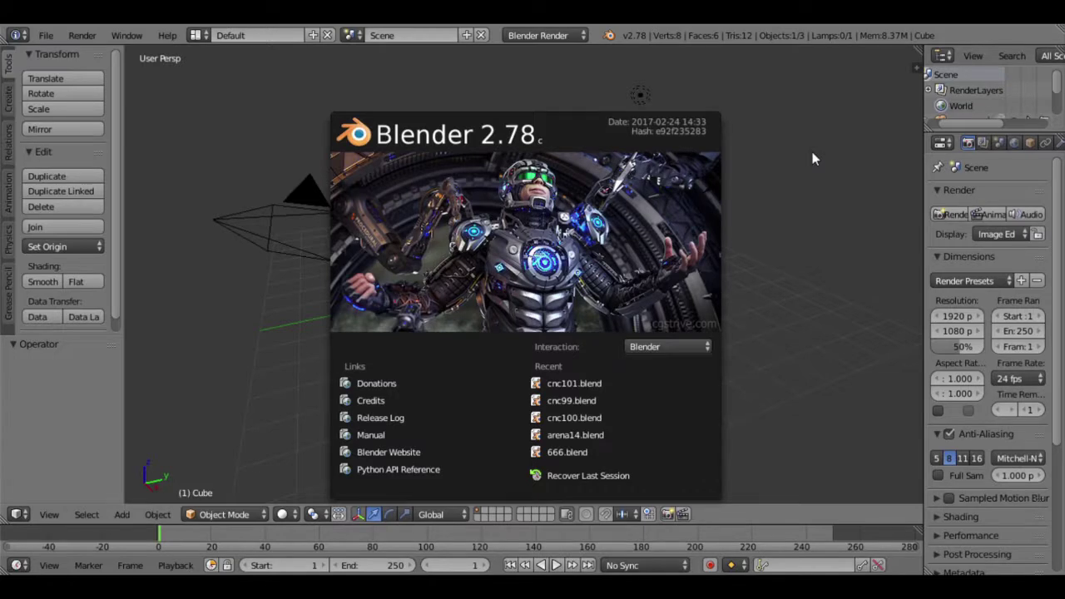
Close the Blender 2.78 splash screen to reveal the default cube, camera and lamp scene.
click(784, 267)
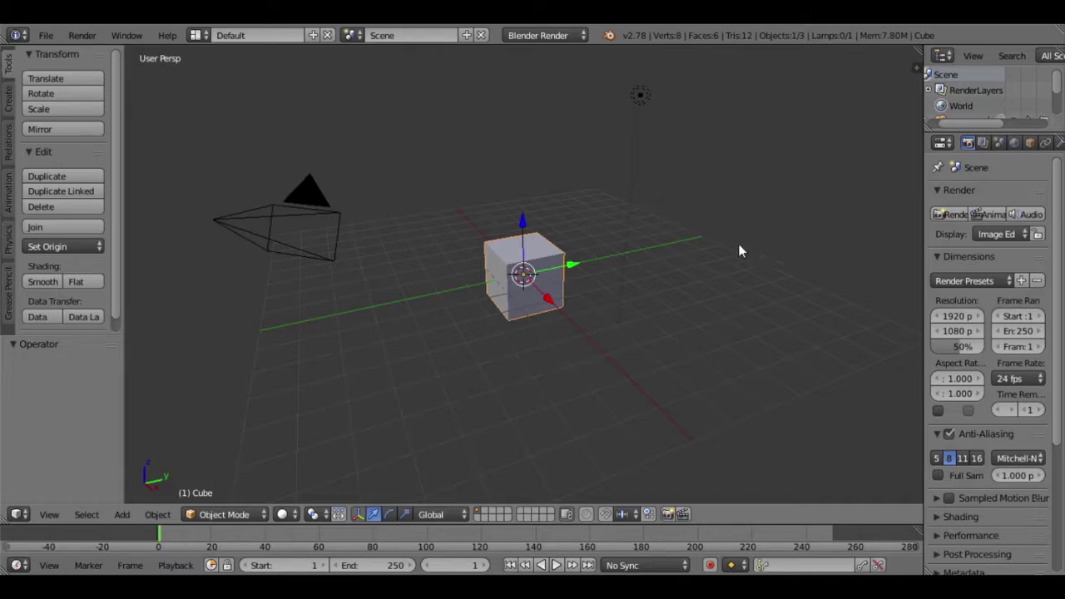
right_click(305, 204)
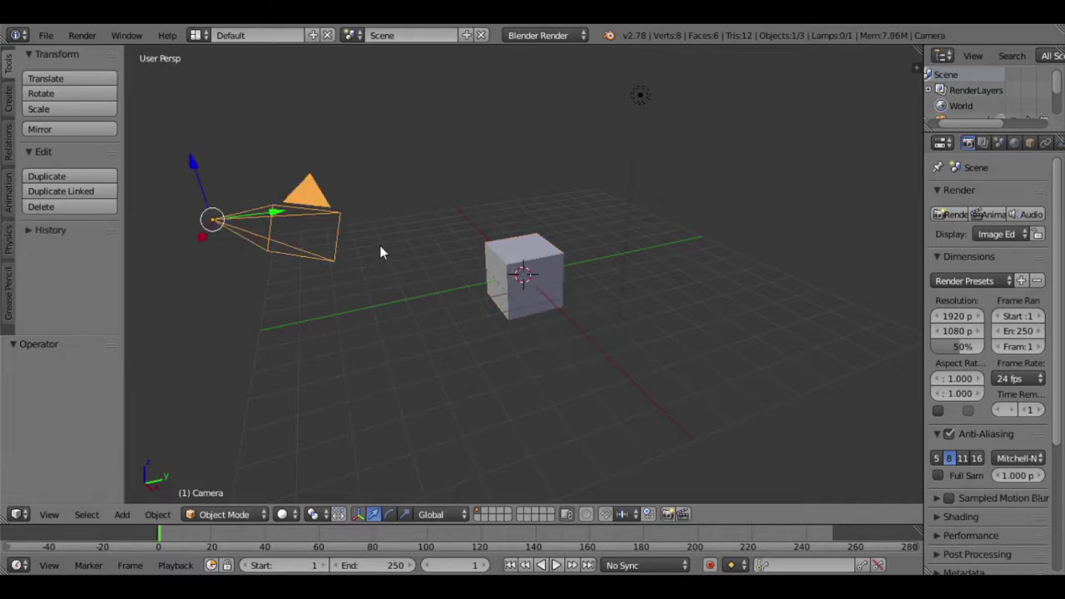
right_click(647, 95)
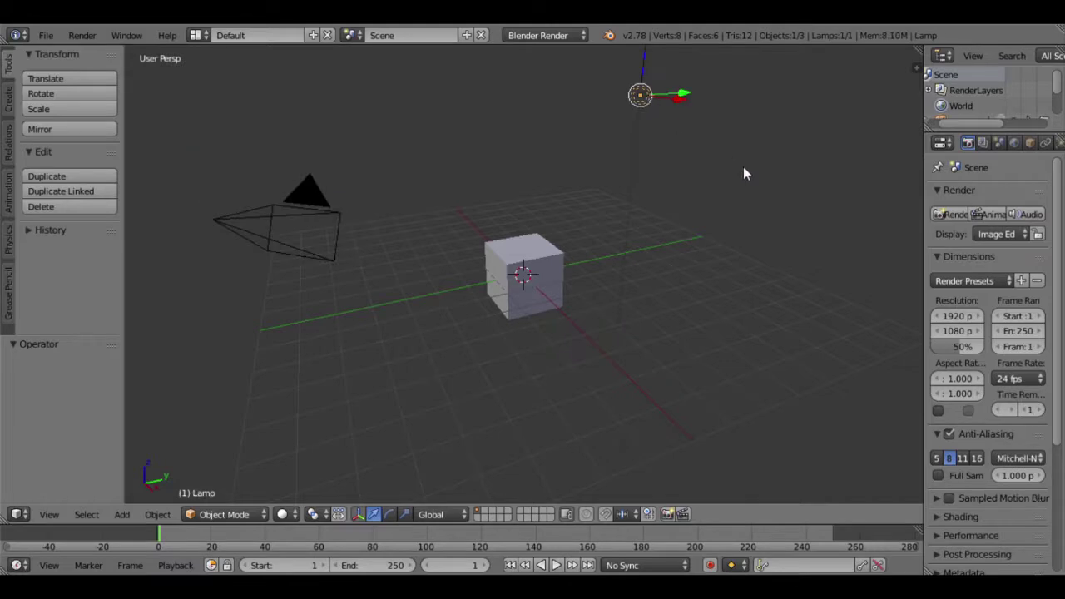
right_click(539, 244)
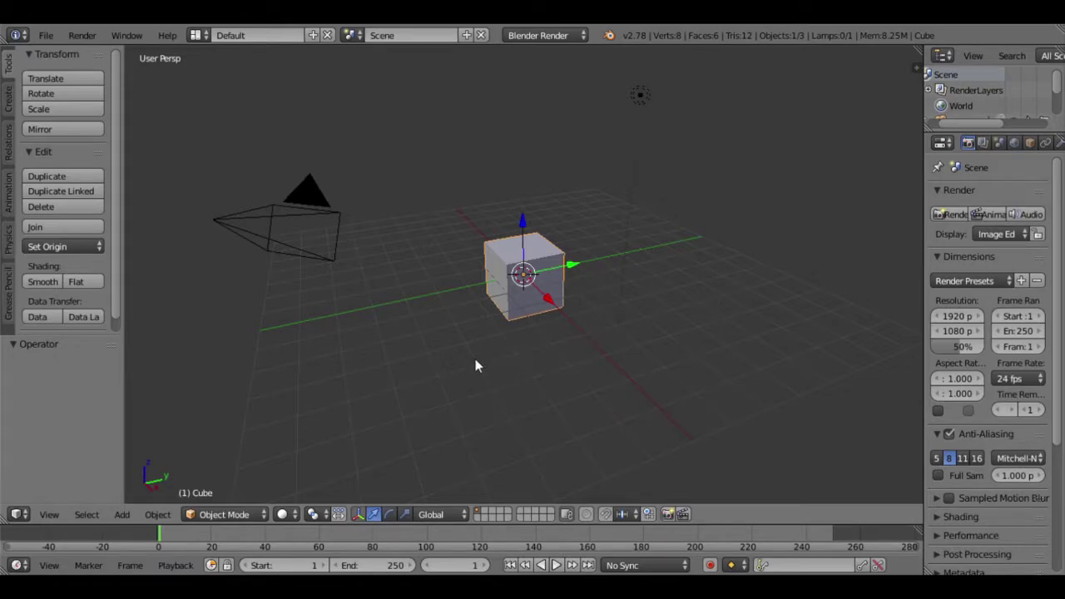
click(358, 515)
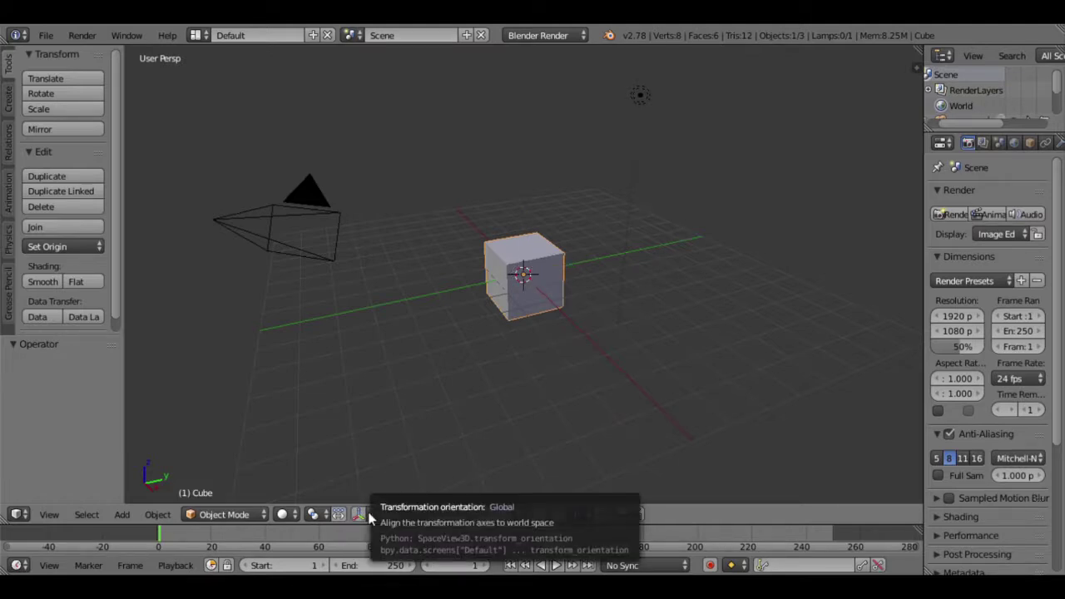
Set the Pivot Point to 3D Cursor.
click(313, 514)
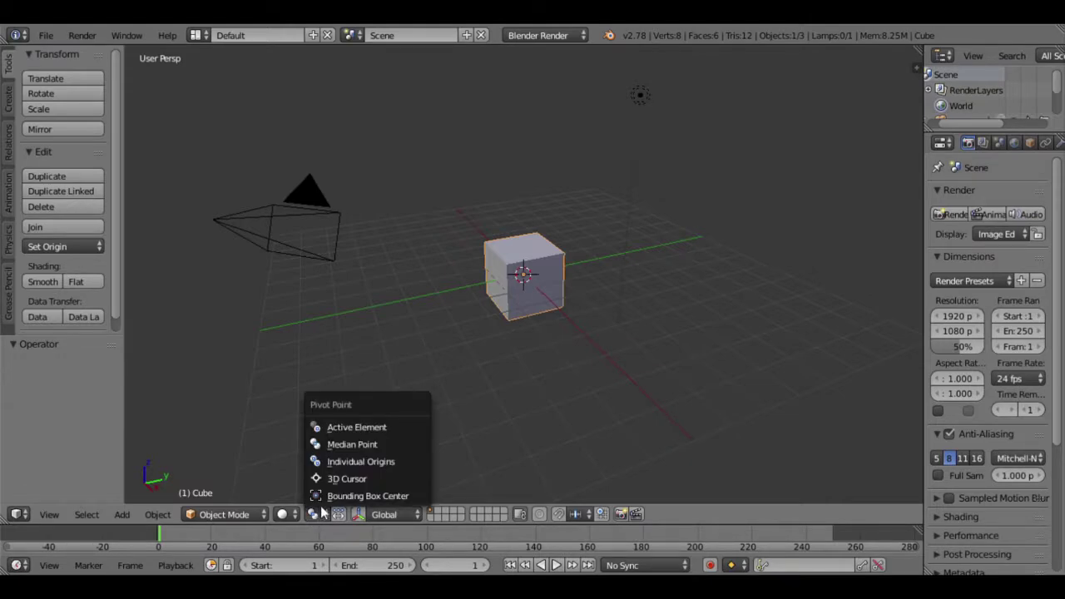
click(368, 482)
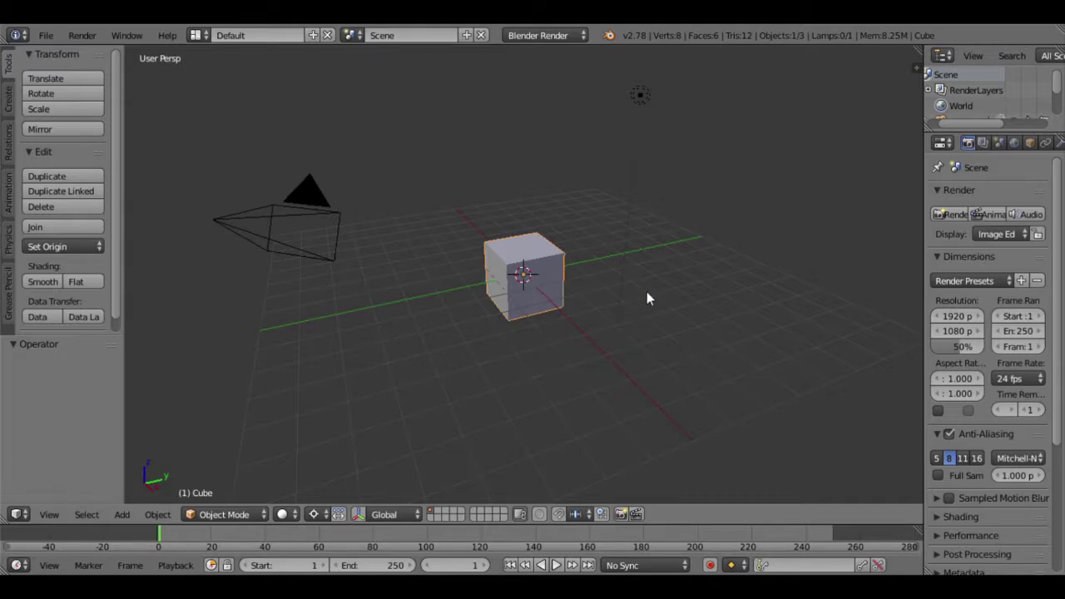
Rotate the cube, trying X and Y before constraining to the global Z axis with Ctrl snapping.
key(r)
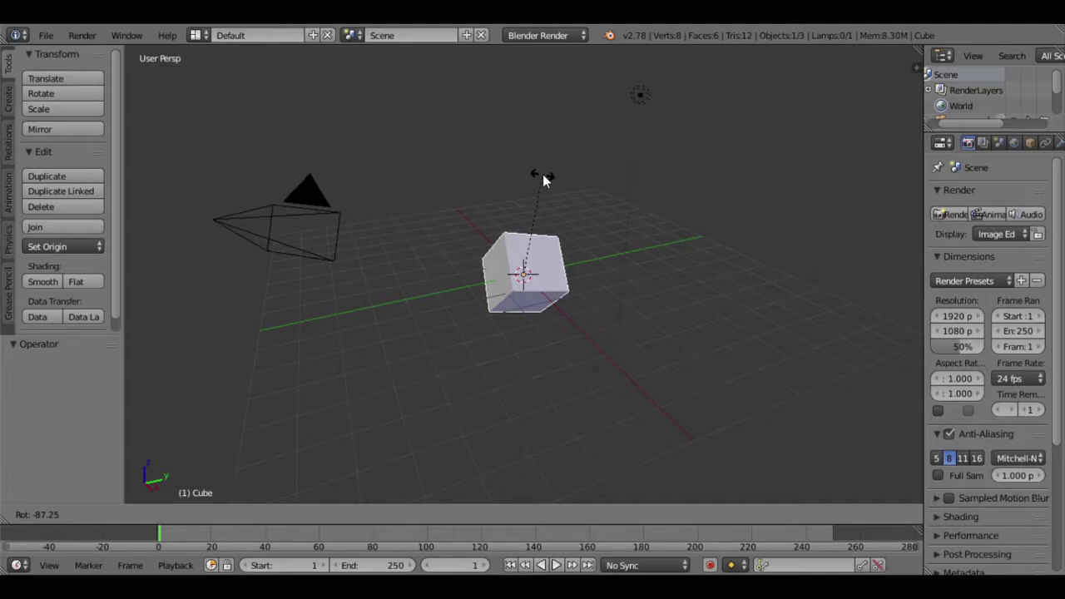
key(x)
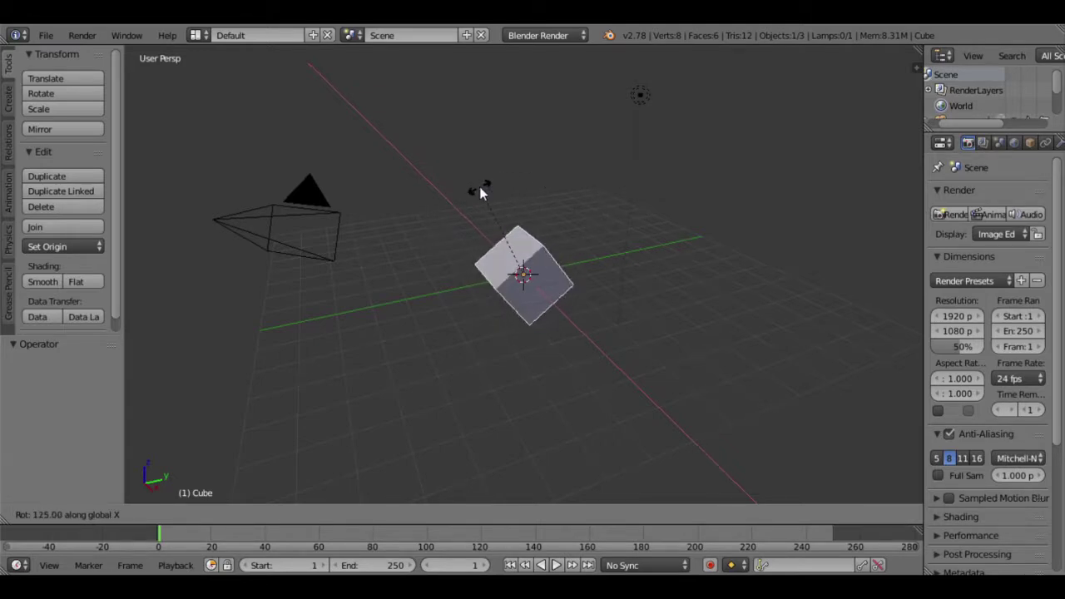
key(y)
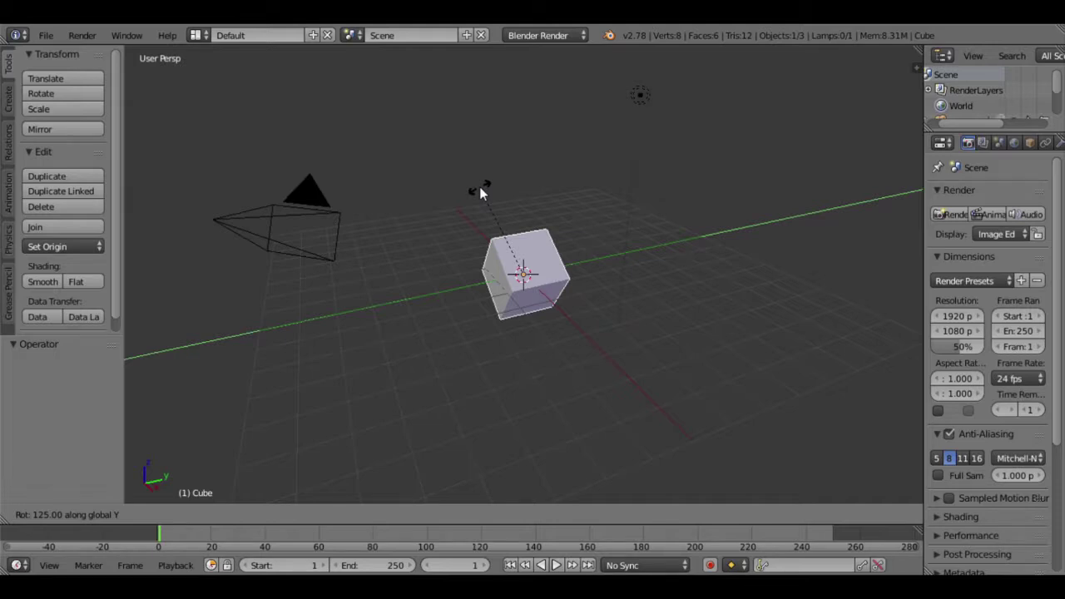
key(z)
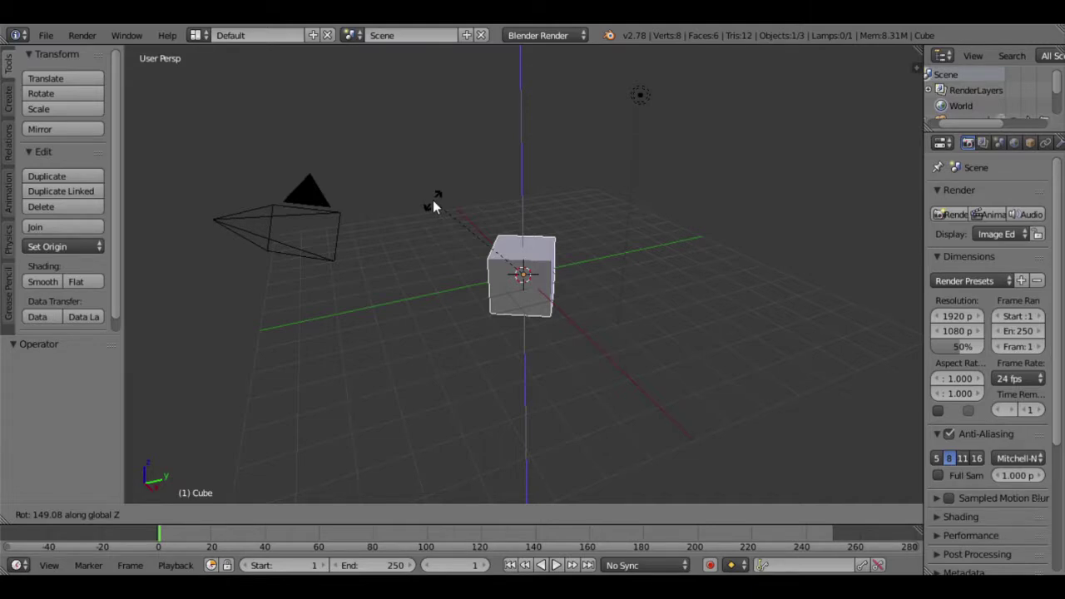
key(ctrl)
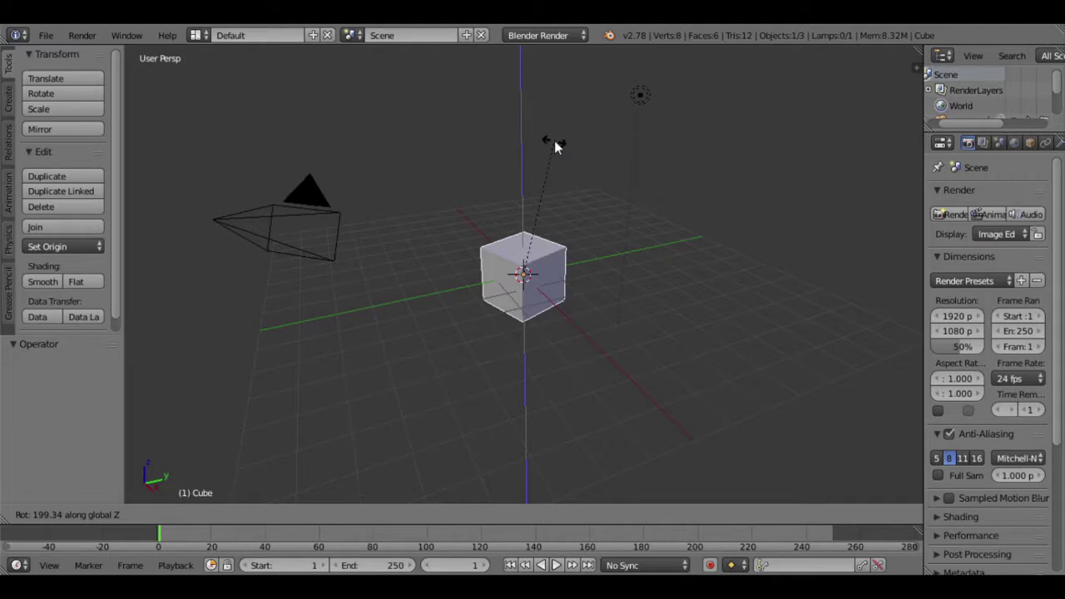
Cancel the in-progress rotation so the cube returns to its original orientation.
right_click(554, 145)
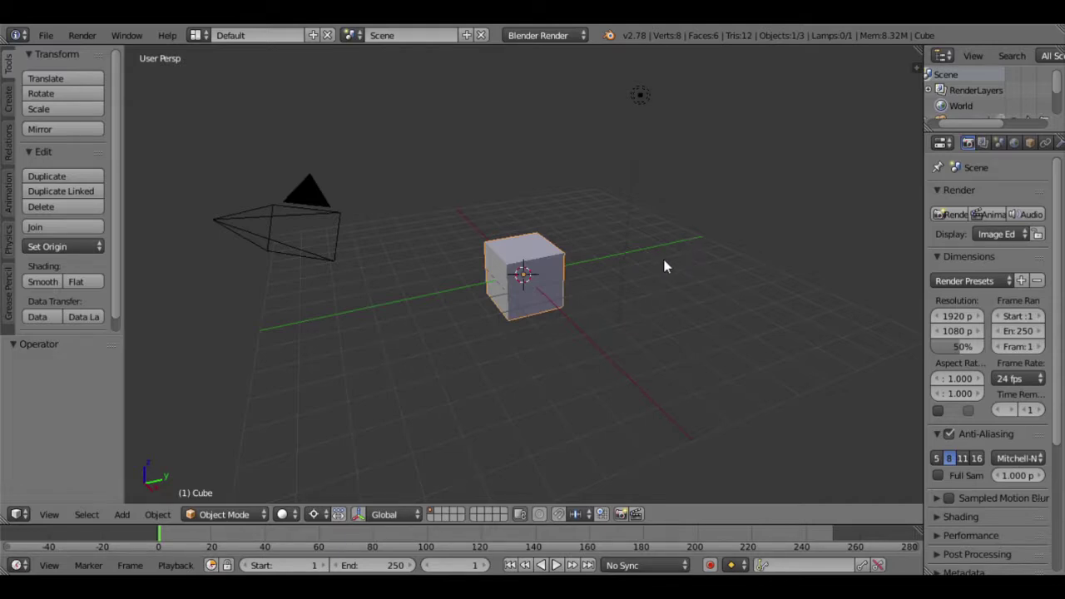
Scale the cube constrained to the global Y axis, after trying X, with Ctrl snapping.
key(s)
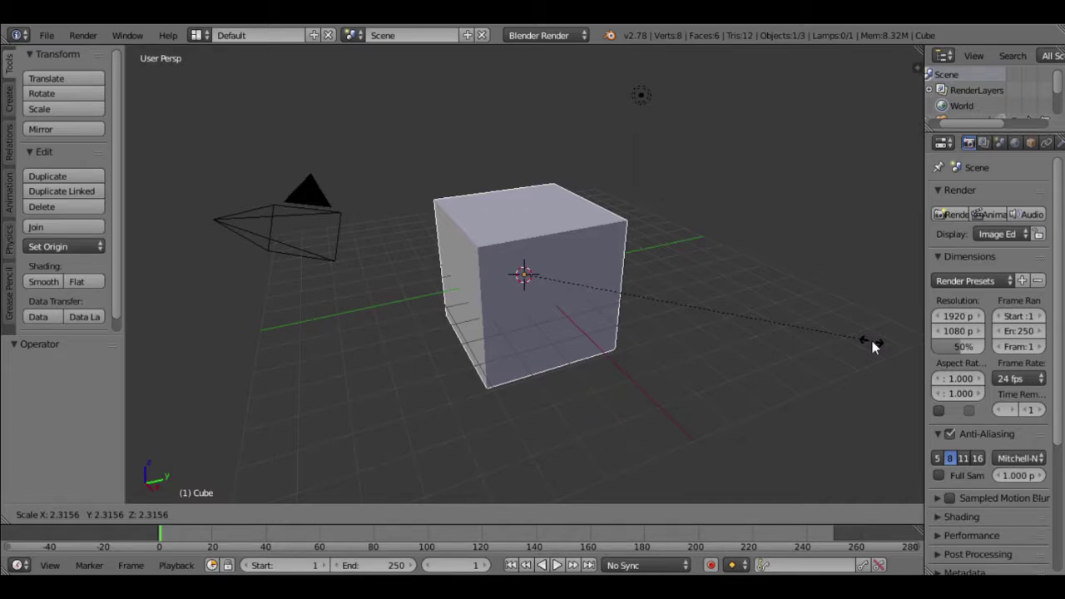
key(x)
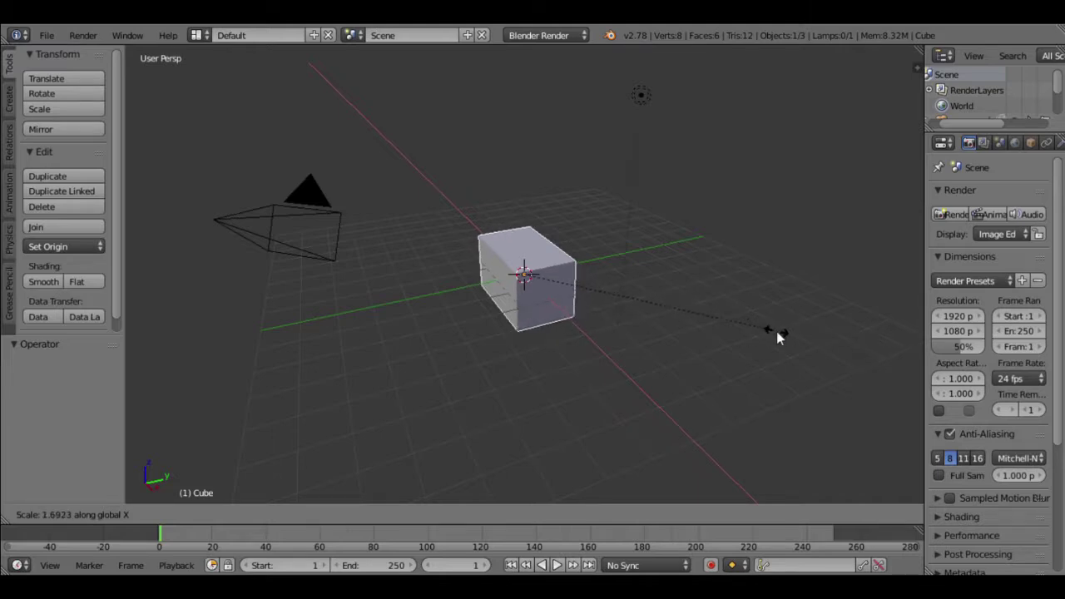
key(y)
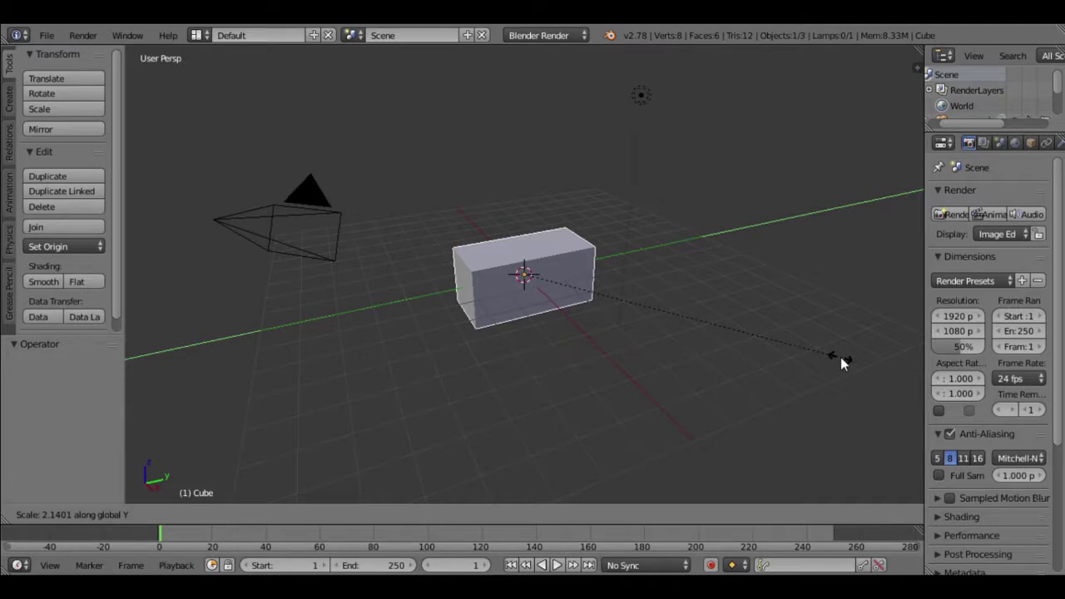
key(ctrl)
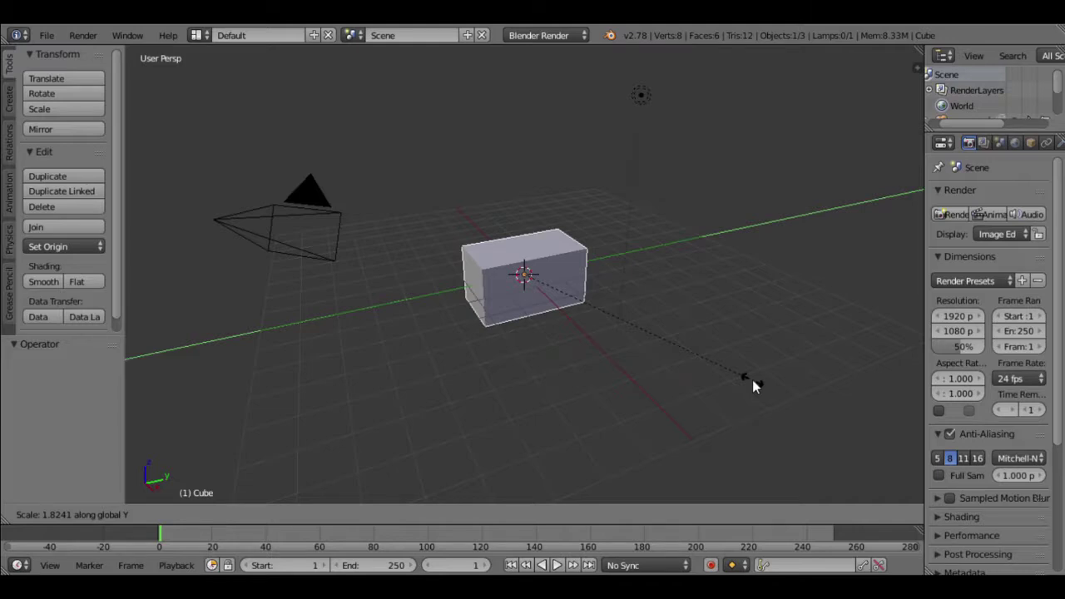
Enter 2.5 as the Y scale factor and confirm the stretch.
text(2)
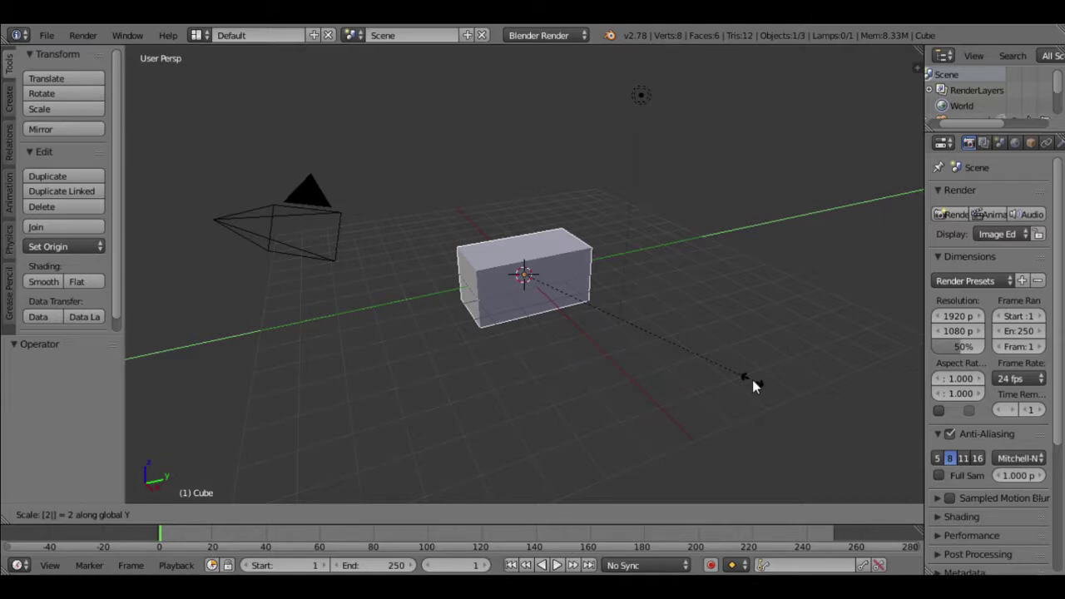
key(BackSpace)
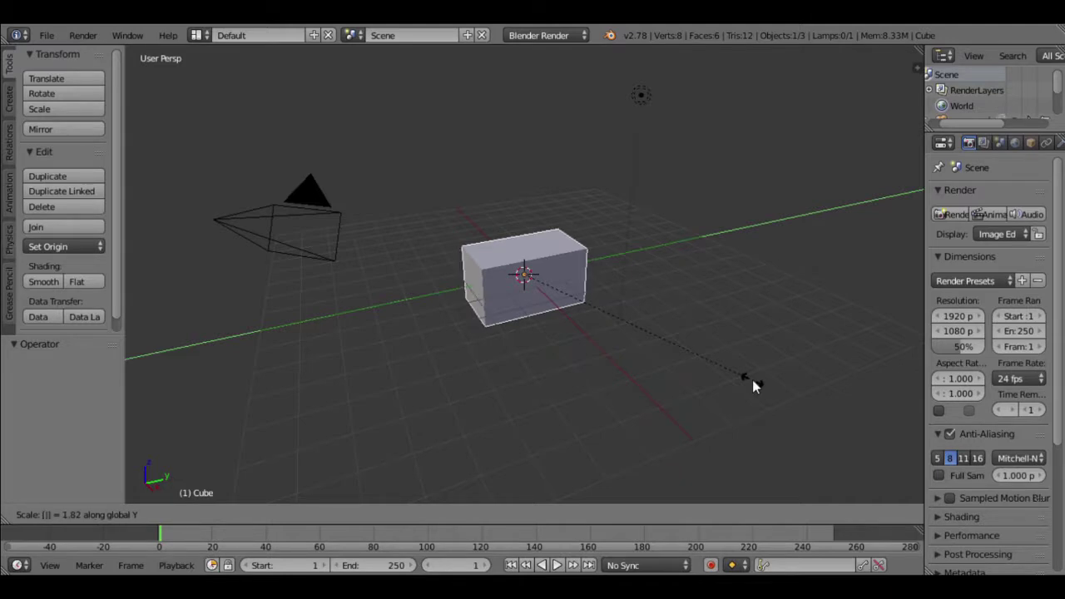
text(2.)
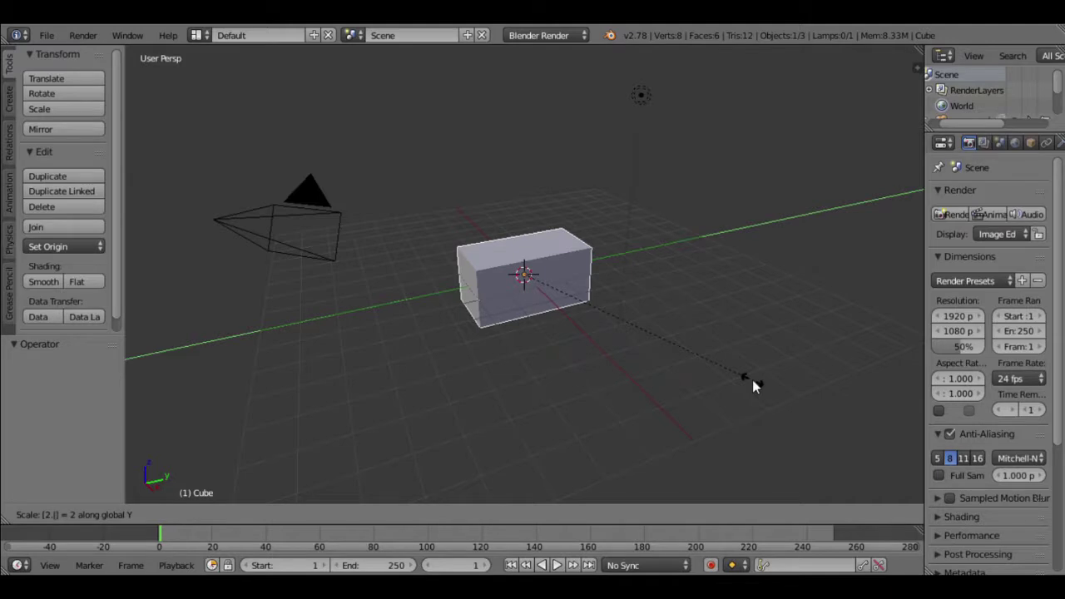
text(5)
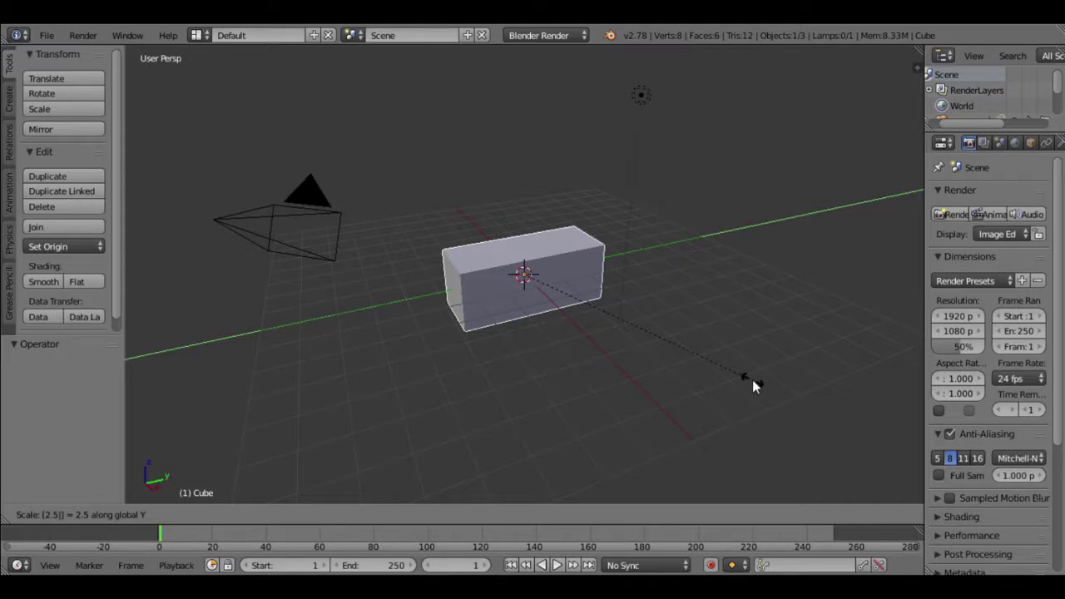
key(Return)
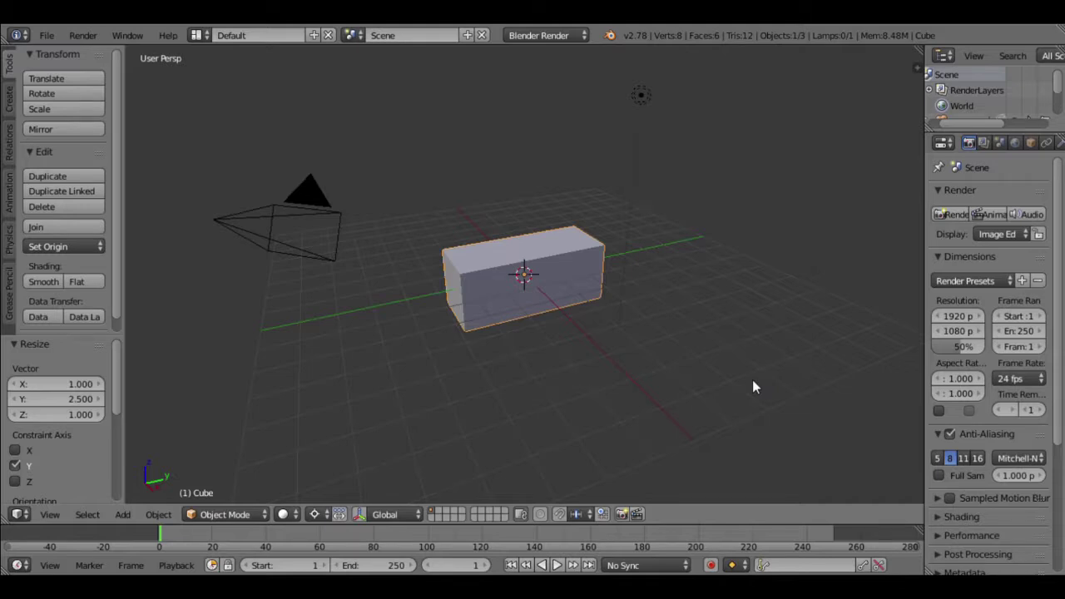
key(g)
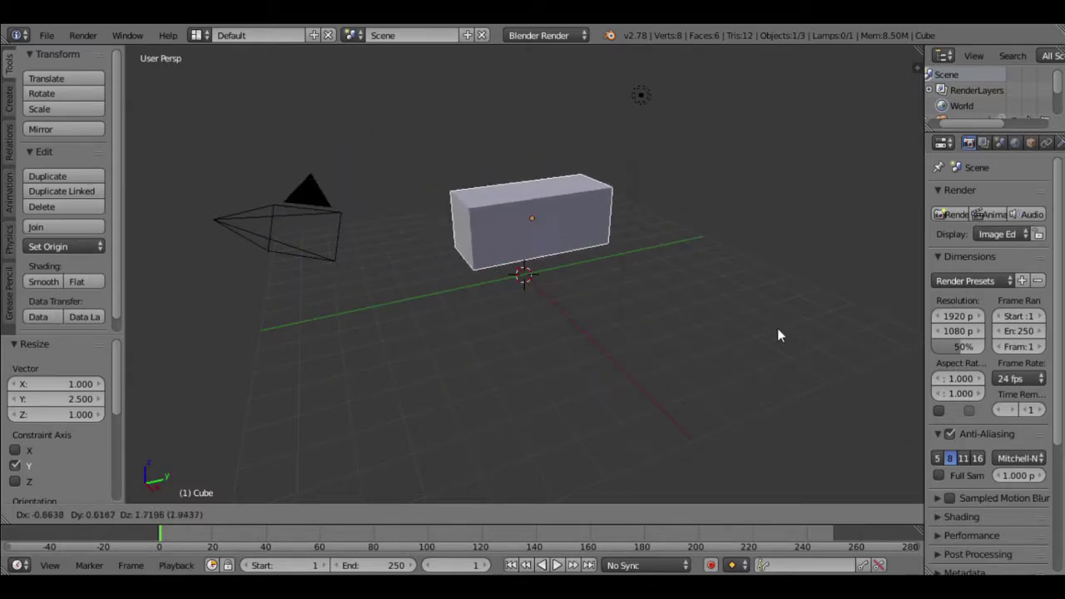
Move the box horizontally with Z locked, placing it at X -2.715, Y 3.160.
key(z)
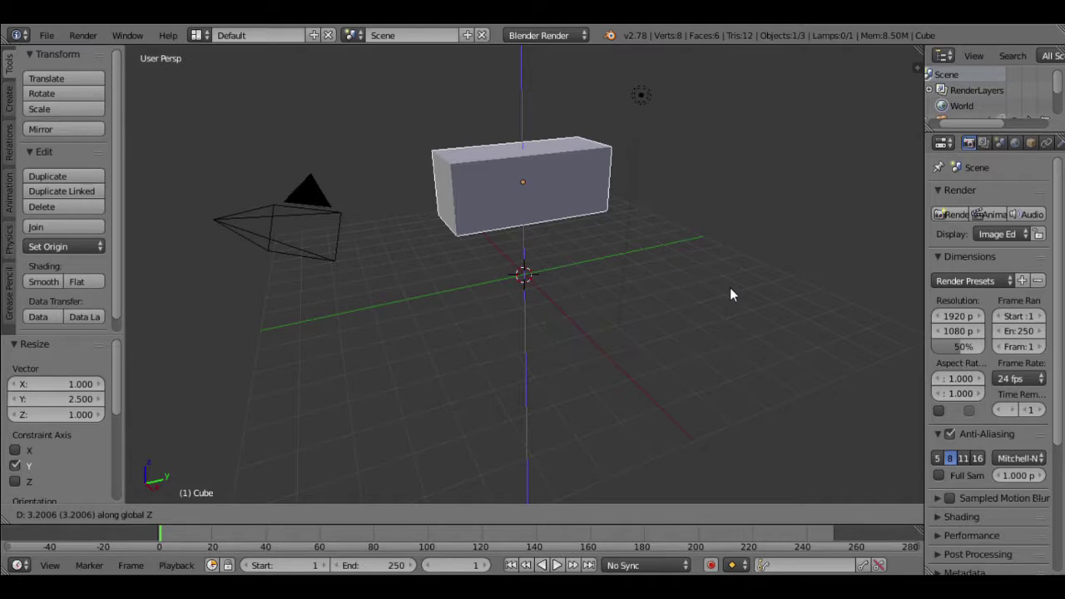
key(shift+z)
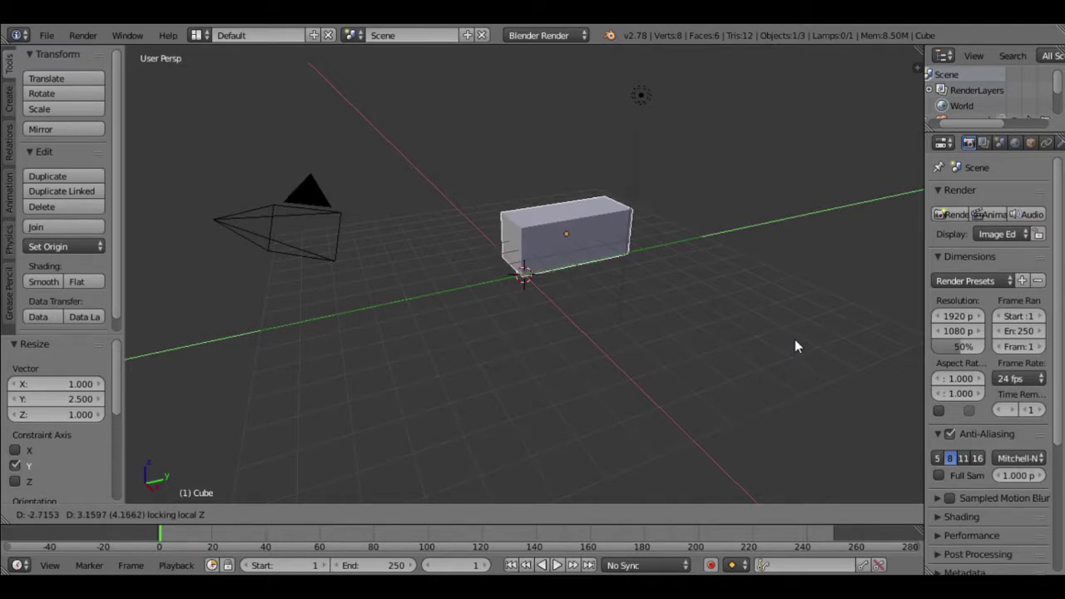
click(795, 339)
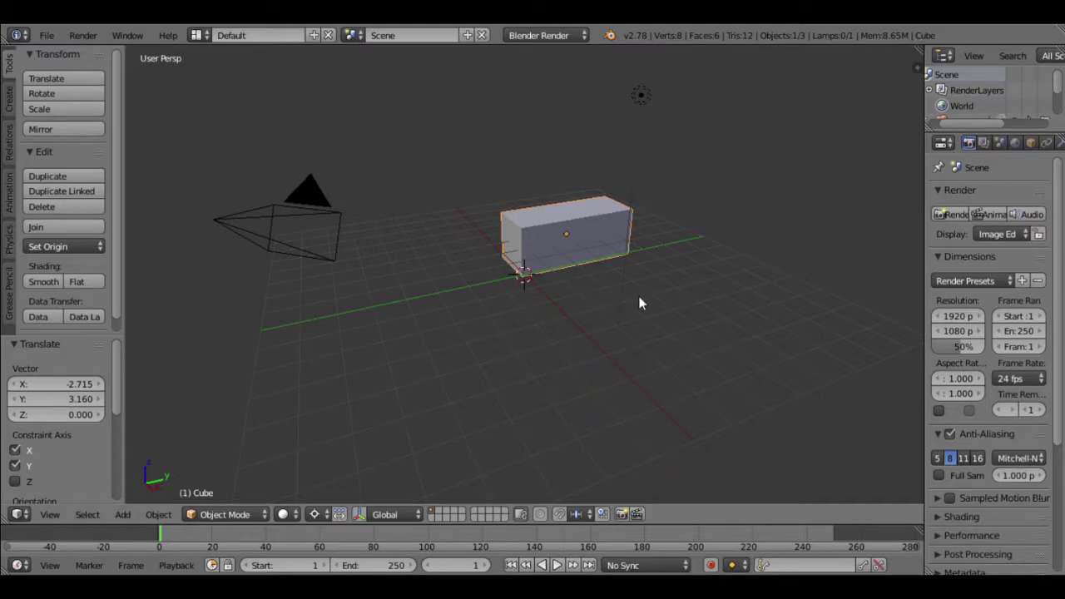
Reset the box to the origin, then move it within the ground plane to X -2, Y 3, Z 0.
key(alt+g)
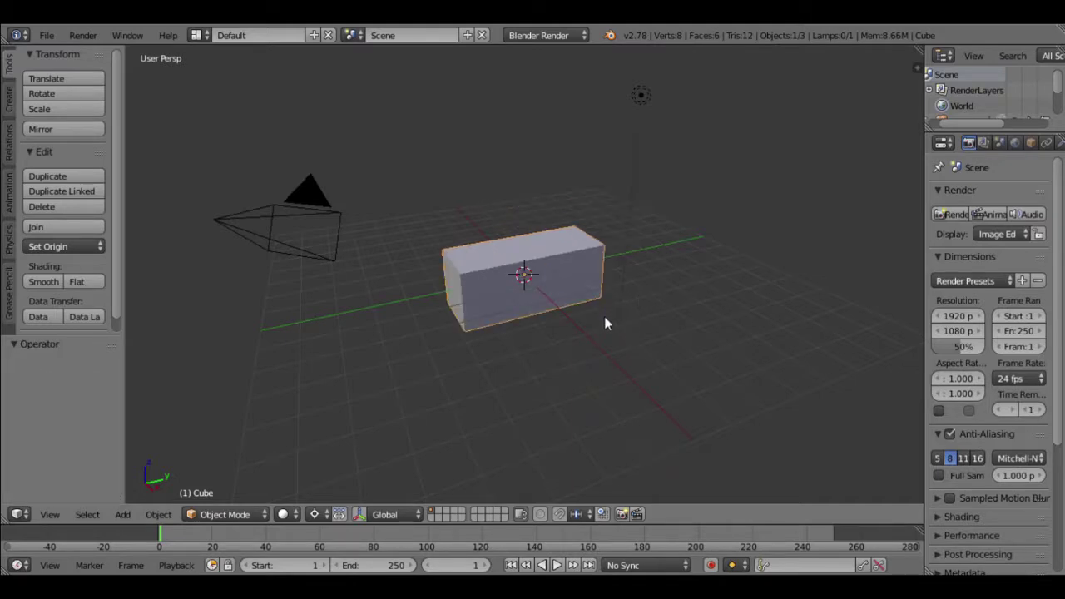
key(g)
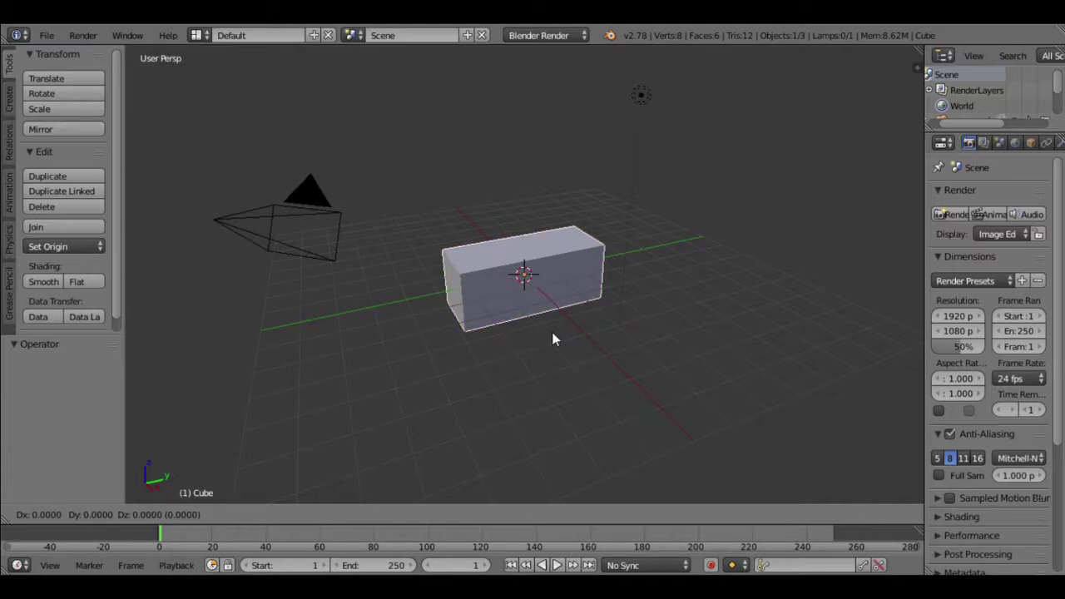
key(shift+z)
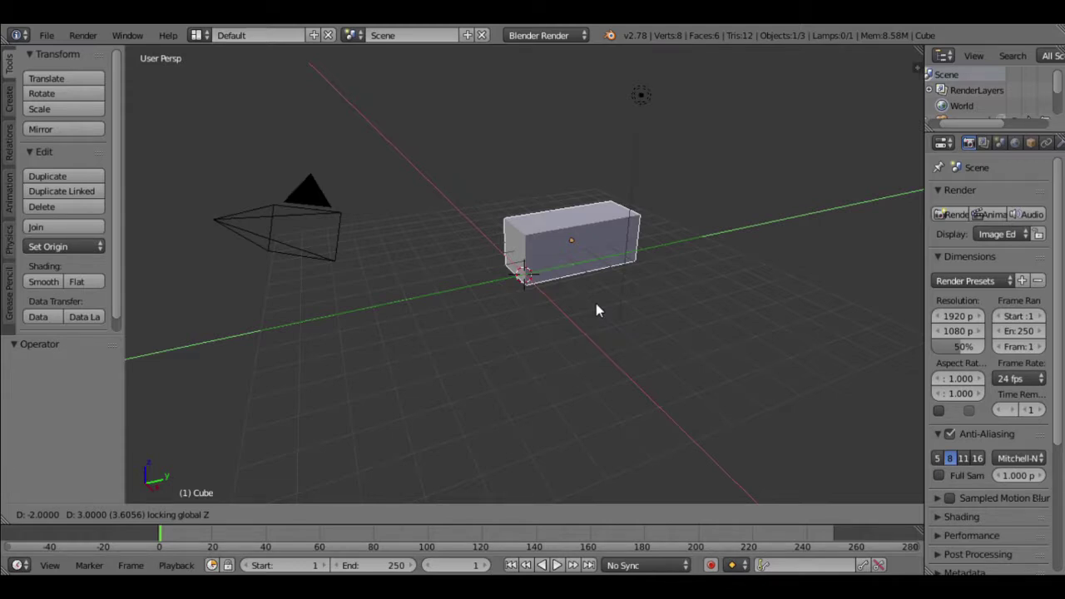
click(596, 306)
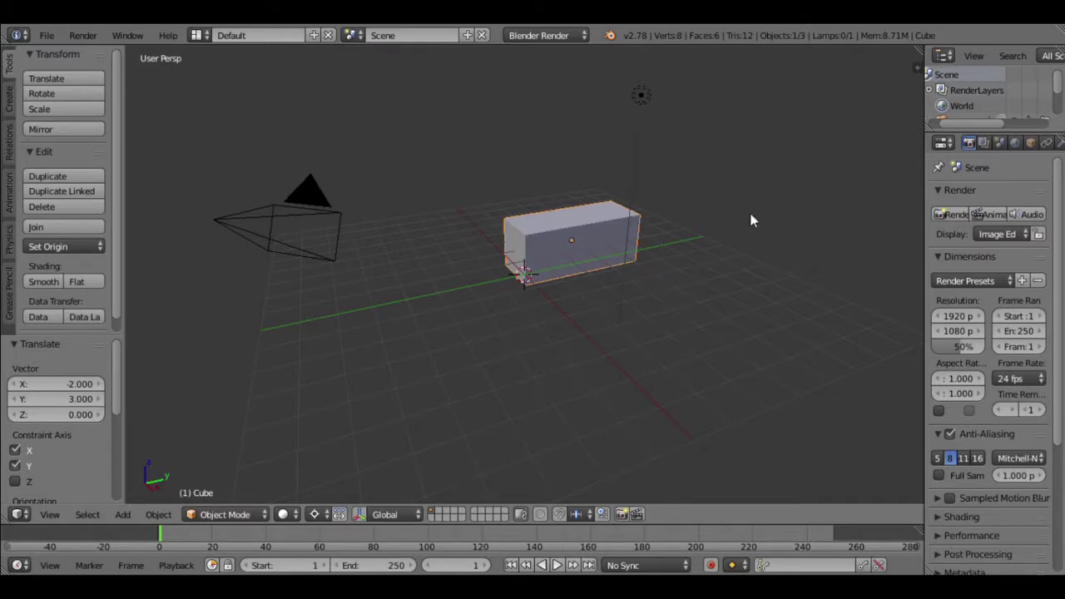
key(ctrl+z)
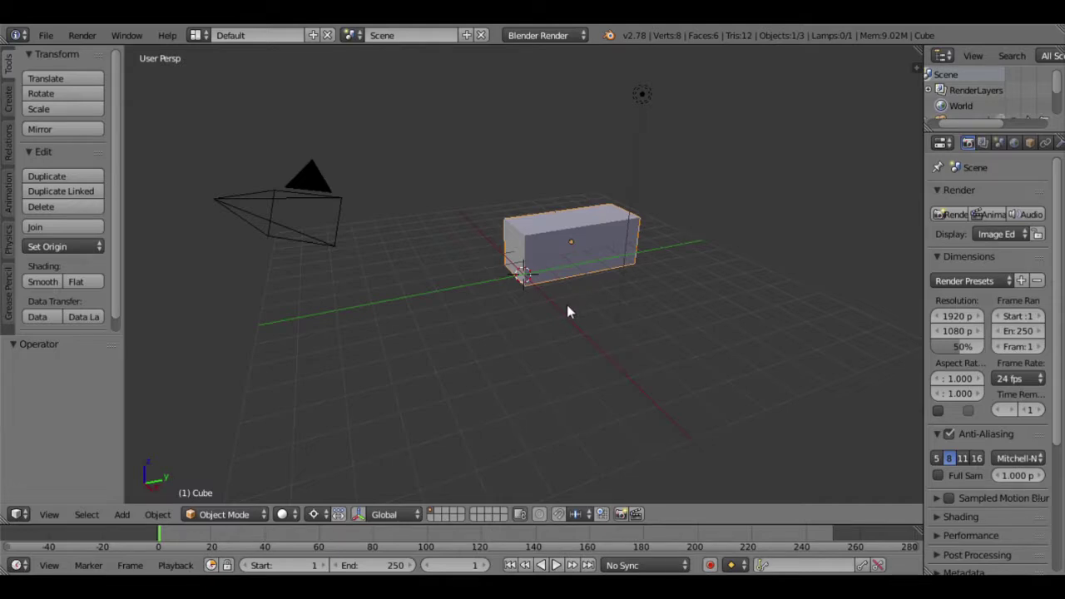
Orbit the viewport to see the stretched box at X -2, Y 3 from a new angle.
mouse_move(697, 300)
middle_down()
mouse_move(708, 311)
mouse_move(649, 342)
mouse_move(490, 330)
mouse_move(527, 341)
mouse_move(601, 325)
mouse_move(541, 342)
mouse_move(592, 349)
mouse_move(497, 345)
mouse_move(421, 373)
mouse_move(511, 388)
mouse_move(696, 352)
mouse_move(629, 376)
middle_up()
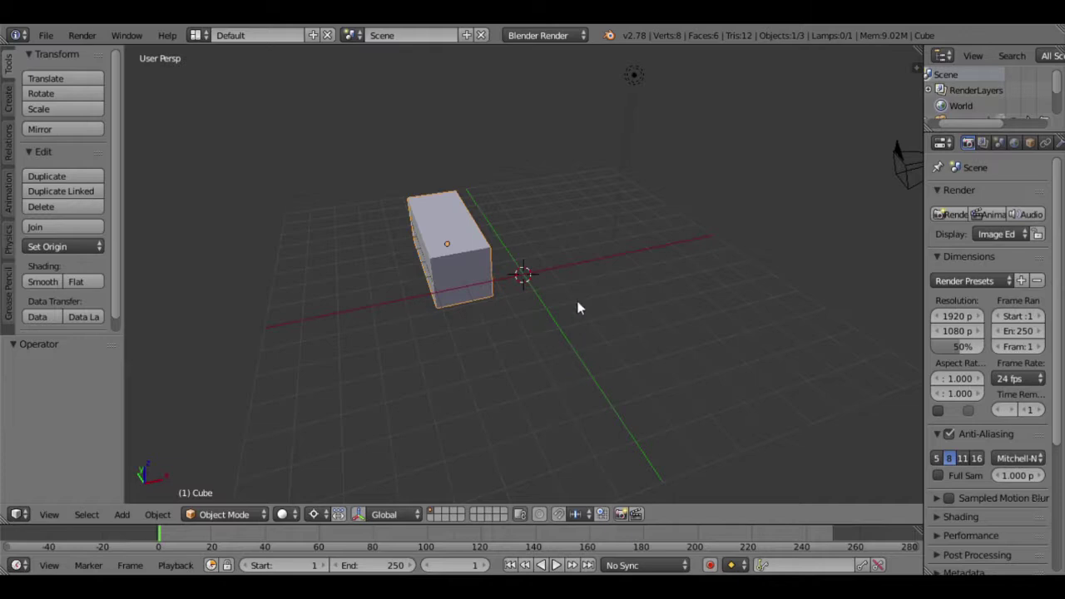
Save the user settings from User Preferences and switch the area back to the 3D View.
click(49, 36)
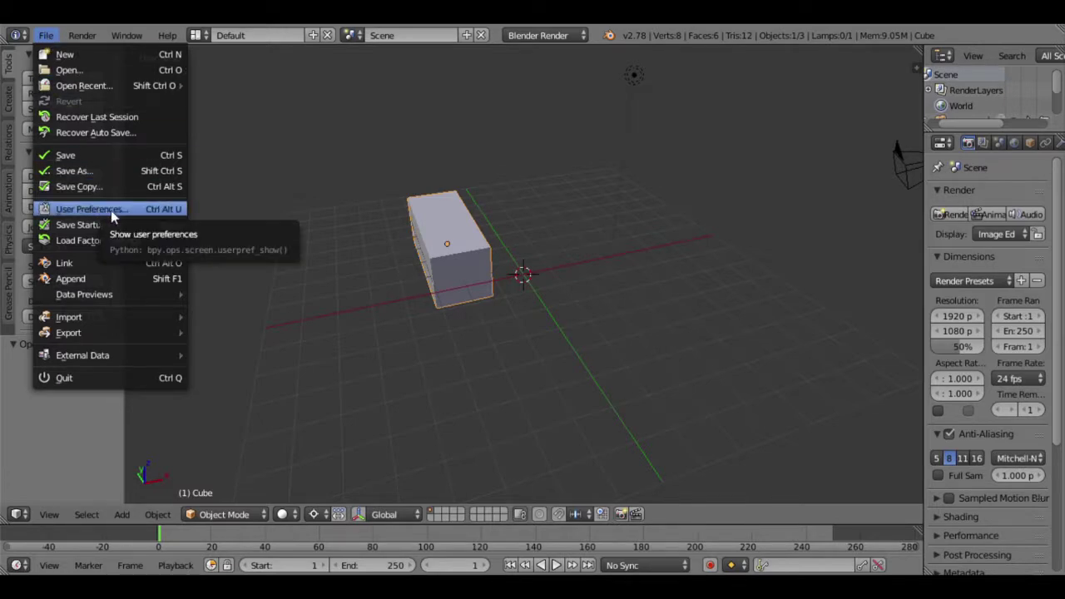
click(60, 248)
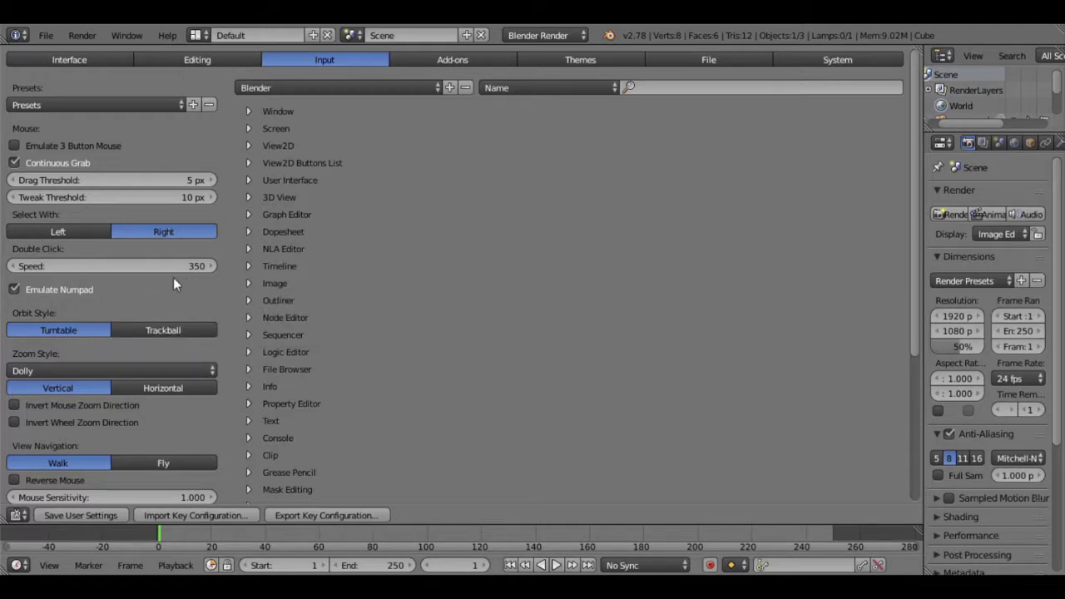
click(93, 514)
click(18, 515)
click(30, 497)
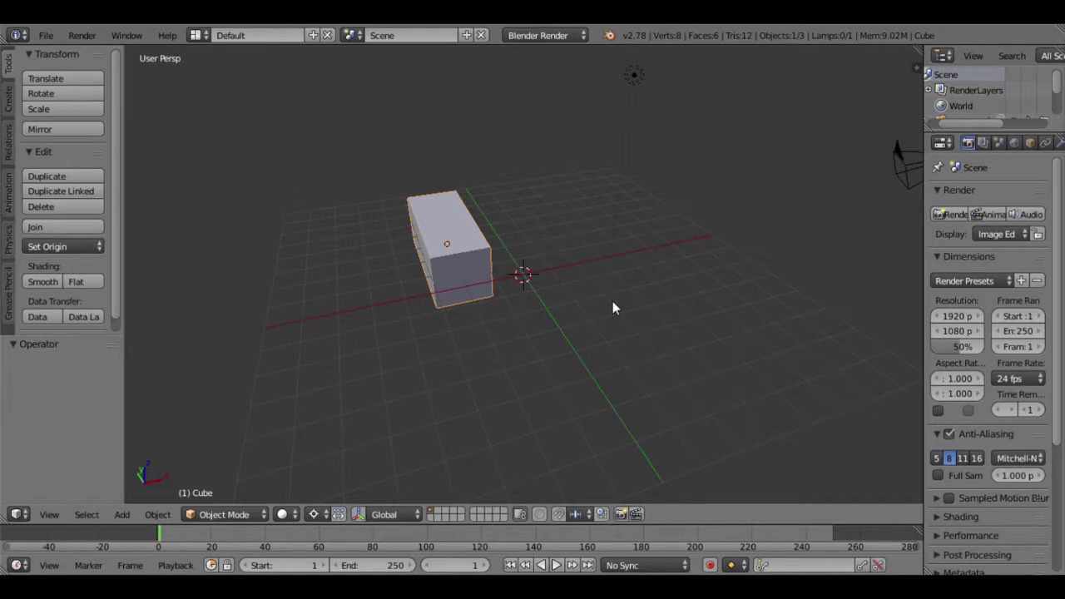
Cycle through front, back, right, left, top and bottom views, ending in Front Ortho.
key(KP_1)
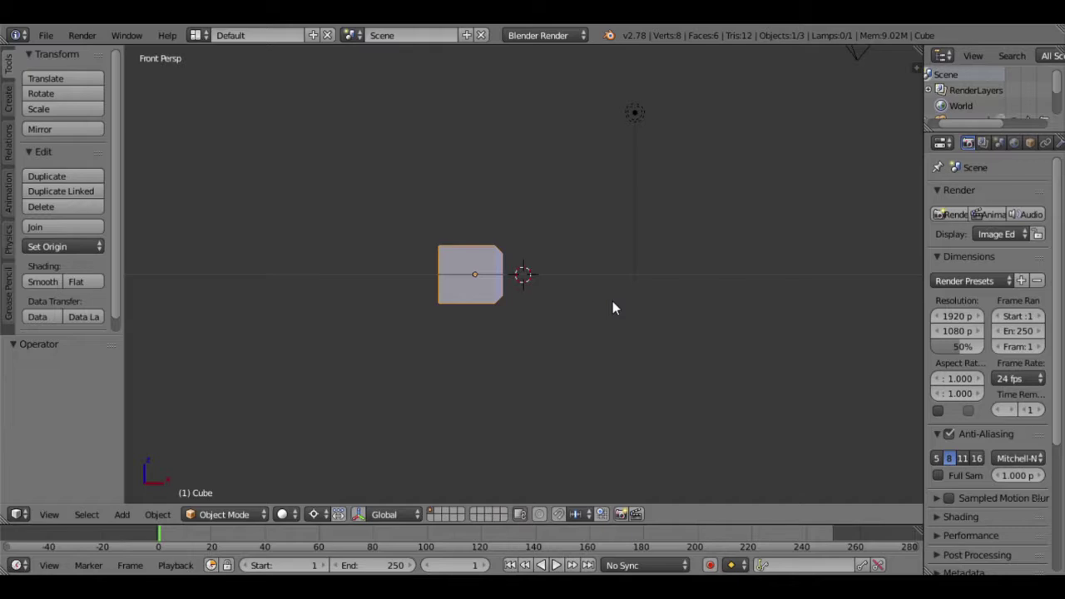
key(ctrl+KP_1)
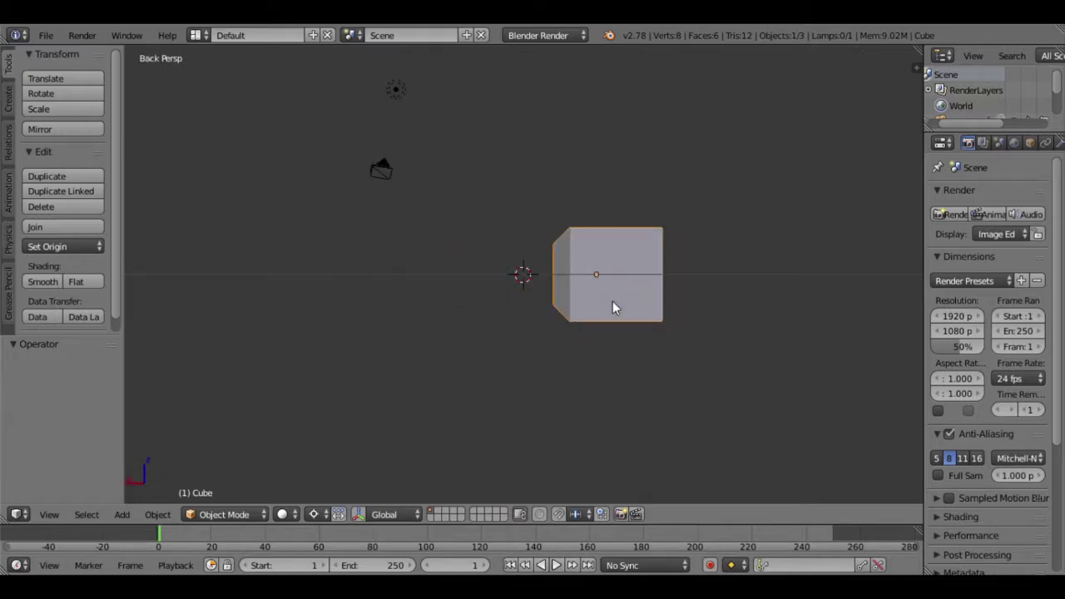
key(KP_3)
key(ctrl+KP_3)
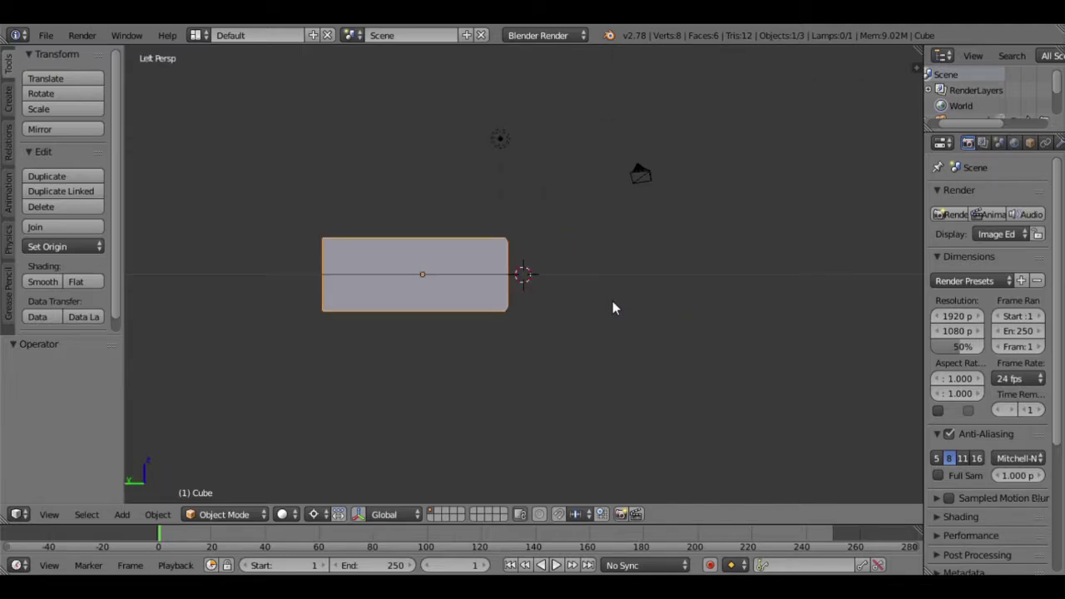
key(KP_7)
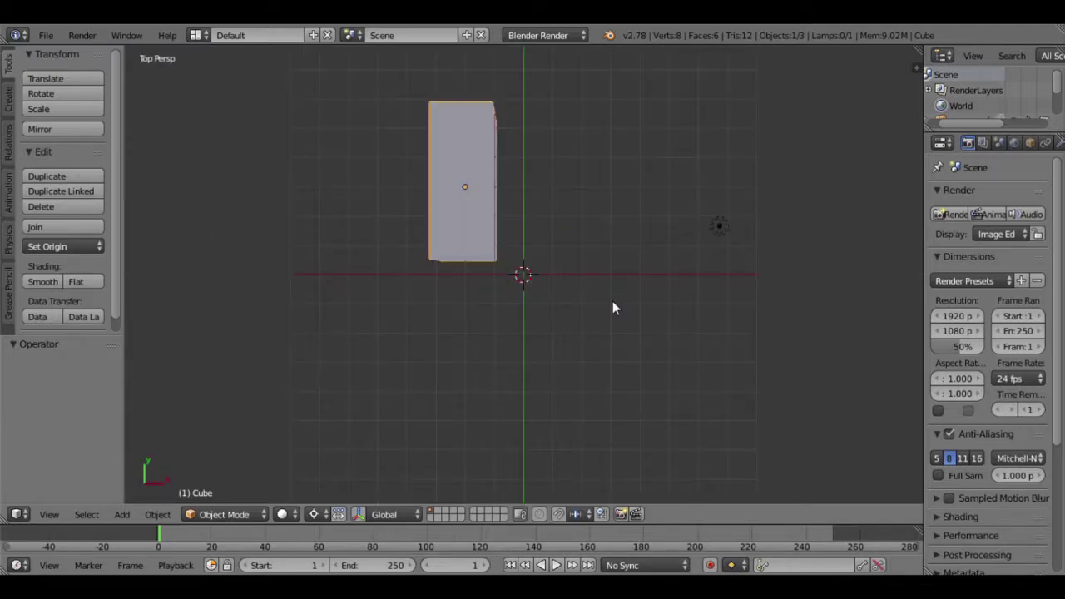
key(ctrl+KP_7)
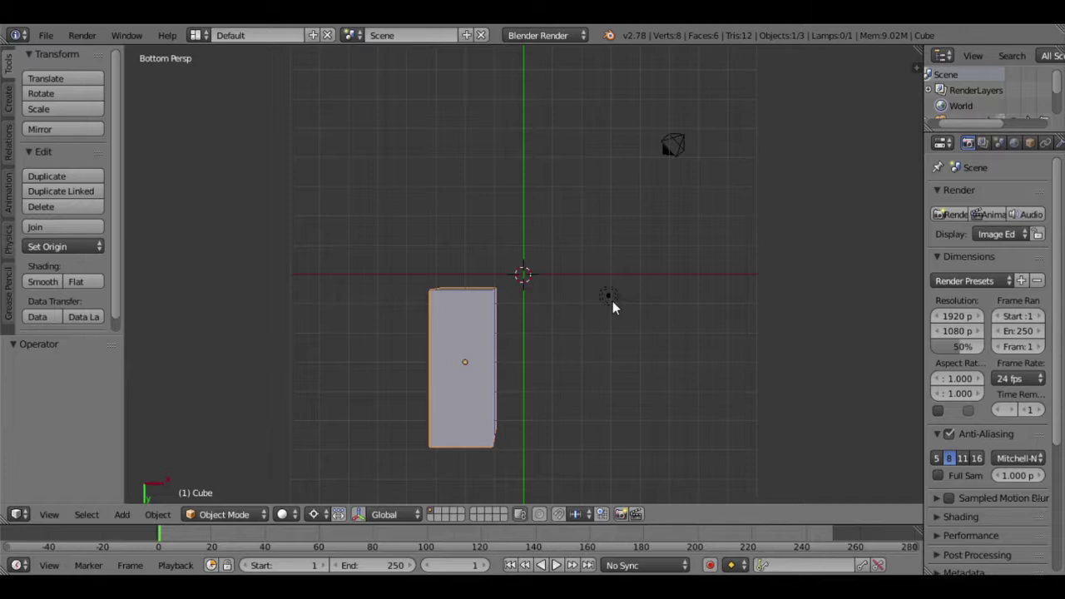
key(KP_1)
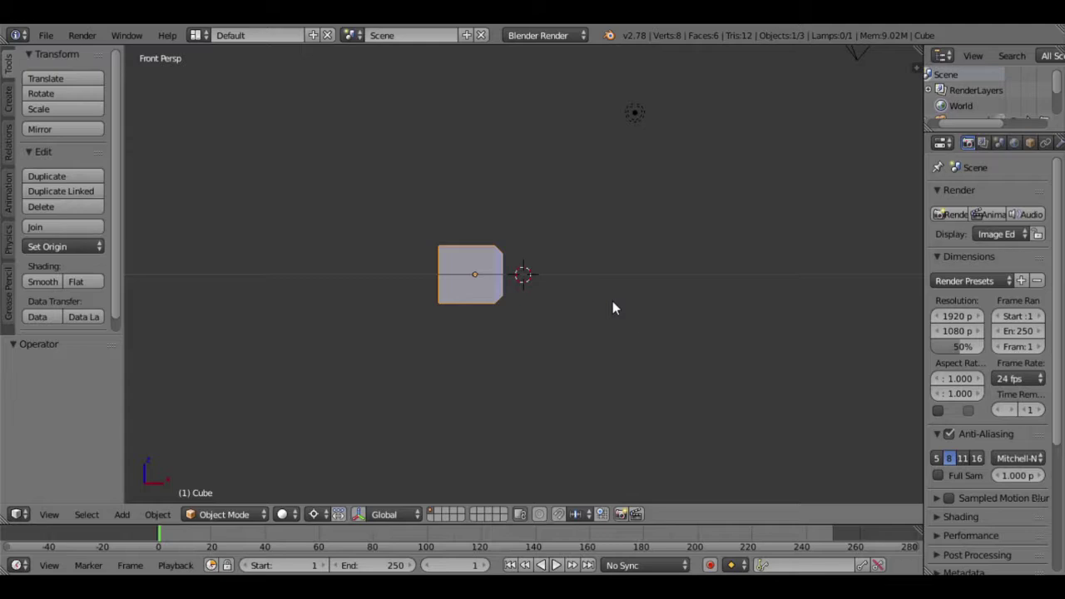
key(KP_5)
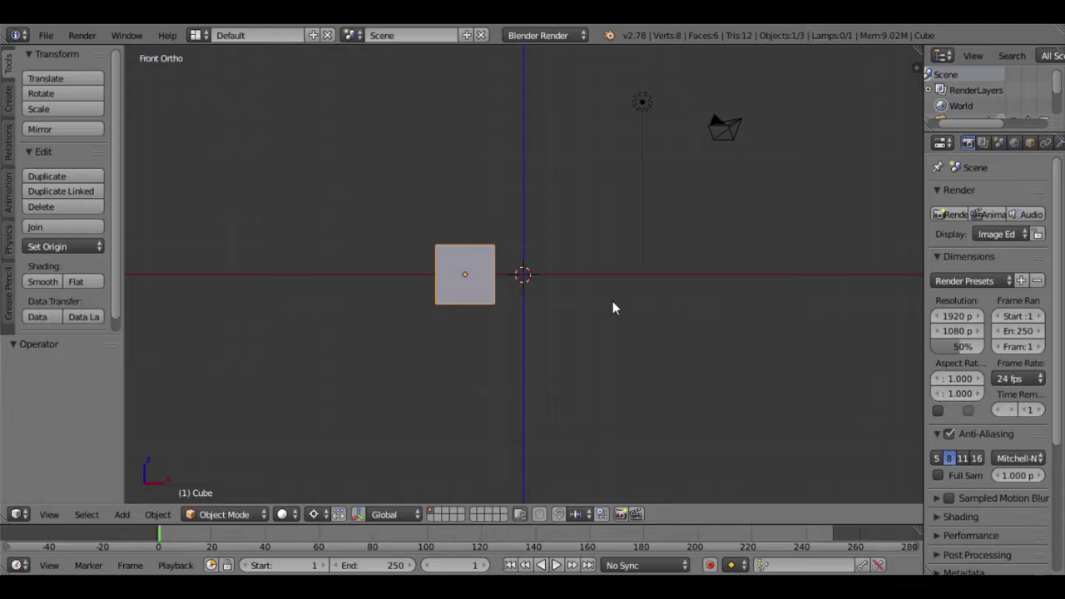
key(g)
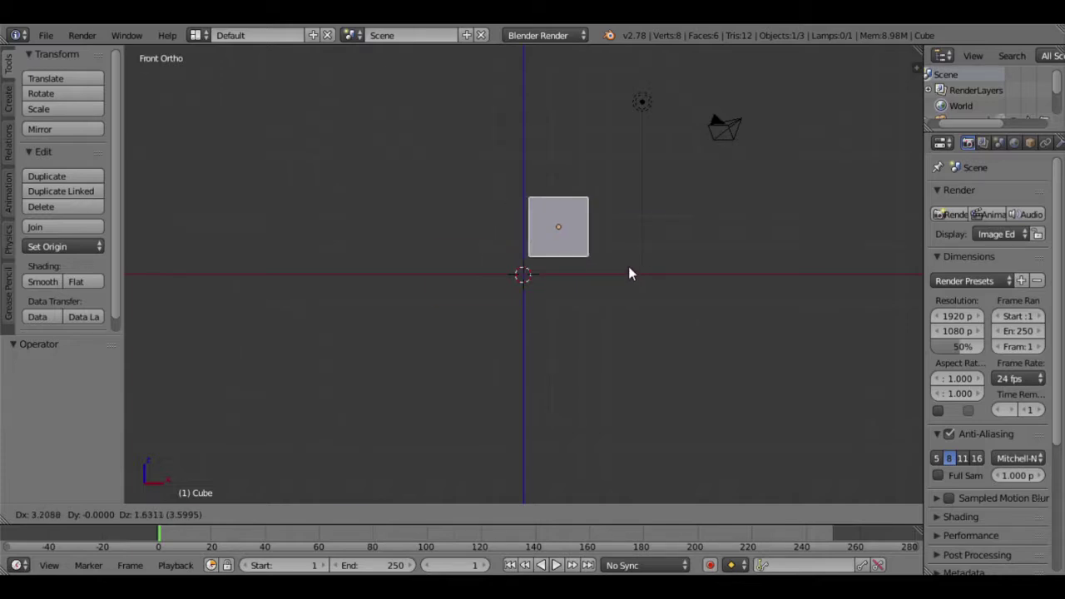
key(Escape)
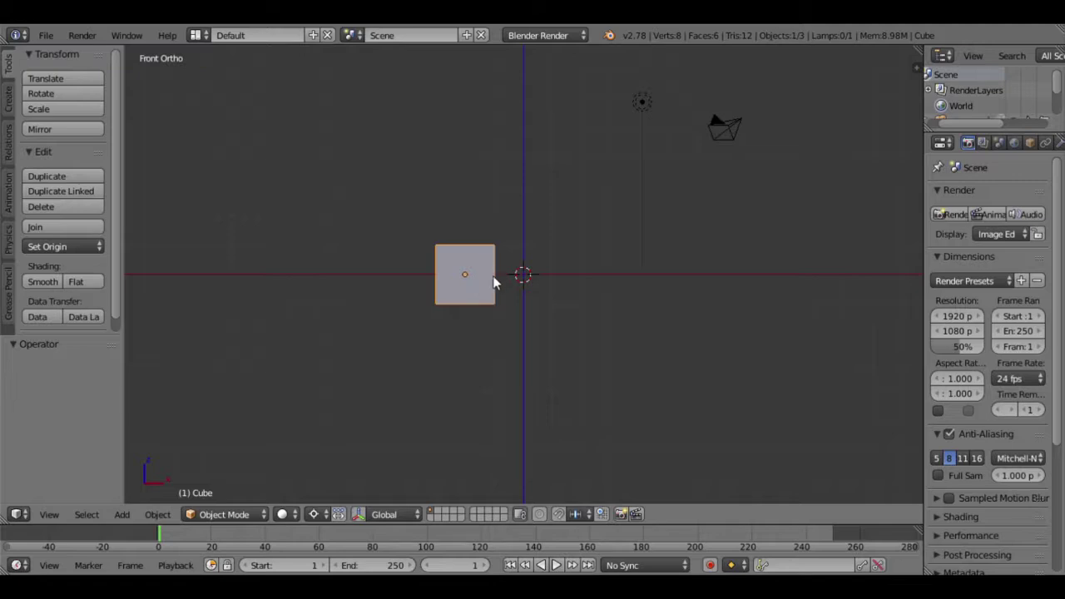
scroll(494, 278, up, 2)
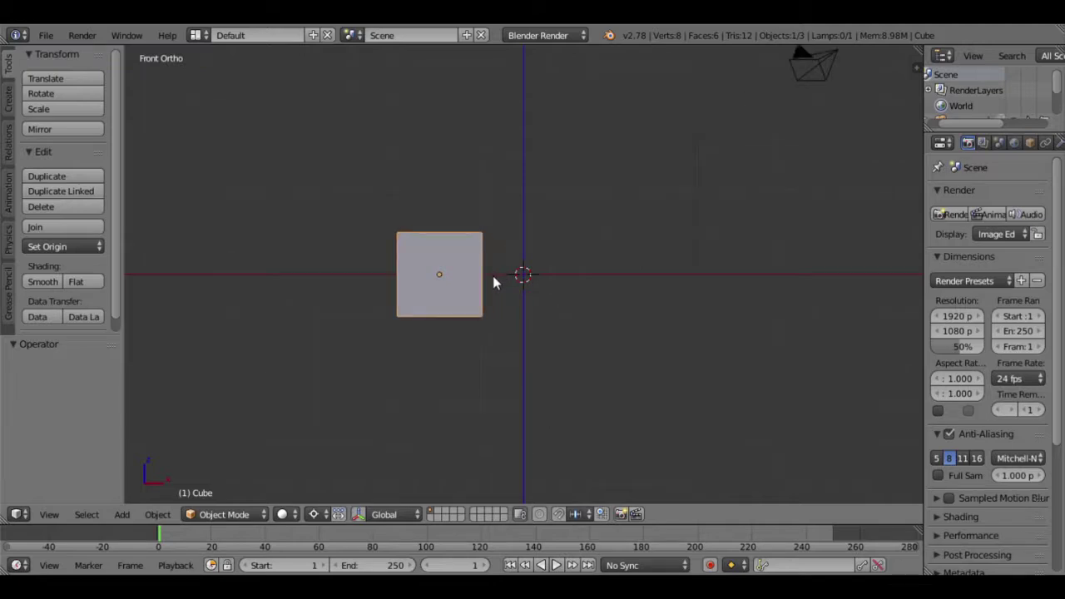
scroll(478, 279, up, 3)
scroll(464, 283, up, 2)
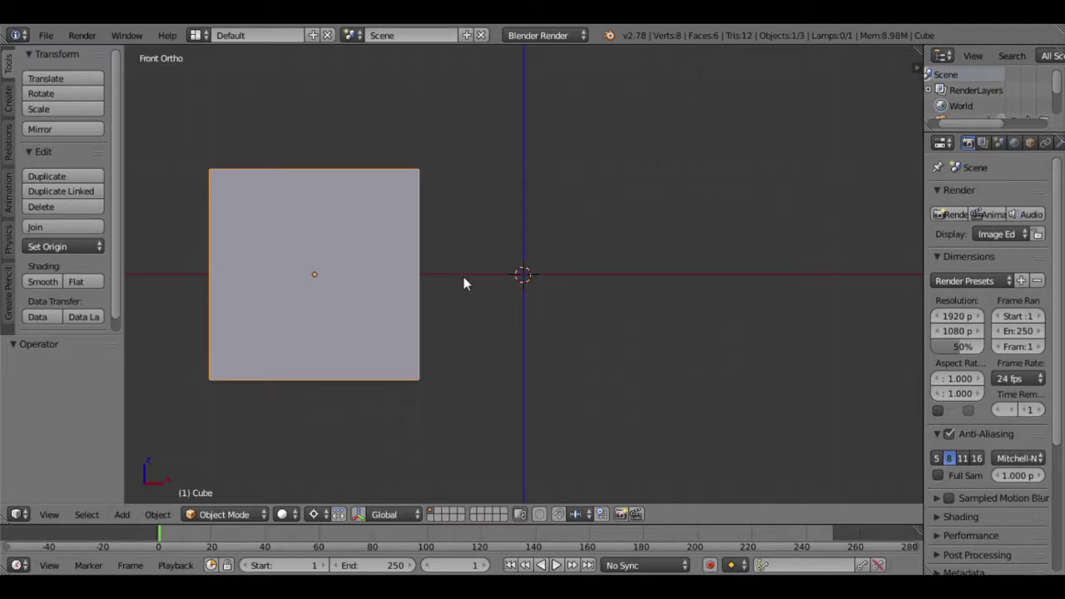
scroll(462, 283, up, 1)
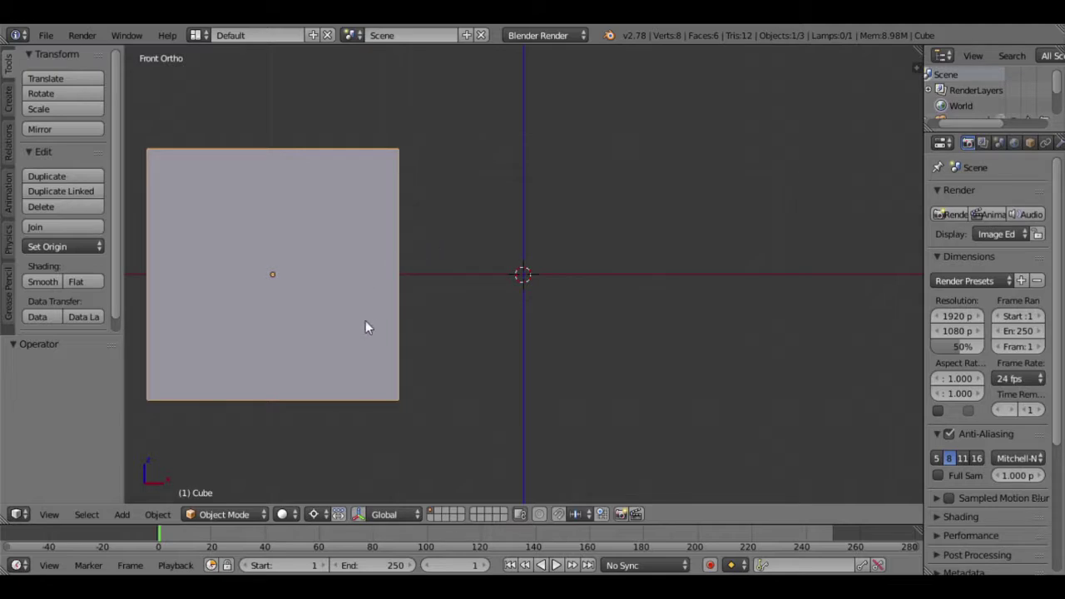
key(g)
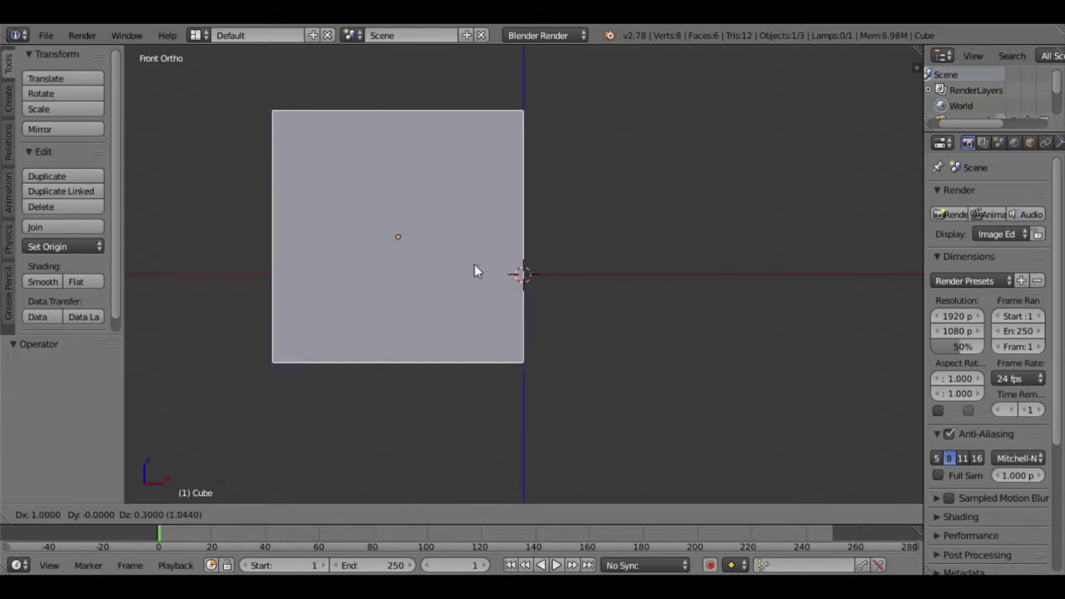
right_click(466, 274)
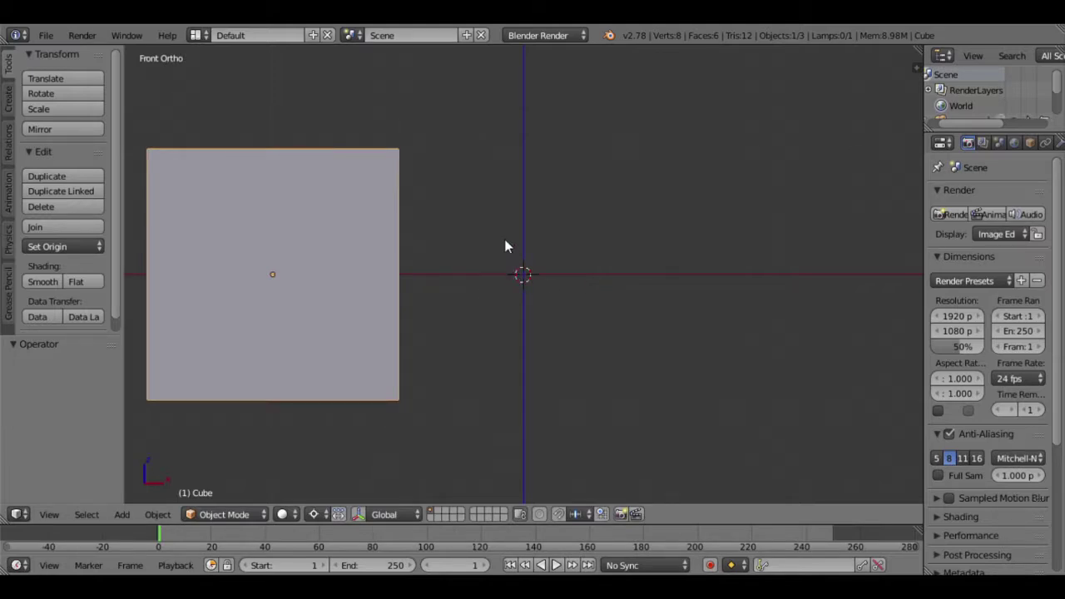
scroll(504, 242, down, 2)
scroll(533, 249, down, 4)
scroll(543, 257, down, 3)
scroll(544, 258, down, 1)
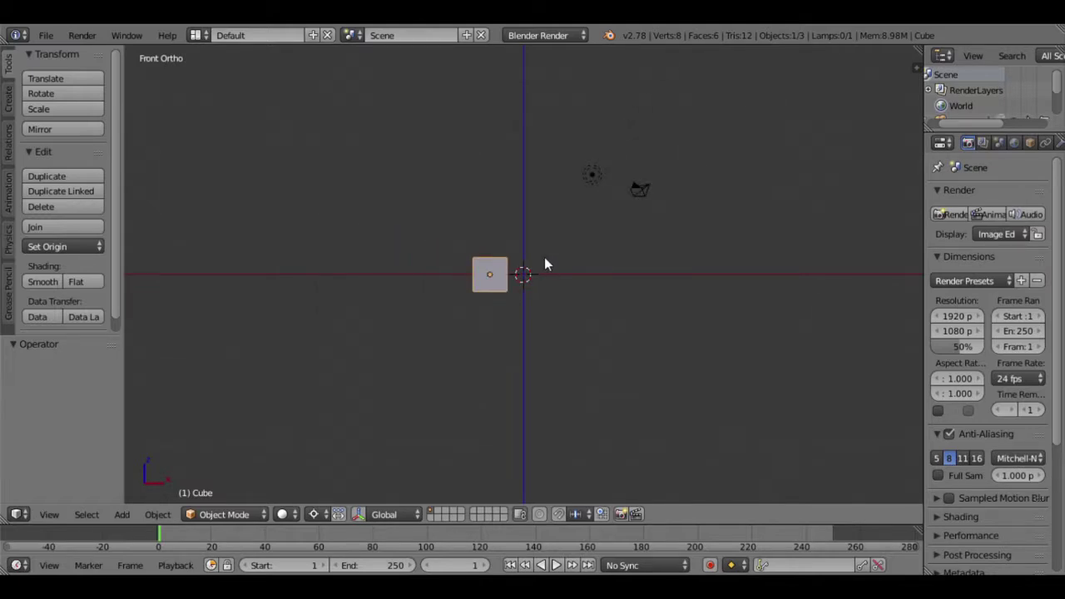
scroll(549, 271, down, 1)
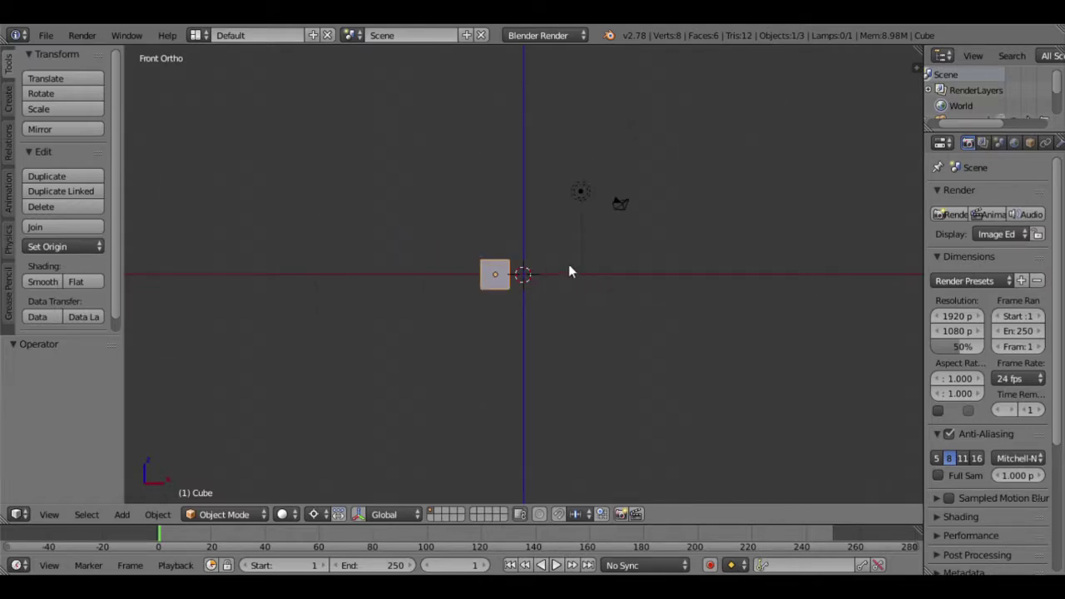
mouse_move(569, 271)
middle_down()
mouse_move(557, 291)
mouse_move(463, 300)
mouse_move(433, 321)
mouse_move(546, 333)
mouse_move(594, 286)
middle_up()
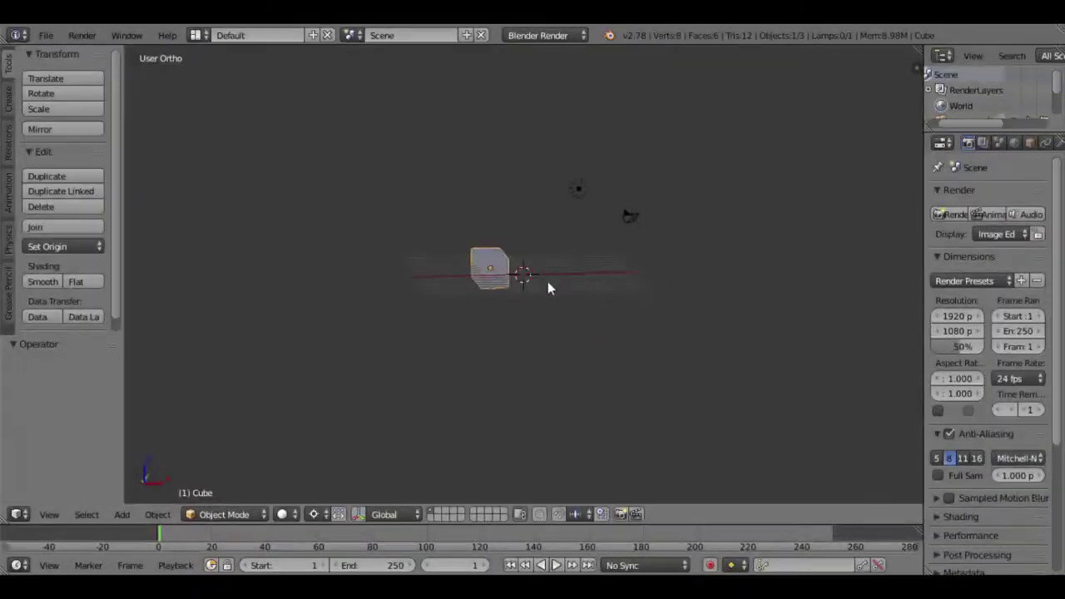
Orbit and zoom toward the cube, then settle on the orthographic top view.
mouse_move(548, 283)
middle_down()
mouse_move(504, 287)
mouse_move(519, 330)
middle_up()
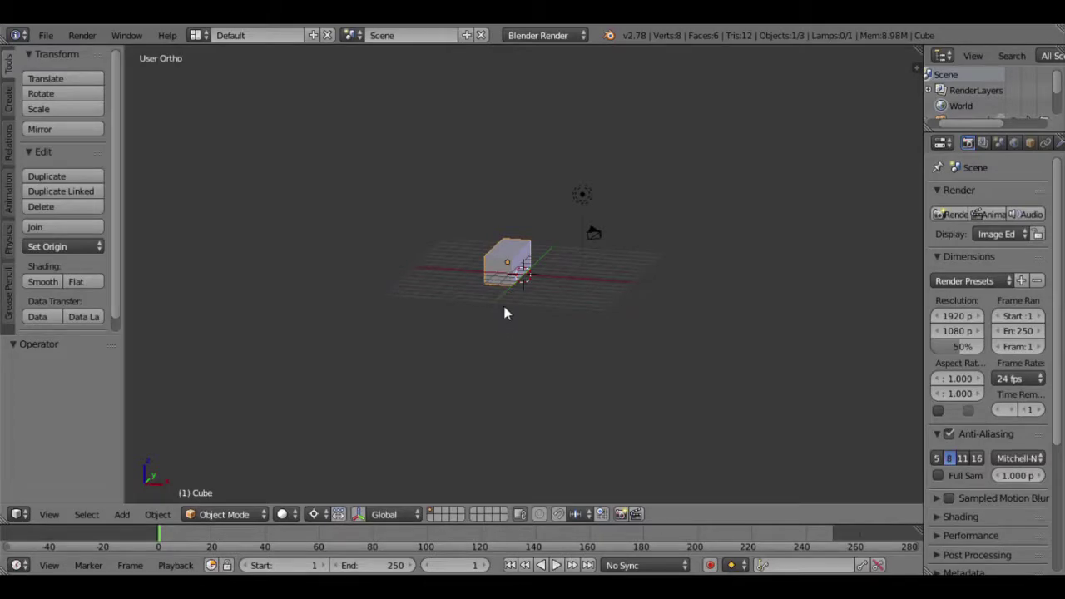
scroll(504, 313, up, 4)
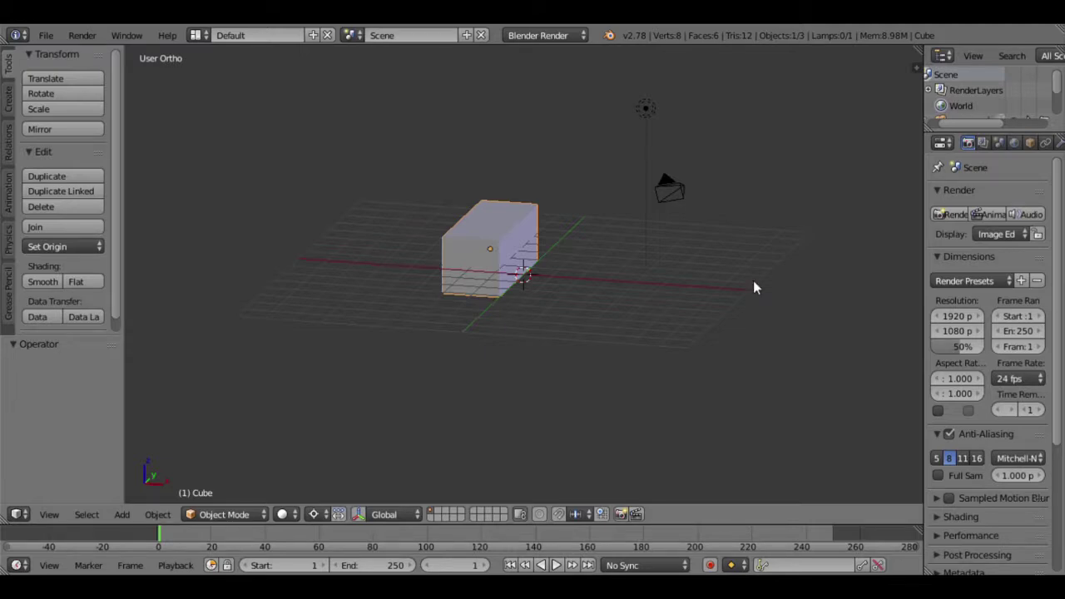
key(KP_7)
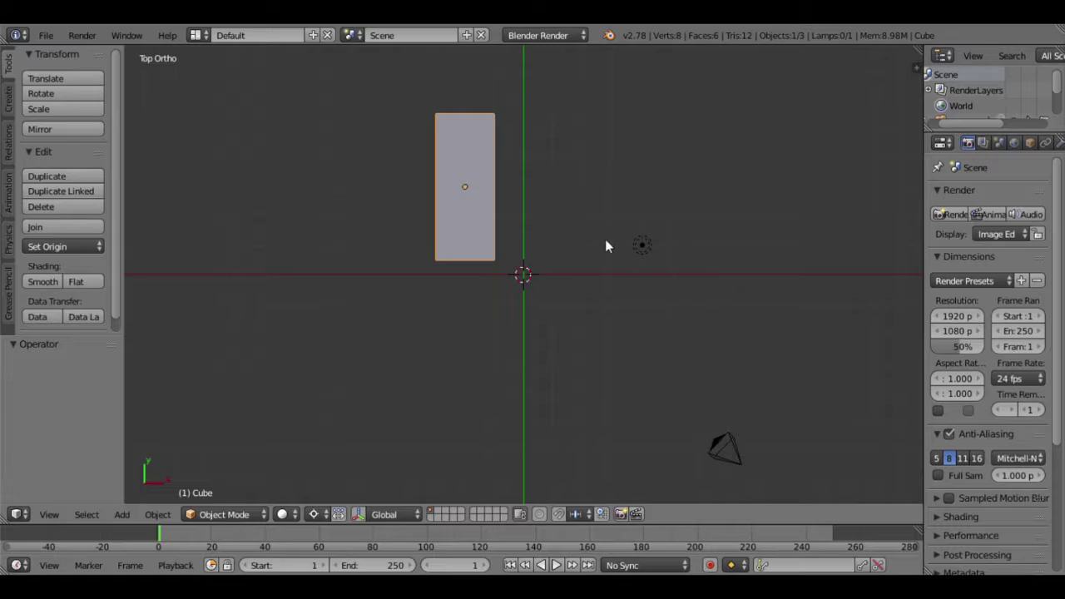
Start rotating the cube about the 3D cursor, cancel it, and bring up snapping options.
key(r)
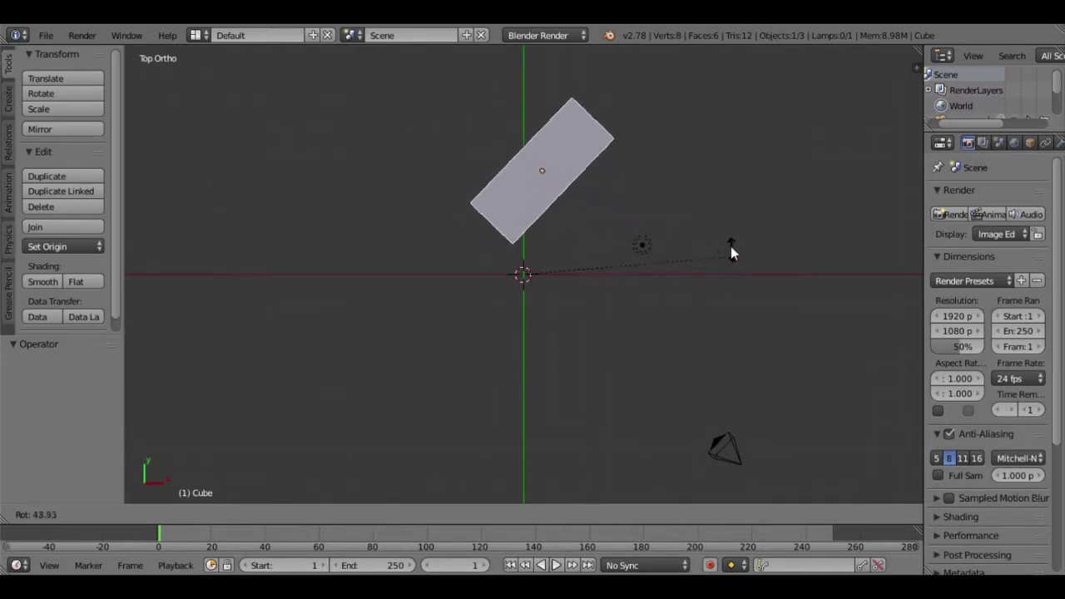
key(Escape)
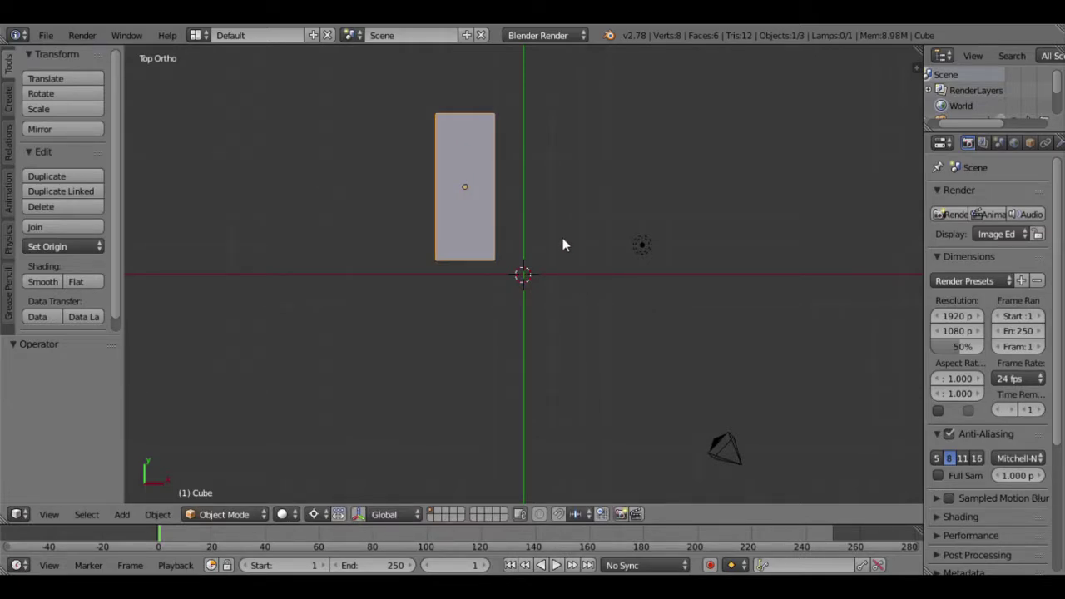
key(shift+s)
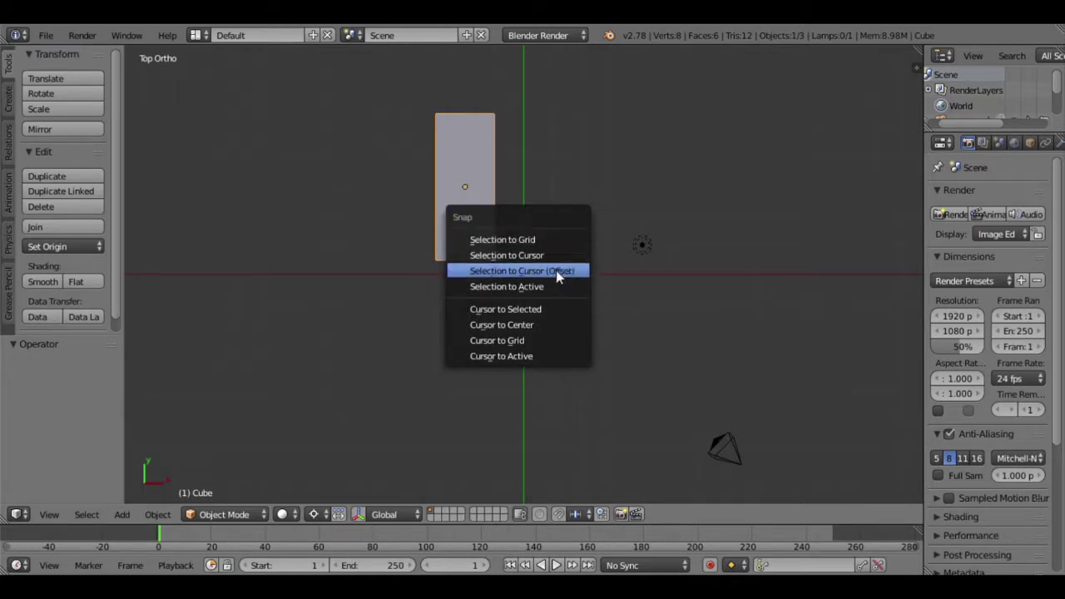
Snap the 3D cursor to the cube, rotate it by 0 about its centre, then re-centre the cursor.
click(530, 314)
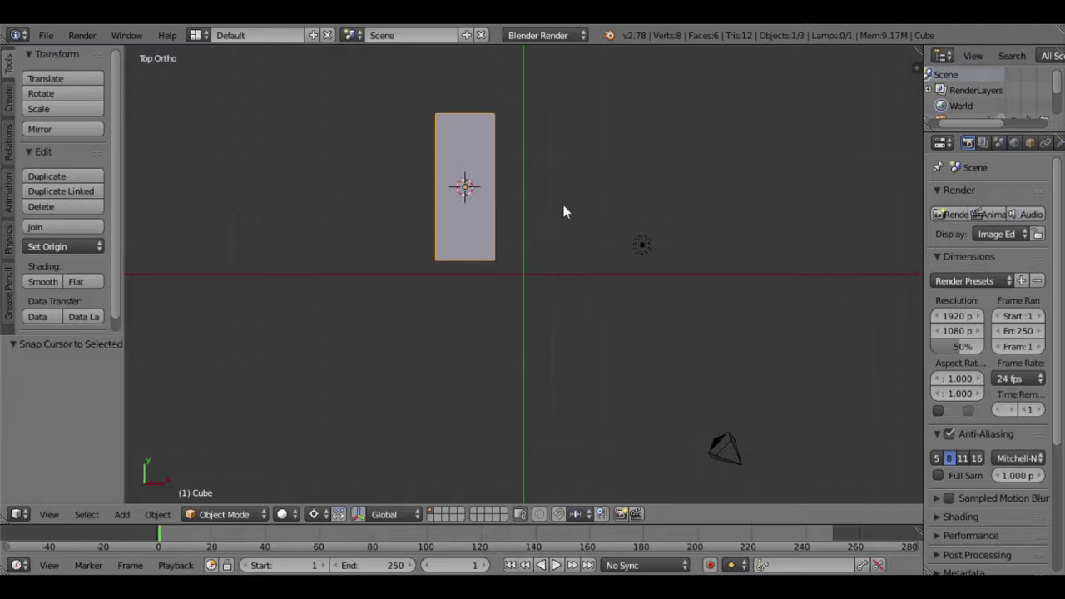
key(r)
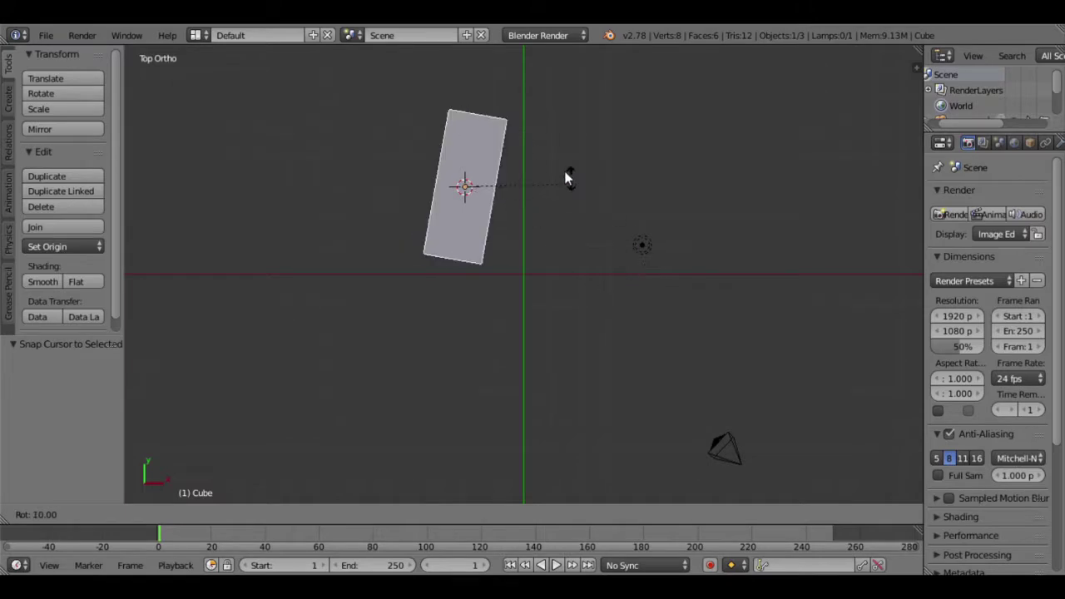
text(0)
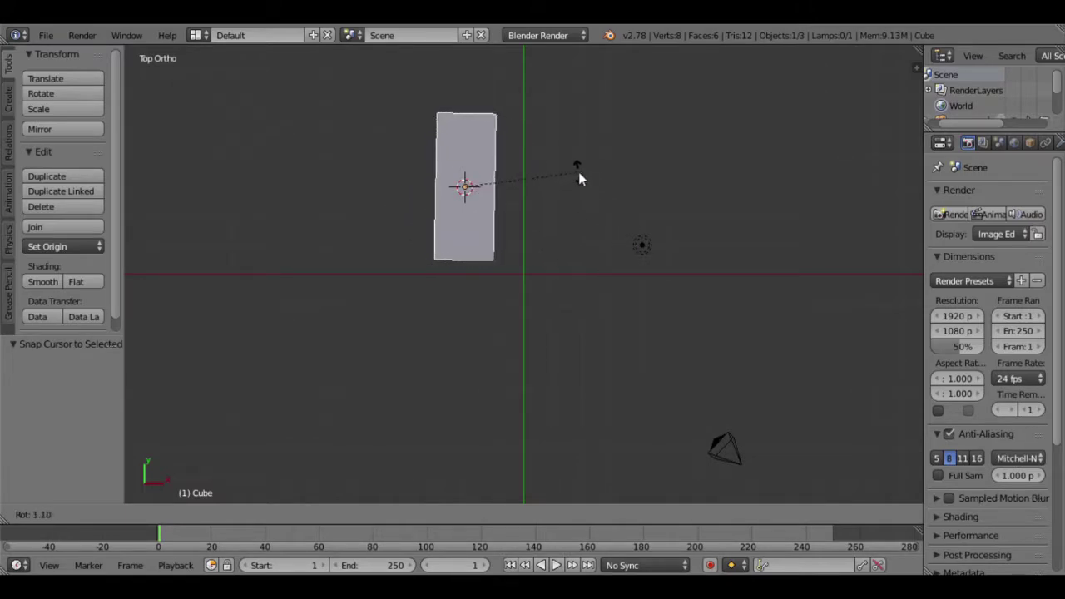
key(Return)
key(shift+c)
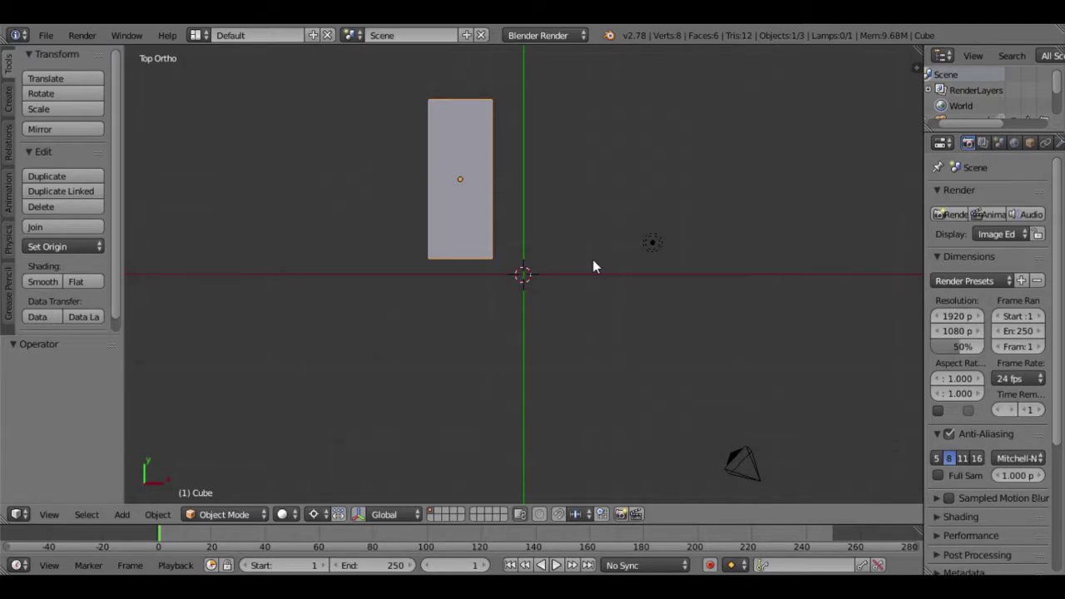
Delete the cube and add a radius-1 plane at the origin, viewed from the top.
key(x)
click(491, 230)
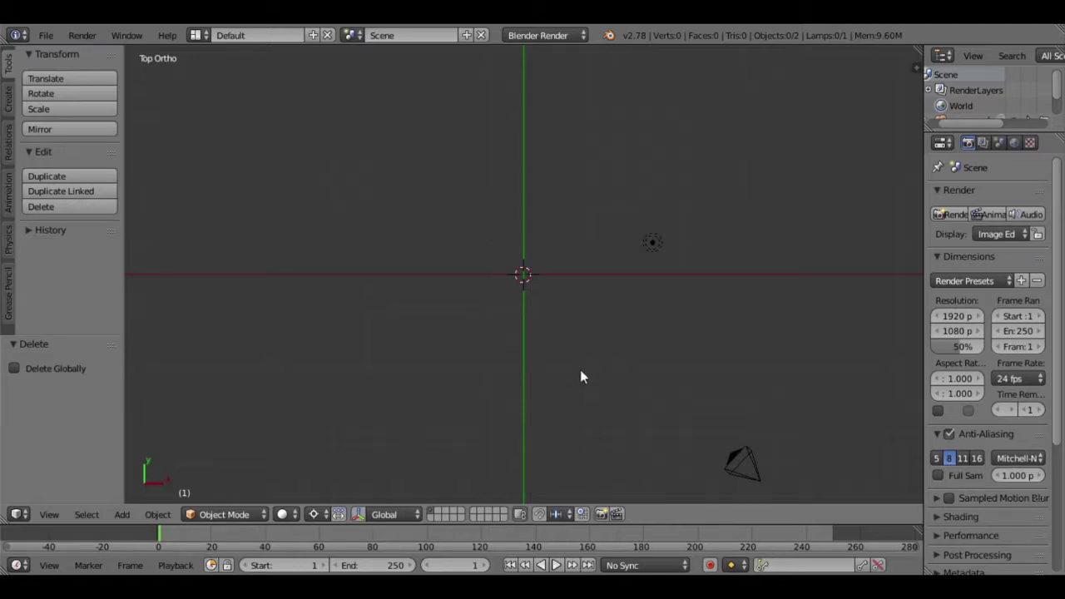
key(shift+a)
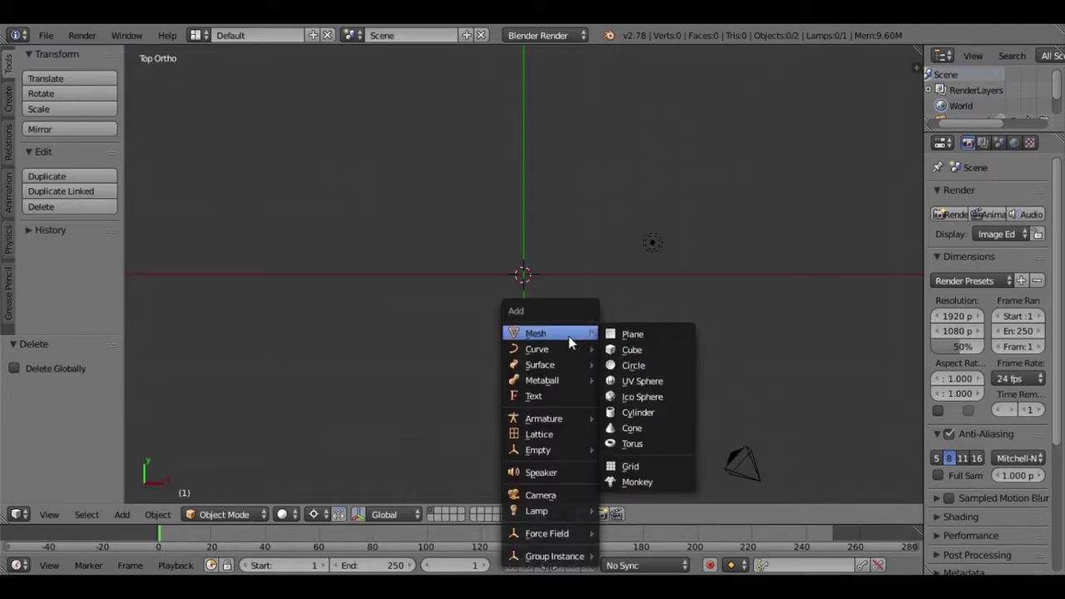
mouse_move(537, 333)
click(650, 335)
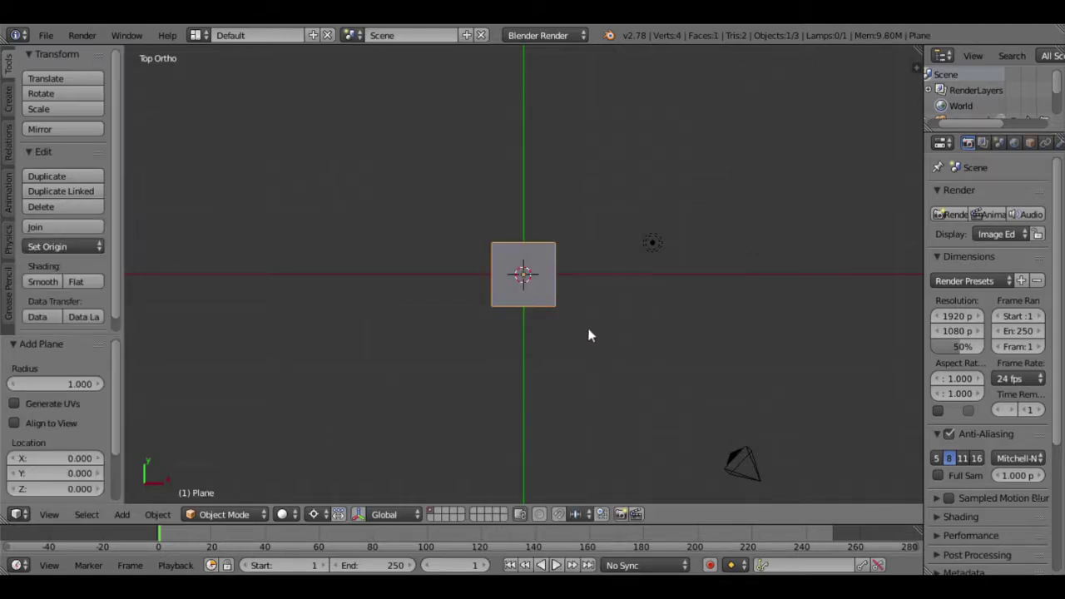
mouse_move(562, 361)
middle_down()
mouse_move(508, 199)
mouse_move(479, 221)
mouse_move(423, 178)
mouse_move(606, 233)
mouse_move(530, 305)
mouse_move(546, 321)
middle_up()
key(KP_7)
Scale the plane 5 times along Y.
key(s)
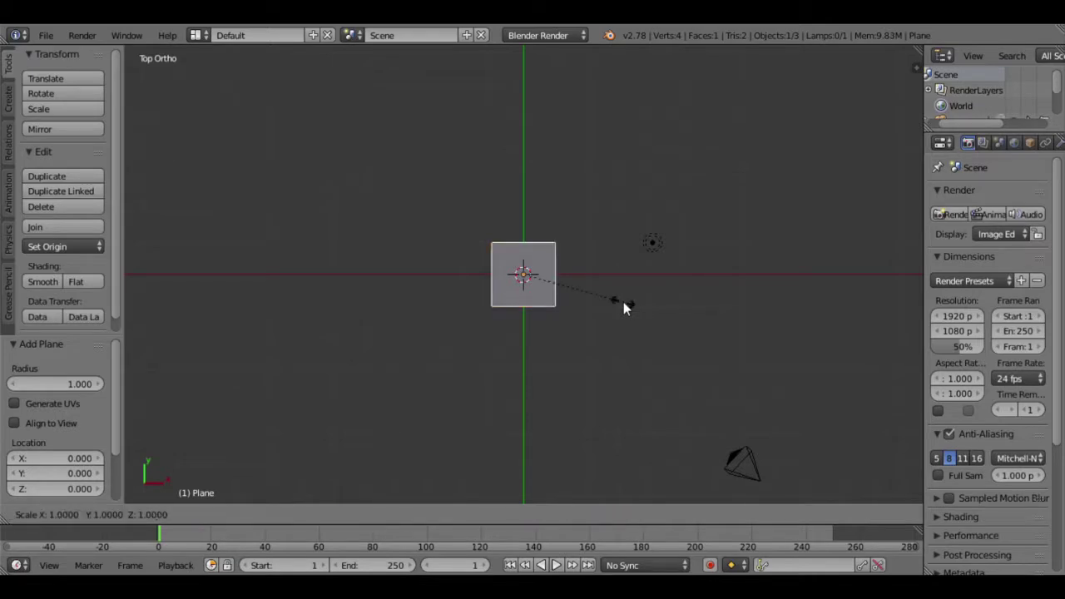
key(y)
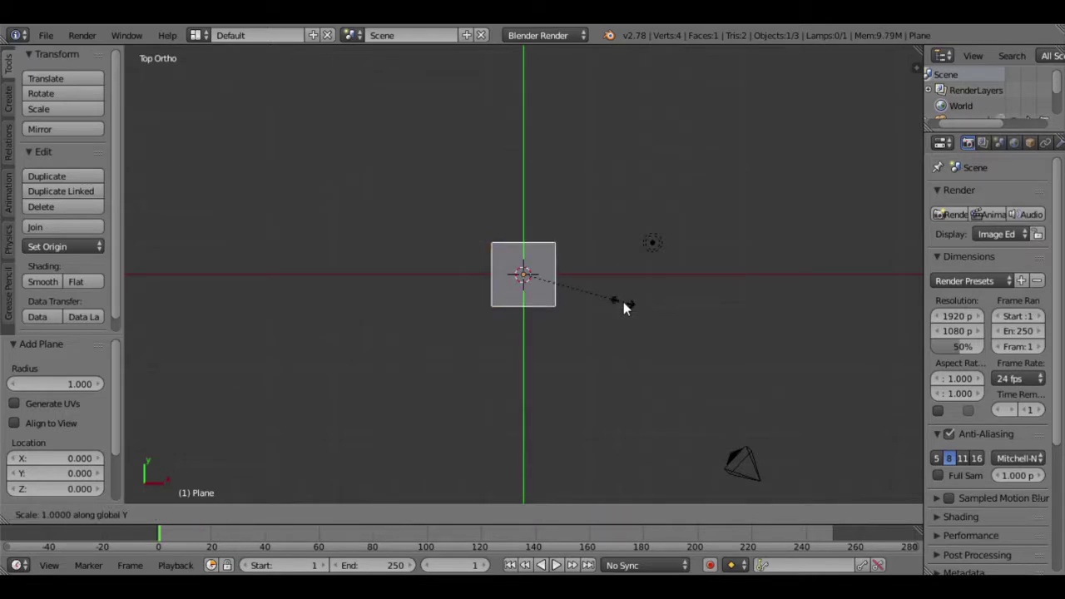
key(5)
key(Return)
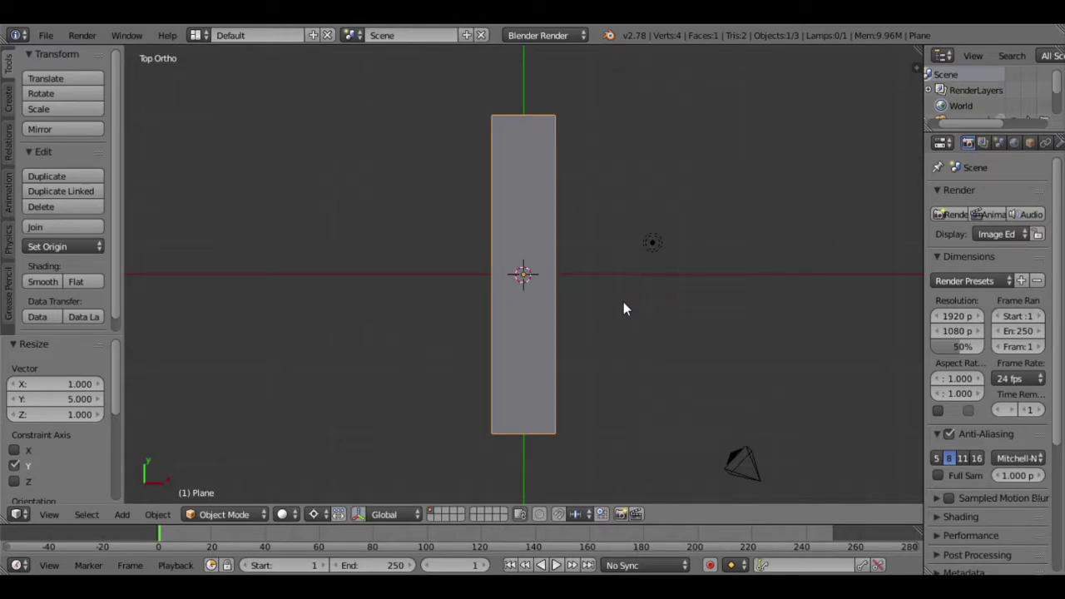
Move the tall plane along X to X -10.
key(g)
key(x)
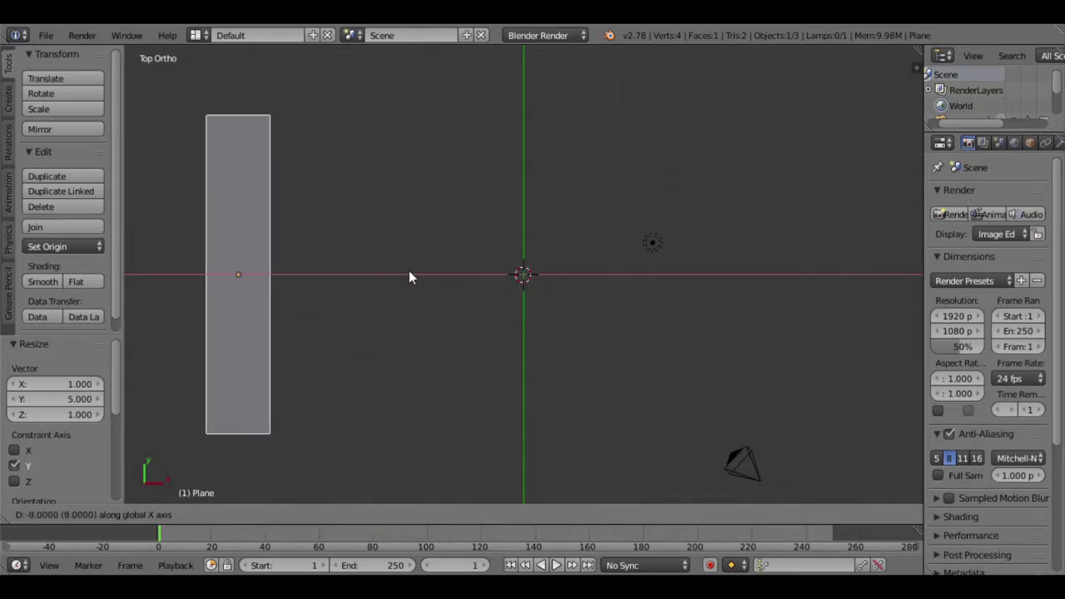
click(381, 265)
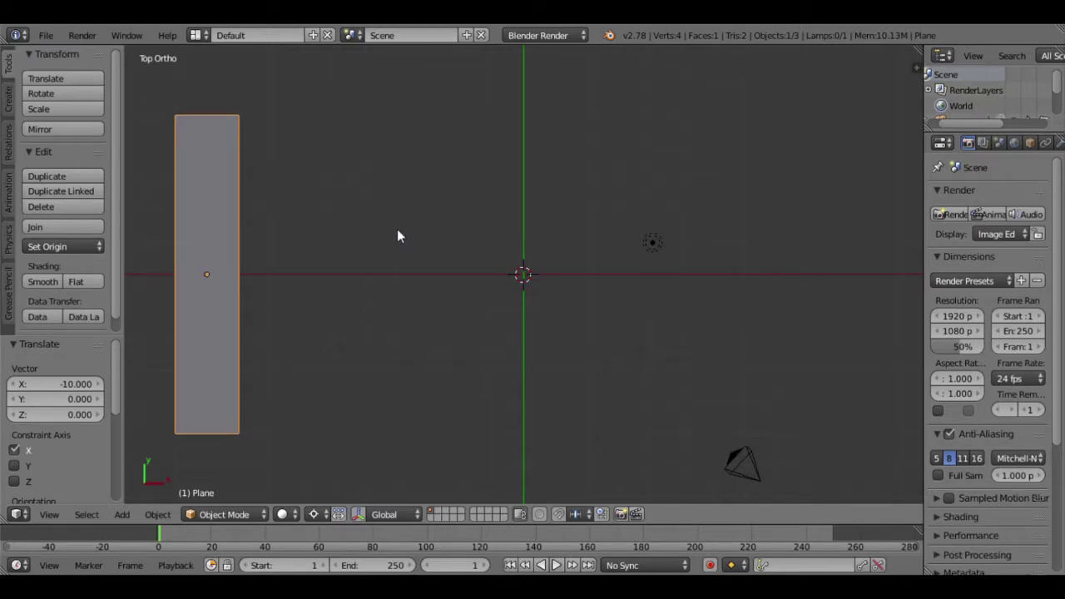
key(shift+a)
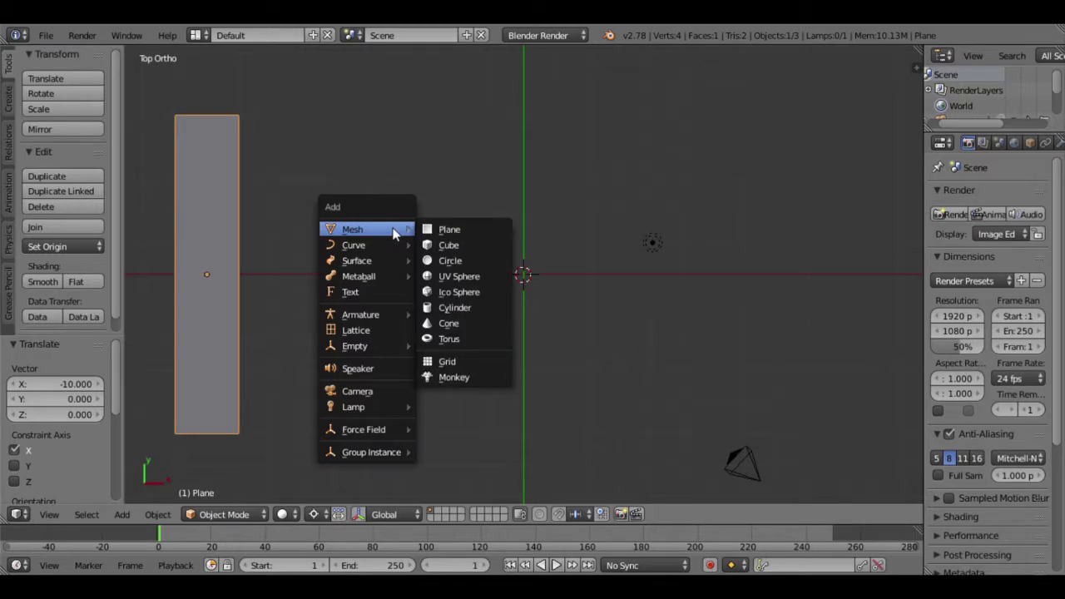
Add a second plane and scale it 2 times along X.
click(475, 233)
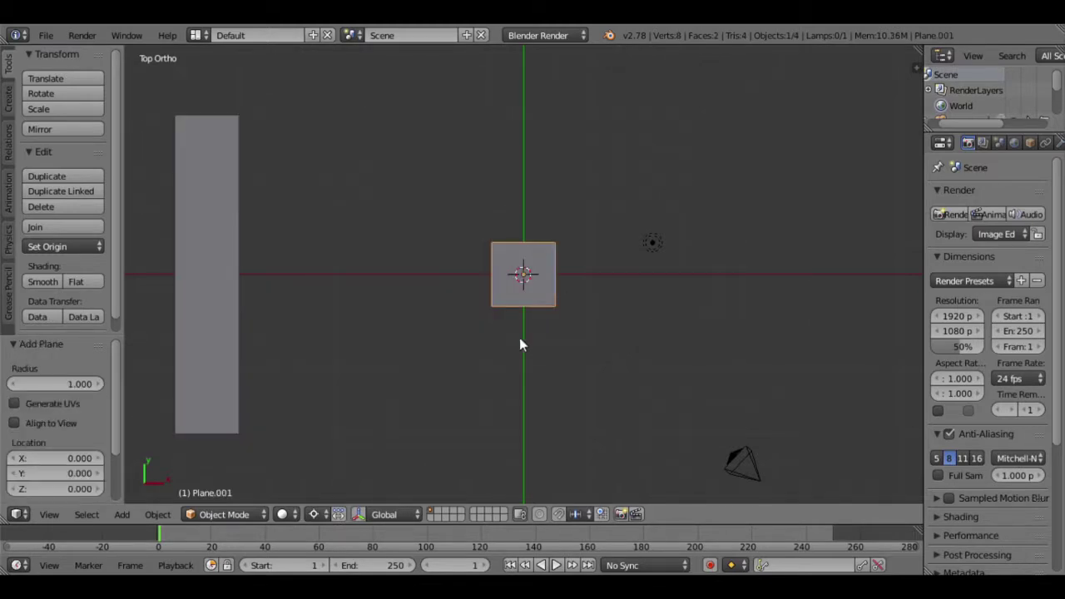
key(s)
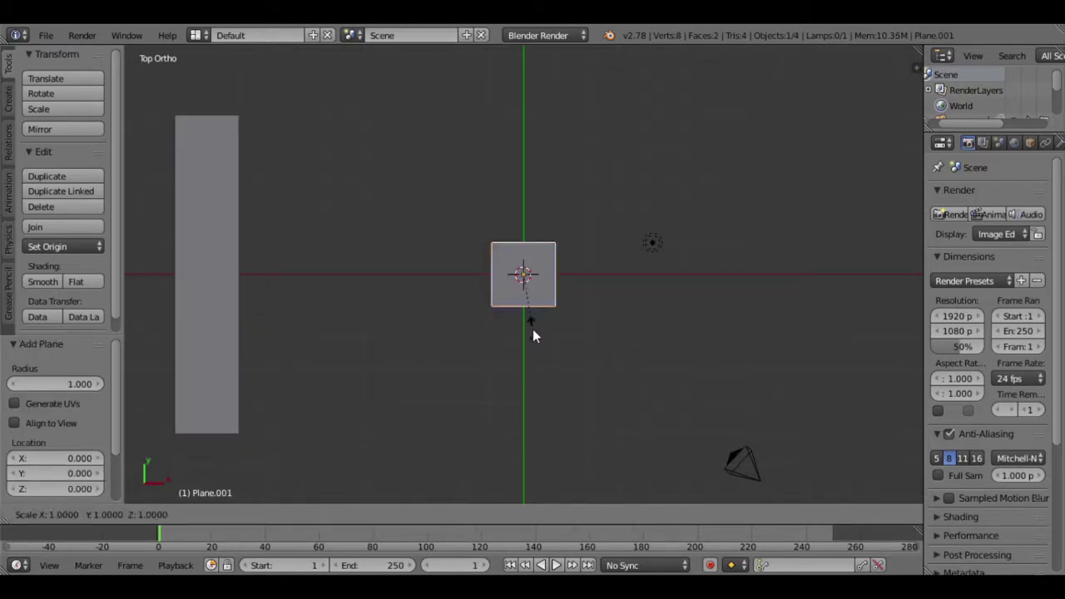
key(x)
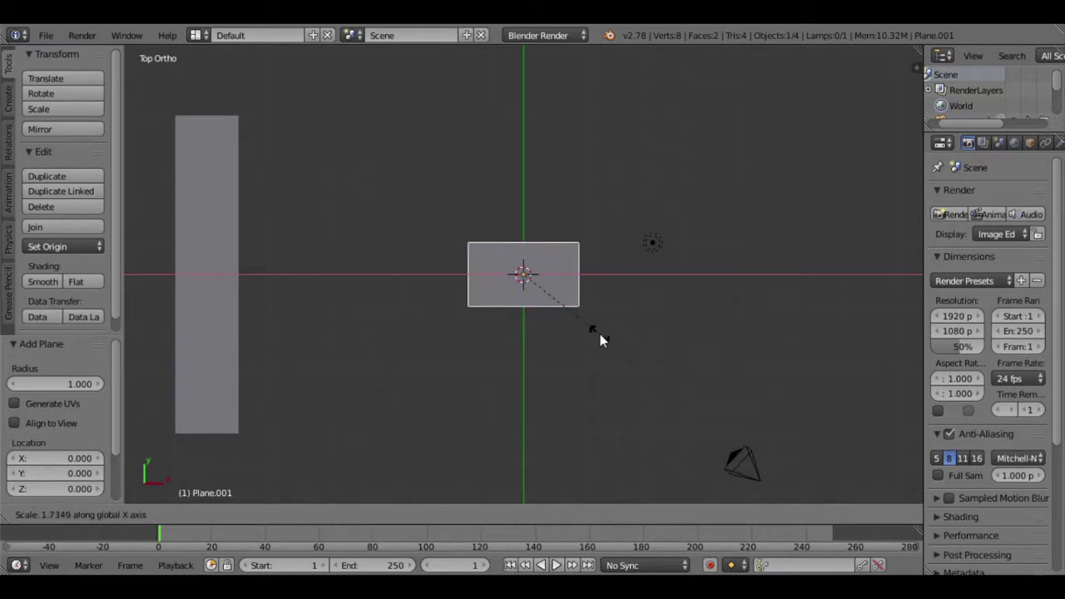
text(2)
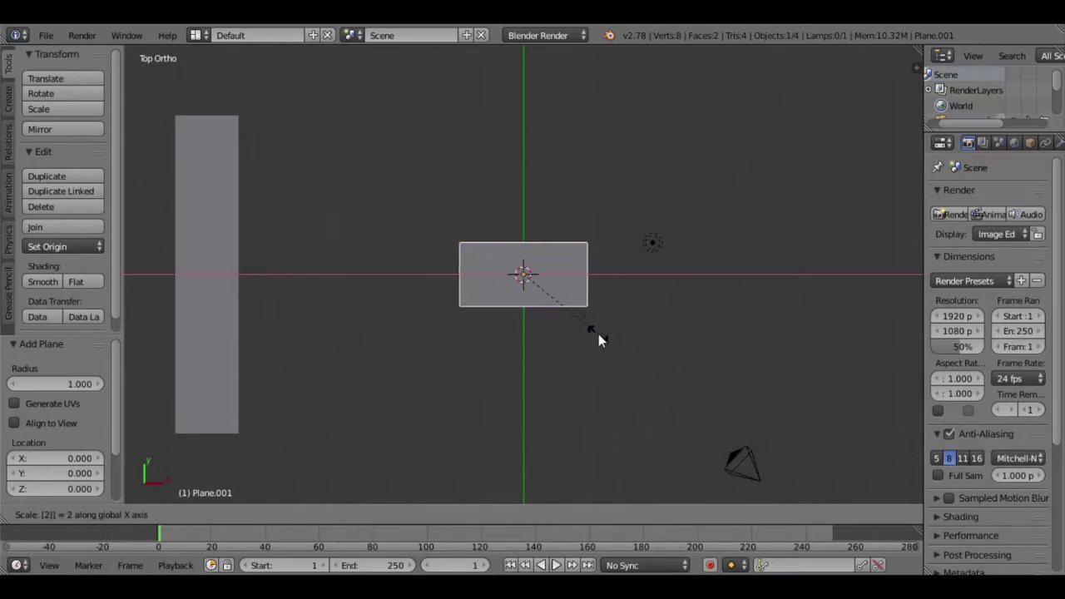
key(Return)
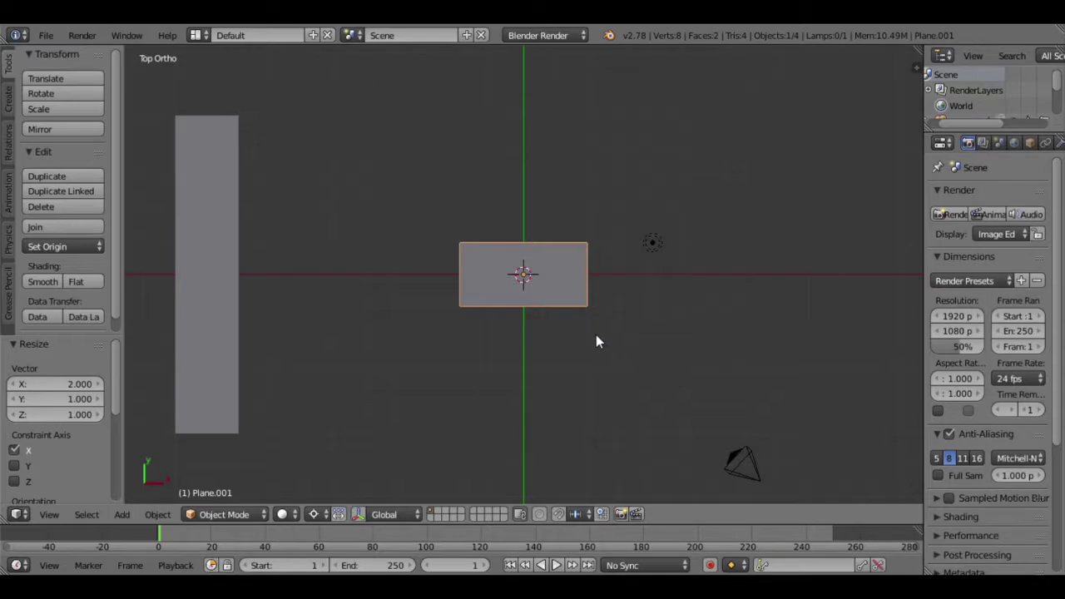
Move the wide plane to X -7, Y 4 as the top bar.
key(shift+g)
key(g)
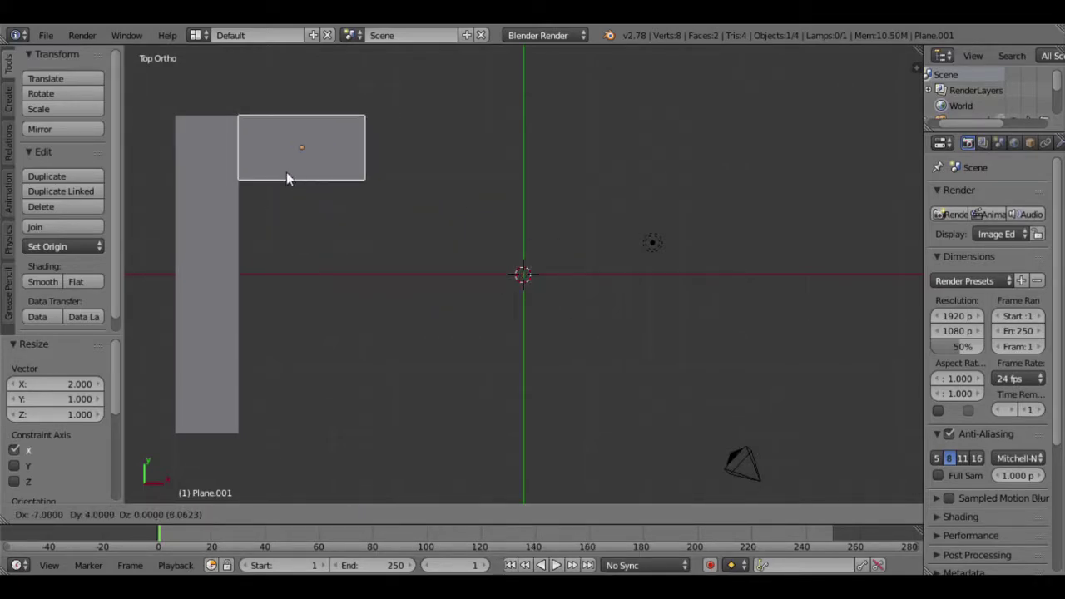
click(286, 172)
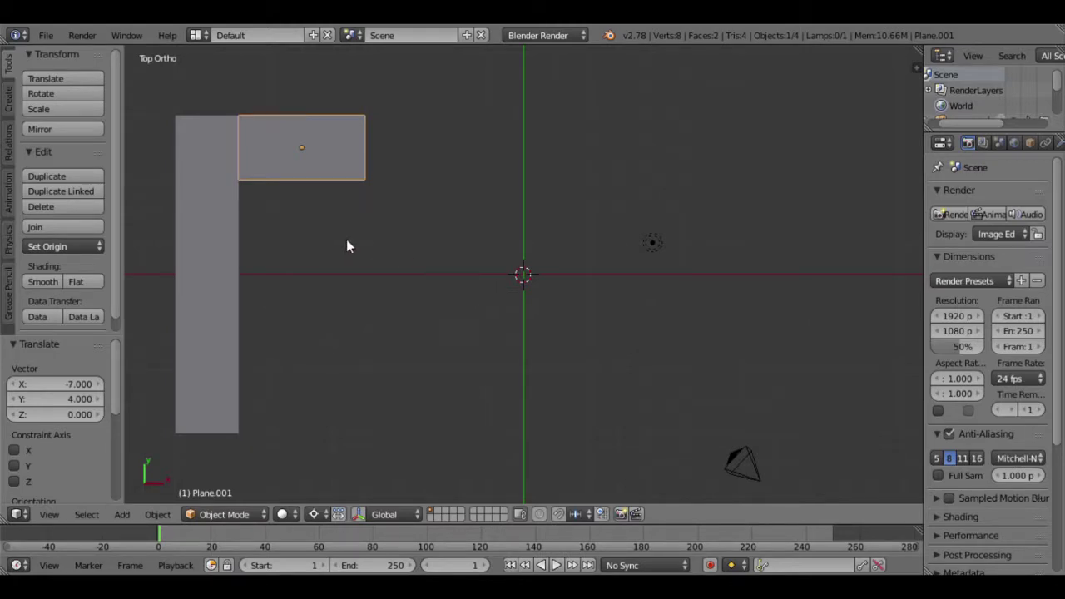
key(shift+a)
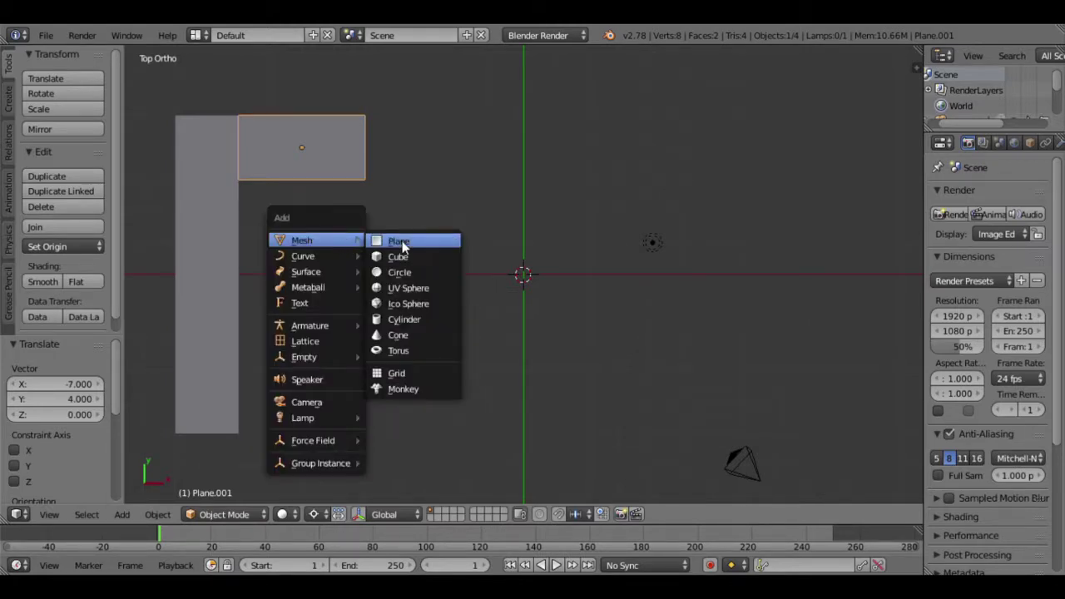
Add a third square plane and move it to X -8.
click(403, 239)
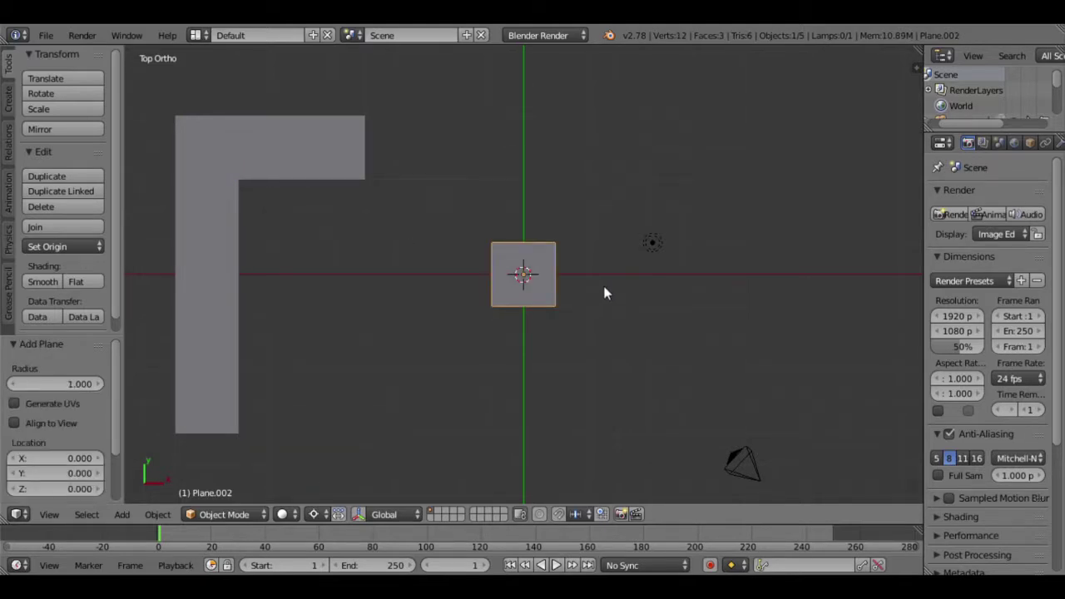
key(g)
click(369, 321)
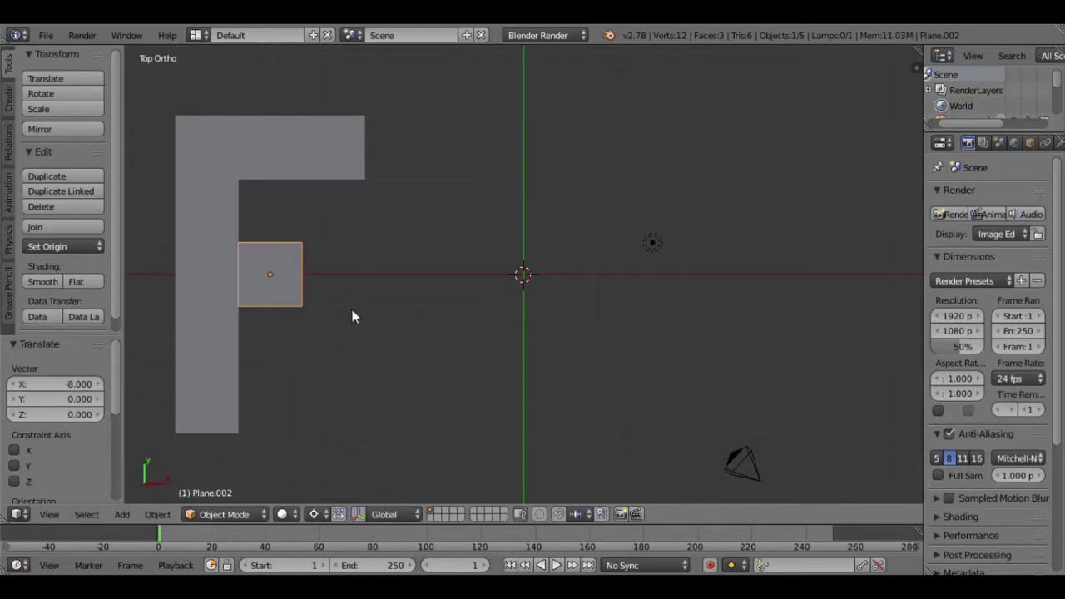
Duplicate the square twice: one copy 2 right and 2 up, another 4 units below.
key(shift+d)
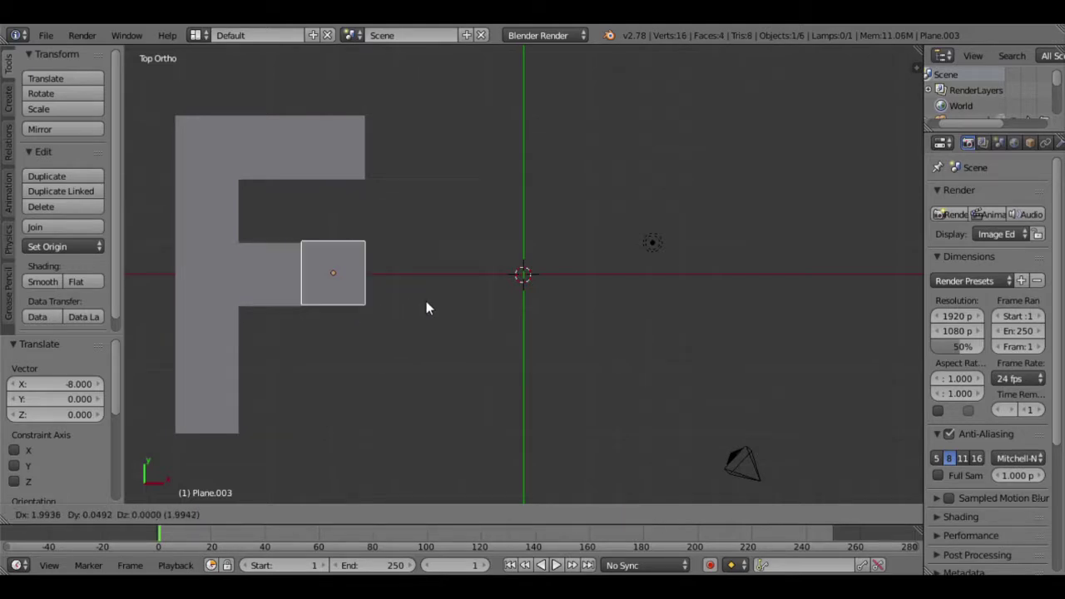
click(419, 248)
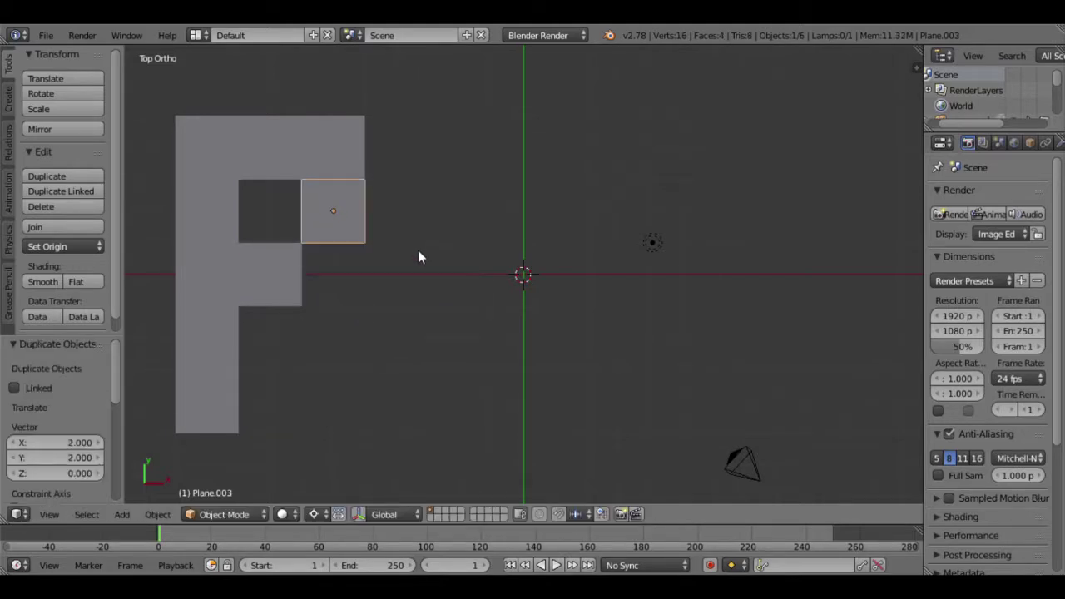
key(shift+d)
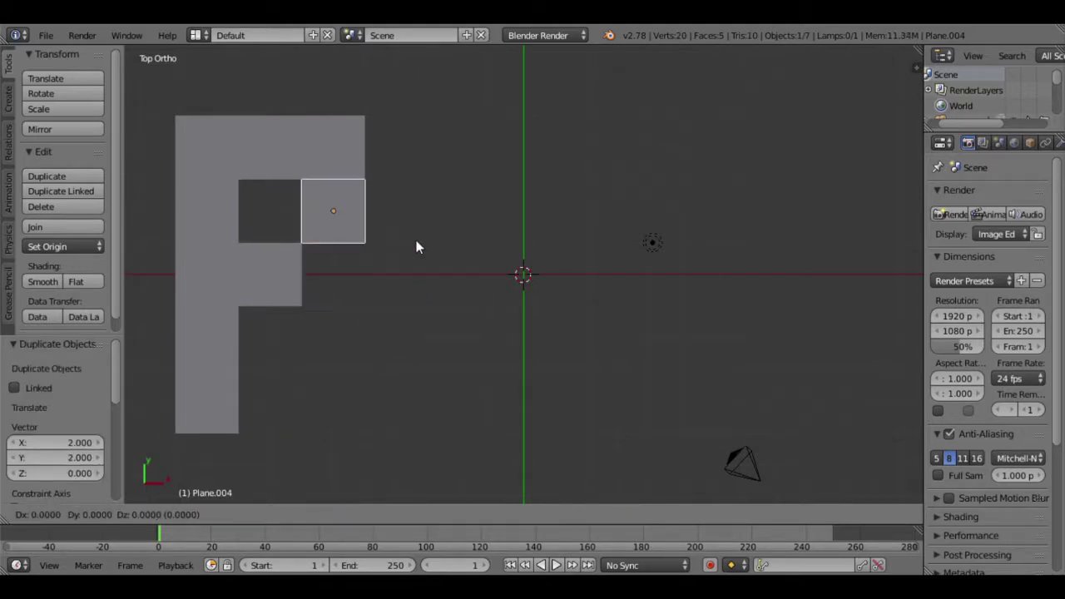
click(419, 366)
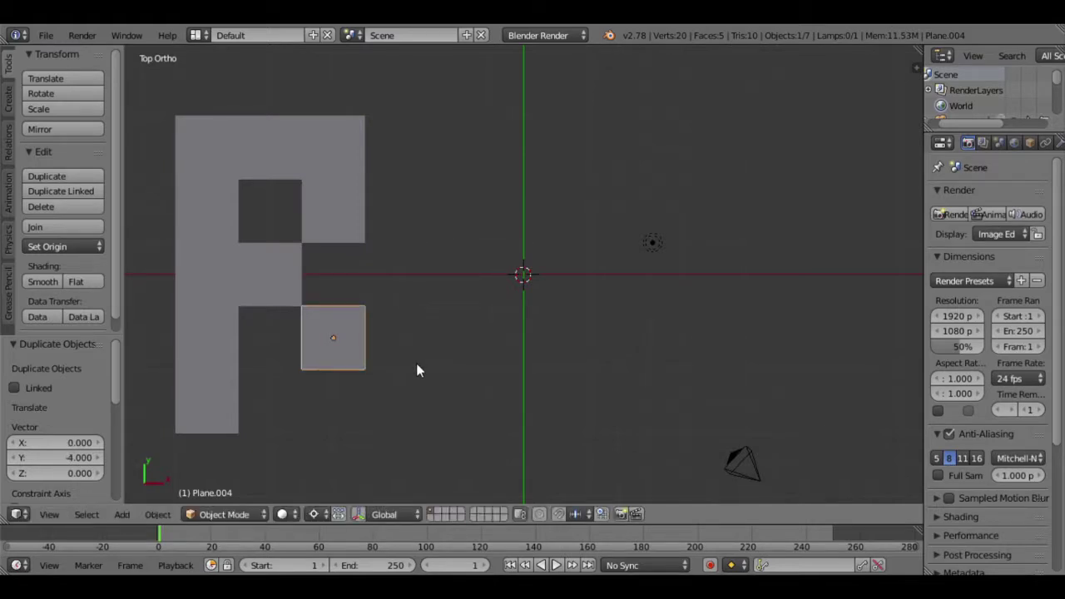
right_click(316, 161)
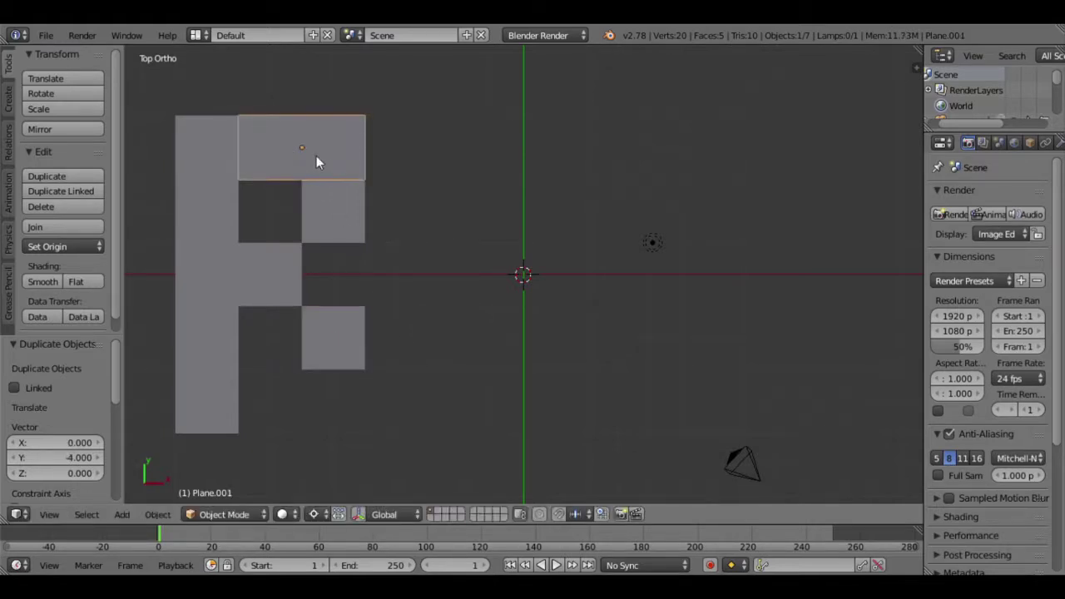
Copy the top bar down as the B's bottom bar and the left bar 8 units right.
key(shift+d)
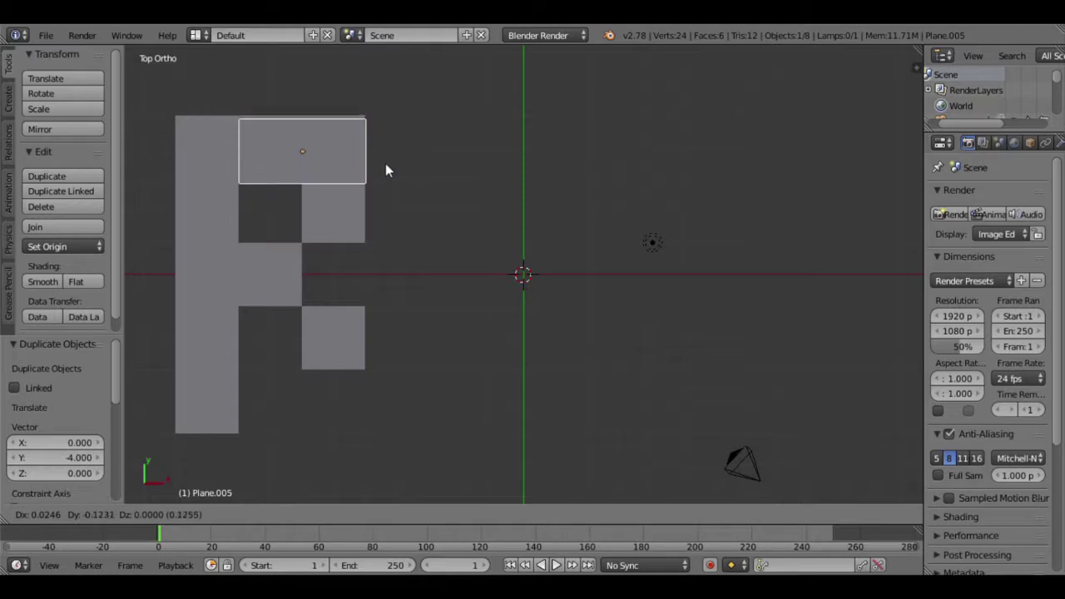
click(398, 406)
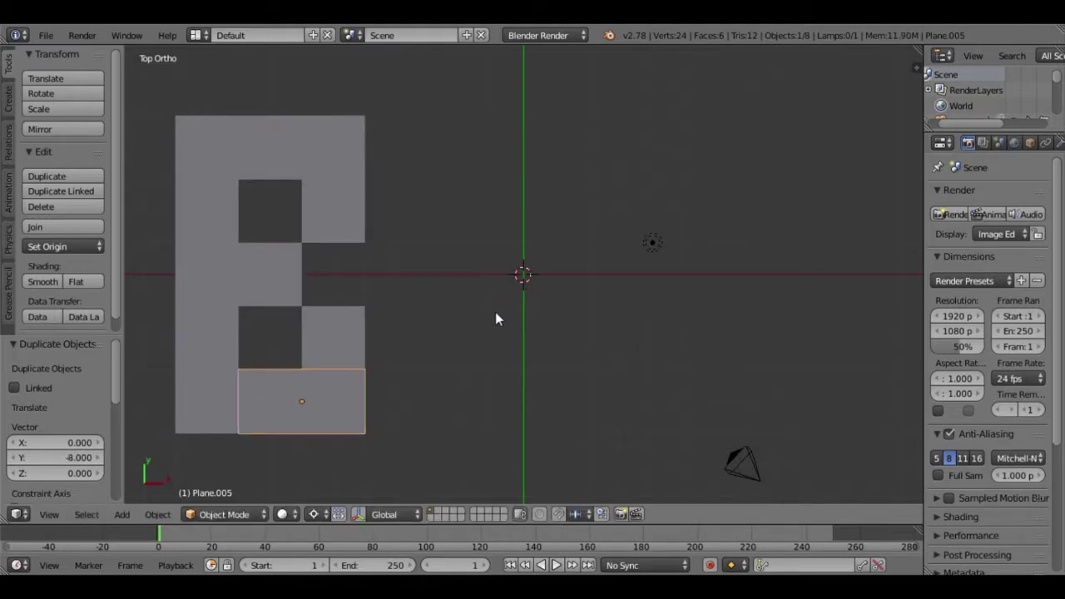
right_click(219, 314)
key(shift+d)
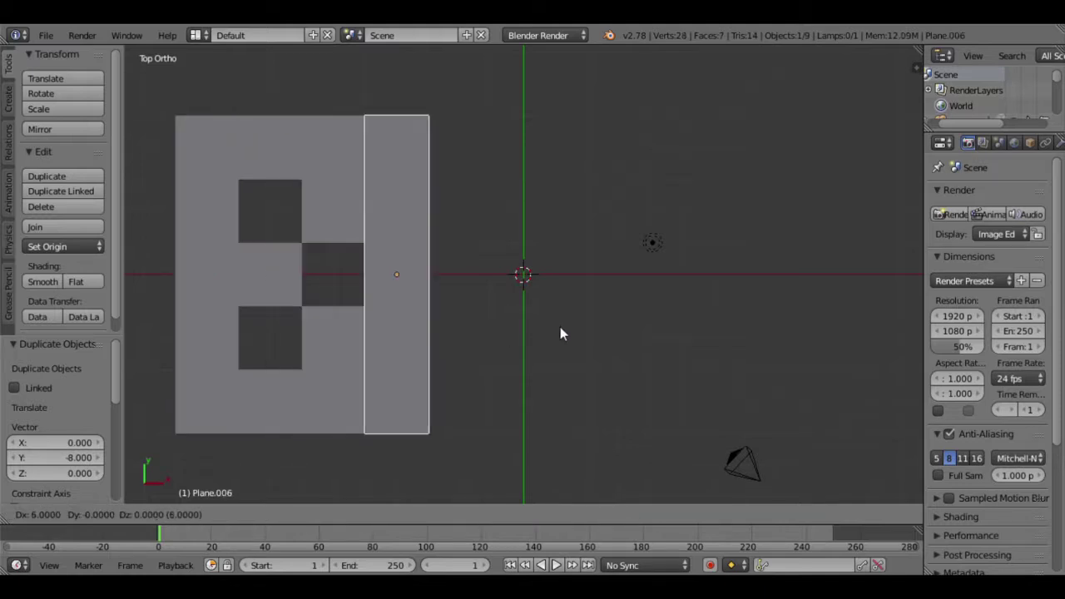
click(619, 330)
Copy the B's top bar to form the L's foot.
right_click(254, 123)
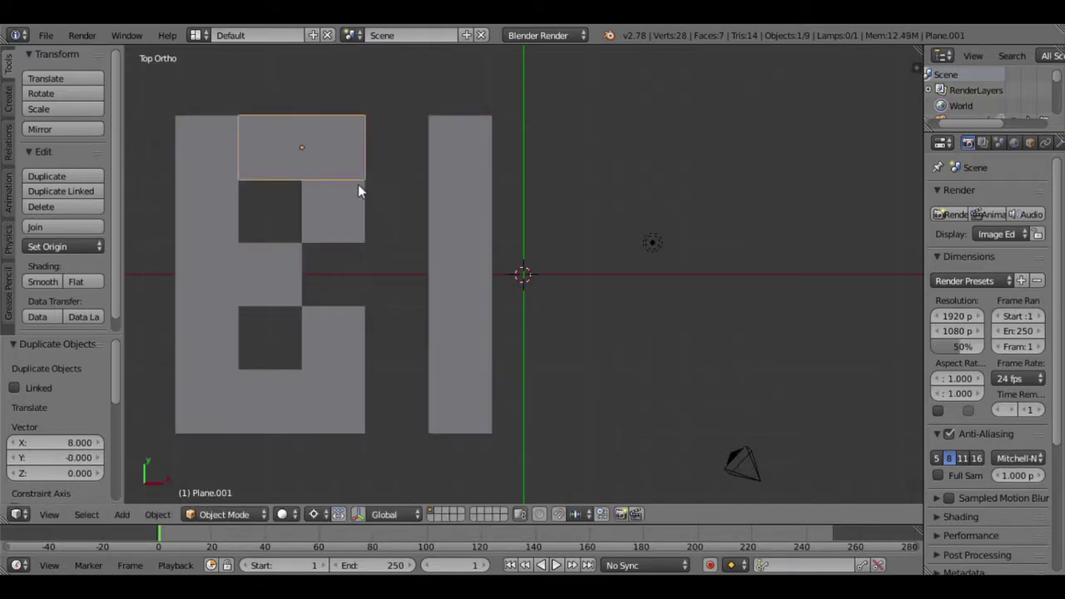
key(shift+d)
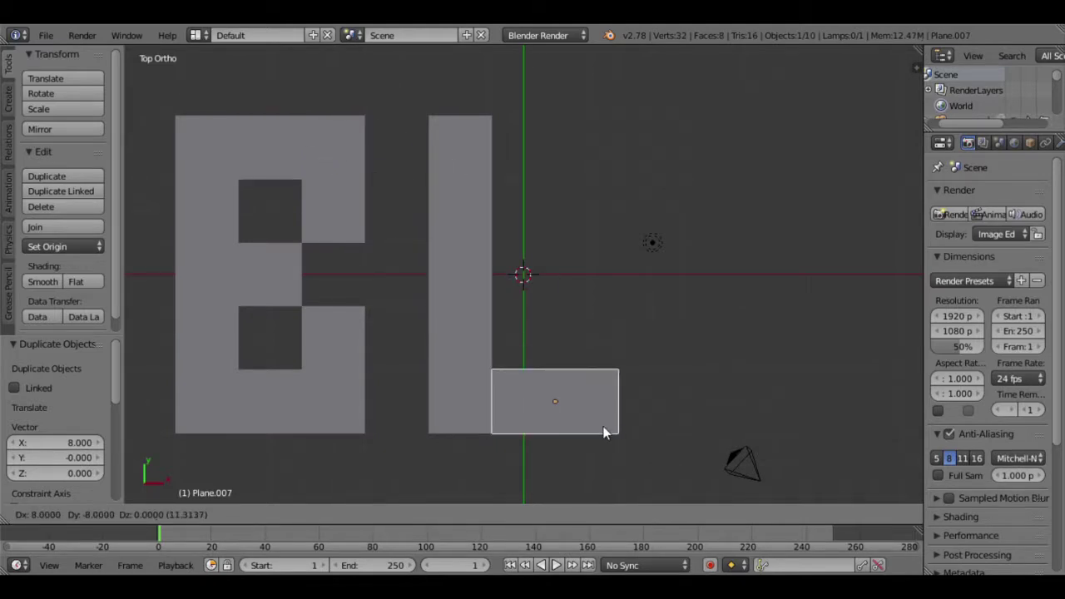
click(604, 431)
right_click(271, 151)
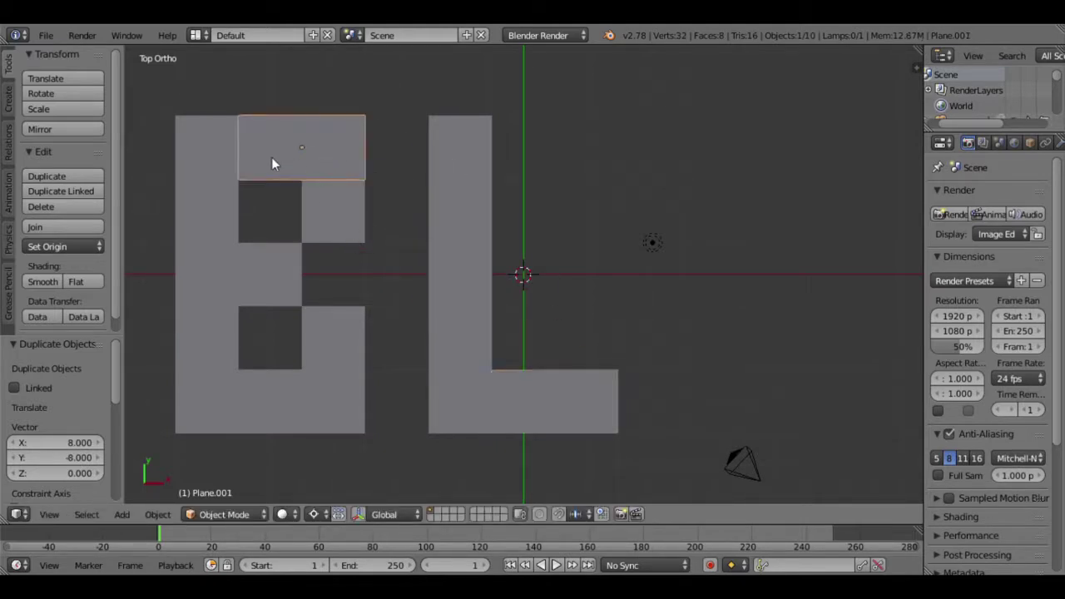
Copy the B's left bar, top bar and middle square sixteen units right as an F.
shift+right_click(235, 299)
shift+right_click(269, 282)
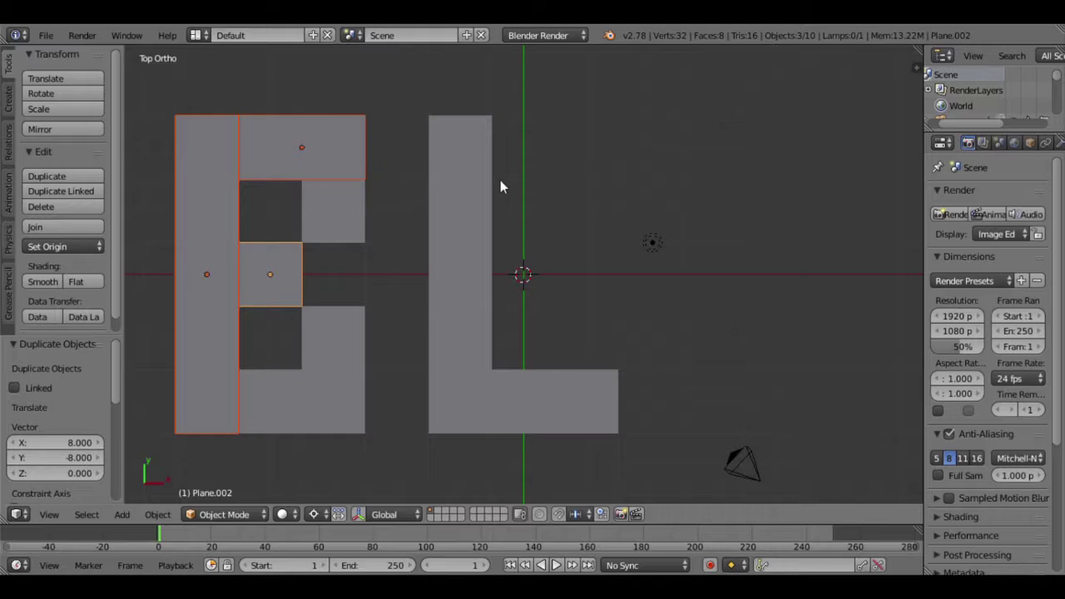
right_click(201, 153)
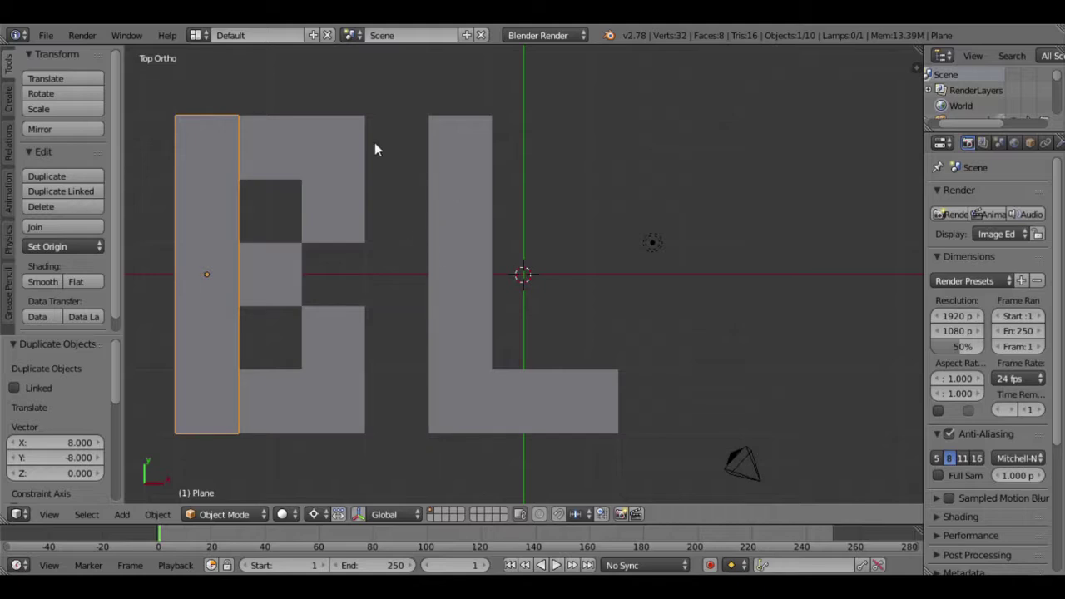
shift+right_click(309, 133)
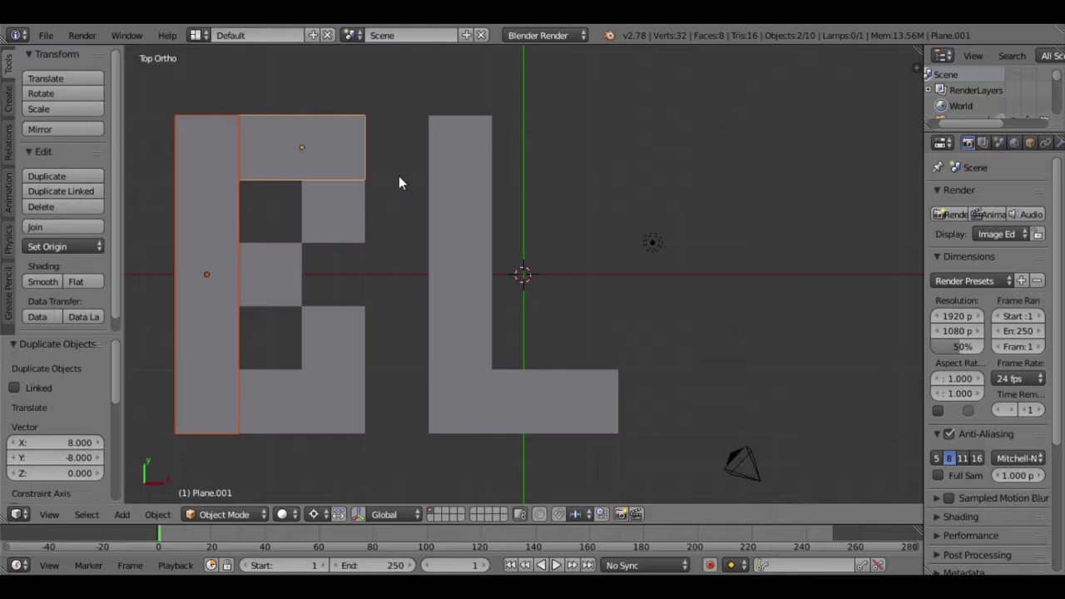
shift+right_click(272, 275)
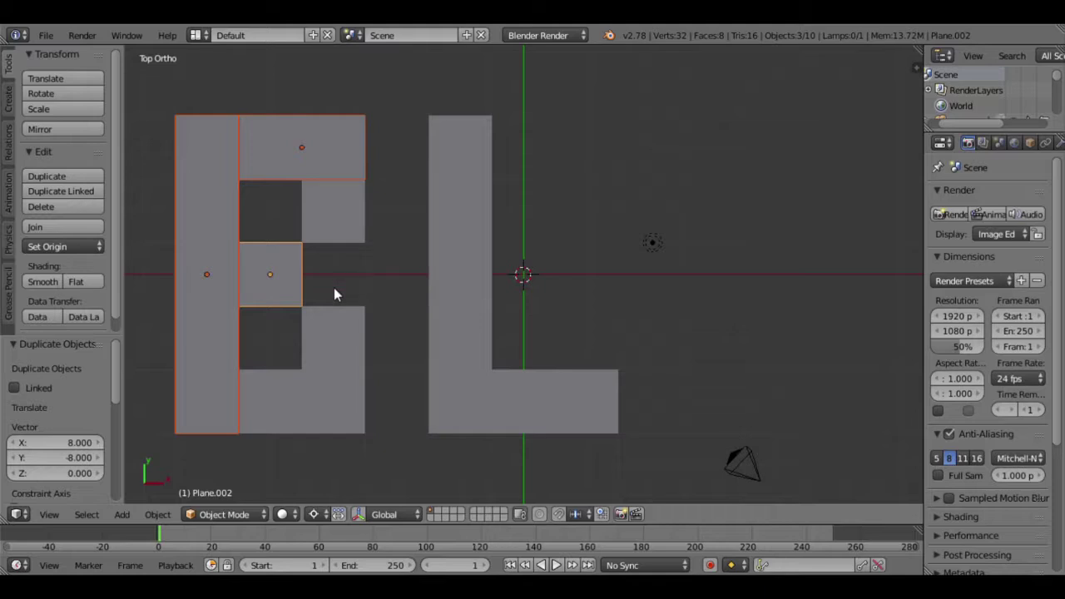
key(shift+d)
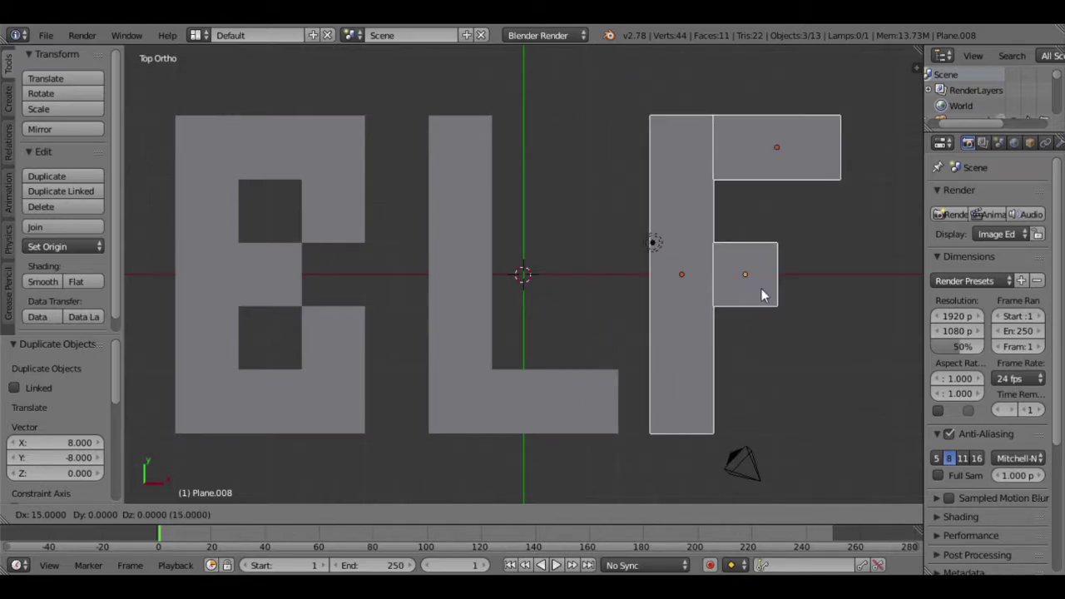
click(786, 294)
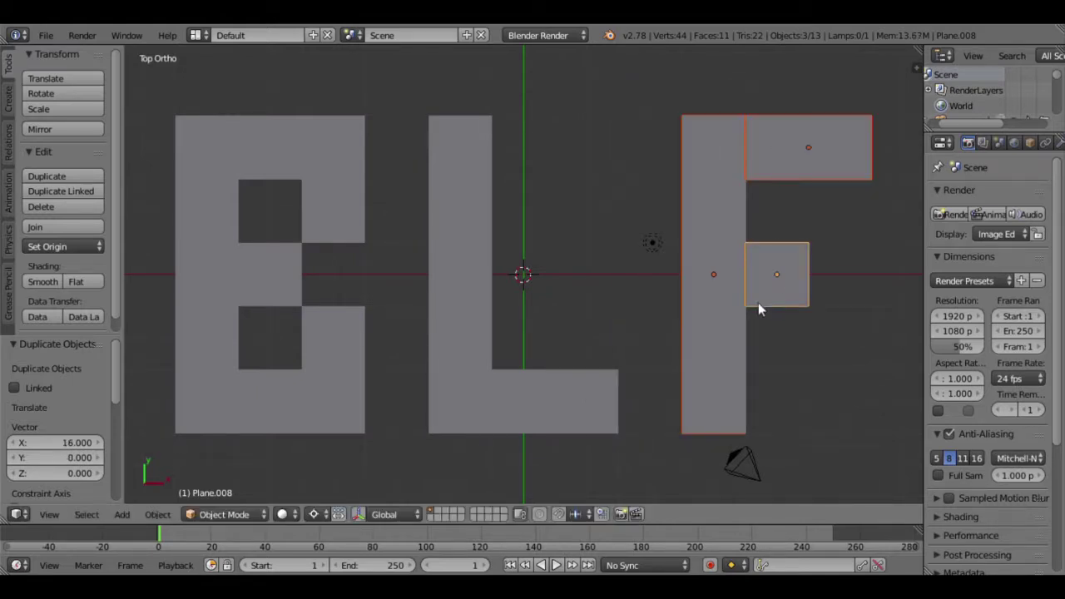
Duplicate the F's vertical bar and delete the F's top bar.
click(714, 289)
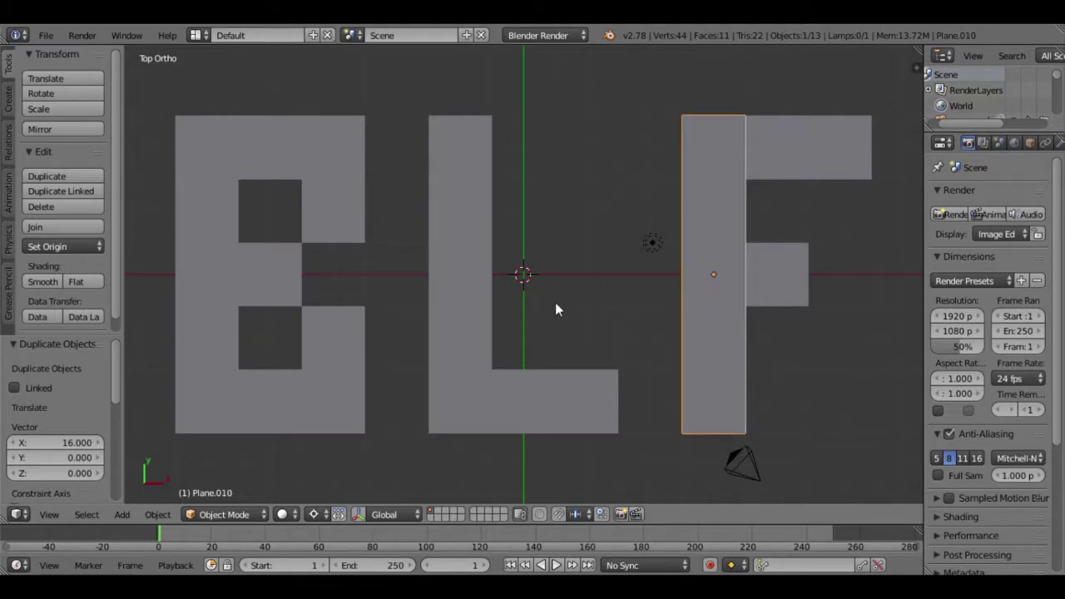
key(shift+d)
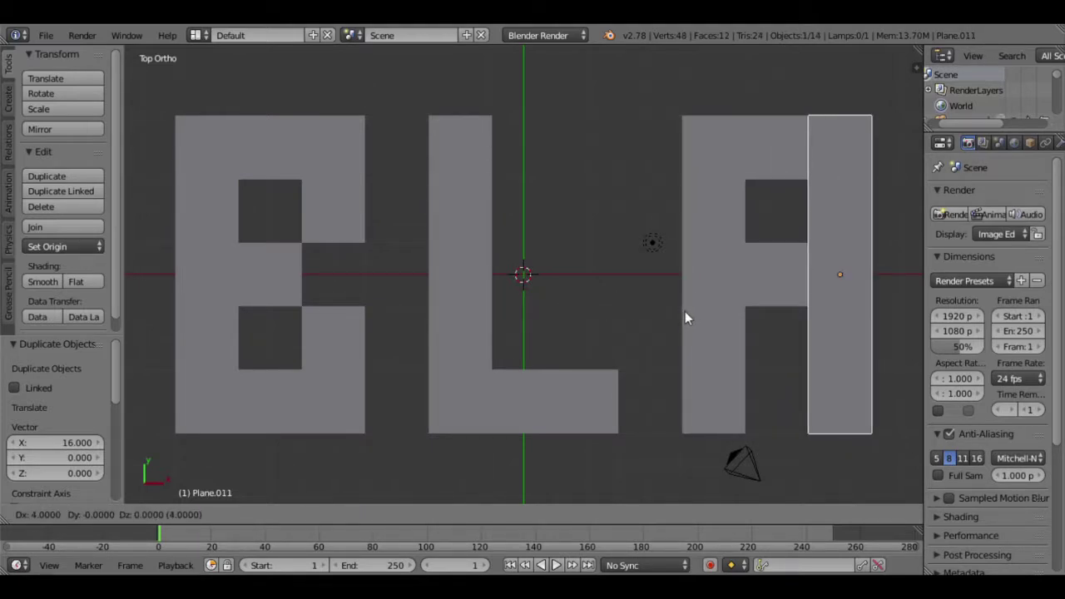
right_click(629, 304)
right_click(860, 168)
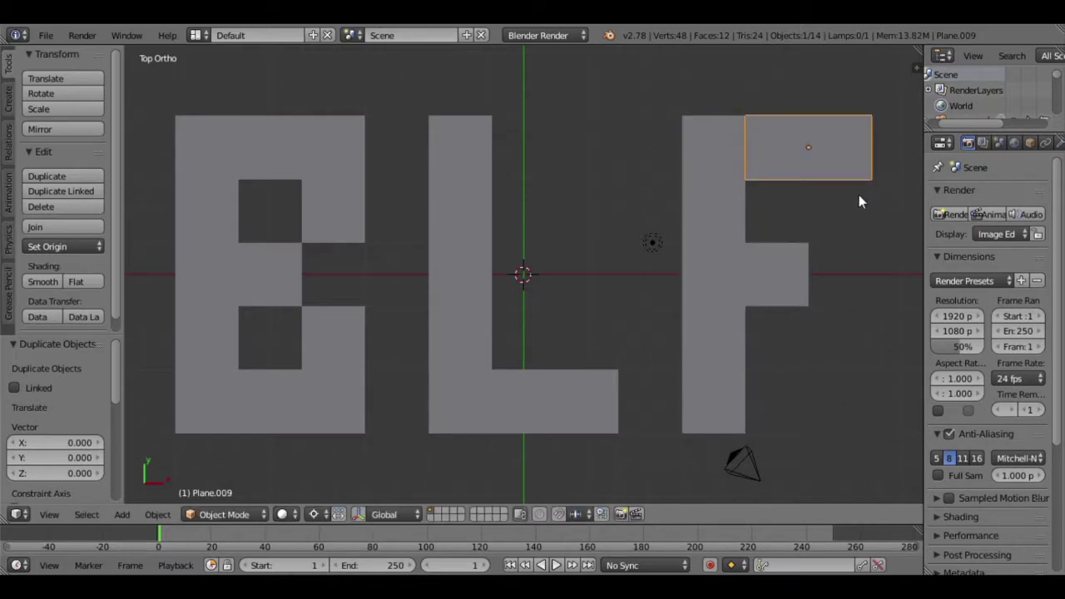
key(x)
click(859, 195)
Copy the middle bar four units up as the top bar and shift the upright four right, closing the A.
right_click(793, 283)
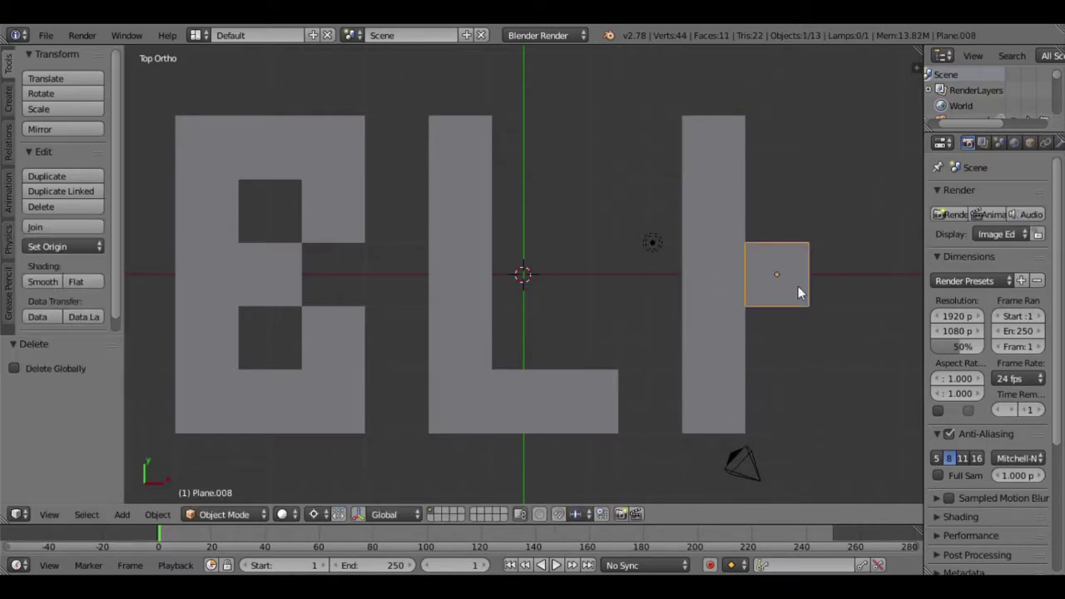
key(shift+d)
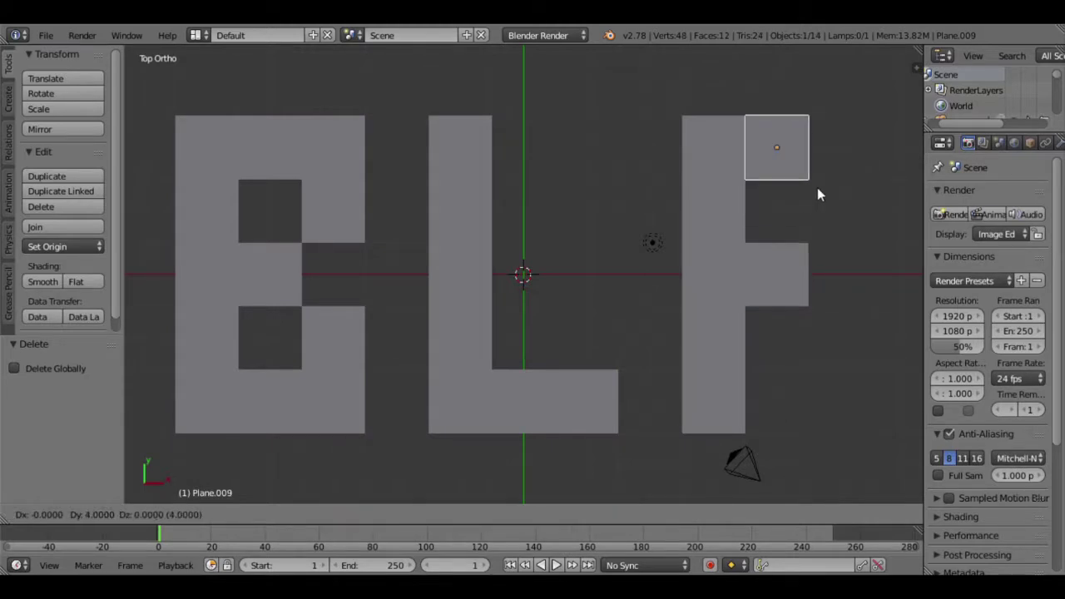
click(816, 187)
right_click(718, 245)
key(g)
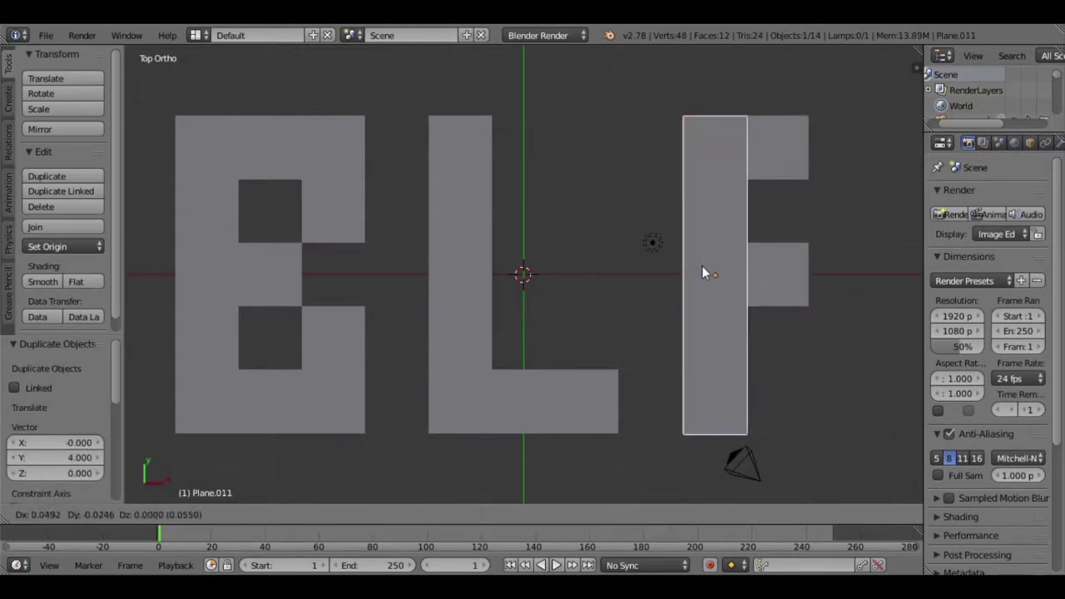
click(823, 271)
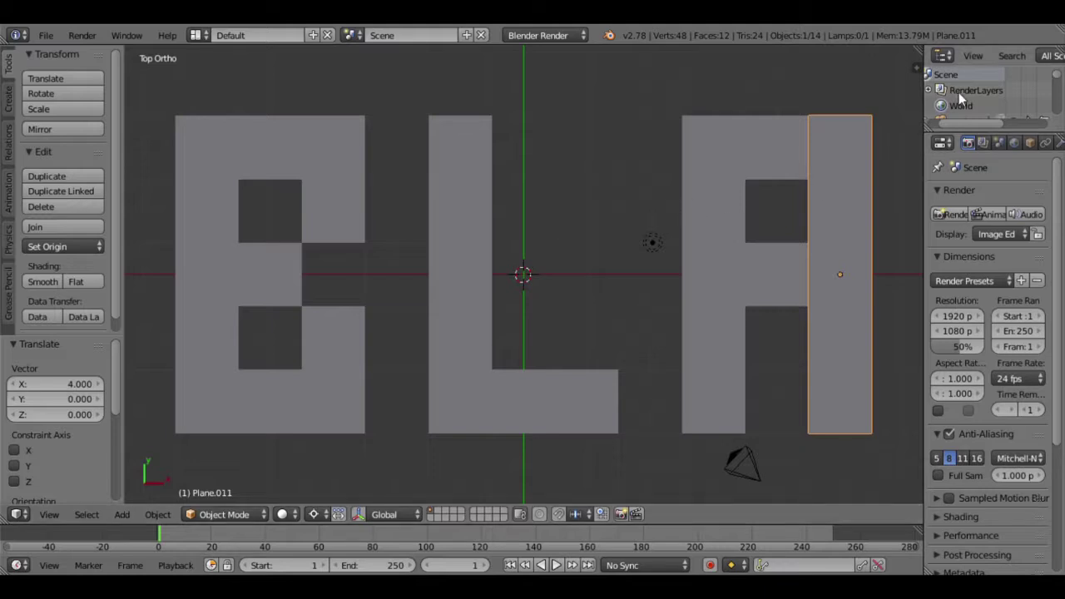
Clear the selection, then box-select all twelve B, L and A letter planes in four passes.
key(ctrl+shift+a)
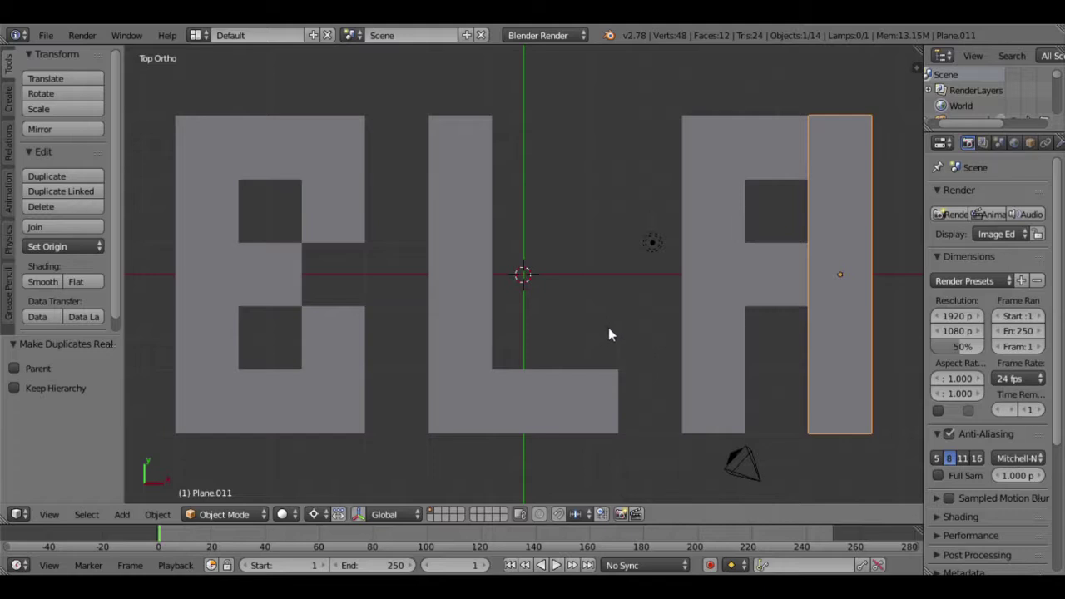
key(a)
key(b)
drag(173, 296, 849, 359)
key(b)
drag(818, 164, 213, 162)
key(b)
drag(293, 166, 381, 430)
key(b)
drag(523, 391, 604, 424)
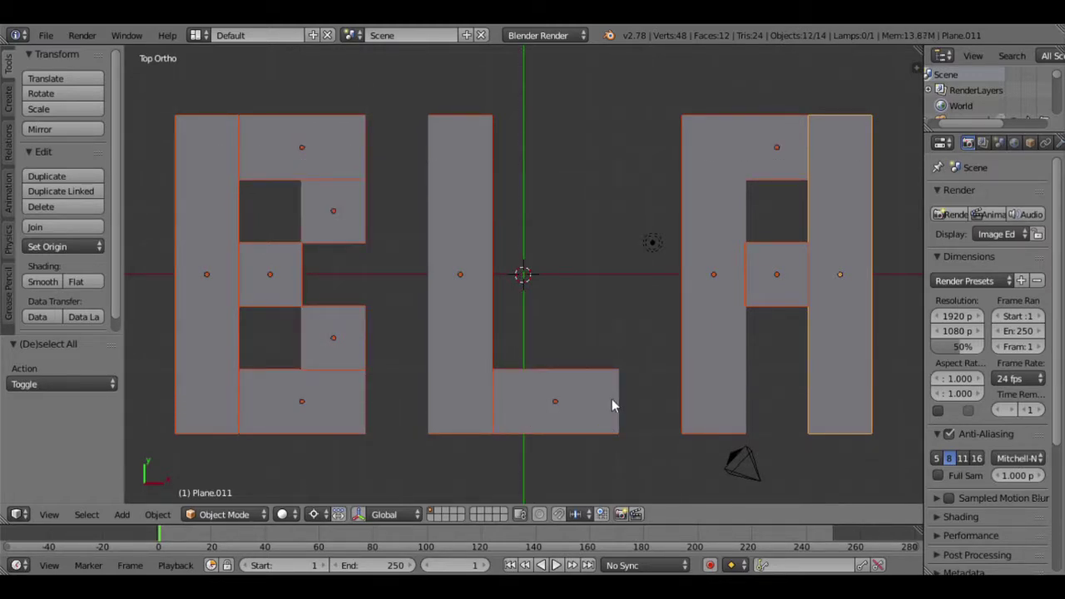
Delete all the selected letter pieces, leaving only the camera and lamp.
key(x)
click(613, 397)
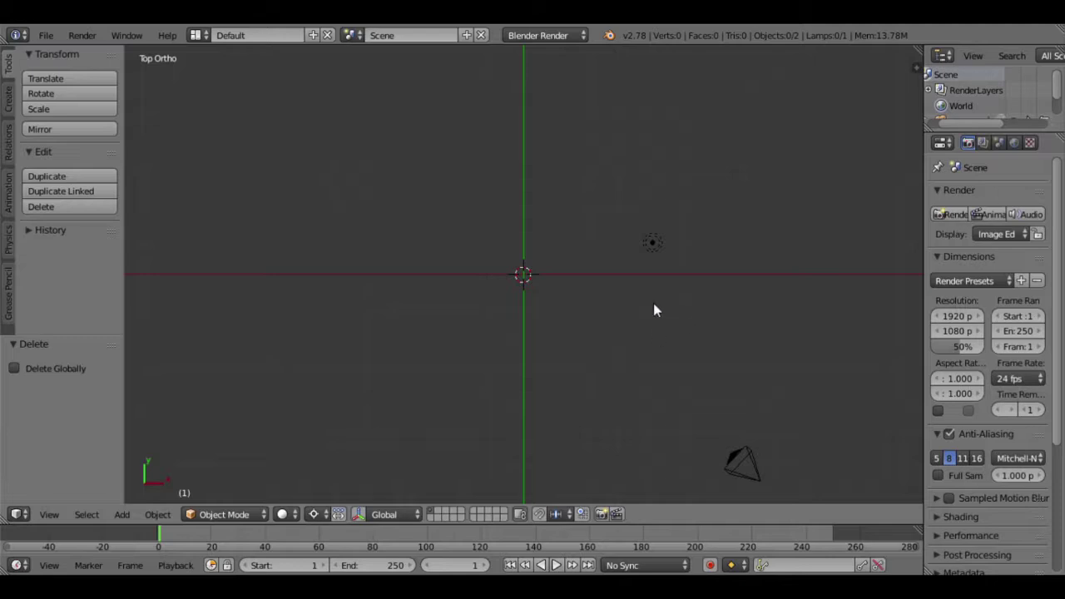
key(shift+a)
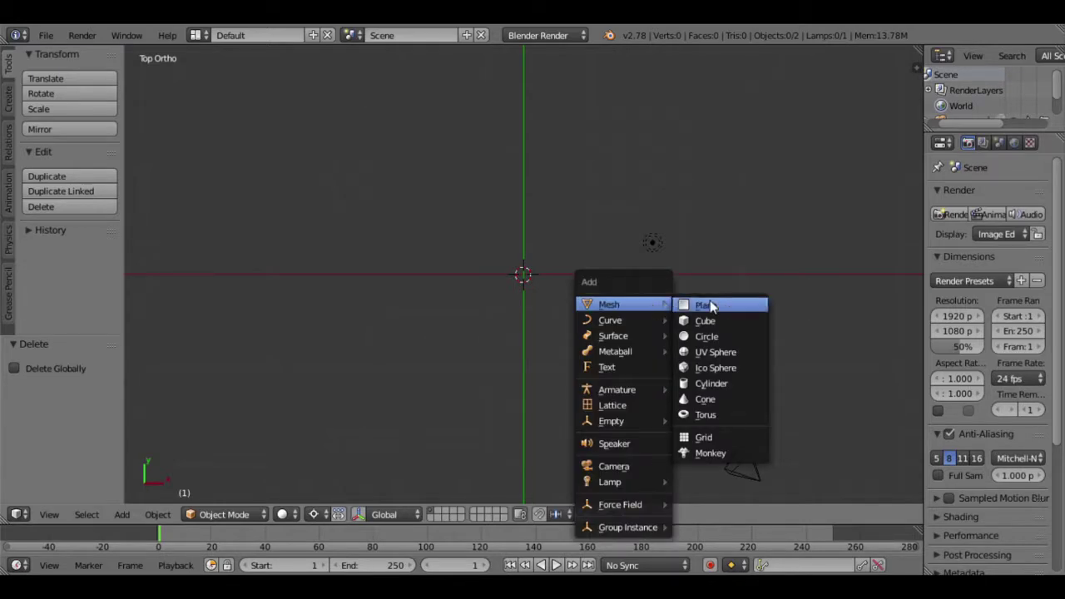
Add a plane at the origin, snap the 3D cursor to it, and stretch it 5× along Y.
click(729, 306)
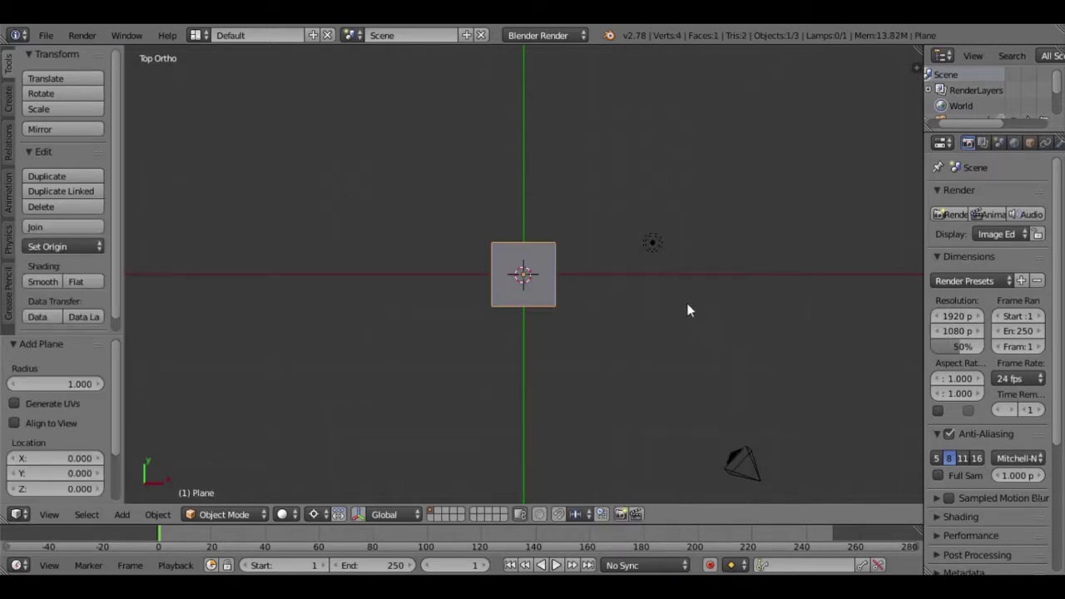
key(shift+s)
click(628, 318)
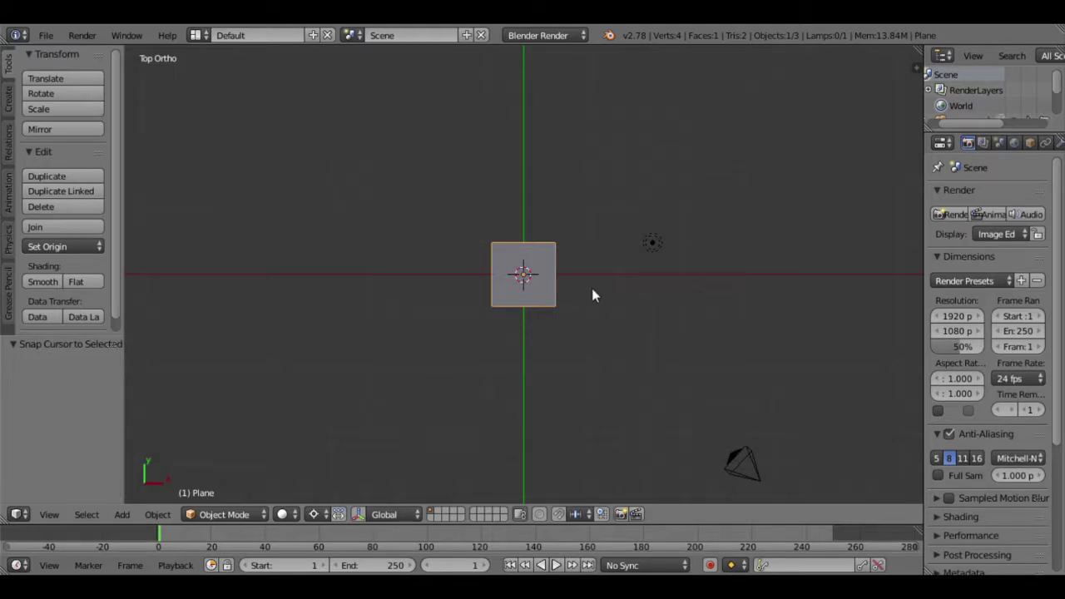
key(s)
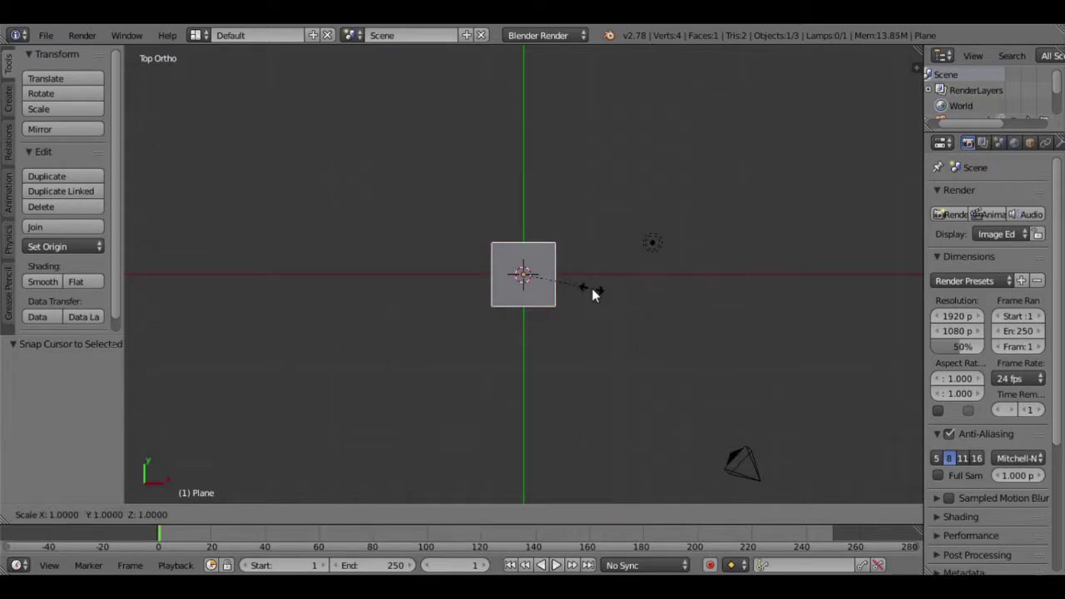
key(y)
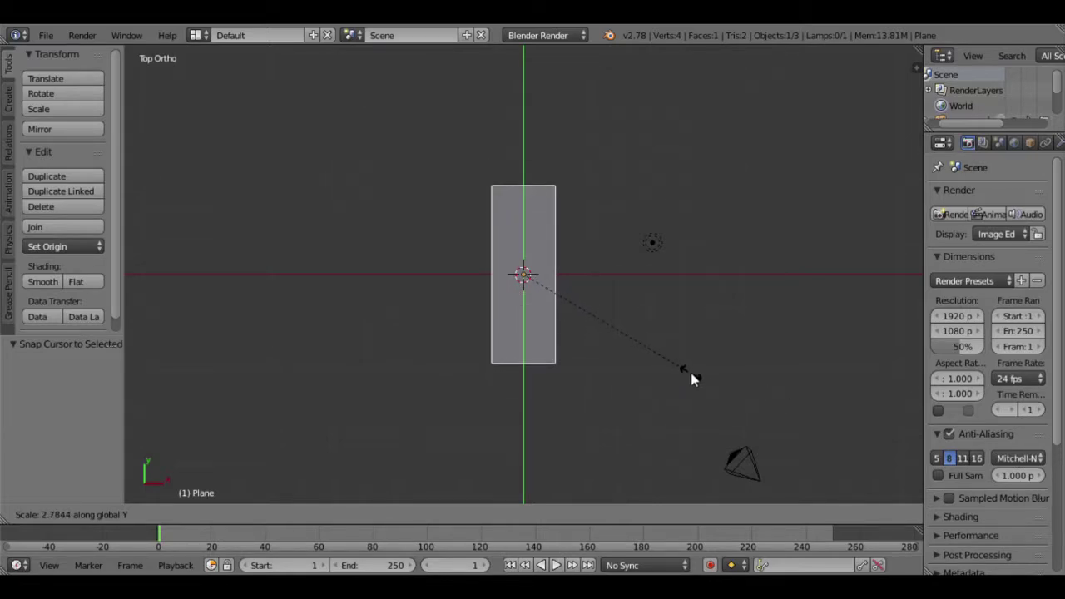
text(5)
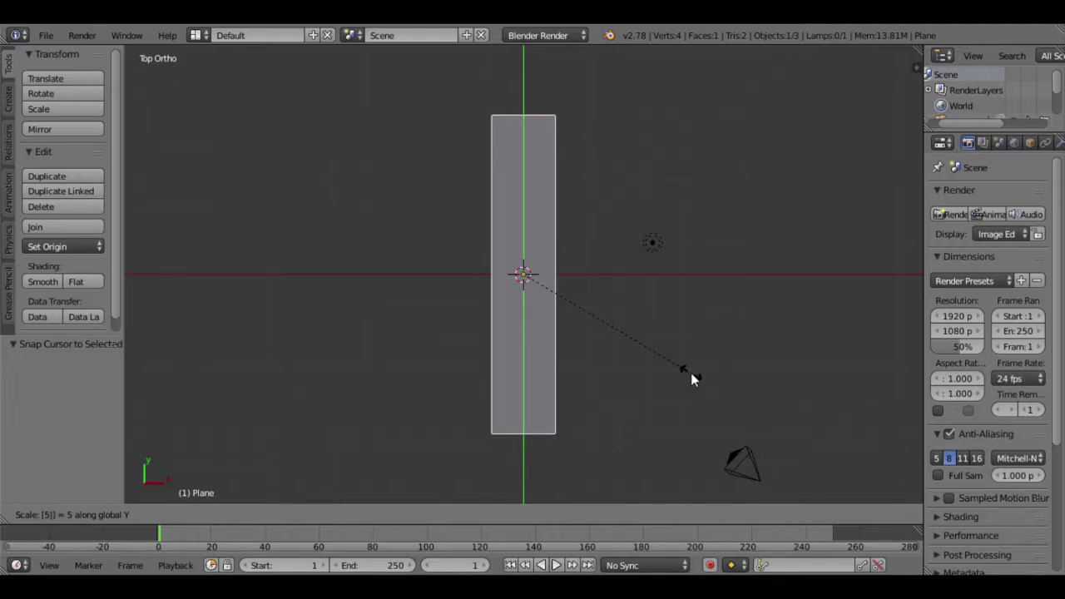
key(Return)
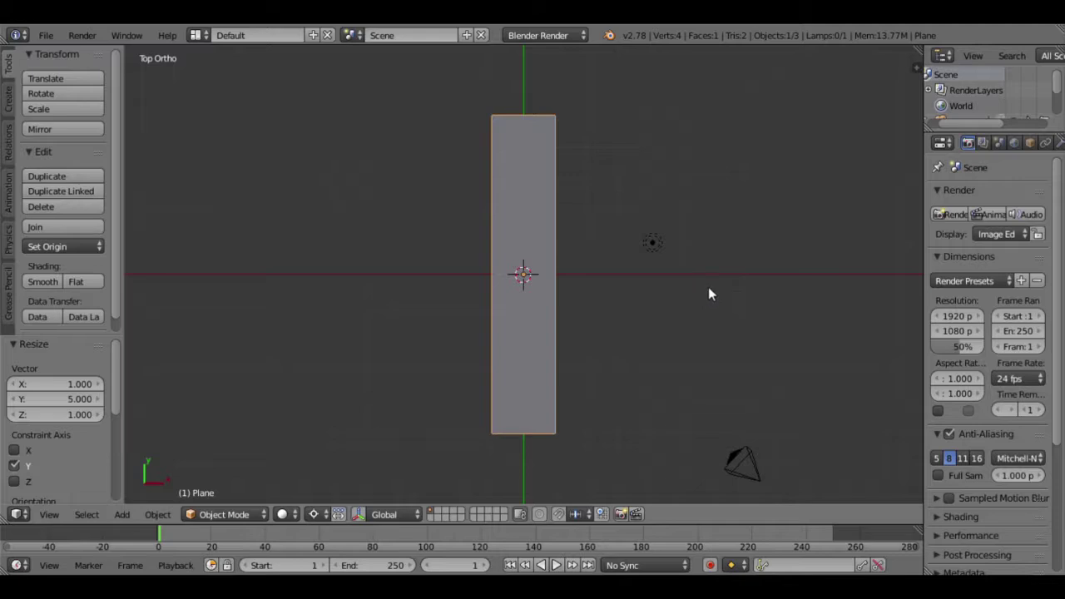
Move the tall plane 11 units left along X with grid snapping.
key(g)
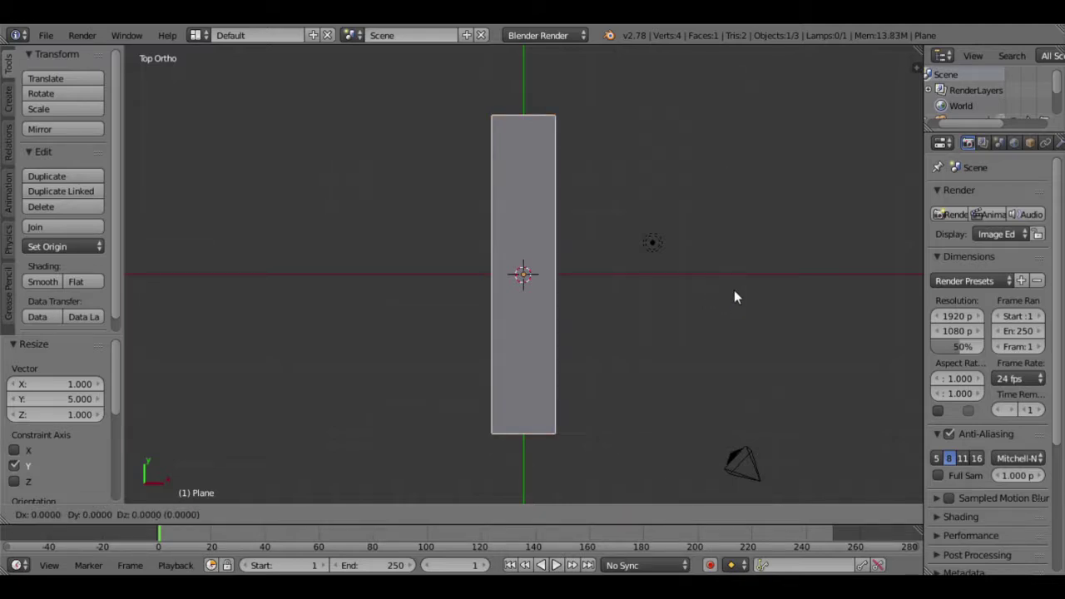
key(x)
key(ctrl)
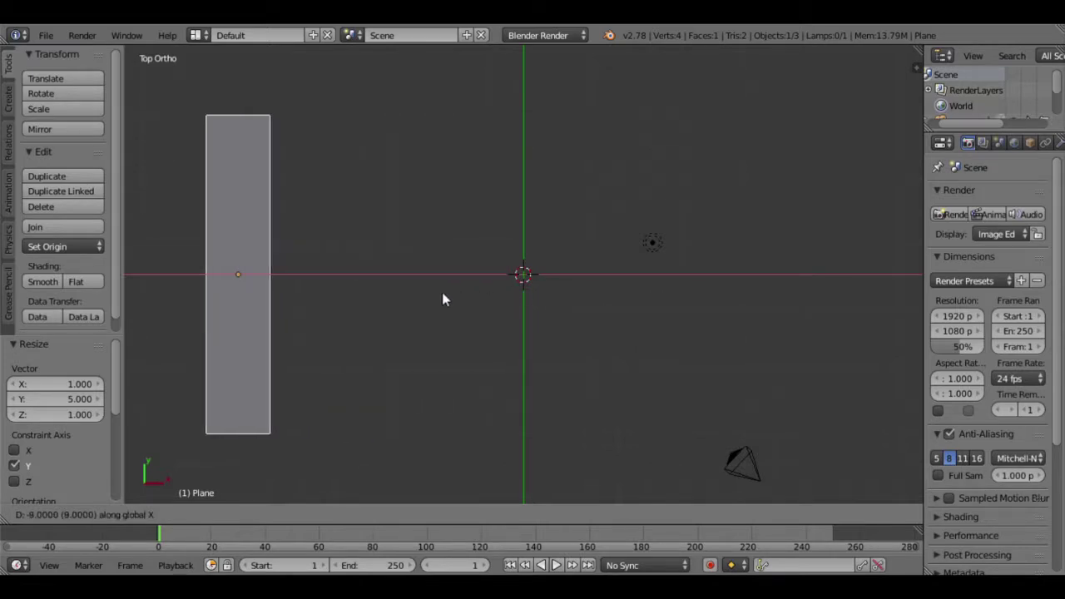
click(394, 305)
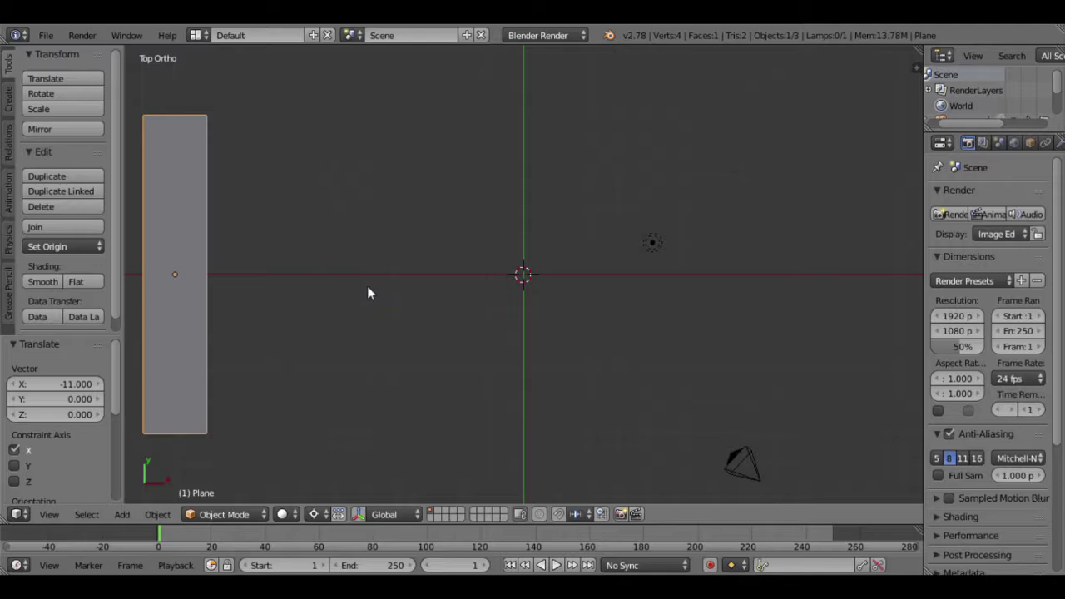
key(shift+a)
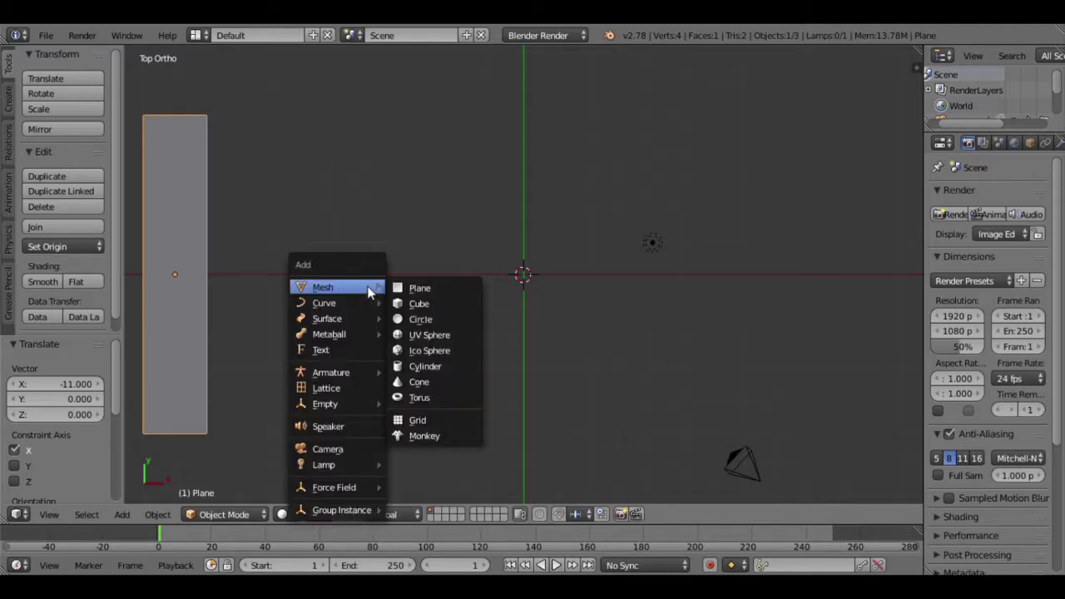
Add a new plane and scale it to twice its width along X.
click(430, 291)
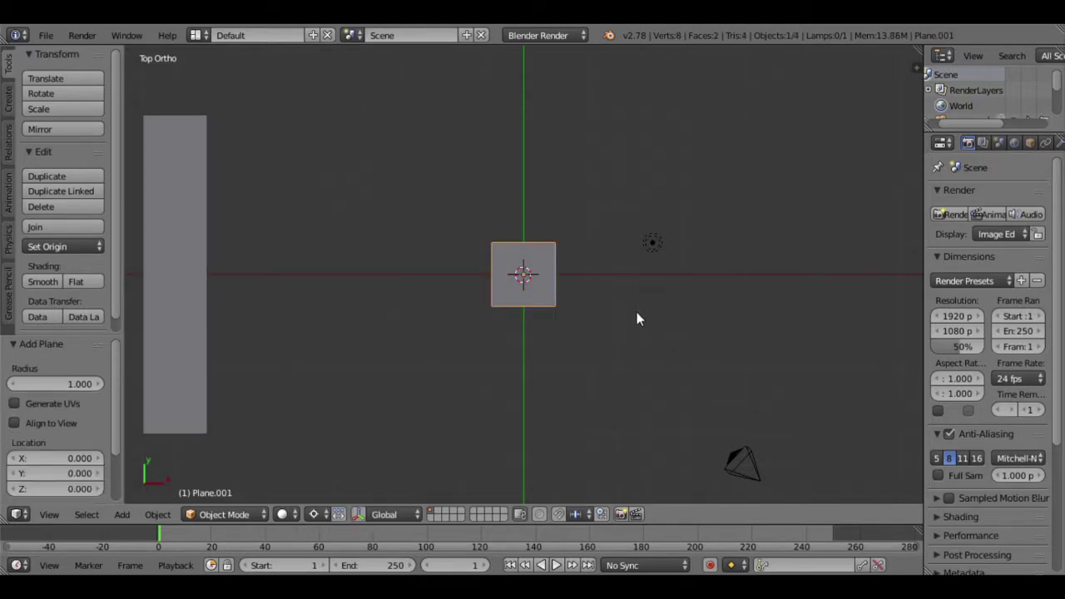
key(s)
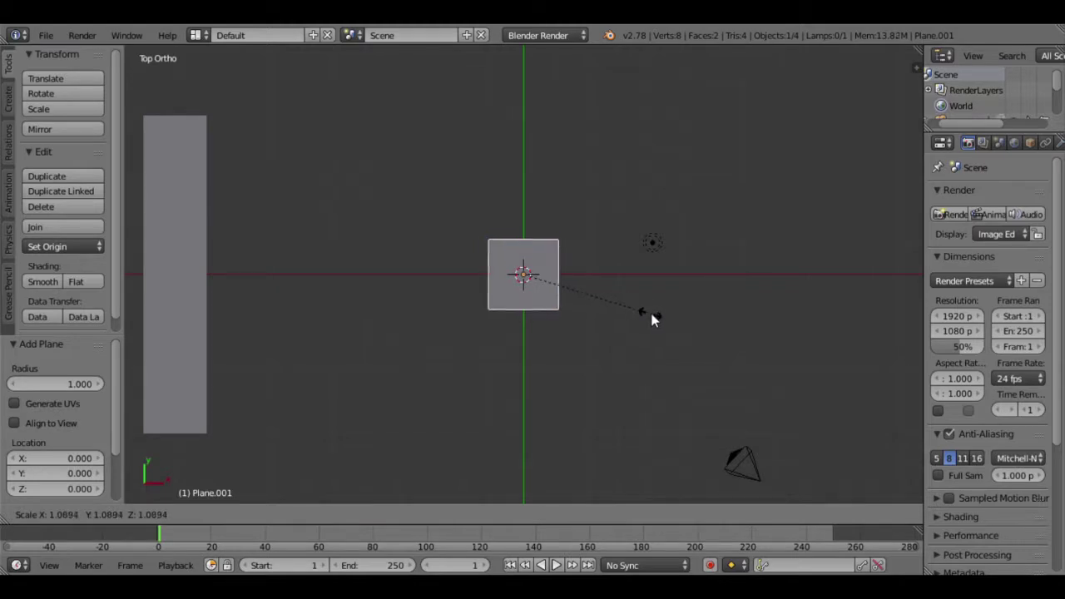
key(x)
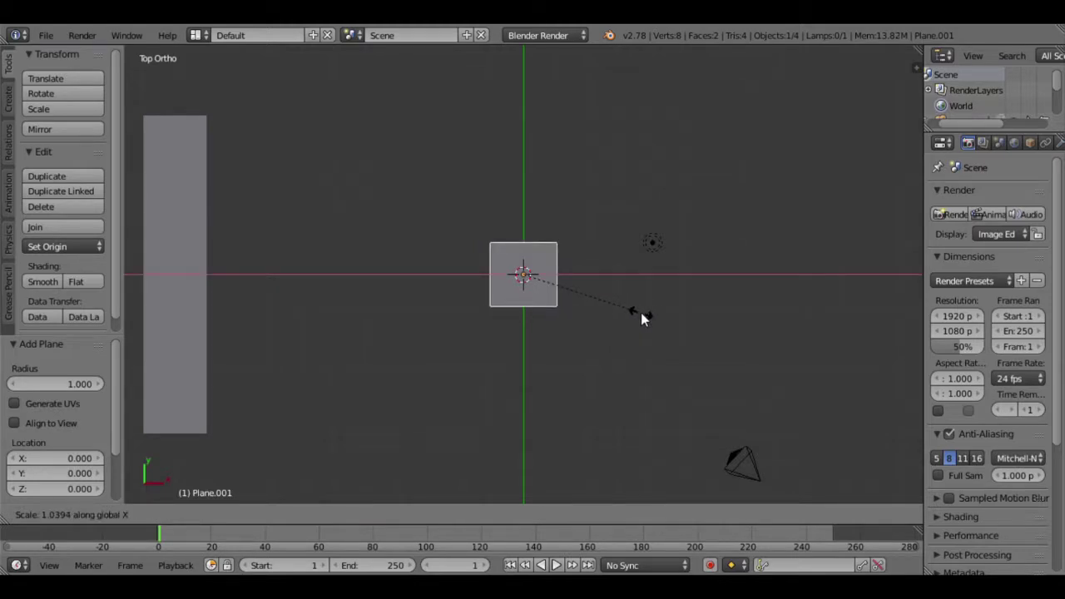
text(2)
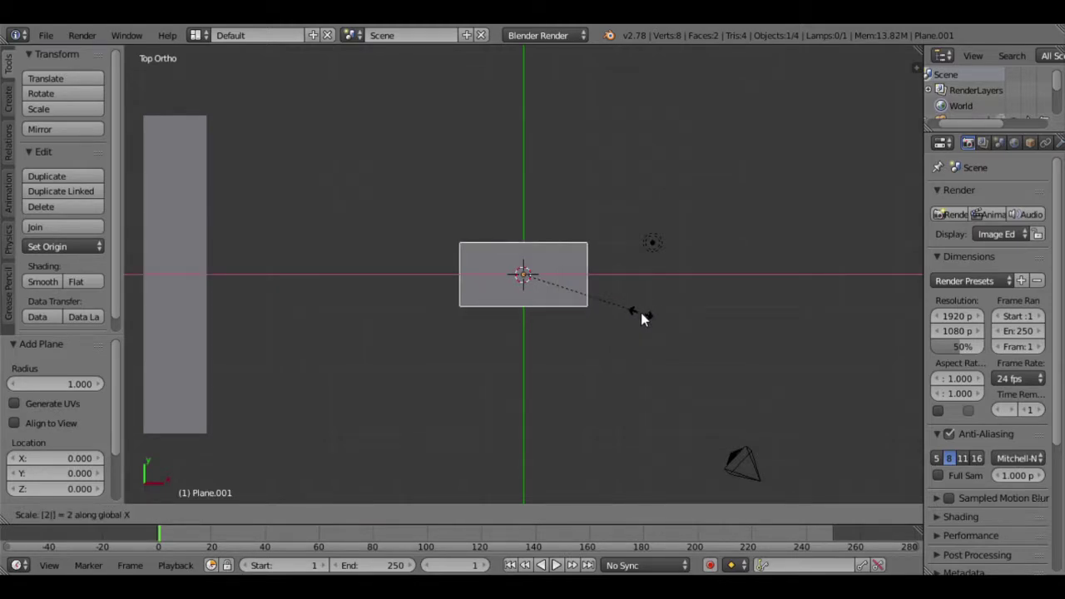
key(Return)
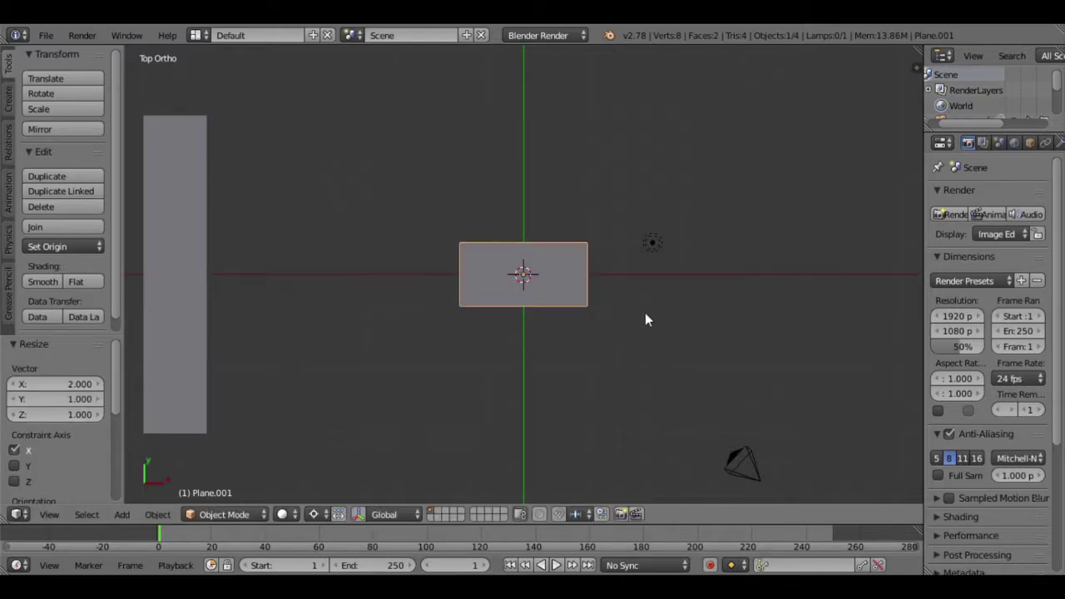
Place the wide plane as the top arm at (-8, 4) and copy it 8 units down.
key(g)
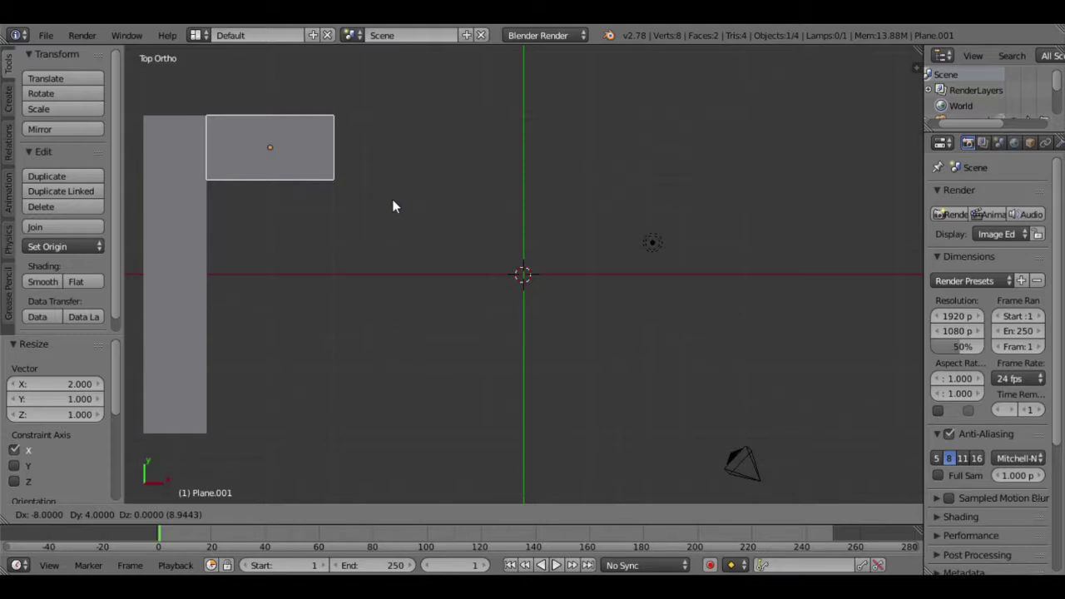
click(394, 207)
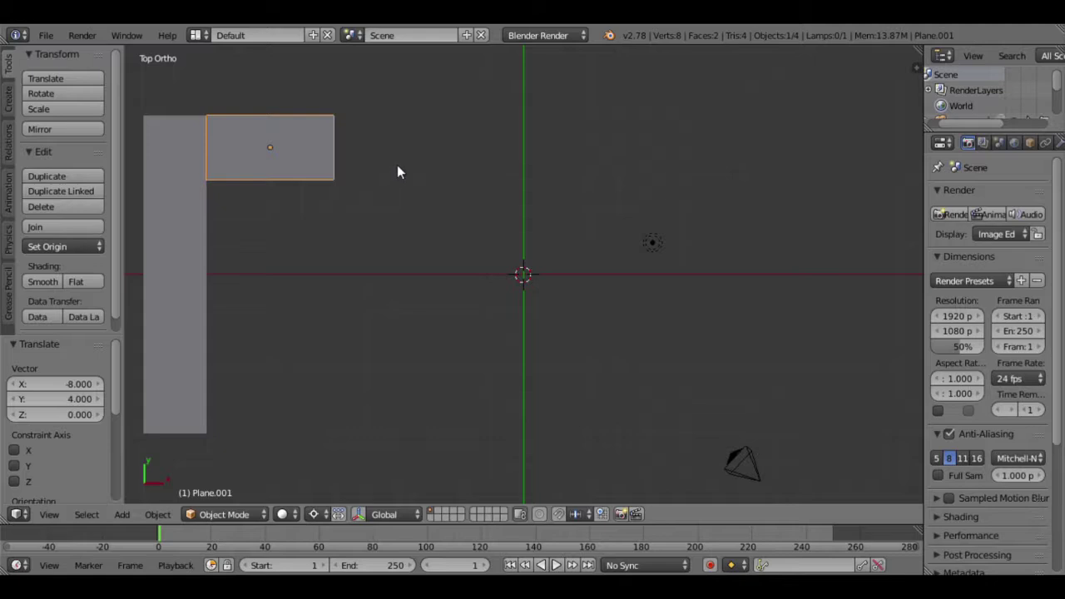
key(shift+d)
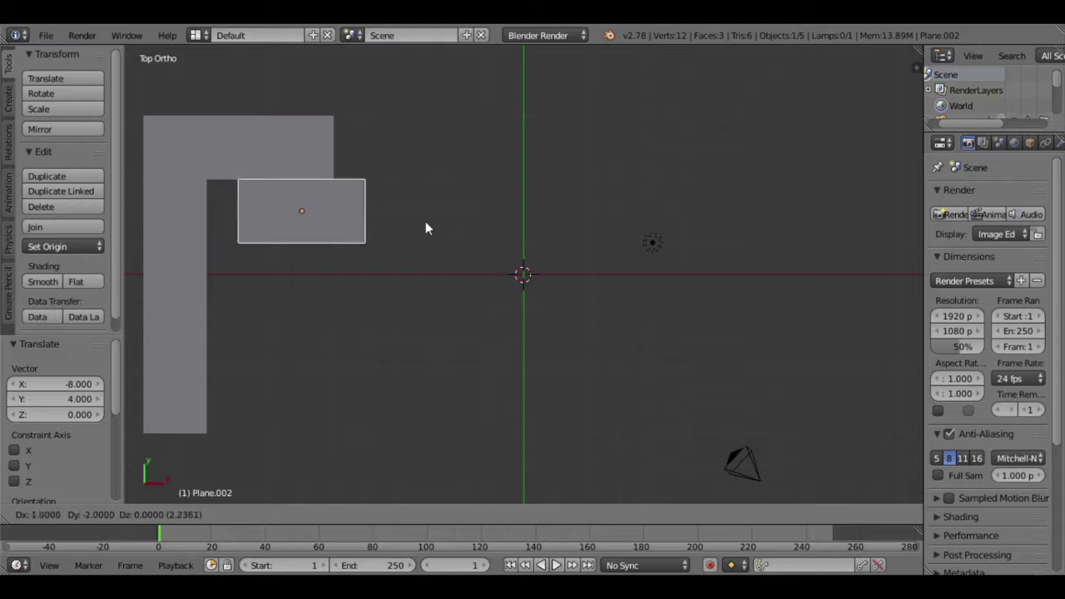
click(387, 412)
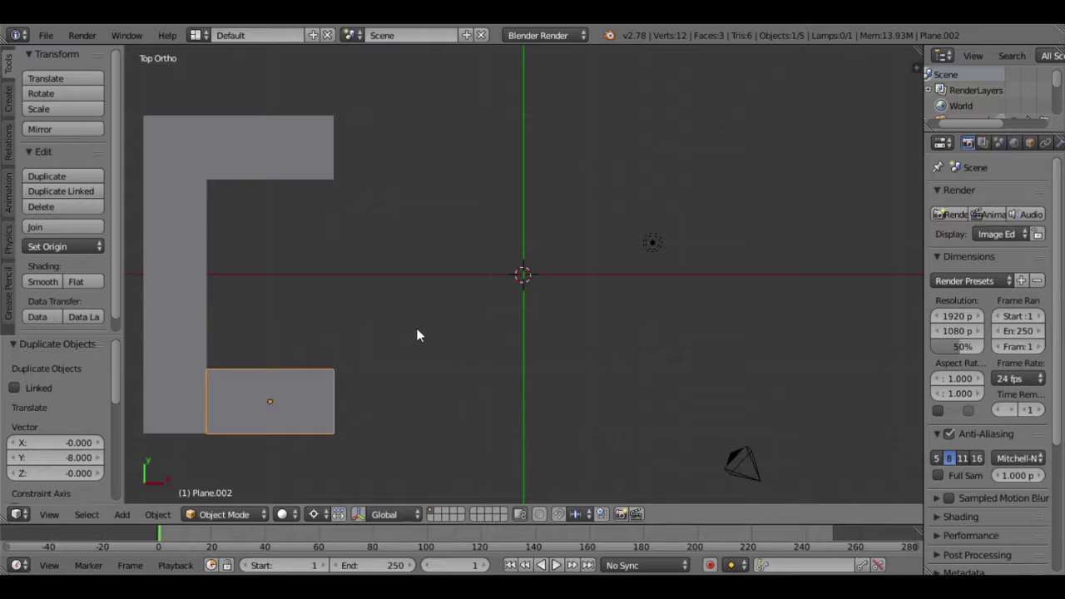
key(shift+a)
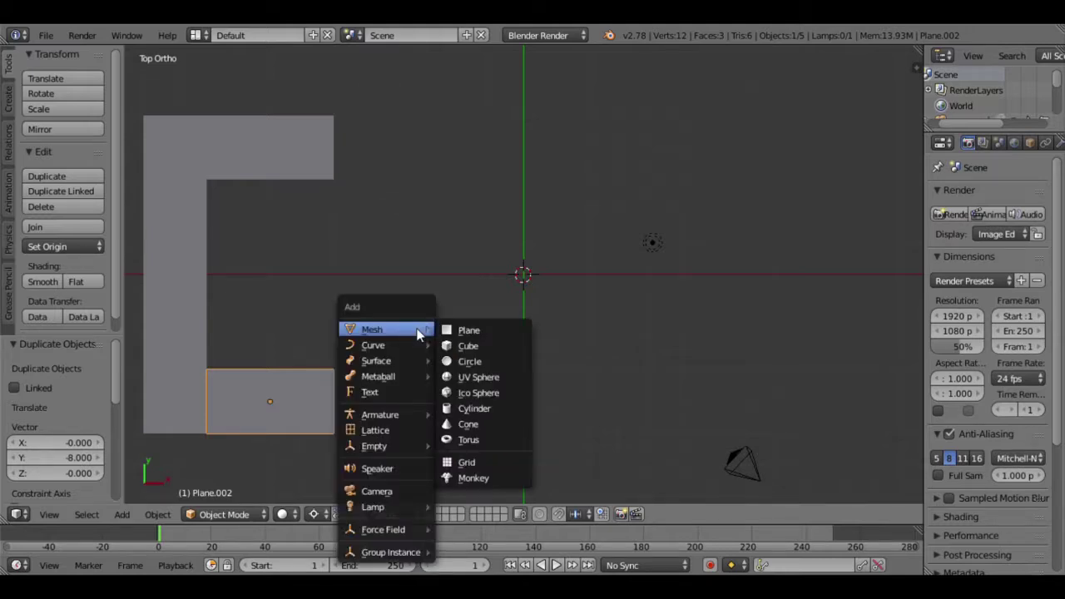
Add a square plane and move it 9 units left along X to mid-letter.
click(470, 331)
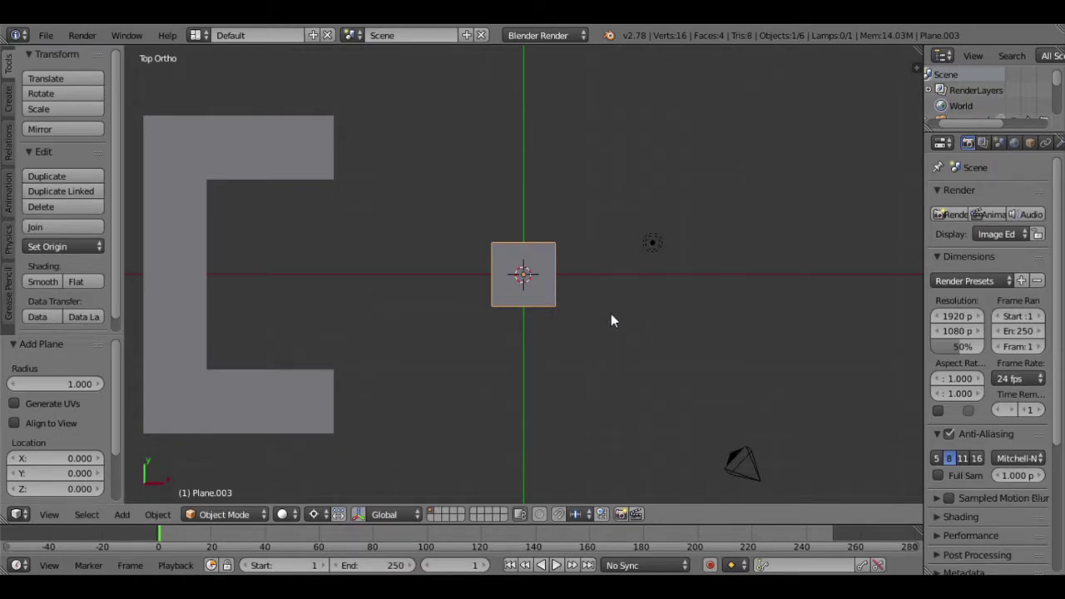
key(g)
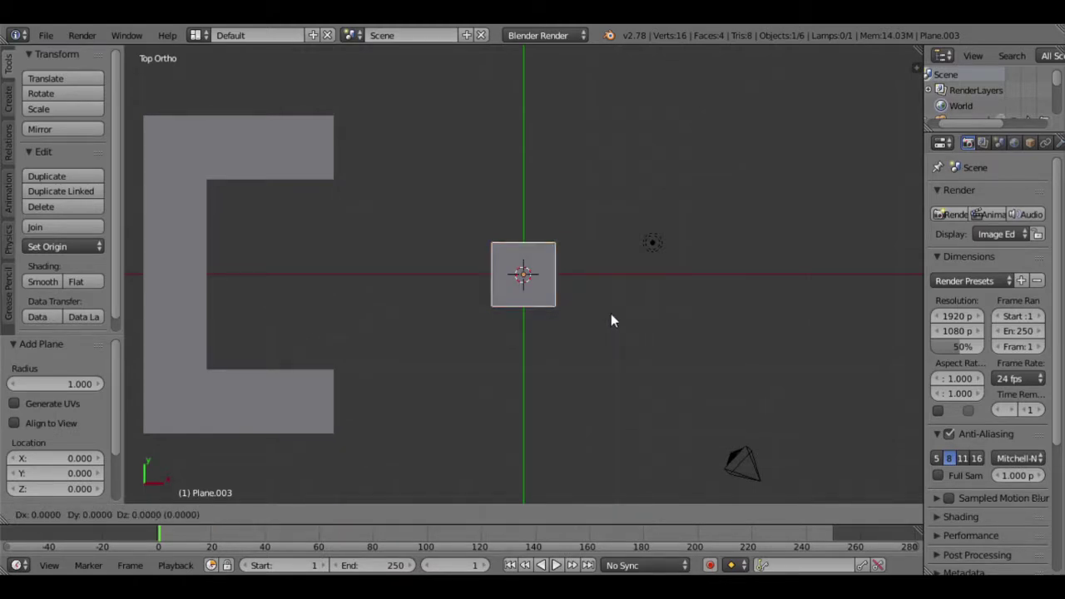
key(x)
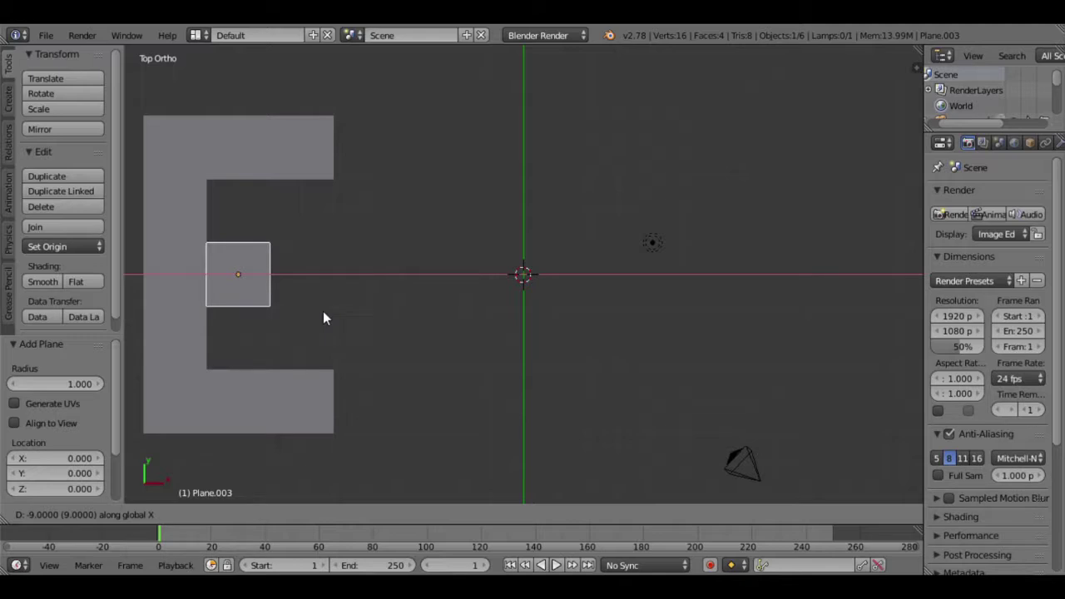
key(Return)
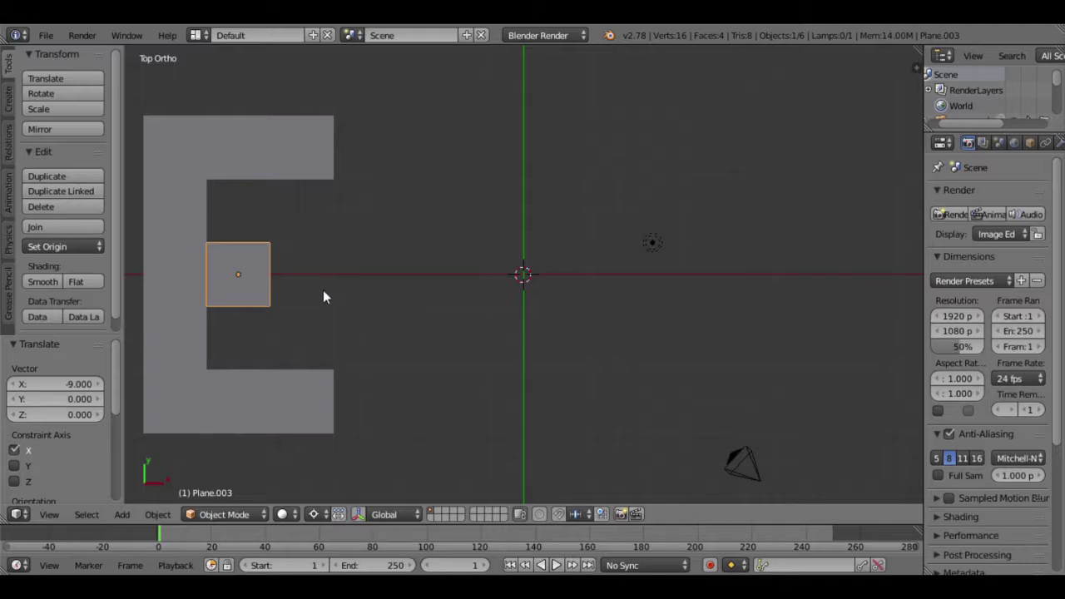
Duplicate the square into the upper-right notch and again 4 units lower.
key(shift+d)
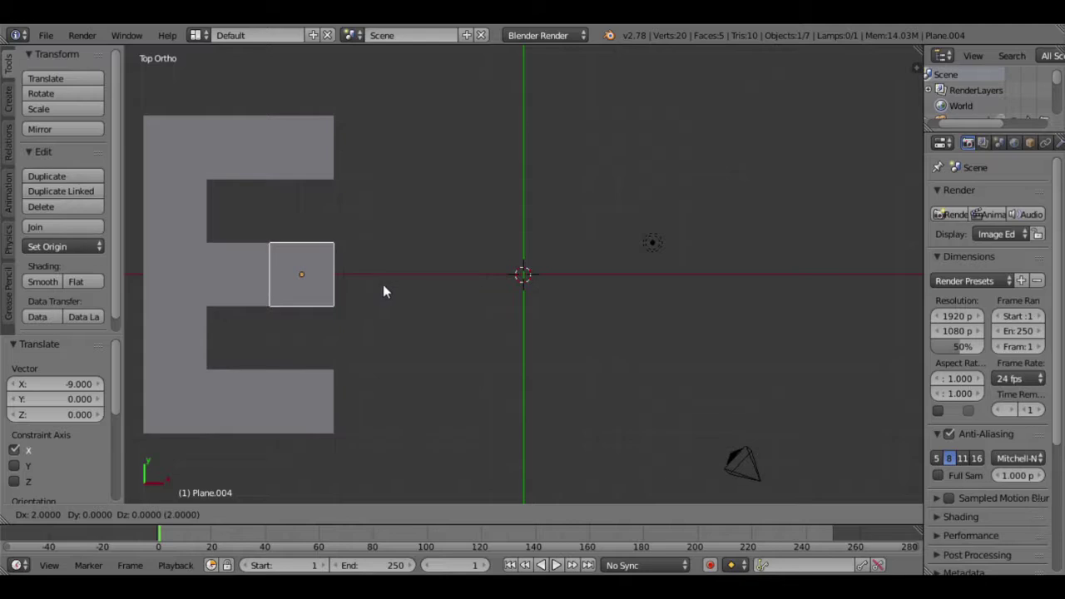
click(383, 231)
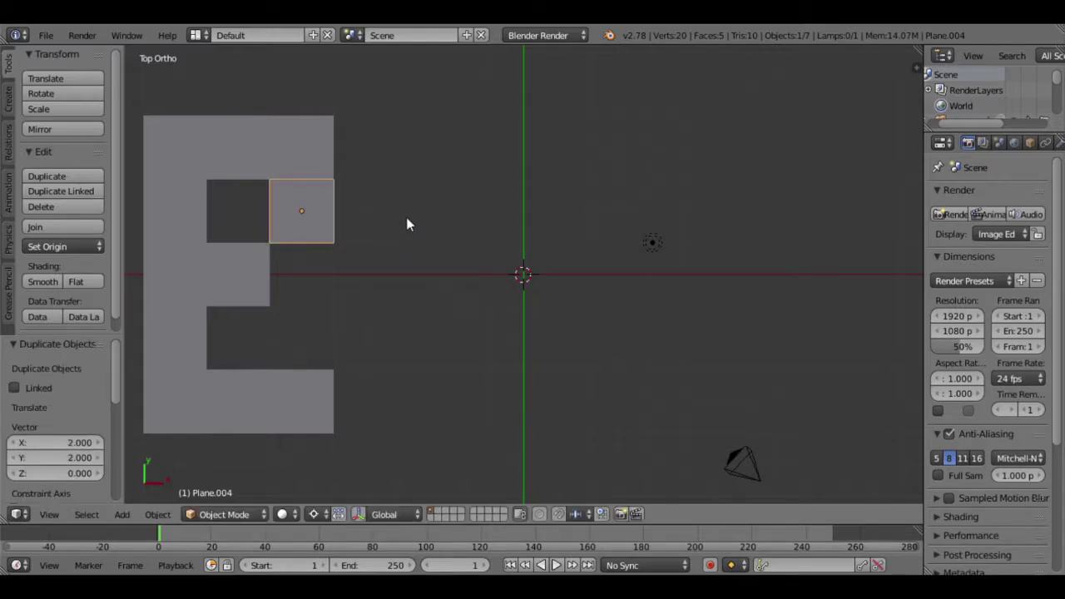
key(shift+d)
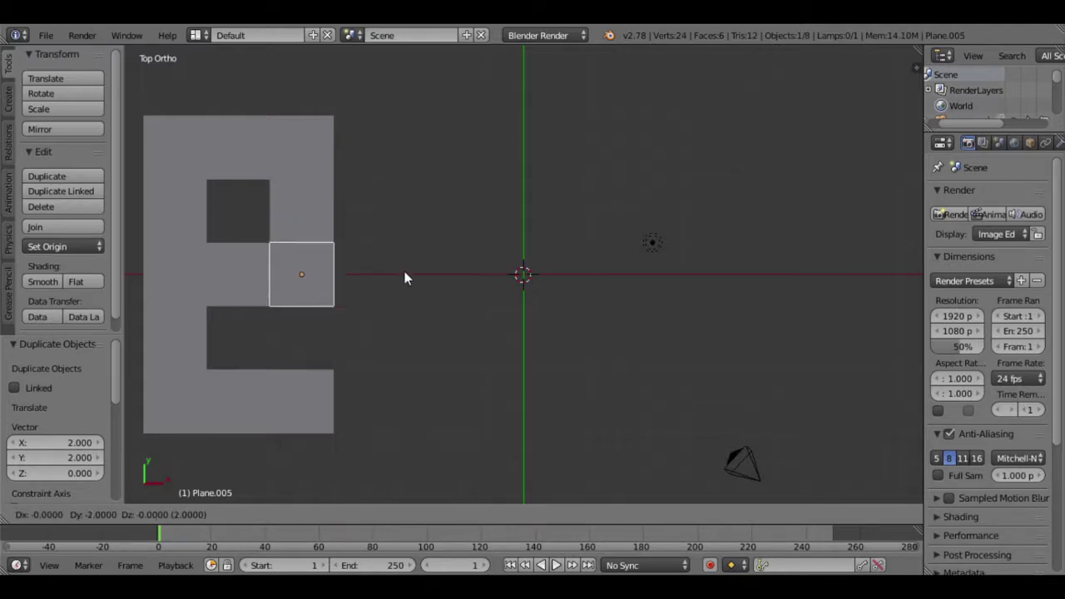
click(403, 360)
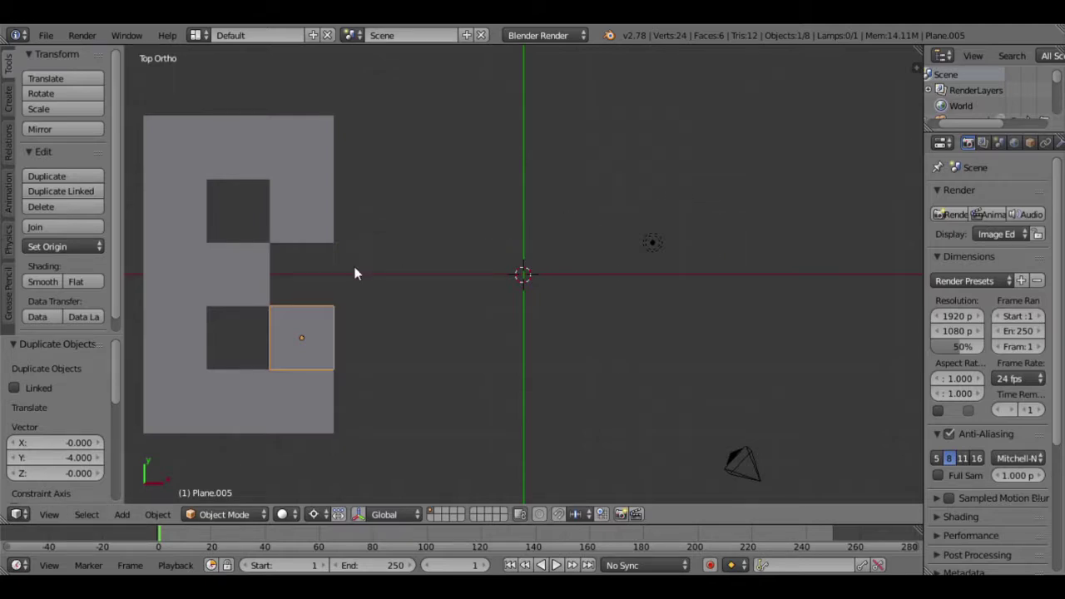
Copy the B's tall bar and bottom bar and place them to the right as an L.
right_click(180, 262)
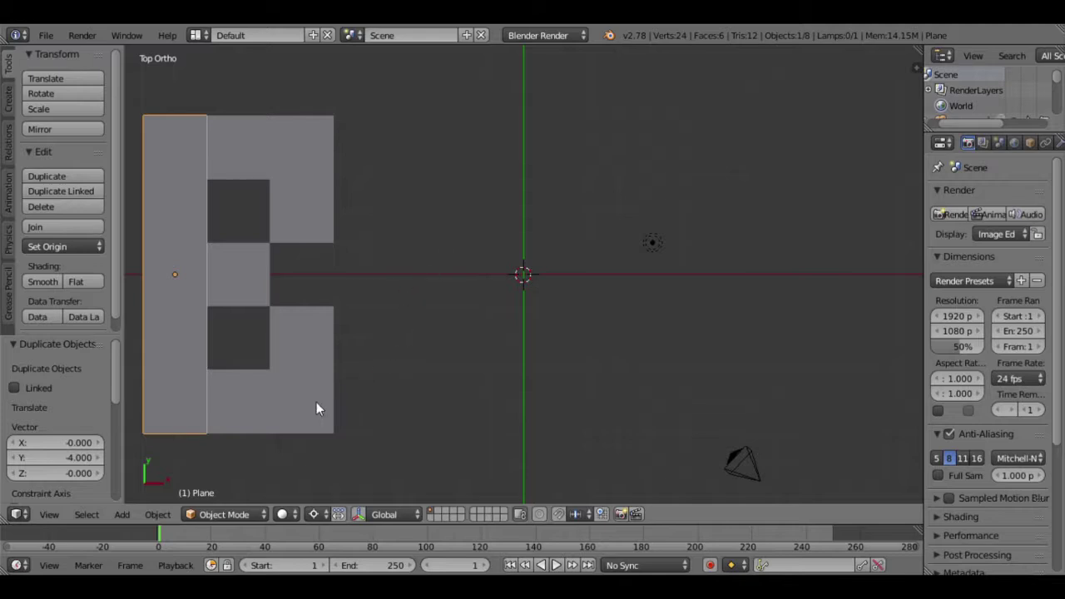
shift+right_click(253, 406)
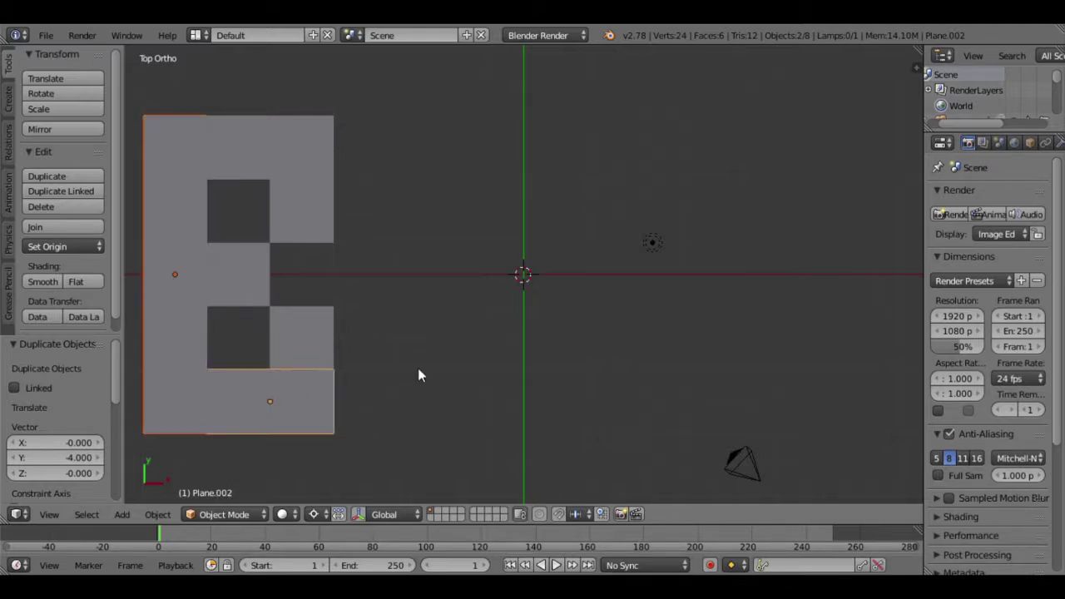
right_click(187, 276)
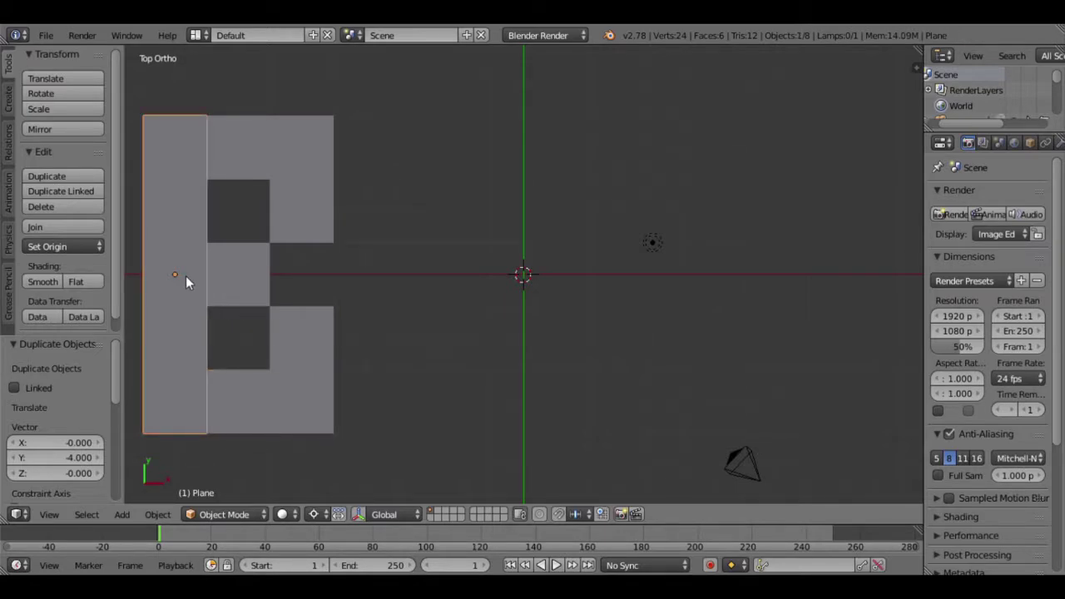
shift+right_click(248, 409)
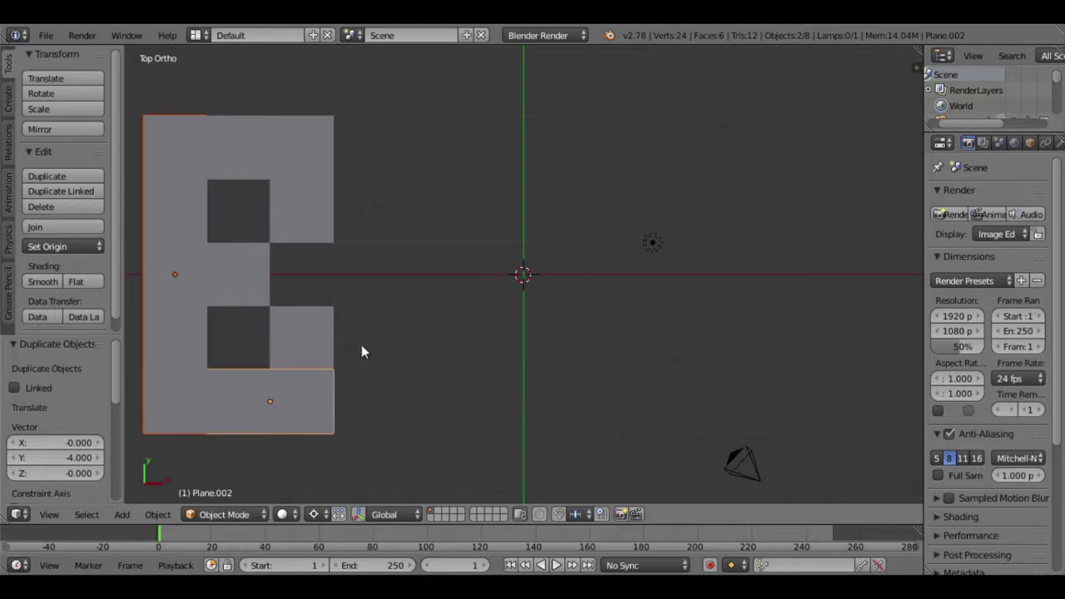
key(shift+d)
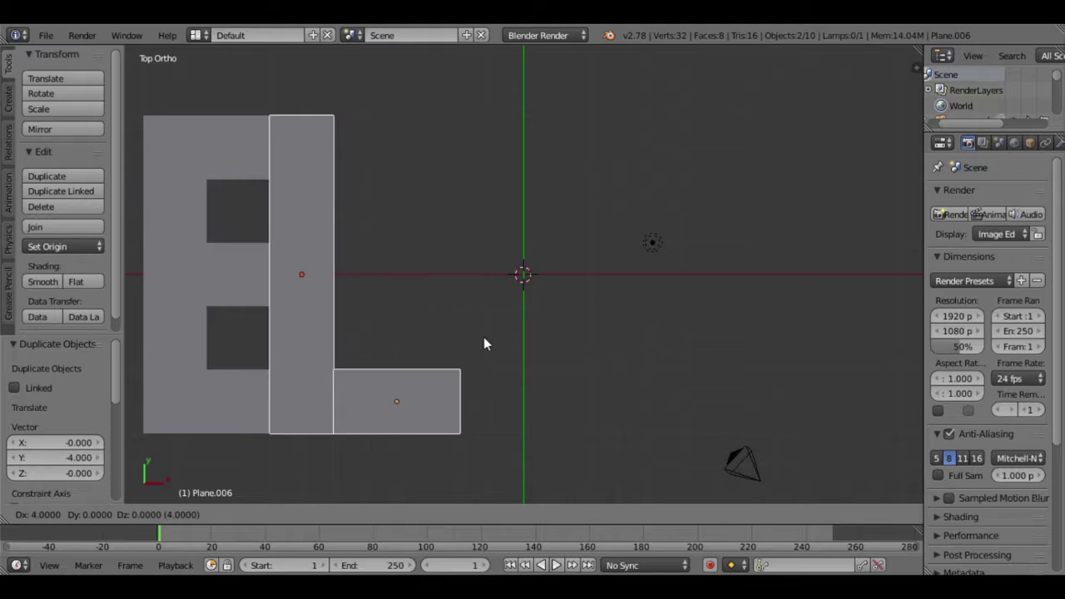
click(563, 348)
key(Delete)
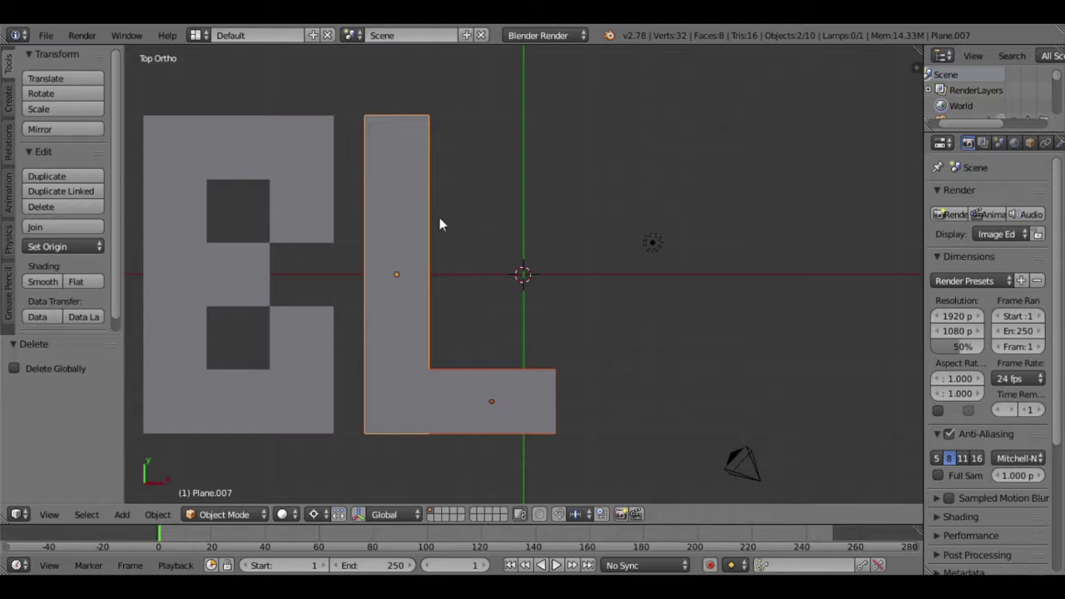
Make a spare in-place copy of the L's upright bar.
right_click(395, 225)
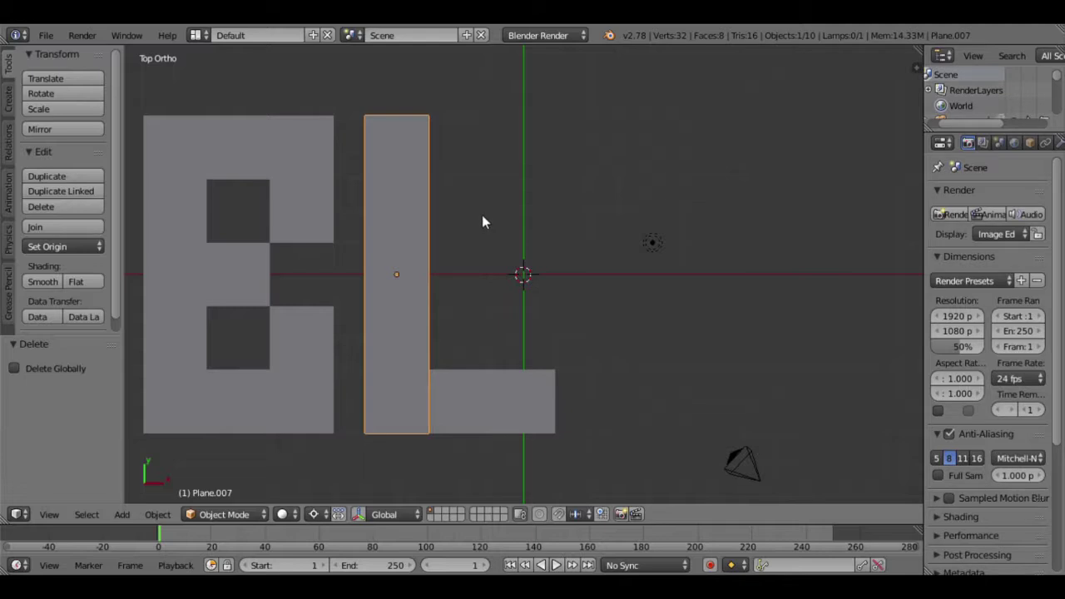
key(shift+d)
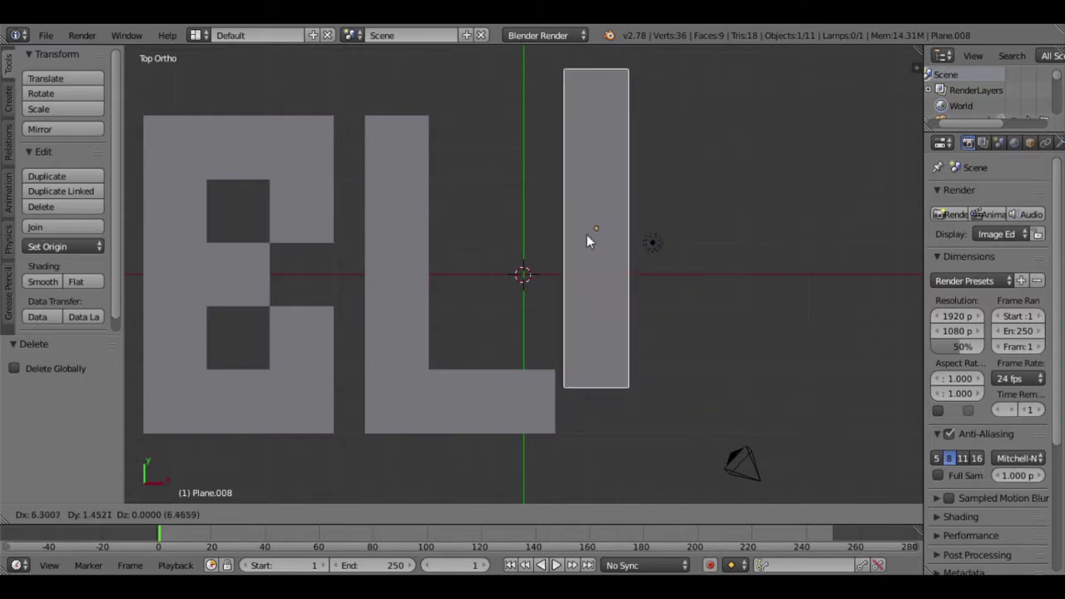
key(Escape)
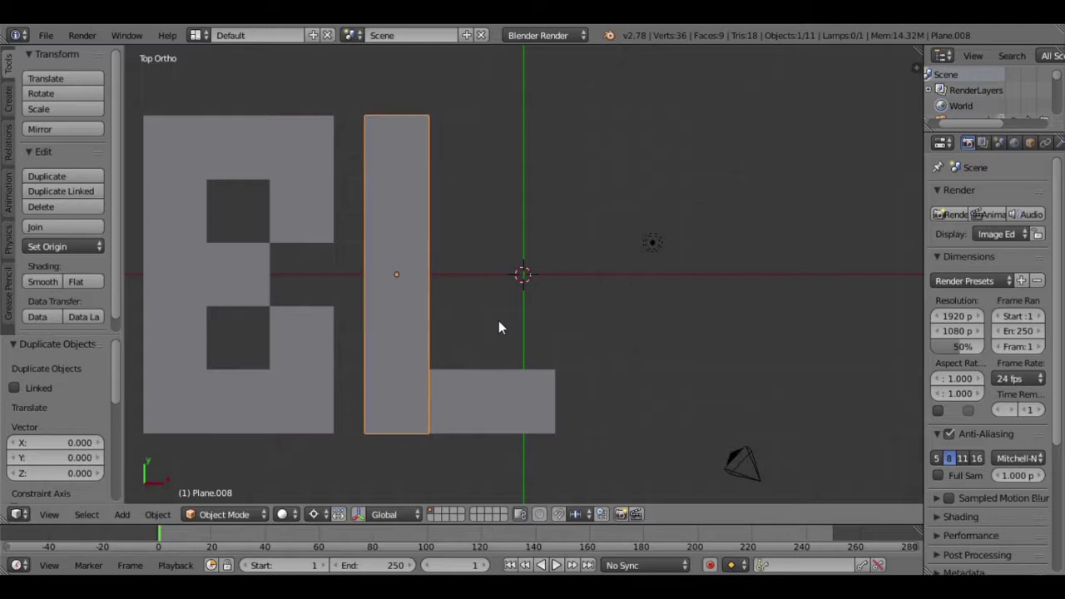
Snap the spare bar to the 3D cursor at the origin and tilt it 20°.
key(shift+s)
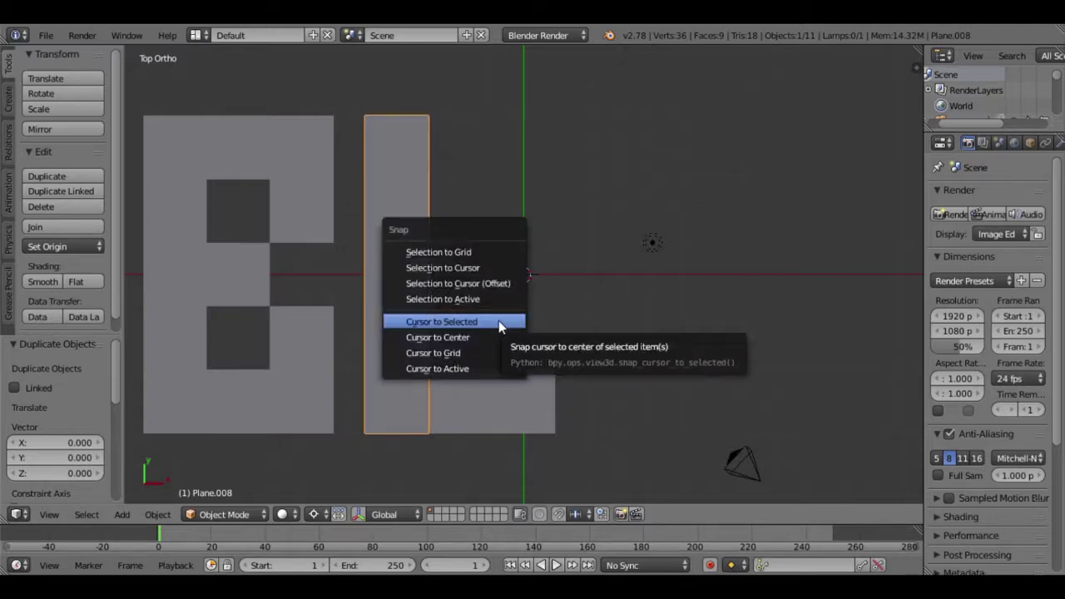
click(470, 266)
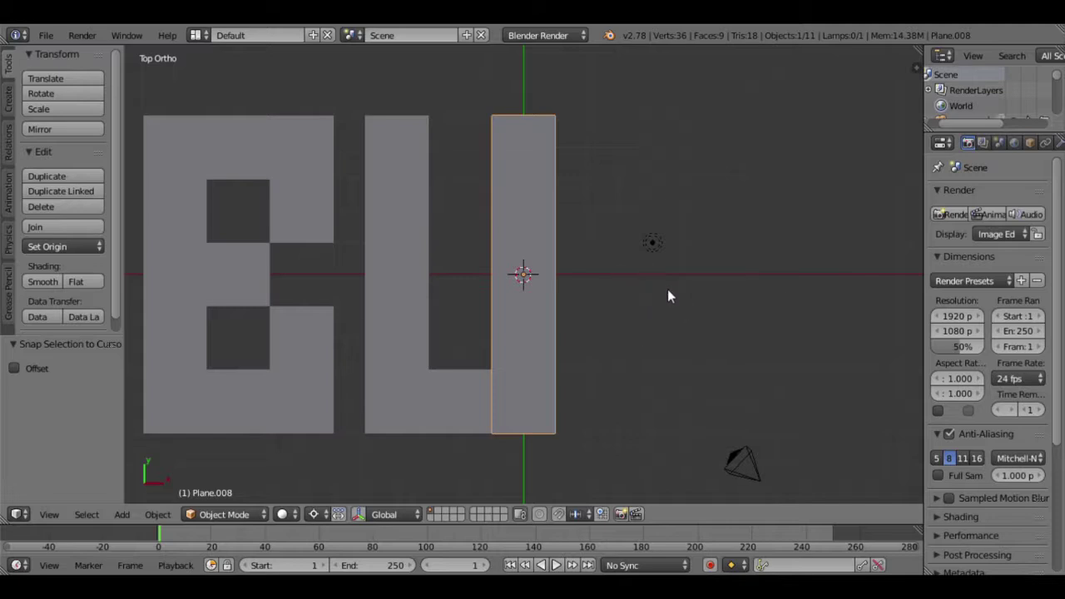
key(r)
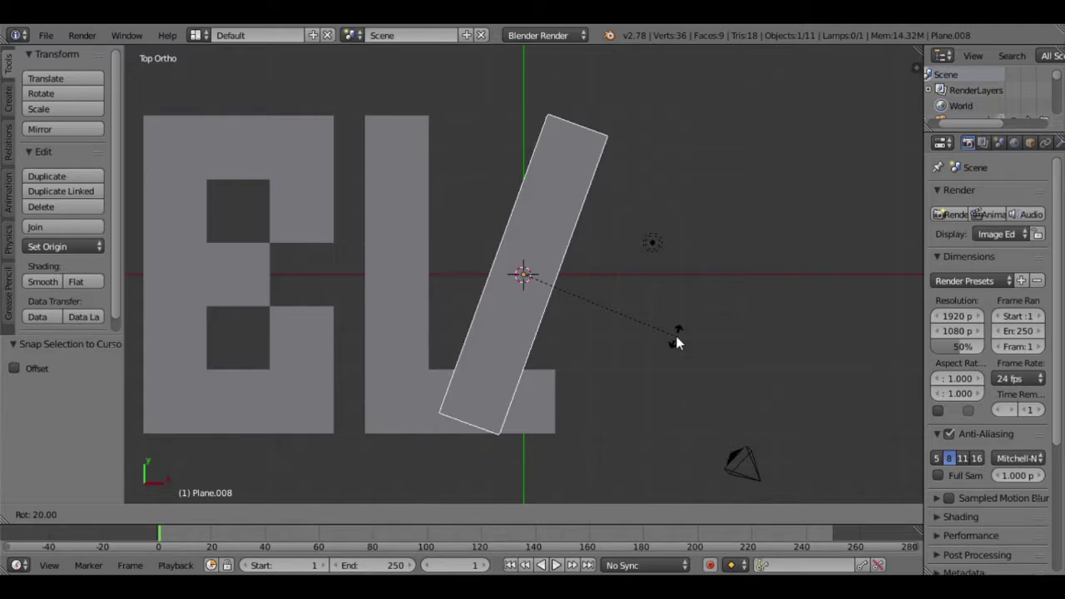
click(676, 342)
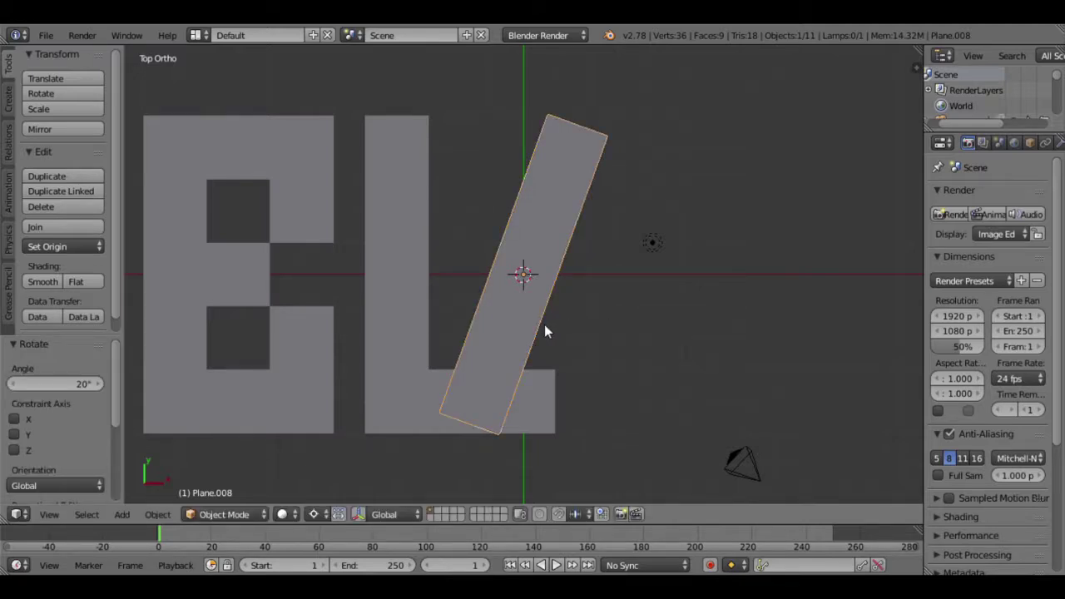
Move the tilted bar 4 units along X.
key(g)
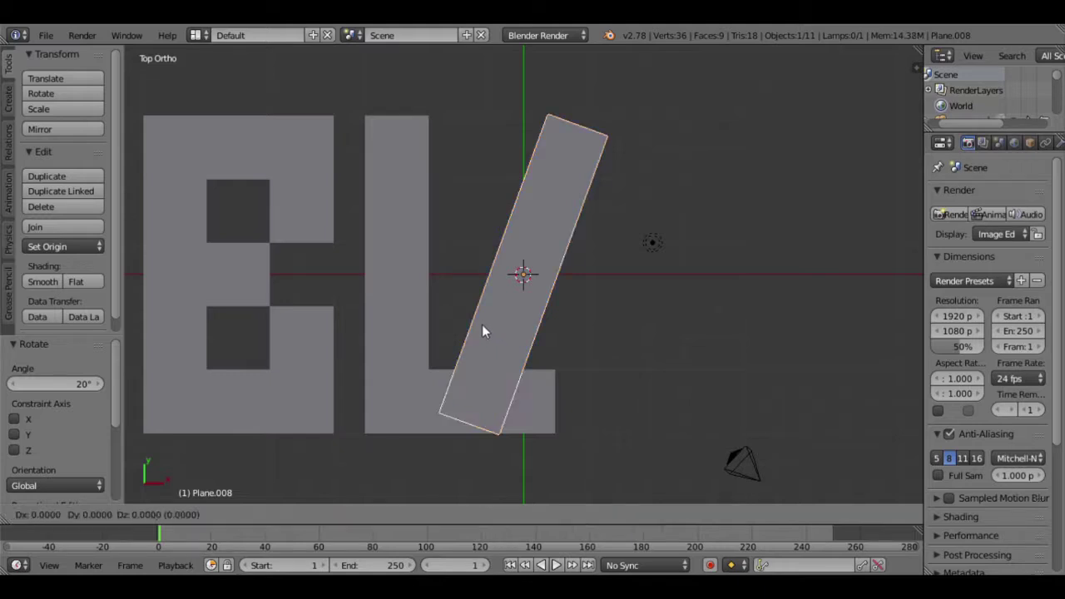
key(x)
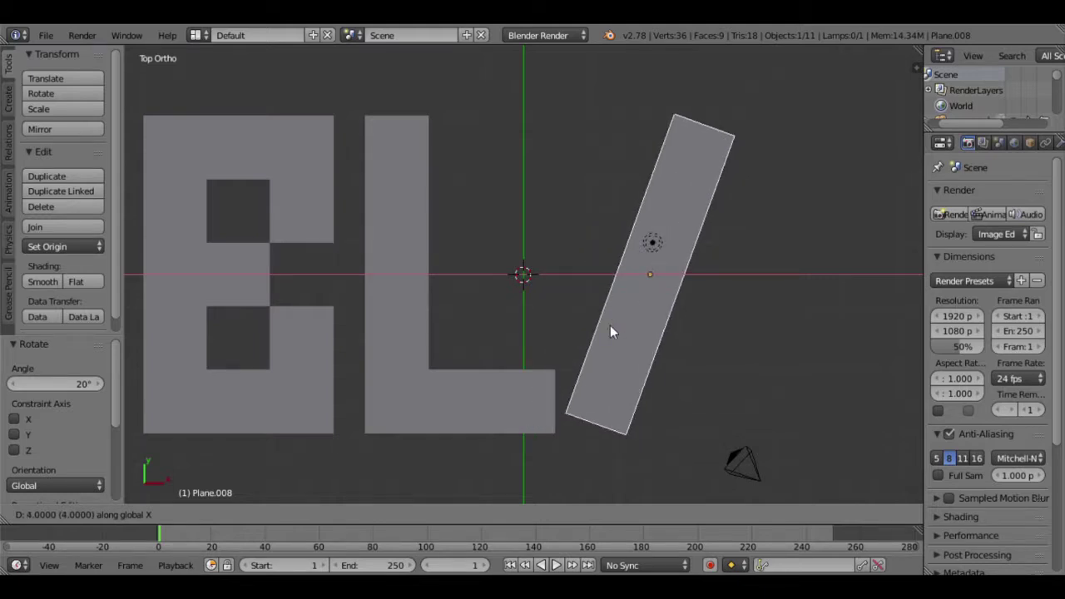
key(Return)
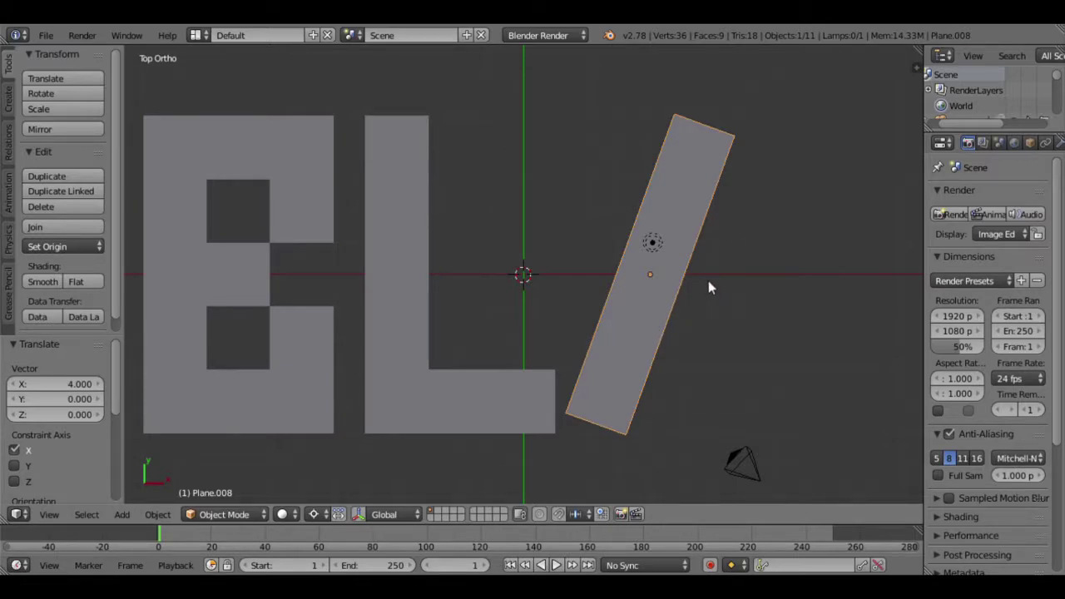
key(shift+d)
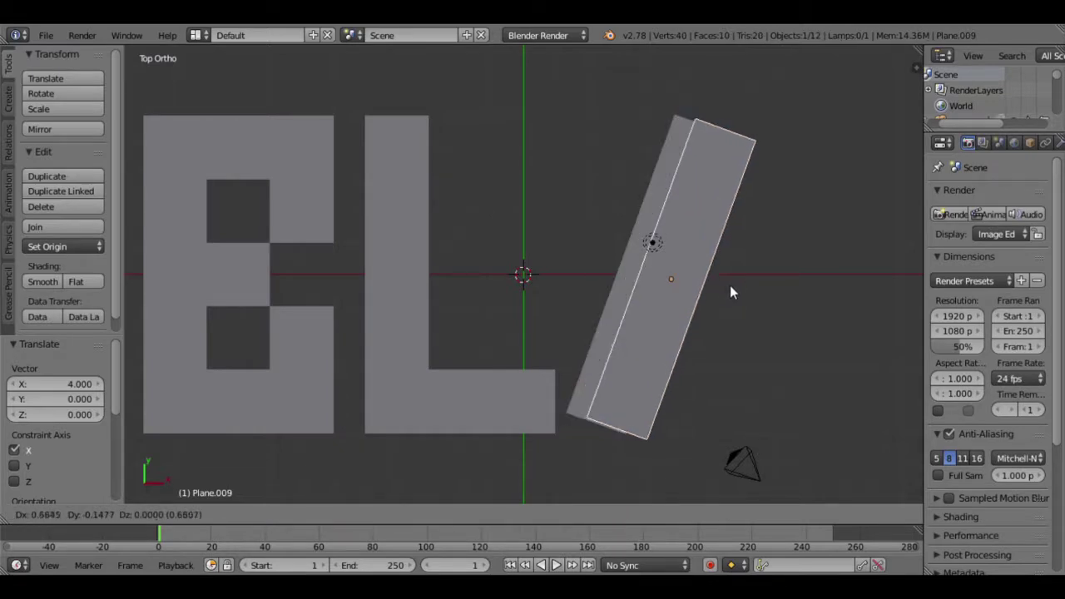
Keep an in-place copy of the tilted bar, snap it to the cursor, and rotate it −40°.
right_click(780, 270)
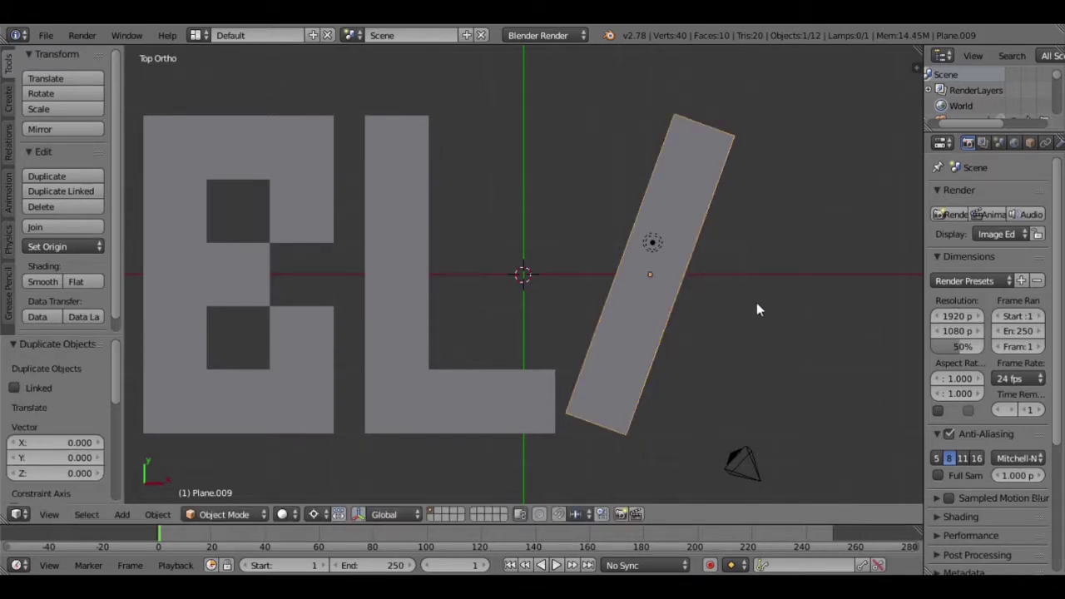
key(shift+s)
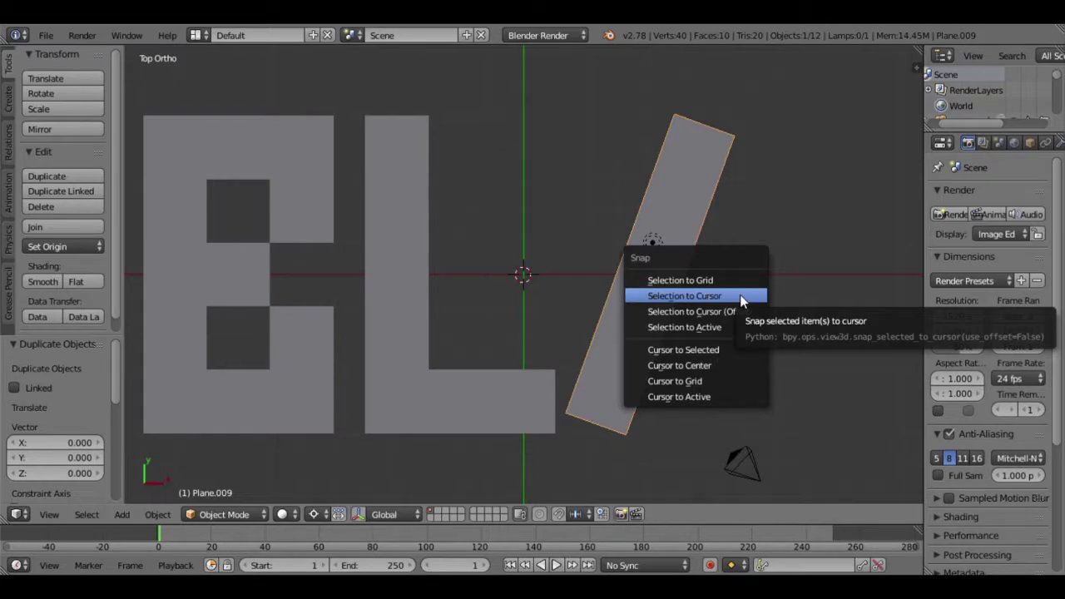
click(741, 297)
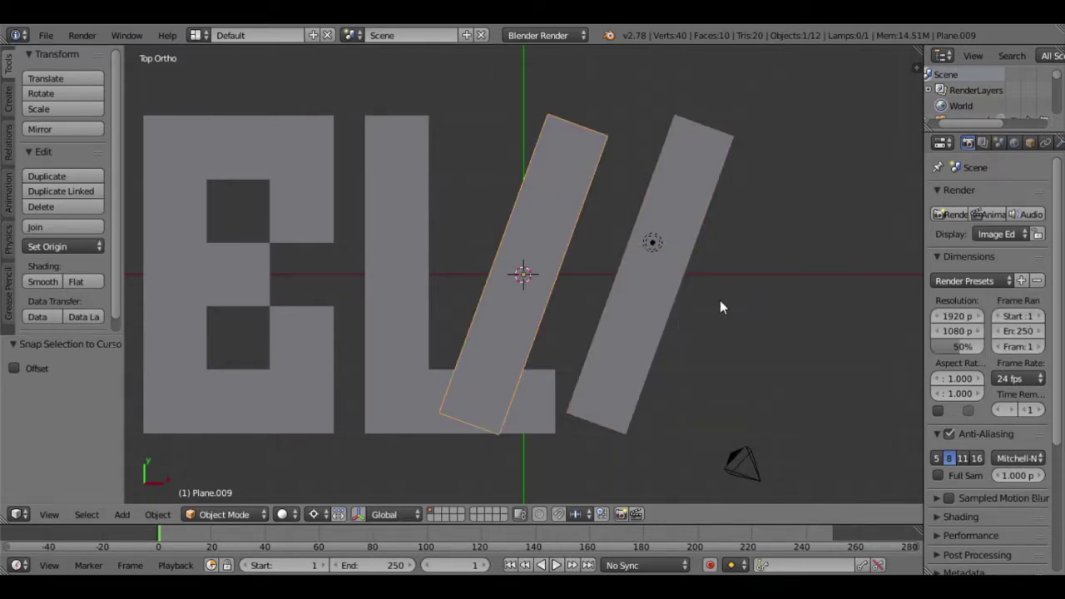
key(r)
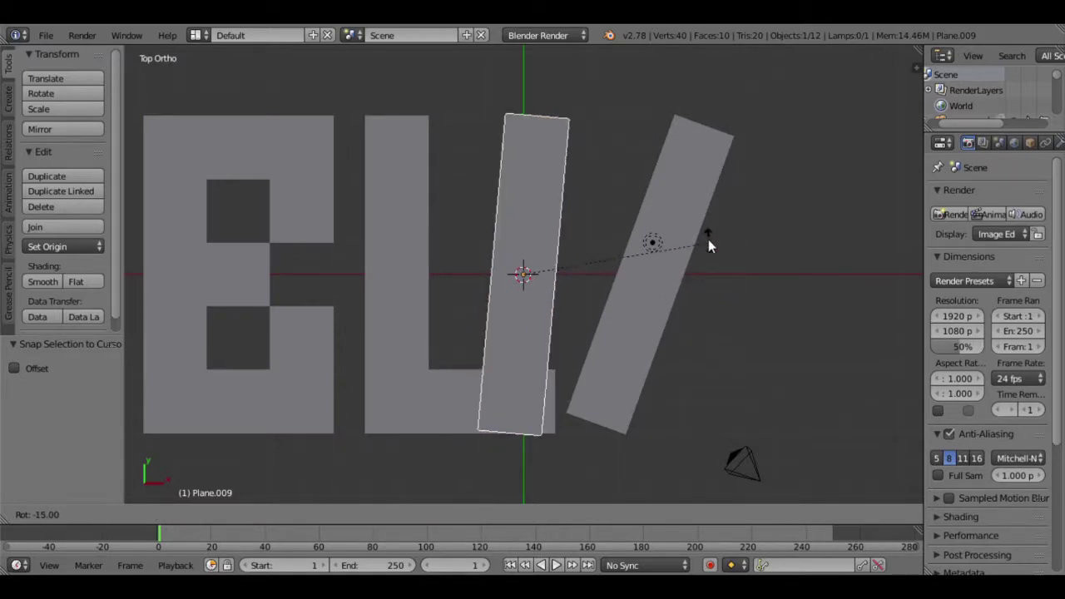
click(653, 190)
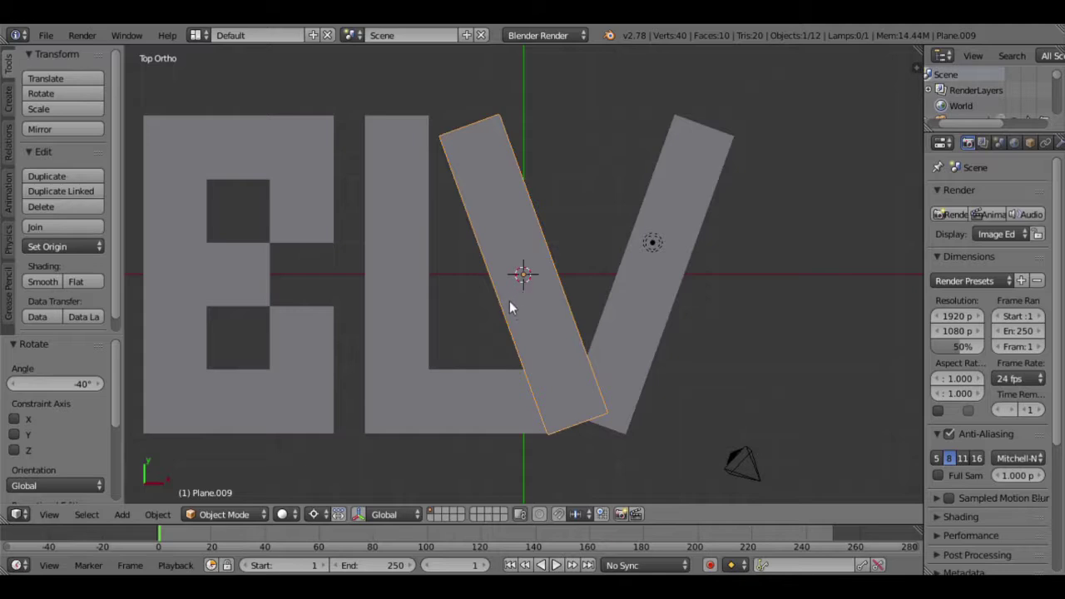
Move the copy 9 units along X to meet the left stroke, then select both strokes.
key(g)
key(x)
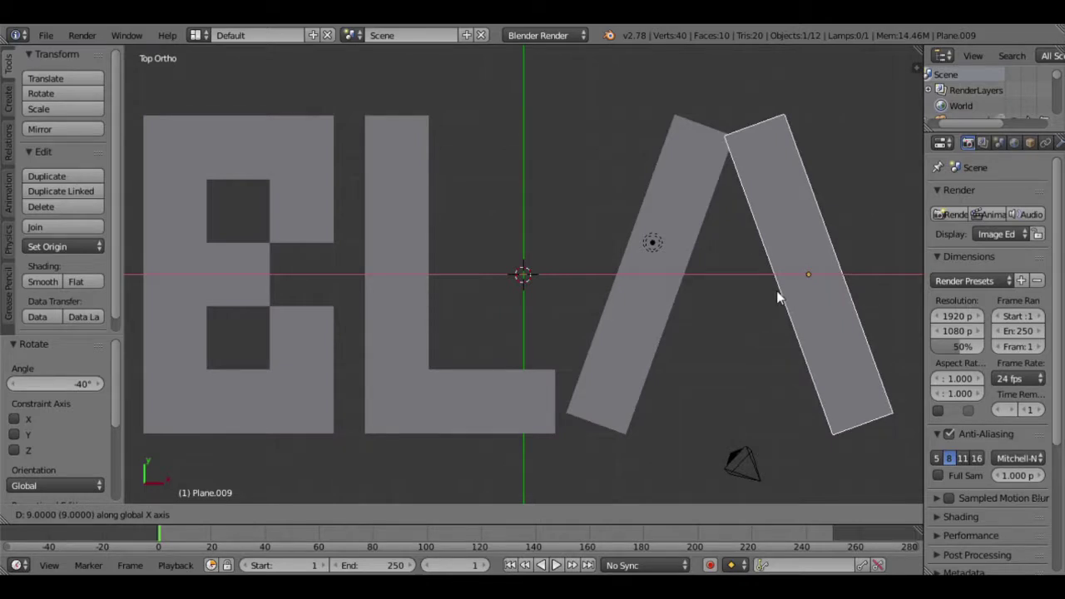
click(777, 290)
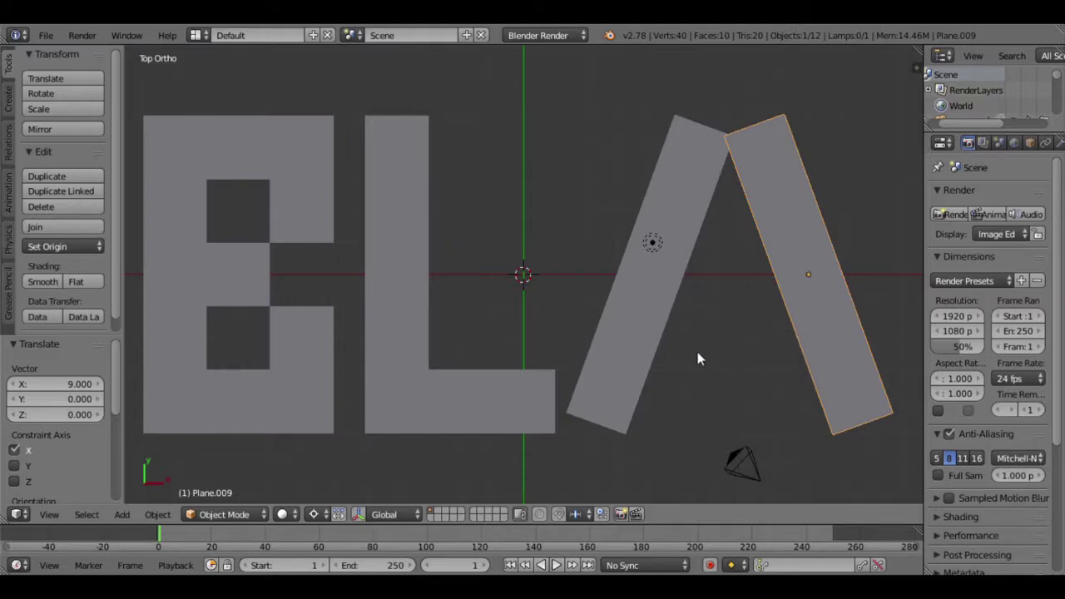
shift+click(650, 319)
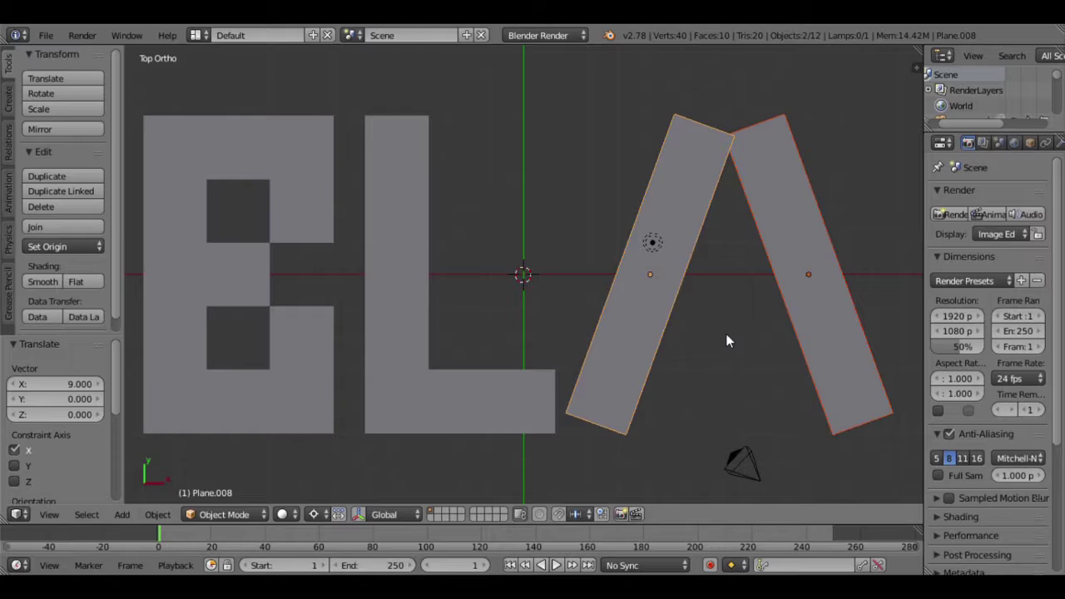
Centre the 3D cursor between the A's strokes and snap a copy of the L's bottom bar onto it.
key(shift+s)
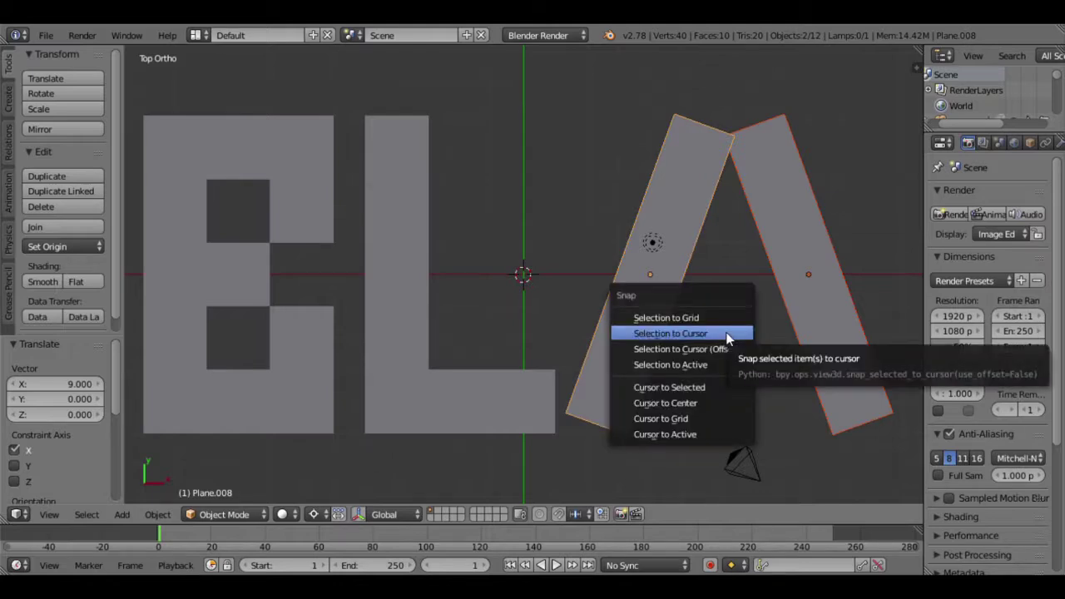
click(706, 388)
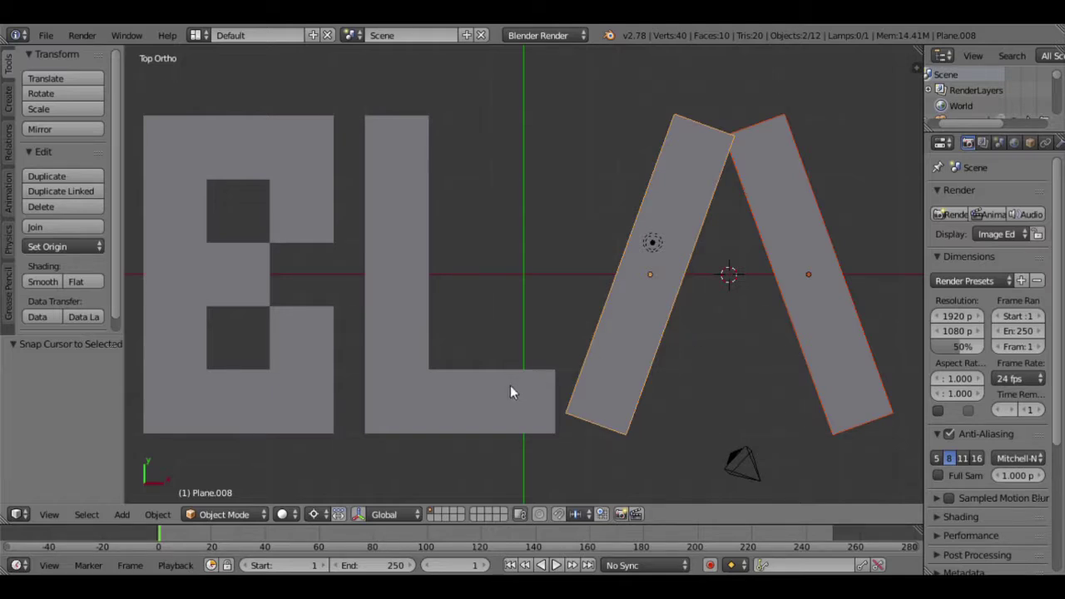
right_click(482, 388)
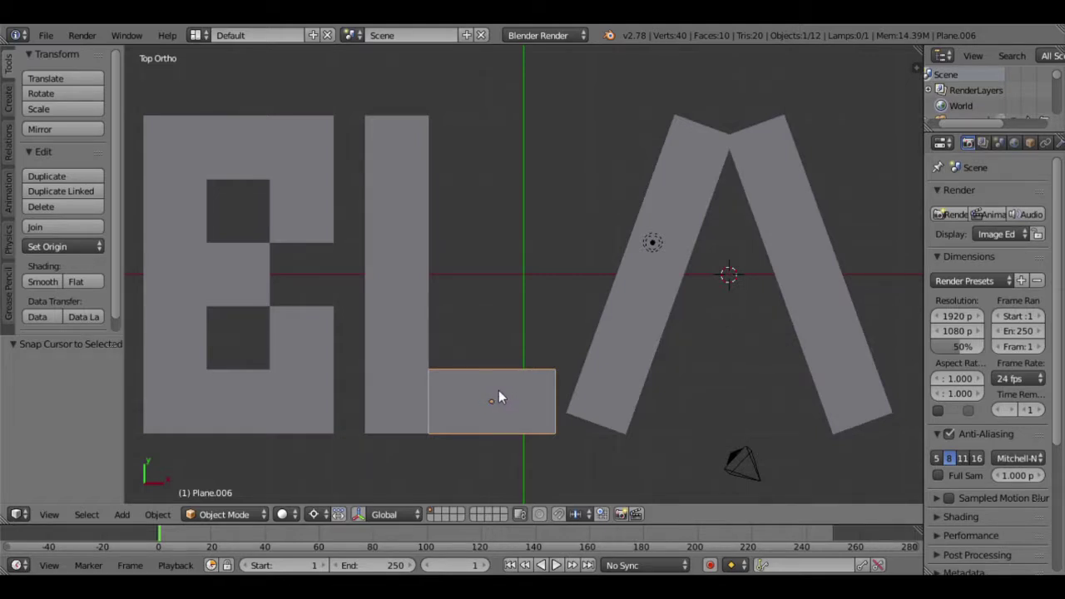
key(shift+d)
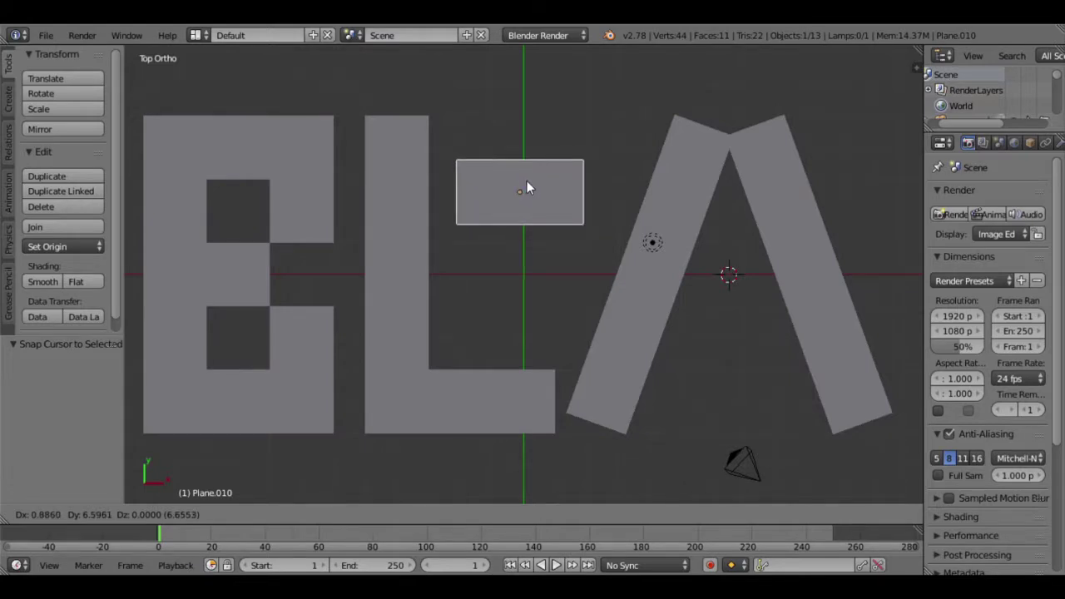
key(Escape)
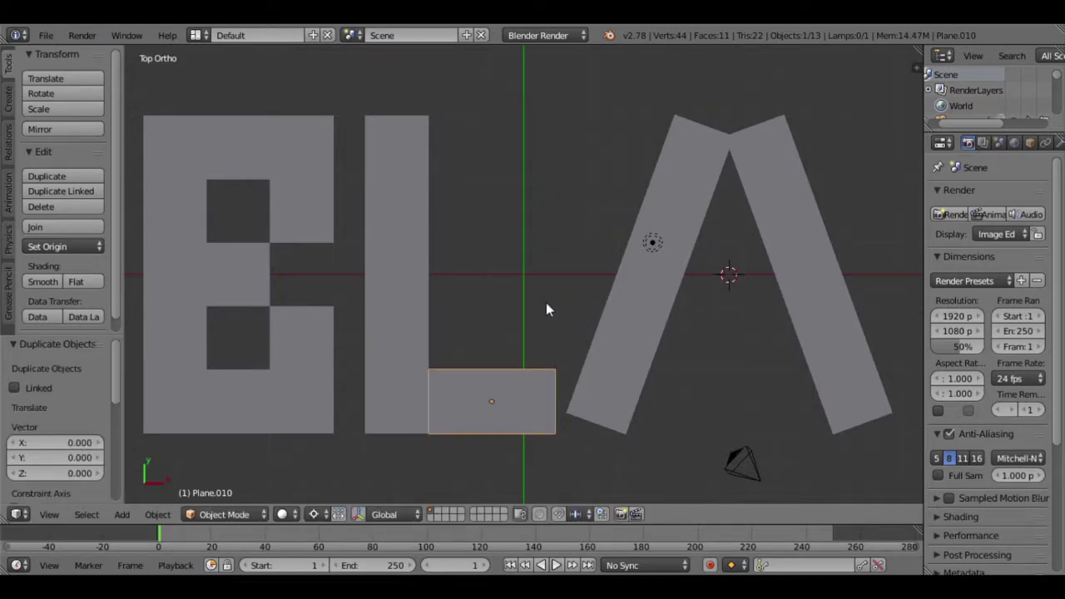
key(shift+s)
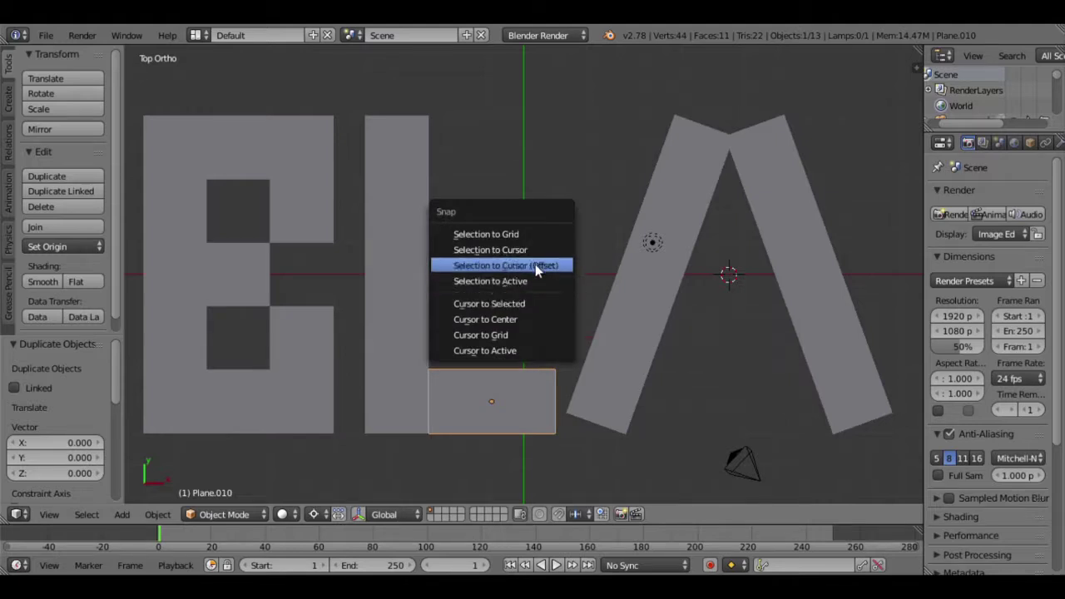
click(522, 252)
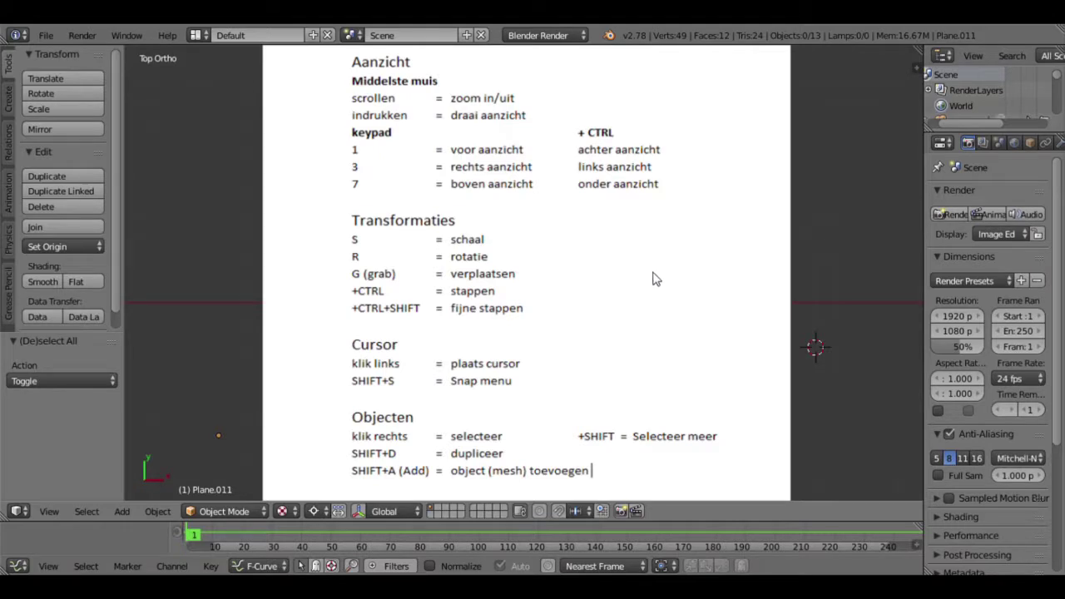
Select the Dutch shortcut cheat-sheet plane and delete it.
click(956, 84)
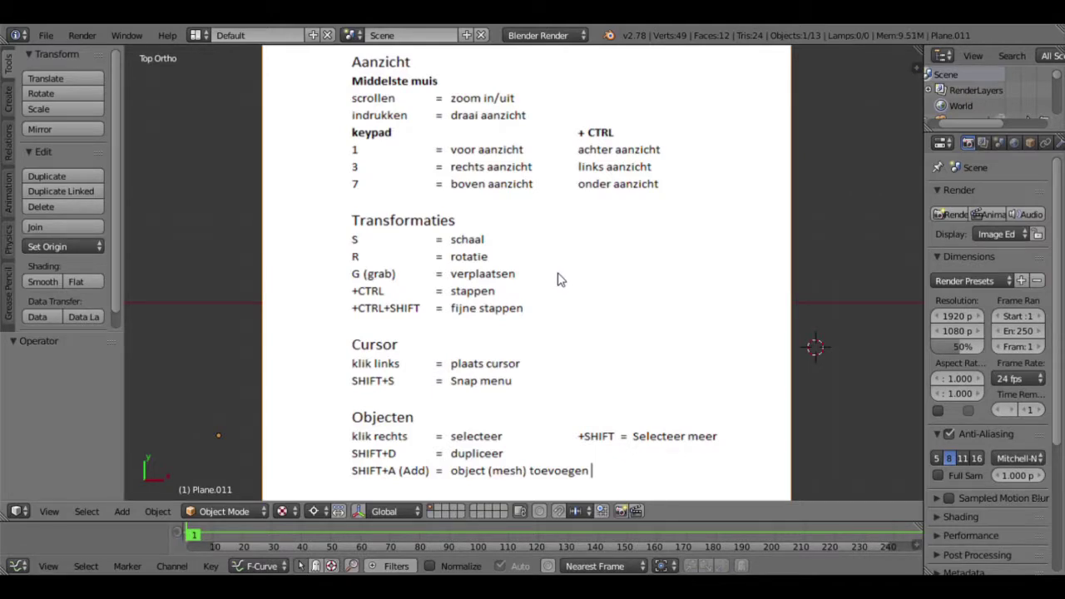
key(Delete)
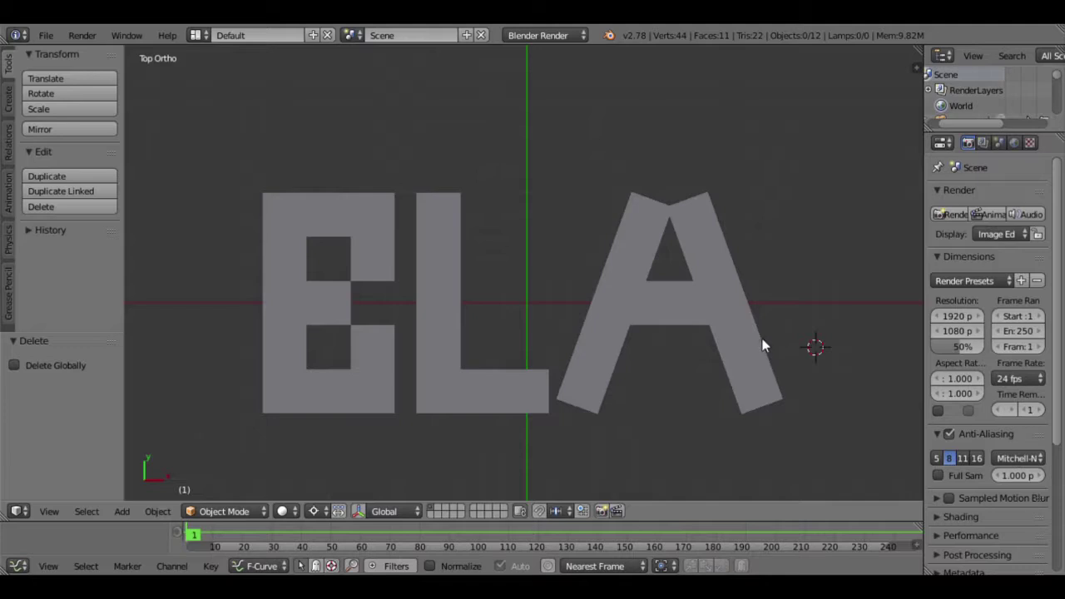
Select the A's right leg, crossbar and left leg, plus the L's bottom bar.
right_click(726, 288)
shift+right_click(667, 305)
shift+right_click(636, 243)
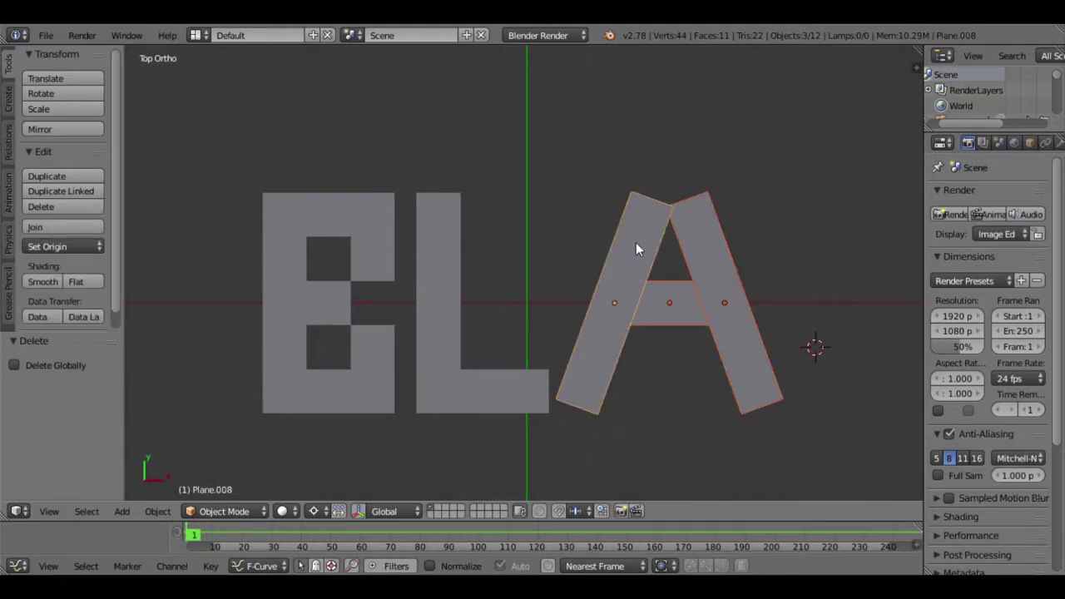
shift+right_click(500, 396)
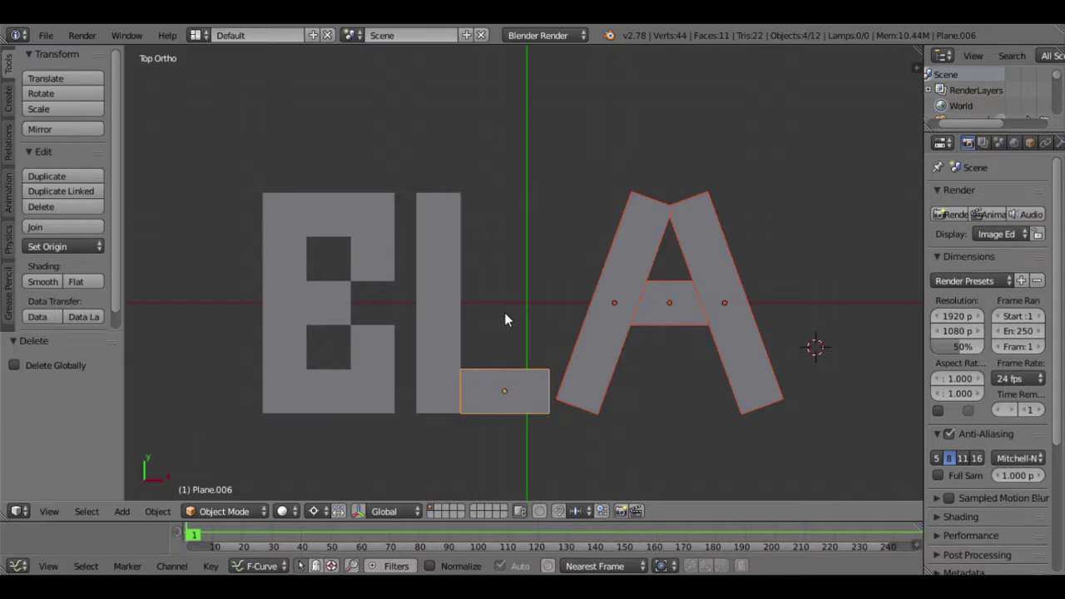
Toggle all letter pieces selected and deselected with A, ending with nothing selected.
key(a)
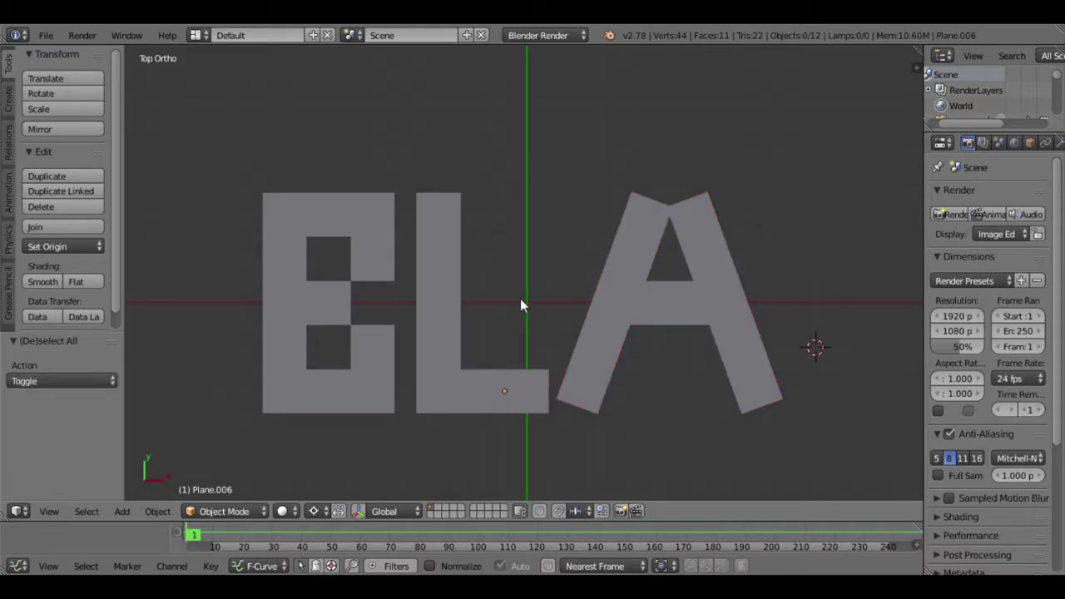
key(a)
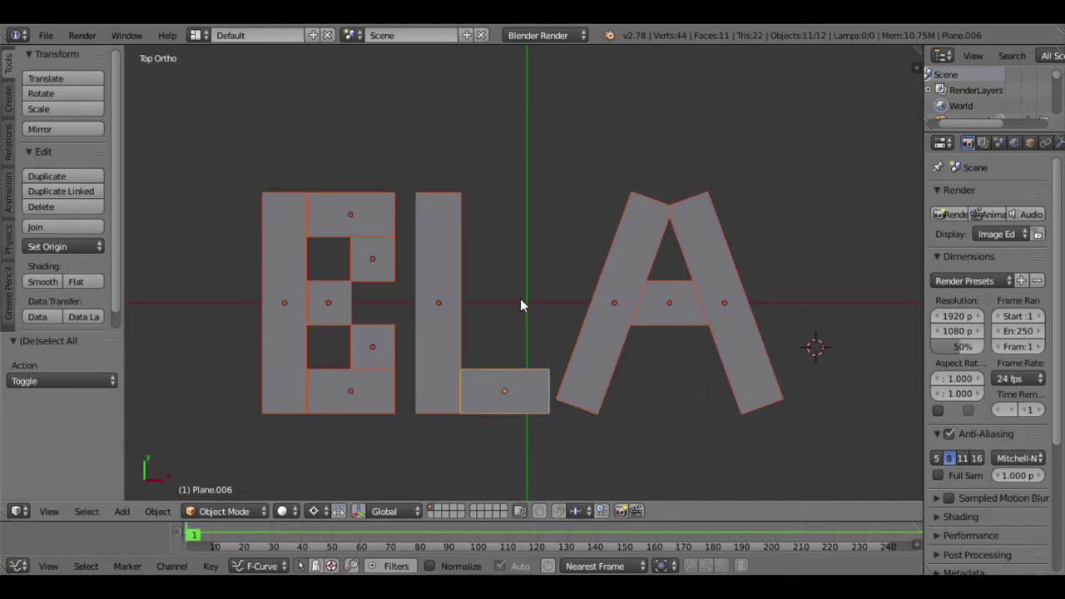
key(a)
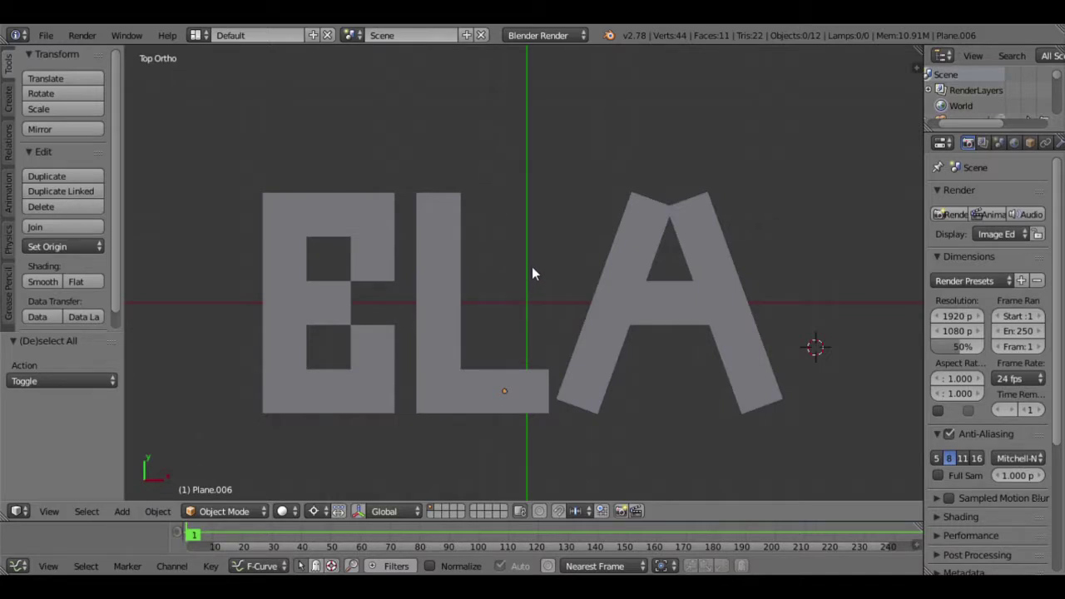
key(b)
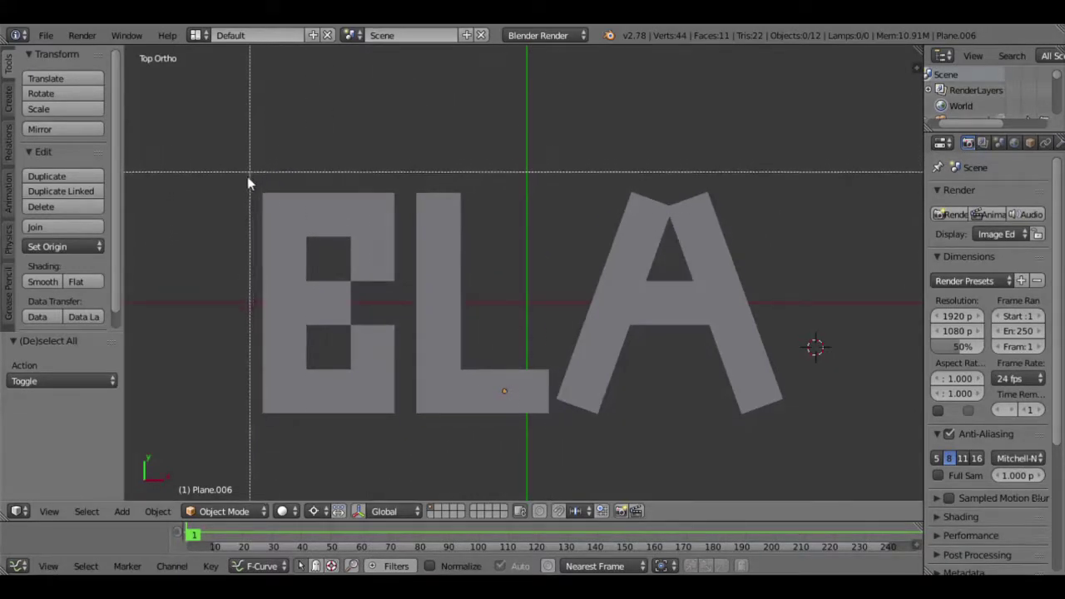
drag(262, 195, 767, 374)
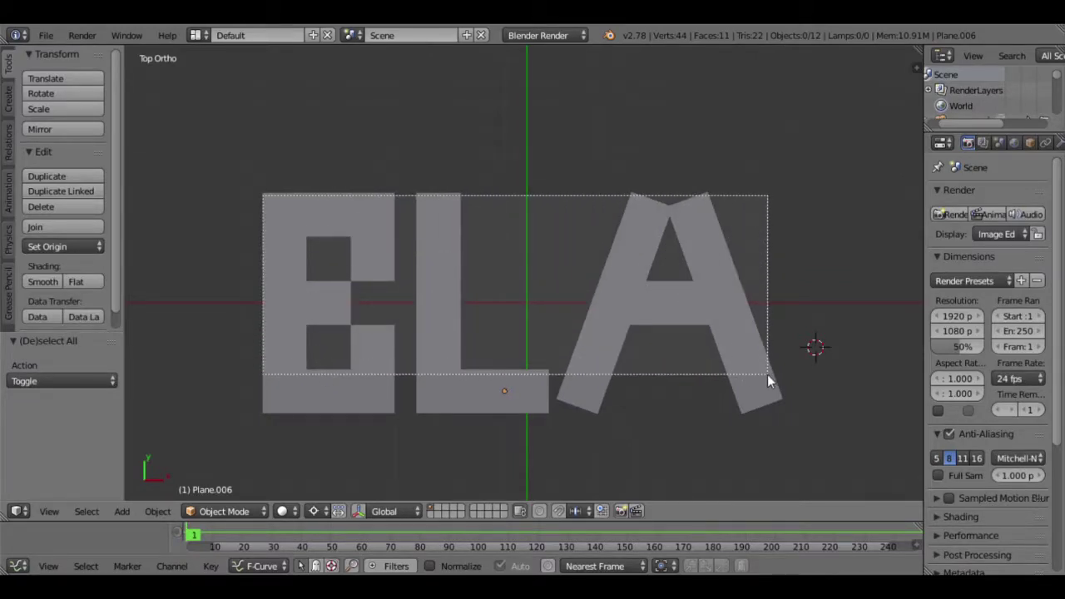
drag(767, 375, 771, 380)
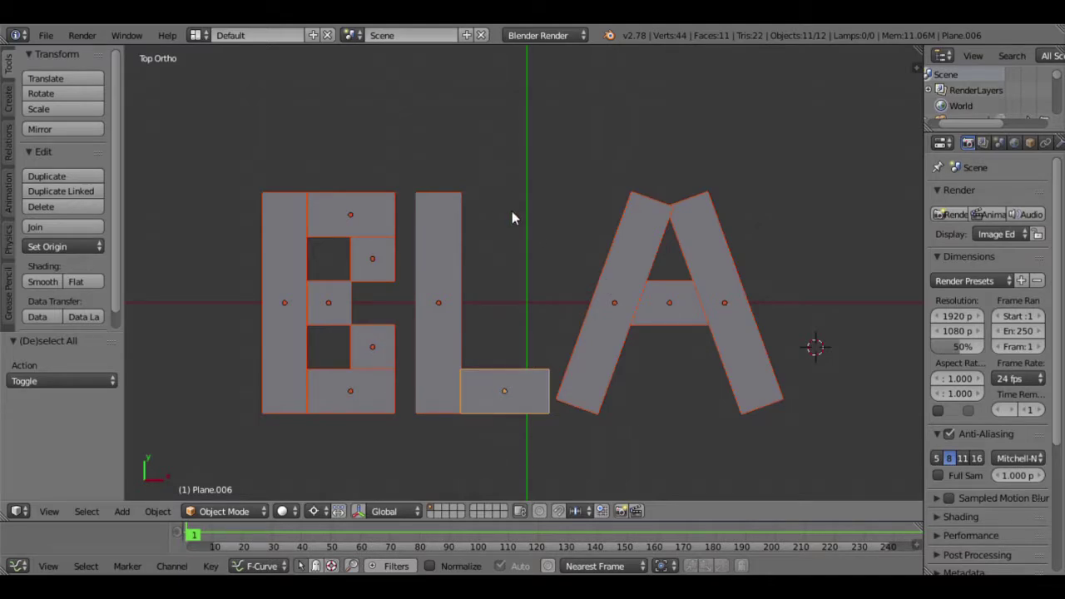
key(b)
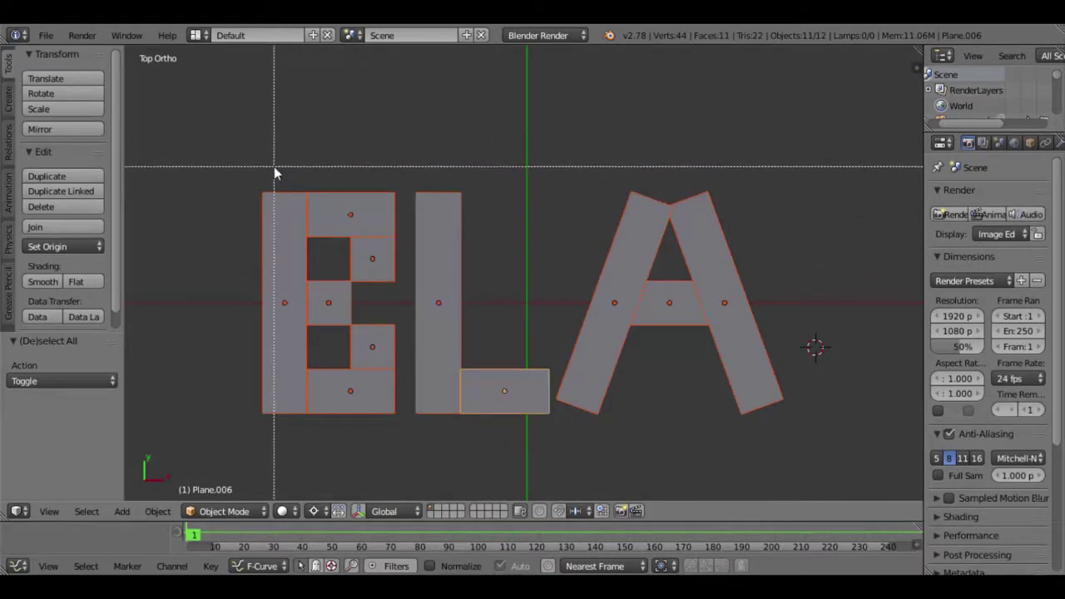
drag(272, 168, 374, 365)
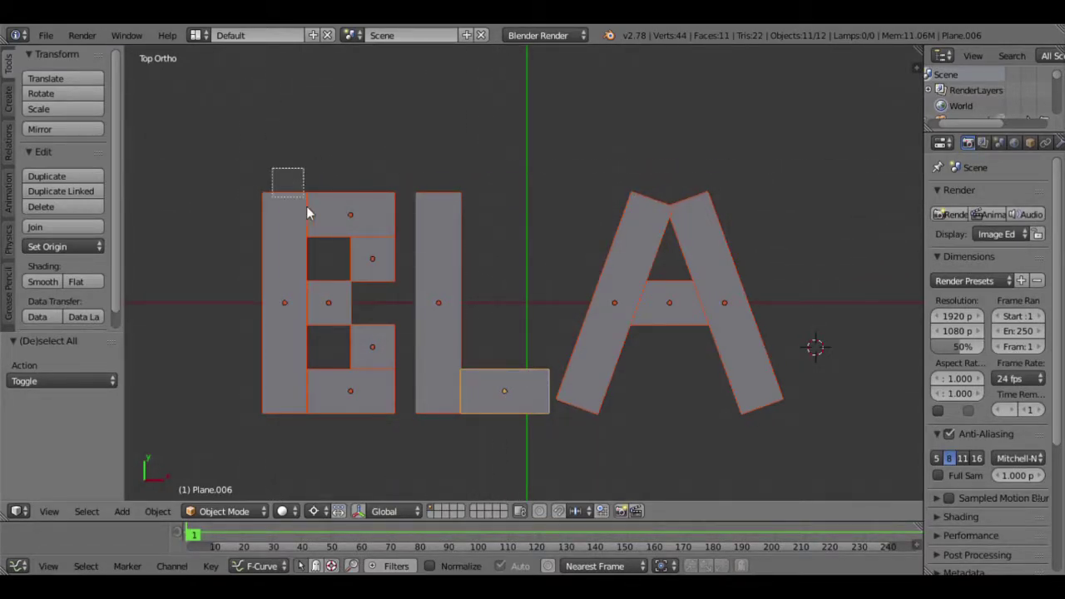
middle_drag(374, 364, 381, 355)
scroll(381, 355, up, 1)
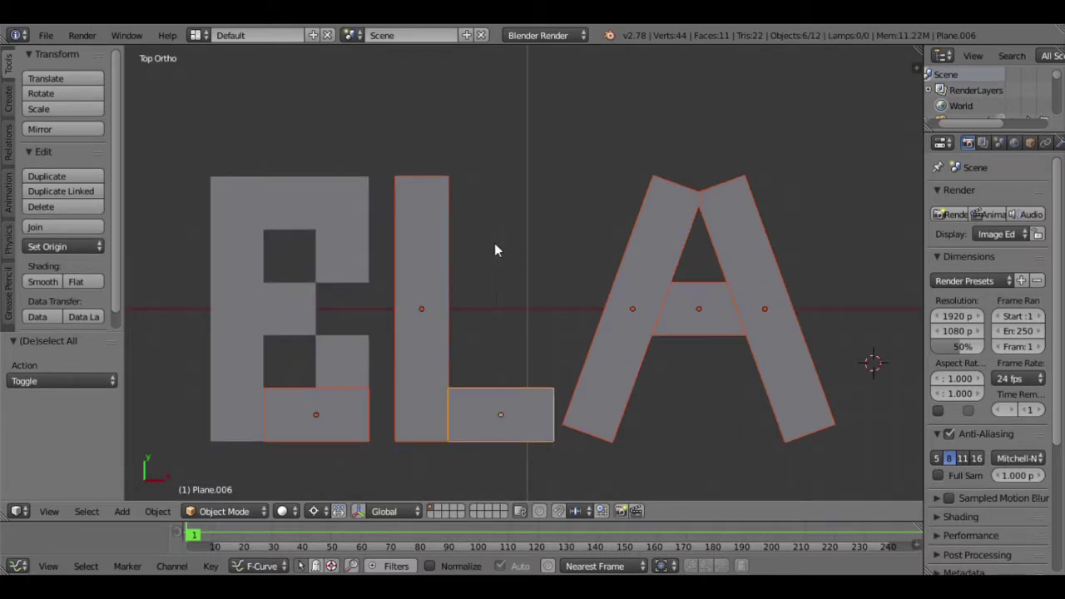
key(a)
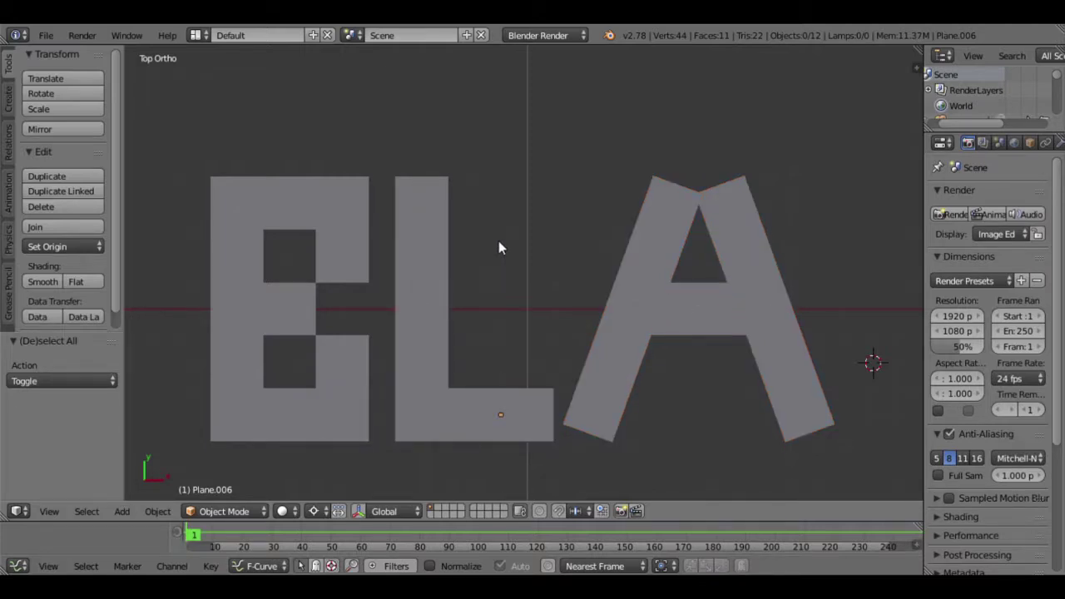
Circle-select the A and L letter pieces, resizing the brush first.
key(c)
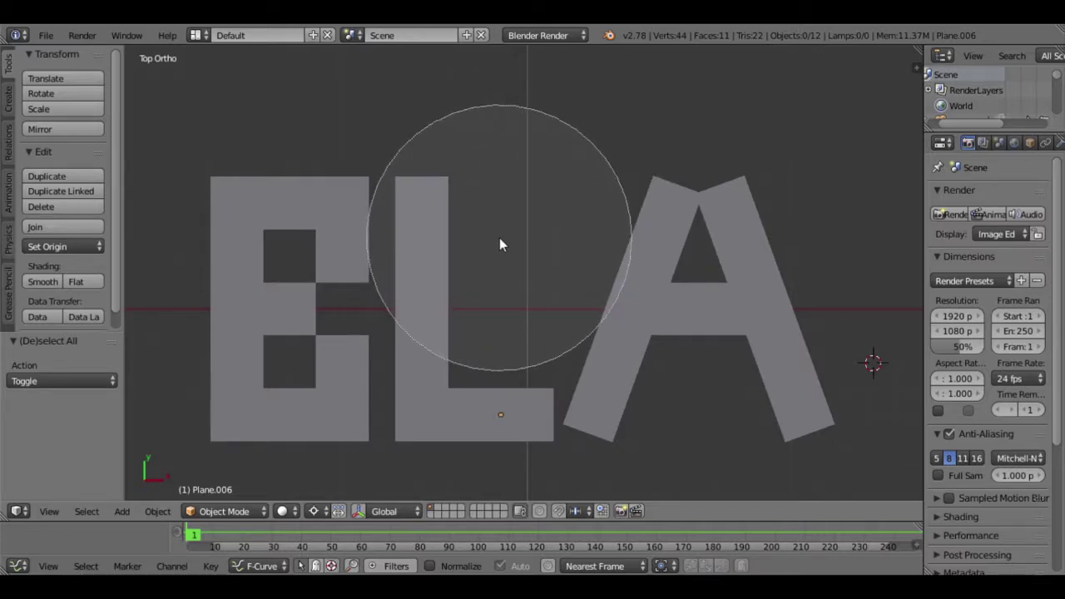
scroll(499, 240, up, 5)
scroll(499, 240, down, 4)
scroll(502, 249, up, 4)
scroll(502, 254, up, 6)
scroll(502, 253, down, 6)
scroll(504, 252, down, 4)
scroll(512, 249, down, 4)
scroll(516, 245, up, 3)
scroll(513, 247, down, 4)
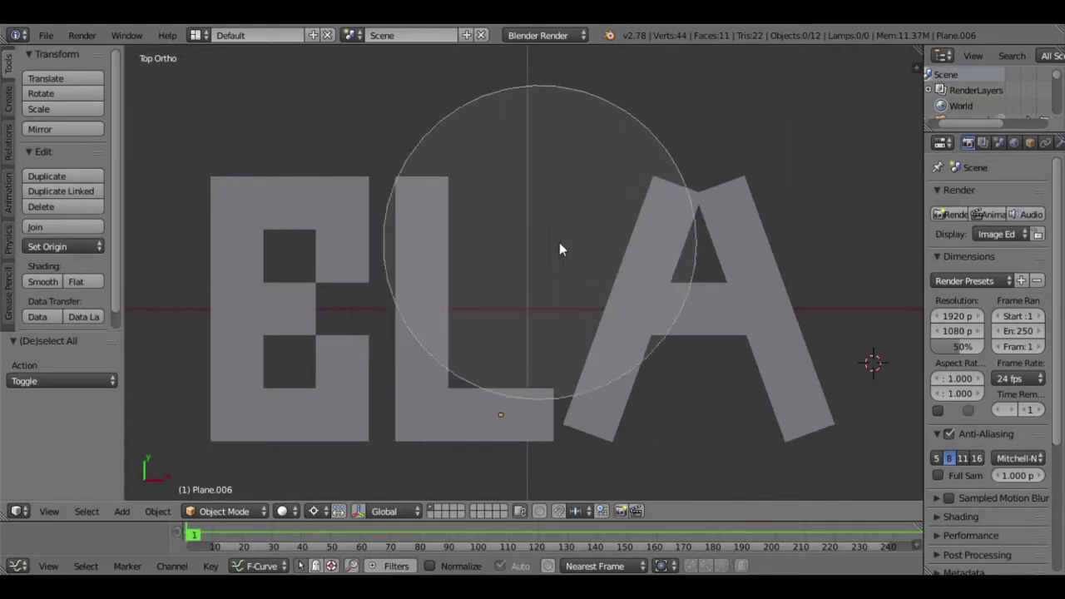
scroll(581, 270, up, 3)
scroll(616, 282, down, 1)
scroll(665, 283, down, 1)
scroll(701, 282, down, 1)
mouse_move(711, 274)
mouse_down()
mouse_move(503, 290)
mouse_move(352, 280)
mouse_move(292, 349)
mouse_move(528, 236)
mouse_move(562, 244)
mouse_up()
Deselect the E's top bar and upper-right block, then exit circle select.
scroll(545, 225, up, 2)
scroll(549, 225, up, 2)
scroll(550, 223, up, 8)
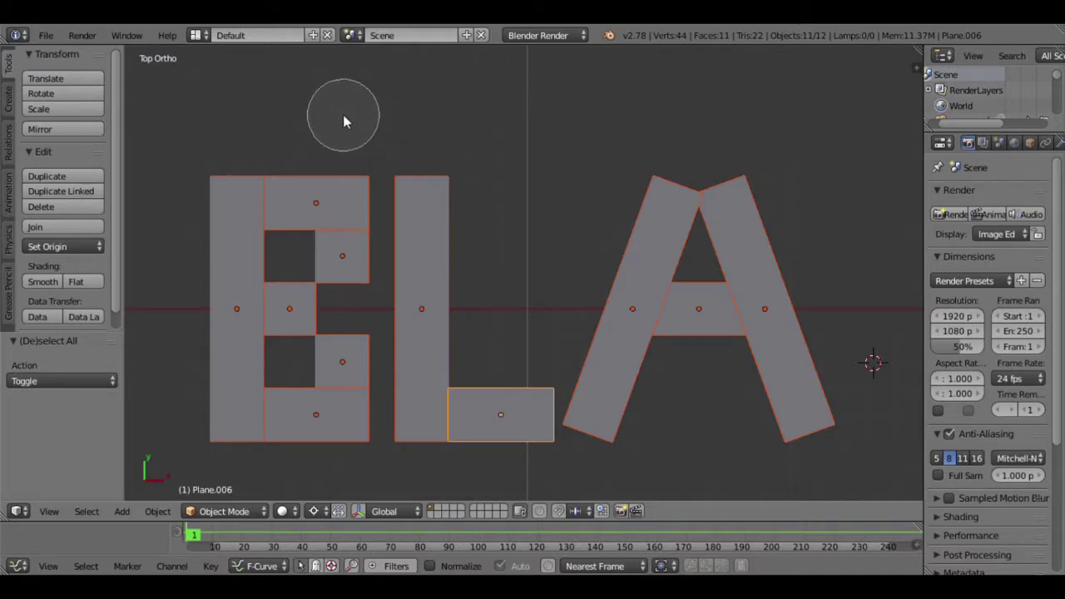
mouse_move(337, 199)
middle_down()
mouse_move(331, 238)
mouse_move(356, 260)
middle_up()
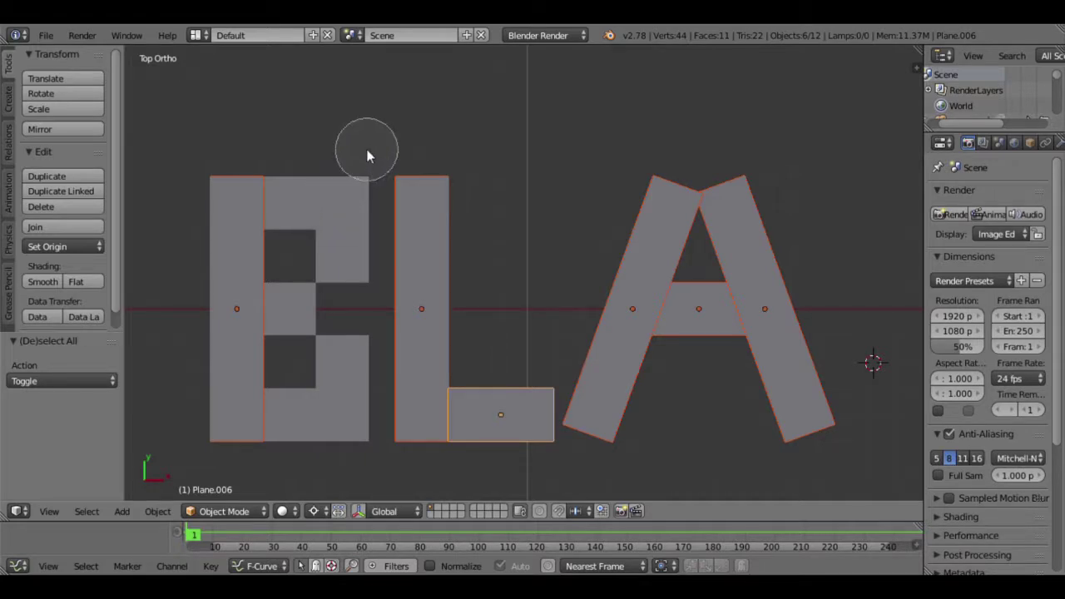
right_click(350, 129)
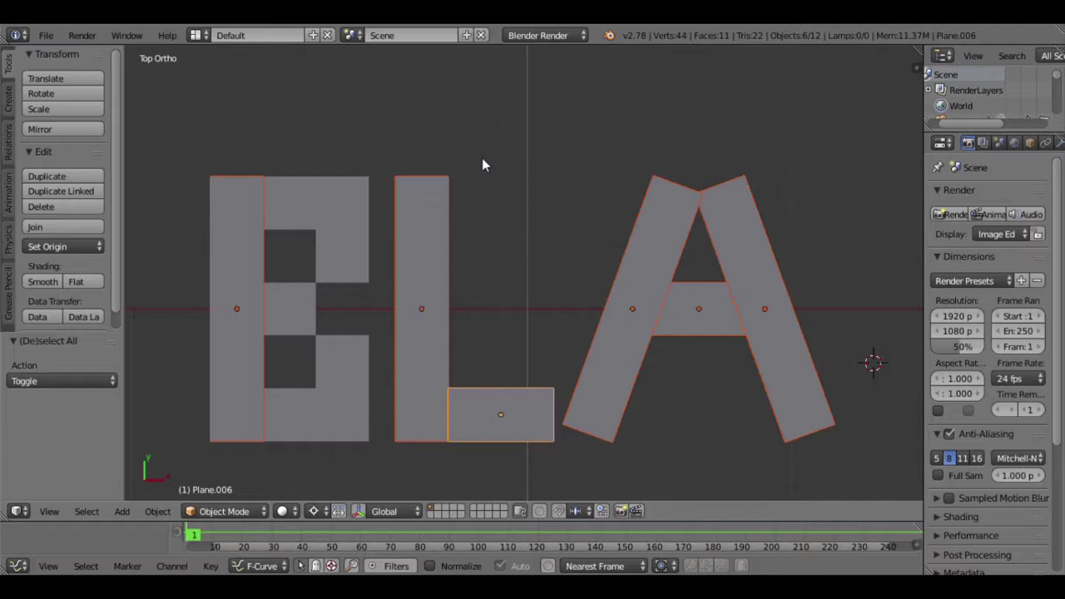
scroll(510, 273, down, 2)
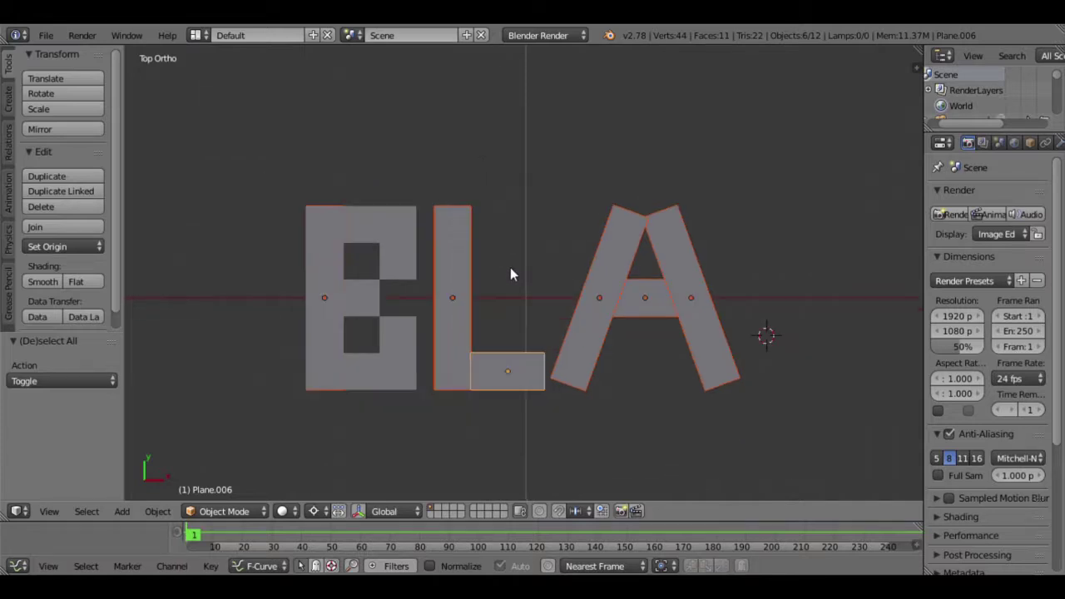
scroll(520, 271, down, 1)
Select every BLA letter piece and delete them all.
key(a)
key(a)
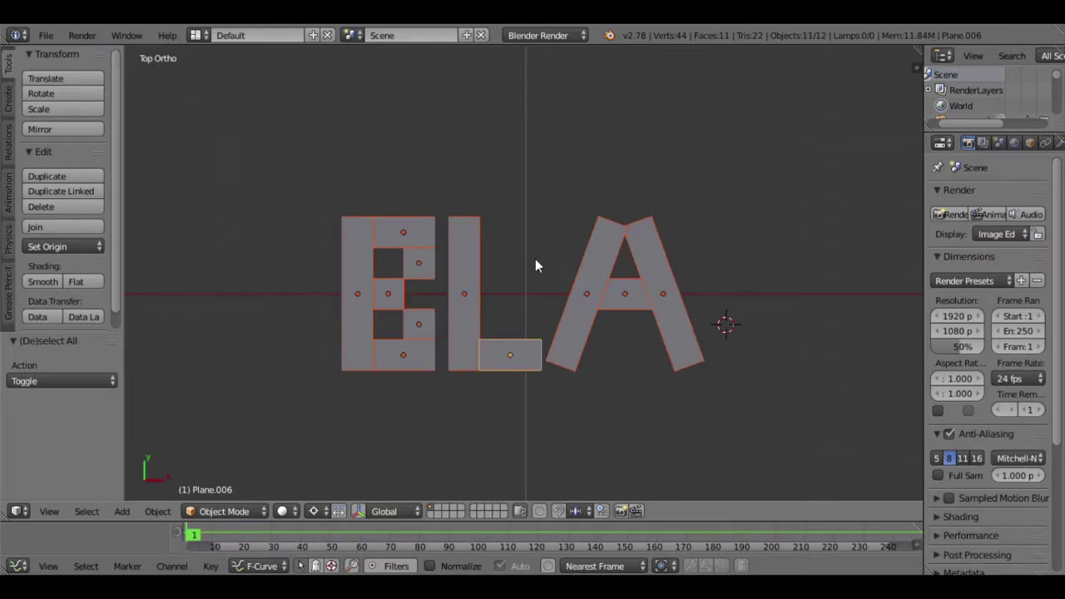
key(x)
click(519, 254)
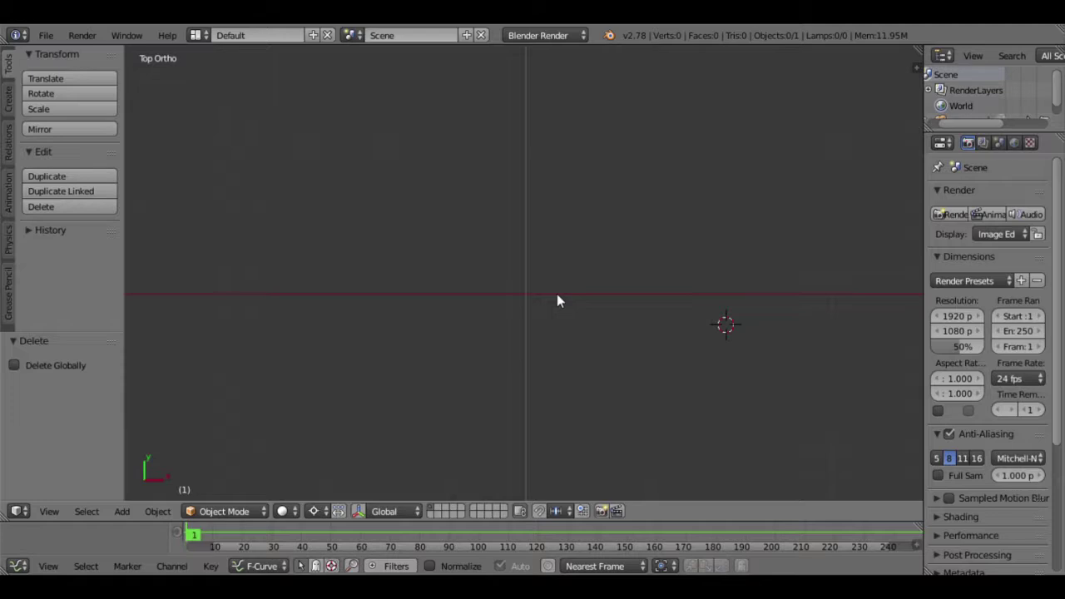
key(shift+a)
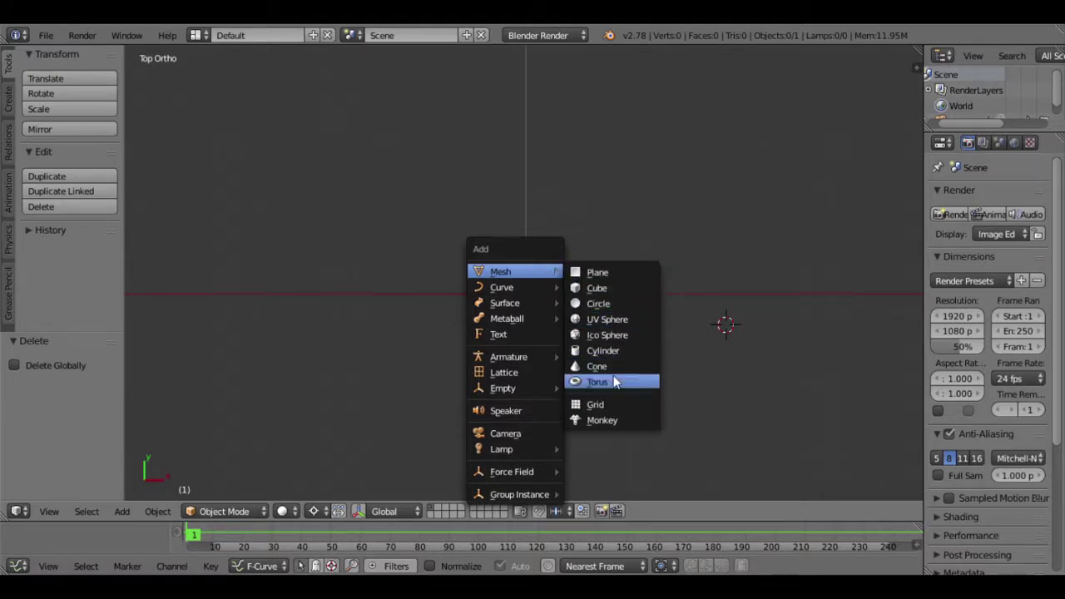
Add a Suzanne monkey head, move it near the centre and orbit to view it.
click(599, 421)
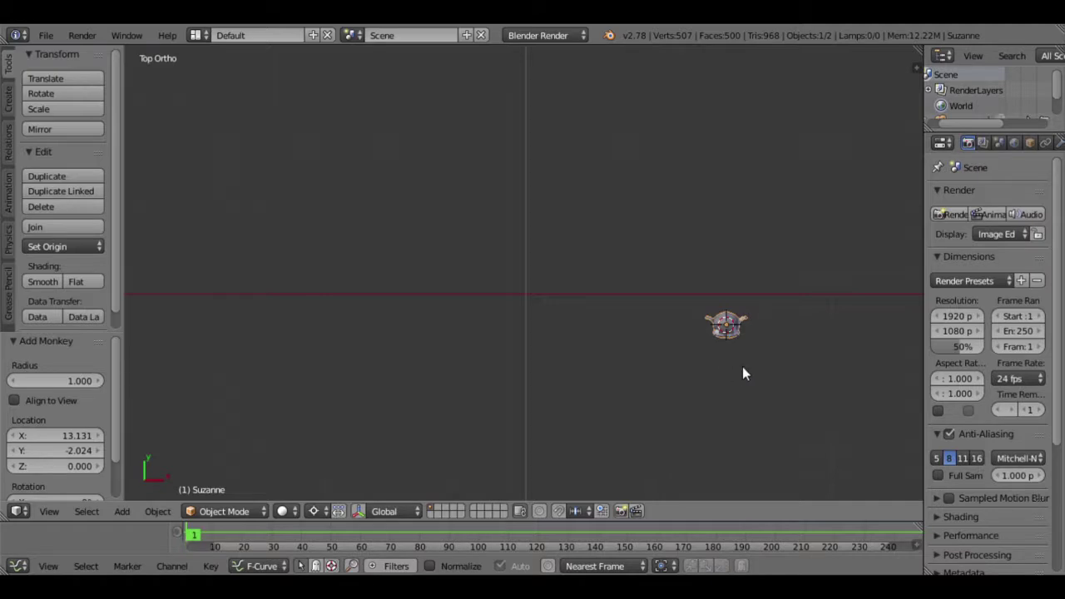
key(g)
click(542, 336)
mouse_move(504, 382)
middle_down()
mouse_move(475, 294)
mouse_move(466, 314)
mouse_move(429, 329)
middle_up()
scroll(465, 314, up, 3)
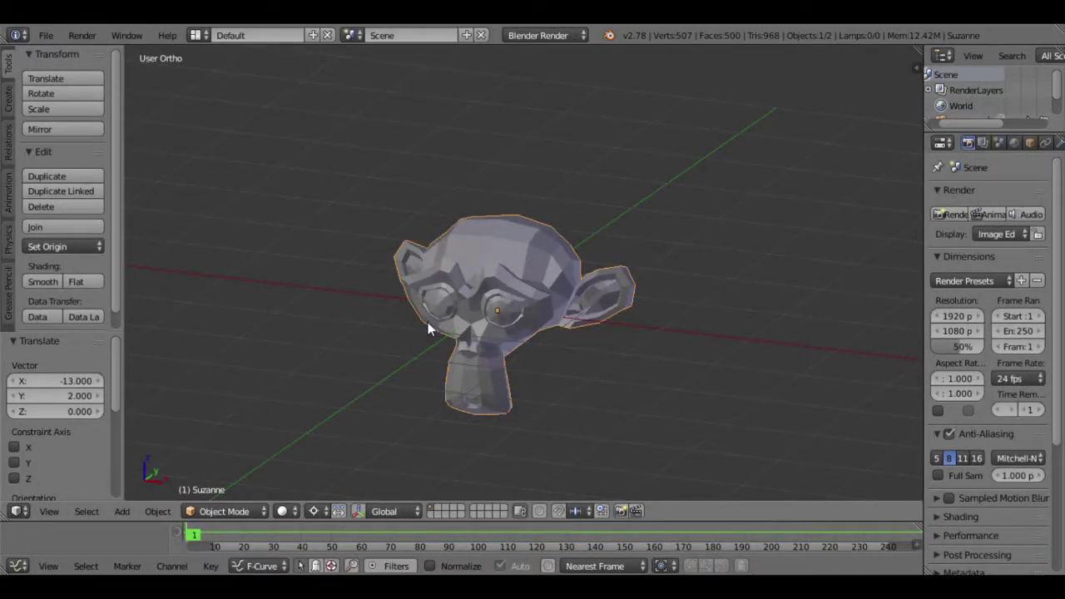
scroll(424, 308, down, 4)
scroll(441, 278, down, 5)
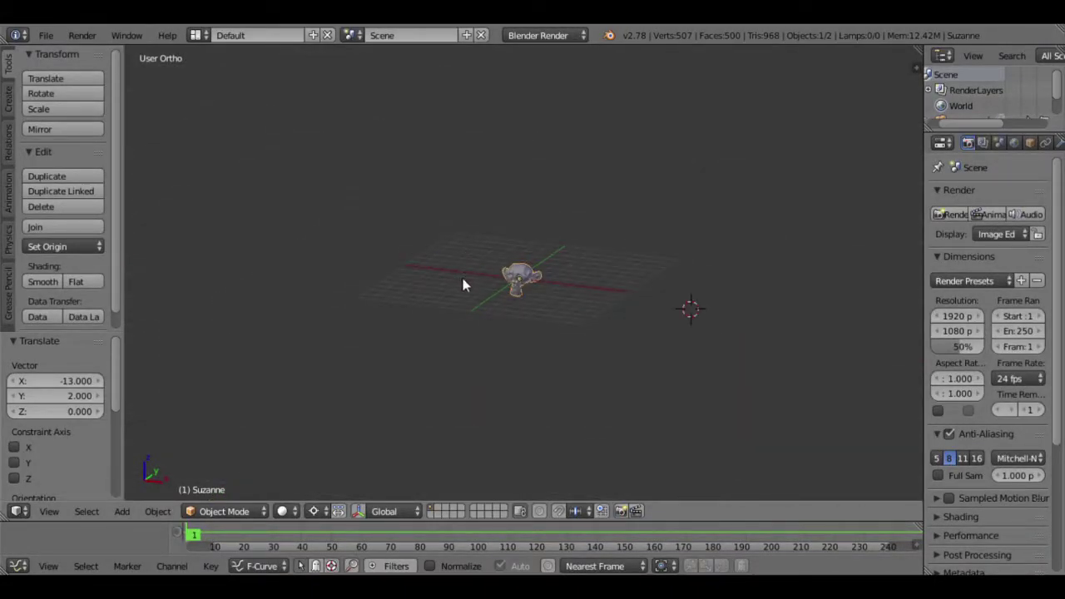
scroll(466, 304, up, 3)
Delete the Suzanne monkey head, leaving an empty scene.
key(x)
click(473, 309)
scroll(487, 312, up, 2)
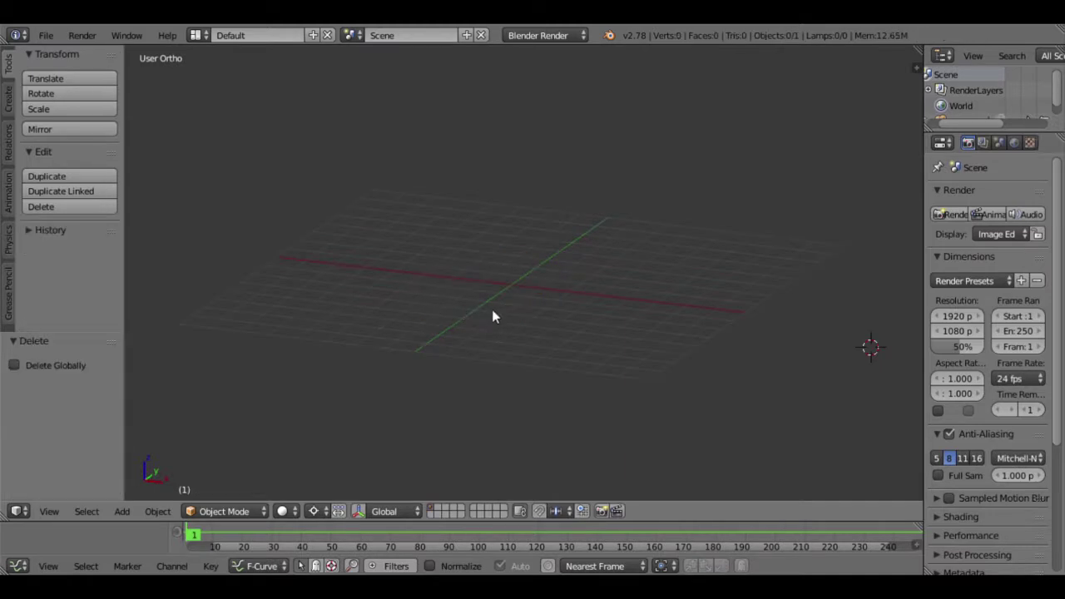
Switch to top view and add a new plane mesh.
key(KP_7)
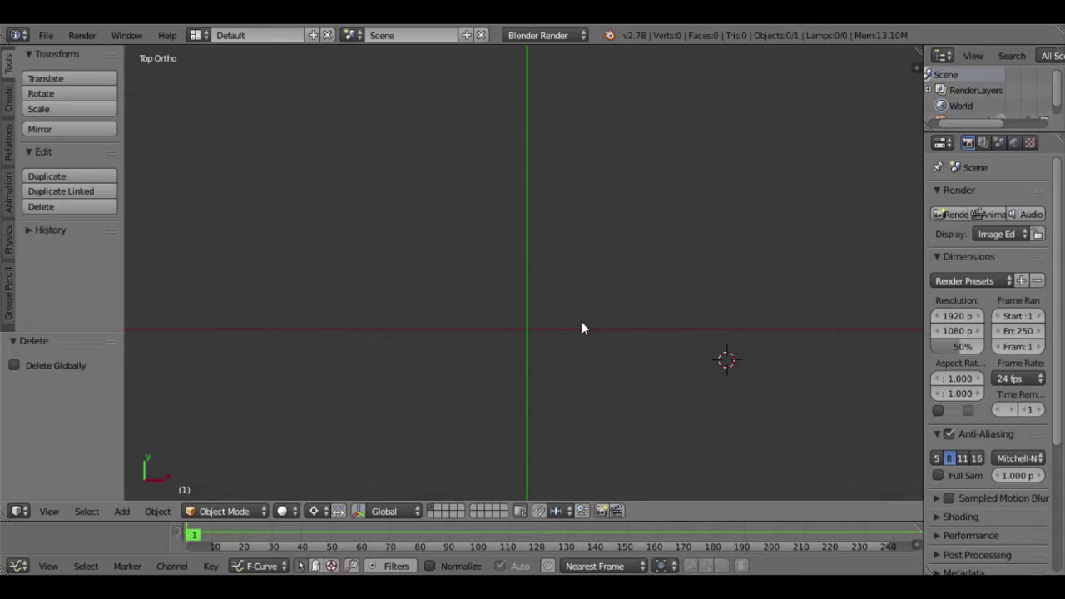
key(shift+a)
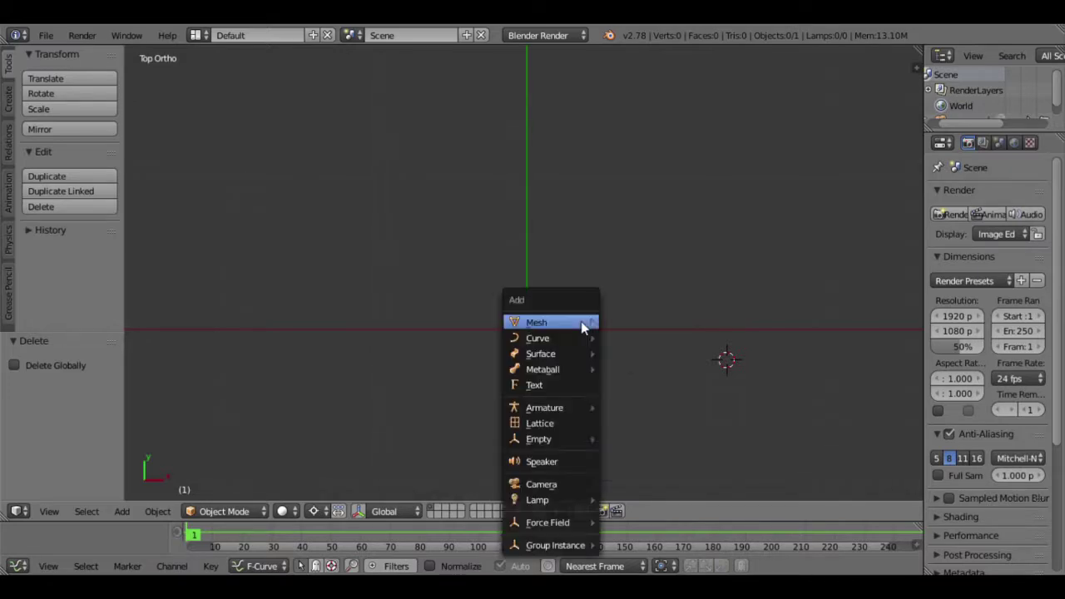
click(638, 324)
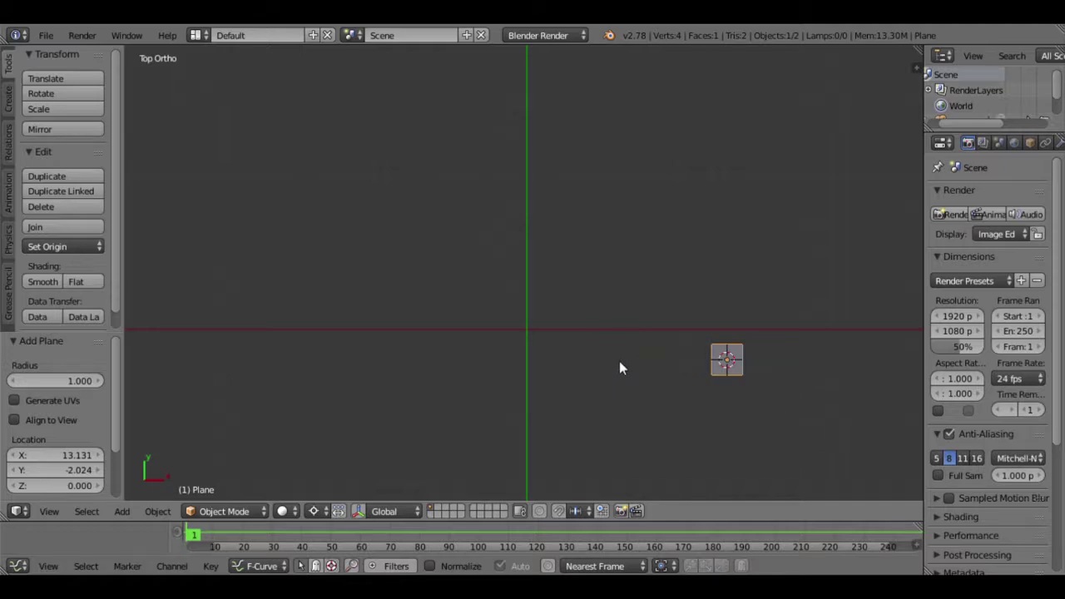
Snap the plane to the grid and move it onto the world origin.
key(shift+s)
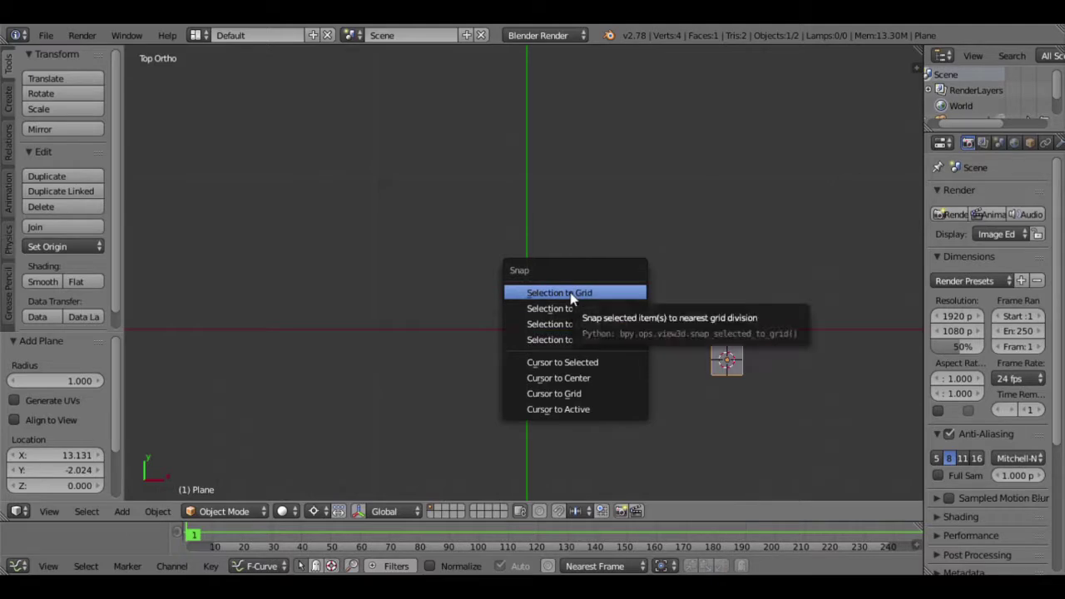
click(570, 292)
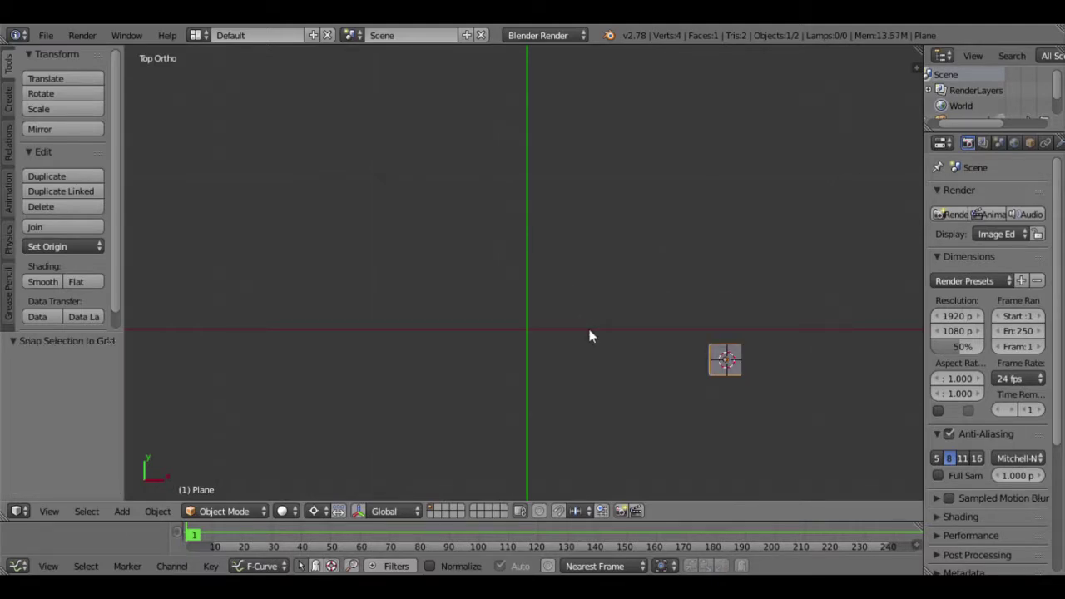
key(g)
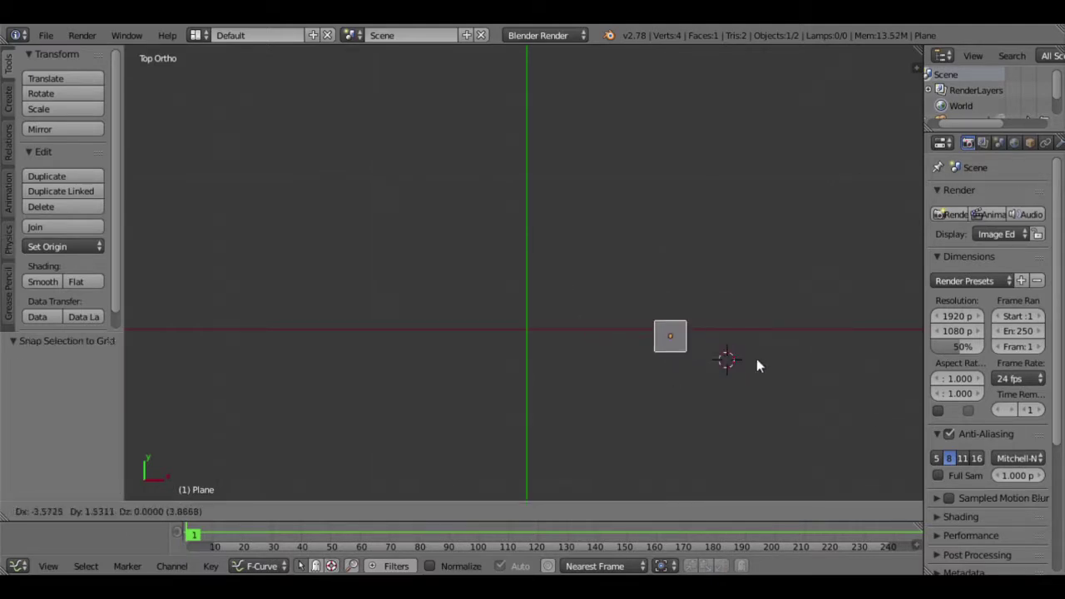
click(620, 354)
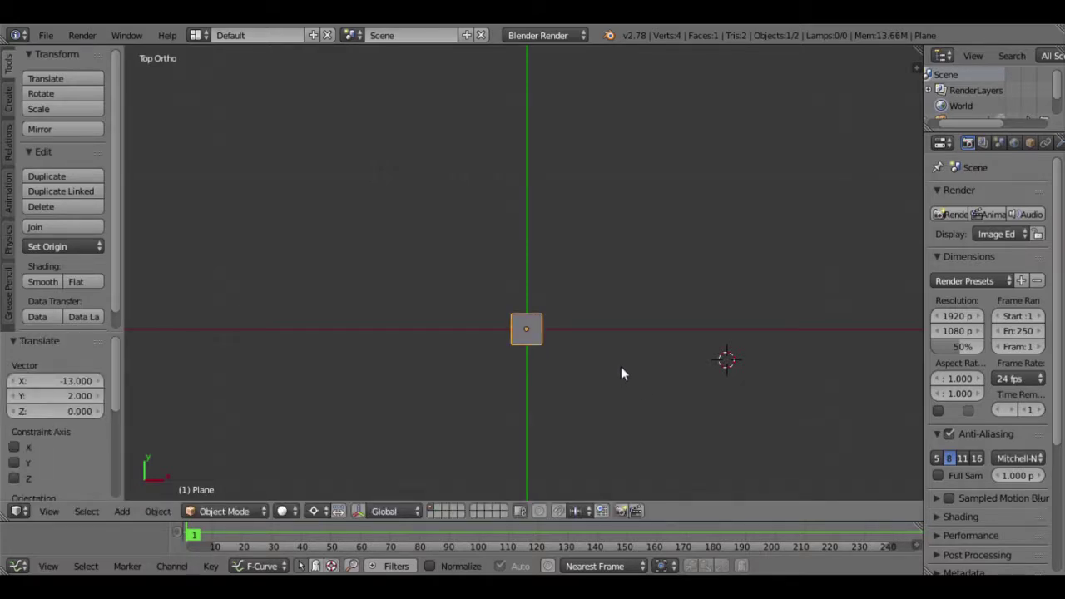
Snap the 3D cursor onto the plane and frame the plane in view.
key(shift+s)
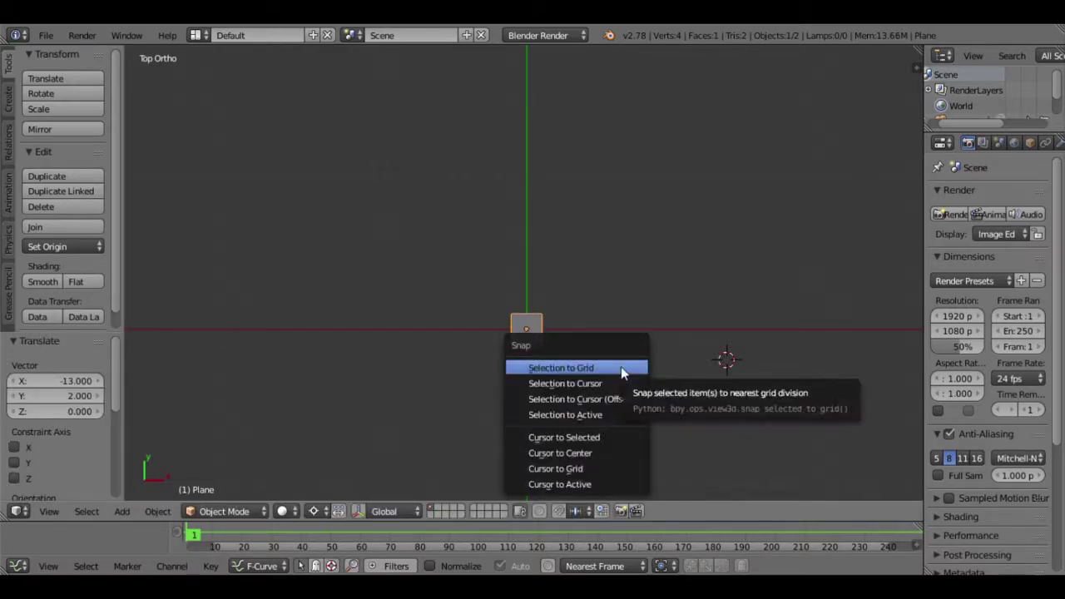
click(608, 436)
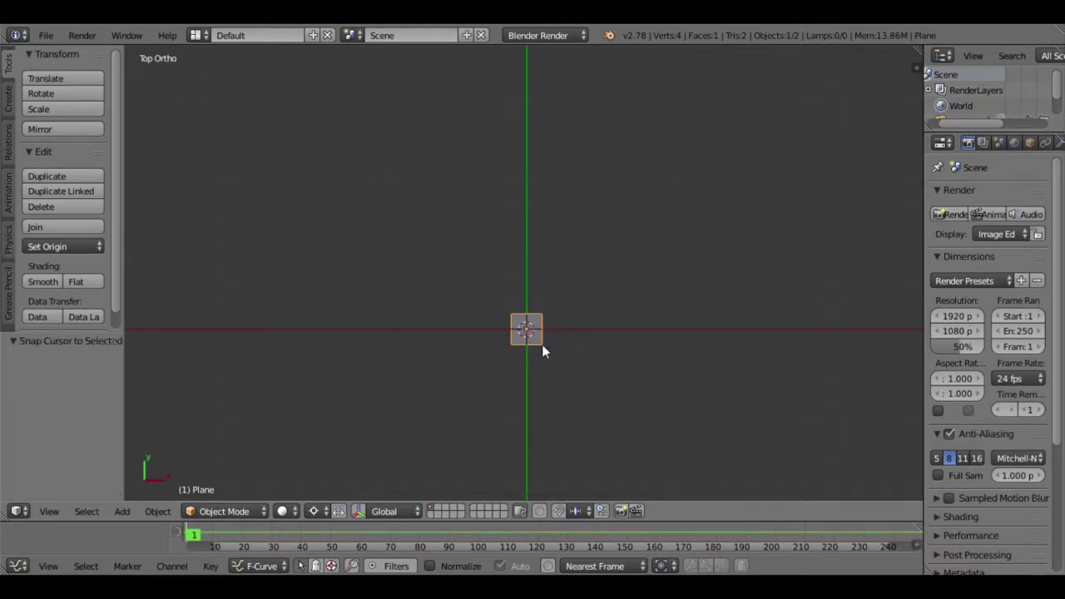
key(KP_Decimal)
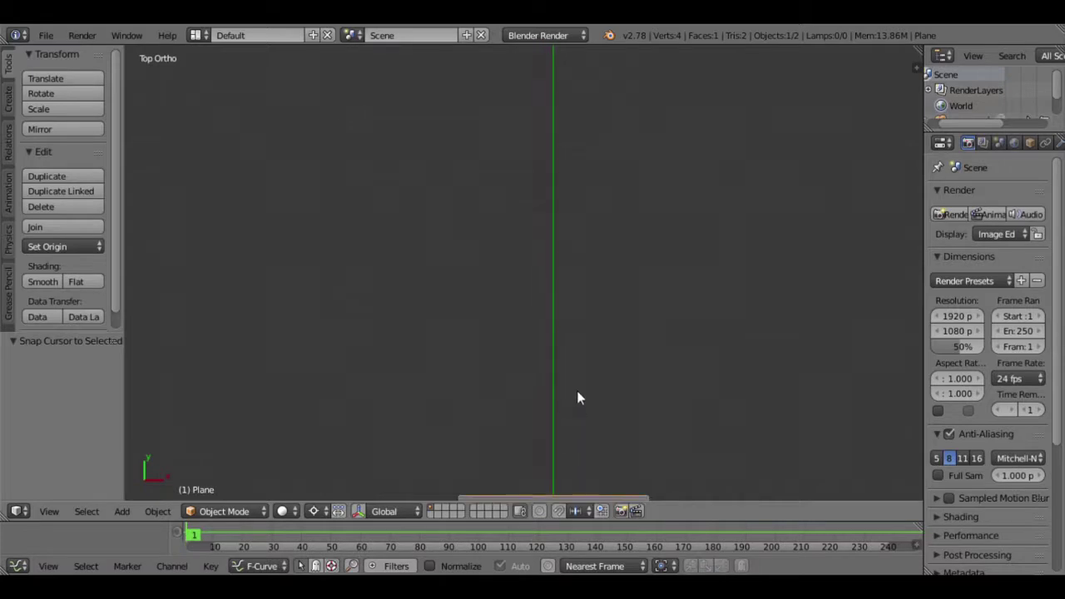
Centre and enlarge the plane in top view, then switch it to Edit Mode.
shift+middle_drag(576, 402, 564, 216)
mouse_move(521, 403)
shift+middle_down()
mouse_move(533, 302)
mouse_move(523, 280)
mouse_move(516, 311)
shift+middle_up()
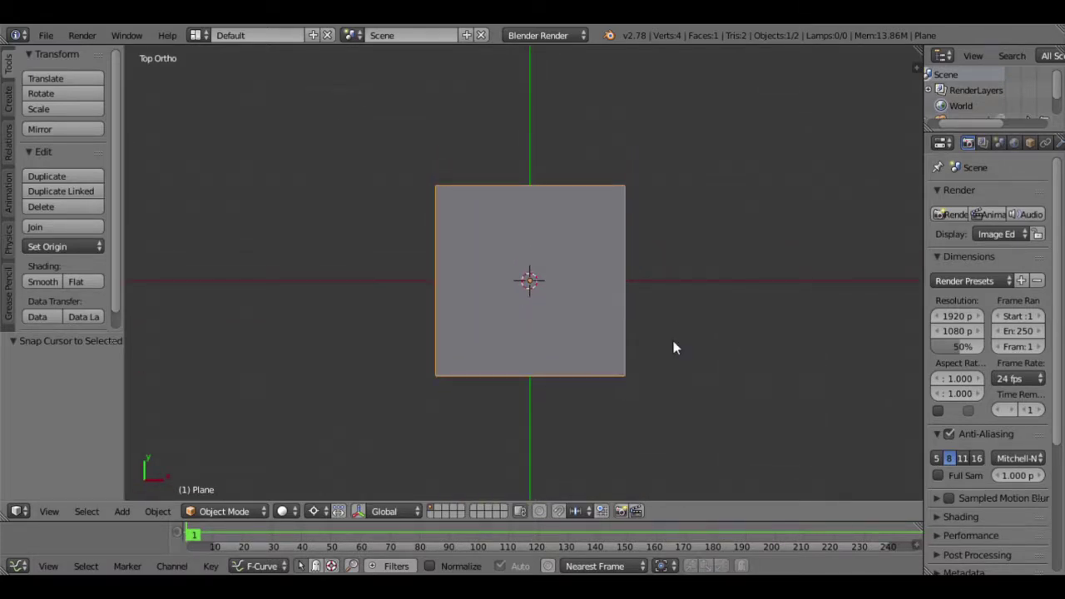
scroll(626, 318, up, 3)
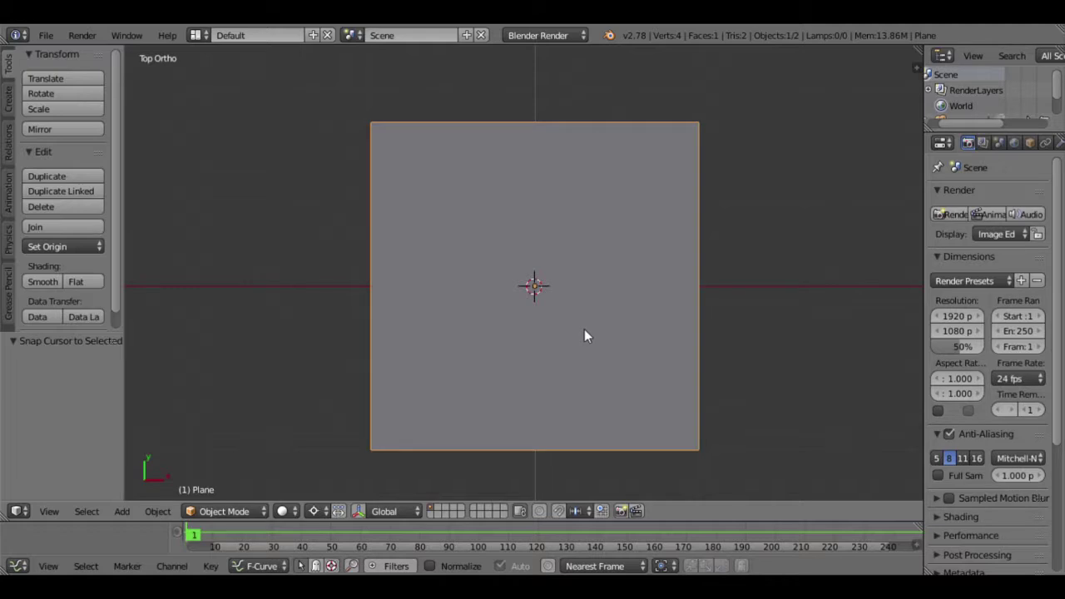
click(231, 514)
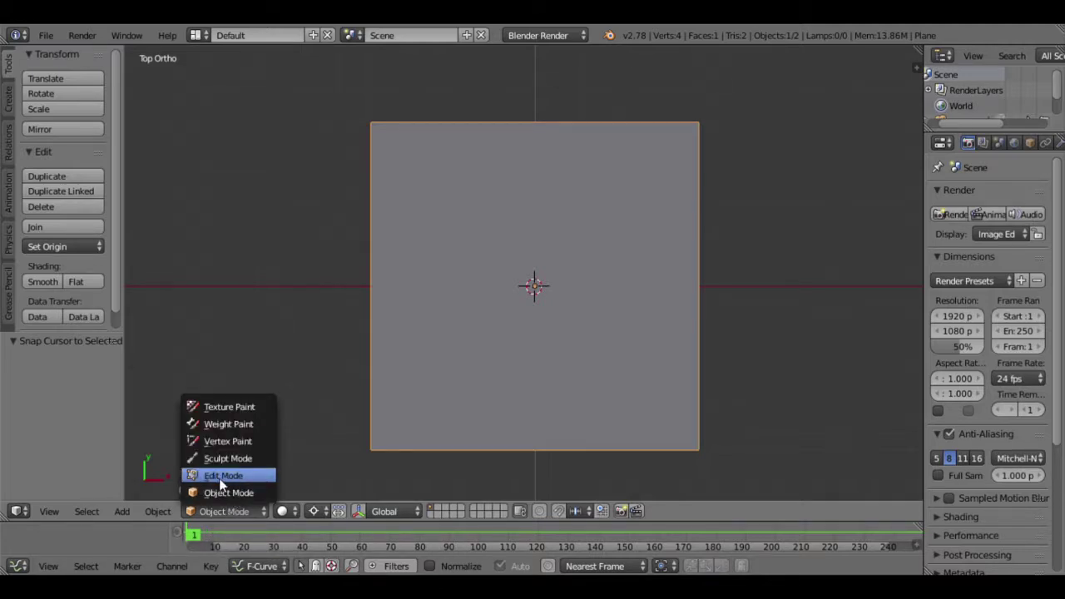
click(219, 478)
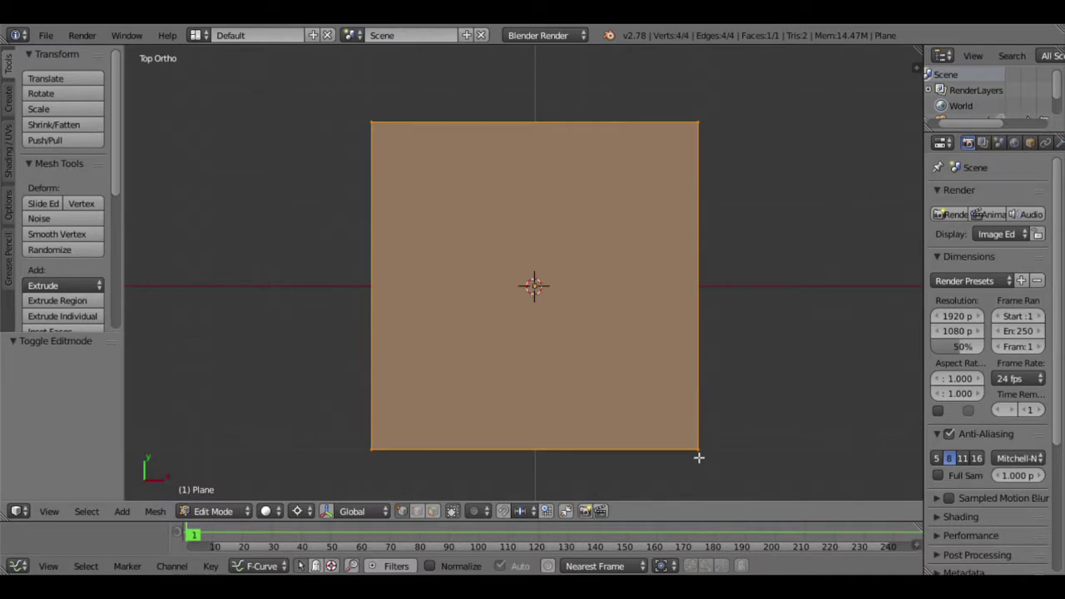
Select only the plane's bottom-left vertex and move it onto the origin.
key(a)
right_click(710, 123)
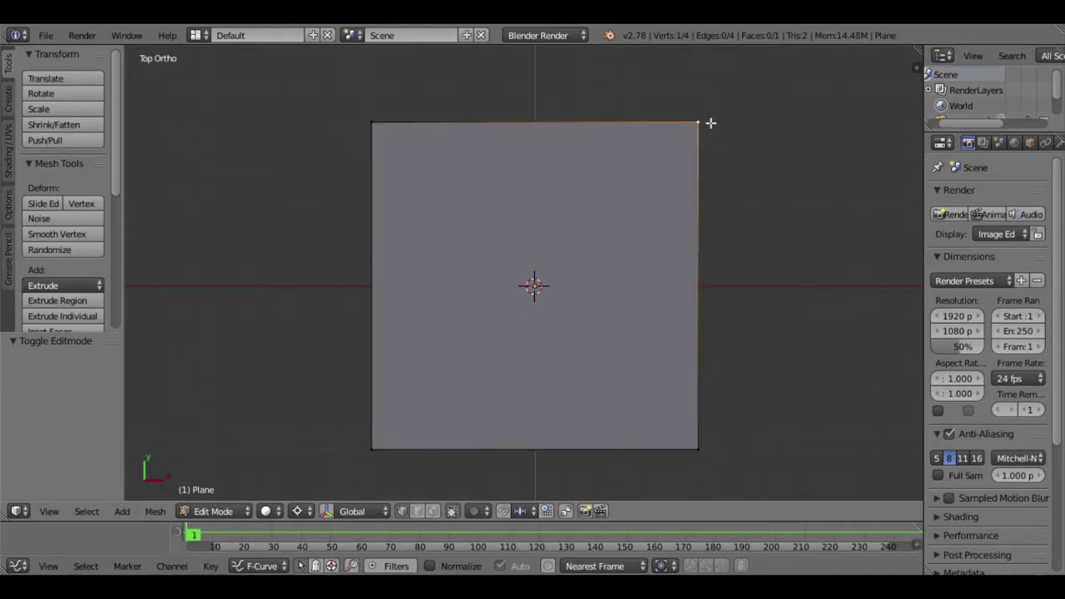
right_click(376, 129)
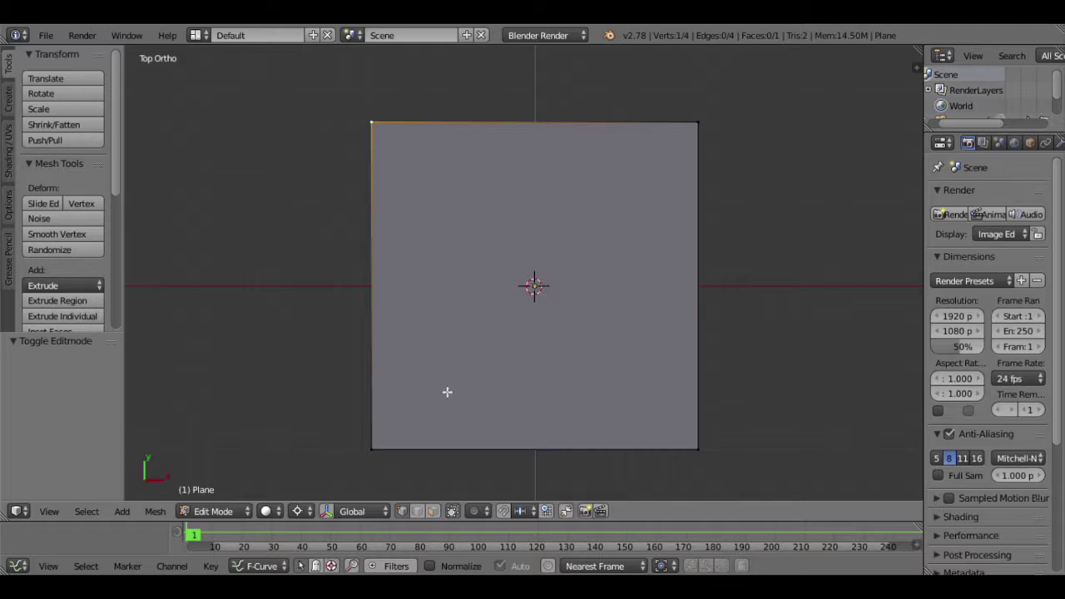
right_click(391, 453)
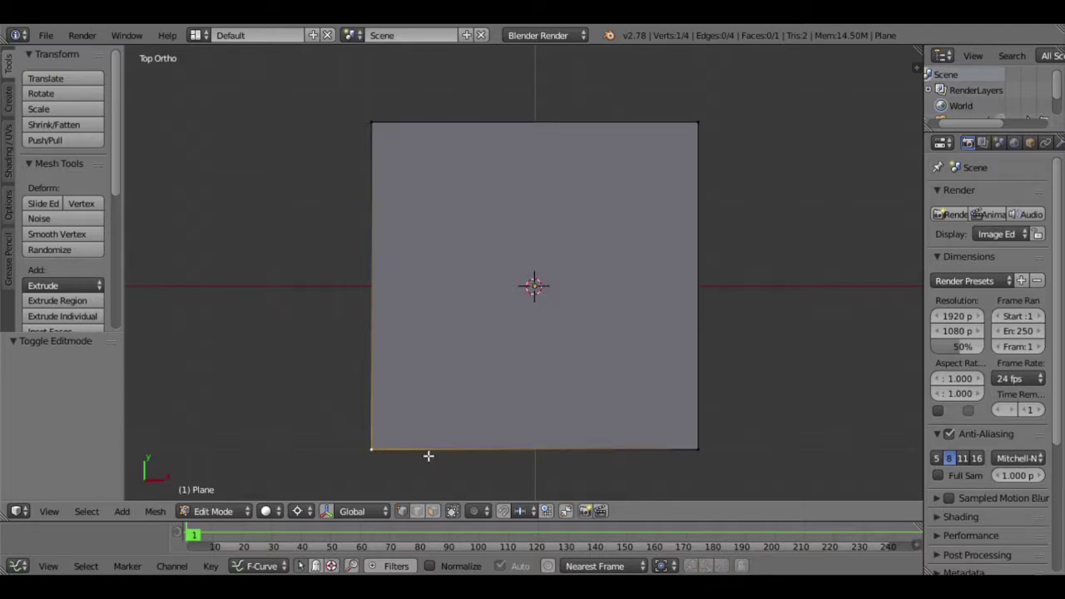
key(g)
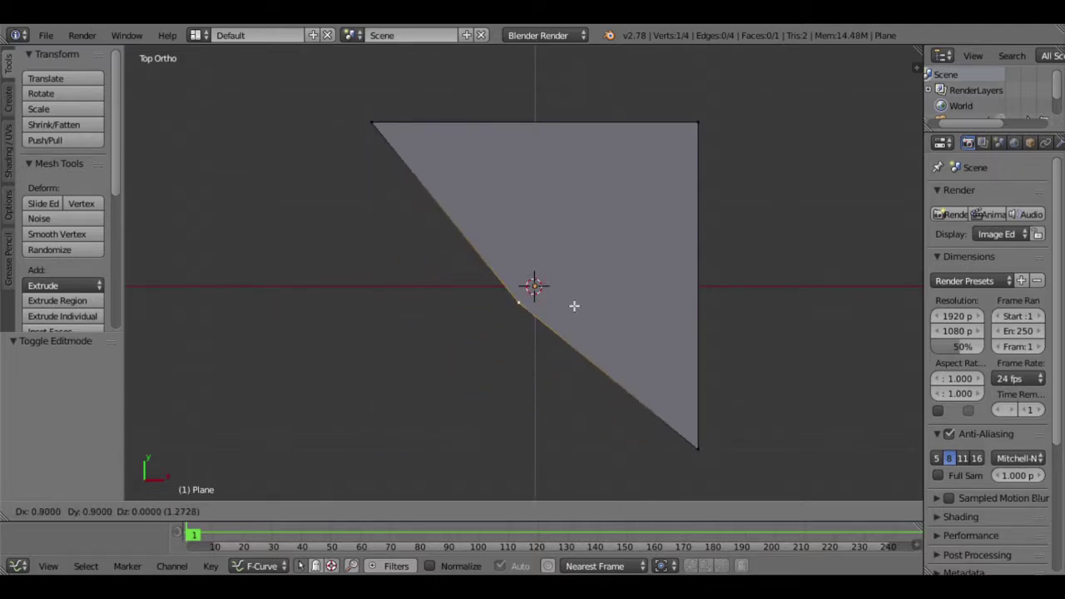
click(591, 292)
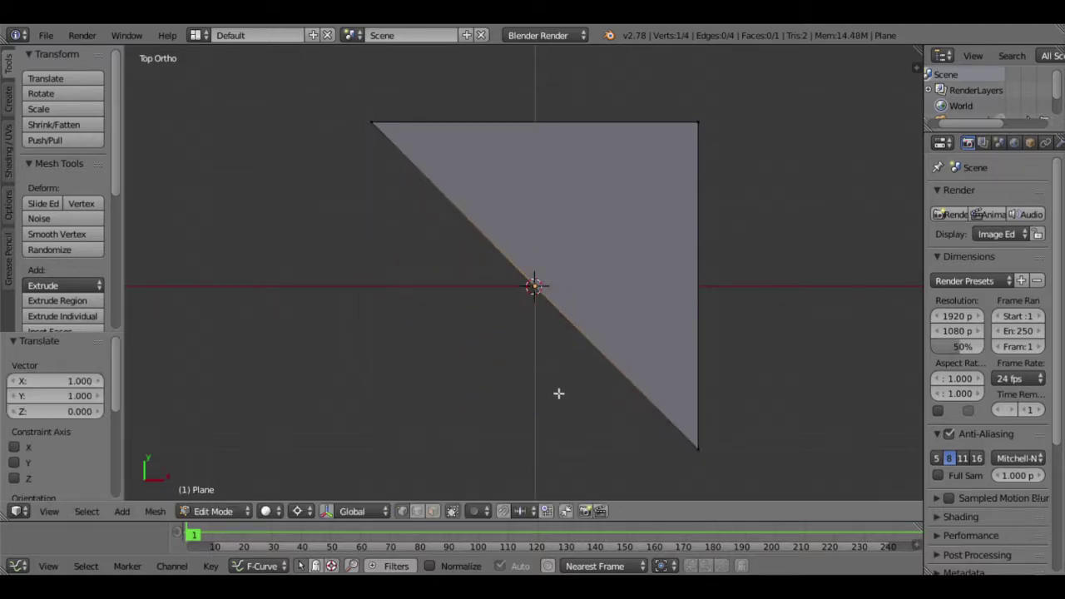
right_click(699, 451)
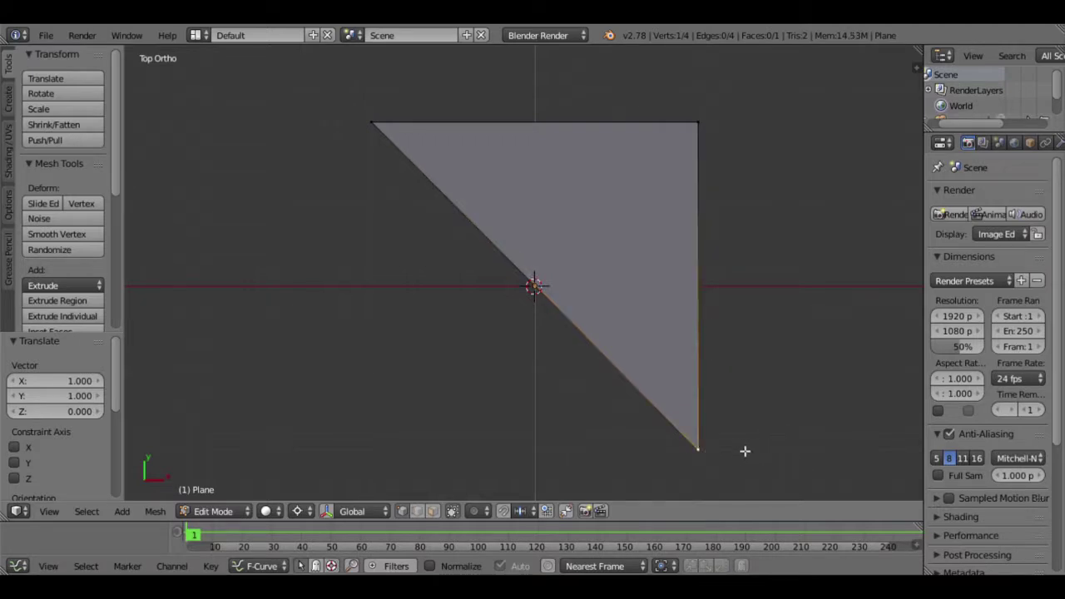
Scale the bottom-right vertex to 0 along Y, flattening it onto the X axis.
key(s)
key(y)
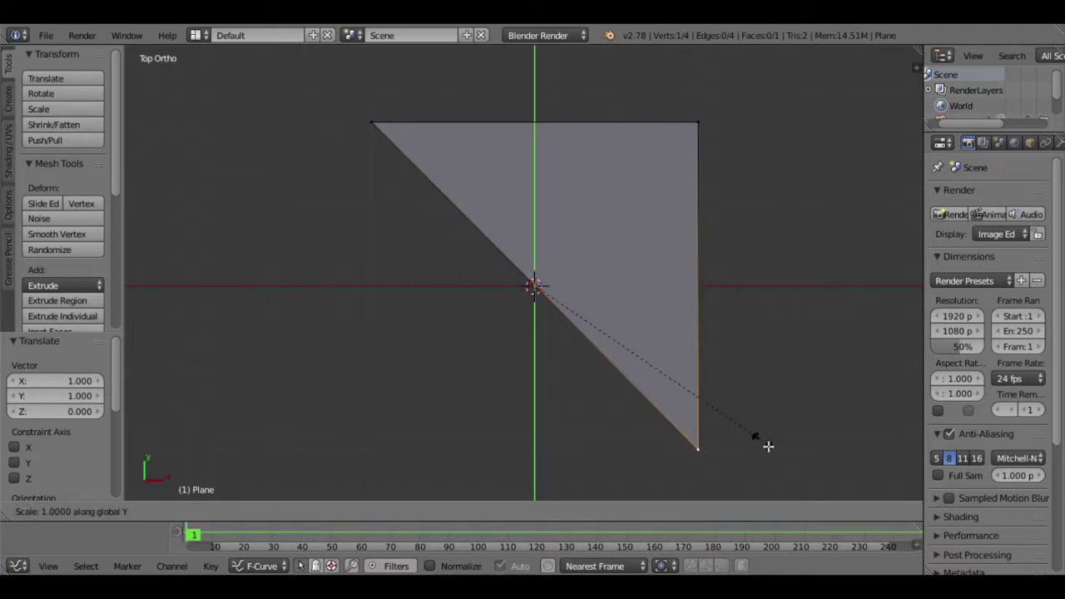
text(0)
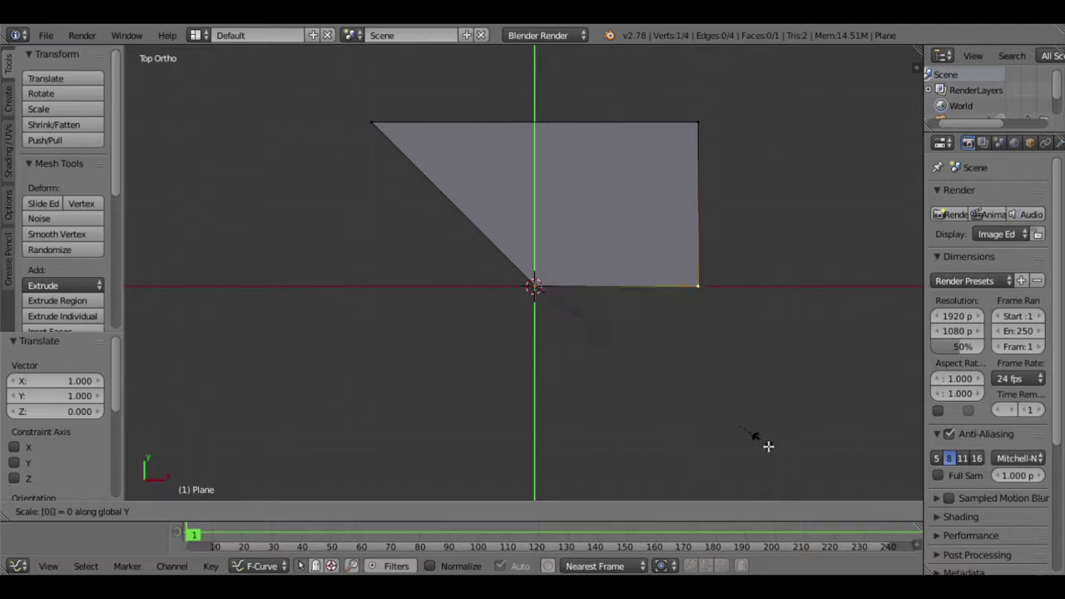
key(Return)
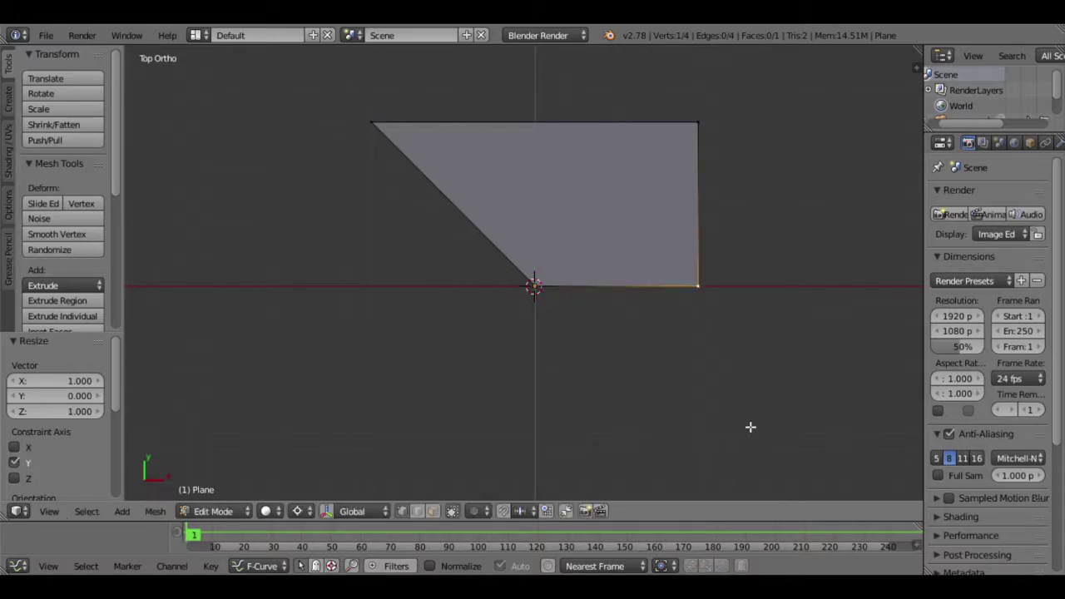
Box-select the two left vertices and scale them to 0 along X onto the Y axis.
key(a)
key(b)
drag(594, 352, 174, 48)
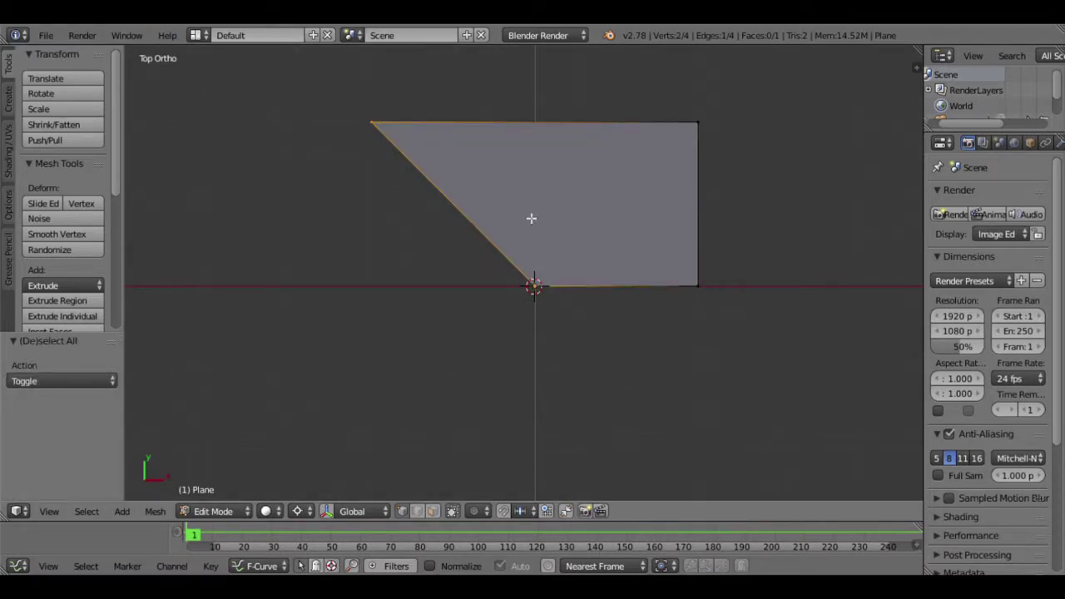
key(s)
key(x)
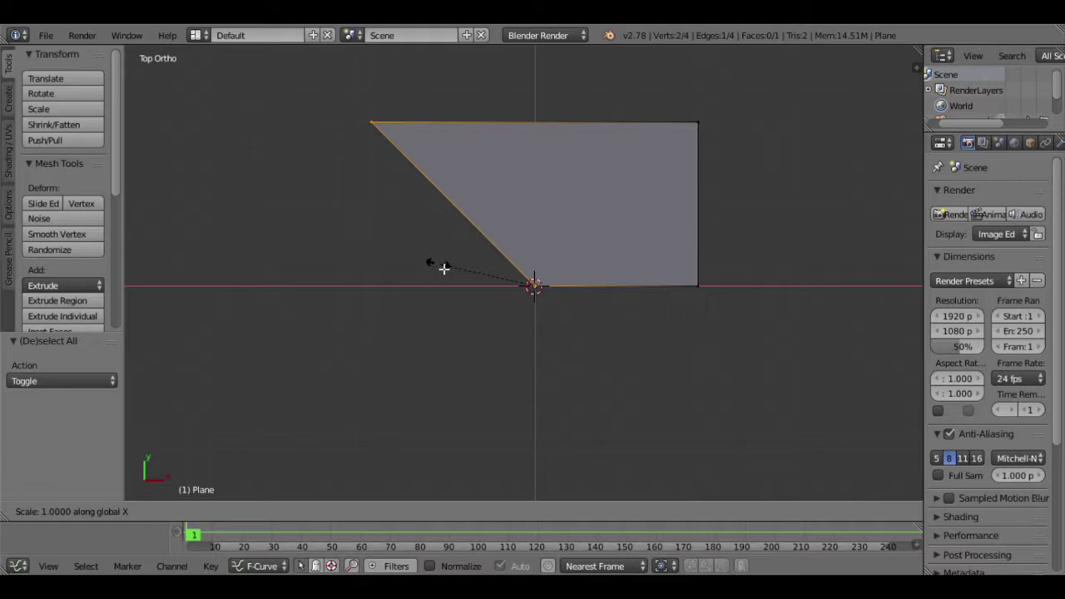
key(0)
key(Return)
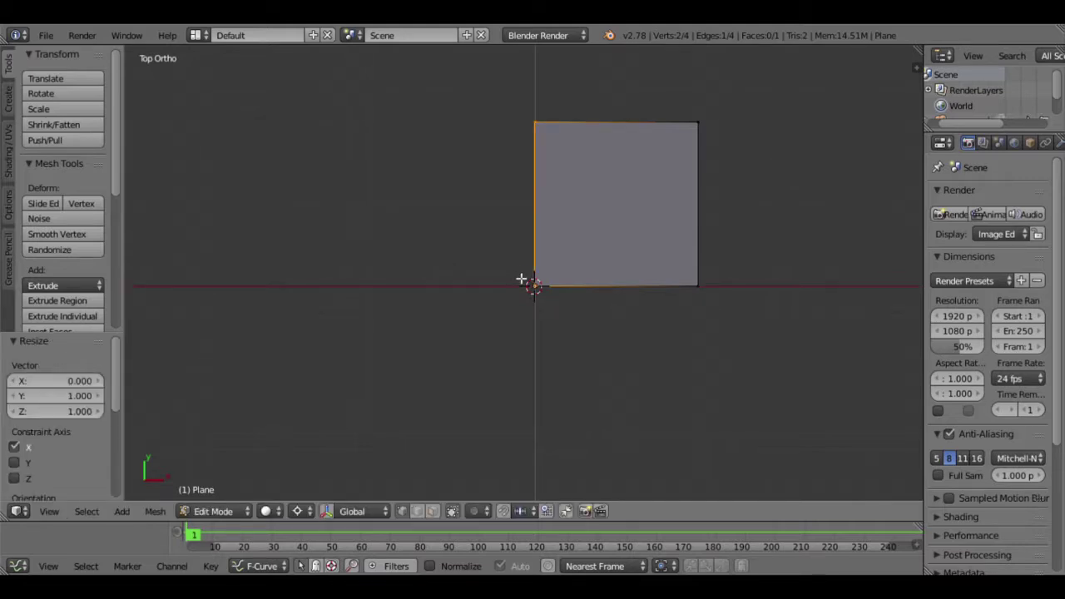
shift+middle_drag(616, 252, 565, 297)
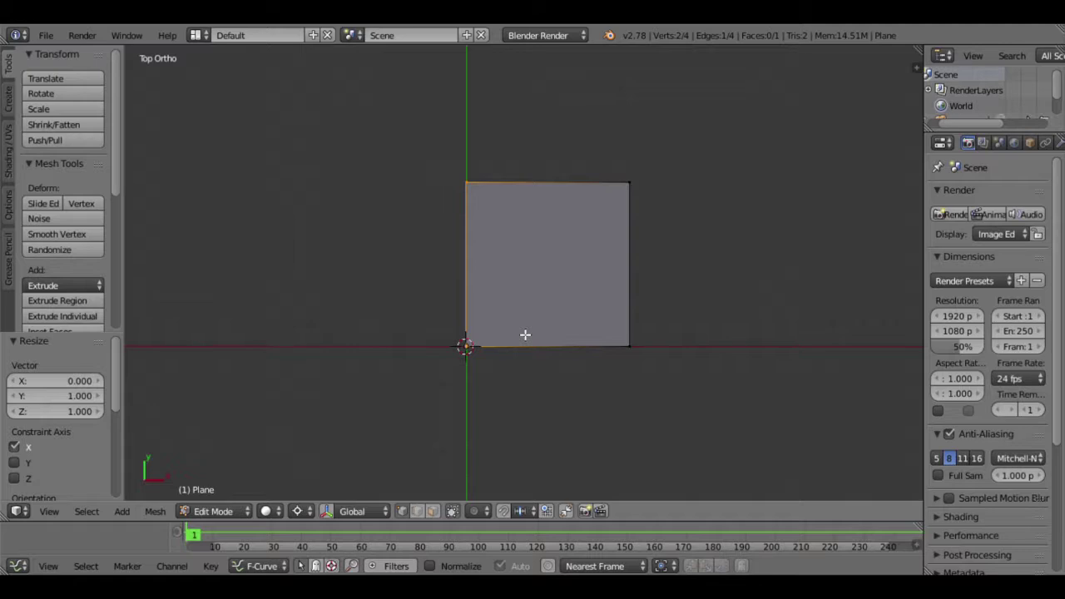
Delete three of the plane's corners and extrude the remaining vertex 1 unit down along Y.
right_click(635, 351)
shift+right_click(634, 190)
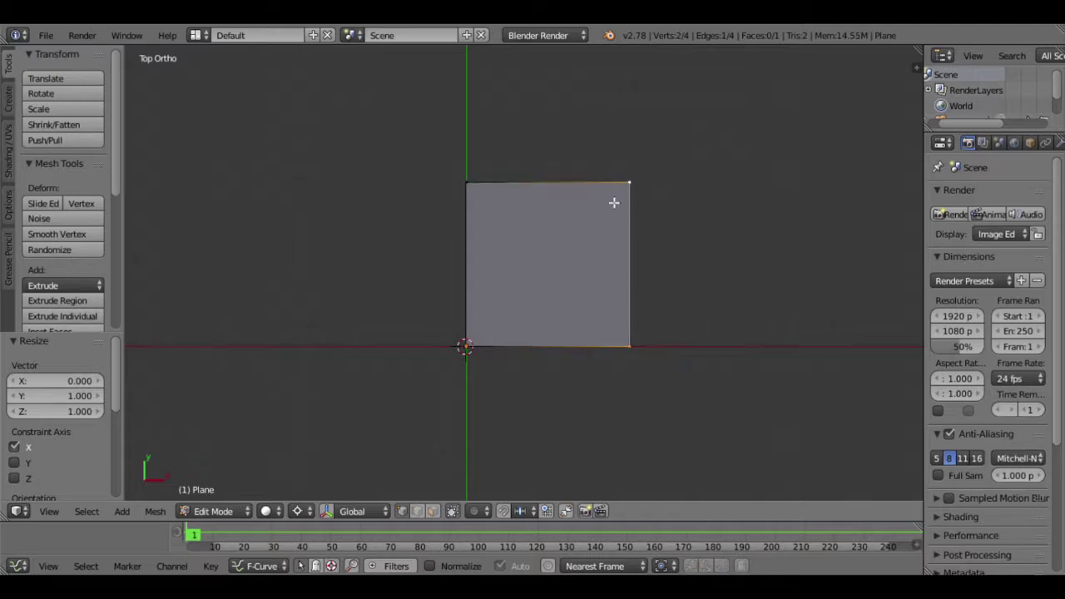
shift+right_click(477, 338)
key(x)
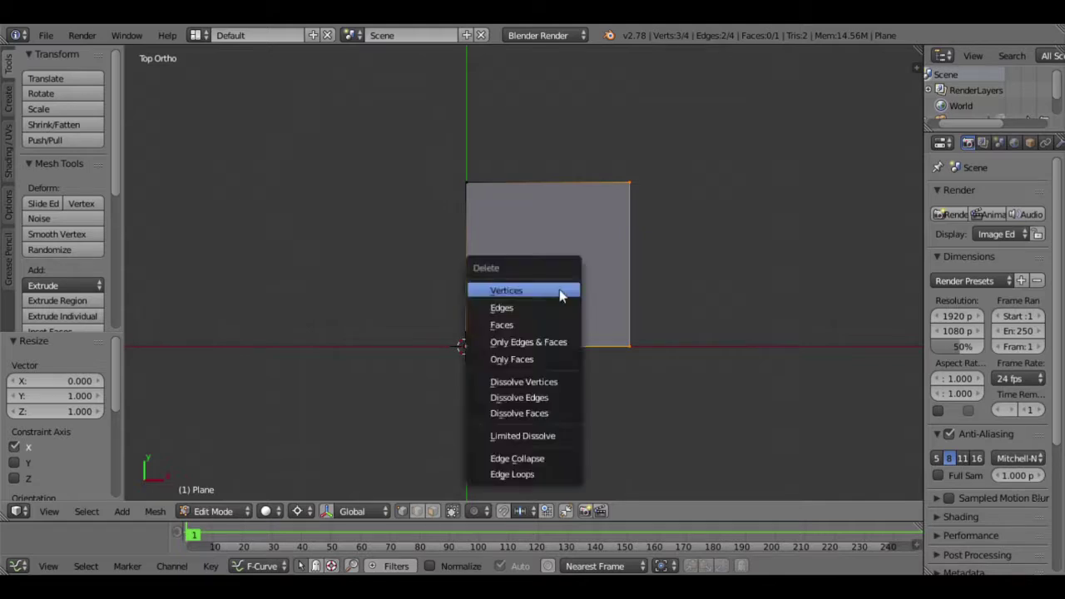
click(561, 293)
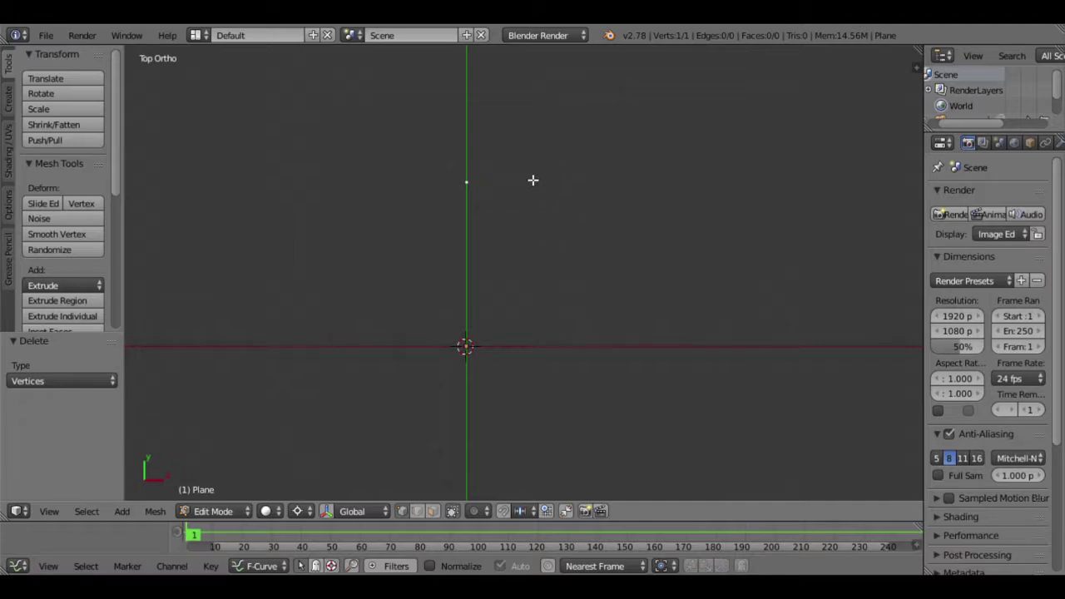
key(e)
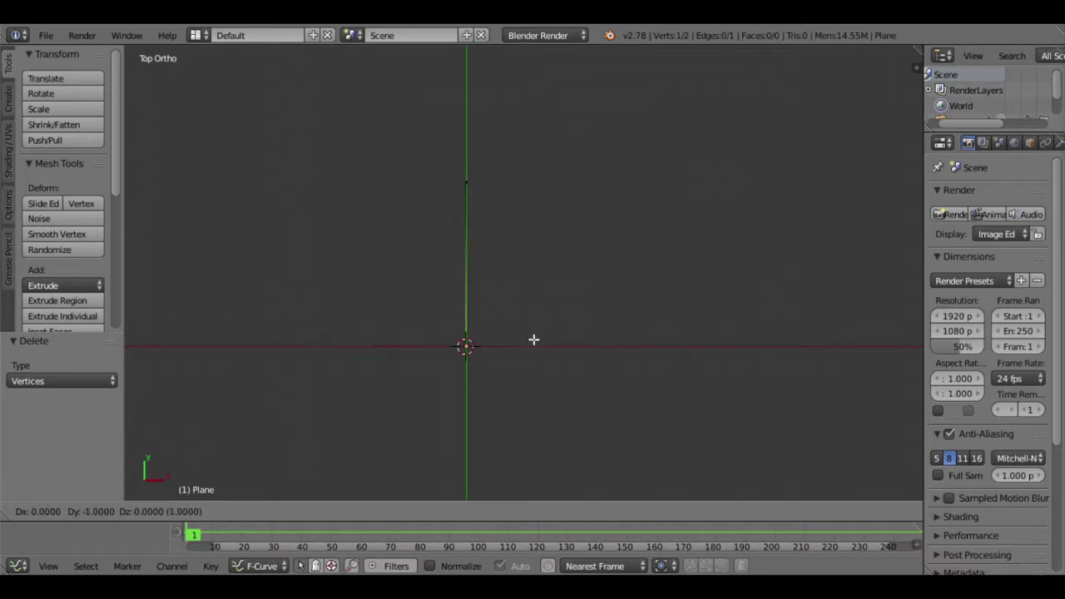
key(Return)
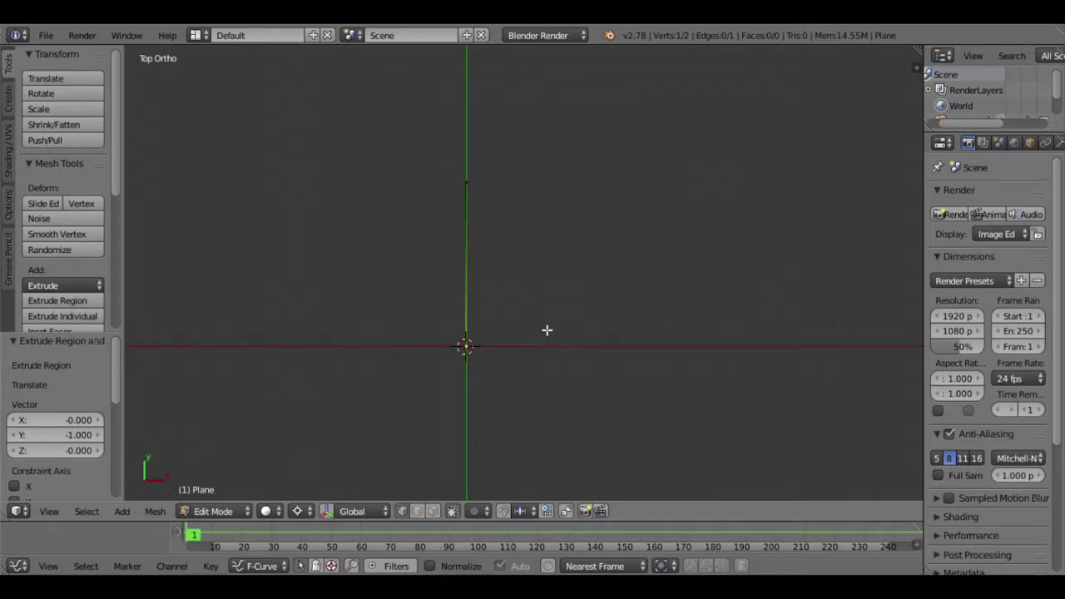
Extrude the new edge 1 unit along X into a square face, select it all, and view it from the right.
shift+right_click(473, 181)
right_click(480, 191)
scroll(486, 218, up, 3)
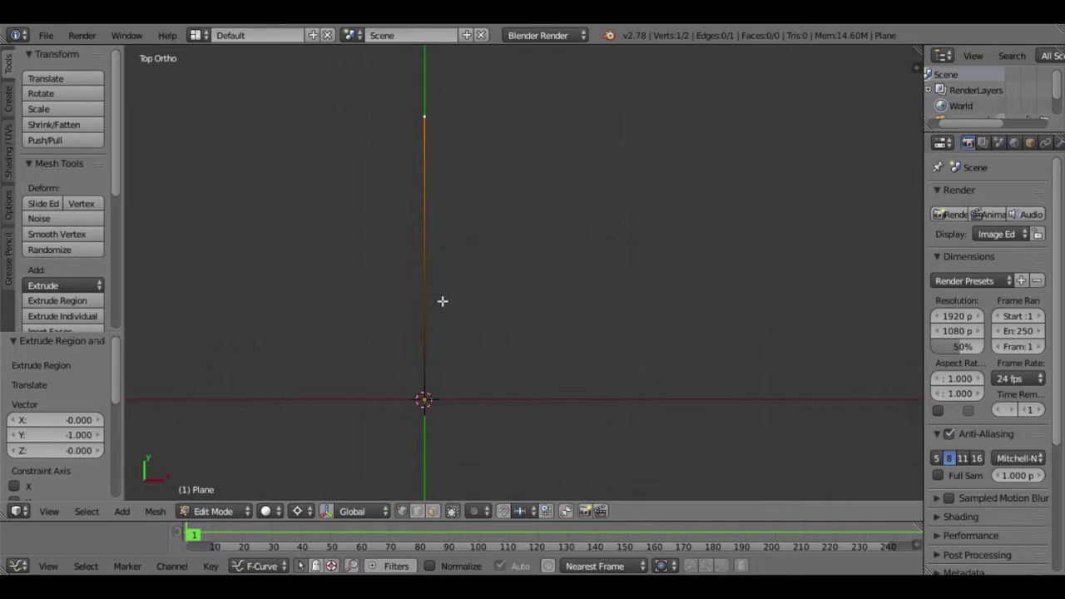
shift+right_click(438, 405)
scroll(520, 363, down, 3)
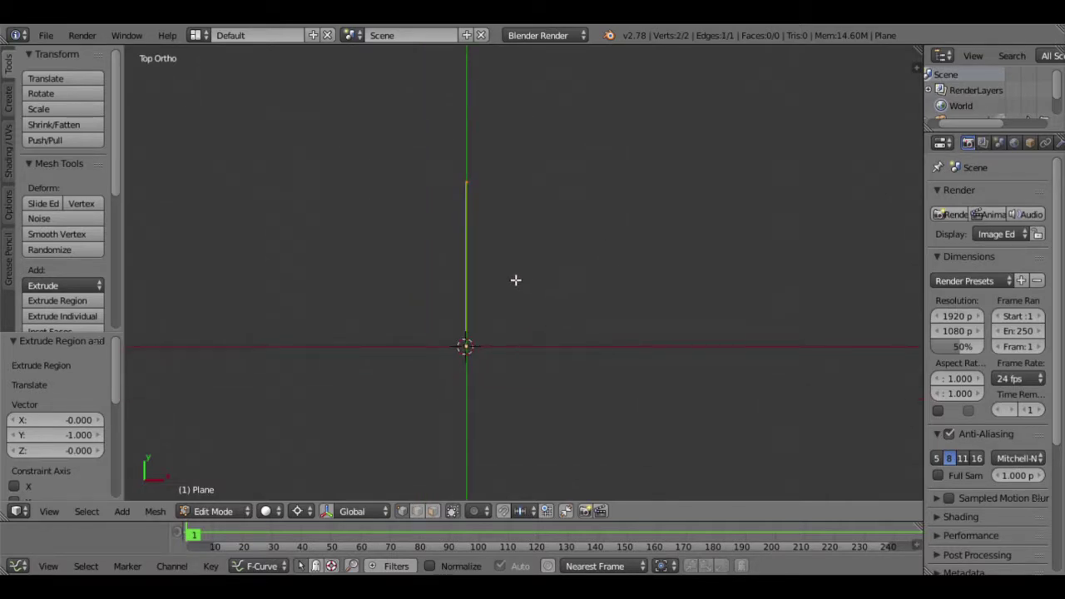
key(e)
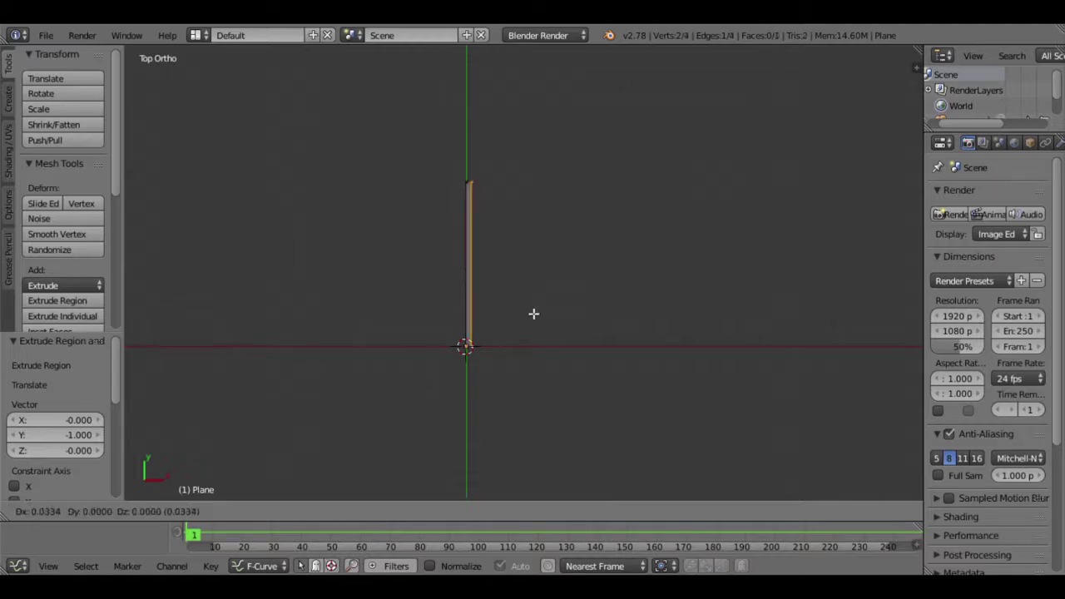
click(676, 313)
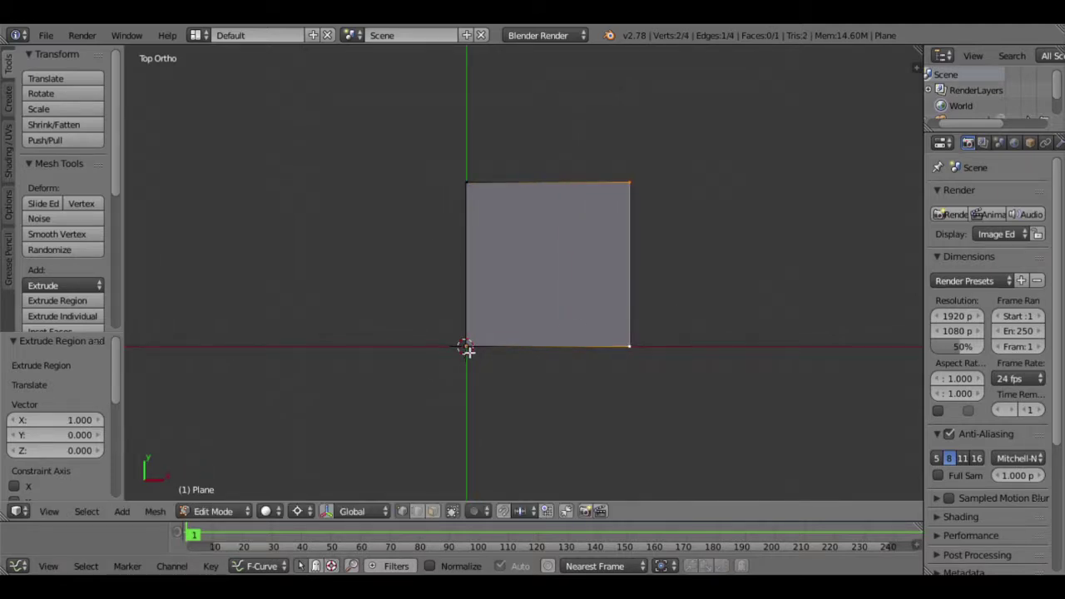
key(a)
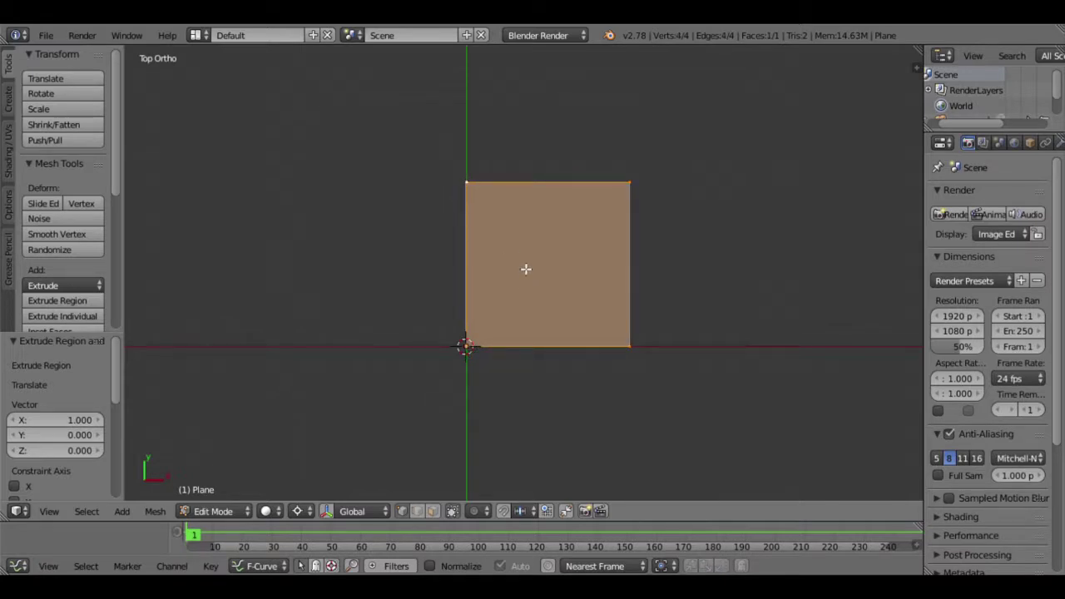
key(KP_3)
shift+middle_drag(515, 319, 478, 359)
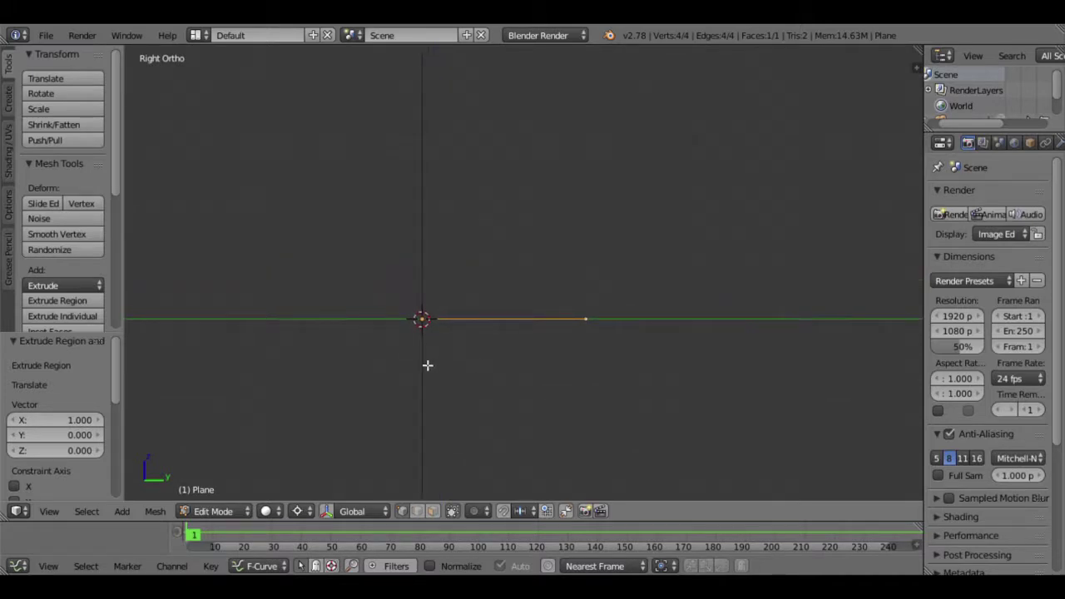
Extrude the square face 1 unit upward into a cube.
mouse_move(357, 321)
middle_down()
mouse_move(378, 341)
mouse_move(424, 331)
mouse_move(352, 333)
mouse_move(507, 361)
mouse_move(620, 366)
middle_up()
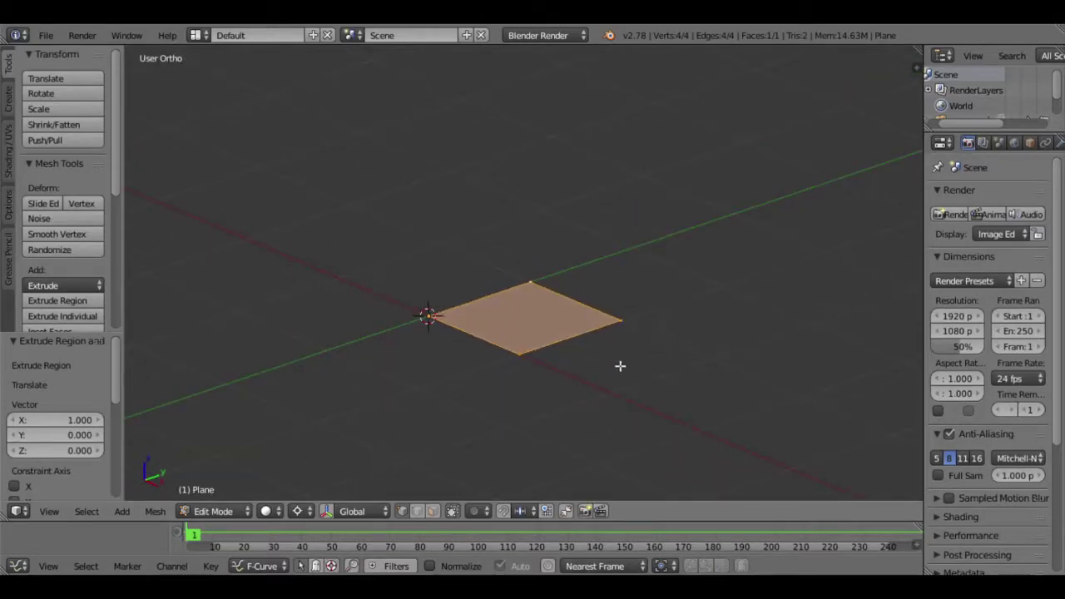
key(e)
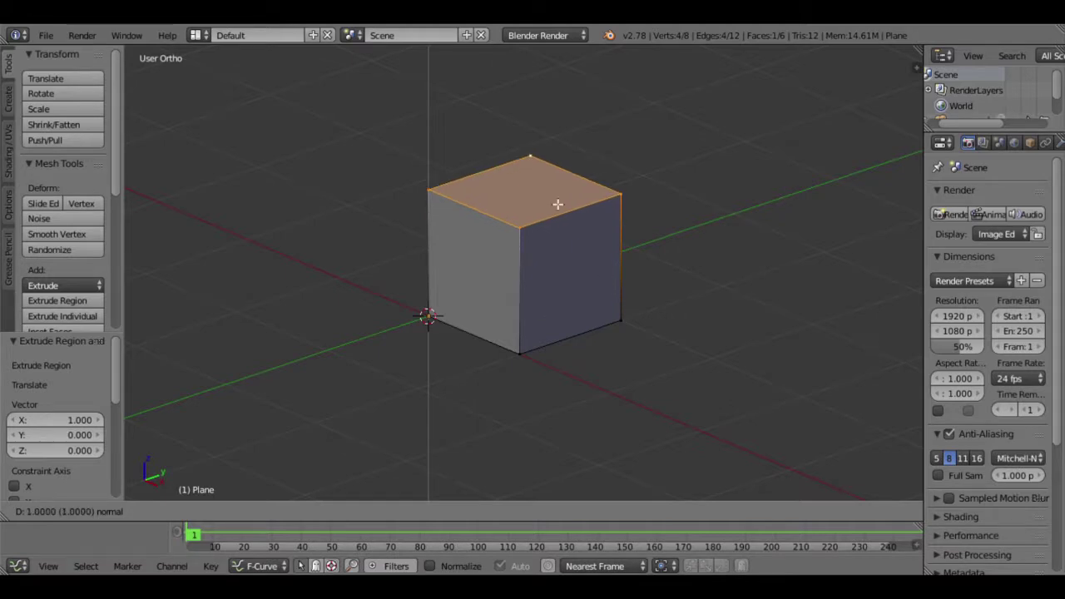
key(Return)
Select the cube's top and side faces and delete their vertices.
mouse_move(511, 321)
middle_down()
mouse_move(599, 340)
mouse_move(519, 282)
middle_up()
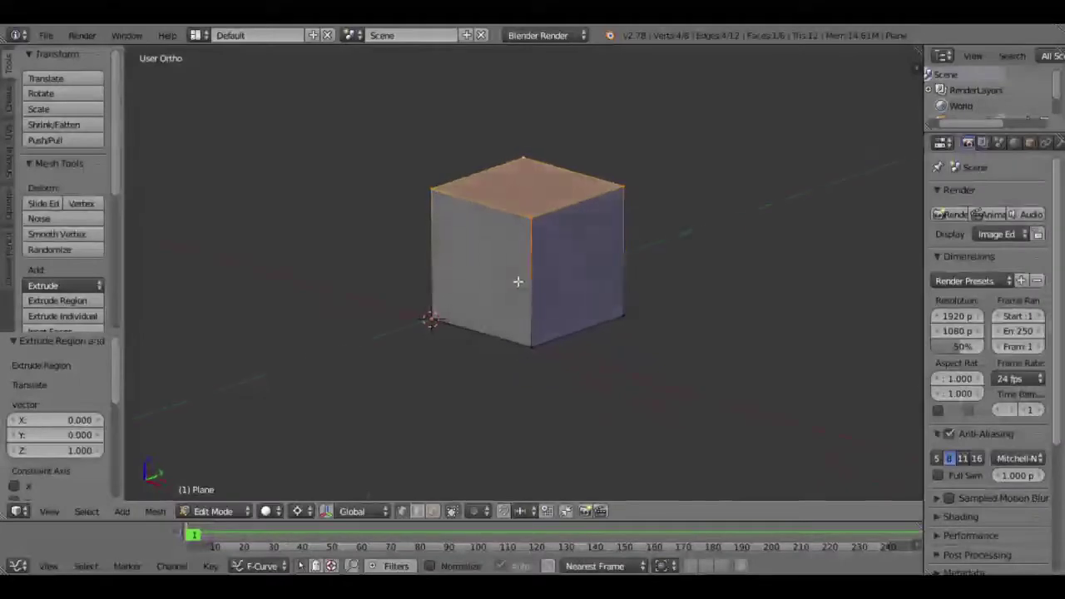
scroll(507, 300, up, 3)
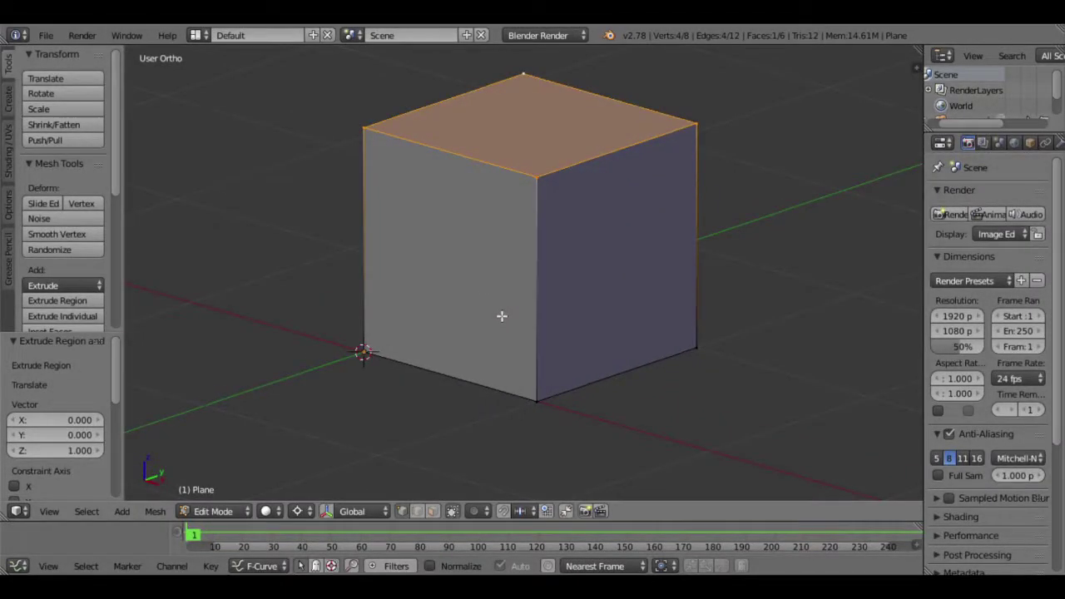
shift+right_click(695, 347)
middle_drag(418, 361, 576, 417)
shift+right_click(416, 310)
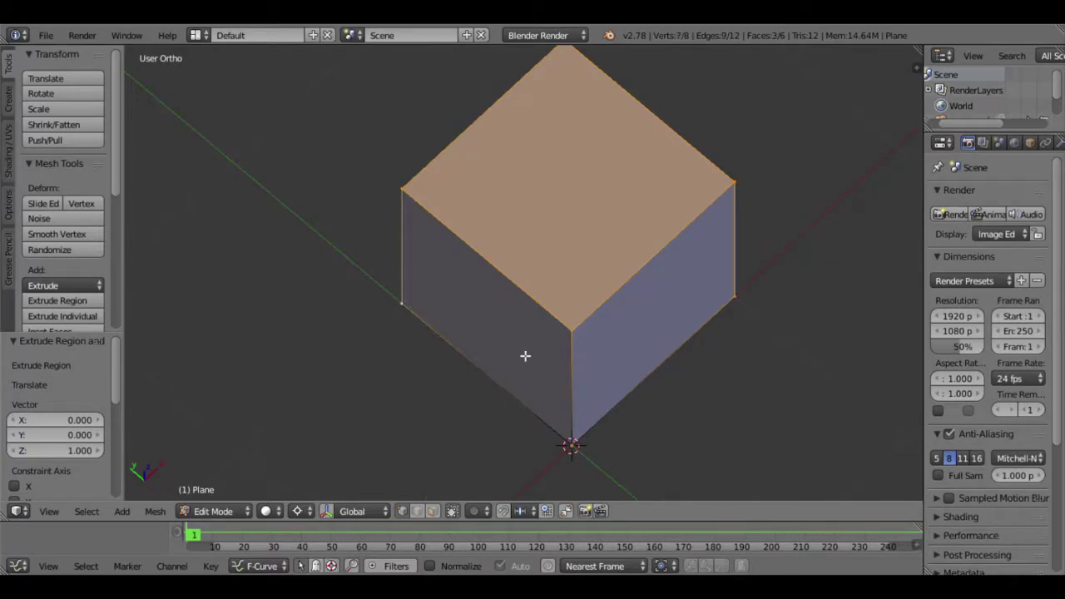
key(x)
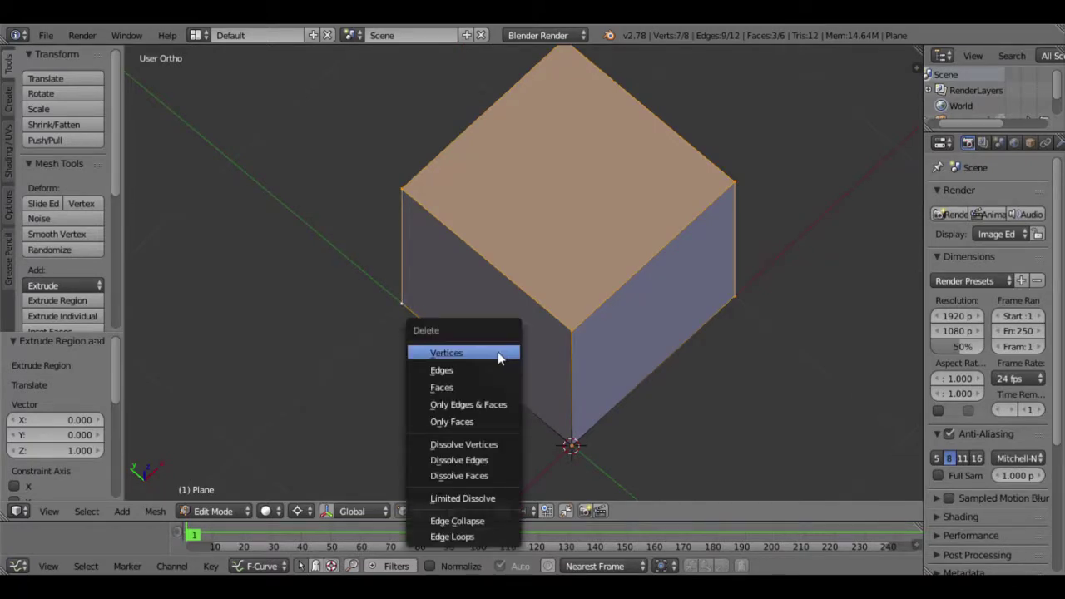
click(499, 357)
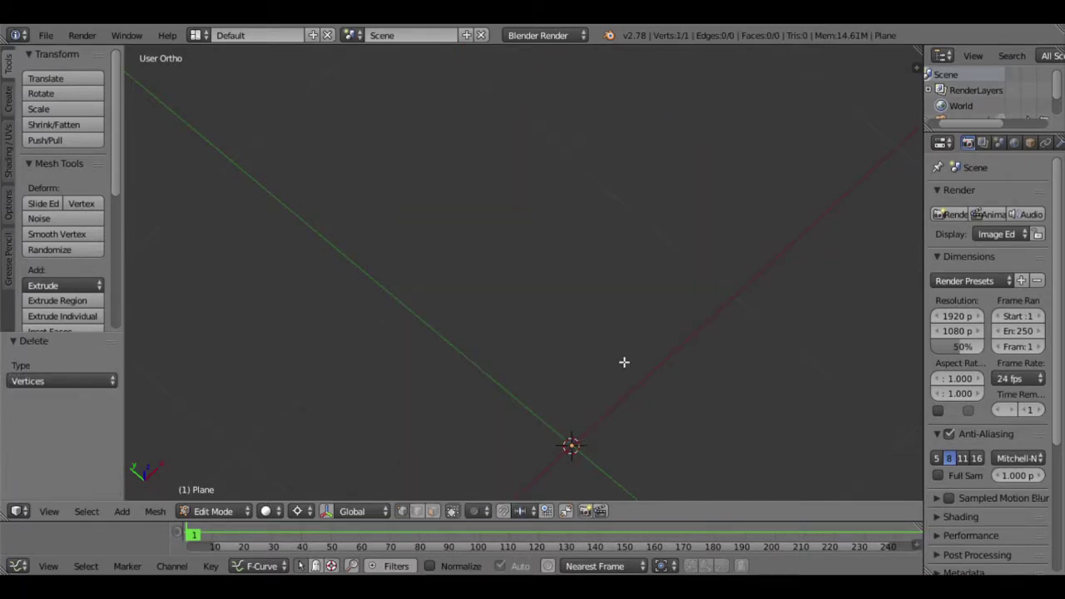
In top view, extrude four new corners from the origin vertex to outline a pentagon.
key(KP_7)
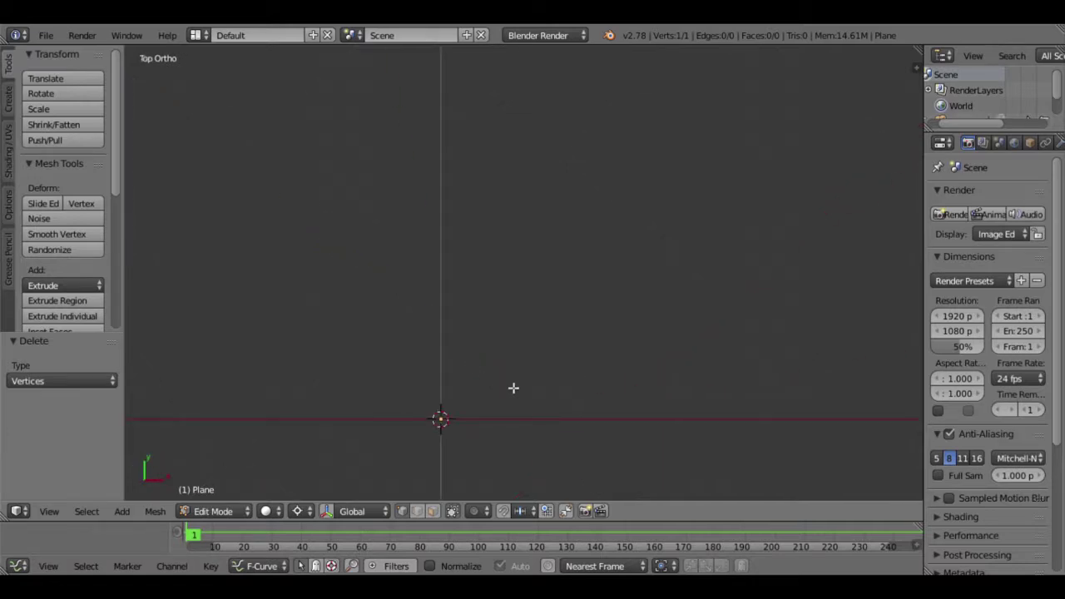
key(e)
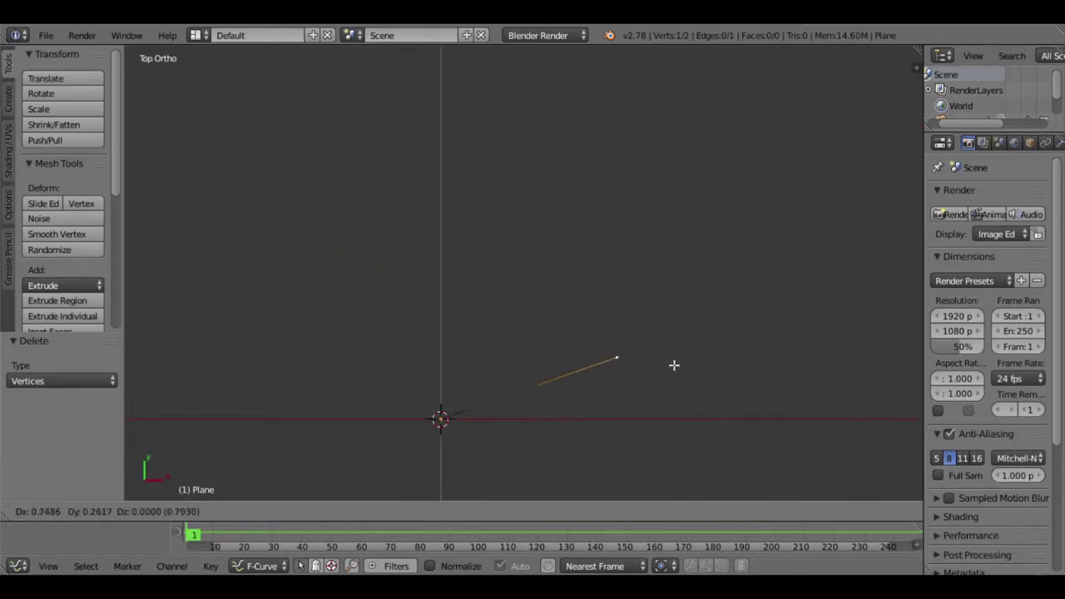
click(691, 366)
key(e)
click(630, 180)
key(e)
click(381, 297)
key(e)
click(366, 491)
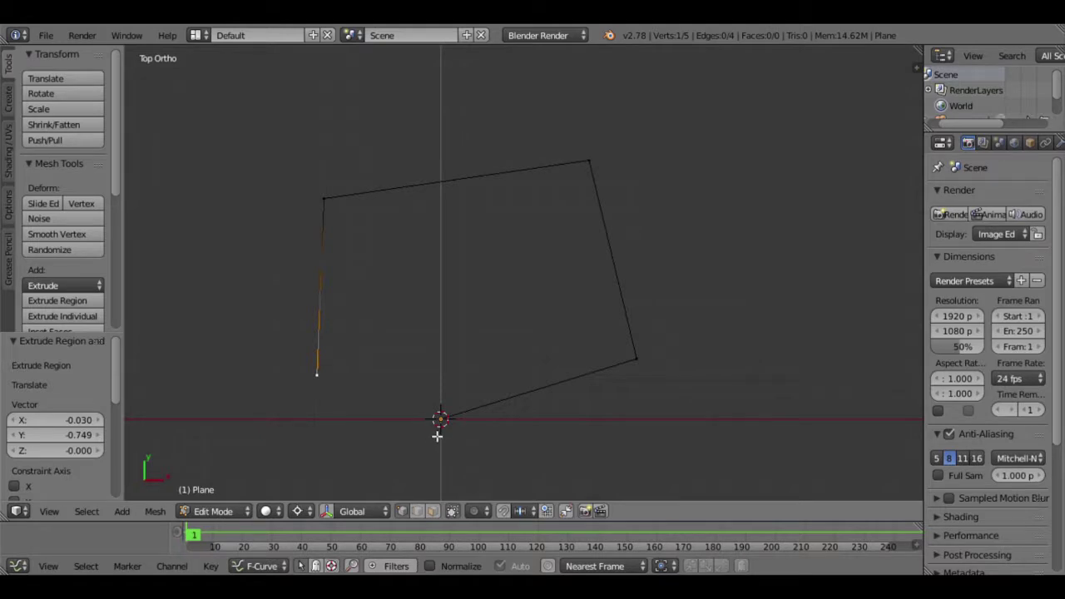
Join the last corner back to the origin vertex and select the whole outline.
shift+right_click(443, 430)
key(f)
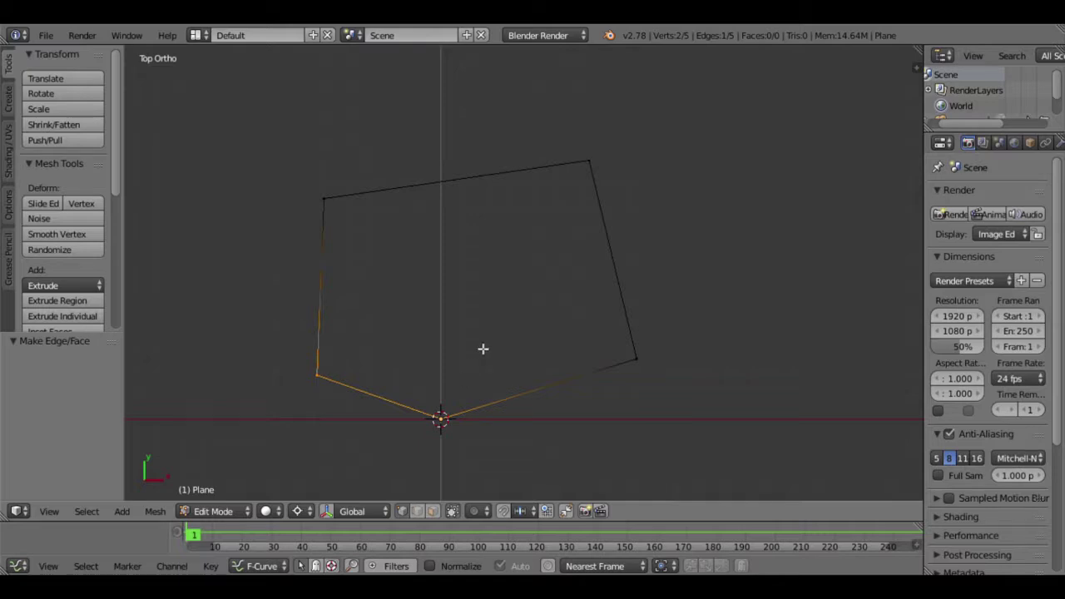
key(a)
key(a)
mouse_move(485, 437)
middle_down()
mouse_move(454, 288)
mouse_move(374, 335)
mouse_move(375, 351)
middle_up()
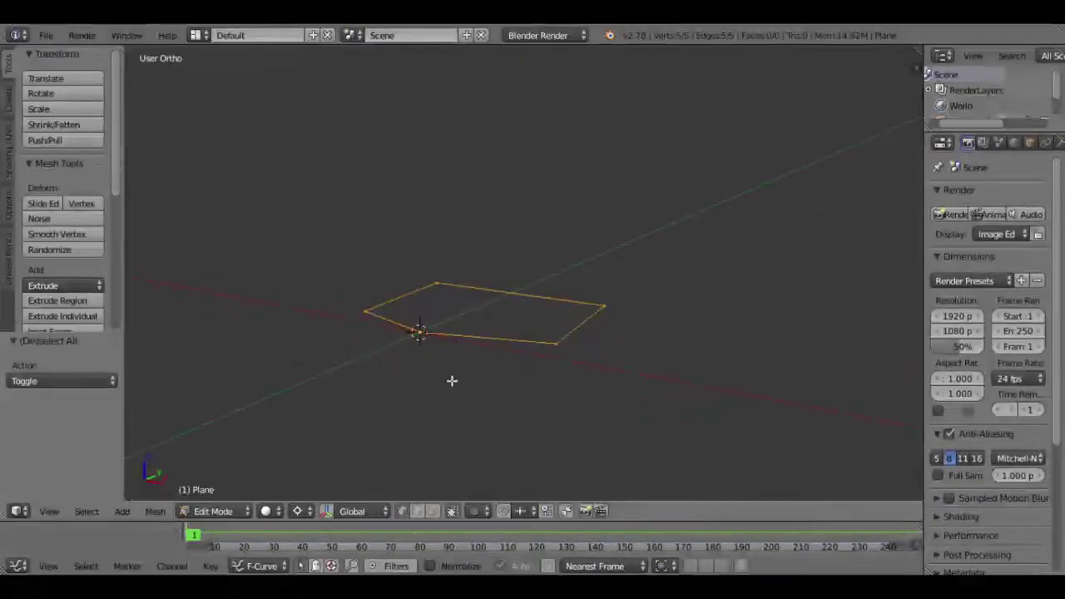
Extrude the outline straight up about 1.1 units into walls and cap the top with a face.
key(e)
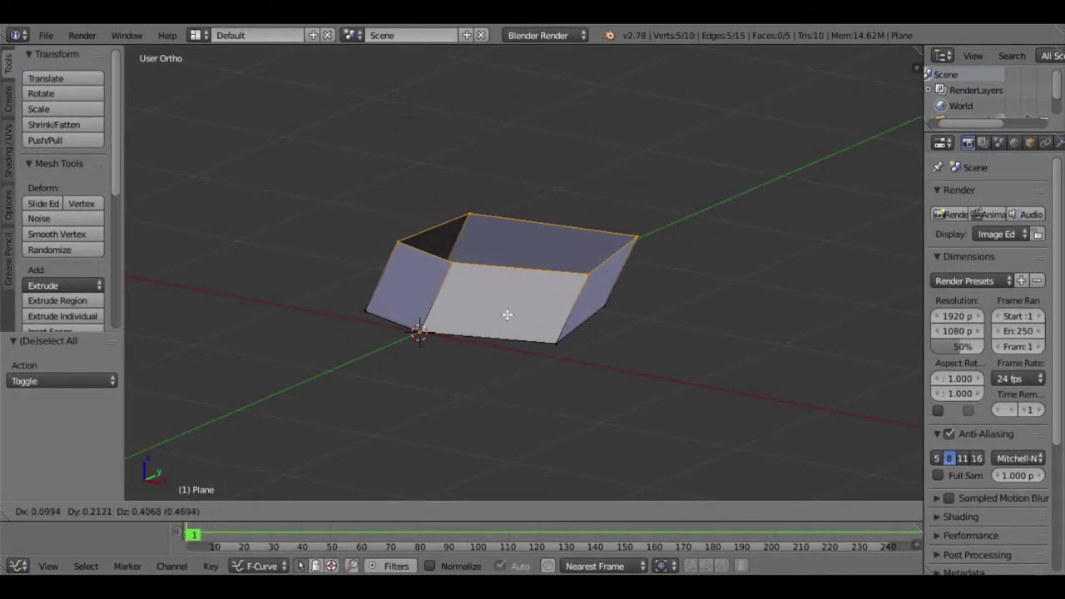
key(z)
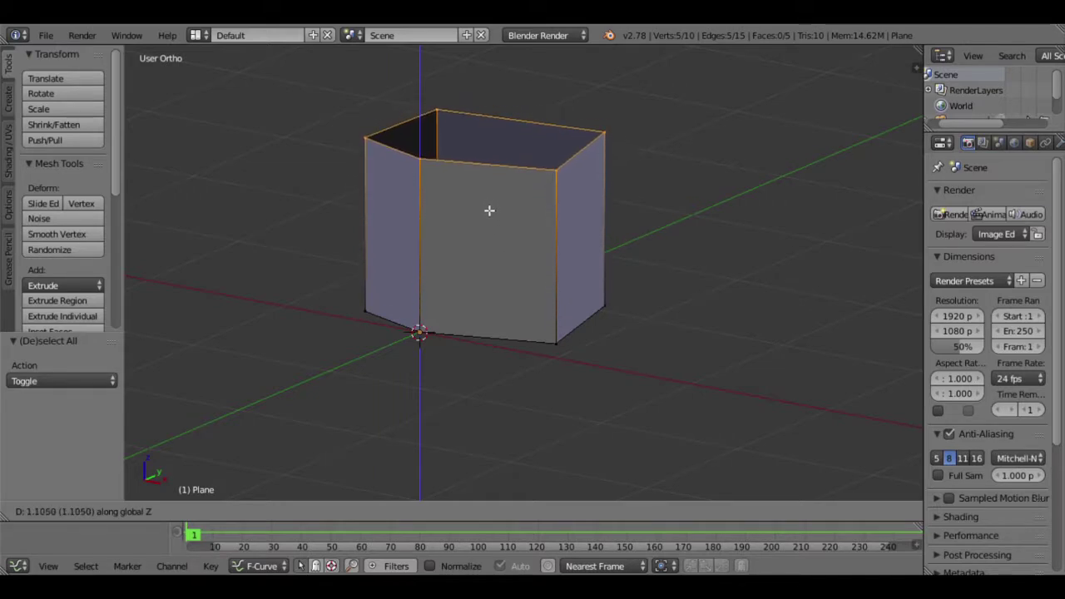
click(489, 210)
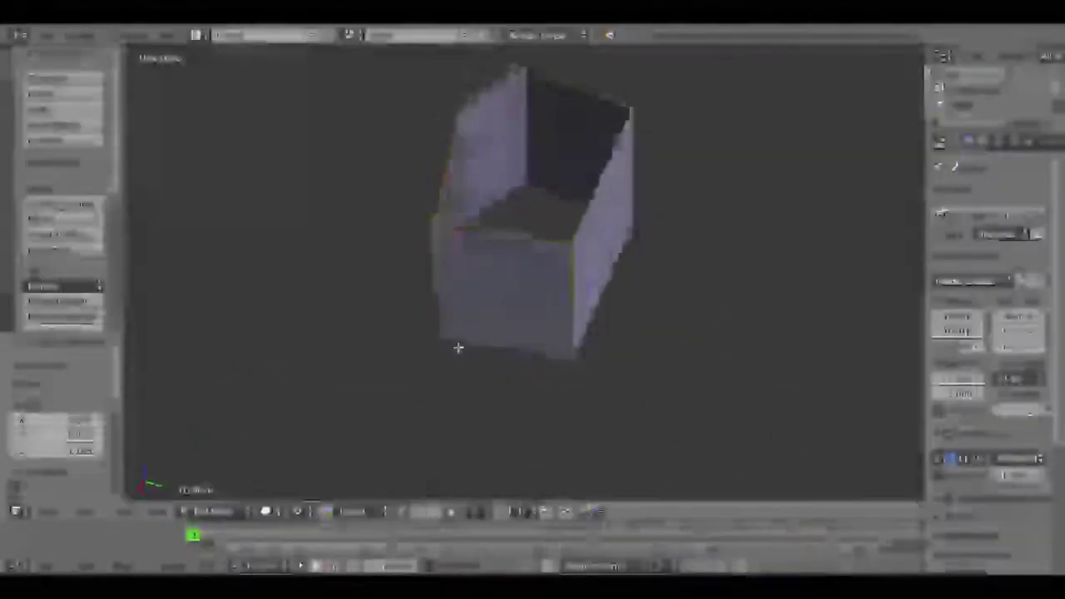
mouse_move(376, 278)
middle_down()
mouse_move(457, 344)
mouse_move(544, 314)
mouse_move(542, 335)
mouse_move(536, 296)
middle_up()
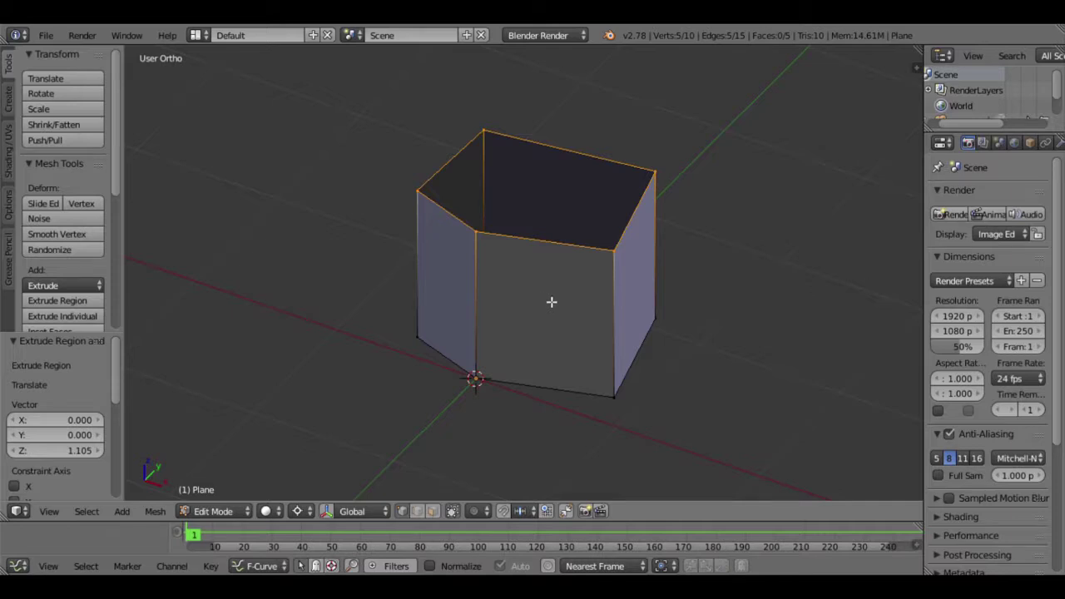
key(f)
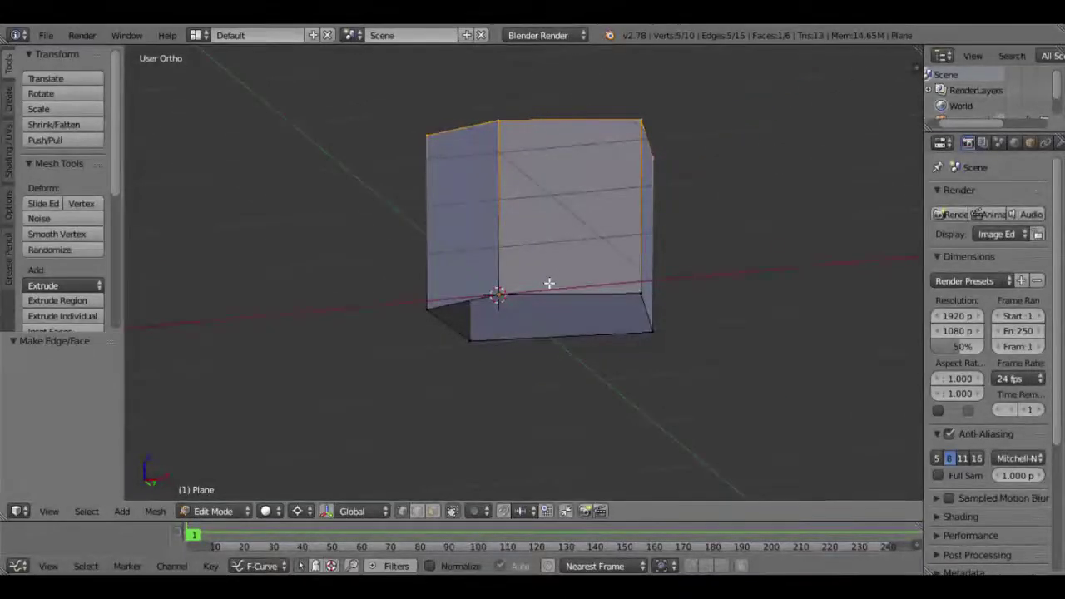
Fill the bottom ring of vertices with a face and return to Object Mode.
key(a)
key(b)
drag(382, 267, 720, 388)
key(f)
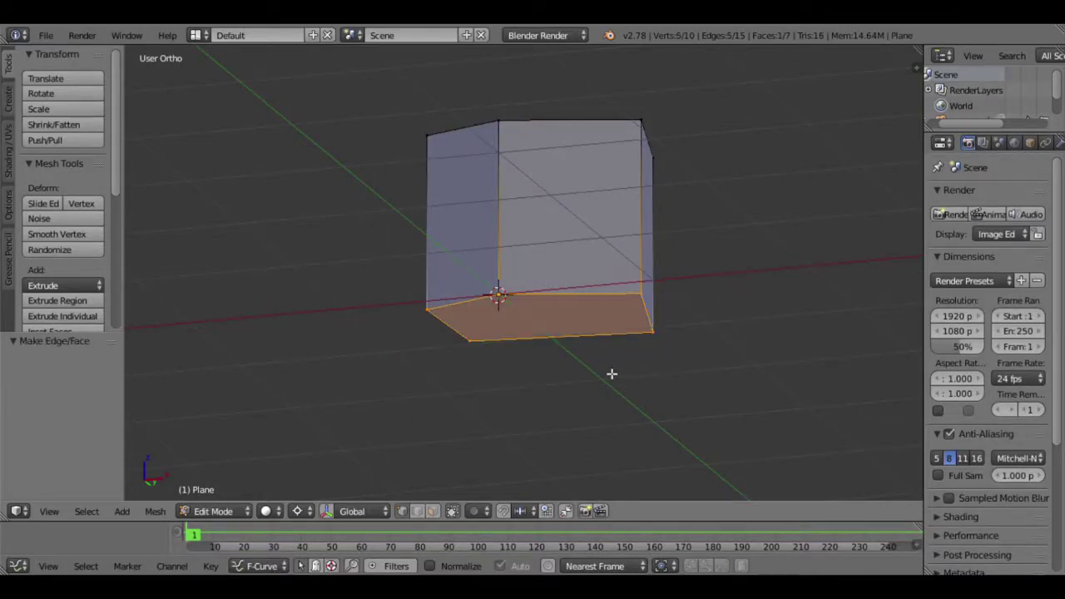
mouse_move(541, 230)
middle_down()
mouse_move(535, 323)
mouse_move(581, 346)
middle_up()
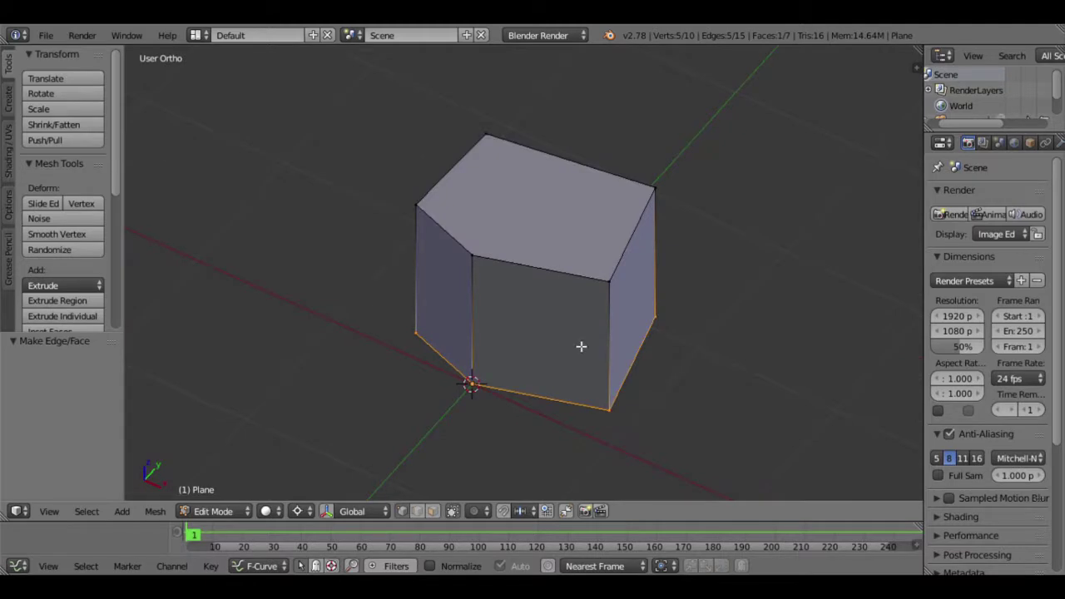
key(Tab)
key(Tab)
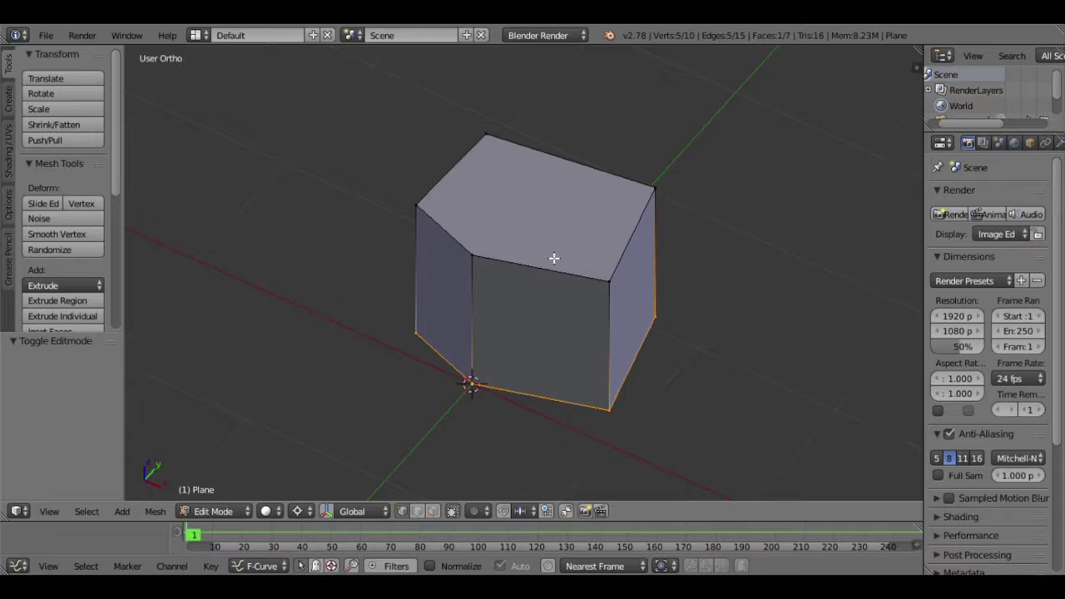
key(Tab)
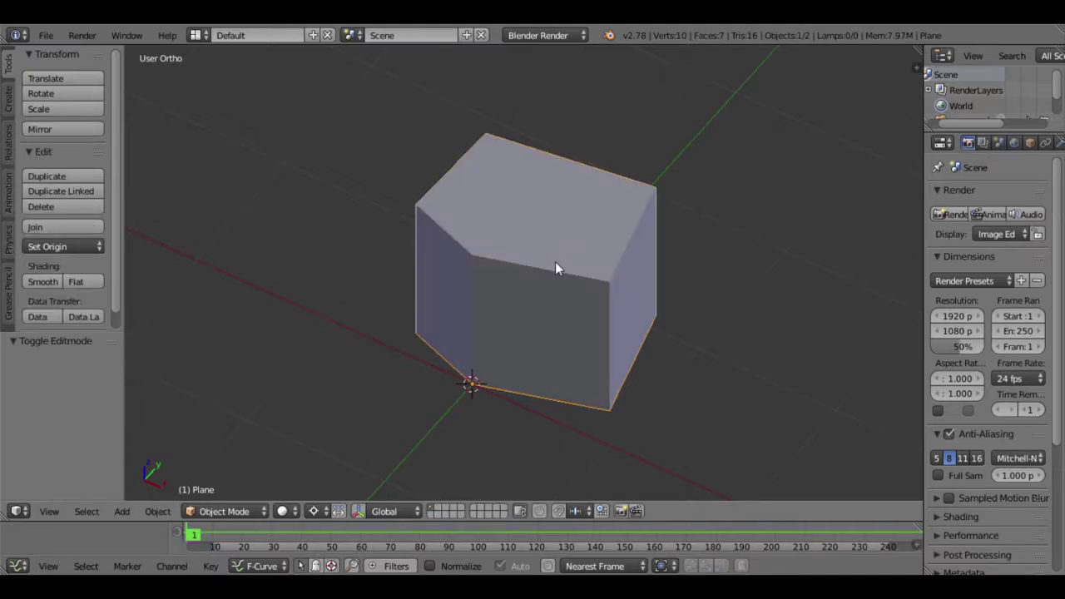
Delete the box and add a new plane at the origin.
scroll(555, 261, down, 8)
key(x)
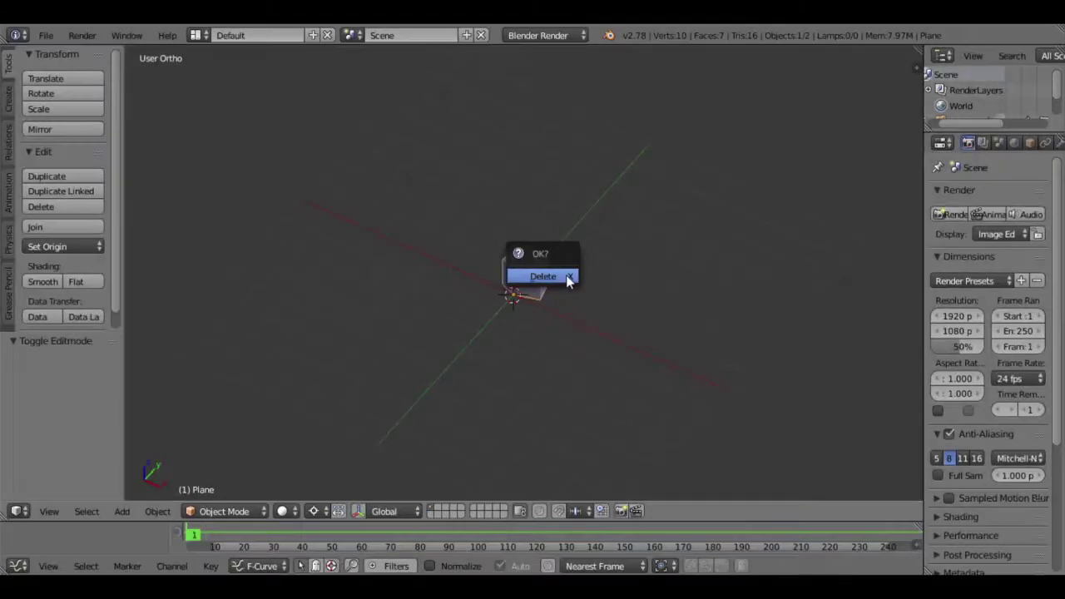
click(566, 275)
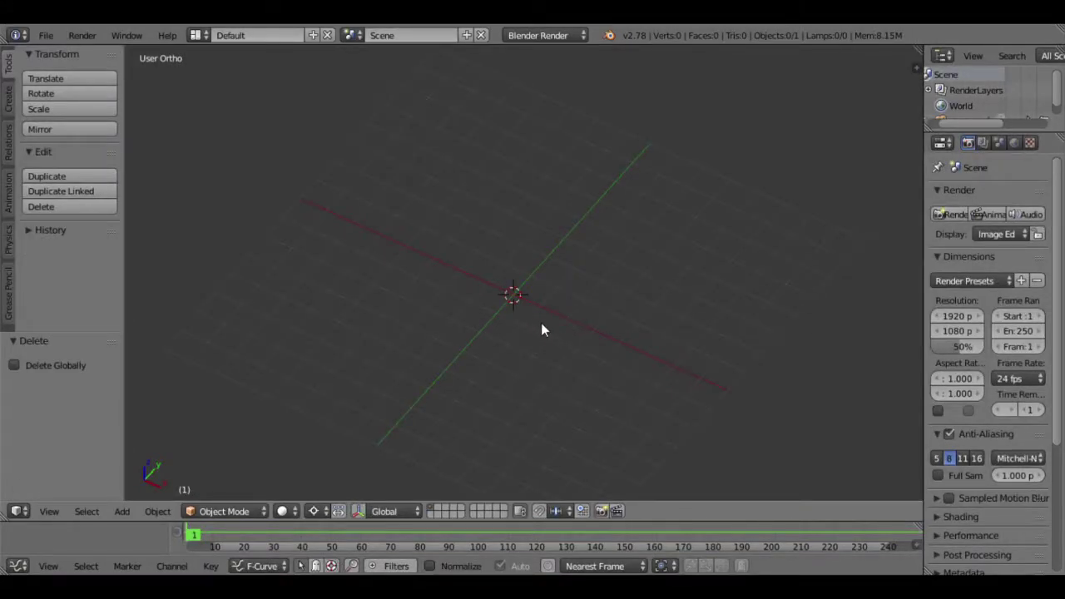
key(shift+a)
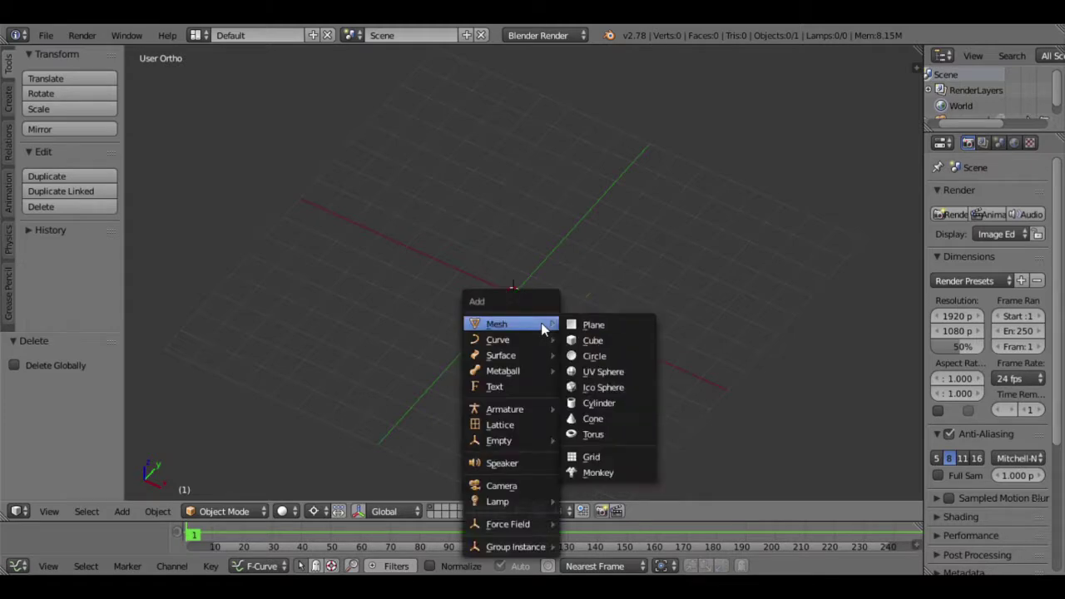
click(602, 328)
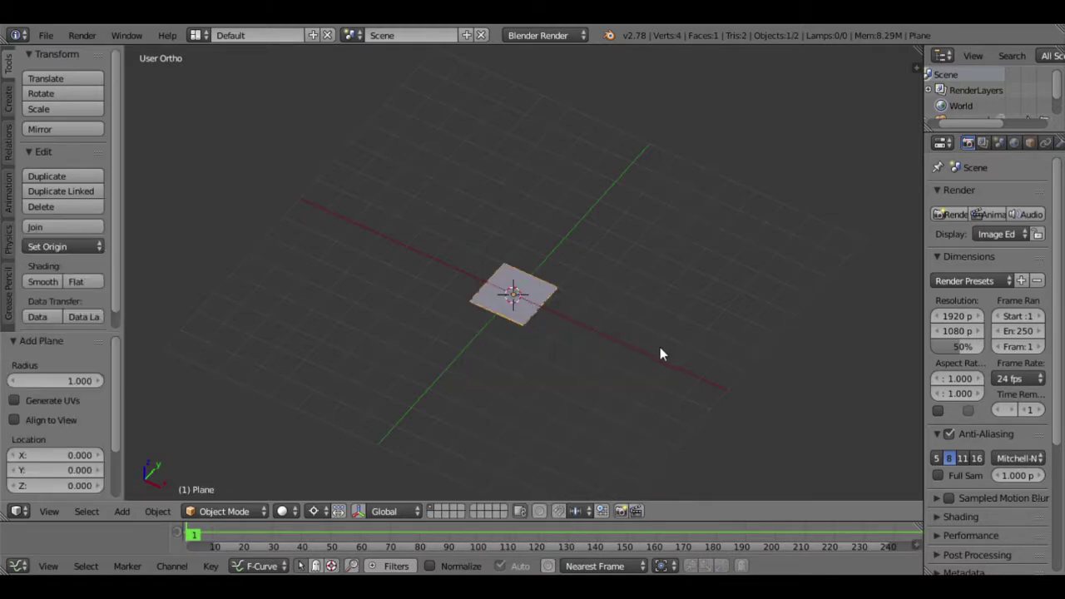
Delete three plane corners, scale the last vertex to 0, and switch to front view.
key(Tab)
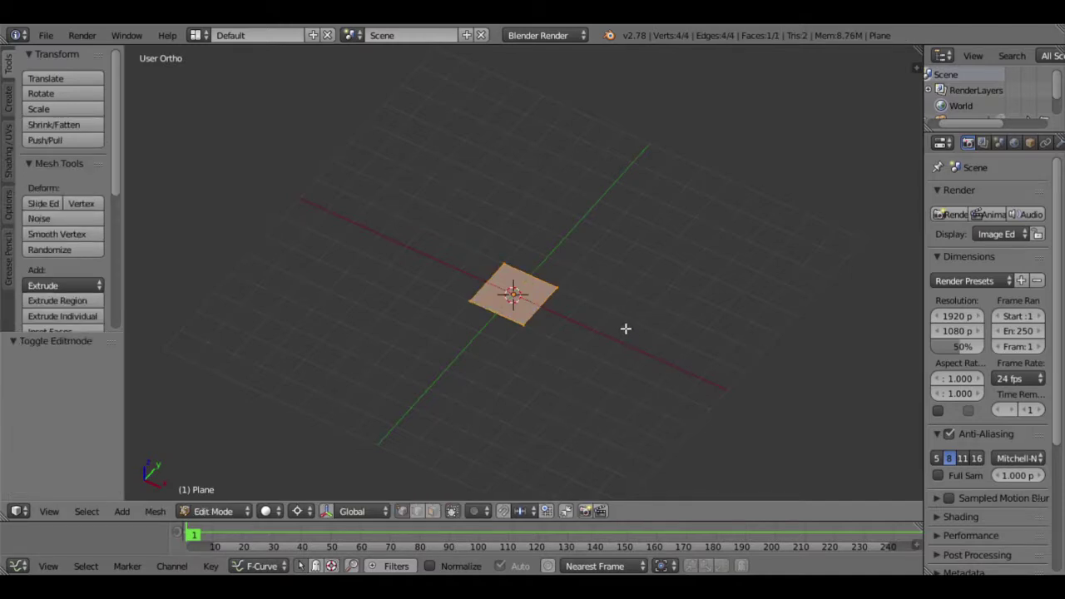
shift+right_click(475, 307)
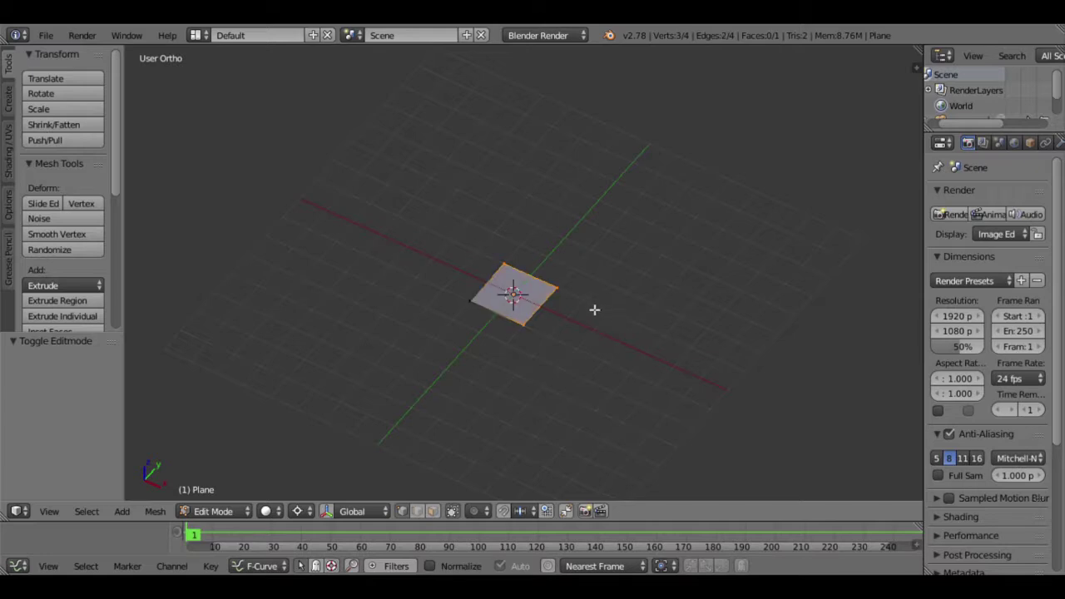
key(x)
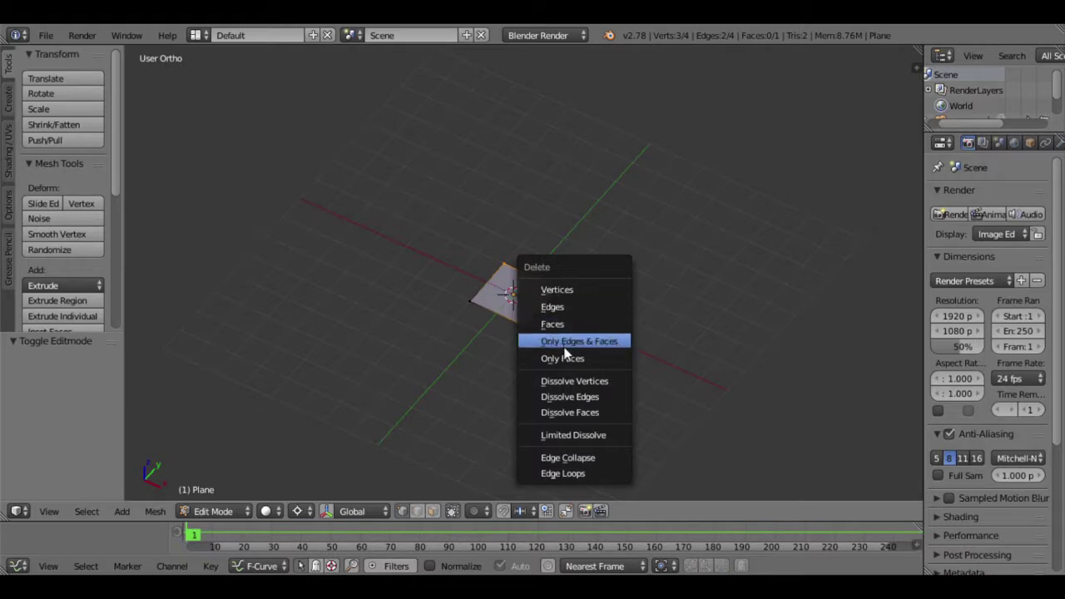
click(569, 287)
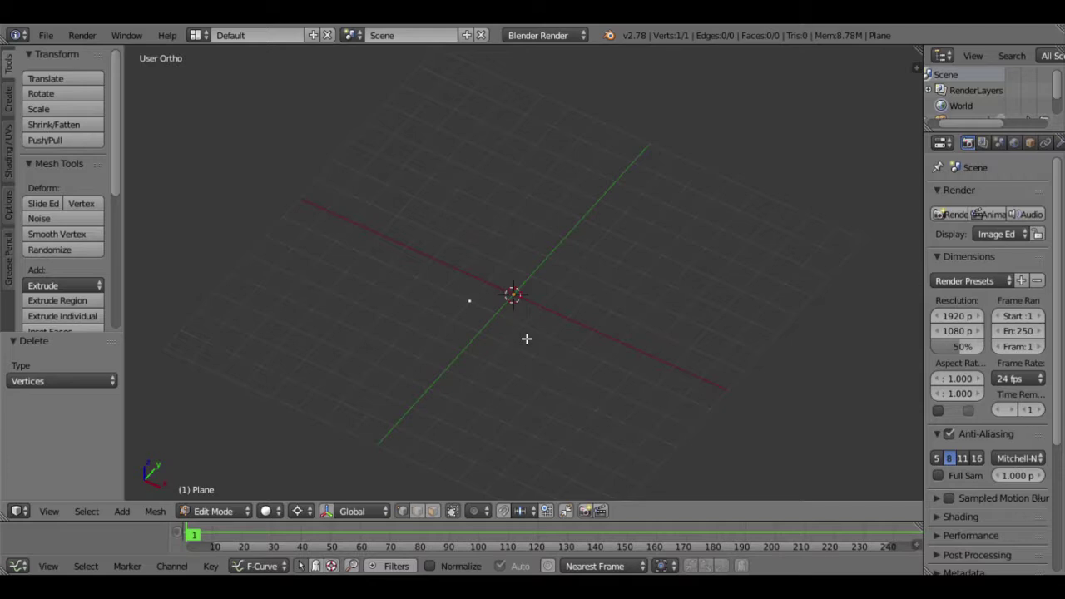
text(s0)
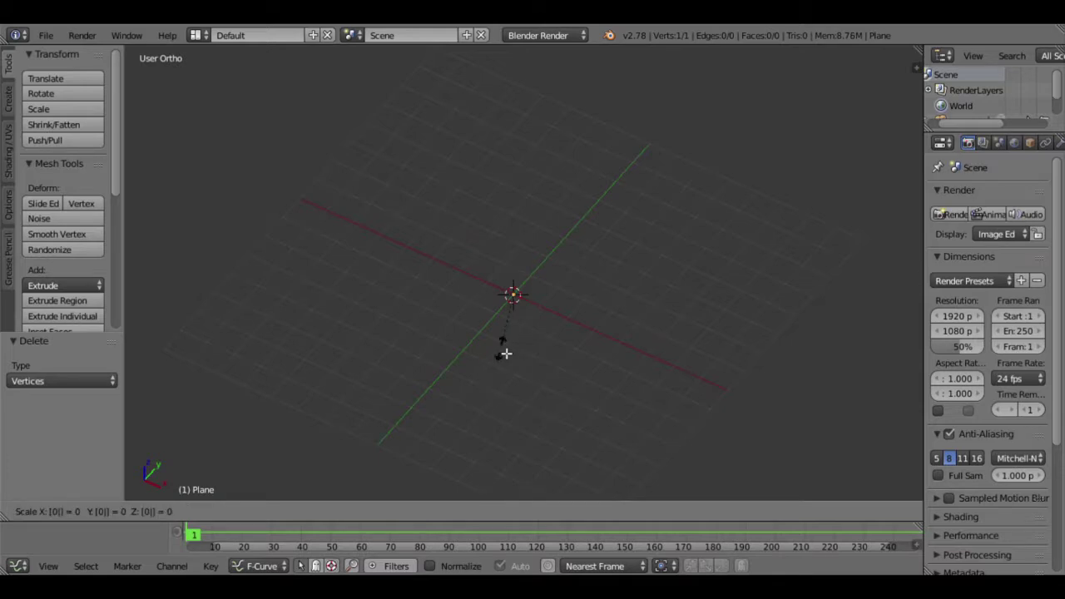
key(Return)
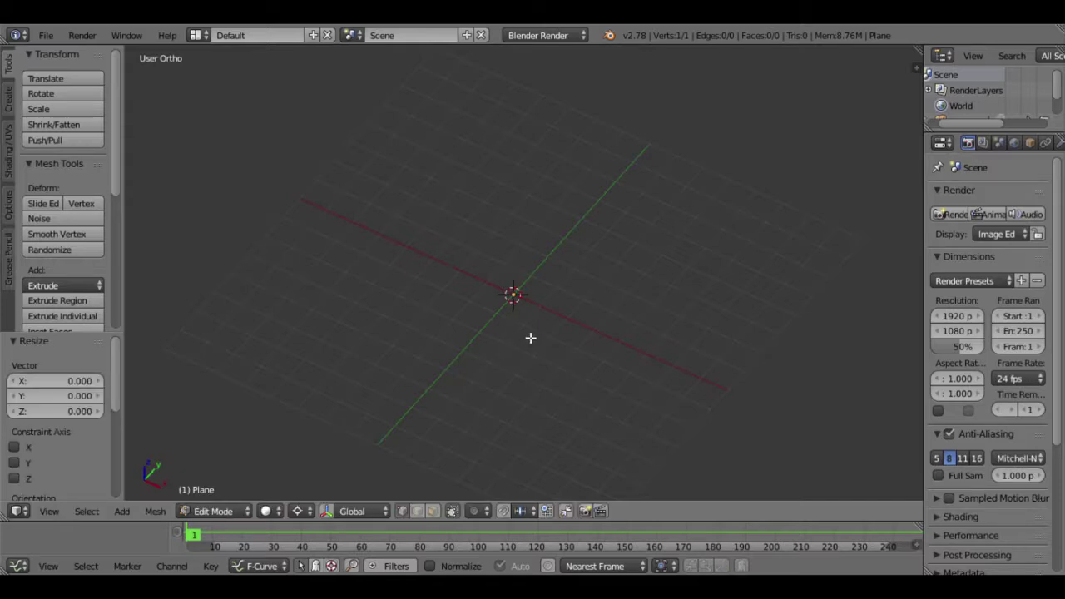
key(KP_1)
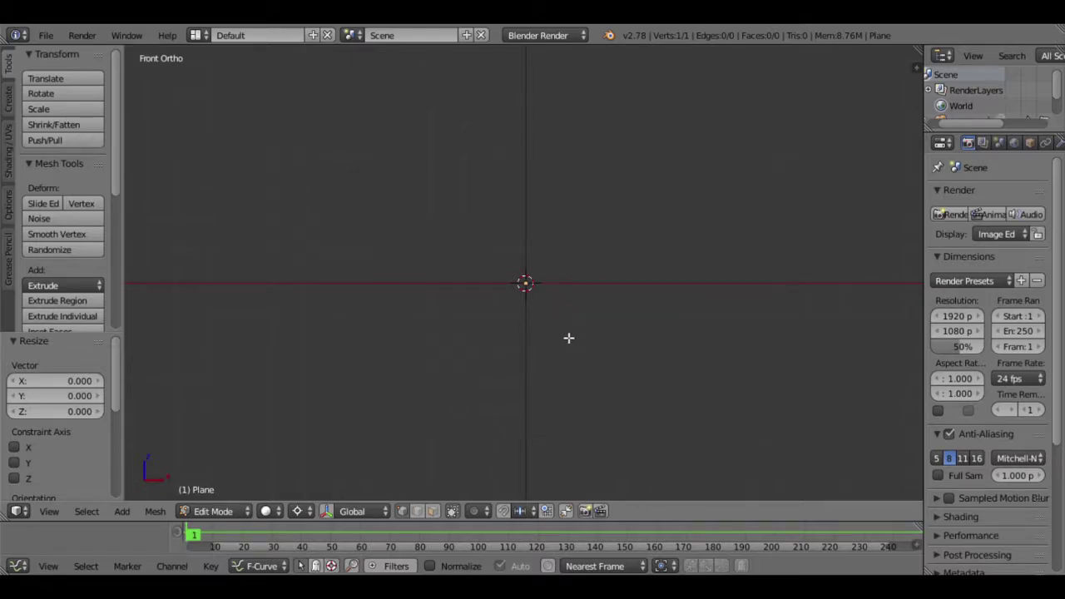
key(e)
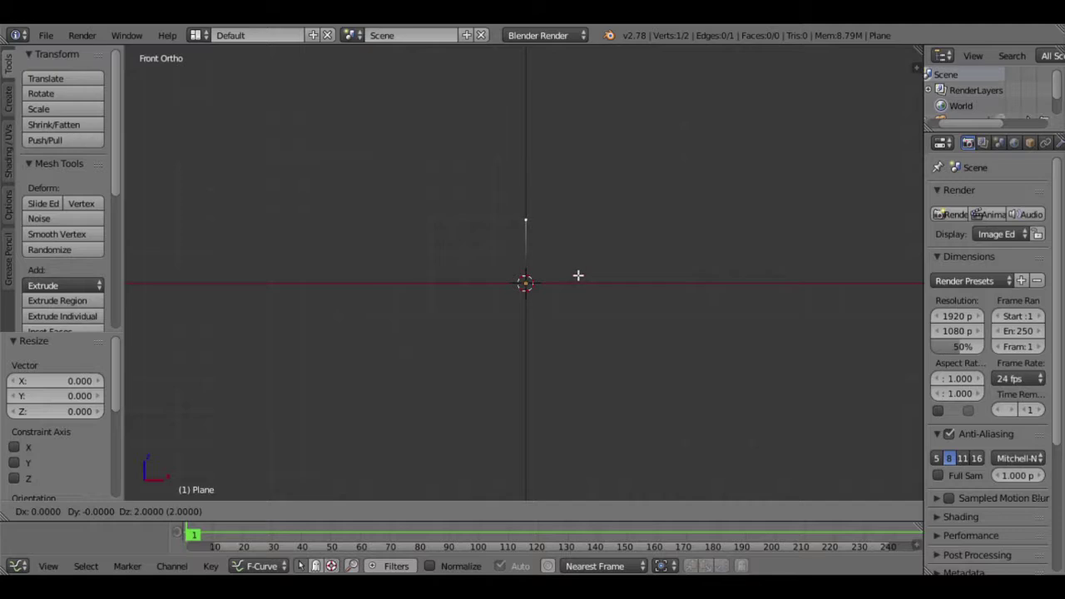
Set the left side 5 units tall, then extrude alternating 1-unit X and ±1 Z steps into crenellations.
click(566, 171)
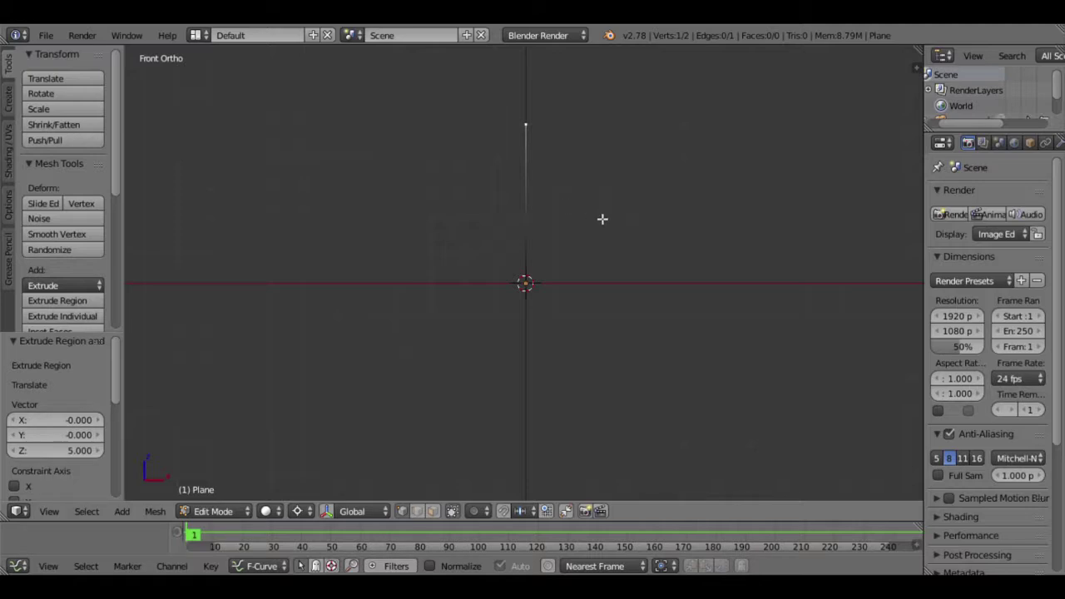
shift+middle_drag(594, 231, 370, 253)
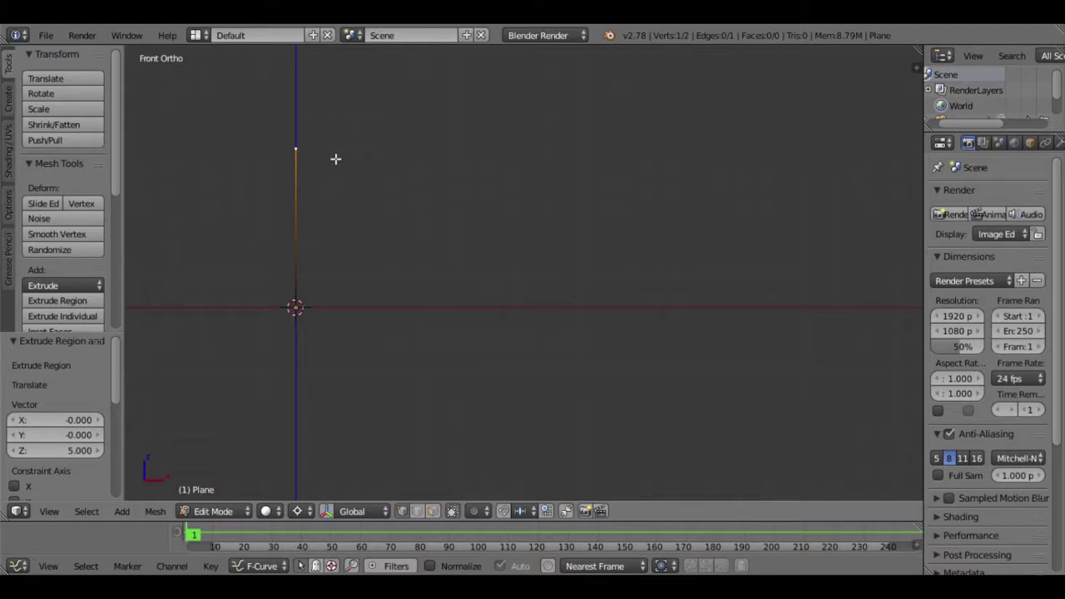
text(ex1)
key(Return)
text(ez-1)
key(Return)
text(ex1)
key(Return)
text(ez1)
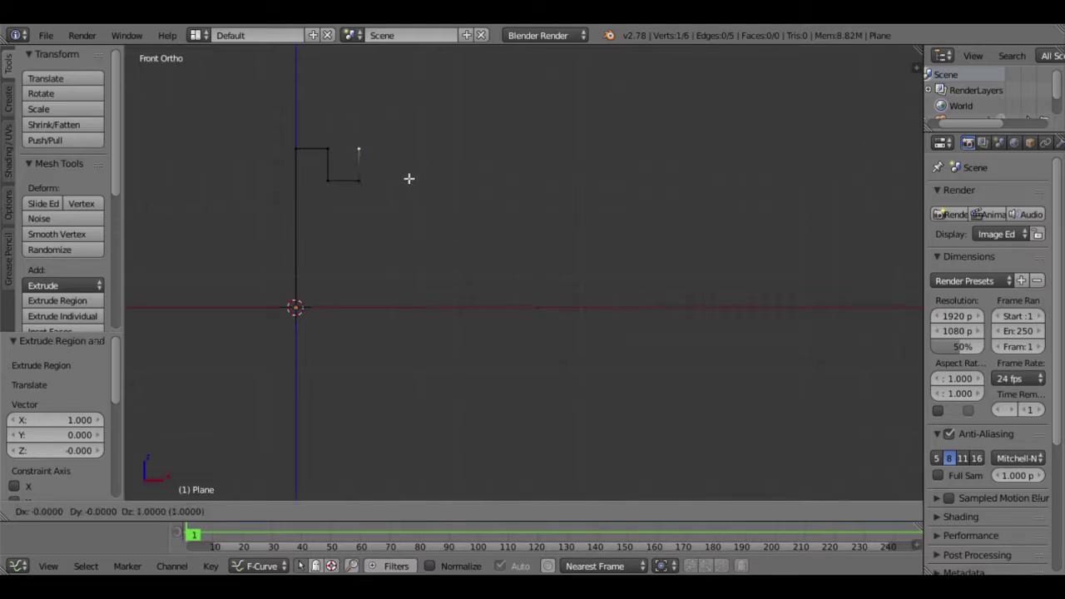
key(Return)
text(ex1)
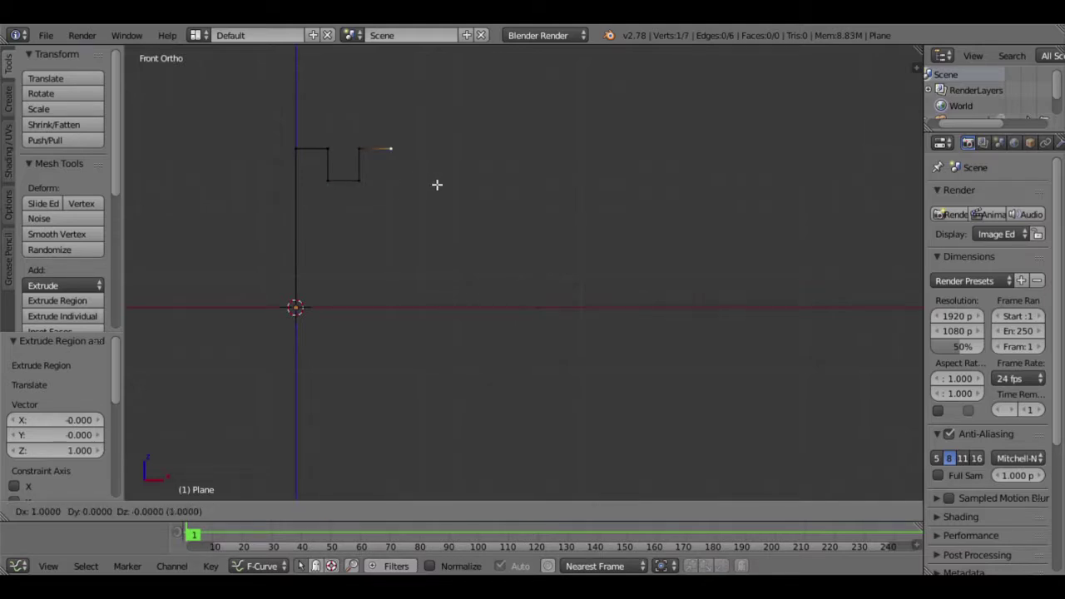
key(Return)
text(ez-1)
key(Return)
text(ex1)
key(Return)
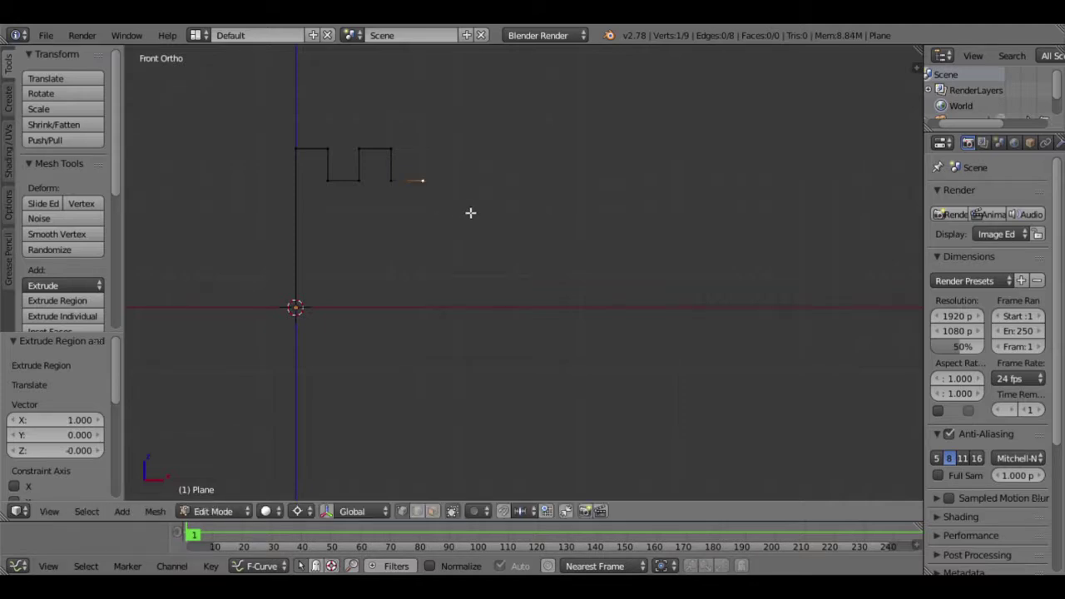
text(ez1)
key(Return)
text(ex1)
key(Return)
text(ez-1)
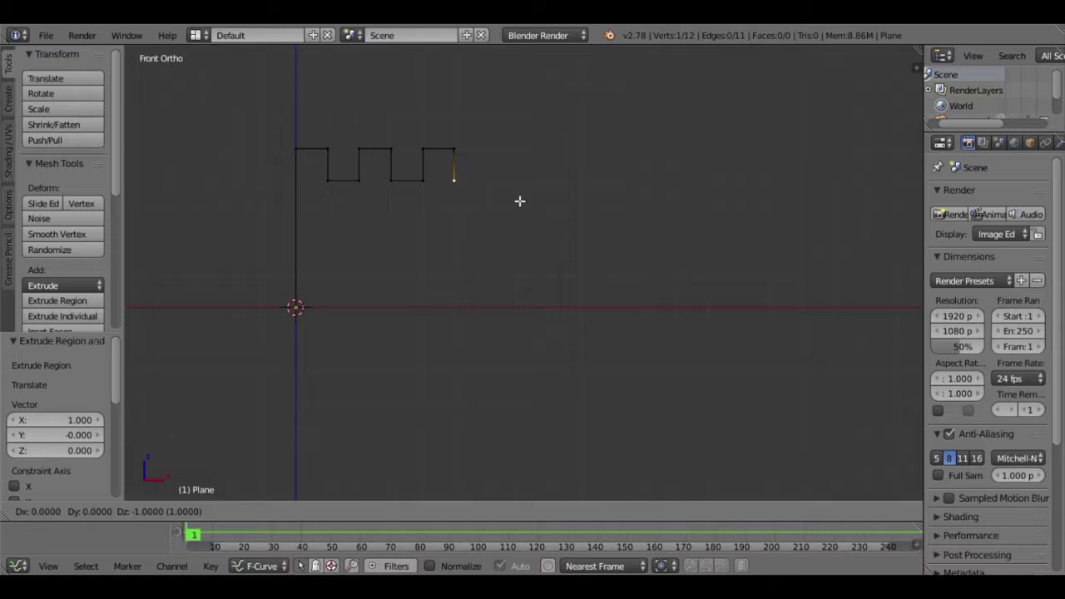
key(Return)
text(ex1)
key(Return)
text(ez1)
key(Return)
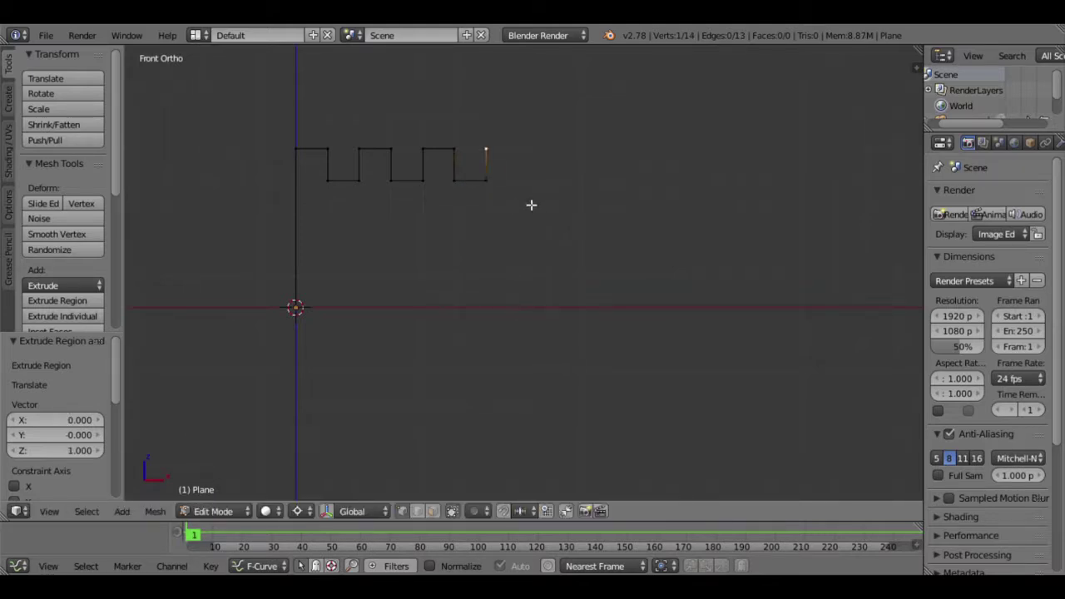
text(ex1)
key(Return)
text(ez-1)
key(Return)
text(ex1)
key(Return)
text(ez1)
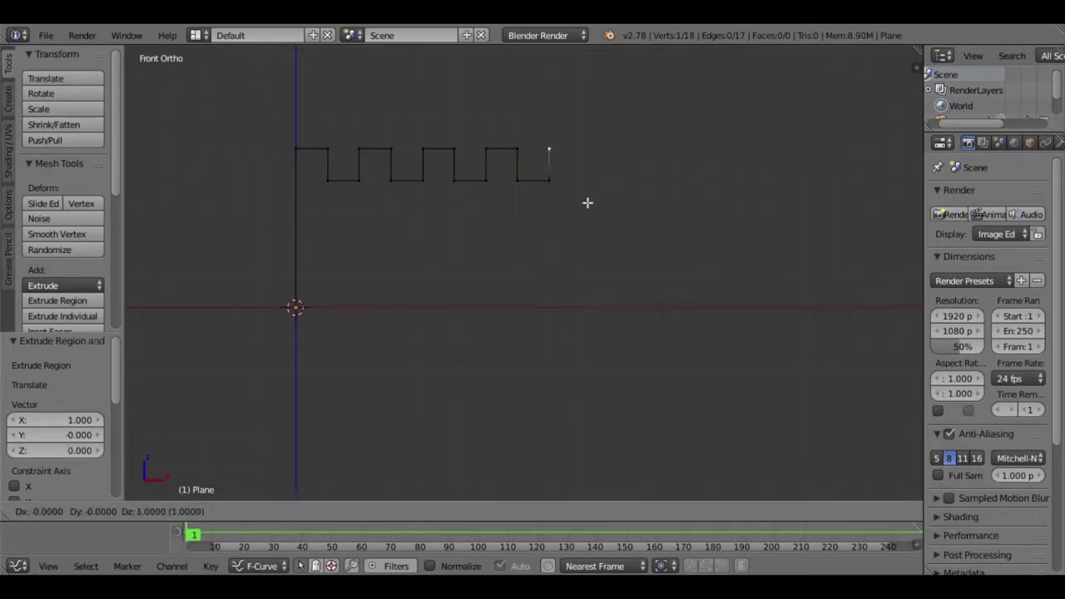
key(Return)
key(e)
key(x)
key(1)
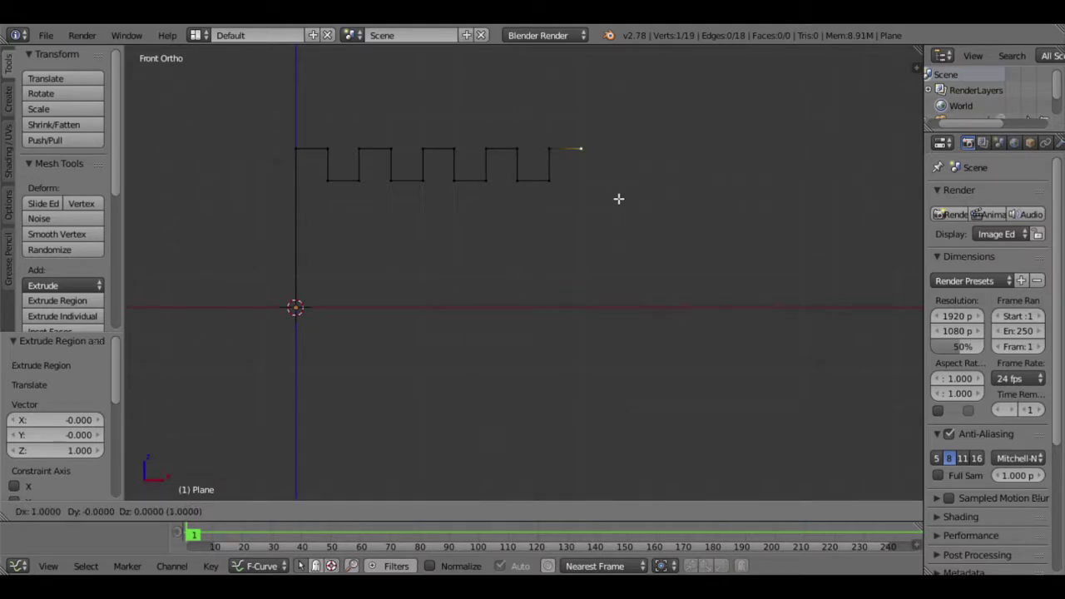
key(Return)
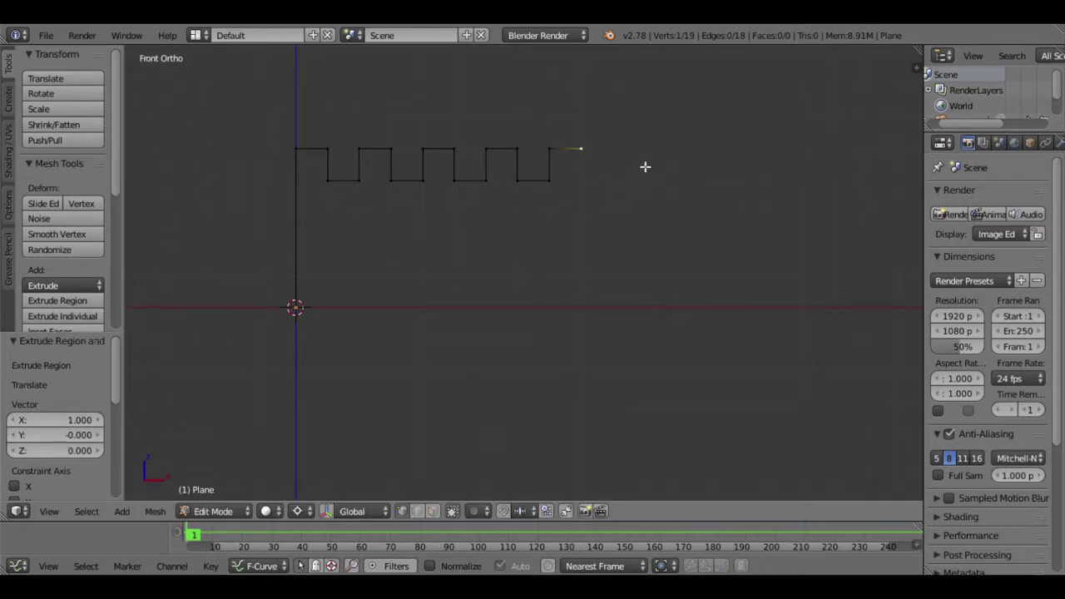
Drop the end vertex to ground level, join the bottom corners, and fill the outline with a face.
key(e)
key(s)
key(z)
key(0)
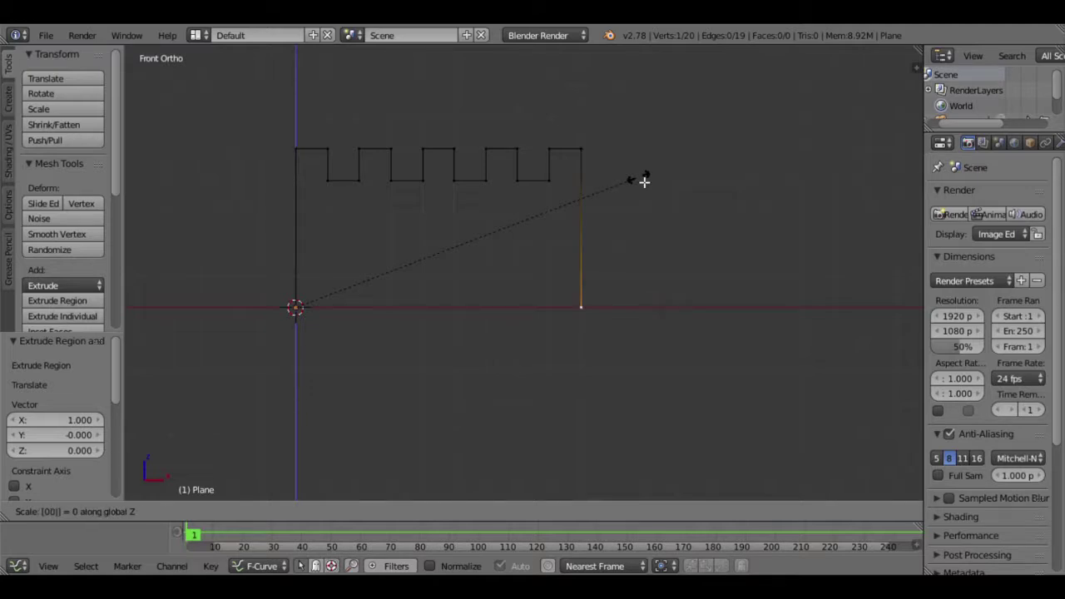
key(Return)
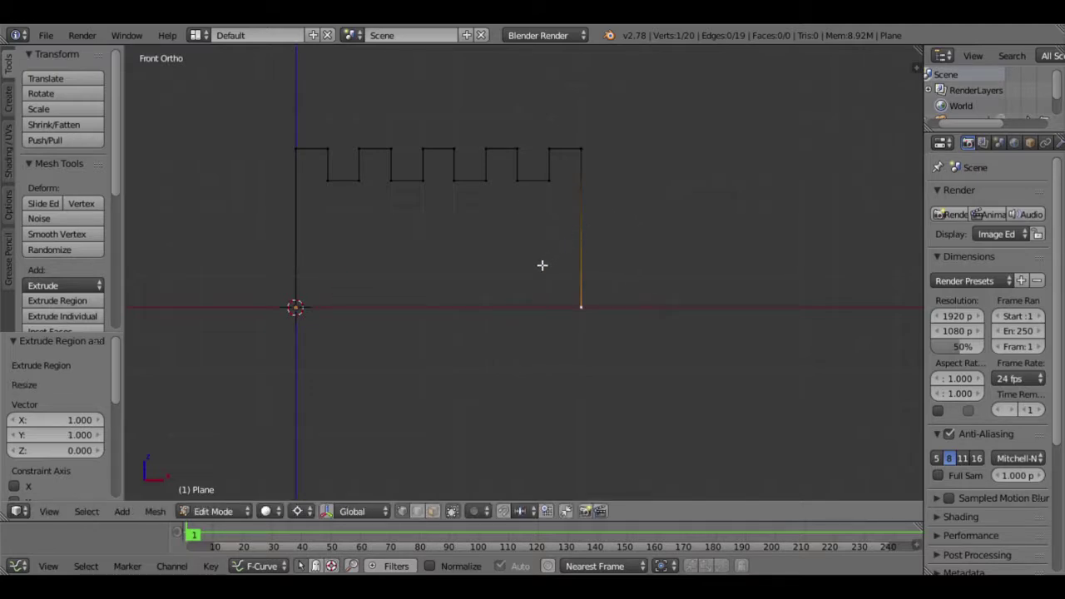
shift+right_click(297, 309)
key(f)
mouse_move(442, 225)
middle_down()
mouse_move(418, 254)
mouse_move(364, 284)
mouse_move(427, 290)
middle_up()
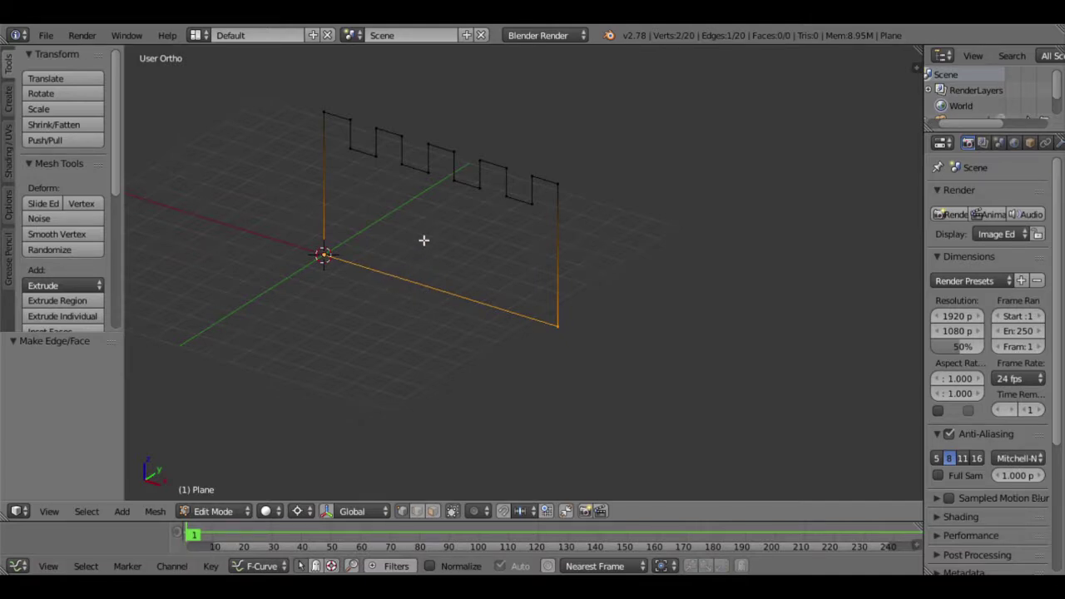
key(a)
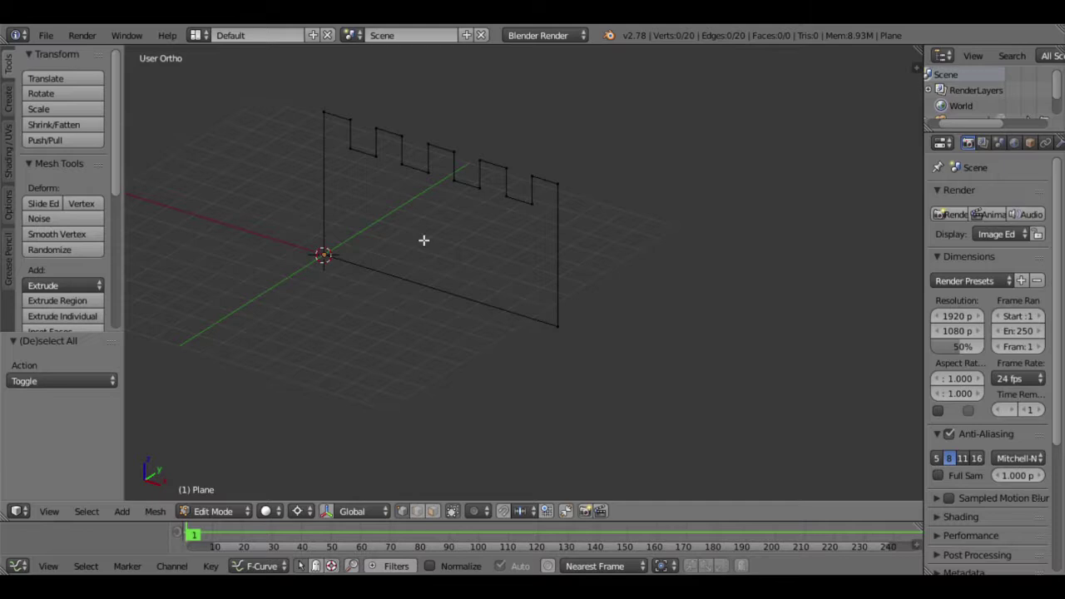
key(a)
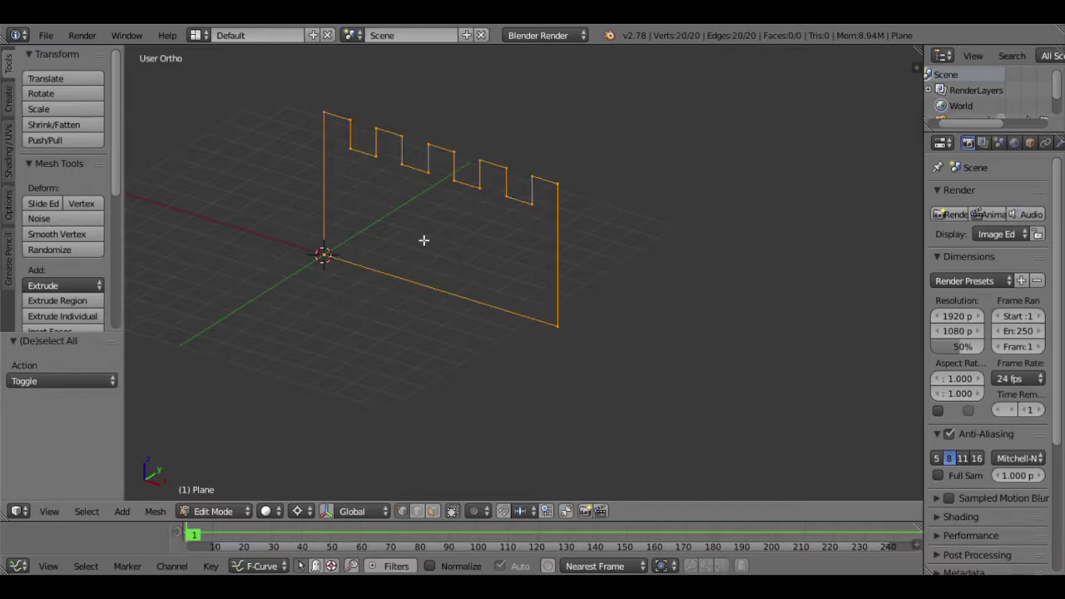
key(f)
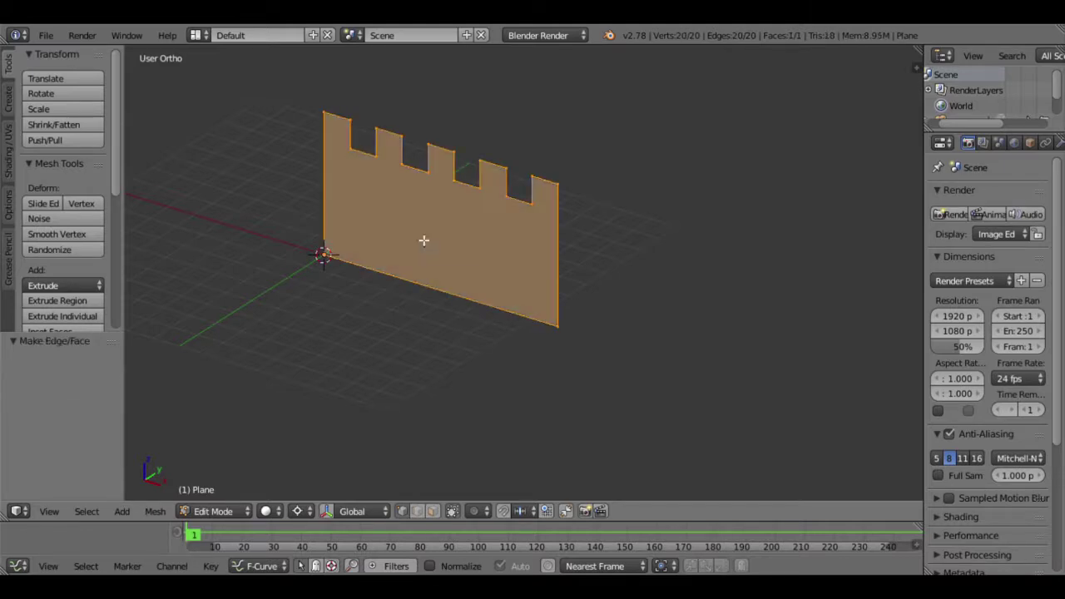
Extrude the wall face 0.5 units along Y to give it thickness.
mouse_move(386, 269)
middle_down()
mouse_move(337, 262)
mouse_move(424, 283)
mouse_move(406, 284)
middle_up()
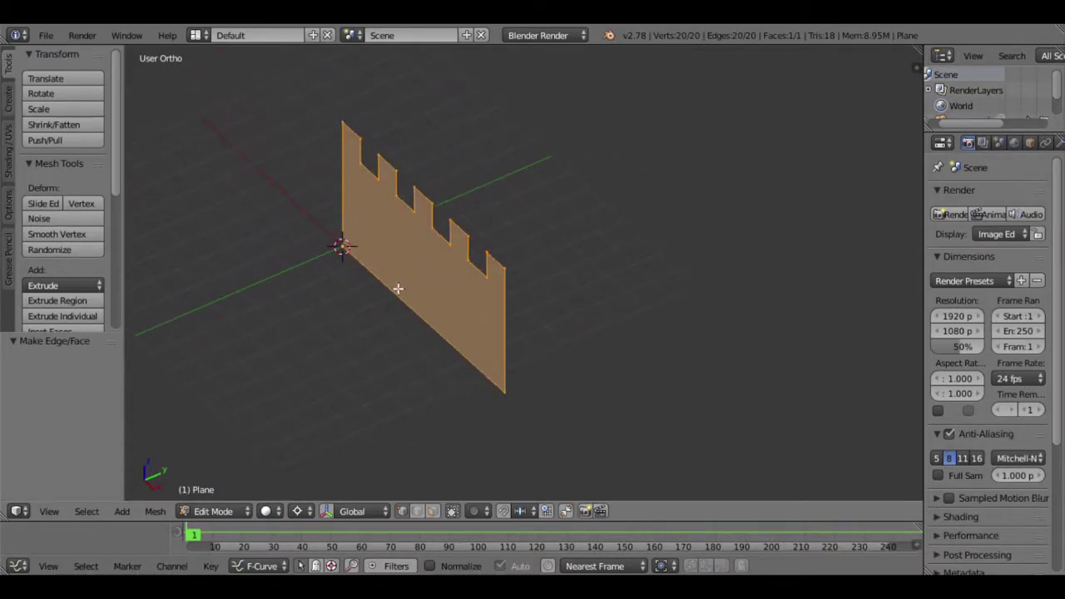
key(e)
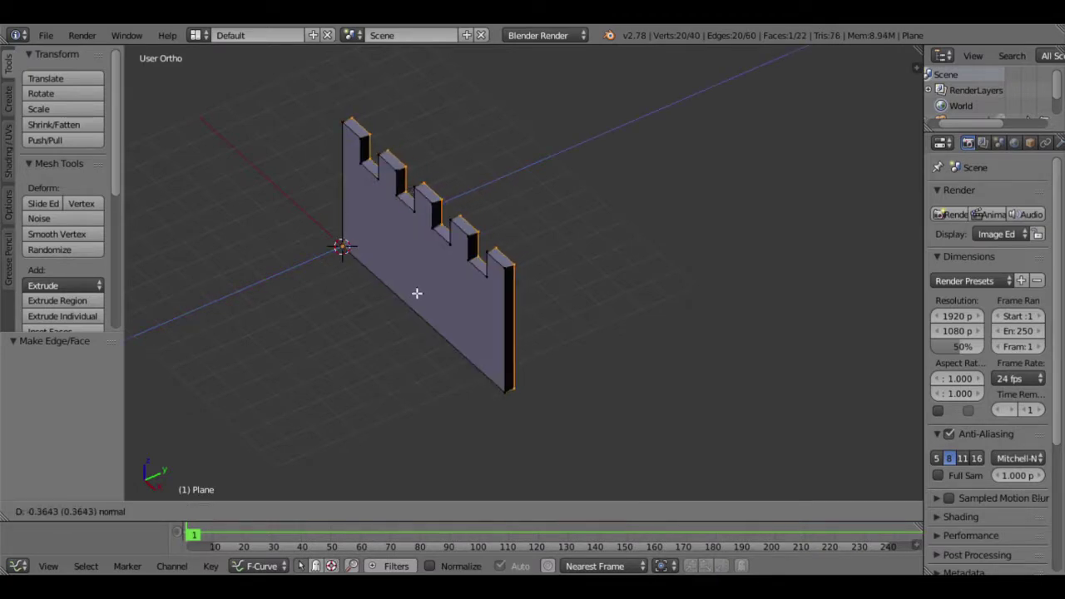
key(y)
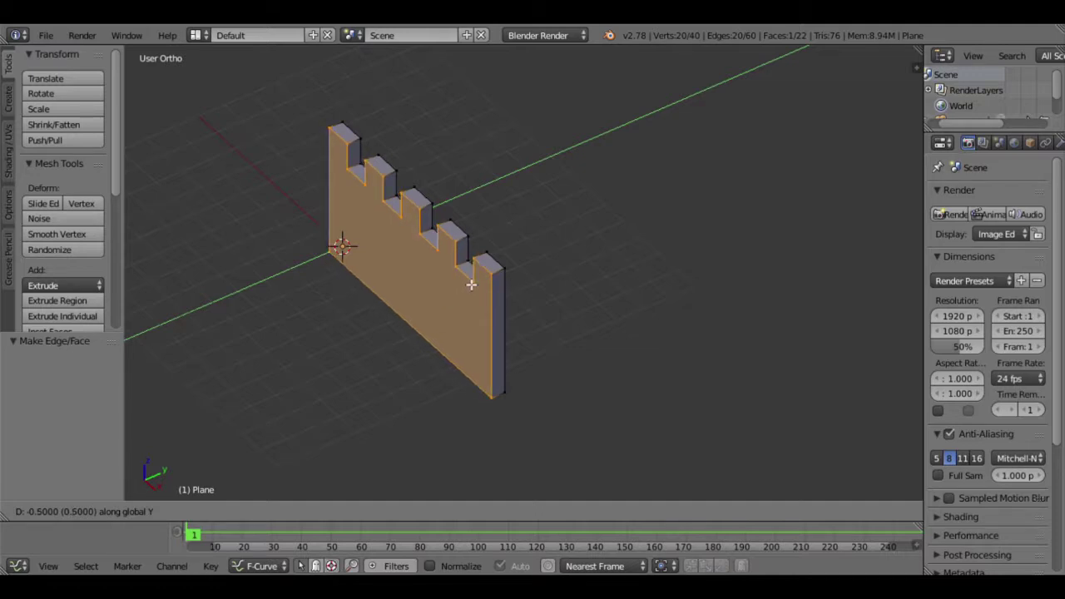
click(471, 285)
mouse_move(383, 321)
middle_down()
mouse_move(583, 358)
mouse_move(513, 351)
middle_up()
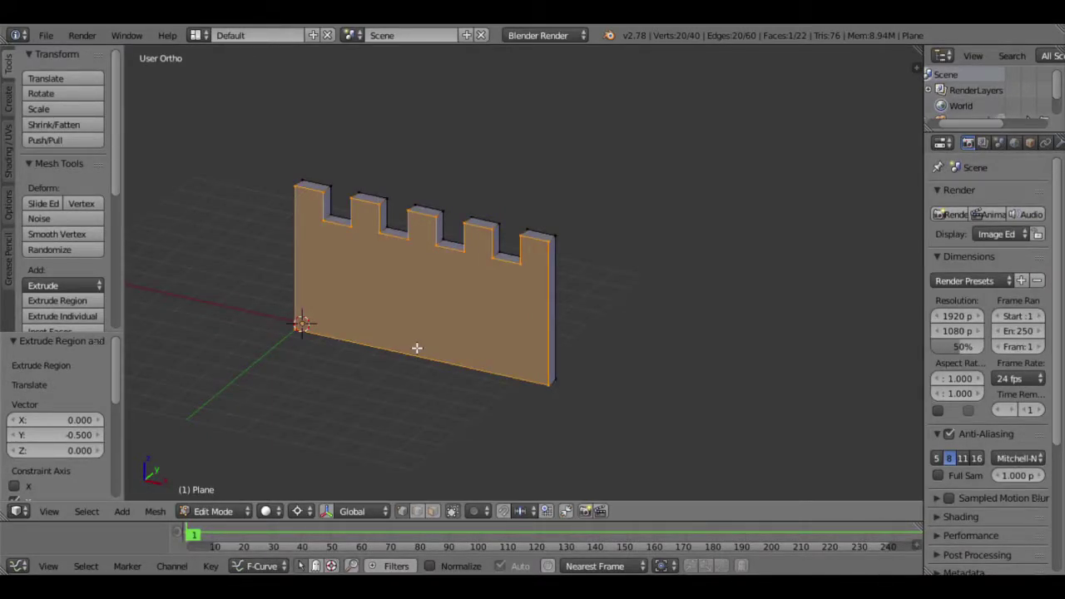
key(Tab)
key(Tab)
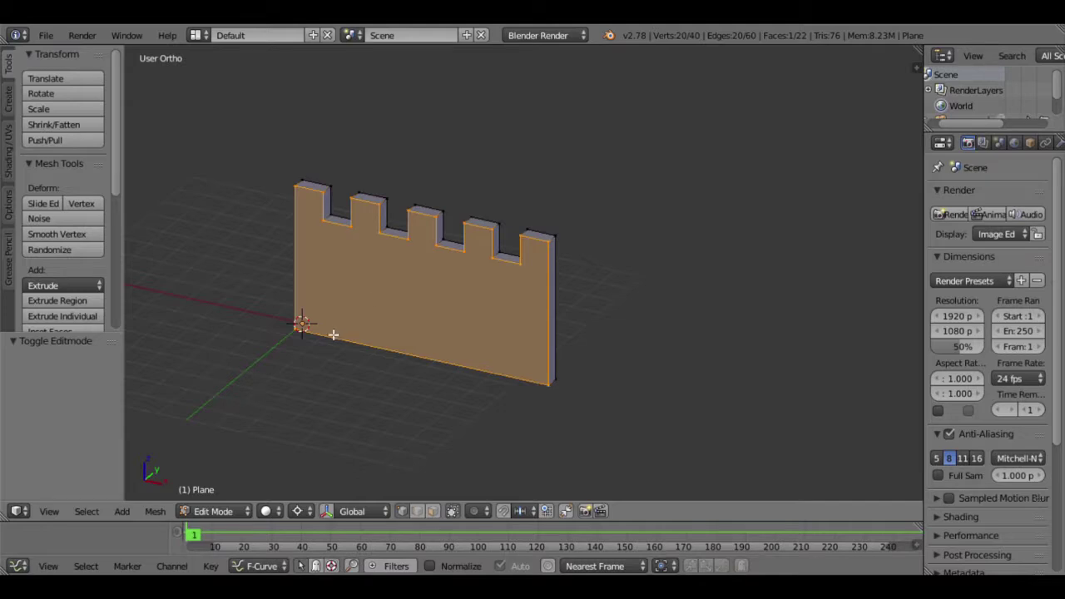
In top view, delete the stray vertex above the origin and bring up the Add Mesh menu.
mouse_move(308, 329)
middle_down()
mouse_move(442, 337)
mouse_move(410, 400)
middle_up()
key(a)
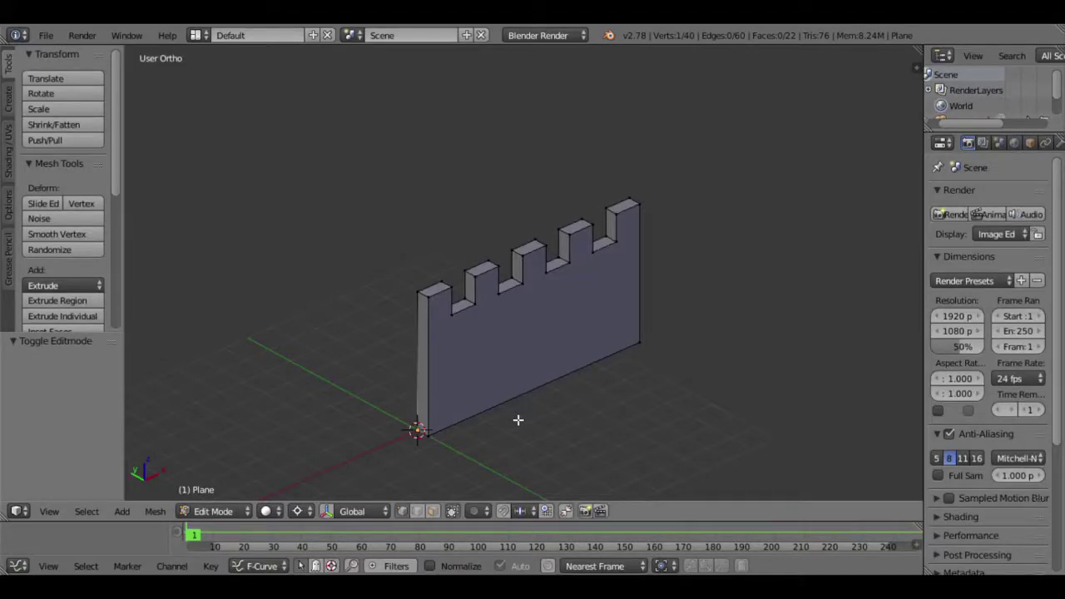
key(KP_7)
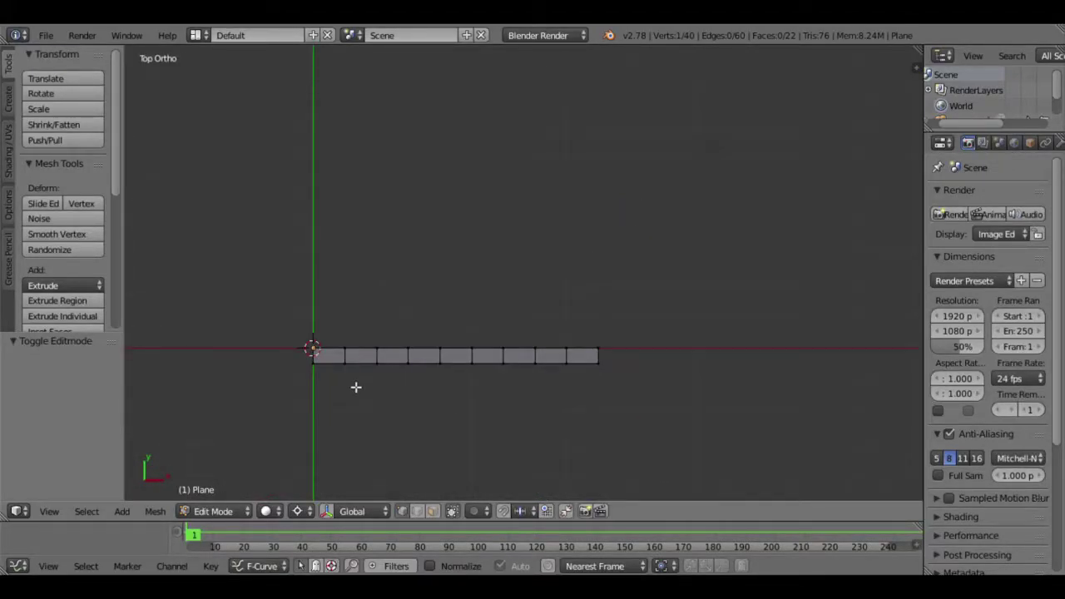
key(e)
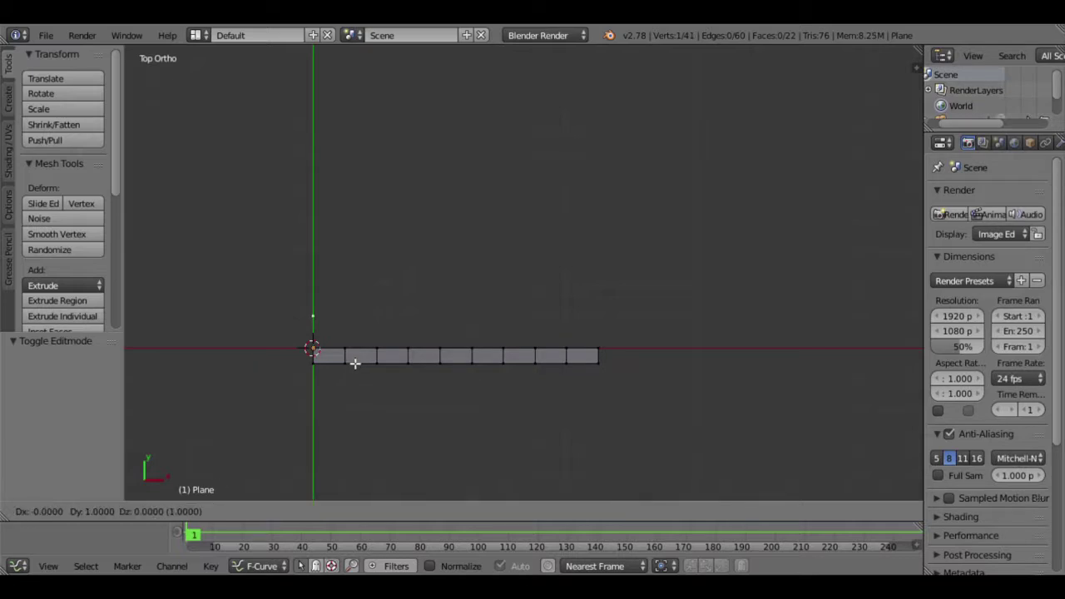
key(Return)
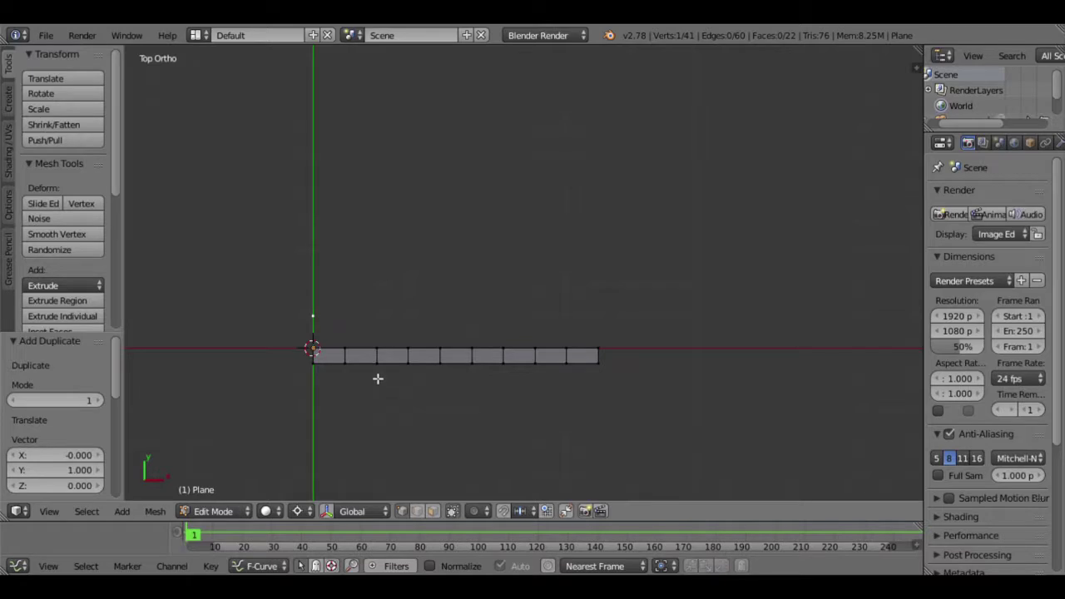
key(x)
click(388, 329)
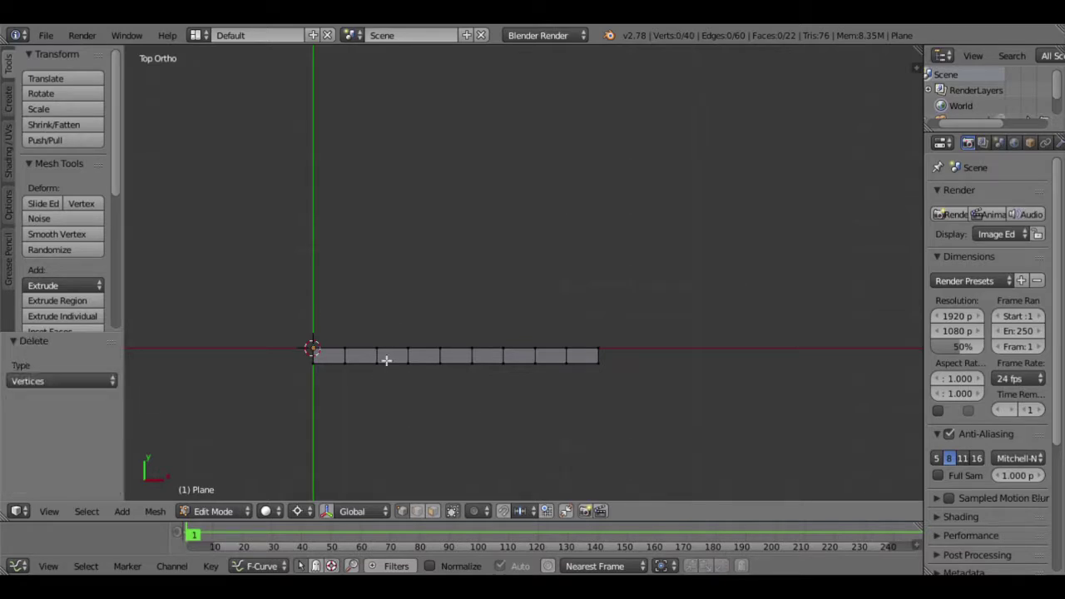
key(shift+a)
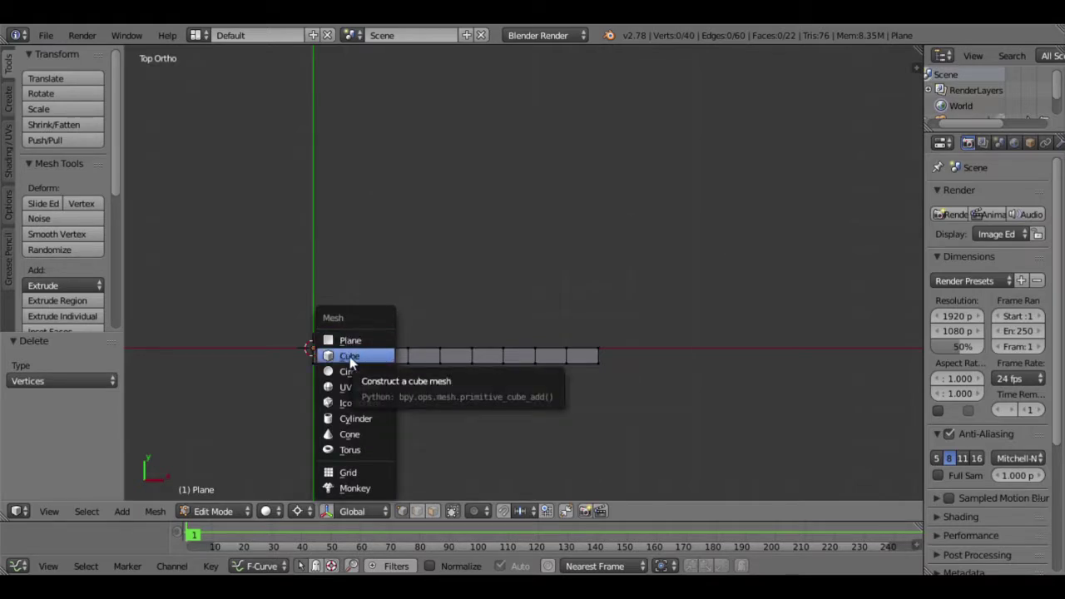
Add a cube and move it one unit left to the wall's end.
click(350, 356)
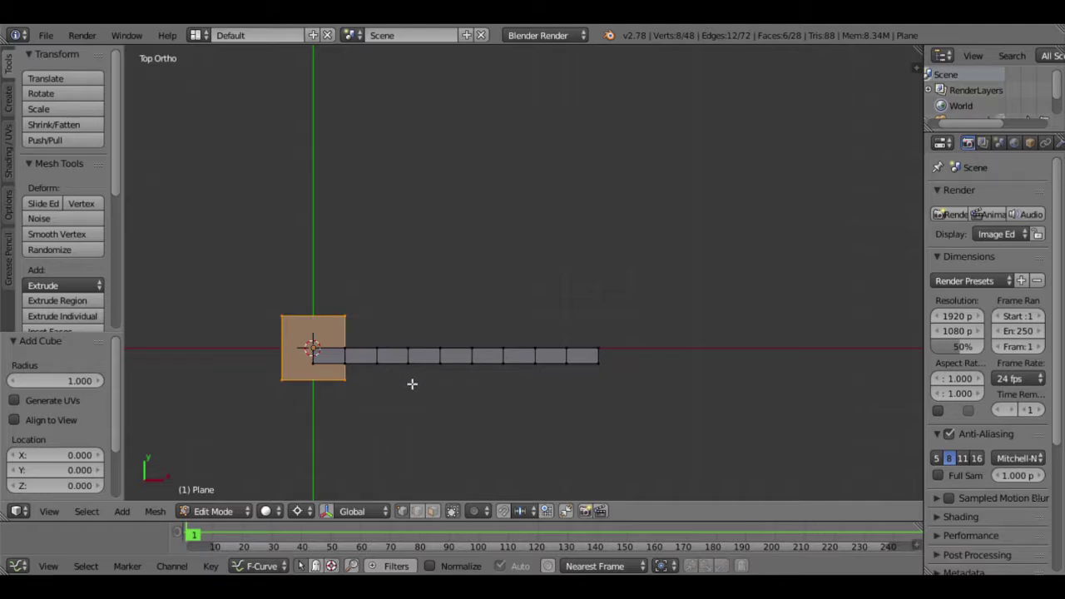
key(g)
click(384, 380)
mouse_move(423, 376)
middle_down()
mouse_move(408, 290)
mouse_move(399, 300)
middle_up()
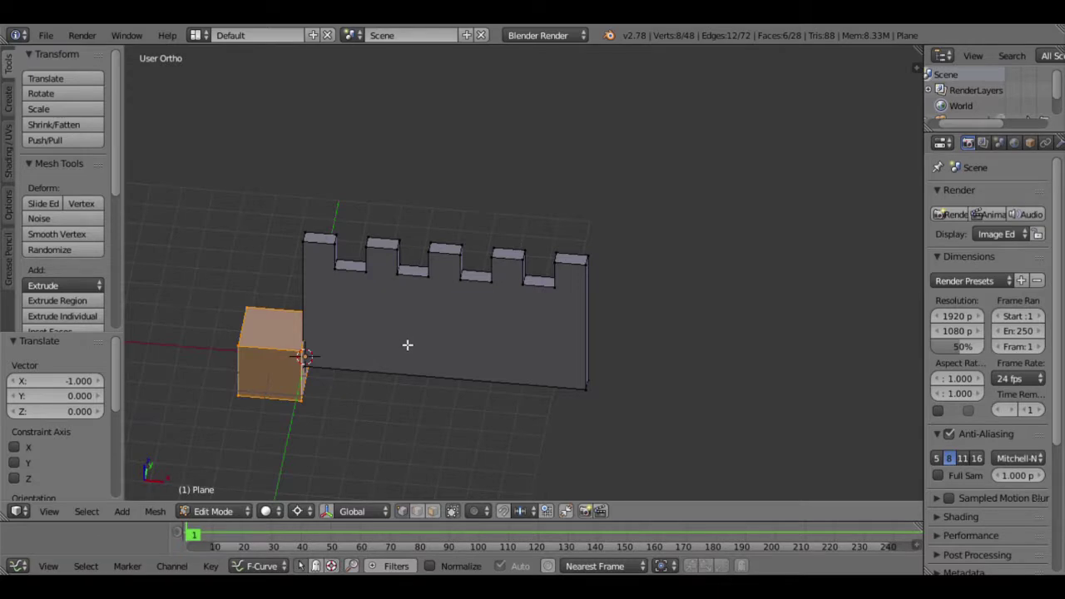
Select the four top corners of the new cube.
right_click(240, 348)
shift+right_click(305, 354)
mouse_move(297, 385)
middle_down()
mouse_move(426, 408)
mouse_move(362, 340)
mouse_move(369, 331)
mouse_move(399, 363)
mouse_move(384, 337)
mouse_move(396, 335)
middle_up()
shift+right_click(409, 431)
shift+right_click(366, 461)
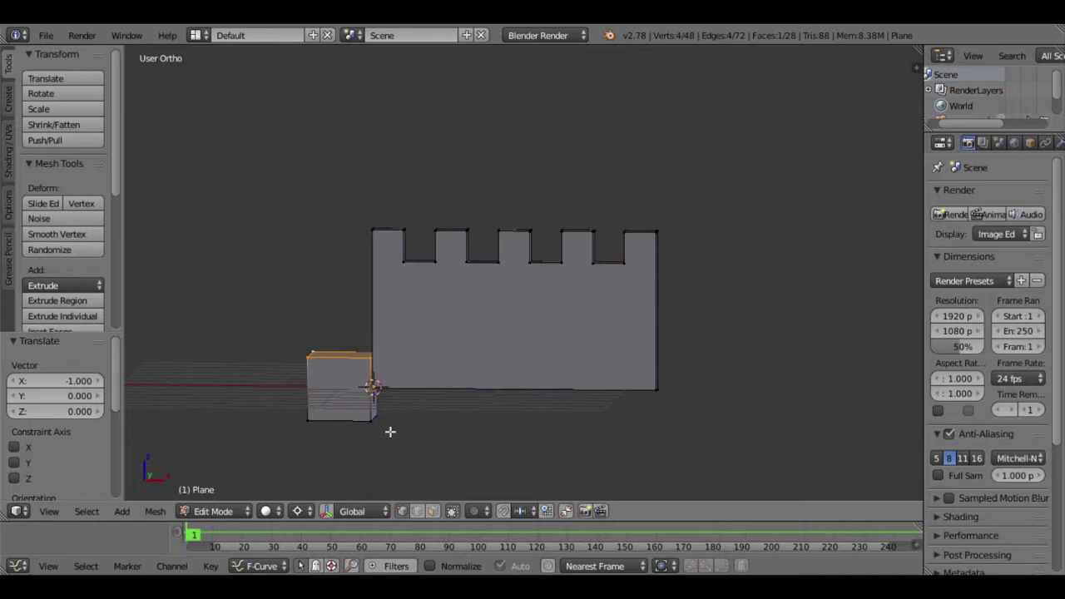
middle_drag(388, 431, 391, 373)
Box-select the whole cube and raise it 1 unit along Z onto the ground.
key(b)
drag(410, 382, 305, 419)
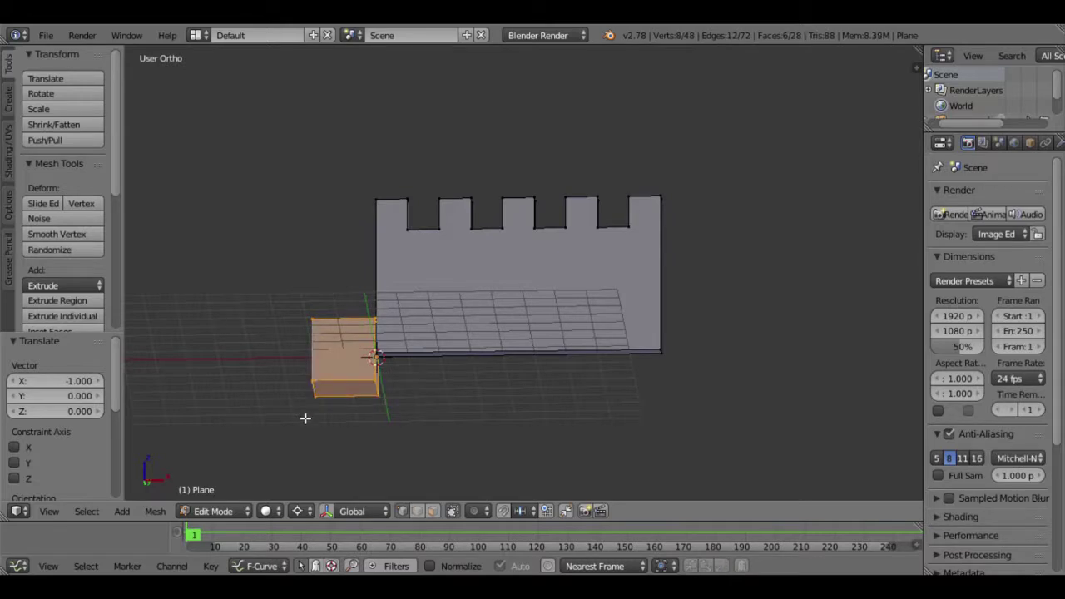
key(KP_1)
key(g)
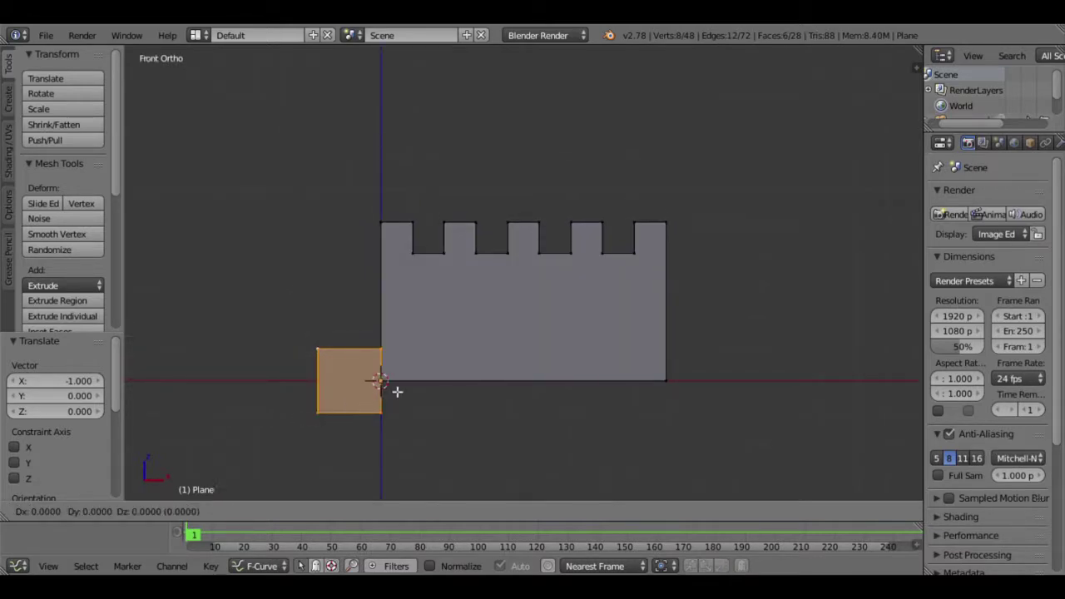
key(z)
key(1)
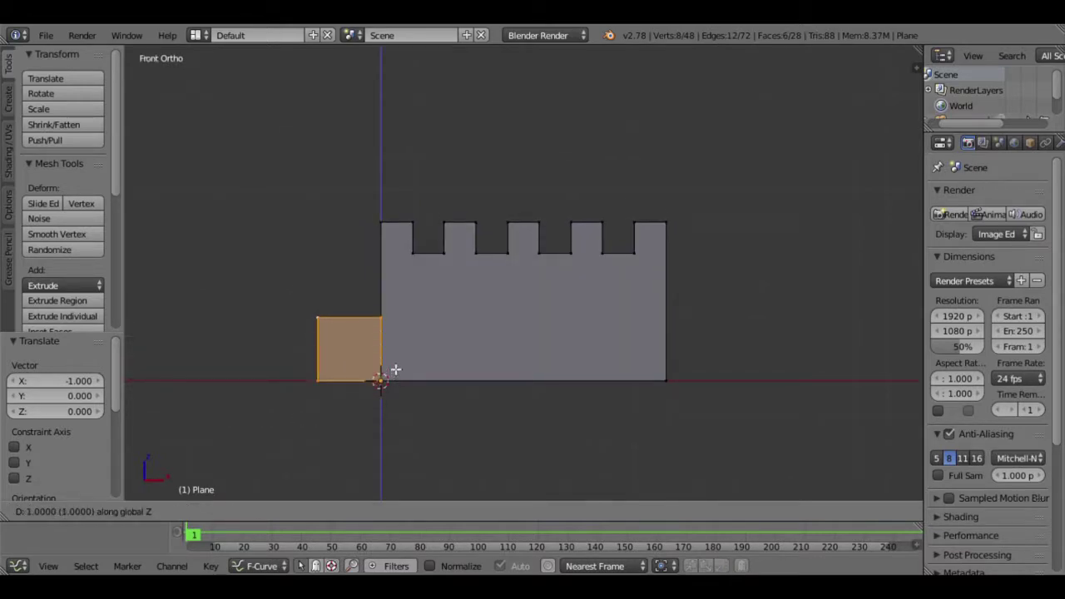
key(Return)
Deselect the bottom corners and raise the cube's top face 4 units along Z.
middle_drag(423, 380, 437, 339)
key(b)
drag(429, 326, 391, 341)
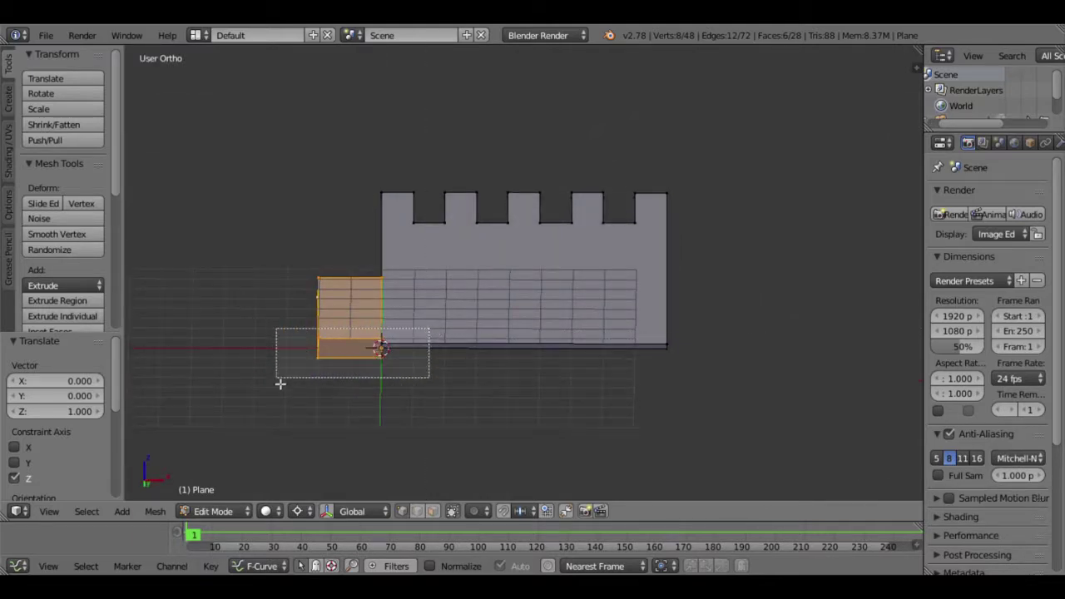
middle_drag(380, 348, 278, 383)
mouse_move(387, 329)
middle_down()
mouse_move(357, 325)
mouse_move(344, 358)
mouse_move(361, 361)
middle_up()
key(g)
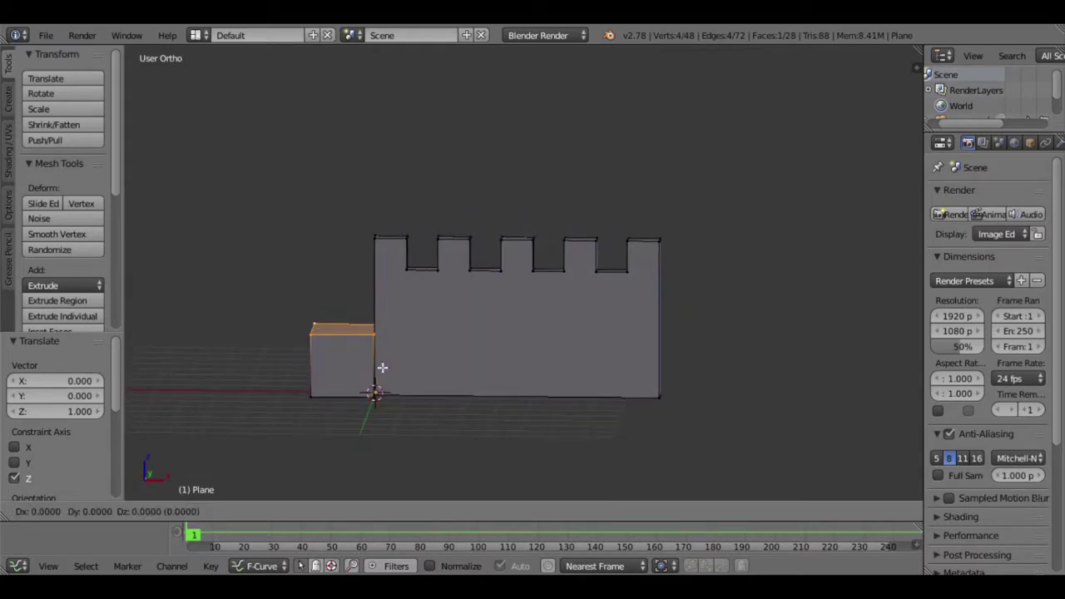
key(z)
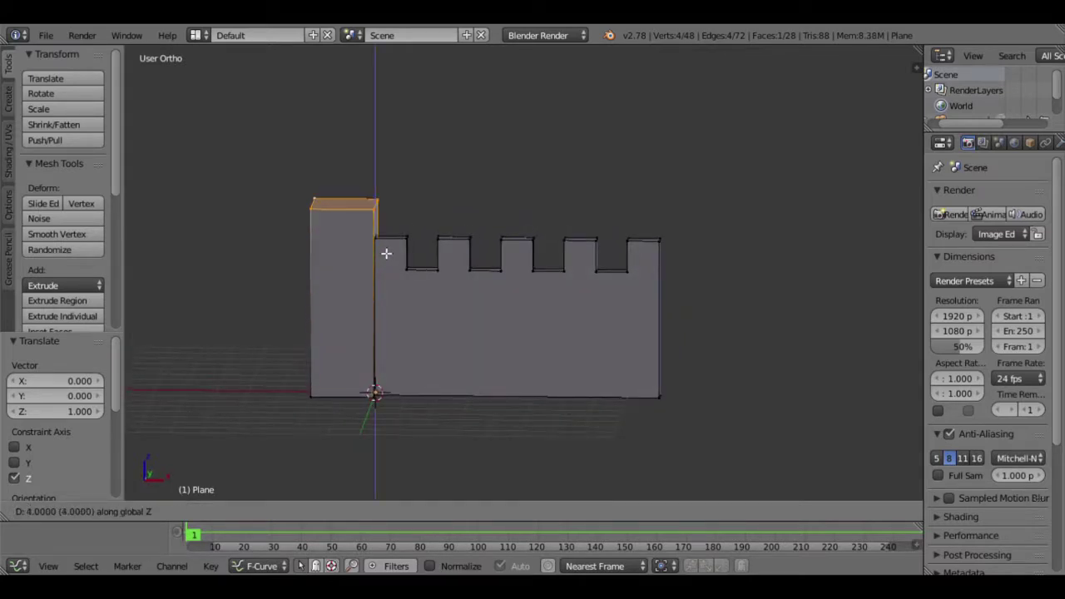
click(386, 243)
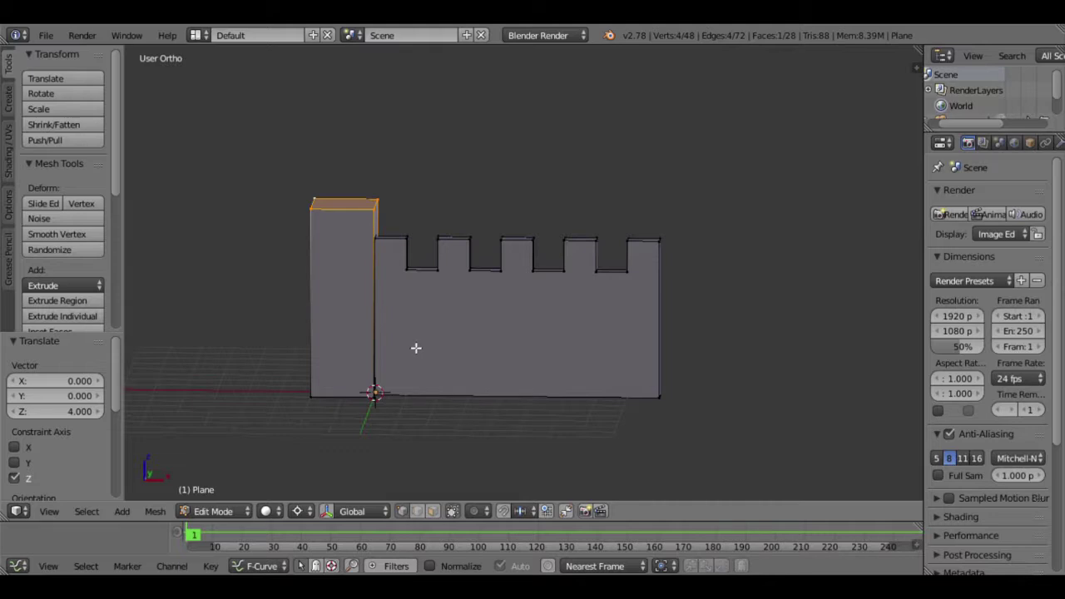
middle_drag(430, 311, 389, 350)
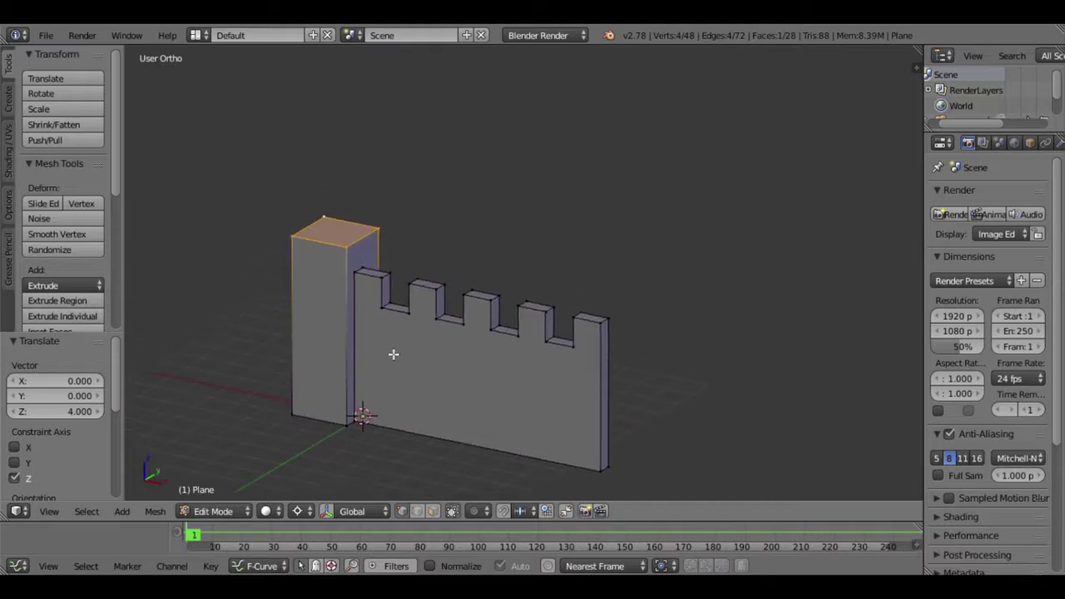
Extrude the tower top 2 units and scale it to 0 at the cursor for a pointed roof.
key(e)
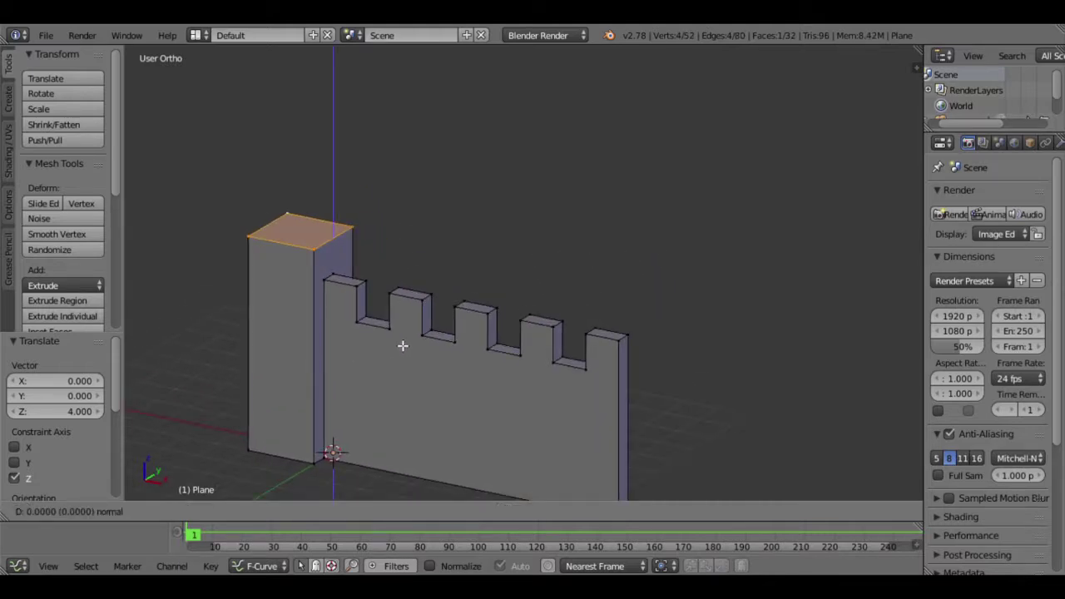
click(404, 278)
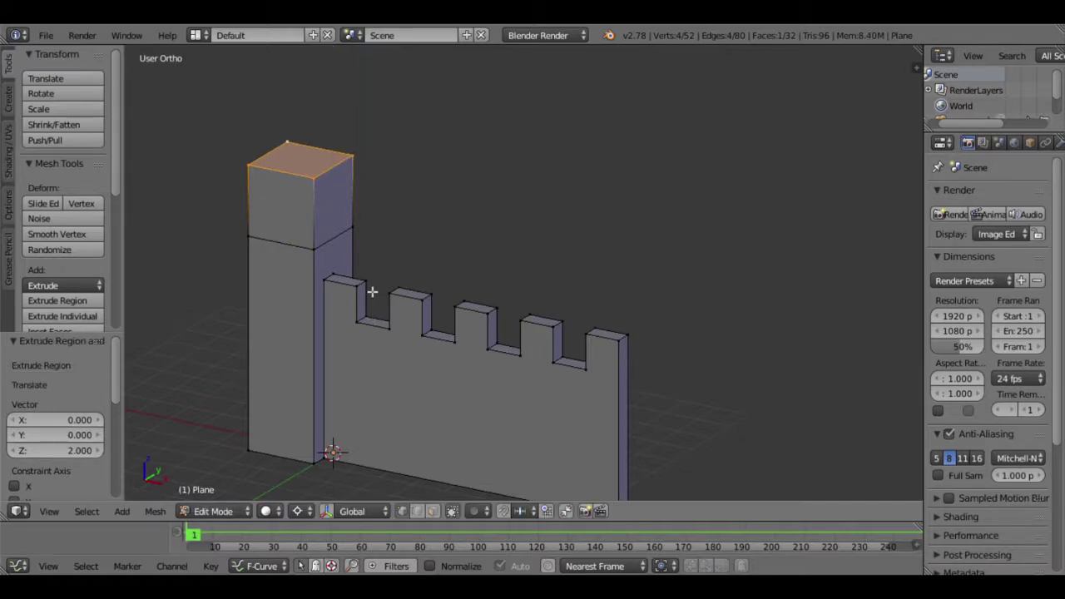
key(shift+s)
click(395, 306)
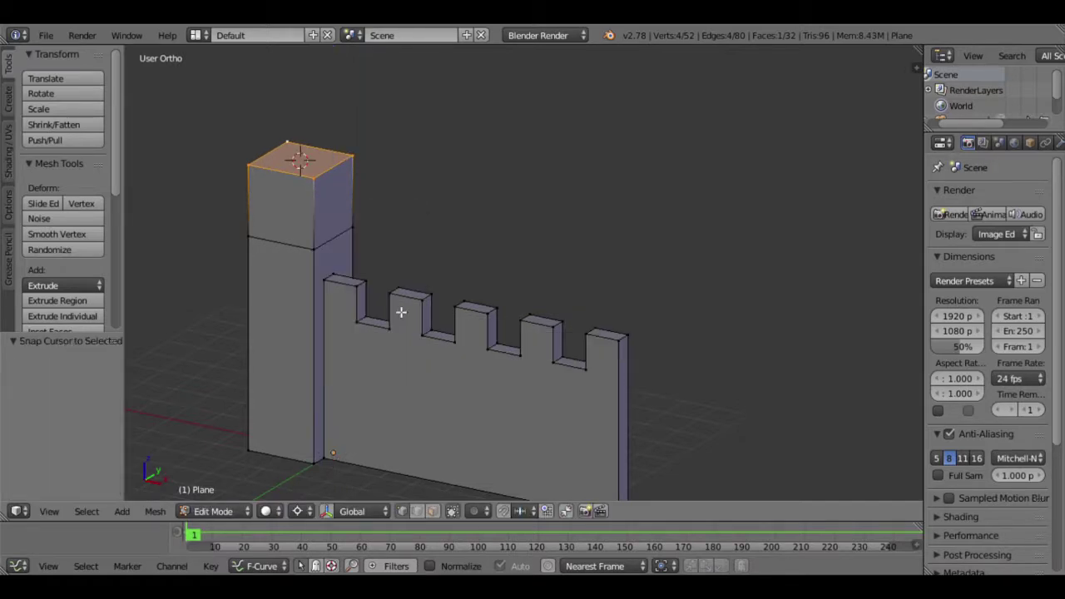
text(s0)
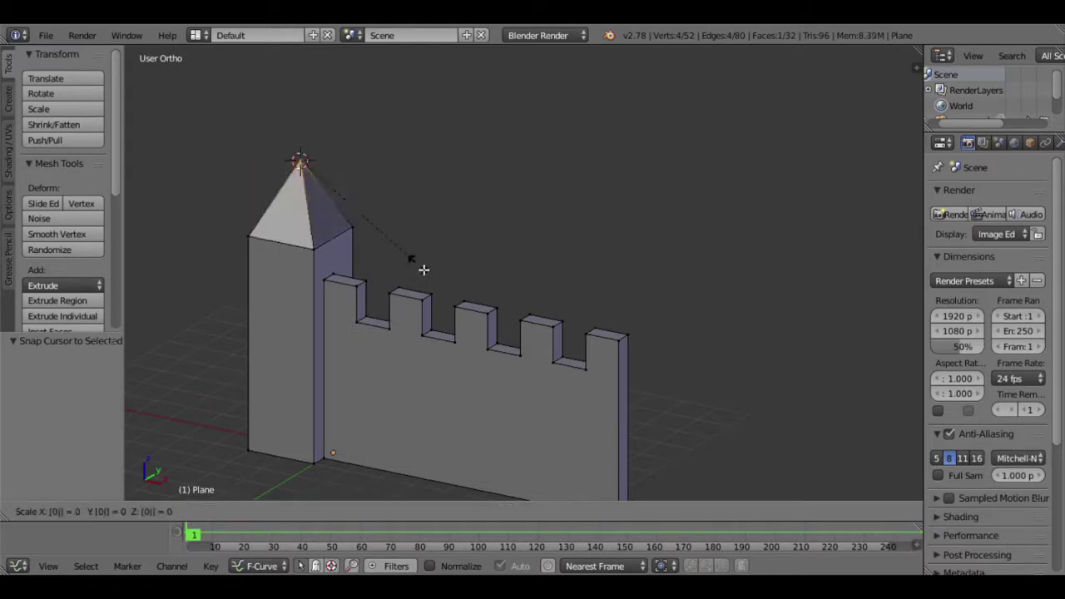
key(Return)
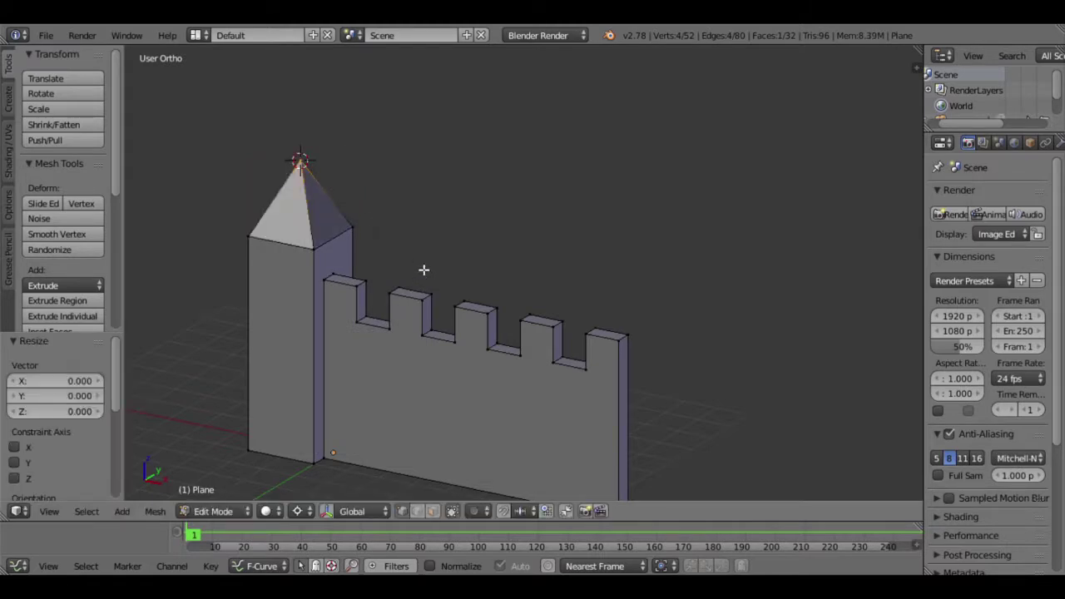
scroll(424, 269, down, 2)
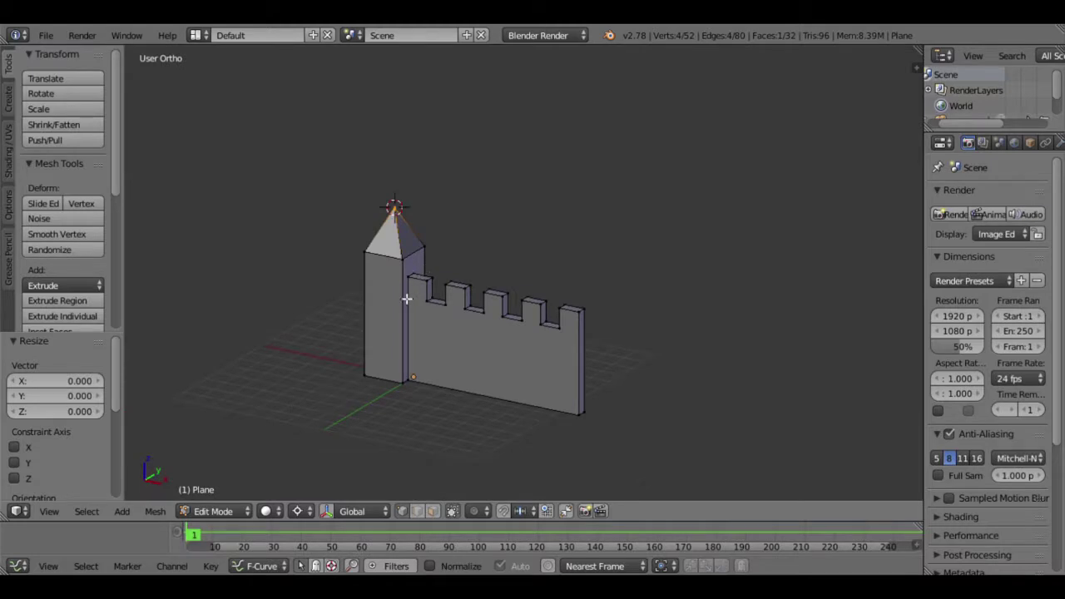
In Top view, duplicate the wall and tower, rotate the copy 90° and move it 11 units along X.
scroll(405, 316, down, 2)
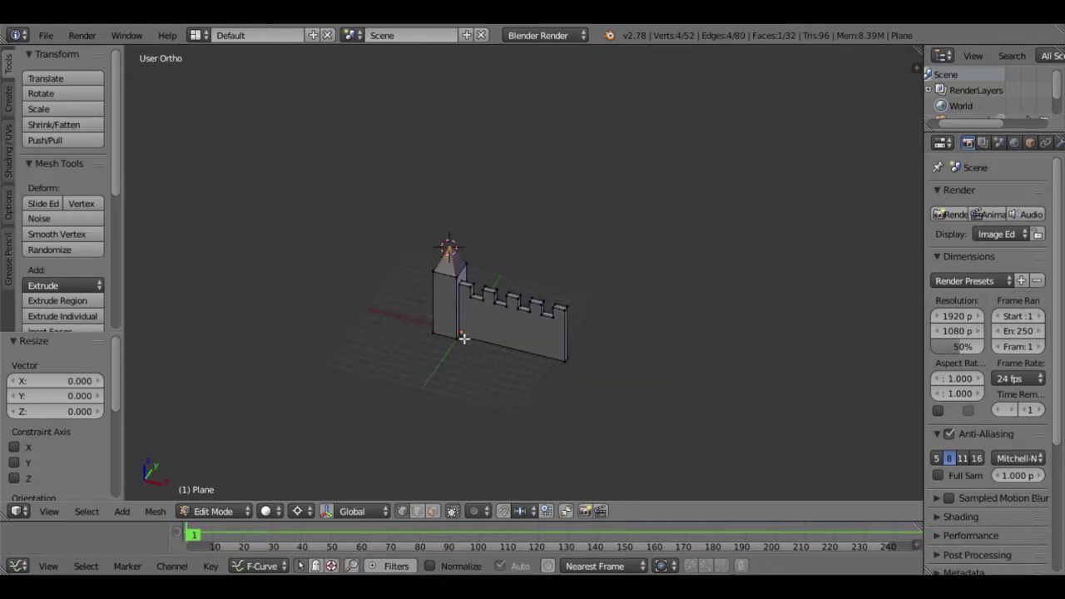
key(a)
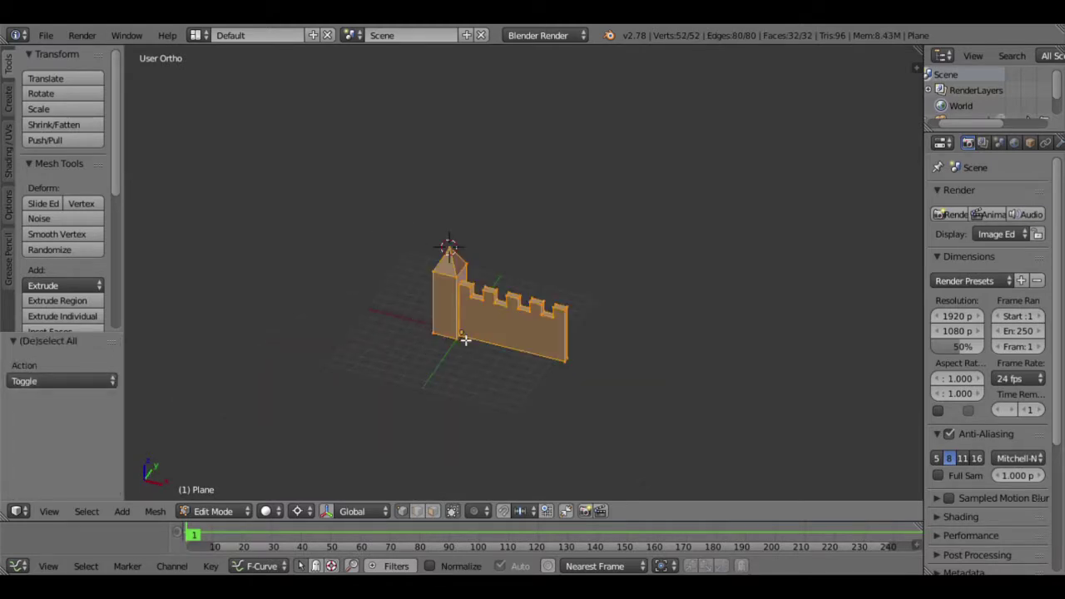
key(KP_7)
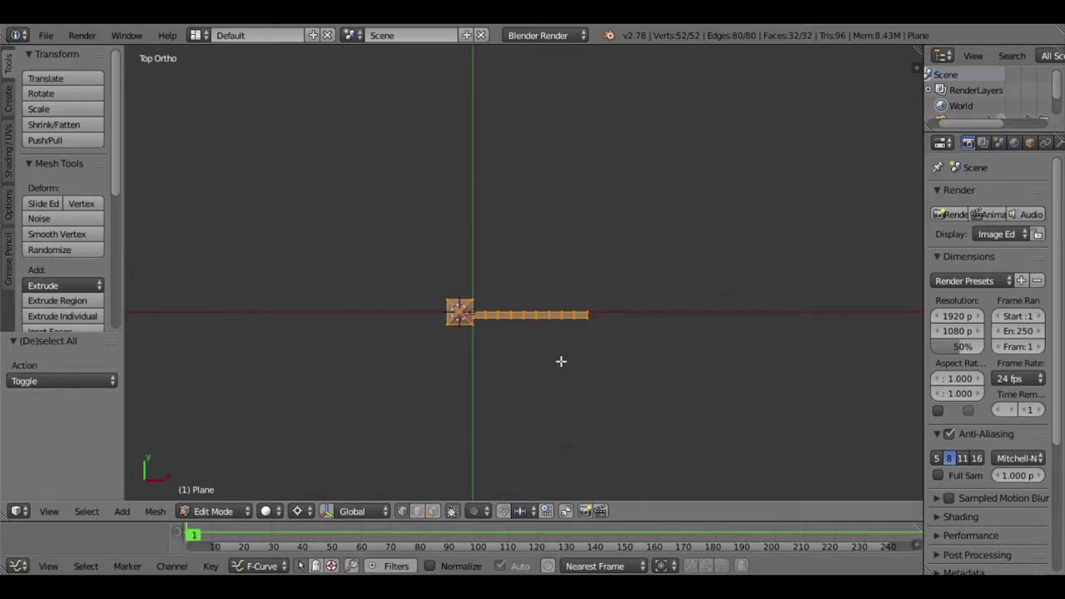
key(shift+d)
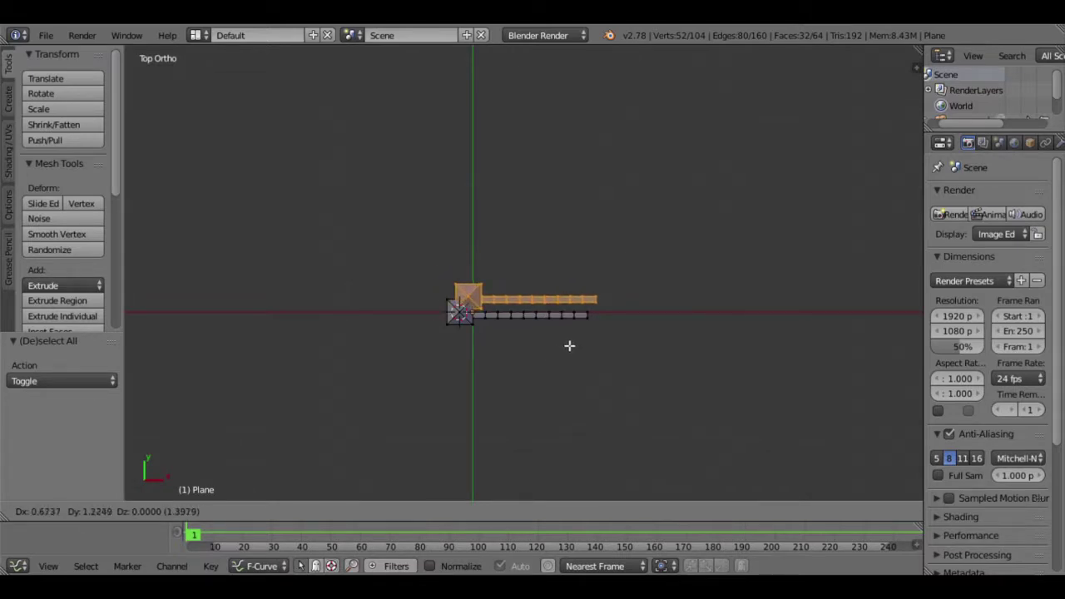
key(r)
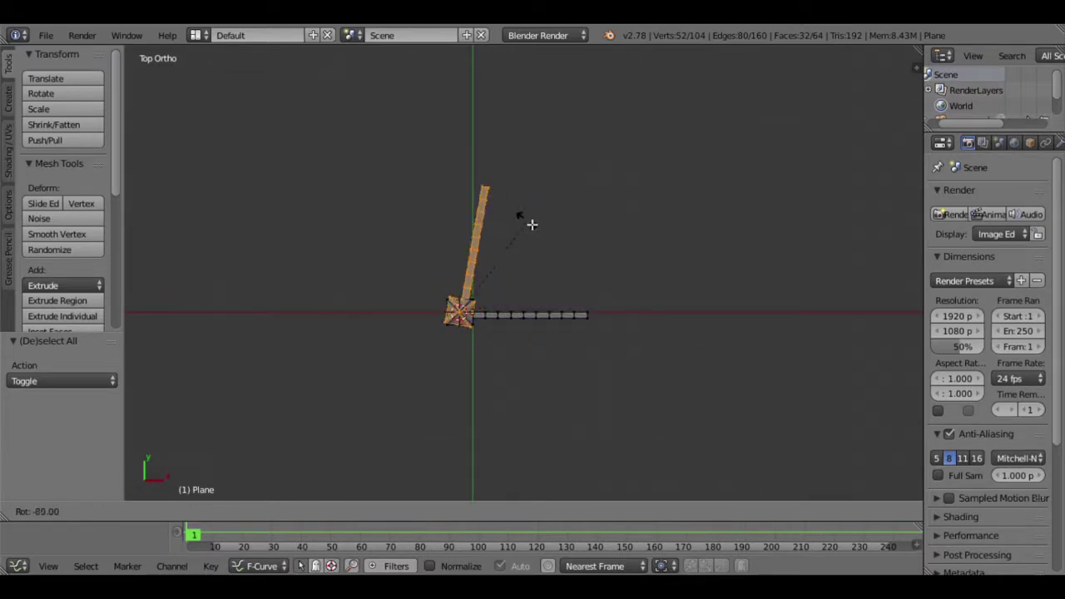
click(420, 423)
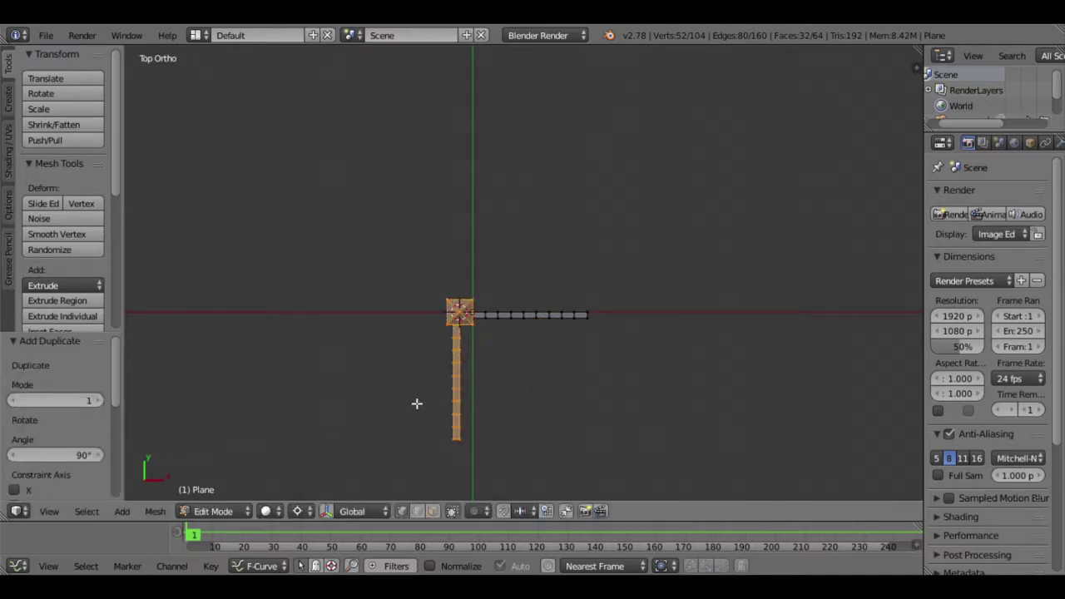
key(g)
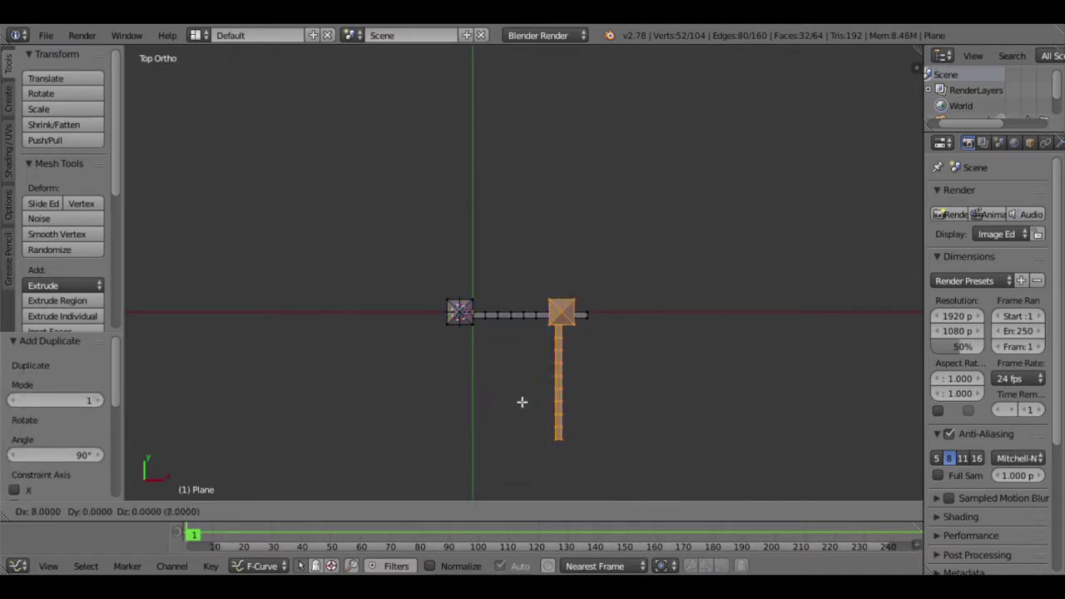
click(554, 402)
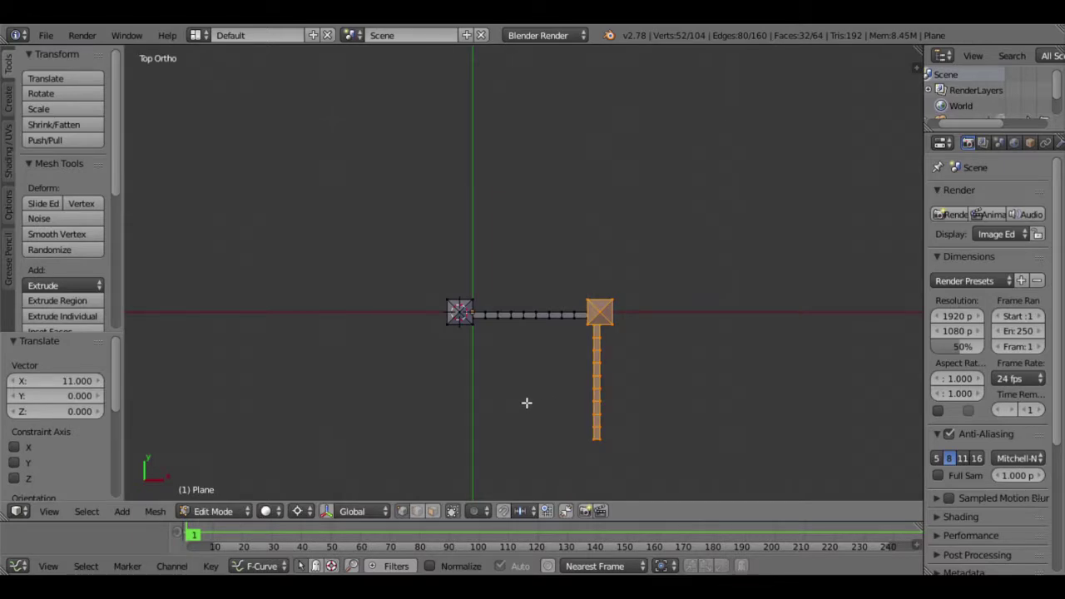
Duplicate the L-shaped pair, rotate it 180° and move it to close the square, then leave Edit Mode.
key(a)
key(a)
key(shift+d)
key(r)
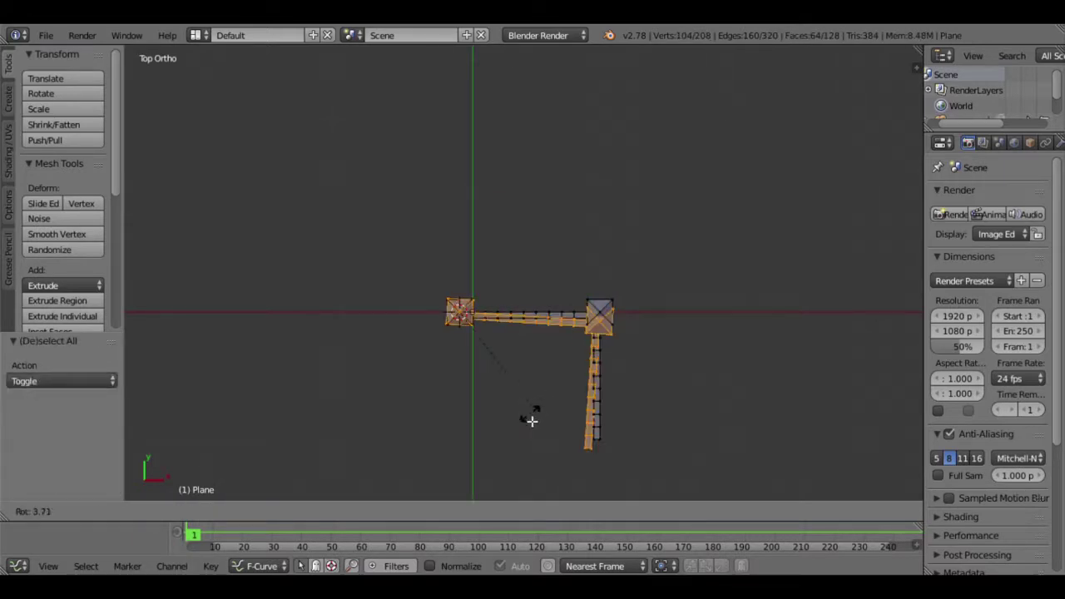
text(180)
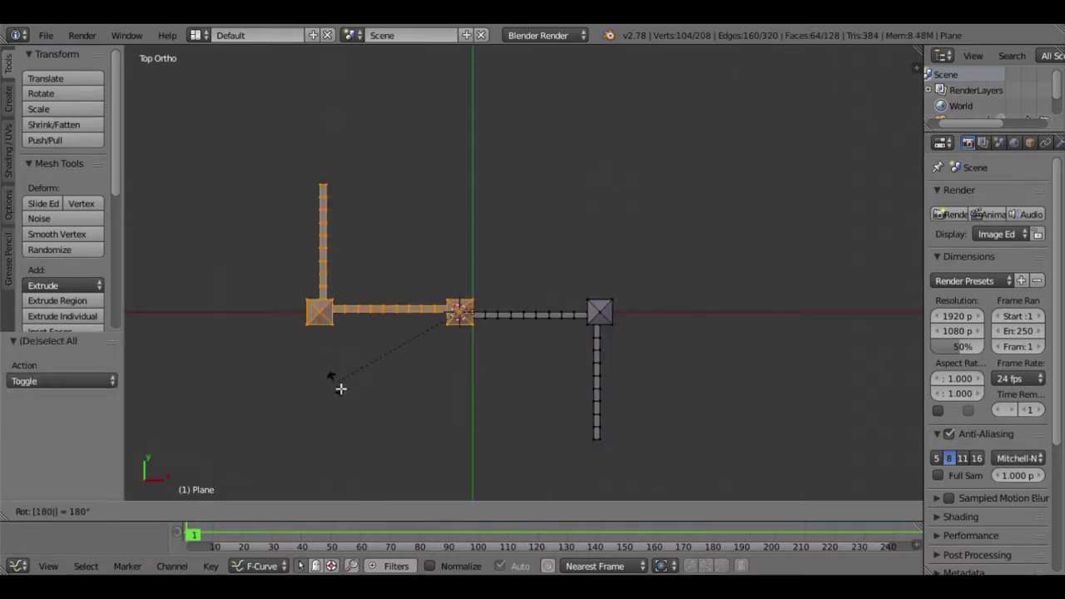
key(Return)
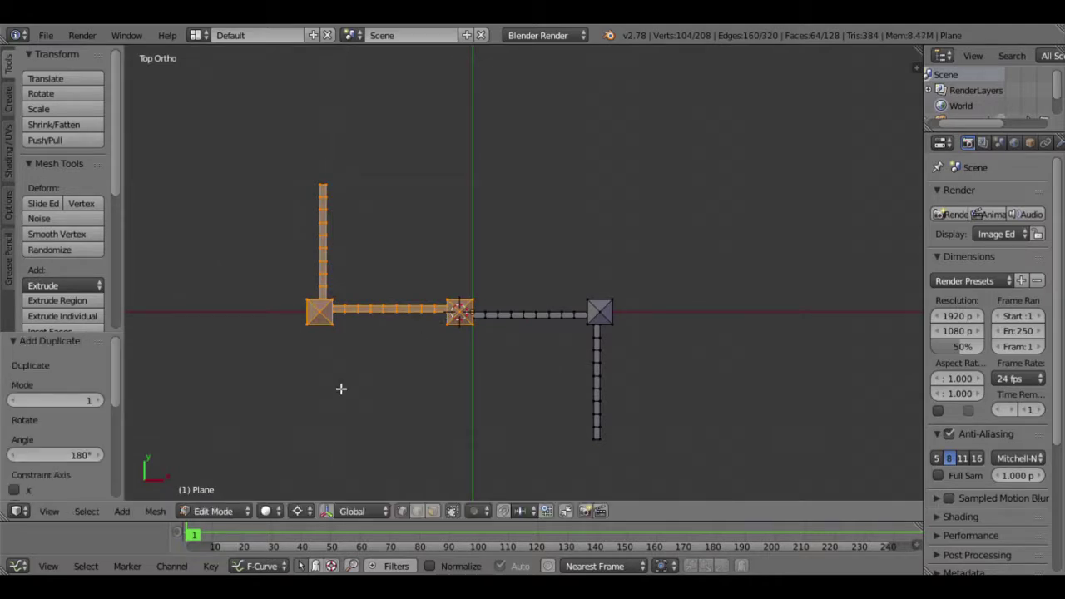
key(g)
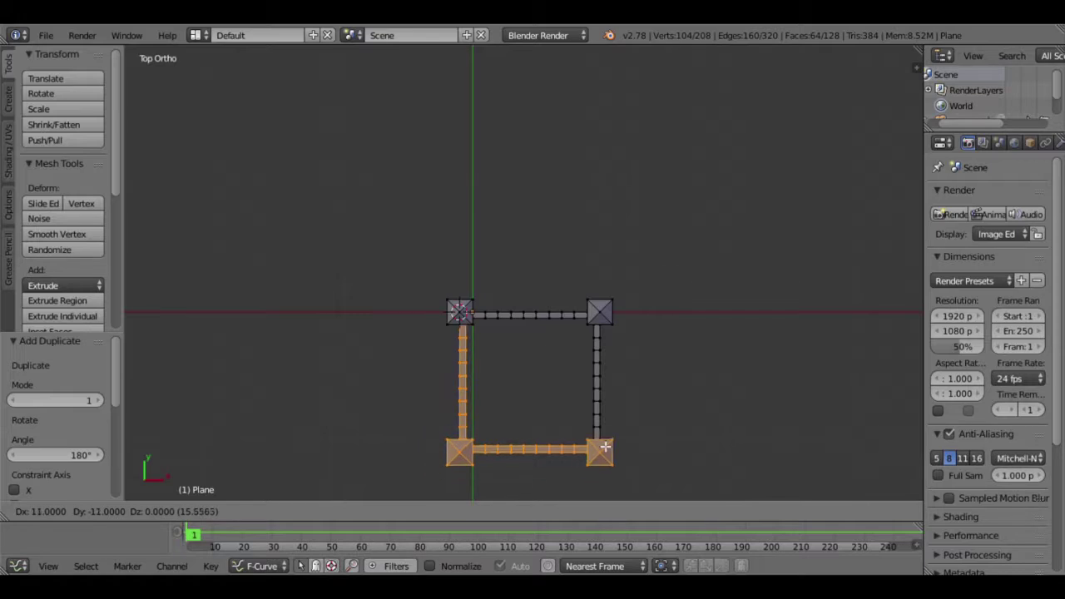
click(605, 448)
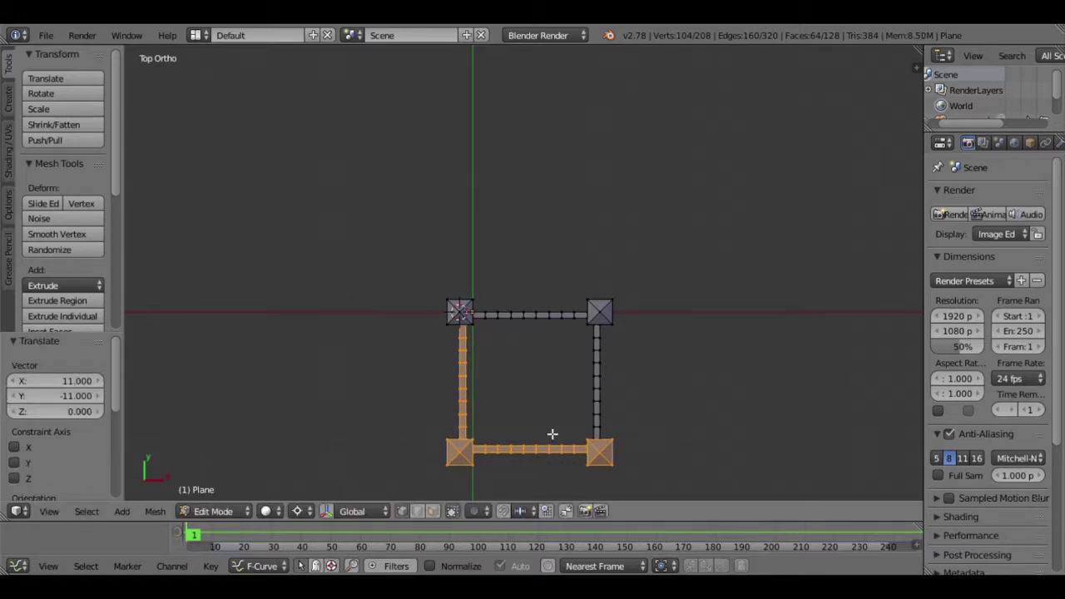
mouse_move(551, 433)
middle_down()
mouse_move(521, 408)
mouse_move(499, 349)
middle_up()
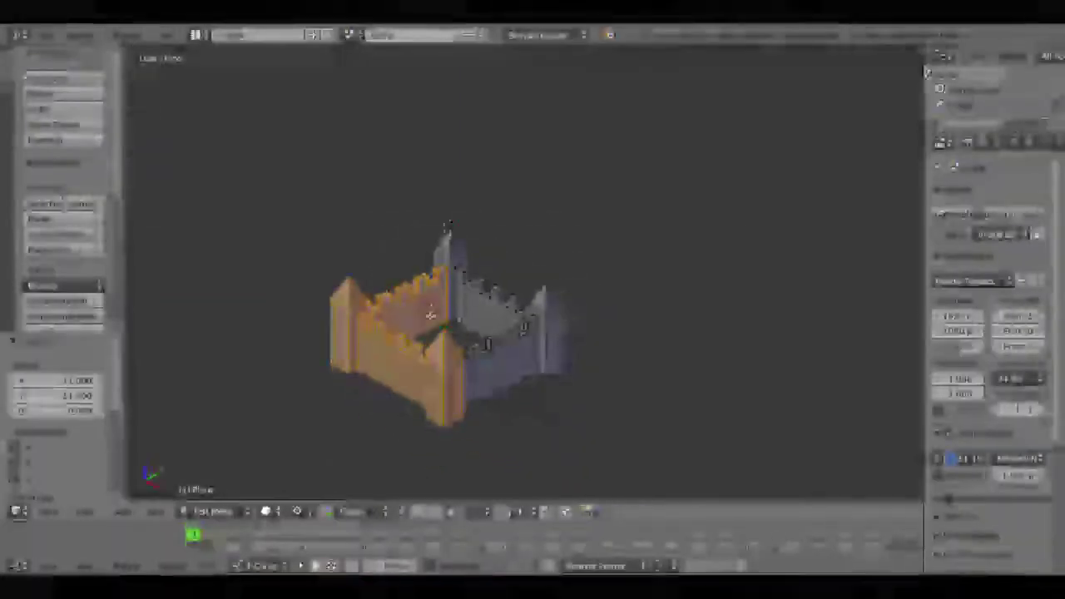
key(Tab)
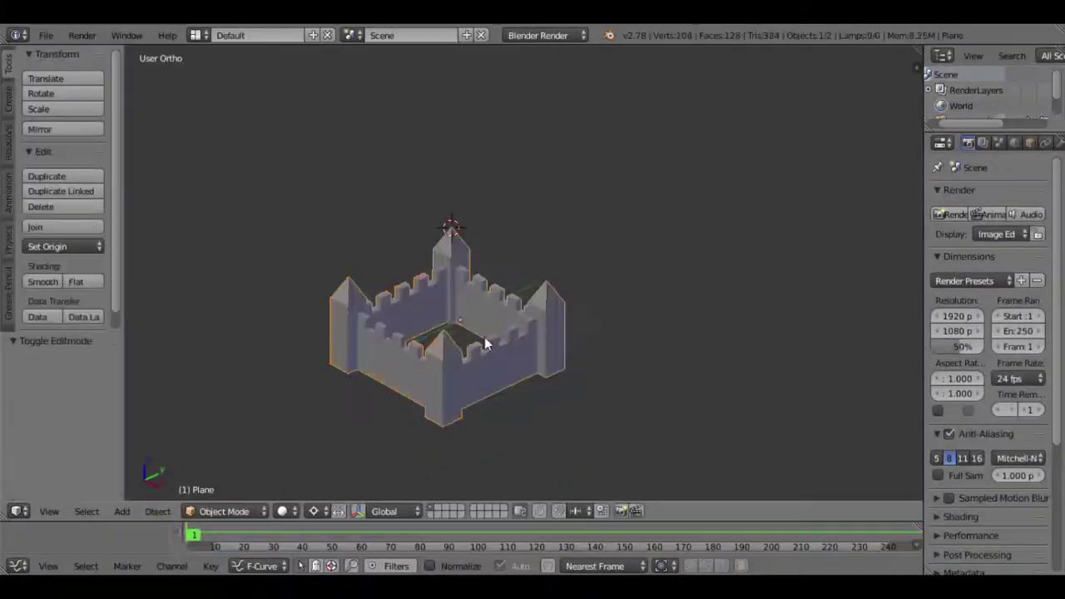
Re-enter Edit Mode, select the rear spire's tip vertex and centre the view on it.
click(956, 87)
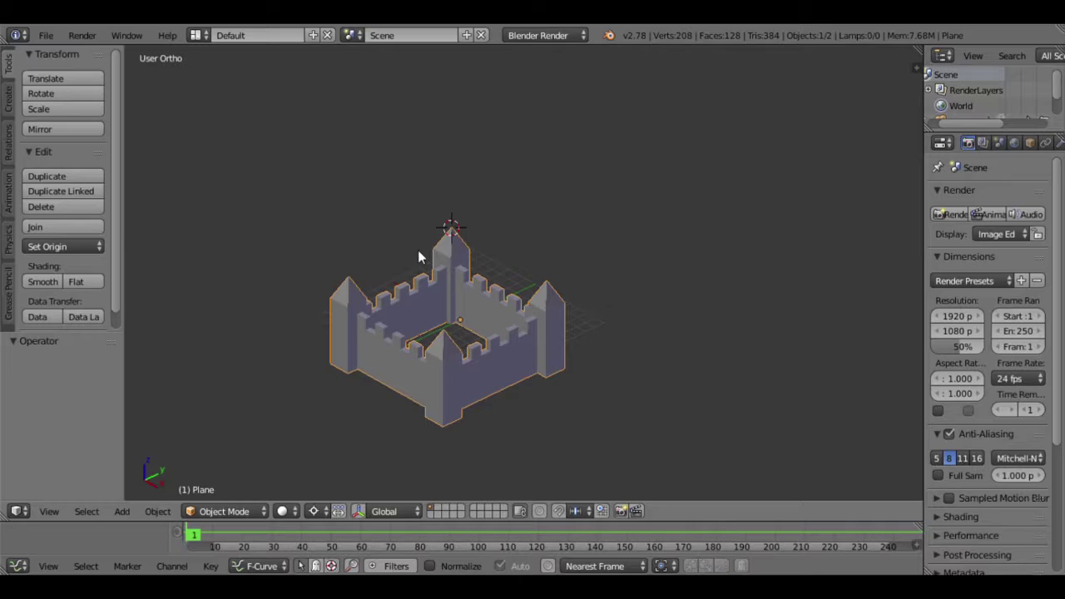
key(Tab)
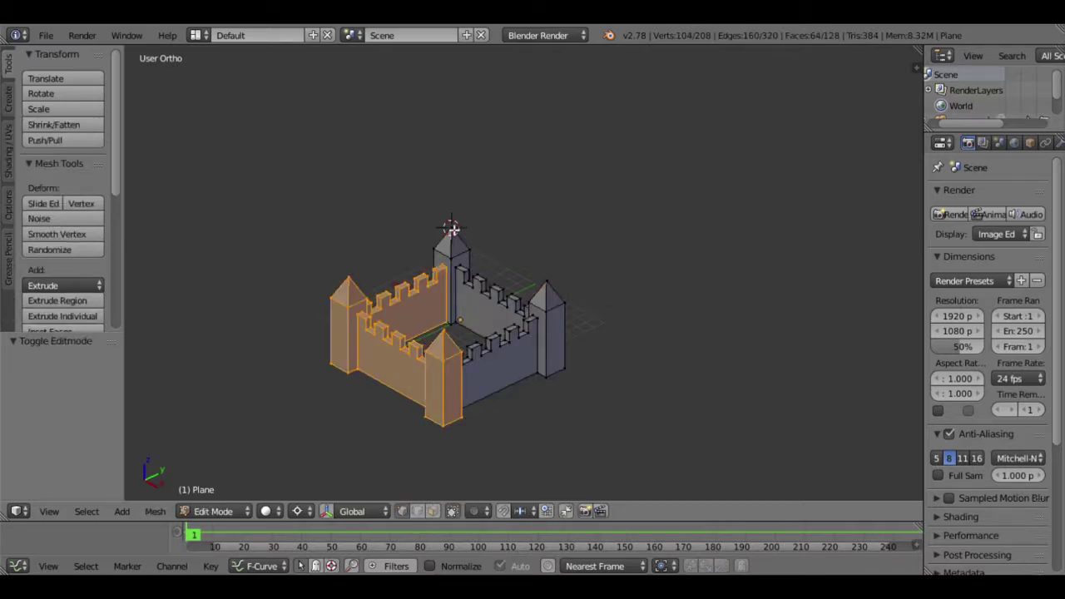
right_click(453, 231)
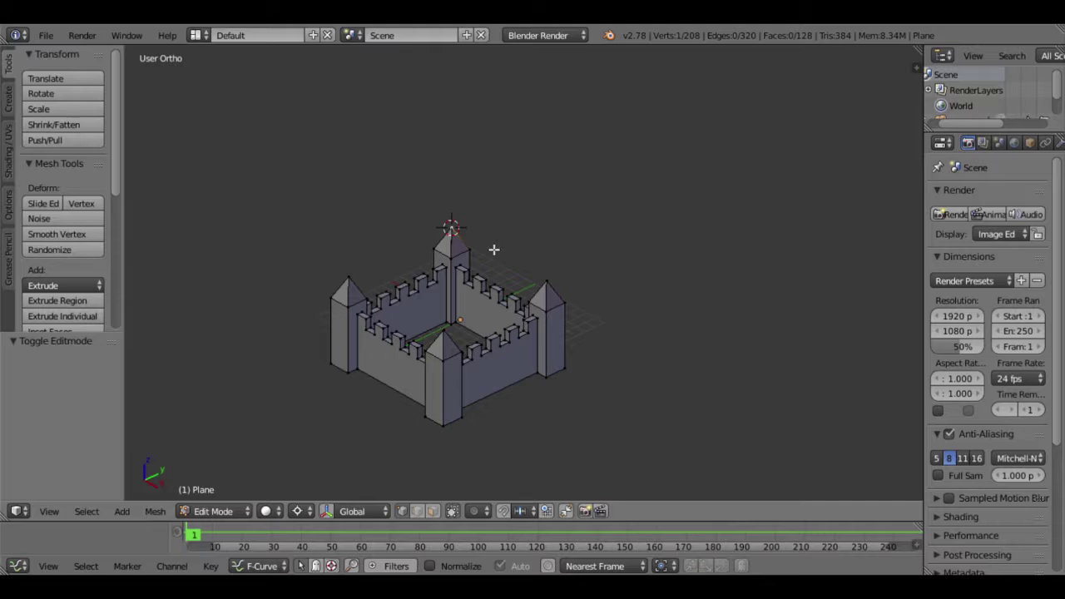
key(KP_Decimal)
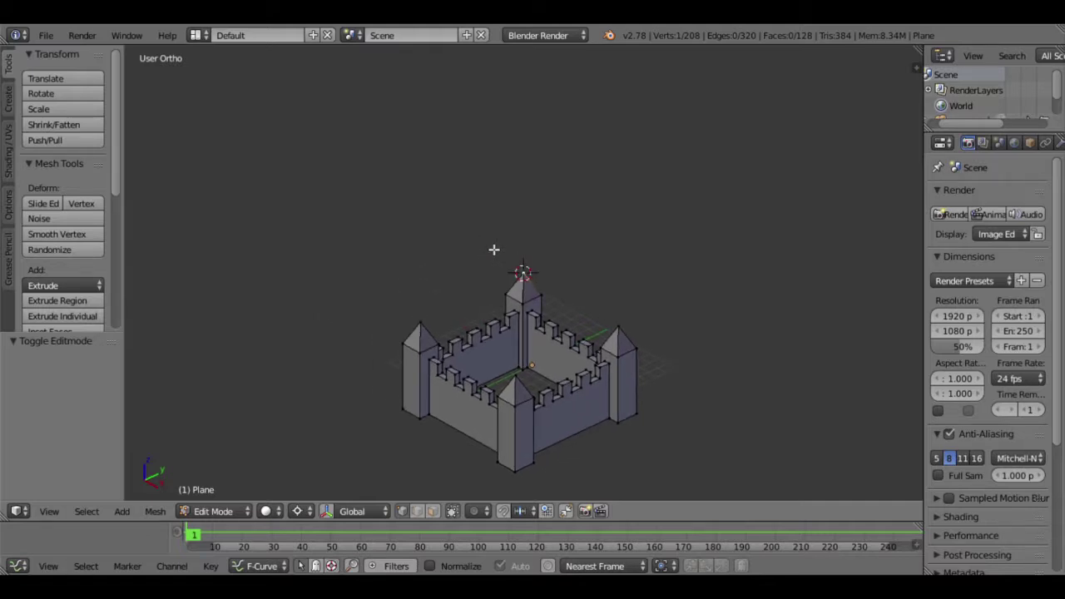
Move the spire tip vertex horizontally, with the move constrained to X and Y.
scroll(552, 304, up, 3)
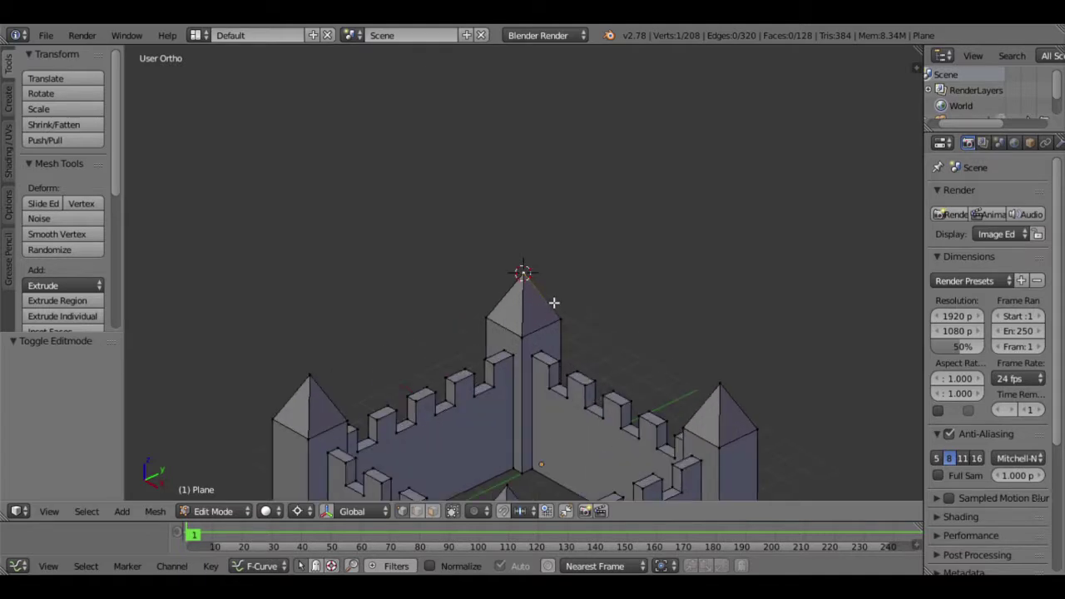
scroll(554, 306, up, 5)
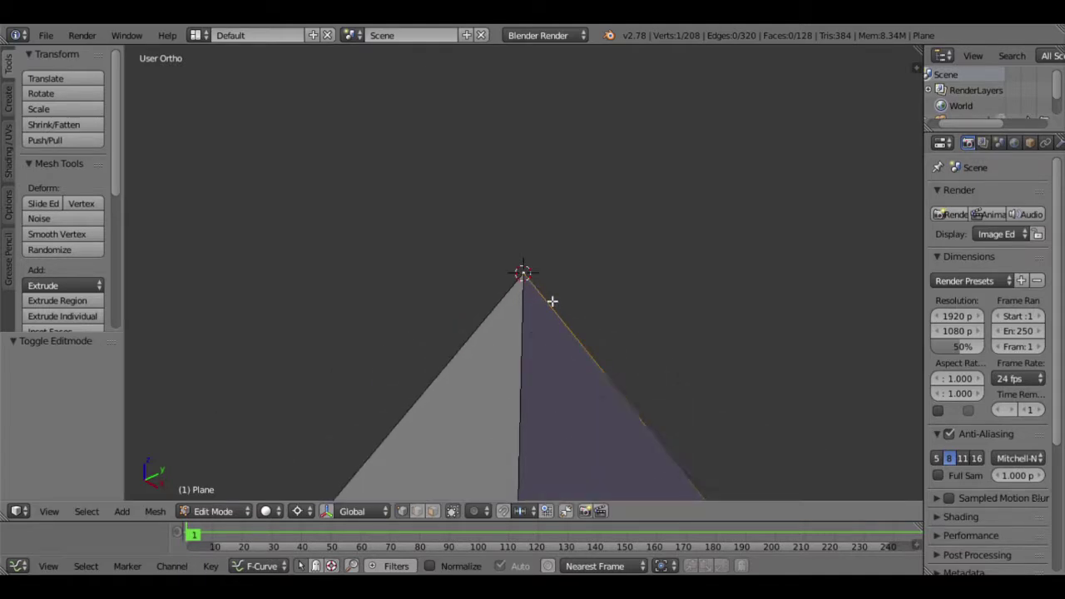
scroll(552, 301, down, 3)
scroll(552, 301, up, 2)
scroll(553, 301, up, 1)
scroll(552, 302, down, 1)
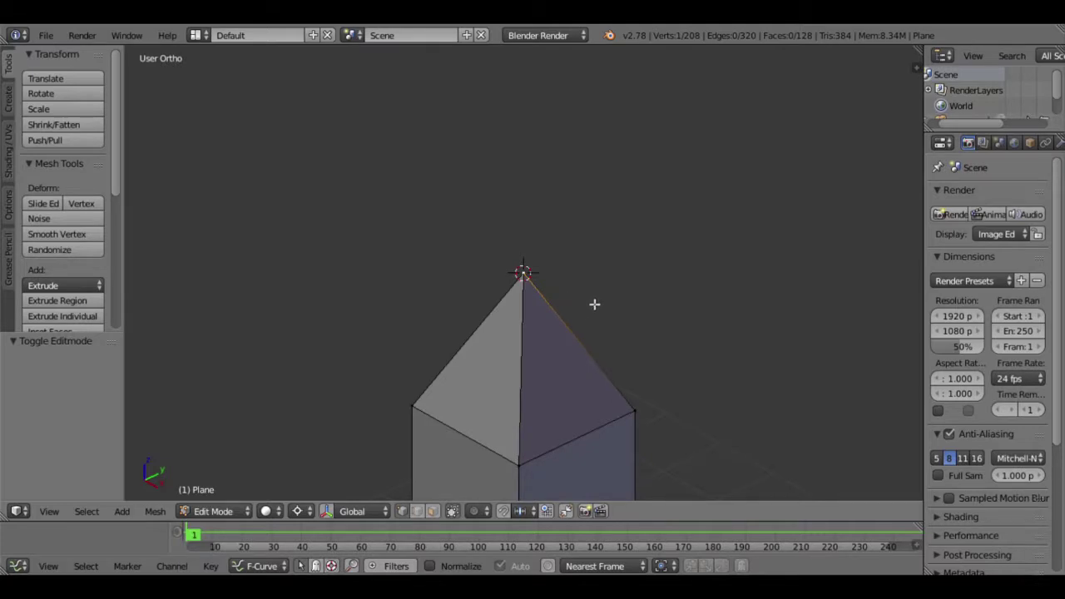
middle_drag(587, 301, 446, 385)
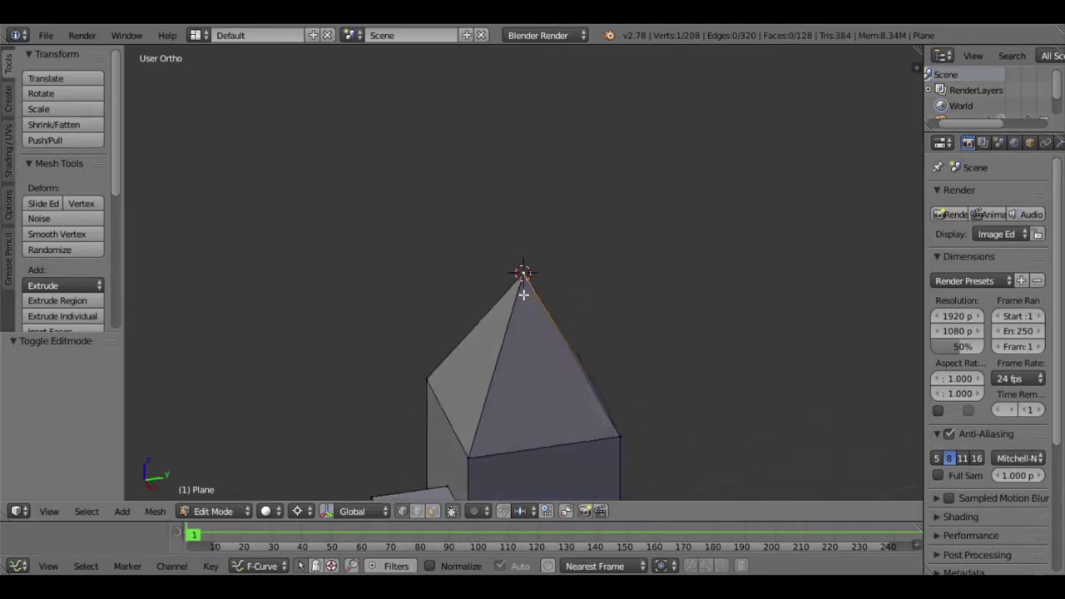
scroll(544, 373, up, 5)
scroll(540, 368, down, 1)
scroll(537, 368, down, 3)
mouse_move(483, 376)
middle_down()
mouse_move(706, 363)
mouse_move(468, 375)
middle_up()
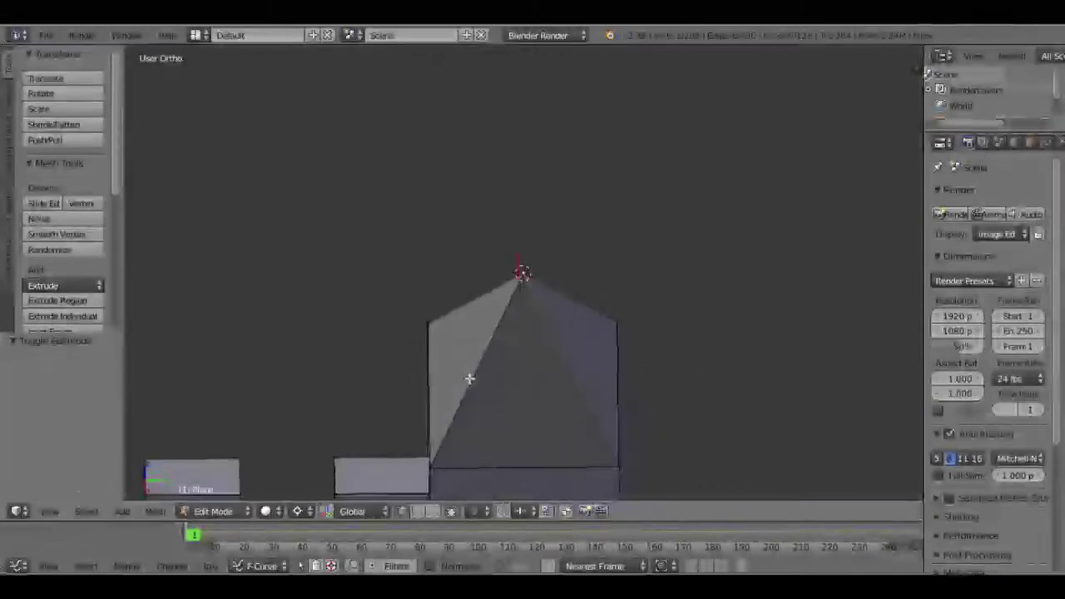
key(g)
key(shift+z)
click(566, 350)
middle_drag(604, 367, 596, 374)
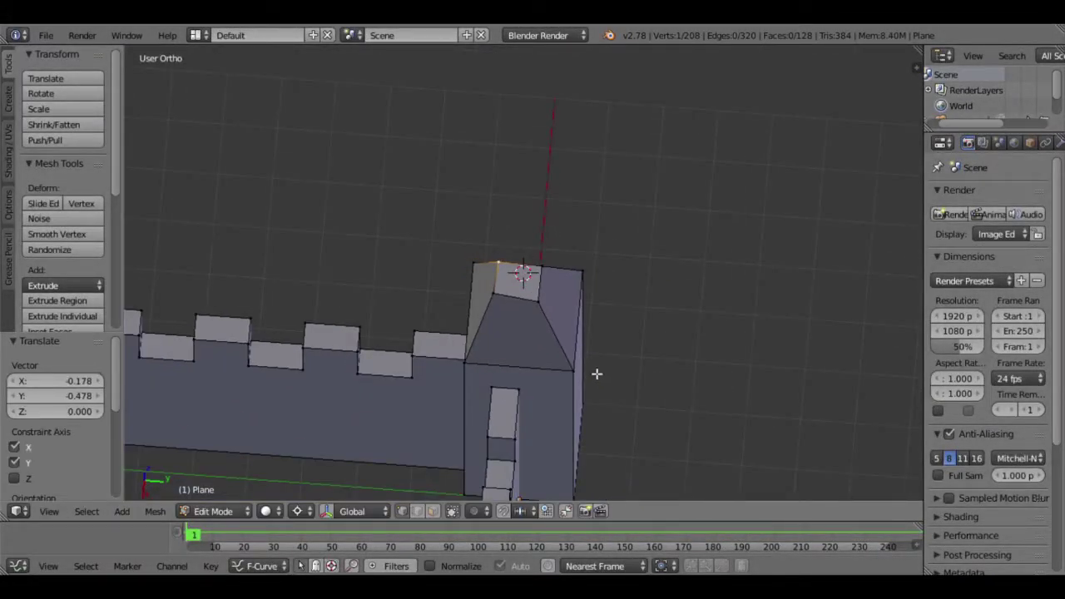
middle_drag(556, 401, 665, 314)
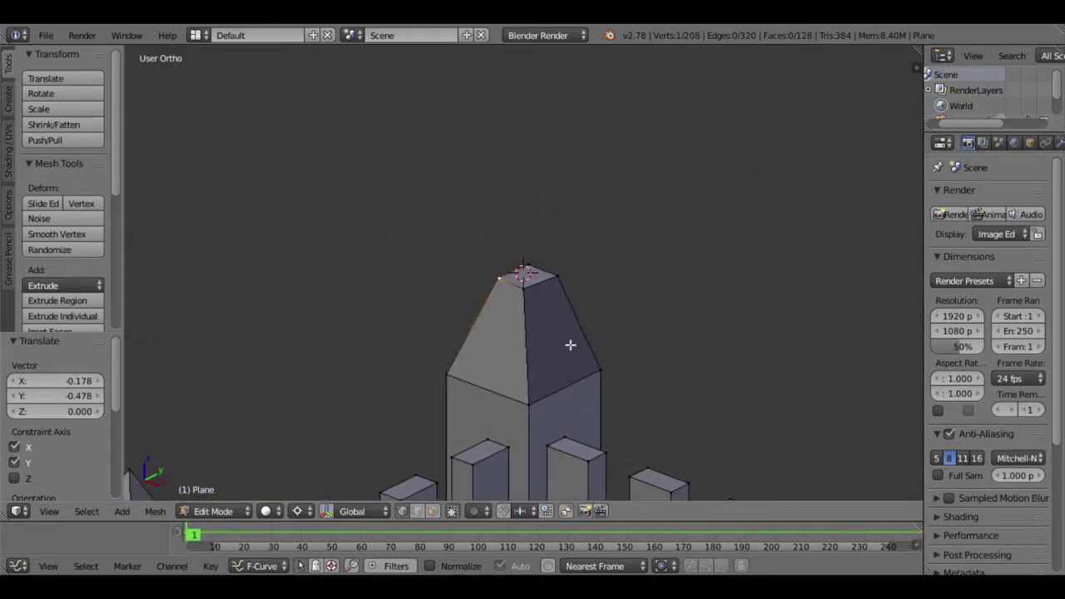
Select the spire's small top face and merge it At Cursor into one vertex.
scroll(553, 339, up, 4)
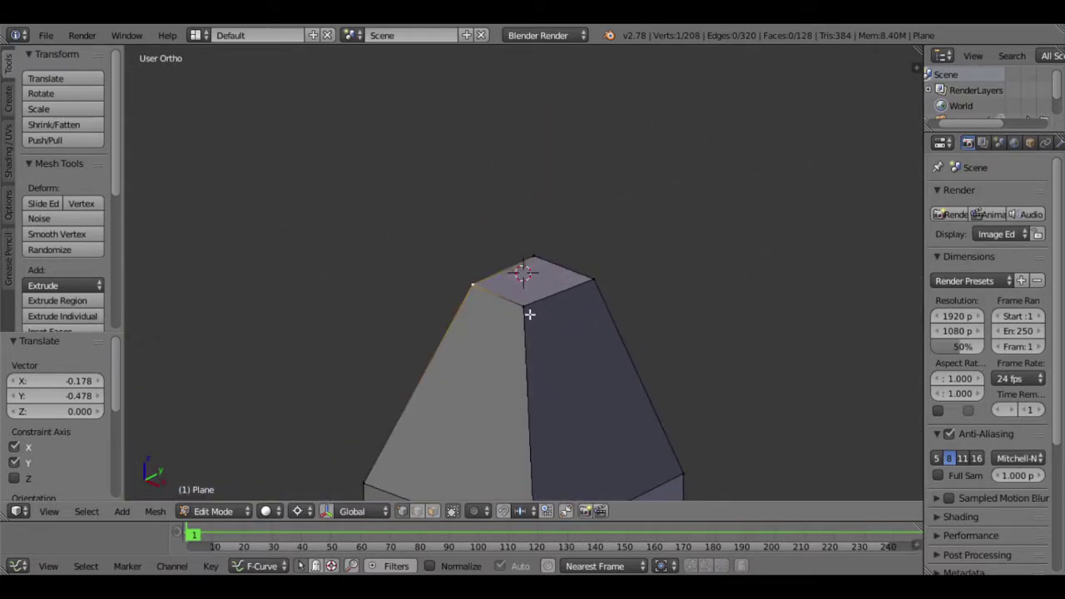
click(547, 262)
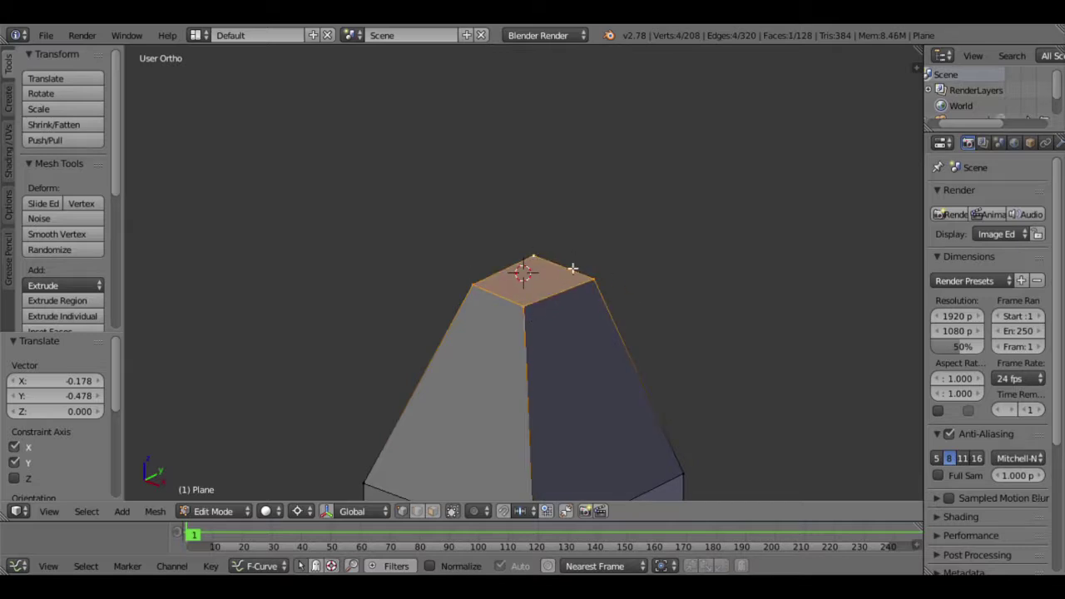
scroll(567, 347, down, 2)
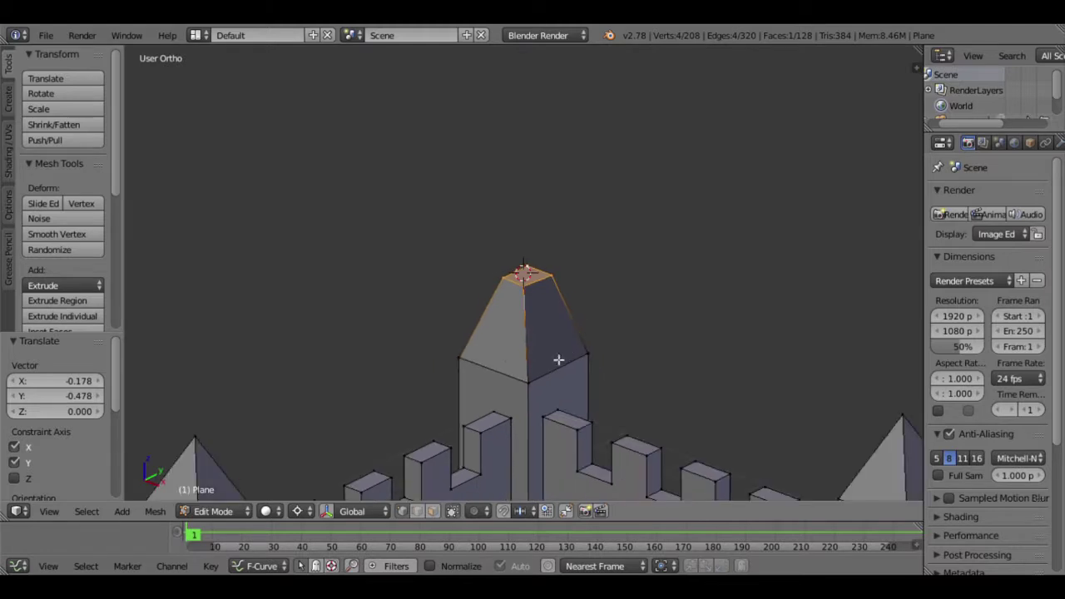
scroll(562, 356, down, 1)
scroll(450, 384, down, 1)
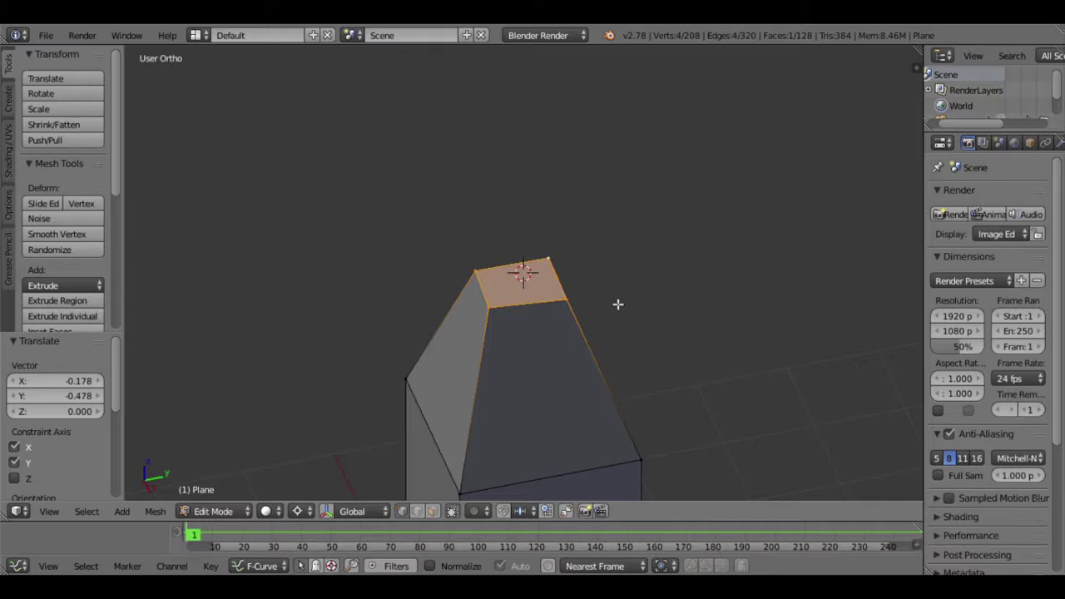
key(alt+m)
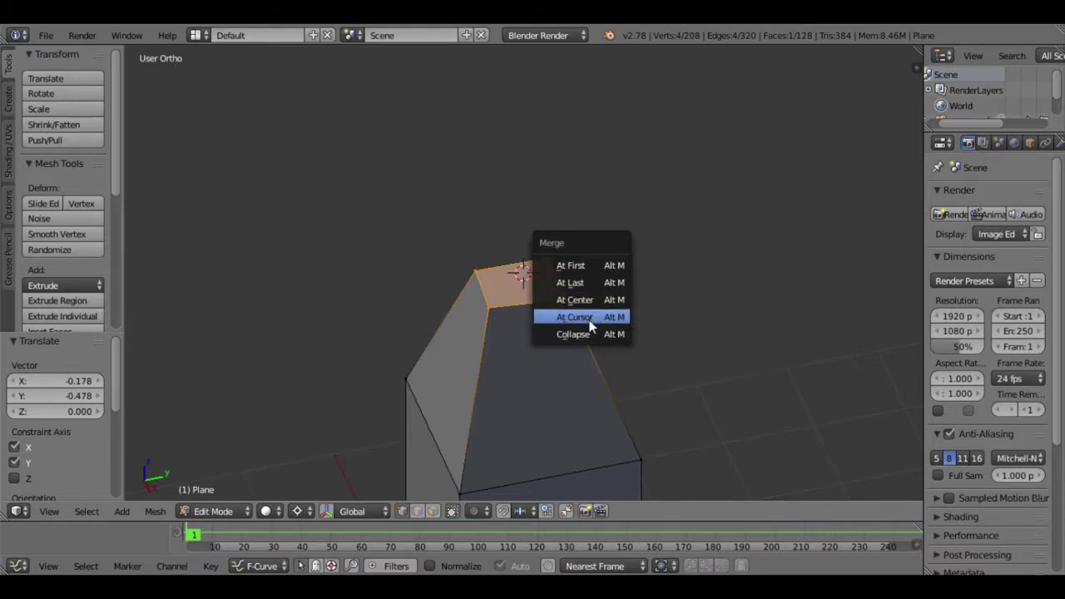
click(583, 317)
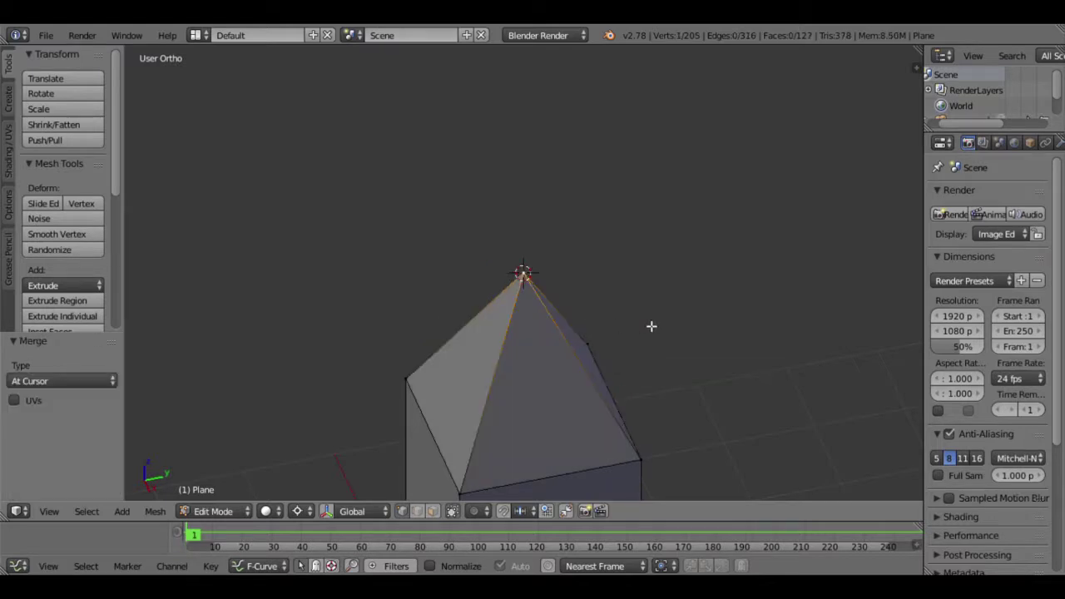
scroll(583, 344, down, 2)
scroll(527, 345, down, 3)
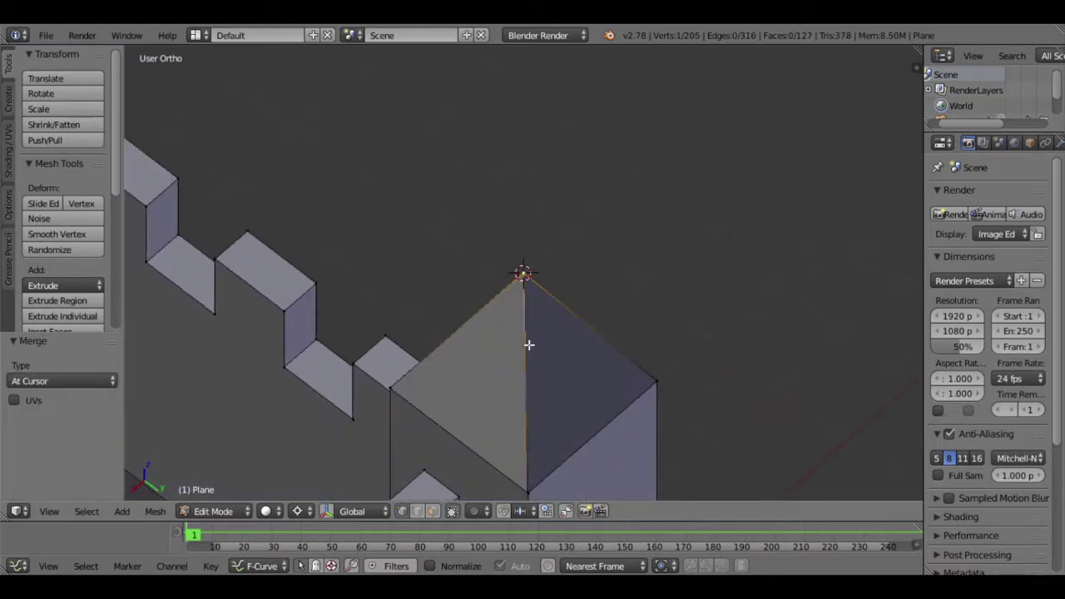
mouse_move(602, 333)
middle_down()
mouse_move(538, 363)
mouse_move(464, 344)
mouse_move(580, 345)
mouse_move(458, 328)
mouse_move(494, 330)
middle_up()
scroll(558, 338, down, 2)
scroll(558, 338, down, 2)
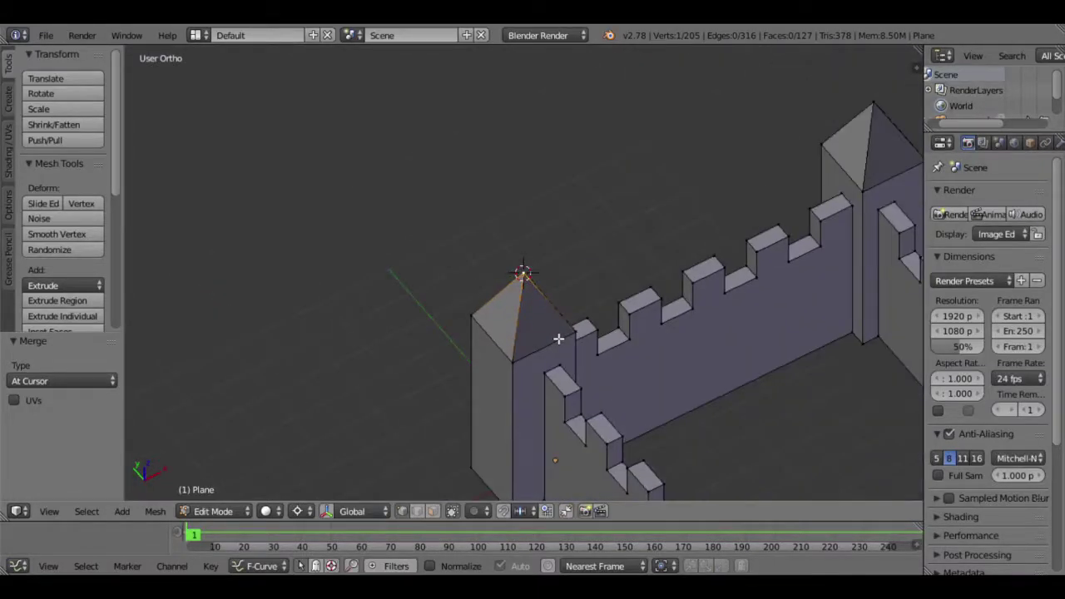
scroll(558, 338, down, 1)
scroll(574, 349, up, 3)
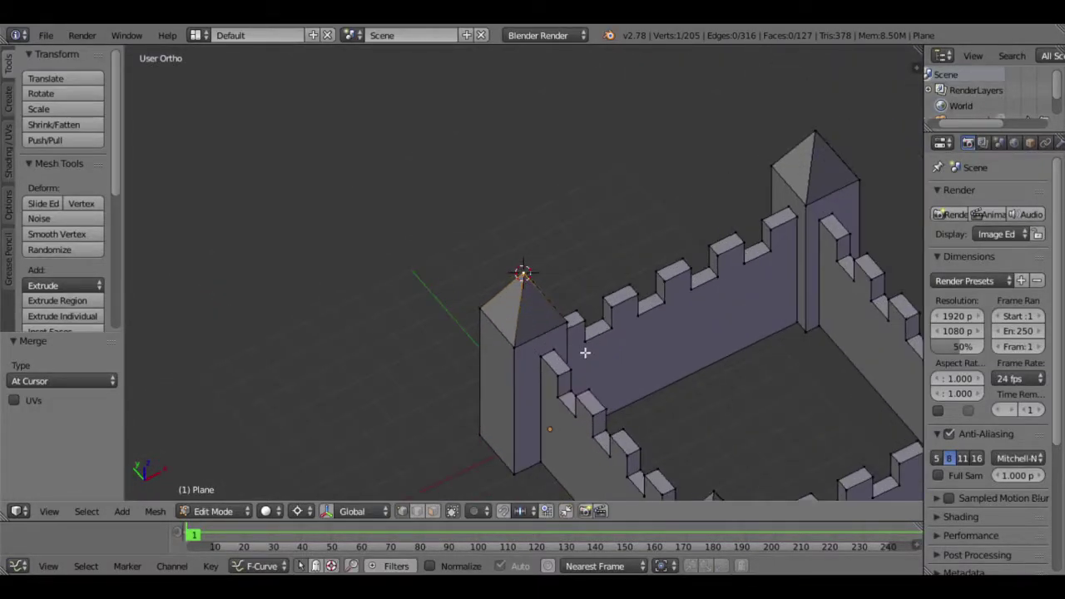
scroll(580, 347, down, 3)
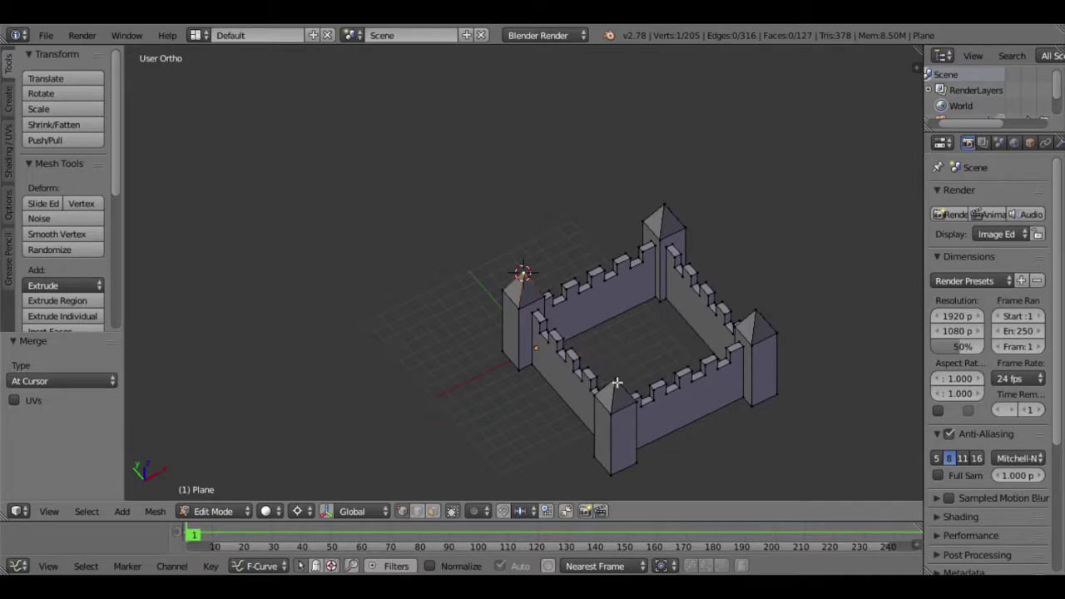
right_click(617, 382)
right_click(764, 321)
right_click(665, 206)
right_click(760, 321)
right_click(674, 205)
key(a)
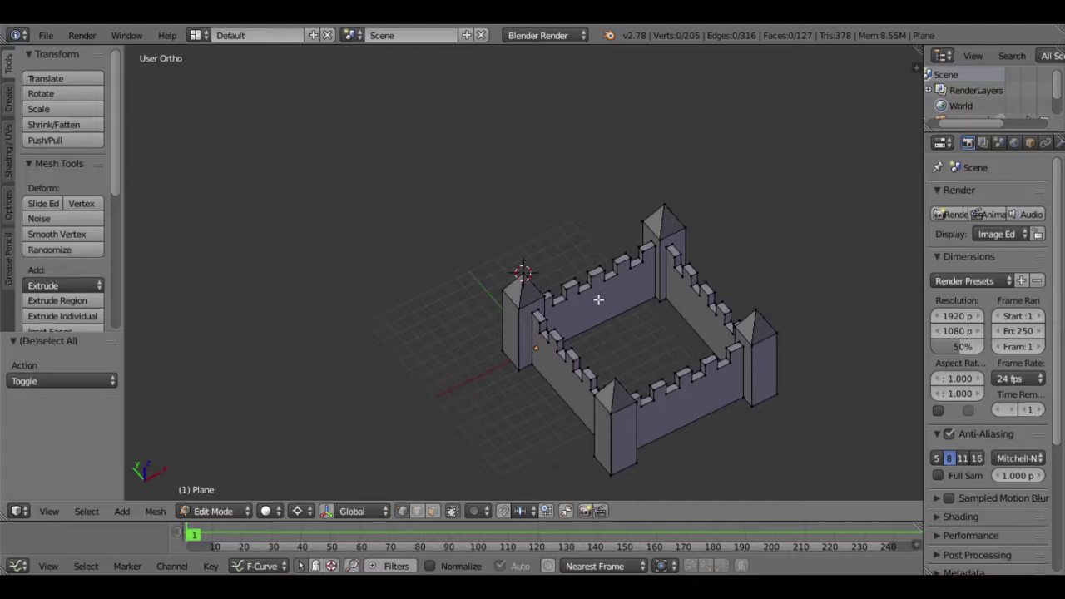
Select all and run Remove Doubles, merging 9 duplicate vertices, then select the tower tip vertex.
key(a)
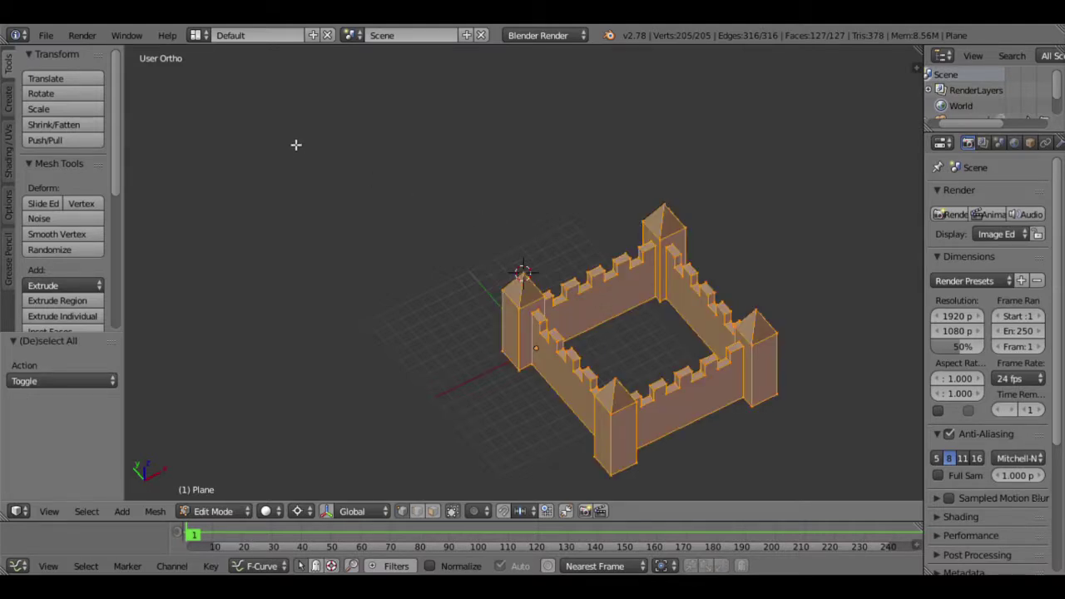
key(w)
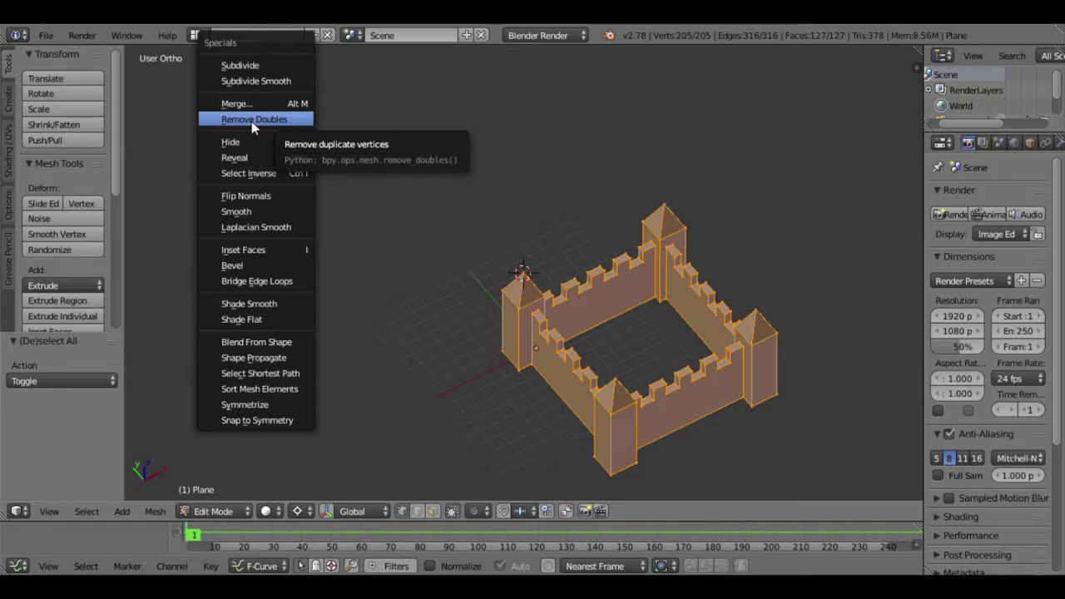
click(253, 121)
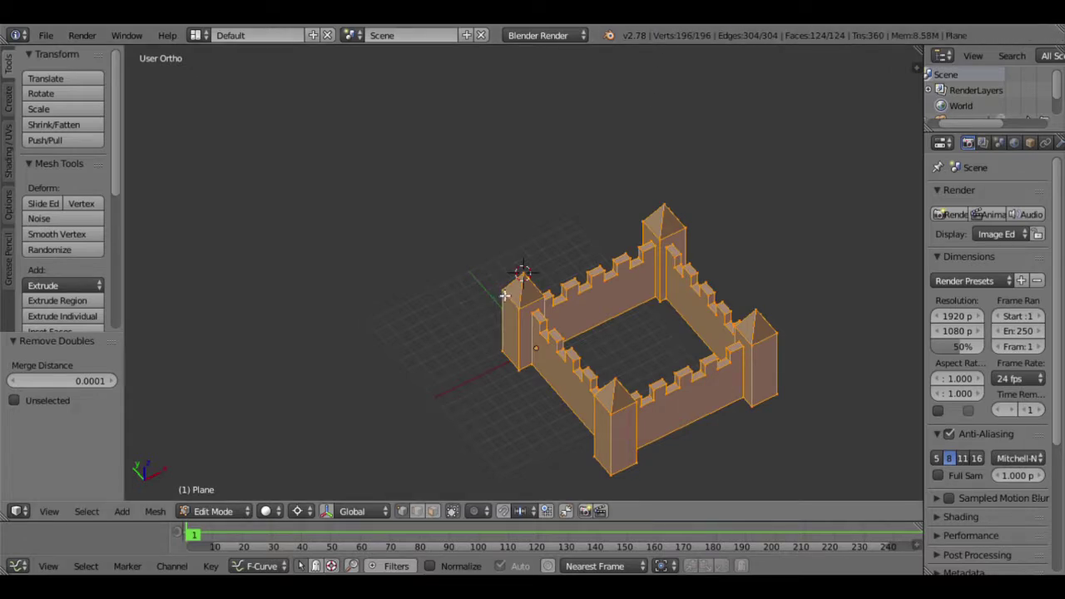
scroll(524, 274, up, 2)
scroll(524, 274, up, 3)
right_click(523, 274)
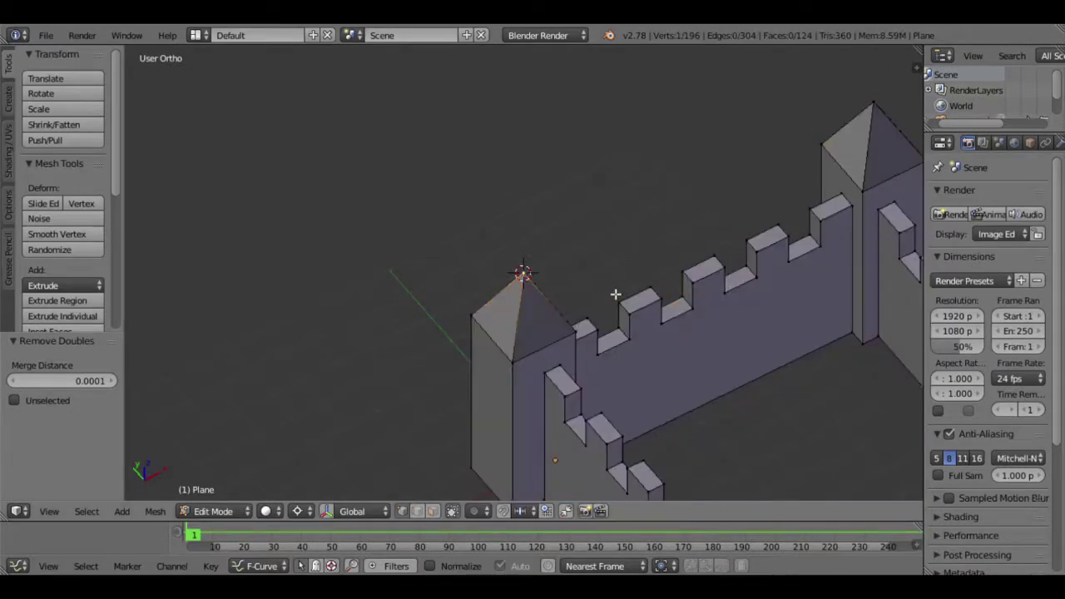
Select the right tower's tip vertex and switch to Front Ortho view.
scroll(614, 294, down, 3)
right_click(870, 335)
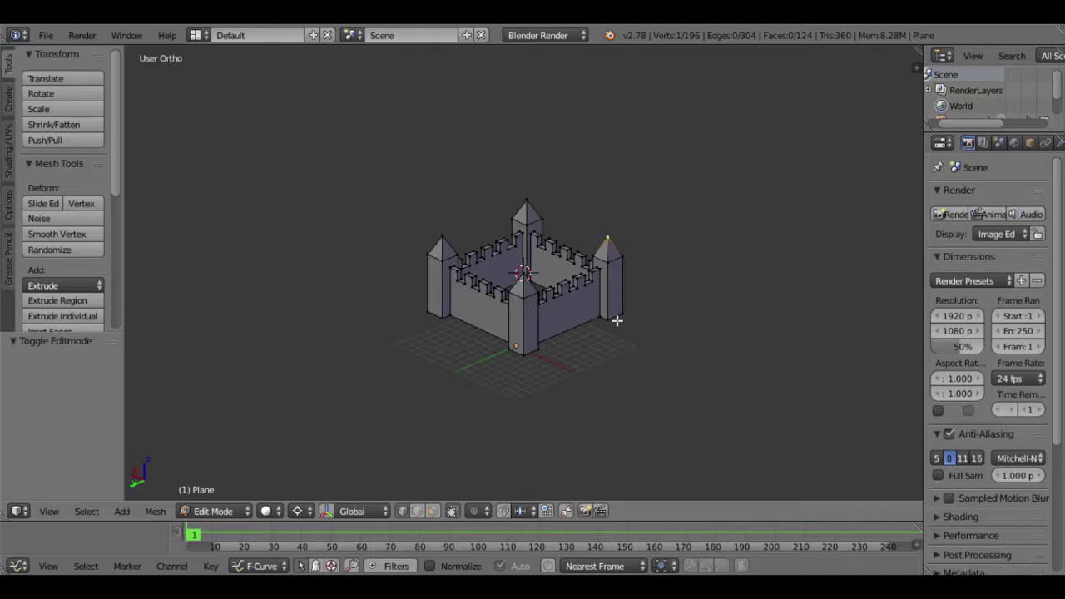
key(KP_1)
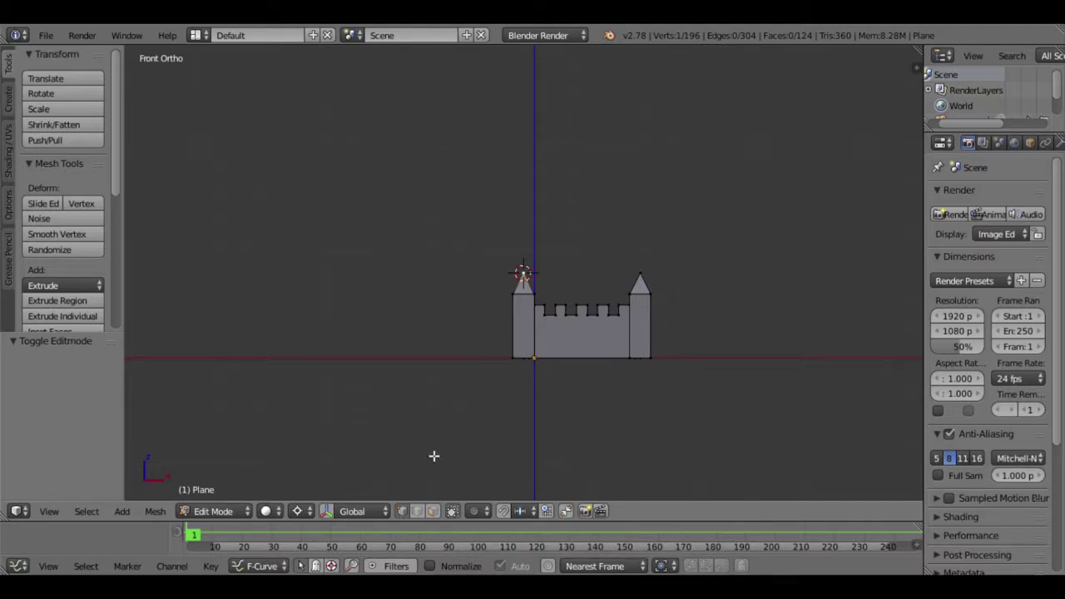
In face select mode, delete the front wall face (Only Faces) and its inner face.
click(431, 512)
mouse_move(440, 319)
middle_down()
mouse_move(461, 364)
mouse_move(611, 402)
middle_up()
right_click(611, 381)
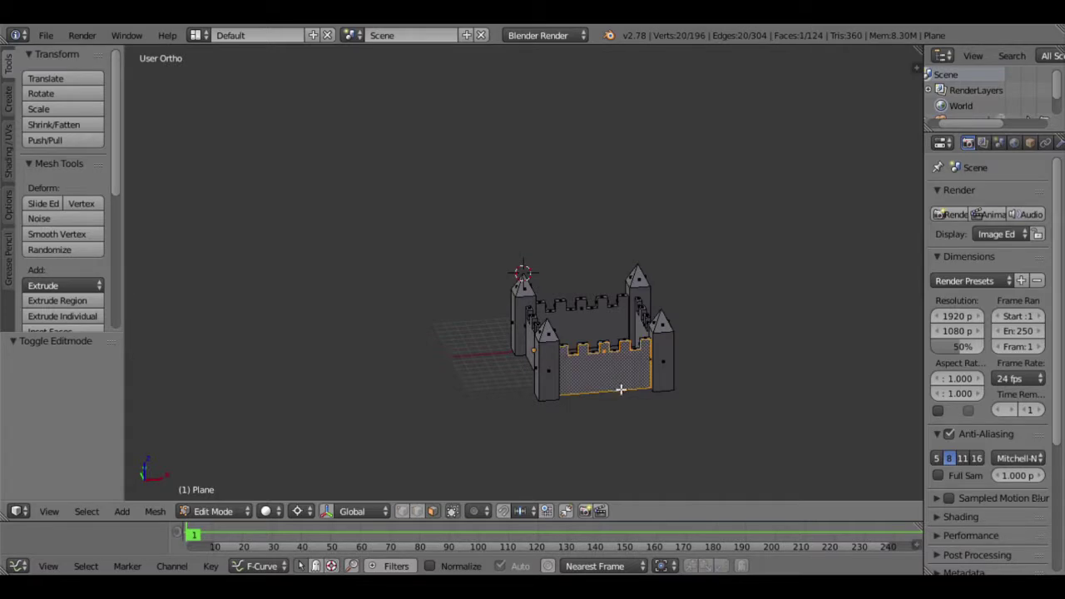
scroll(621, 390, up, 4)
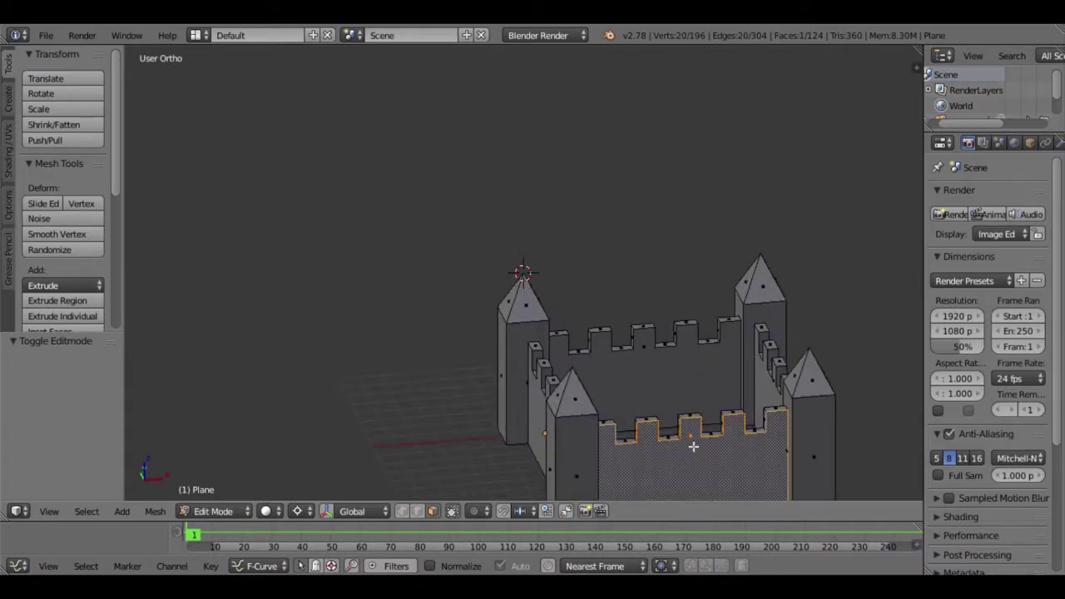
key(x)
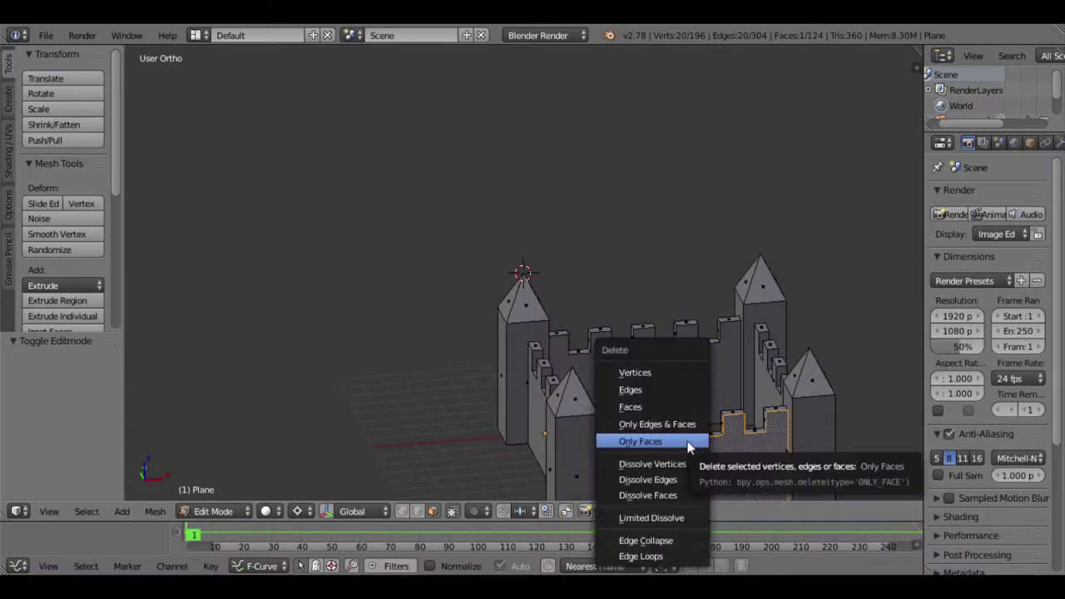
click(667, 409)
mouse_move(542, 421)
middle_down()
mouse_move(641, 444)
mouse_move(763, 425)
middle_up()
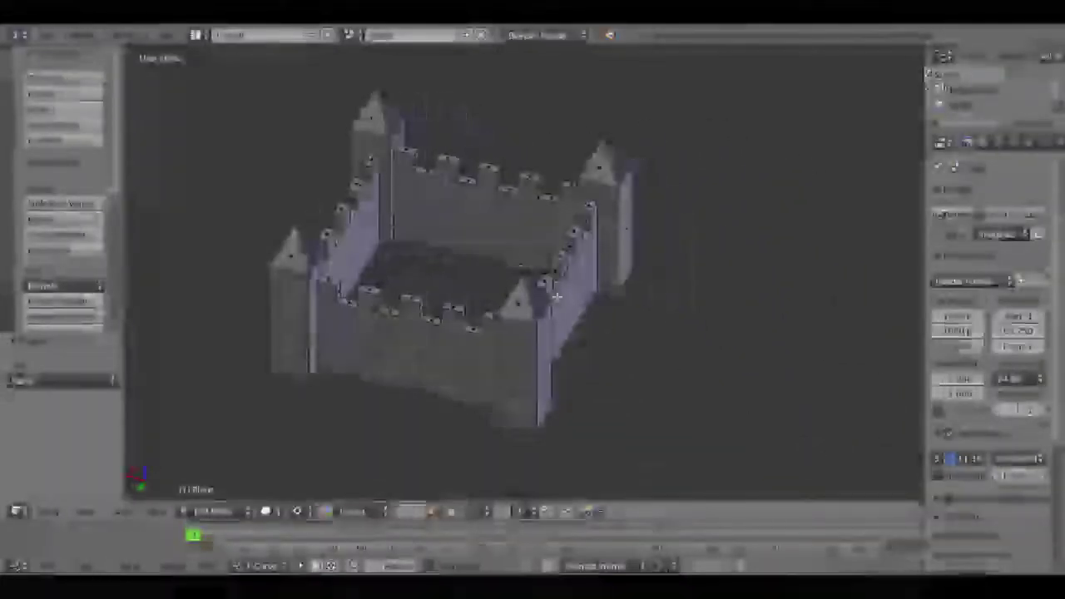
key(x)
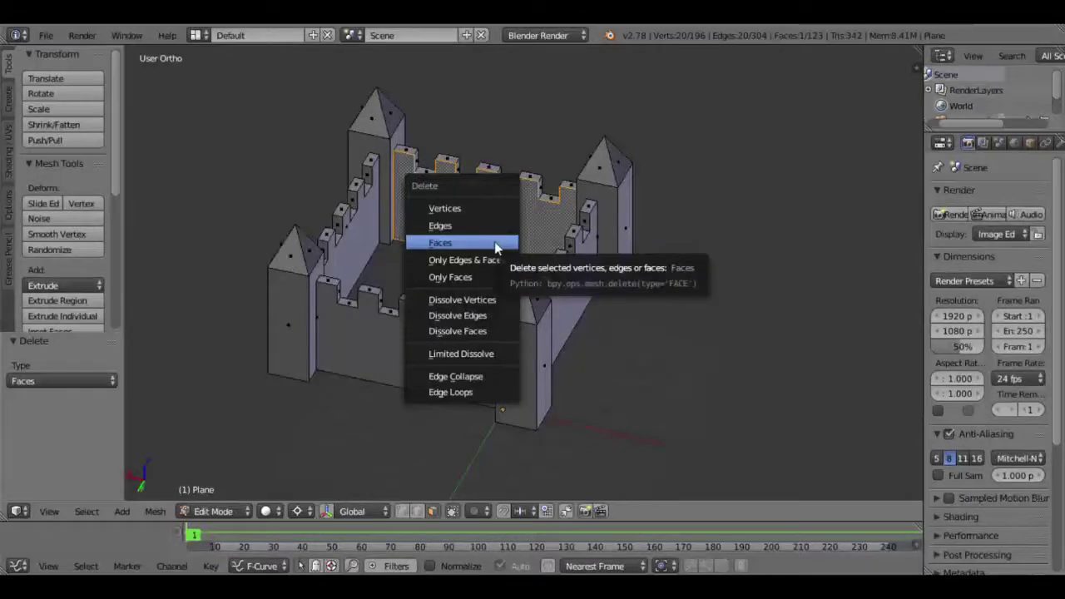
click(498, 244)
Delete the thin base face of the front wall.
mouse_move(680, 253)
middle_down()
mouse_move(554, 292)
mouse_move(430, 255)
middle_up()
scroll(433, 258, down, 3)
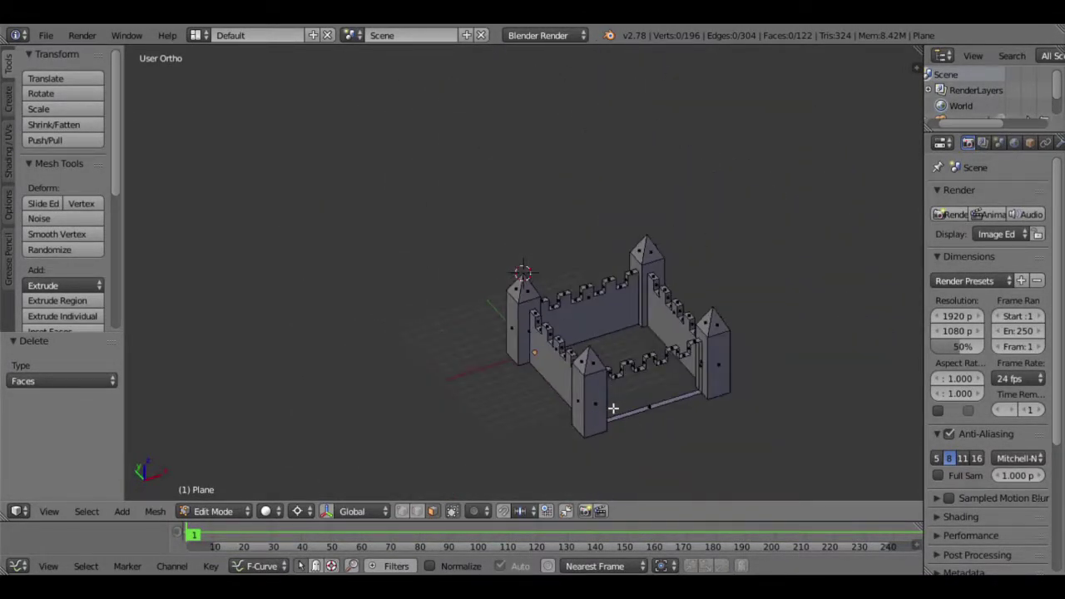
shift+middle_drag(654, 430, 563, 344)
scroll(564, 344, up, 2)
scroll(605, 384, up, 3)
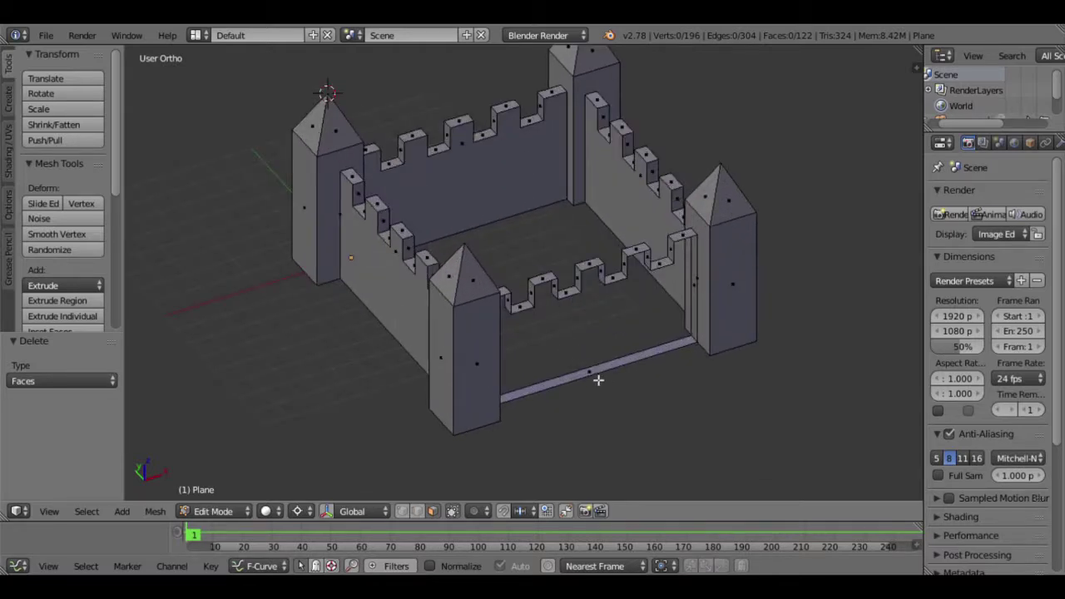
right_click(597, 375)
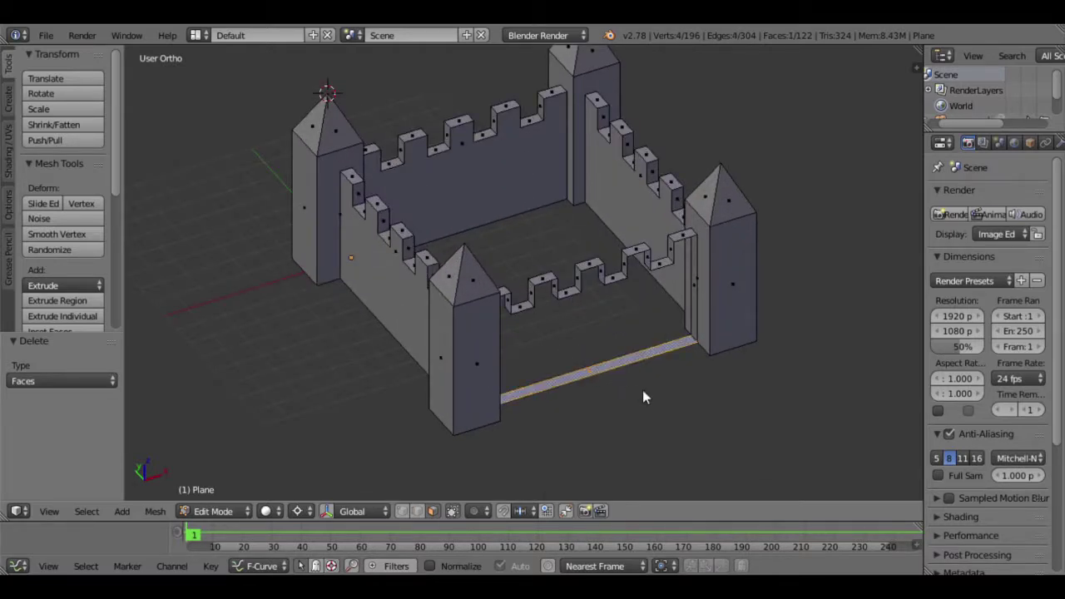
key(x)
click(618, 391)
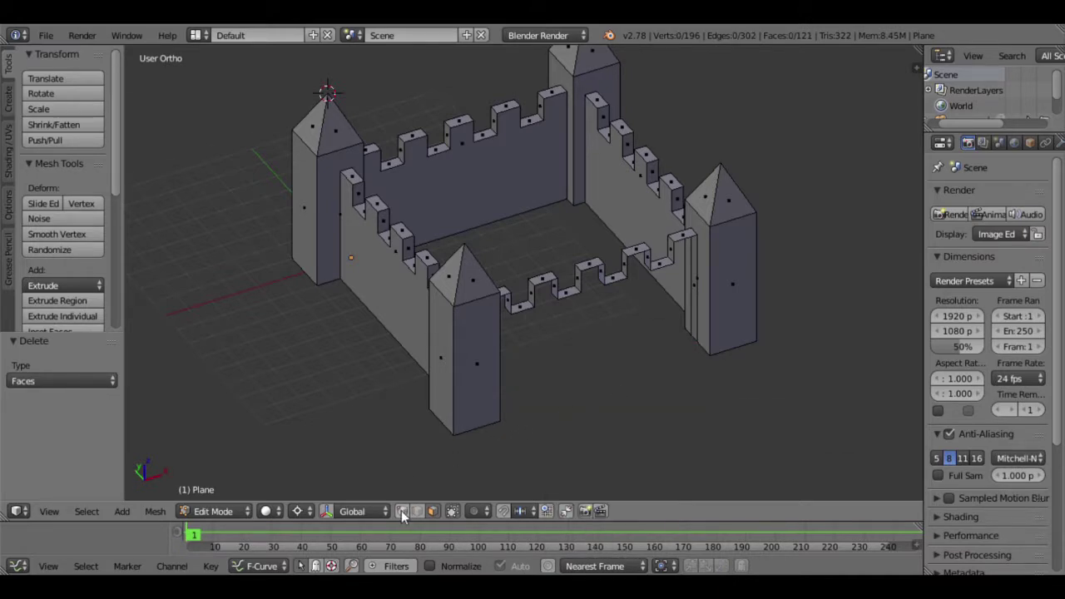
Snap the 3D cursor to the centre of both front towers' inner corner edges.
middle_drag(475, 447, 420, 311)
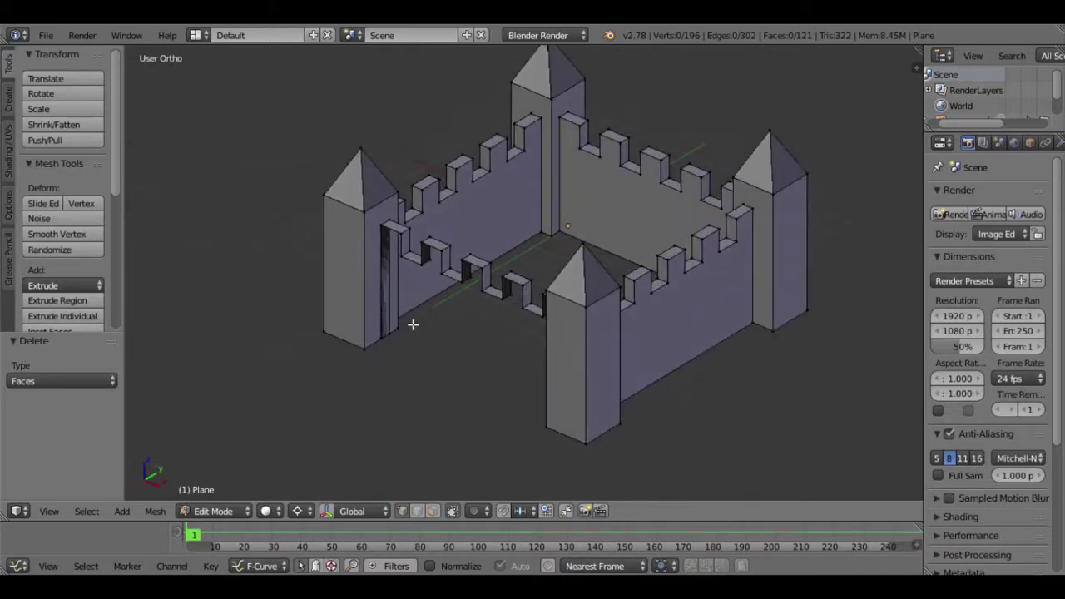
right_click(389, 348)
middle_drag(447, 366, 577, 361)
shift+right_click(690, 349)
shift+right_click(690, 349)
key(shift+s)
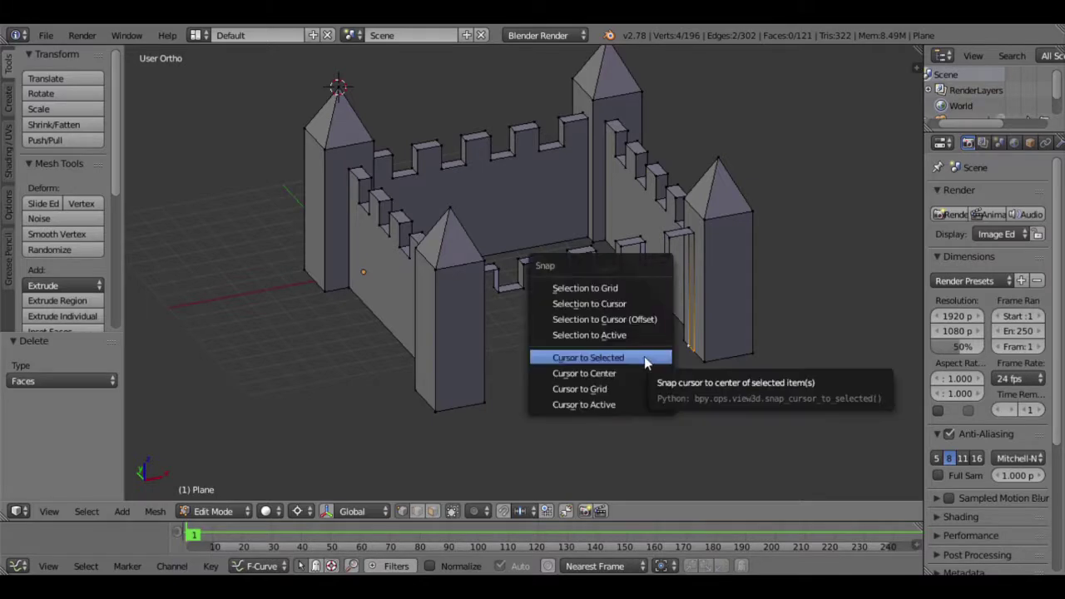
click(645, 356)
Select the vertical inner corner edge of the left front tower.
mouse_move(614, 311)
middle_down()
mouse_move(495, 306)
mouse_move(637, 306)
mouse_move(509, 311)
mouse_move(561, 304)
mouse_move(460, 327)
middle_up()
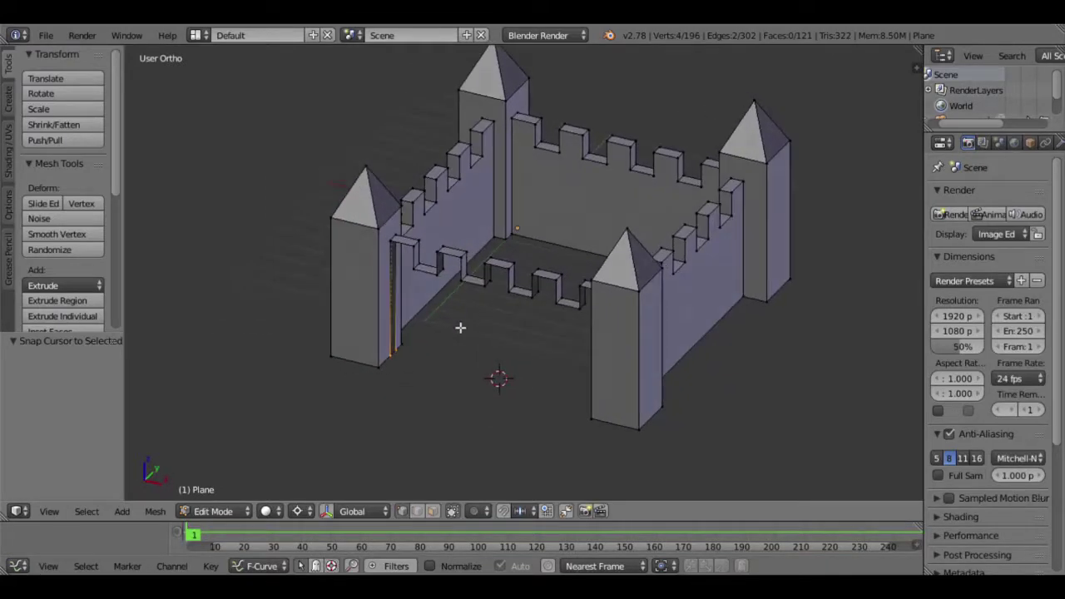
right_click(396, 363)
shift+right_click(405, 357)
mouse_move(493, 347)
middle_down()
mouse_move(592, 361)
mouse_move(571, 350)
middle_up()
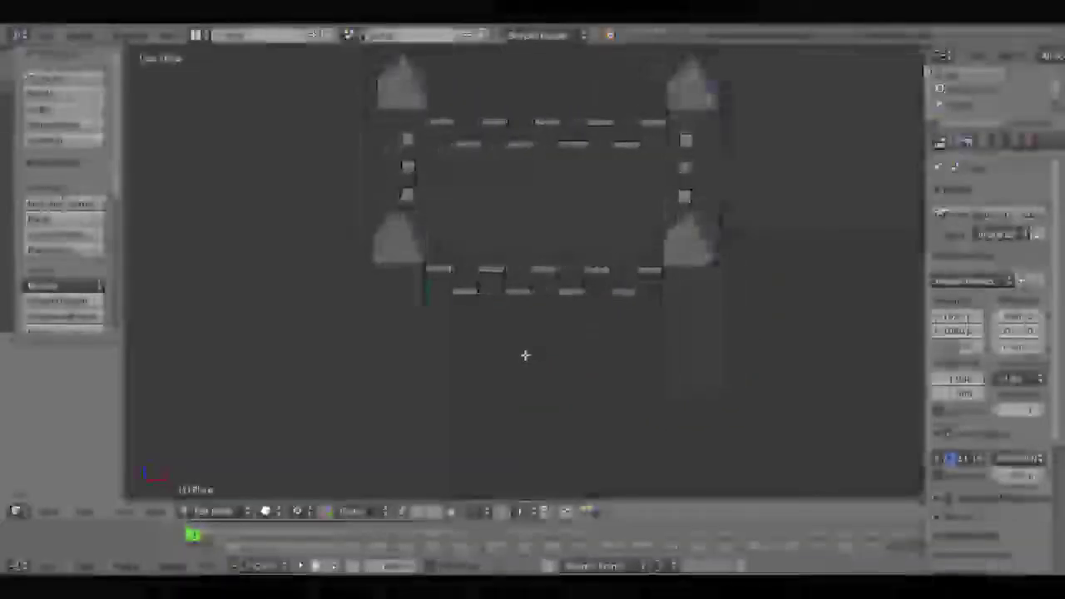
In front view, extrude the base edge, scale it along X and shift it 1 unit left.
key(KP_1)
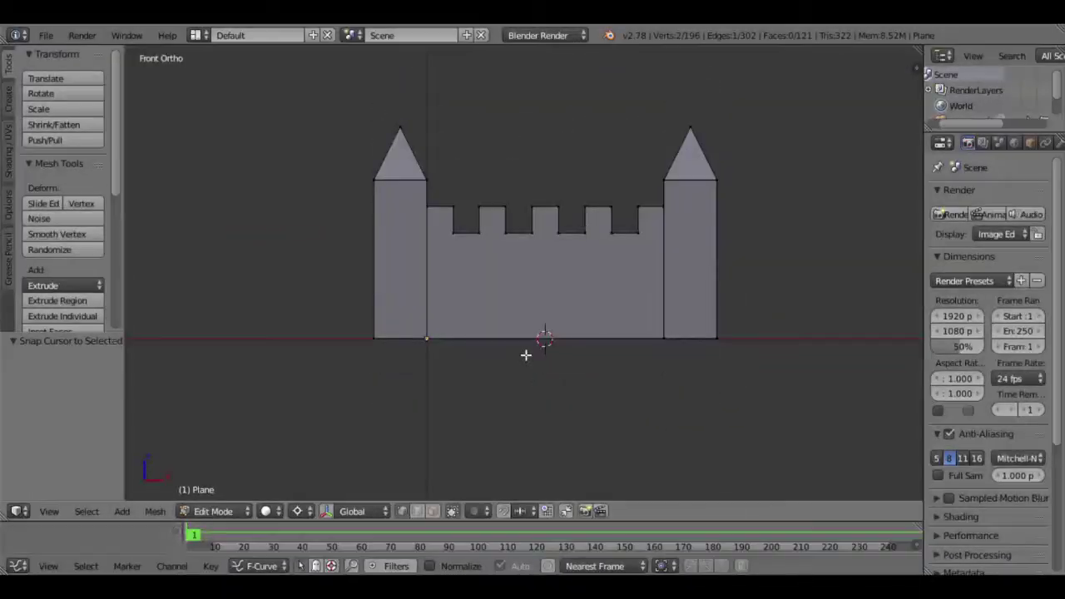
scroll(525, 355, up, 3)
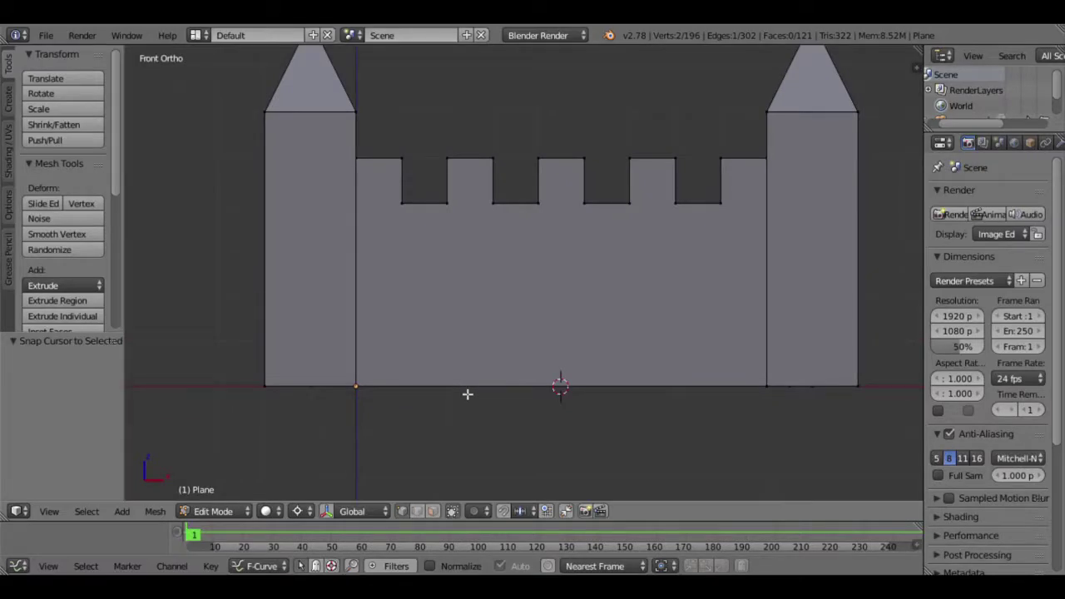
key(e)
key(s)
key(x)
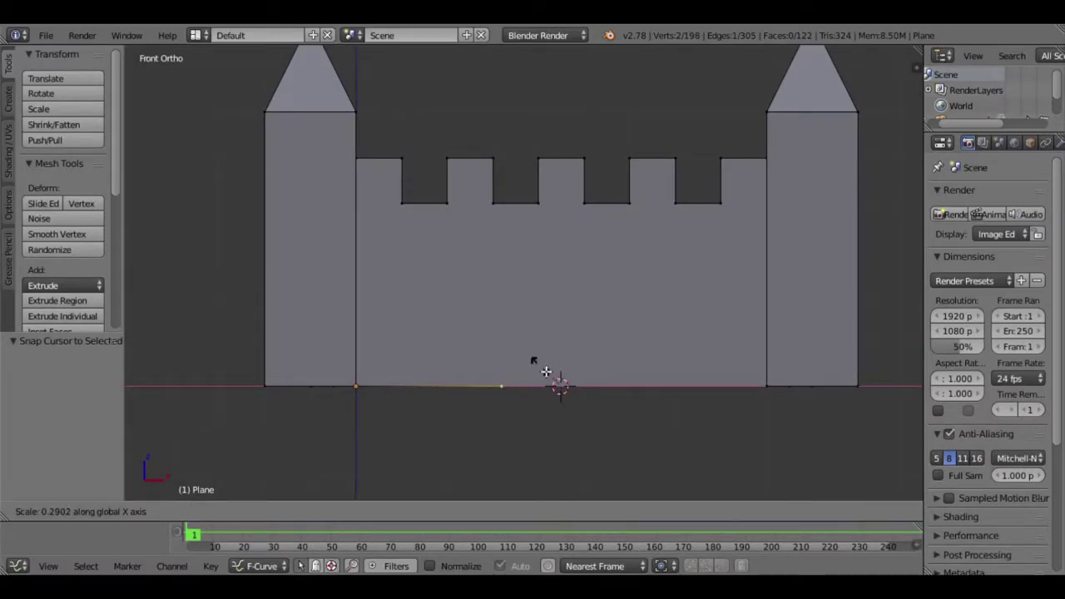
click(545, 371)
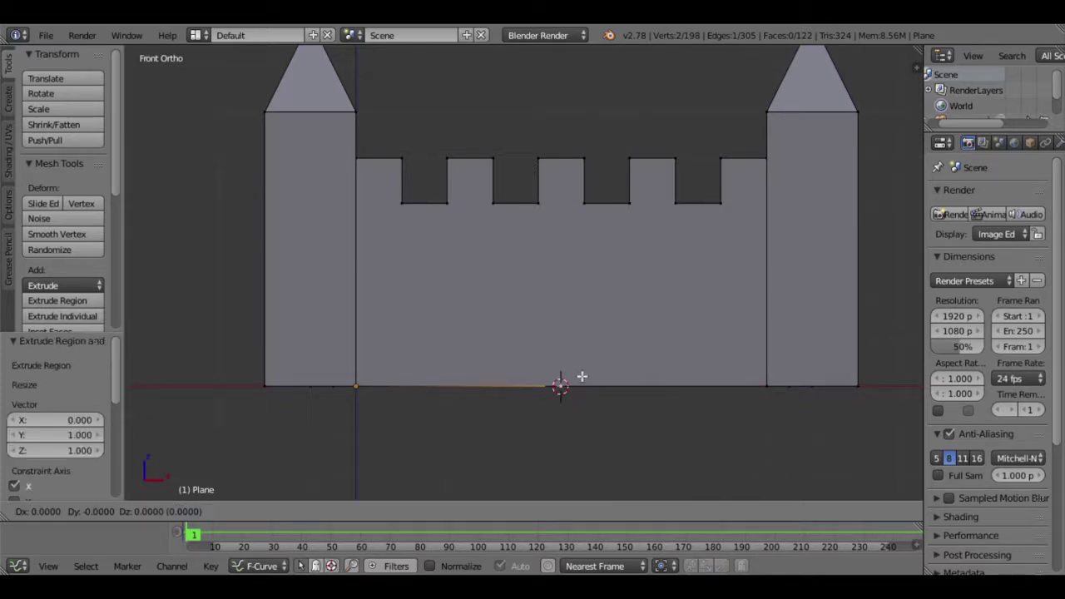
key(g)
key(Return)
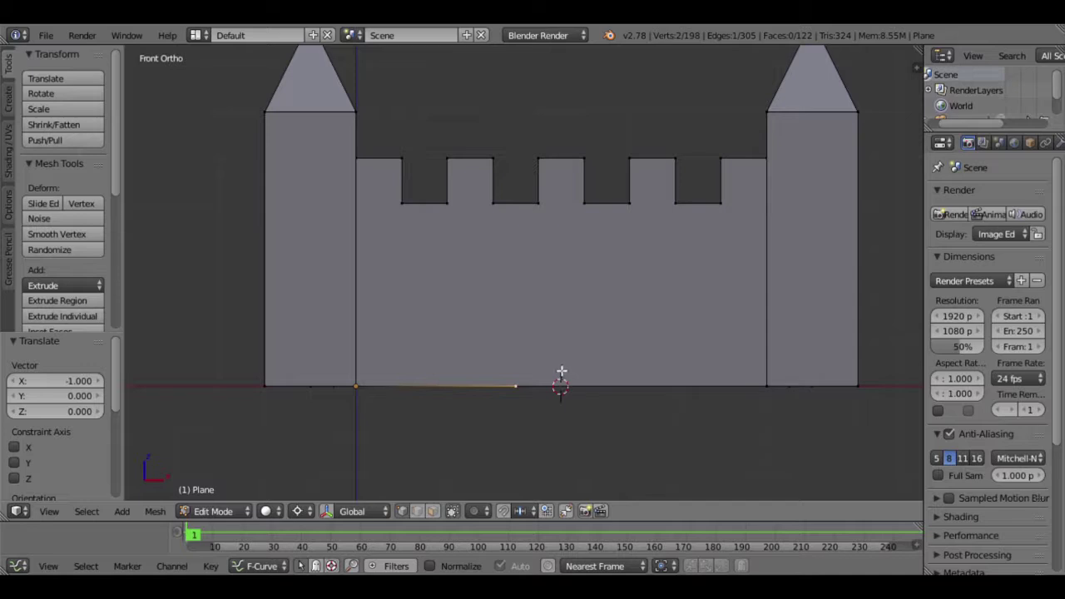
Extrude the doorway frame 2 up, 2 across and 2 down, then join it to the tower edge with a face.
key(e)
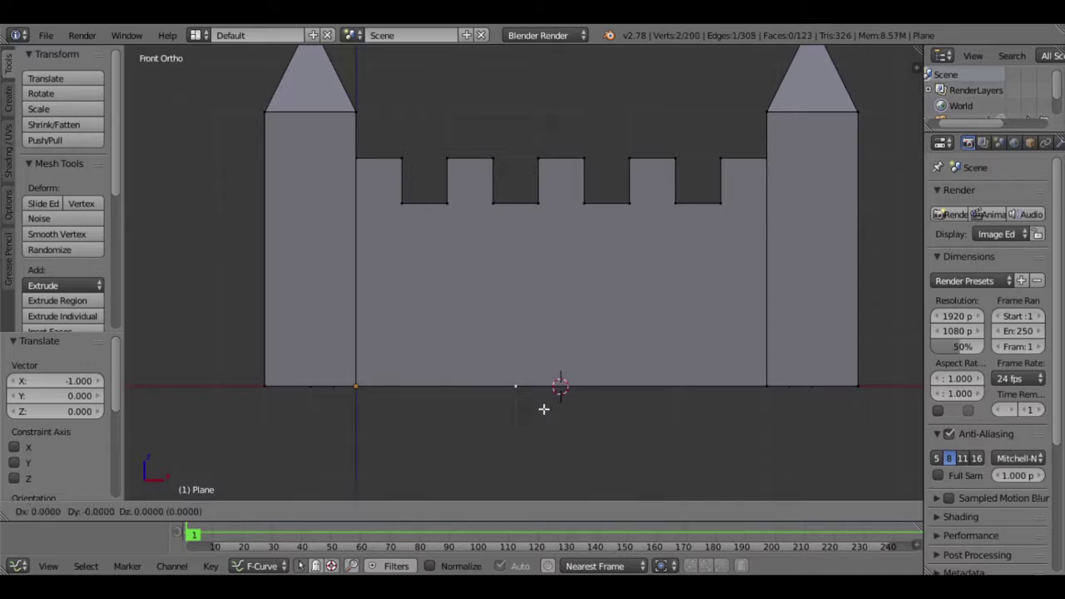
click(537, 337)
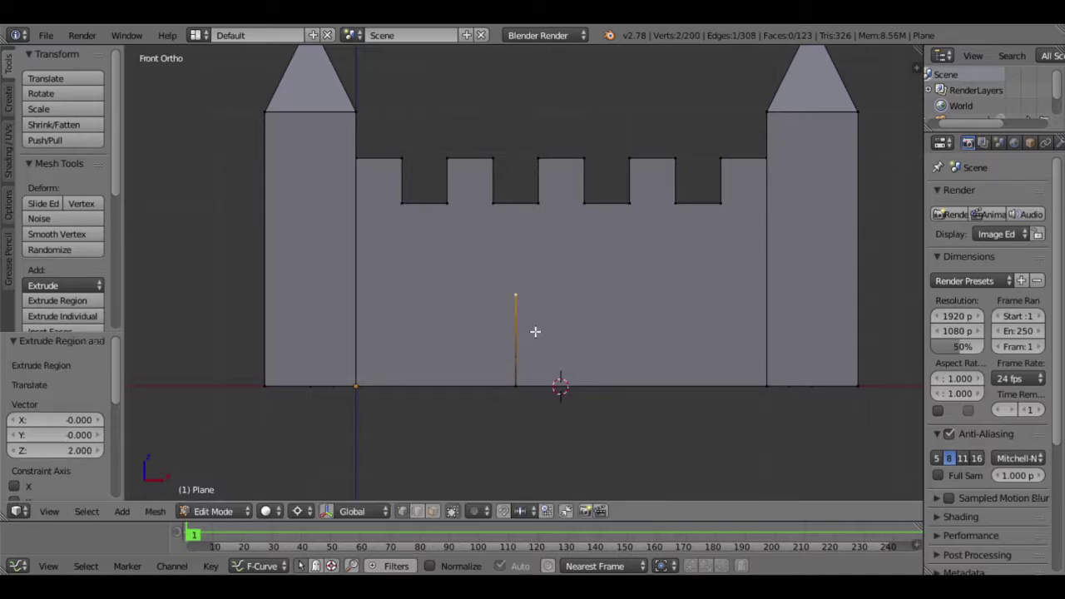
key(e)
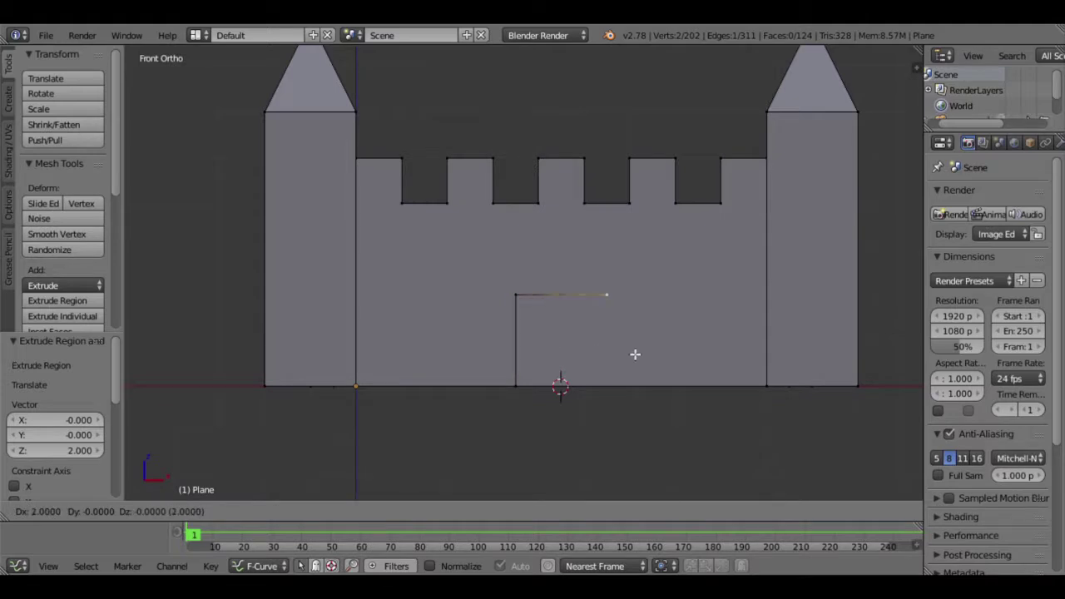
click(635, 355)
key(e)
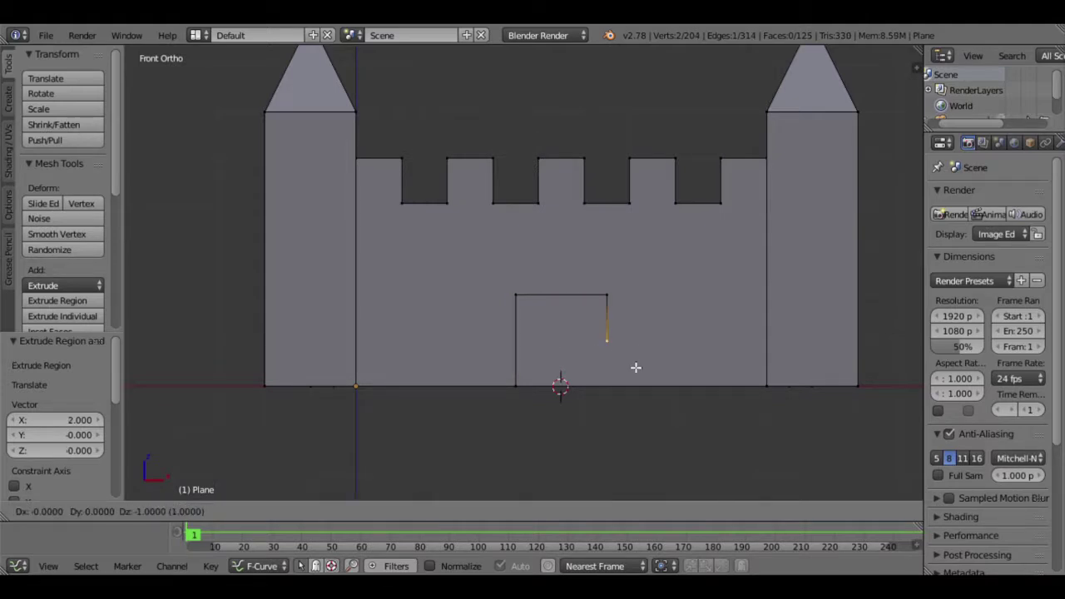
click(630, 398)
middle_drag(630, 399, 778, 421)
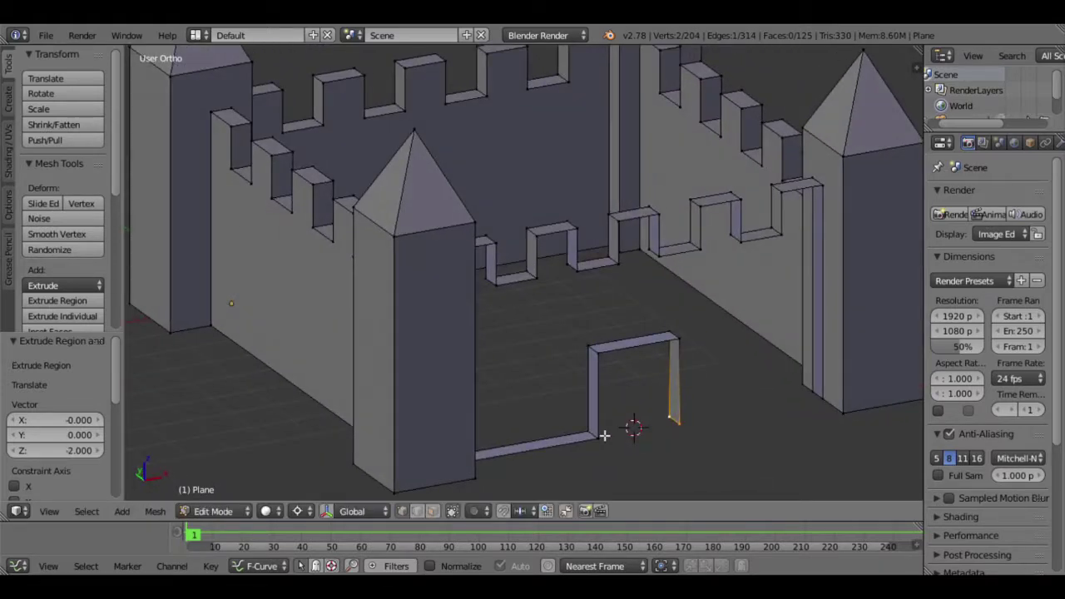
shift+right_click(828, 405)
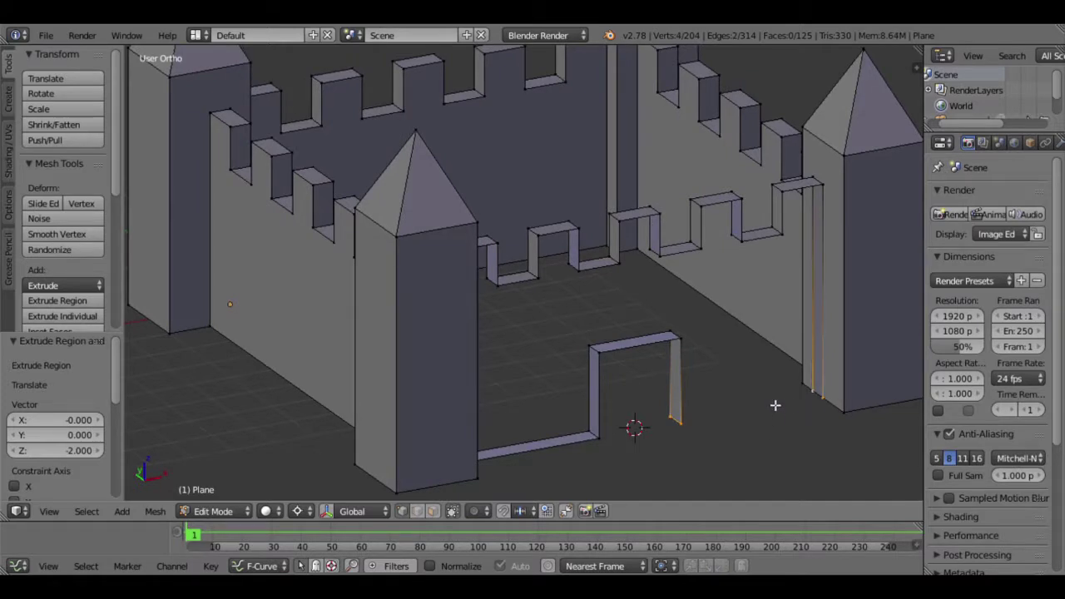
key(f)
scroll(665, 371, down, 4)
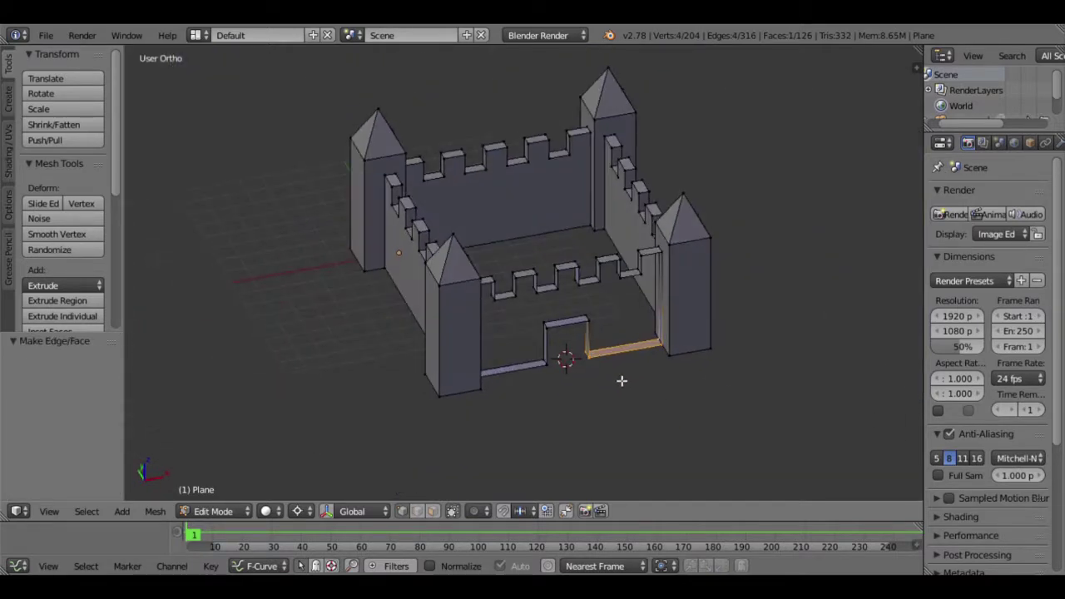
Delete the face inside the four doorway-frame corners, then select both door-jamb edges.
key(a)
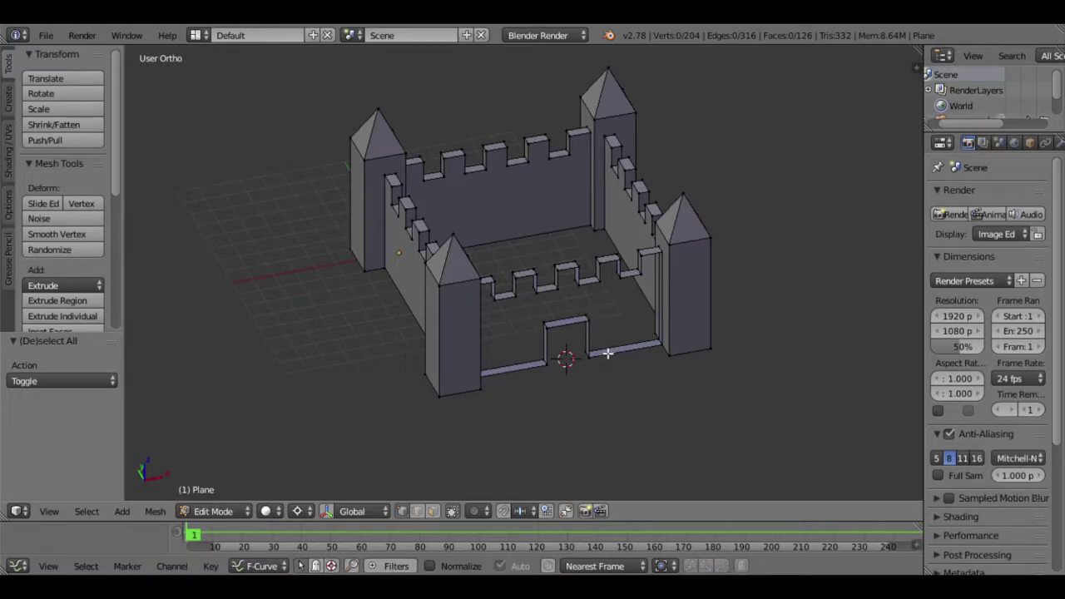
right_click(598, 331)
shift+right_click(545, 324)
shift+right_click(545, 360)
shift+right_click(589, 356)
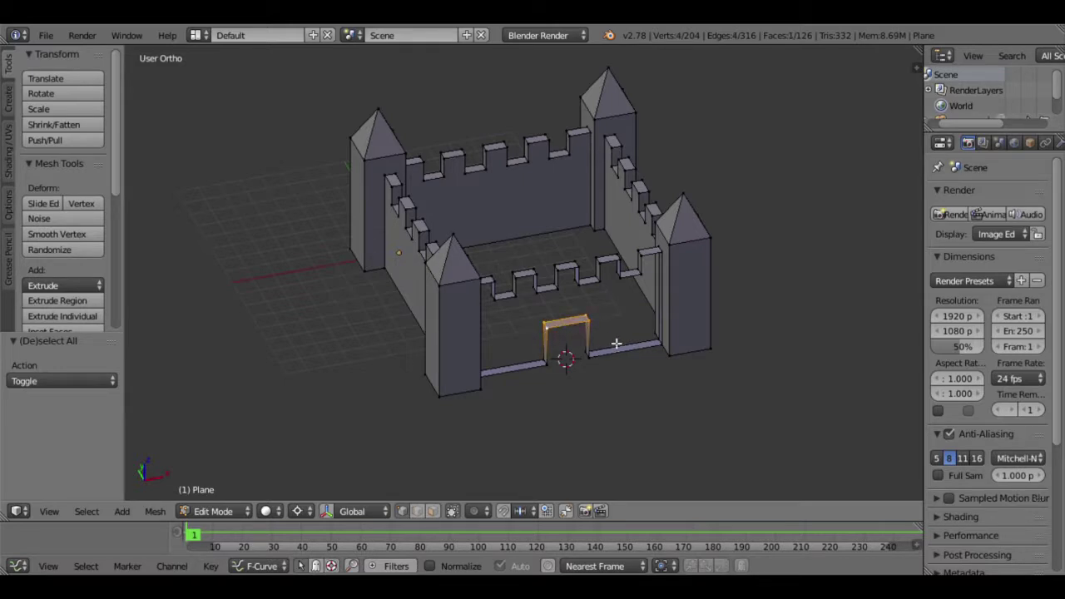
key(x)
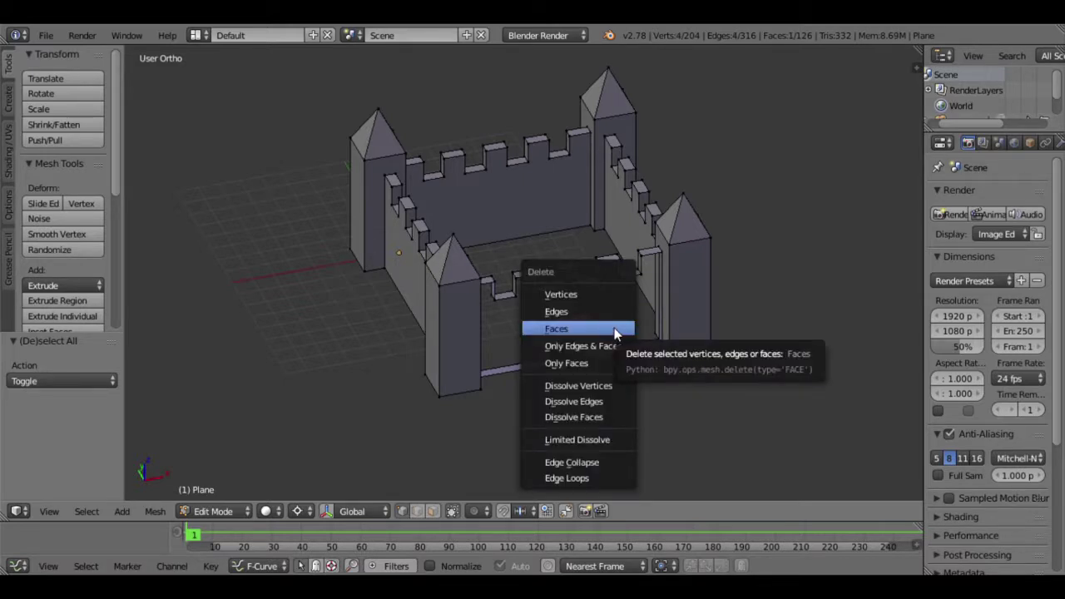
click(613, 332)
right_click(549, 335)
shift+right_click(586, 321)
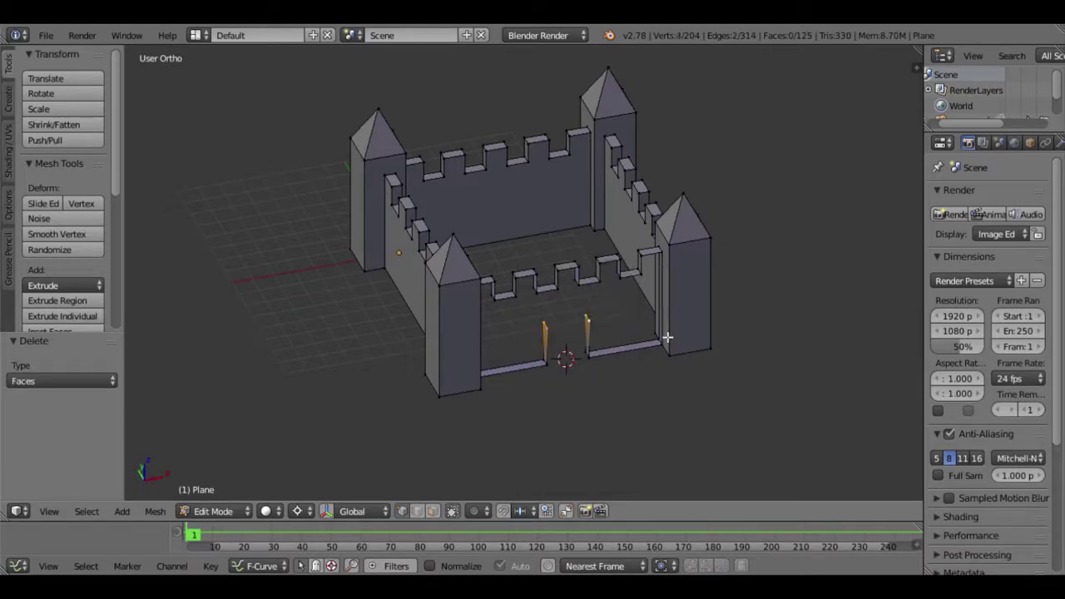
In front view, extrude the doorway side tops 1 unit down and snap the 3D cursor between them.
key(KP_1)
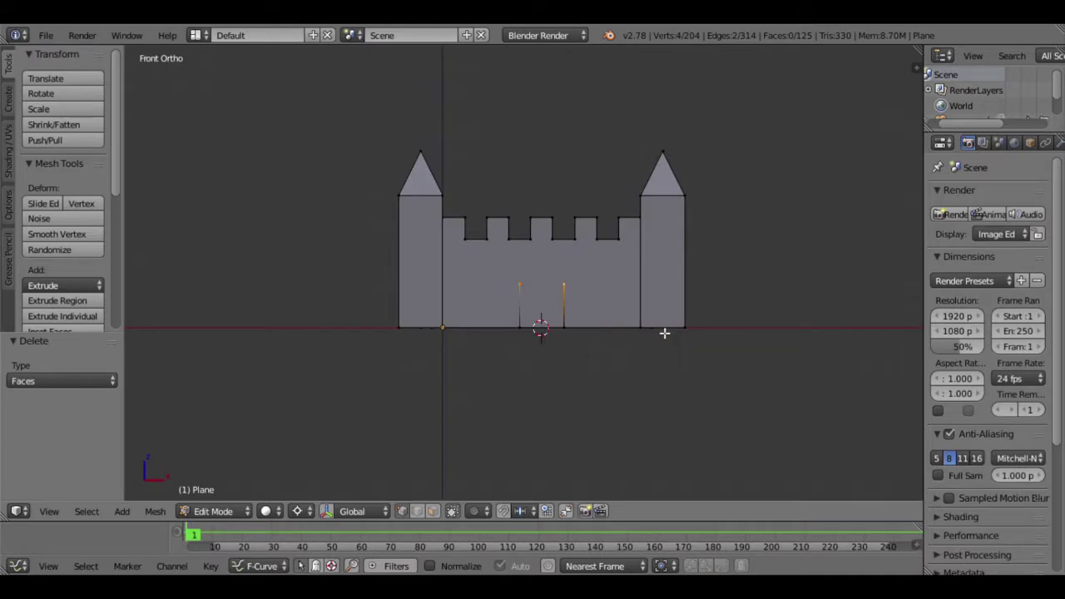
key(e)
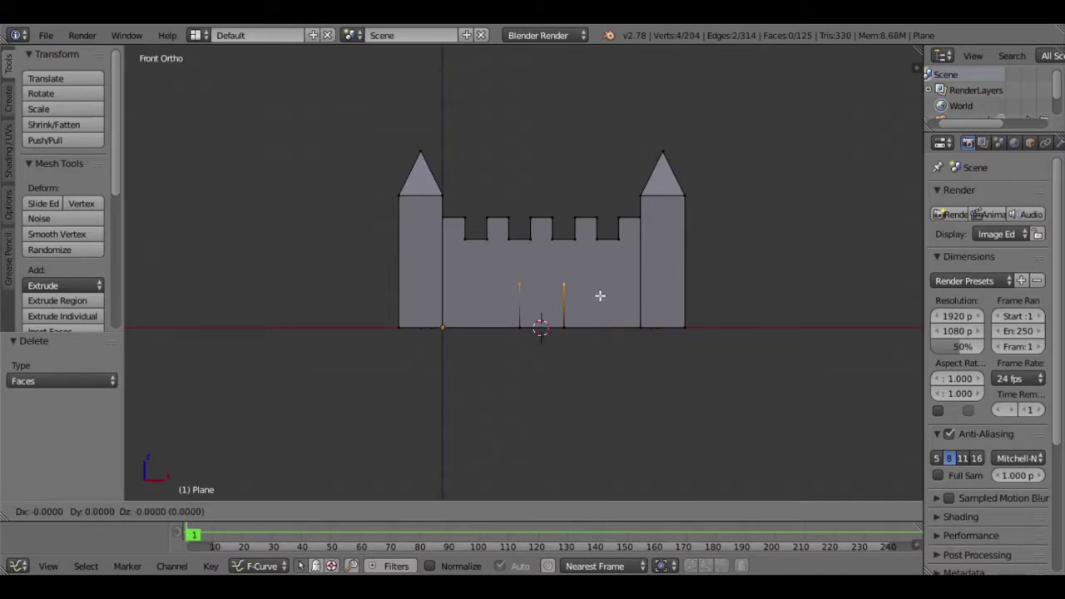
click(600, 300)
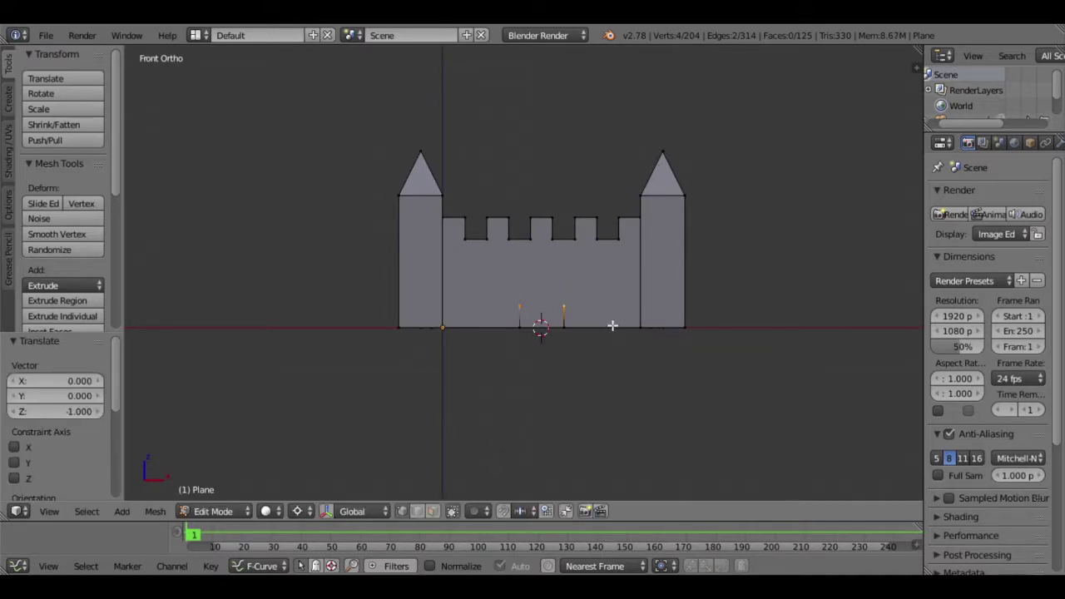
key(shift+s)
click(606, 318)
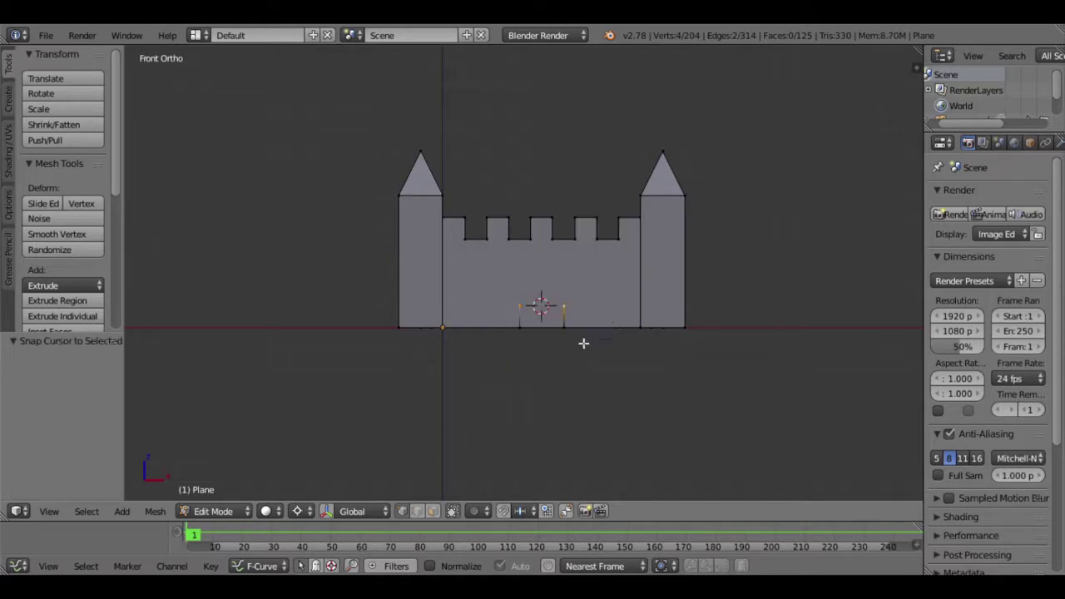
Keep only the left post's top vertex selected and spin it into a 90°, 9-step arc.
scroll(555, 368, up, 2)
scroll(555, 368, up, 4)
scroll(555, 405, down, 1)
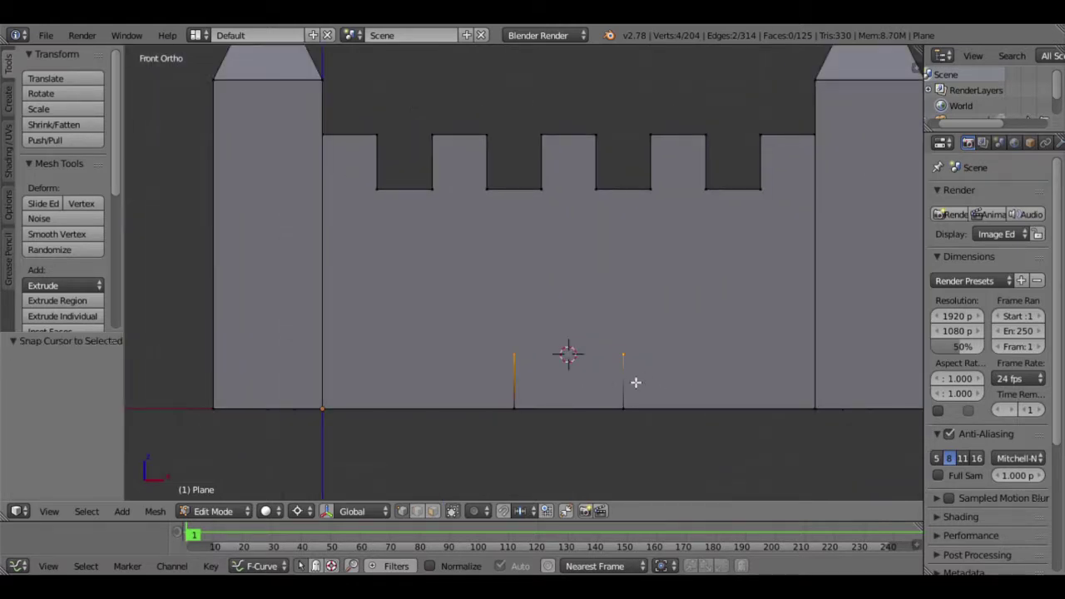
middle_drag(576, 370, 586, 379)
right_click(556, 376)
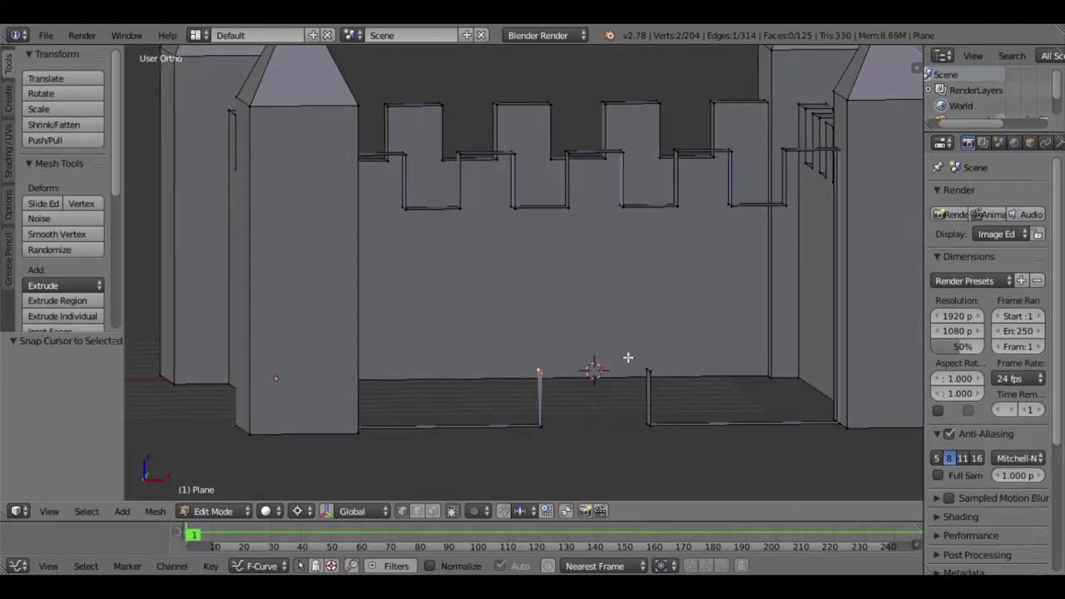
key(KP_1)
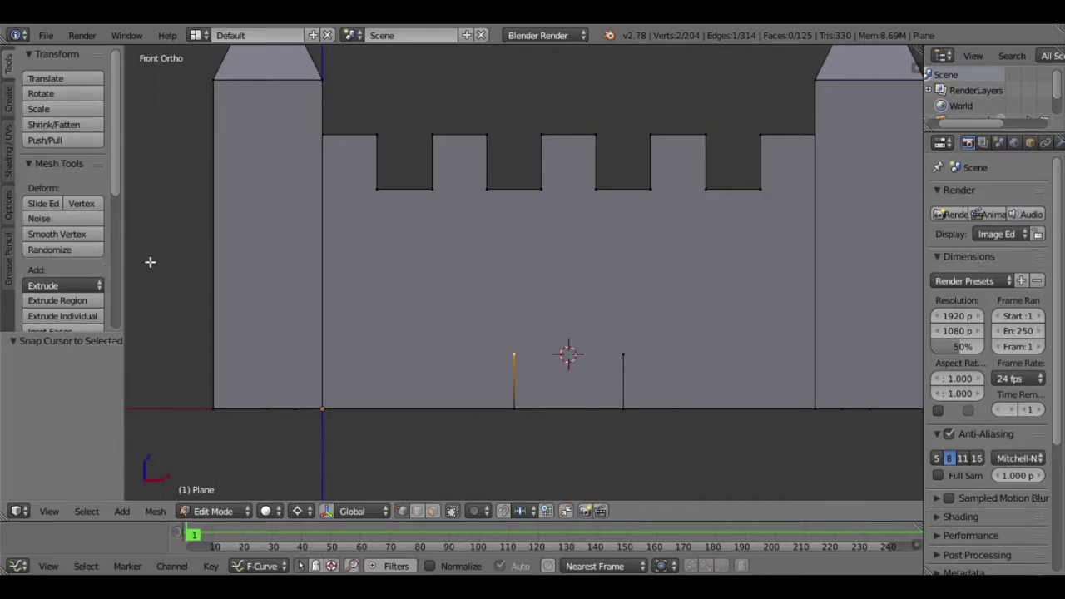
key(t)
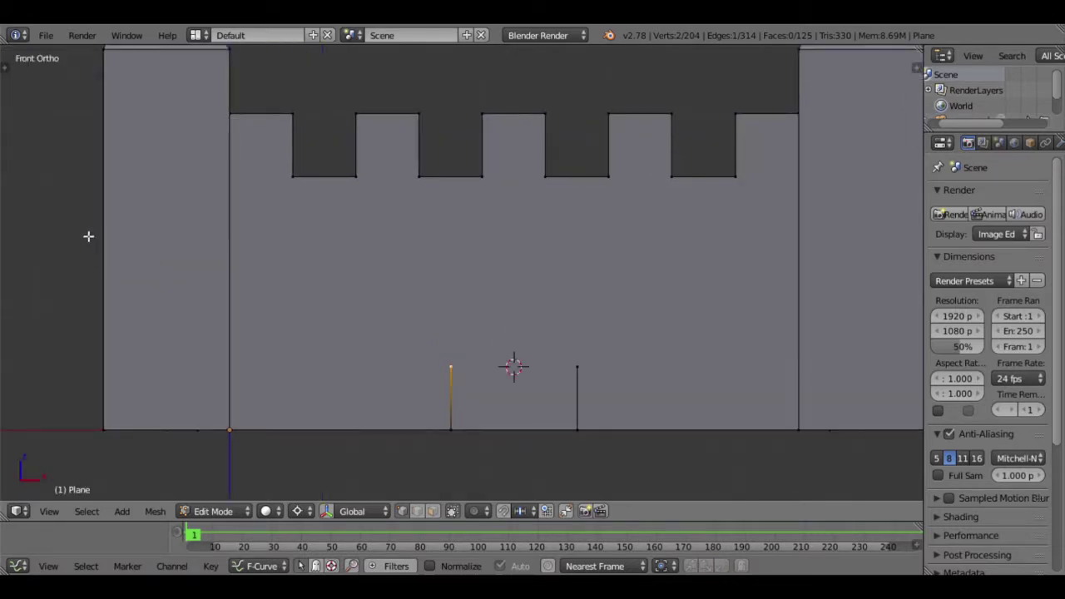
click(11, 72)
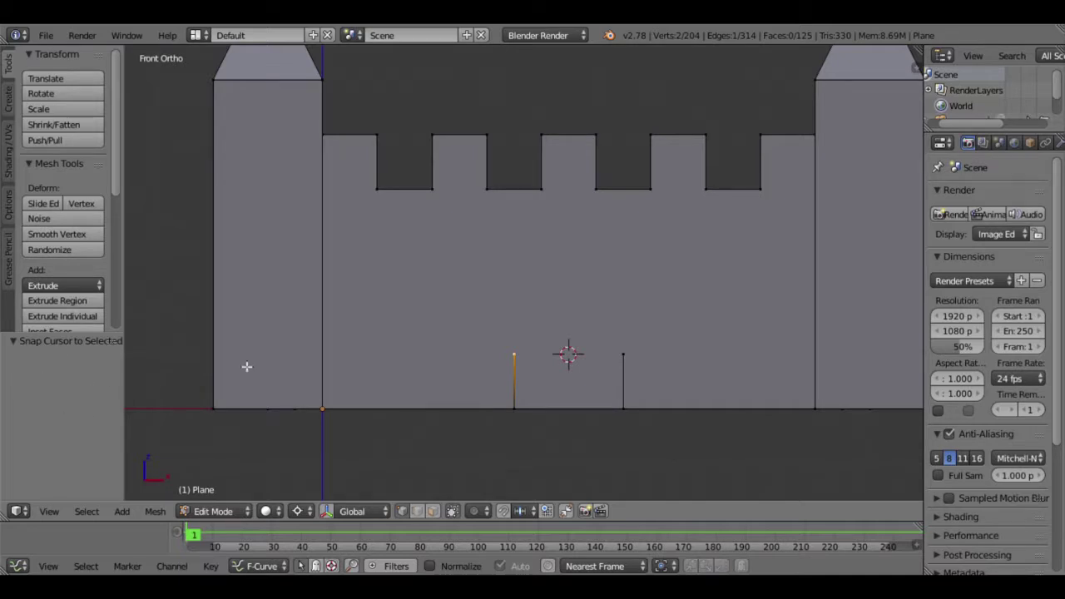
scroll(66, 169, down, 2)
scroll(66, 170, down, 2)
scroll(65, 170, down, 1)
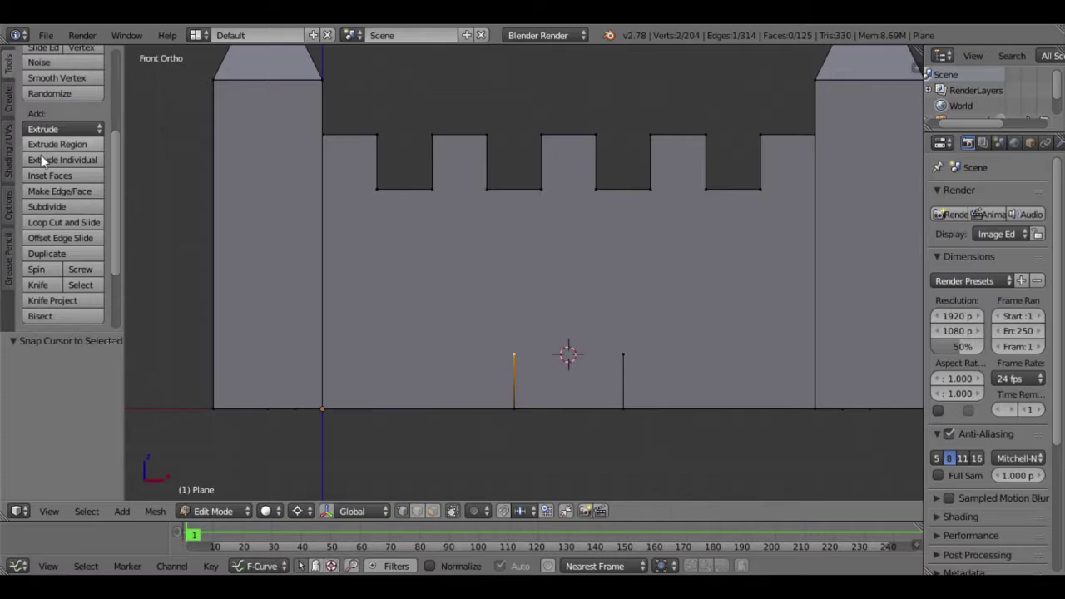
click(36, 269)
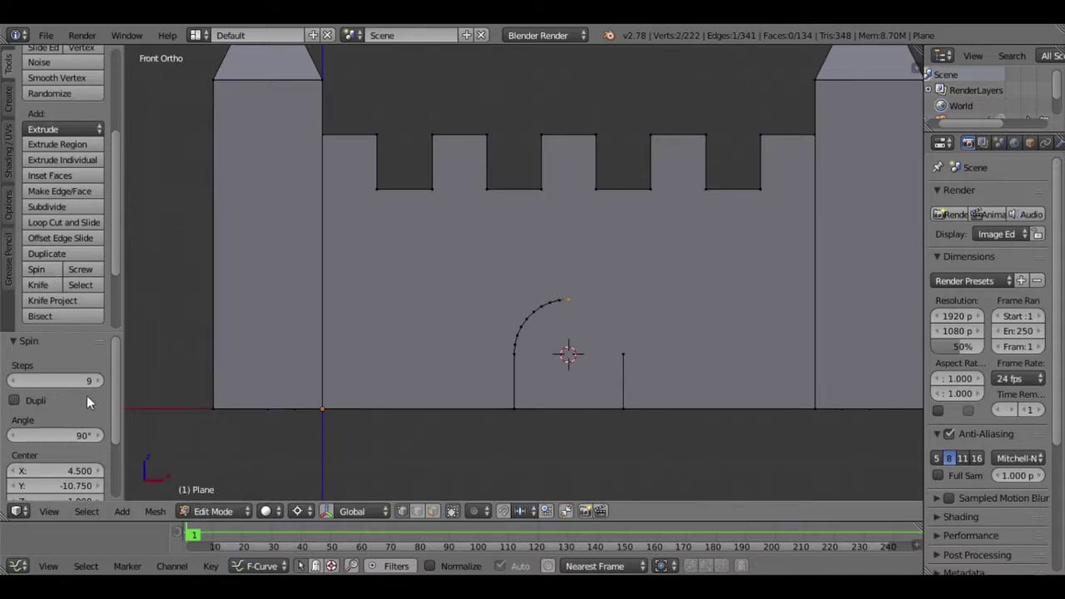
Reduce the spin to 5 steps and spin a second 90° arc to close the doorway top.
drag(93, 337, 98, 503)
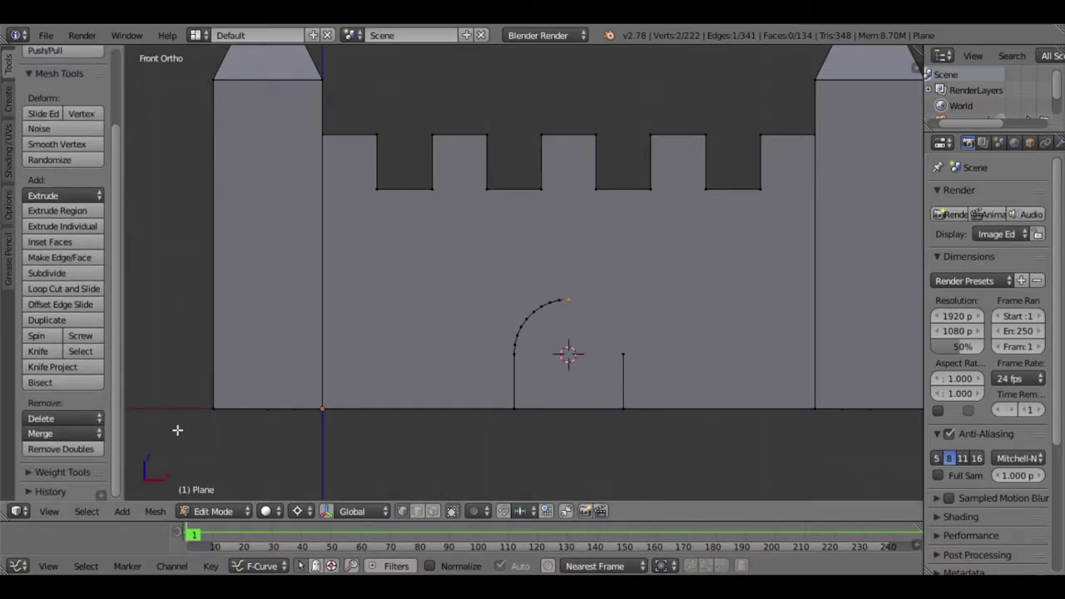
click(102, 497)
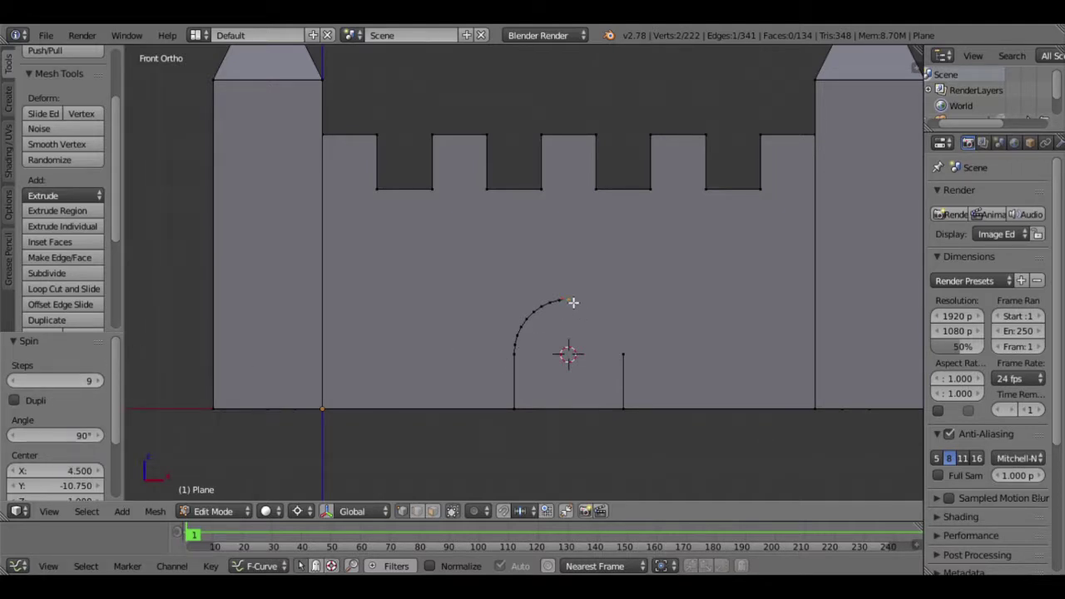
click(14, 380)
drag(14, 380, 23, 382)
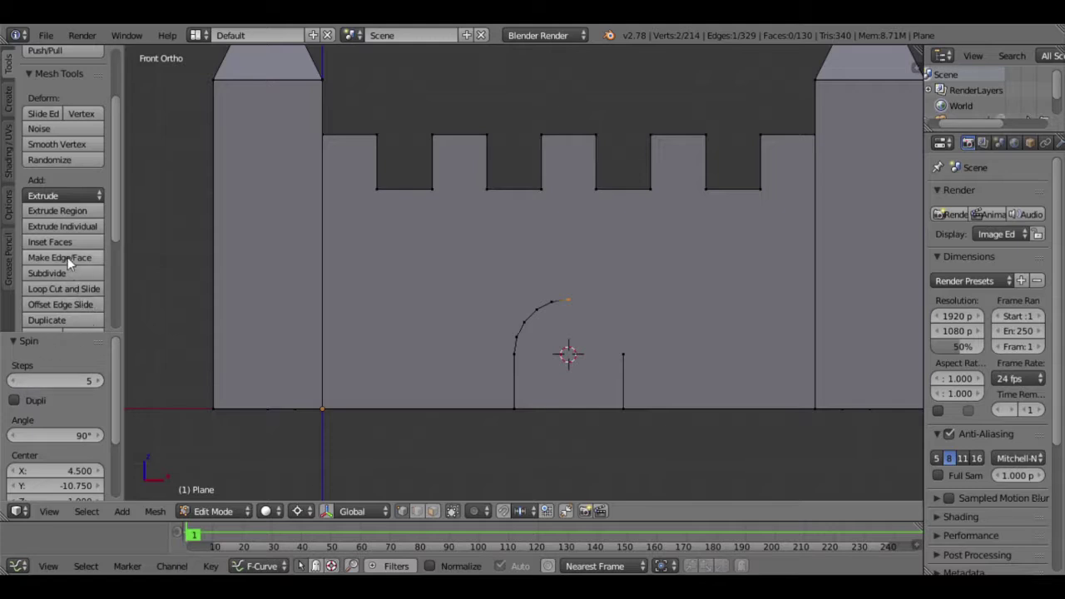
scroll(64, 214, down, 1)
scroll(63, 214, down, 1)
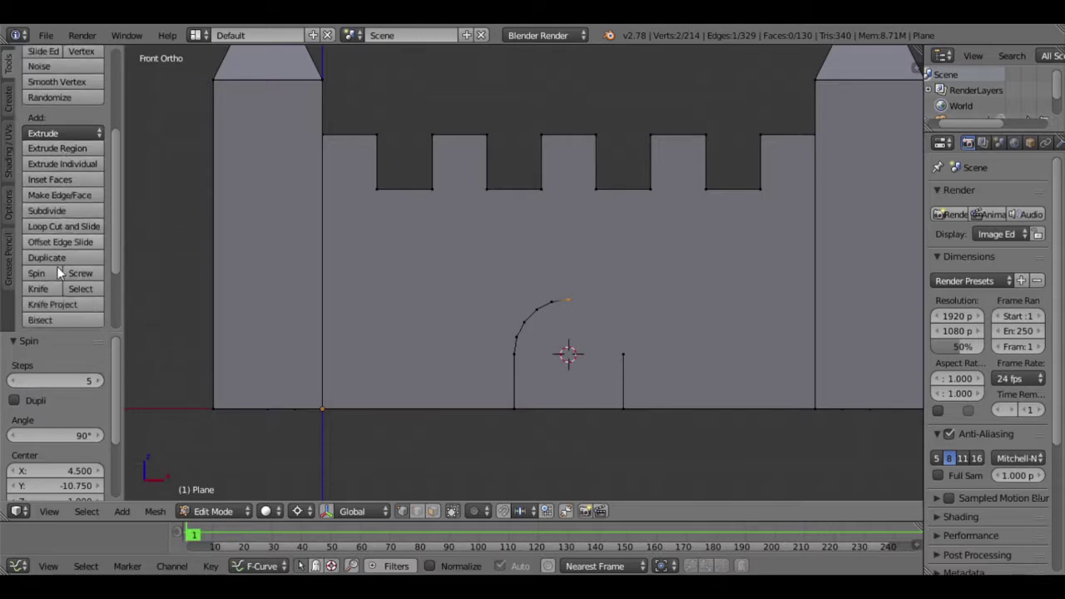
click(48, 272)
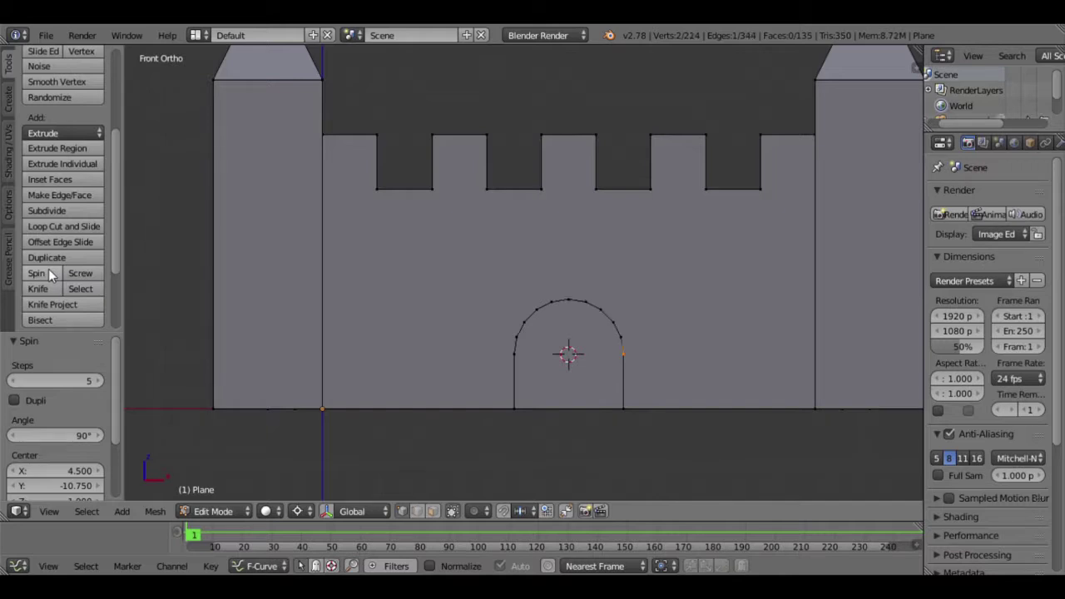
Orbit and zoom out to check the rounded arch spanning both doorway posts.
scroll(428, 328, down, 5)
scroll(458, 311, down, 1)
middle_drag(458, 311, 483, 330)
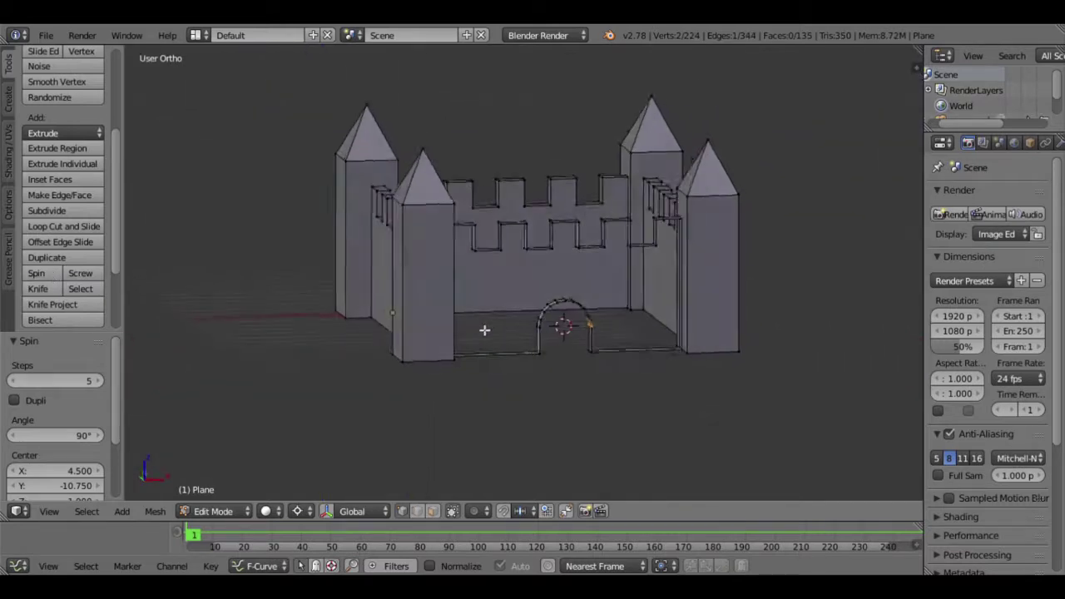
scroll(486, 332, up, 1)
scroll(511, 350, up, 2)
scroll(565, 374, up, 2)
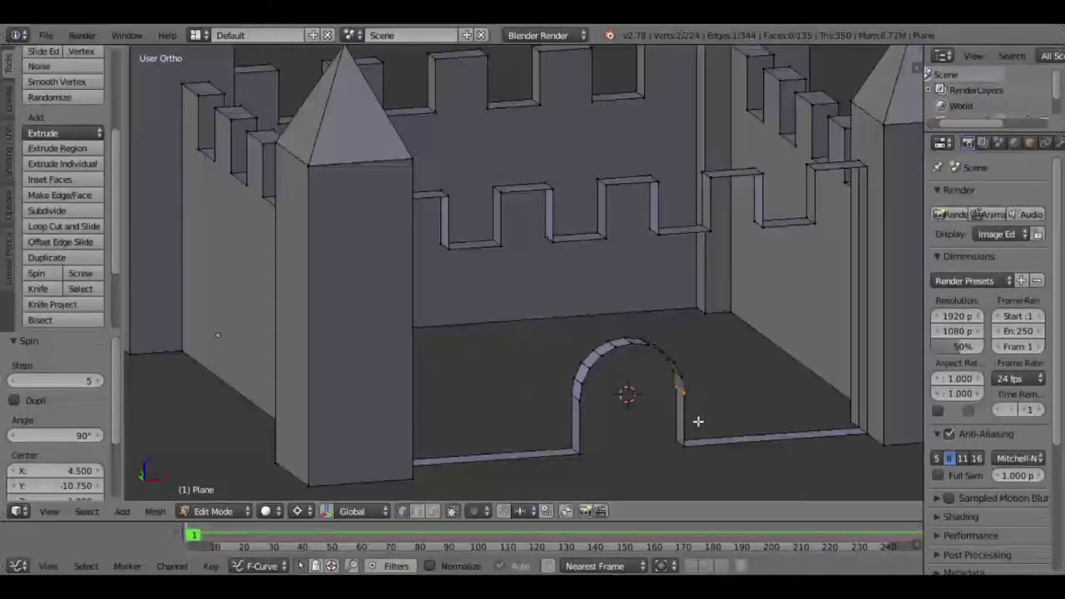
scroll(657, 399, up, 1)
scroll(541, 325, up, 1)
scroll(557, 344, up, 2)
scroll(552, 388, up, 1)
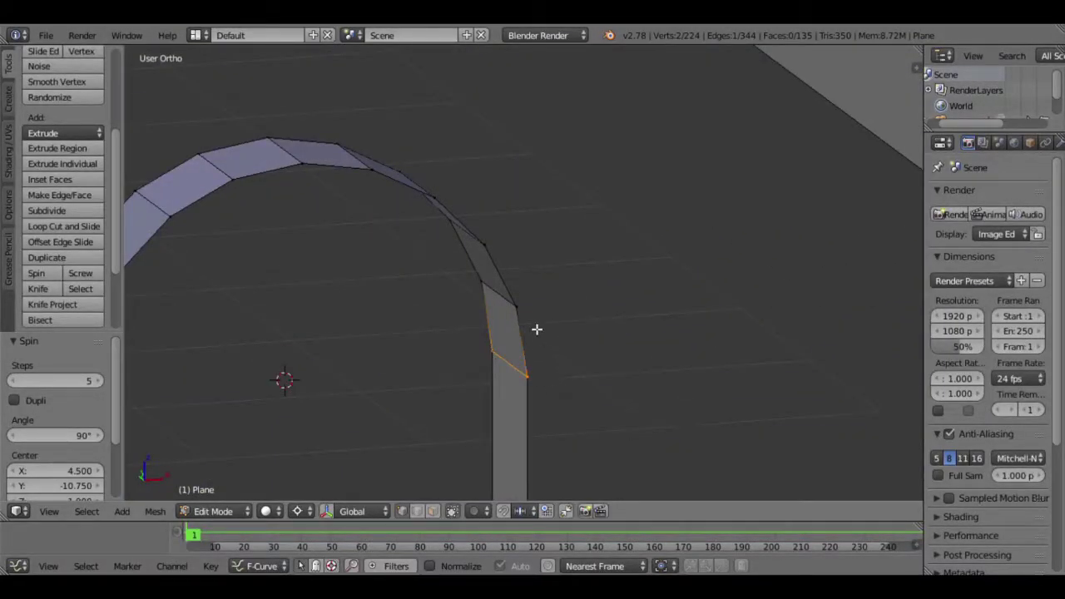
scroll(543, 369, down, 1)
scroll(545, 375, down, 1)
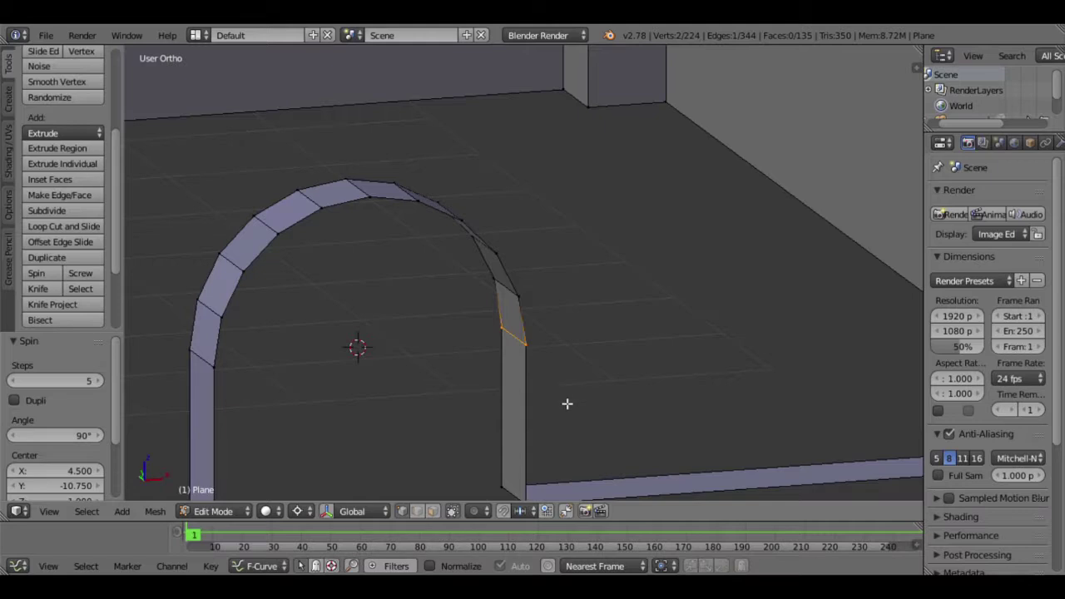
scroll(559, 406, down, 1)
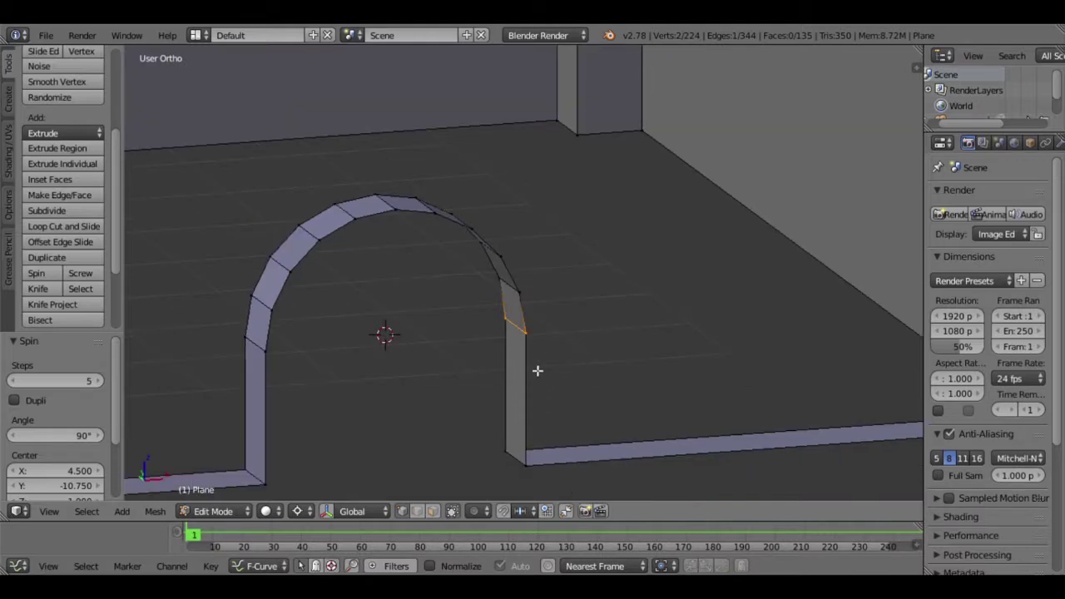
key(a)
key(a)
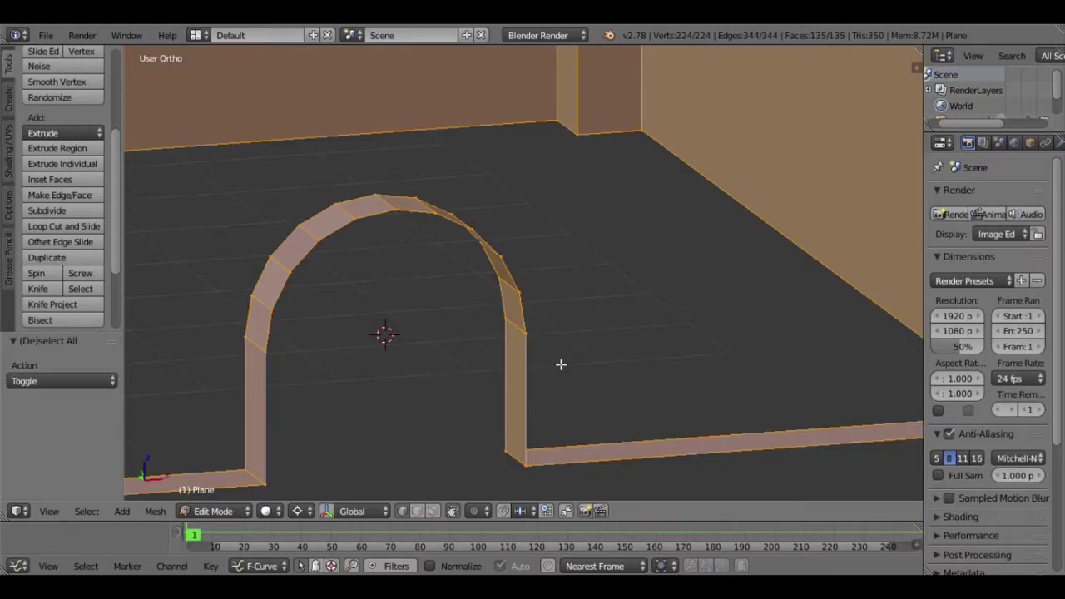
Remove doubles to merge the 2 duplicate arch vertices, then select one vertex beside the arch.
key(w)
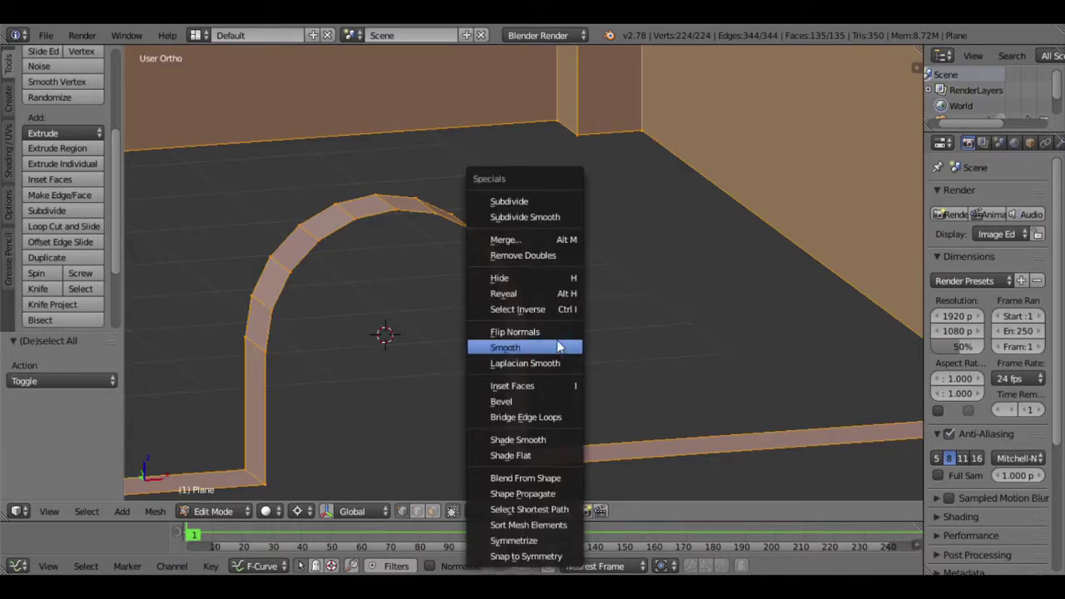
click(541, 256)
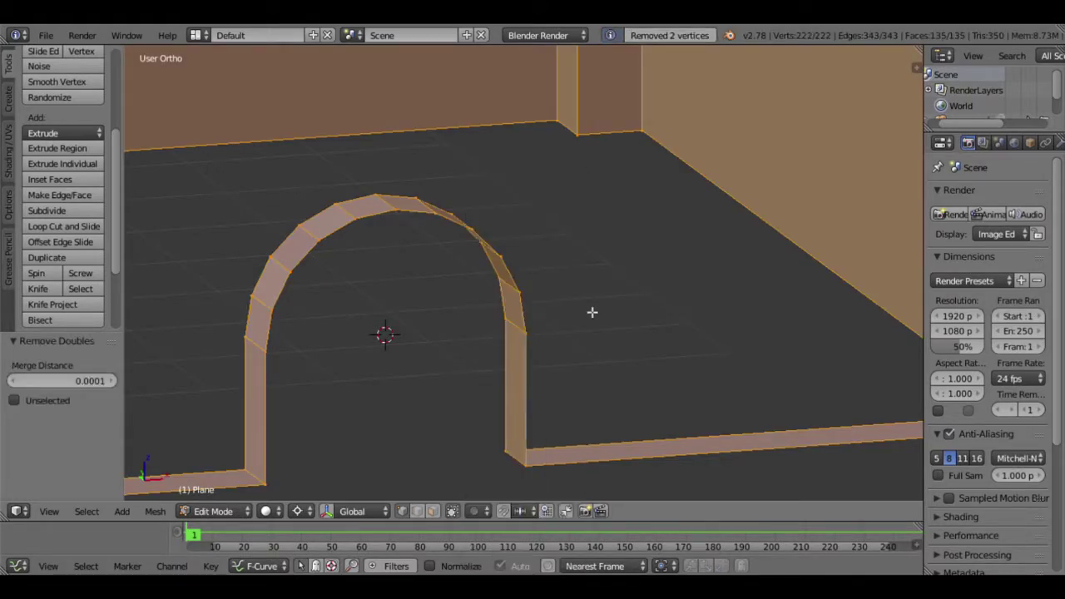
right_click(515, 325)
Orbit to a high-angle view looking down on the castle's front wall.
scroll(568, 394, down, 3)
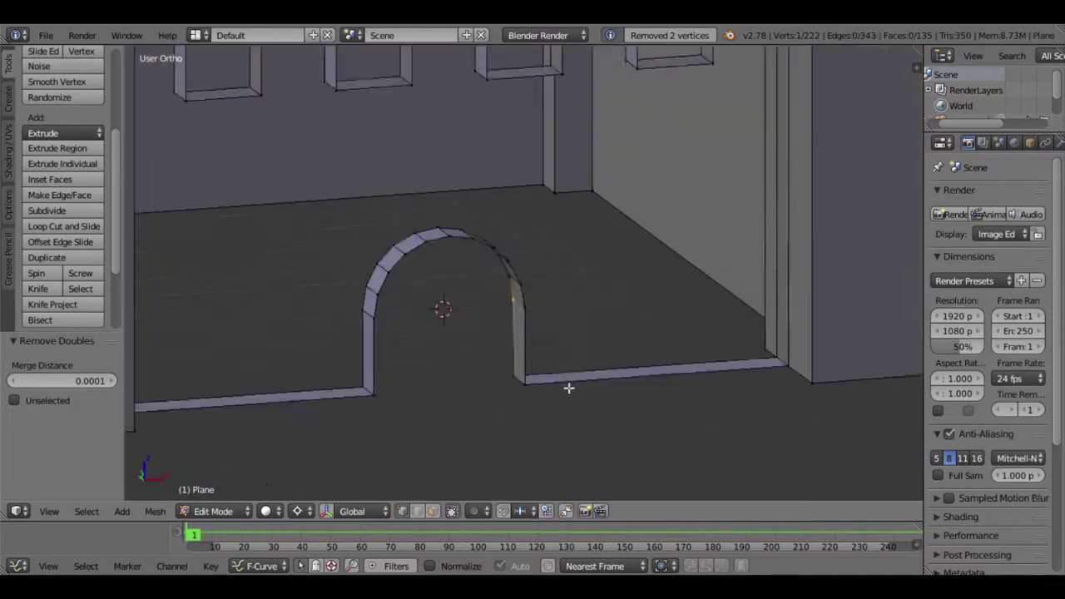
scroll(562, 357, down, 1)
scroll(555, 327, down, 2)
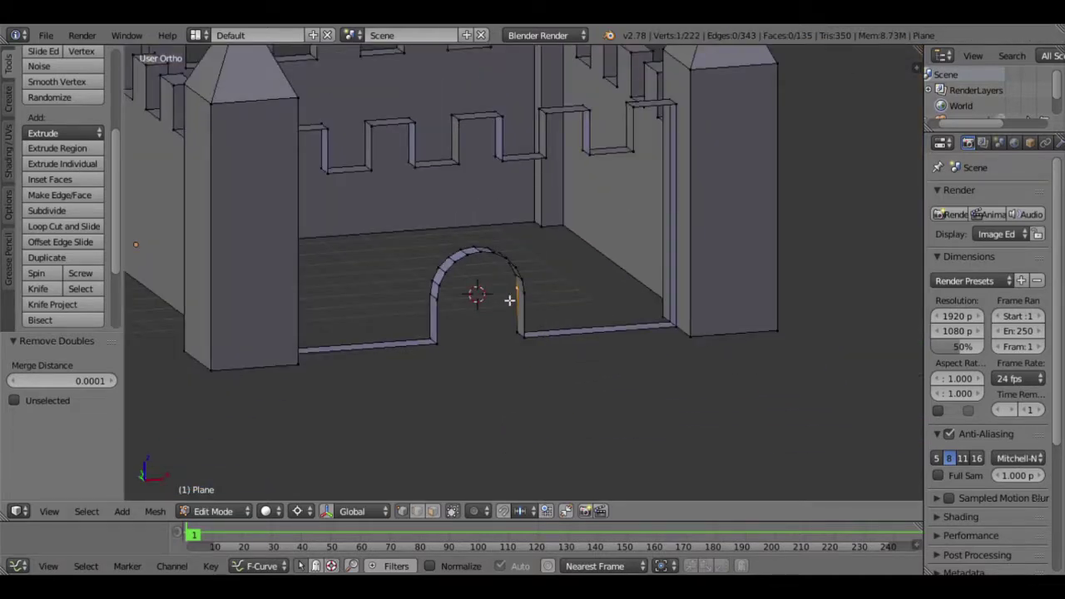
scroll(509, 300, down, 2)
mouse_move(499, 337)
middle_down()
mouse_move(482, 369)
mouse_move(506, 328)
mouse_move(505, 380)
mouse_move(520, 381)
middle_up()
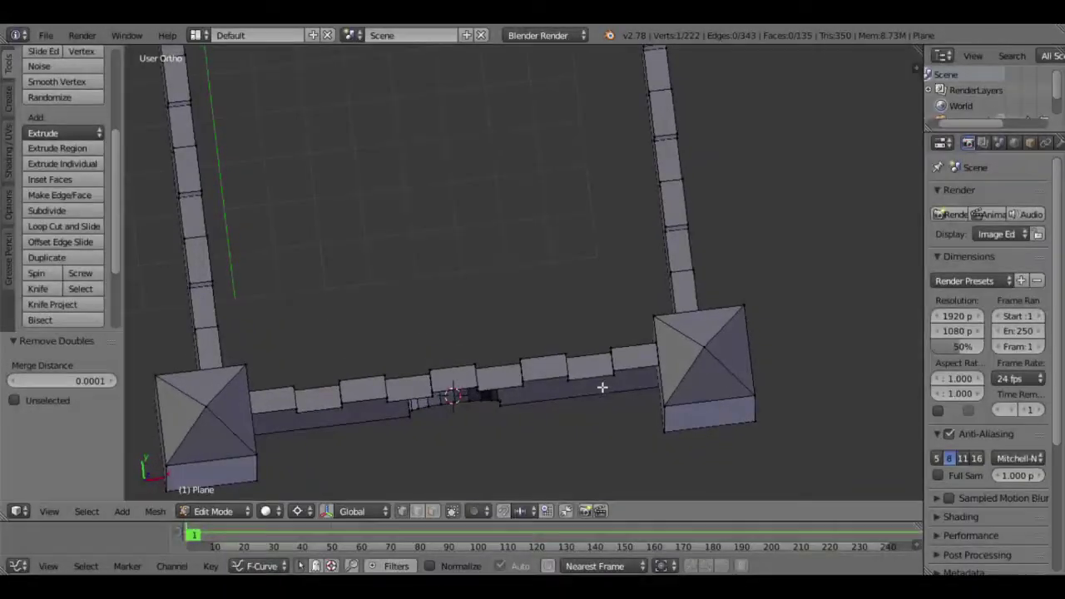
middle_drag(603, 384, 288, 412)
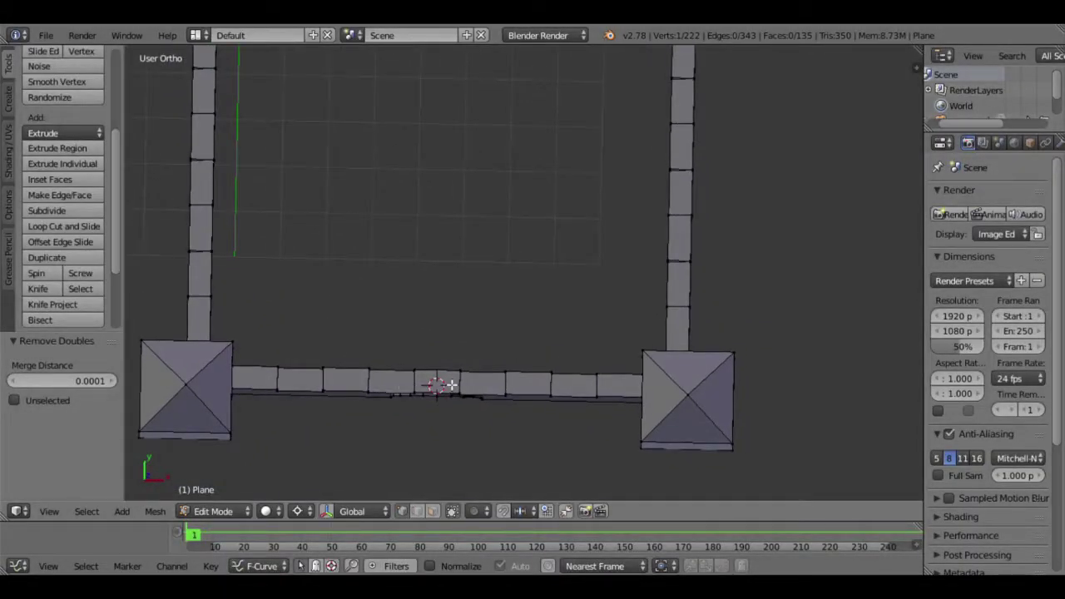
middle_drag(450, 385, 380, 368)
Box-select the front wall's outer outline vertices and fill them with a face.
key(a)
key(b)
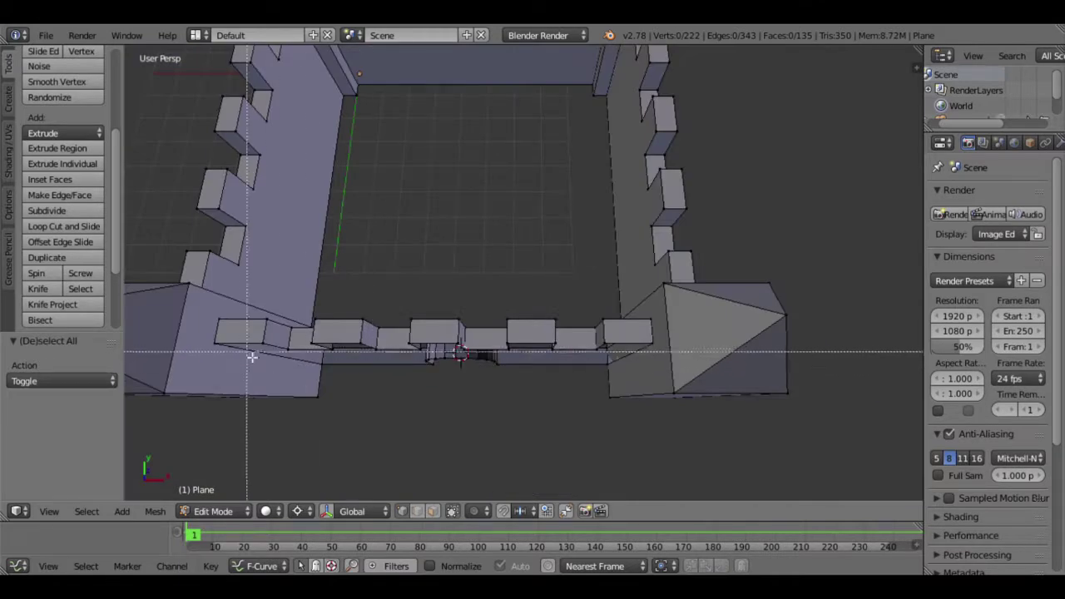
drag(208, 339, 680, 374)
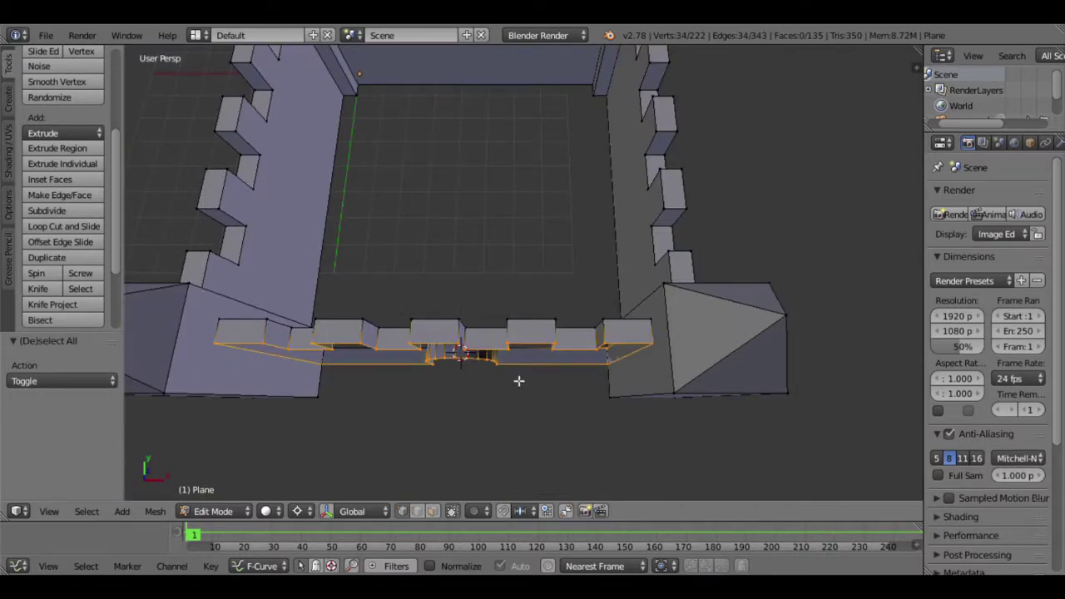
middle_drag(521, 380, 465, 340)
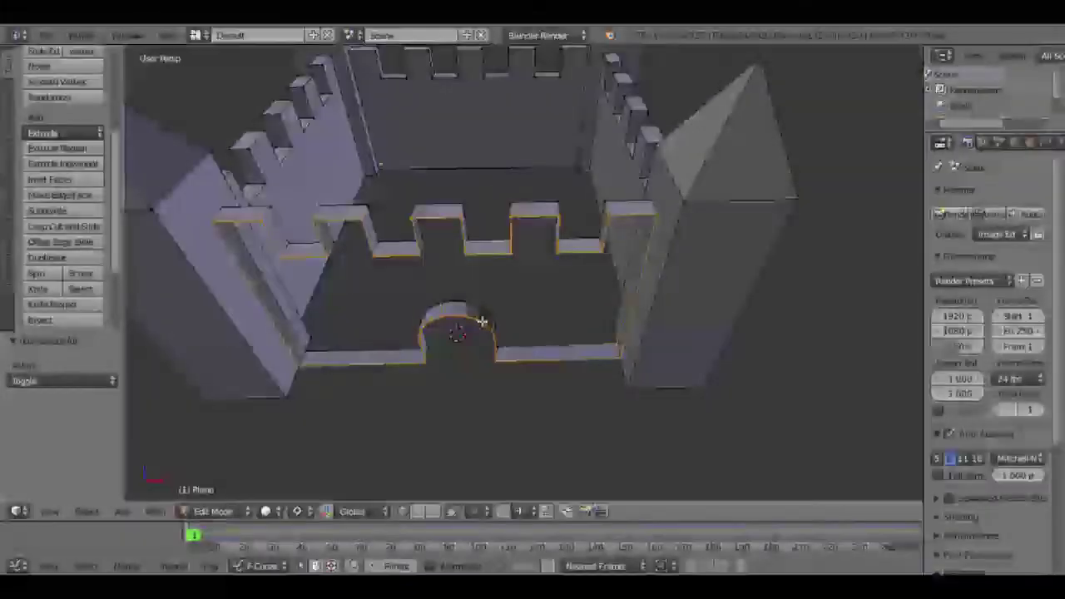
key(f)
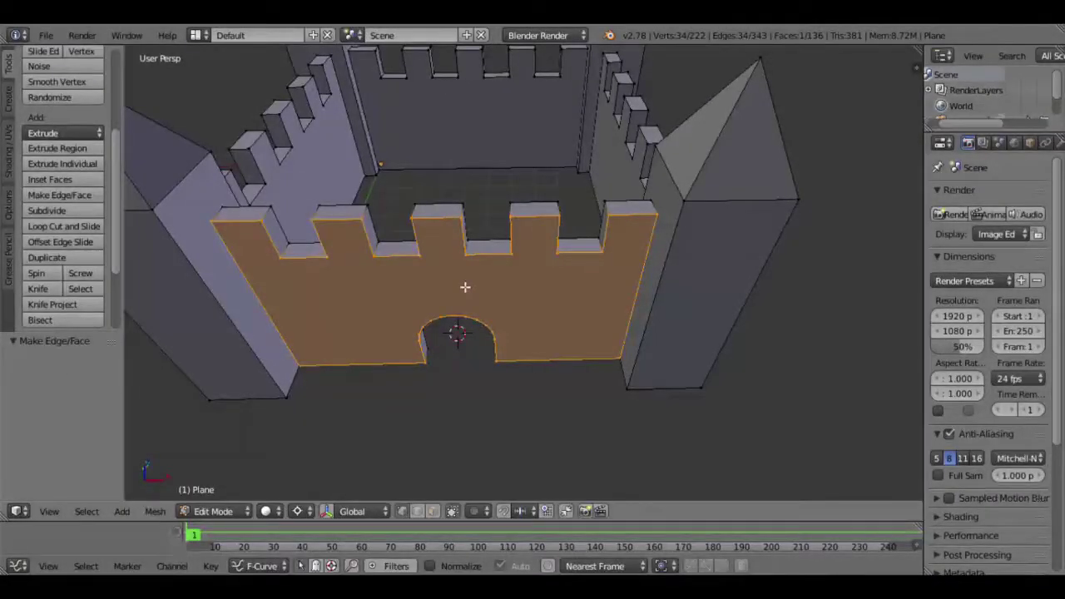
Box-select the front wall's inner-side vertices, excluding the left wall edge and right-end vertices.
middle_drag(464, 269, 462, 341)
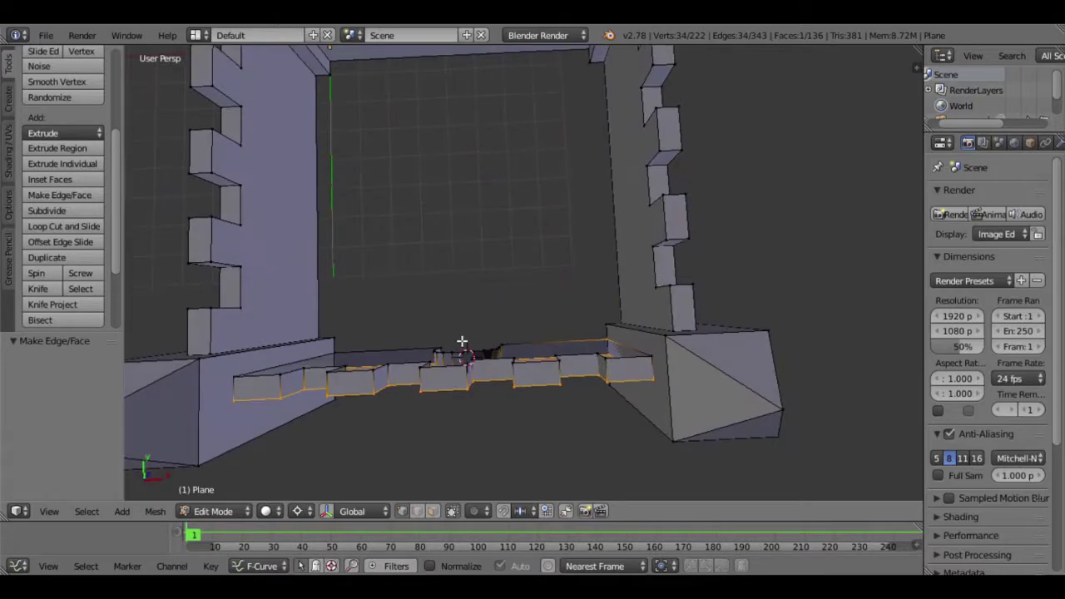
mouse_move(725, 305)
middle_down()
mouse_move(790, 330)
mouse_move(480, 322)
mouse_move(456, 310)
middle_up()
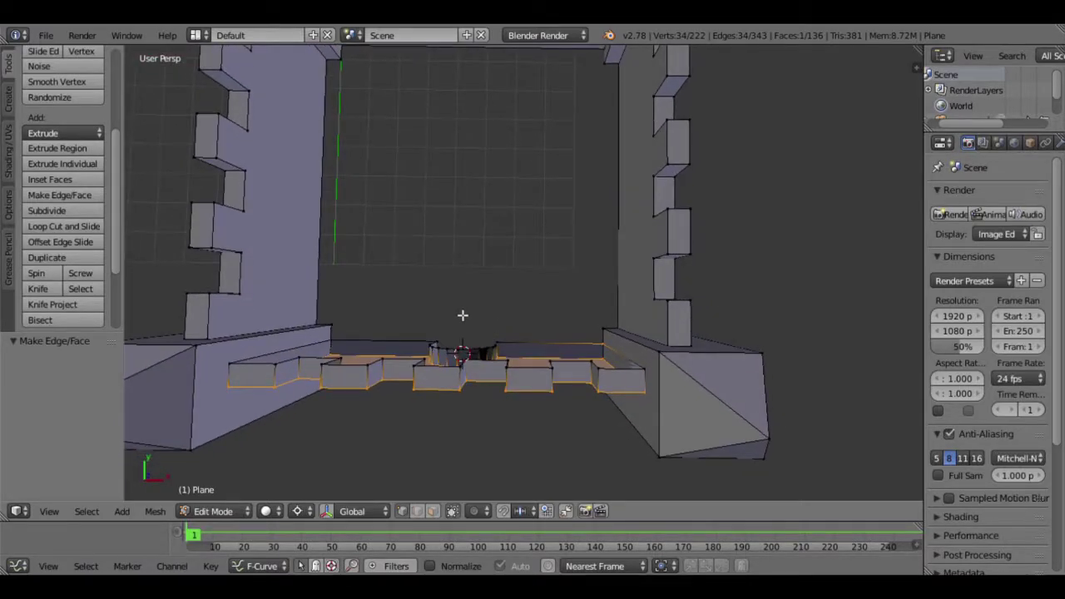
key(a)
key(b)
drag(666, 379, 216, 312)
key(b)
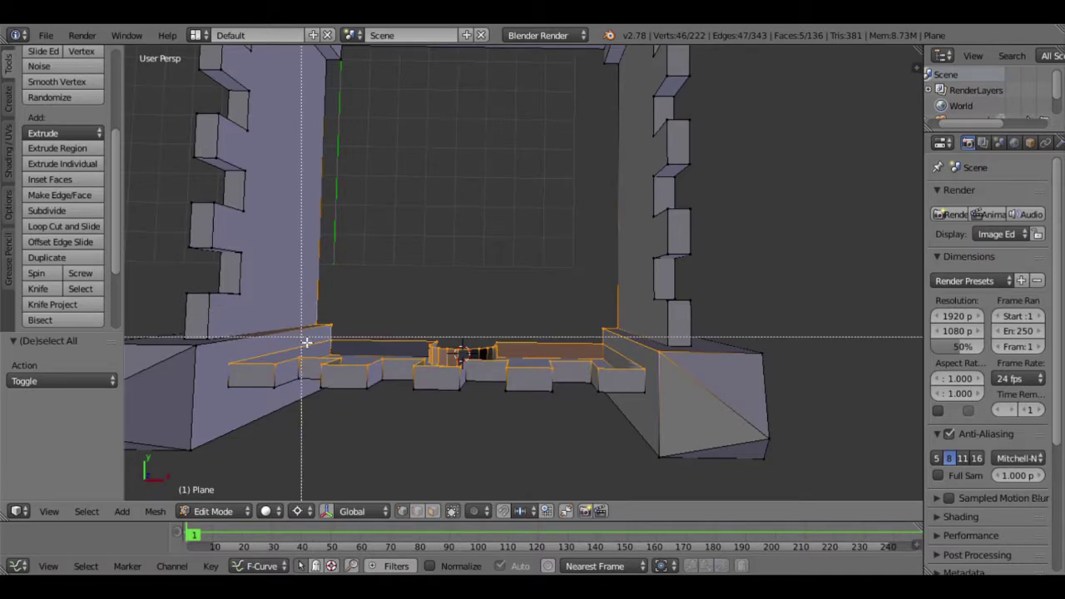
middle_drag(293, 311, 383, 337)
key(b)
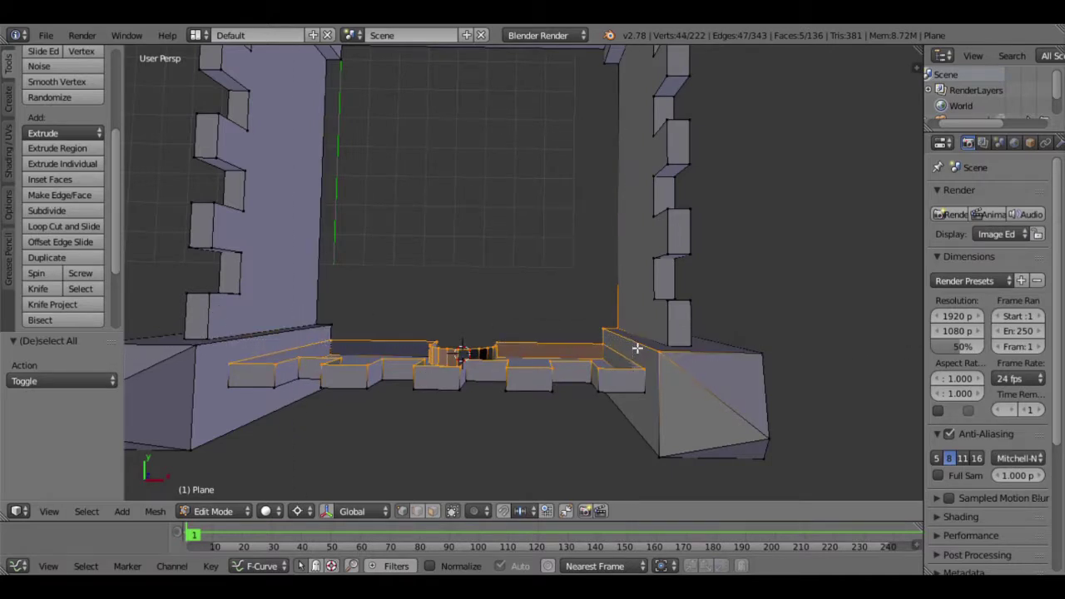
middle_drag(637, 350, 563, 308)
scroll(535, 369, down, 5)
mouse_move(535, 368)
middle_down()
mouse_move(522, 309)
mouse_move(608, 350)
mouse_move(516, 347)
mouse_move(513, 328)
mouse_move(542, 317)
middle_up()
key(b)
Remove the remaining stray vertices at the bottom corner and around the arch from the selection.
scroll(545, 337, up, 5)
key(b)
scroll(533, 387, down, 3)
mouse_move(519, 397)
middle_down()
mouse_move(503, 371)
mouse_move(373, 382)
middle_up()
key(c)
middle_click(369, 380)
right_click(369, 381)
mouse_move(470, 315)
middle_down()
mouse_move(469, 368)
mouse_move(580, 349)
middle_up()
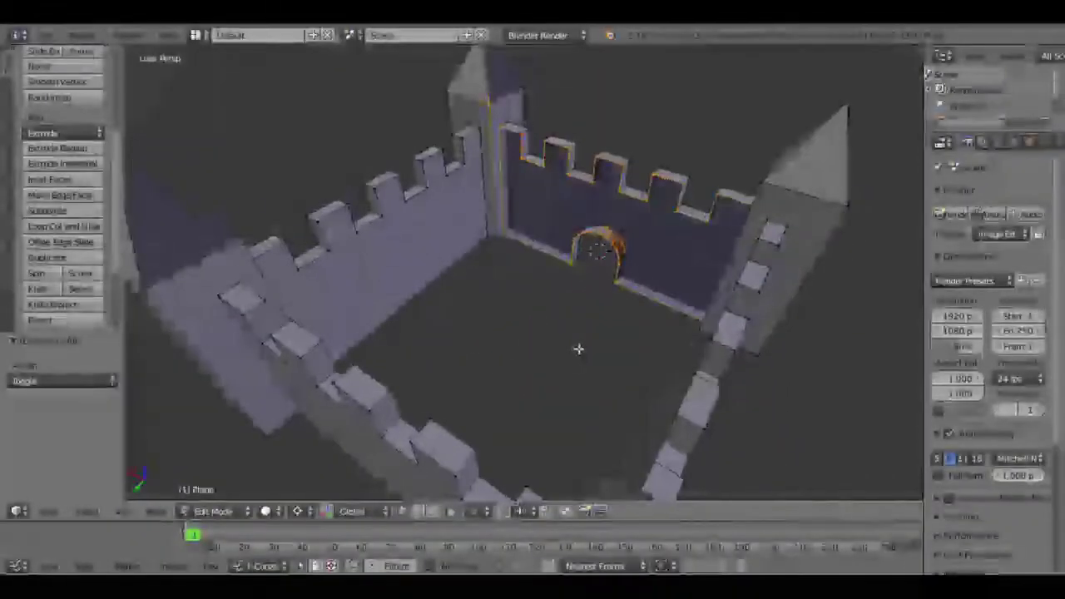
scroll(577, 333, up, 2)
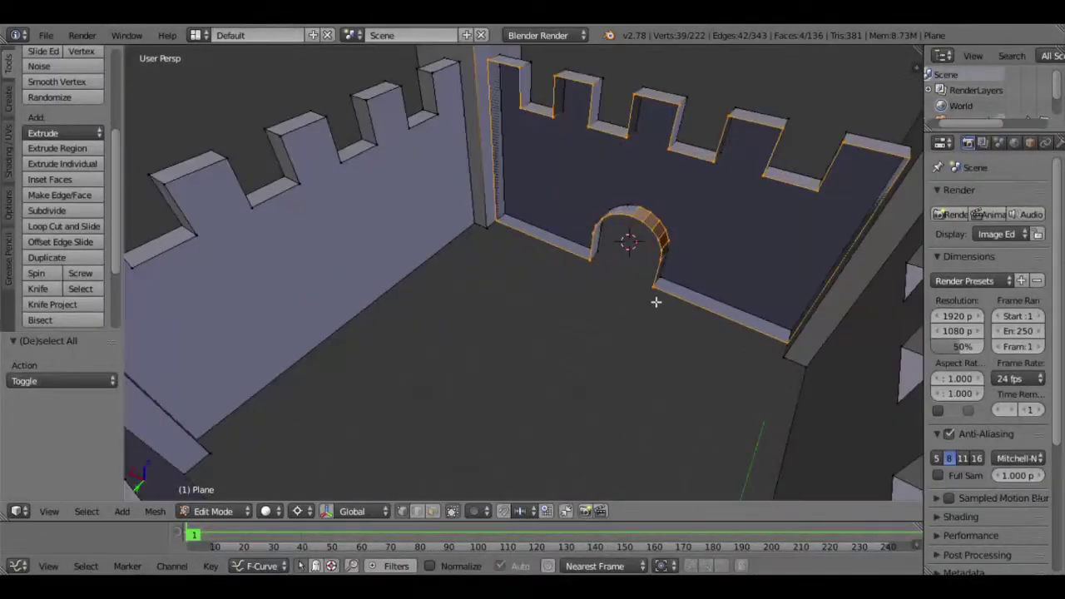
scroll(680, 271, up, 3)
key(c)
mouse_move(777, 125)
middle_down()
mouse_move(830, 146)
mouse_move(868, 267)
mouse_move(904, 281)
middle_up()
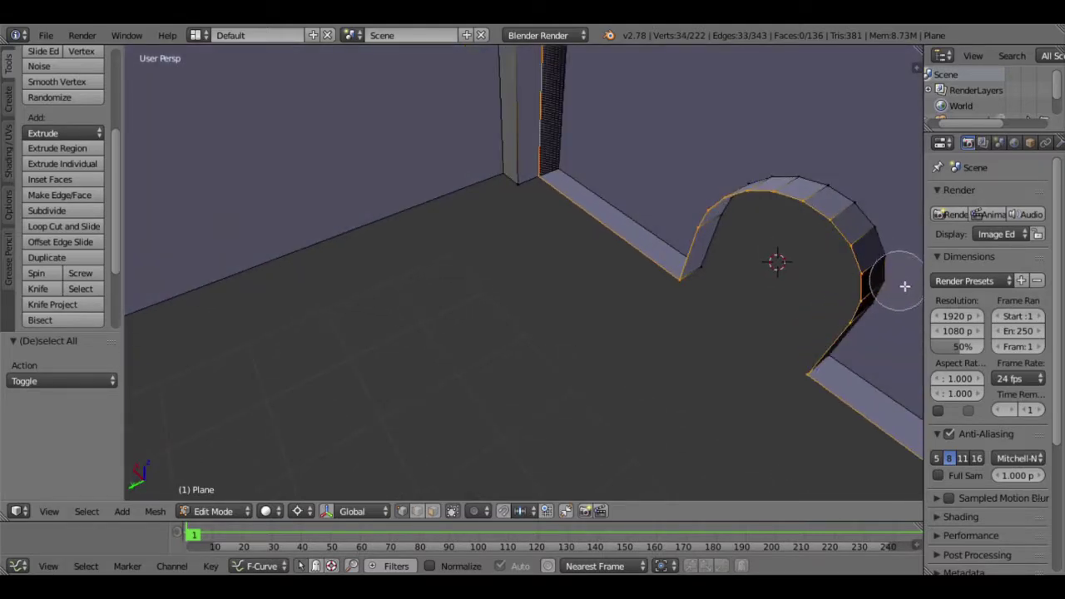
right_click(904, 291)
Fill the inner wall outline with a face and view the arched wall from outside.
scroll(710, 288, down, 5)
mouse_move(627, 291)
middle_down()
mouse_move(742, 285)
mouse_move(730, 298)
mouse_move(663, 300)
middle_up()
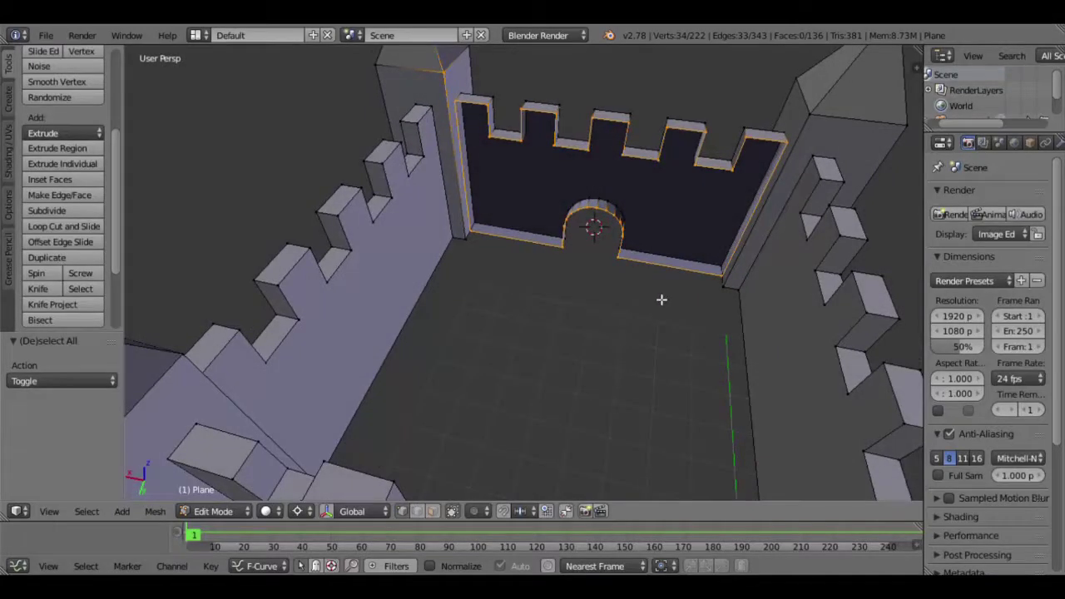
key(f)
key(a)
middle_drag(662, 299, 536, 207)
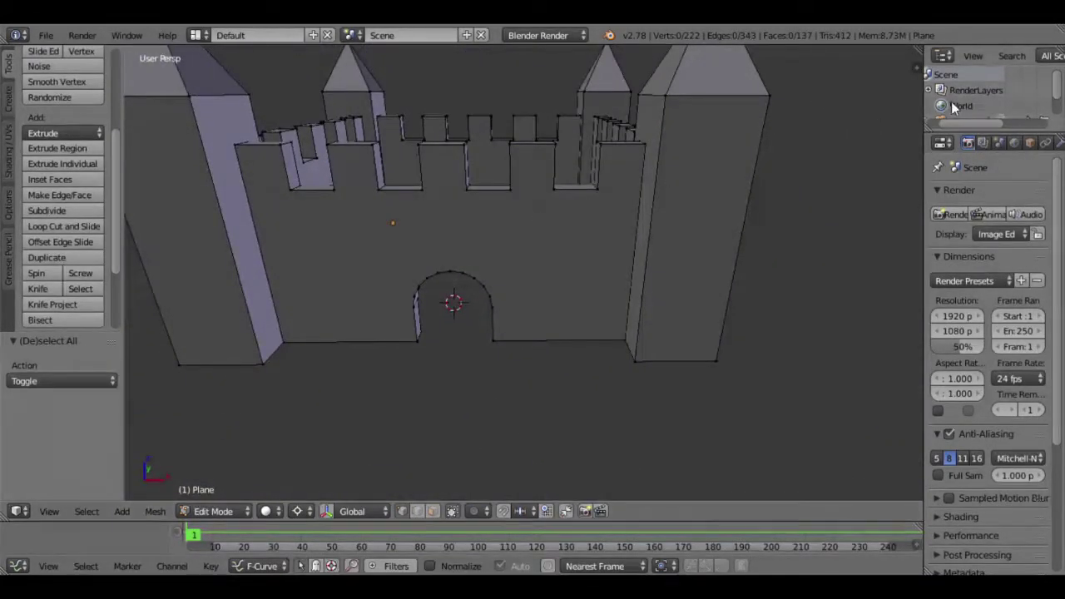
In orthographic top view, snap the 3D cursor to the centre of opposite courtyard corner vertices.
key(KP_5)
middle_drag(666, 316, 590, 352)
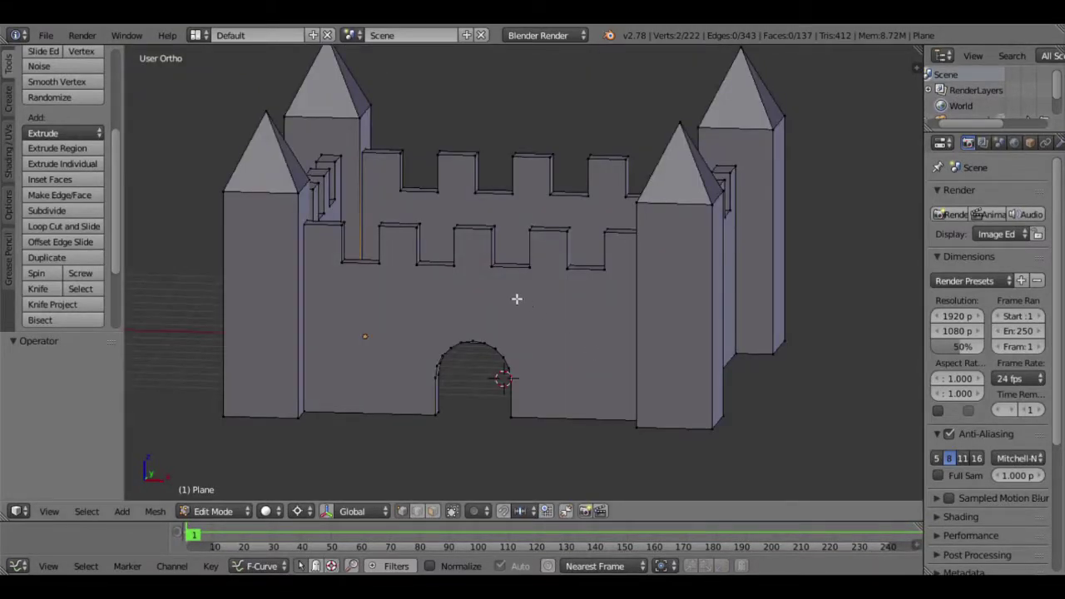
mouse_move(359, 281)
middle_down()
mouse_move(345, 321)
mouse_move(368, 364)
mouse_move(369, 352)
middle_up()
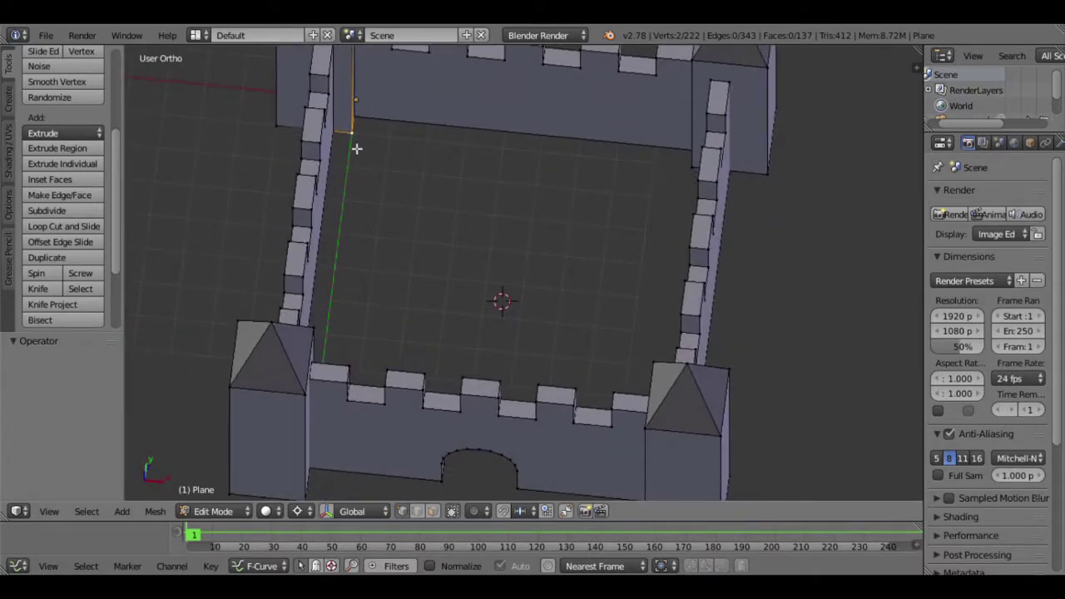
mouse_move(404, 269)
middle_down()
mouse_move(528, 333)
mouse_move(643, 316)
mouse_move(618, 156)
middle_up()
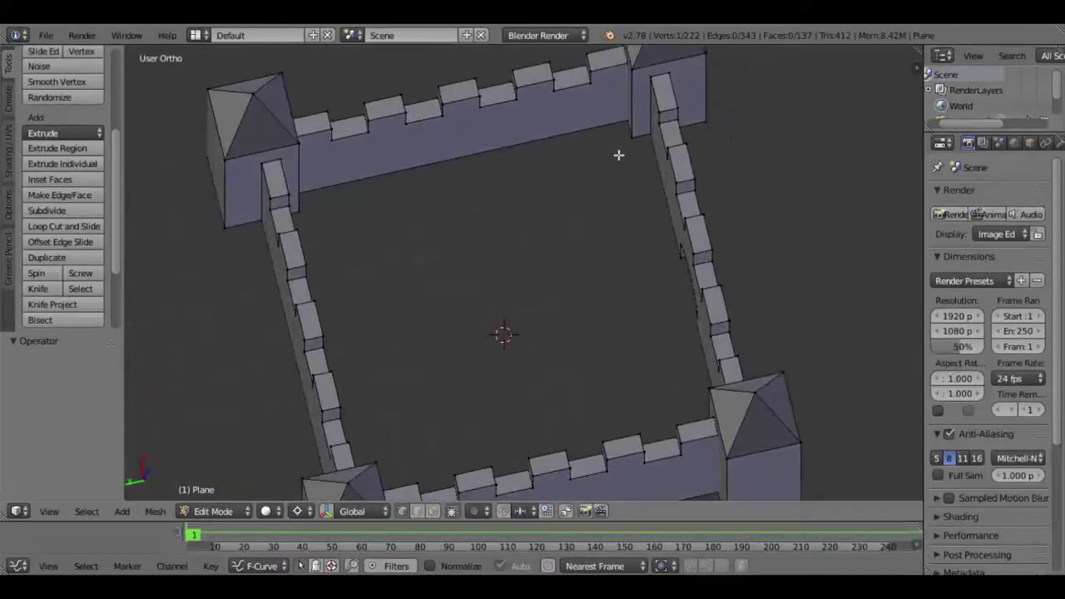
shift+right_click(634, 145)
click(586, 248)
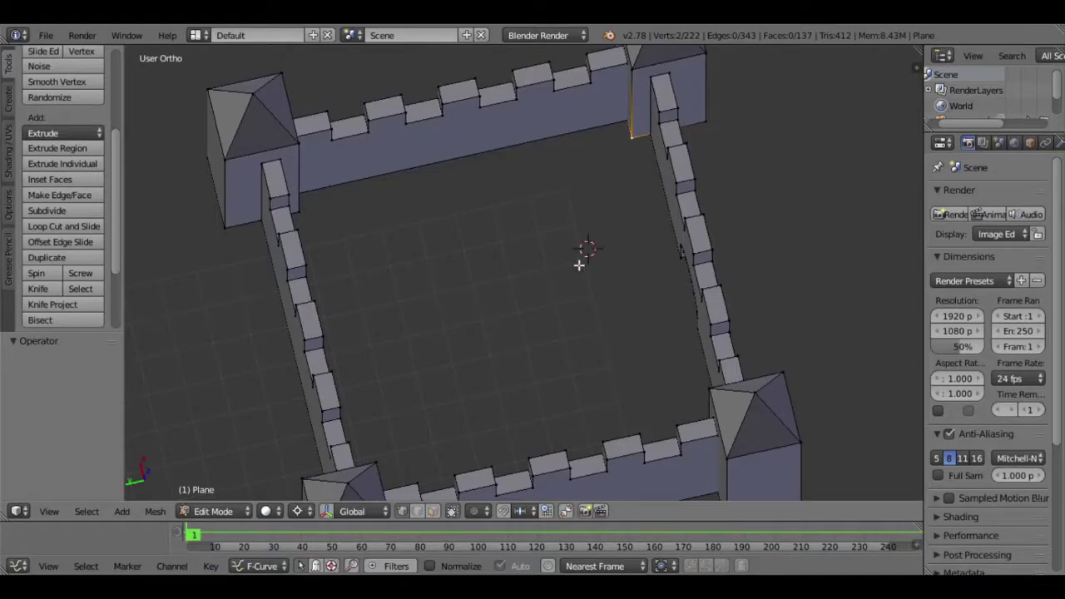
key(shift+s)
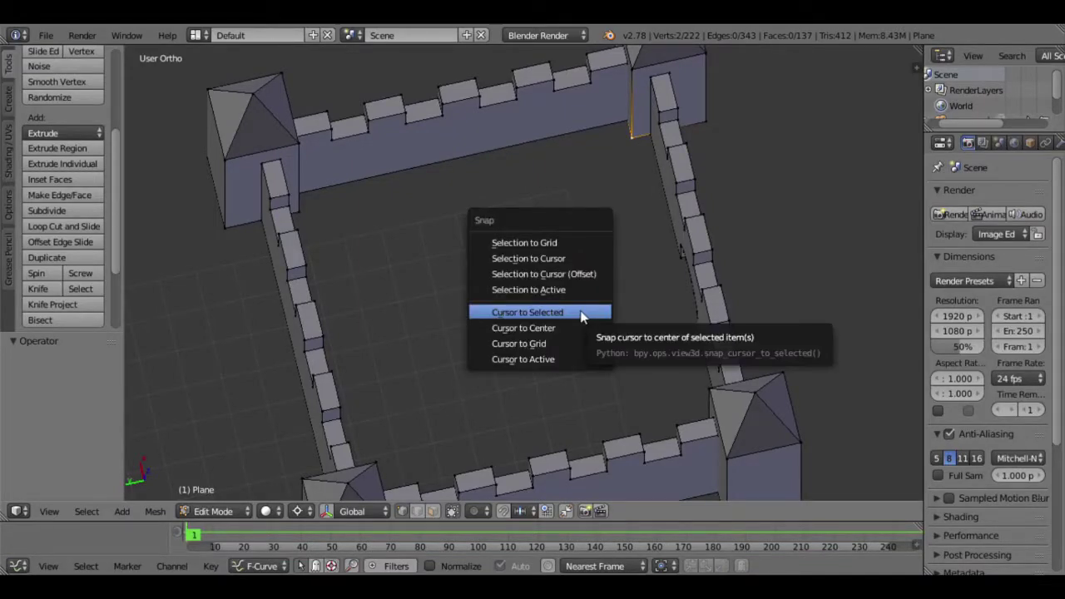
click(586, 312)
Extrude a new vertex from a courtyard inner corner and confirm it in place.
middle_drag(657, 314, 555, 323)
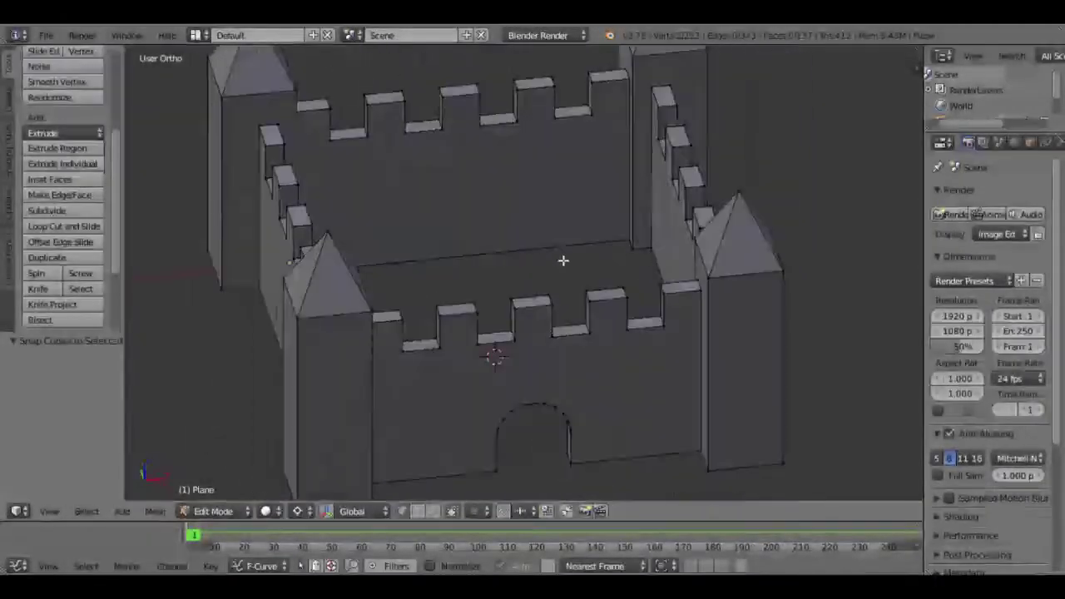
mouse_move(518, 269)
middle_down()
mouse_move(496, 330)
mouse_move(571, 355)
mouse_move(554, 324)
mouse_move(488, 309)
mouse_move(501, 290)
mouse_move(485, 291)
mouse_move(524, 324)
middle_up()
scroll(488, 309, down, 2)
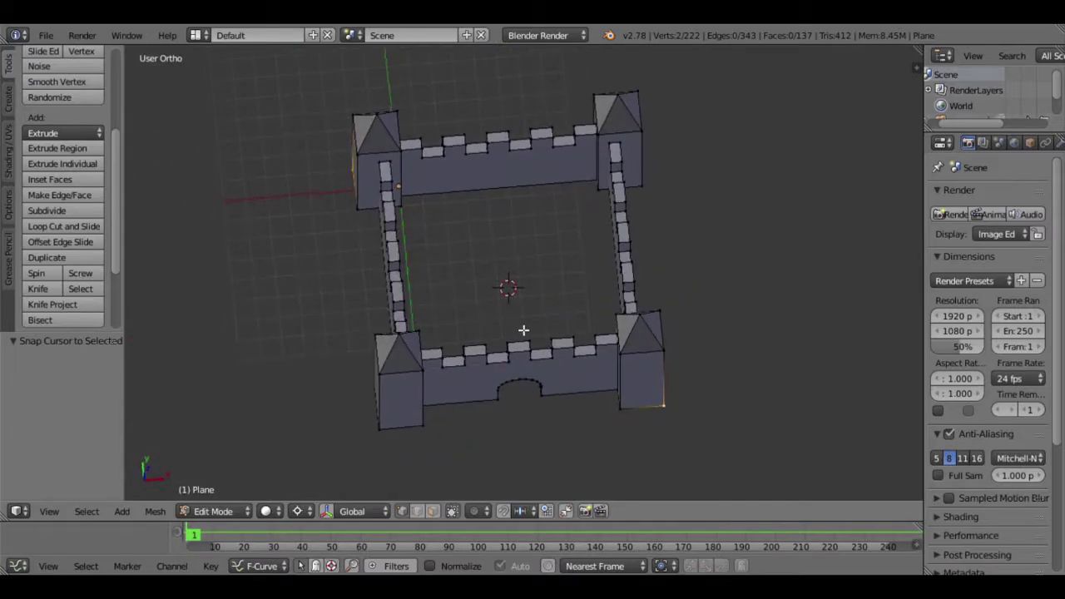
mouse_move(499, 280)
middle_down()
mouse_move(601, 304)
mouse_move(656, 264)
middle_up()
scroll(657, 264, up, 5)
right_click(707, 179)
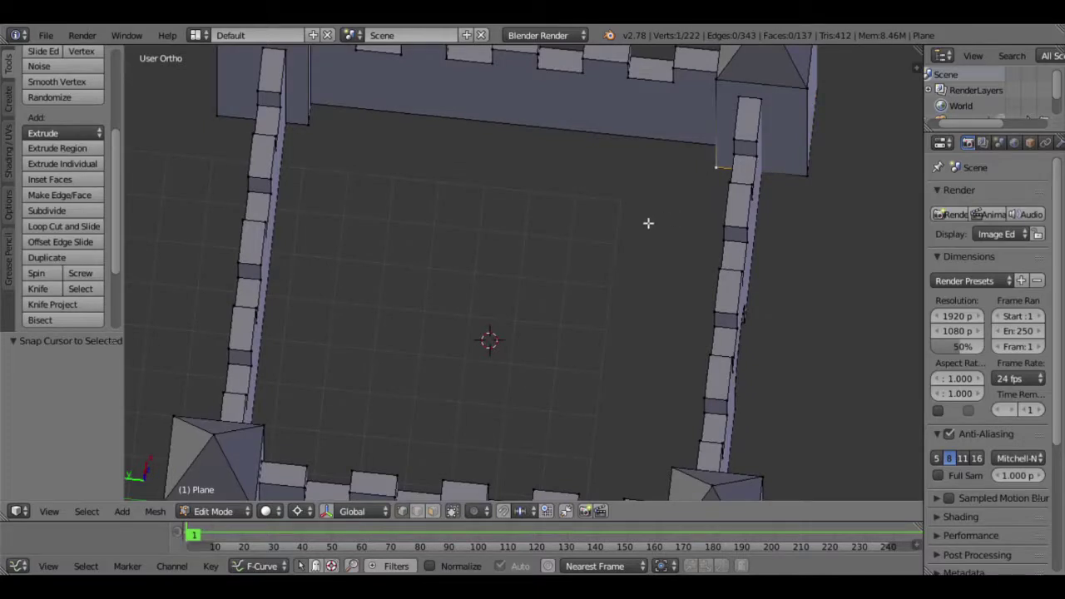
key(e)
key(s)
click(620, 233)
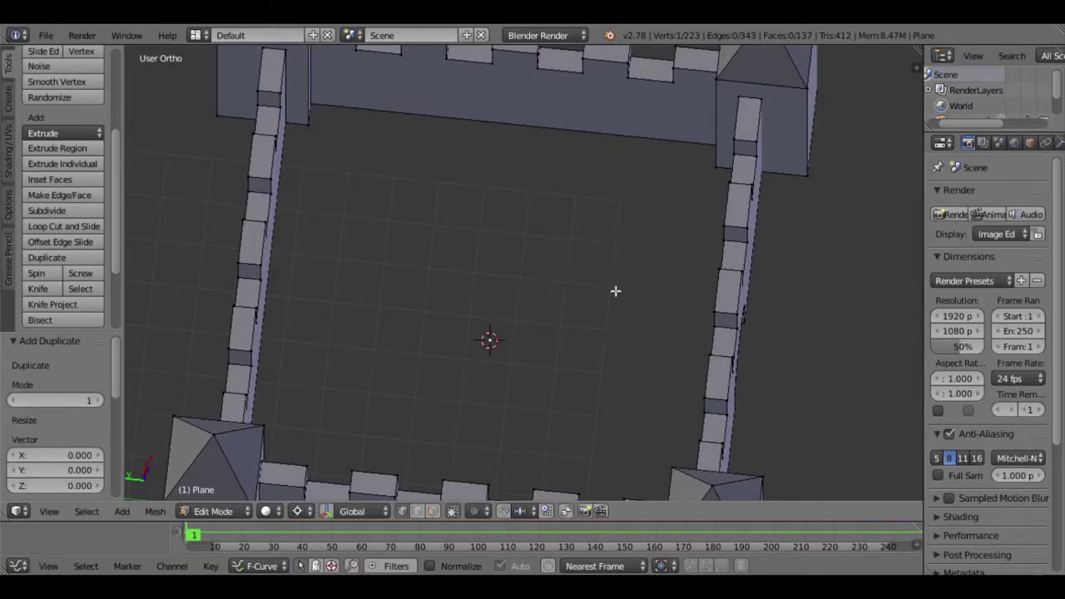
In top view, move the duplicated vertex 2 units along X.
key(KP_7)
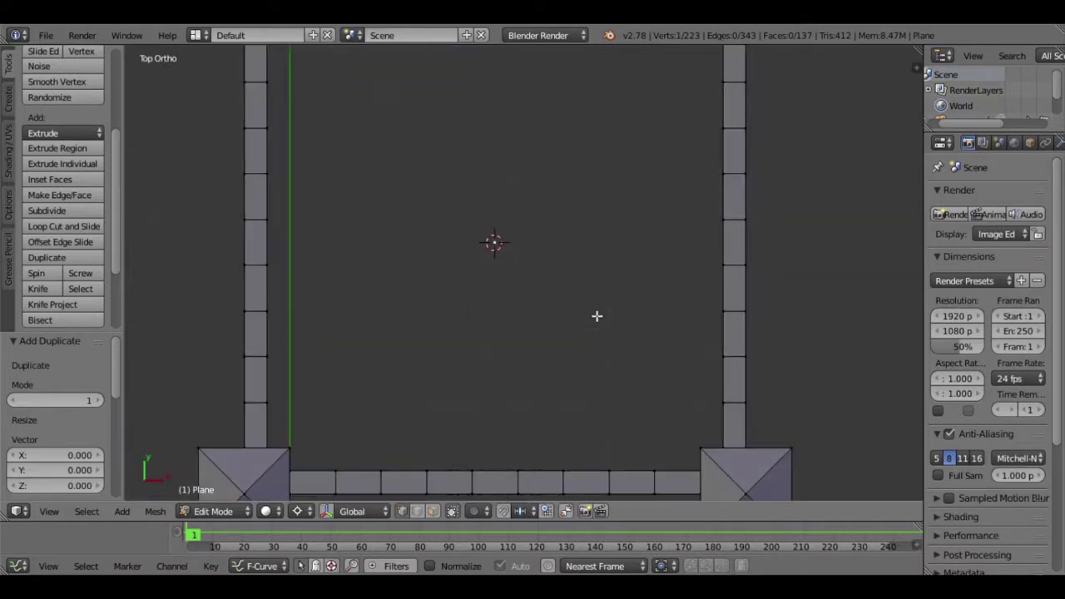
key(g)
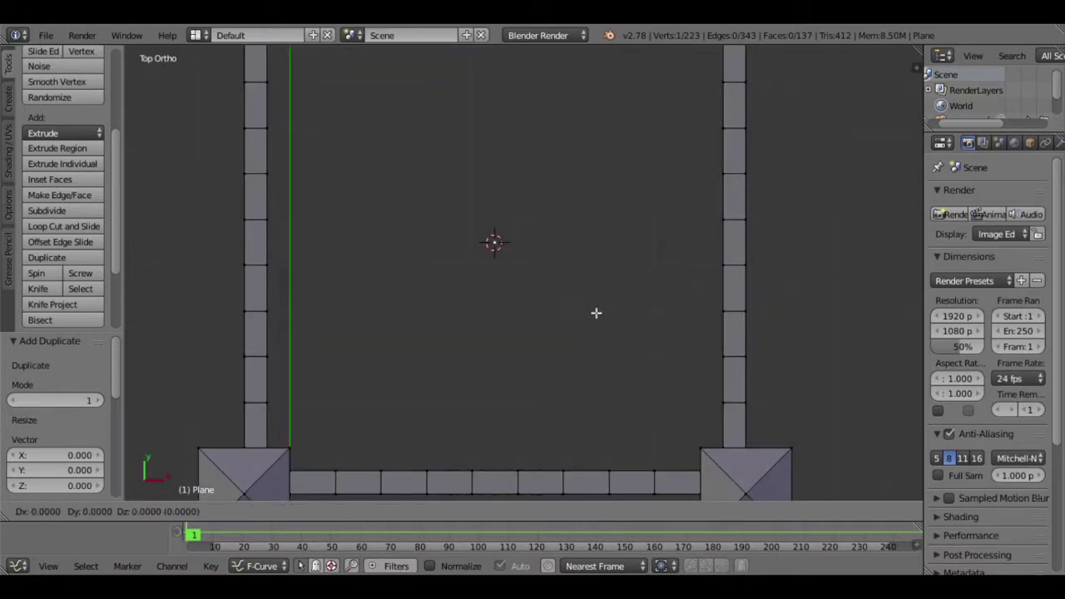
key(2)
key(Return)
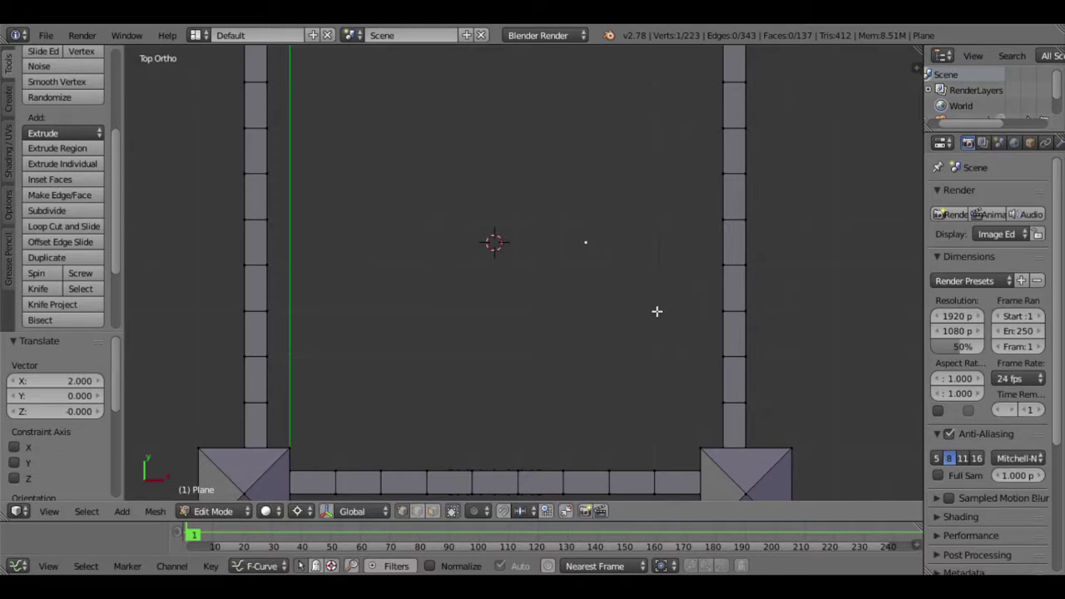
Spin the vertex four 90° turns around the cursor into a circle and remove the duplicate closing vertex.
scroll(62, 238, down, 3)
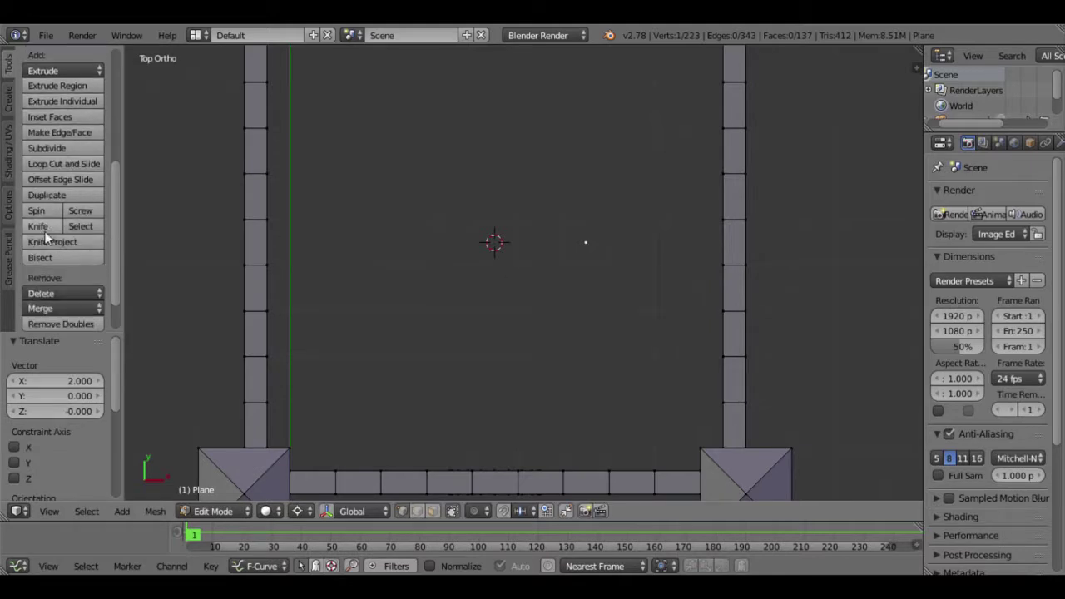
click(37, 212)
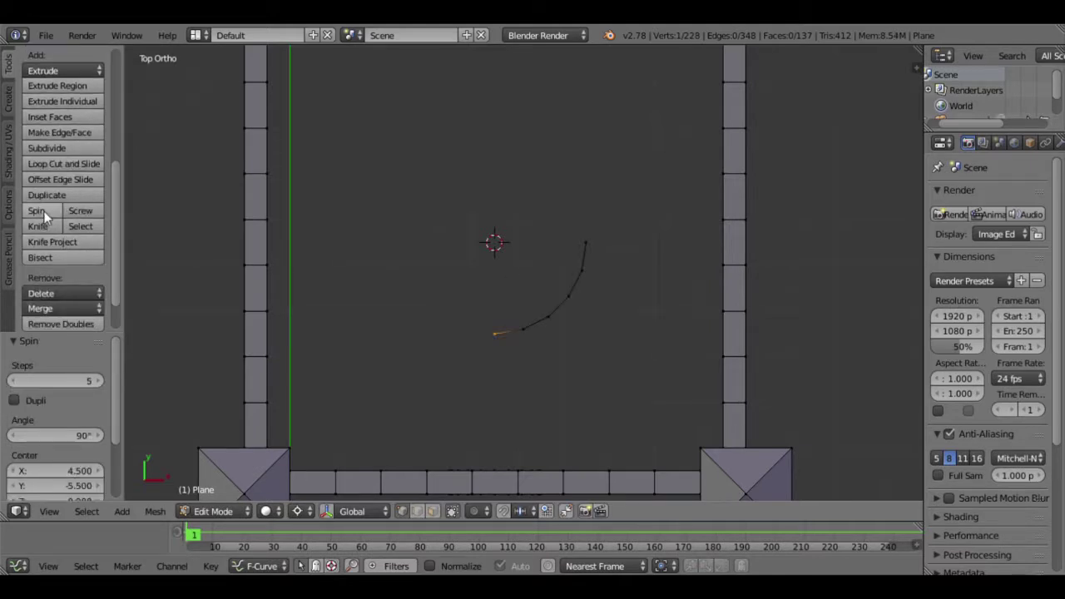
click(43, 211)
click(43, 210)
click(46, 214)
key(a)
key(a)
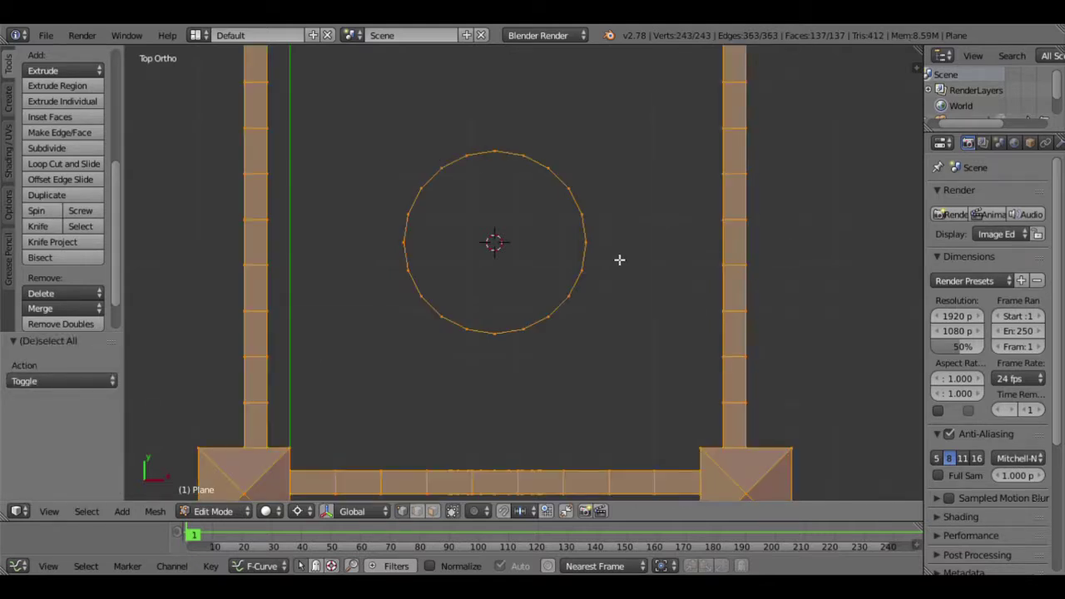
key(w)
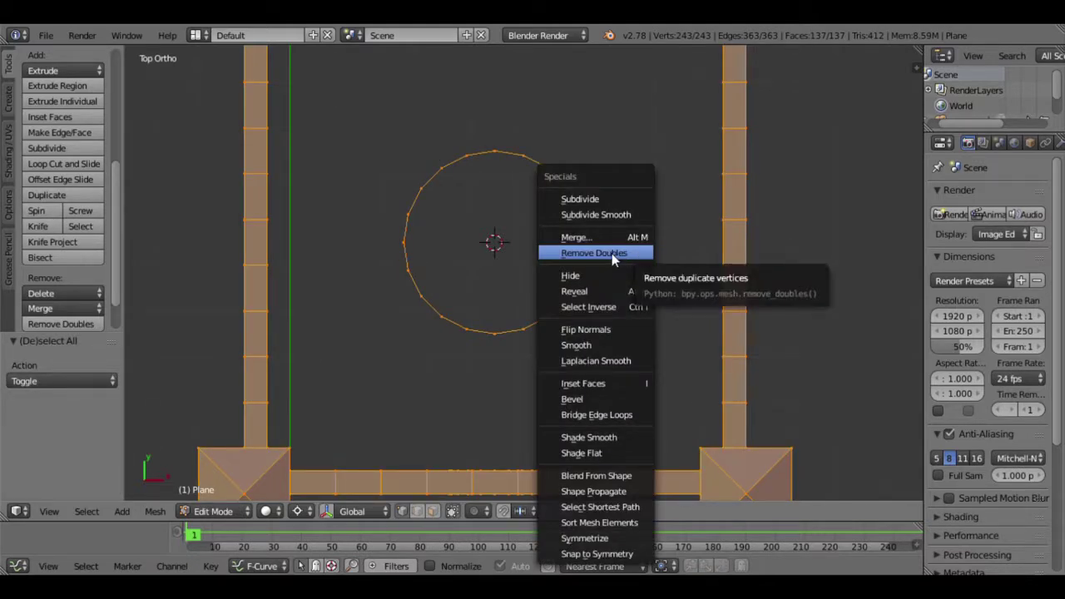
click(616, 254)
Select the 20-vertex ring and begin extruding it upward in front view.
key(a)
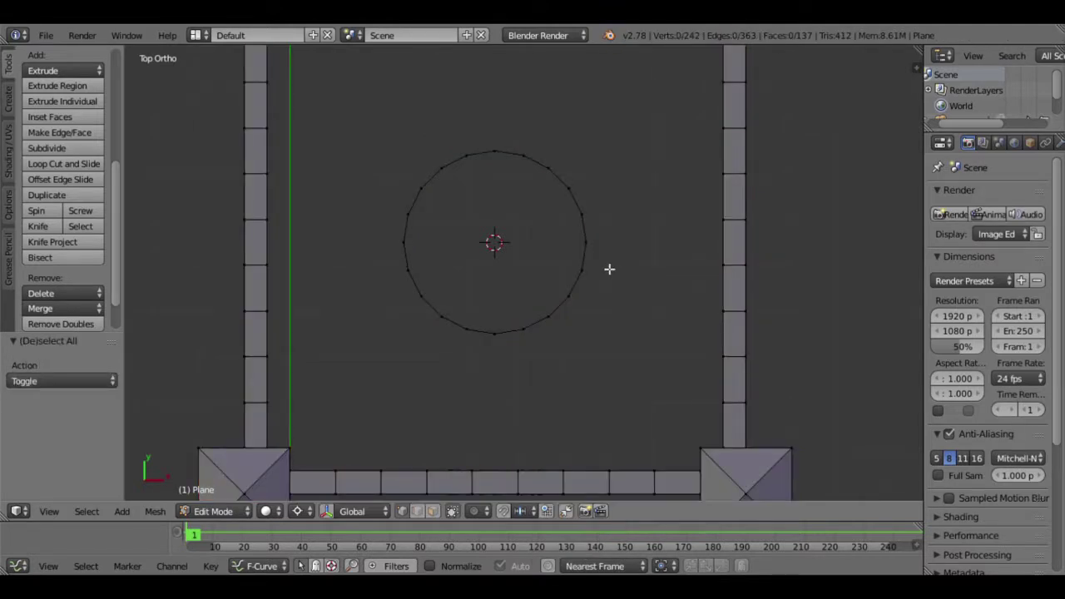
key(c)
scroll(495, 243, down, 2)
click(500, 246)
right_click(504, 247)
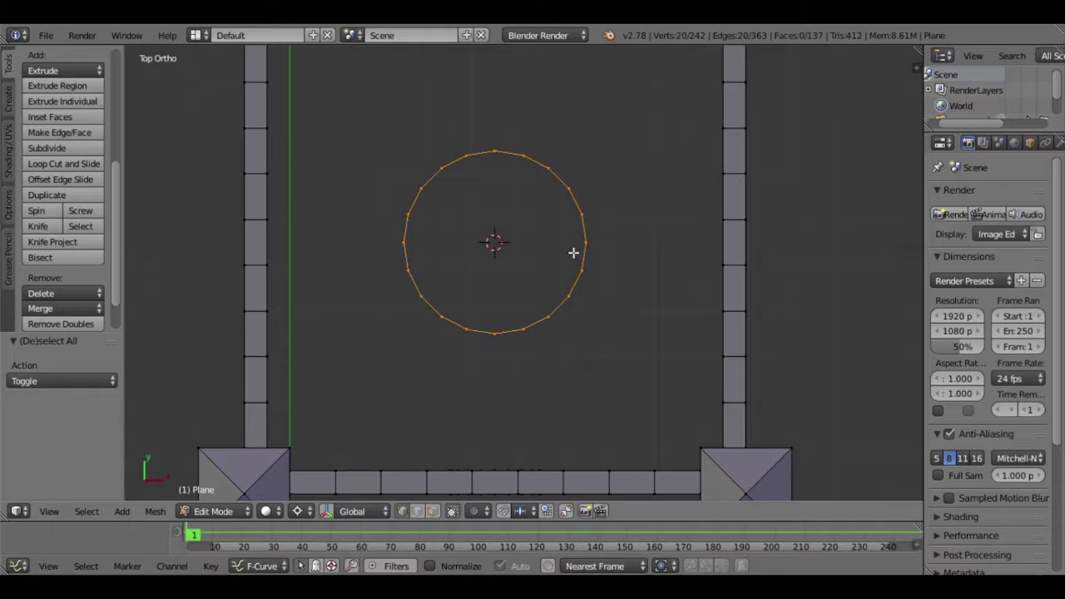
key(KP_1)
key(e)
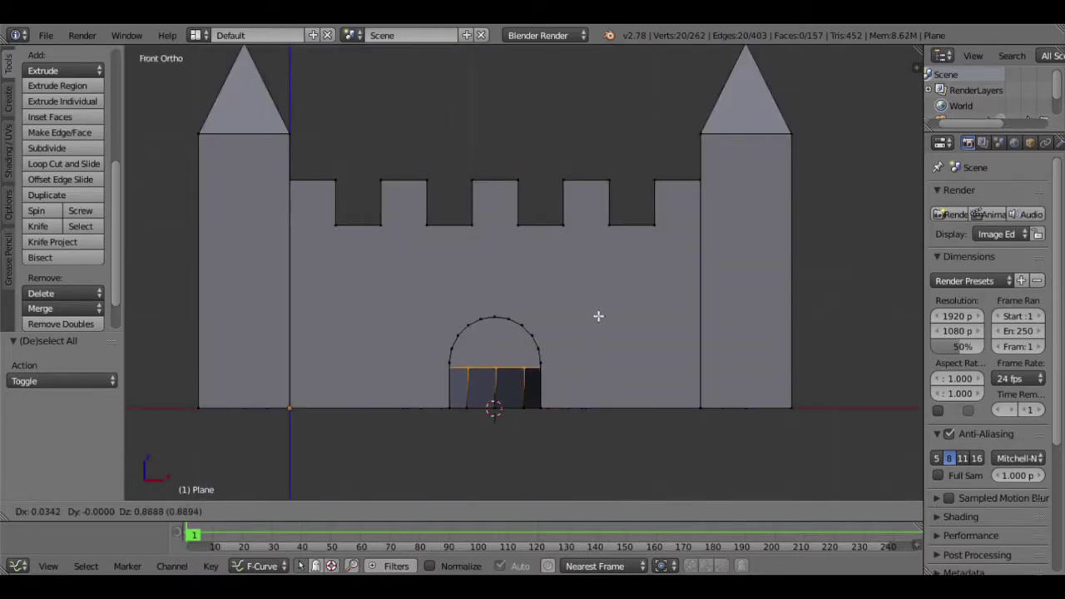
Raise the keep wall to height 6 and widen the eave rim 1.4 times.
click(587, 104)
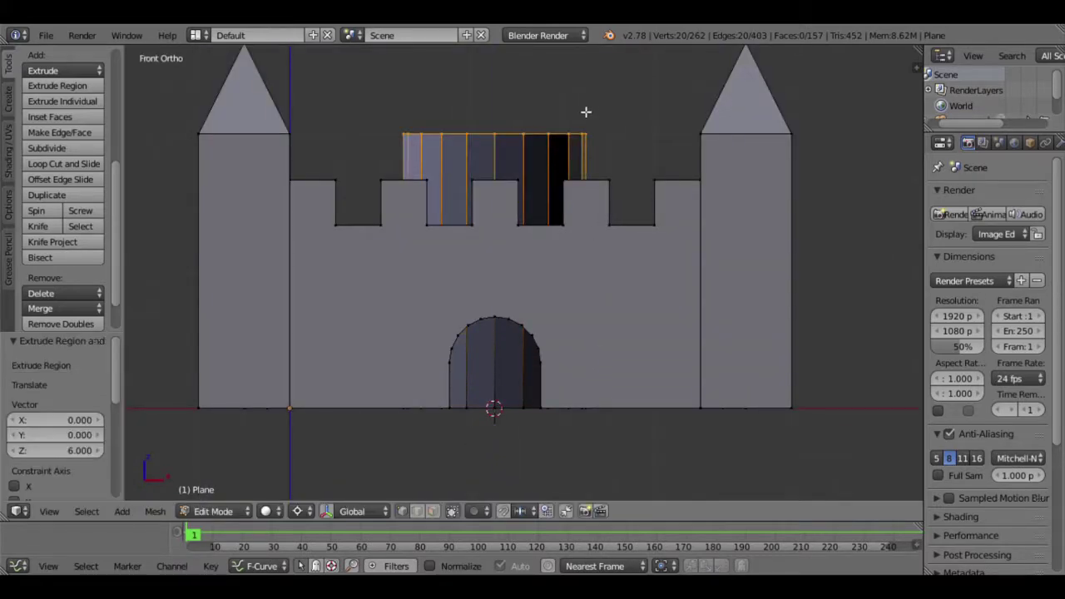
key(e)
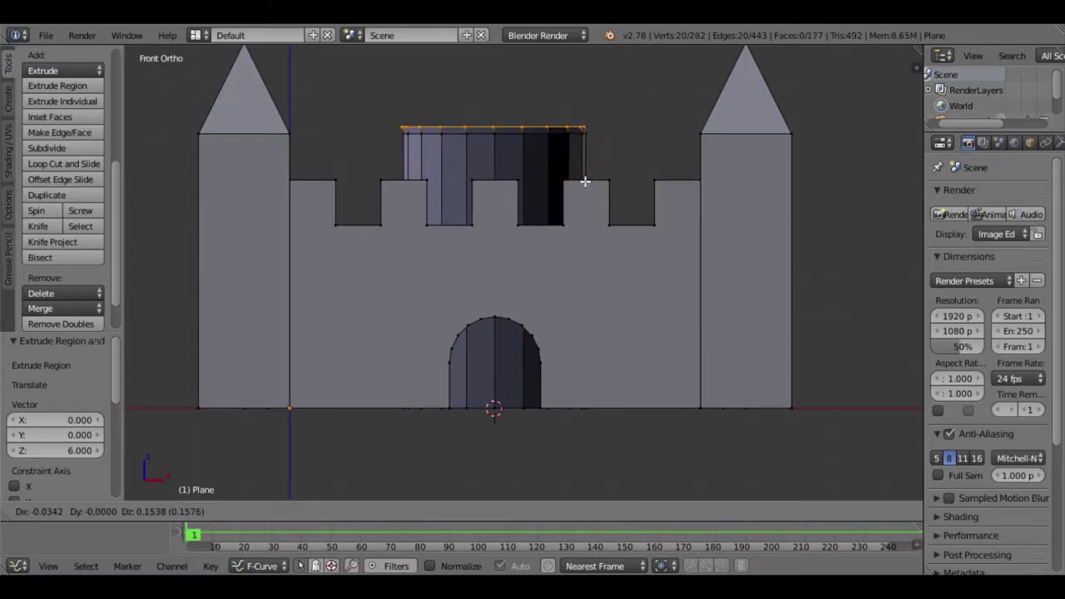
key(s)
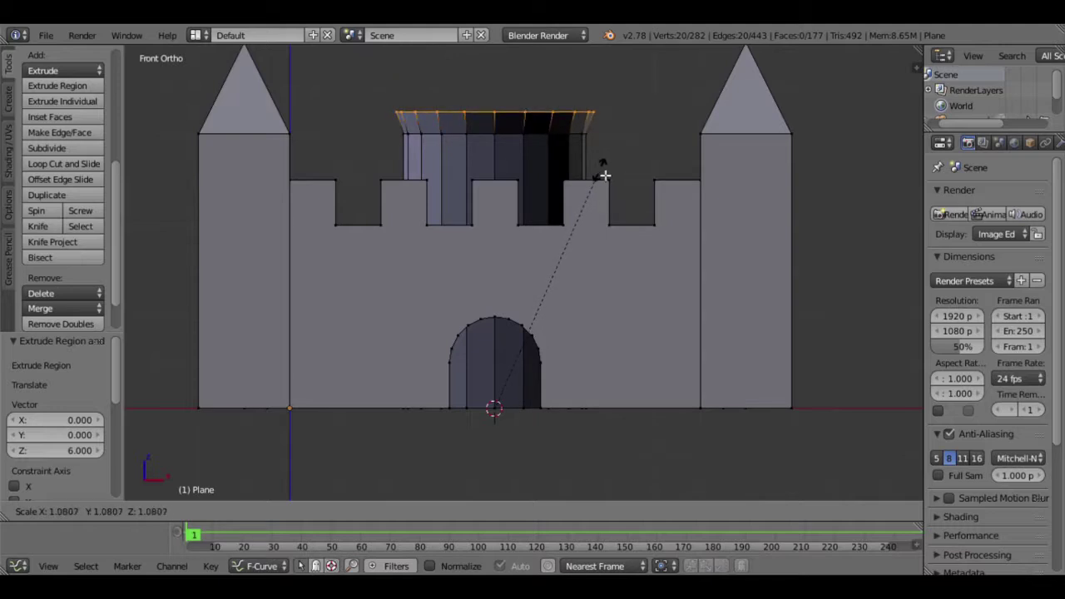
key(shift+z)
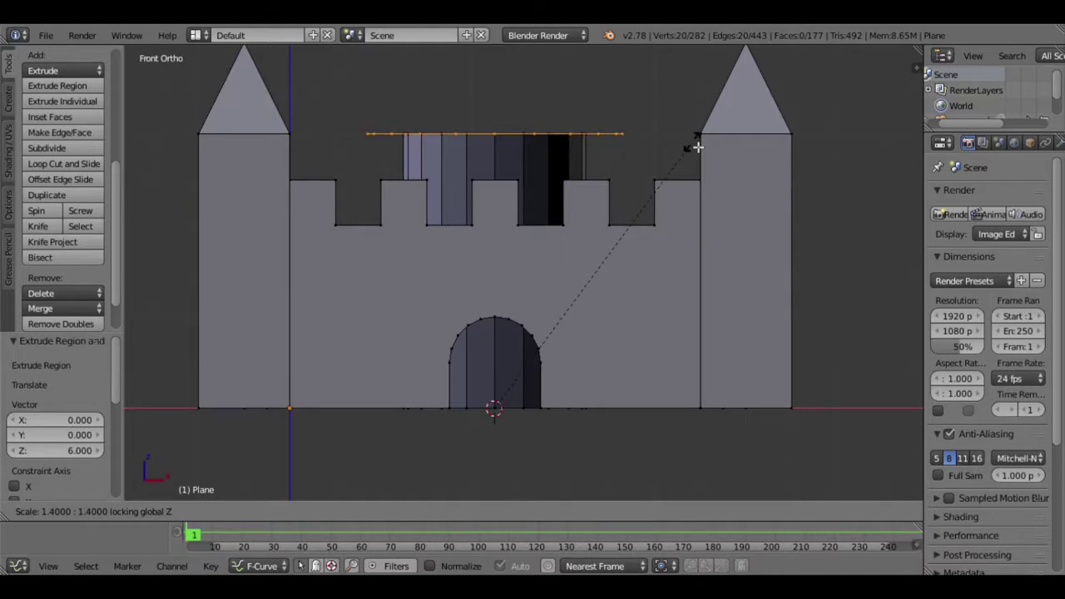
click(689, 148)
shift+middle_drag(610, 159, 599, 218)
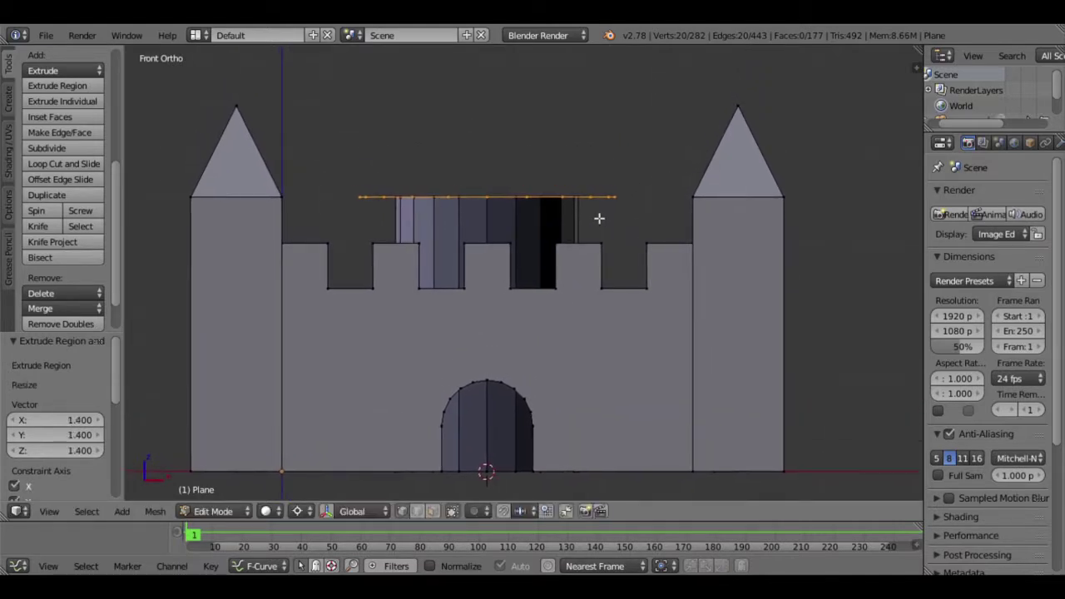
scroll(595, 300, down, 1)
Extrude the rim 4 units up and merge the top ring into the cone's tip.
key(e)
key(z)
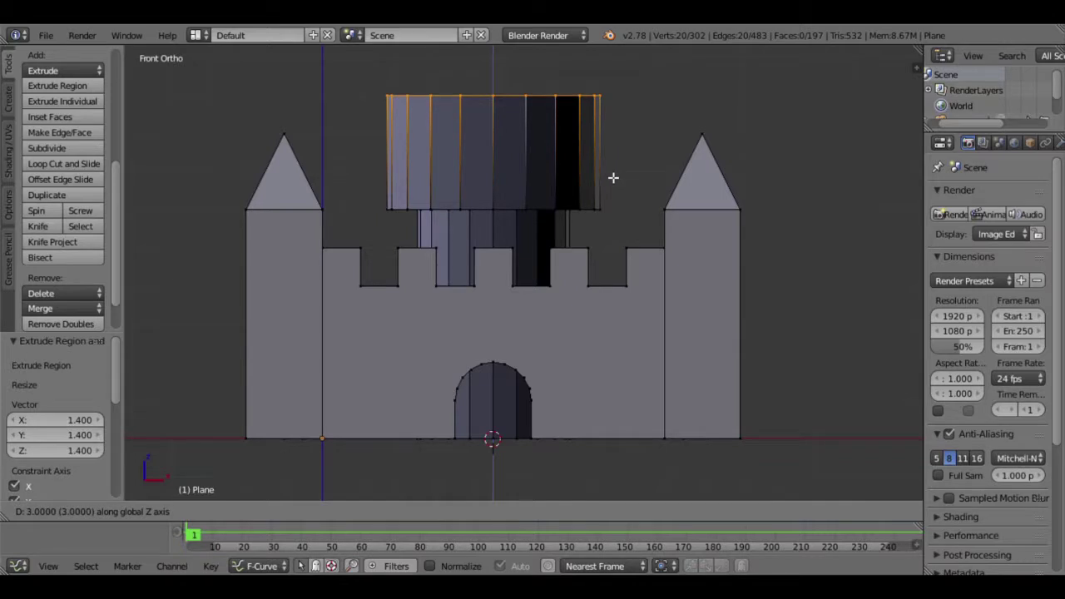
click(568, 135)
shift+middle_drag(557, 119, 561, 223)
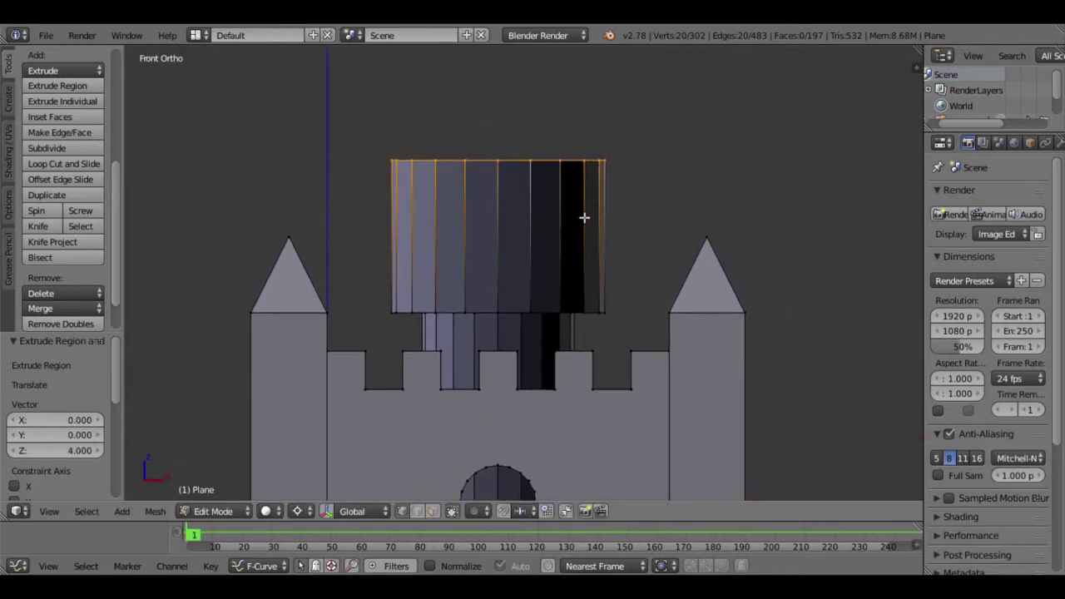
key(alt+m)
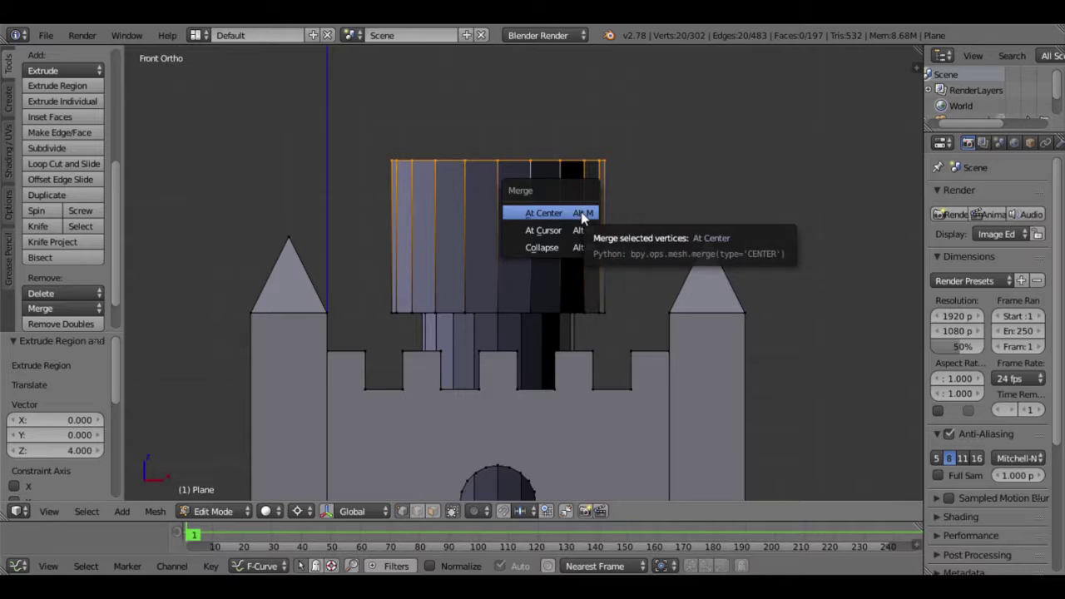
click(583, 214)
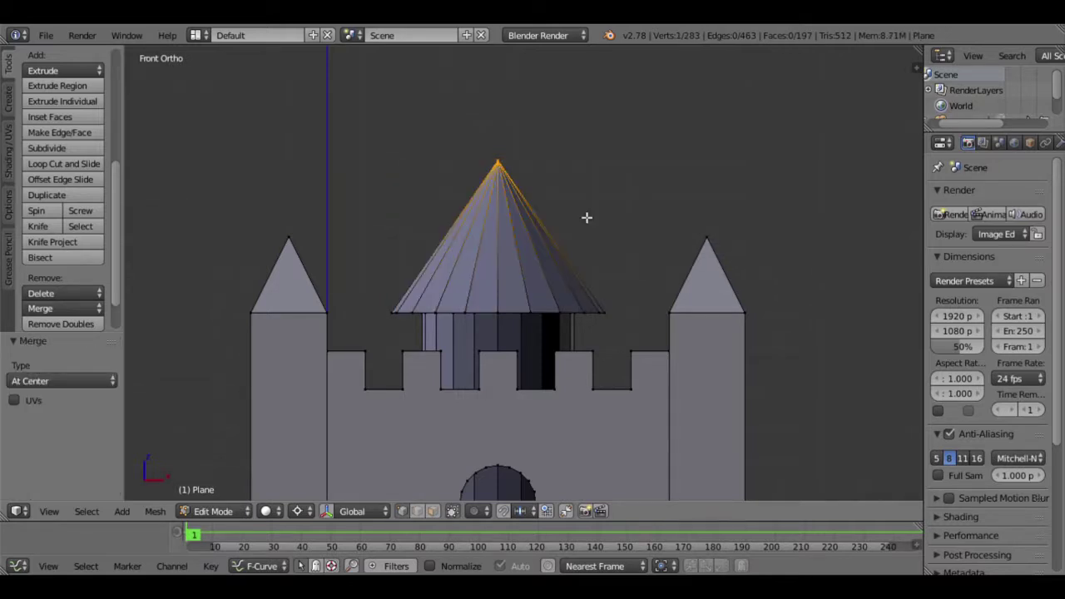
scroll(586, 217, down, 3)
middle_drag(498, 243, 510, 290)
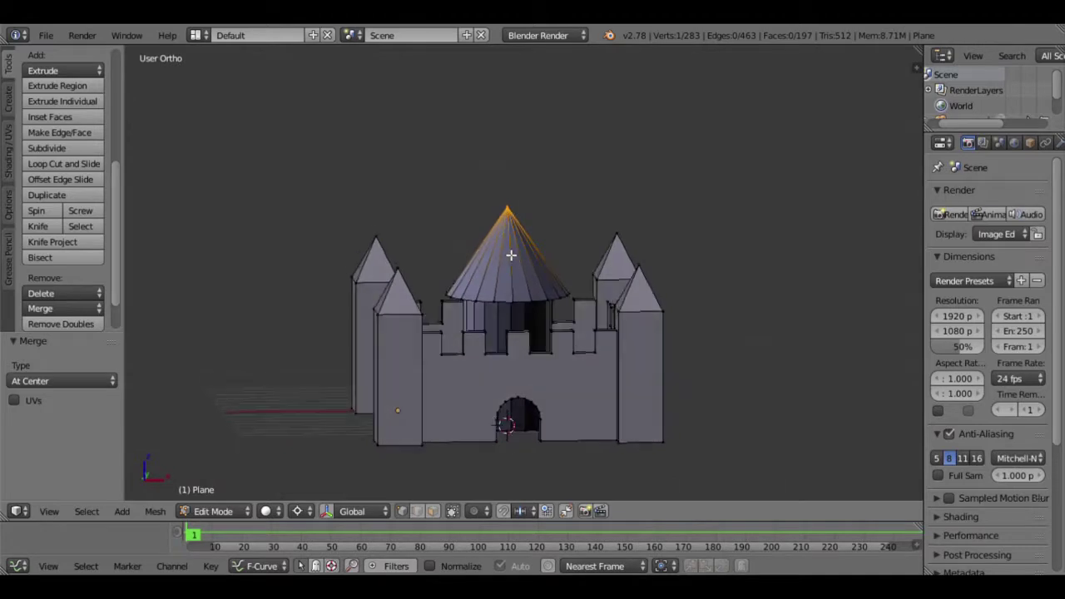
Select two neighbouring vertices on the roof's lower rim in front view.
right_click(521, 315)
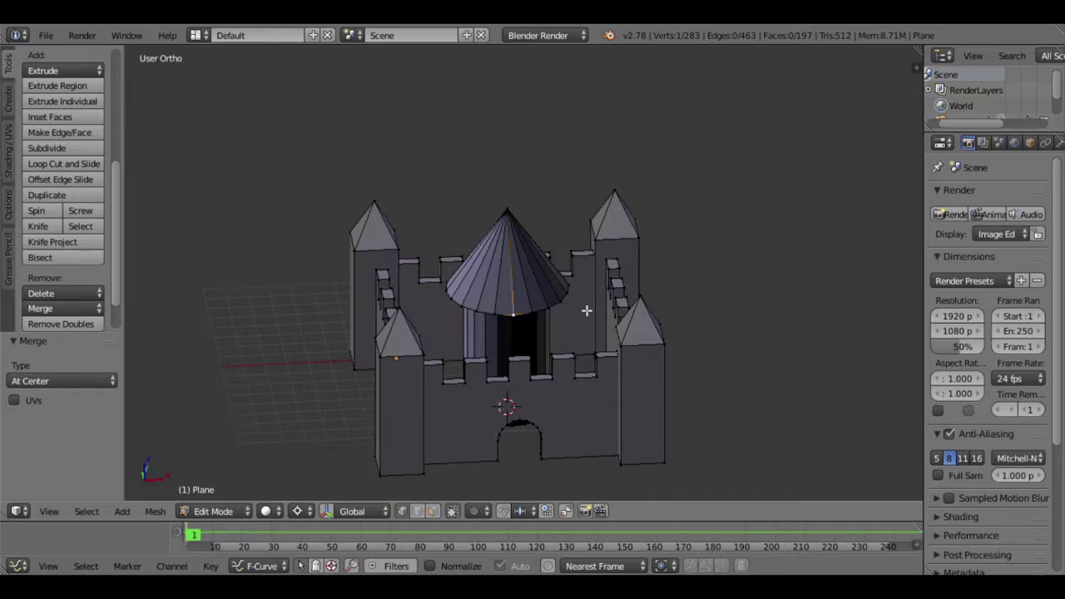
key(KP_1)
scroll(586, 310, up, 4)
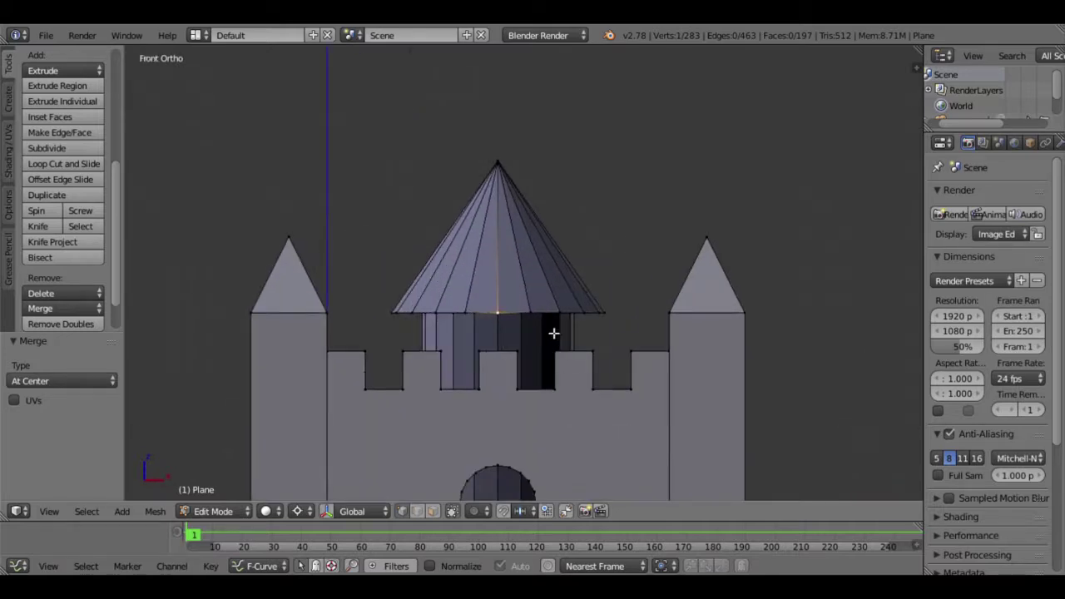
scroll(551, 333, up, 6)
mouse_move(552, 342)
shift+middle_down()
mouse_move(537, 269)
mouse_move(505, 278)
shift+middle_up()
shift+right_click(497, 273)
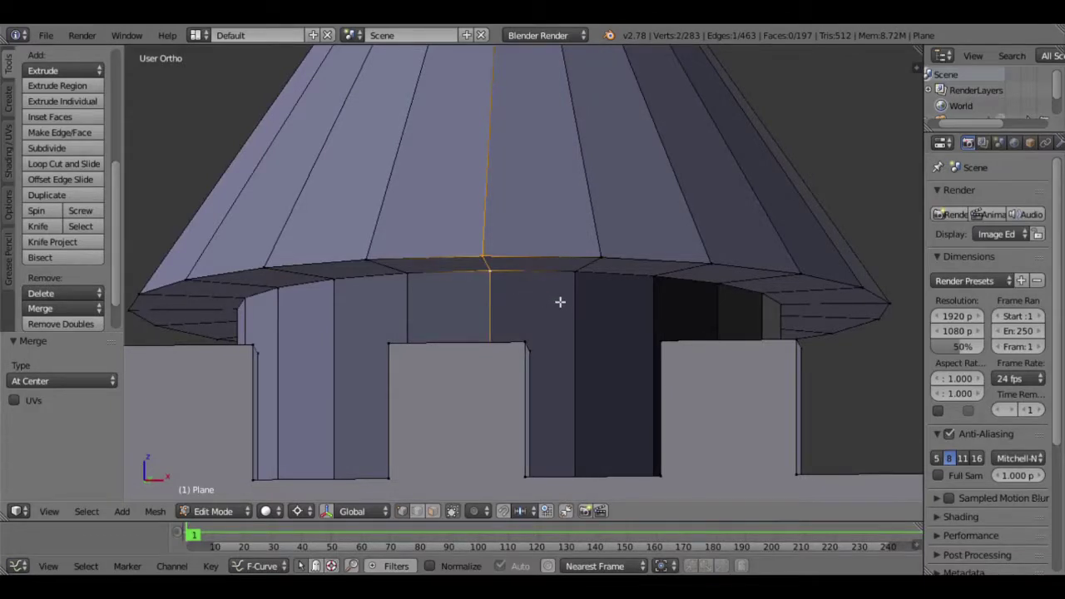
key(KP_1)
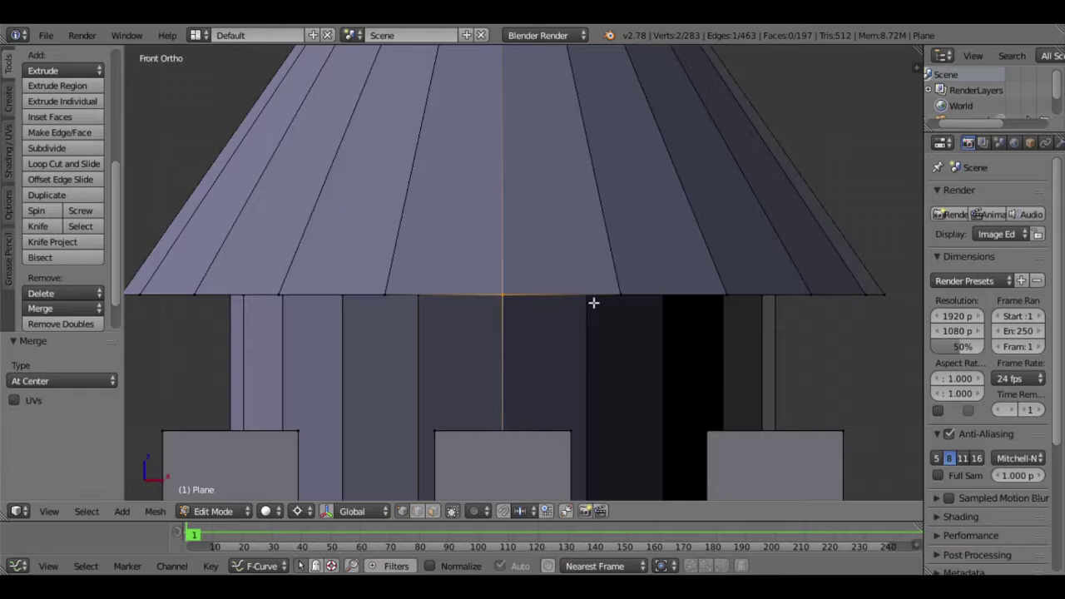
Build the bracket profile: duplicate the rim edge 0.2 left, extrude down 0.2, across 0.4, back up.
key(shift+d)
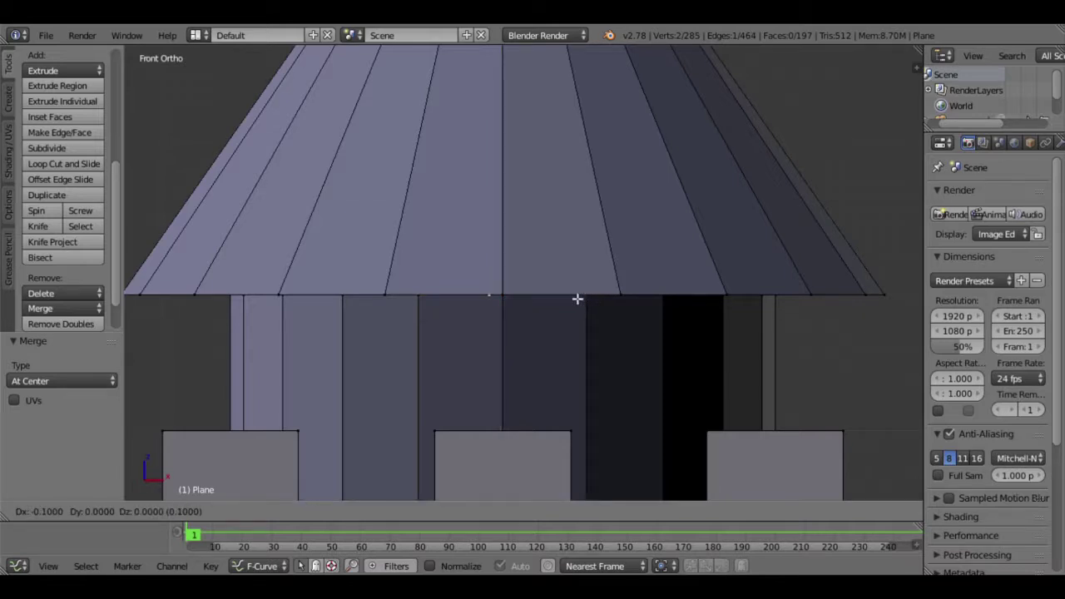
click(570, 297)
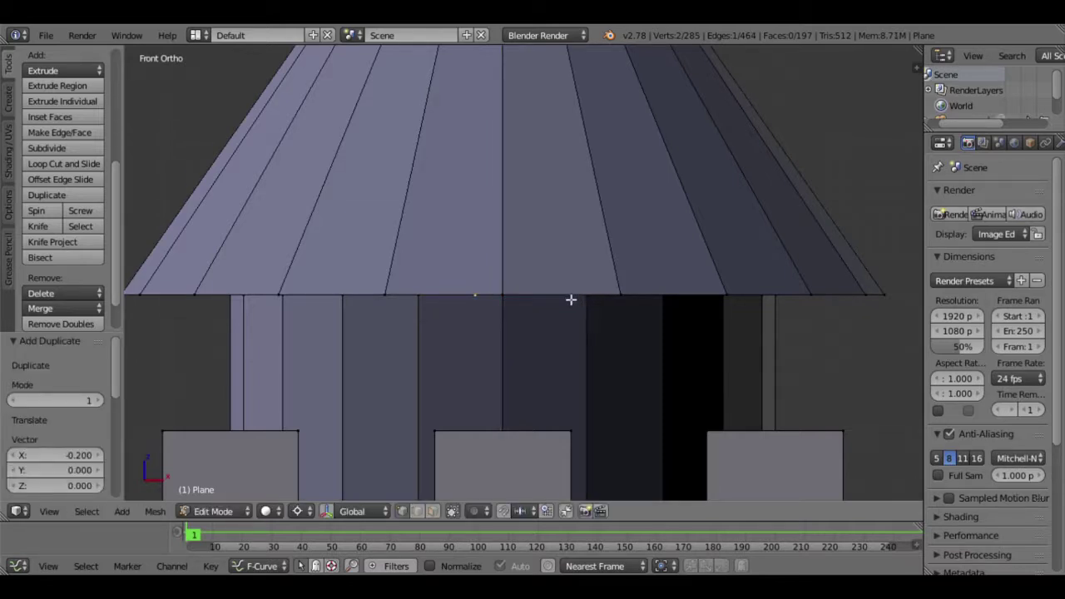
key(e)
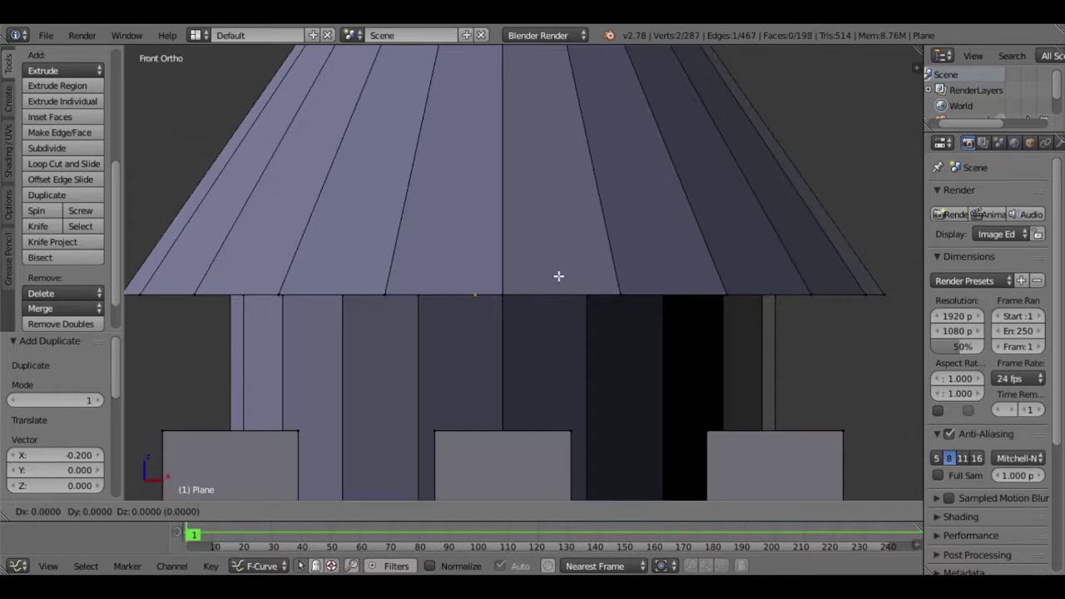
click(559, 305)
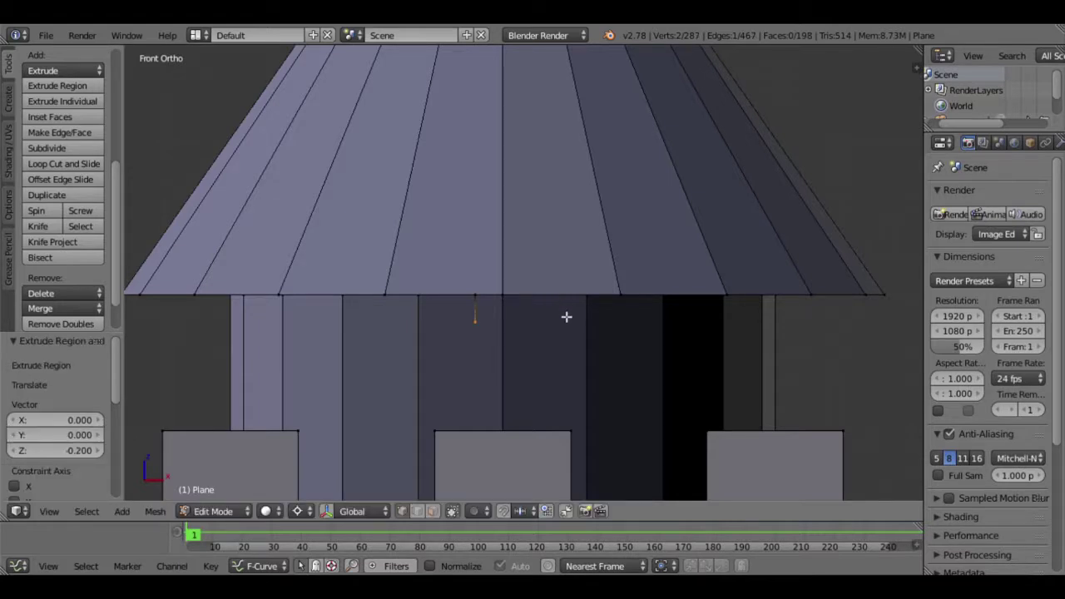
key(e)
click(614, 323)
key(e)
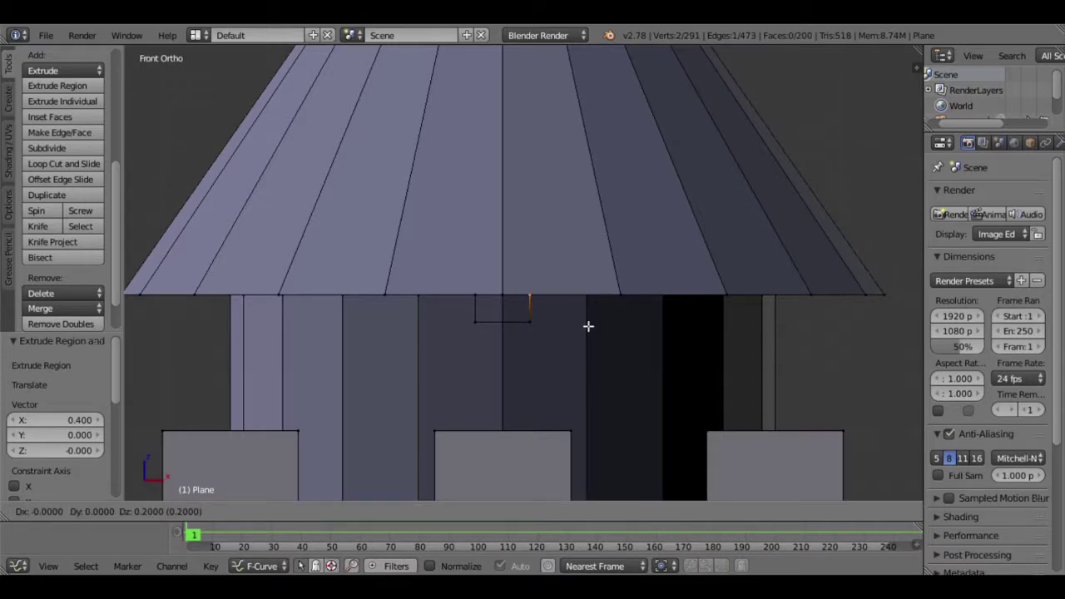
click(539, 333)
Select the bracket's bottom and side faces and move them 0.2 along Y.
middle_drag(539, 333, 604, 316)
shift+right_click(586, 318)
shift+right_click(523, 307)
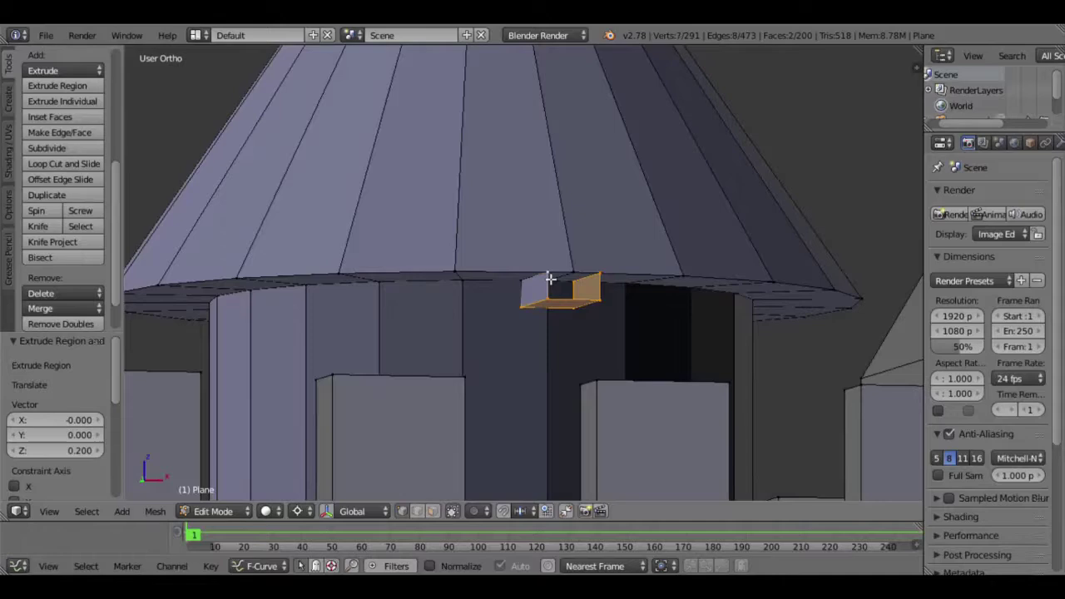
shift+right_click(527, 287)
scroll(649, 308, down, 3)
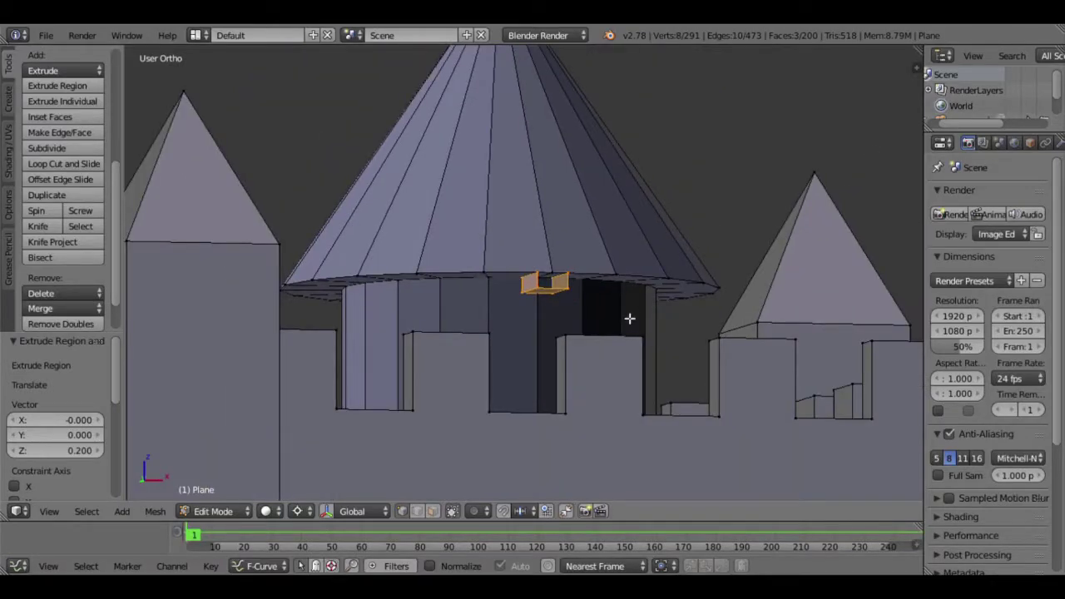
mouse_move(611, 295)
middle_down()
mouse_move(506, 307)
mouse_move(560, 330)
middle_up()
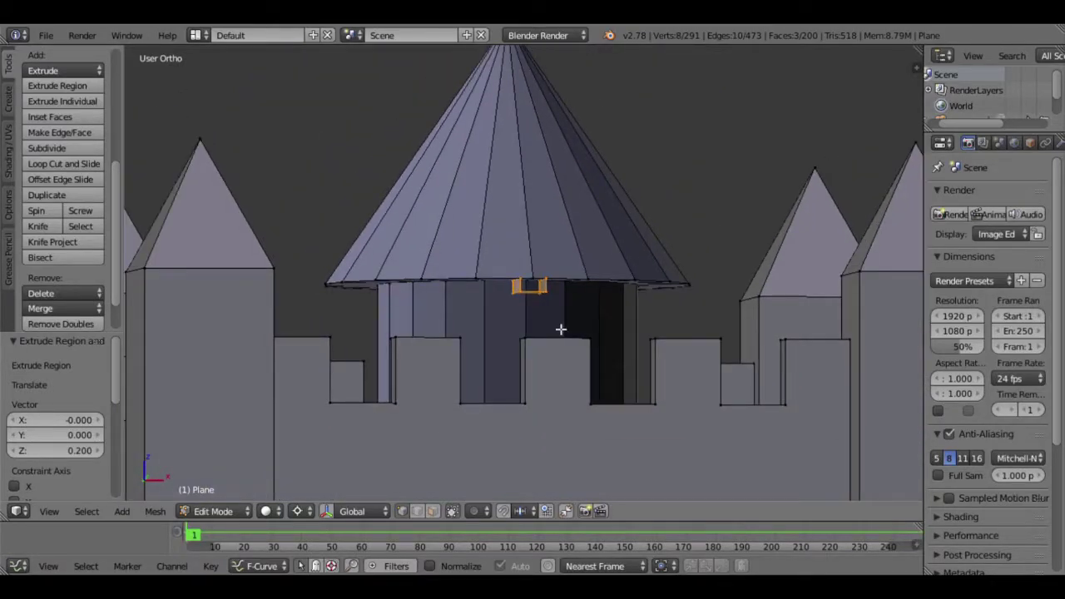
key(ctrl+KP_7)
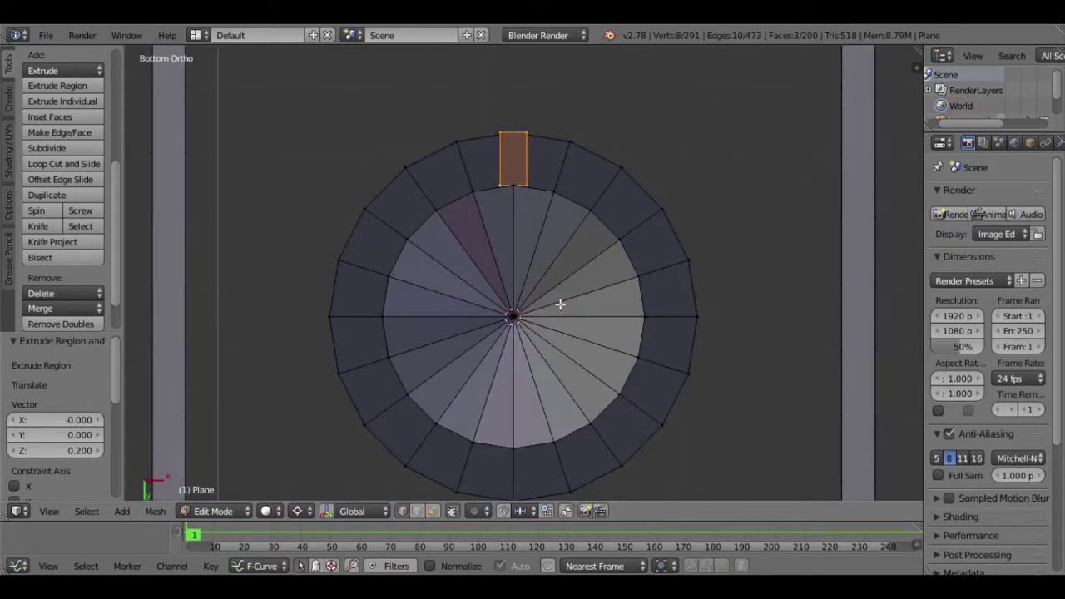
shift+middle_drag(545, 172, 534, 206)
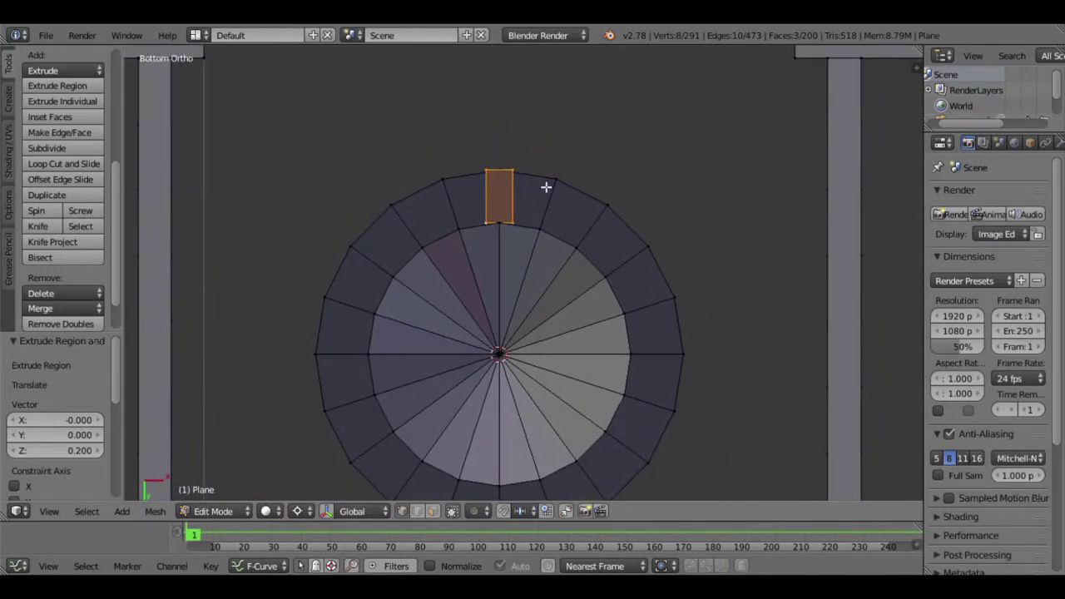
key(g)
key(y)
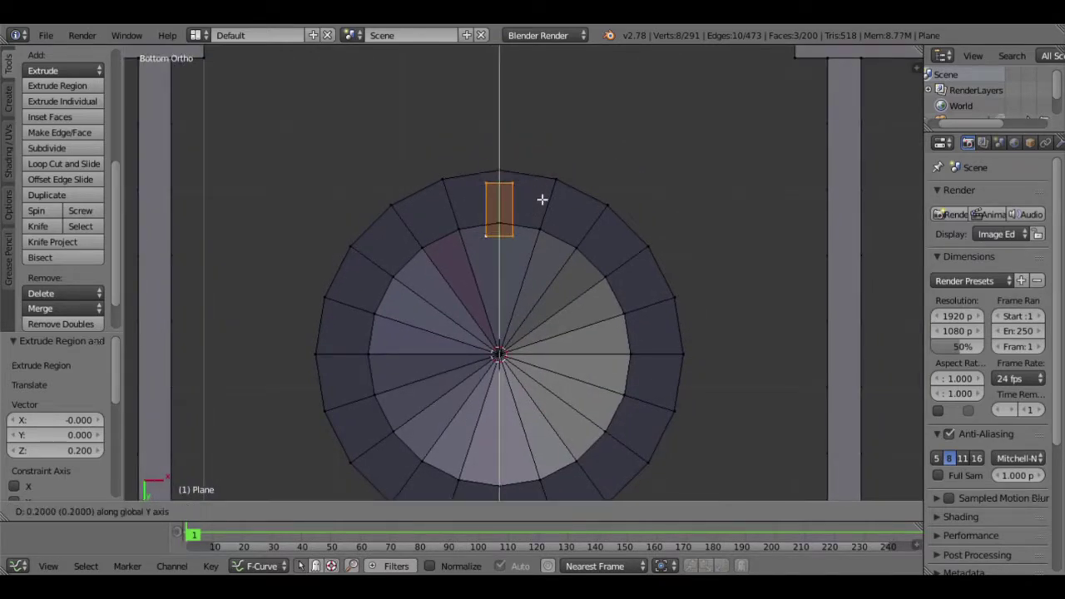
click(542, 200)
Close the bracket's open side with a face from three edges, then select the bracket faces.
middle_drag(542, 200, 495, 210)
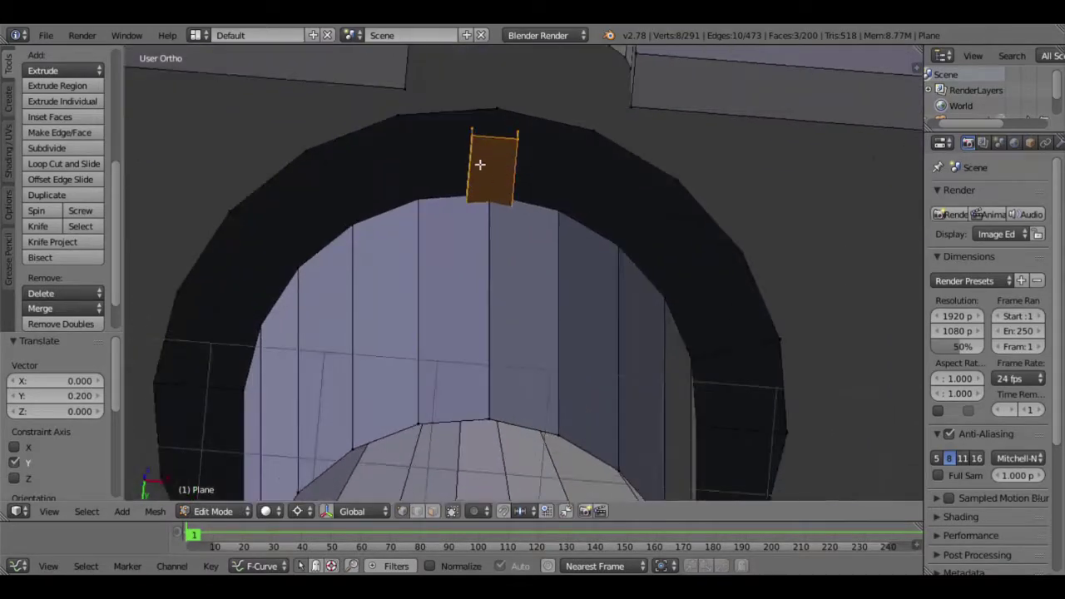
right_click(474, 148)
shift+right_click(519, 137)
shift+right_click(545, 154)
key(f)
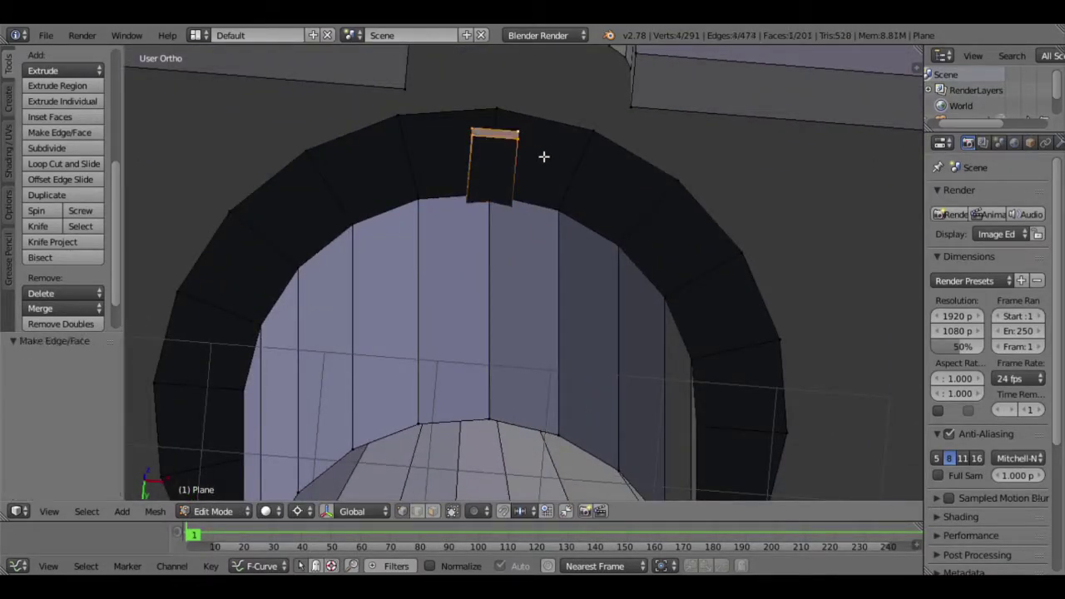
middle_drag(492, 217, 530, 161)
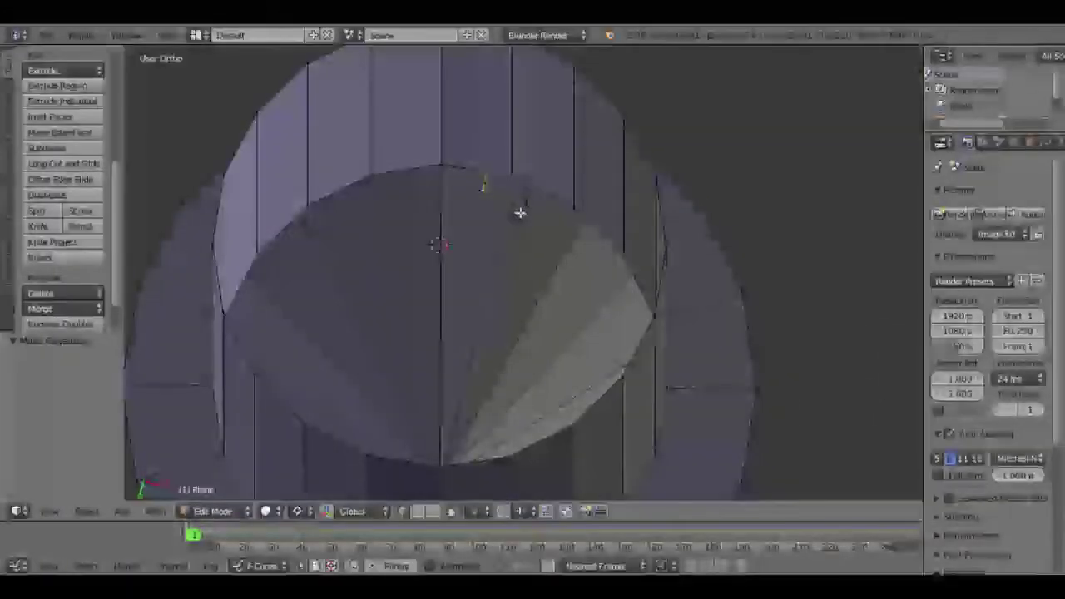
right_click(527, 198)
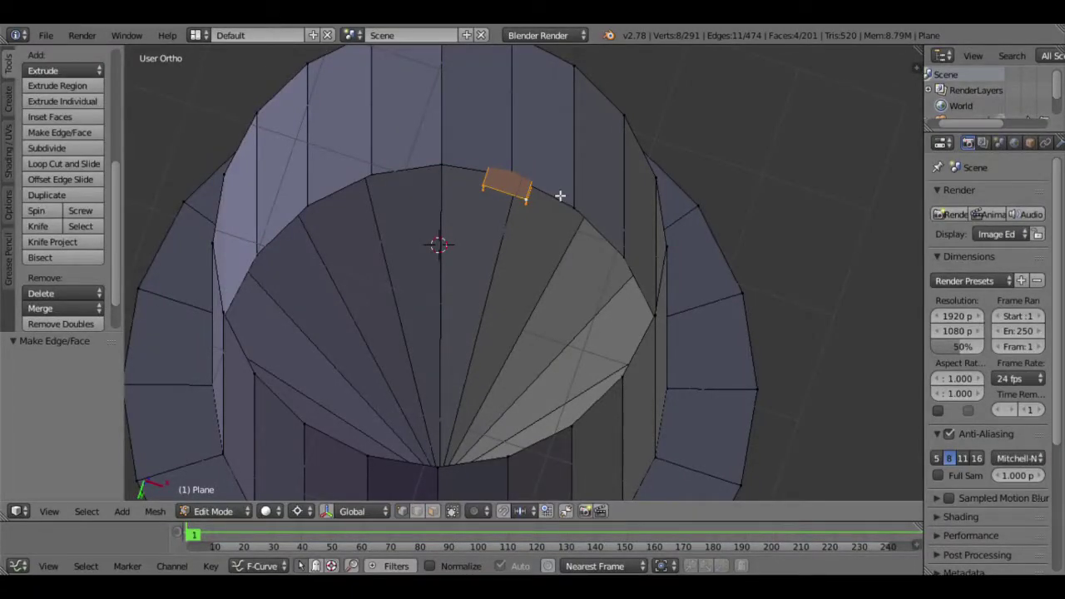
key(ctrl+KP_7)
scroll(561, 208, down, 3)
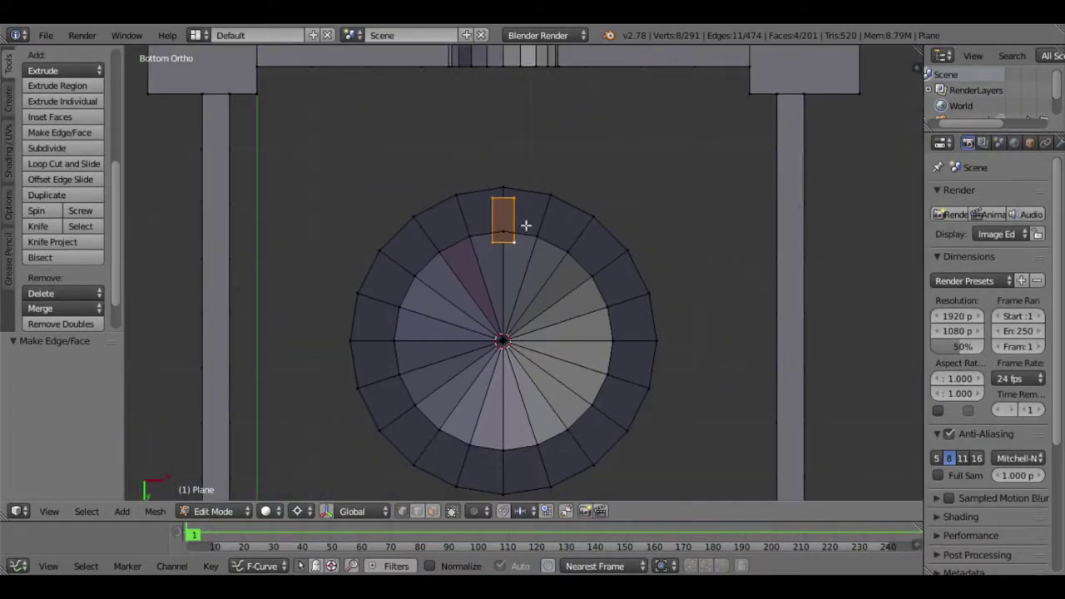
Spin the bracket around the keep with Dupli on, 360° angle and 8 steps.
click(47, 209)
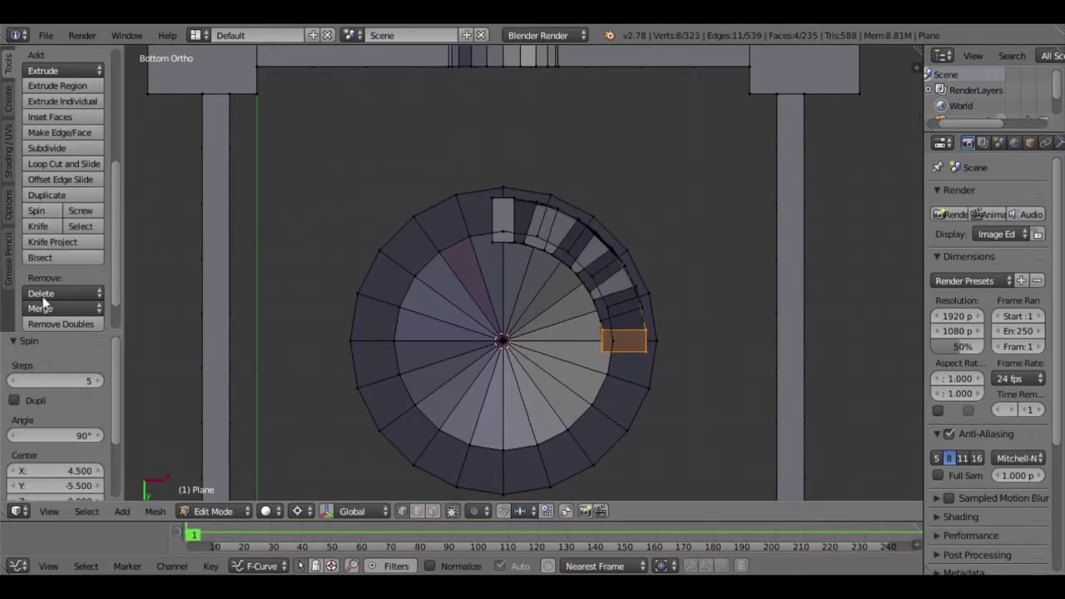
click(15, 401)
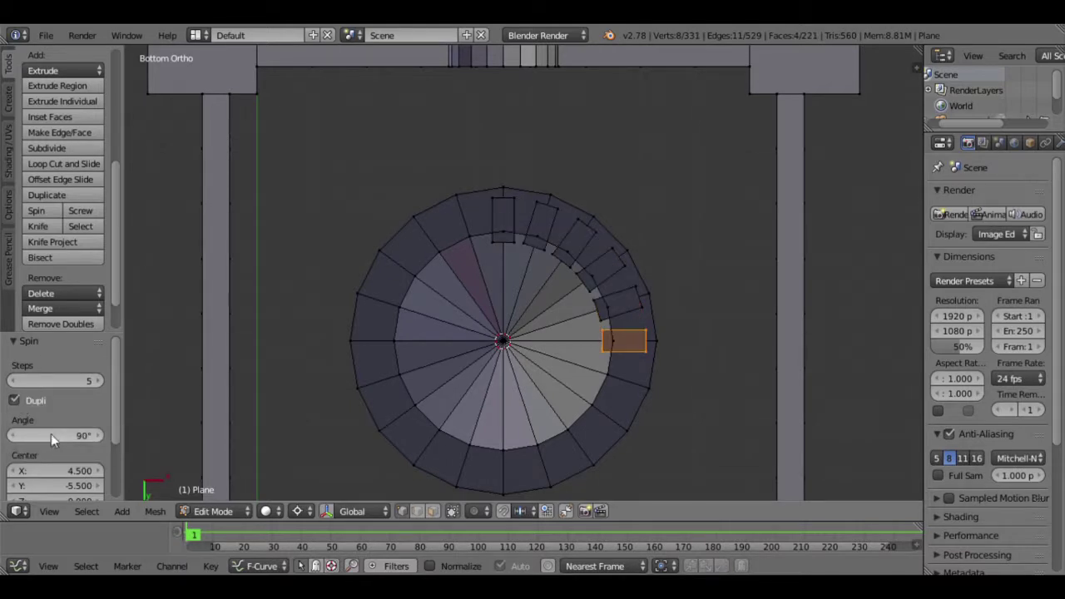
click(75, 443)
text(360)
key(Return)
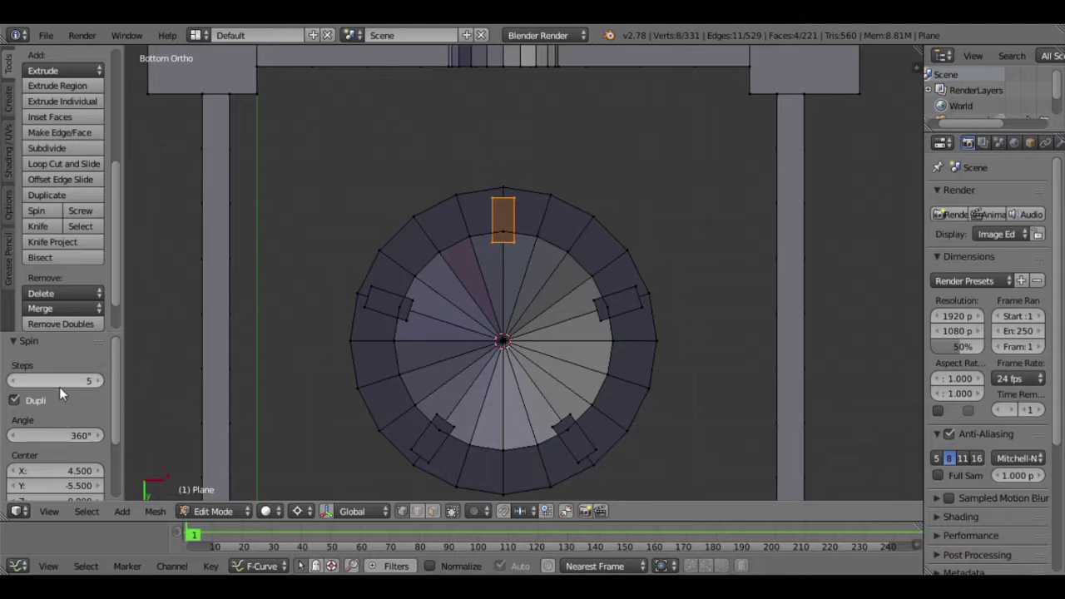
click(102, 380)
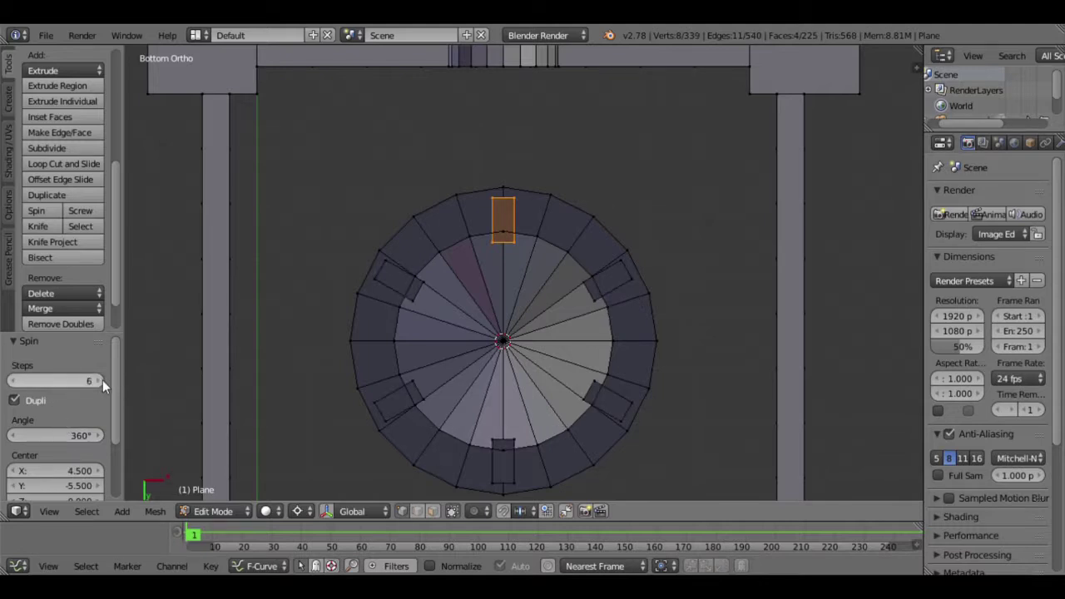
click(102, 380)
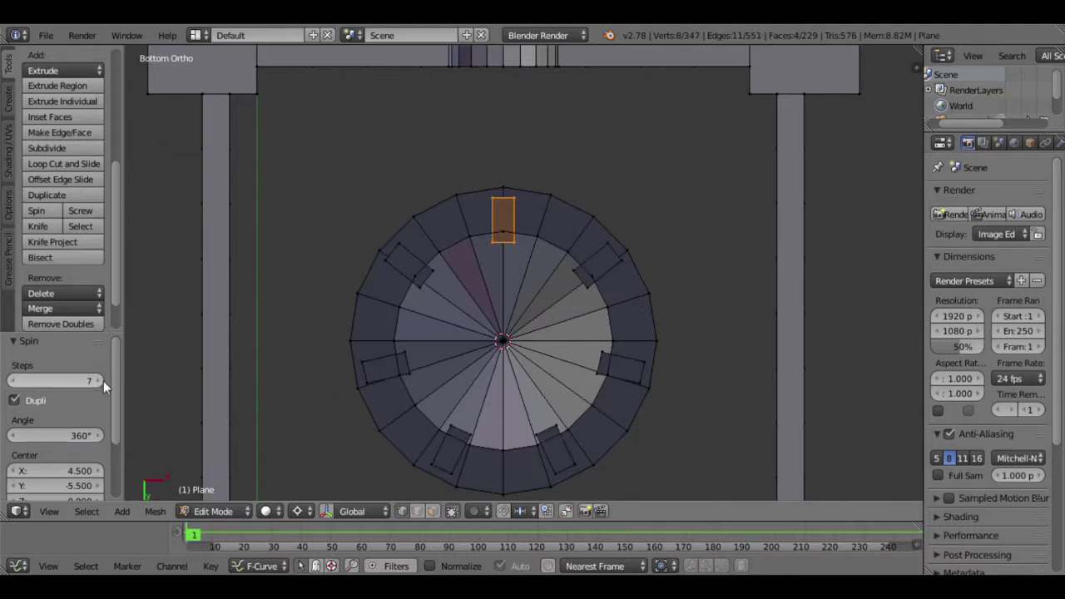
click(103, 380)
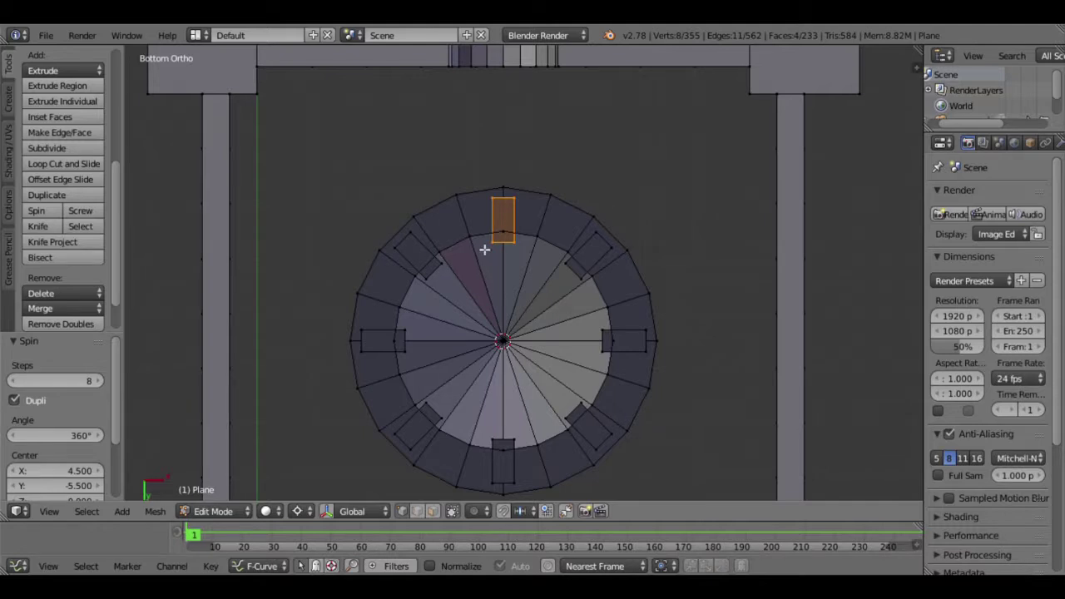
Delete the leftover overlapping vertex from the spin.
key(x)
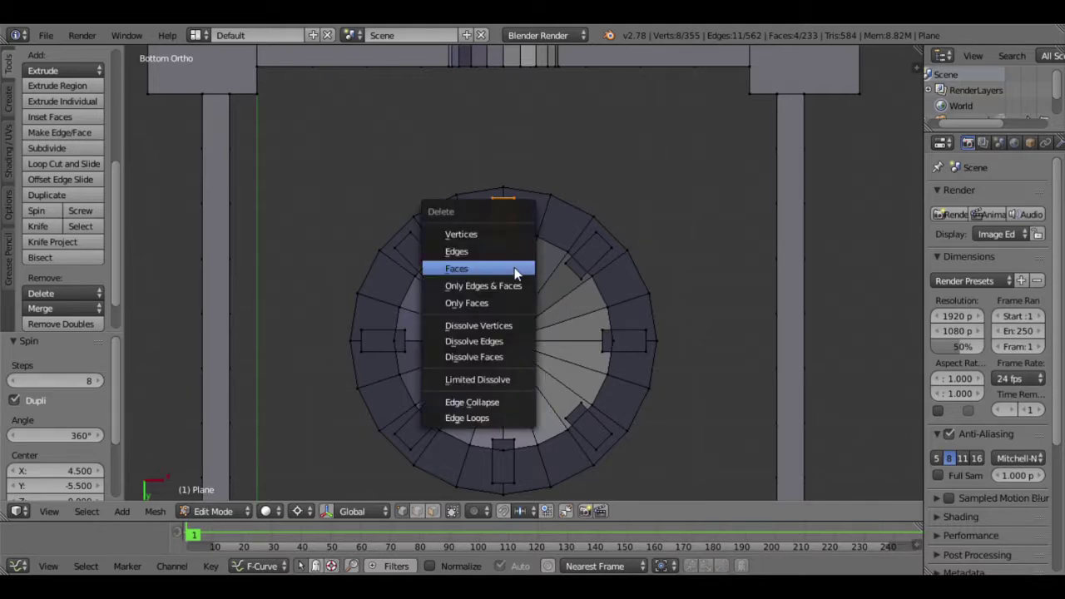
click(491, 241)
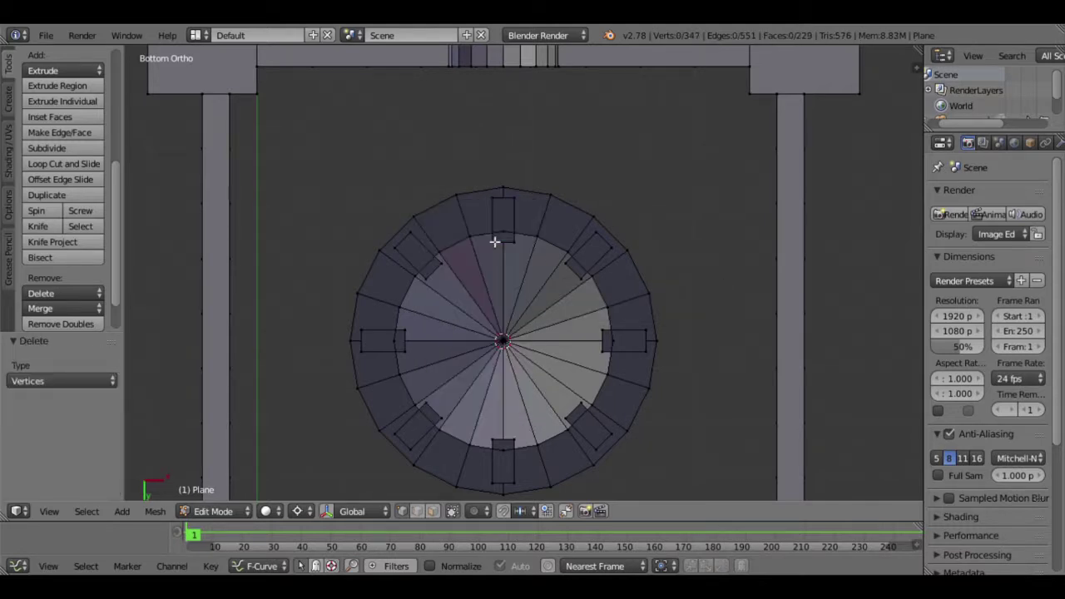
mouse_move(488, 240)
middle_down()
mouse_move(505, 274)
mouse_move(447, 255)
mouse_move(440, 363)
mouse_move(507, 370)
mouse_move(475, 350)
mouse_move(508, 307)
mouse_move(540, 329)
middle_up()
scroll(504, 274, down, 5)
Orbit to a three-quarter view and switch from Edit Mode back to Object Mode.
scroll(475, 350, up, 4)
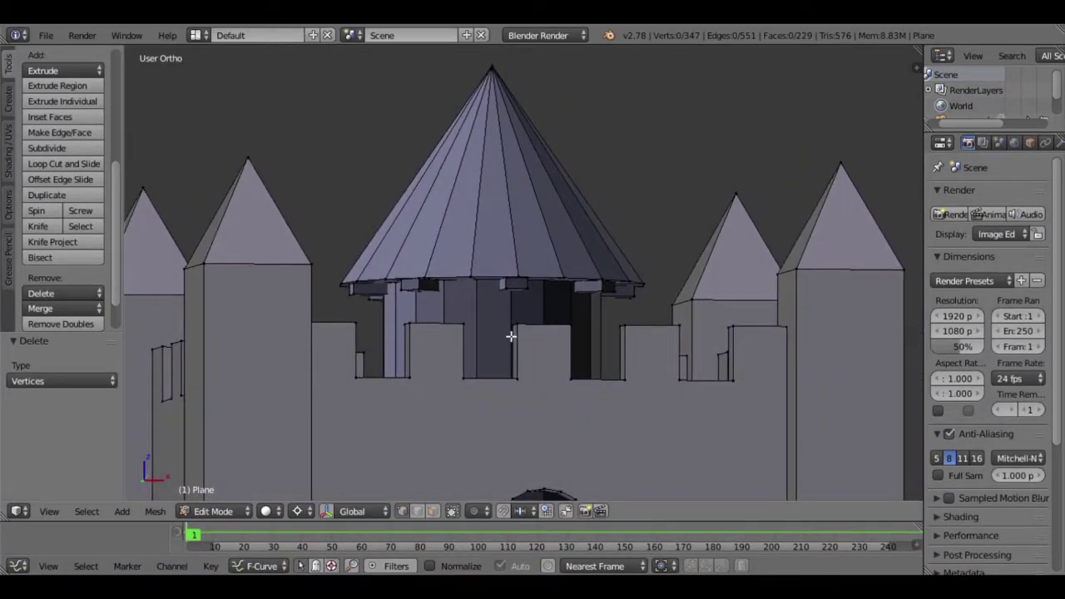
scroll(510, 337, down, 5)
mouse_move(505, 340)
middle_down()
mouse_move(504, 325)
mouse_move(475, 356)
middle_up()
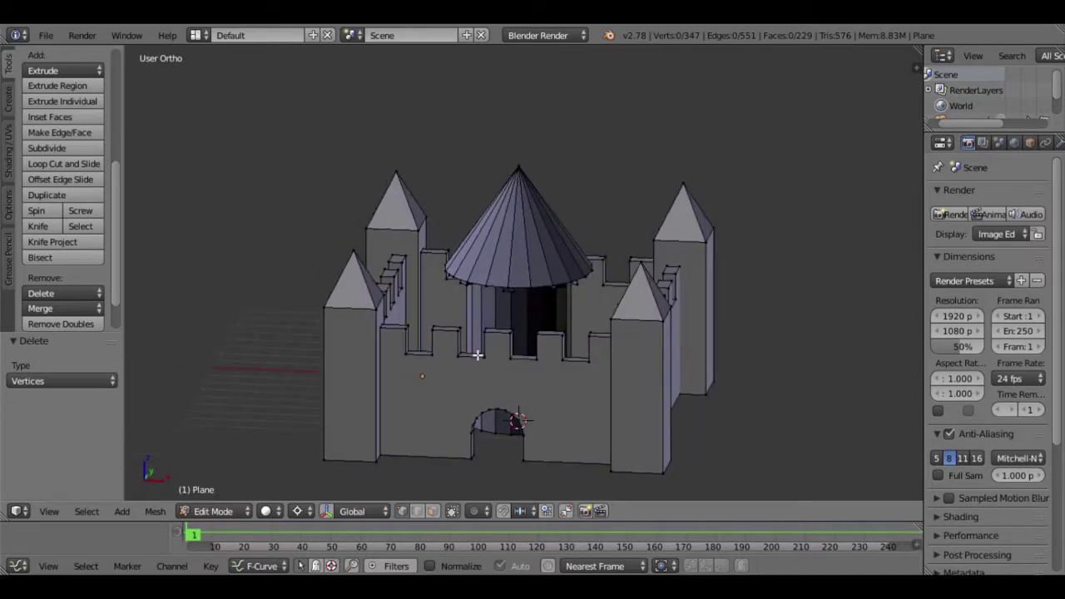
key(Tab)
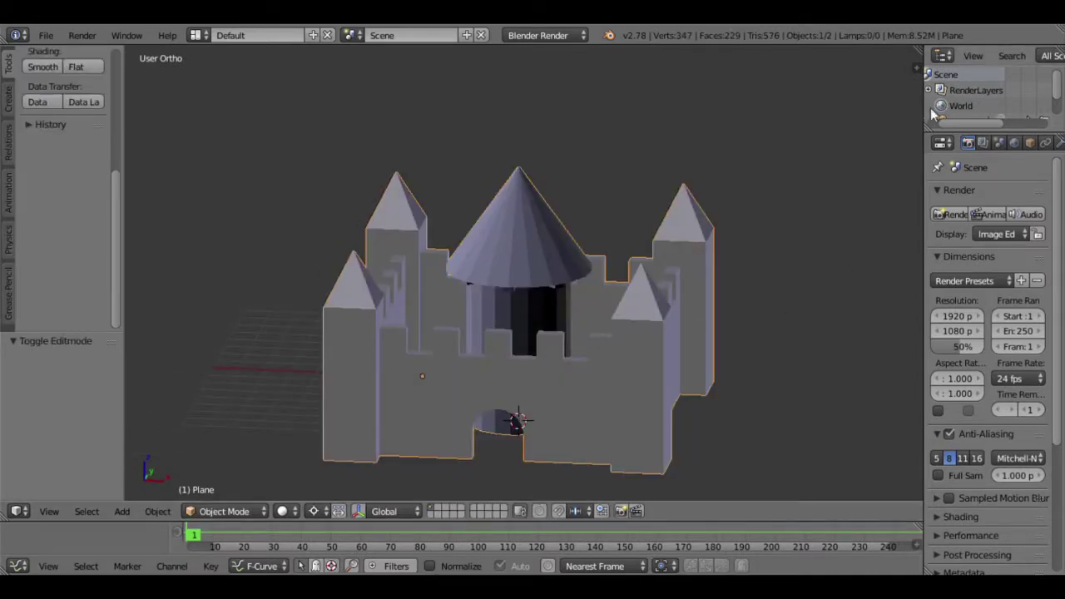
mouse_move(564, 319)
middle_down()
mouse_move(519, 313)
mouse_move(700, 291)
middle_up()
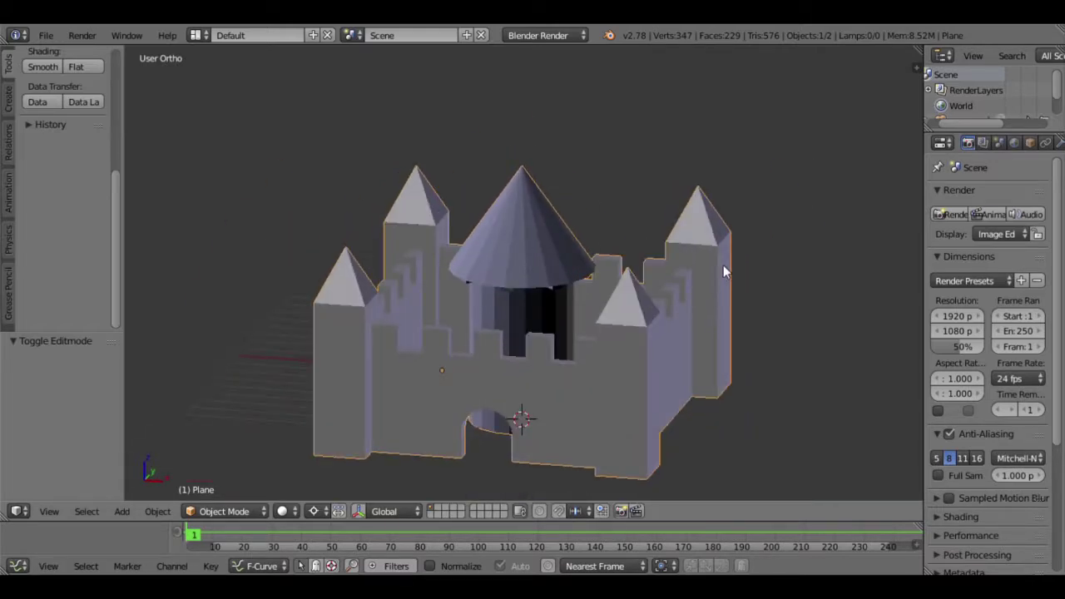
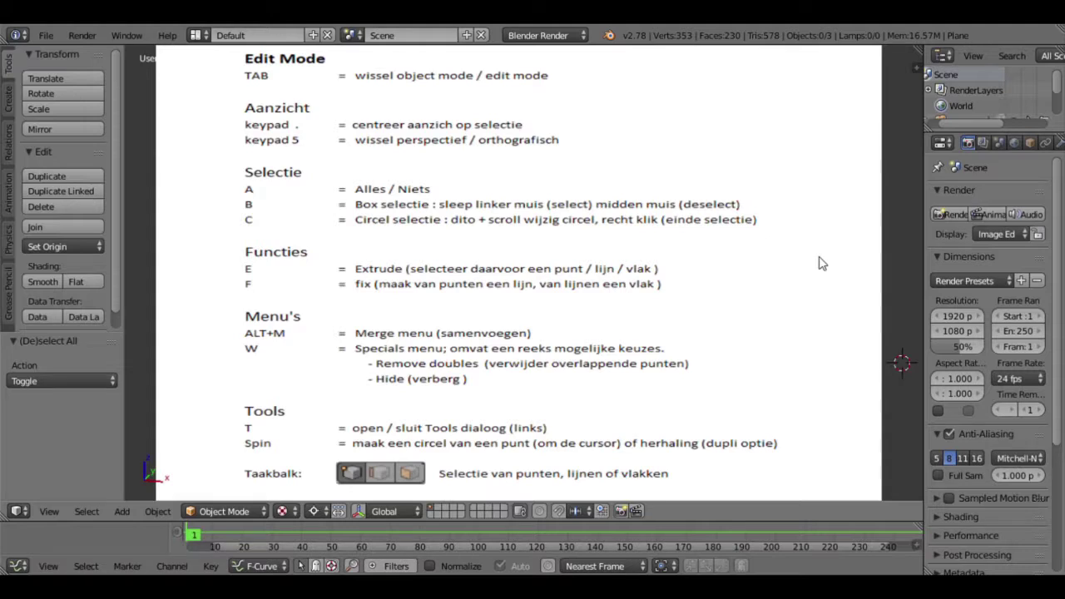
Delete the shortcut-sheet plane so the castle is visible again.
right_click(819, 263)
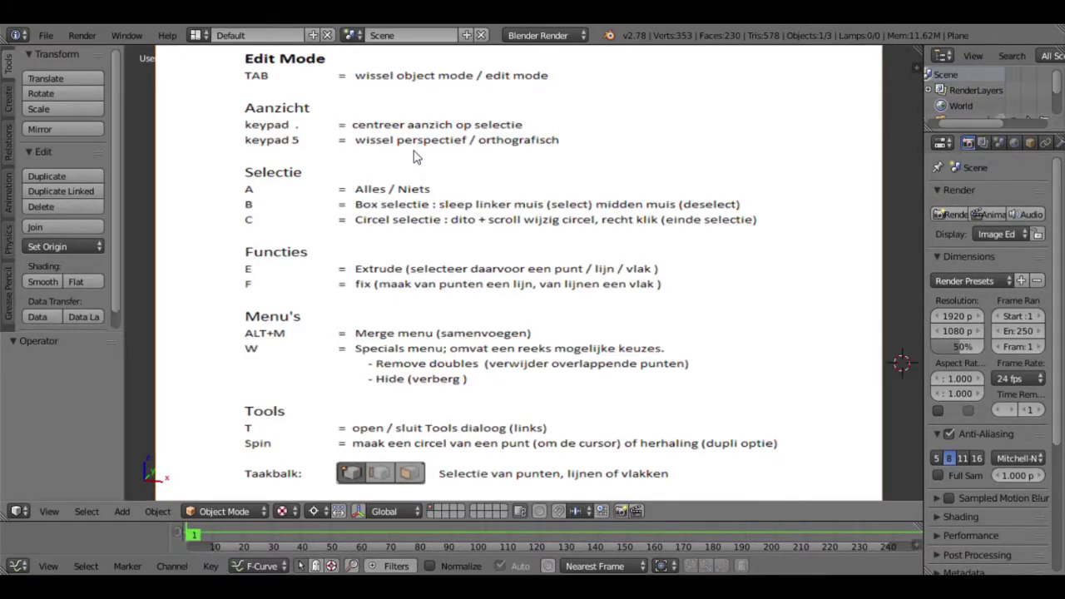
key(Delete)
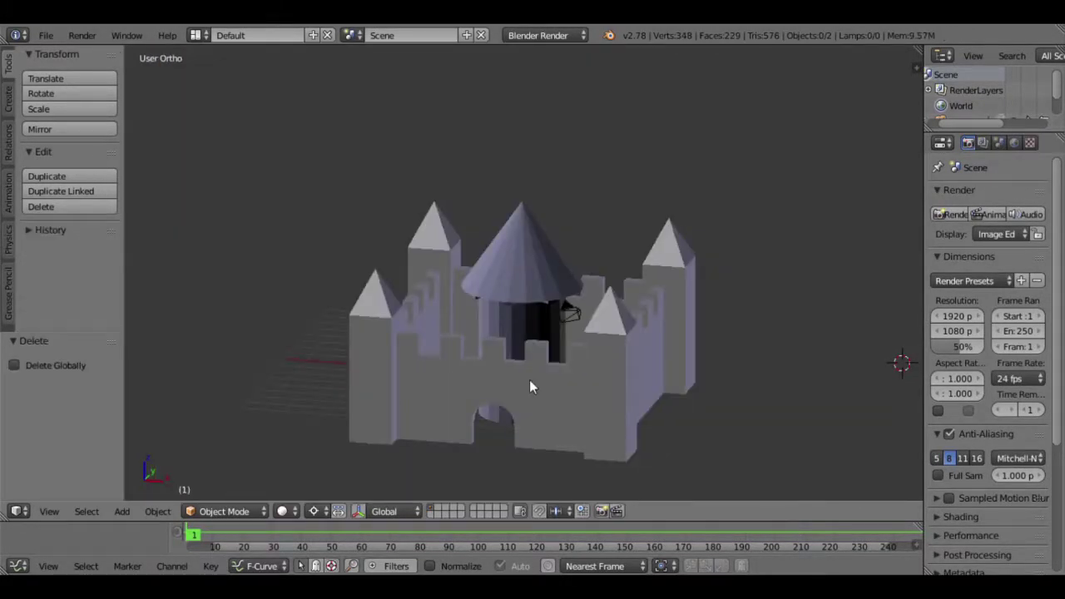
mouse_move(462, 354)
middle_down()
mouse_move(488, 433)
mouse_move(489, 367)
mouse_move(530, 388)
mouse_move(451, 380)
mouse_move(475, 388)
middle_up()
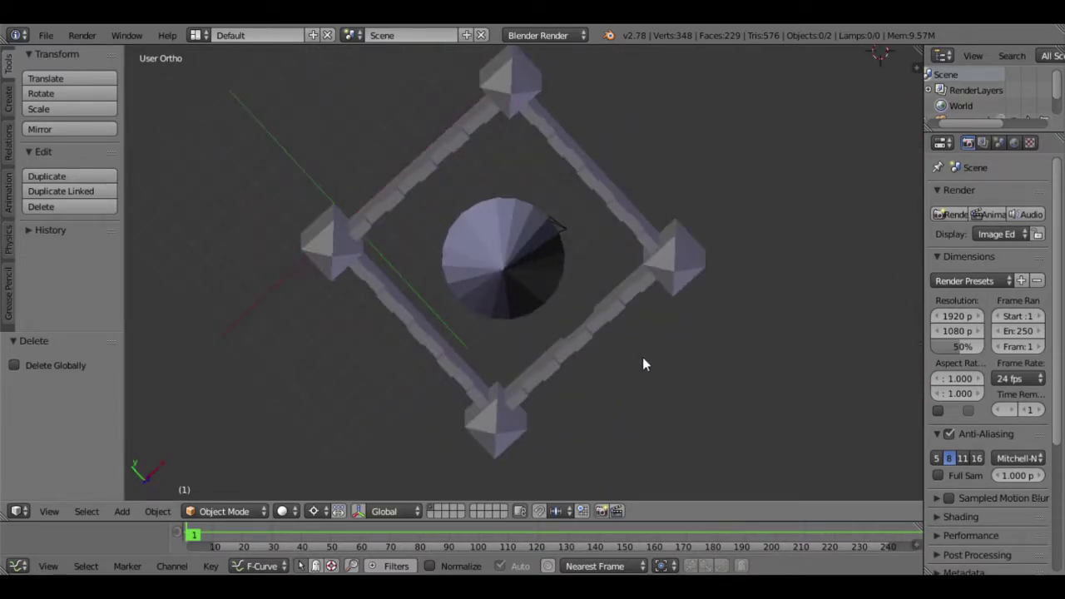
mouse_move(557, 374)
middle_down()
mouse_move(544, 378)
mouse_move(536, 337)
mouse_move(492, 300)
mouse_move(565, 392)
mouse_move(488, 396)
mouse_move(437, 377)
middle_up()
Orbit the castle to a wider oblique view and bring up the Add menu.
scroll(549, 399, down, 3)
scroll(505, 368, up, 3)
mouse_move(506, 369)
middle_down()
mouse_move(416, 352)
mouse_move(472, 384)
mouse_move(548, 288)
middle_up()
scroll(474, 386, down, 4)
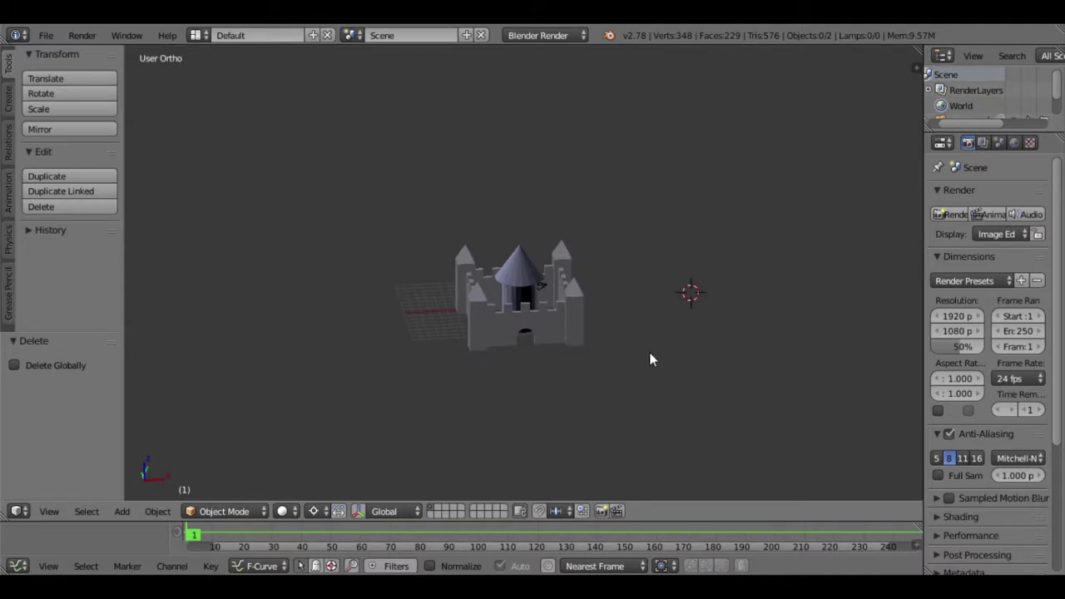
key(shift+a)
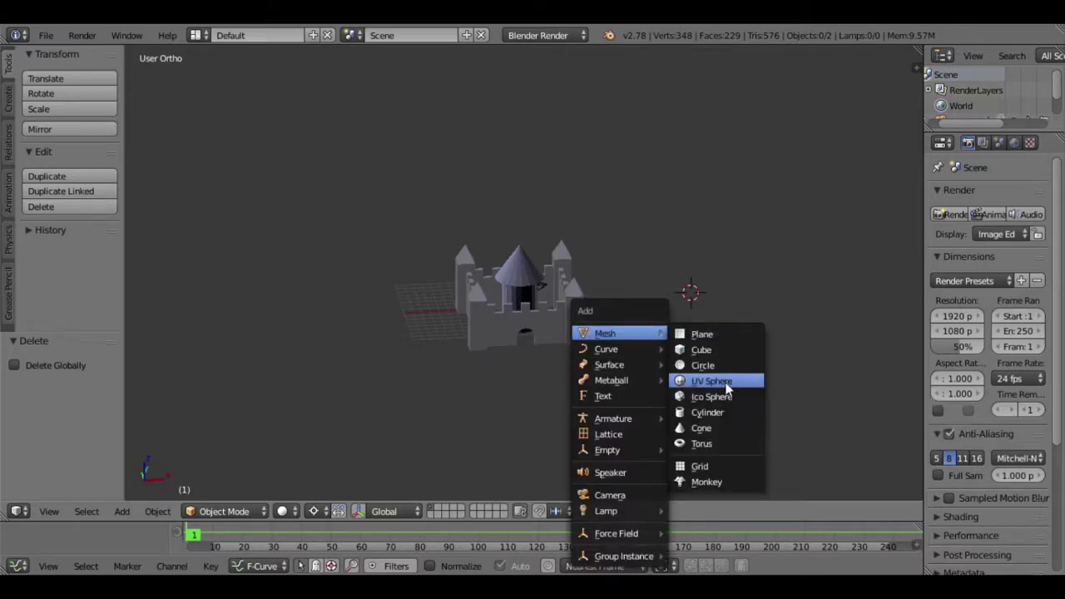
Add a UV sphere with size 5 and 32 rings.
click(724, 382)
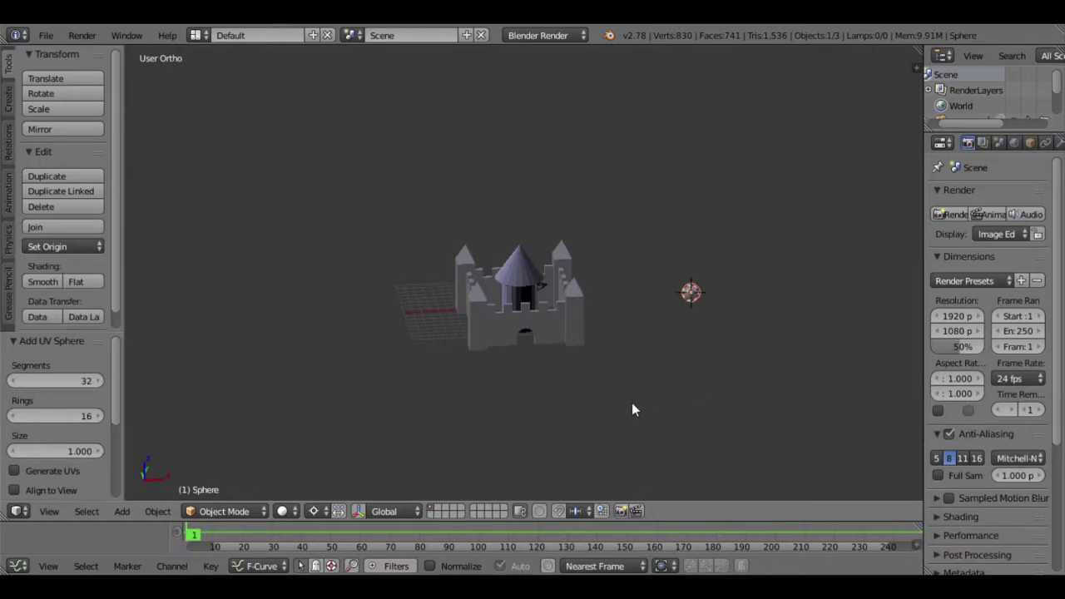
click(65, 450)
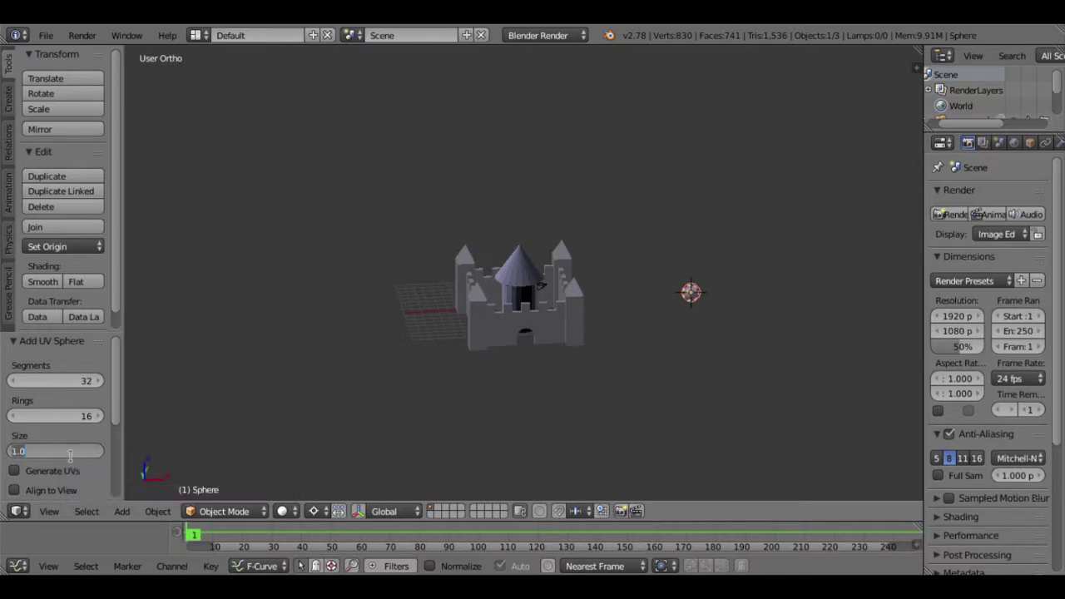
text(5)
key(Return)
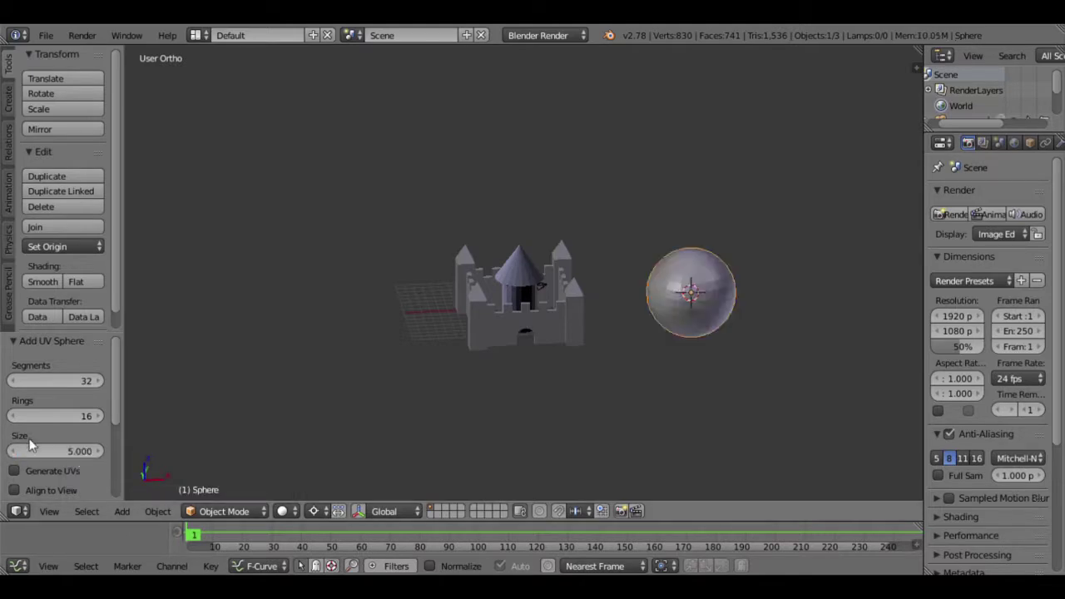
click(75, 419)
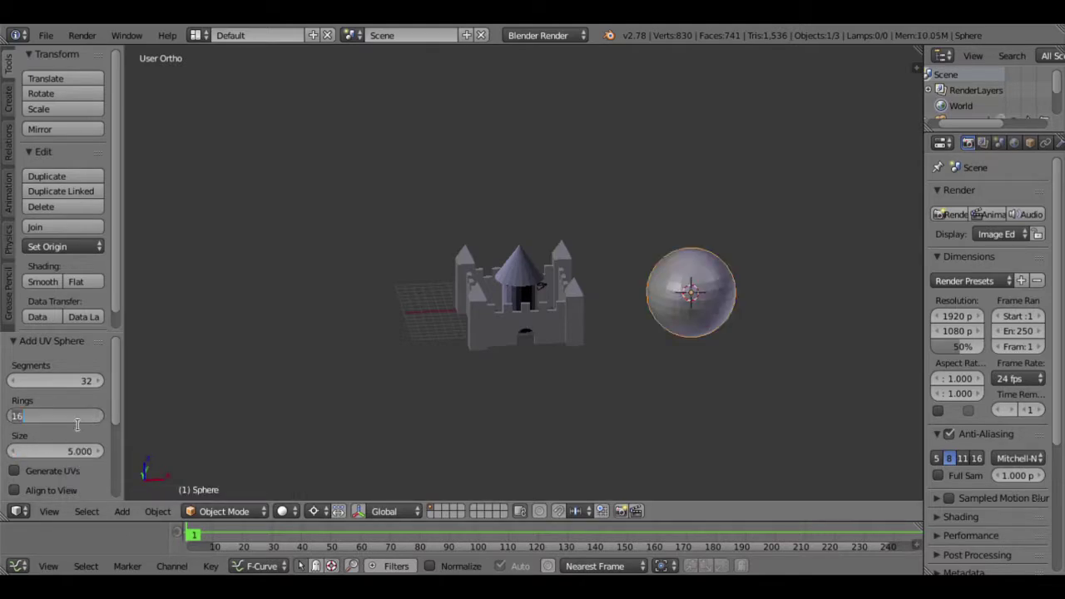
text(32)
key(Return)
Centre the sphere in the view and enter Edit Mode on its mesh.
scroll(706, 311, up, 4)
scroll(709, 313, up, 1)
scroll(709, 313, down, 1)
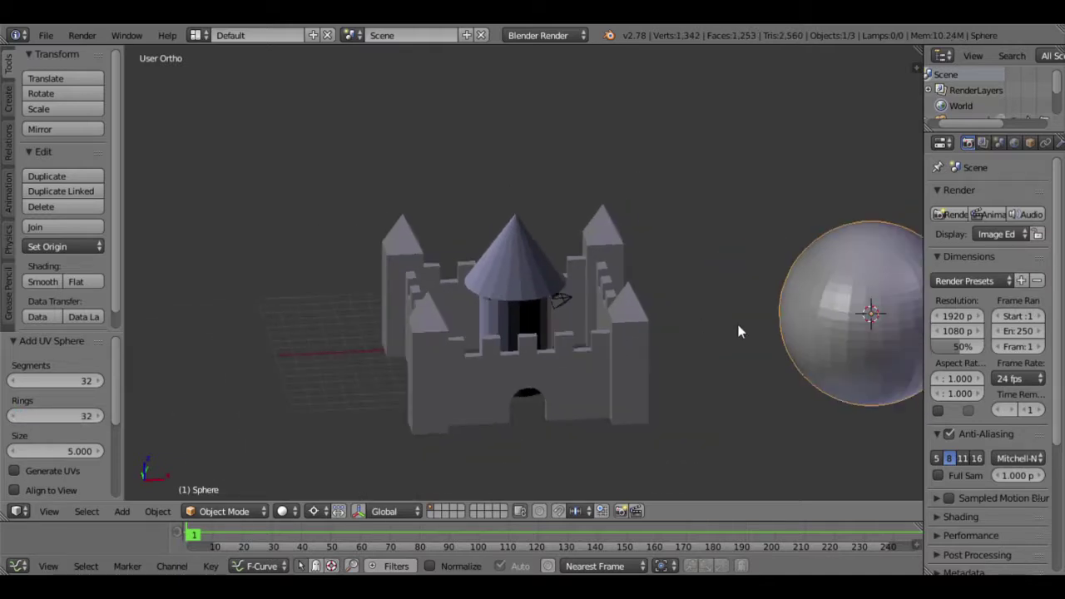
shift+middle_drag(791, 329, 445, 335)
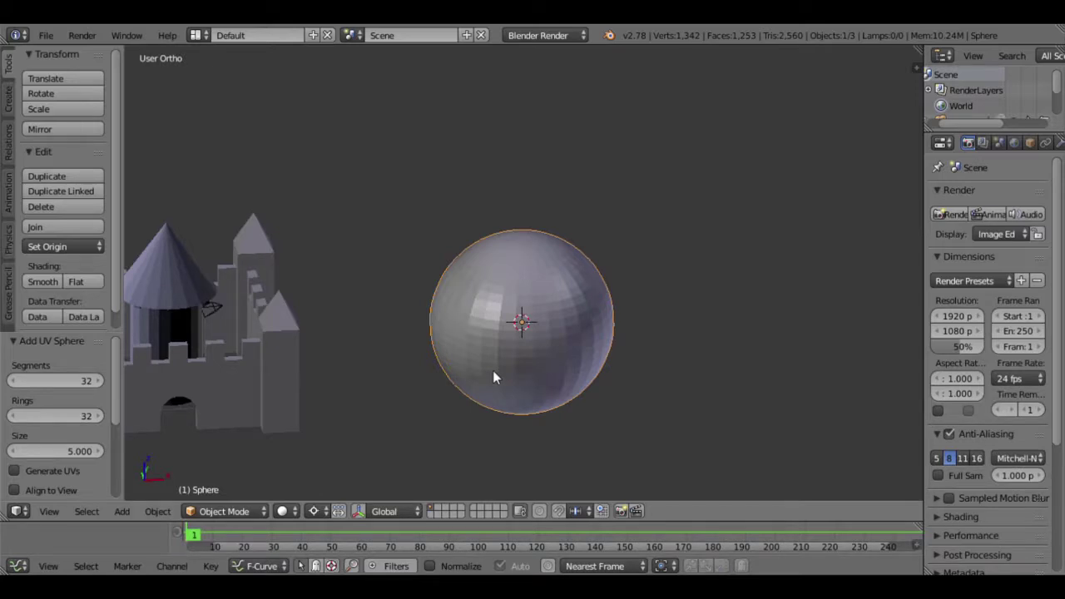
key(Tab)
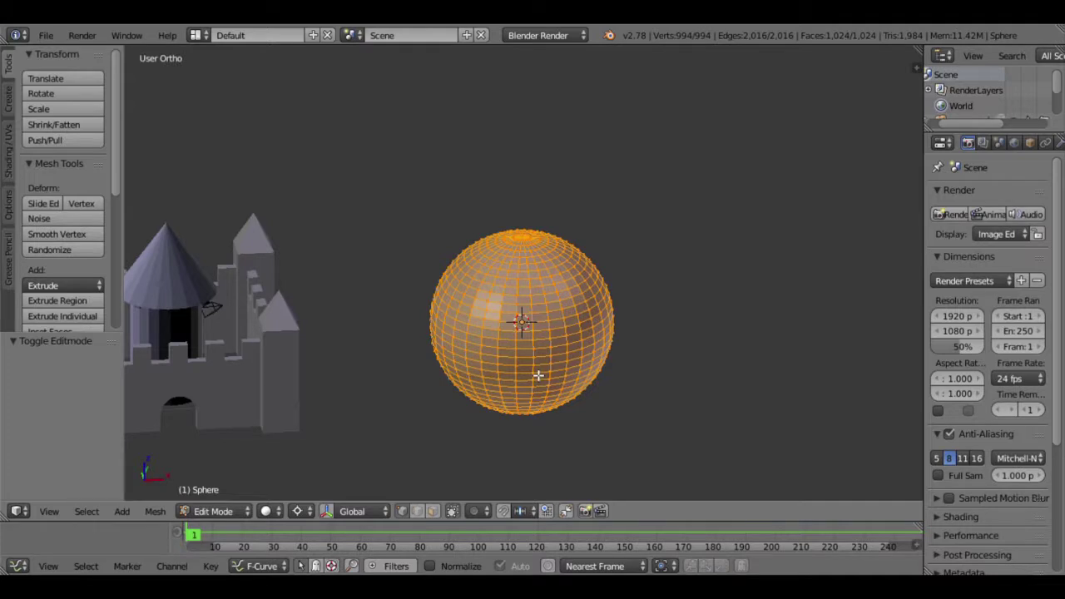
Deselect all, pick the middle horizontal edge loop, add a vertical loop, then select one vertex.
key(a)
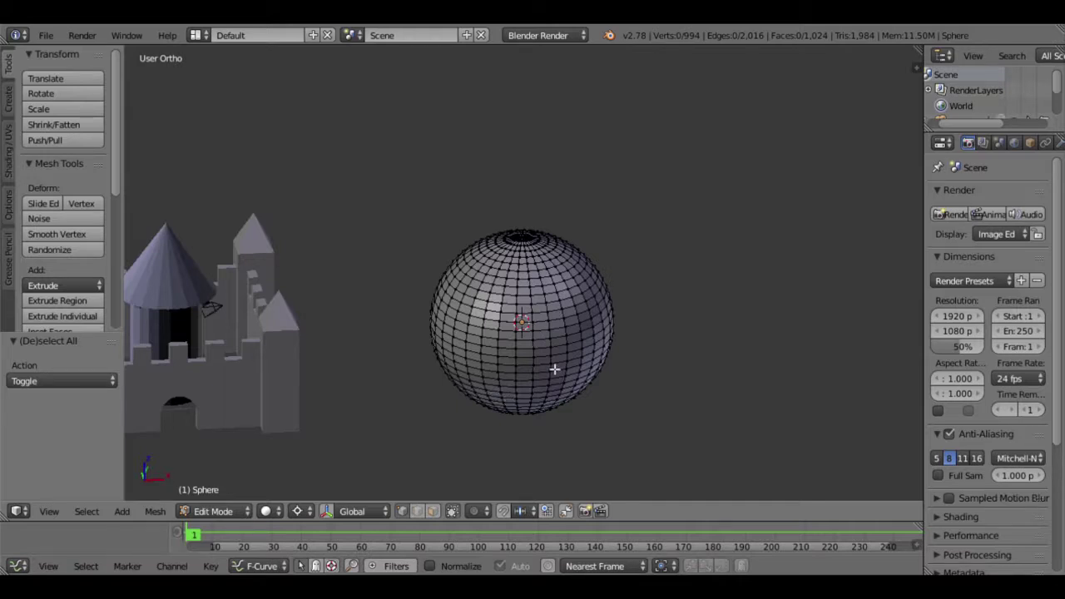
scroll(529, 338, up, 3)
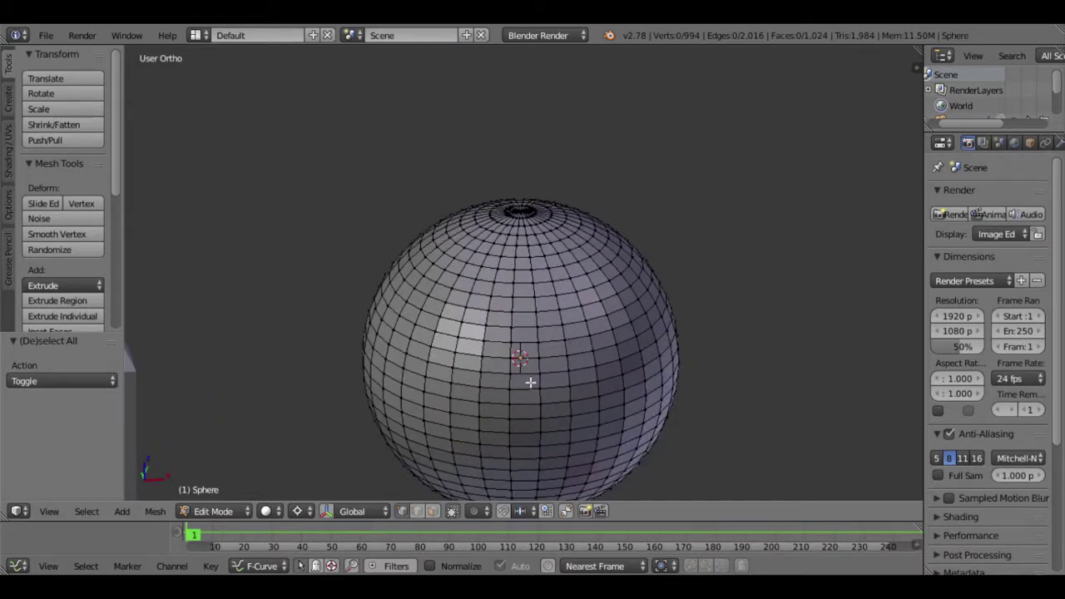
alt+right_click(526, 380)
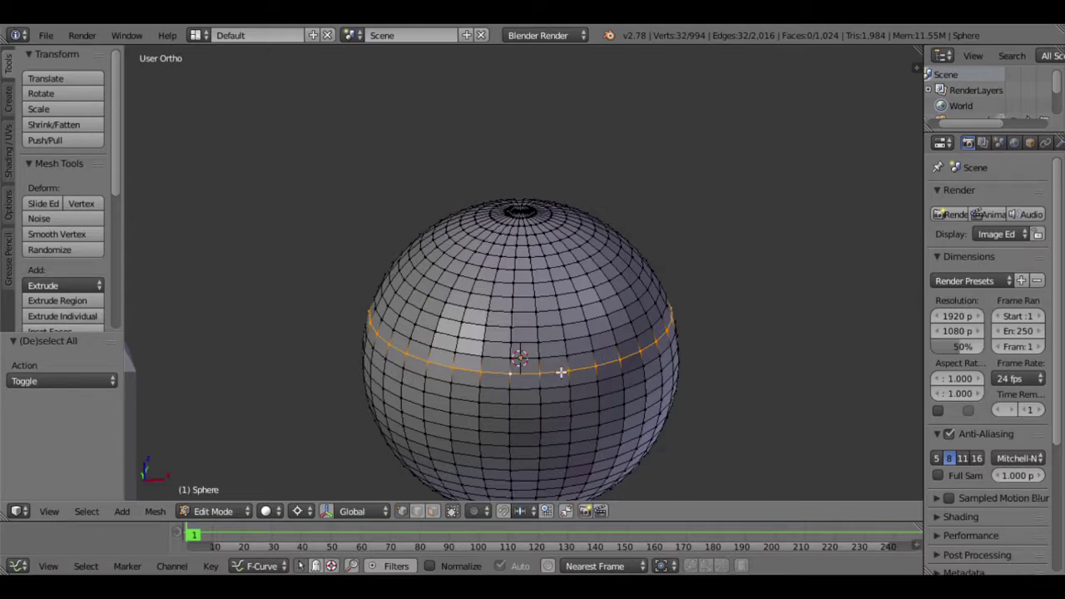
scroll(562, 373, up, 2)
scroll(564, 374, up, 1)
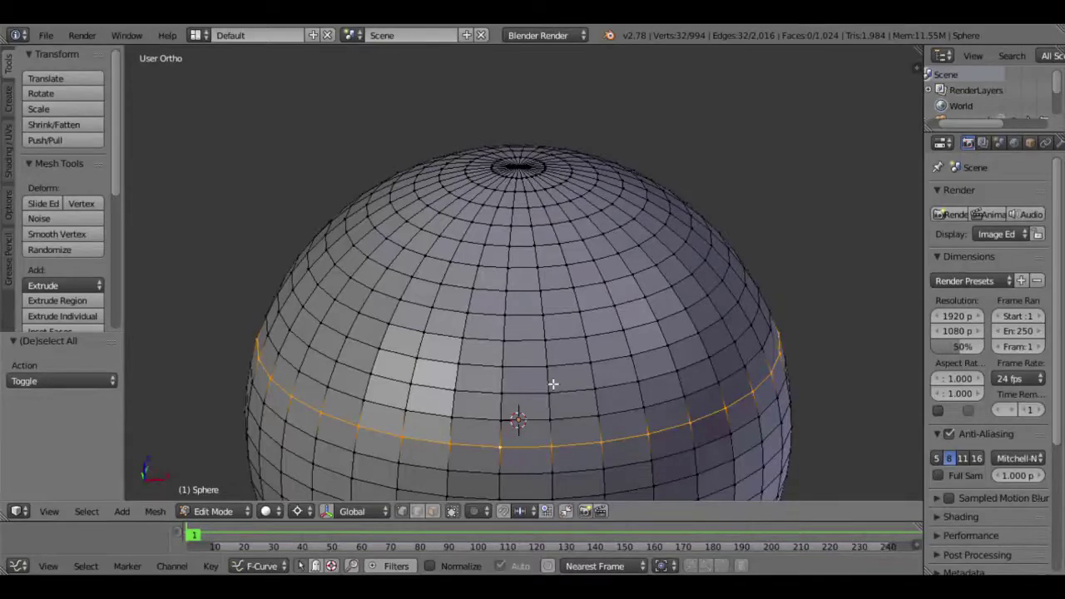
alt+shift+right_click(552, 385)
scroll(624, 371, down, 3)
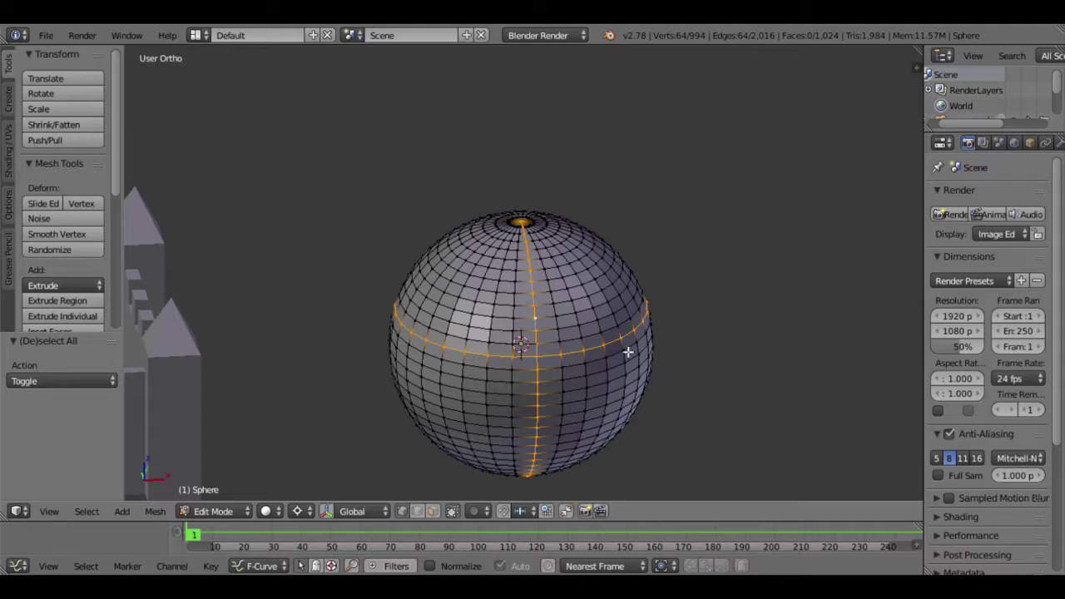
right_click(572, 301)
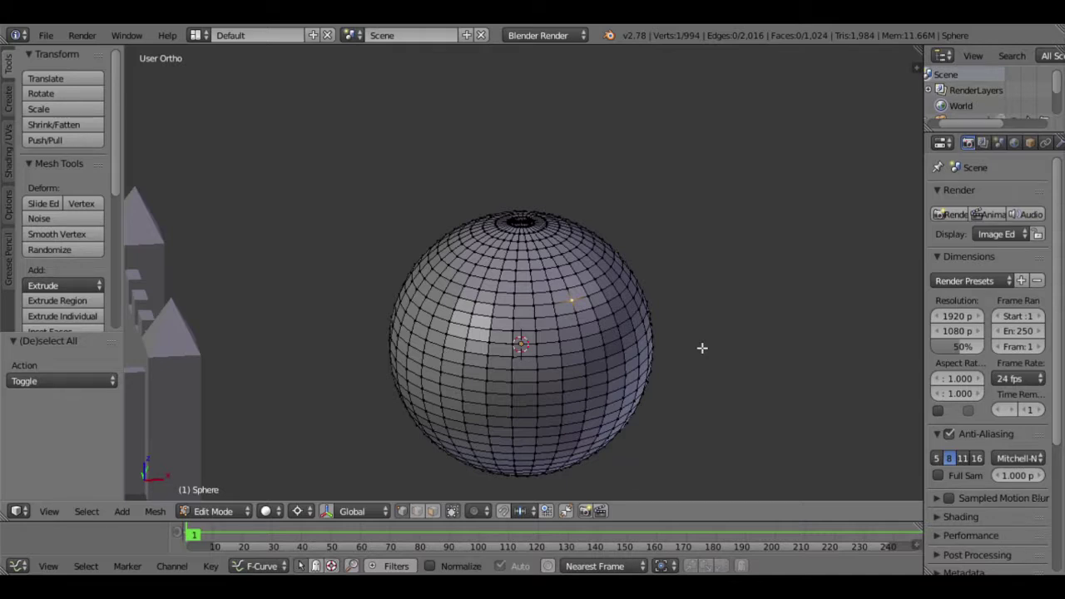
Grow single and multiple selected vertices into face patches, then shrink them back.
key(ctrl+KP_Add)
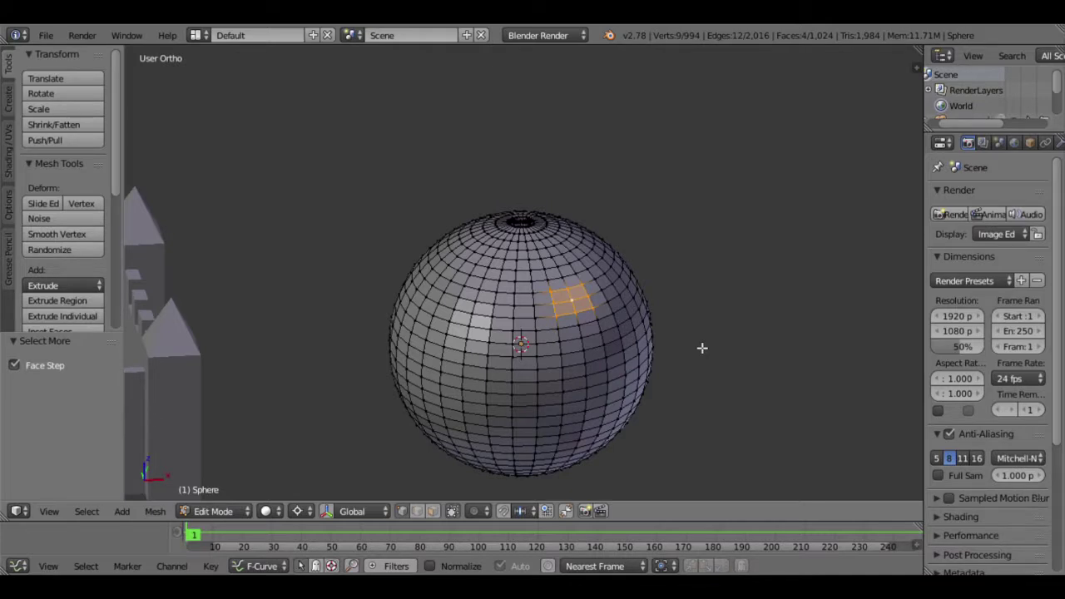
right_click(562, 362)
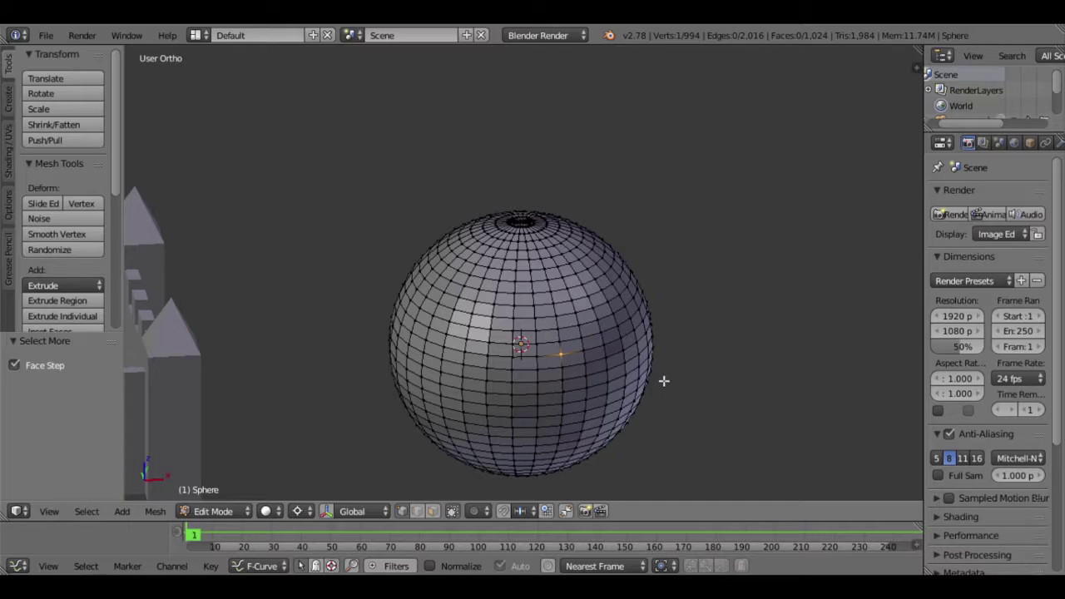
key(ctrl+KP_Add)
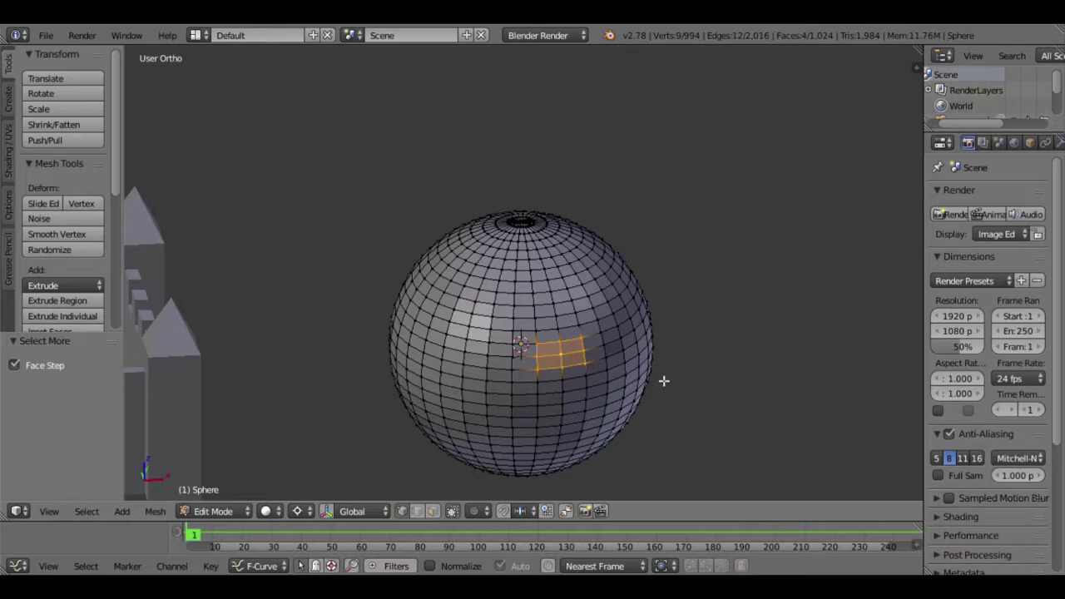
right_click(479, 320)
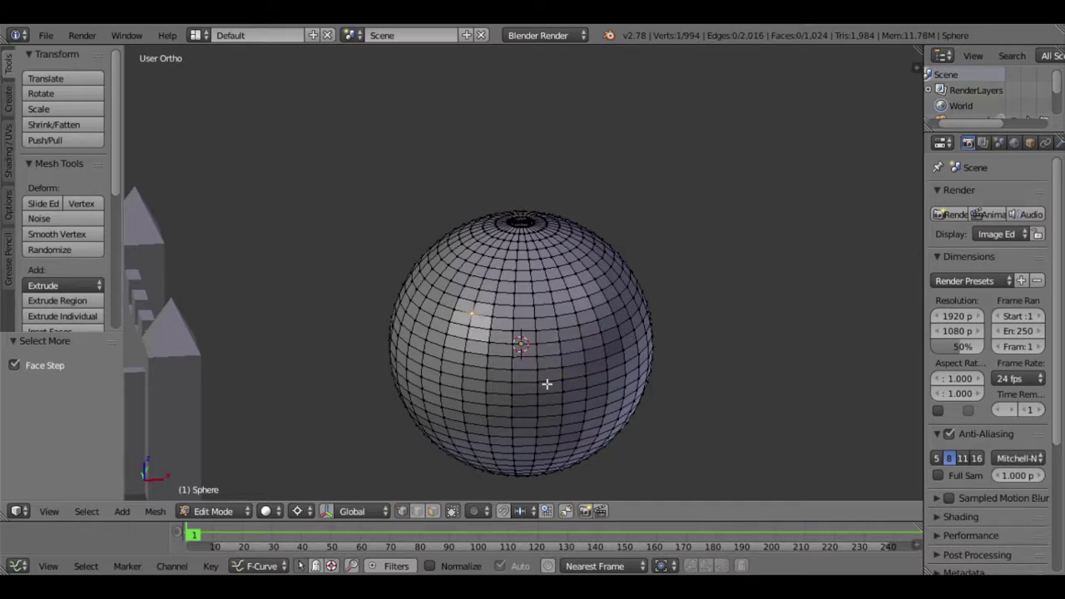
shift+right_click(587, 382)
shift+right_click(491, 438)
key(ctrl+KP_Add)
key(ctrl+KP_Add)
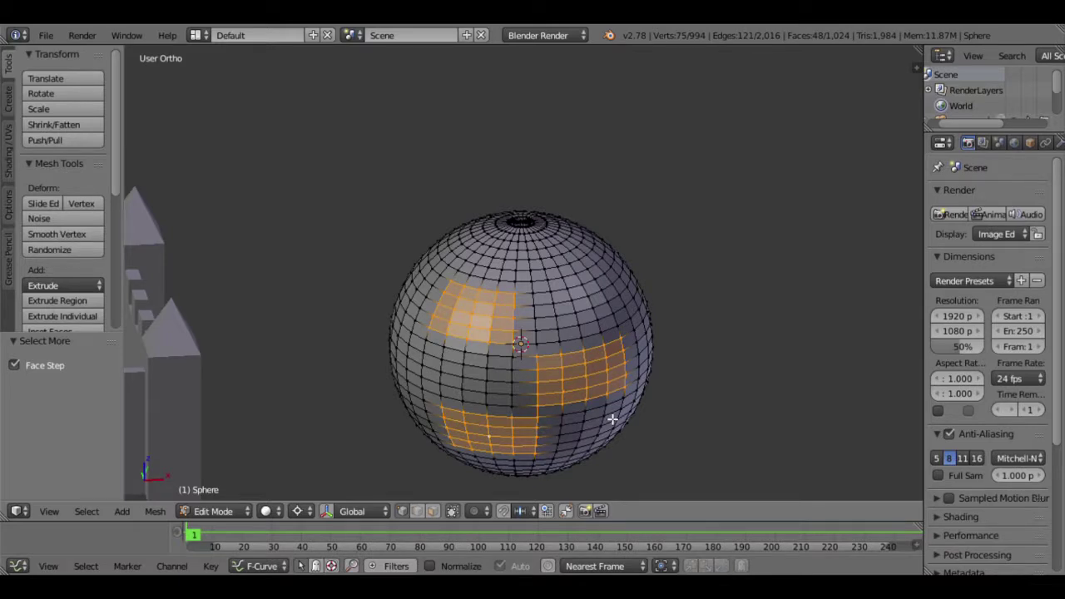
key(ctrl+KP_Subtract)
key(ctrl+KP_Subtract)
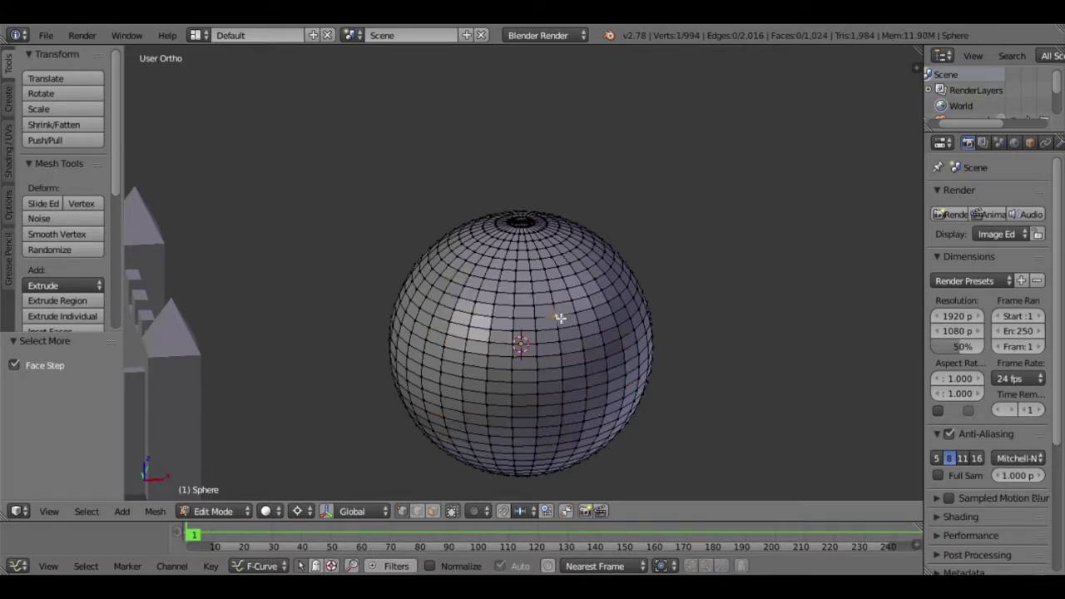
Grow two vertices into a large patch, shrink it away, then select a pole-to-pole face loop.
shift+right_click(563, 381)
shift+right_click(586, 399)
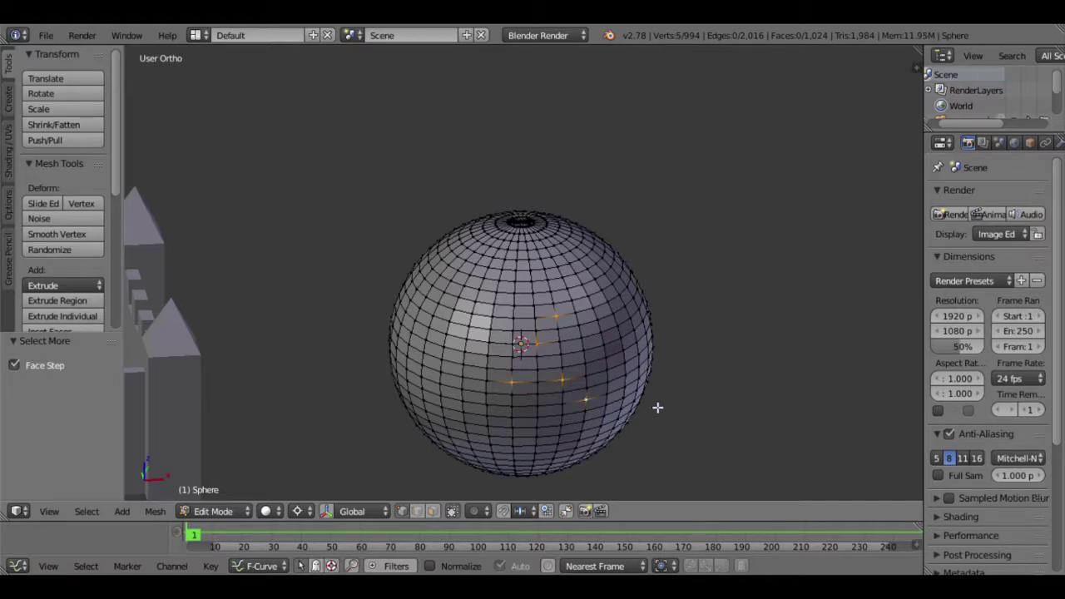
key(ctrl+KP_Add)
key(ctrl+KP_Add)
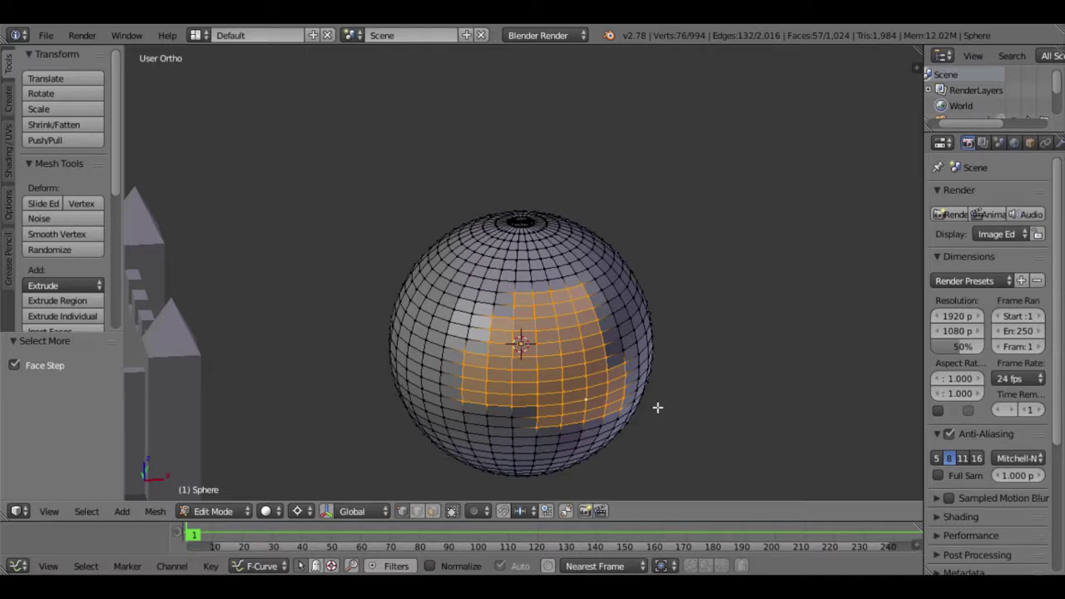
key(ctrl+KP_Subtract)
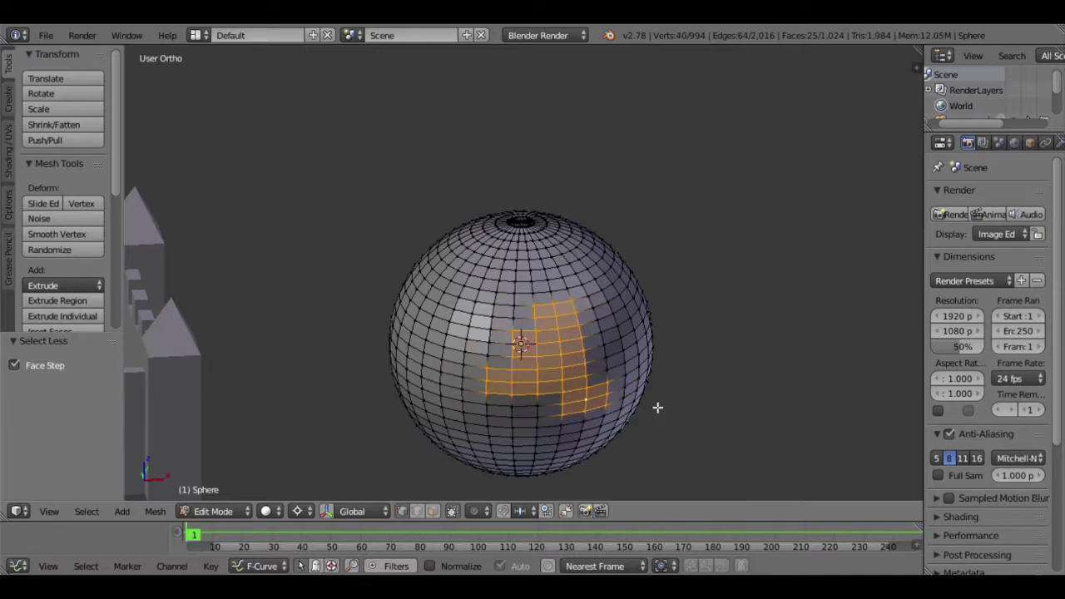
key(ctrl+KP_Subtract)
key(ctrl+KP_Subtract)
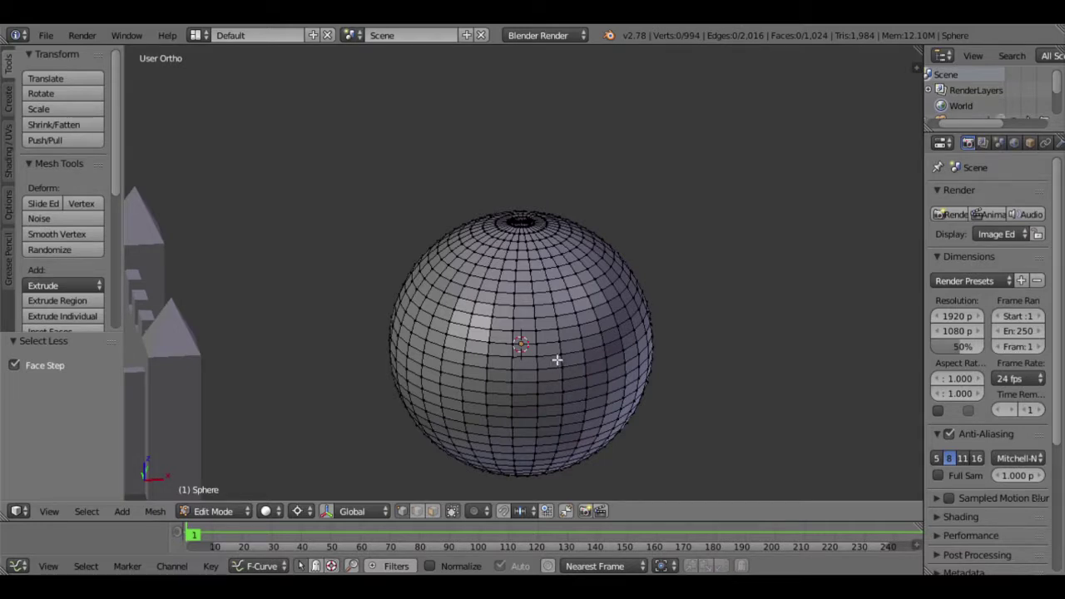
alt+right_click(555, 360)
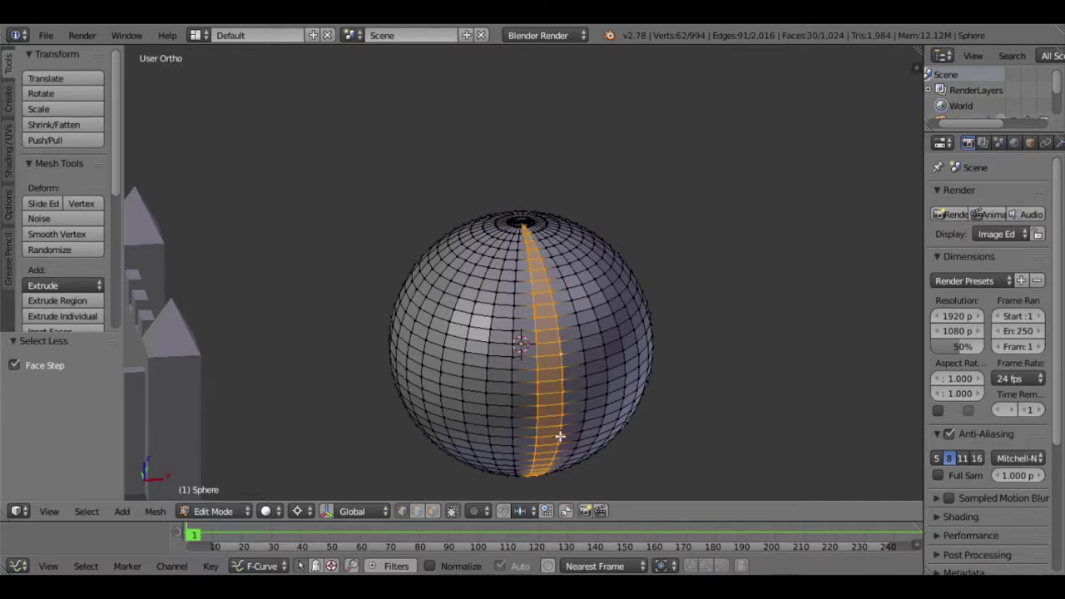
Add a horizontal face loop and the lower face band to the selection.
scroll(561, 431, up, 1)
scroll(566, 435, up, 3)
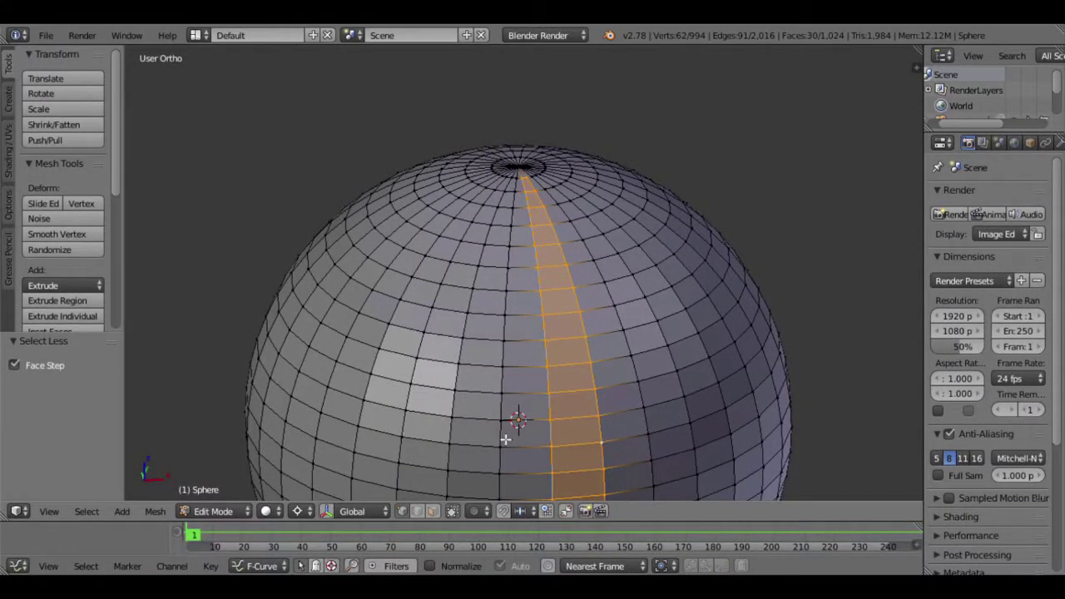
alt+shift+right_click(505, 439)
scroll(541, 417, down, 3)
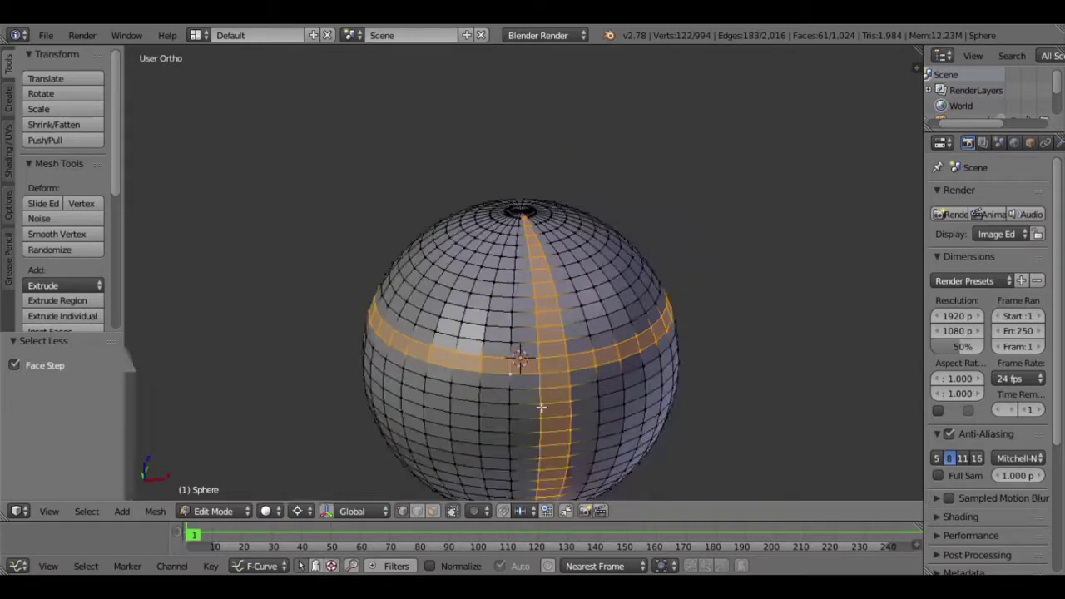
scroll(540, 412, down, 1)
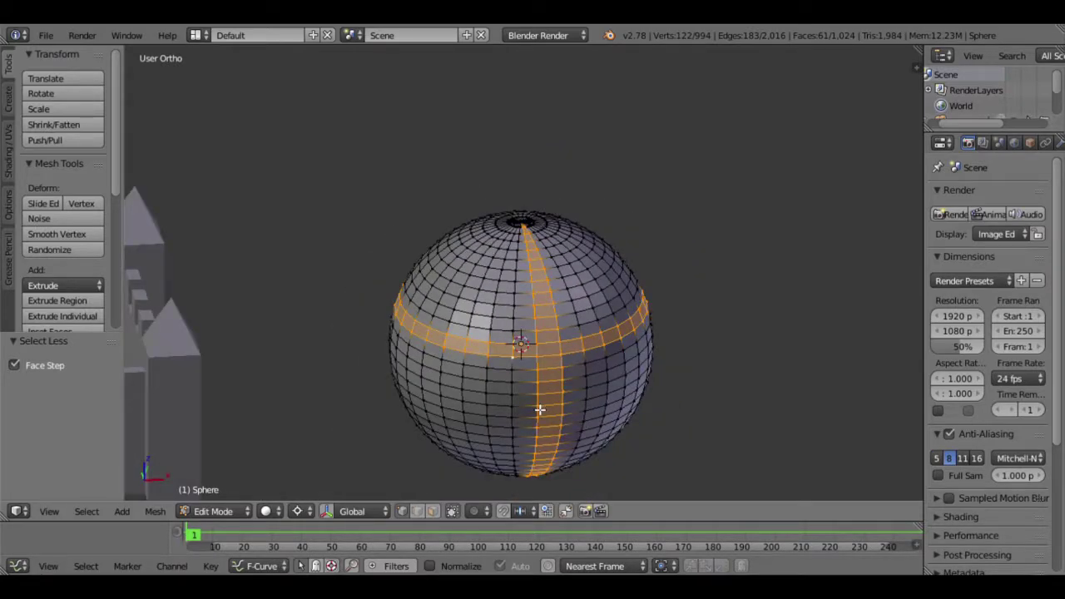
scroll(524, 443, up, 1)
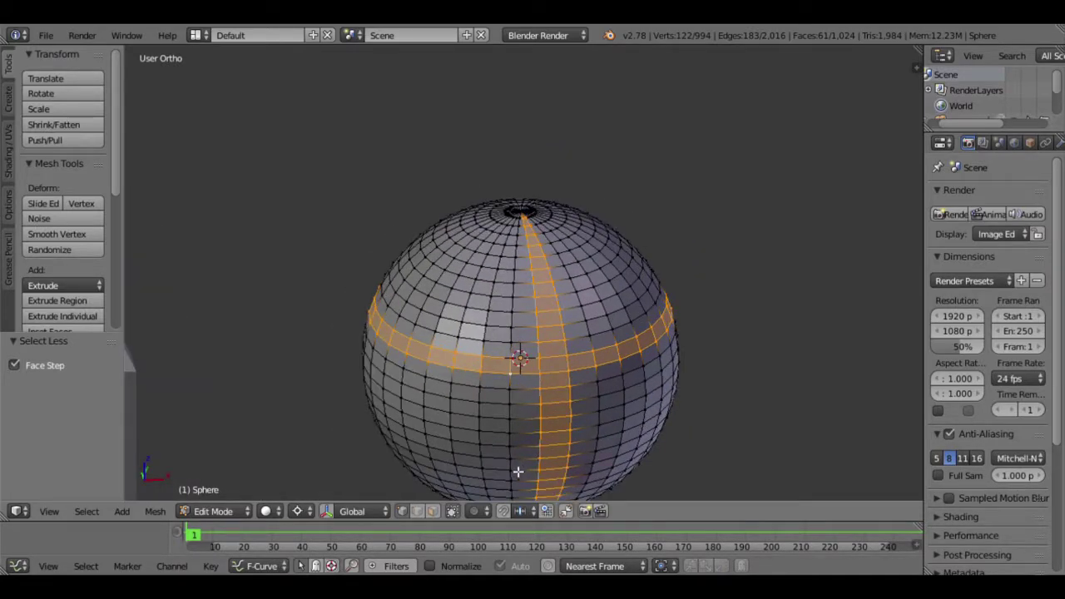
alt+shift+right_click(517, 472)
scroll(607, 409, down, 3)
scroll(582, 404, up, 1)
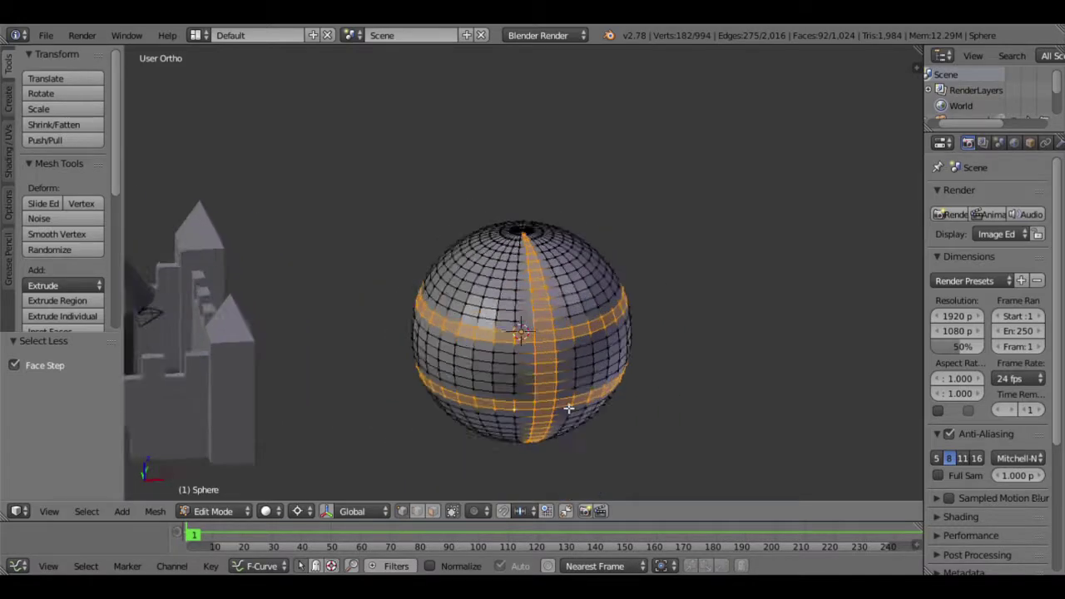
scroll(586, 408, up, 1)
mouse_move(604, 407)
middle_down()
mouse_move(494, 341)
mouse_move(537, 349)
mouse_move(574, 340)
mouse_move(596, 360)
middle_up()
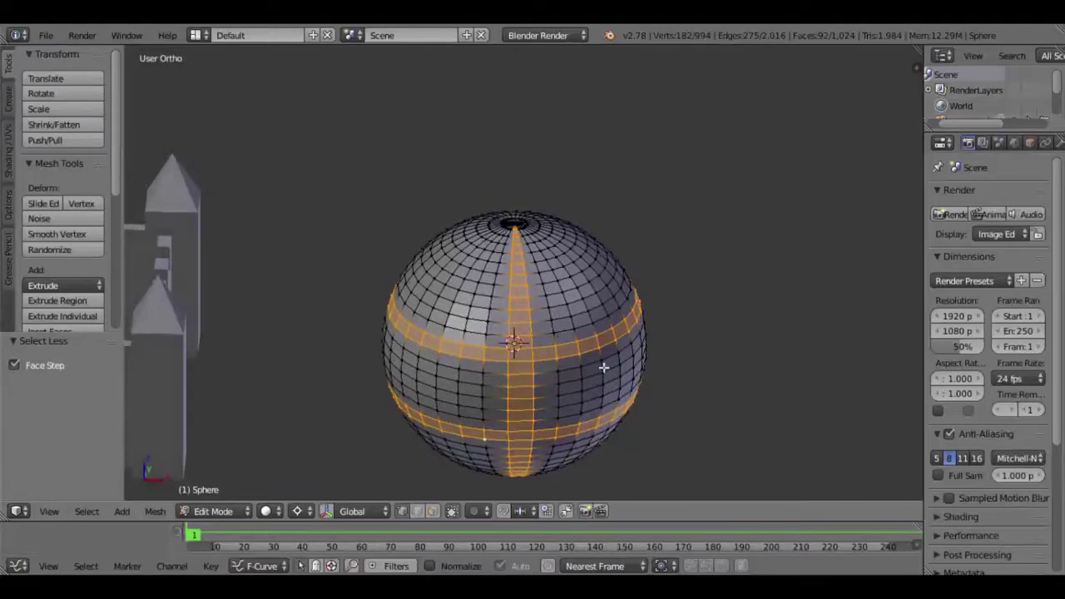
Extrude the selected face bands in place and start scaling them outward.
scroll(657, 363, up, 2)
key(e)
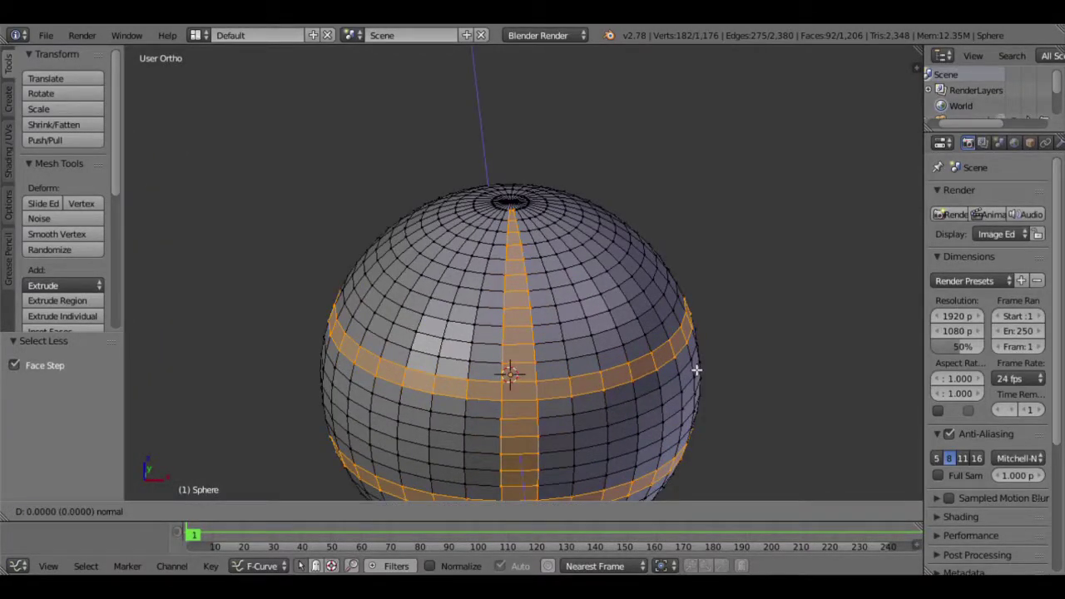
right_click(696, 370)
key(s)
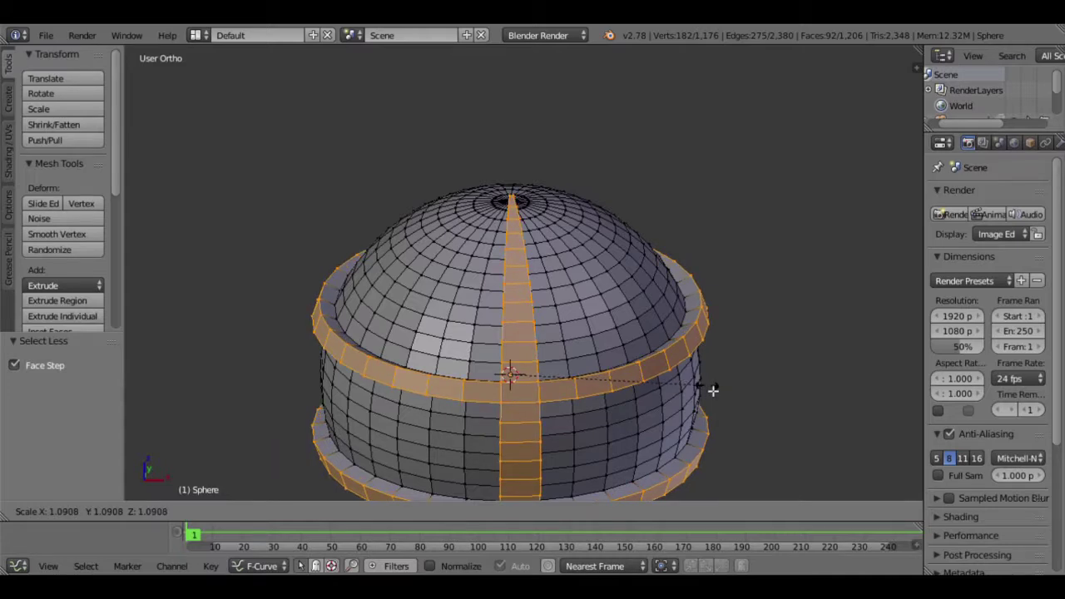
Confirm the enlarged ring, inspect it from below, then undo the extrusion.
click(713, 390)
middle_drag(713, 391, 599, 366)
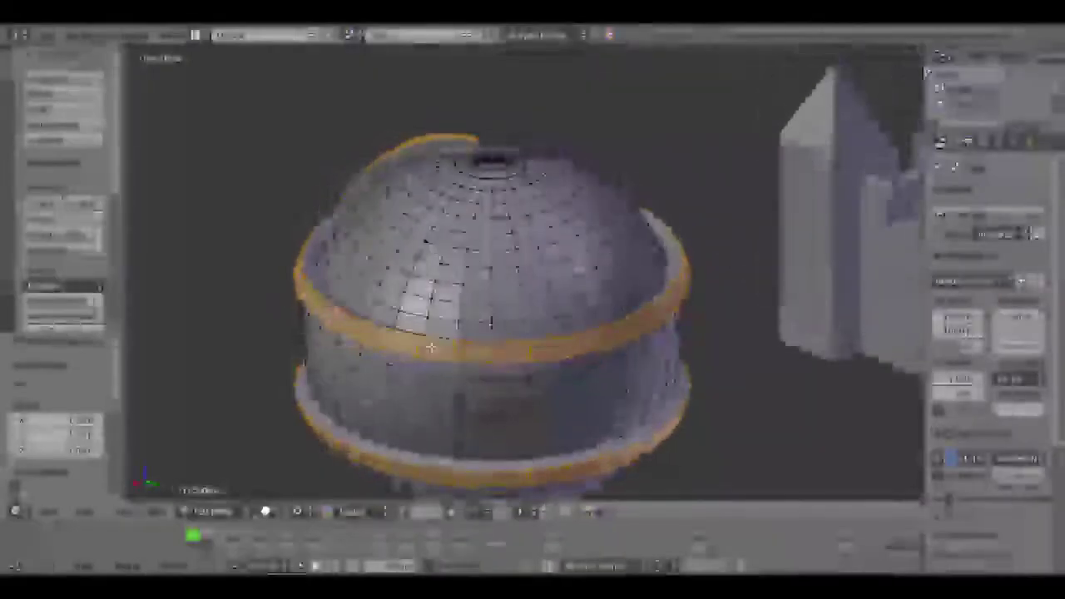
mouse_move(459, 274)
middle_down()
mouse_move(599, 209)
mouse_move(637, 311)
mouse_move(582, 404)
mouse_move(583, 381)
middle_up()
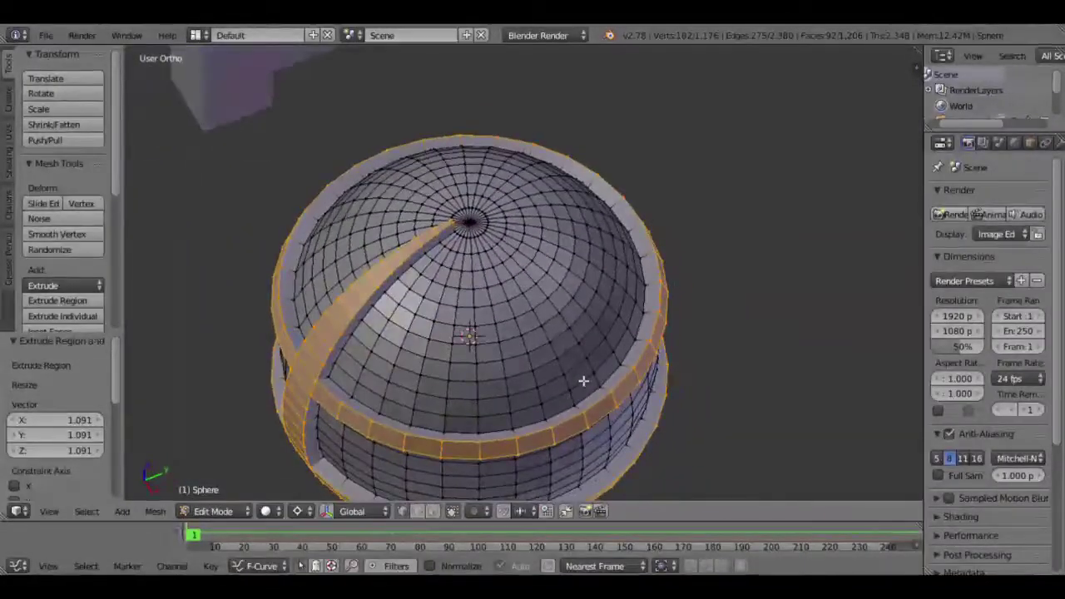
key(ctrl+z)
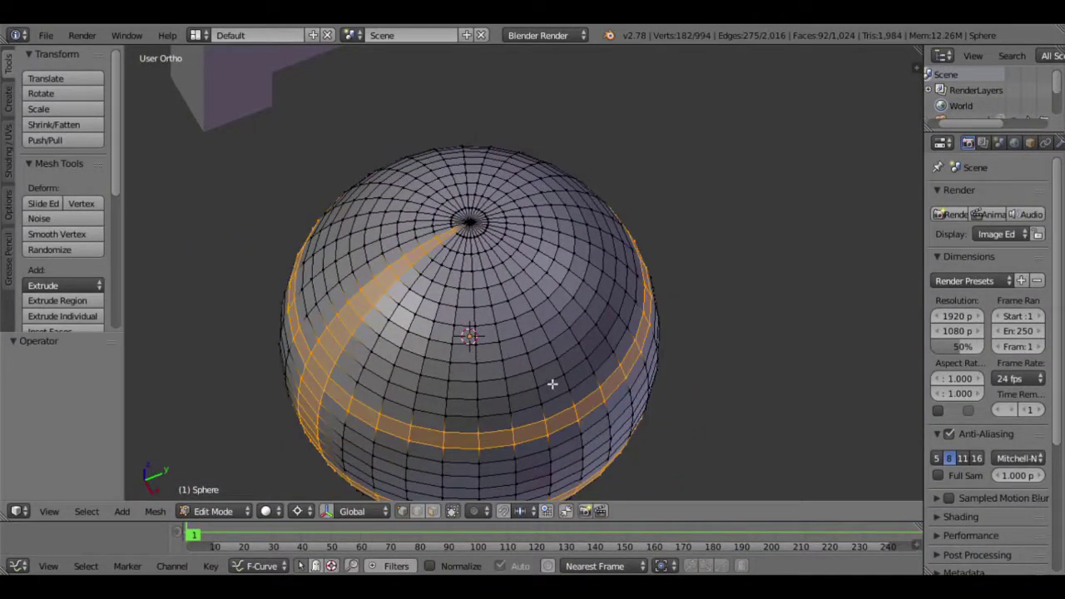
scroll(558, 392, down, 4)
shift+middle_drag(525, 371, 540, 394)
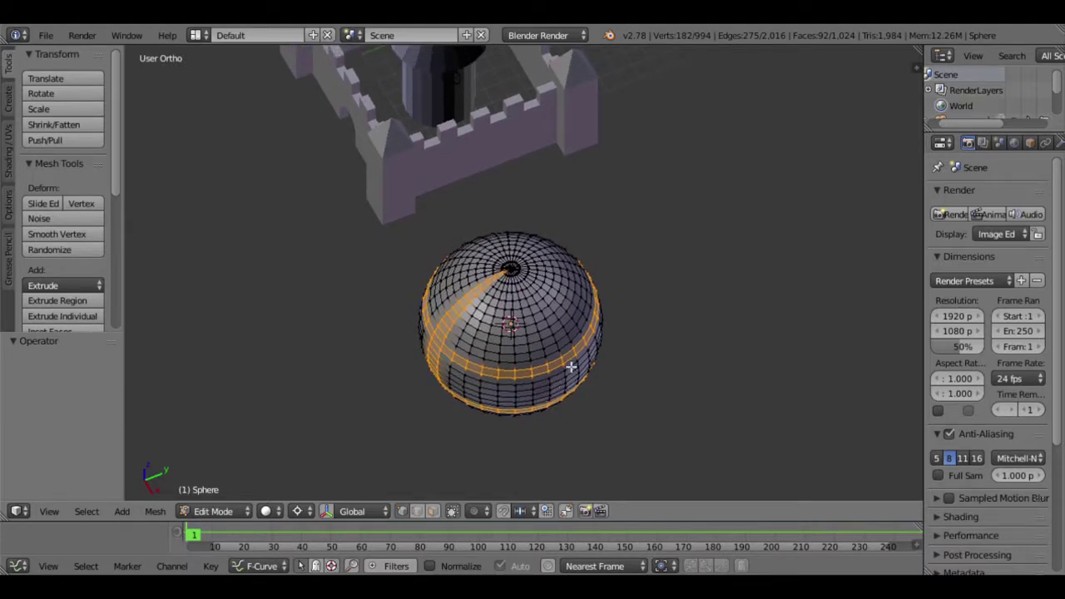
middle_drag(531, 376, 577, 353)
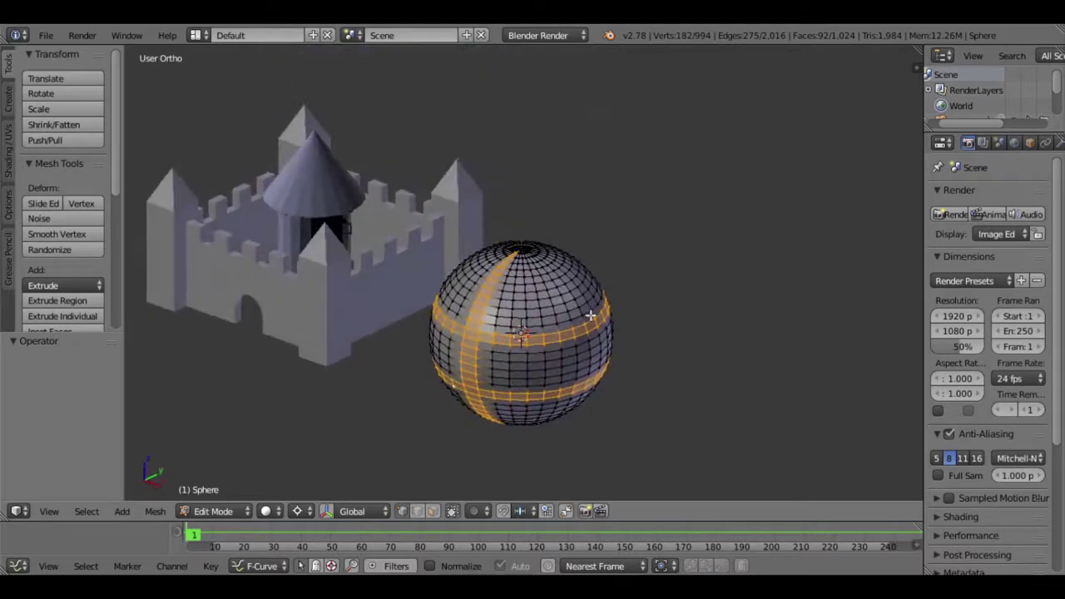
Switch to wireframe front view and box-select one horizontal ring of sphere vertices.
key(z)
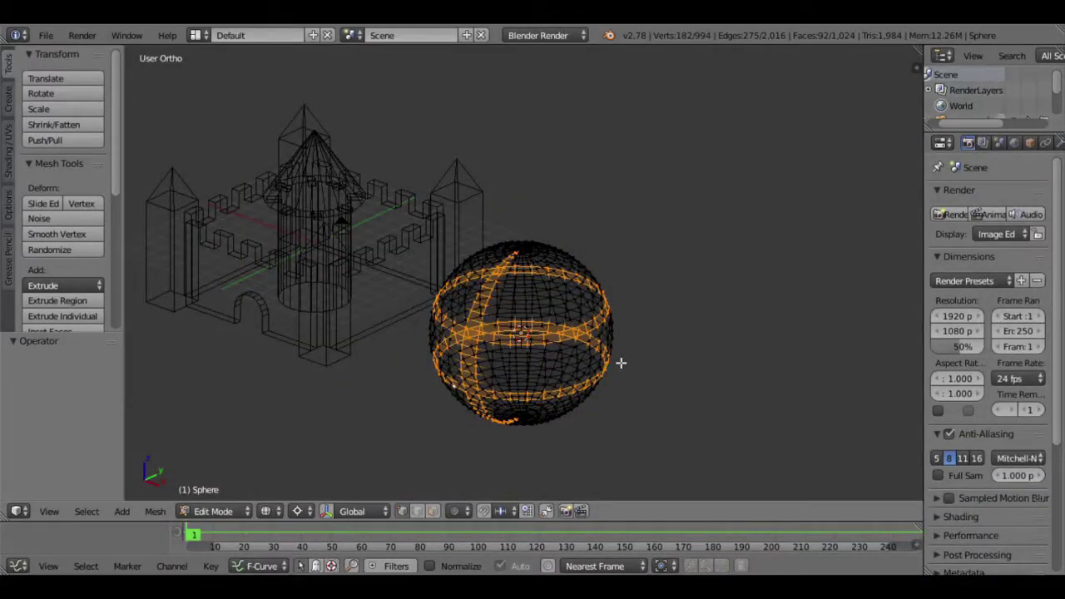
key(KP_1)
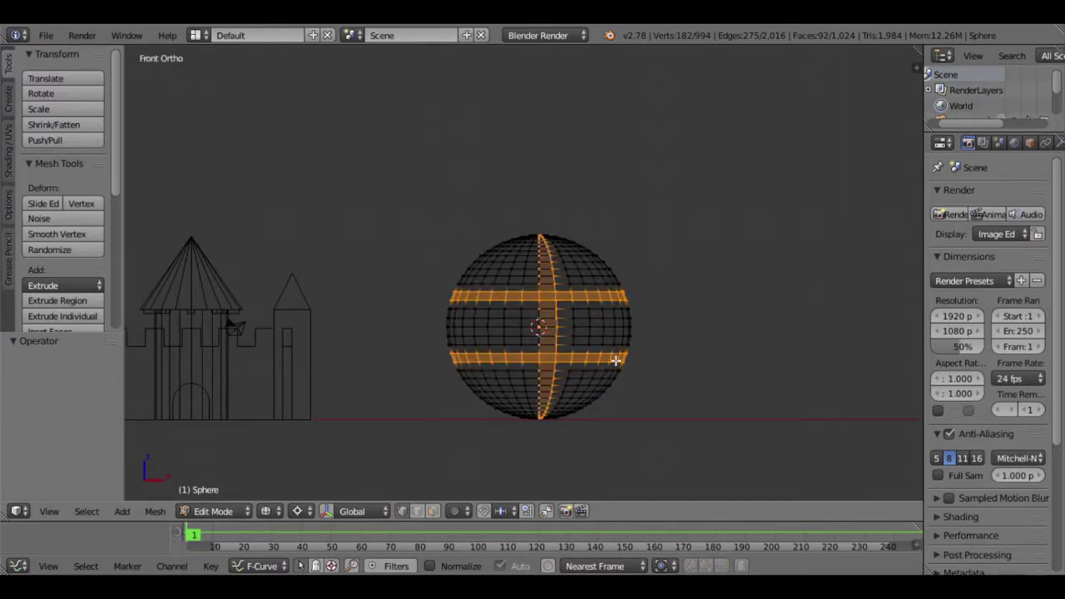
shift+middle_drag(621, 362, 527, 393)
scroll(530, 394, up, 4)
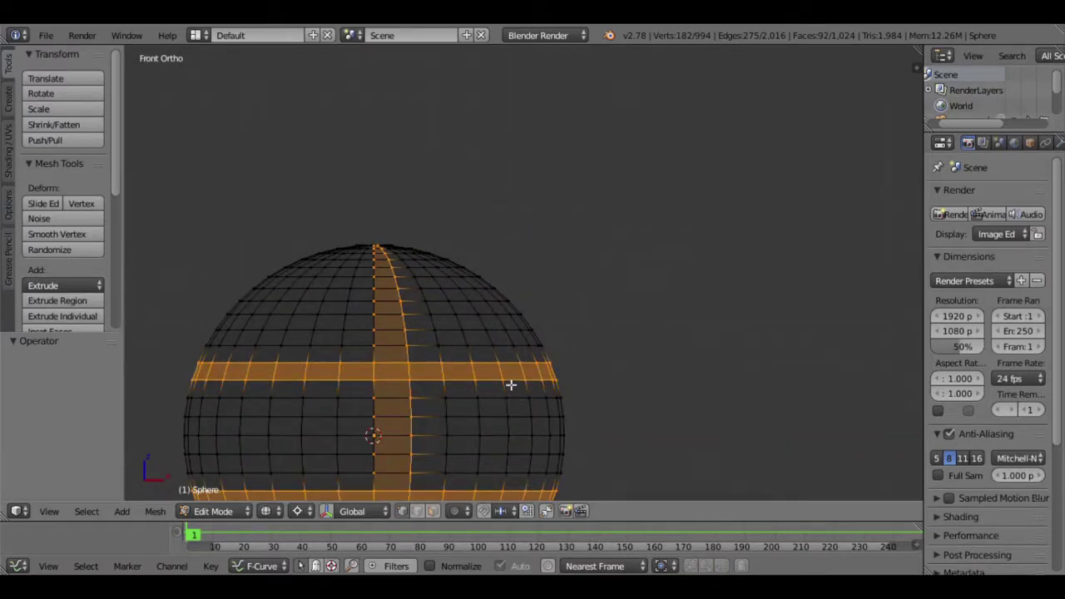
key(a)
key(b)
drag(163, 374, 604, 389)
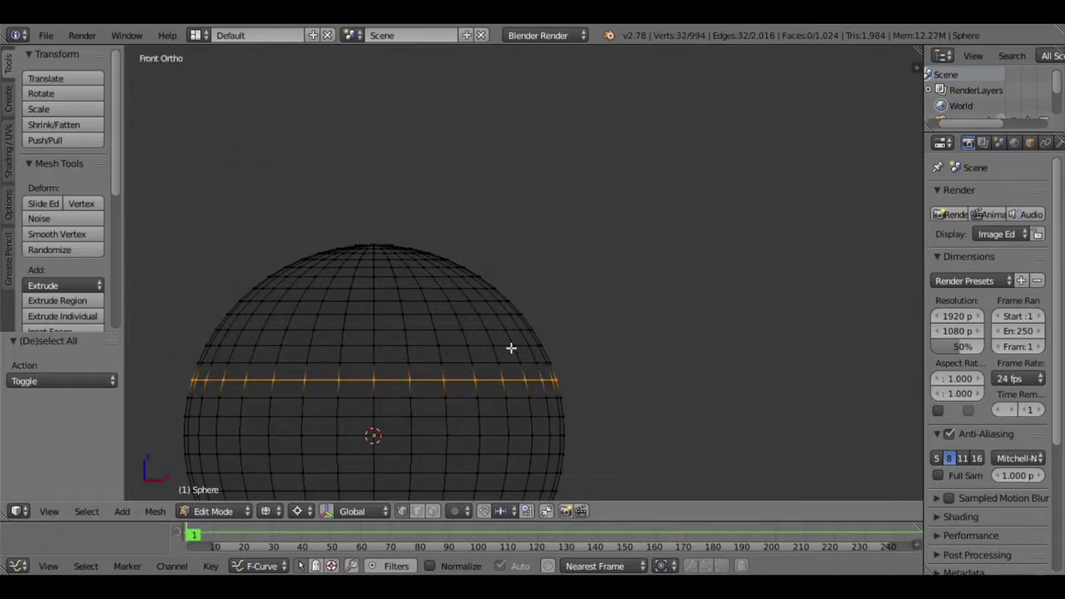
Orbit until the castle is in view and return the sphere to Object Mode.
middle_drag(490, 281, 398, 333)
scroll(398, 333, down, 3)
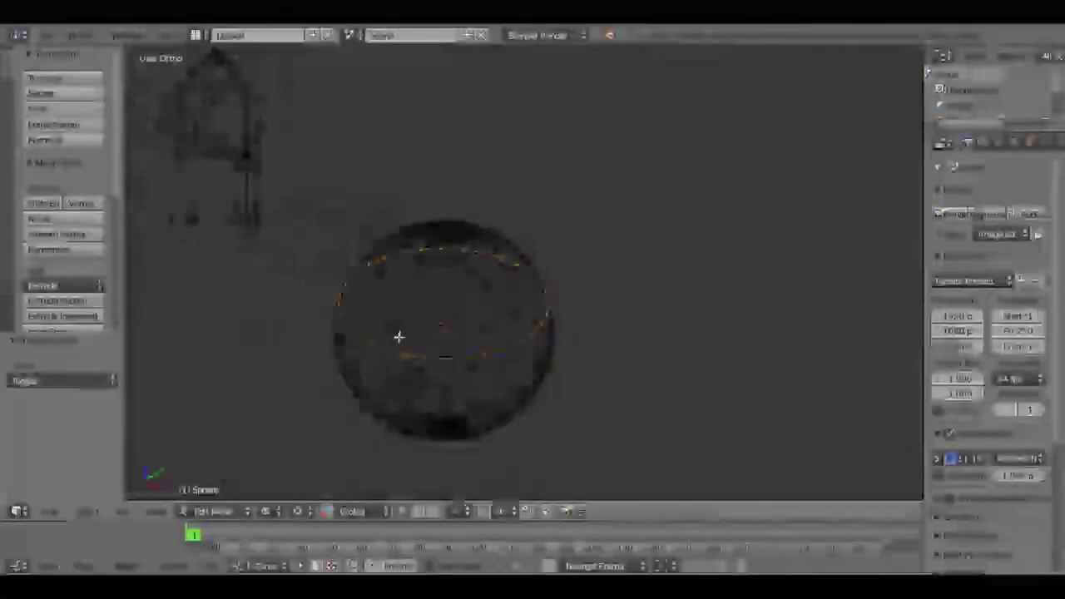
mouse_move(470, 359)
middle_down()
mouse_move(441, 340)
mouse_move(528, 323)
mouse_move(541, 352)
mouse_move(468, 366)
mouse_move(533, 349)
middle_up()
scroll(499, 348, down, 2)
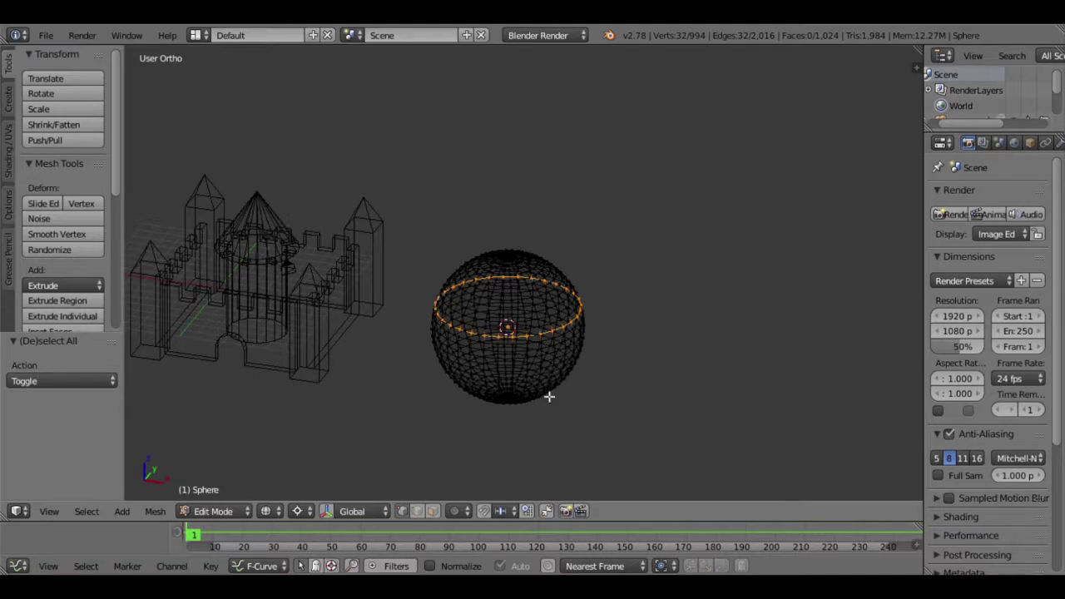
scroll(529, 394, up, 3)
scroll(533, 395, down, 3)
key(Tab)
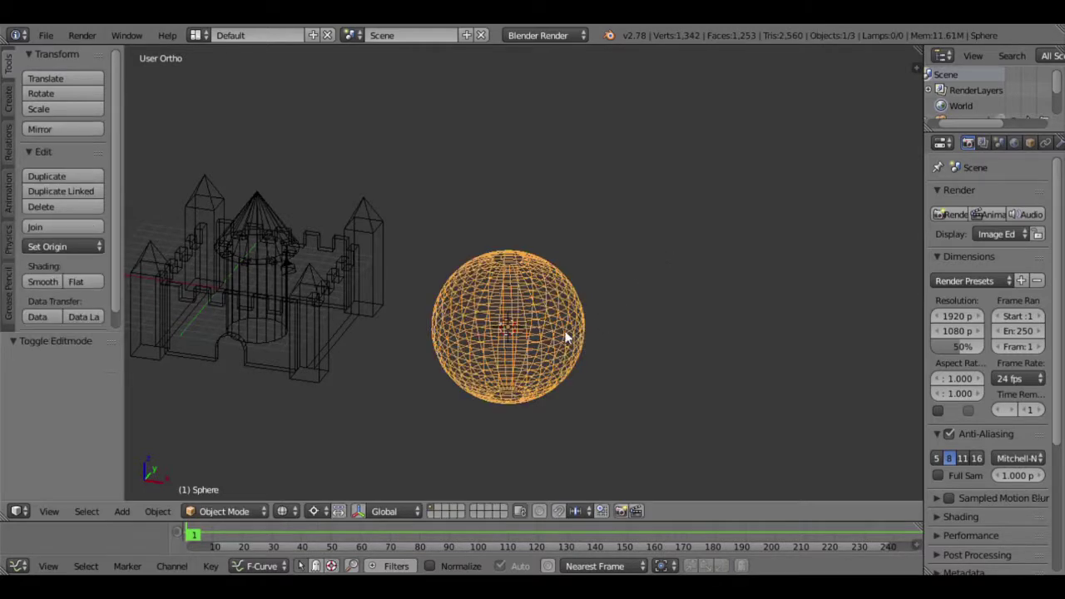
Delete the sphere, select the castle, and enter Edit Mode on its mesh.
key(x)
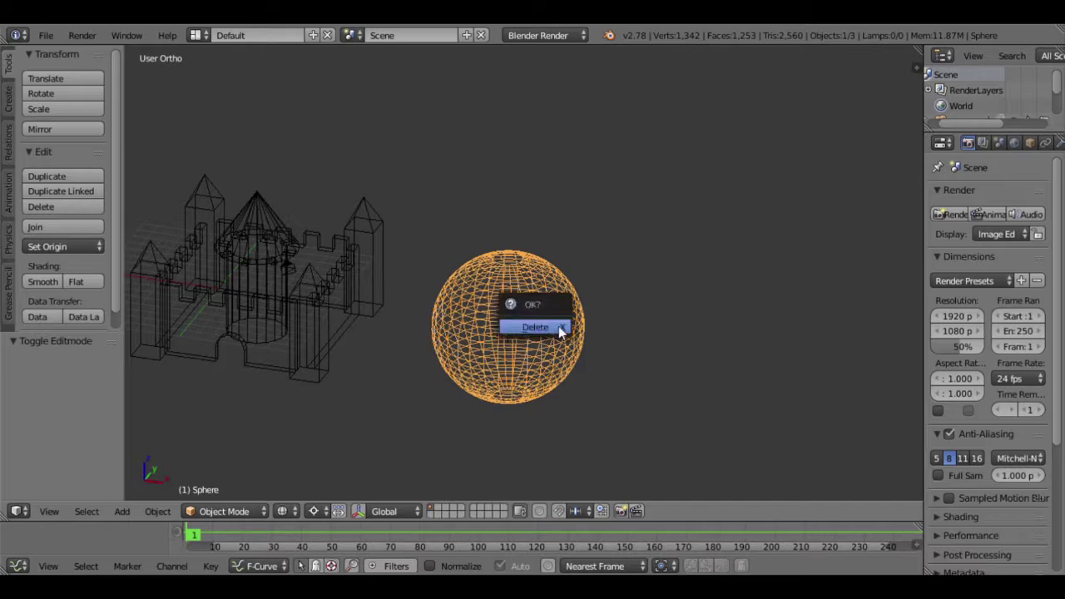
click(558, 327)
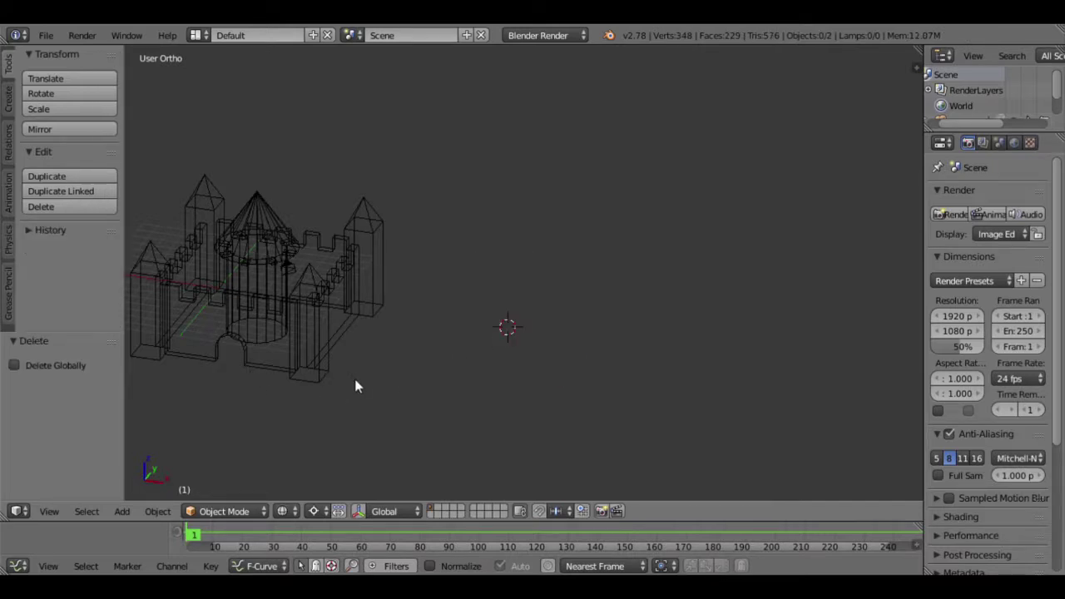
mouse_move(489, 271)
middle_down()
mouse_move(503, 277)
mouse_move(394, 317)
mouse_move(496, 280)
mouse_move(540, 325)
mouse_move(555, 266)
middle_up()
right_click(555, 250)
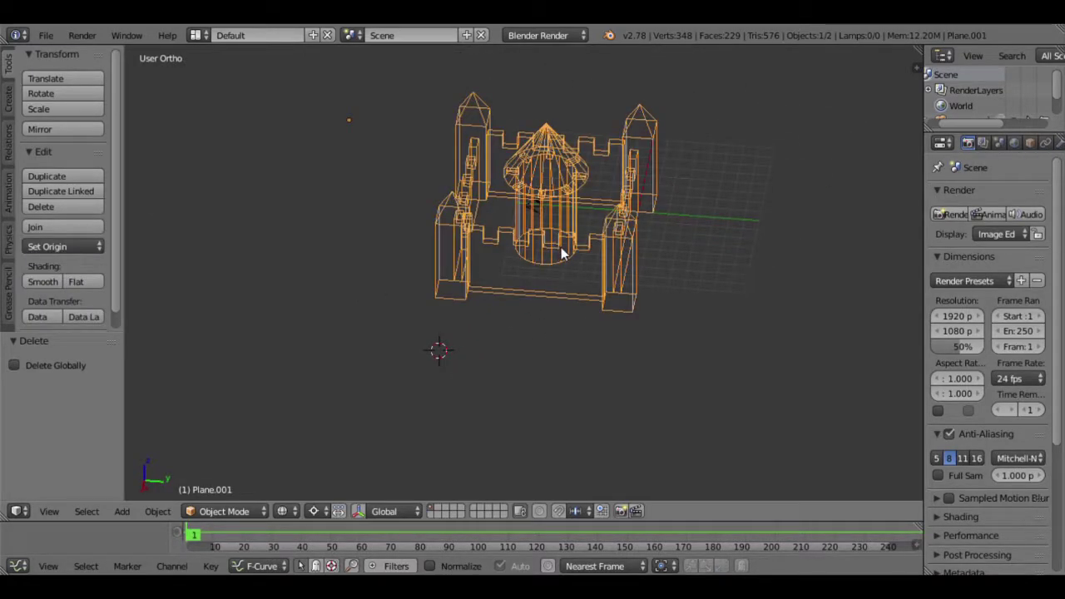
key(KP_2)
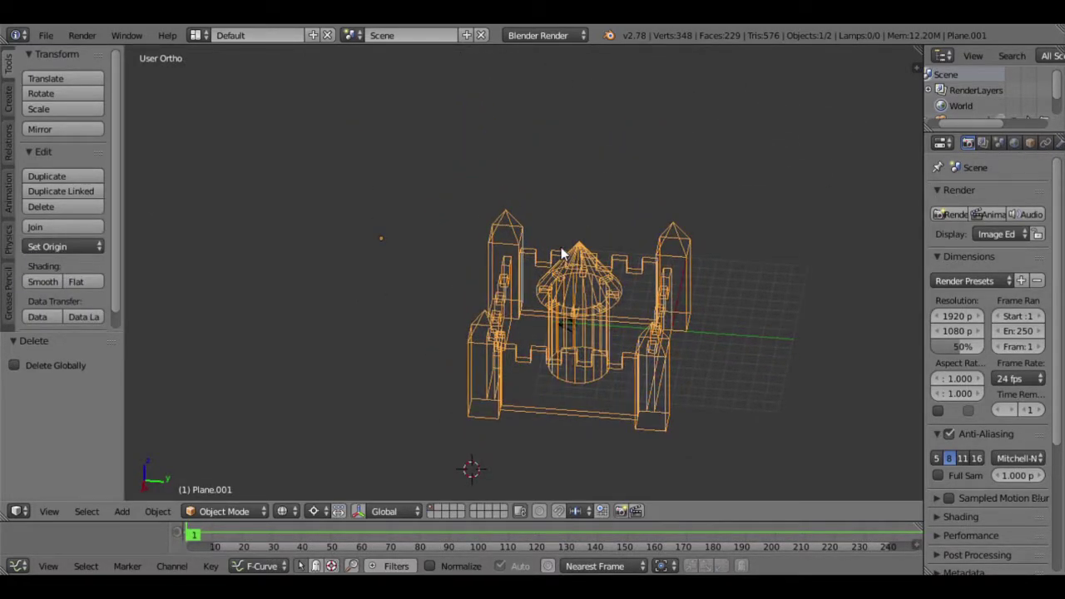
mouse_move(560, 247)
middle_down()
mouse_move(501, 278)
mouse_move(511, 346)
mouse_move(516, 294)
mouse_move(554, 311)
middle_up()
key(Tab)
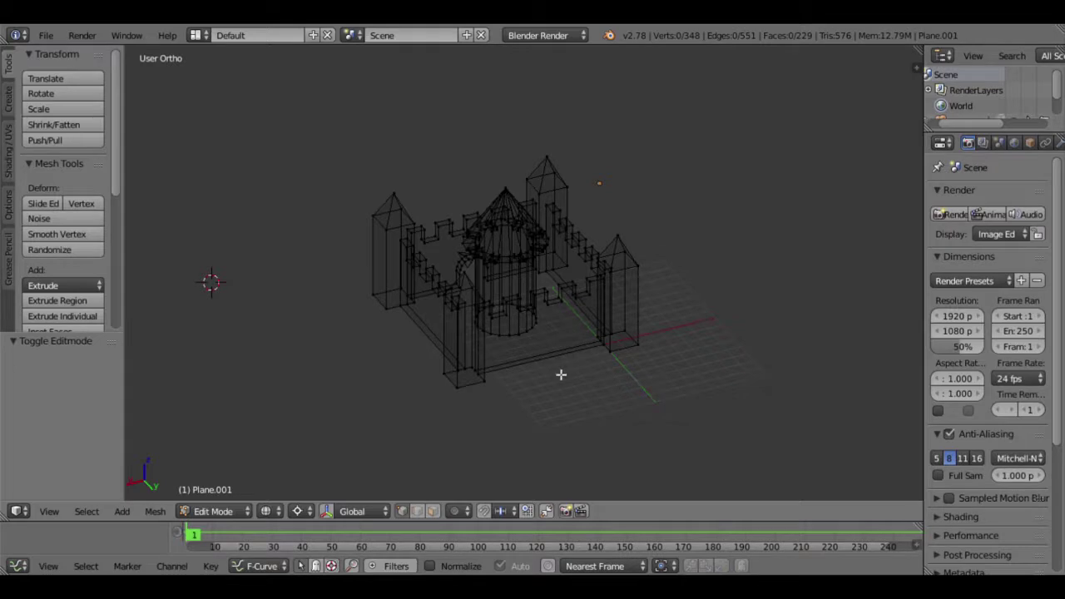
Delete the two parallel floor edges before the front wall and restore solid shading.
scroll(561, 375, up, 2)
scroll(577, 392, up, 2)
scroll(560, 347, up, 3)
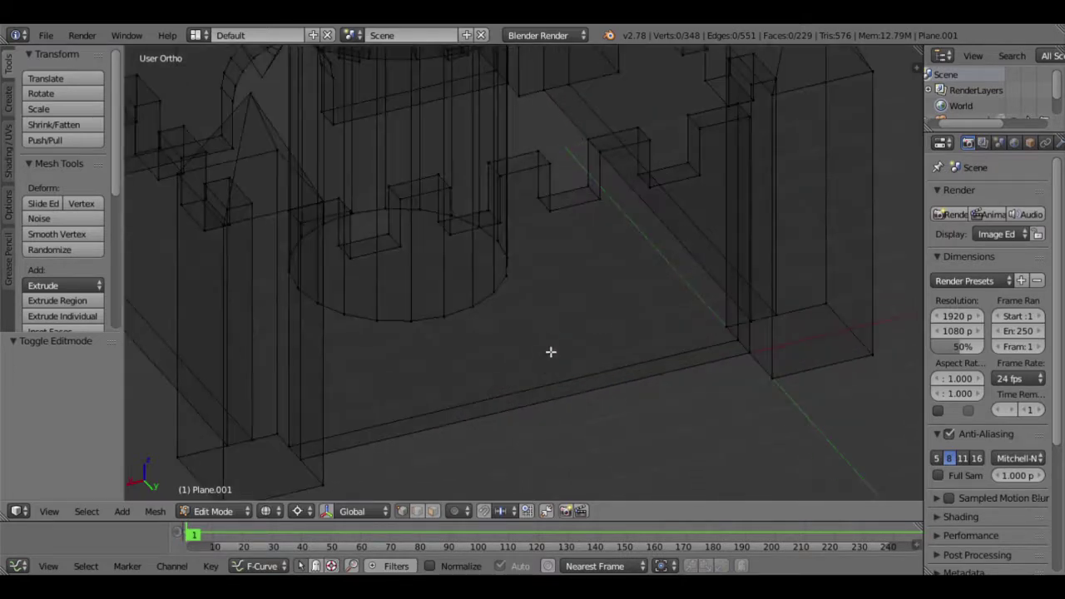
click(417, 510)
right_click(536, 406)
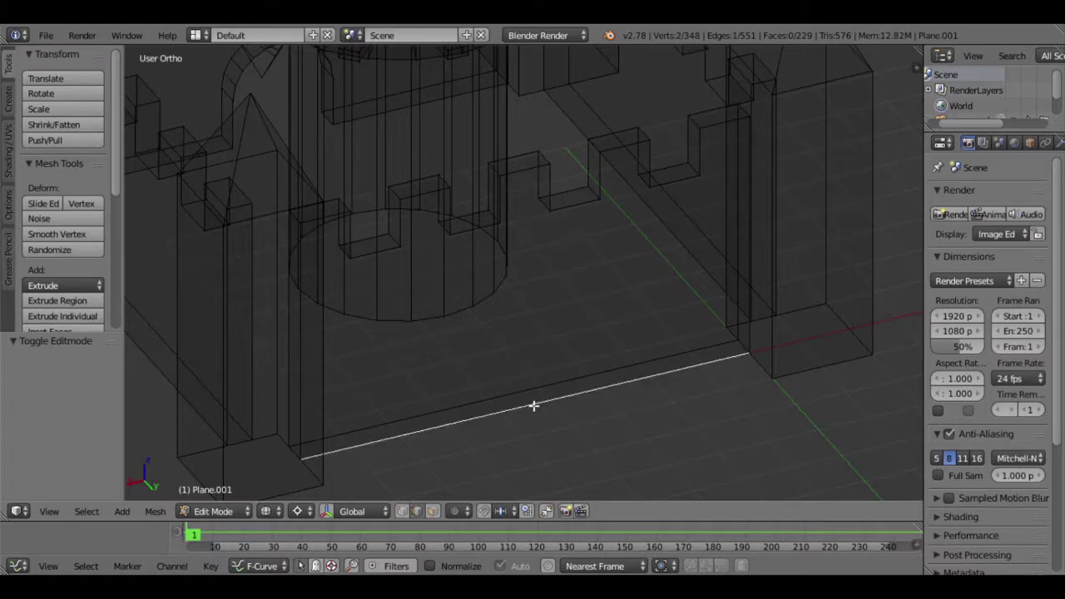
shift+right_click(527, 390)
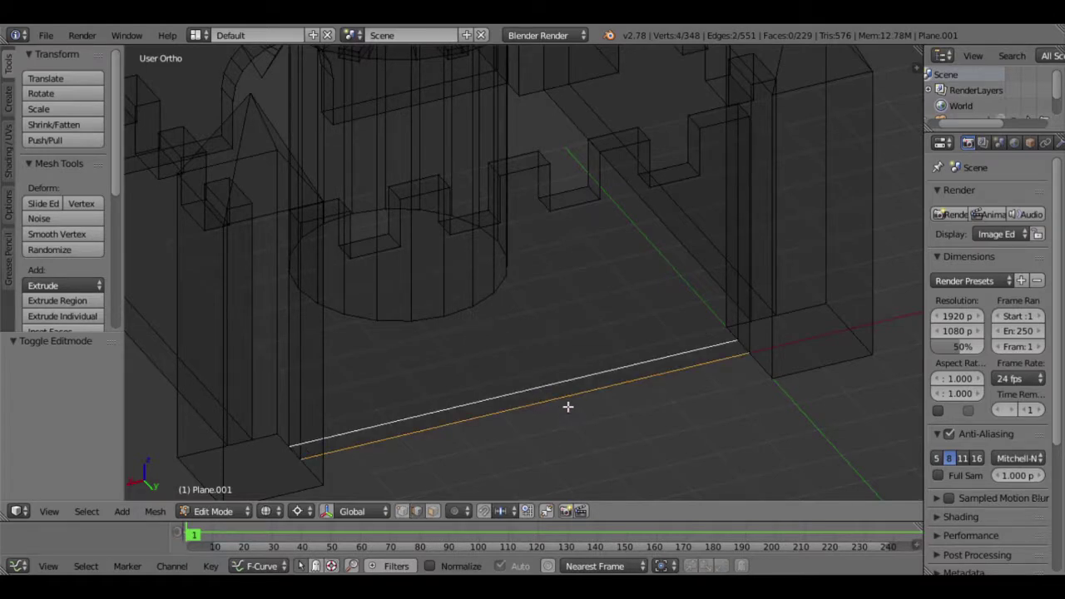
key(x)
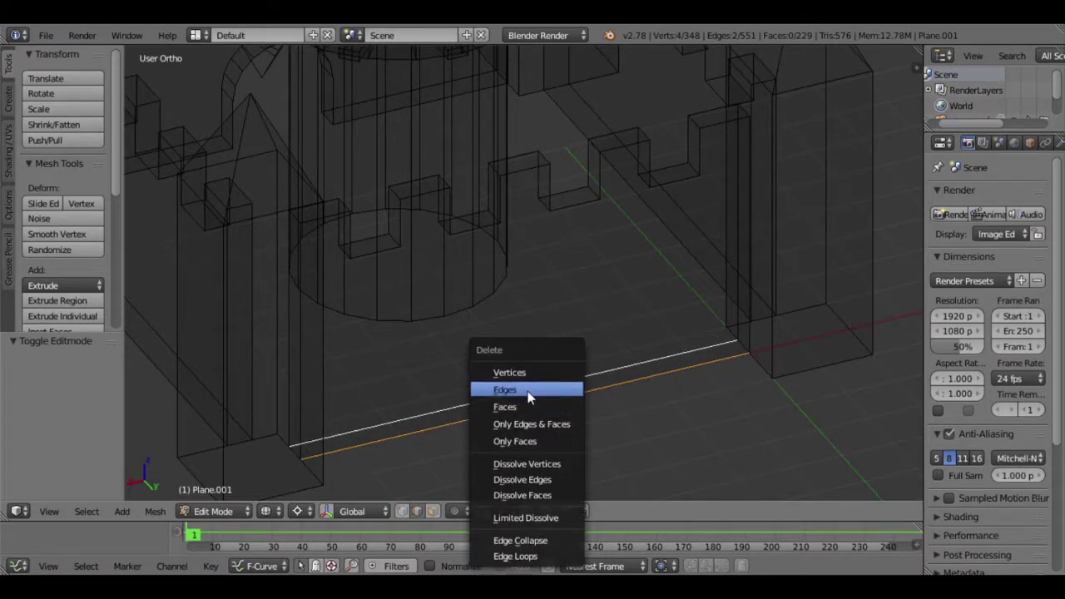
click(531, 390)
key(z)
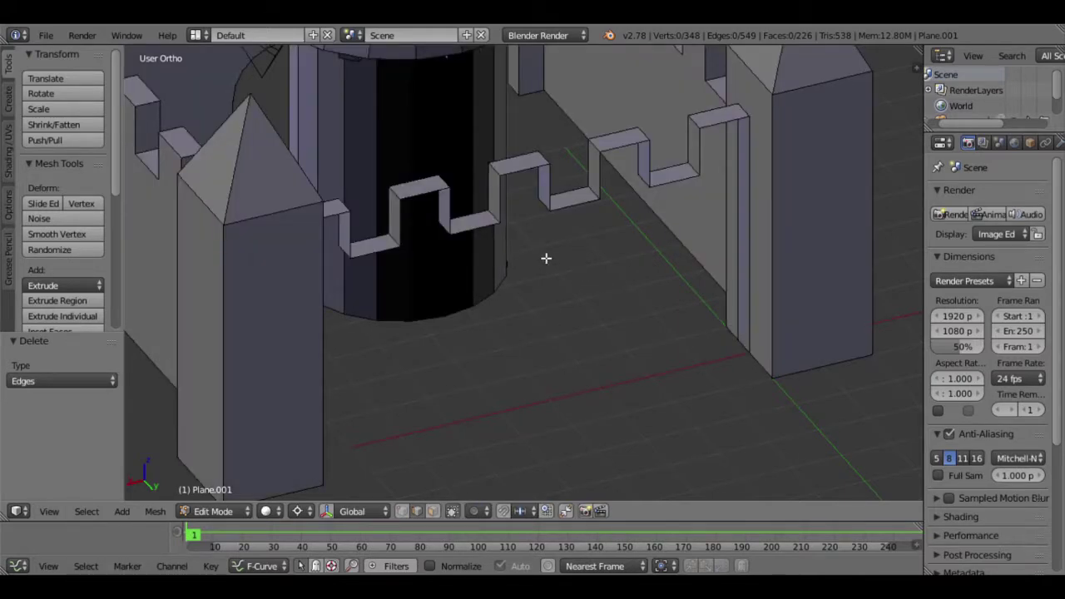
Select the battlement strip's base and top edge loops with its faces.
alt+right_click(585, 207)
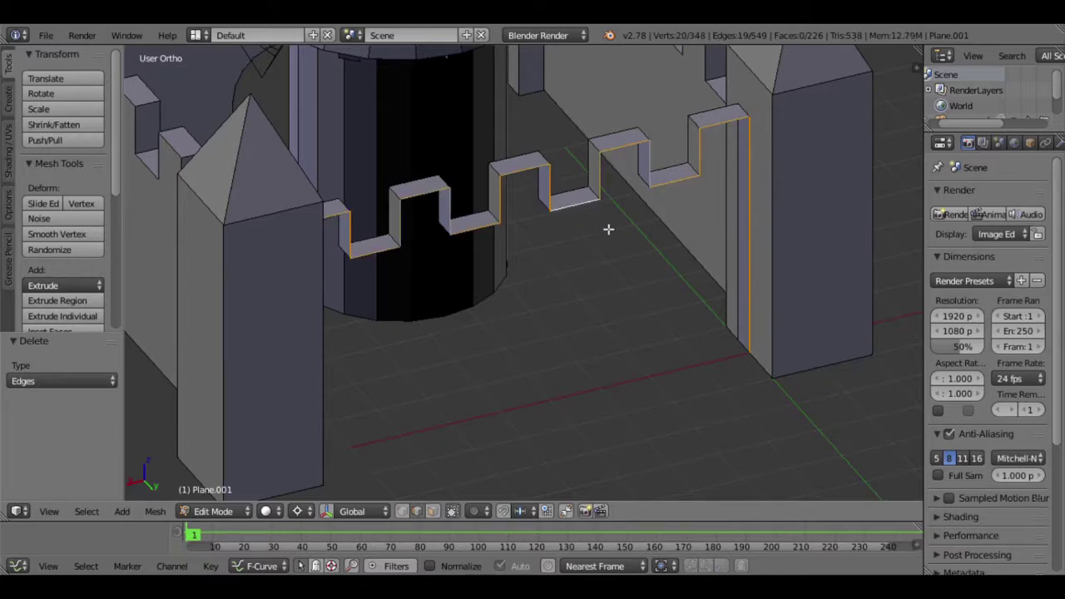
alt+shift+right_click(620, 143)
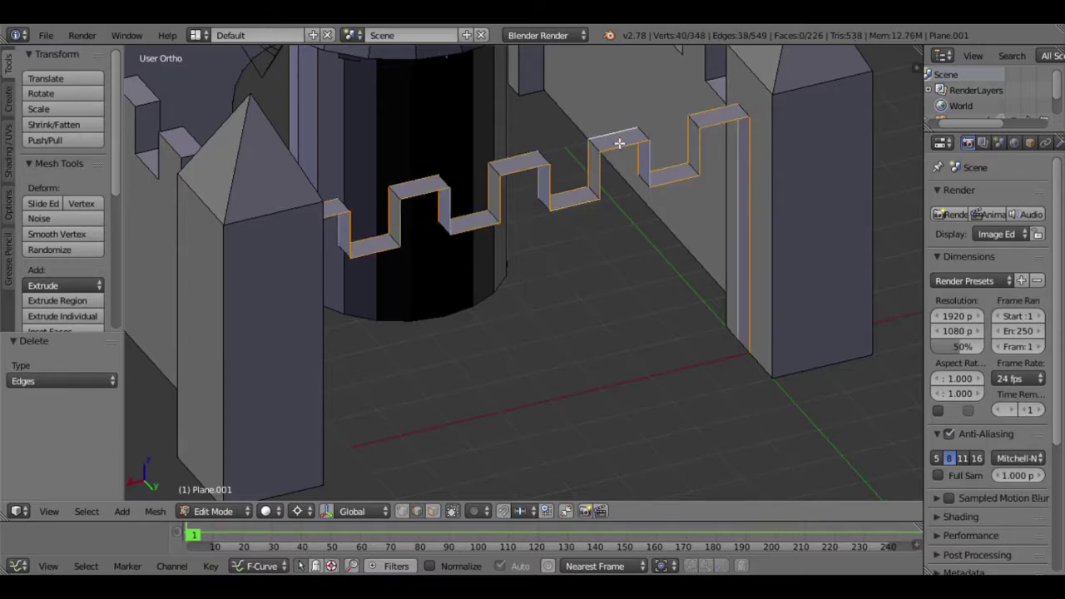
click(401, 512)
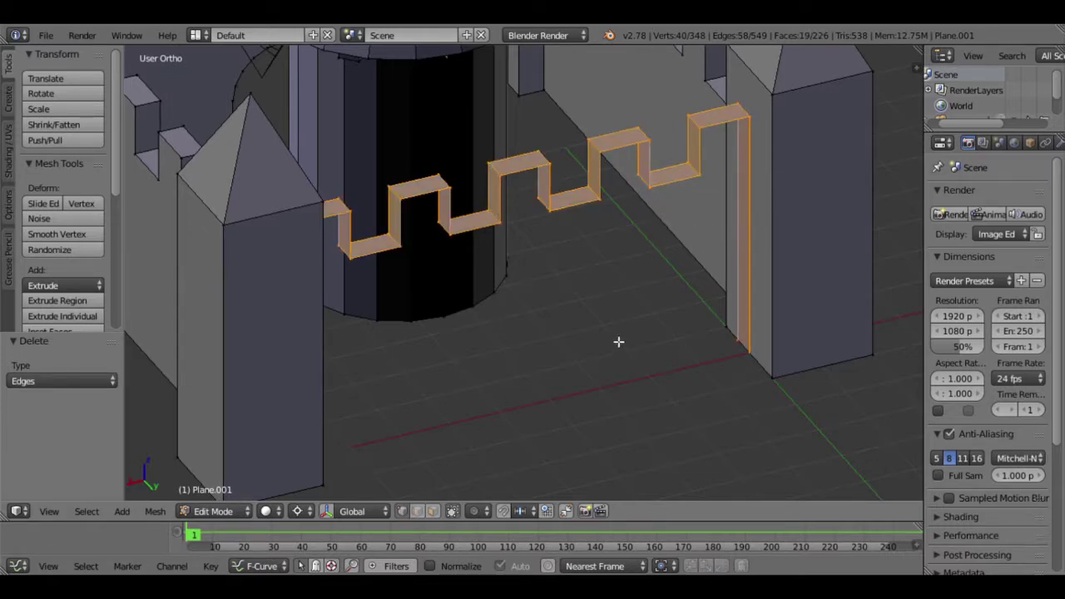
scroll(597, 323, down, 3)
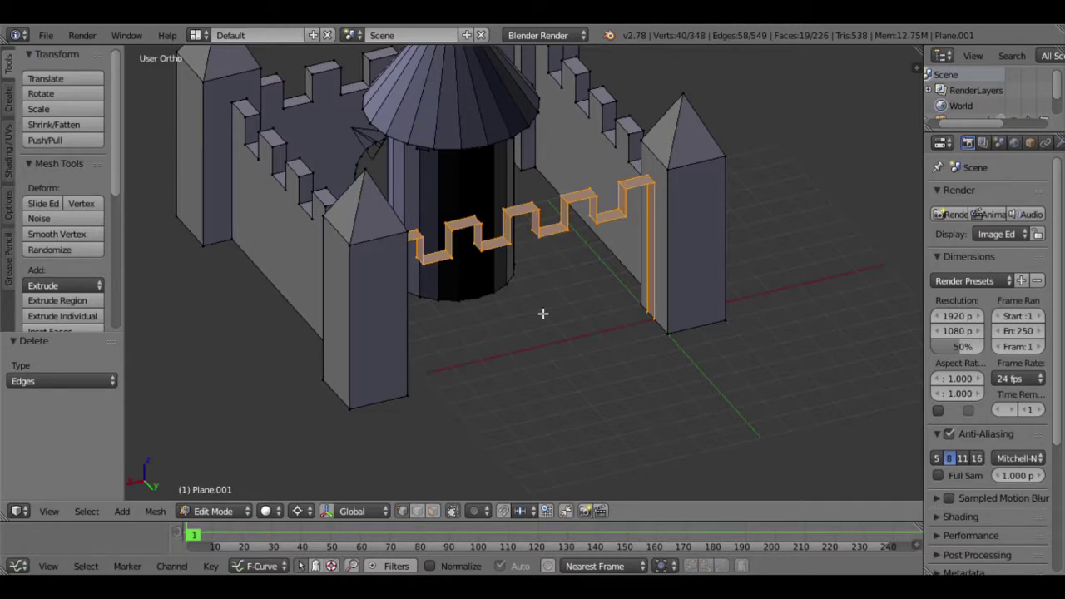
Invert the selection to the rest of the castle and hide it.
key(ctrl+i)
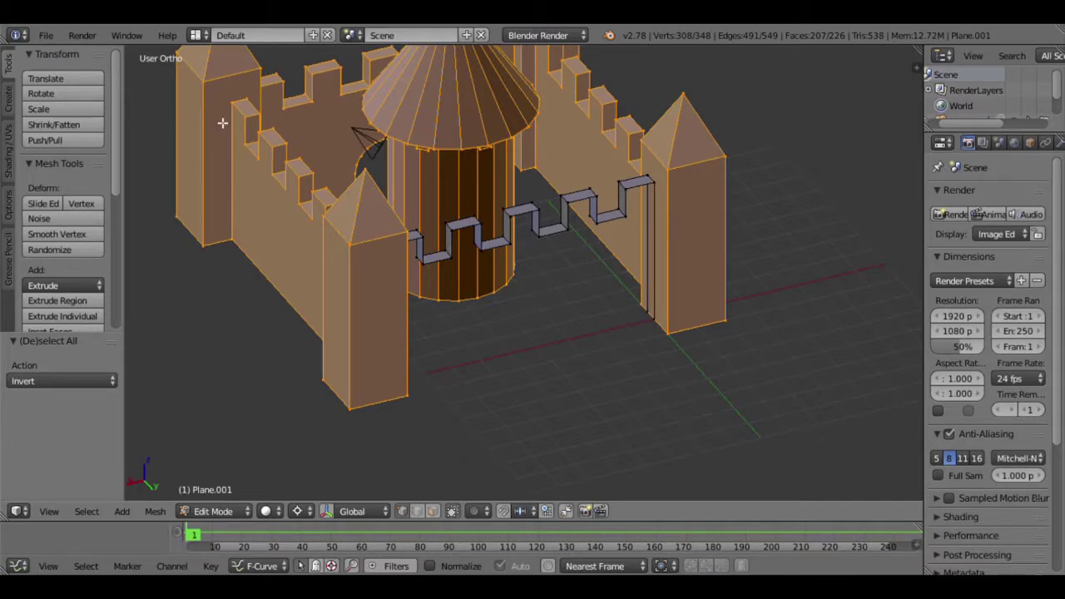
key(w)
key(h)
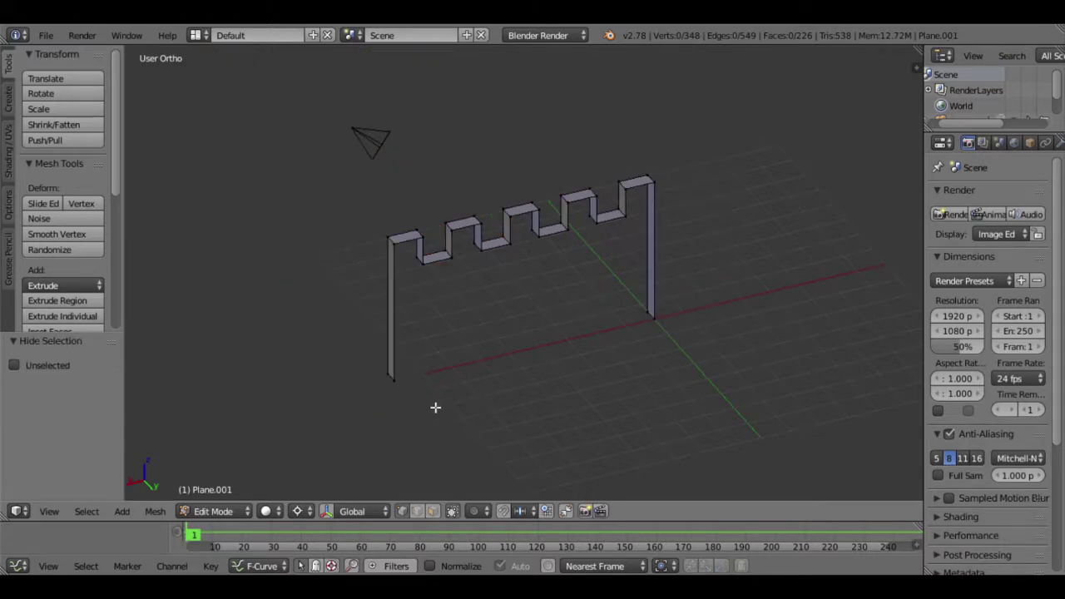
Snap the 3D cursor to the midpoint of the two wall posts' base vertices.
right_click(404, 395)
shift+right_click(668, 326)
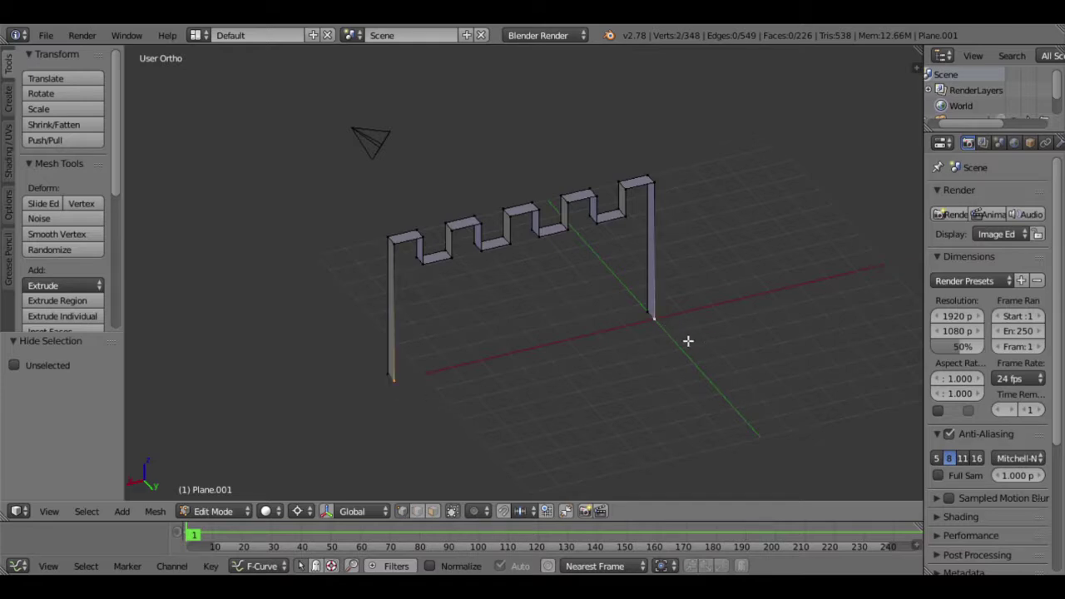
key(shift+s)
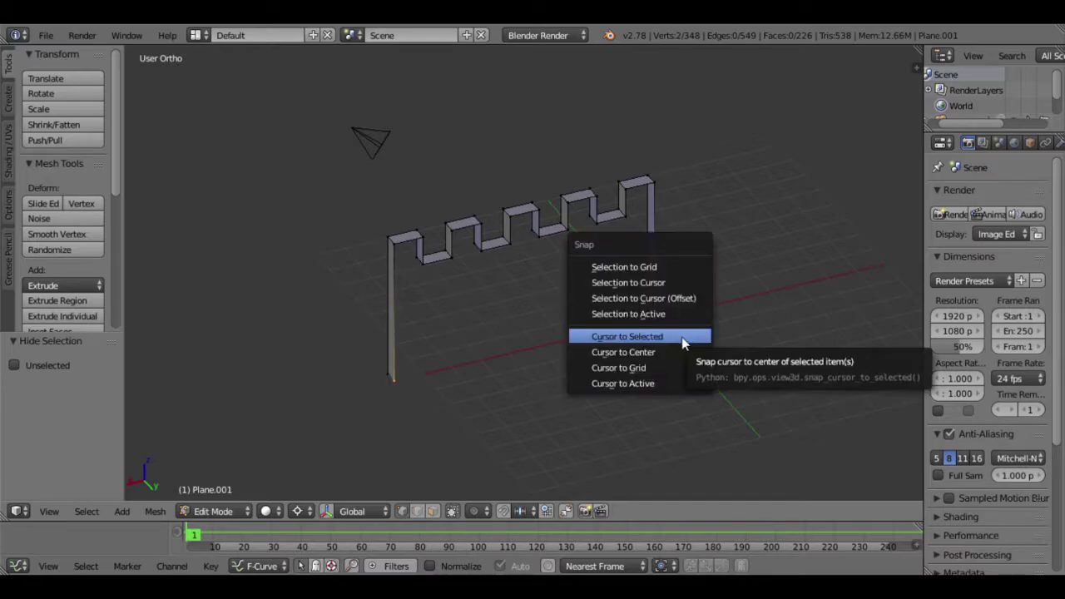
click(682, 337)
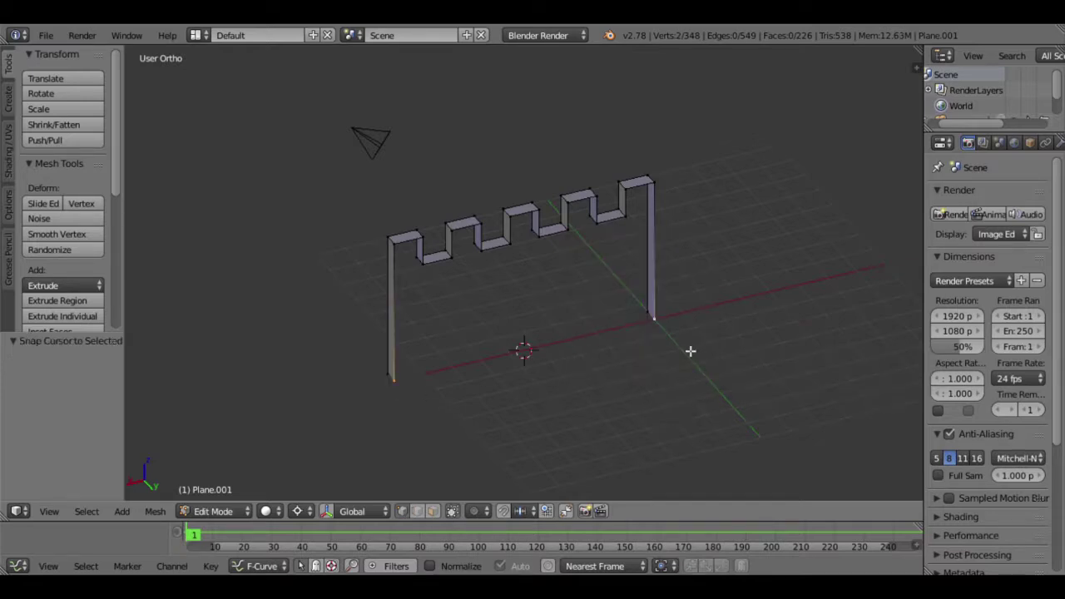
Extrude the post edge, flatten it to zero on X, and move it 1 unit along X.
right_click(387, 376)
key(KP_1)
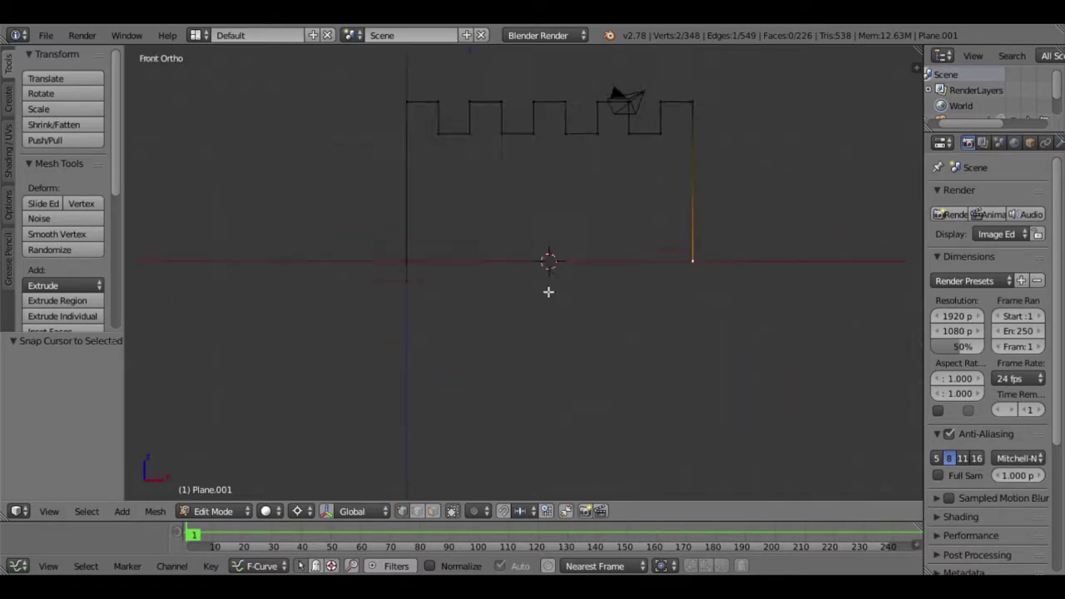
scroll(549, 337, up, 3)
key(e)
key(s)
key(x)
key(0)
key(Return)
scroll(495, 341, down, 3)
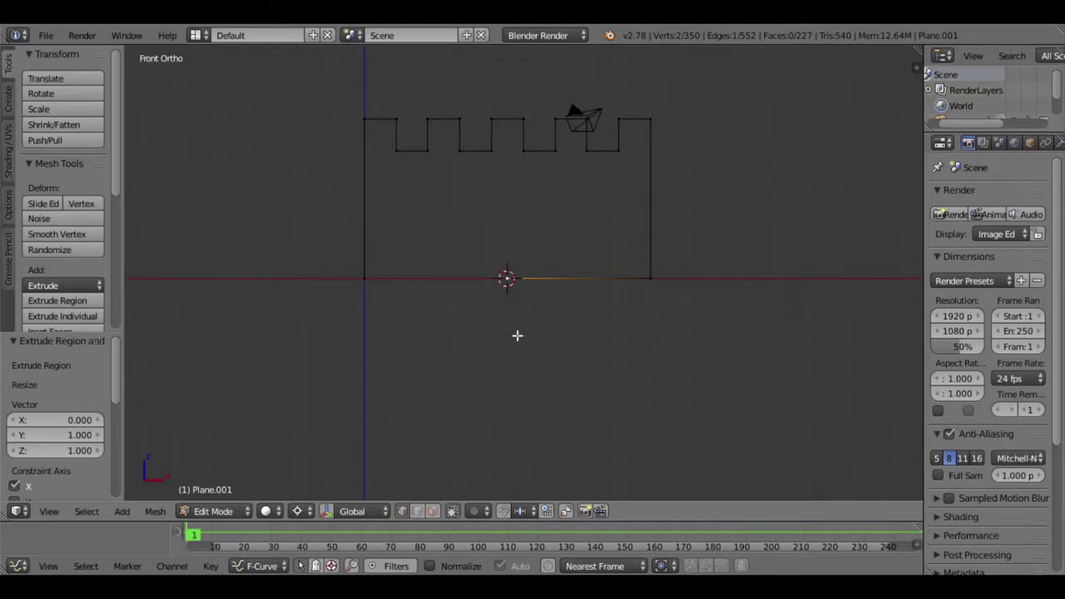
key(g)
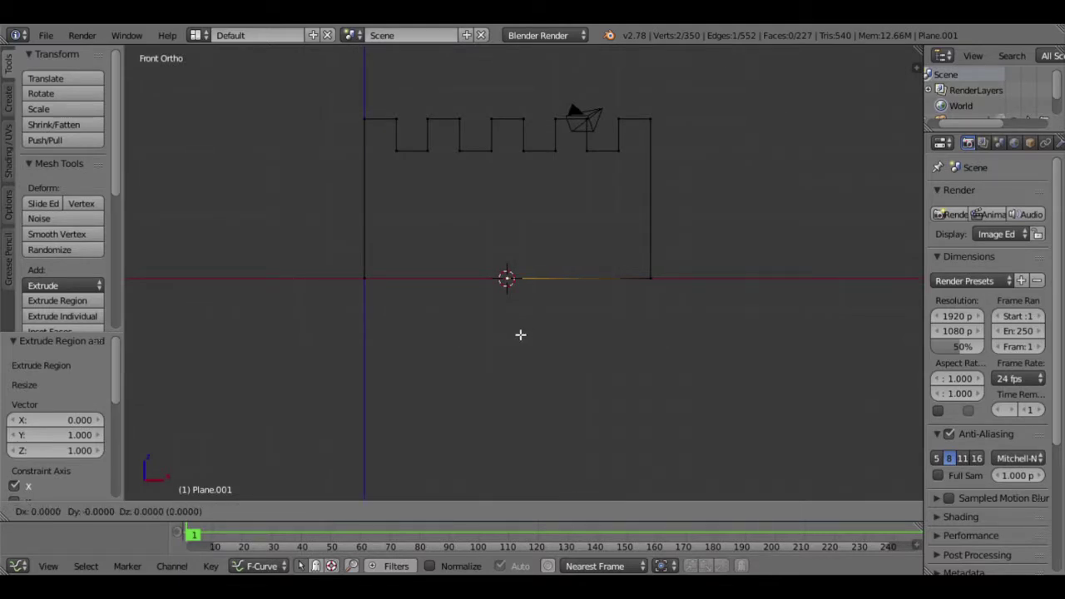
key(Return)
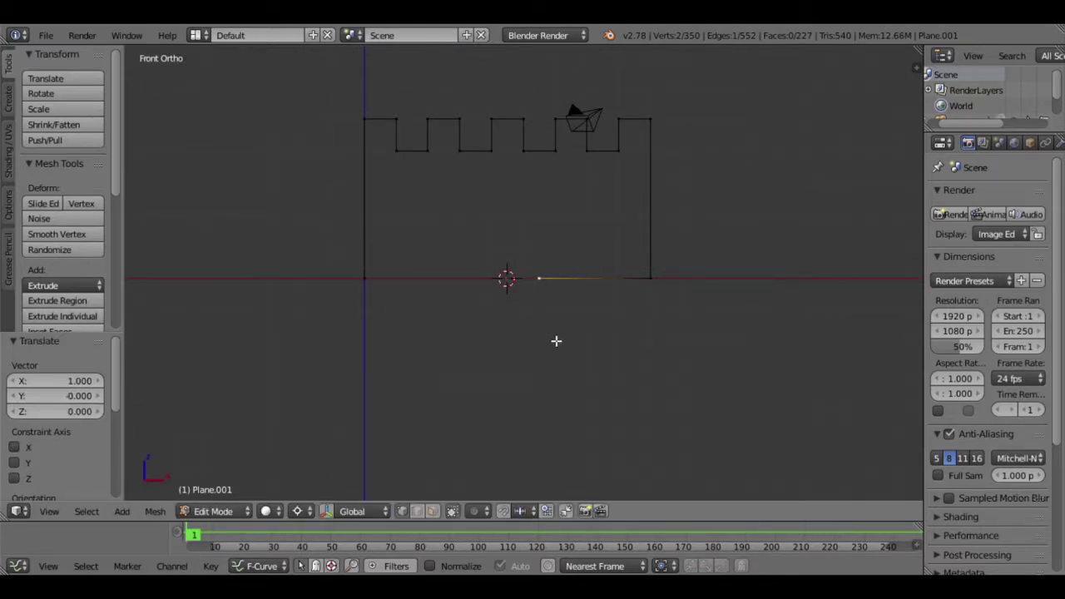
Extrude a 1-unit upright stub along Z and grow the selection twice.
key(e)
key(z)
key(1)
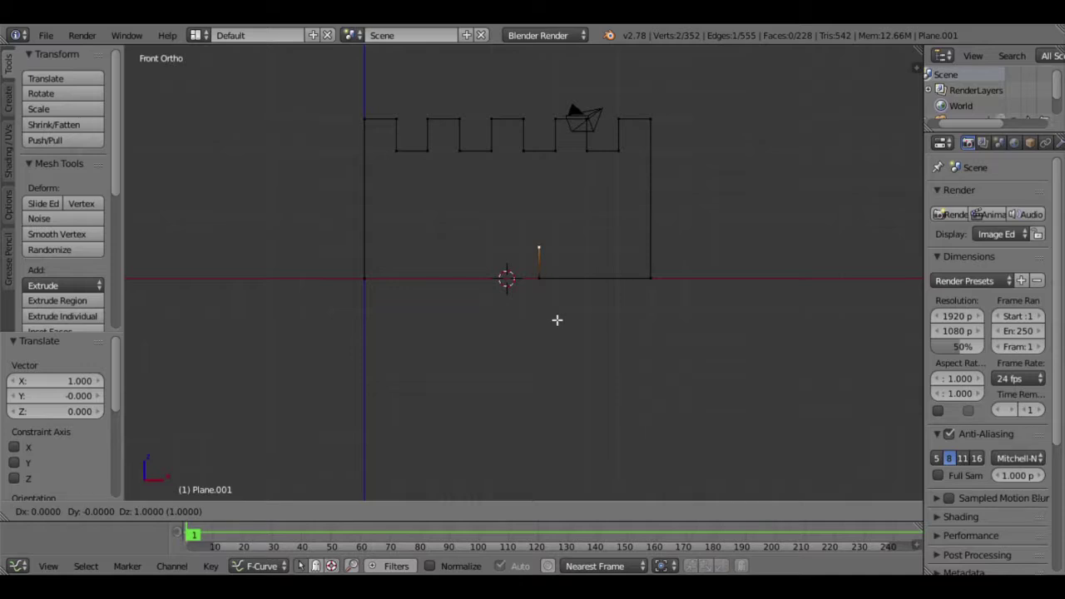
key(Return)
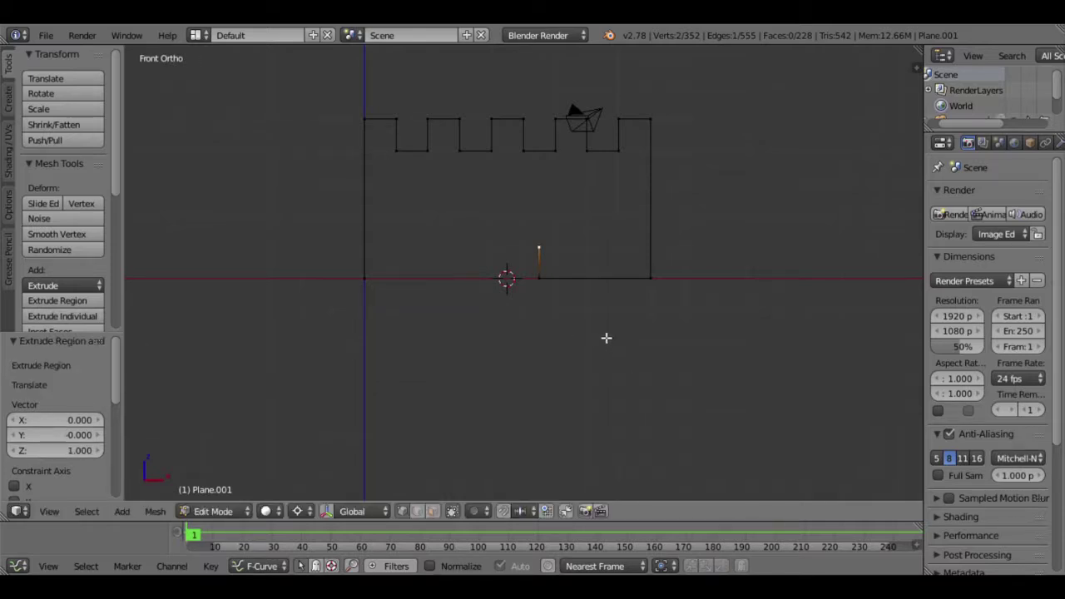
key(ctrl+KP_Add)
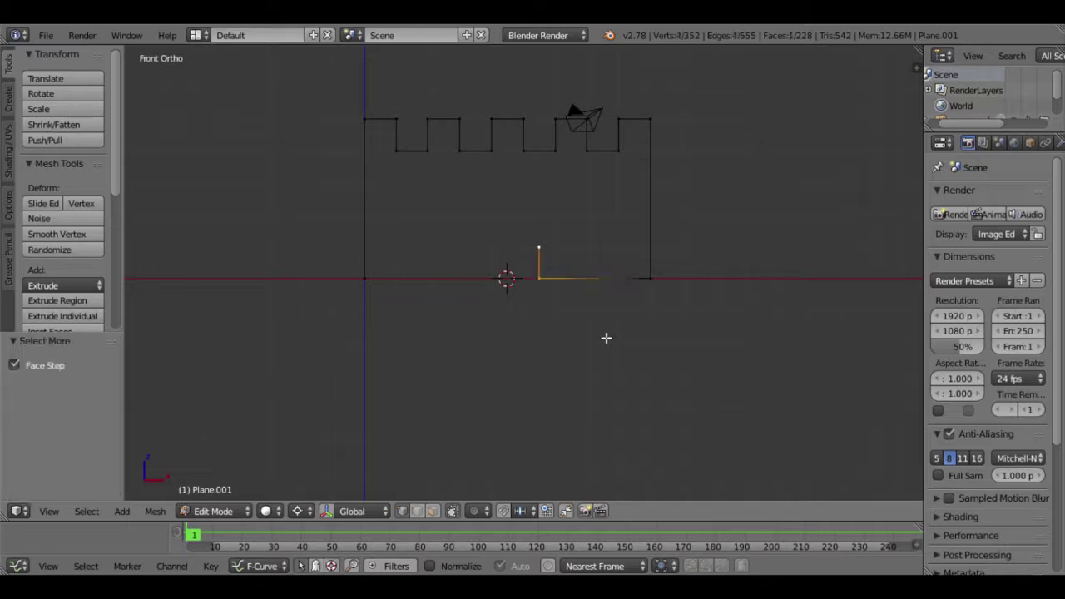
key(ctrl+KP_Add)
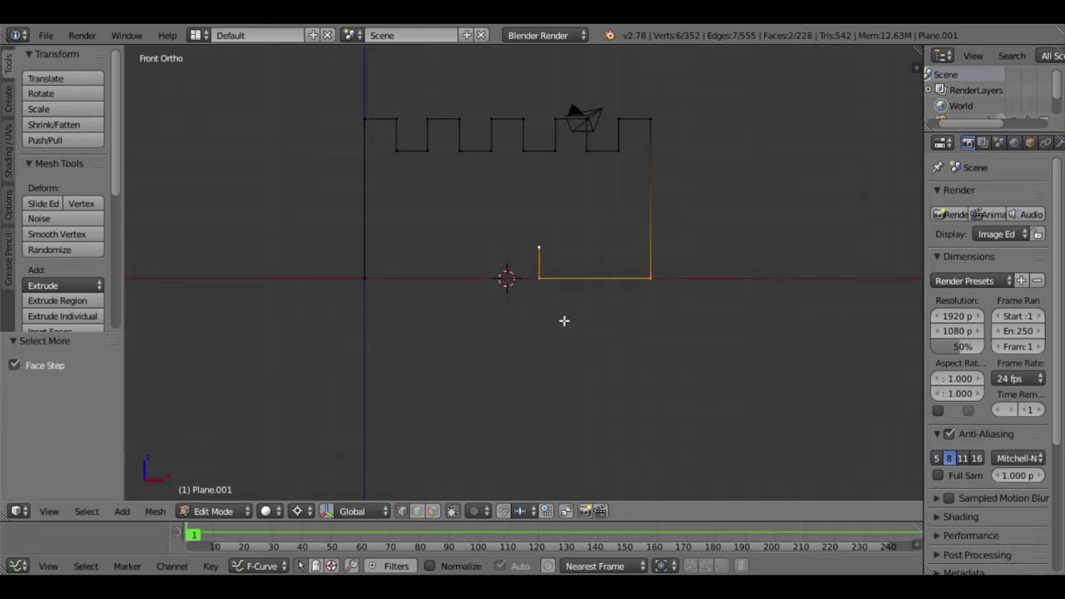
middle_drag(509, 267, 539, 297)
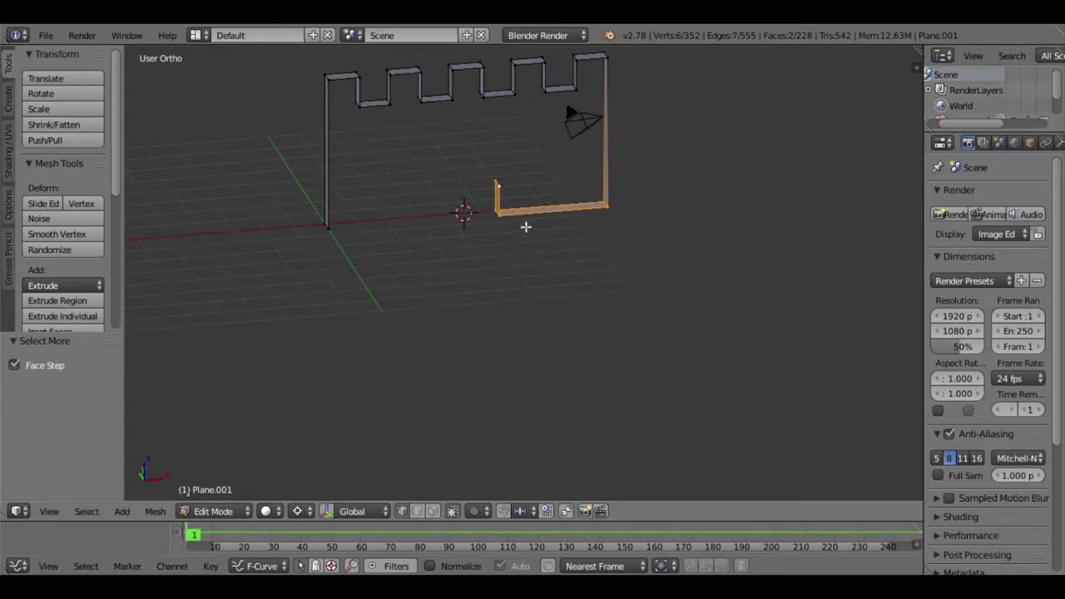
Duplicate the base edge and its upright stub in place and mirror the copy across global X.
shift+middle_drag(547, 240, 556, 283)
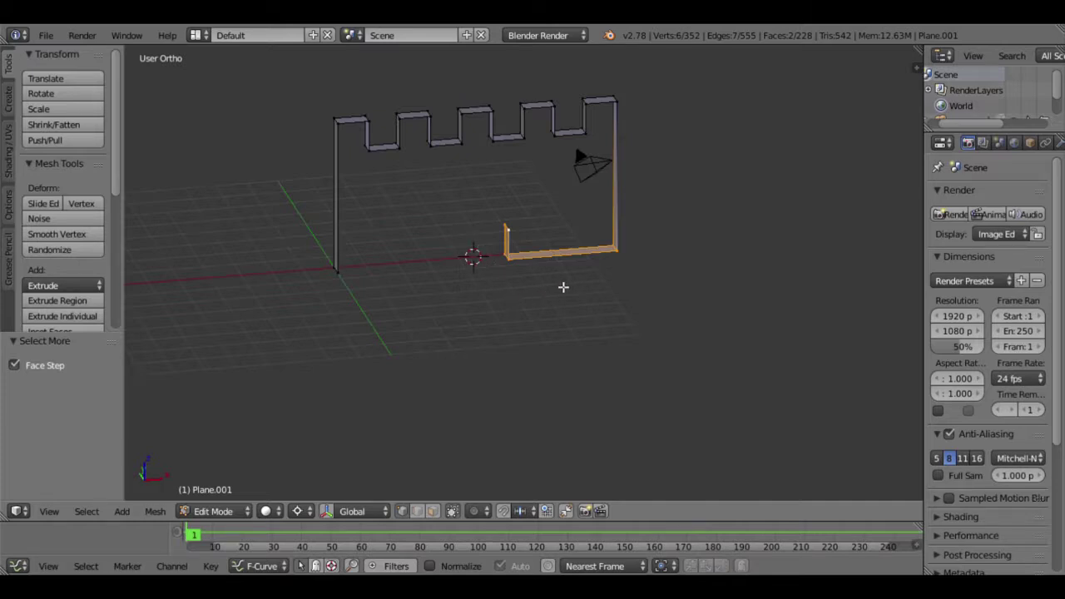
key(shift+d)
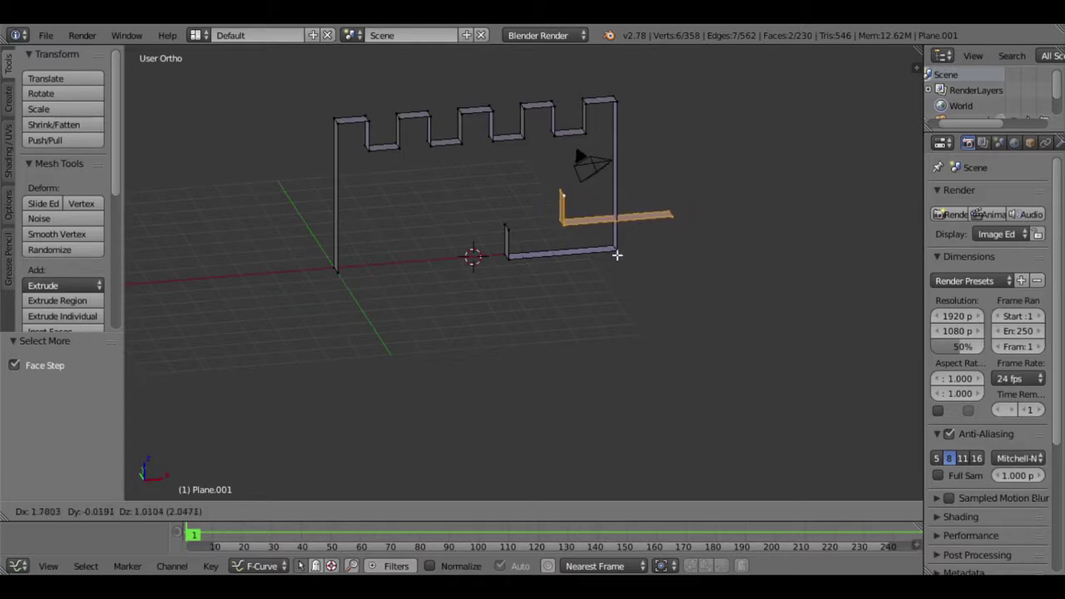
right_click(619, 259)
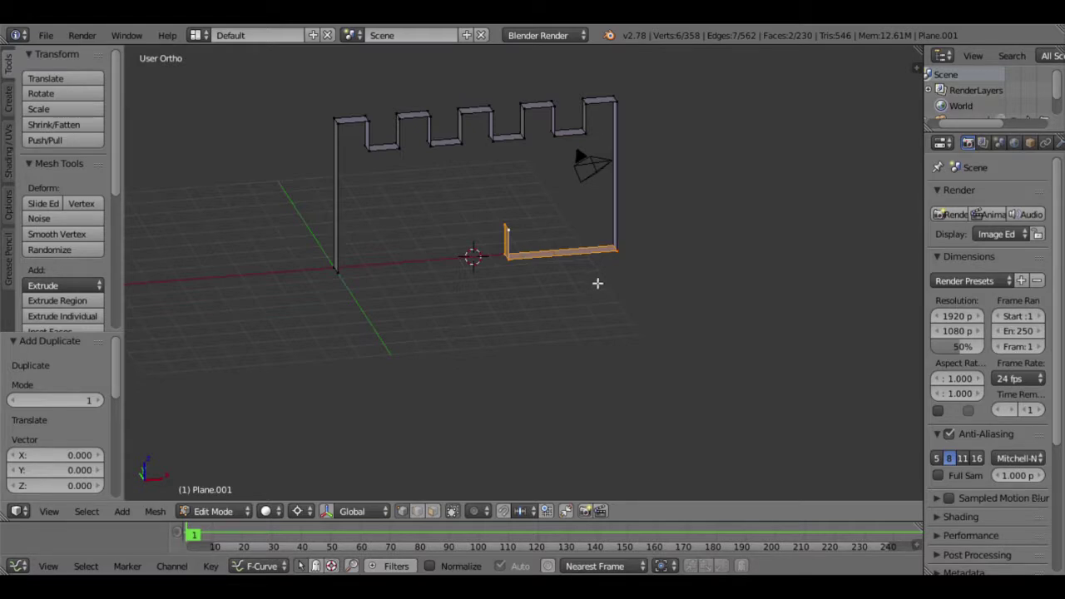
key(ctrl+m)
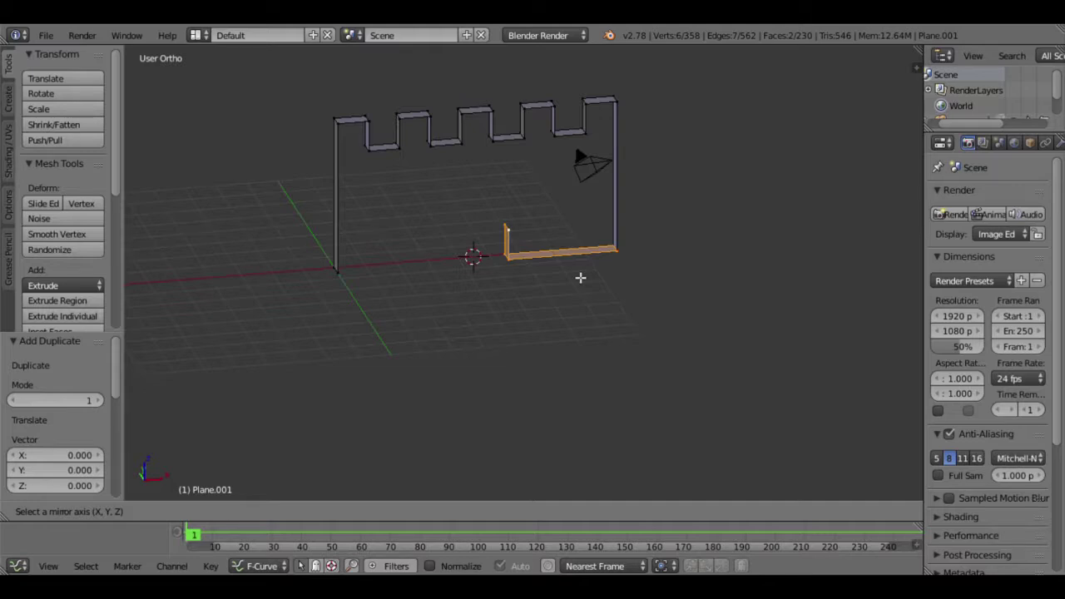
key(x)
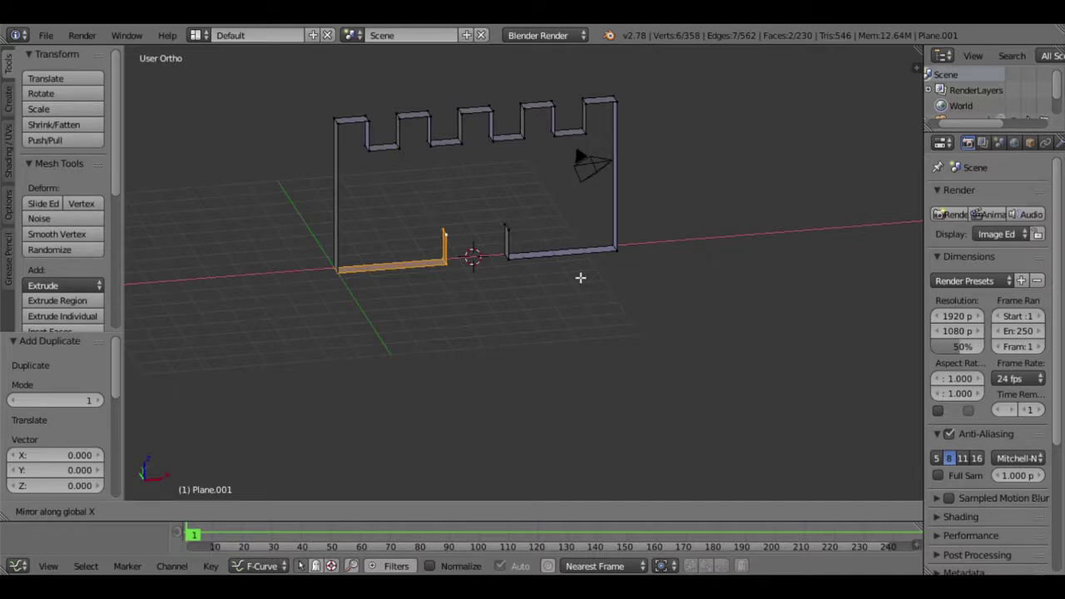
key(Return)
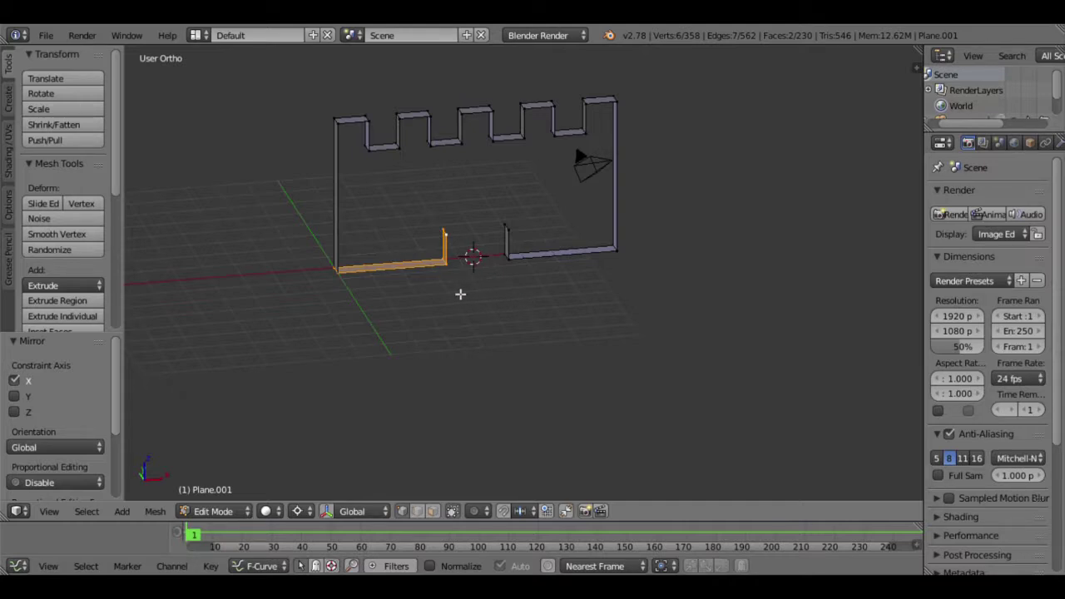
In wireframe, merge the 2 overlapping vertices at the left corner with Remove Doubles.
key(z)
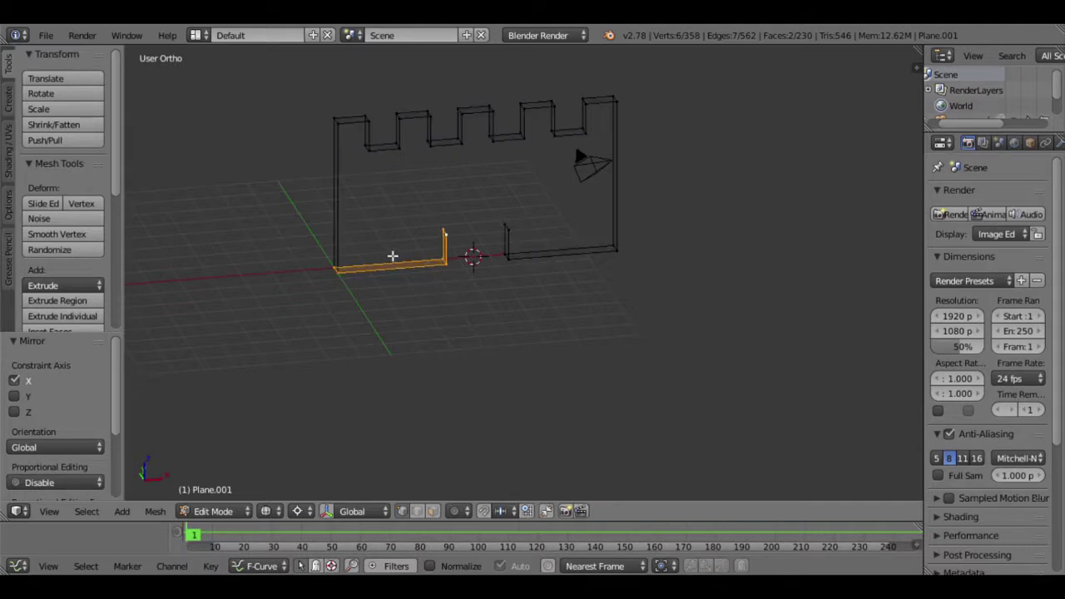
key(b)
drag(293, 247, 387, 327)
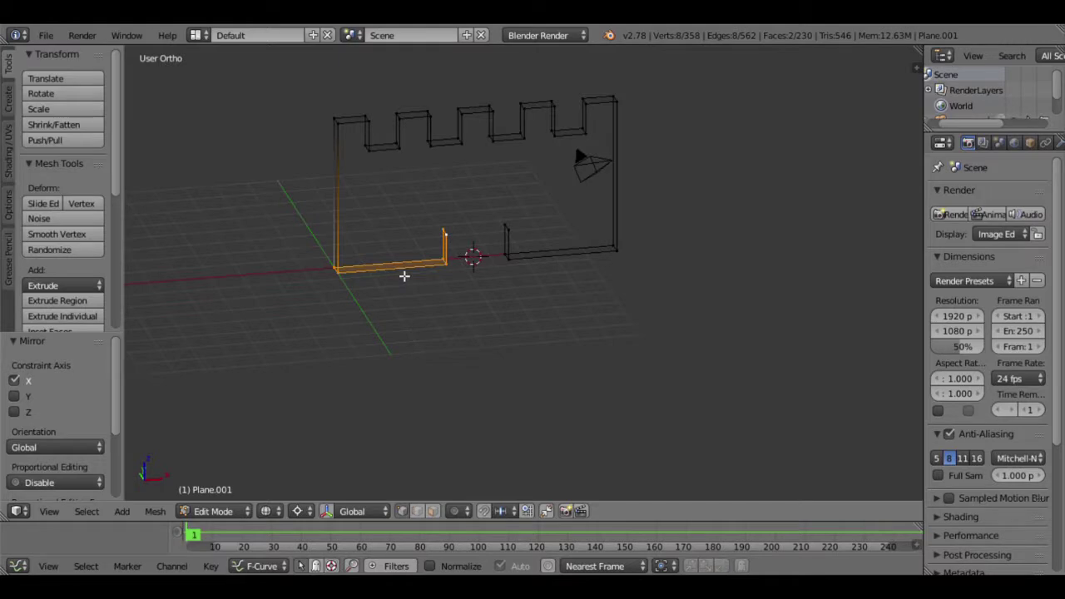
key(w)
click(390, 181)
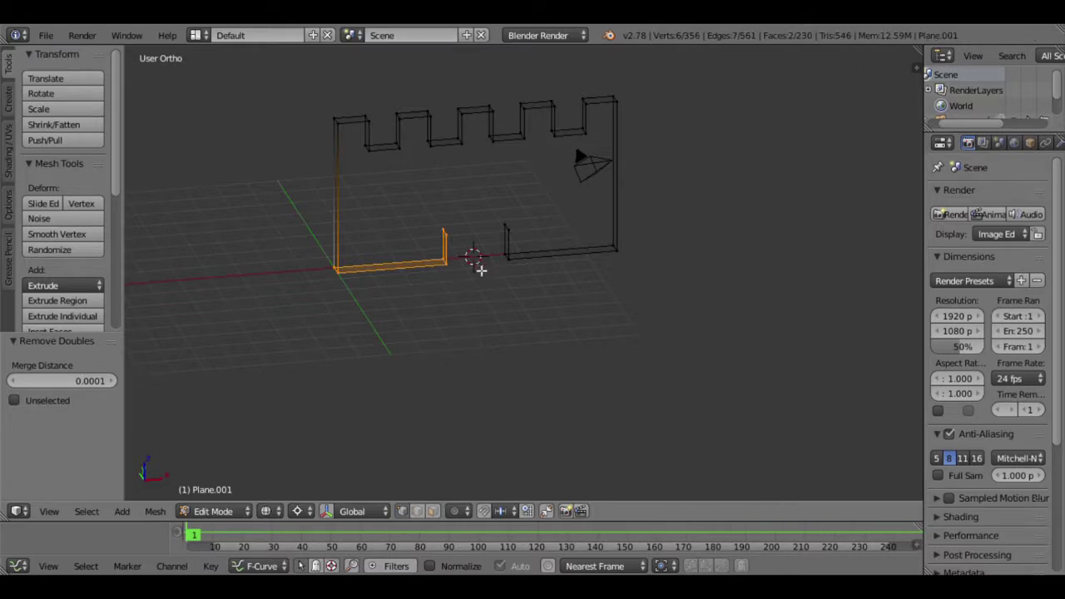
Select the top vertices of the left and right stubs.
scroll(476, 270, up, 2)
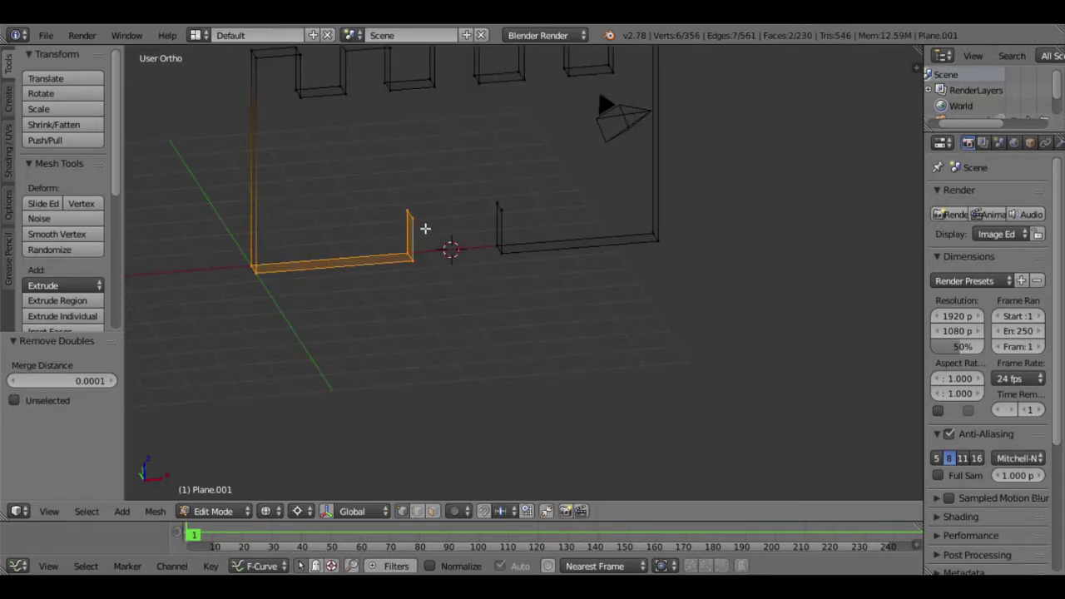
right_click(424, 227)
shift+right_click(517, 215)
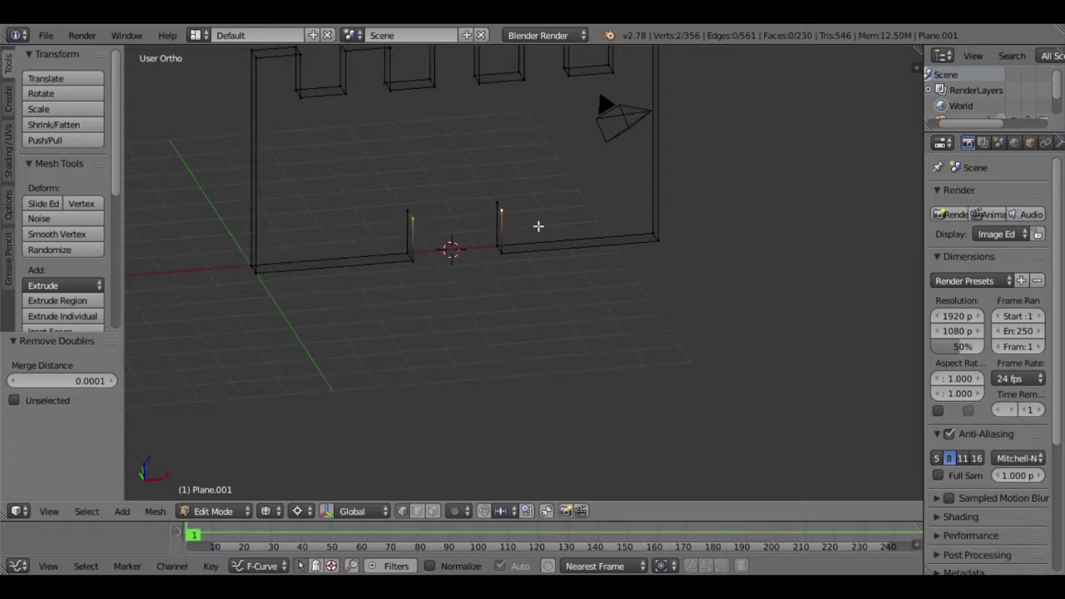
Snap the 3D cursor between the stub tops and, in front view, select the left stub's vertices.
key(shift+s)
click(546, 230)
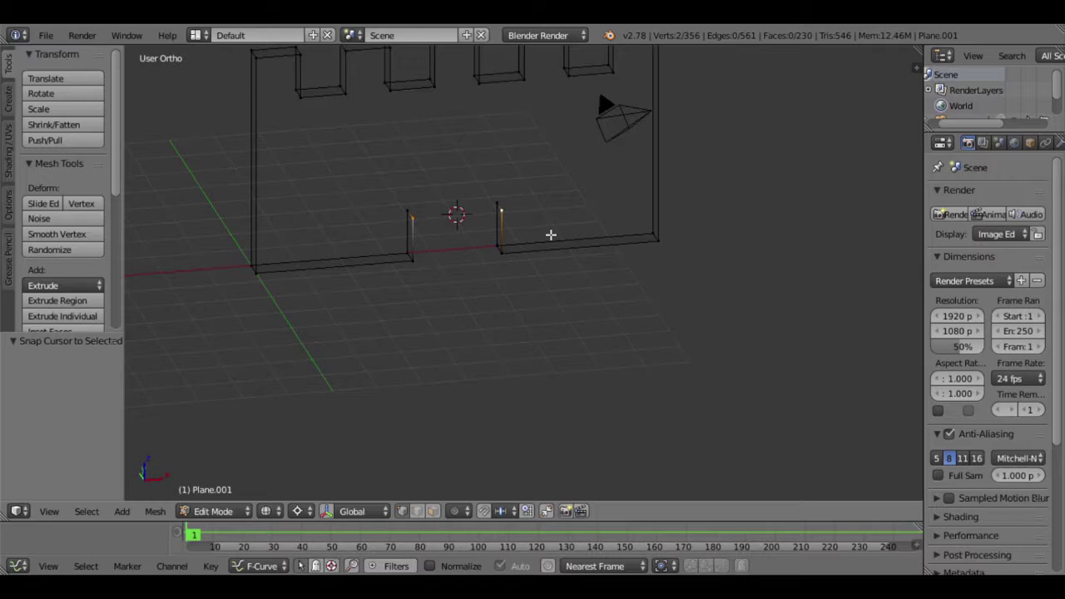
key(KP_1)
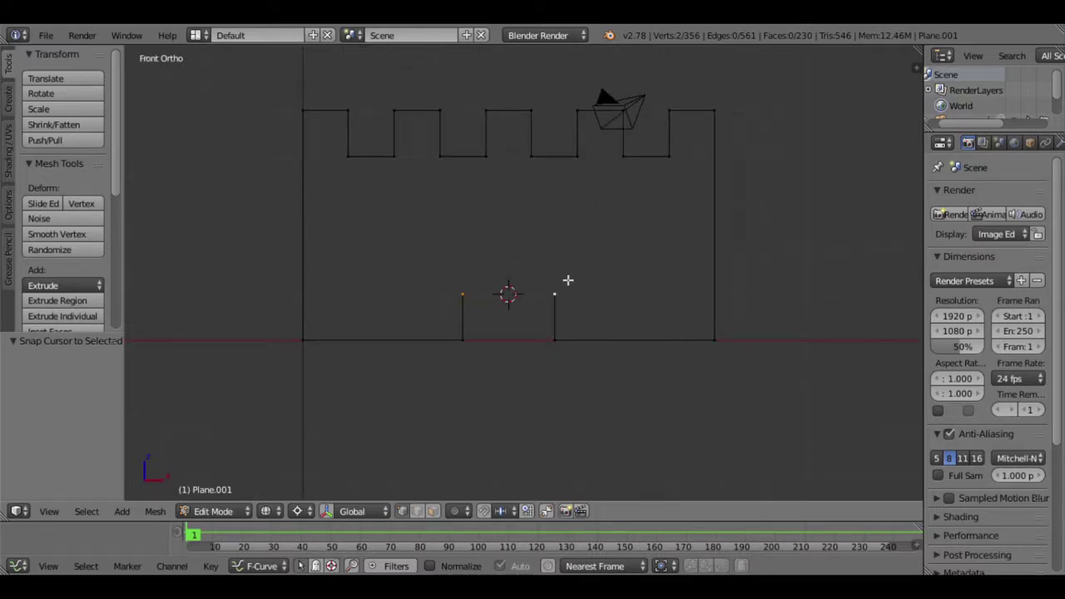
key(a)
key(b)
drag(463, 287, 482, 314)
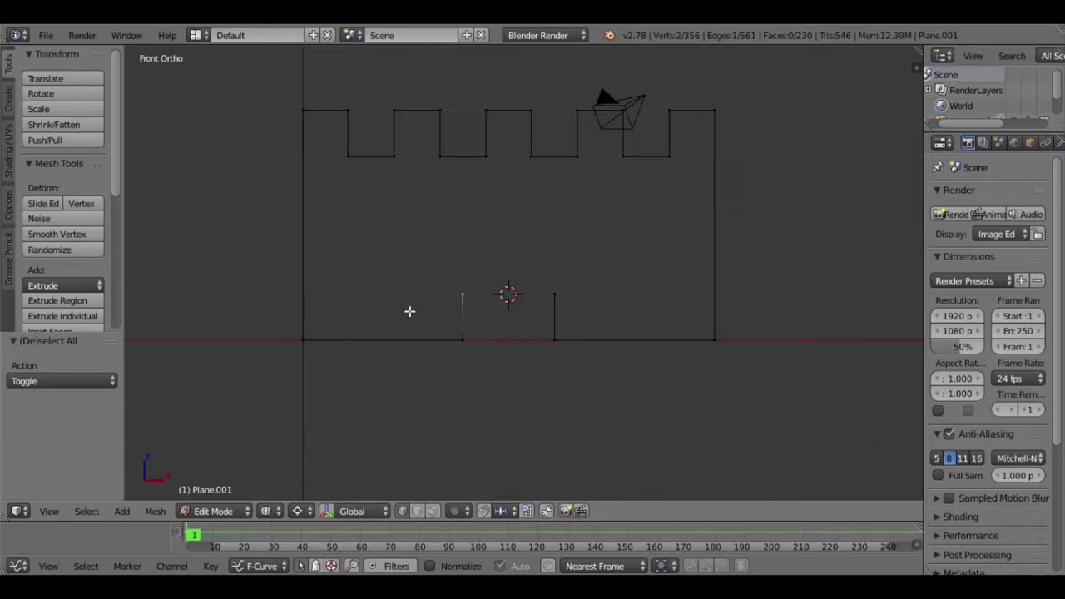
Spin the left stub's vertices into a half-circle arch with 5 steps.
scroll(58, 242, down, 3)
scroll(59, 238, down, 2)
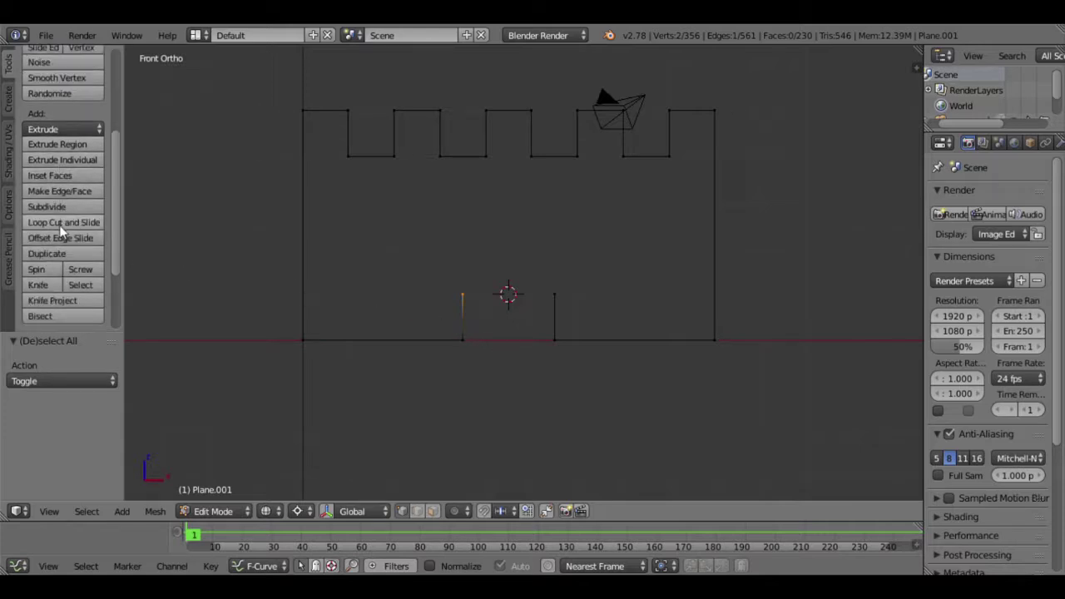
click(52, 271)
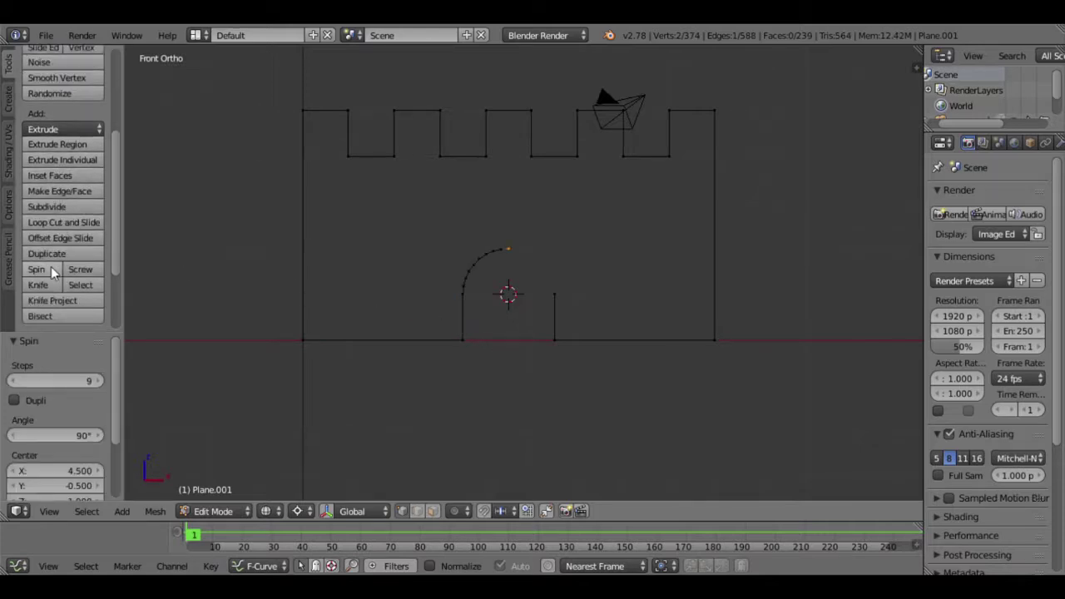
click(13, 381)
click(13, 381)
click(13, 381)
click(14, 381)
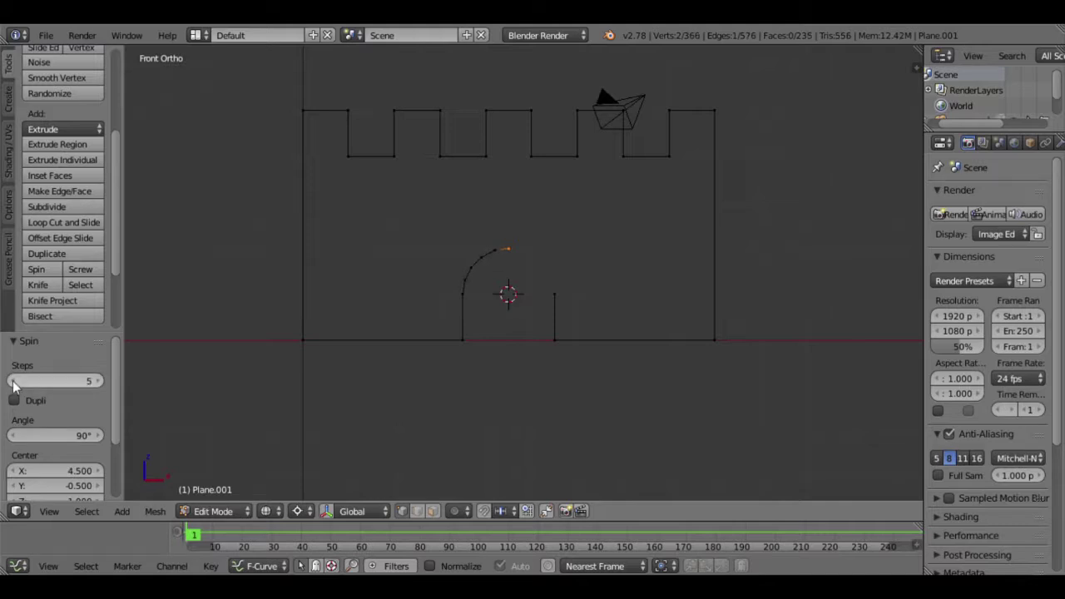
click(38, 269)
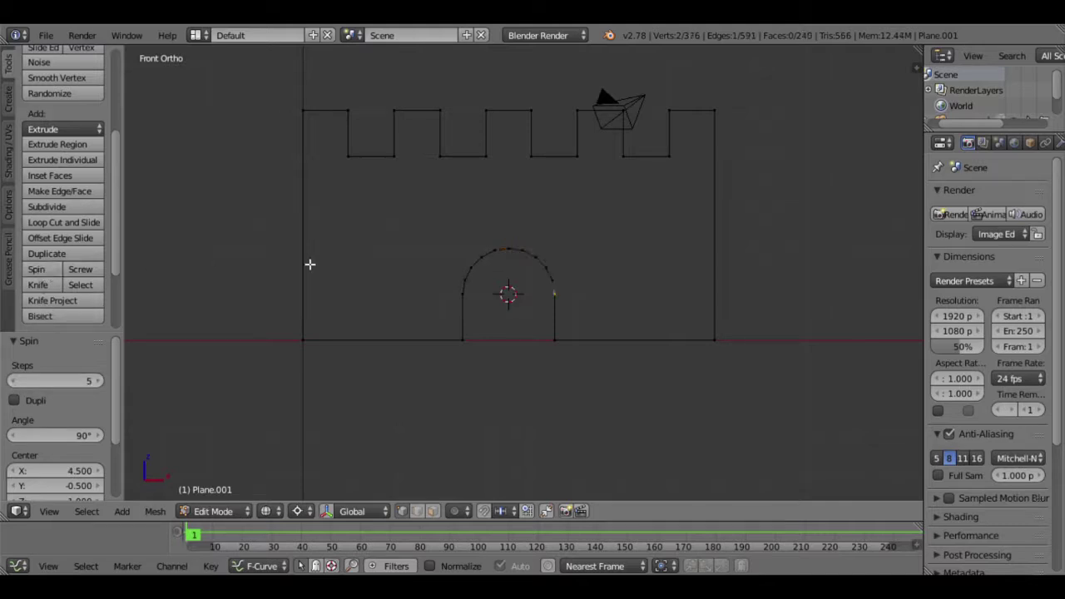
Merge the 2 duplicate vertices where the arch meets the wall, then deselect everything.
middle_drag(582, 324, 602, 340)
scroll(509, 270, up, 5)
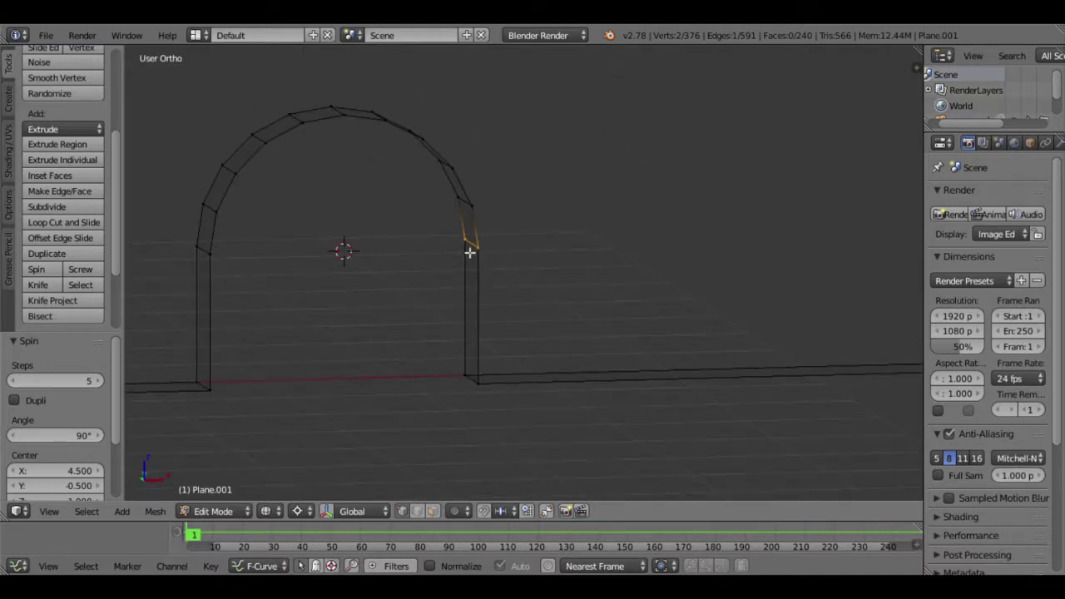
key(b)
drag(422, 220, 544, 294)
key(w)
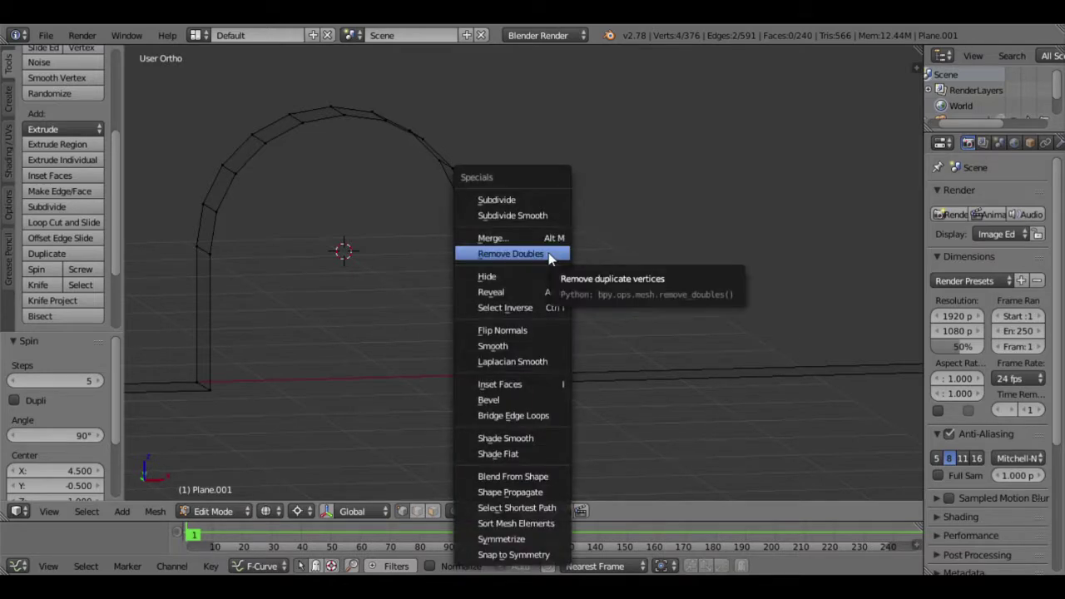
click(550, 255)
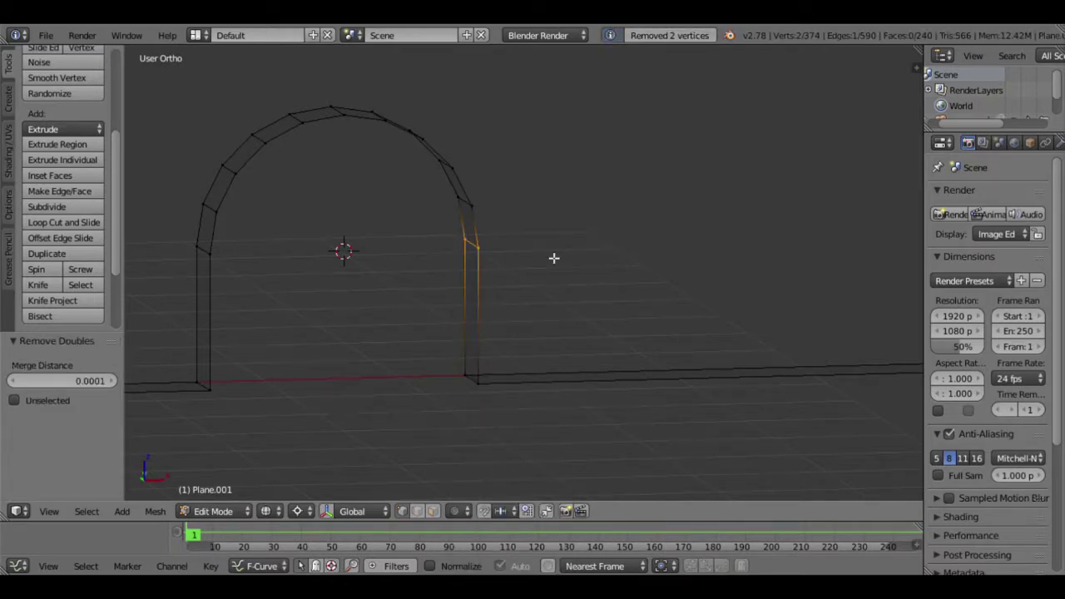
scroll(553, 258, down, 3)
scroll(516, 289, down, 1)
scroll(518, 297, down, 1)
key(a)
scroll(582, 308, down, 3)
scroll(596, 340, down, 1)
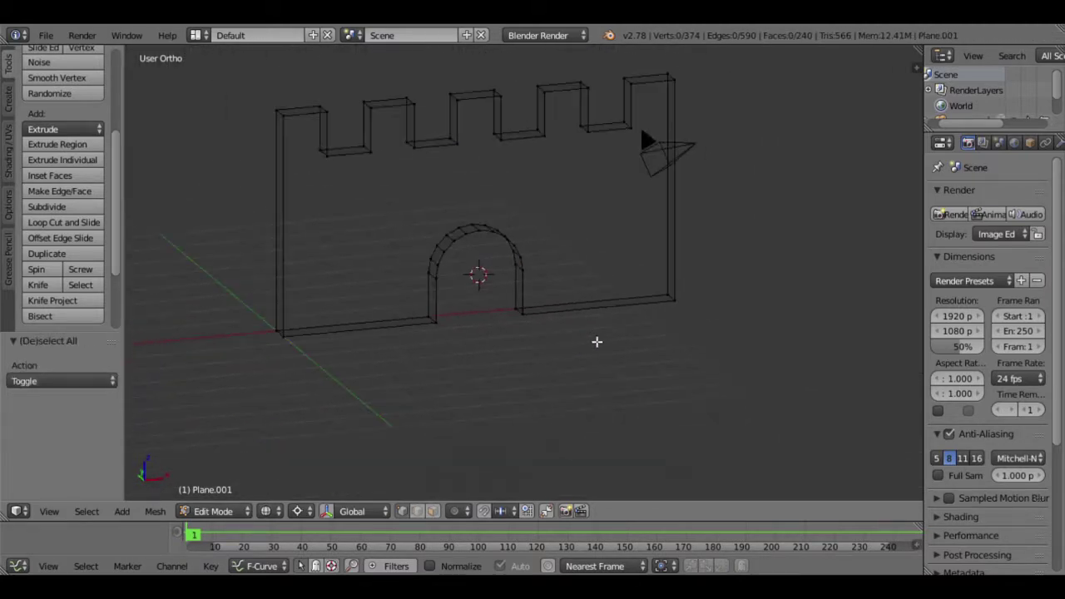
Fill each of the wall's two outline loops, including the arched doorway, with a face.
alt+right_click(584, 316)
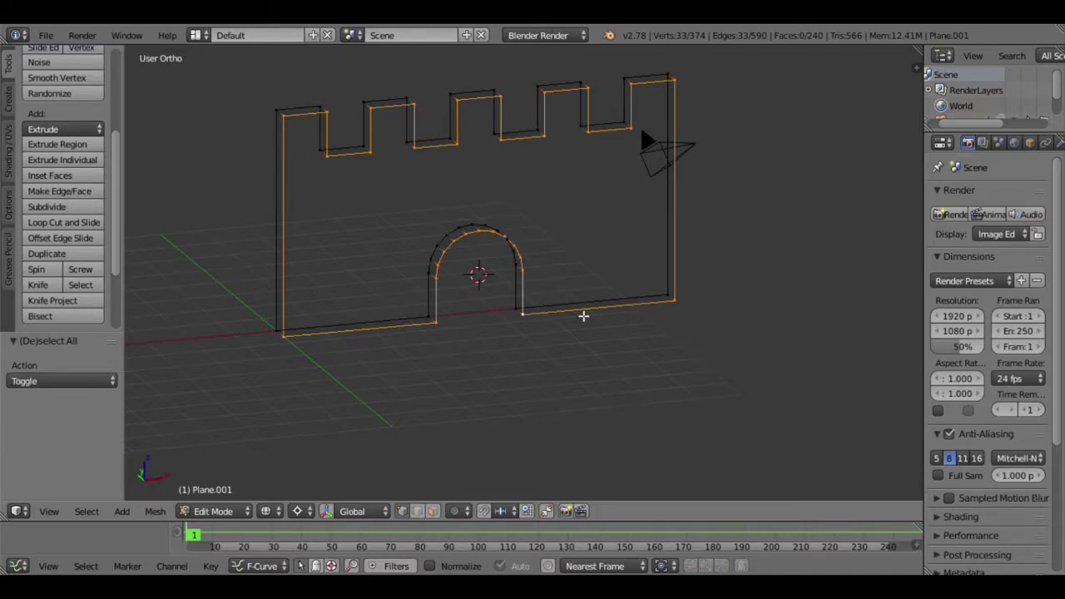
key(f)
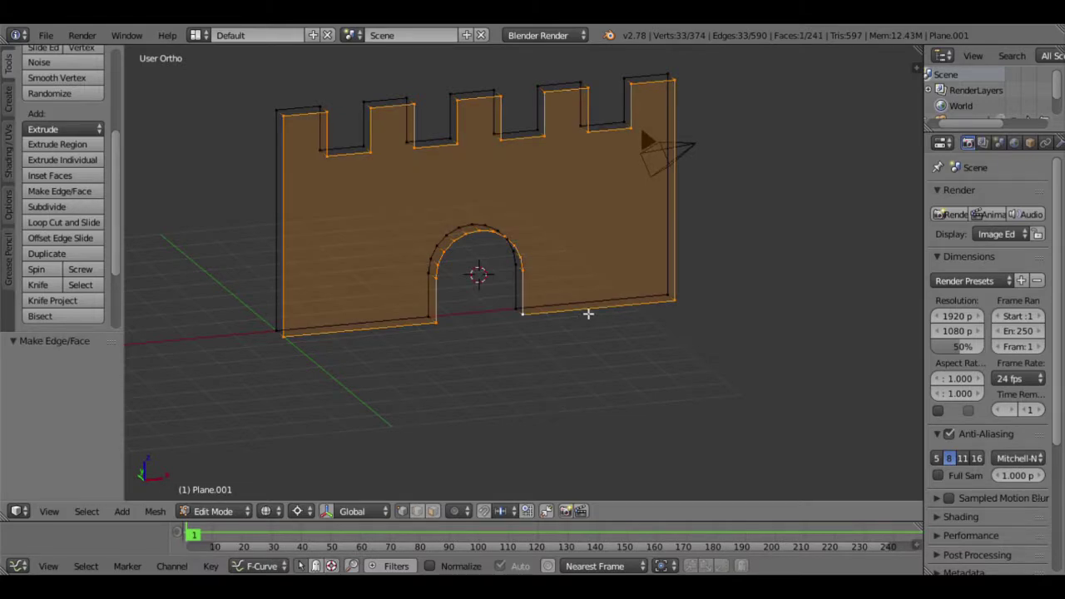
key(a)
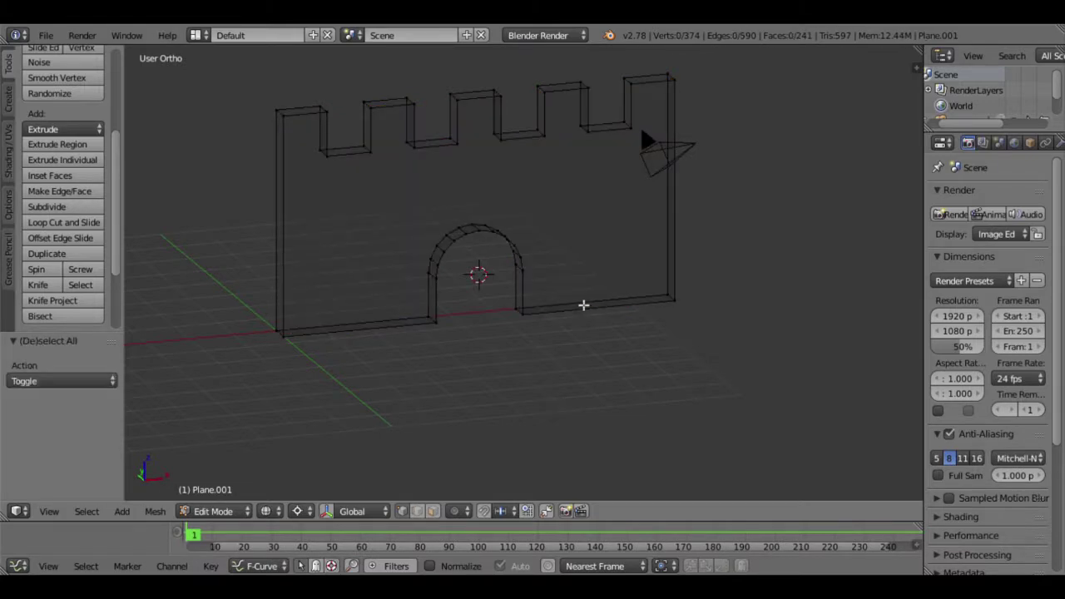
alt+right_click(584, 306)
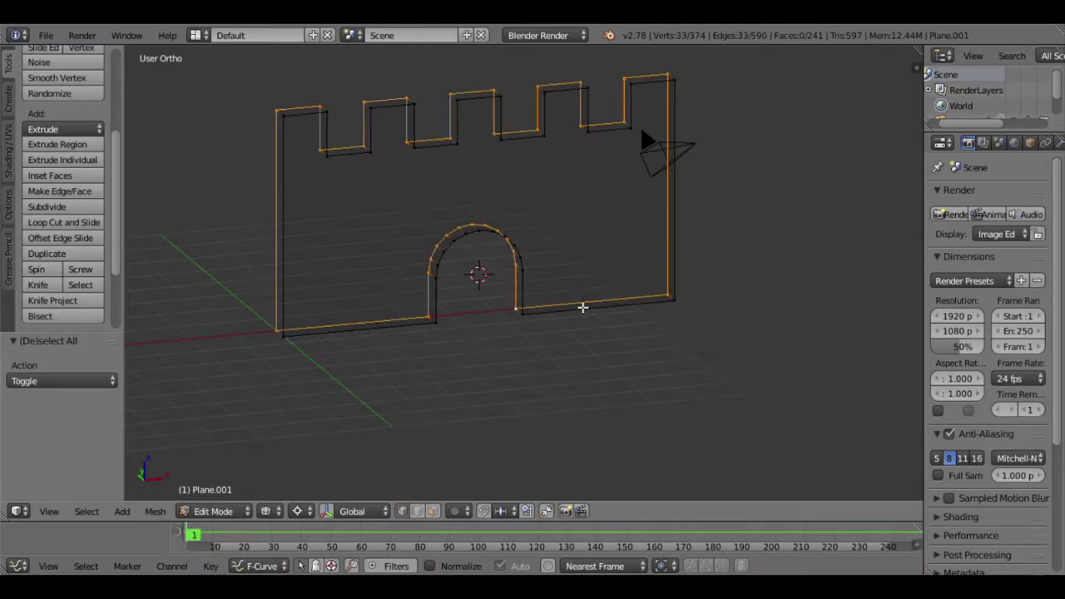
key(f)
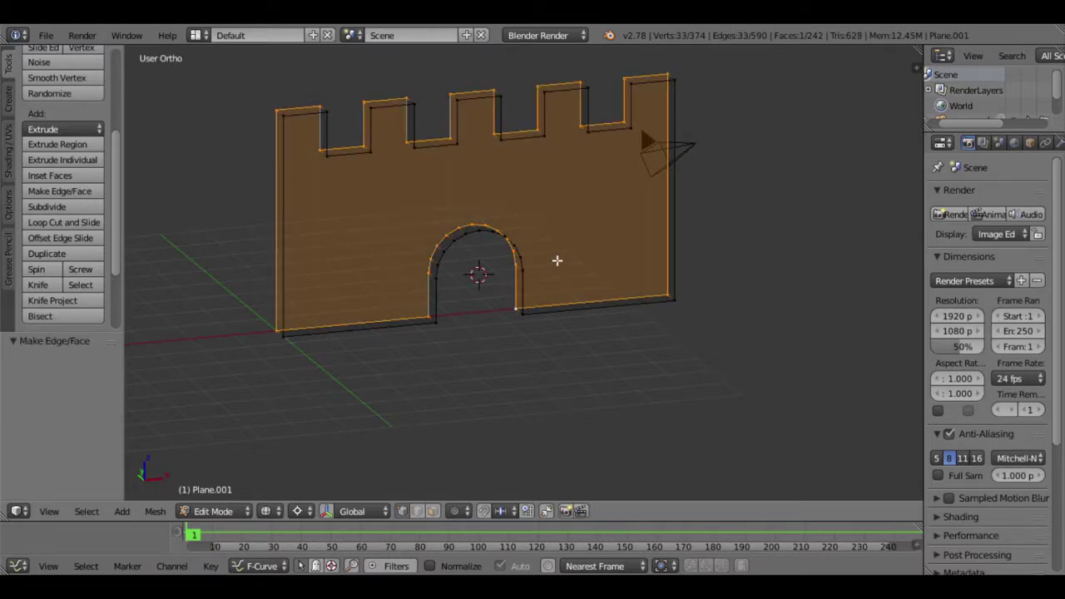
scroll(557, 260, down, 2)
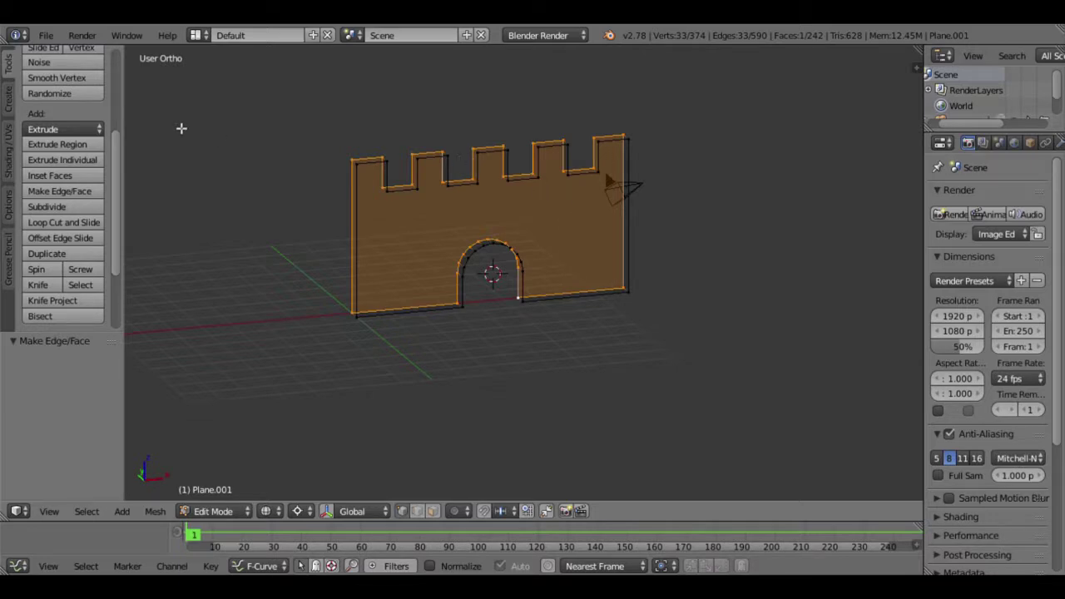
key(w)
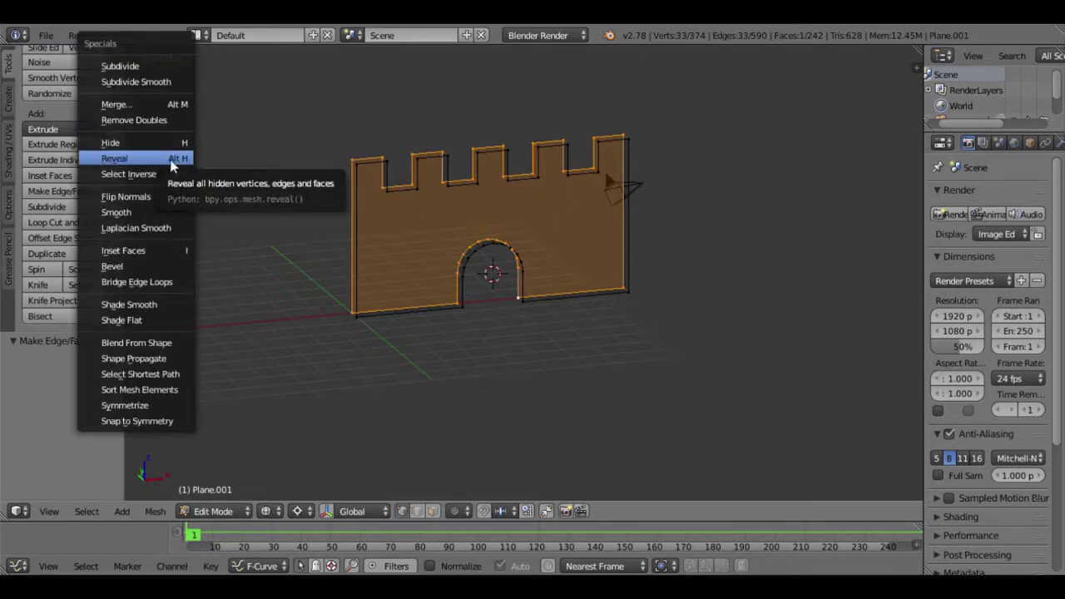
Reveal the hidden castle geometry, deselect all and return to solid shading.
click(170, 159)
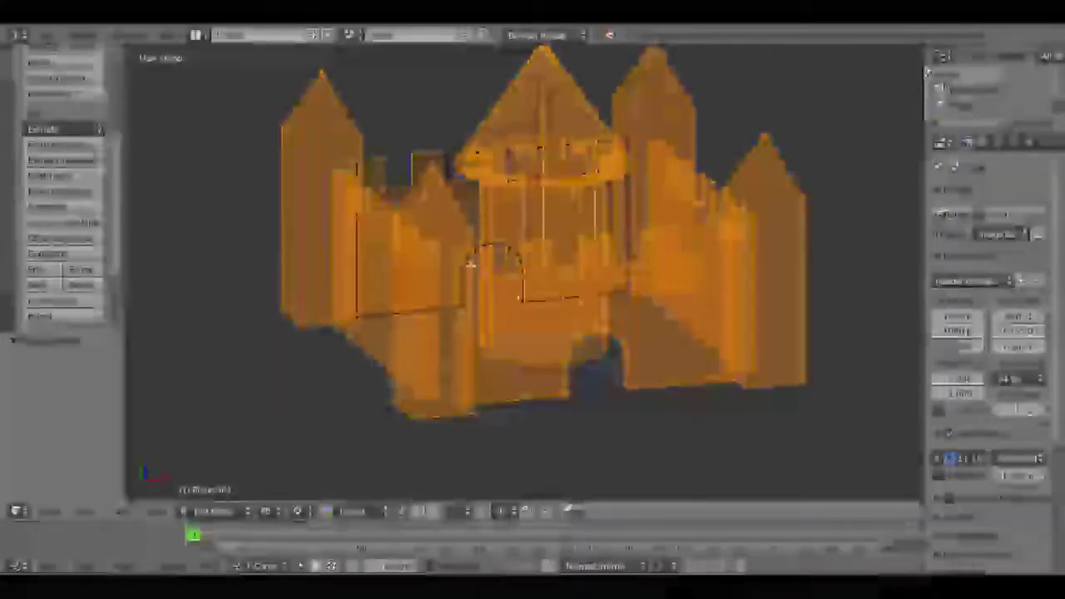
key(a)
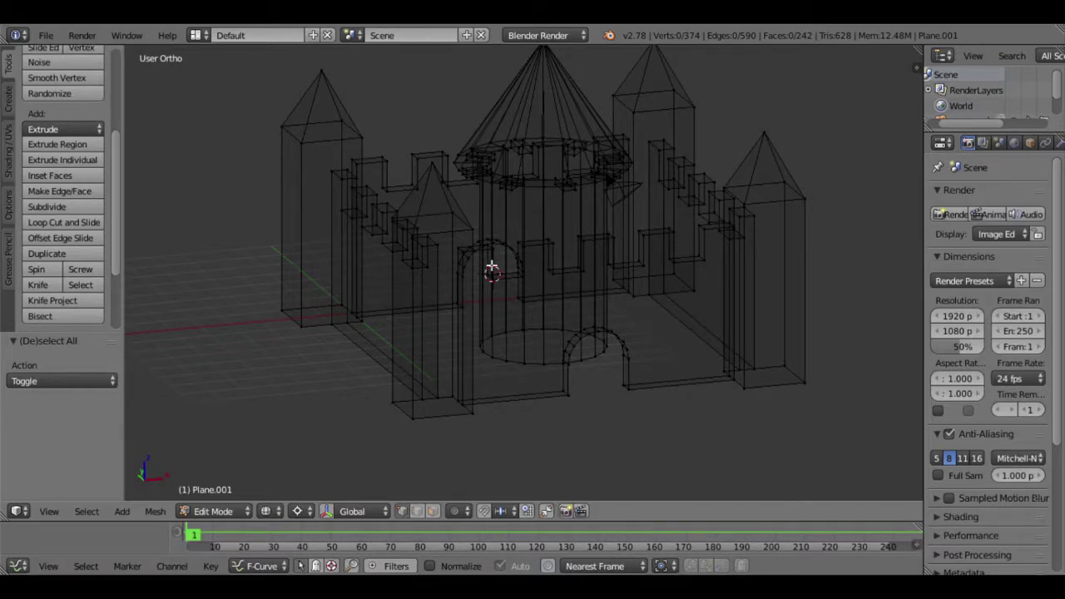
key(z)
mouse_move(380, 290)
middle_down()
mouse_move(580, 295)
mouse_move(357, 294)
mouse_move(537, 316)
mouse_move(496, 299)
mouse_move(514, 319)
mouse_move(511, 233)
mouse_move(500, 264)
mouse_move(523, 309)
middle_up()
scroll(512, 329, up, 5)
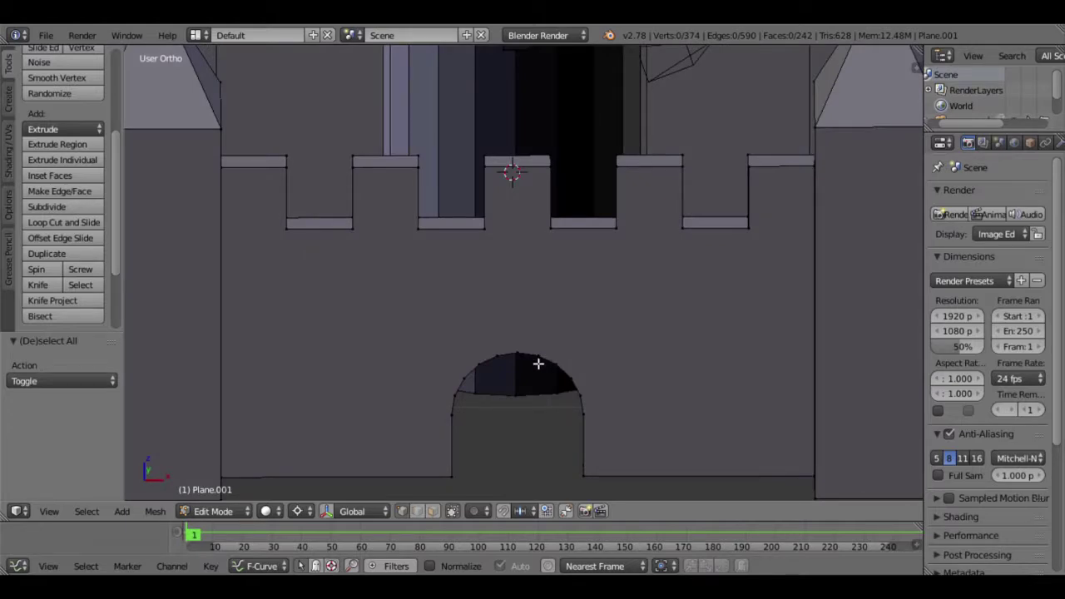
mouse_move(554, 355)
middle_down()
mouse_move(582, 349)
mouse_move(707, 392)
mouse_move(684, 383)
middle_up()
key(z)
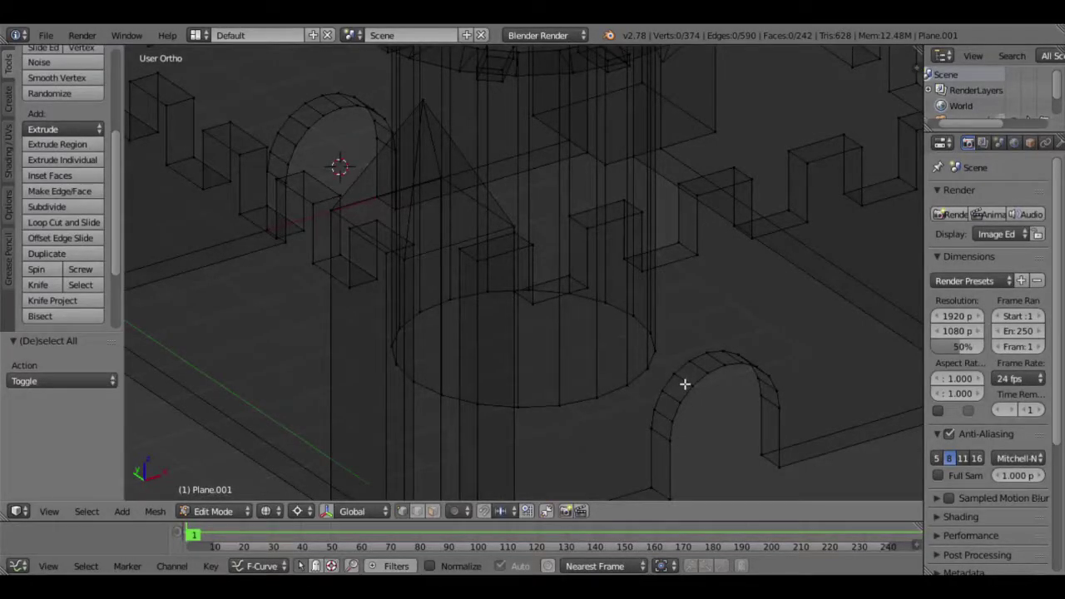
key(z)
Select the two top vertices of the gate arch.
right_click(735, 373)
scroll(760, 404, down, 3)
mouse_move(760, 404)
middle_down()
mouse_move(721, 385)
mouse_move(671, 252)
middle_up()
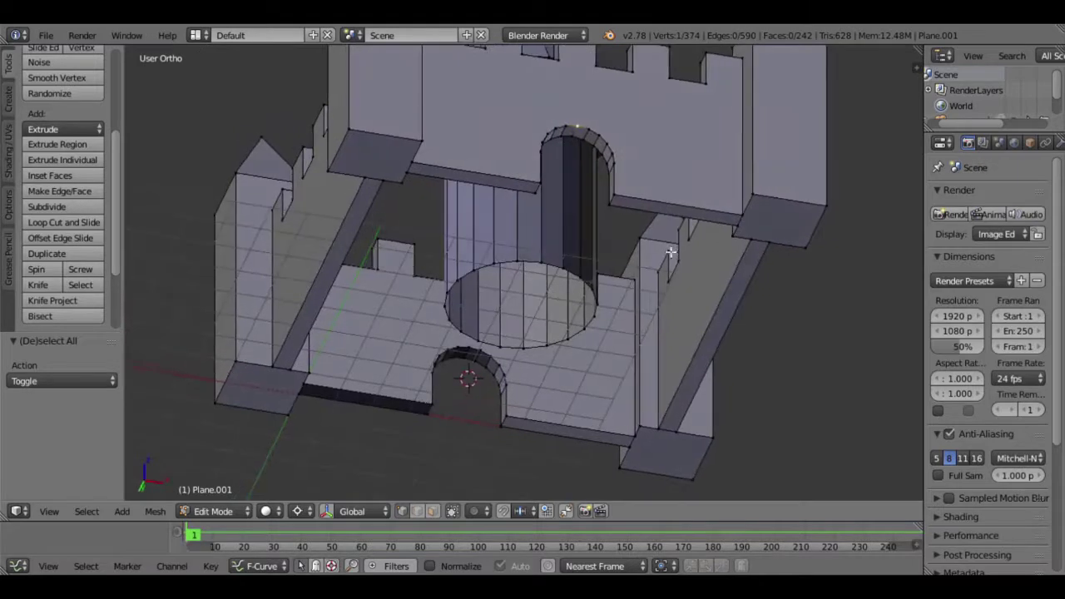
shift+right_click(575, 140)
Switch to the Front Ortho view and enable proportional editing.
key(ctrl+KP_1)
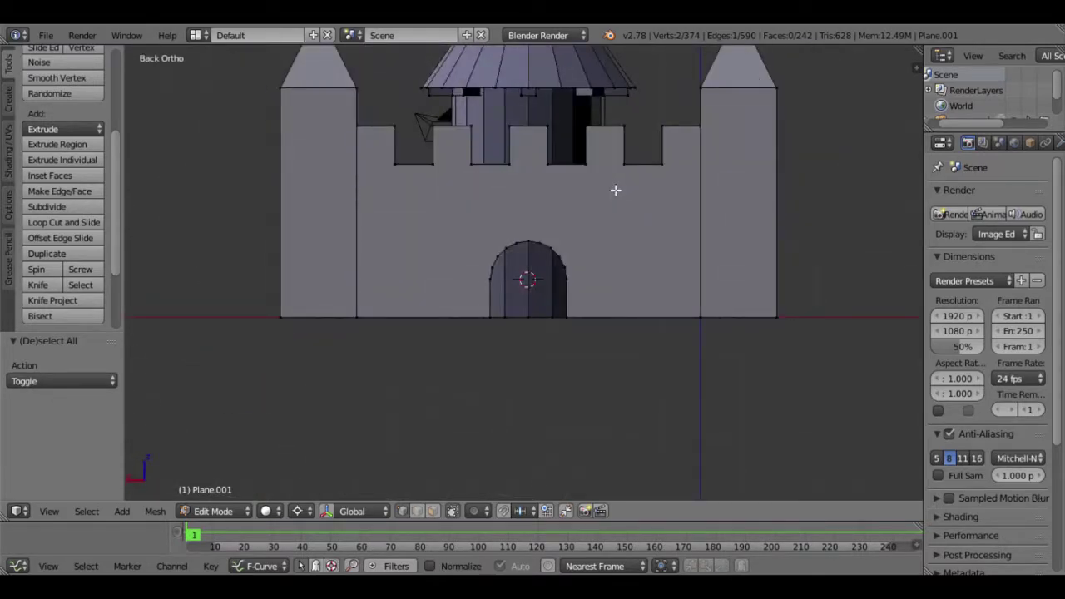
key(KP_1)
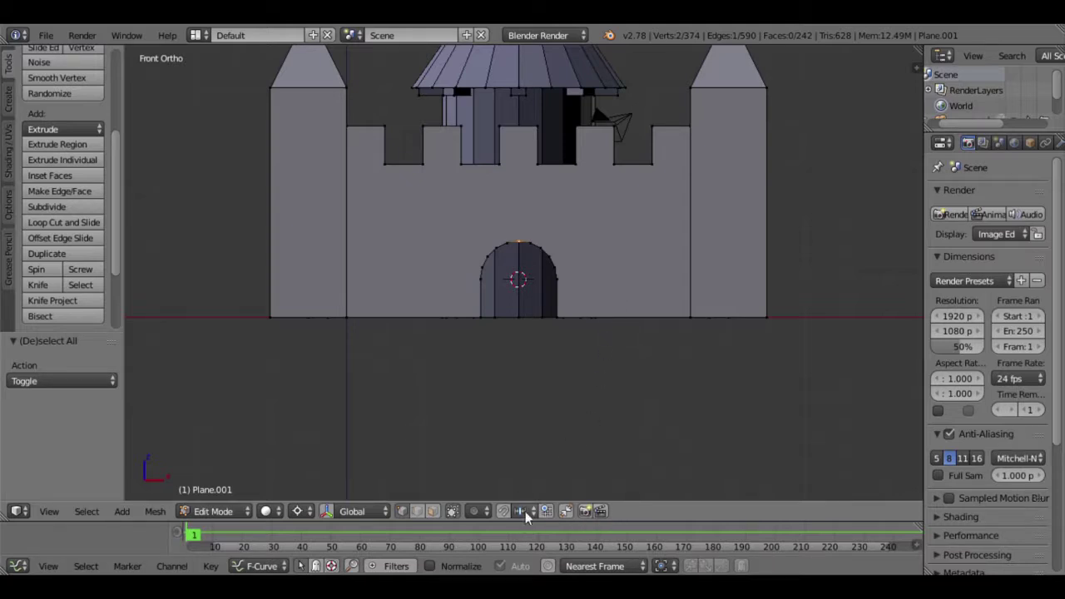
click(473, 510)
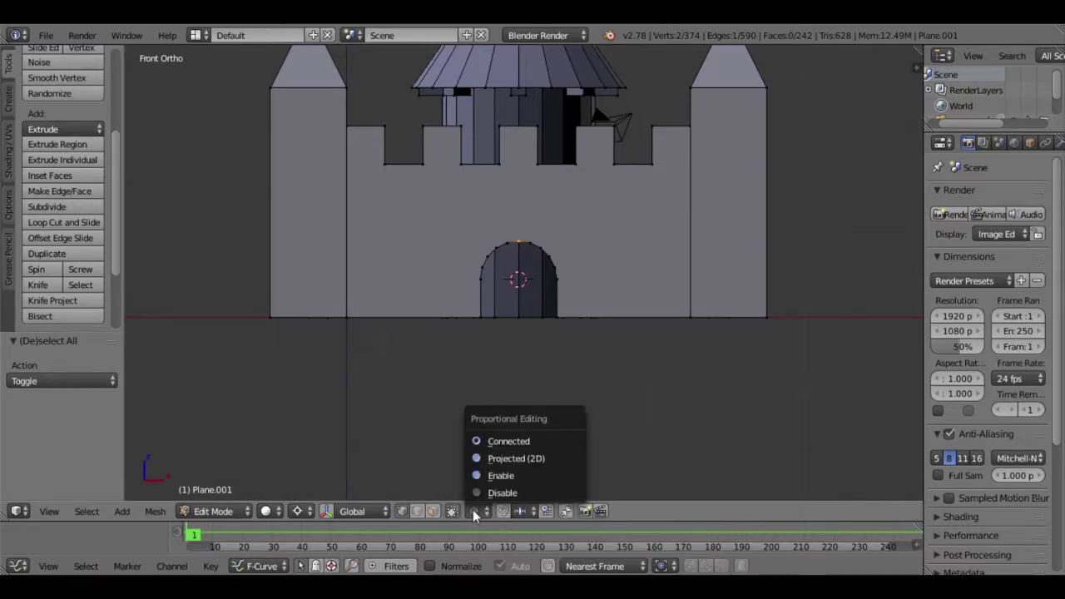
click(498, 476)
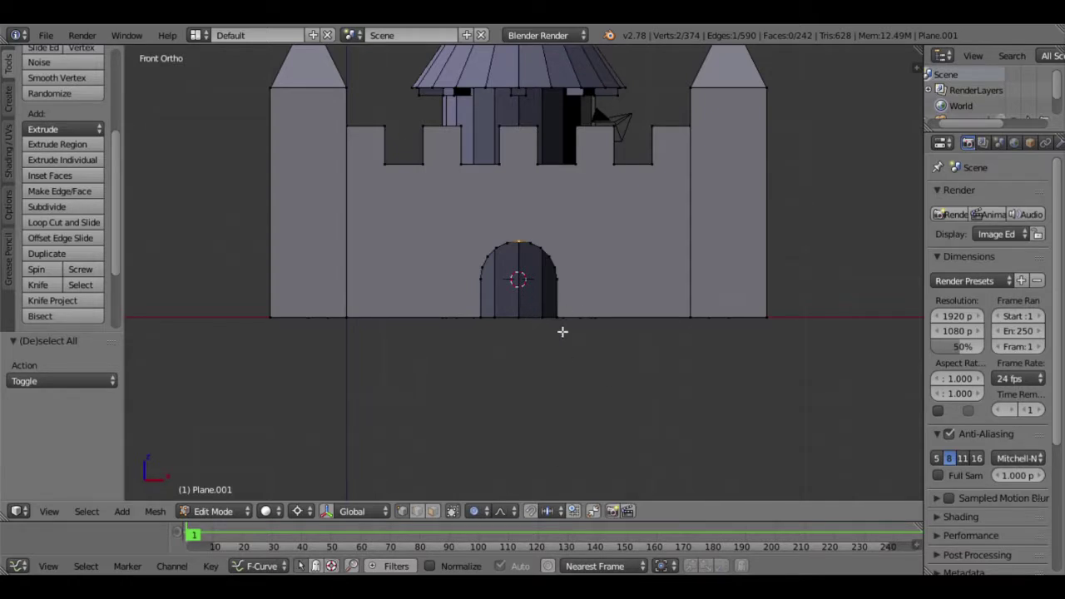
scroll(523, 248, up, 2)
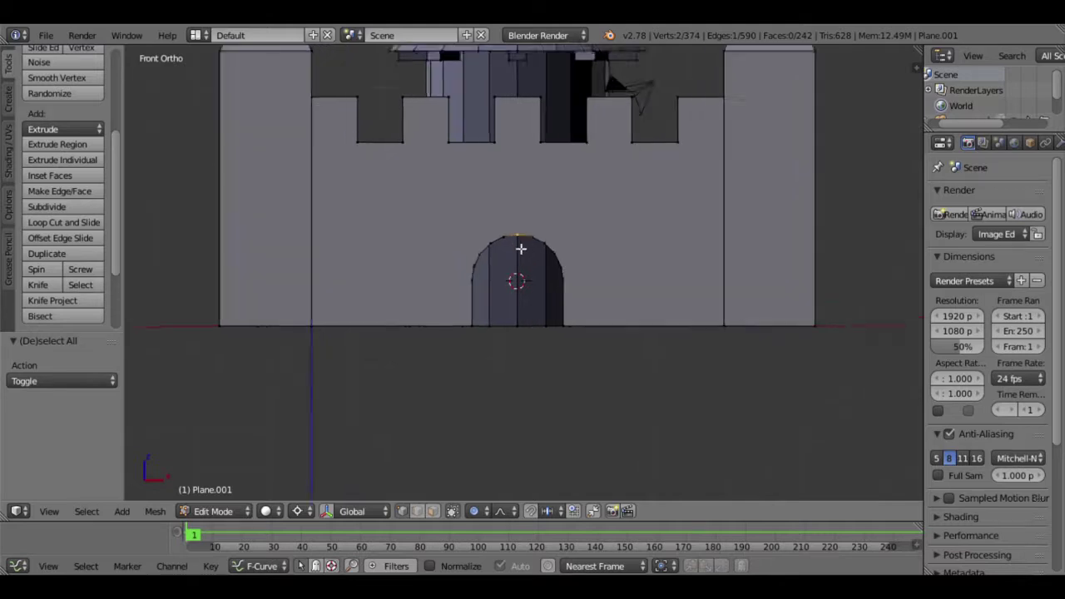
Try moving the arch top, then set the proportional falloff to Root.
scroll(517, 249, up, 1)
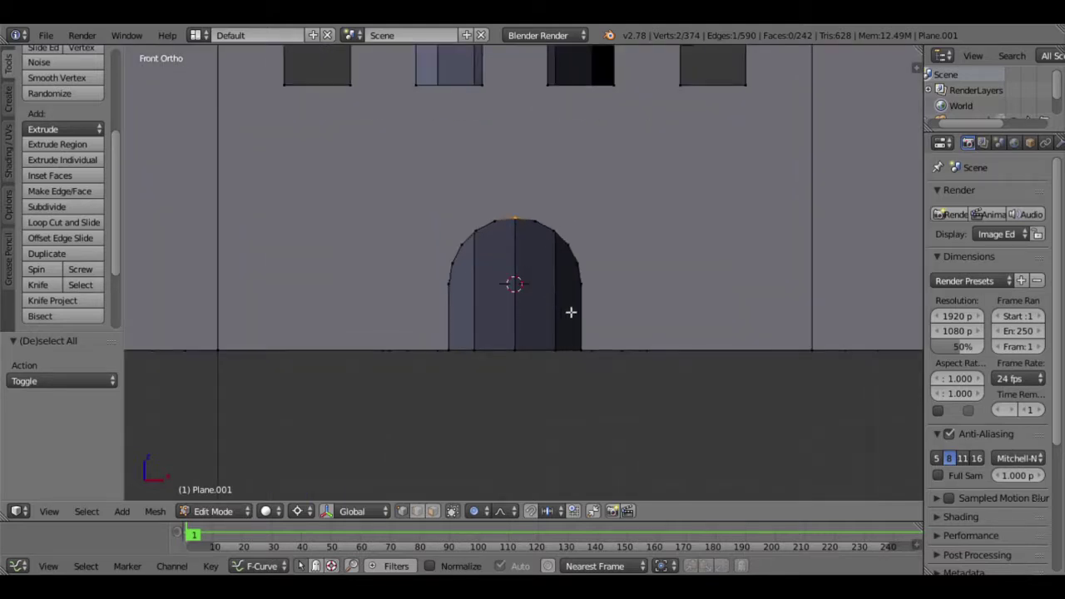
key(g)
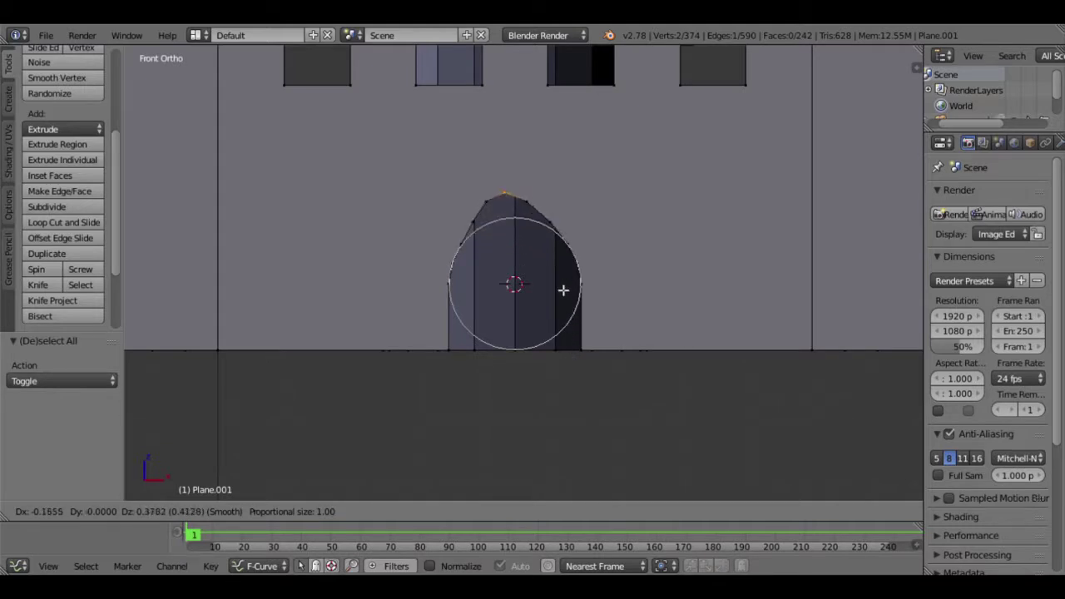
click(562, 291)
scroll(561, 293, down, 2)
scroll(560, 292, up, 3)
scroll(561, 294, up, 3)
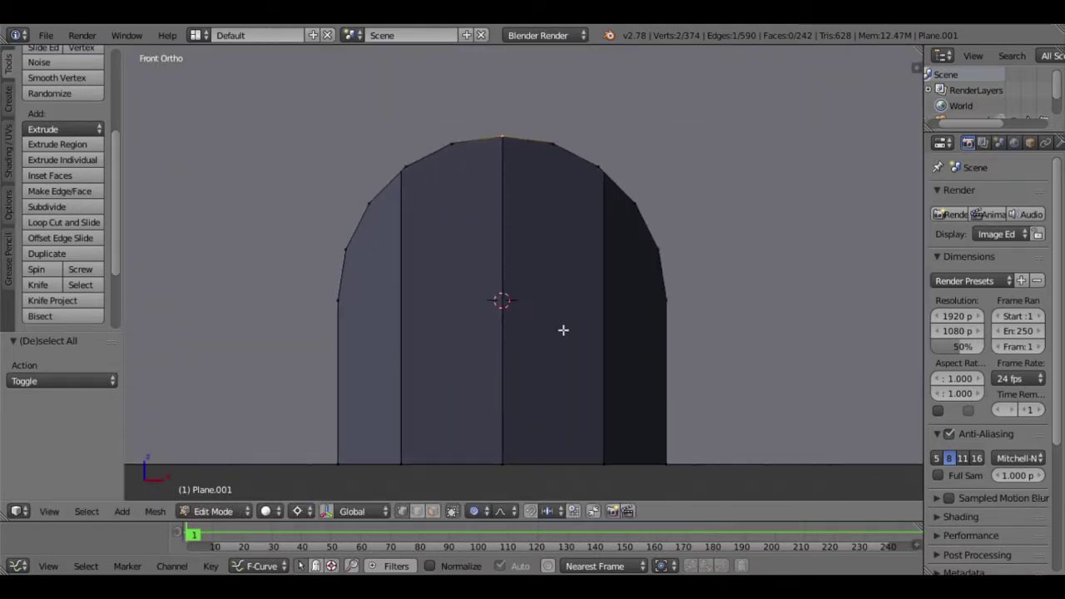
key(g)
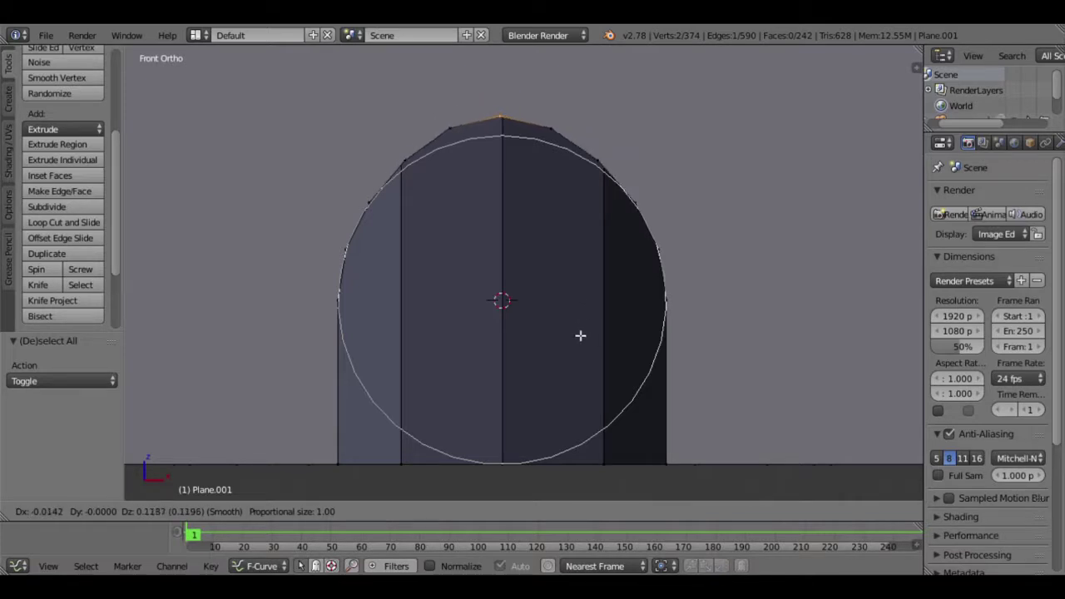
key(z)
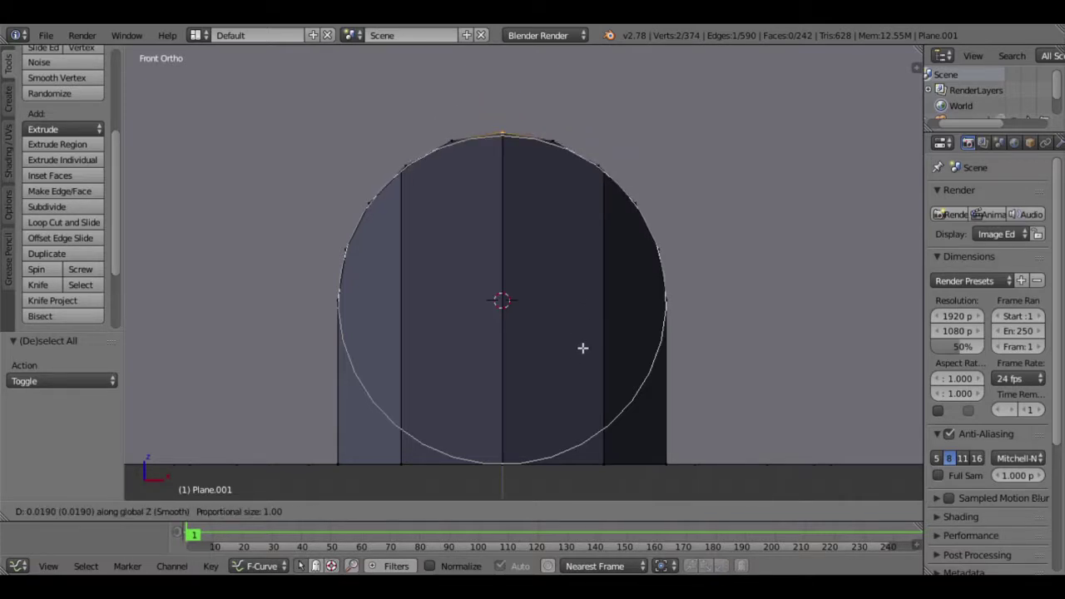
right_click(570, 299)
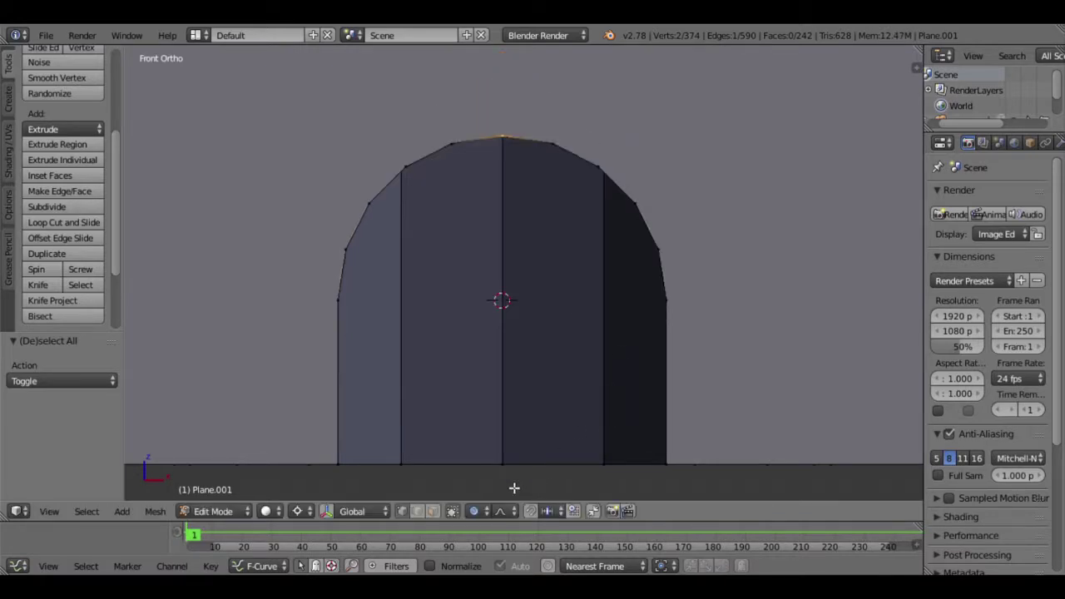
click(501, 513)
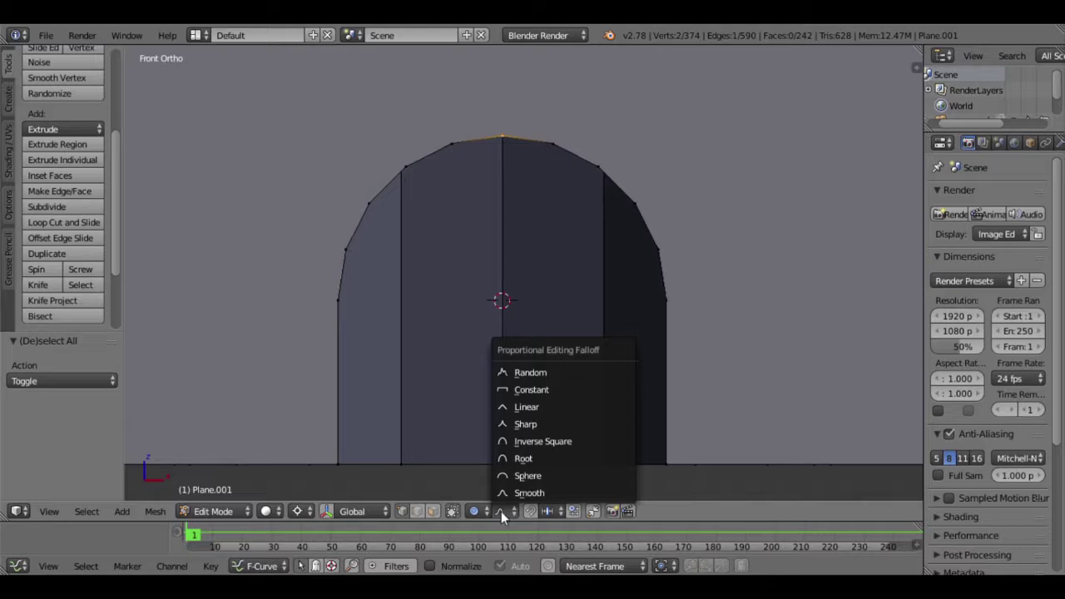
click(523, 457)
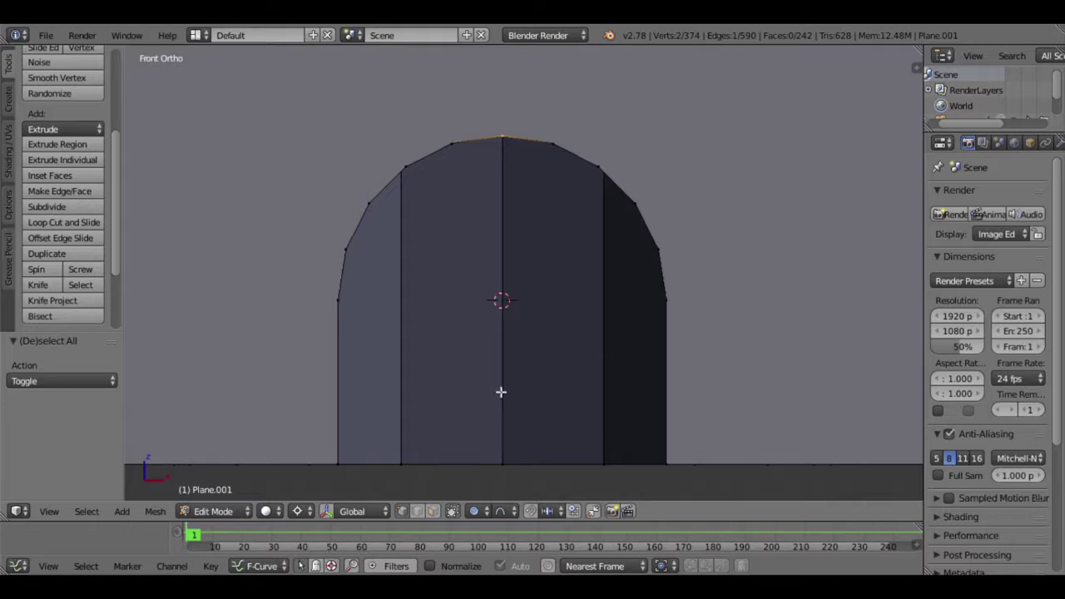
Raise the arch top 0.5 along Z with Root falloff, giving the doorway a pointed top.
key(g)
key(z)
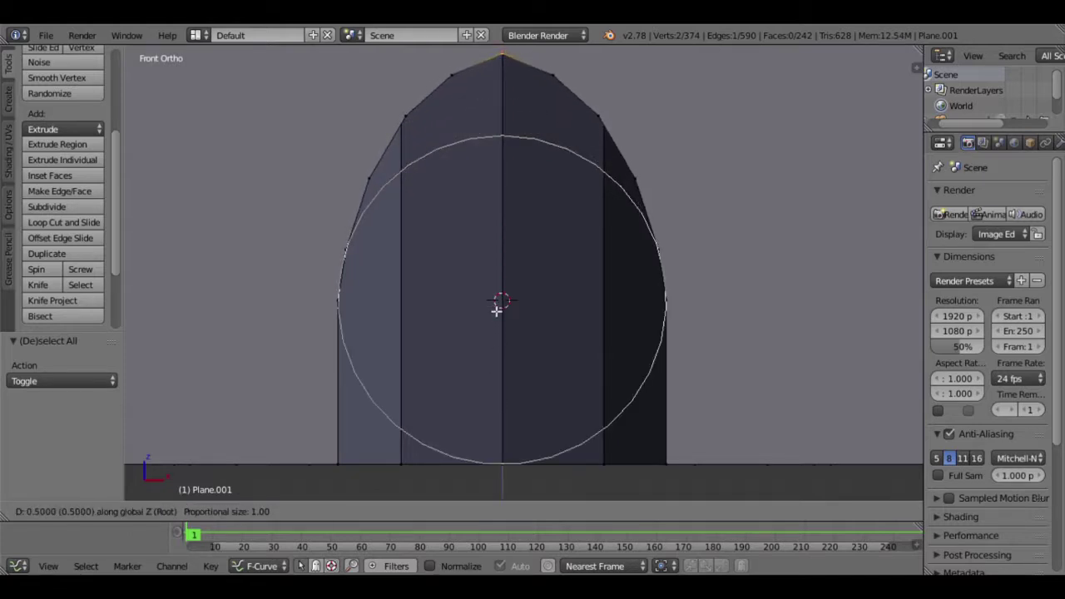
click(496, 310)
scroll(496, 314, down, 2)
mouse_move(496, 314)
middle_down()
mouse_move(461, 316)
mouse_move(490, 339)
middle_up()
scroll(490, 338, down, 4)
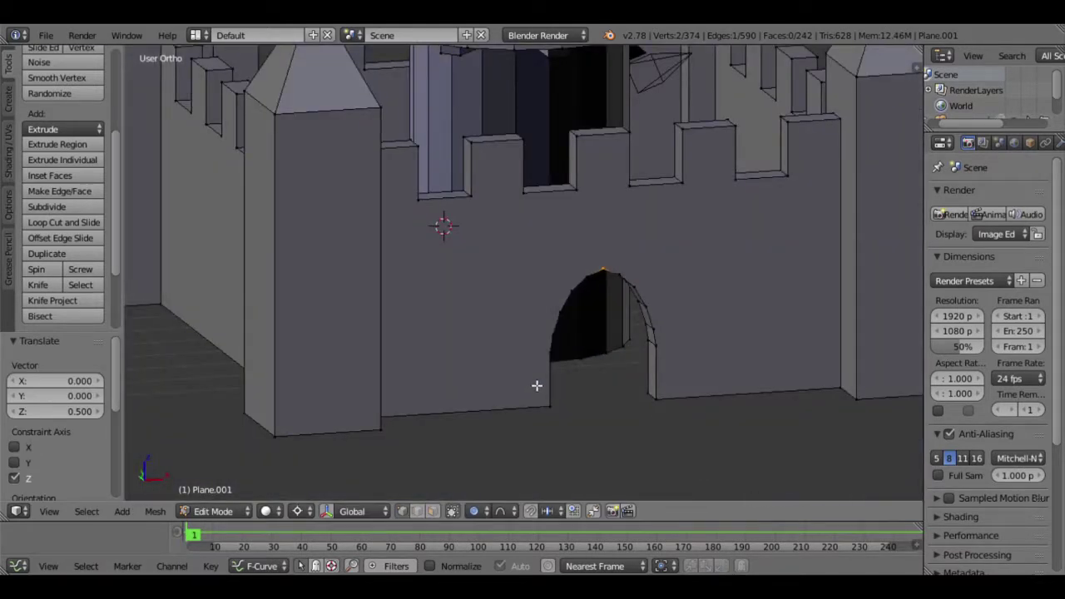
key(Tab)
key(Tab)
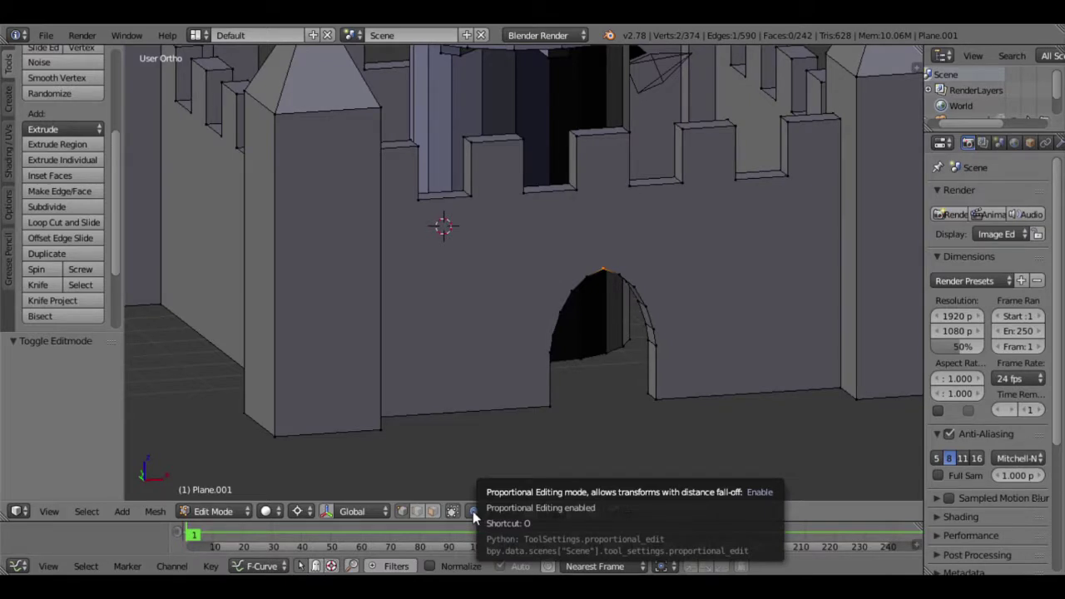
scroll(457, 341, down, 4)
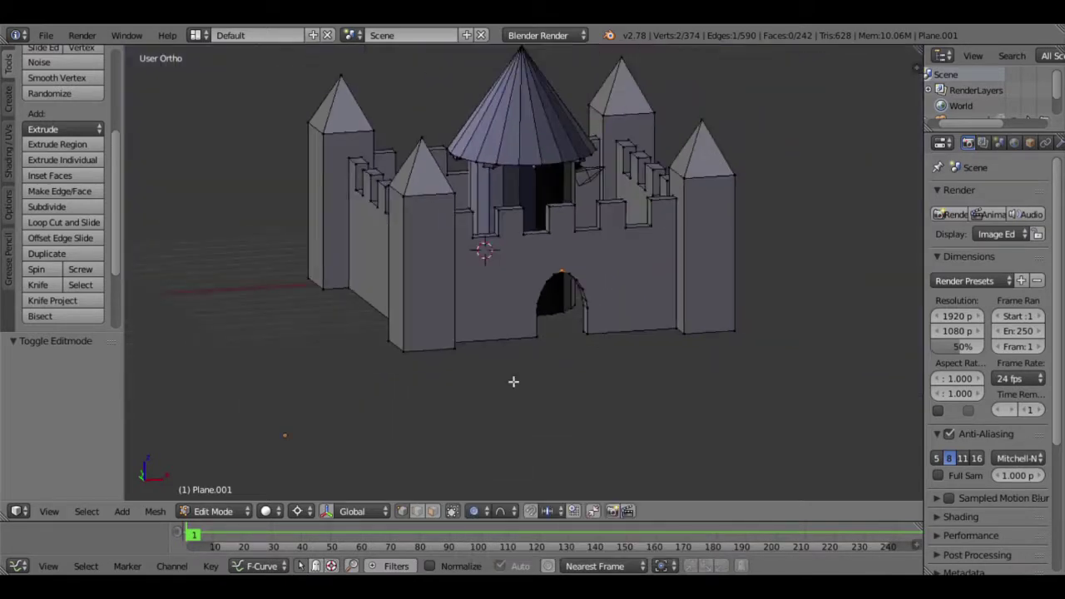
right_click(543, 345)
In top view, place the copied vertex at X -4, Y 31.
key(KP_7)
scroll(549, 384, down, 8)
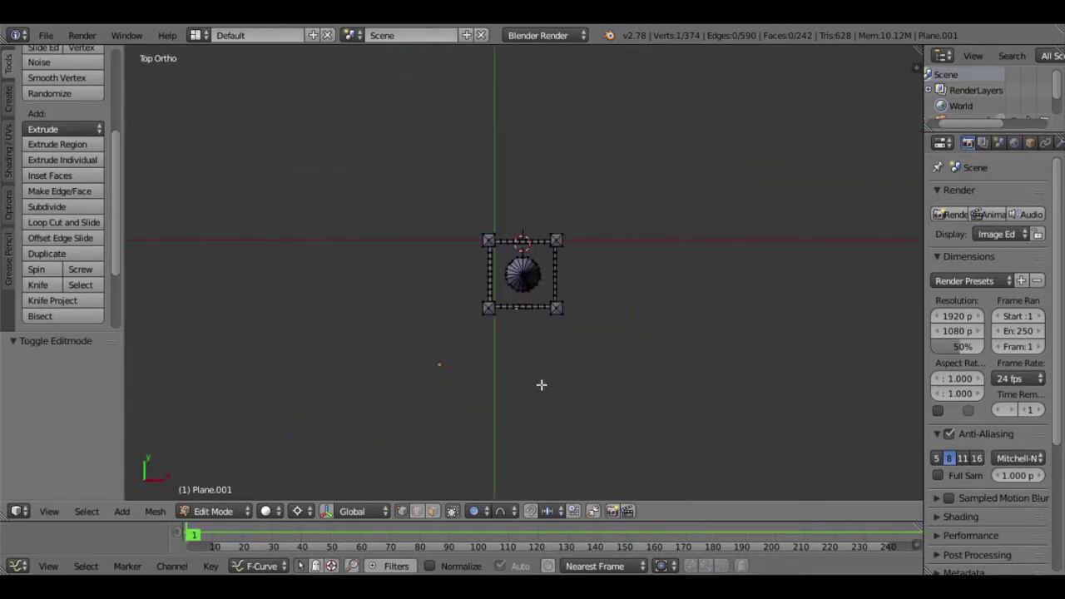
text(e4)
key(Tab)
text(31)
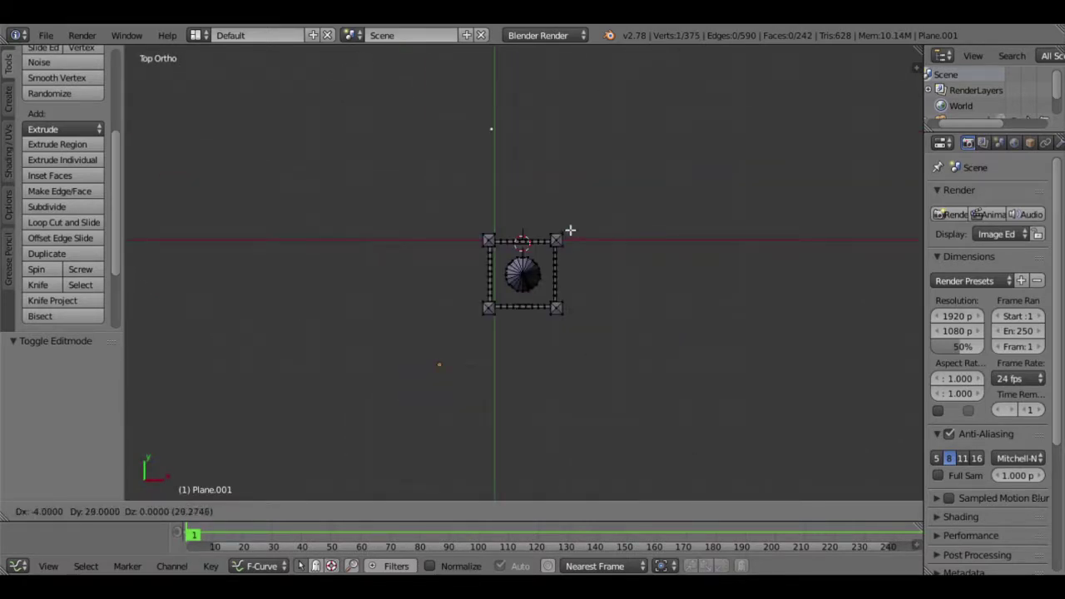
key(Return)
Snap the new vertex to the grid and put the 3D cursor on it.
key(shift+s)
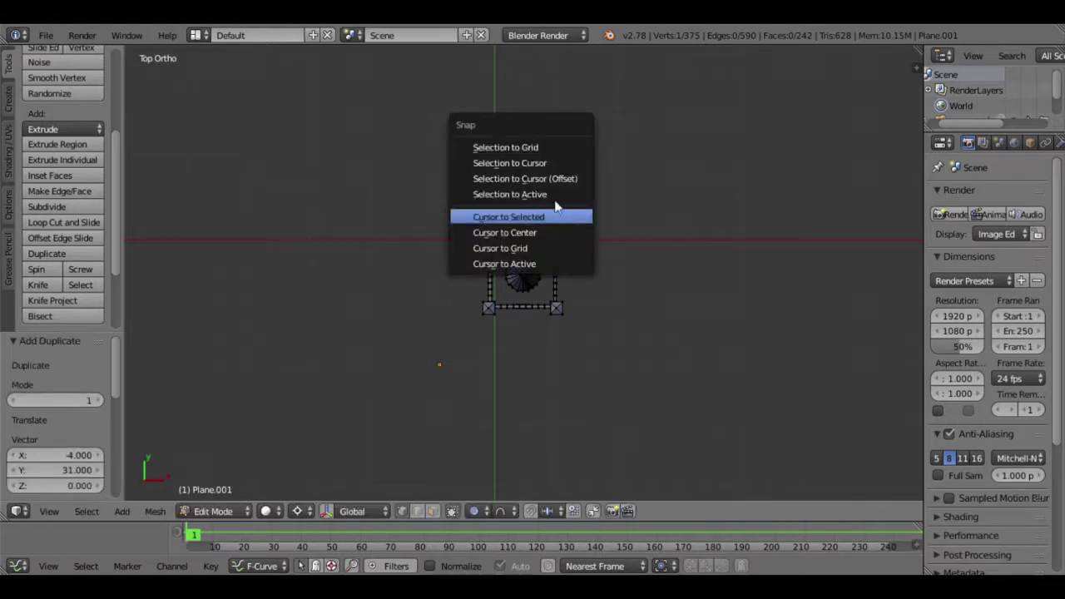
click(533, 149)
shift+middle_drag(532, 178, 544, 230)
key(shift+s)
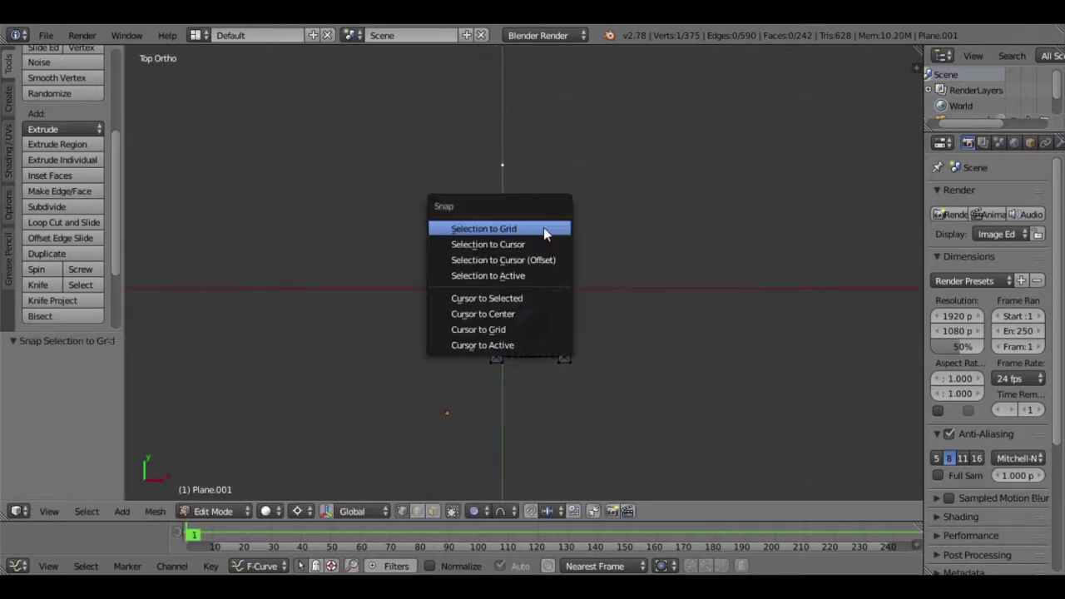
click(521, 297)
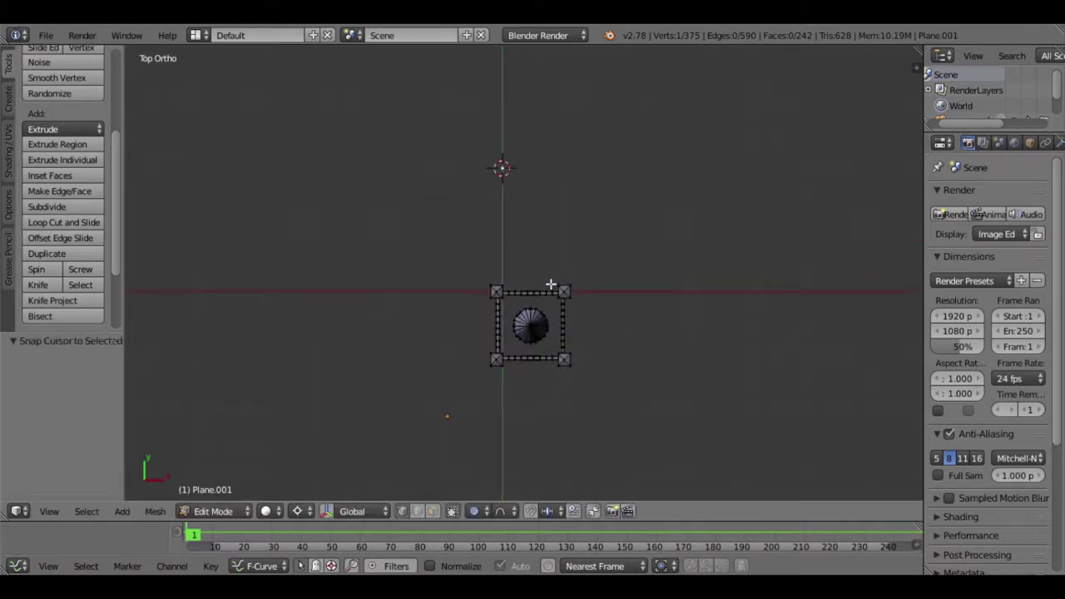
Invert the selection and hide the castle, leaving only the lone vertex at the 3D cursor.
shift+middle_drag(551, 278, 552, 292)
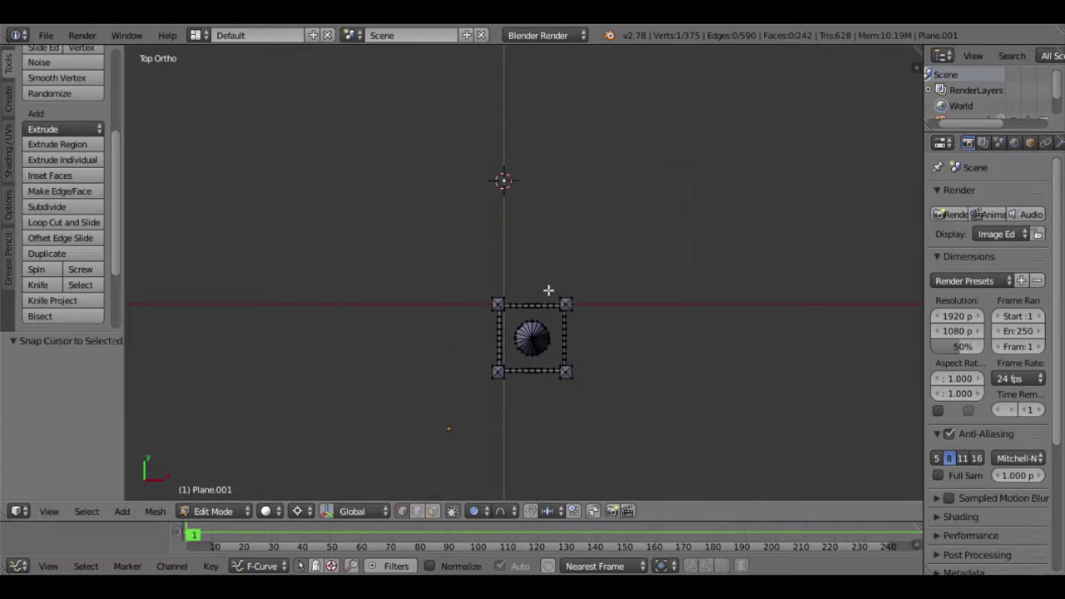
key(w)
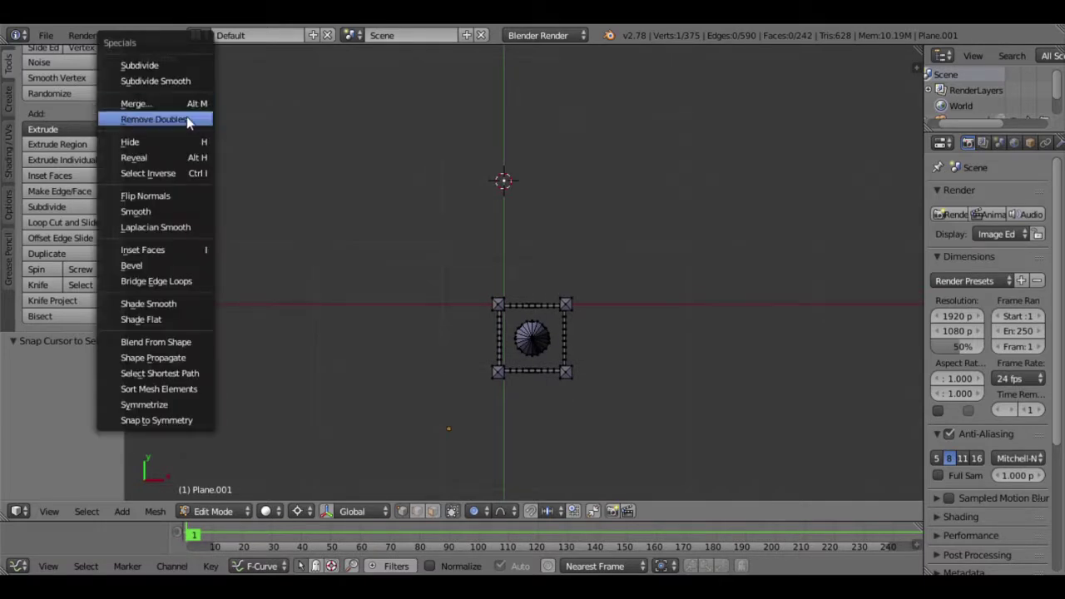
click(183, 174)
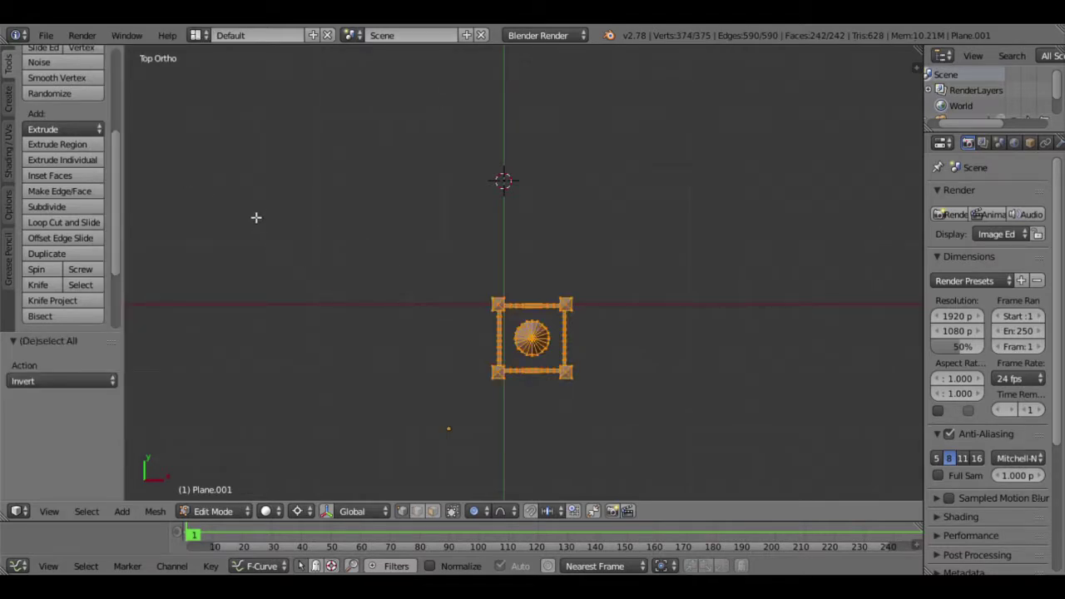
key(w)
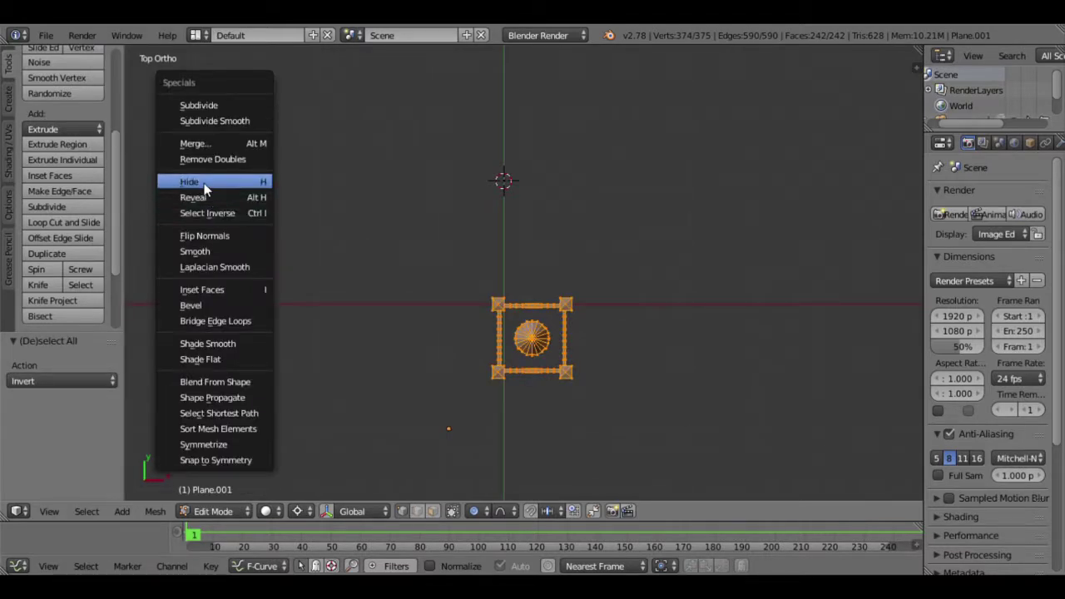
click(205, 191)
scroll(516, 275, up, 5)
mouse_move(511, 172)
shift+middle_down()
mouse_move(541, 364)
mouse_move(573, 307)
shift+middle_up()
scroll(530, 345, up, 3)
scroll(504, 339, up, 5)
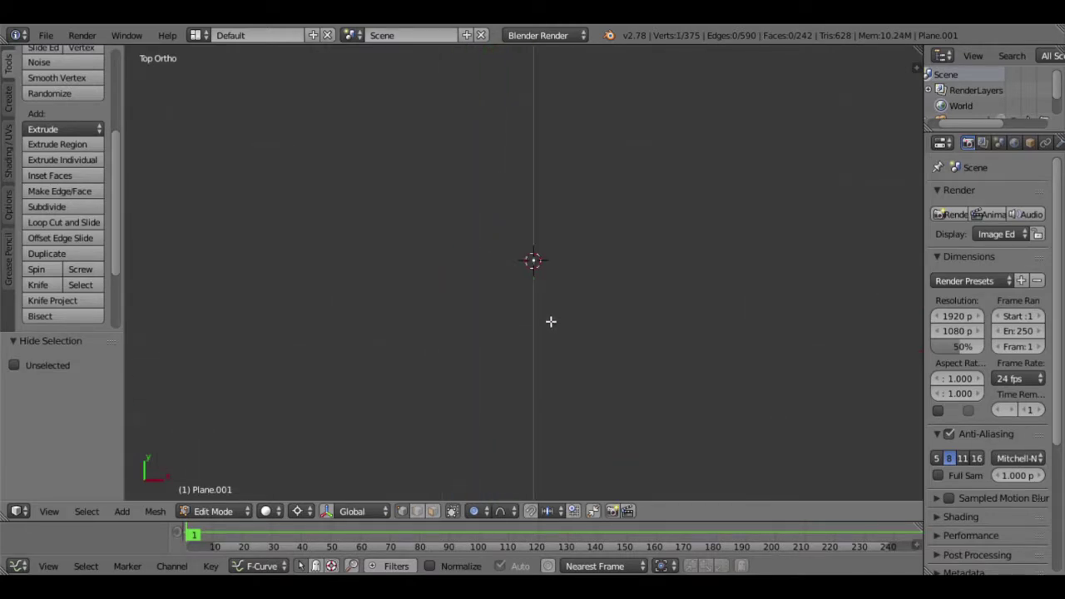
Build a 30° wedge face around the cursor: vertex 2 along X, inner edge scaled 0.3.
key(g)
key(x)
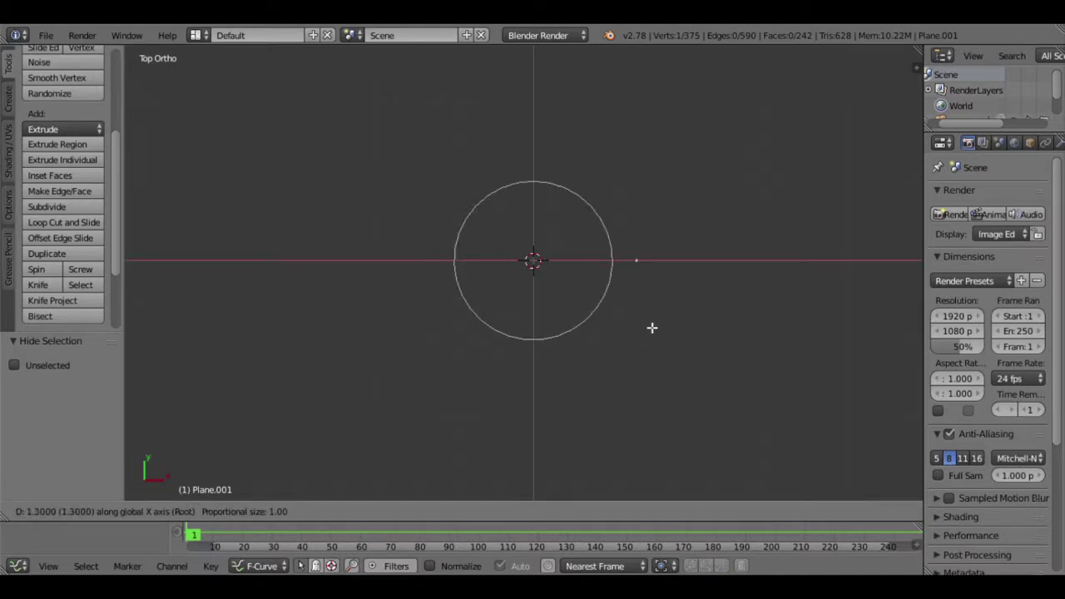
click(710, 331)
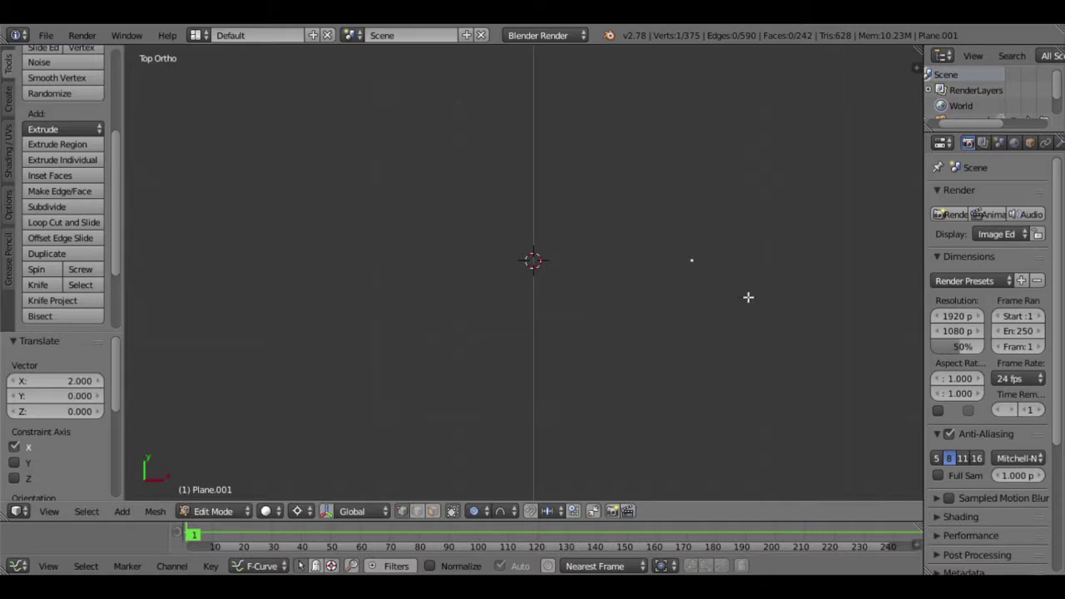
key(e)
key(r)
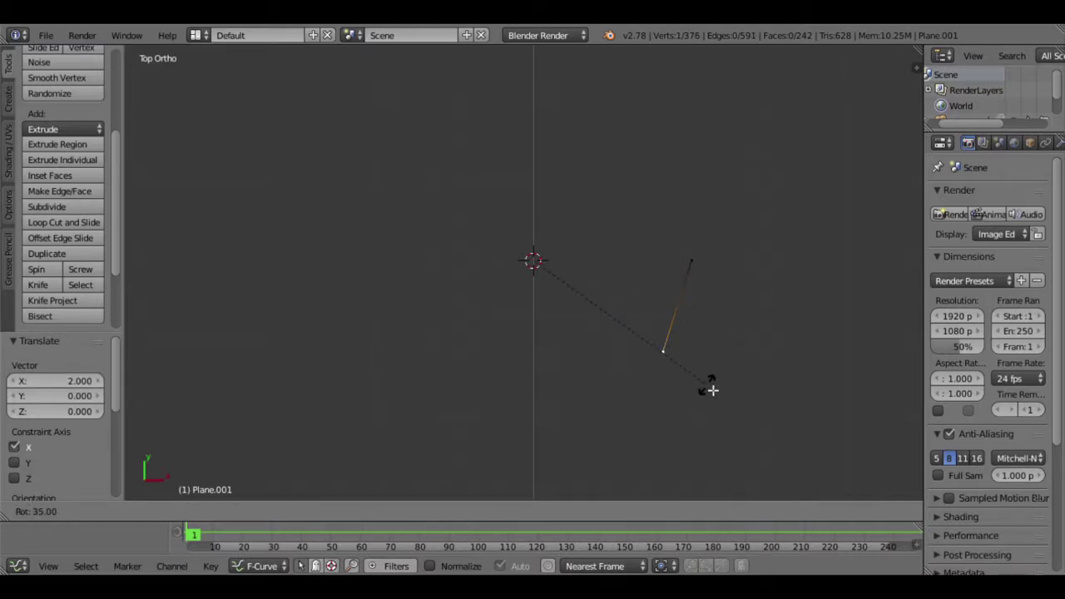
click(743, 329)
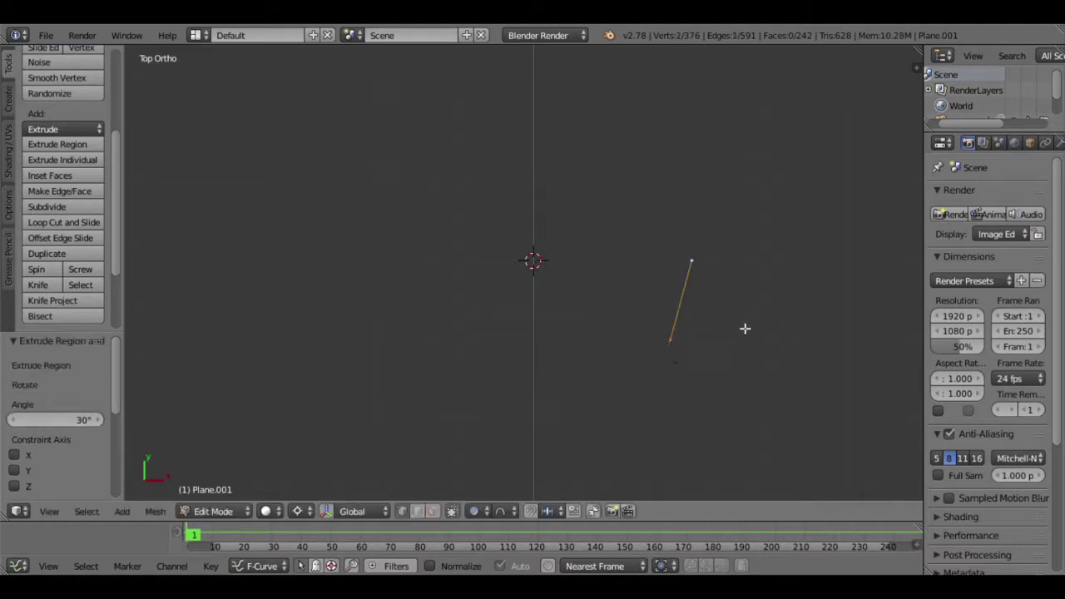
key(g)
key(s)
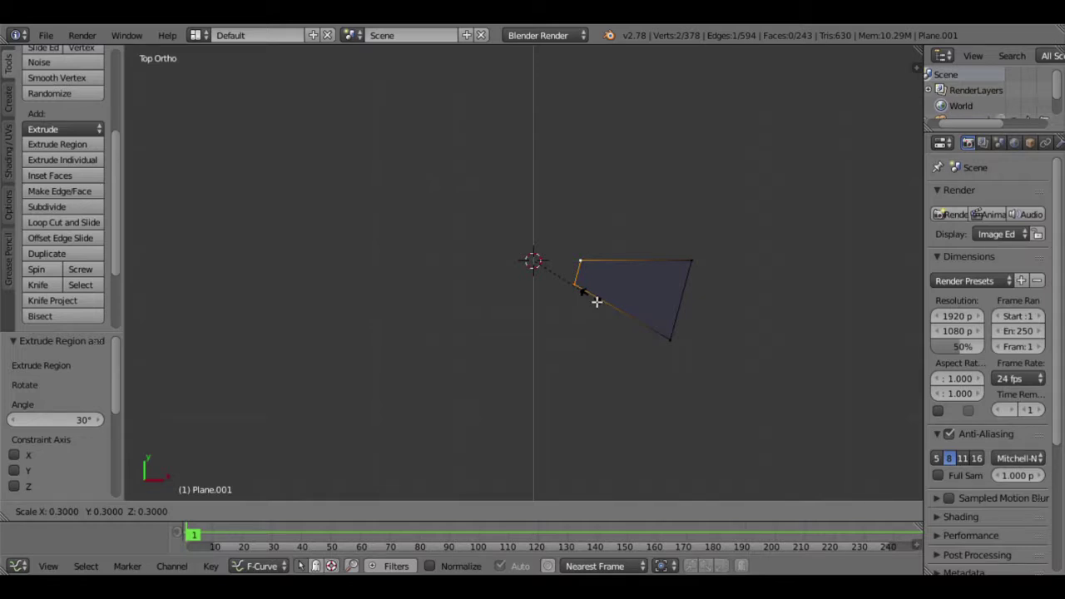
key(Return)
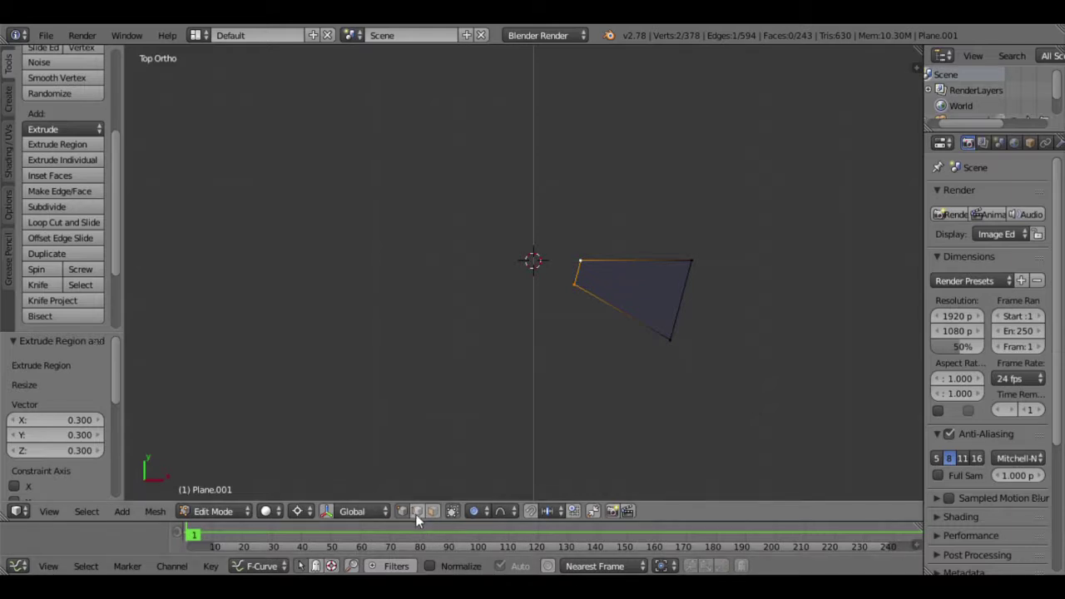
In edge select mode, select the wedge's top and bottom edges.
click(418, 510)
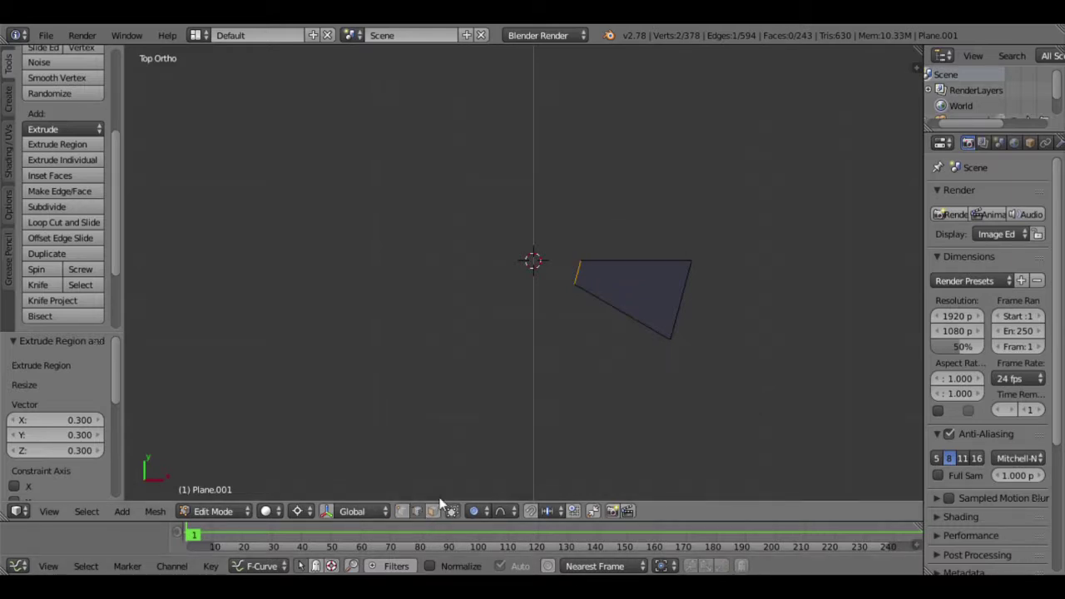
right_click(631, 316)
shift+right_click(642, 263)
key(w)
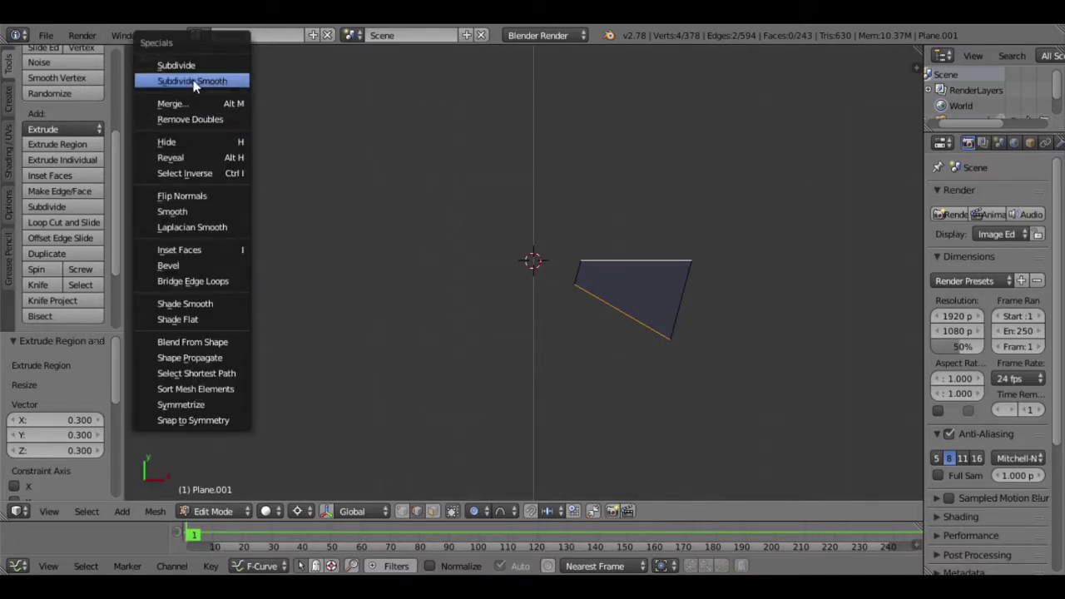
Subdivide the wedge face with 6 cuts into seven strips, then select its inner edge.
click(193, 72)
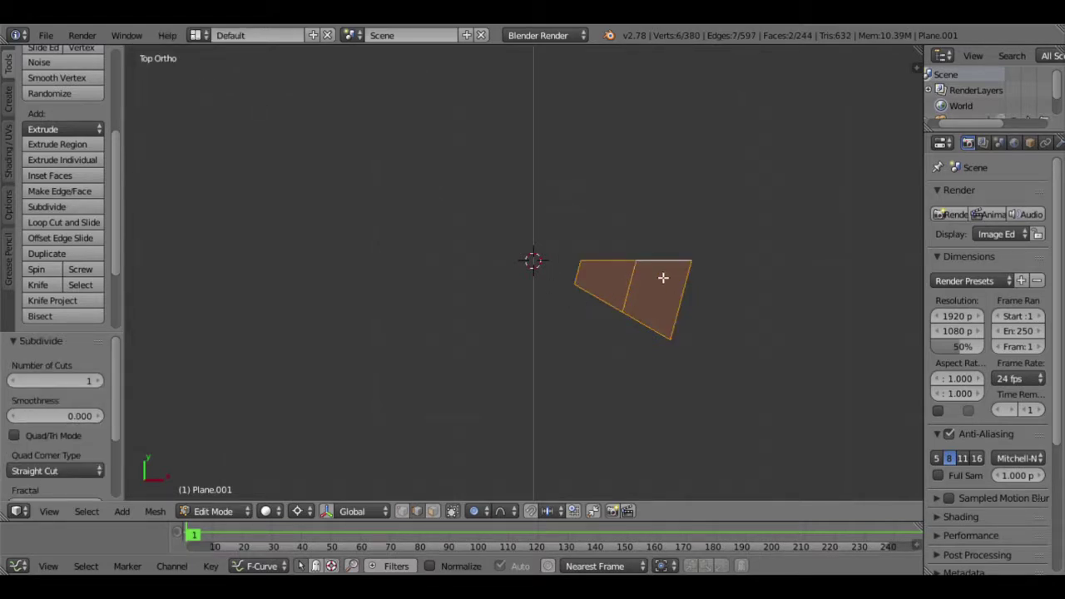
click(99, 381)
click(99, 381)
click(99, 381)
click(99, 381)
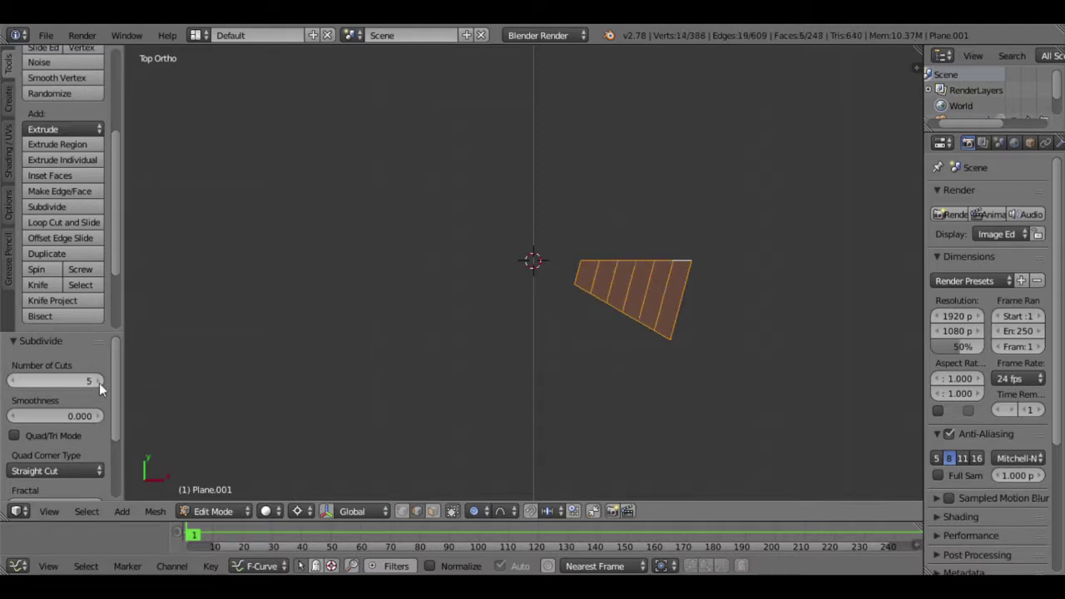
click(99, 381)
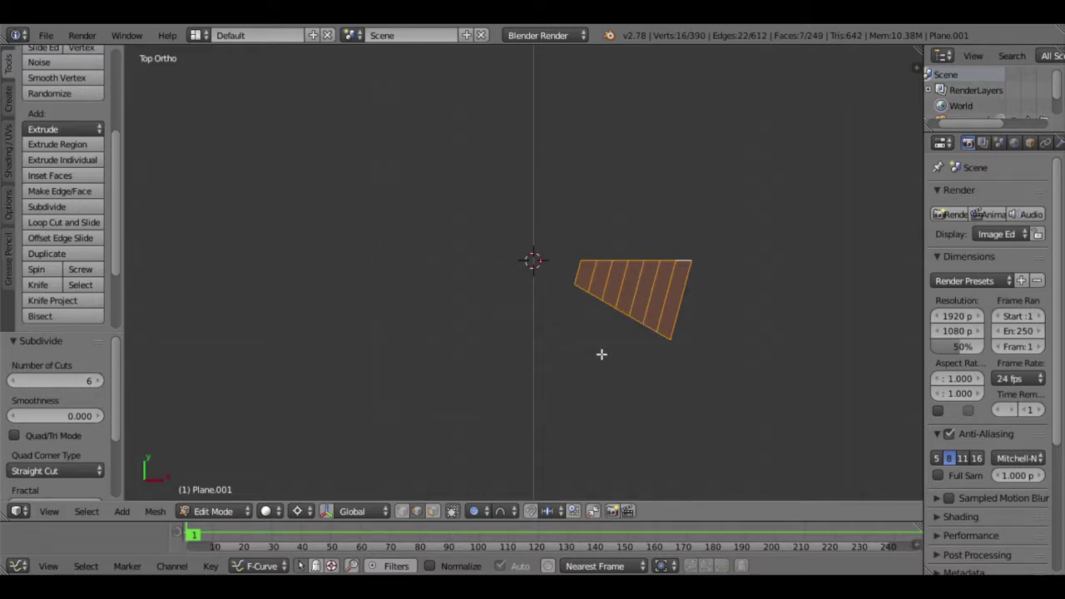
right_click(583, 276)
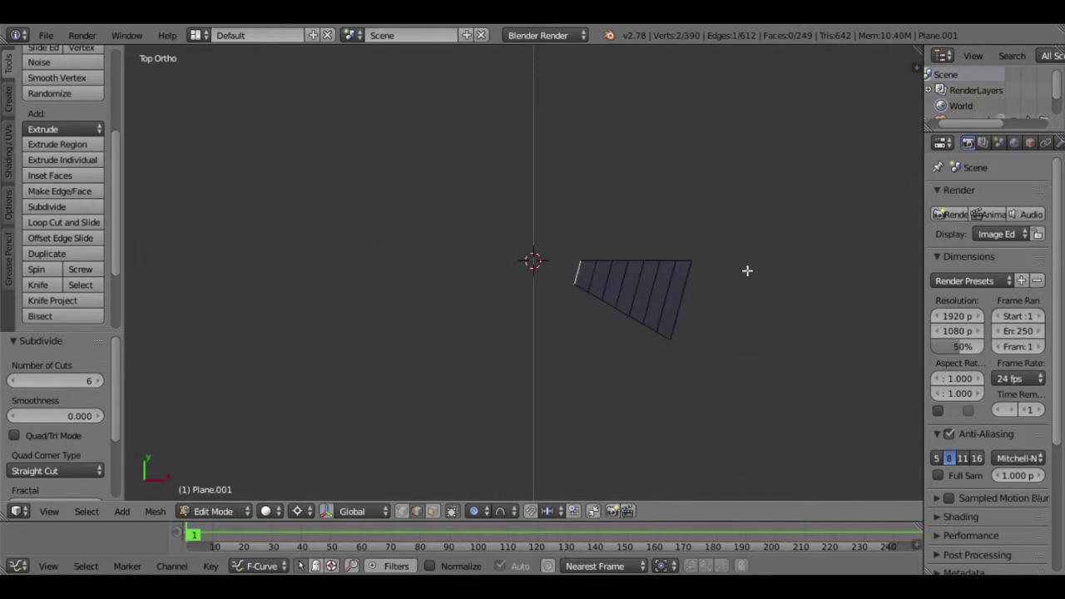
Rotate the inner edge about 75° with proportional falloff enlarged to 1.95, curving the blade.
key(r)
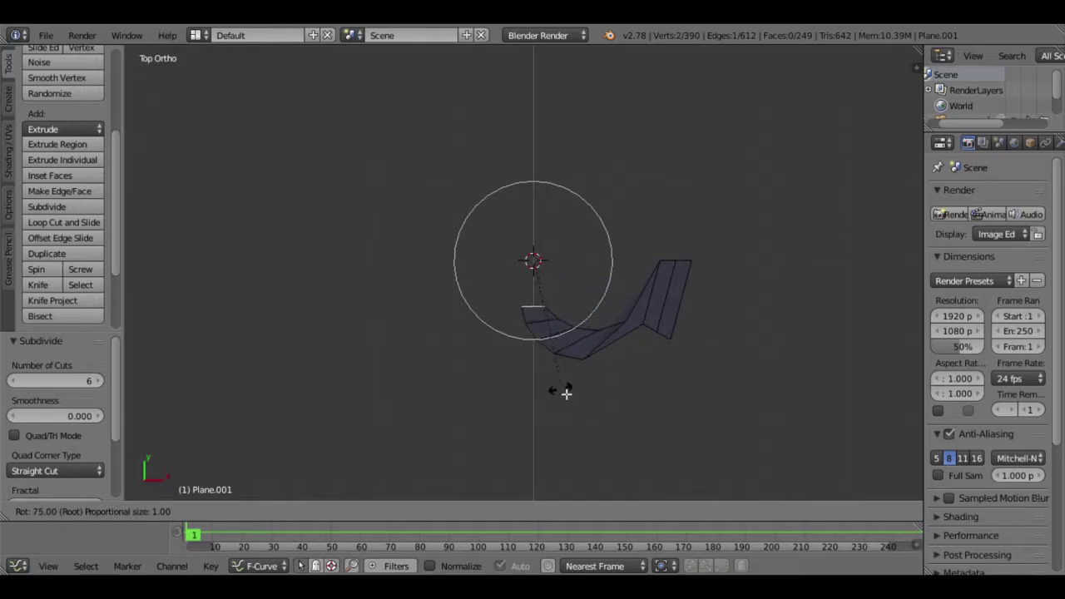
scroll(566, 392, down, 3)
scroll(567, 393, down, 3)
scroll(568, 394, down, 1)
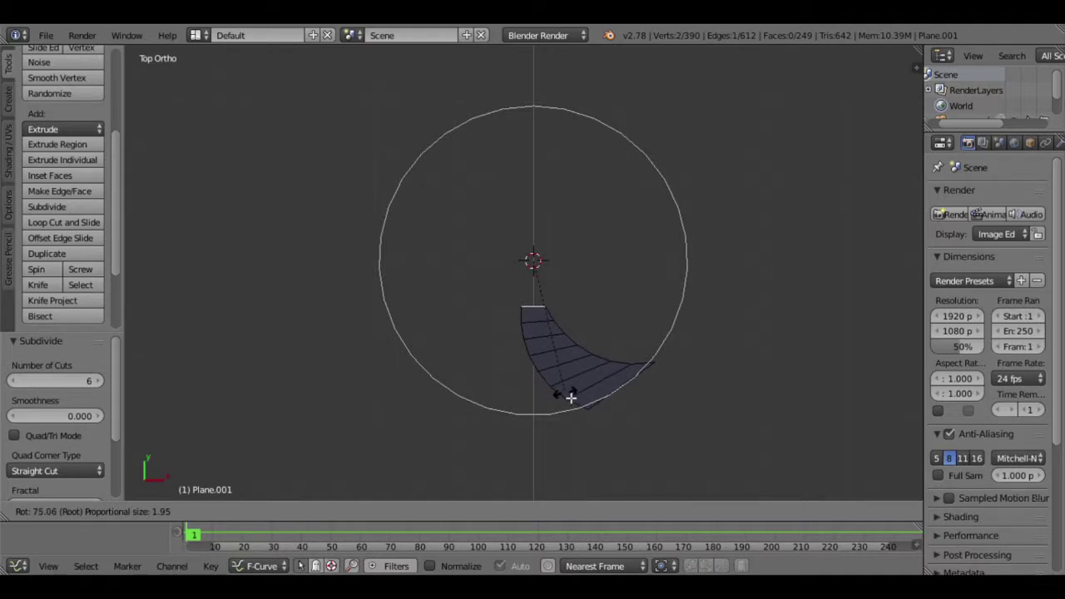
click(569, 398)
Select the whole blade and switch to front view.
key(a)
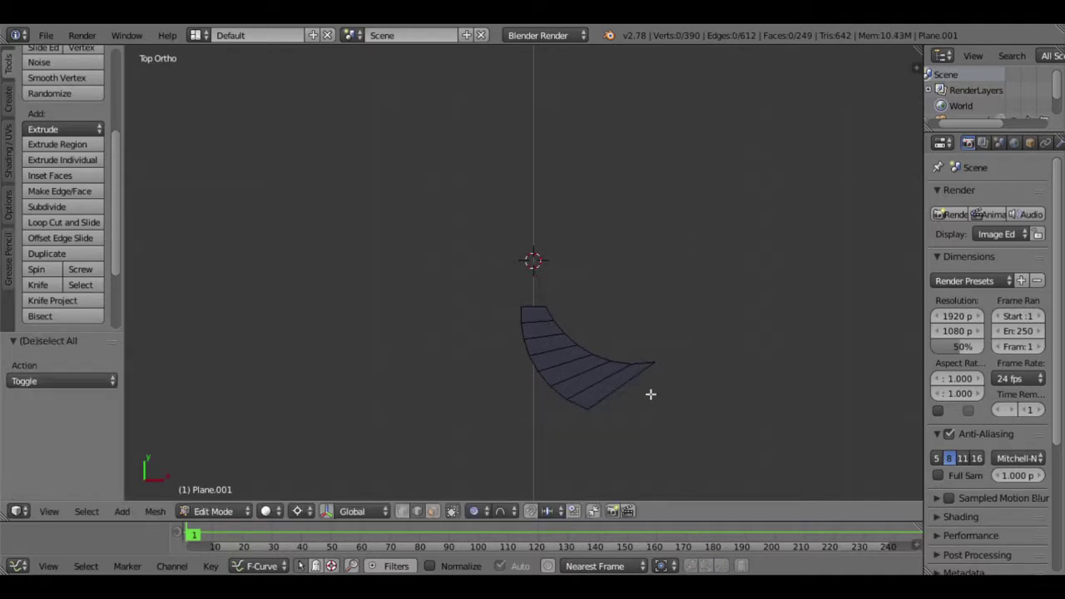
key(a)
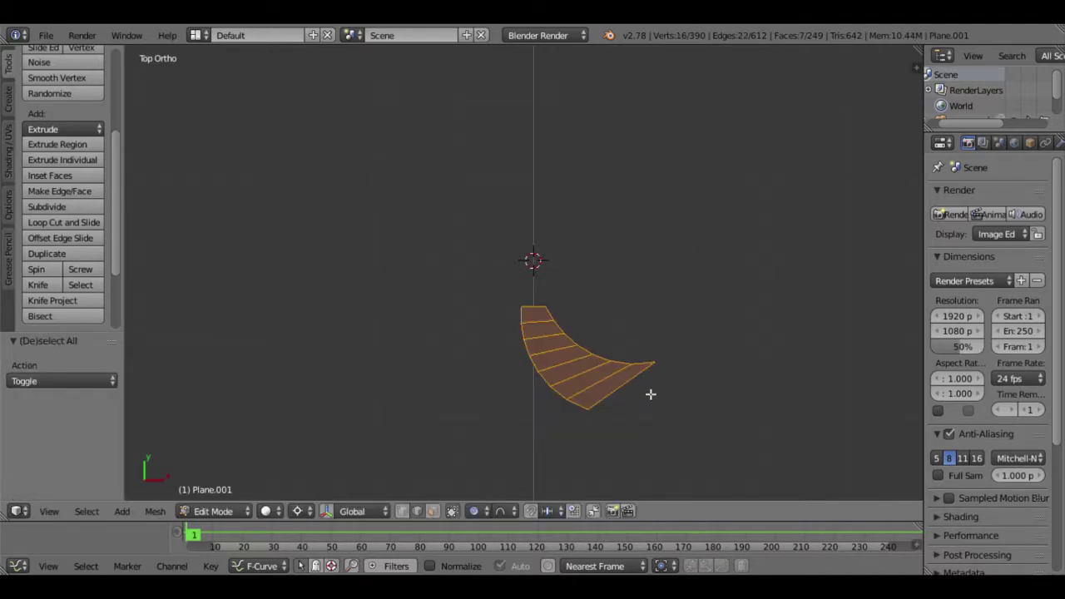
key(KP_1)
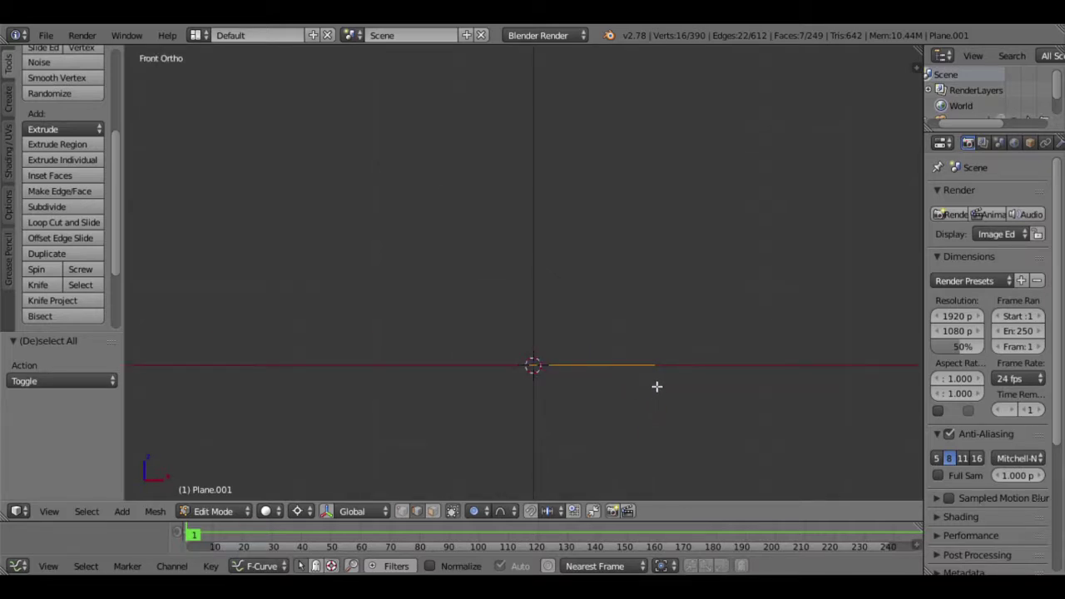
Extrude the curved blade 0.3 units downward to give it thickness.
key(e)
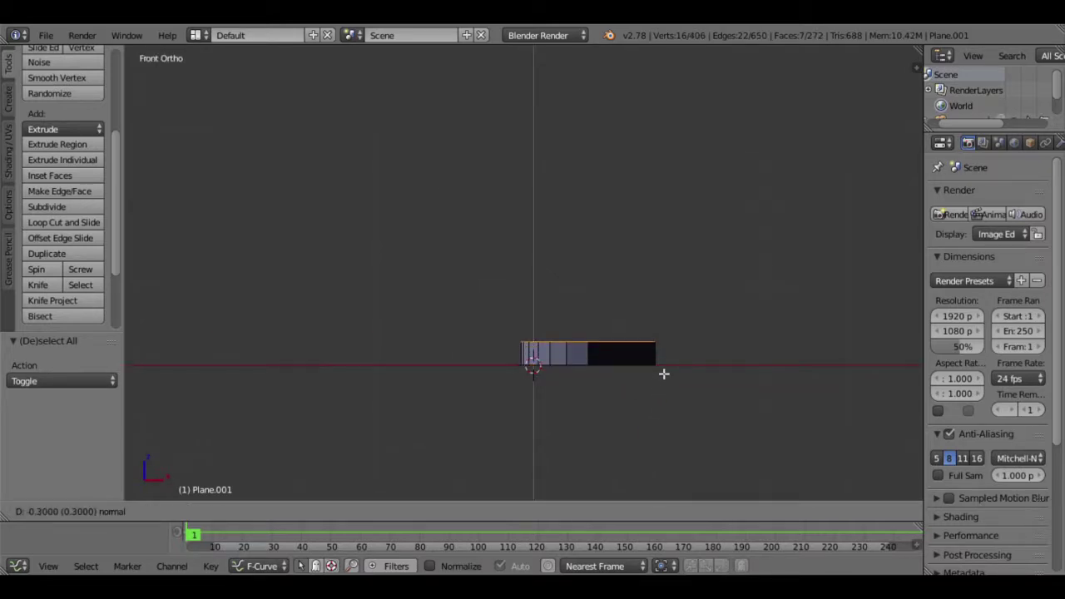
click(637, 360)
mouse_move(637, 360)
middle_down()
mouse_move(655, 353)
mouse_move(647, 338)
middle_up()
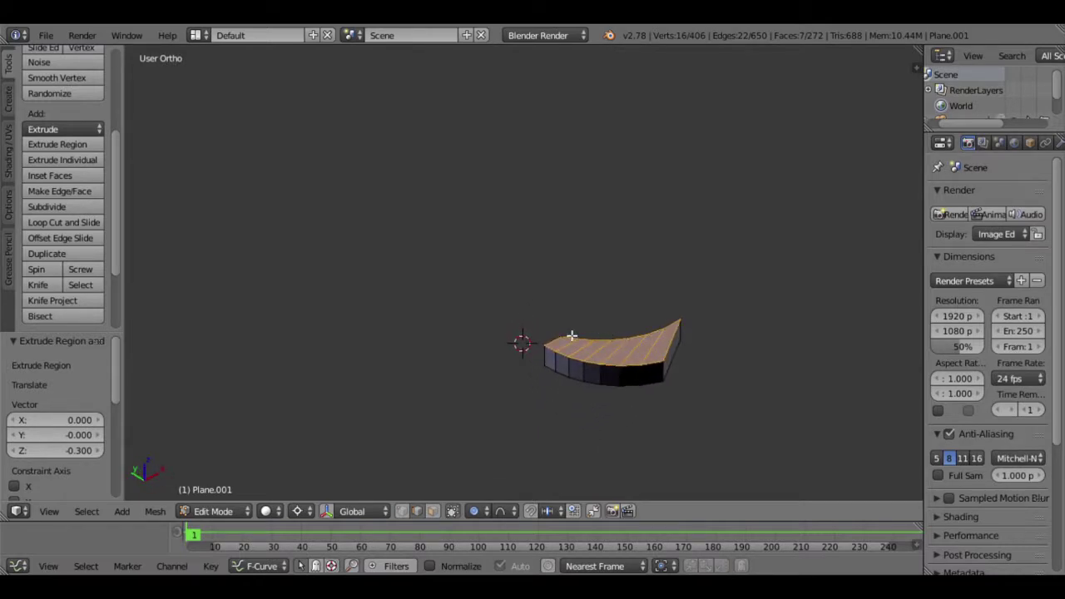
key(KP_7)
shift+middle_drag(604, 348, 602, 335)
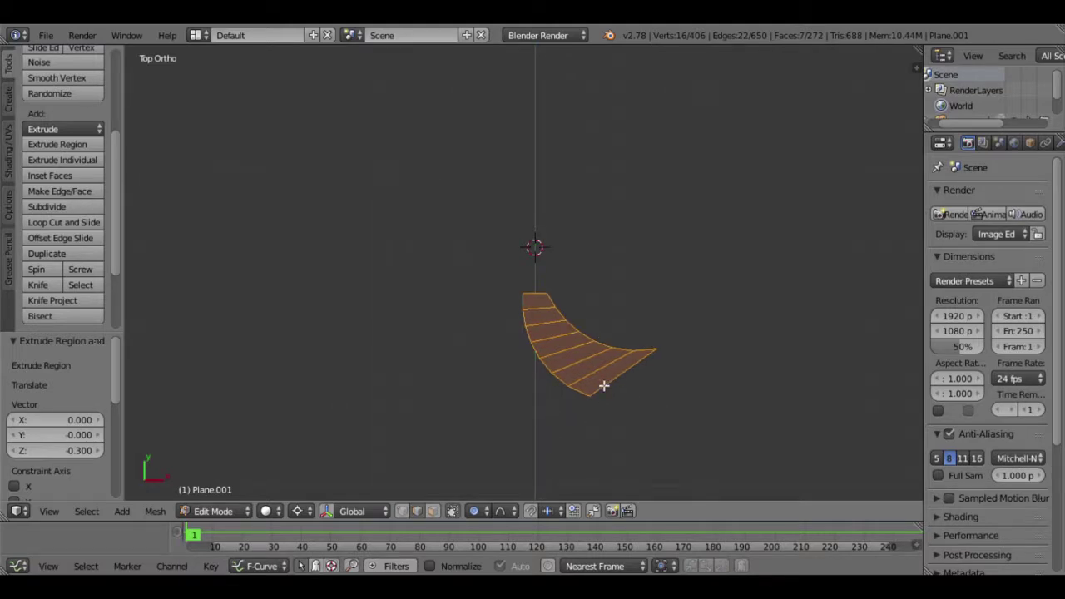
Circle-select both end edges of the thick strip in top view.
key(a)
key(c)
click(674, 363)
drag(604, 428, 577, 404)
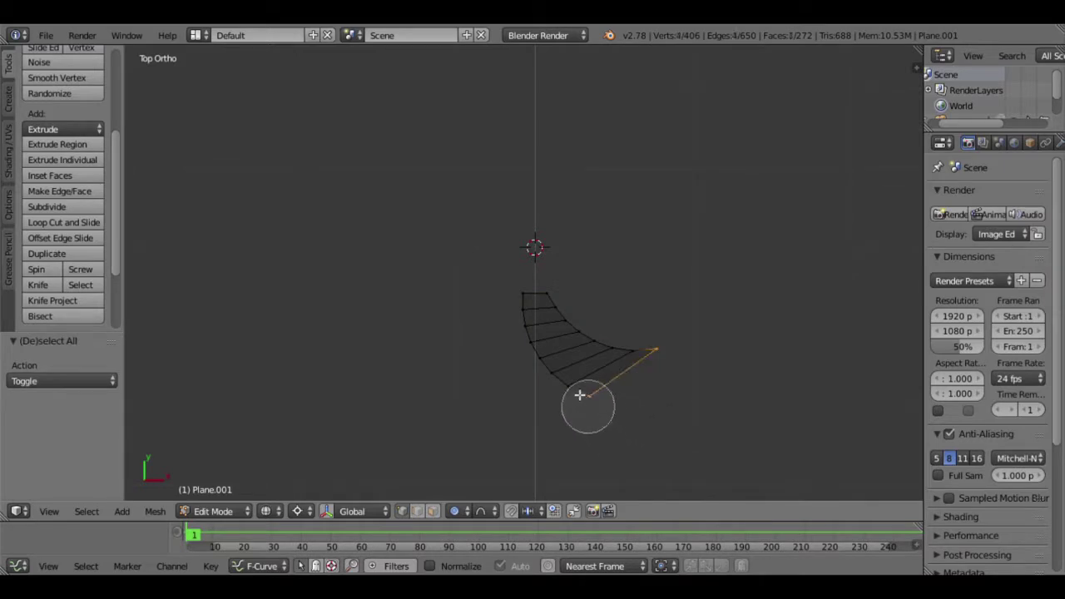
click(527, 280)
key(Escape)
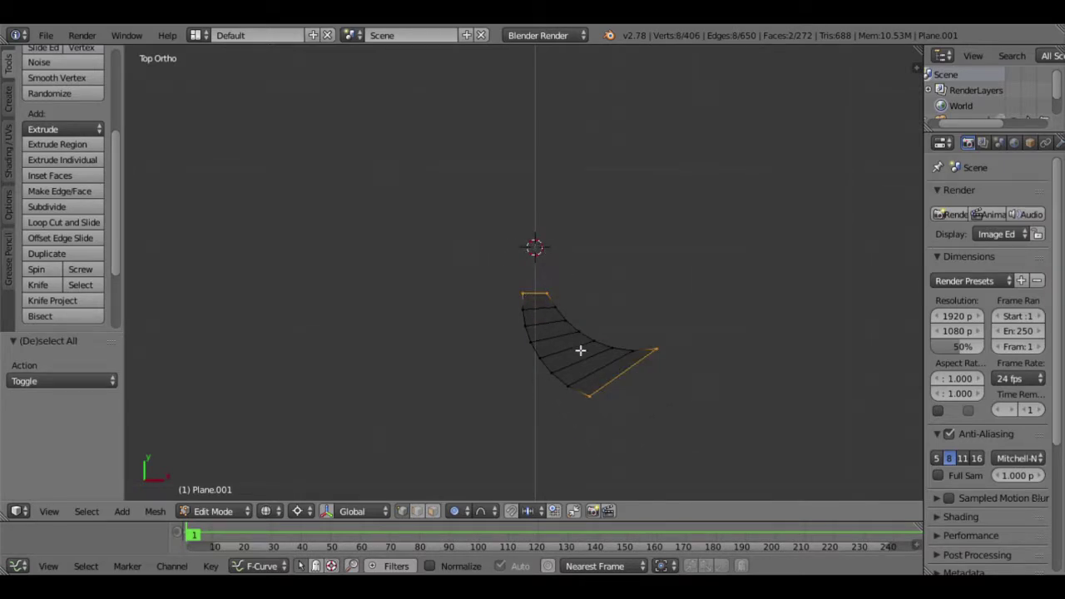
Delete the two end faces, then select the whole open strip.
key(x)
click(574, 347)
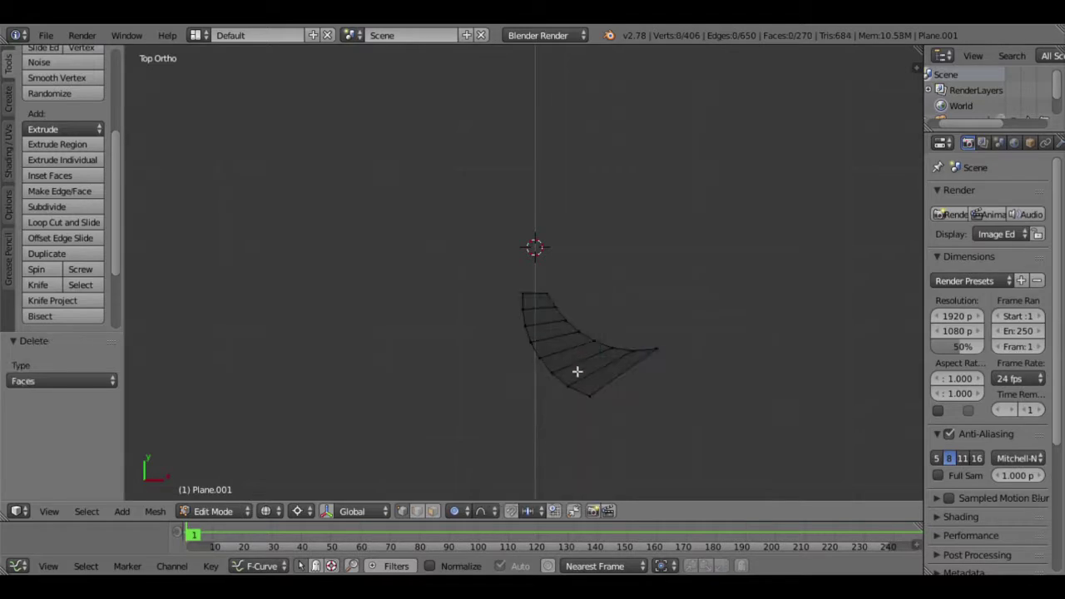
middle_drag(577, 368, 571, 310)
key(KP_7)
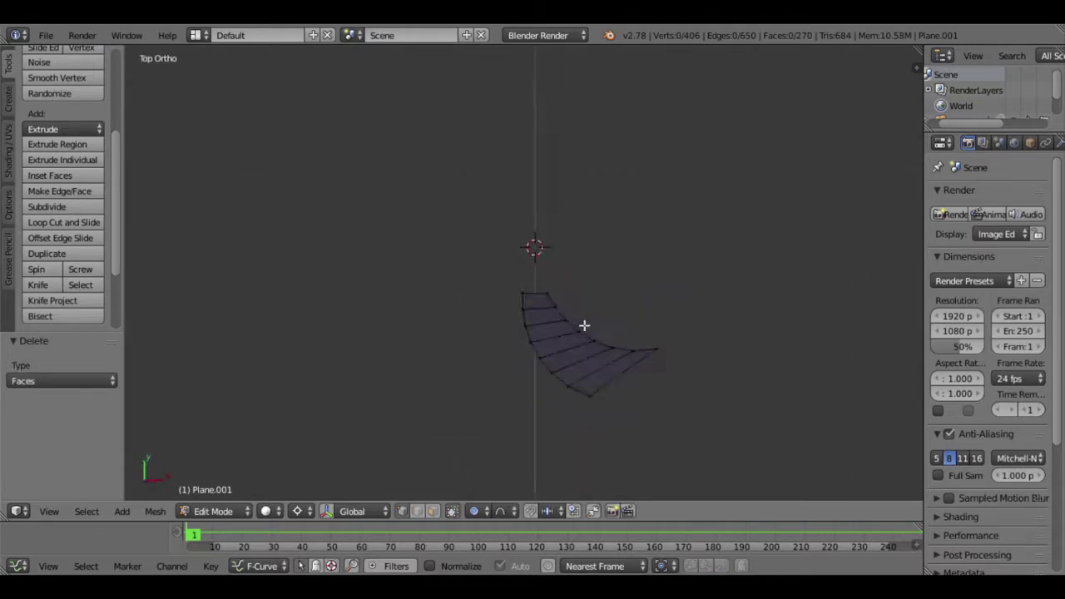
key(a)
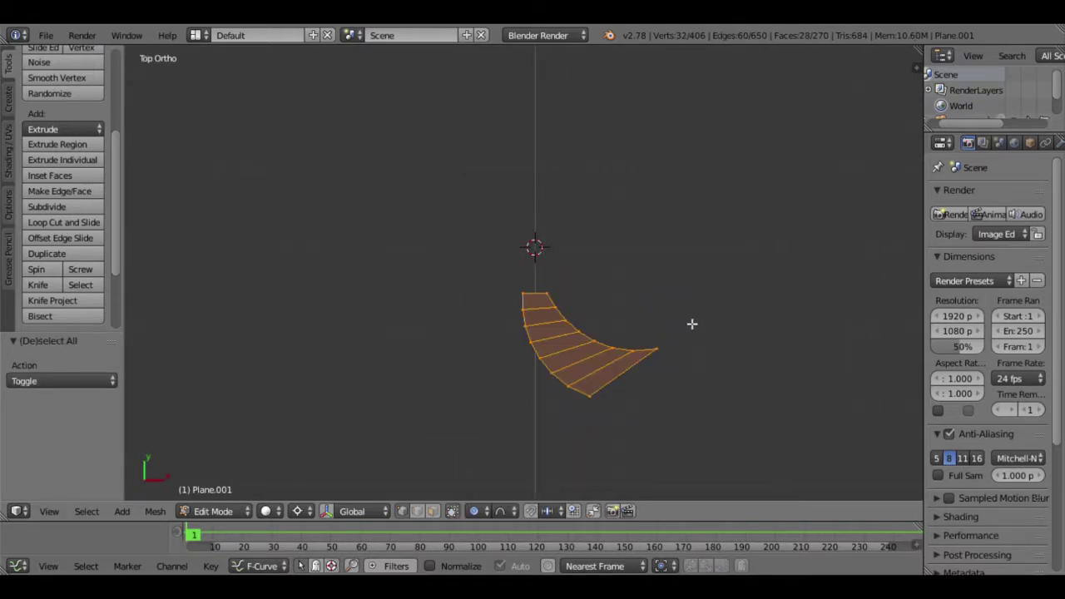
Spin the blade with Dupli enabled through 360° in 6 steps around the centre.
click(51, 270)
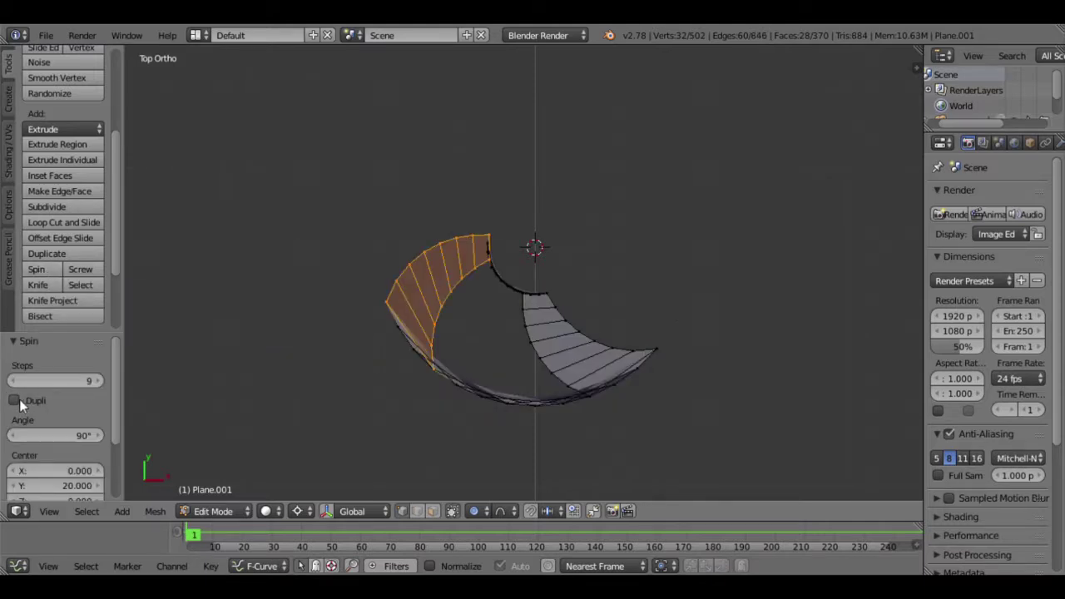
click(15, 401)
click(77, 439)
text(360)
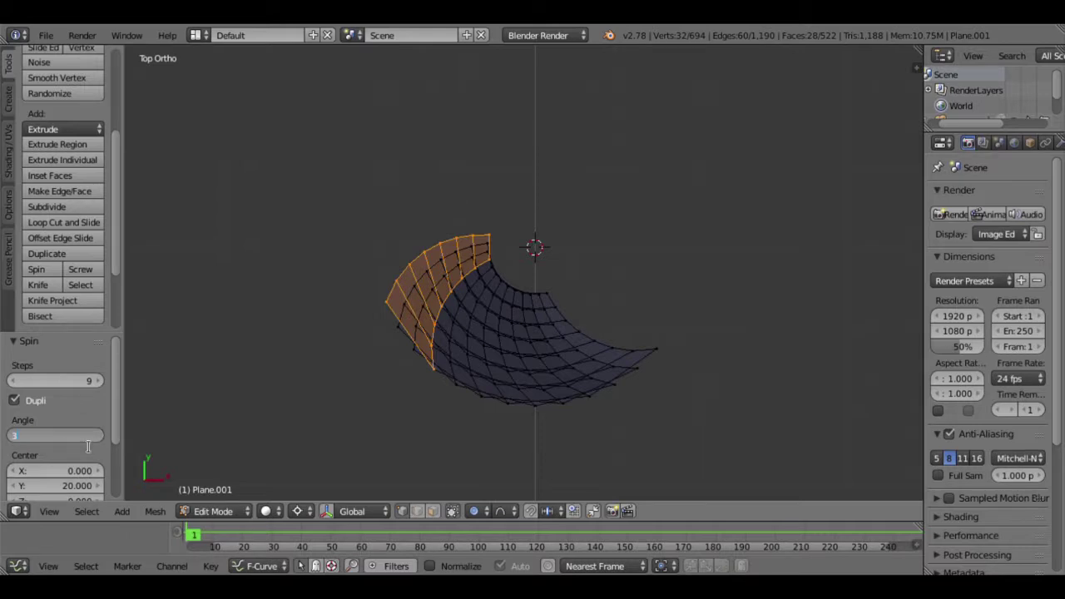
key(Return)
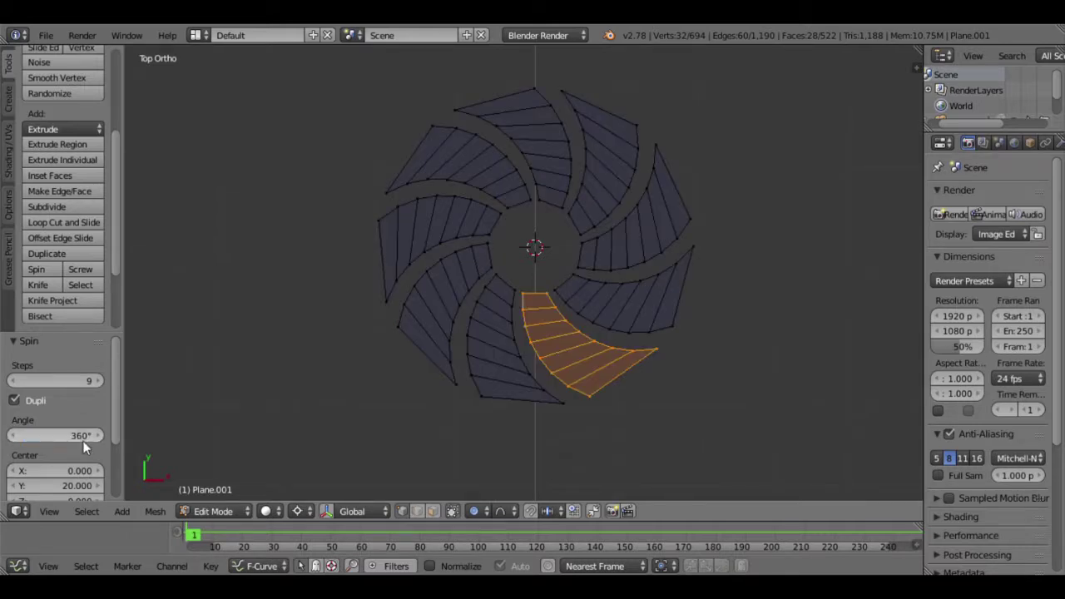
drag(18, 380, 7, 380)
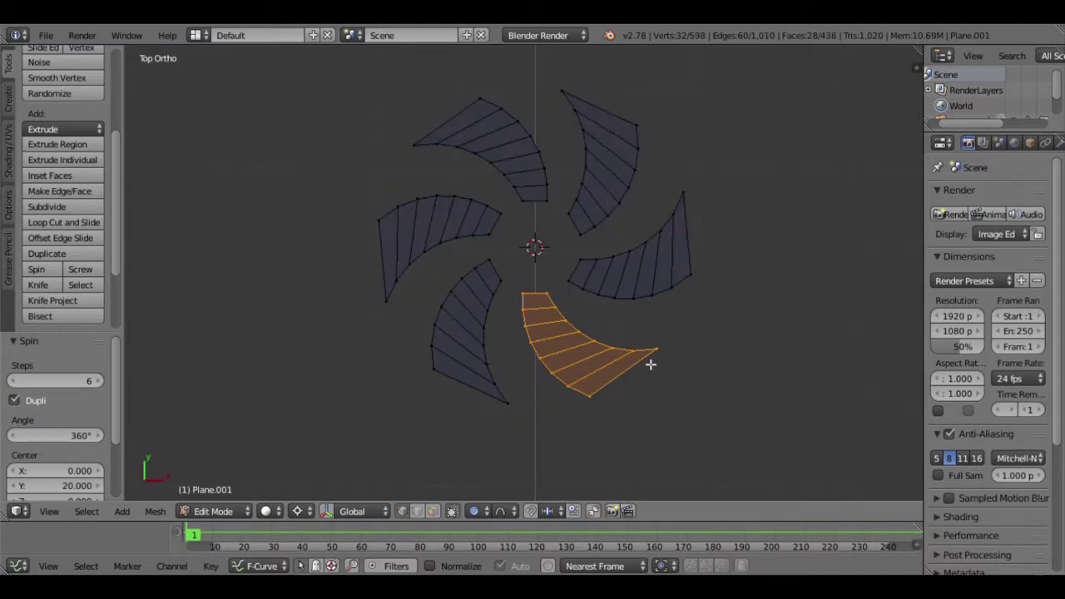
scroll(682, 380, up, 3)
scroll(613, 392, up, 3)
shift+middle_drag(627, 407, 563, 292)
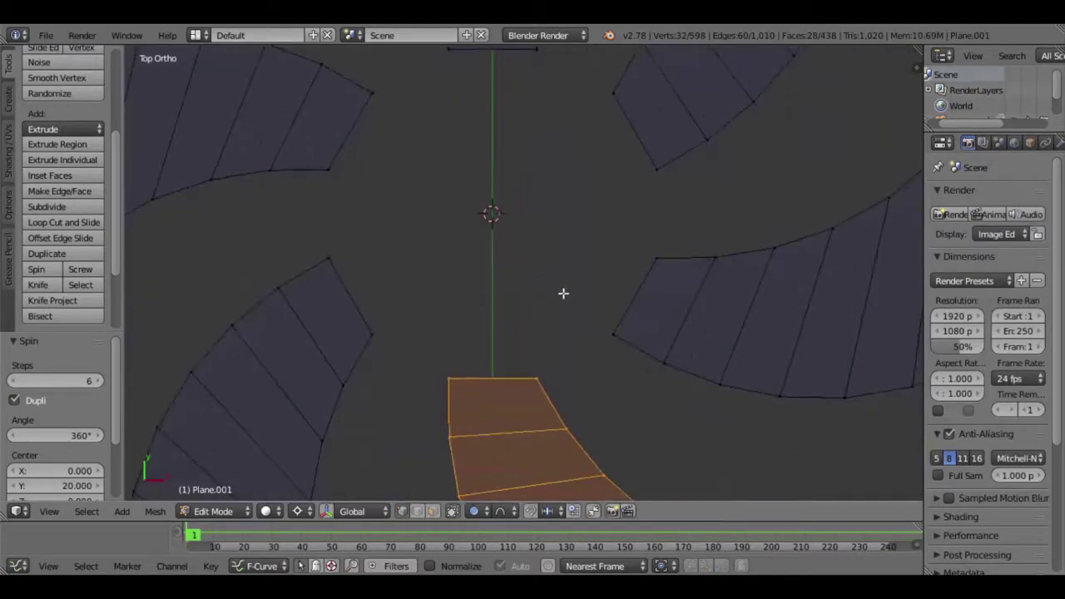
Extrude an edge from the blade's inner corner vertex and rotate it 15° about the centre.
scroll(575, 328, down, 3)
key(a)
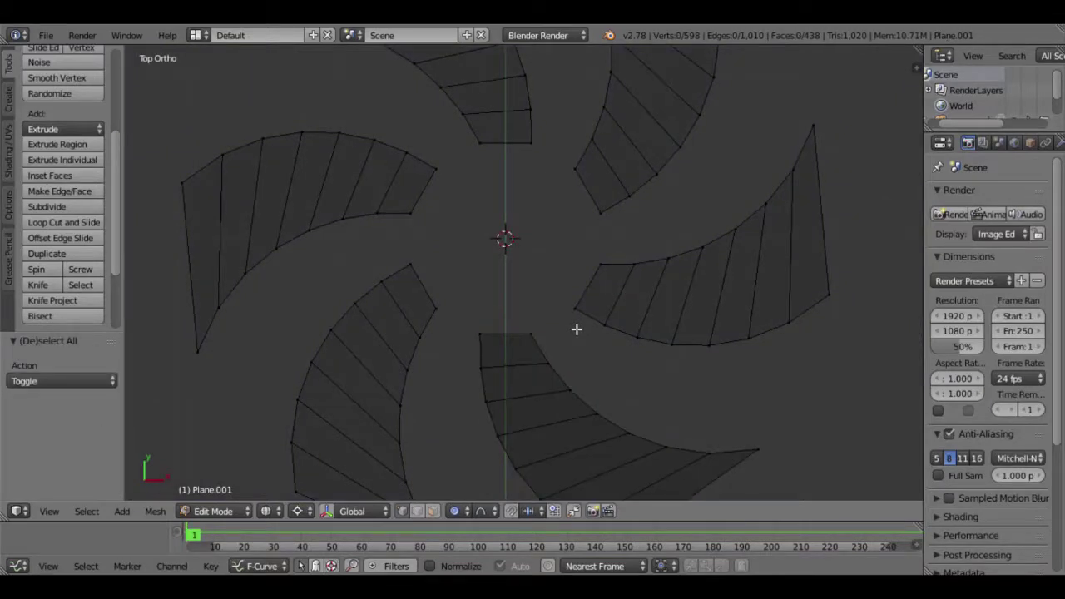
right_click(584, 324)
scroll(642, 348, up, 2)
scroll(656, 353, down, 1)
key(e)
right_click(721, 327)
key(r)
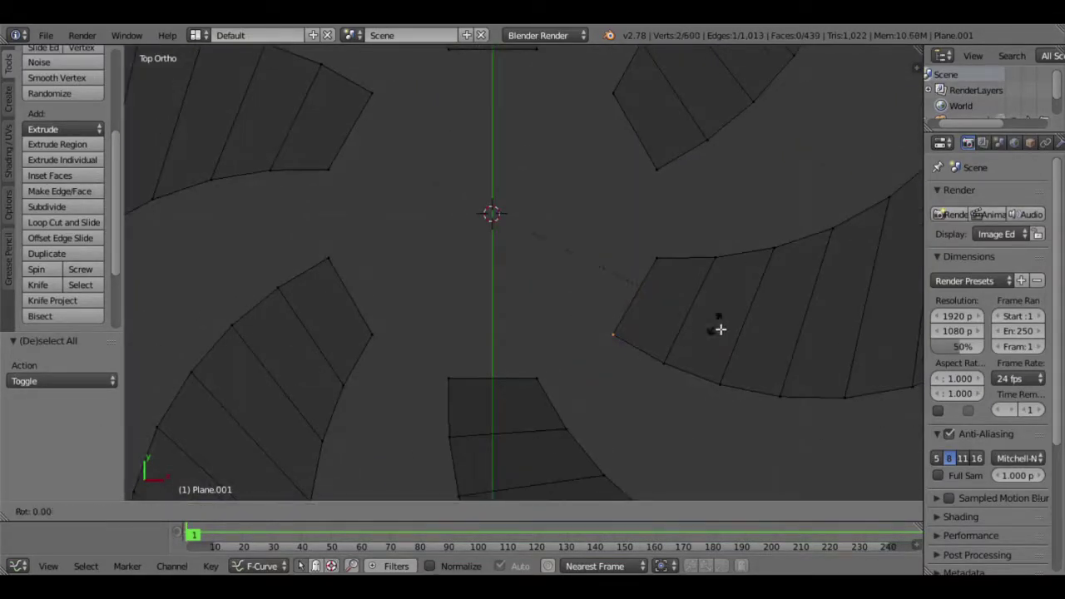
click(672, 366)
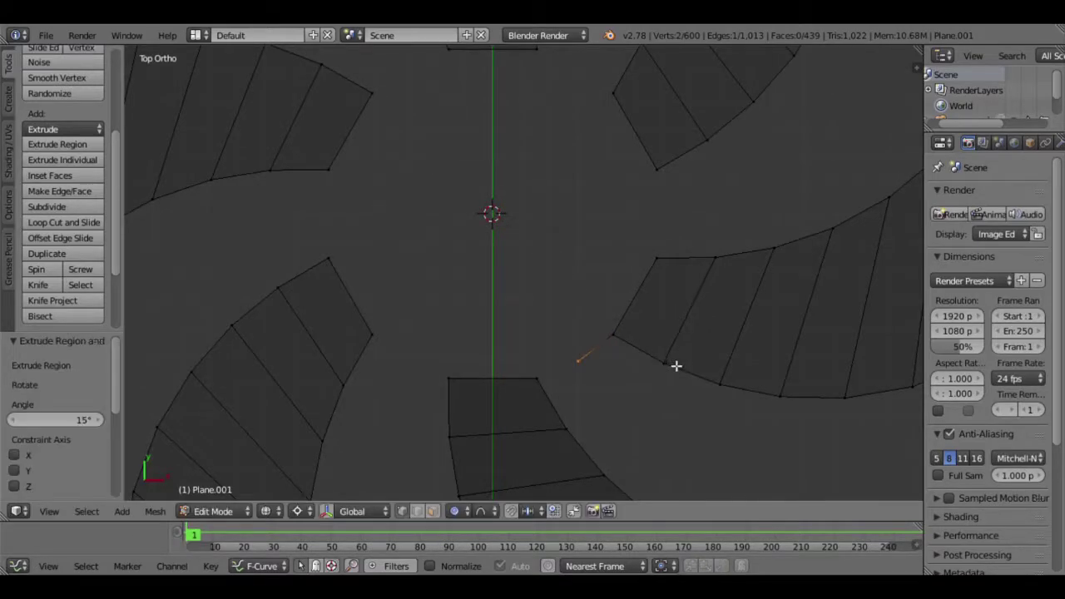
Merge duplicate vertices and fill a face bridging to the neighbouring blade's inner edge.
key(b)
drag(551, 392, 445, 370)
key(w)
click(607, 361)
key(f)
middle_drag(604, 357, 552, 330)
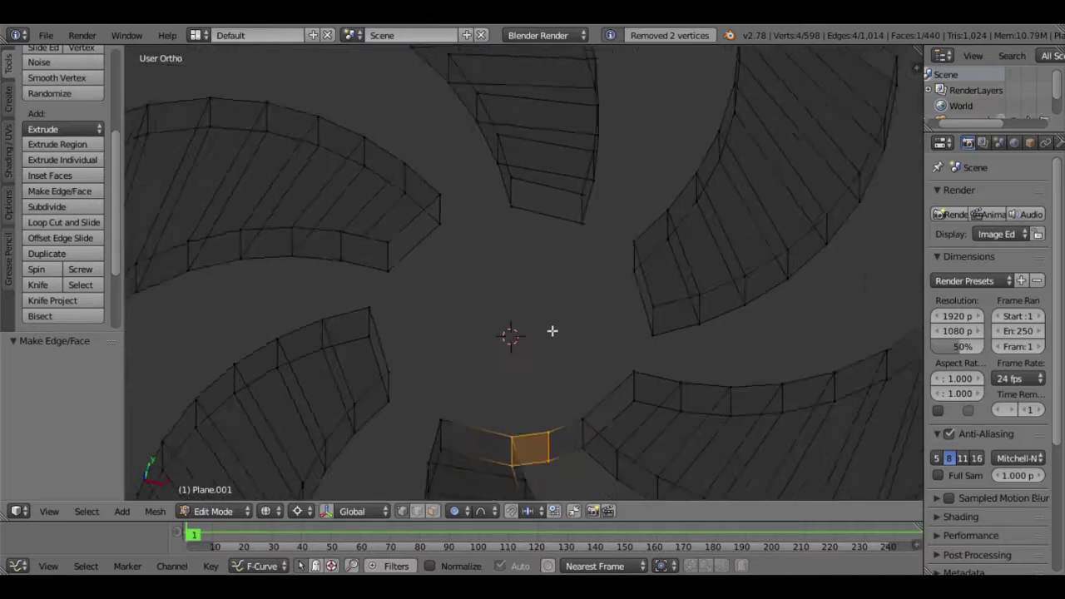
key(z)
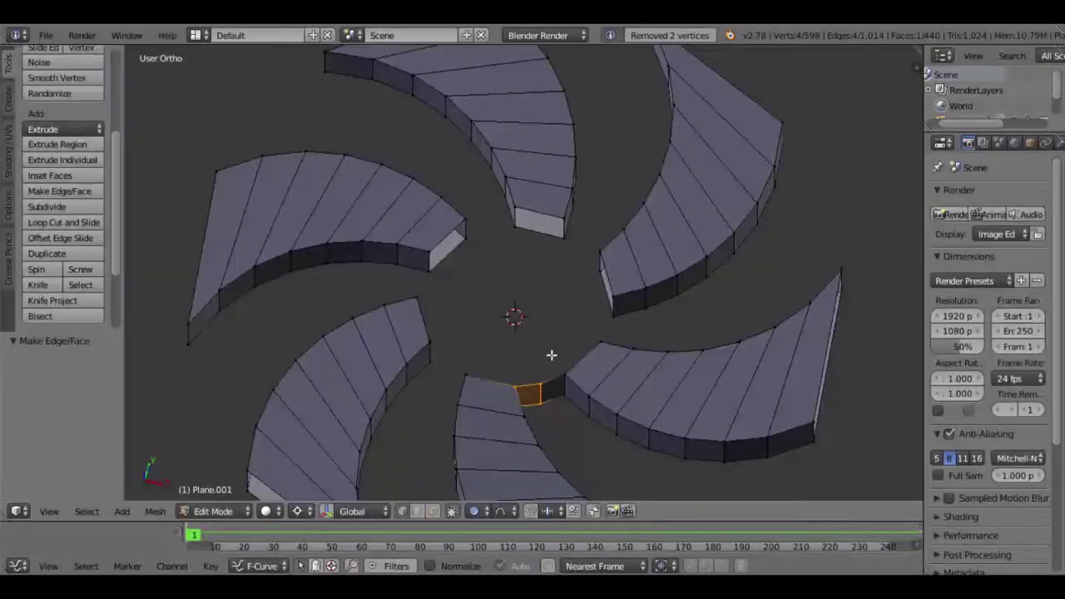
key(KP_7)
key(z)
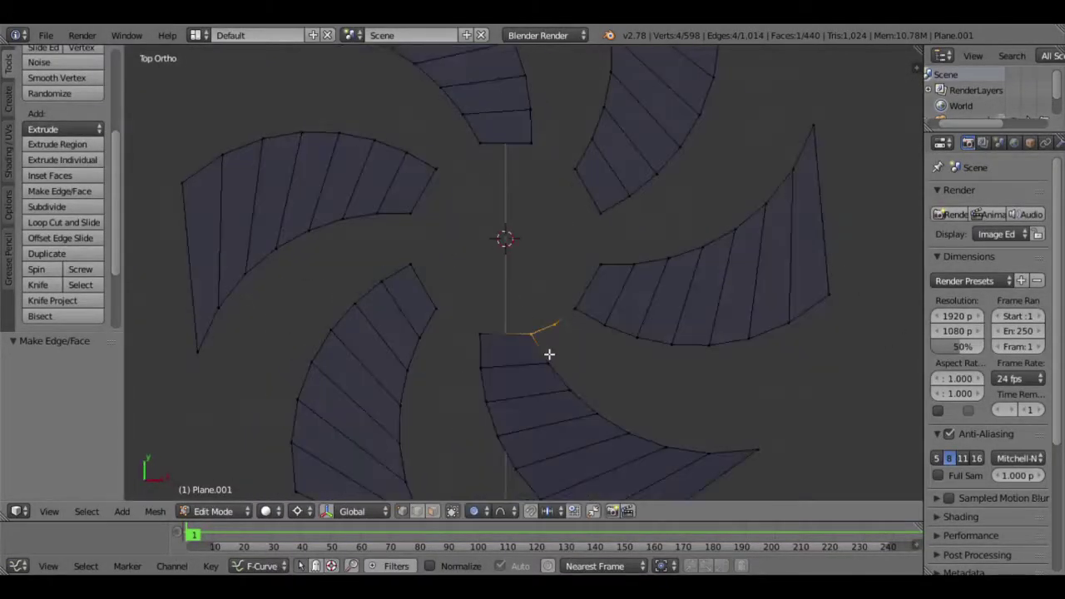
Select the new connecting edge and grow the selection to its neighbours.
scroll(549, 354, up, 3)
key(a)
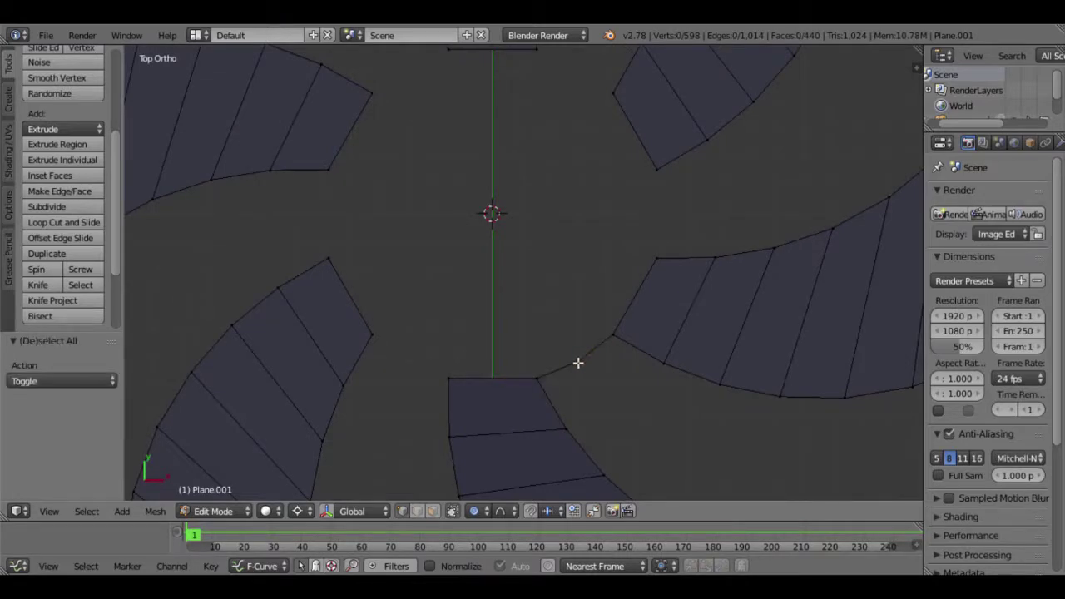
key(z)
right_click(577, 356)
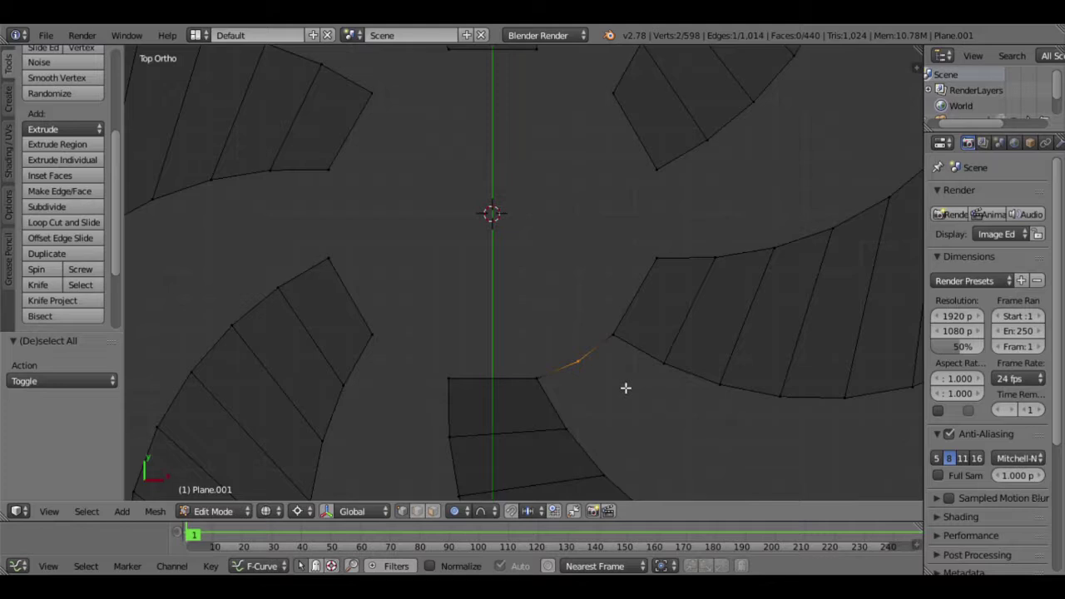
key(ctrl+KP_Add)
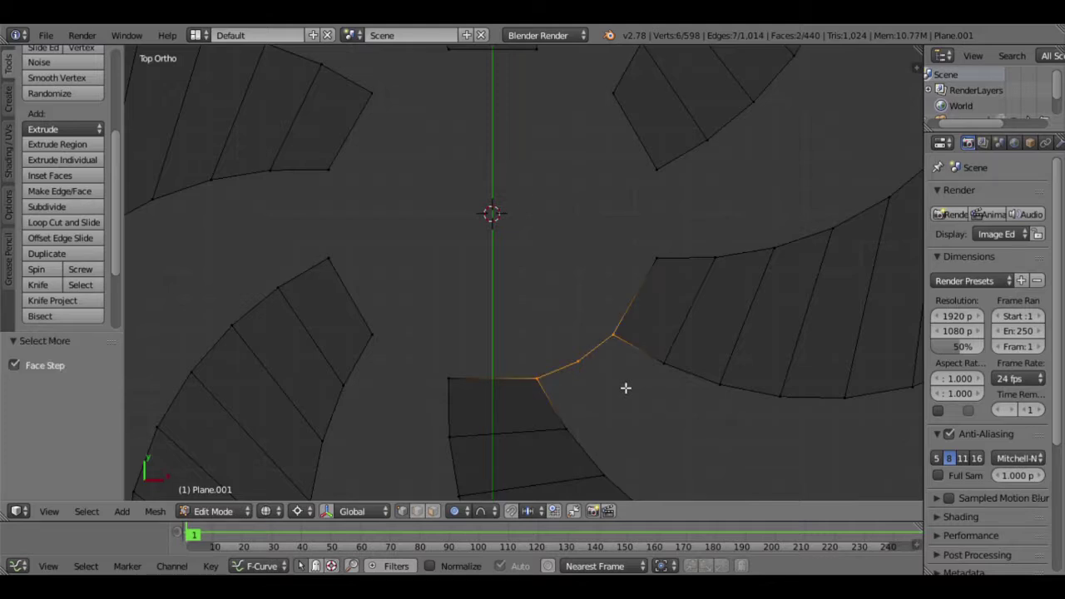
middle_drag(626, 387, 571, 335)
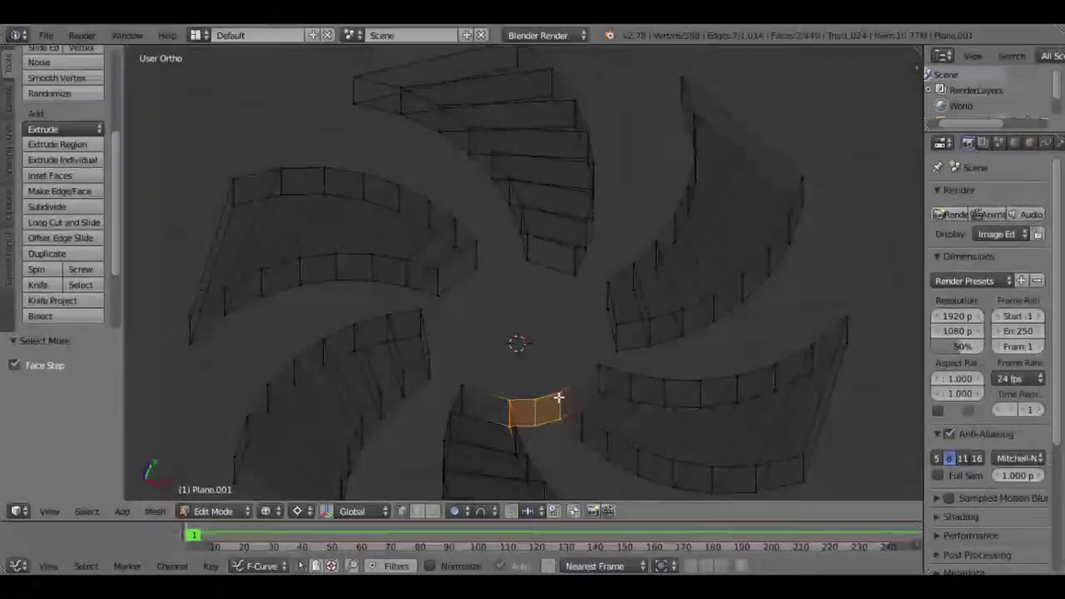
key(KP_7)
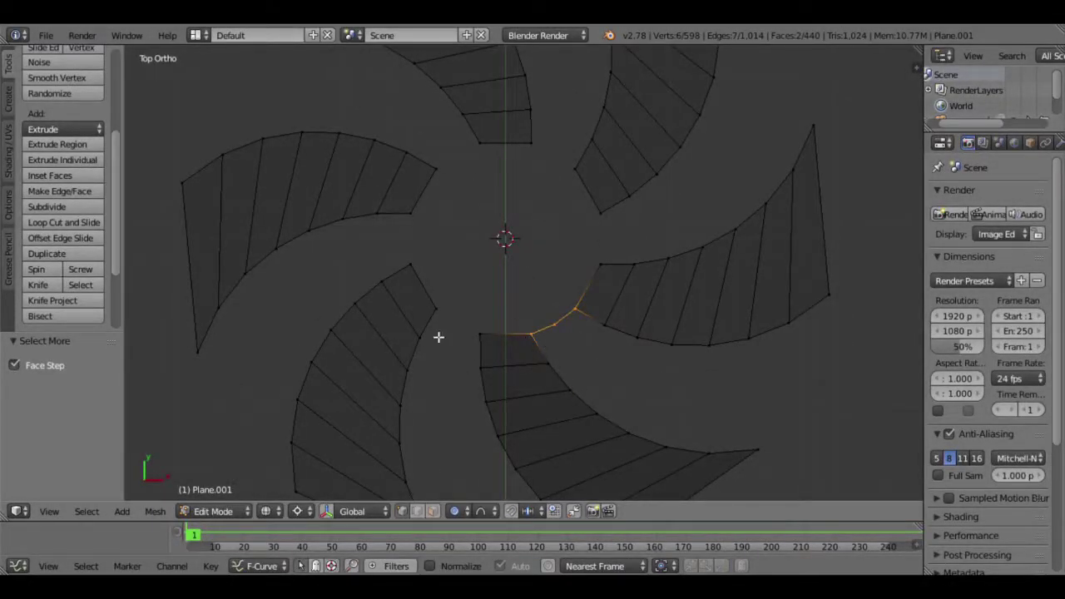
Spin the connector around the centre with Dupli, 360°, 6 steps, closing the hub.
click(46, 269)
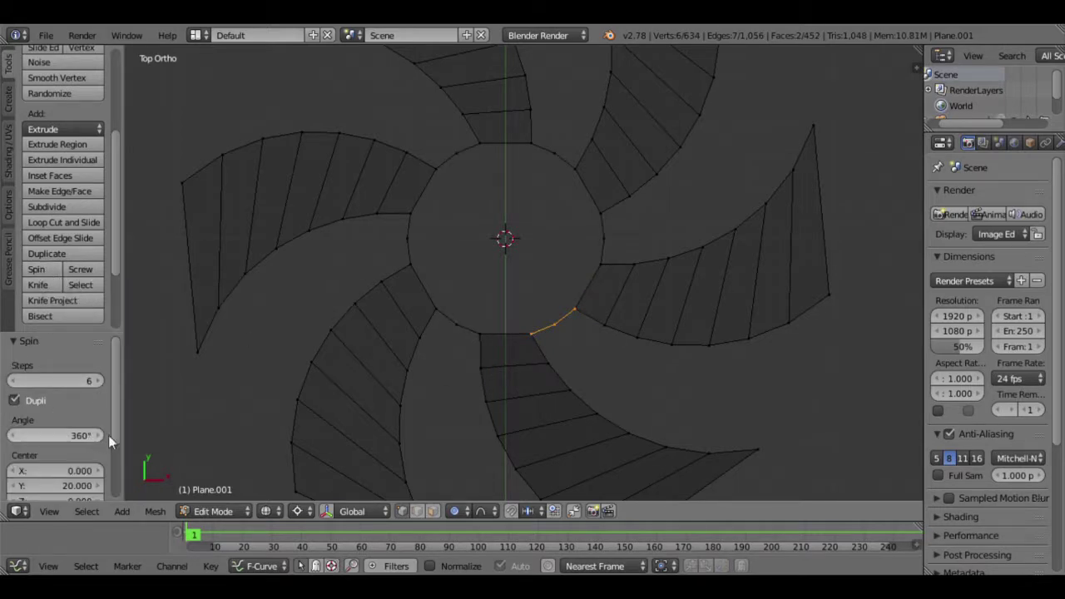
middle_drag(511, 366, 546, 300)
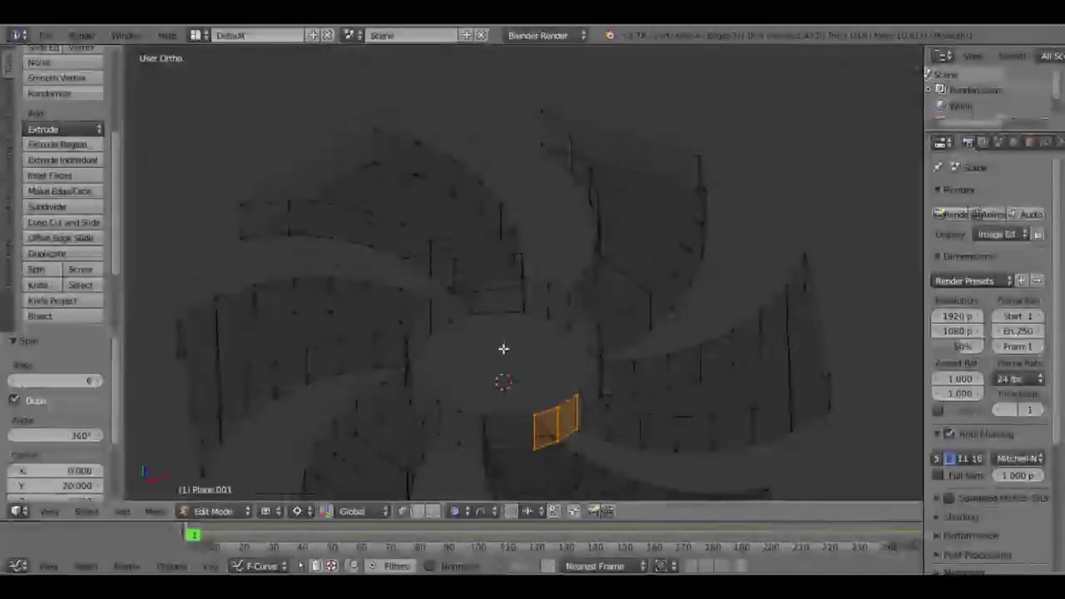
key(z)
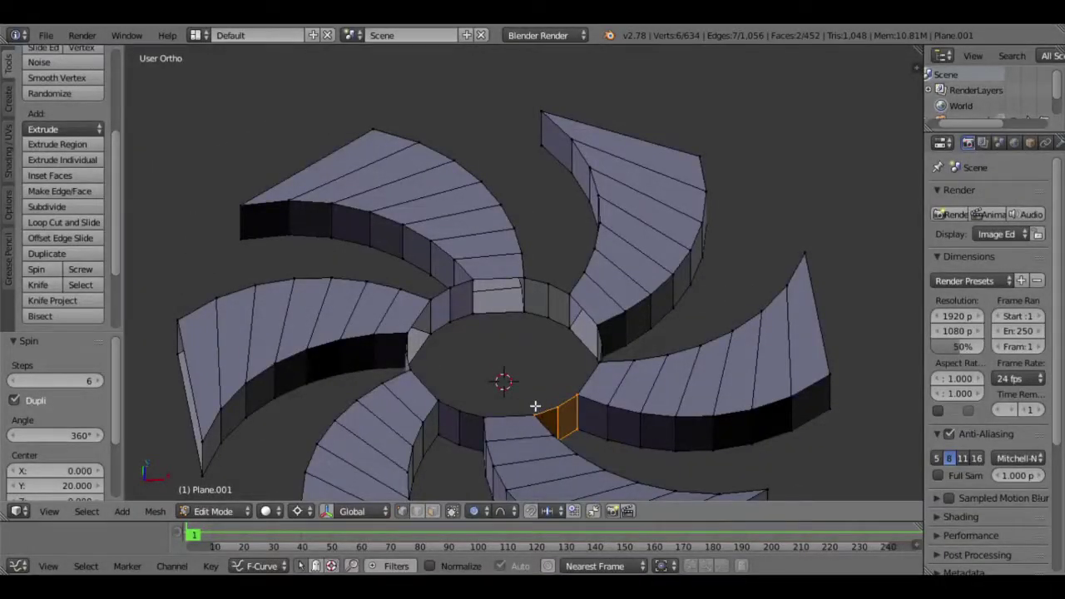
key(KP_7)
key(z)
scroll(537, 391, down, 4)
scroll(532, 395, up, 2)
scroll(531, 400, up, 1)
scroll(520, 396, up, 2)
scroll(554, 392, up, 2)
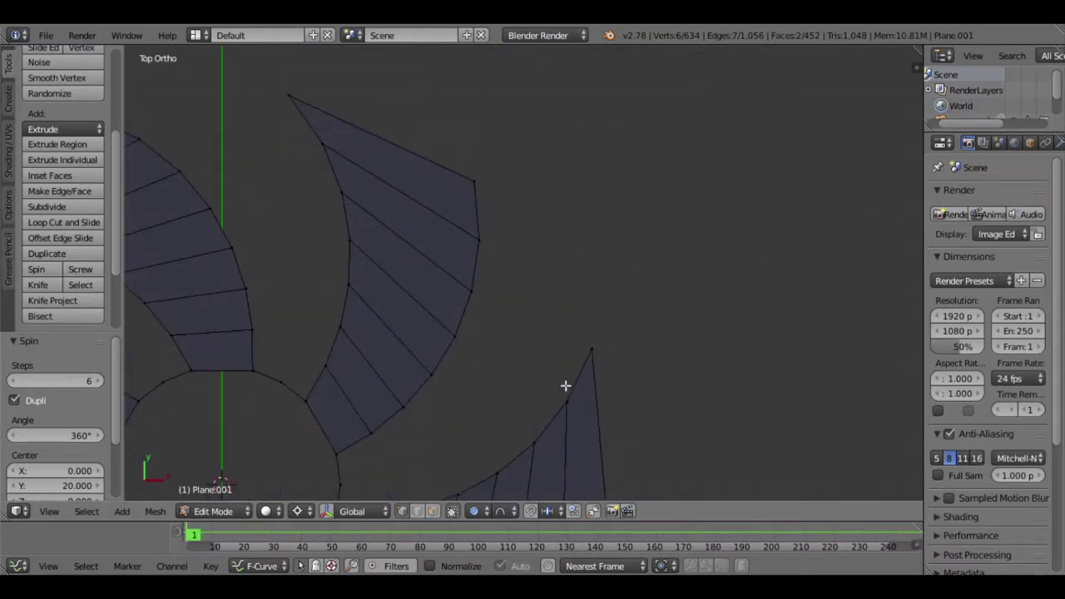
Extrude two rim segments from the blade's outer tip vertex, rotating each about -10°.
key(z)
key(a)
key(b)
drag(613, 364, 591, 353)
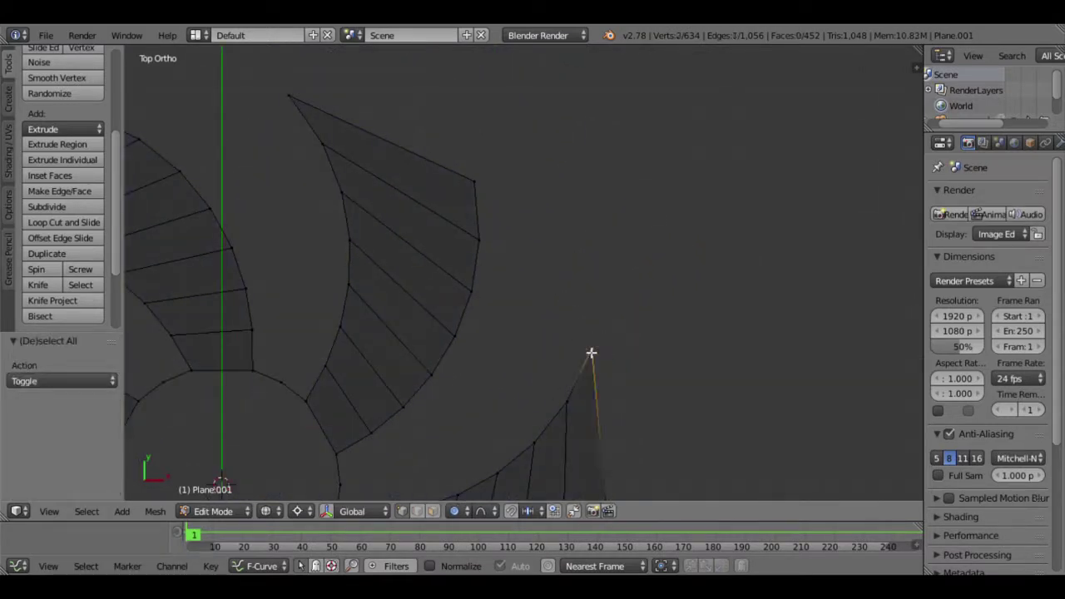
key(e)
key(r)
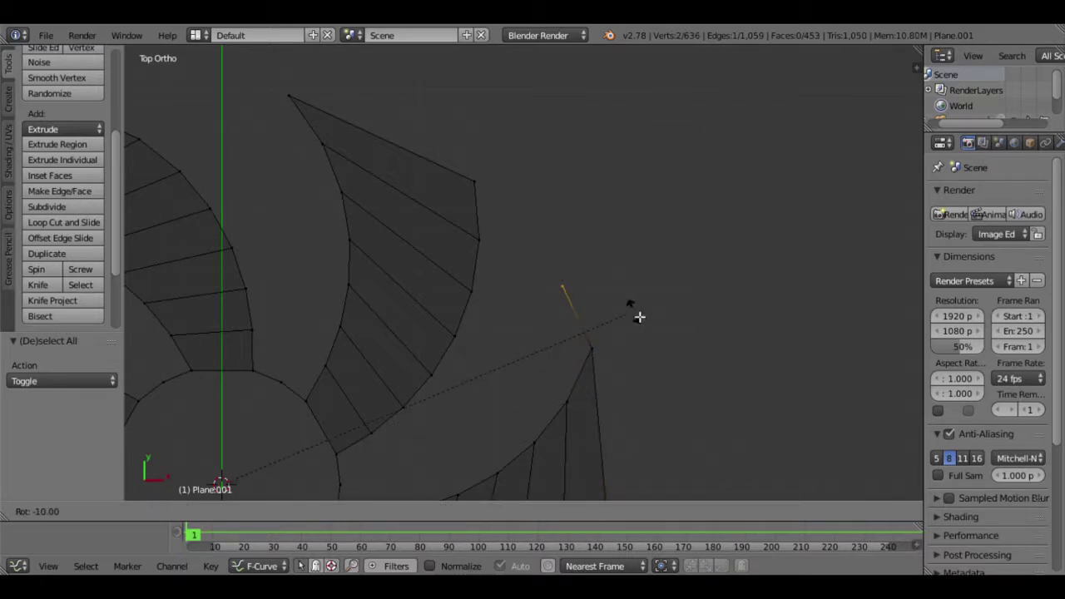
click(639, 317)
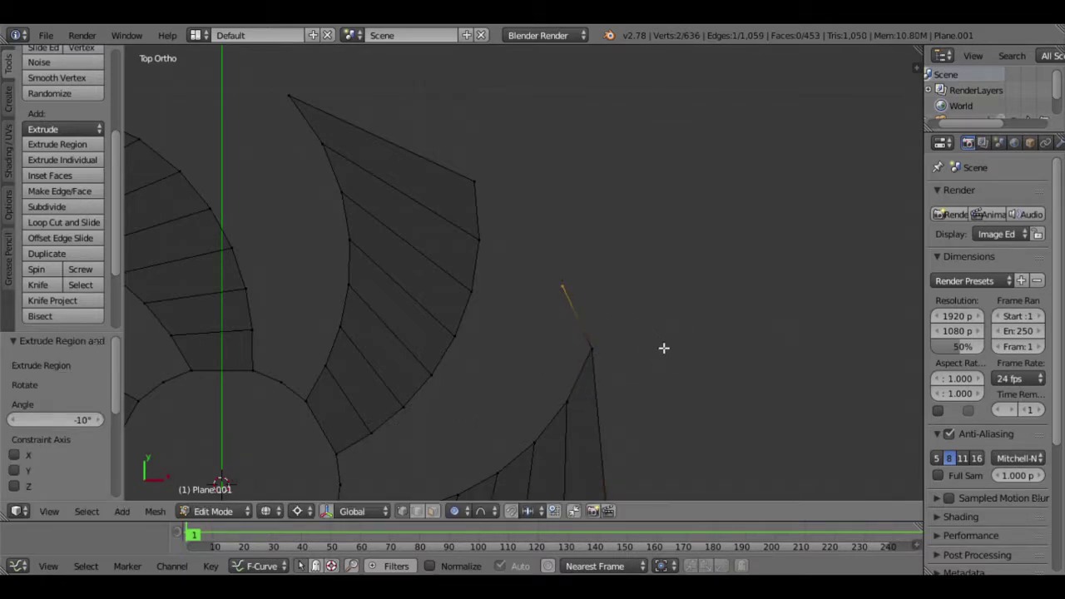
key(e)
key(r)
click(603, 287)
Fill a face between the rim end and the next blade's outer corner.
shift+right_click(493, 201)
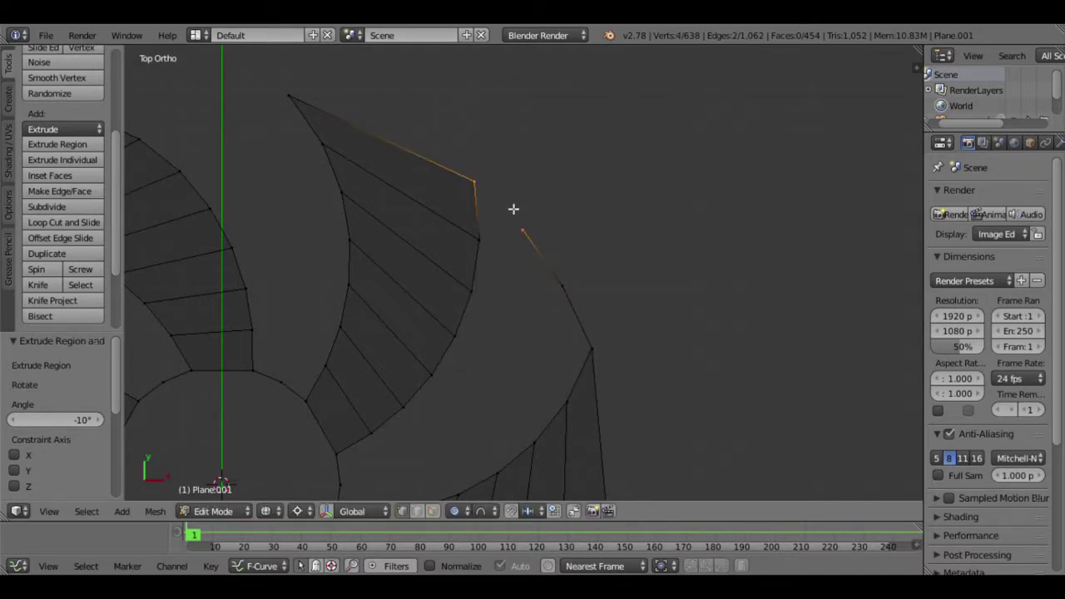
middle_drag(514, 209, 485, 250)
key(f)
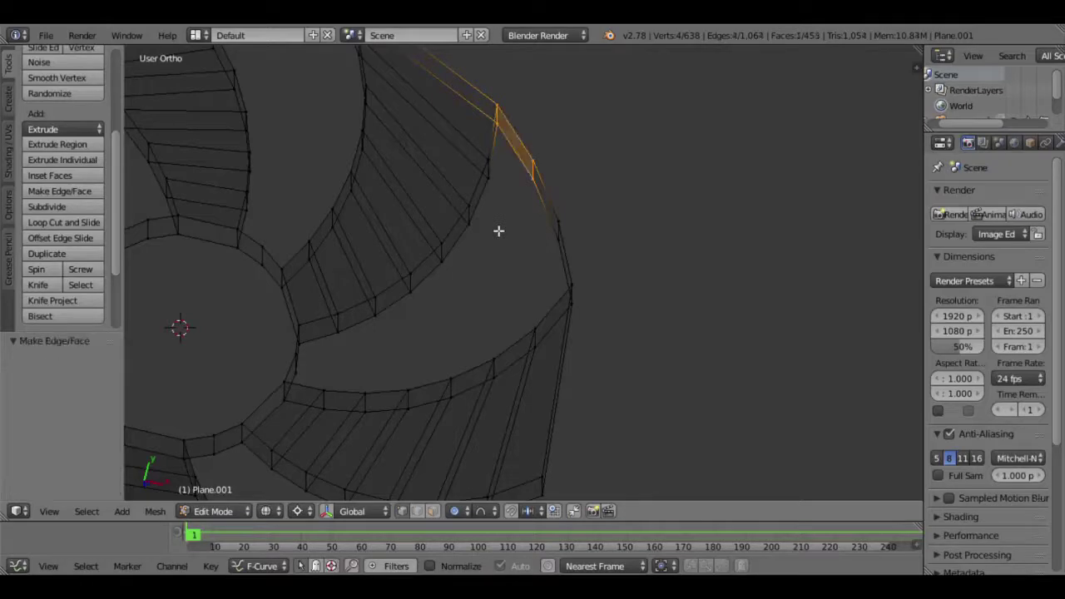
key(z)
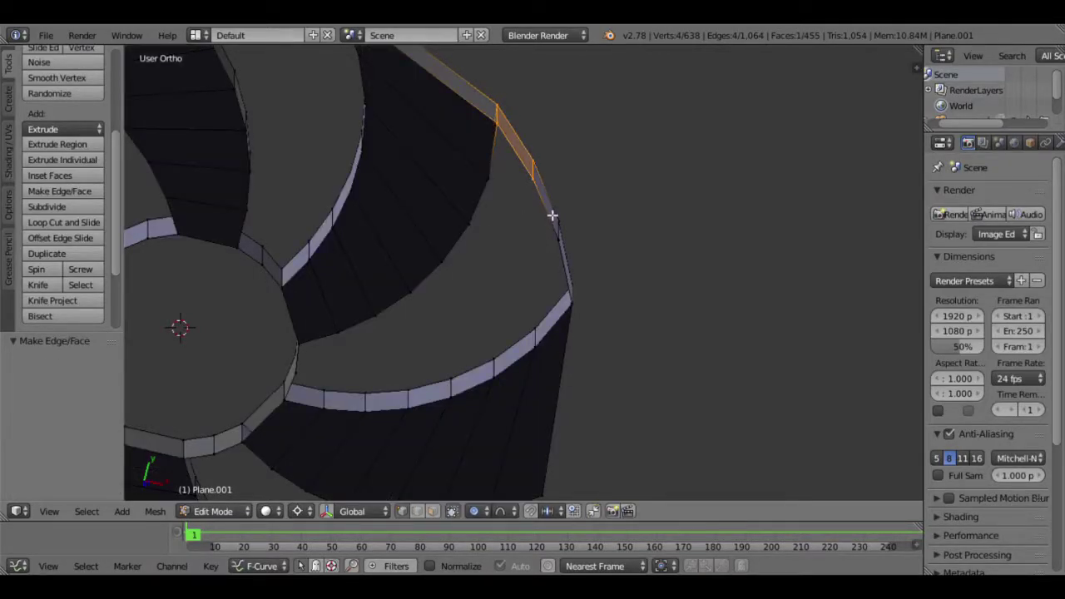
middle_drag(585, 231, 550, 241)
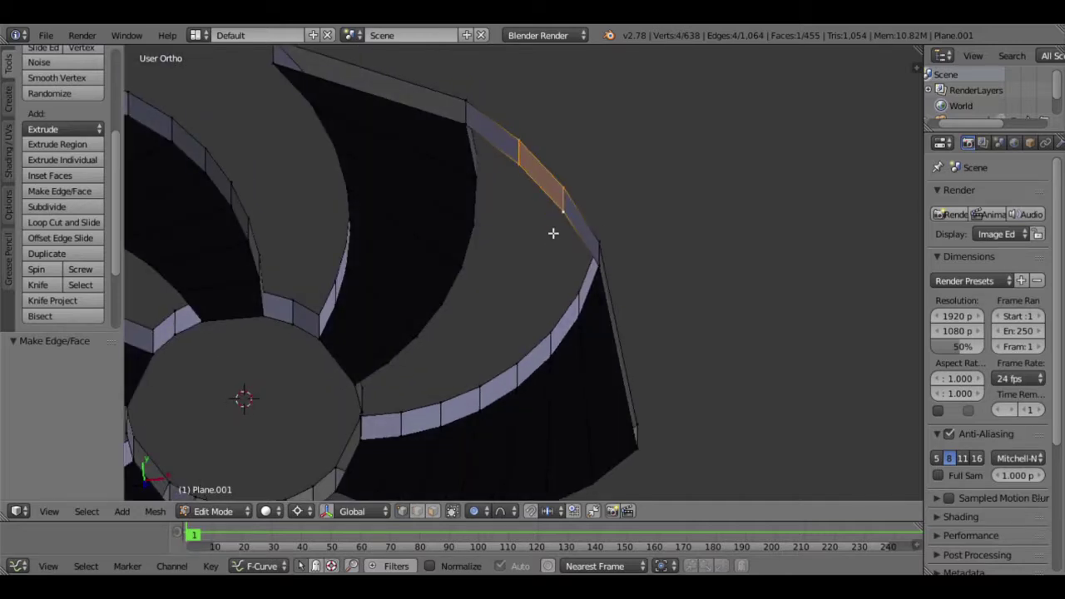
Grow the selection and spin it with Dupli into six copies around the centre.
key(ctrl+KP_Add)
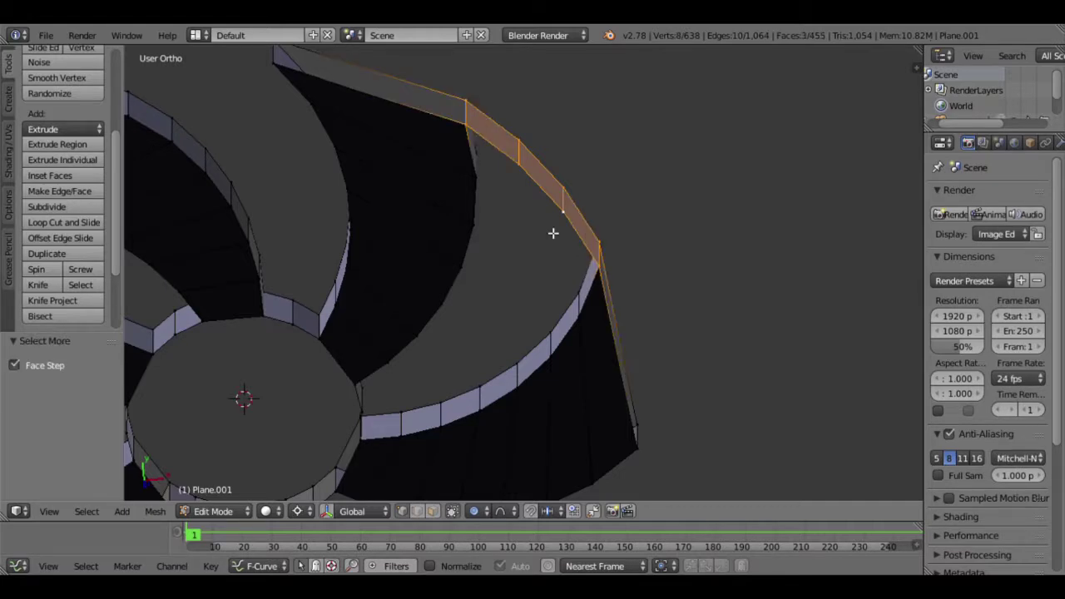
scroll(553, 233, down, 3)
scroll(554, 245, down, 1)
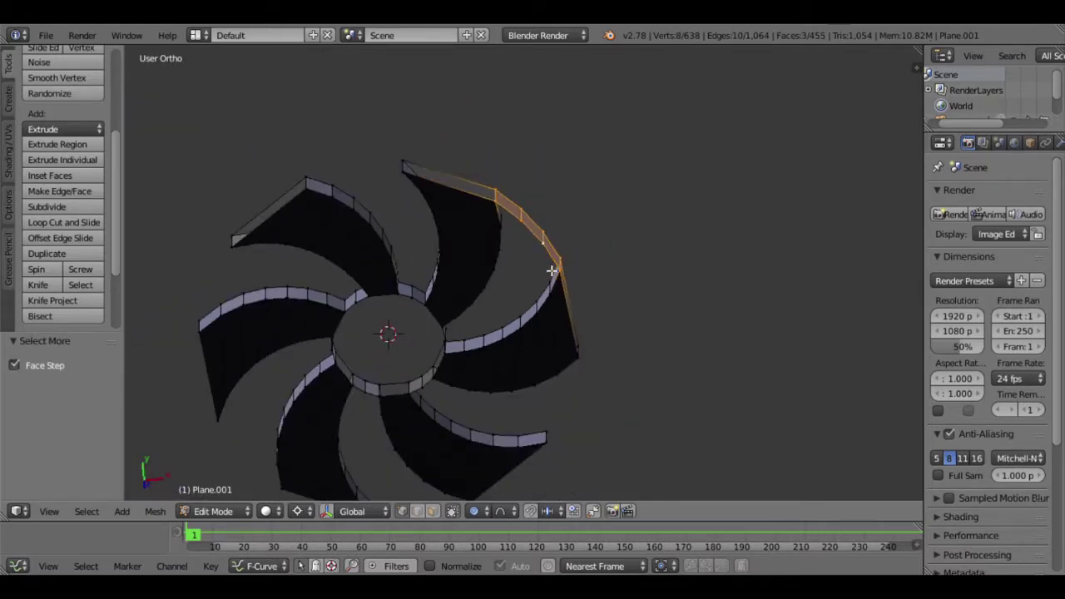
key(KP_7)
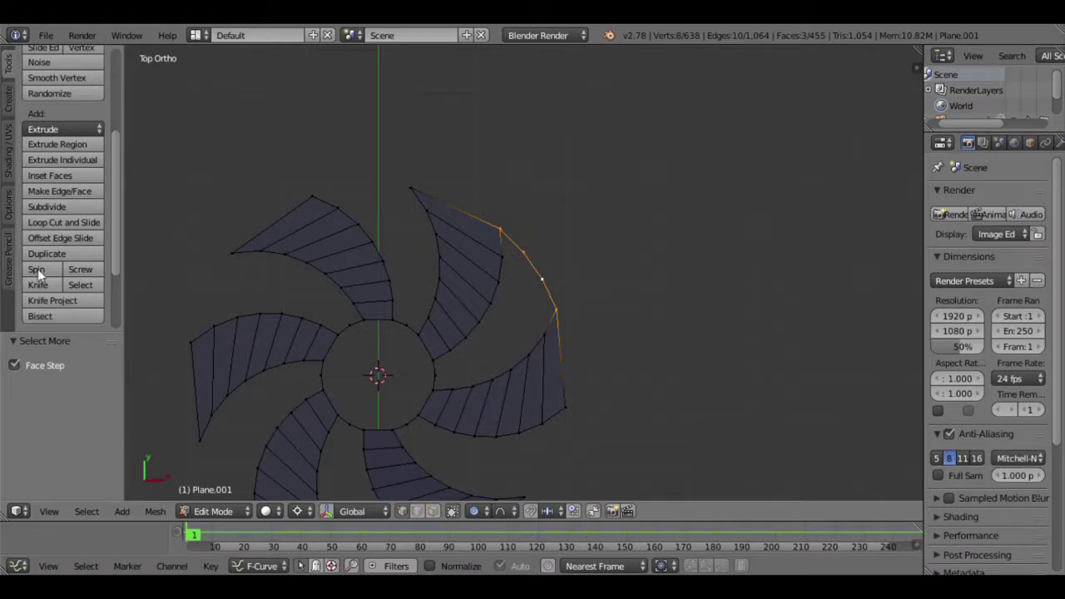
click(37, 270)
middle_drag(397, 355, 445, 332)
Select the whole fan and remove doubles, merging 84 duplicate vertices.
scroll(447, 324, down, 3)
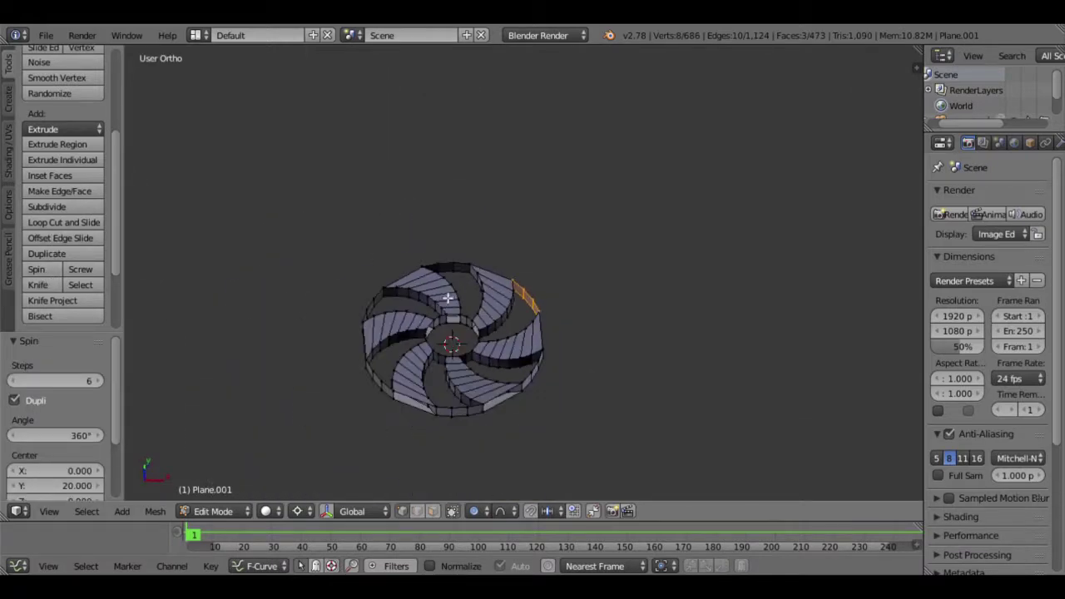
middle_drag(447, 314, 444, 321)
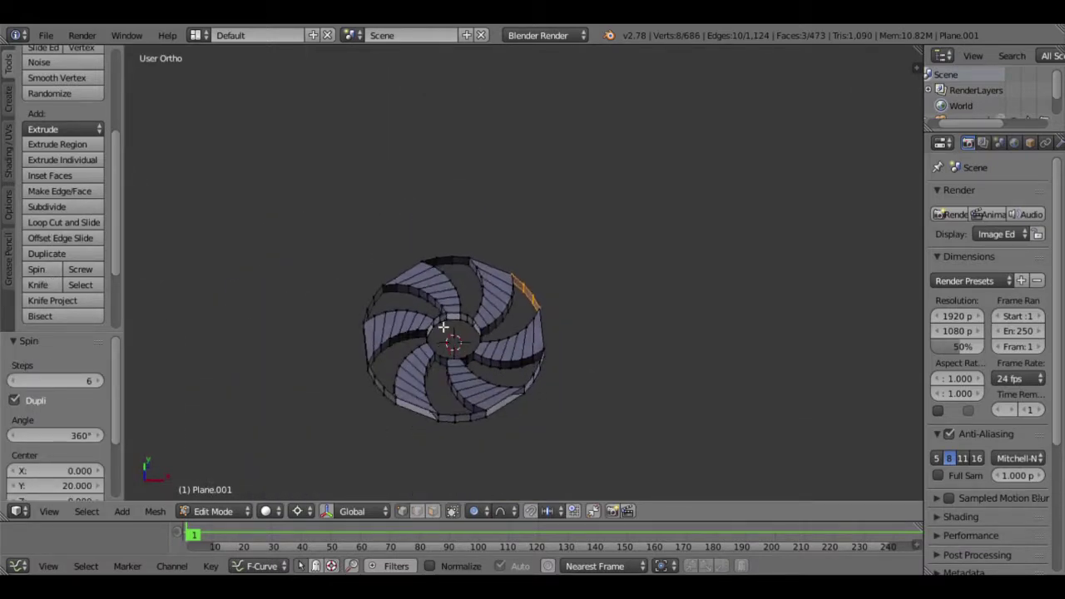
scroll(453, 341, up, 1)
scroll(458, 366, up, 3)
key(a)
key(a)
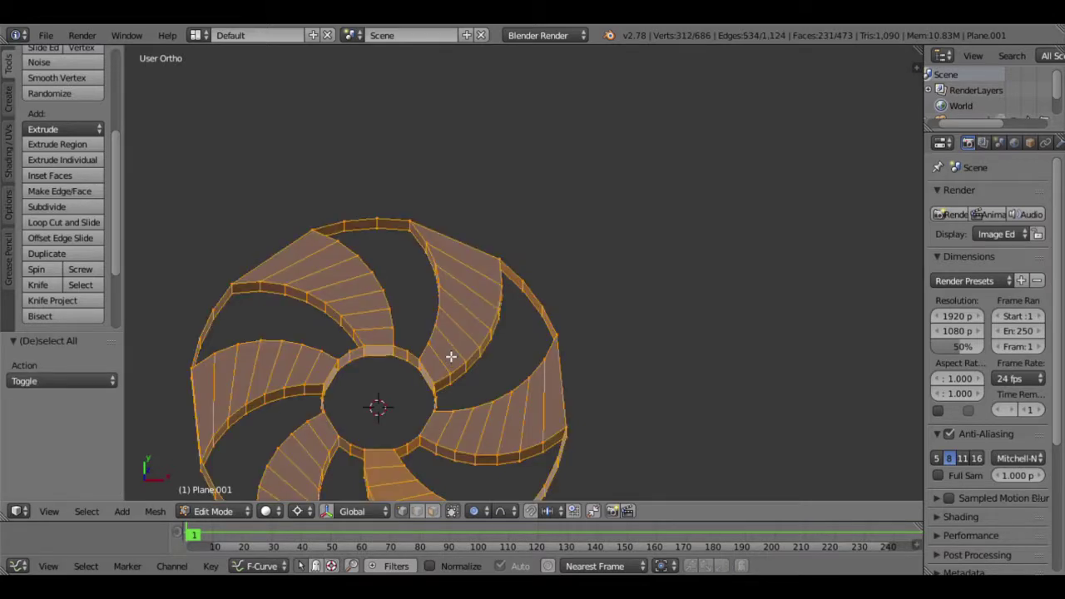
key(w)
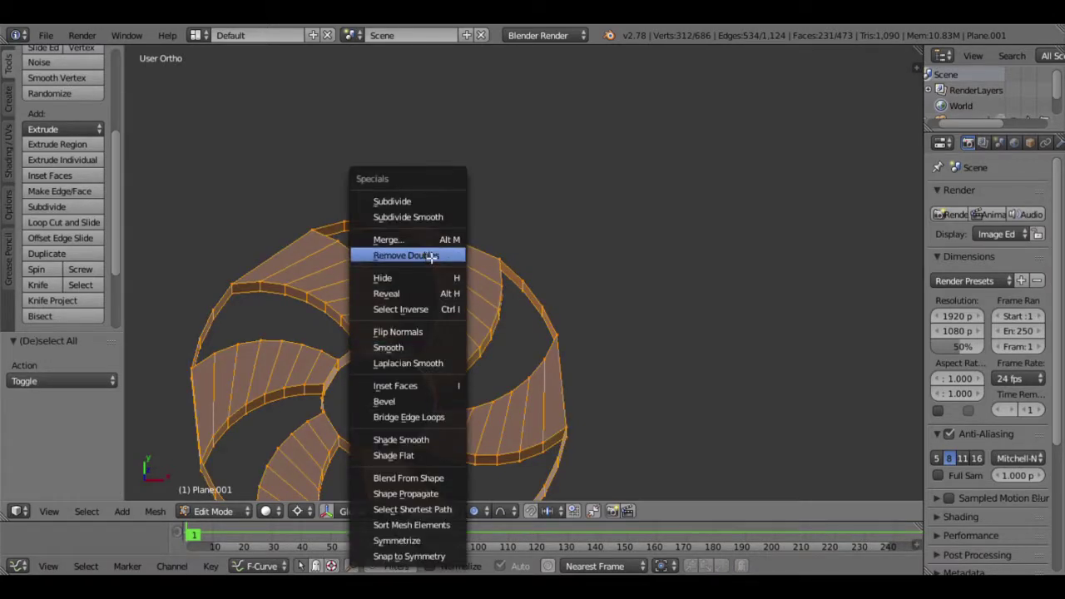
click(432, 255)
Box-select the top vertex on the fan's outer edge.
key(KP_7)
mouse_move(471, 249)
shift+middle_down()
mouse_move(521, 280)
mouse_move(492, 261)
shift+middle_up()
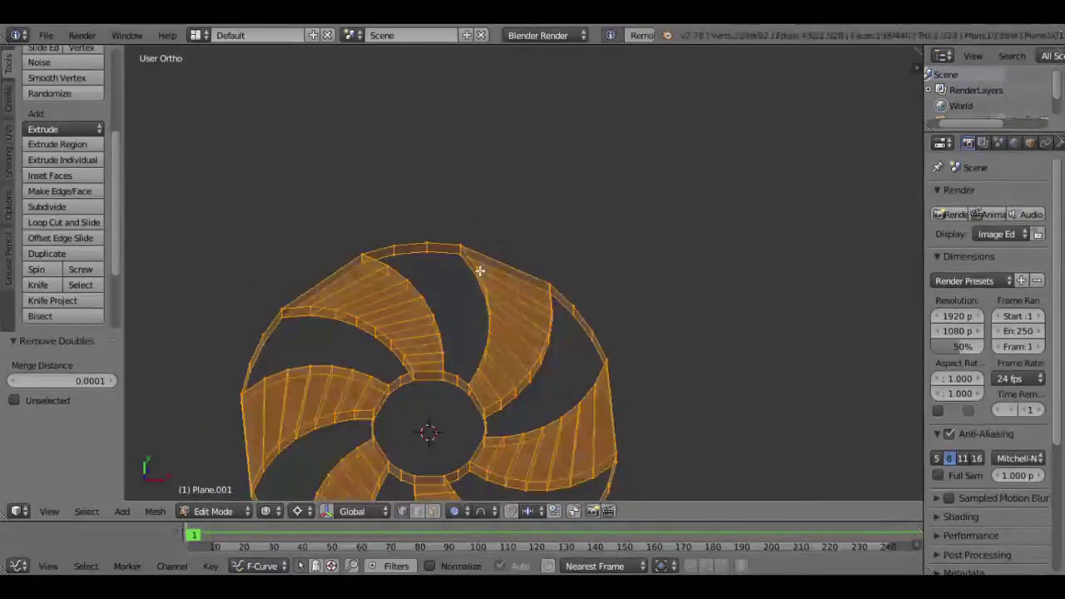
key(a)
key(b)
drag(434, 256, 409, 222)
Duplicate the selected vertex and scale it to zero at the fan centre, keeping its height.
key(KP_7)
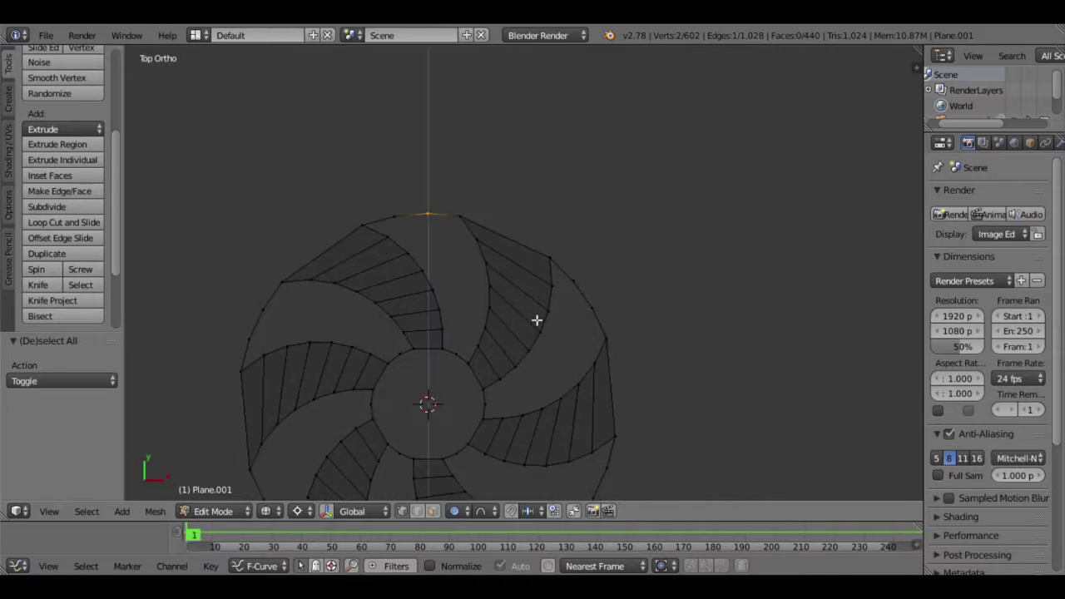
key(shift+d)
key(s)
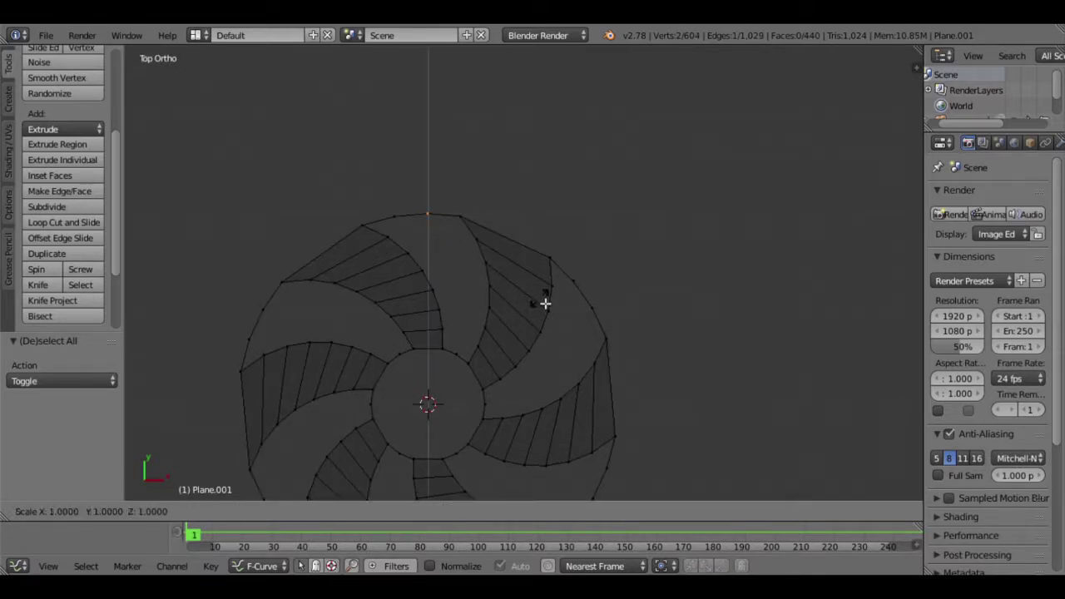
key(shift+z)
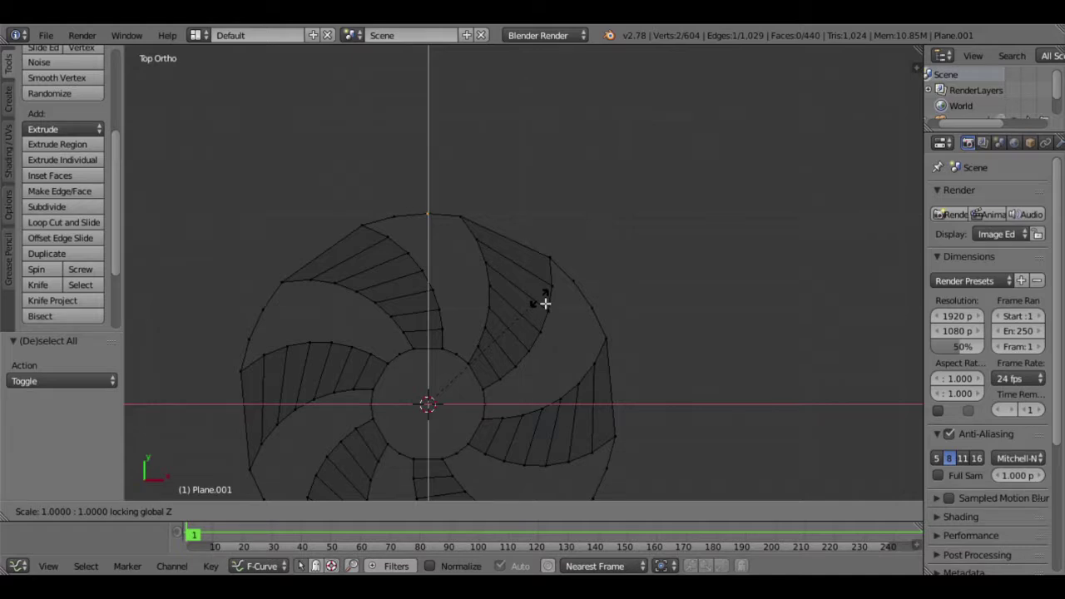
text(0)
key(Return)
mouse_move(545, 304)
middle_down()
mouse_move(427, 347)
mouse_move(399, 337)
middle_up()
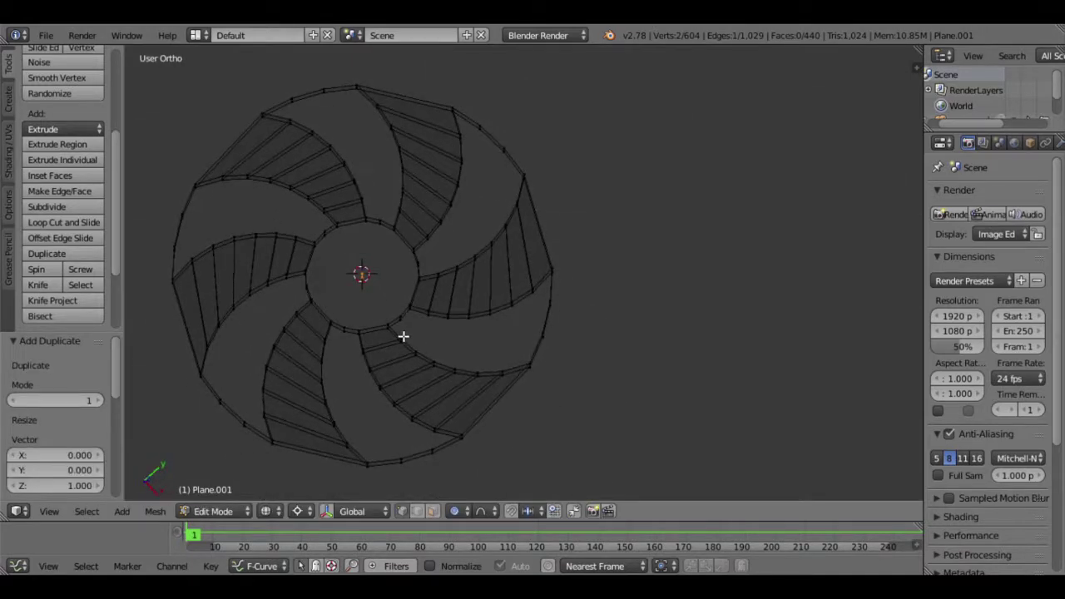
key(KP_7)
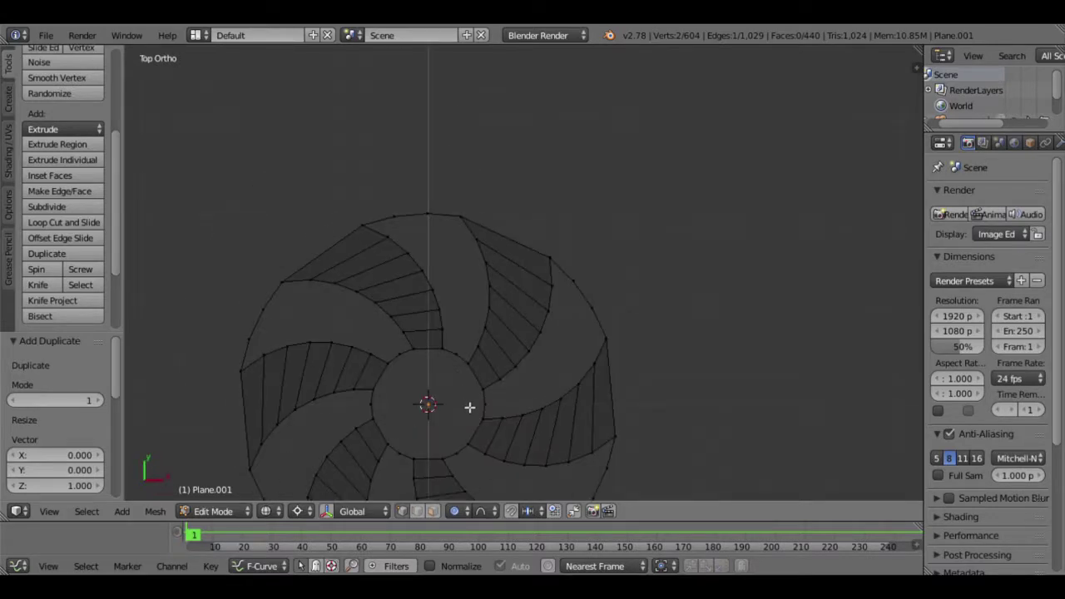
Turn off proportional editing and move the duplicate vertex 2.2 out along Y.
key(s)
key(Escape)
click(455, 511)
click(470, 496)
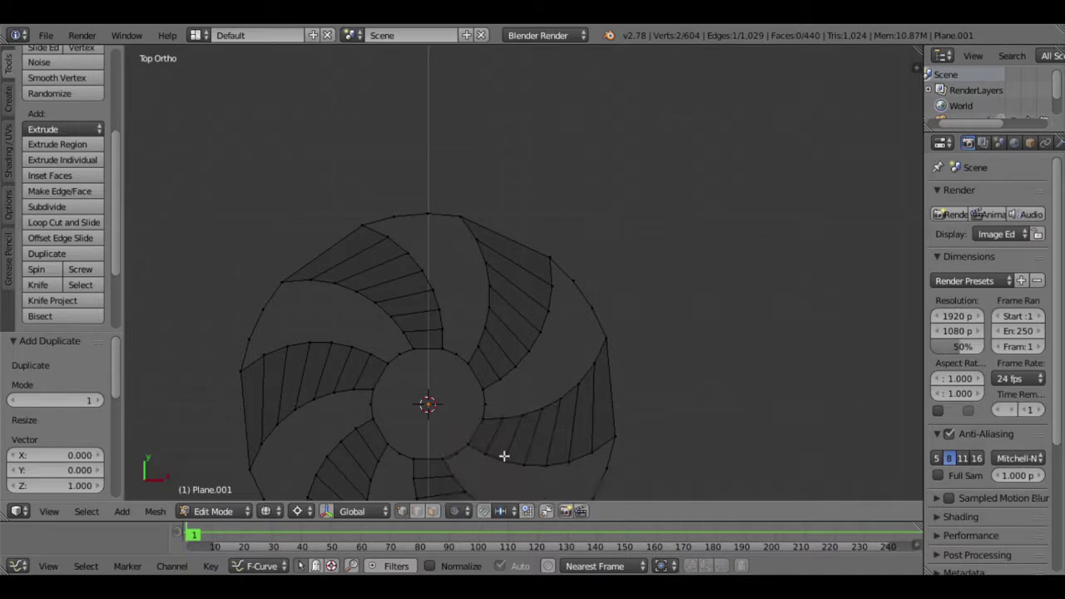
key(g)
key(y)
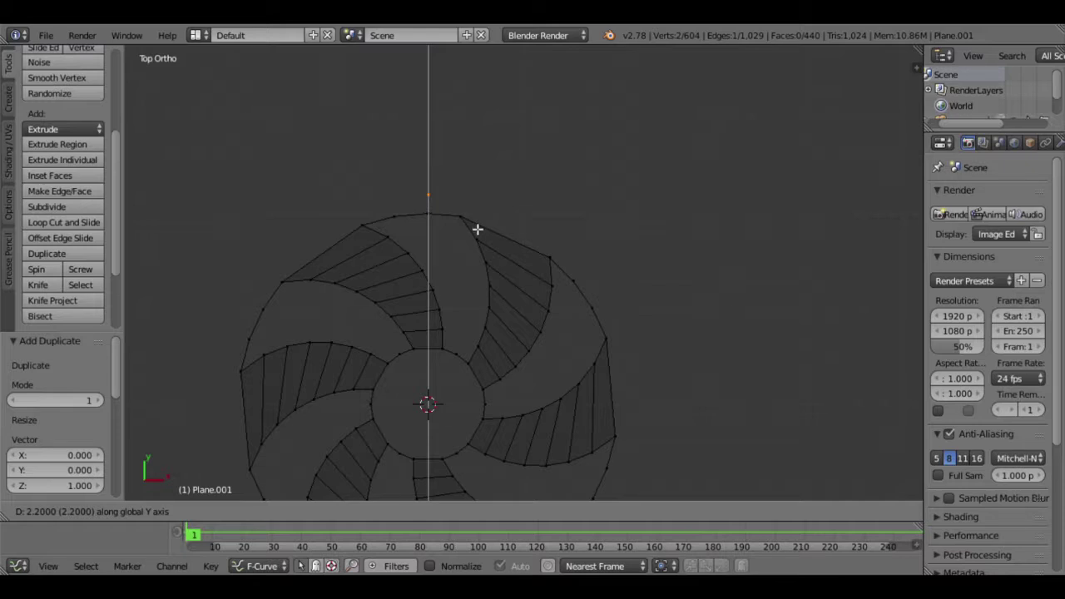
key(Return)
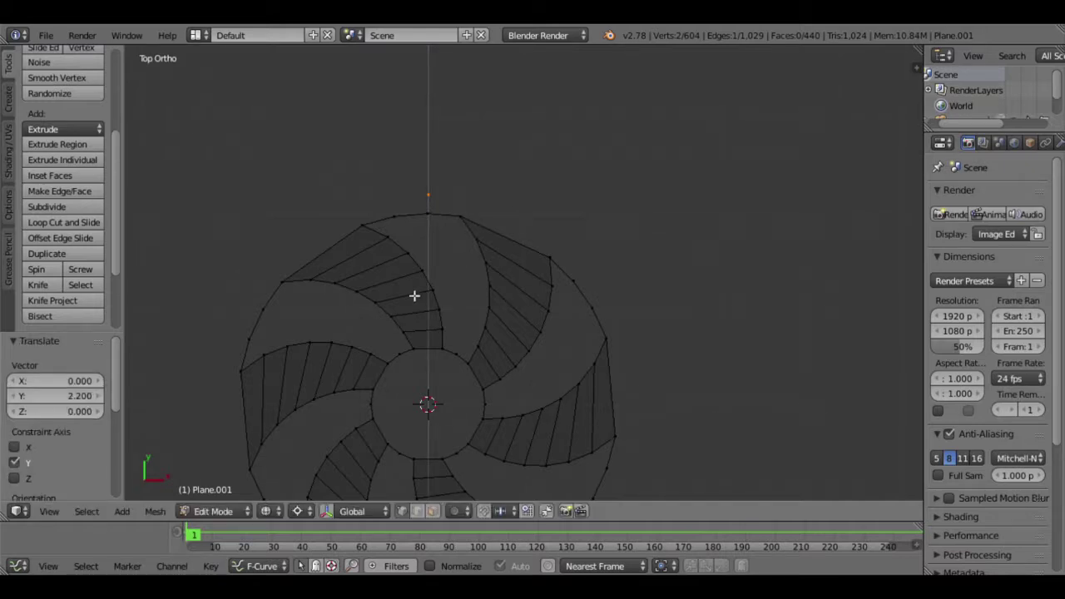
Spin the vertex into a connected 16-step outer rim with Dupli unticked.
click(37, 270)
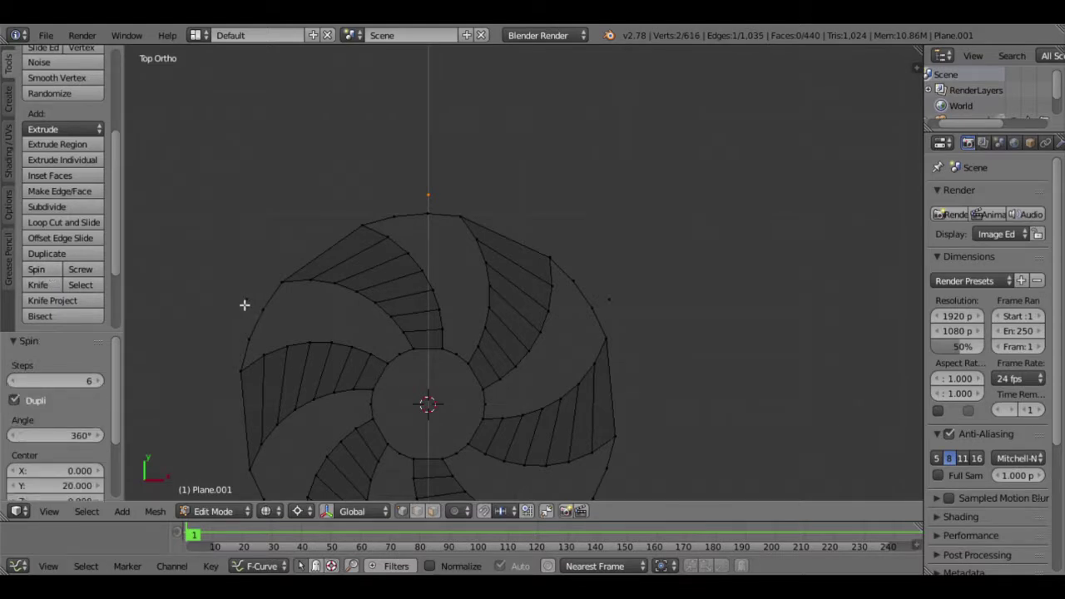
click(15, 401)
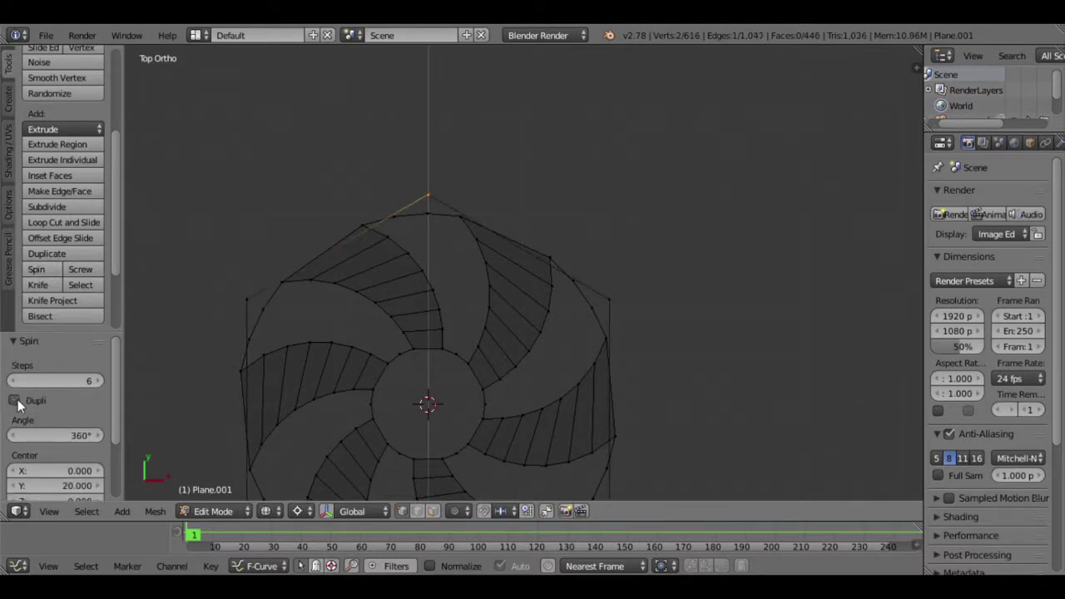
click(102, 379)
click(102, 380)
click(103, 380)
click(103, 379)
click(102, 379)
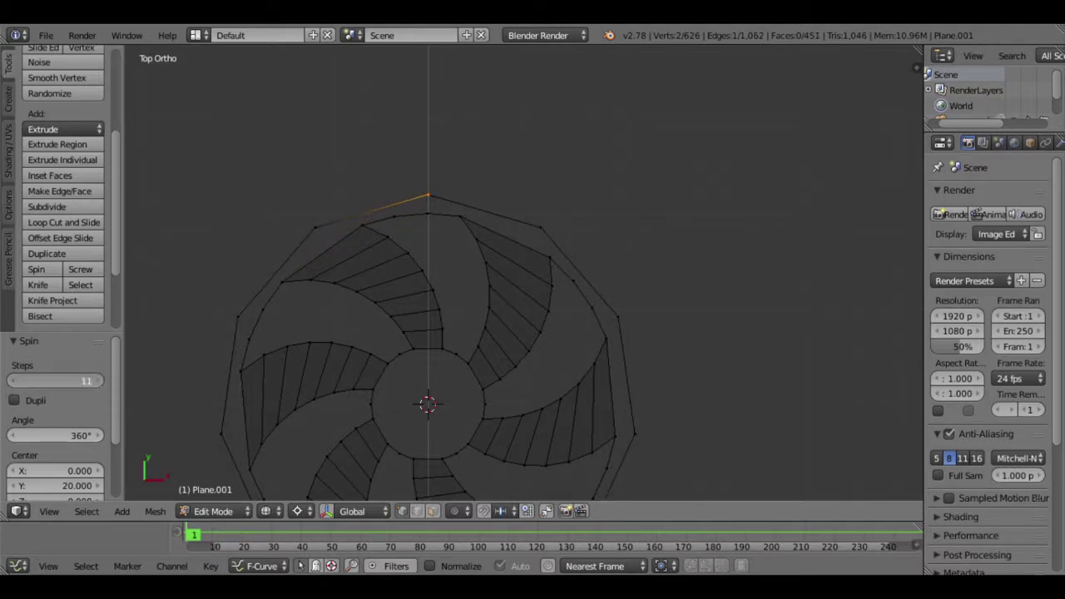
click(102, 379)
click(102, 379)
click(102, 380)
click(102, 380)
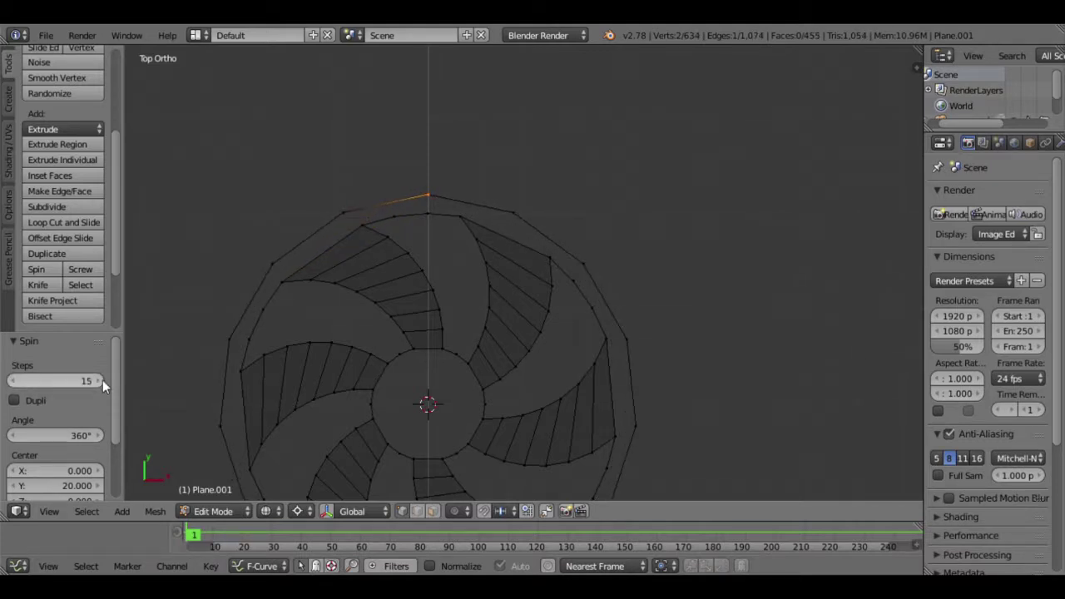
click(103, 379)
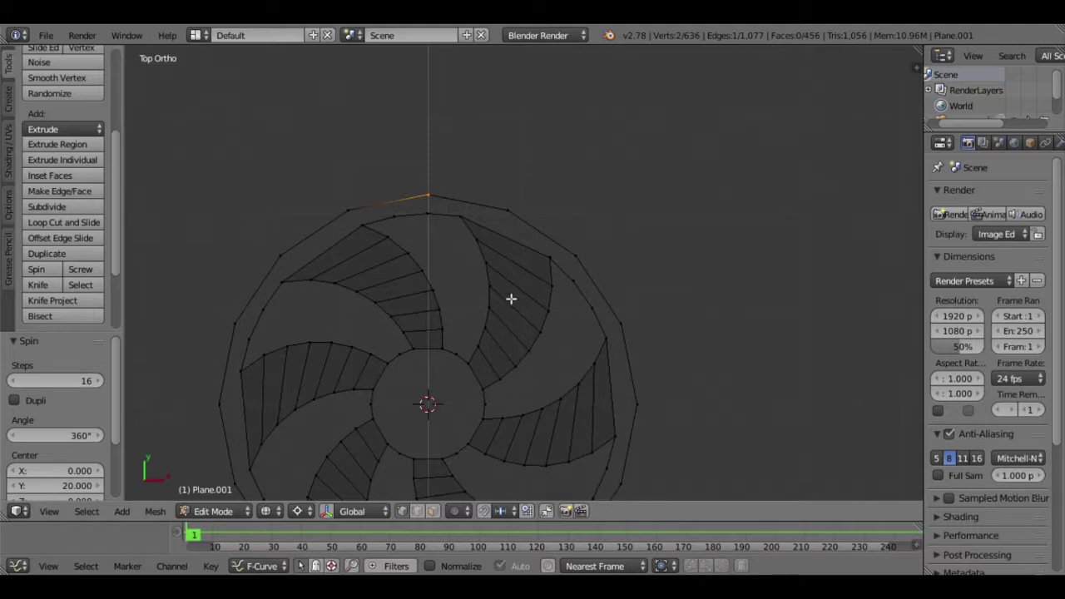
Duplicate another vertex, collapse it to the centre and move it 0.3 along Y.
key(shift+d)
key(s)
key(shift+z)
key(0)
key(Return)
scroll(474, 427, up, 1)
scroll(487, 373, up, 2)
scroll(483, 361, up, 3)
ctrl+scroll(478, 377, left, 2)
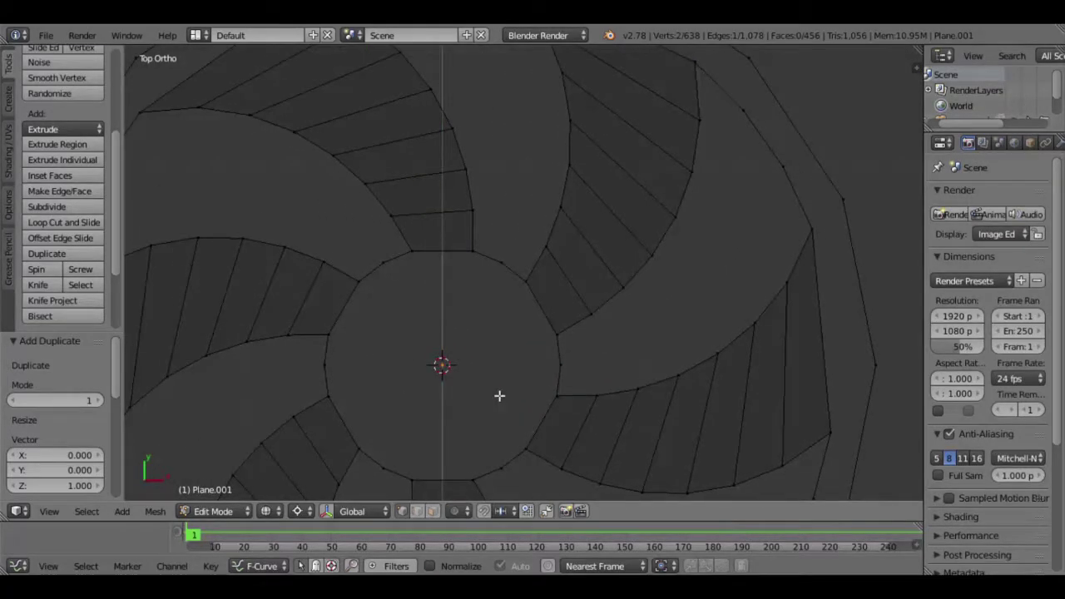
key(g)
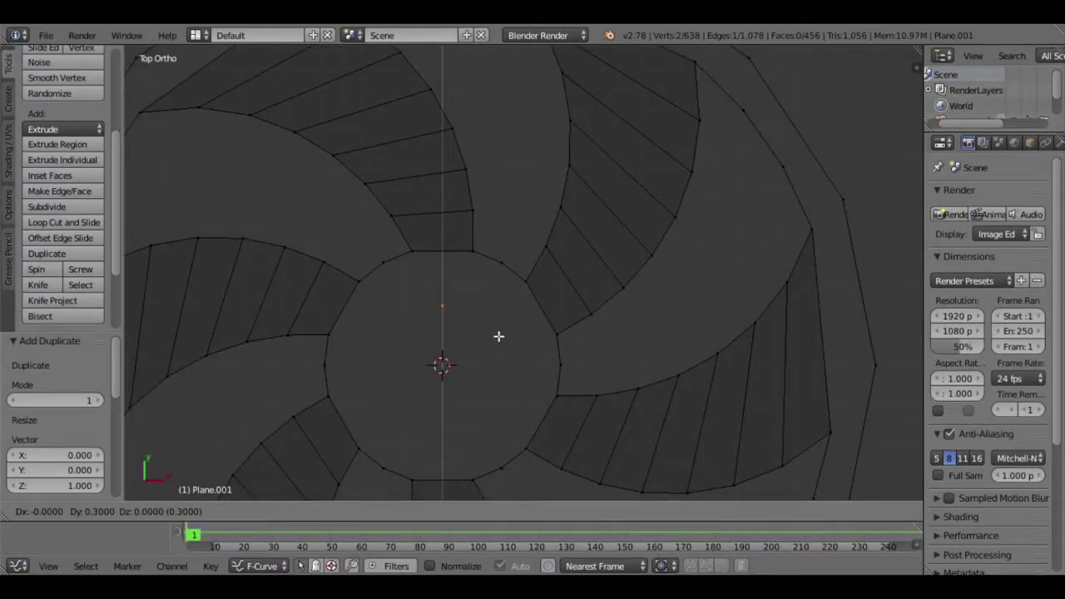
key(Return)
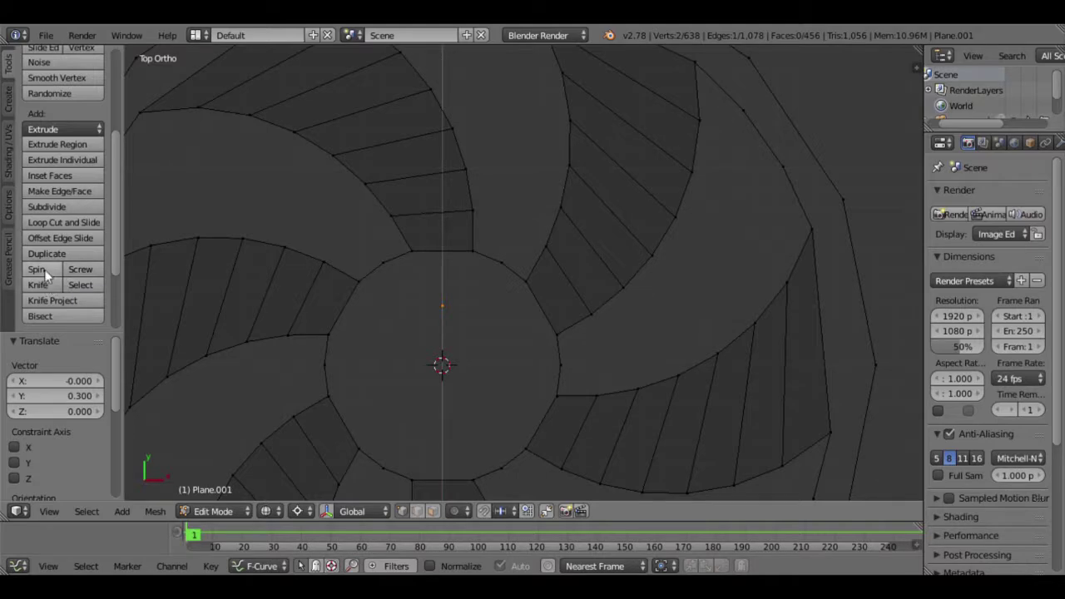
Spin that vertex into a small 16-step ring at the hub.
click(37, 269)
scroll(380, 309, down, 4)
mouse_move(524, 375)
middle_down()
mouse_move(528, 409)
mouse_move(526, 335)
middle_up()
scroll(525, 350, down, 4)
Remove the 4 duplicate vertices, leaving 666 vertices and 472 faces, and review the fan in solid view.
key(a)
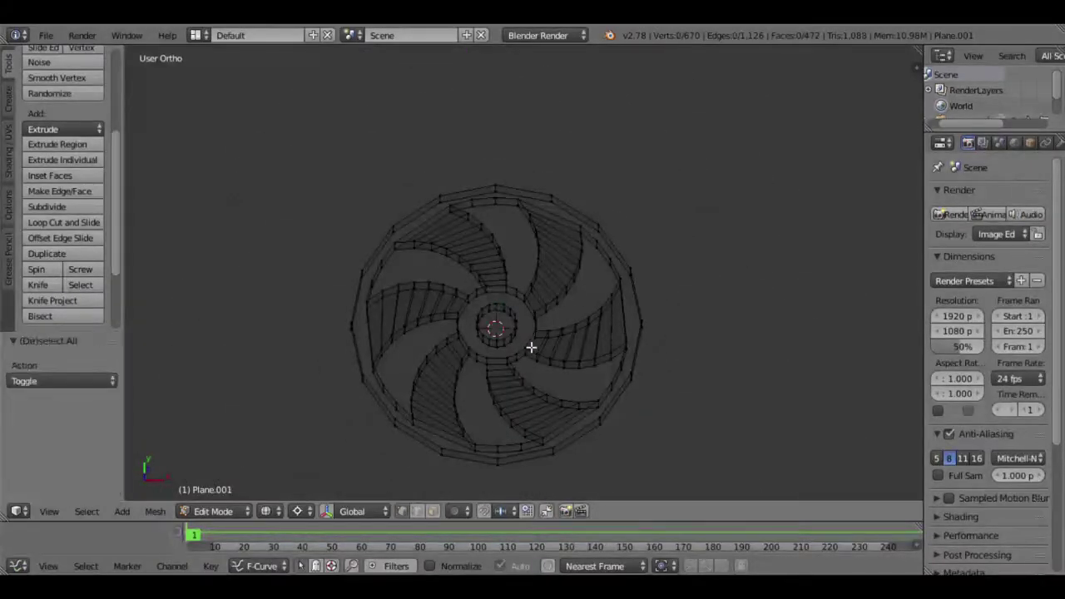
key(w)
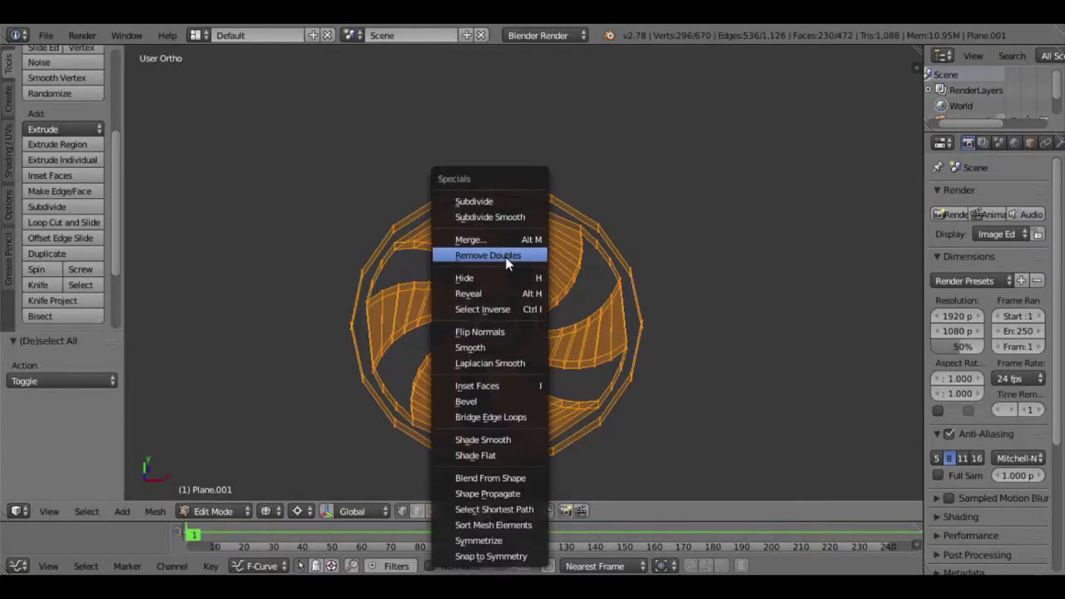
click(510, 254)
key(a)
key(z)
middle_drag(518, 347, 472, 284)
scroll(472, 285, up, 3)
scroll(560, 383, up, 2)
shift+middle_drag(561, 383, 513, 300)
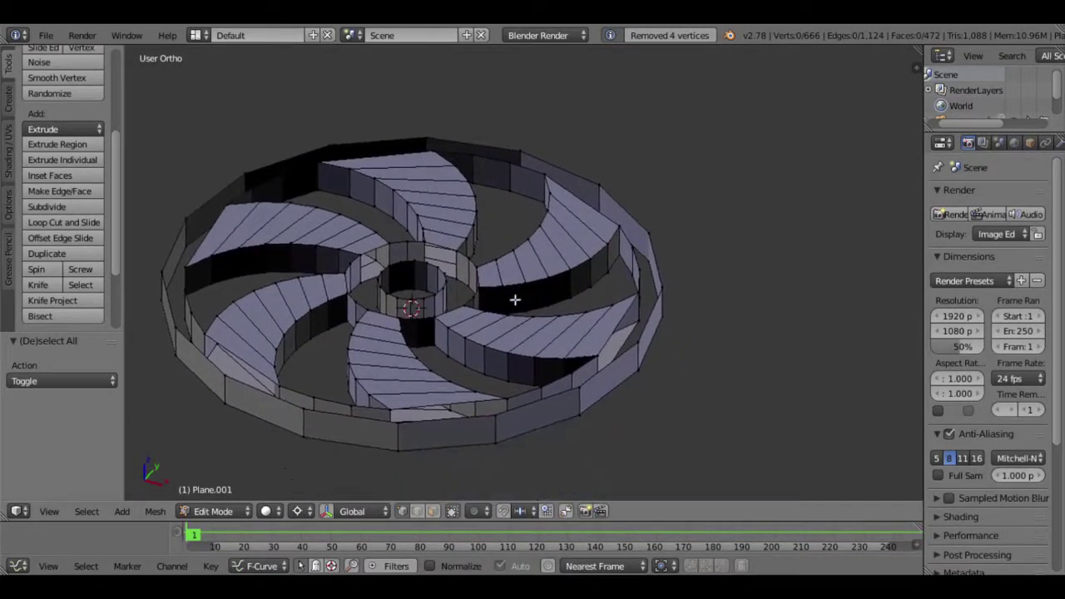
middle_drag(506, 400, 551, 416)
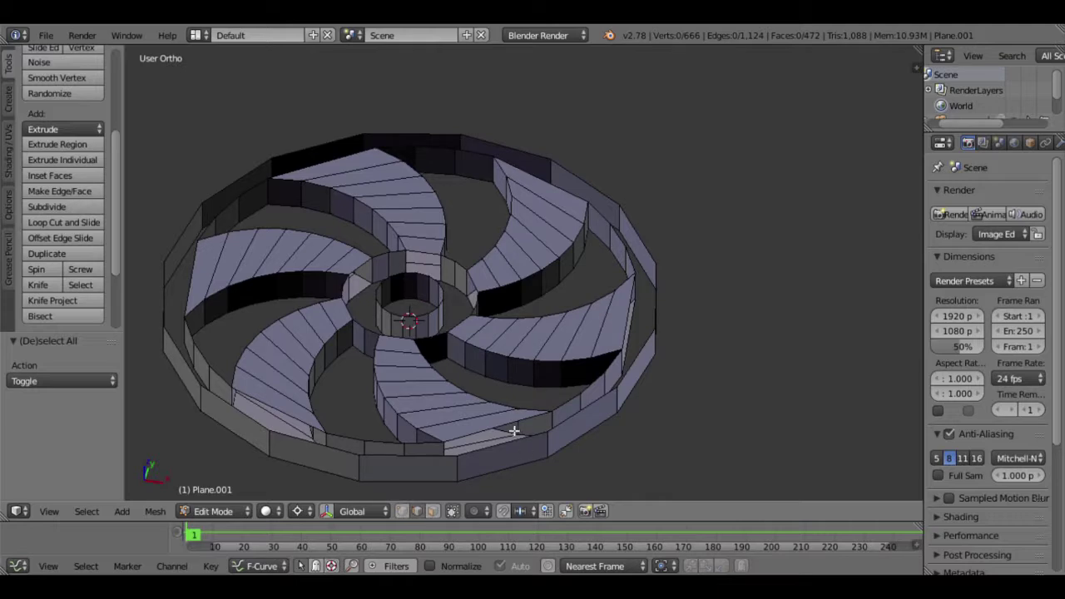
Select the fan's two outer rim edge loops.
alt+right_click(512, 428)
mouse_move(515, 432)
middle_down()
mouse_move(526, 430)
mouse_move(542, 352)
mouse_move(486, 358)
middle_up()
scroll(486, 358, up, 3)
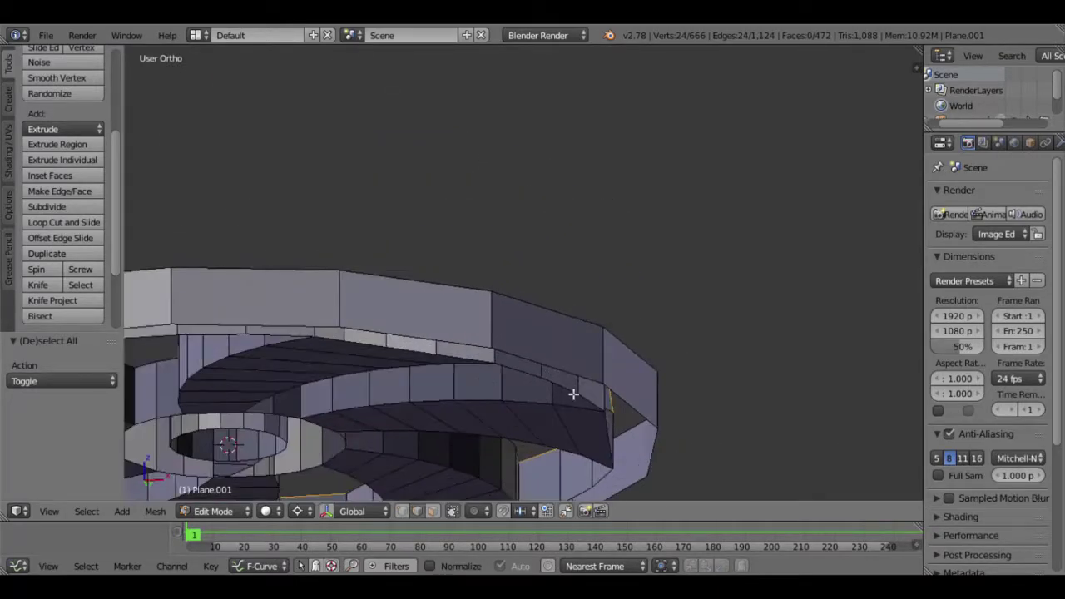
alt+shift+right_click(564, 386)
scroll(563, 391, down, 1)
scroll(563, 391, down, 4)
mouse_move(499, 326)
middle_down()
mouse_move(462, 312)
mouse_move(475, 404)
mouse_move(492, 435)
middle_up()
scroll(492, 434, up, 3)
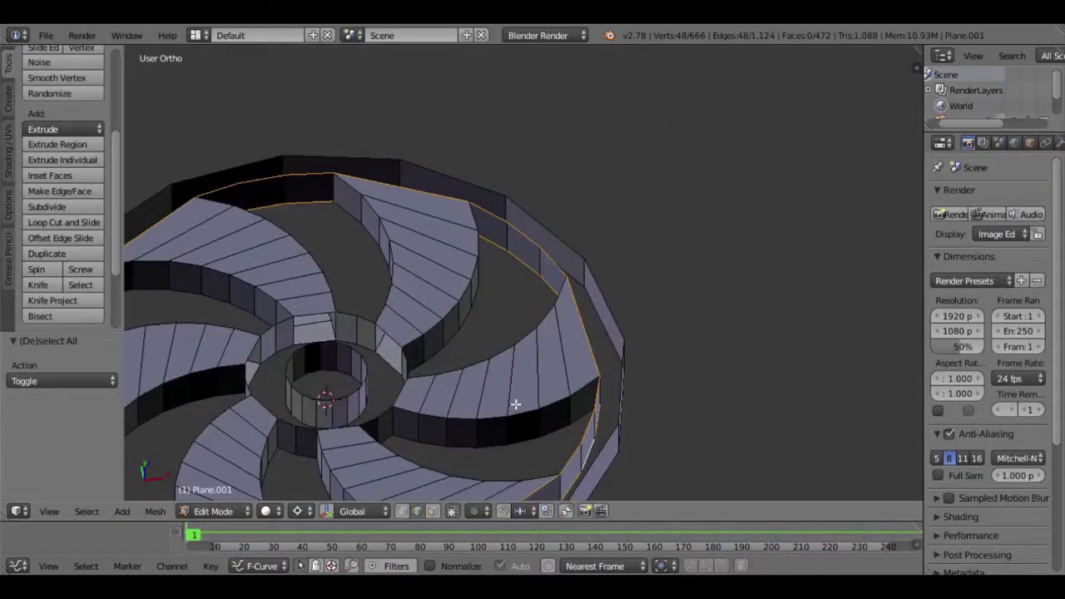
scroll(509, 398, down, 3)
Try extruding the rim loops with a Z scale of 2 in wireframe front view, then cancel and undo it.
key(KP_1)
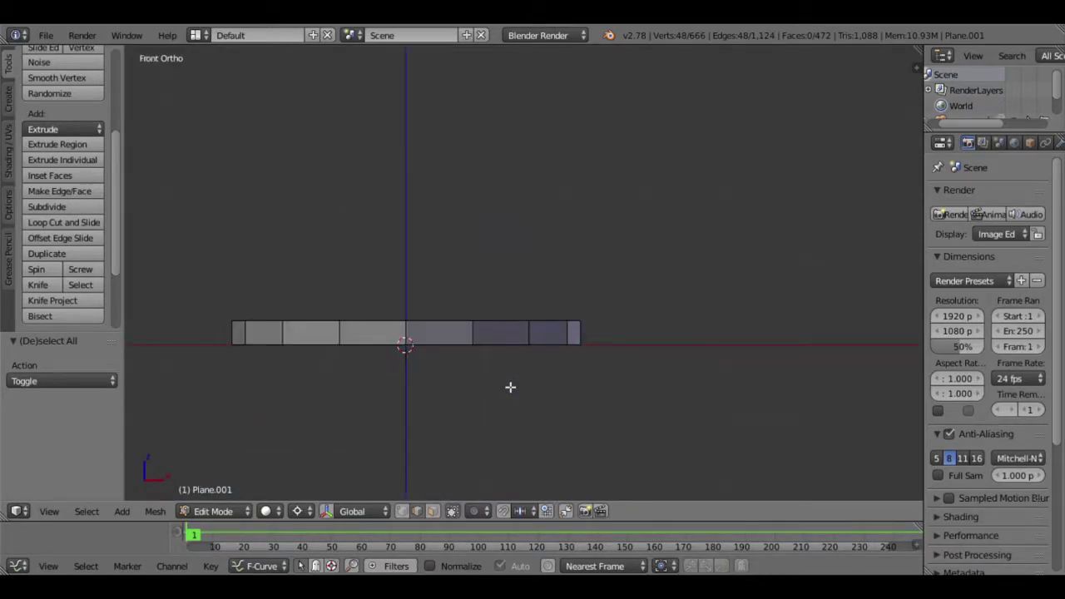
key(z)
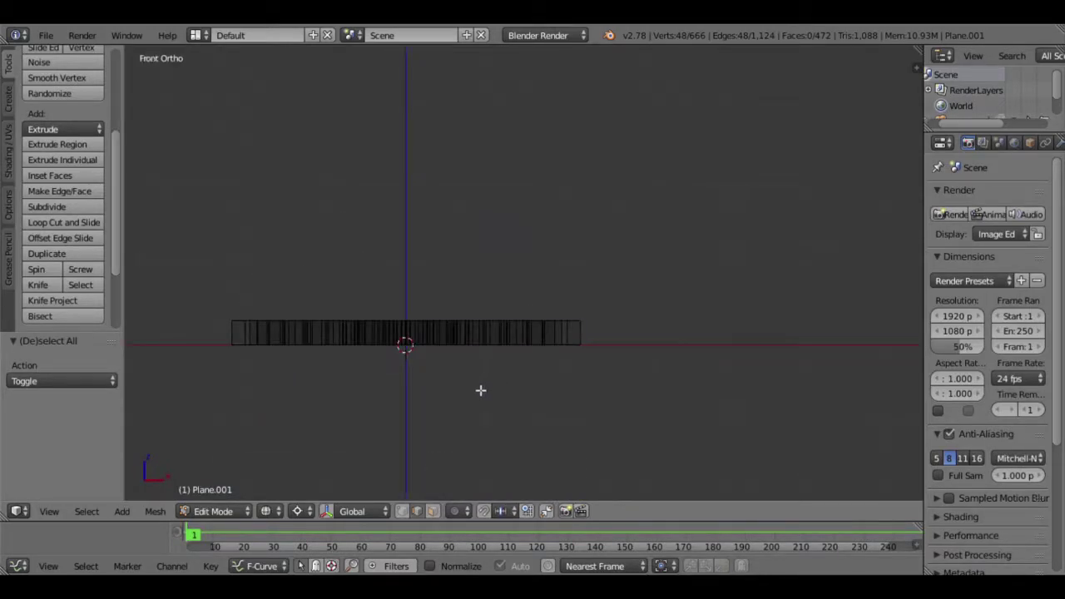
key(e)
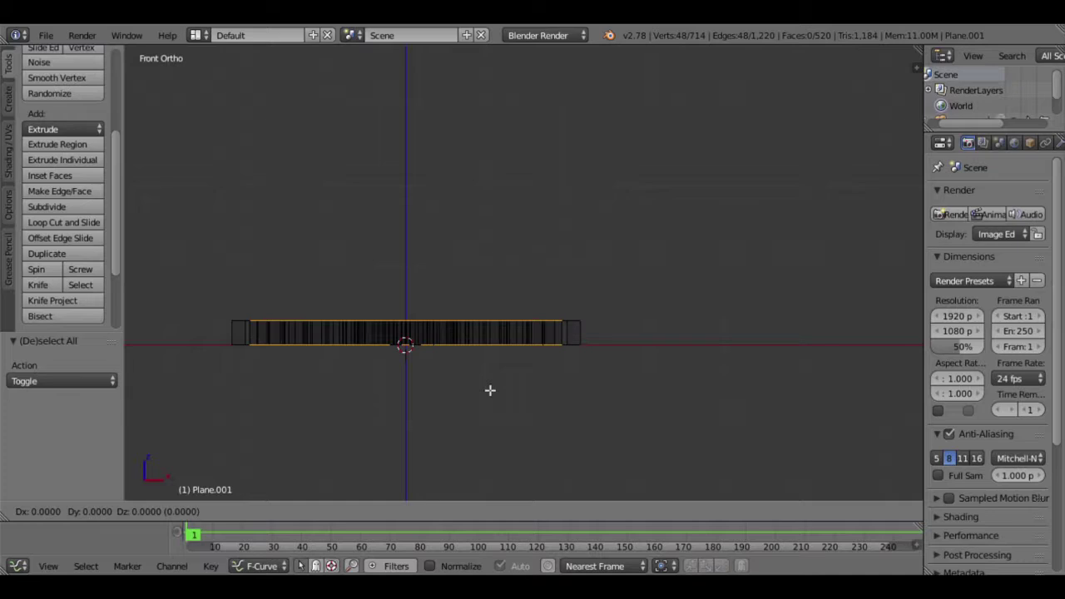
key(s)
text(z)
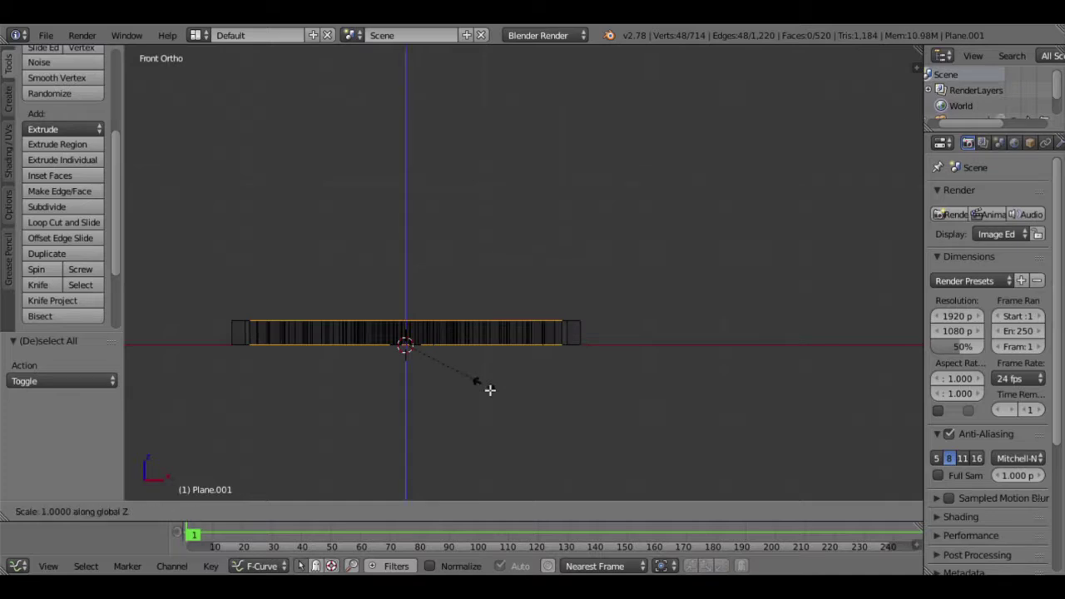
text(2)
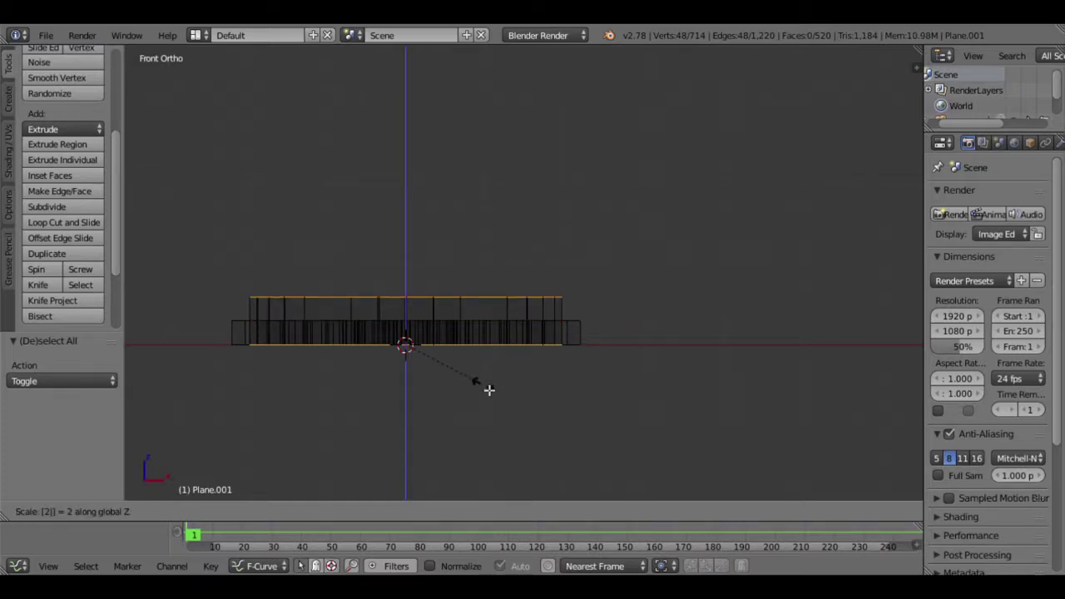
key(Escape)
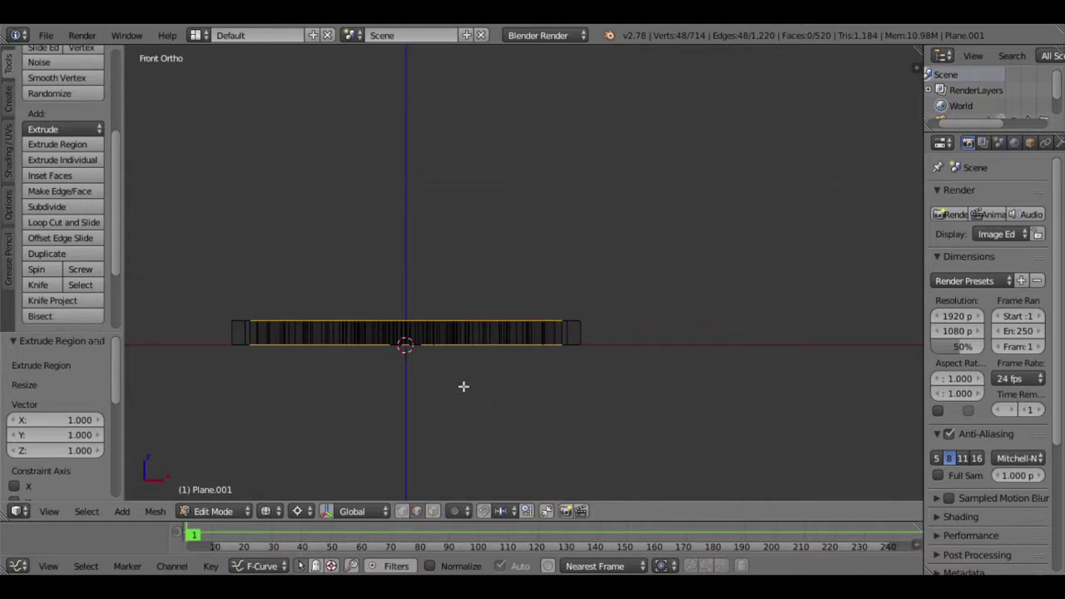
key(ctrl+z)
Snap the 3D cursor to the rim loops' centre, then extrude them scaled 4 along Z.
middle_drag(425, 352, 452, 392)
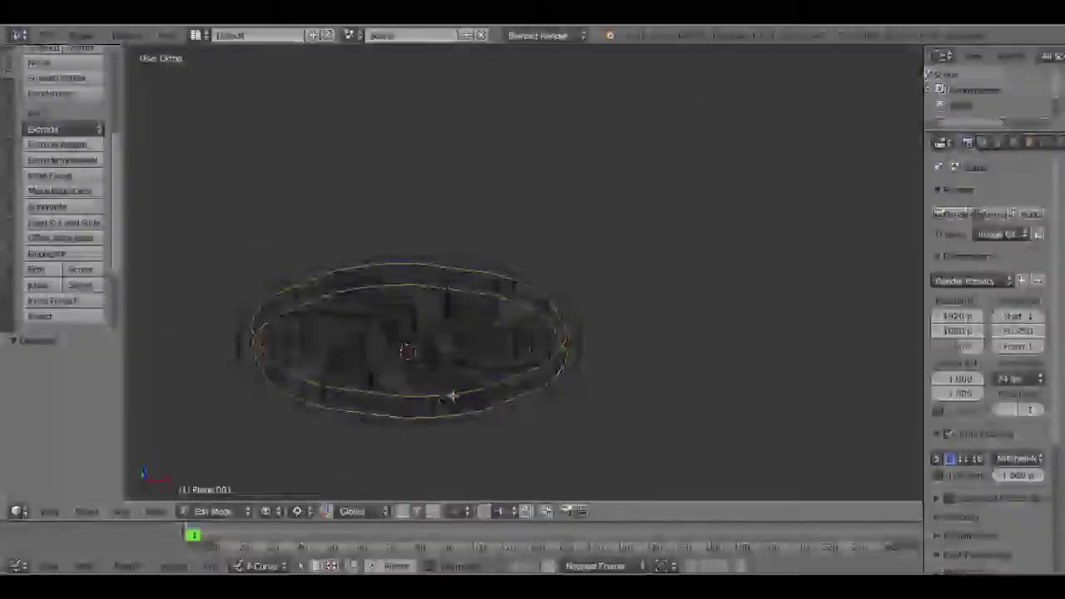
key(shift+s)
click(504, 411)
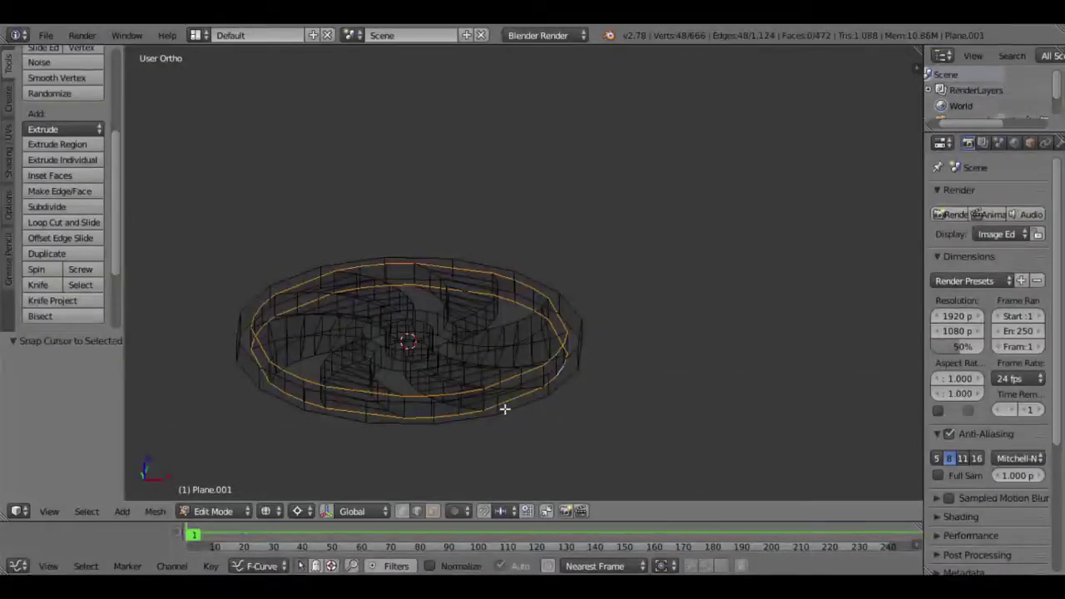
key(KP_1)
key(e)
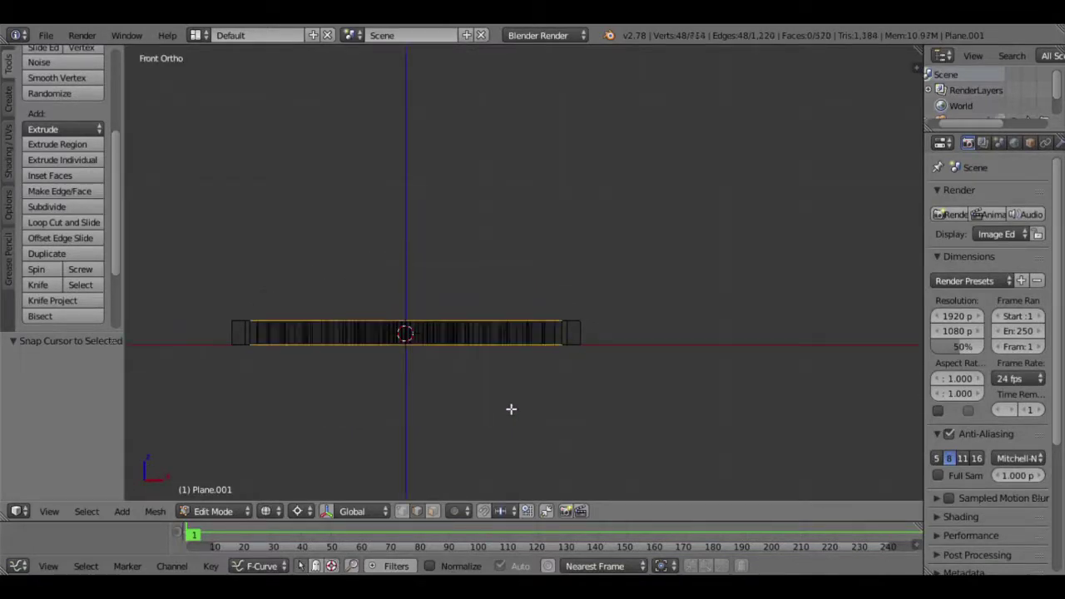
key(s)
key(z)
key(2)
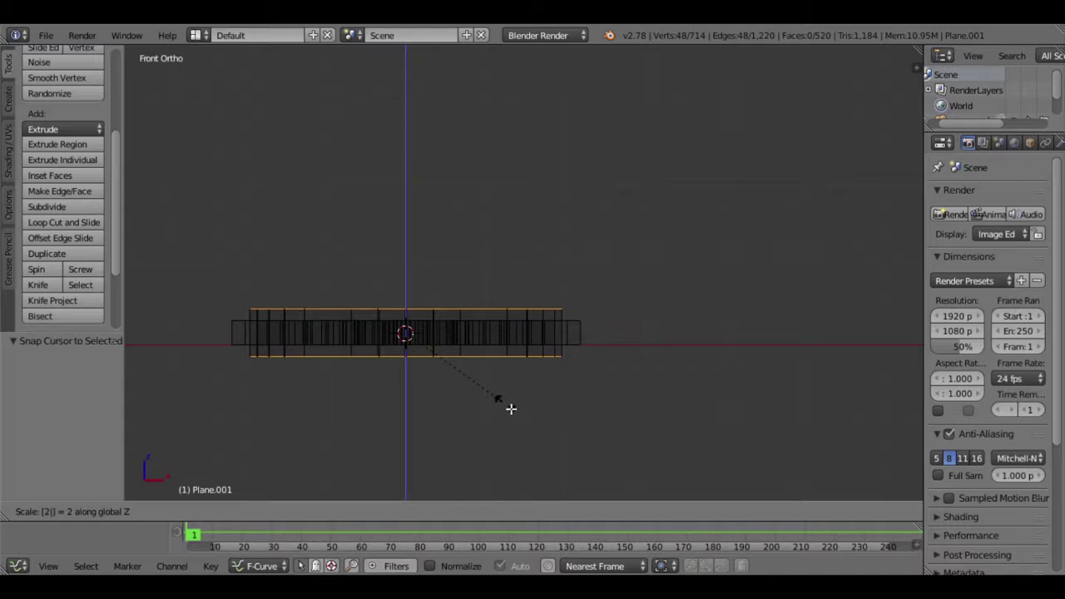
key(BackSpace)
text(4)
key(Return)
Return to solid shading and select the edge ring around the new outer band.
mouse_move(394, 345)
middle_down()
mouse_move(423, 402)
mouse_move(468, 368)
mouse_move(422, 428)
middle_up()
key(z)
key(a)
ctrl+alt+right_click(449, 429)
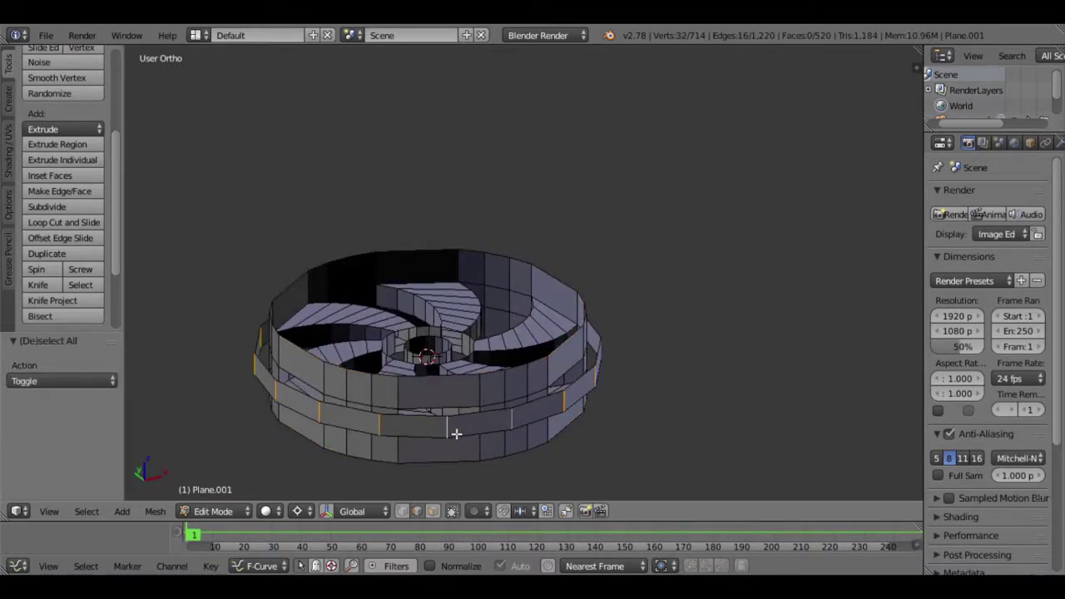
Scale the outer band's faces by 4 along Z.
click(403, 511)
text(sz4)
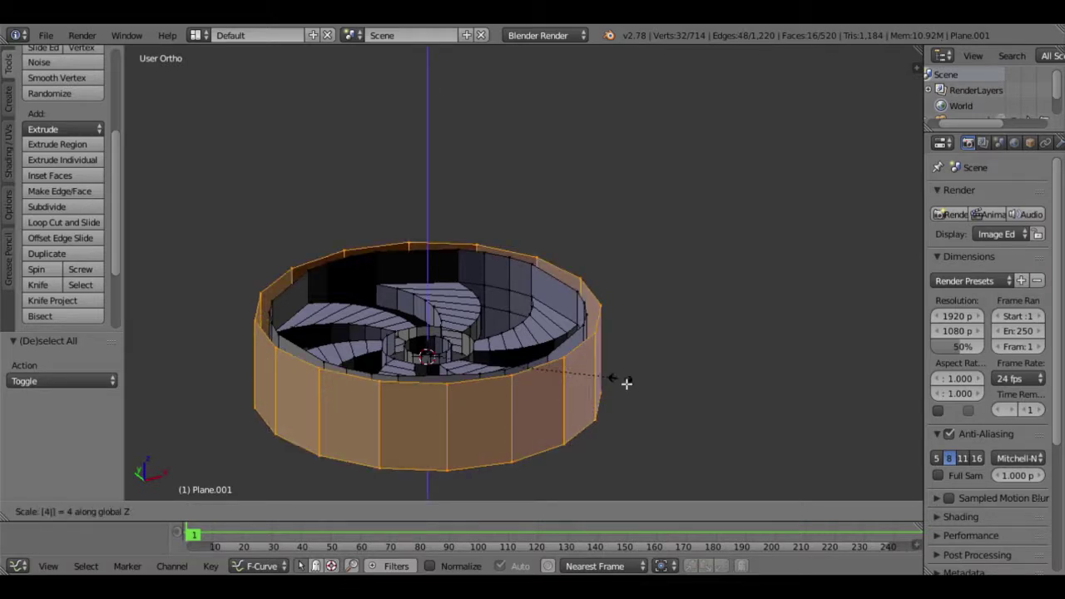
key(Return)
middle_drag(492, 353, 633, 372)
scroll(633, 372, up, 1)
scroll(499, 388, up, 2)
scroll(533, 364, up, 2)
Fill the wall's top rim loops with beauty triangle faces.
key(a)
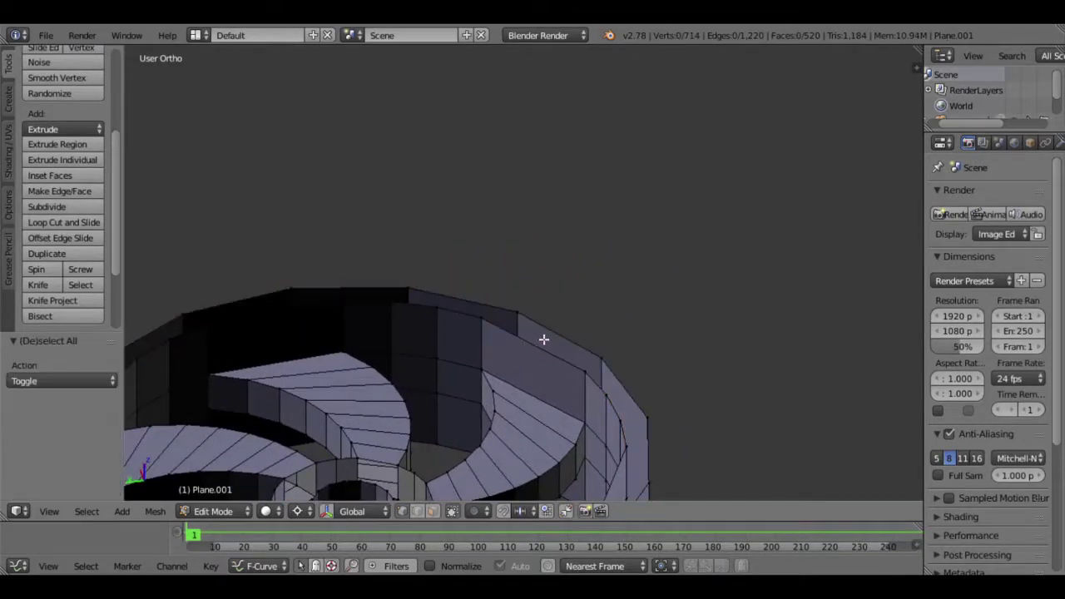
alt+right_click(558, 330)
alt+right_click(560, 382)
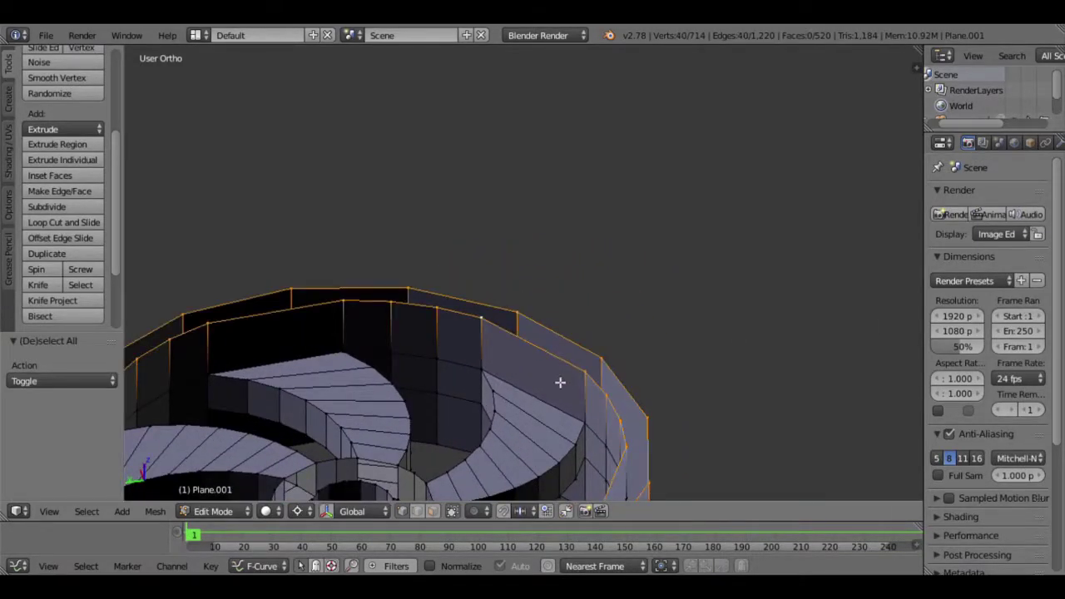
scroll(540, 384, down, 3)
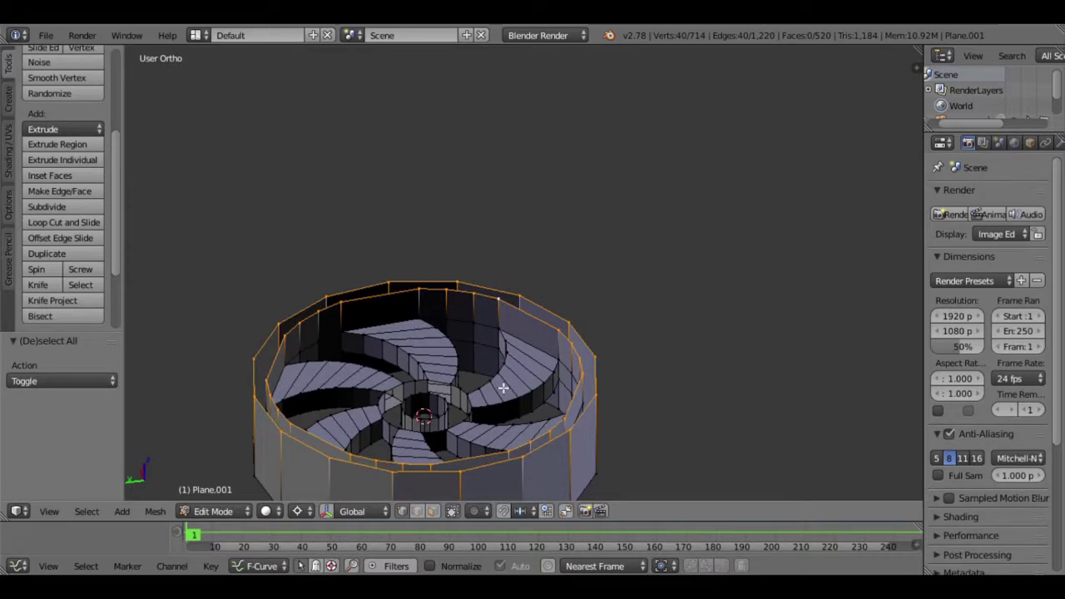
key(ctrl+l)
key(a)
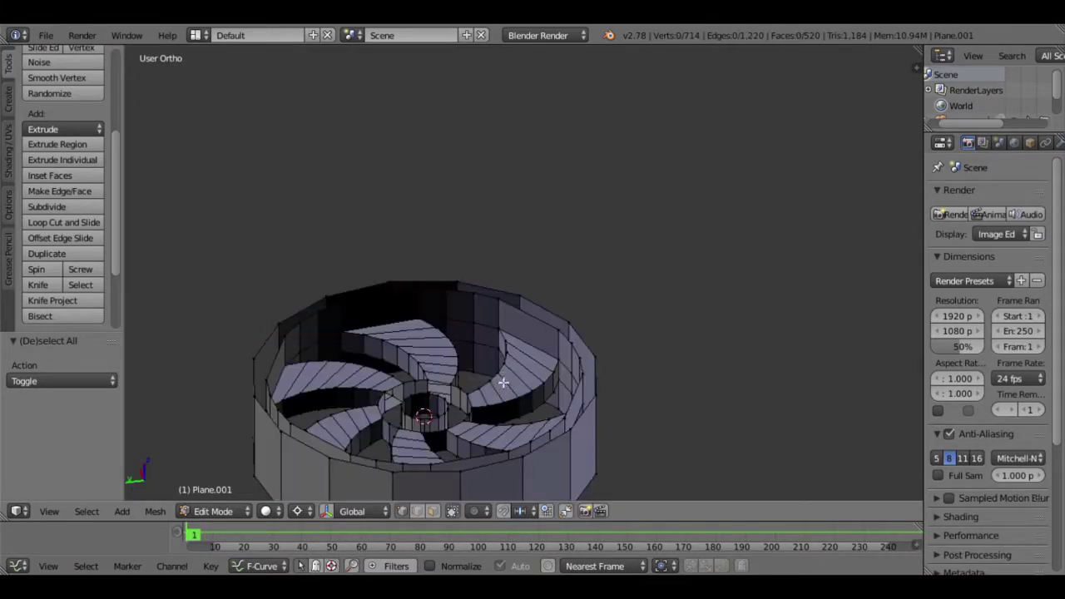
alt+right_click(536, 326)
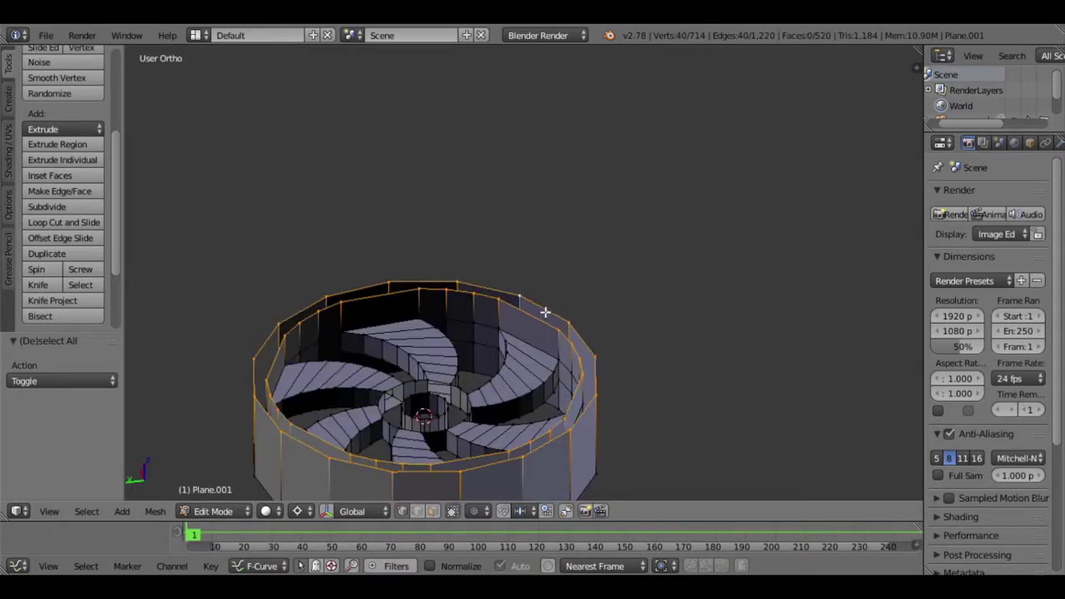
key(f)
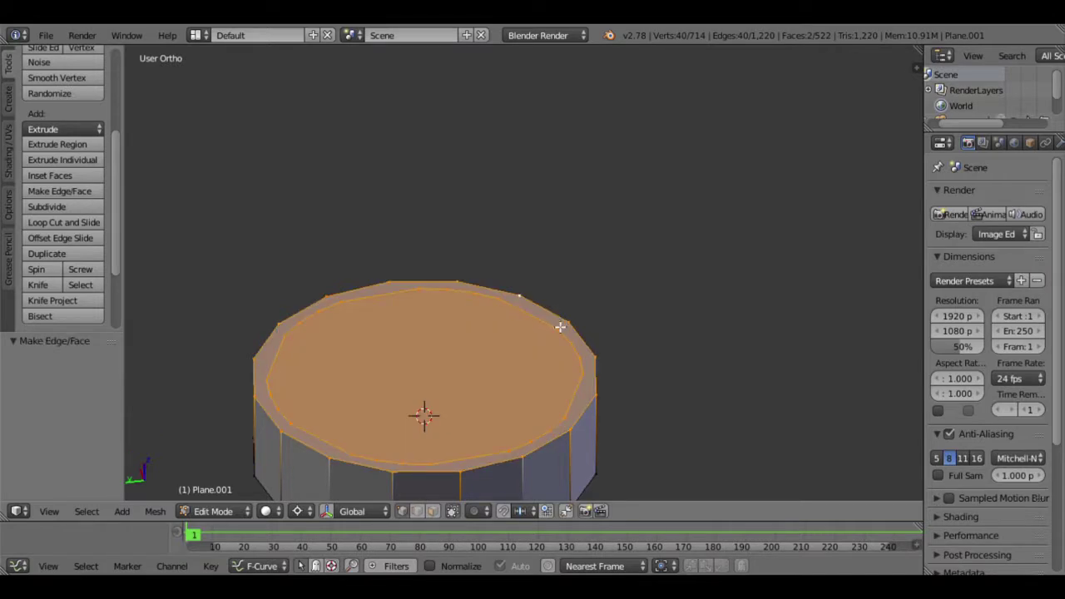
key(ctrl+z)
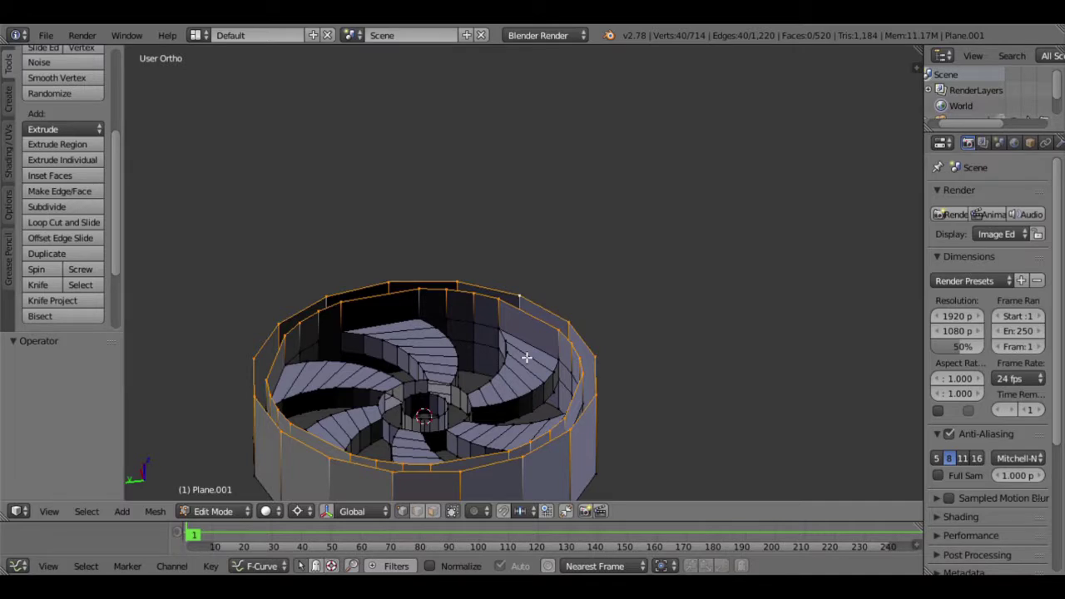
key(alt+f)
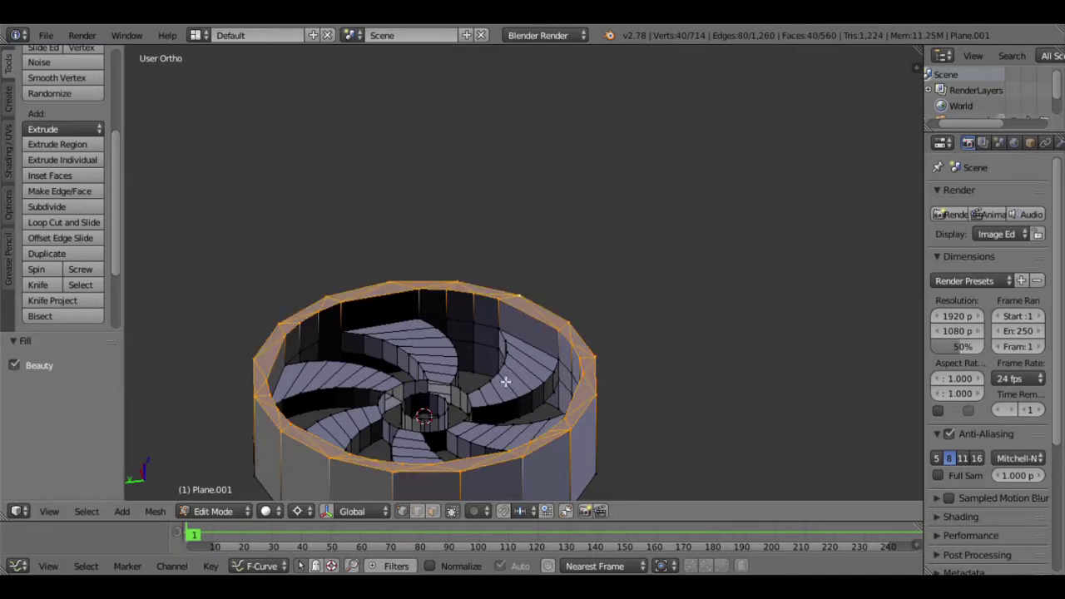
Fill the bottom gap between the rim and inner wall loops with triangles.
mouse_move(505, 396)
middle_down()
mouse_move(486, 416)
mouse_move(479, 378)
mouse_move(422, 290)
mouse_move(509, 304)
middle_up()
key(a)
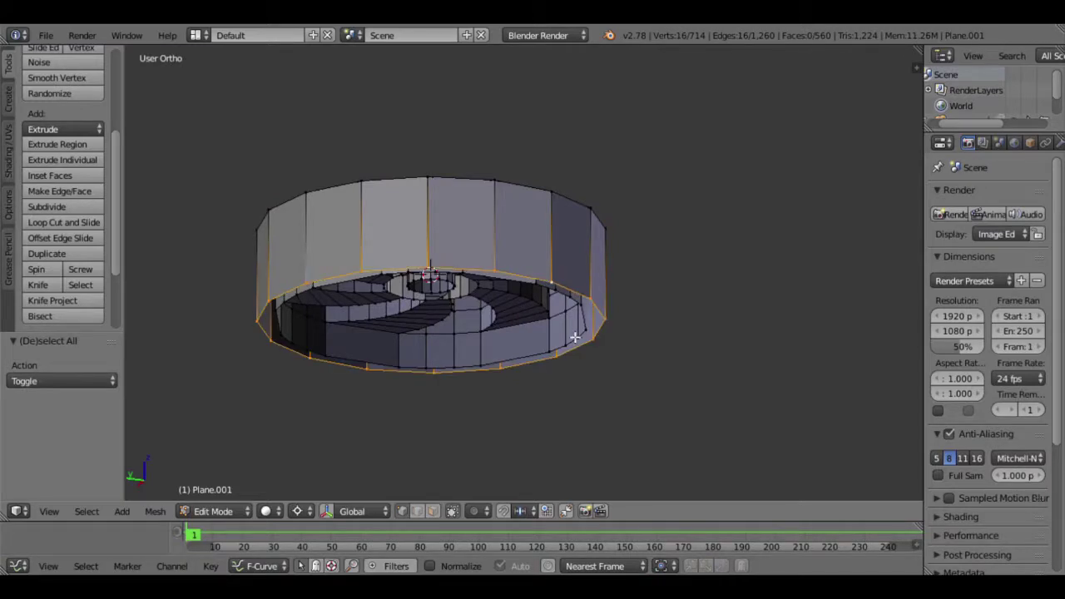
alt+shift+click(536, 361)
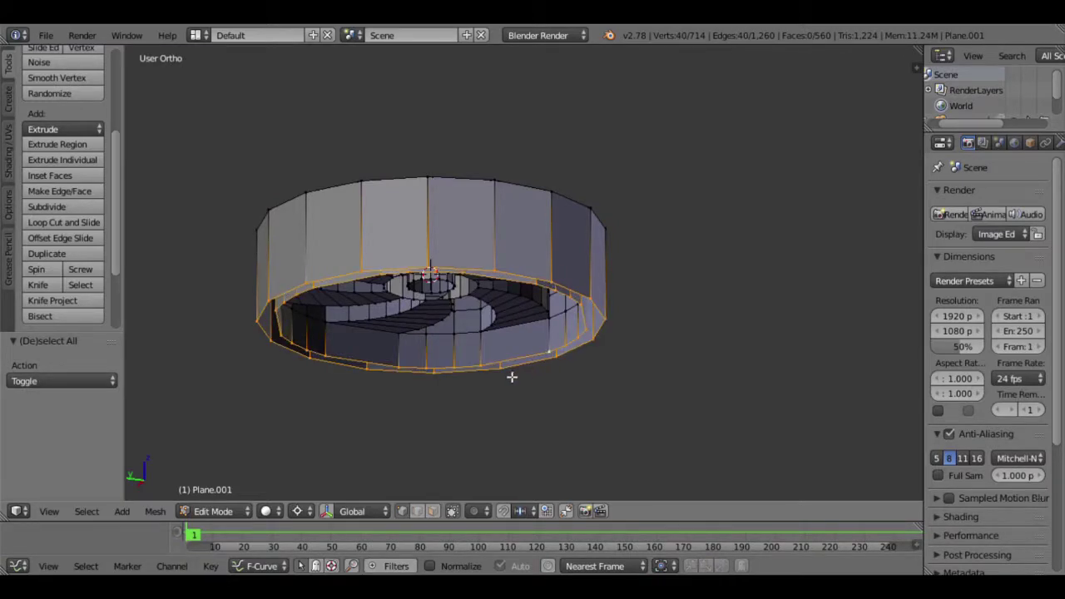
key(alt+f)
Fill the gap between the hub's outer and inner ring loops with triangles.
middle_drag(517, 352, 514, 277)
scroll(451, 297, up, 3)
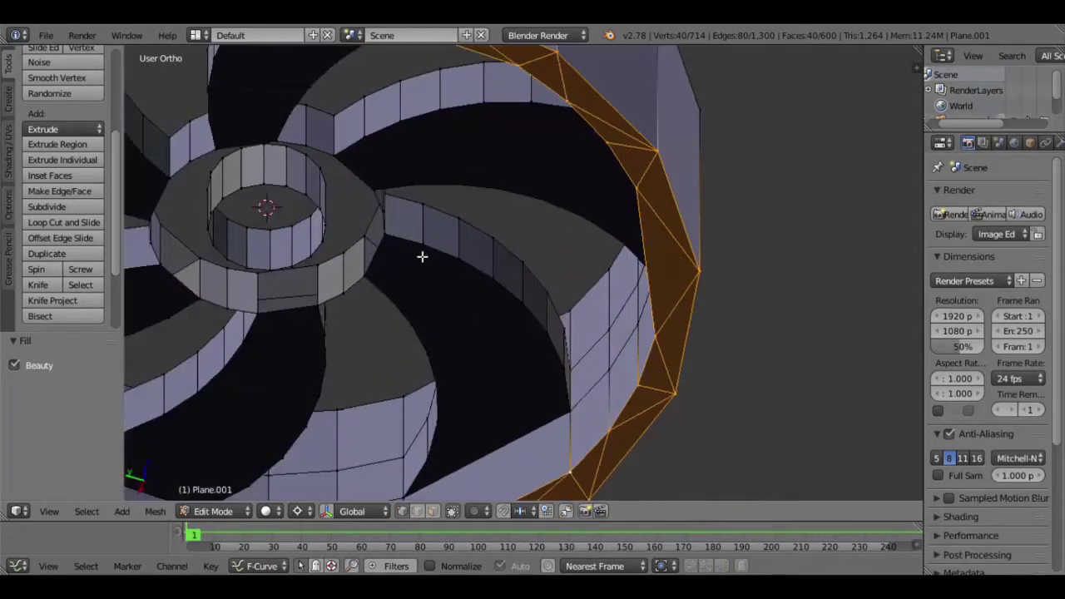
scroll(449, 301, up, 2)
key(a)
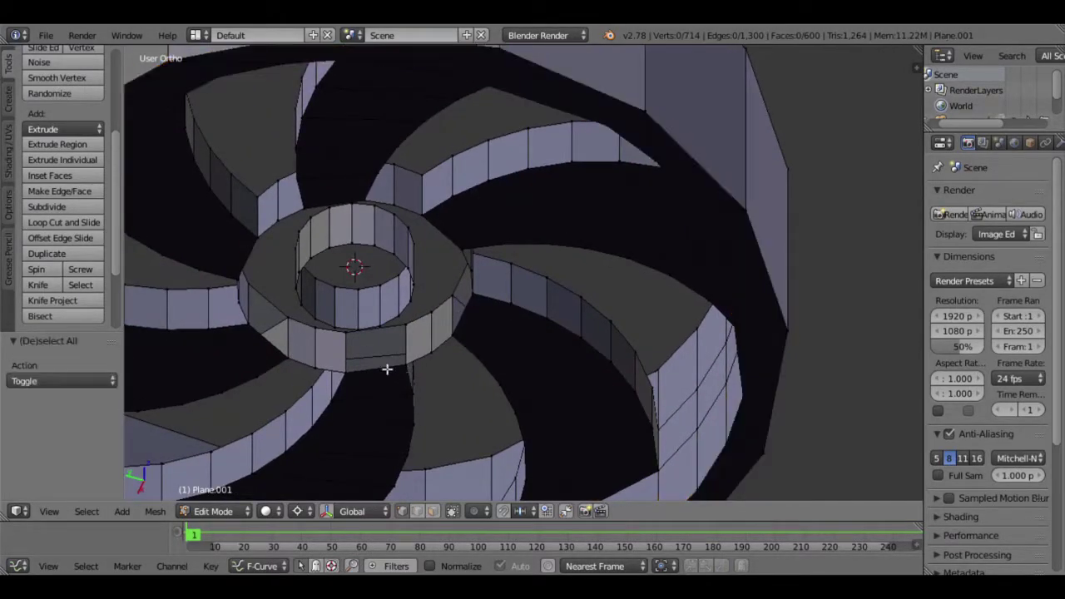
right_click(358, 359)
shift+middle_drag(419, 346, 416, 303)
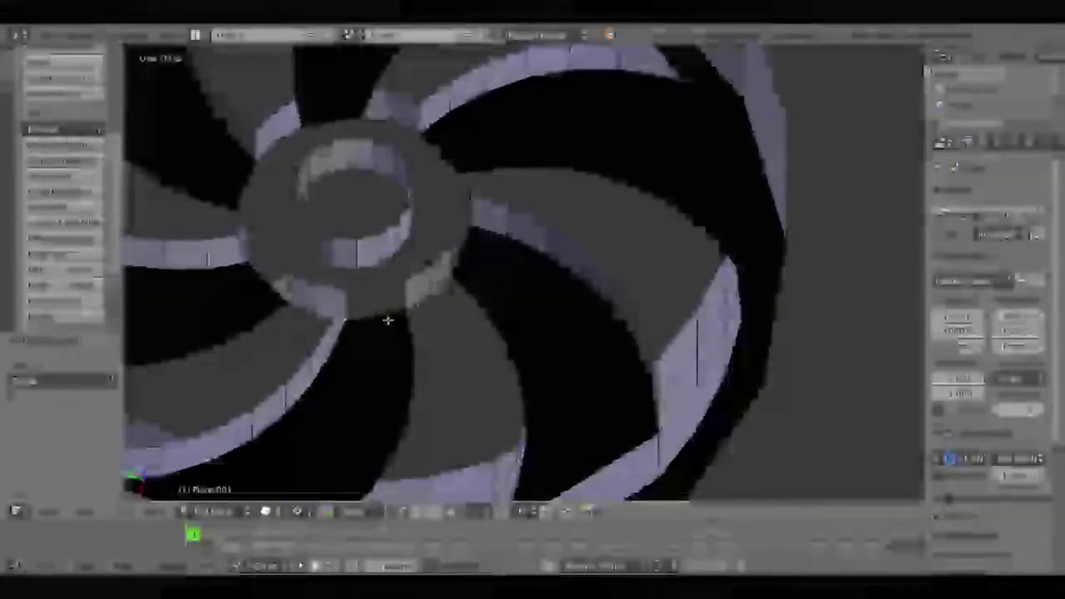
alt+right_click(387, 314)
alt+shift+right_click(375, 269)
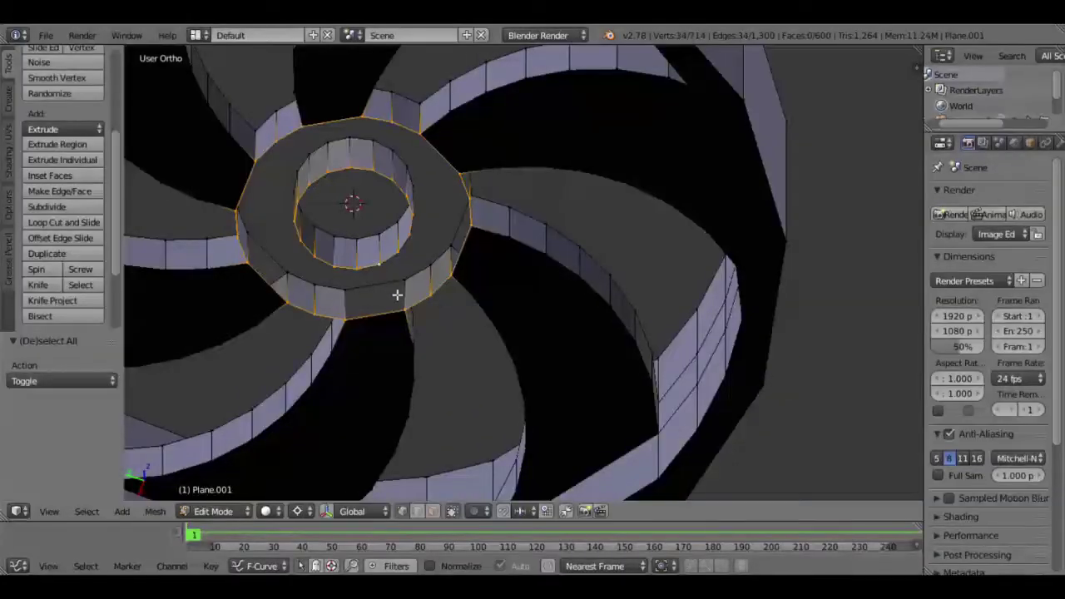
key(alt+f)
Fill between the second pair of hub edge loops.
scroll(375, 266, down, 5)
mouse_move(376, 267)
middle_down()
mouse_move(452, 341)
mouse_move(481, 397)
middle_up()
key(a)
alt+right_click(495, 410)
scroll(495, 410, up, 2)
scroll(437, 415, up, 4)
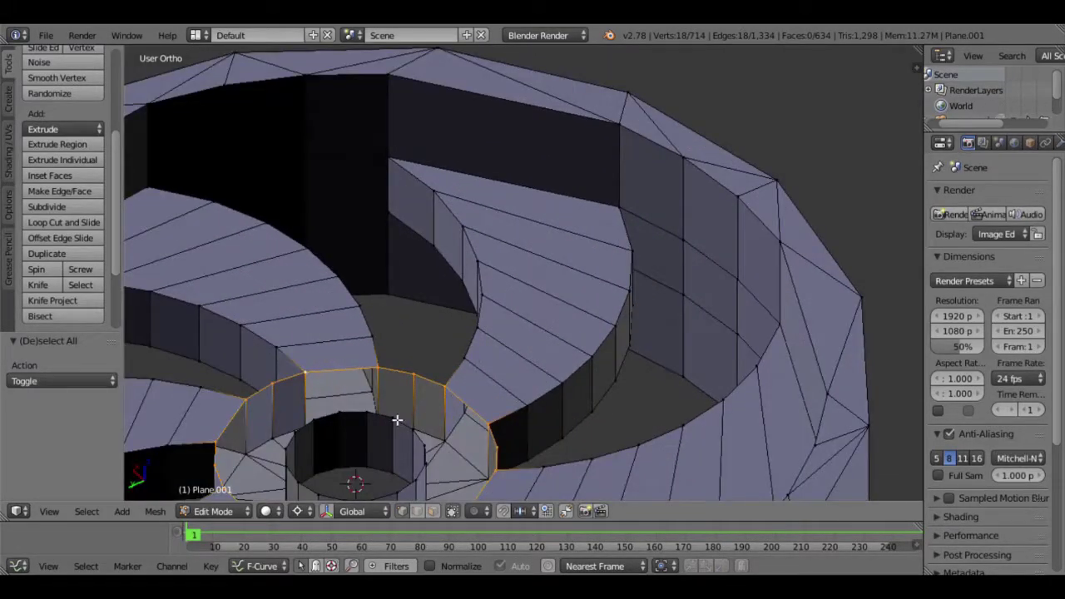
alt+shift+right_click(397, 420)
key(ctrl+KP_Add)
scroll(500, 391, down, 5)
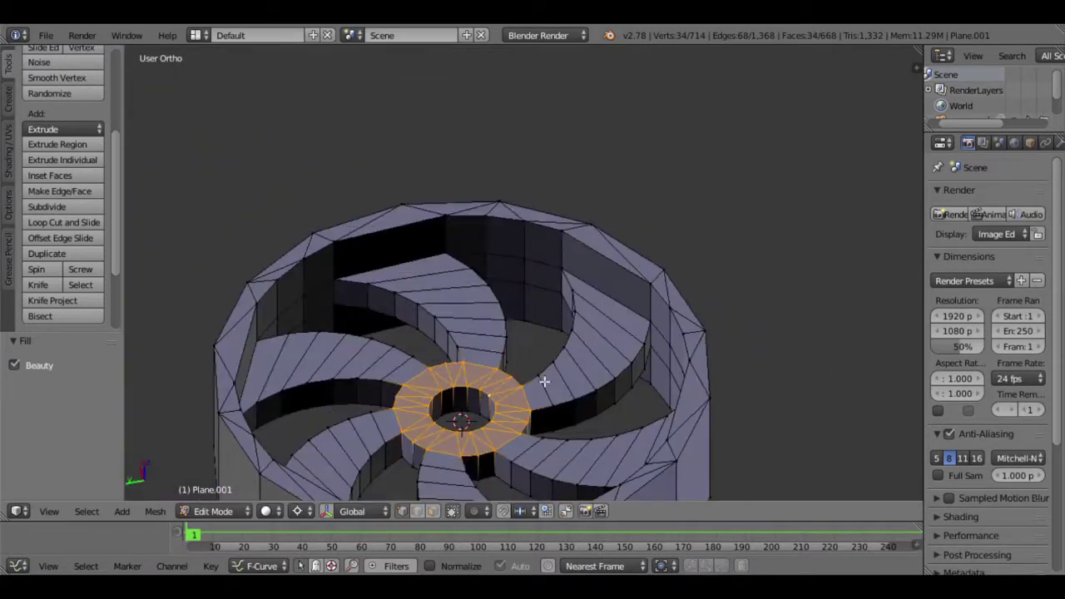
key(ctrl+l)
Run Remove Doubles on the wheel mesh, recalculate its normals, and deselect everything.
key(w)
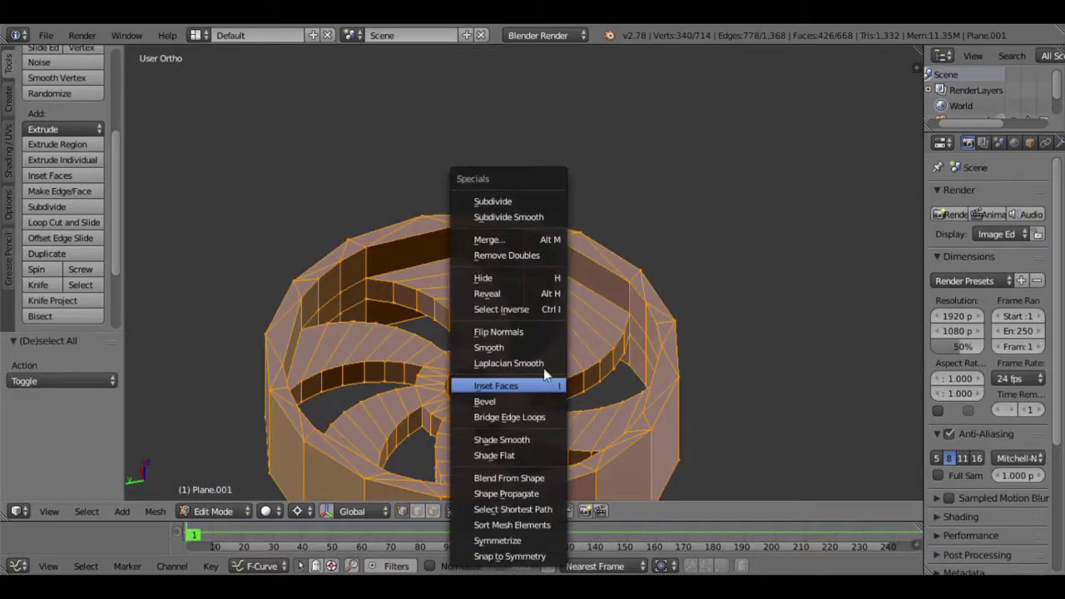
click(524, 258)
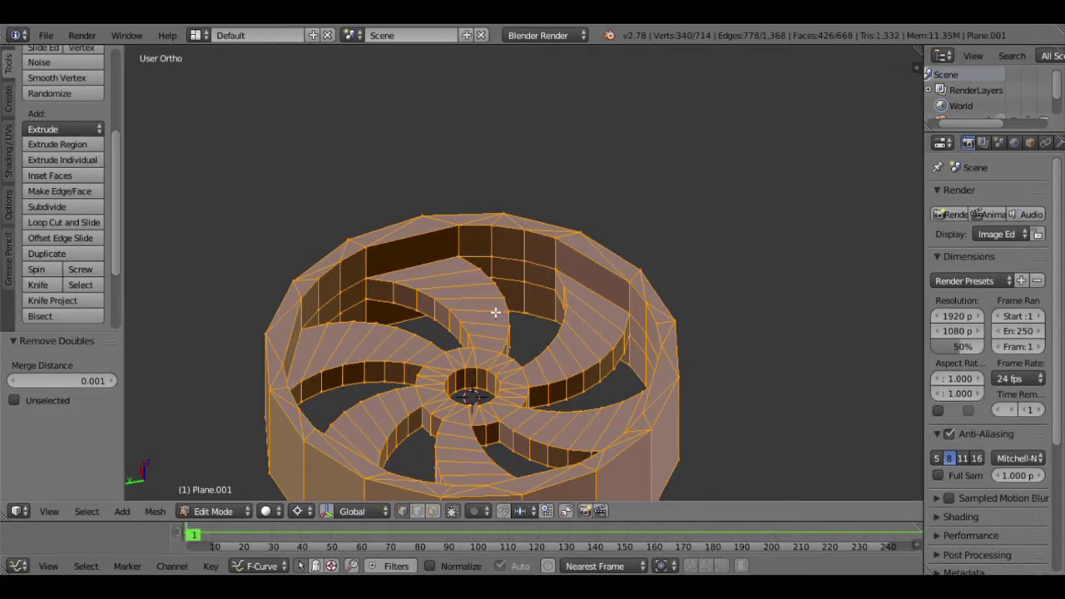
key(ctrl+n)
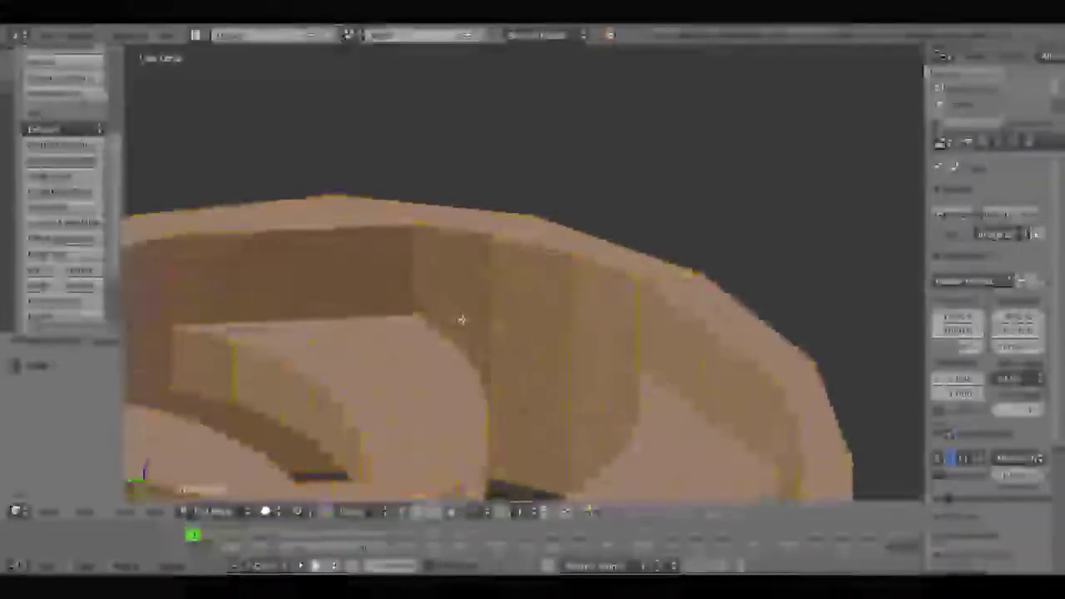
key(a)
scroll(480, 335, down, 5)
Orbit to view the wheel from above and pick the first top-rim edges.
middle_drag(480, 335, 471, 385)
scroll(475, 383, up, 5)
mouse_move(474, 336)
middle_down()
mouse_move(554, 380)
mouse_move(456, 316)
middle_up()
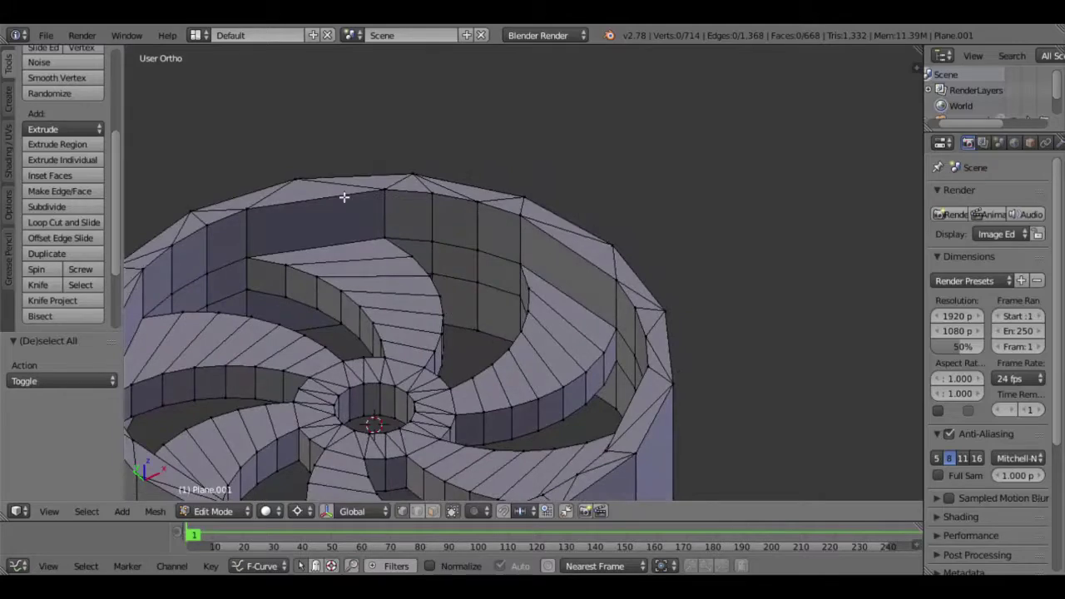
scroll(493, 292, down, 5)
scroll(472, 312, up, 3)
mouse_move(471, 316)
middle_down()
mouse_move(514, 357)
mouse_move(497, 316)
mouse_move(490, 332)
mouse_move(483, 270)
mouse_move(470, 282)
middle_up()
scroll(495, 320, down, 3)
scroll(491, 328, up, 5)
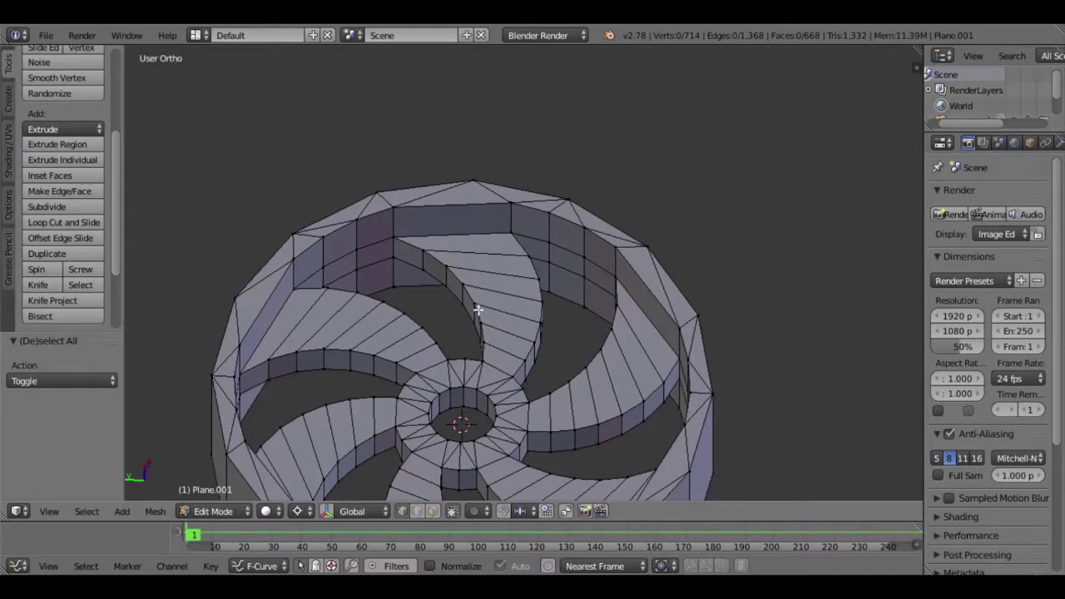
scroll(475, 312, down, 3)
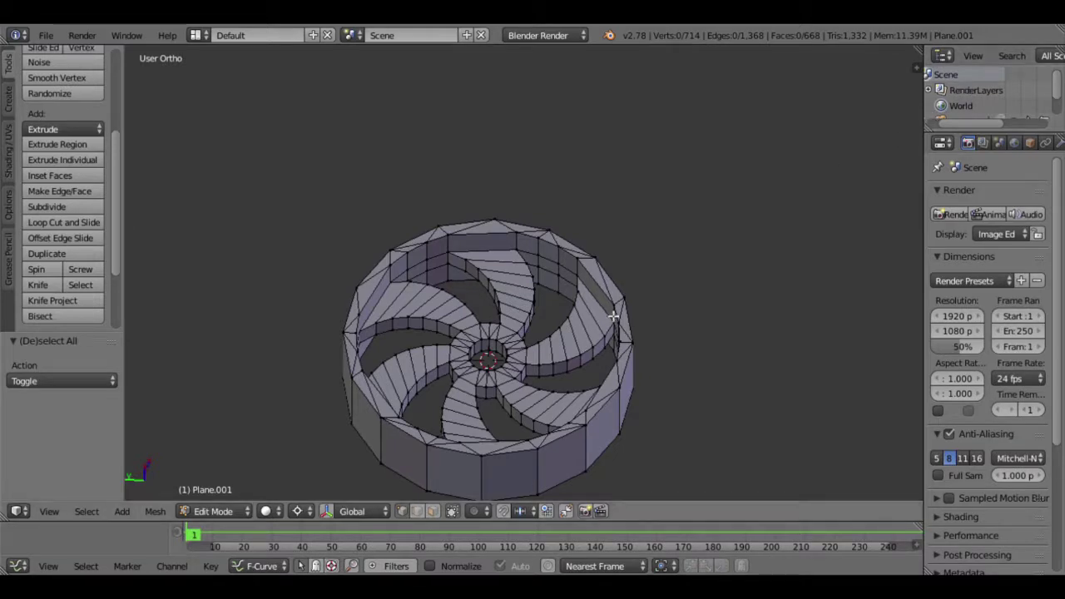
scroll(522, 328, up, 3)
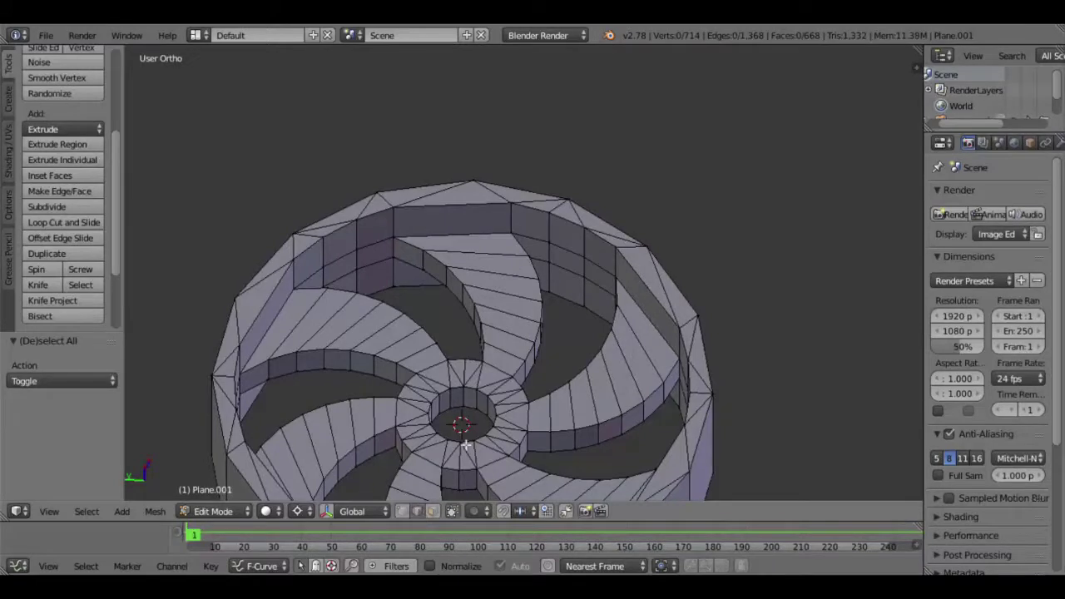
right_click(478, 238)
ctrl+right_click(380, 247)
mouse_move(381, 258)
middle_down()
mouse_move(487, 321)
mouse_move(345, 257)
middle_up()
Restart the selection and add edges around the top rim, including inner and right diagonal edges.
right_click(312, 234)
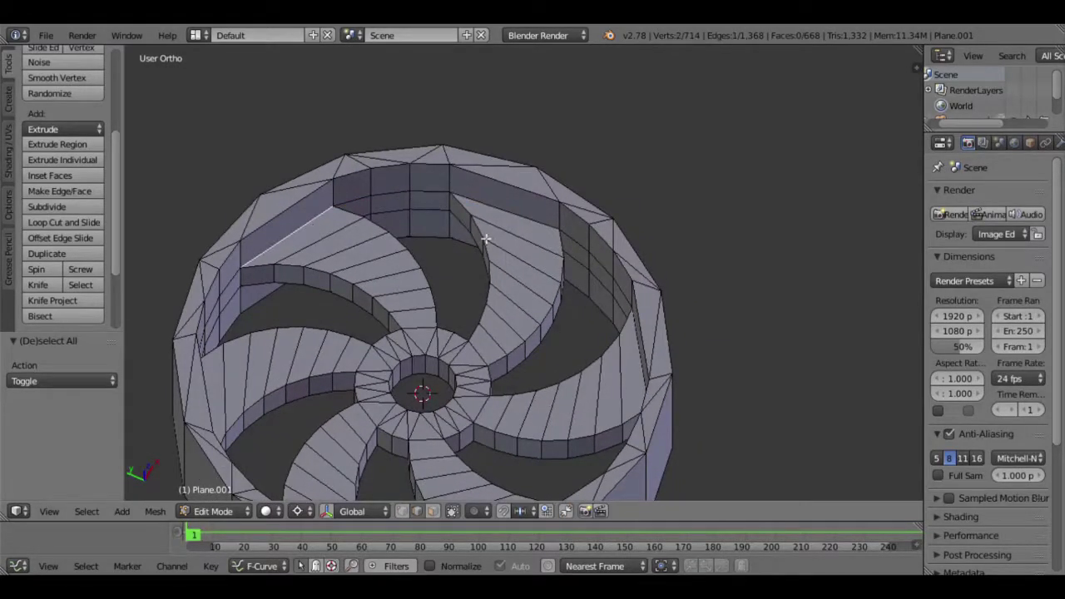
right_click(519, 220)
middle_drag(266, 379, 263, 326)
mouse_move(301, 275)
middle_down()
mouse_move(392, 367)
mouse_move(335, 284)
middle_up()
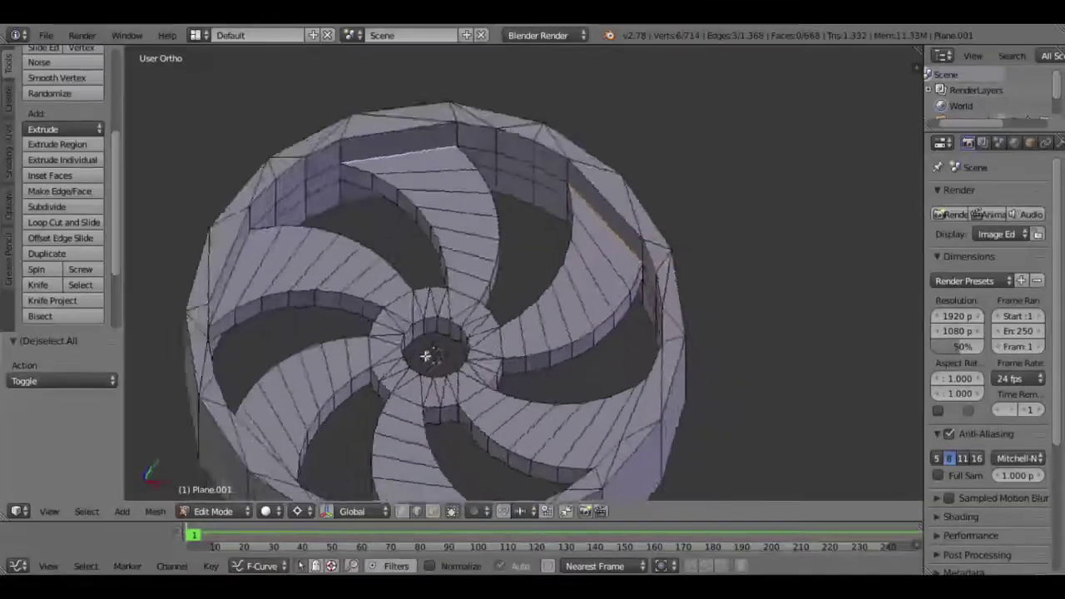
shift+right_click(308, 186)
mouse_move(269, 328)
middle_down()
mouse_move(304, 325)
mouse_move(317, 218)
mouse_move(387, 252)
mouse_move(433, 314)
mouse_move(399, 312)
middle_up()
shift+right_click(368, 203)
shift+right_click(375, 218)
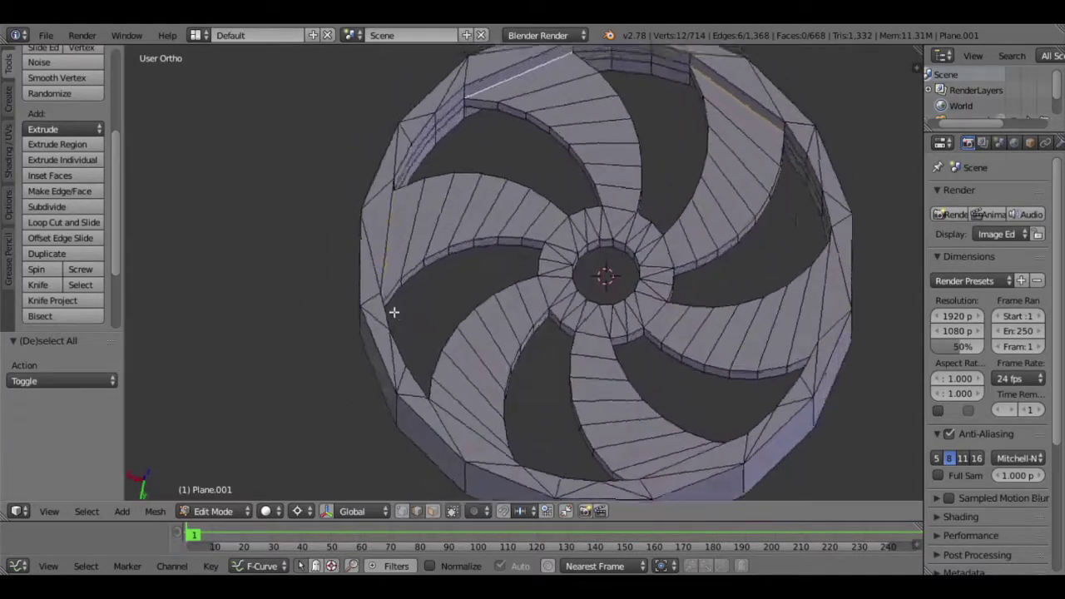
mouse_move(475, 369)
middle_down()
mouse_move(551, 225)
mouse_move(570, 305)
mouse_move(684, 220)
mouse_move(599, 195)
mouse_move(594, 266)
mouse_move(506, 189)
middle_up()
shift+right_click(505, 196)
shift+right_click(681, 253)
mouse_move(376, 388)
middle_down()
mouse_move(571, 404)
mouse_move(509, 405)
middle_up()
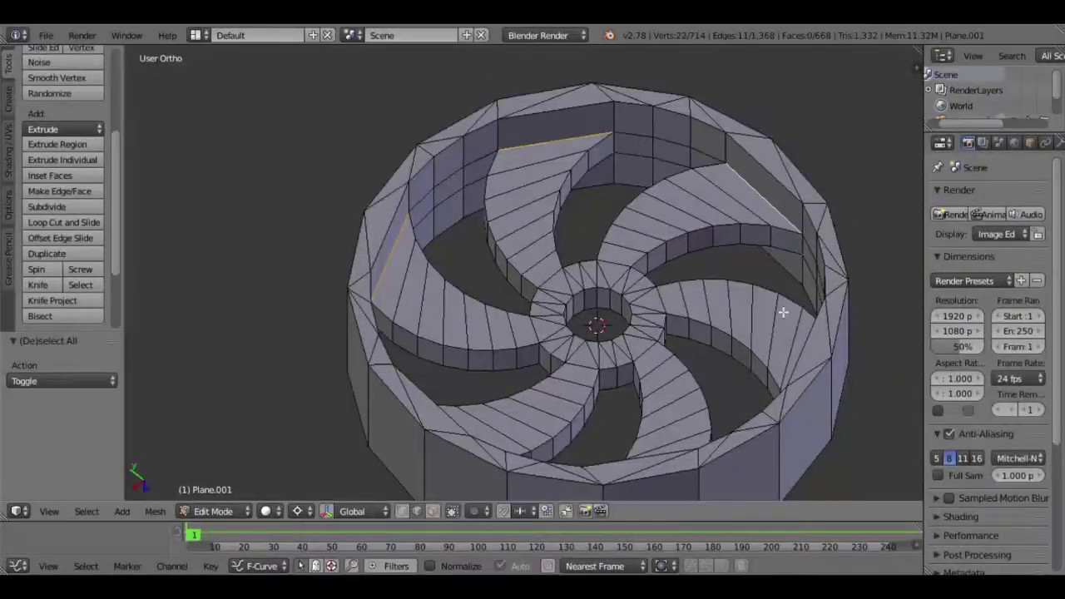
middle_drag(783, 312, 808, 243)
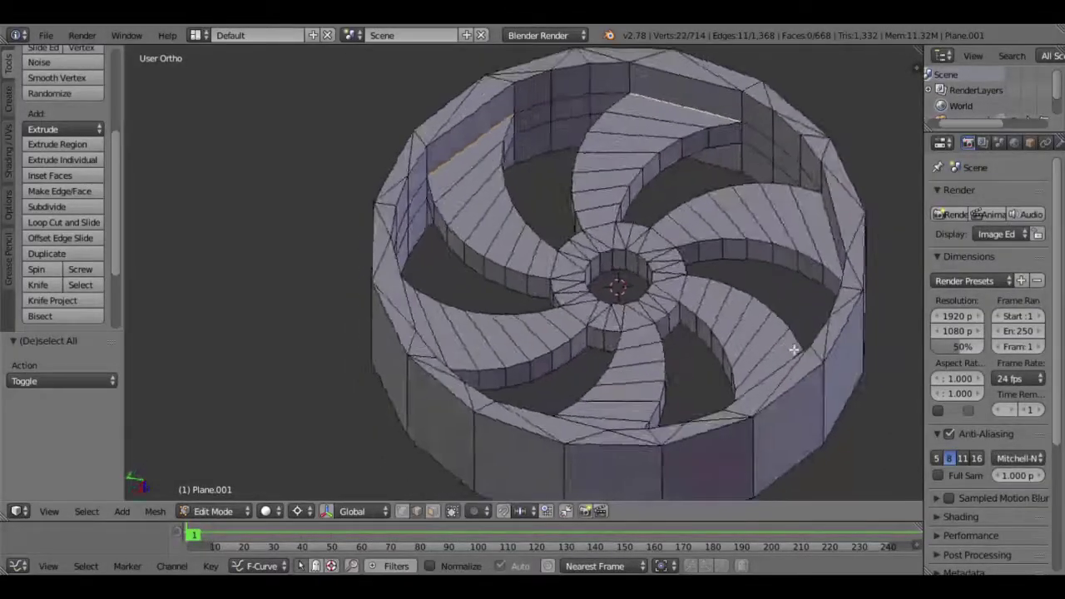
Add a top-right diagonal edge to the selection and enable proportional editing.
shift+right_click(805, 165)
middle_drag(697, 217, 642, 316)
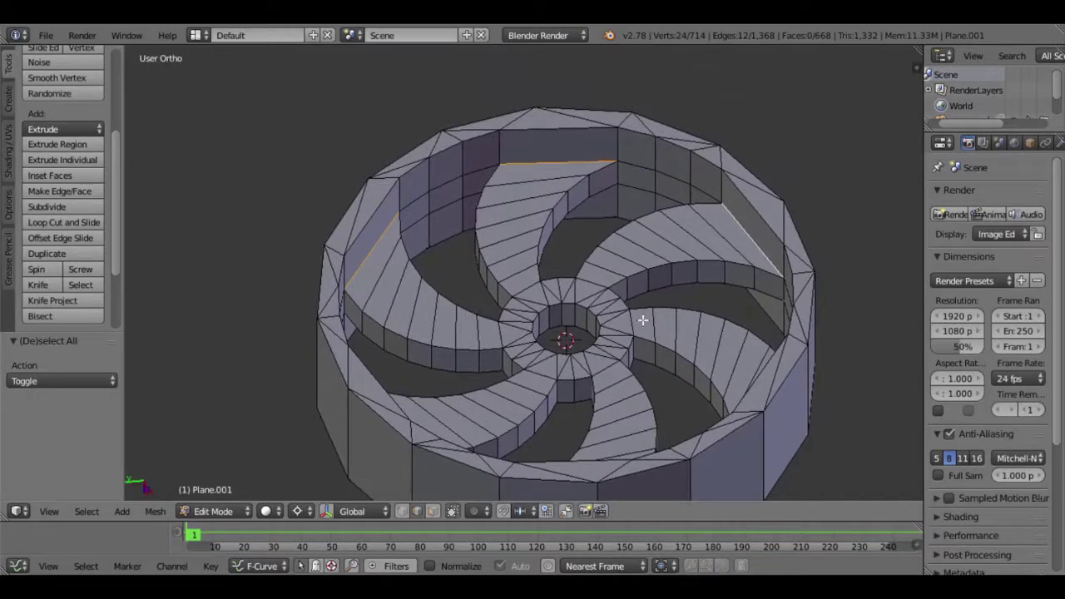
scroll(649, 322, up, 2)
key(s)
key(Escape)
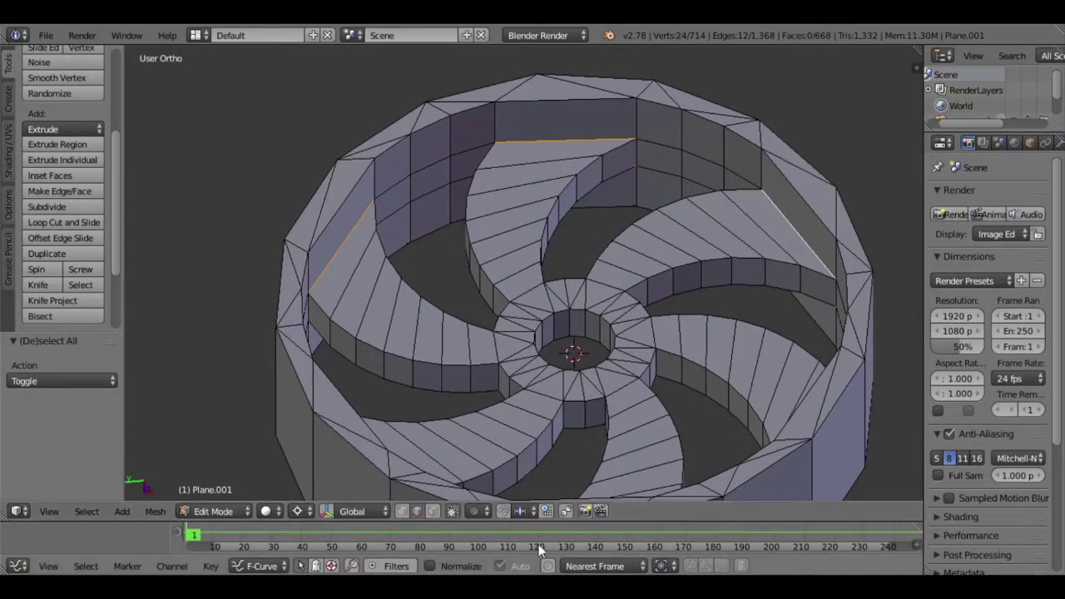
click(477, 512)
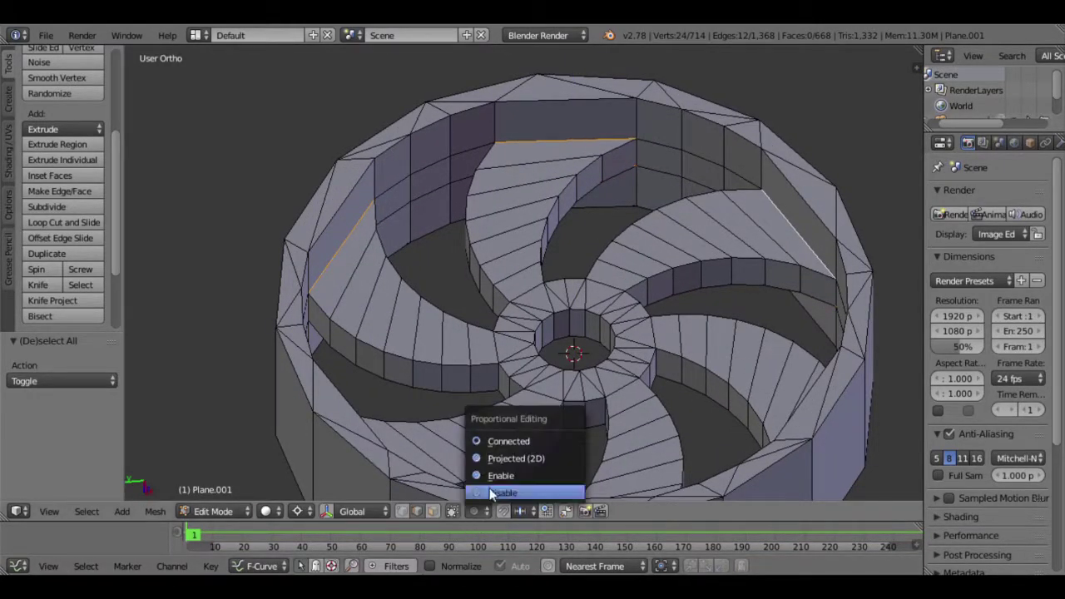
click(497, 476)
Scale the selected top-rim edges by 2 along Z, raising those wall sections.
key(s)
key(z)
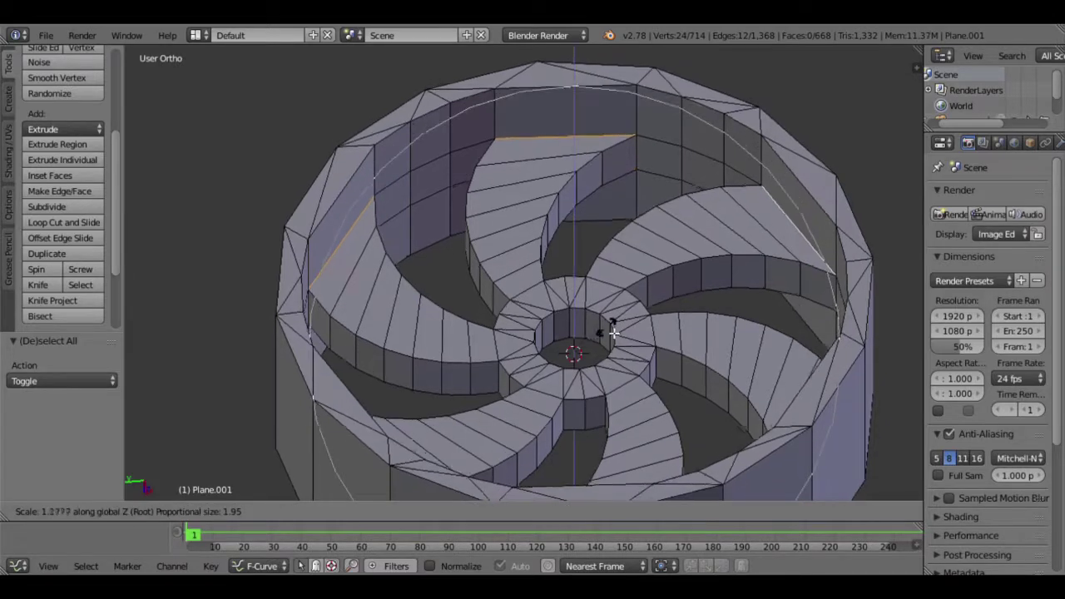
scroll(632, 337, up, 7)
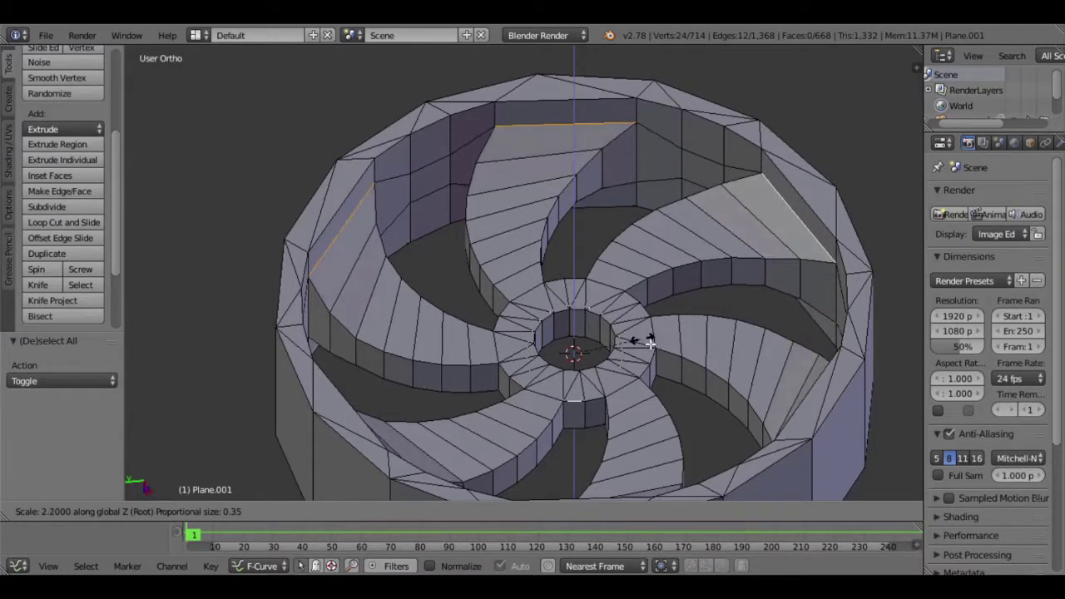
text(2)
key(Return)
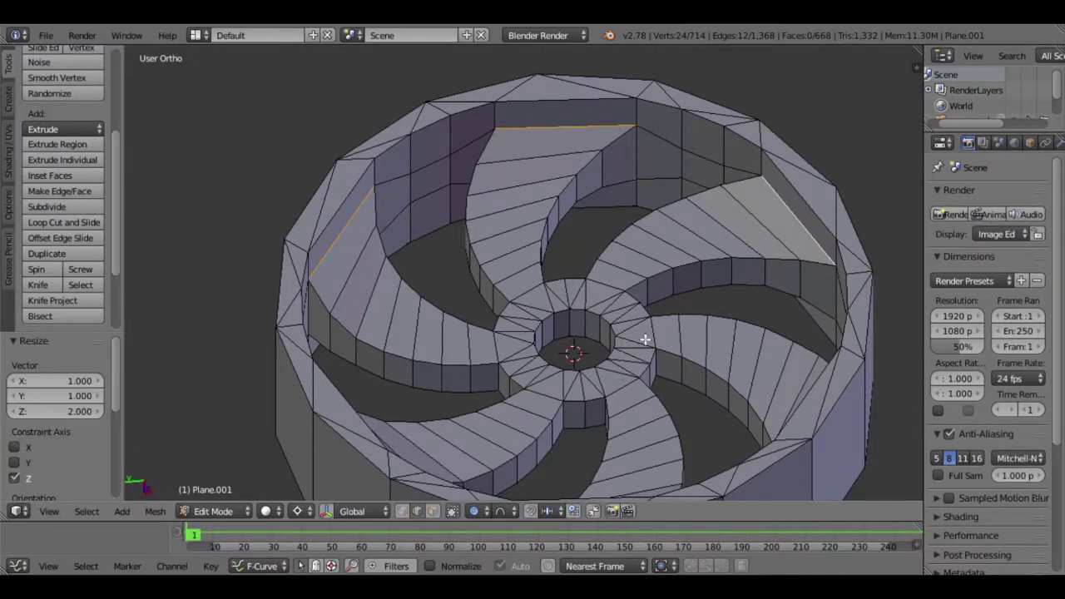
key(KP_7)
In wireframe, circle-select the inner ring of faces around the wheel hub.
key(z)
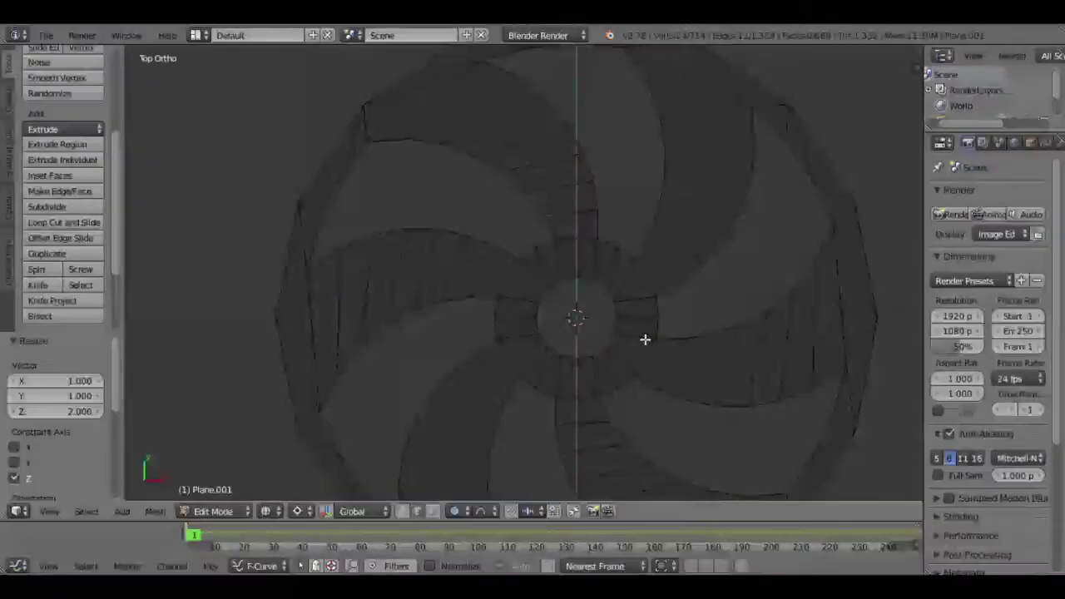
key(a)
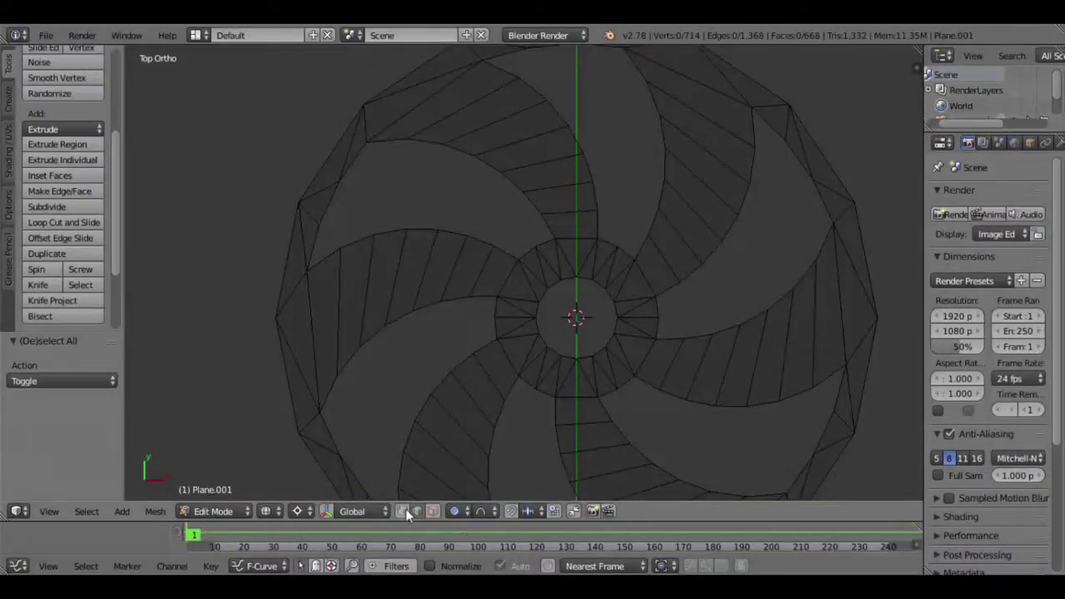
click(401, 509)
key(b)
key(Escape)
key(c)
scroll(577, 318, down, 3)
scroll(576, 318, down, 5)
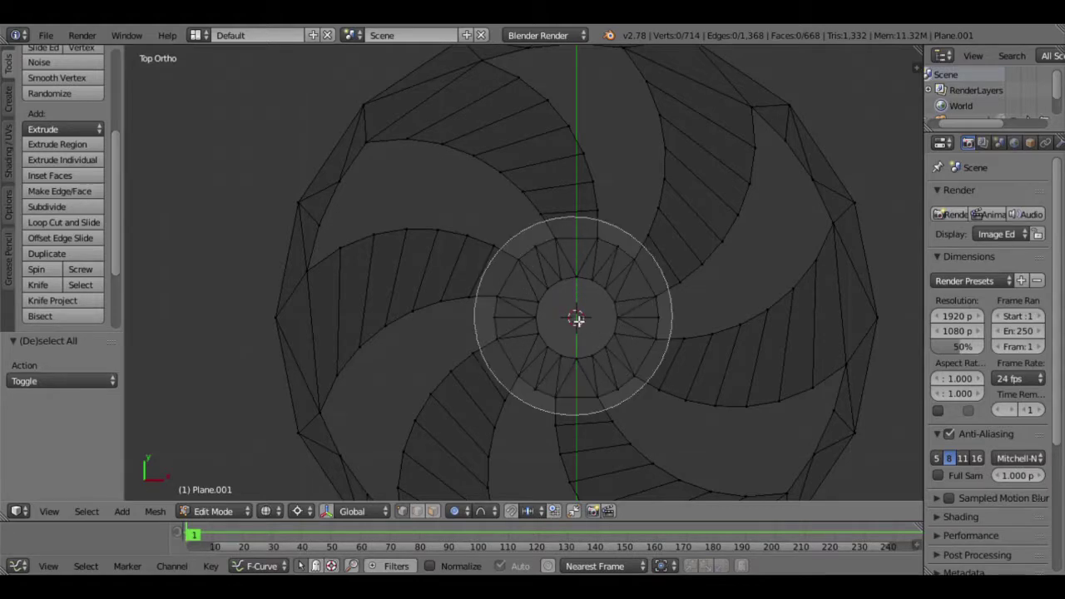
click(580, 320)
right_click(580, 319)
scroll(607, 330, down, 3)
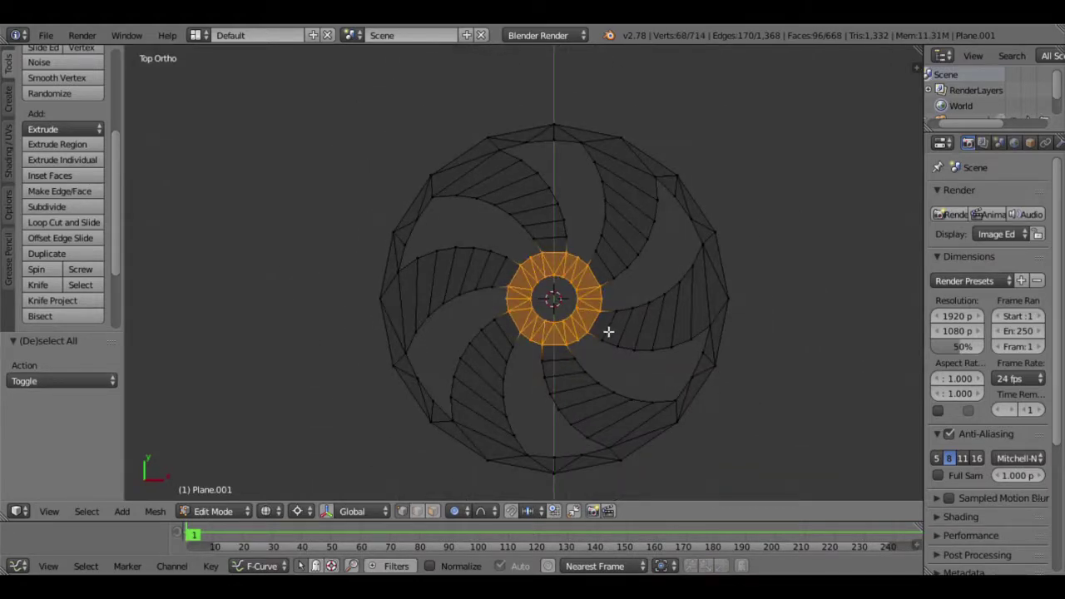
From the front view, switch the proportional editing falloff to Sharp.
key(KP_1)
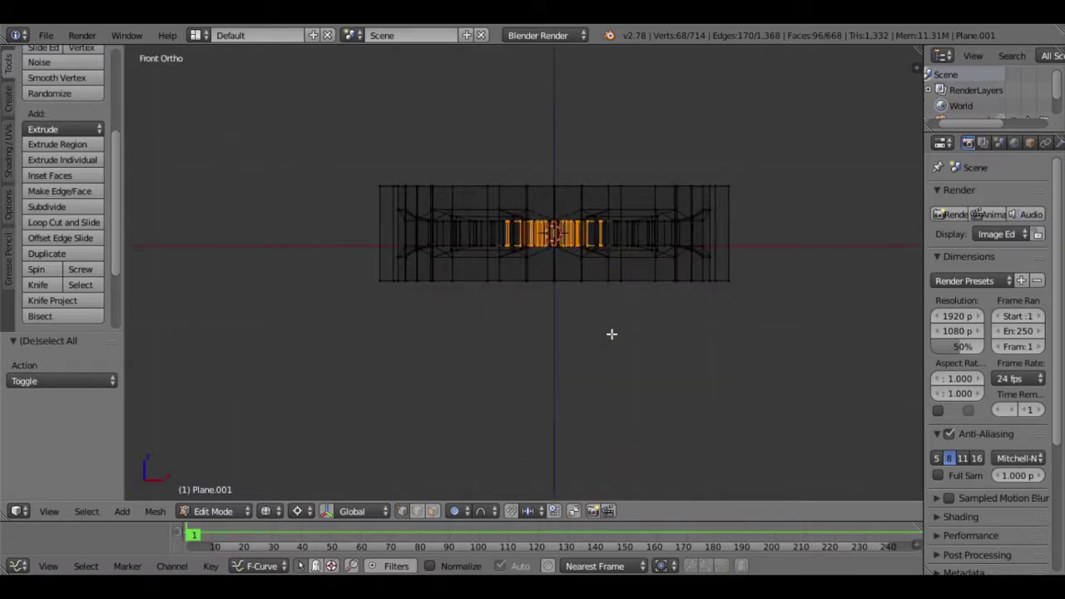
scroll(611, 334, up, 2)
shift+middle_drag(609, 337, 606, 361)
key(g)
key(z)
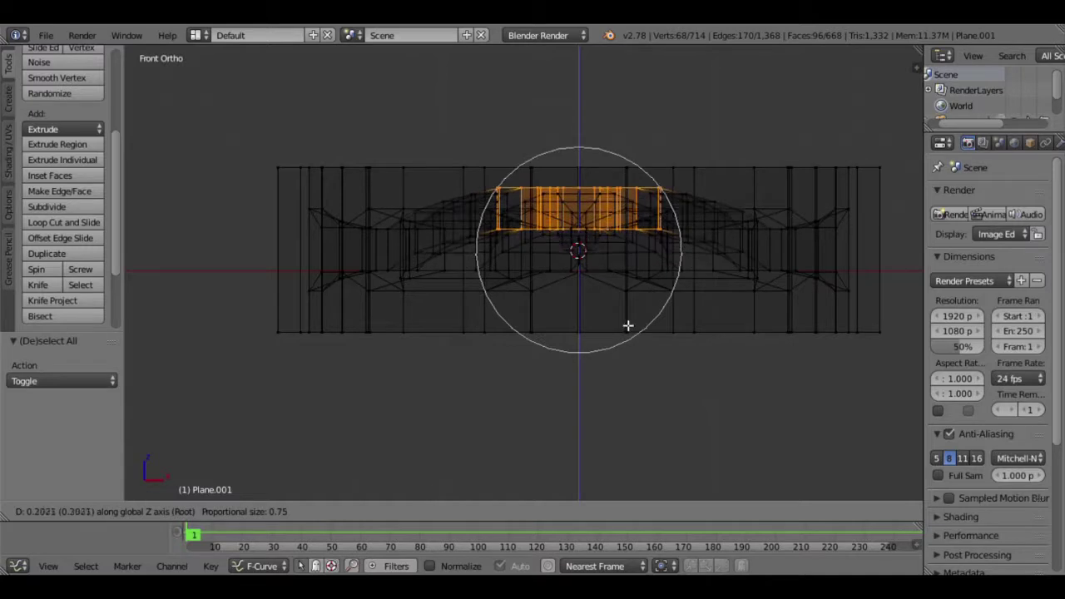
scroll(626, 324, down, 2)
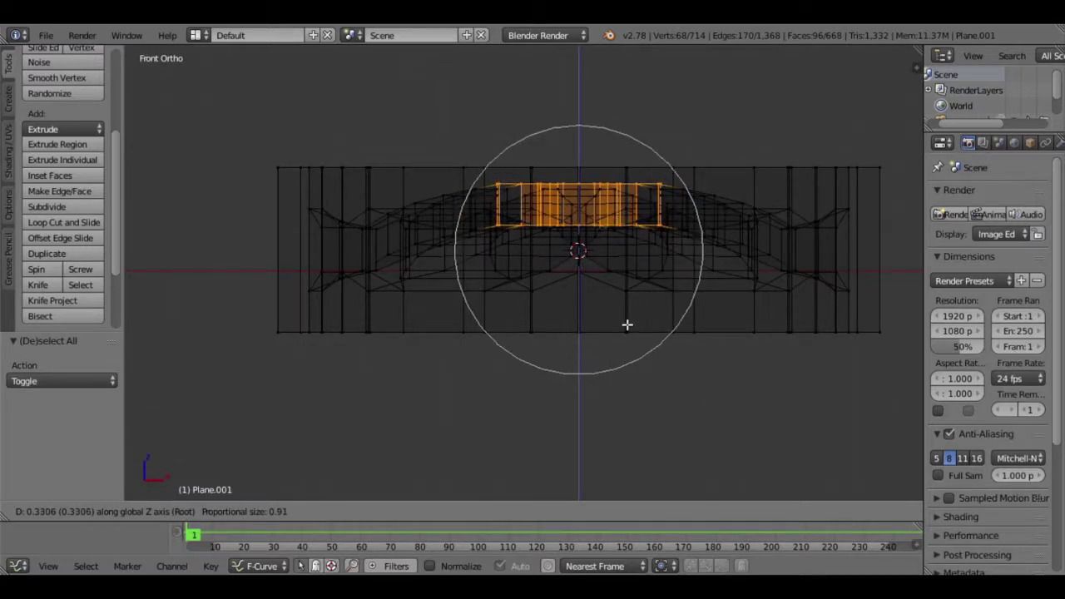
key(Escape)
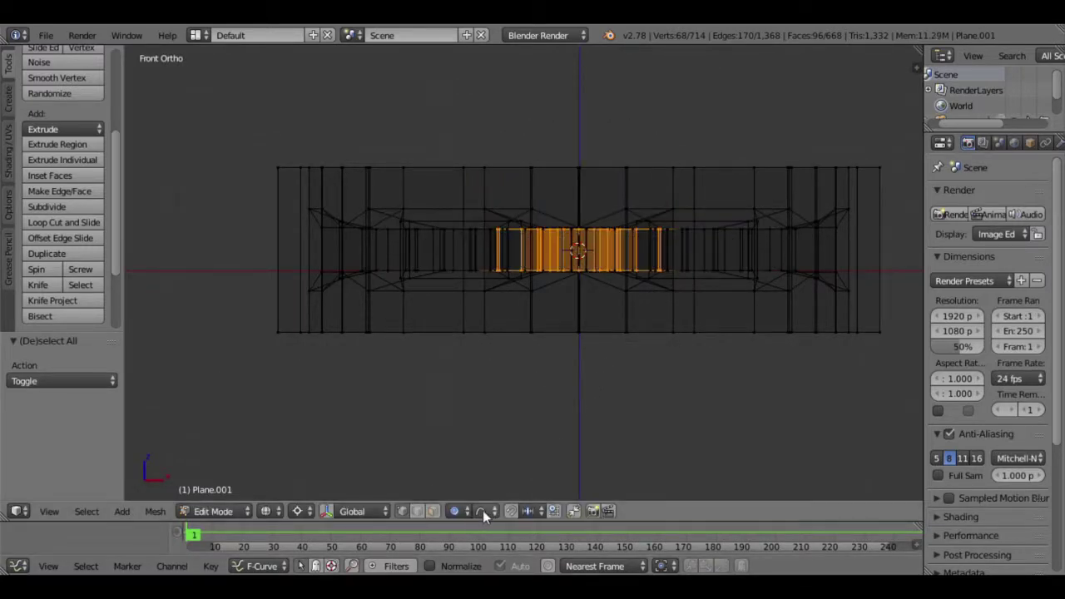
click(483, 511)
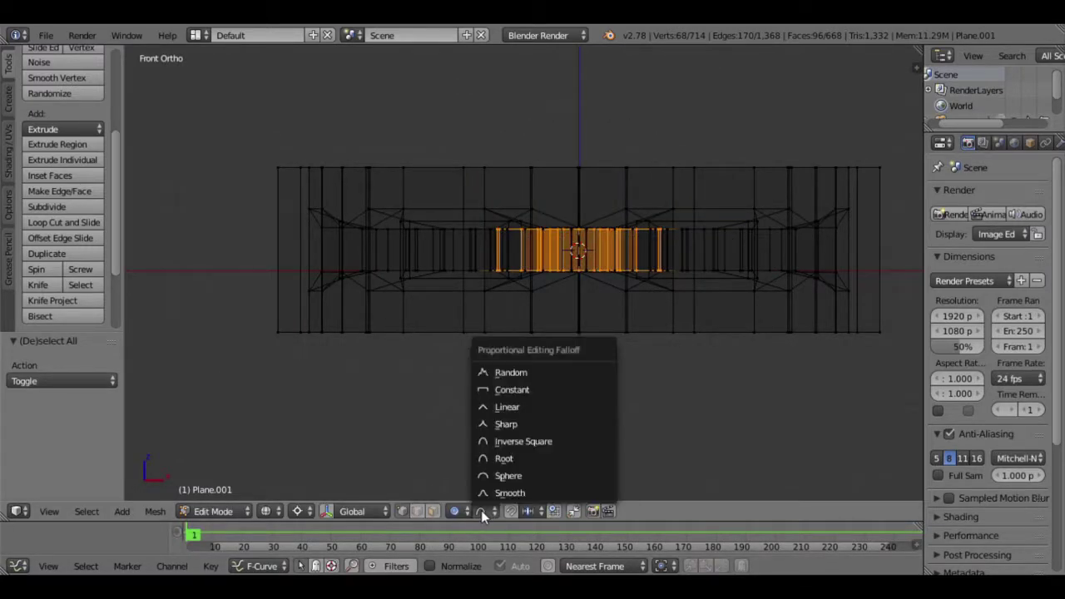
click(513, 423)
Raise the hub faces 0.3 along Z and return to solid shading.
key(g)
key(z)
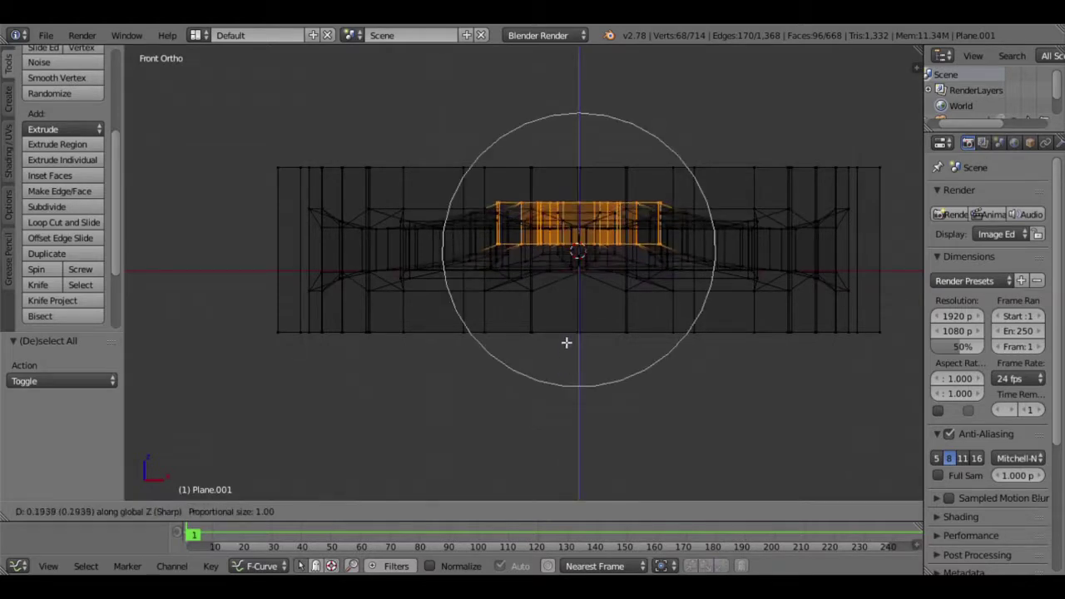
scroll(566, 337, down, 1)
scroll(566, 332, down, 1)
click(565, 332)
mouse_move(566, 332)
middle_down()
mouse_move(518, 305)
mouse_move(544, 352)
middle_up()
key(z)
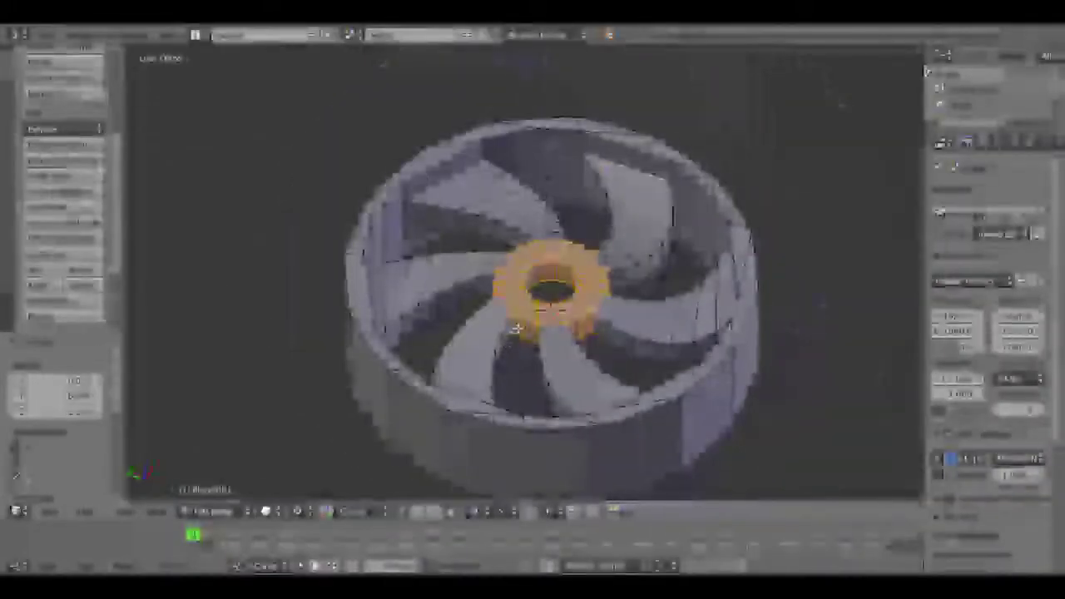
mouse_move(507, 268)
middle_down()
mouse_move(448, 338)
mouse_move(375, 325)
mouse_move(359, 254)
mouse_move(341, 250)
middle_up()
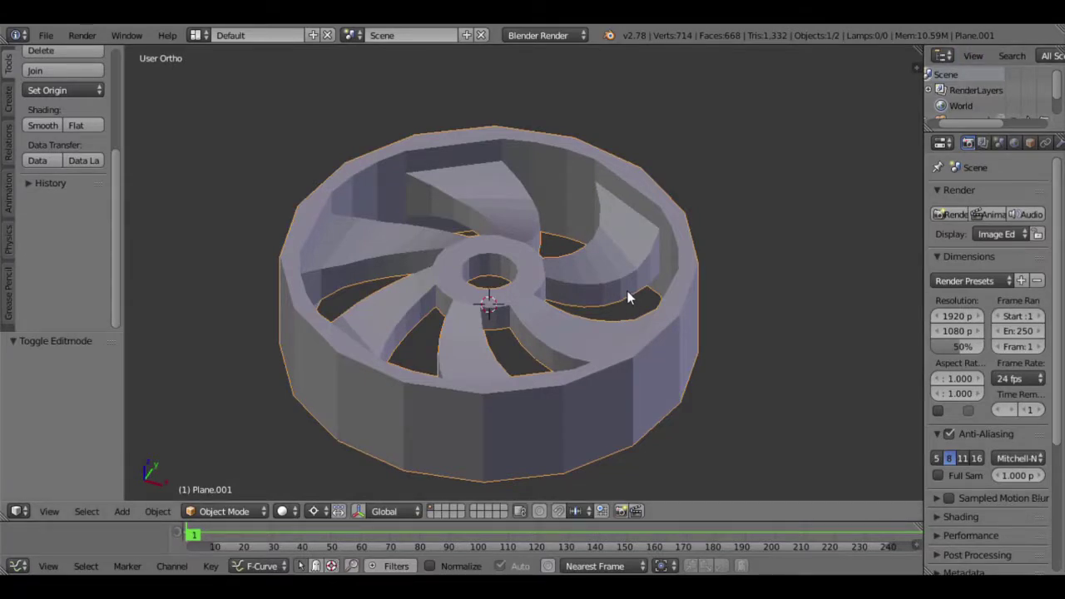
In Edit Mode, deselect everything and reveal the hidden castle geometry with Alt+H.
scroll(531, 287, down, 1)
scroll(534, 290, down, 2)
scroll(536, 292, up, 2)
scroll(538, 293, up, 1)
scroll(538, 294, down, 2)
scroll(536, 300, down, 1)
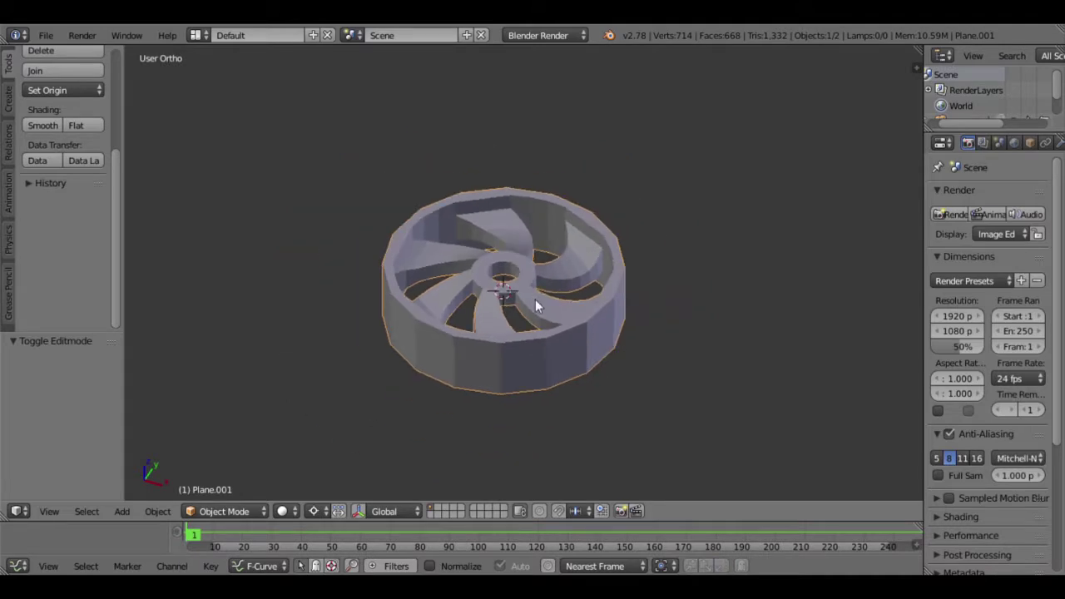
key(Tab)
key(a)
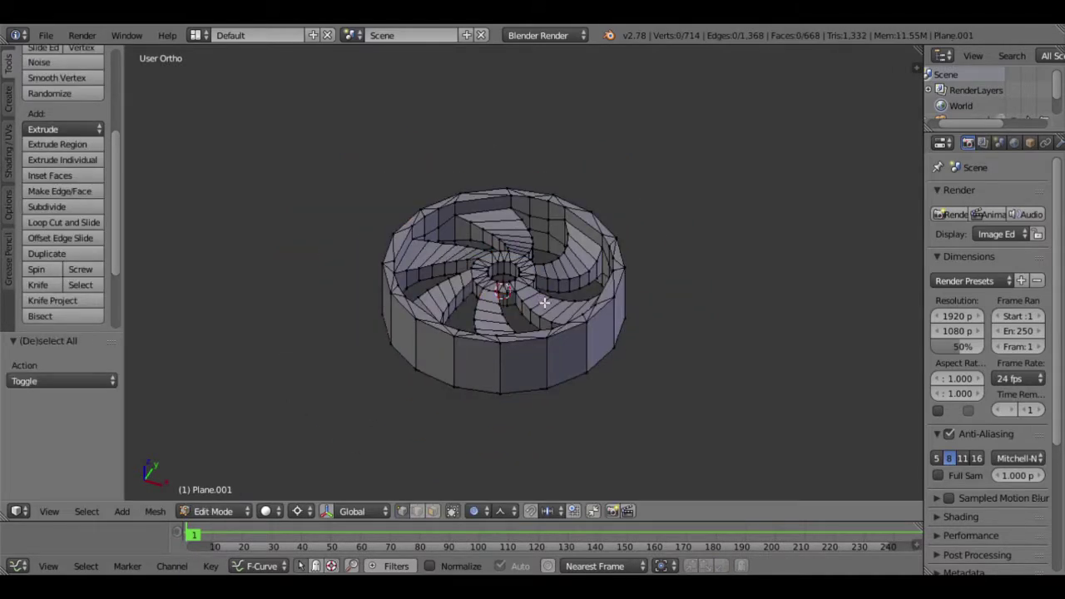
scroll(546, 293, down, 1)
key(alt+h)
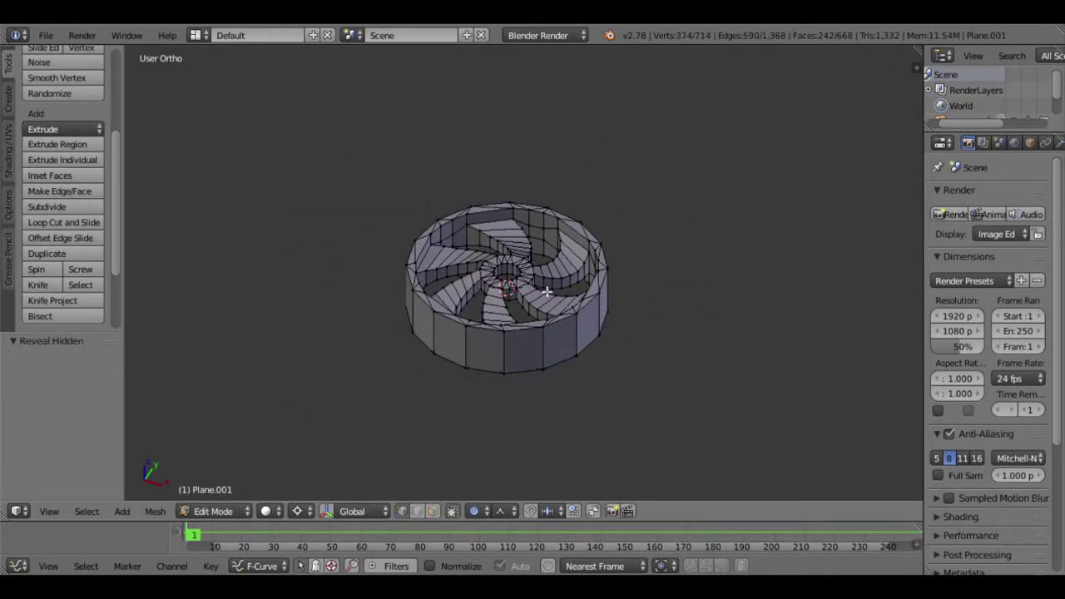
Invert the selection so only the swirl piece is selected, and frame it.
scroll(540, 291, down, 1)
scroll(532, 292, down, 2)
shift+middle_drag(549, 318, 549, 304)
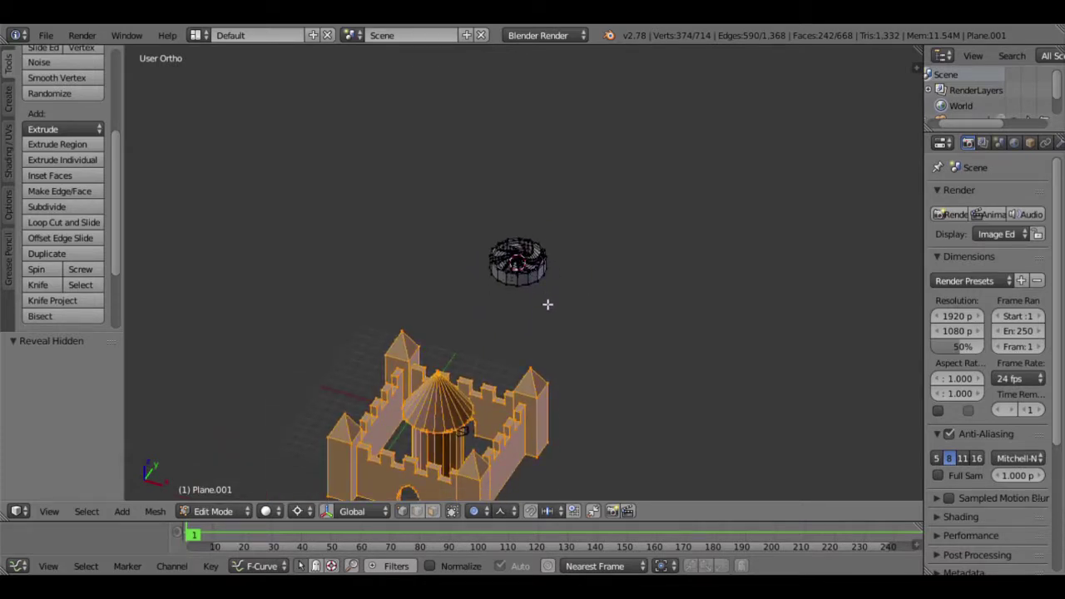
key(ctrl+i)
mouse_move(567, 289)
shift+middle_down()
mouse_move(544, 337)
mouse_move(587, 280)
shift+middle_up()
scroll(545, 337, up, 3)
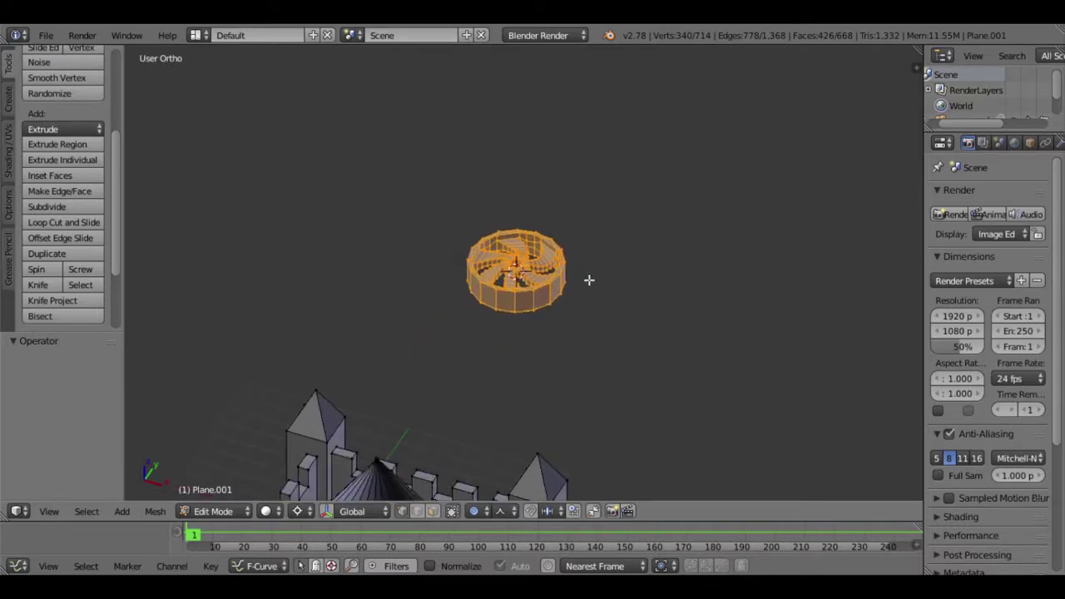
scroll(611, 323, down, 3)
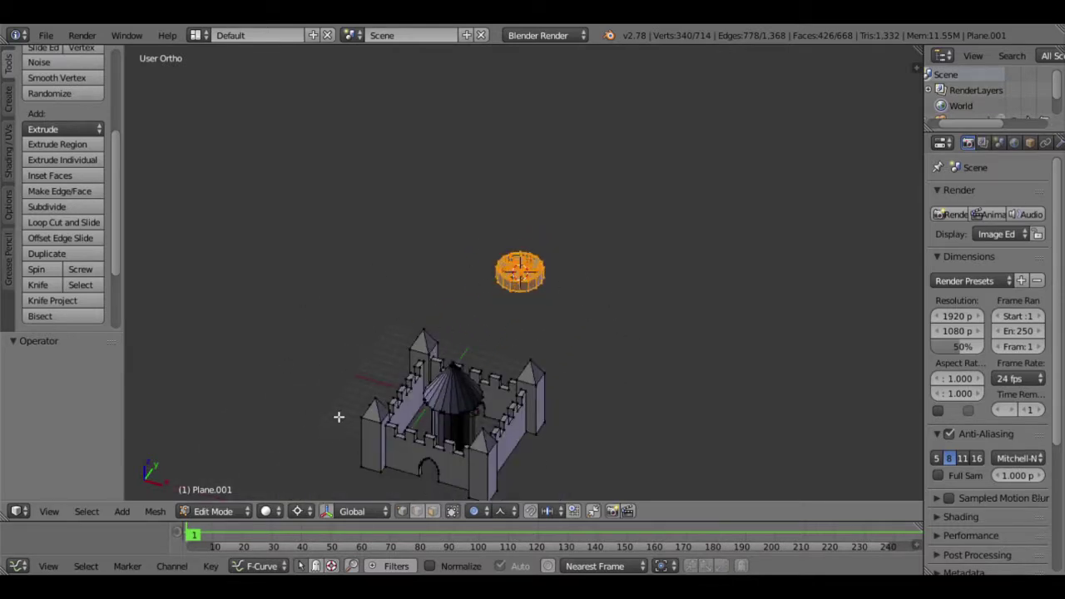
shift+middle_drag(566, 333, 549, 364)
scroll(546, 361, up, 3)
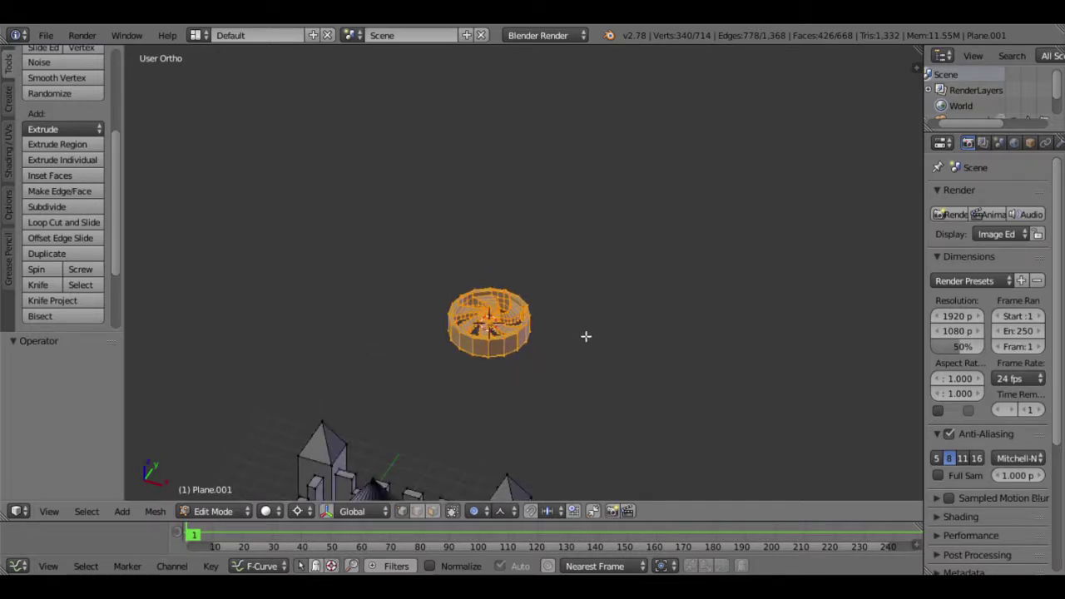
Separate the selected swirl piece into its own object and return to Object Mode.
key(p)
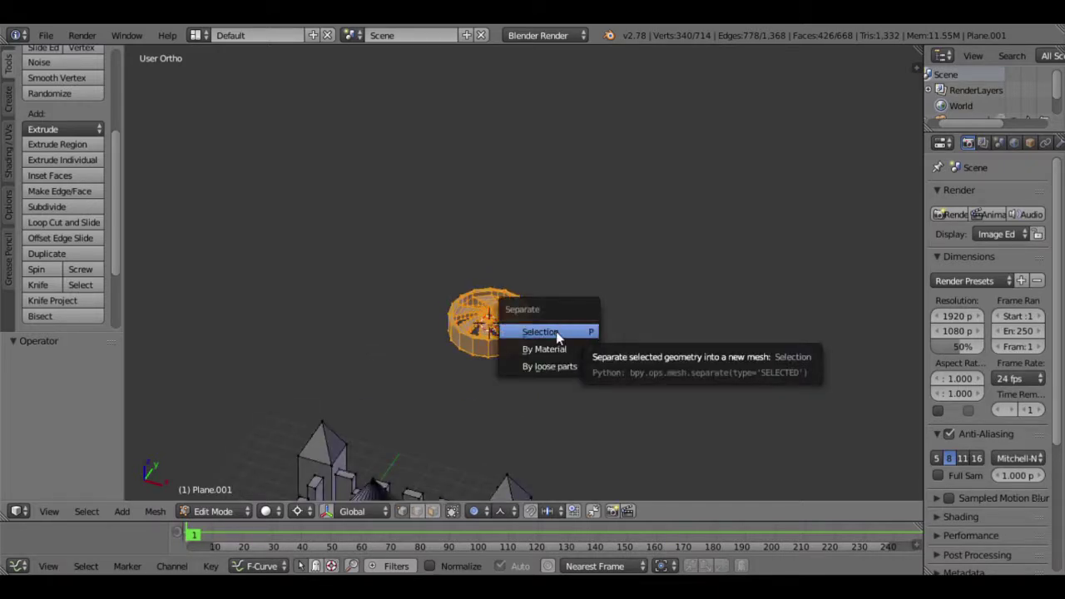
click(557, 333)
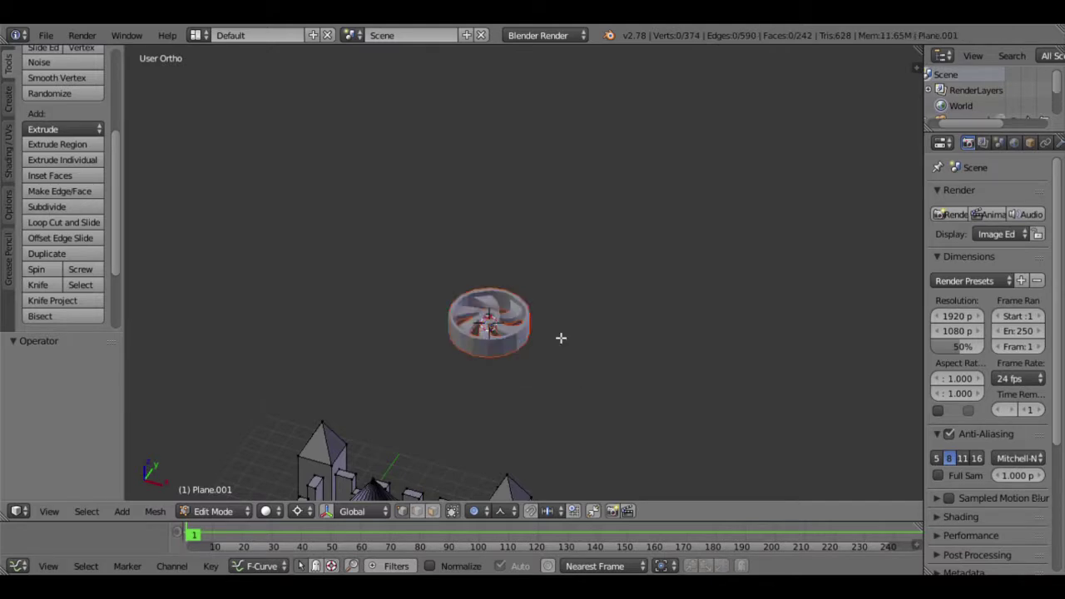
scroll(561, 338, down, 2)
scroll(550, 336, down, 2)
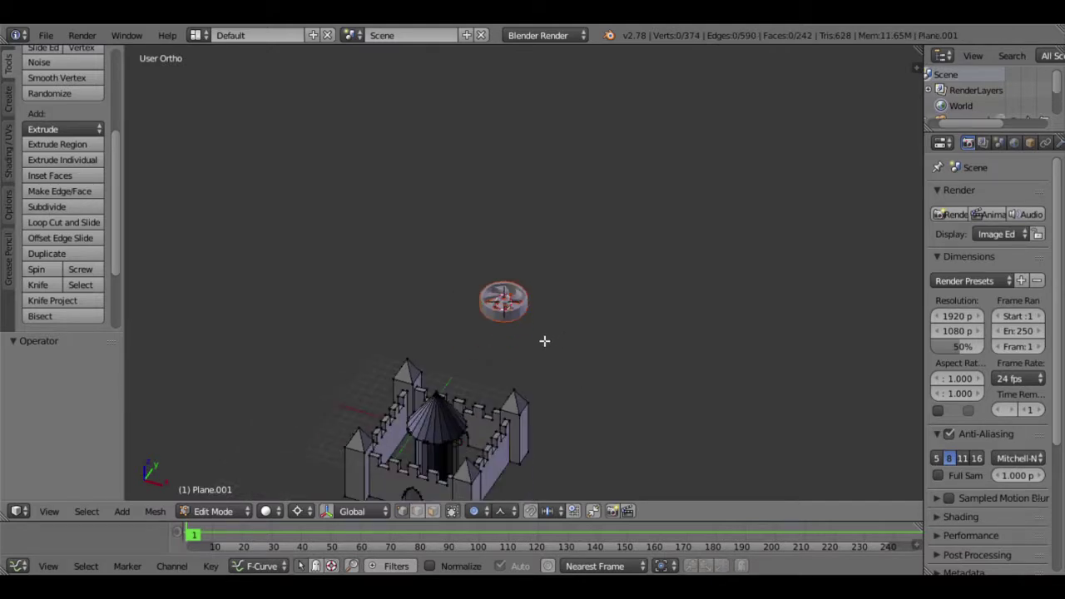
key(Tab)
Hide the separated swirl object and select the castle.
right_click(531, 414)
right_click(521, 316)
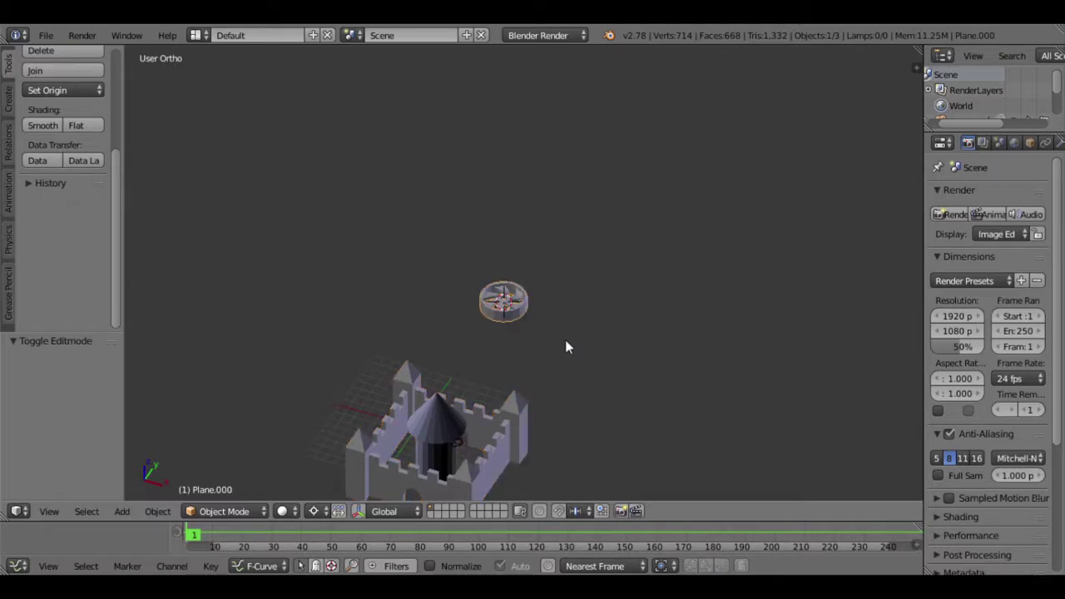
key(h)
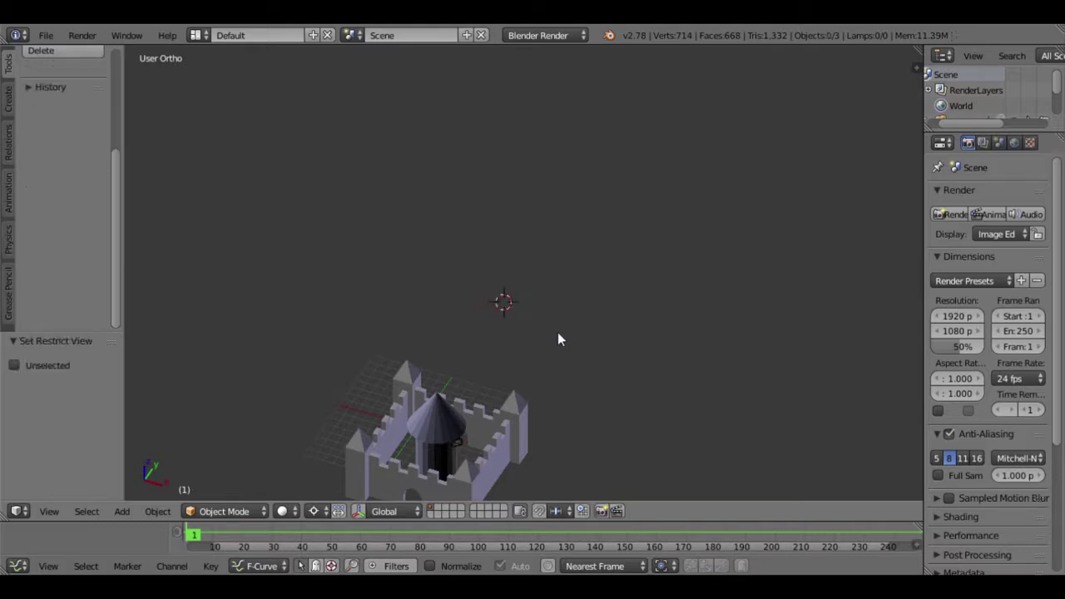
scroll(558, 332, down, 3)
right_click(503, 356)
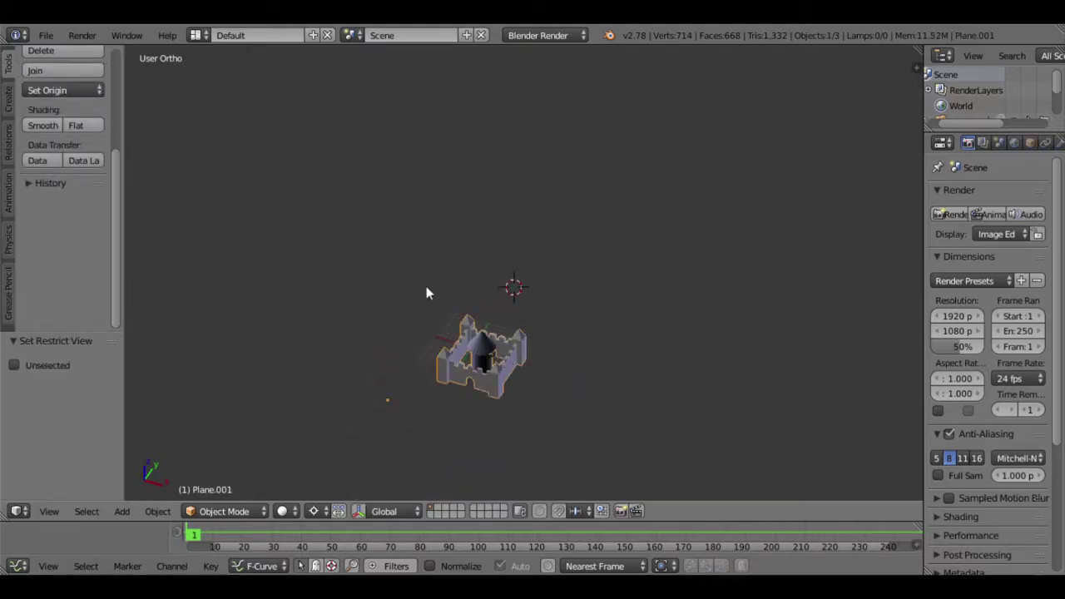
key(Tab)
key(Tab)
scroll(565, 427, up, 3)
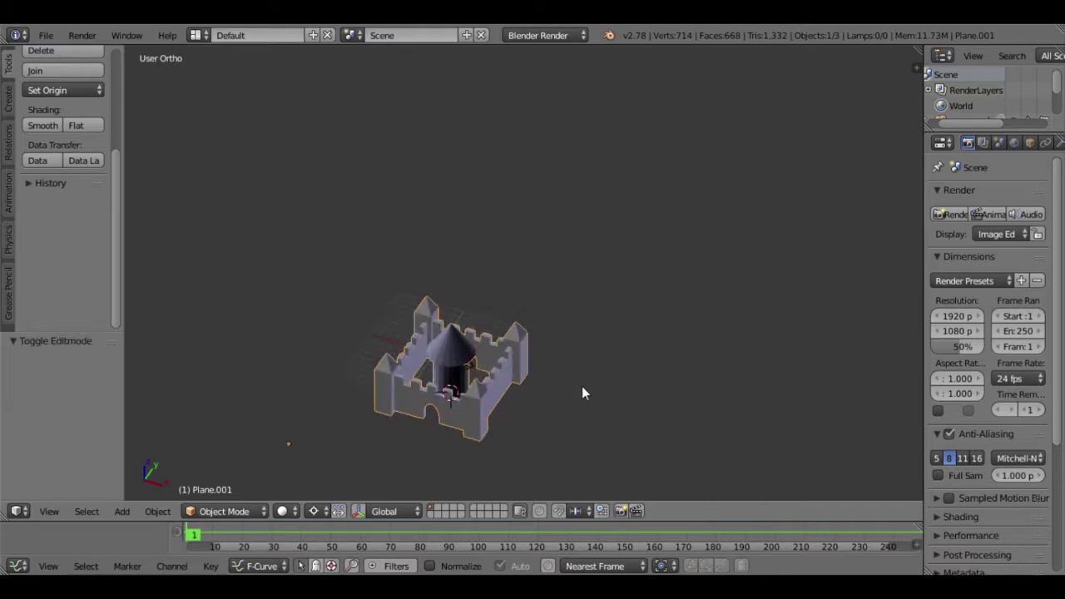
Add a plane at the castle and switch to wireframe display.
key(shift+a)
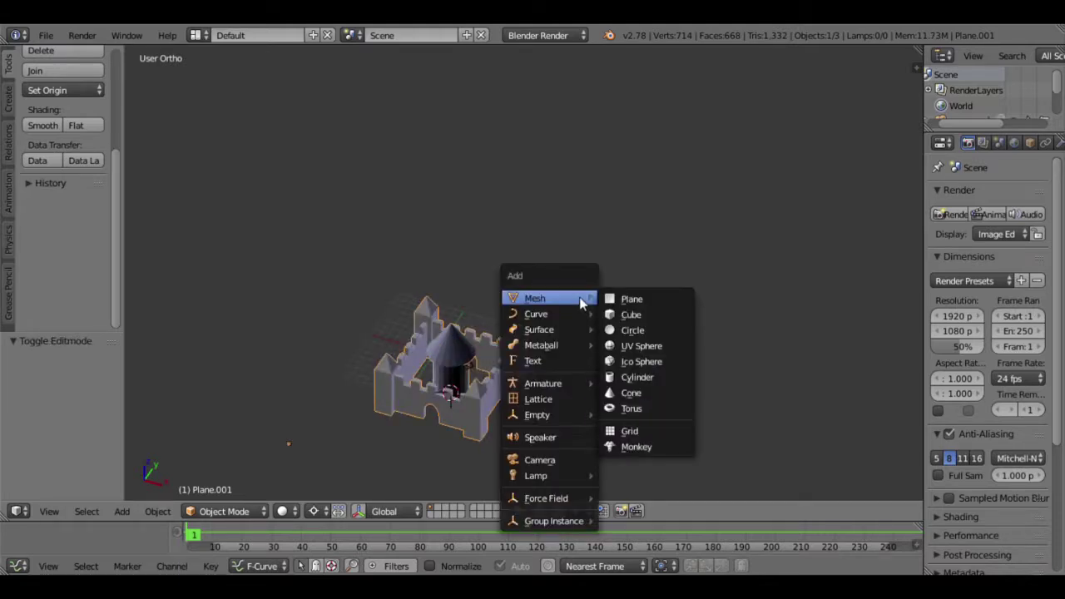
click(650, 307)
middle_drag(450, 392, 476, 402)
key(z)
mouse_move(532, 447)
middle_down()
mouse_move(527, 383)
mouse_move(545, 379)
middle_up()
scroll(516, 406, up, 3)
scroll(516, 404, down, 3)
Scale the plane's mesh up by 30 in Edit Mode.
key(Tab)
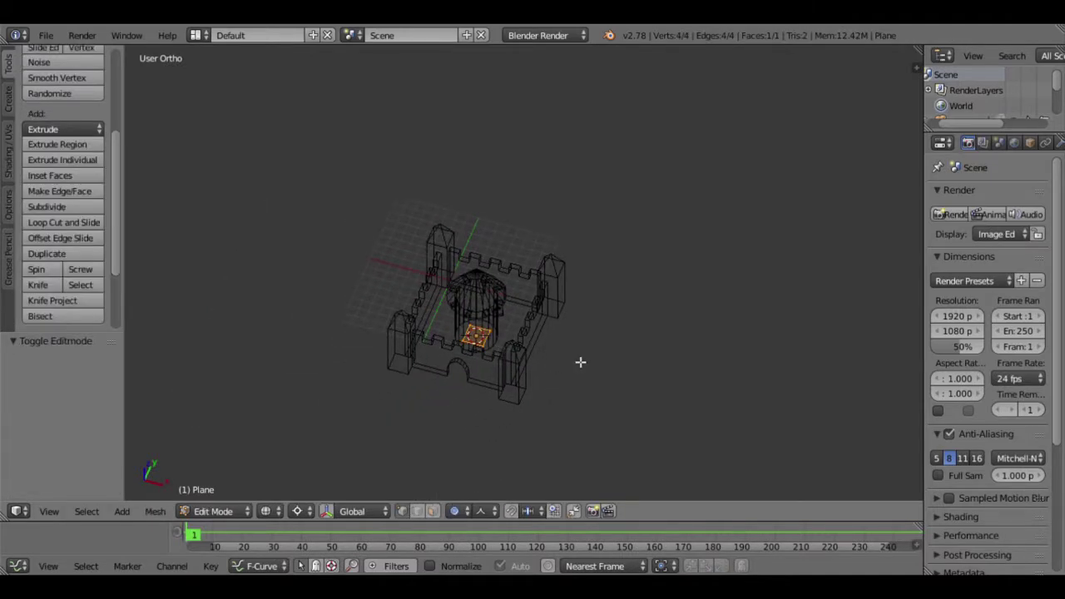
key(s)
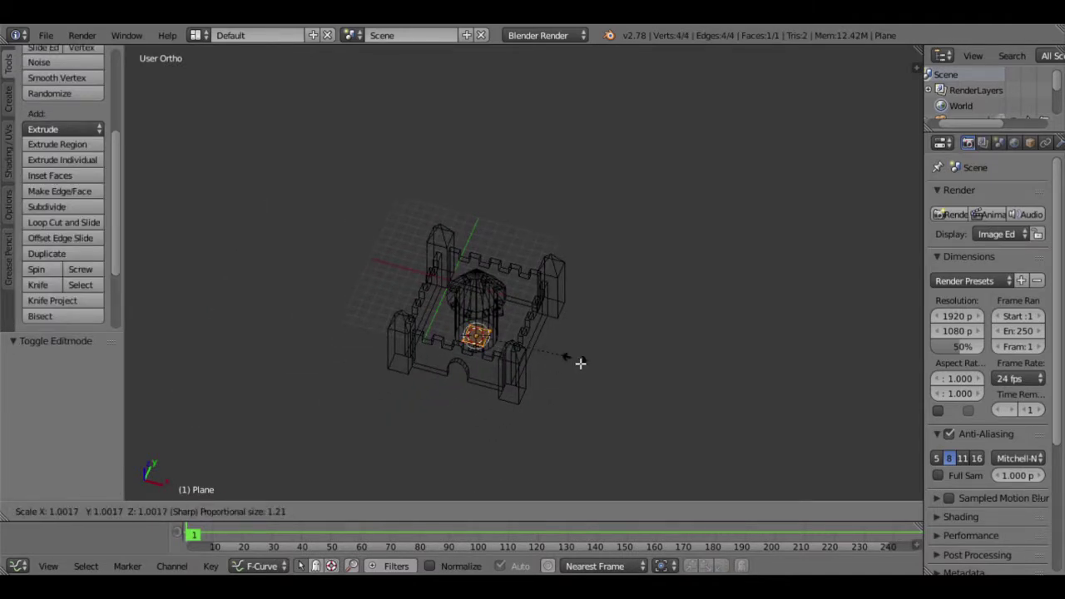
text(3)
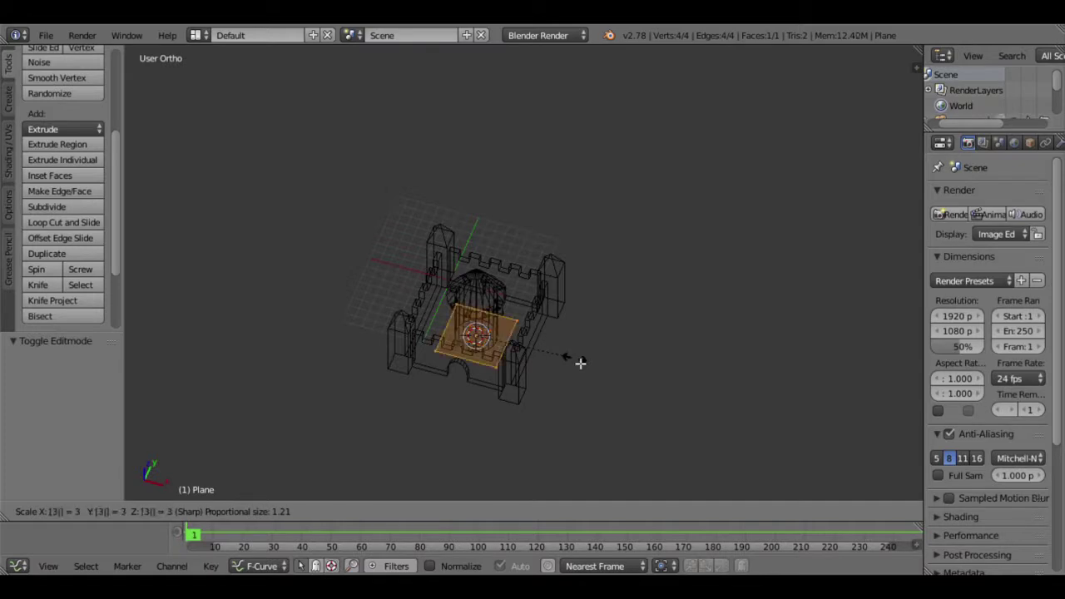
text(0)
key(Return)
scroll(570, 357, down, 5)
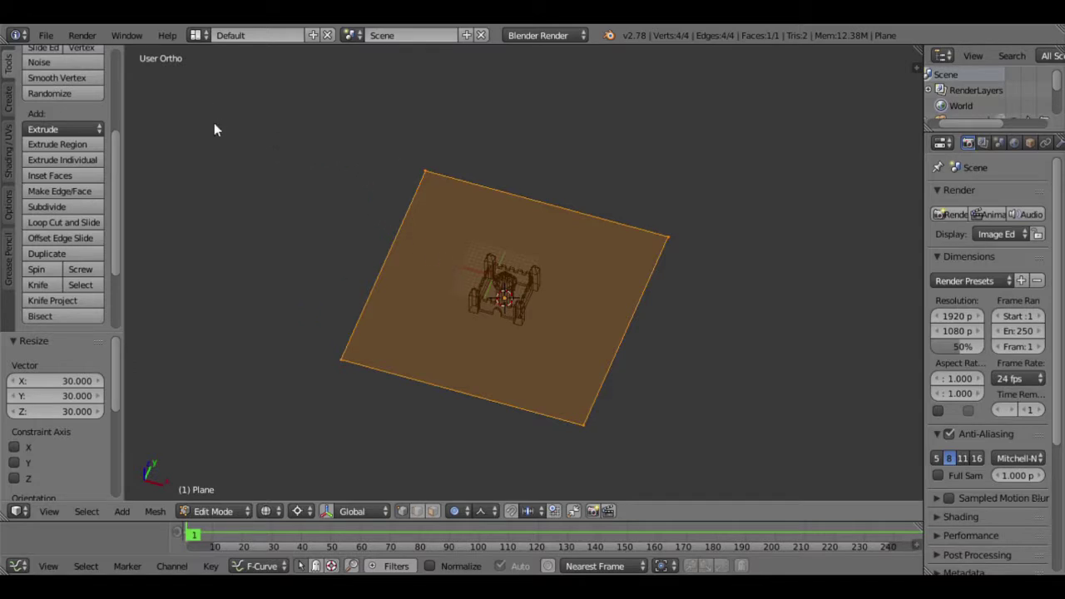
Subdivide the plane with 10 cuts.
key(w)
click(180, 73)
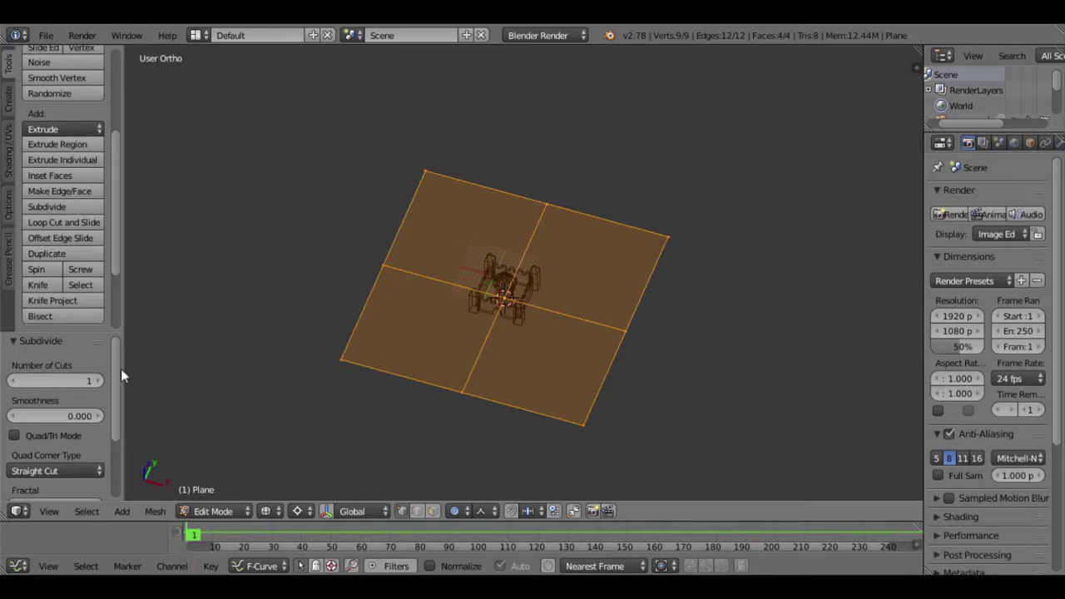
drag(100, 380, 138, 379)
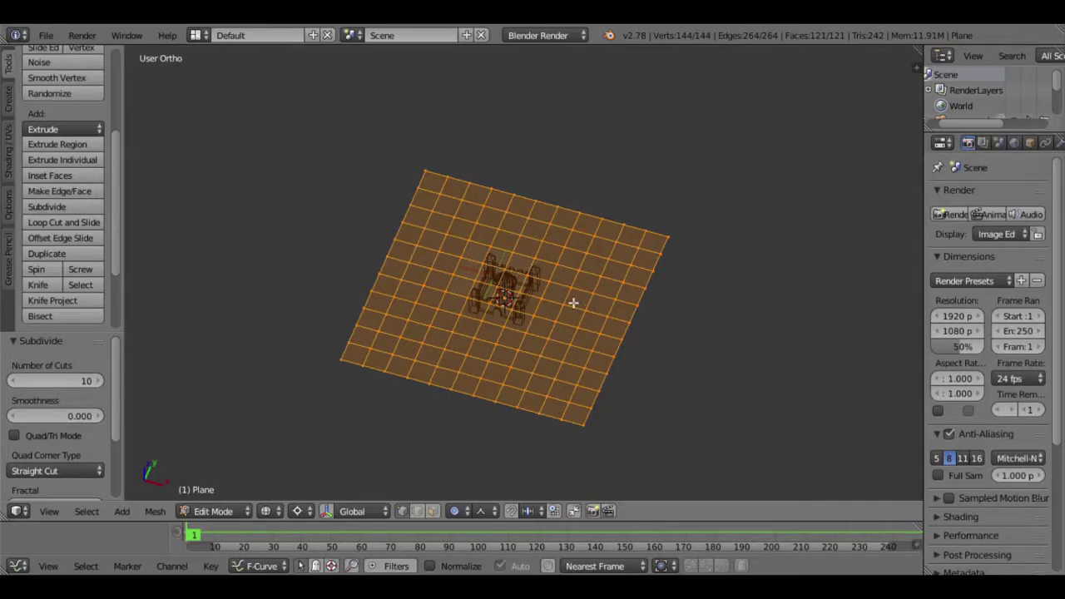
Subdivide the grid three more times into a dense 7,921-vertex grid.
key(w)
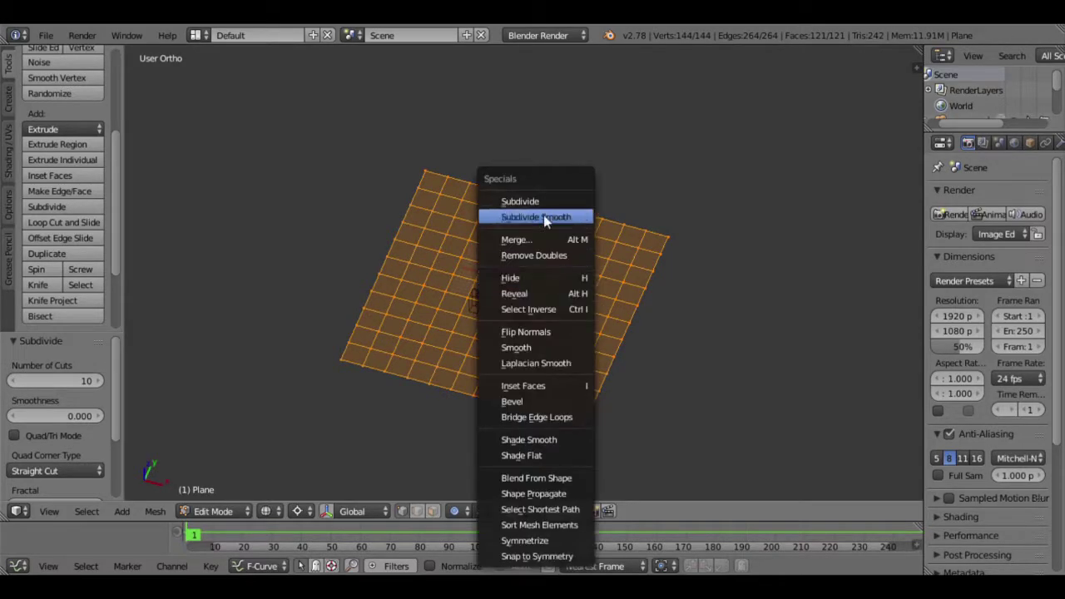
click(537, 200)
scroll(568, 270, up, 3)
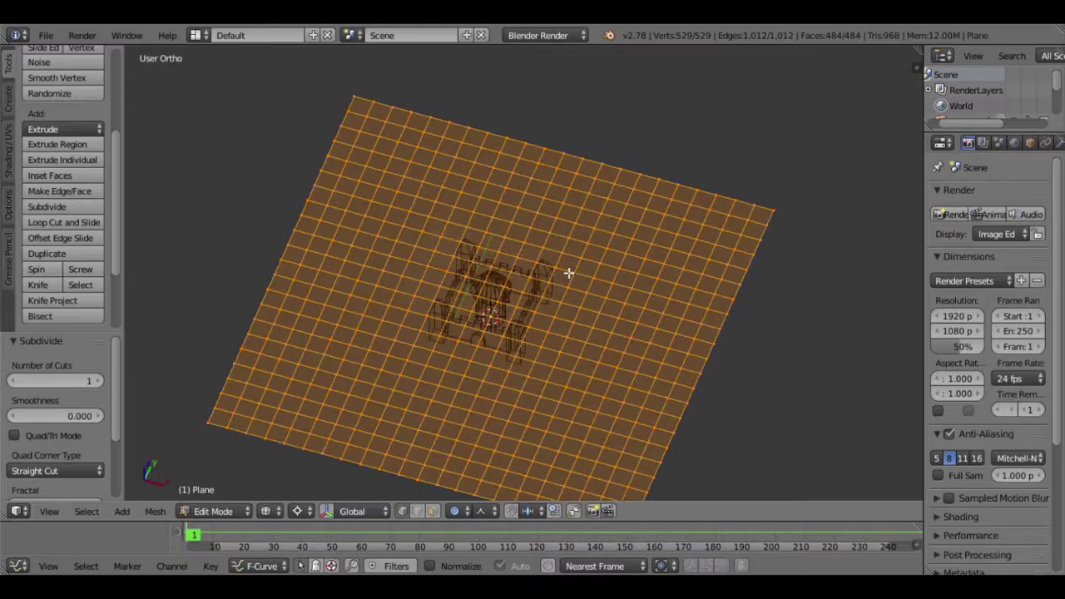
key(w)
click(514, 202)
key(w)
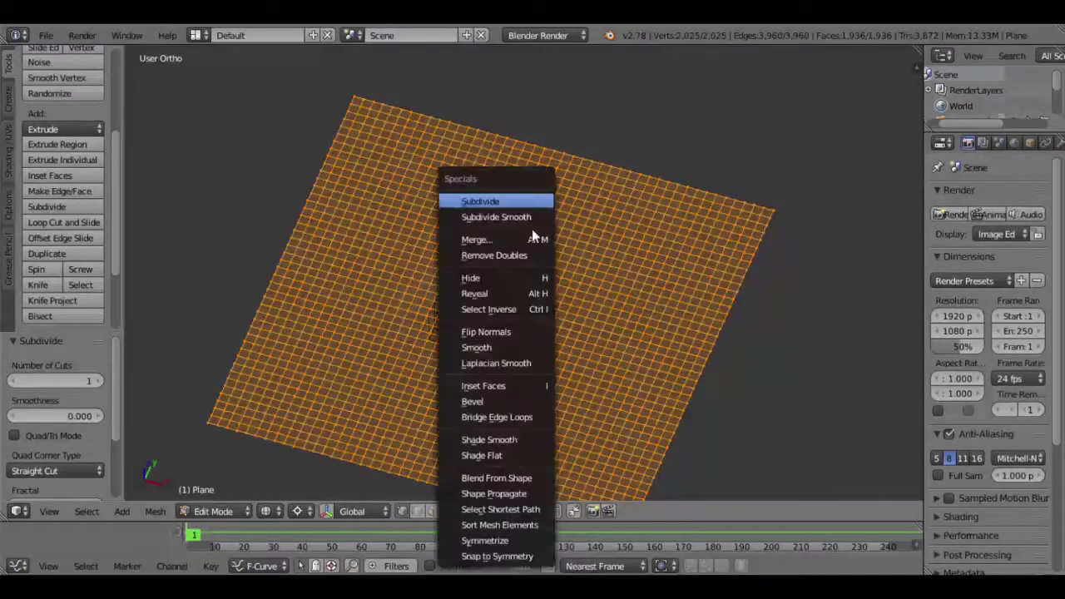
click(528, 215)
scroll(560, 280, up, 3)
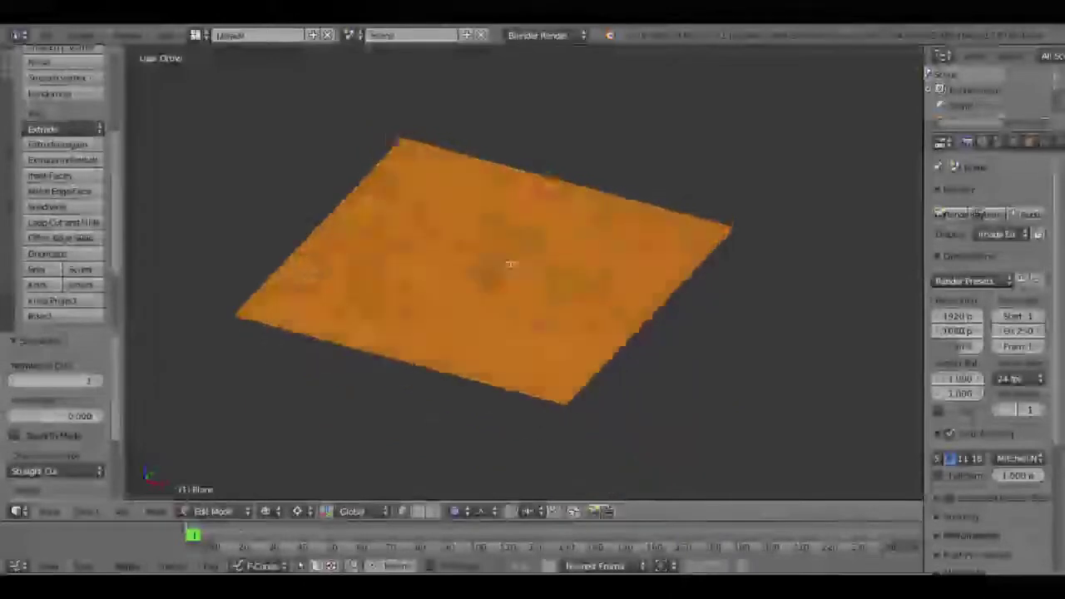
mouse_move(505, 266)
middle_down()
mouse_move(499, 226)
mouse_move(535, 238)
mouse_move(524, 288)
middle_up()
scroll(519, 285, down, 2)
Reselect the plane in Edit Mode and view it from directly above.
key(Tab)
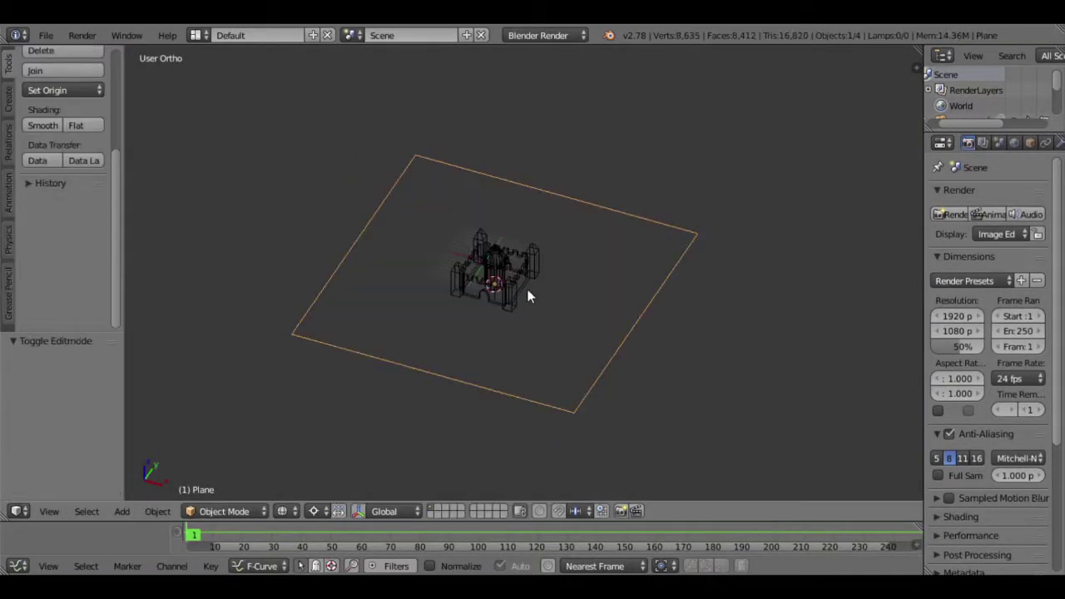
right_click(533, 260)
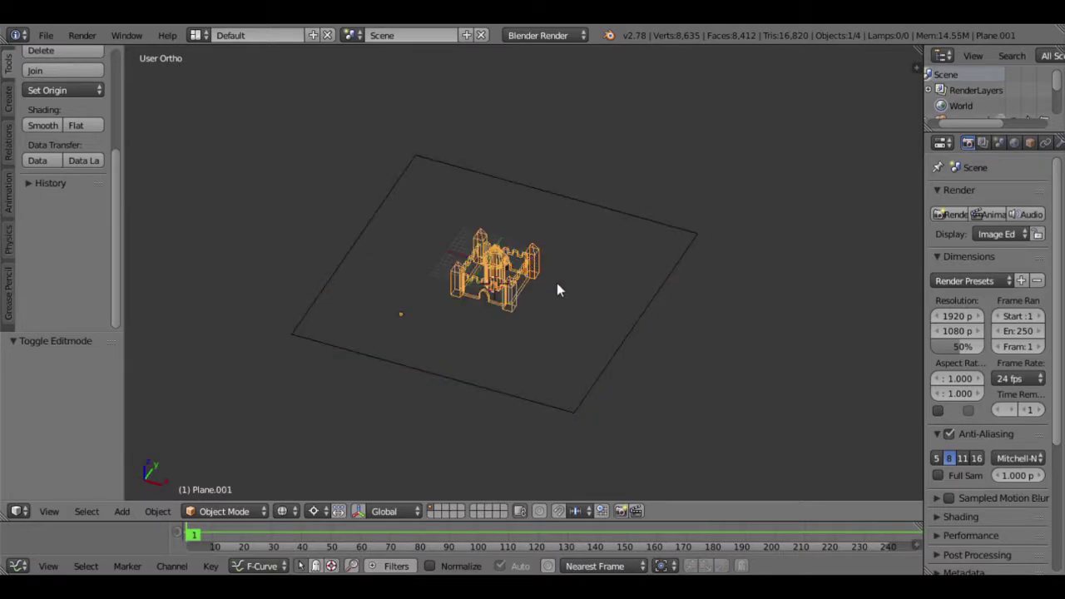
right_click(538, 280)
key(Tab)
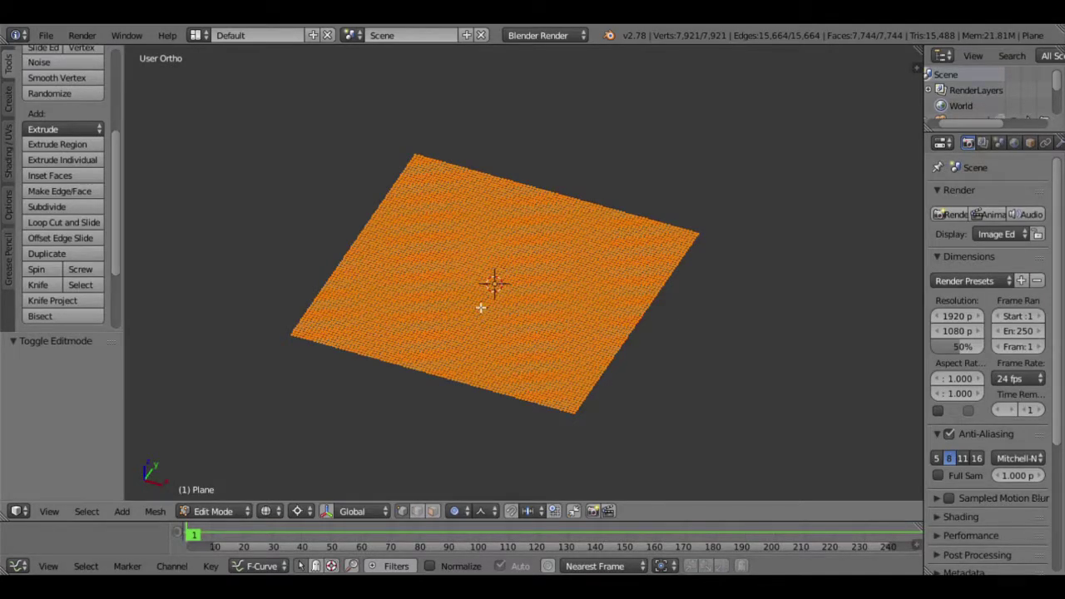
key(KP_7)
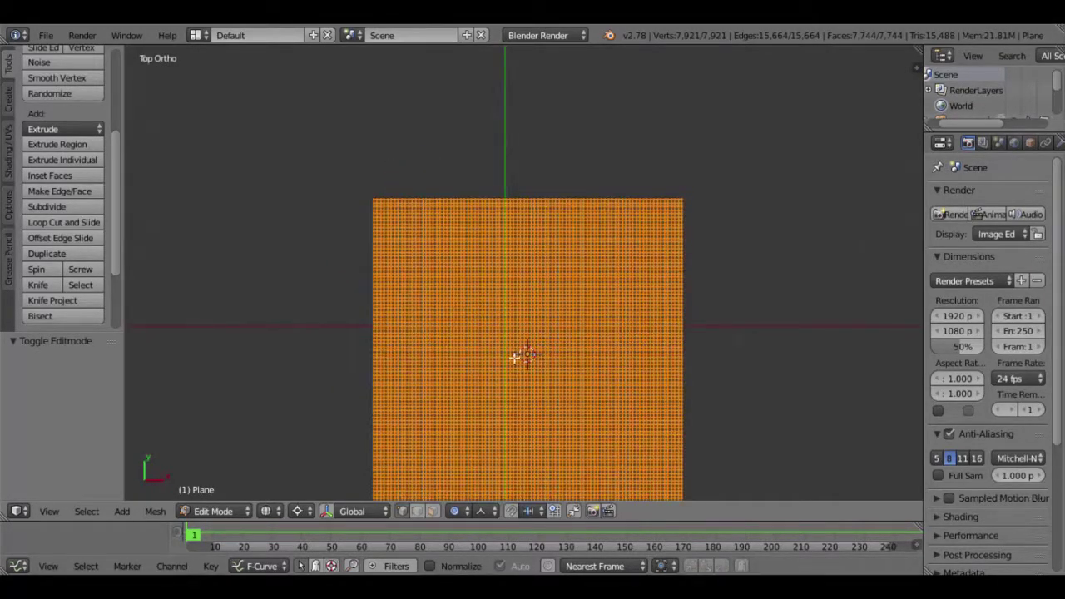
Select a set of scattered vertices across the plane to become peaks.
shift+middle_drag(519, 352, 528, 274)
shift+right_click(561, 300)
shift+right_click(537, 300)
shift+right_click(495, 276)
shift+right_click(494, 247)
shift+right_click(552, 247)
shift+right_click(601, 267)
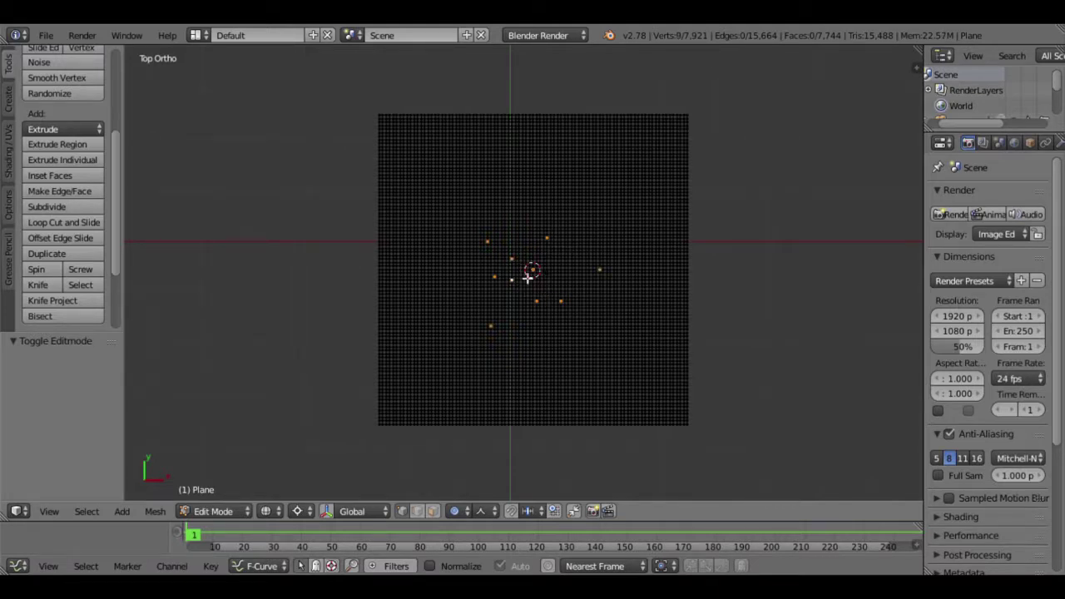
scroll(549, 294, up, 3)
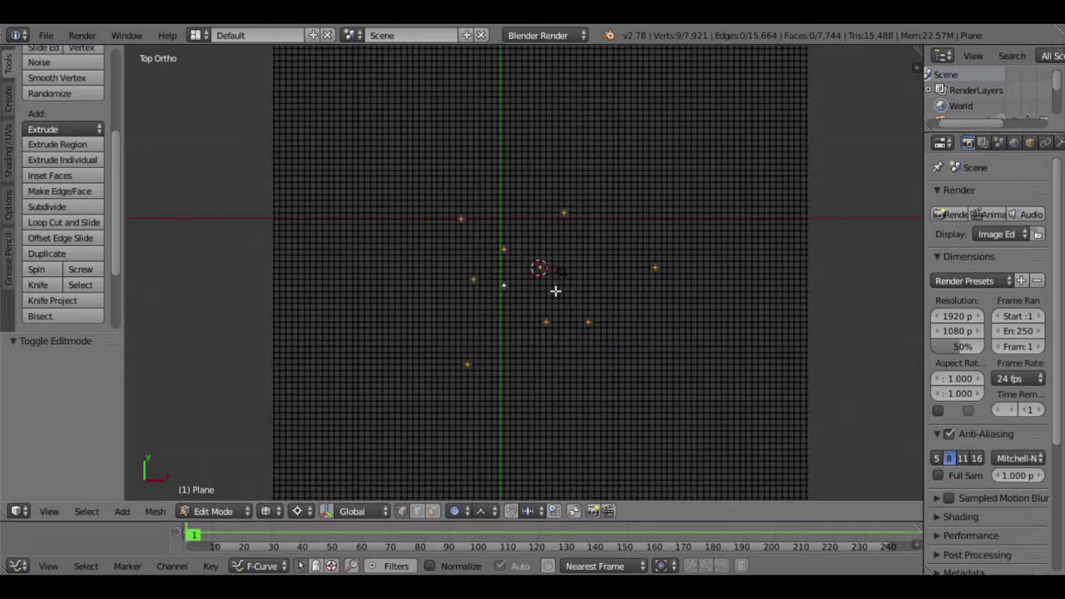
scroll(554, 289, down, 3)
mouse_move(554, 289)
middle_down()
mouse_move(566, 300)
mouse_move(530, 261)
middle_up()
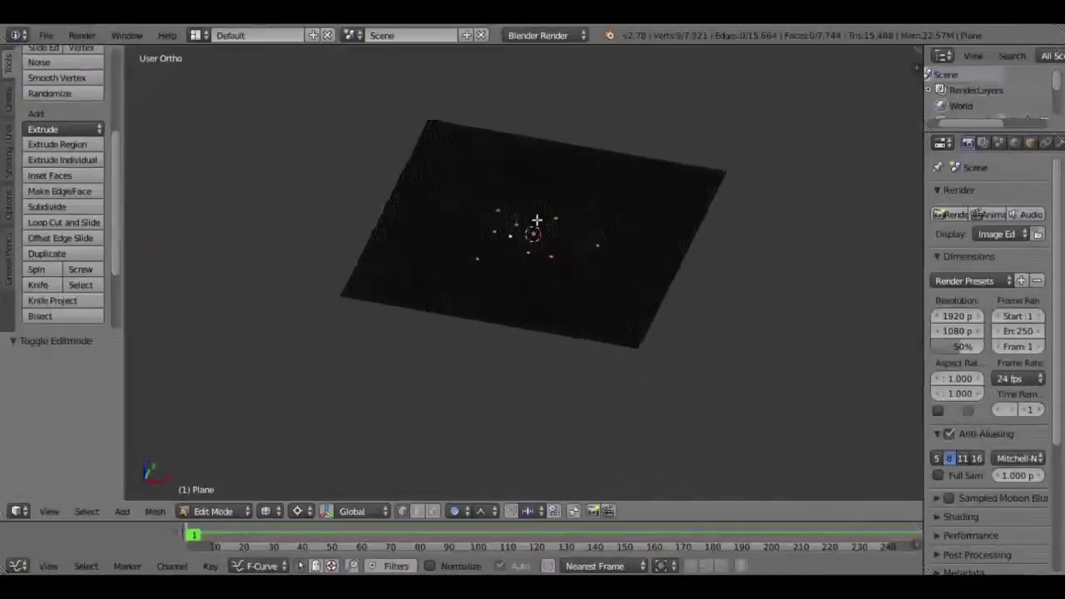
Choose Smooth proportional falloff and start a Z-axis grab of the vertices.
click(480, 511)
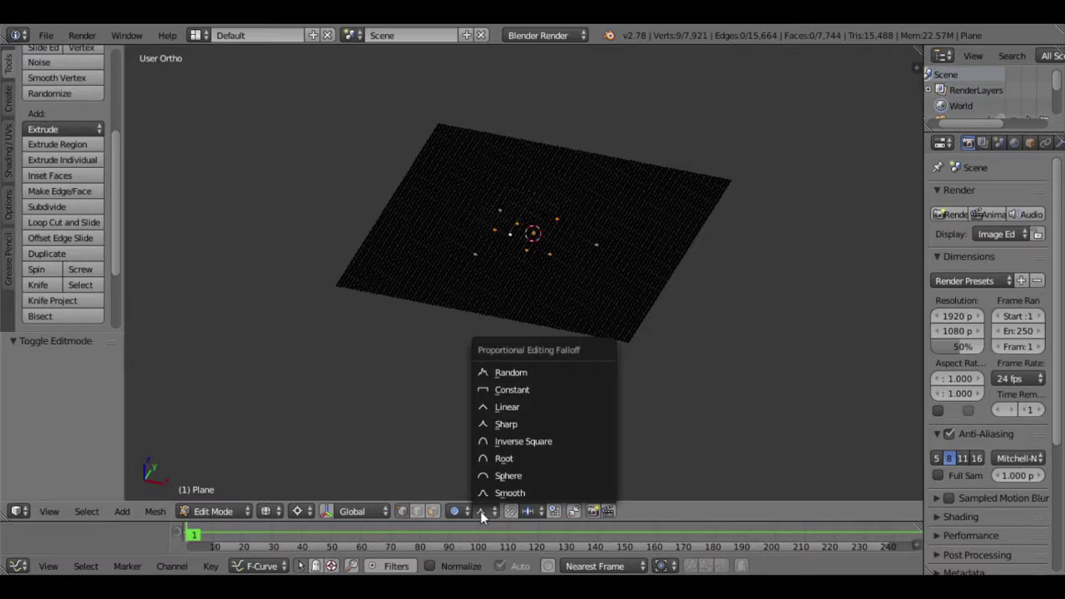
click(532, 493)
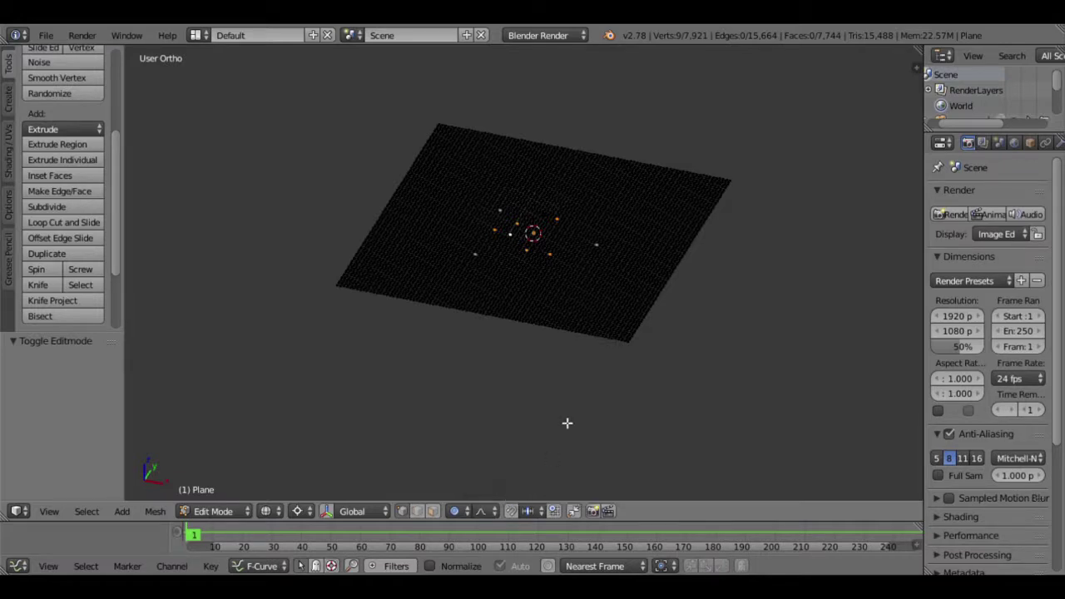
middle_drag(531, 318, 537, 299)
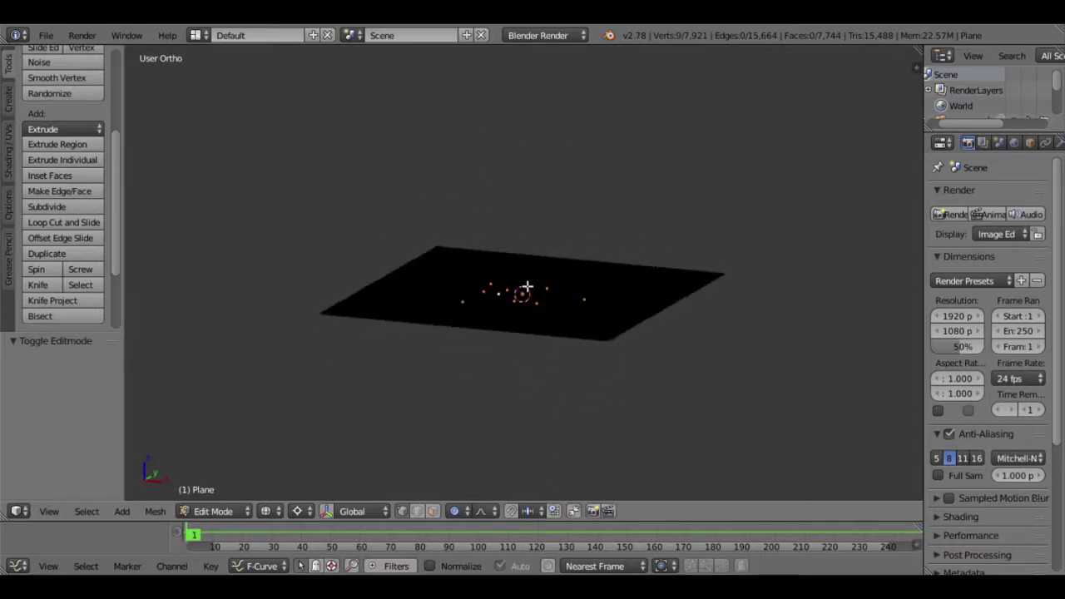
scroll(537, 287, up, 3)
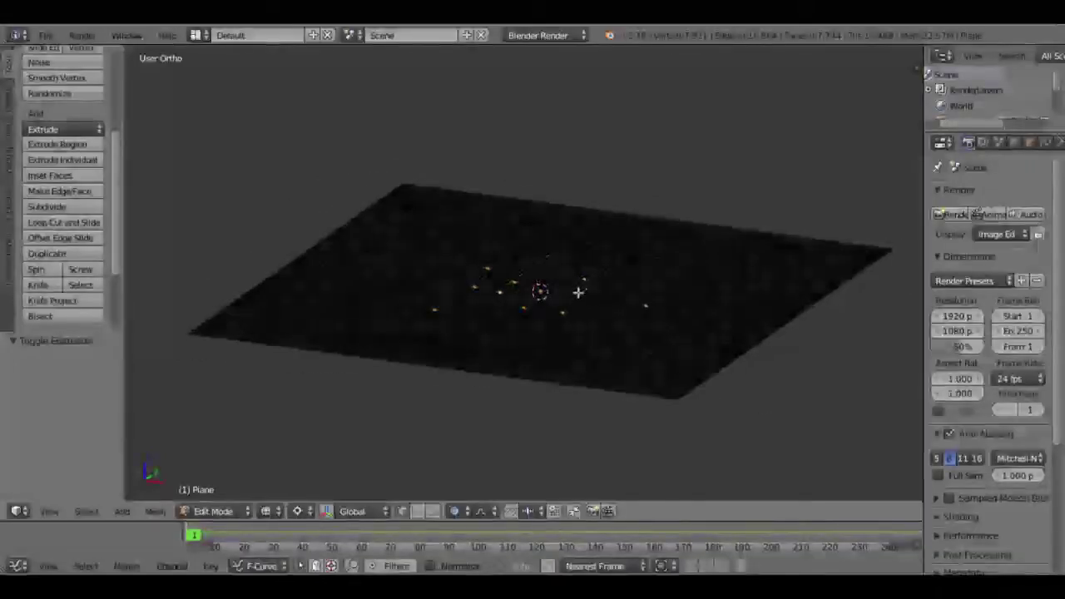
key(g)
key(z)
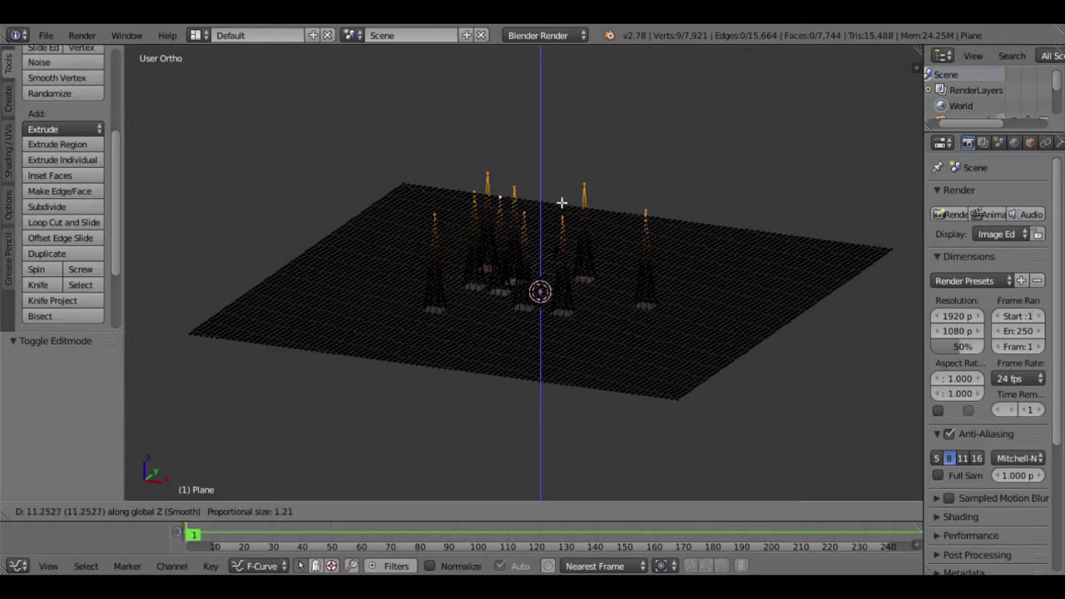
Tune the proportional size and lift the vertices 9.685 along Z into hills.
scroll(562, 206, down, 6)
scroll(563, 208, down, 4)
scroll(563, 210, down, 4)
scroll(564, 213, down, 5)
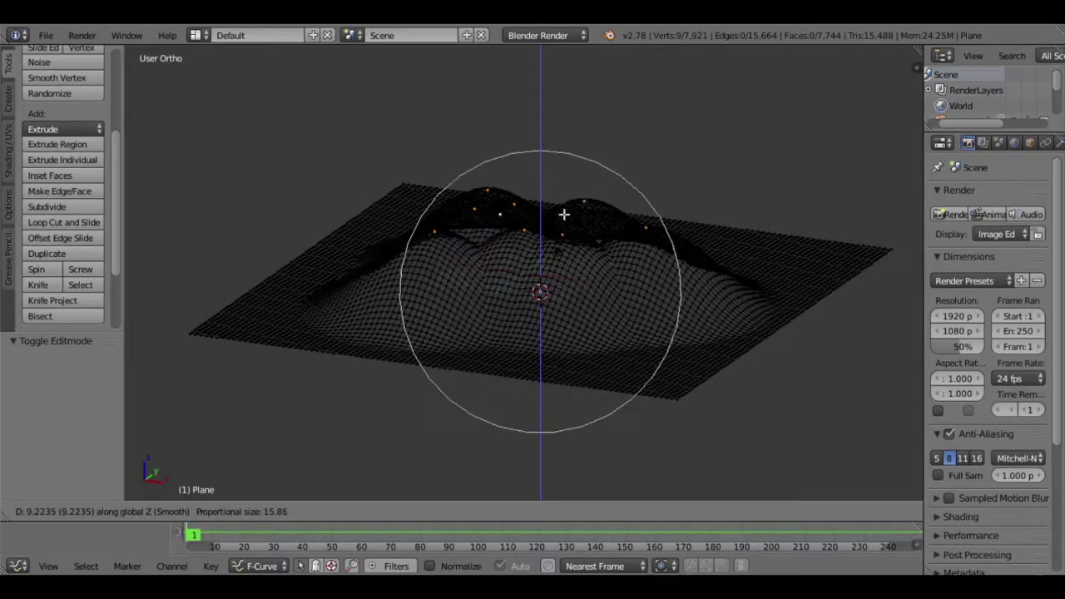
scroll(564, 213, up, 1)
scroll(566, 208, up, 2)
scroll(565, 203, up, 1)
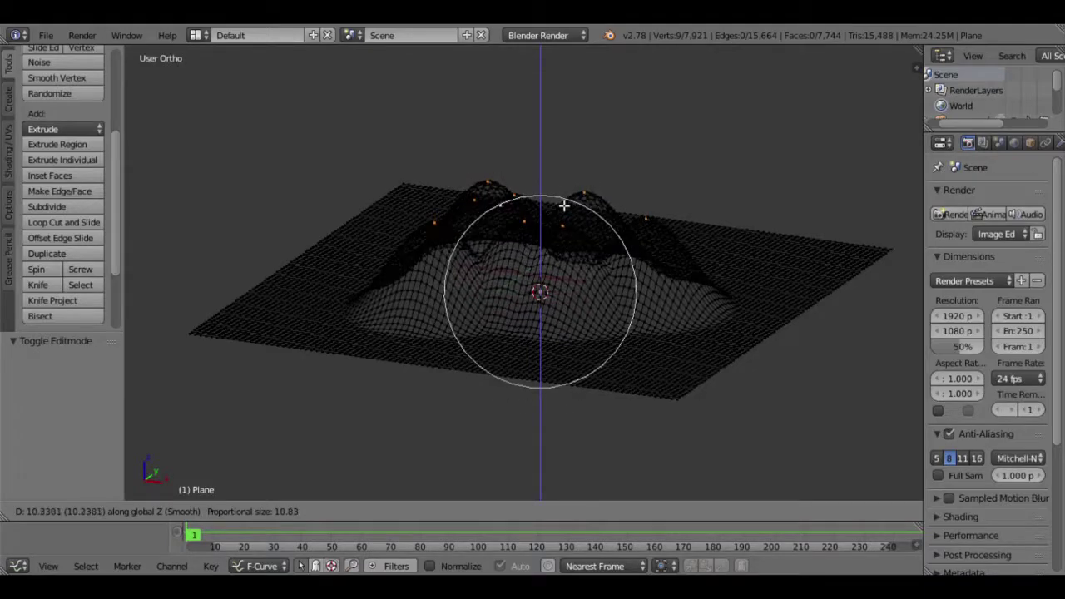
scroll(563, 206, up, 4)
click(564, 211)
mouse_move(564, 286)
middle_down()
mouse_move(616, 247)
mouse_move(561, 278)
mouse_move(564, 295)
mouse_move(537, 297)
mouse_move(552, 347)
mouse_move(542, 356)
middle_up()
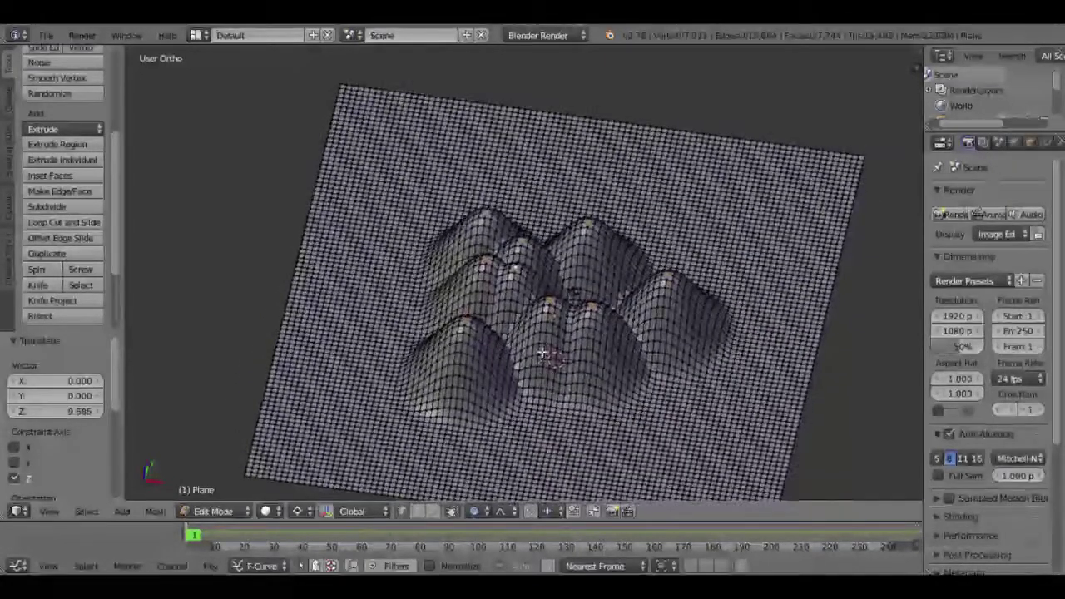
From the top view, deselect two vertices on the right-hand hill.
key(KP_7)
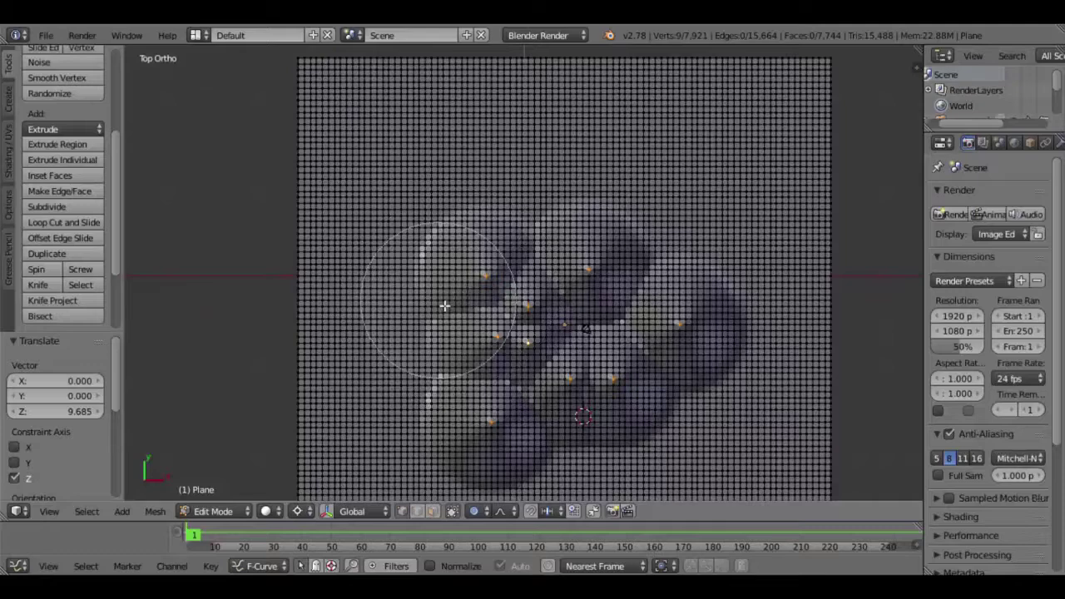
mouse_move(495, 442)
middle_down()
mouse_move(549, 449)
mouse_move(651, 435)
mouse_move(713, 377)
middle_up()
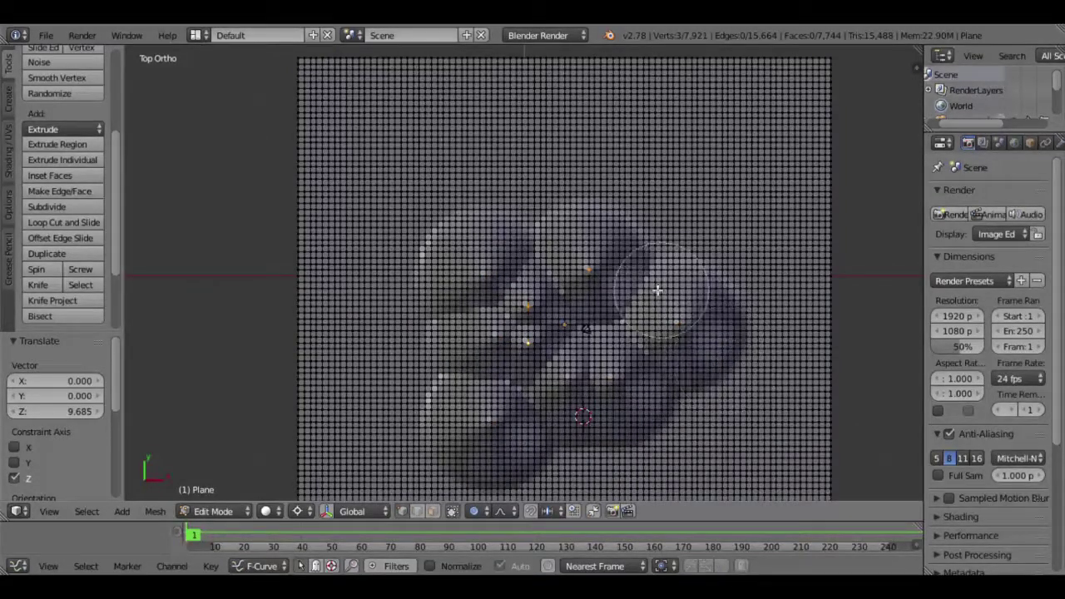
key(Escape)
mouse_move(627, 271)
middle_down()
mouse_move(613, 333)
mouse_move(575, 340)
mouse_move(566, 324)
middle_up()
scroll(574, 350, up, 4)
mouse_move(580, 369)
middle_down()
mouse_move(549, 361)
mouse_move(571, 350)
mouse_move(444, 332)
middle_up()
scroll(549, 361, down, 4)
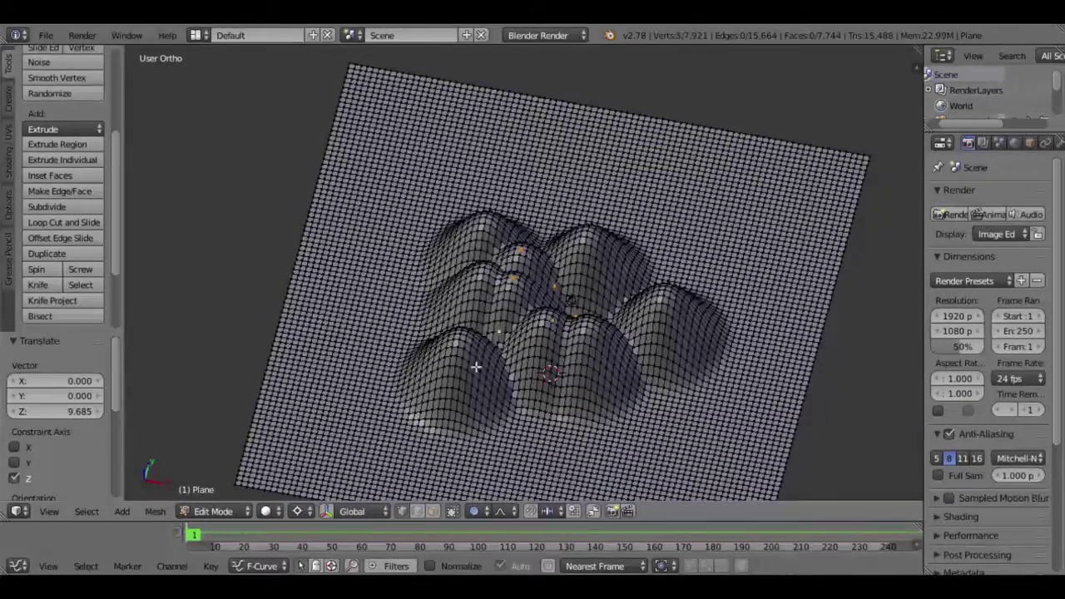
middle_drag(475, 367, 540, 317)
Start another Z raise of the selected vertices, then cancel it.
key(g)
key(z)
key(z)
scroll(593, 286, down, 5)
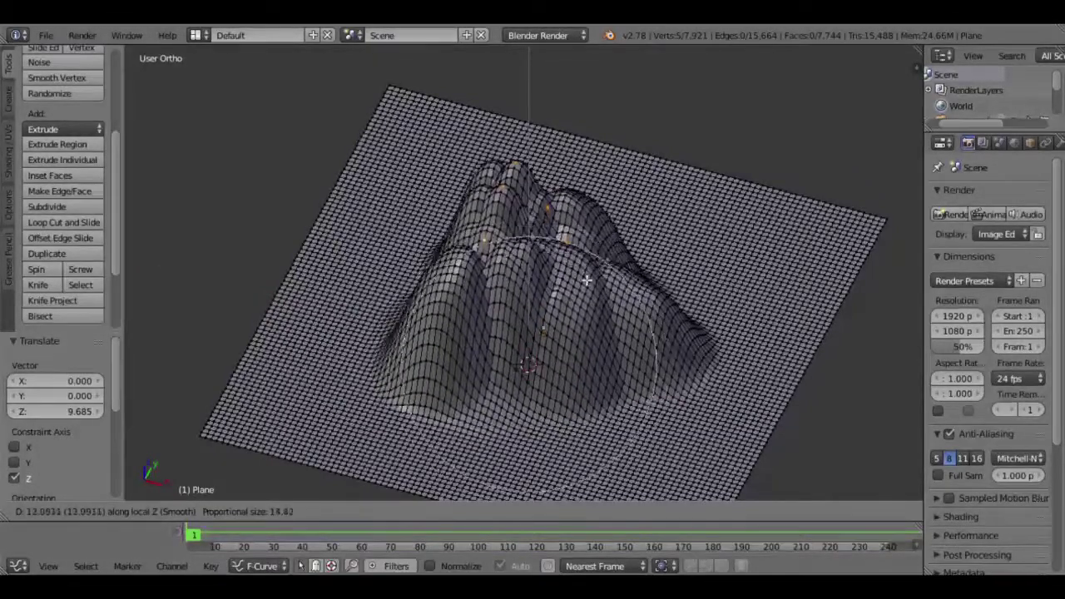
key(Escape)
mouse_move(587, 281)
middle_down()
mouse_move(481, 303)
mouse_move(508, 321)
middle_up()
scroll(507, 321, up, 2)
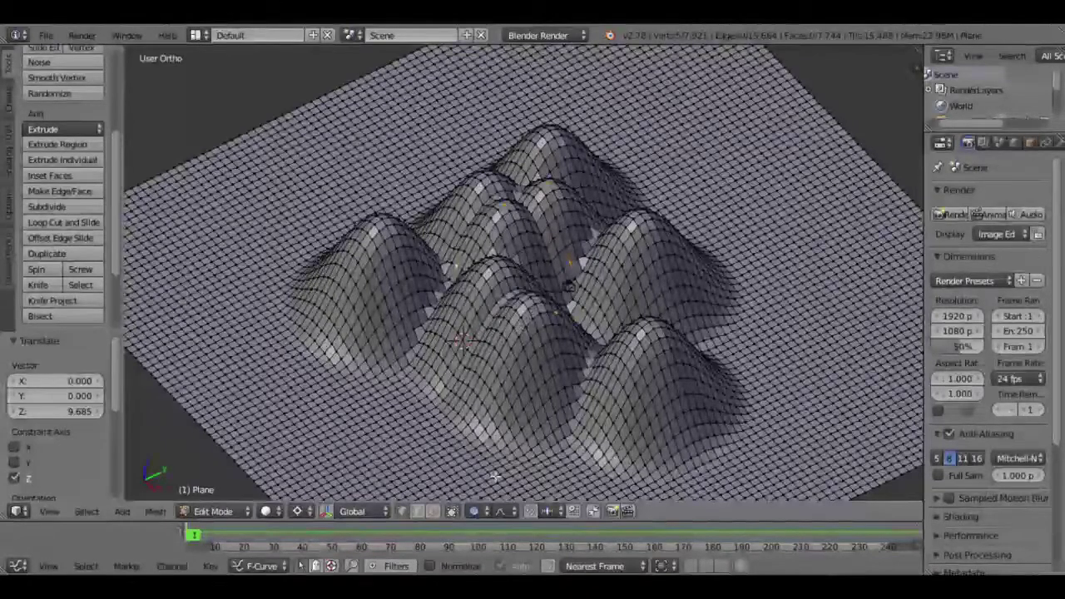
click(500, 511)
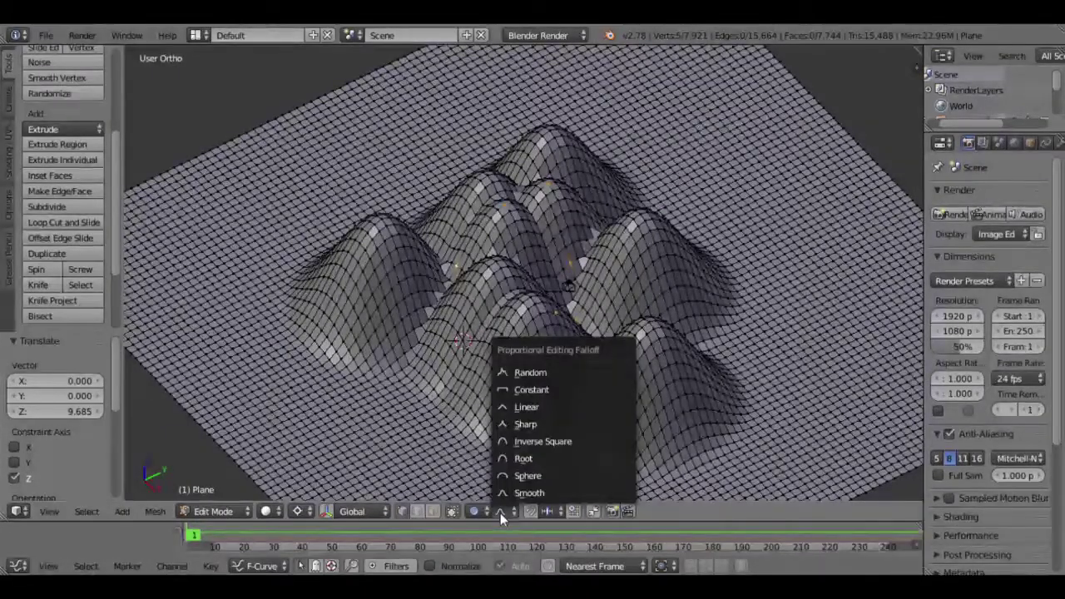
Raise the hills into one taller central peak using Root proportional falloff.
click(526, 459)
key(g)
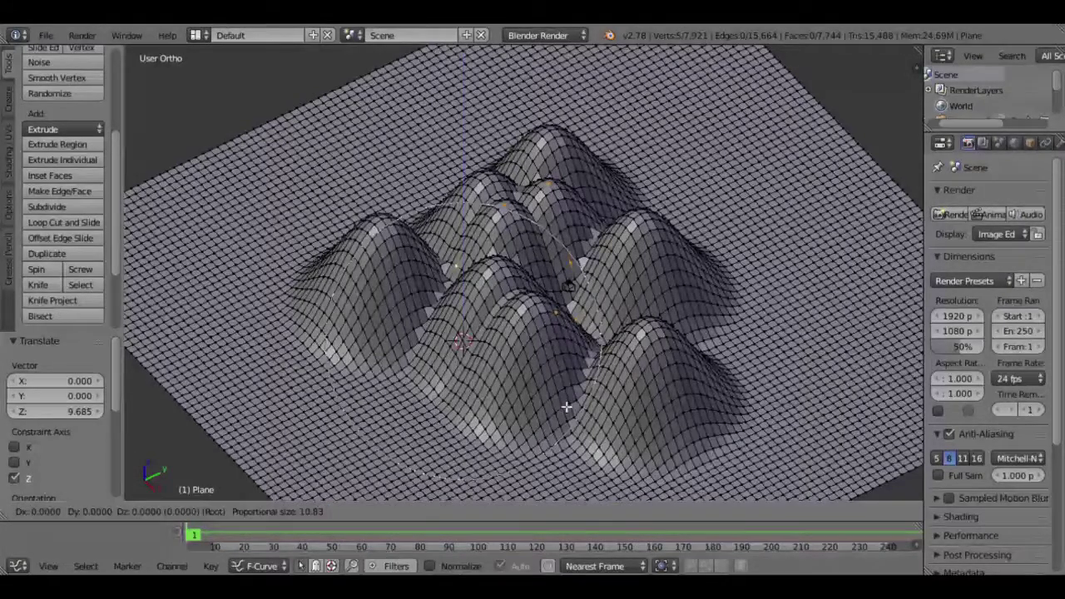
scroll(571, 368, up, 2)
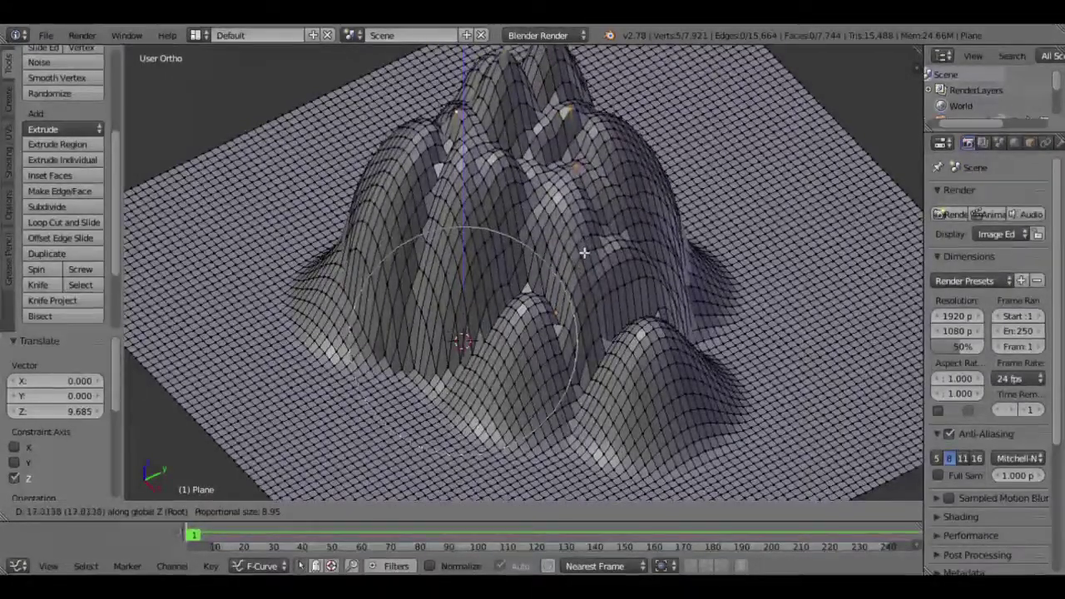
click(464, 351)
scroll(484, 347, down, 3)
Add a vertex on the mountain's right flank and lift the selection 14.077 along Z.
middle_drag(483, 345, 637, 378)
key(KP_7)
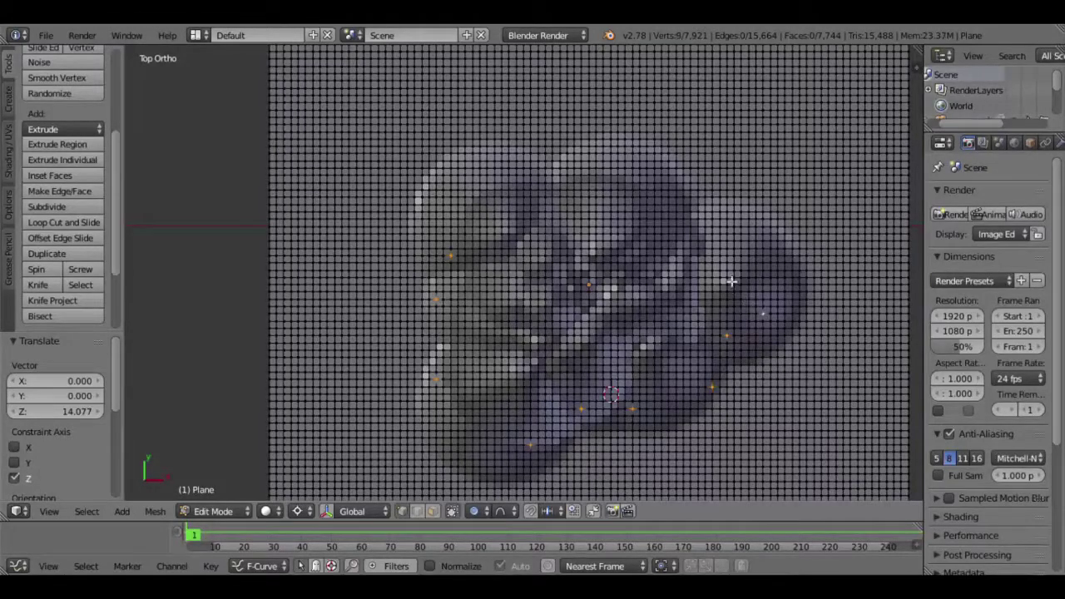
shift+right_click(708, 255)
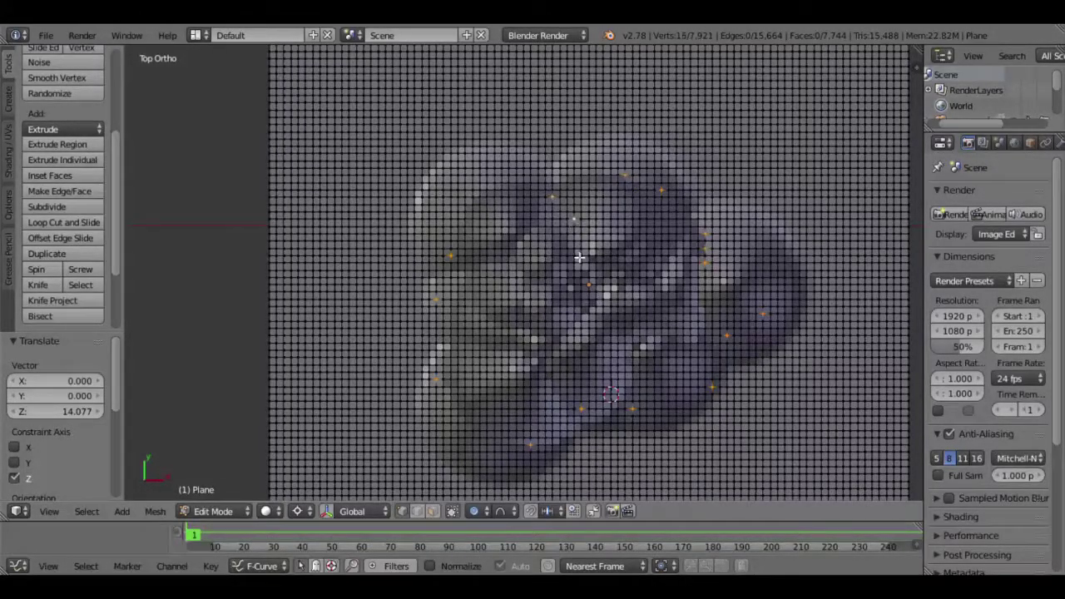
mouse_move(588, 261)
middle_down()
mouse_move(581, 254)
mouse_move(623, 298)
mouse_move(554, 281)
mouse_move(575, 290)
middle_up()
scroll(513, 308, down, 3)
middle_drag(513, 309, 621, 342)
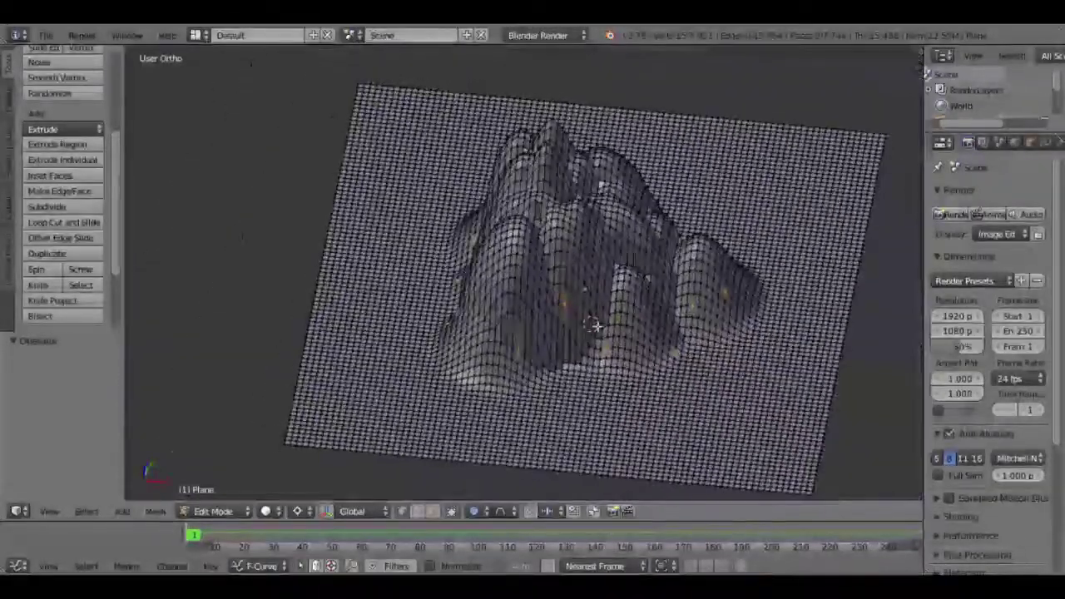
key(g)
key(z)
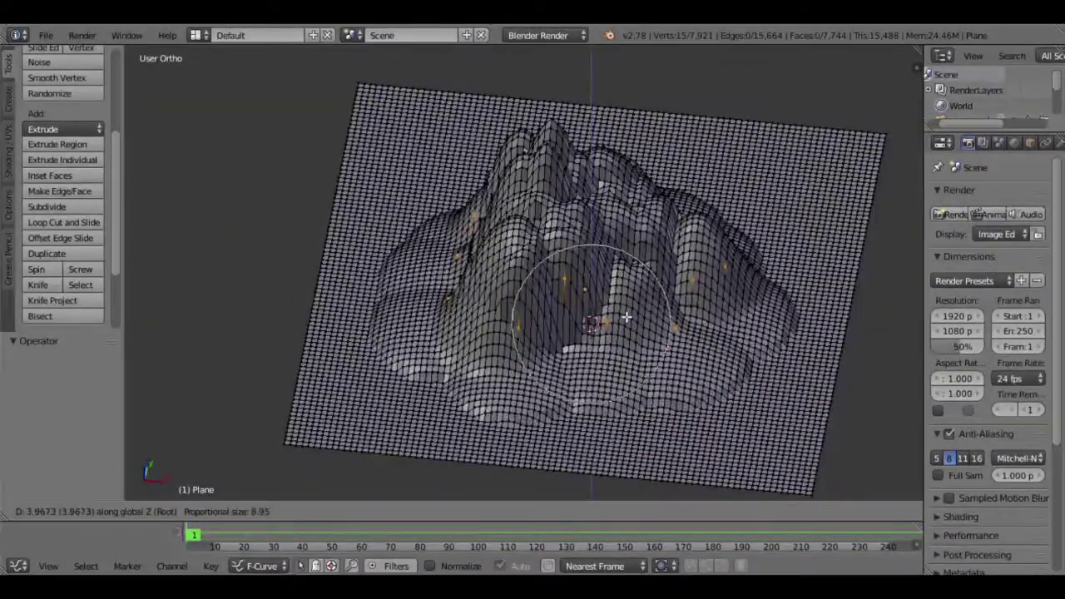
click(520, 406)
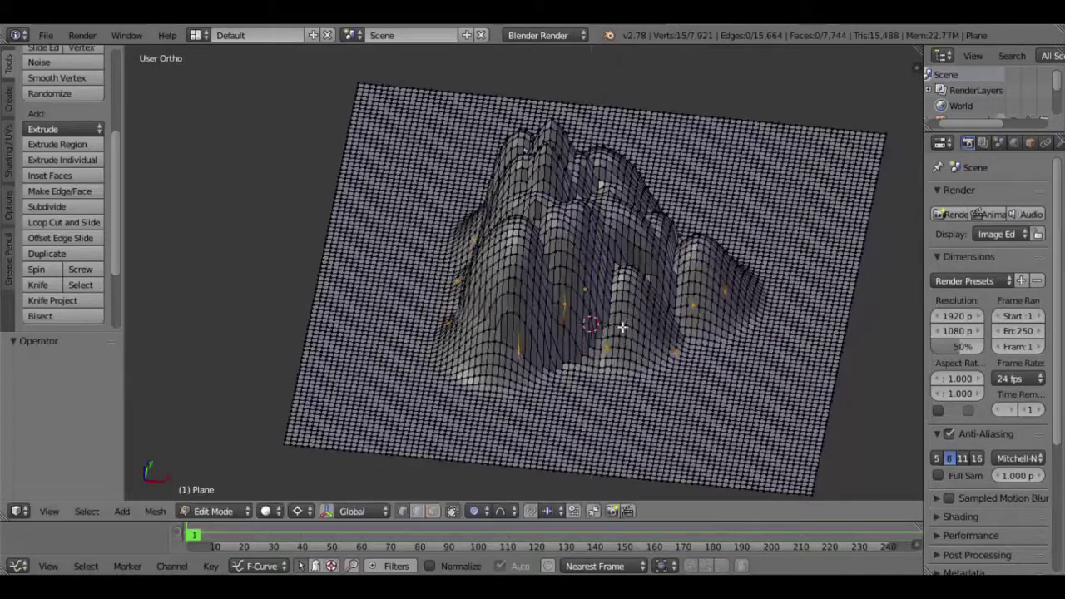
click(501, 512)
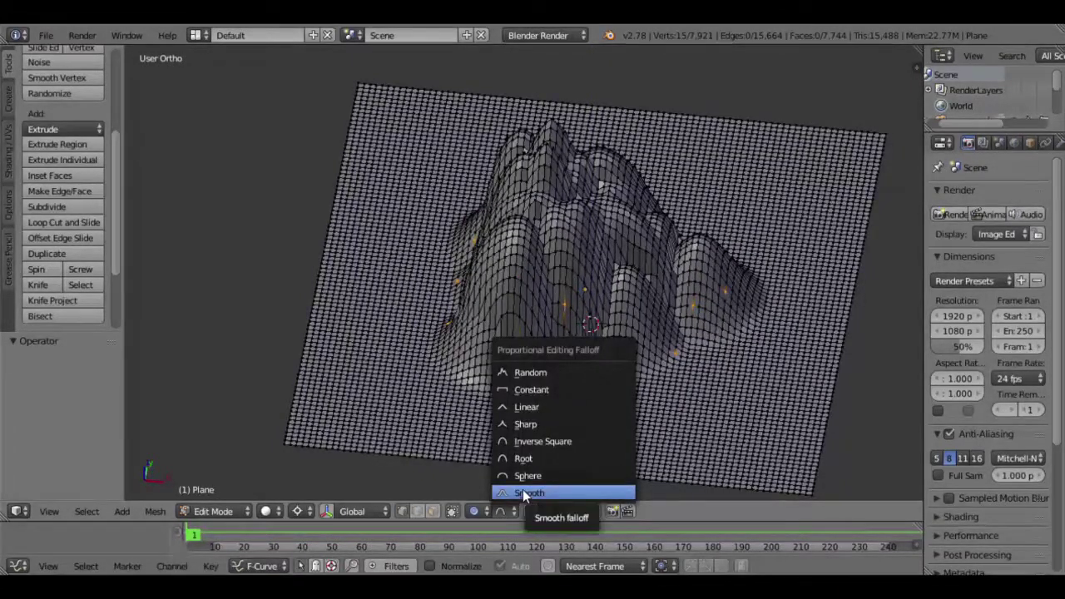
Raise the selected vertices along Z using Smooth proportional falloff.
click(524, 493)
key(g)
key(z)
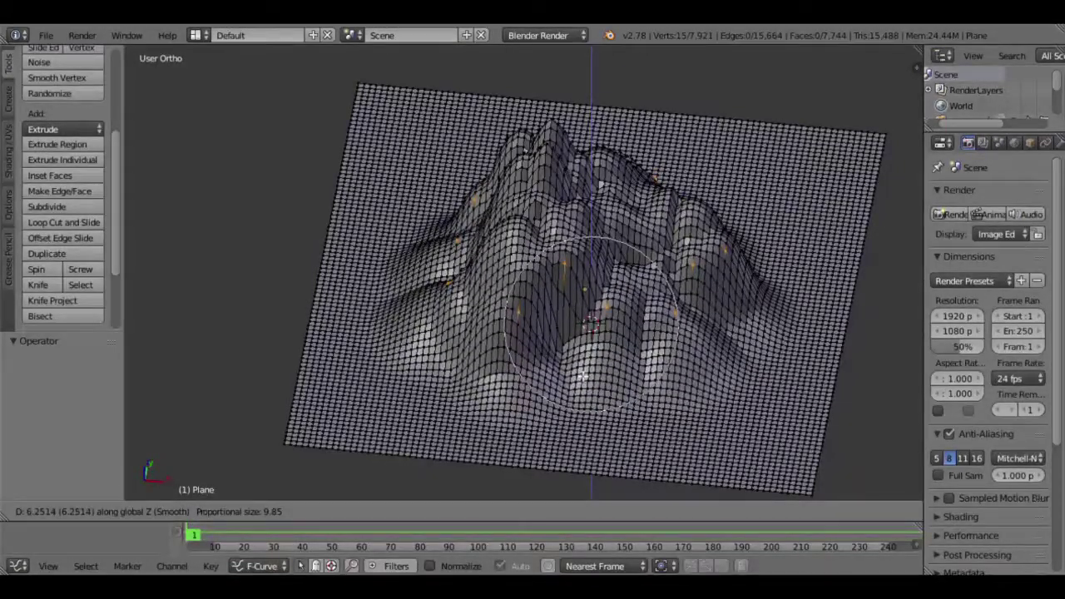
click(582, 376)
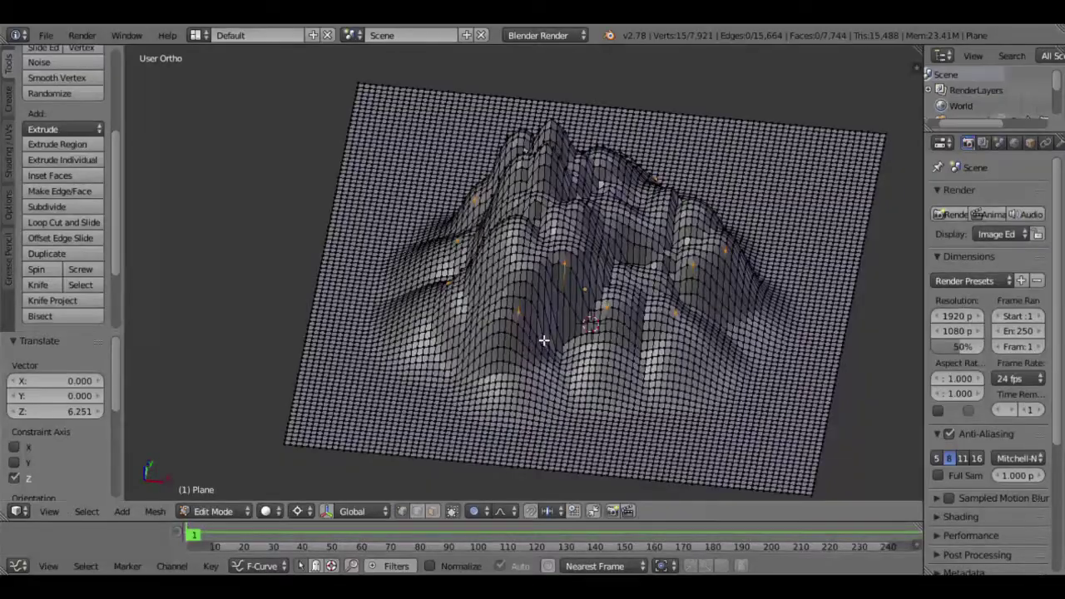
Select two new terrain vertices from the top view and raise them along Z.
middle_drag(543, 341, 525, 373)
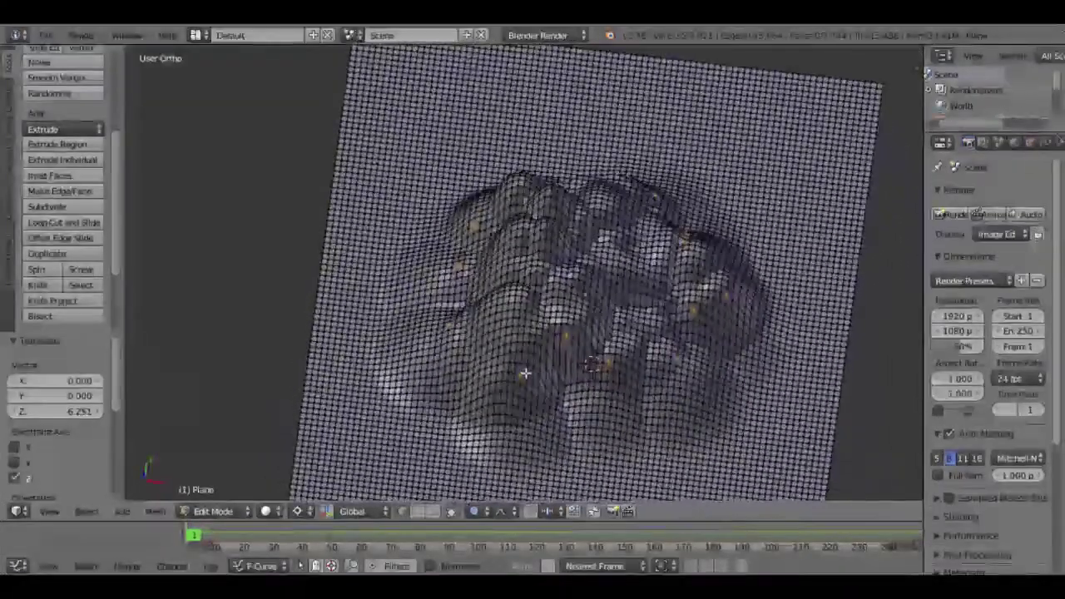
mouse_move(535, 345)
middle_down()
mouse_move(511, 335)
mouse_move(527, 344)
middle_up()
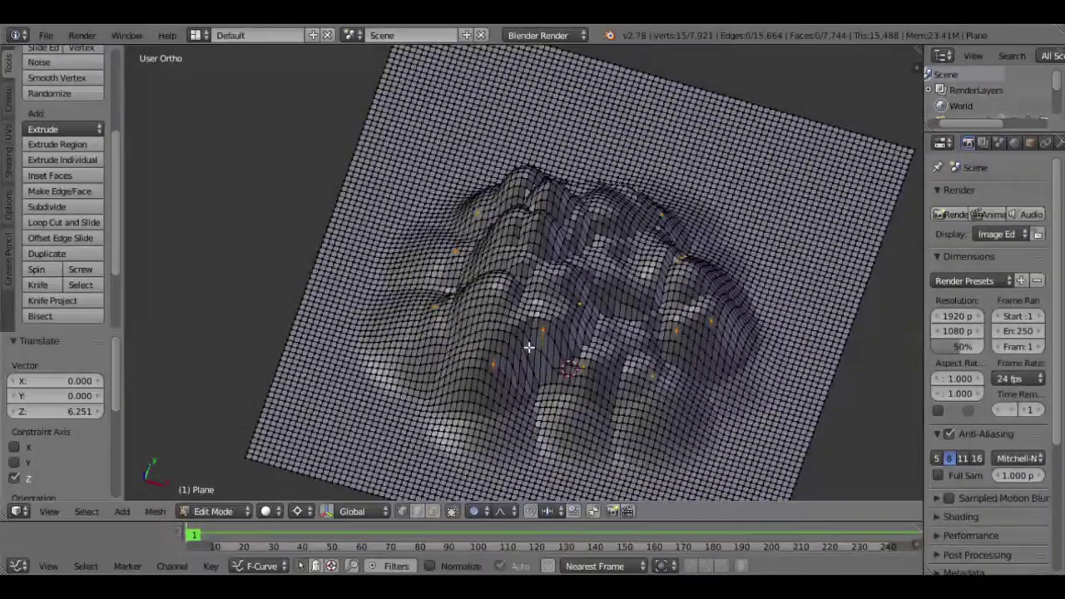
key(KP_7)
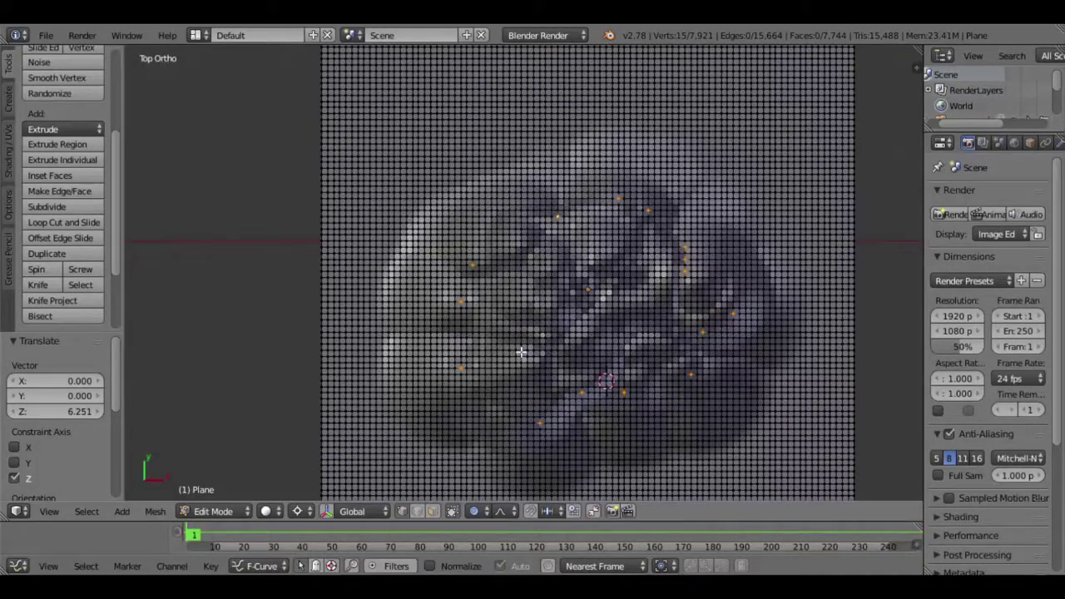
right_click(510, 357)
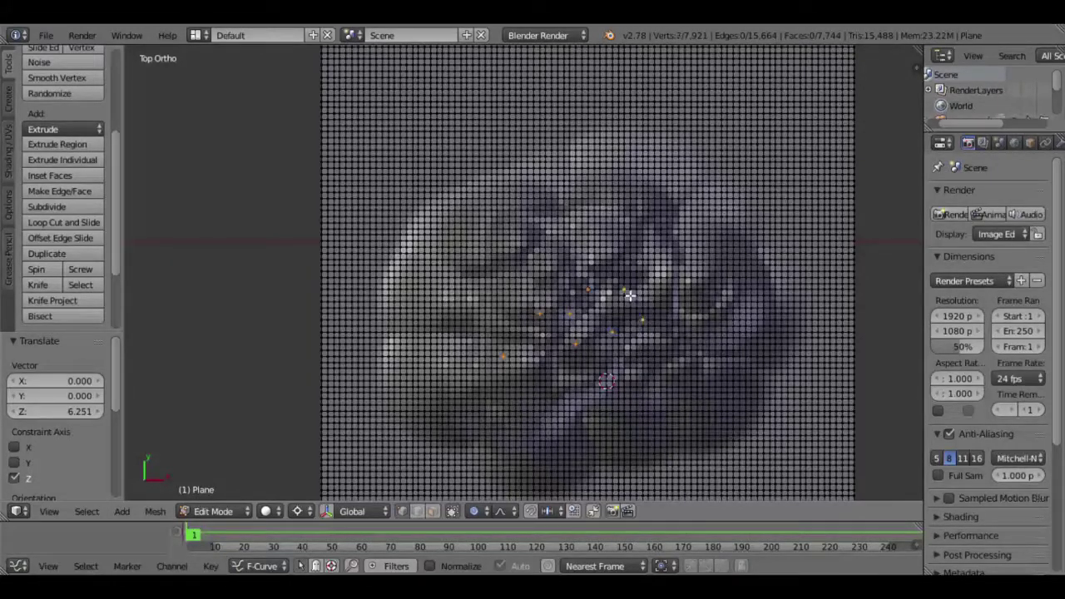
shift+right_click(605, 382)
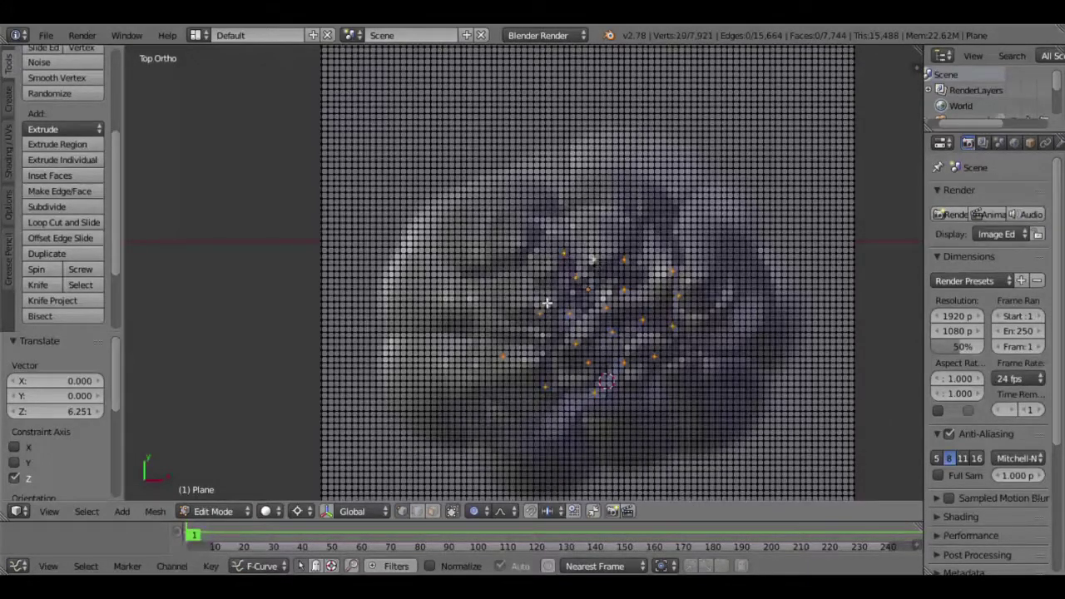
mouse_move(623, 360)
middle_down()
mouse_move(603, 292)
mouse_move(624, 322)
middle_up()
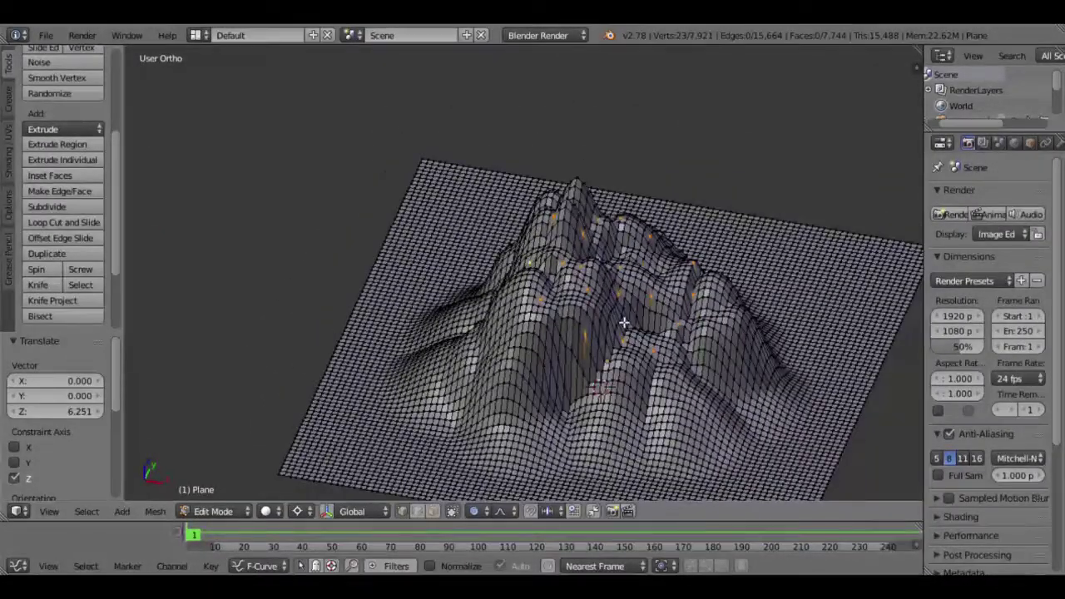
key(g)
key(z)
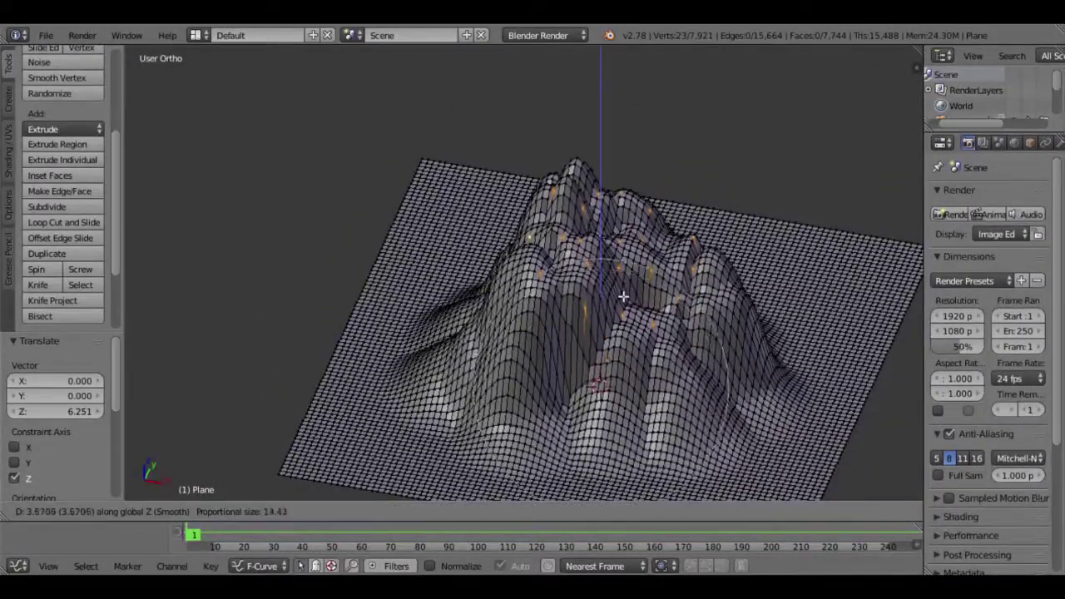
click(616, 317)
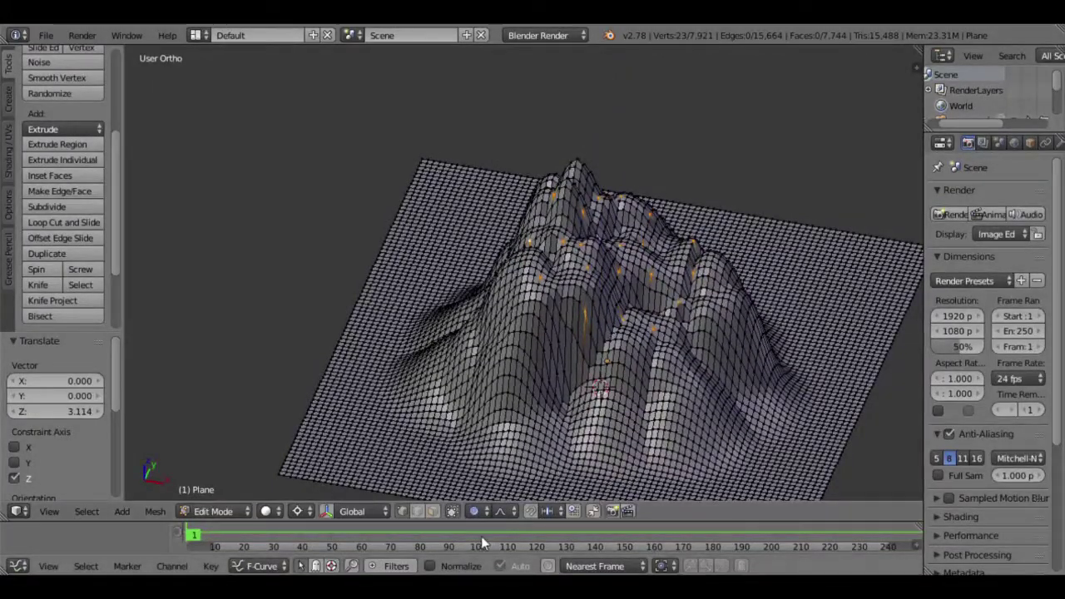
Switch to Inverse Square falloff and lift the vertices along Z into tall peaks.
click(500, 511)
click(550, 442)
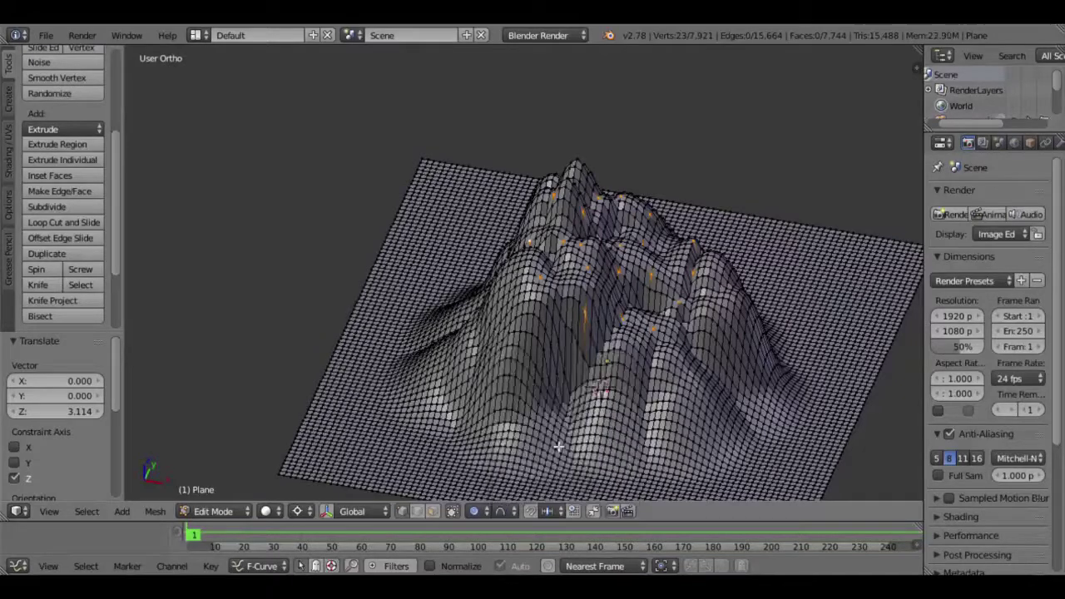
key(s)
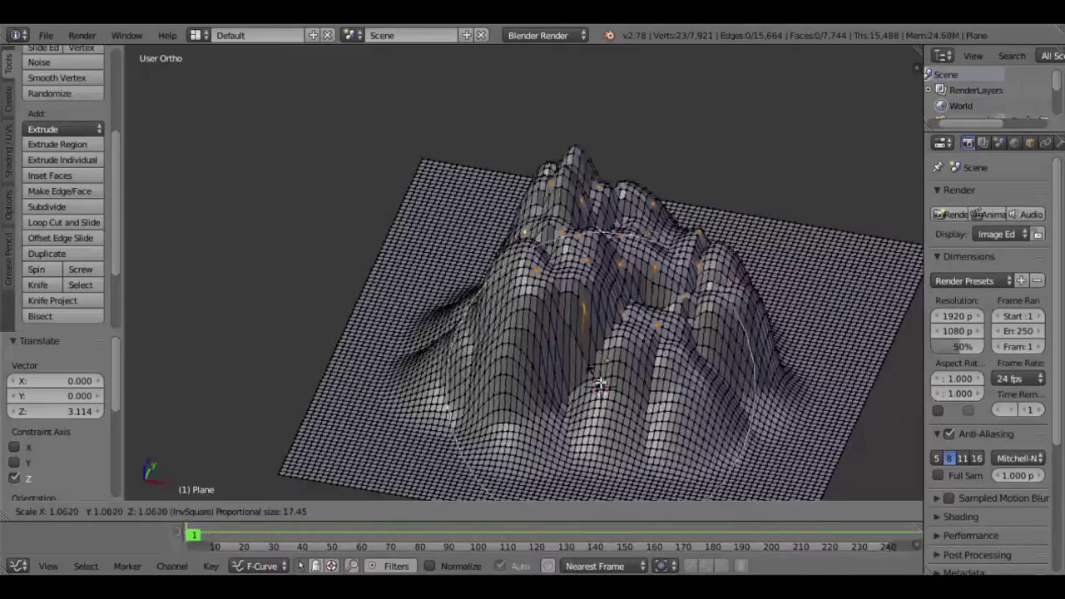
key(Escape)
key(g)
key(z)
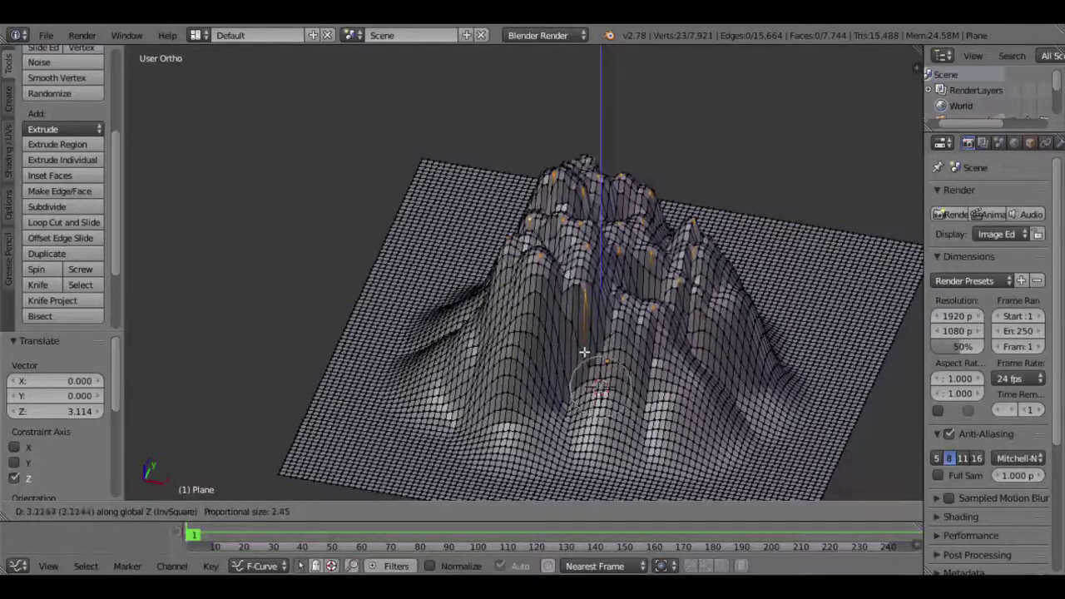
scroll(587, 342, down, 1)
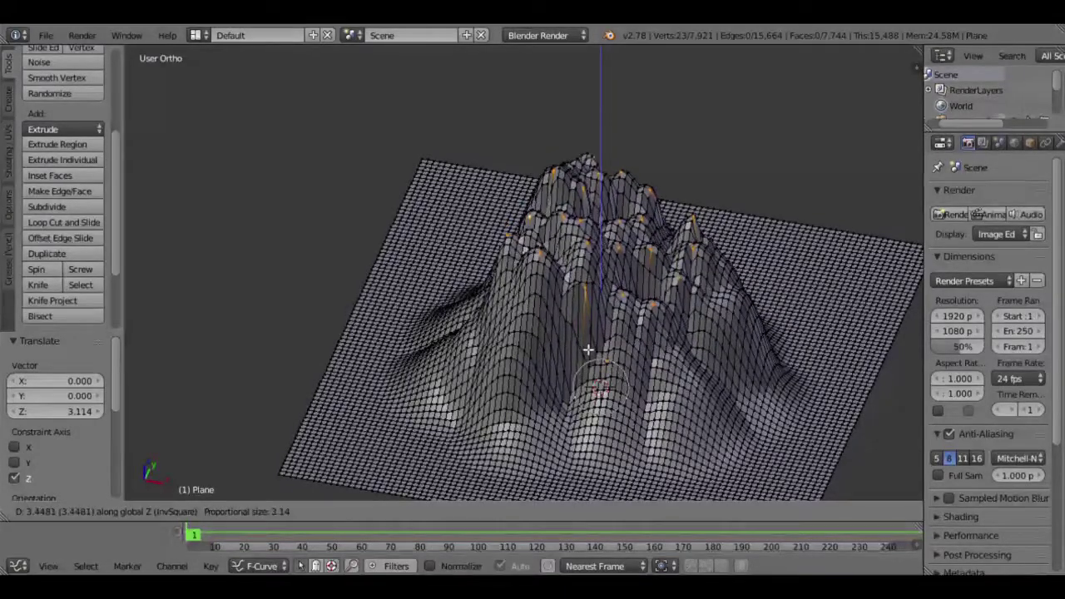
scroll(589, 343, down, 2)
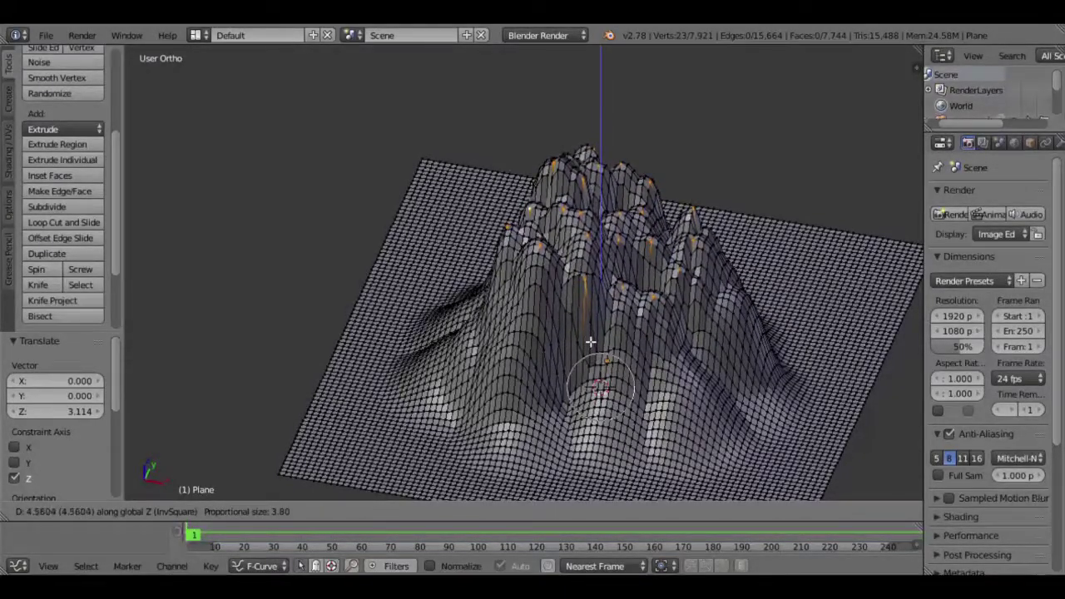
click(590, 341)
Add another vertex to the selection from the top-down view.
mouse_move(591, 341)
middle_down()
mouse_move(507, 329)
mouse_move(527, 350)
mouse_move(482, 341)
middle_up()
scroll(506, 345, down, 3)
scroll(482, 341, up, 2)
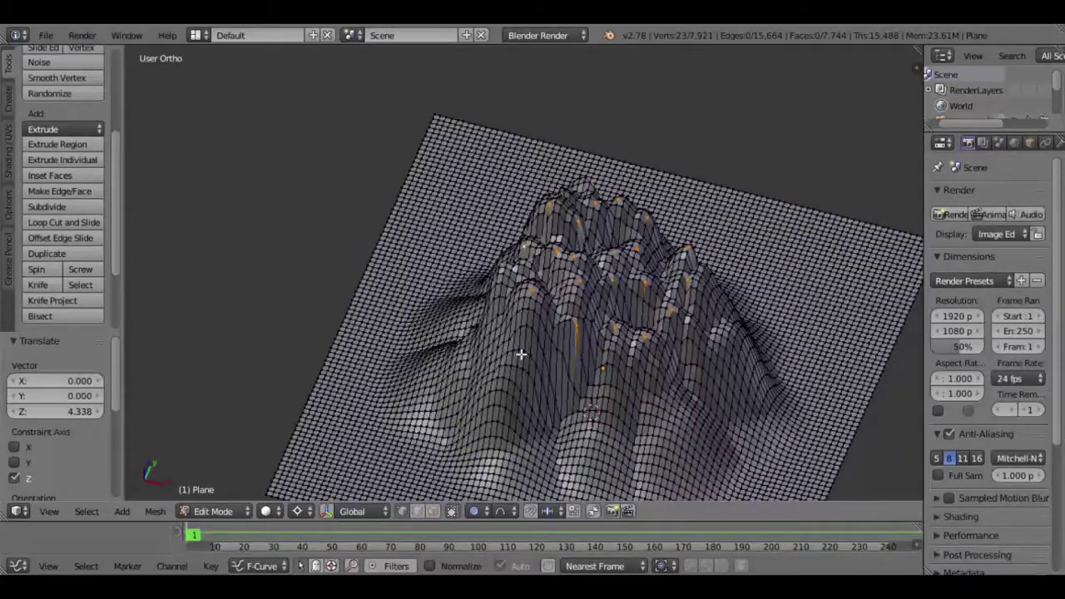
key(KP_7)
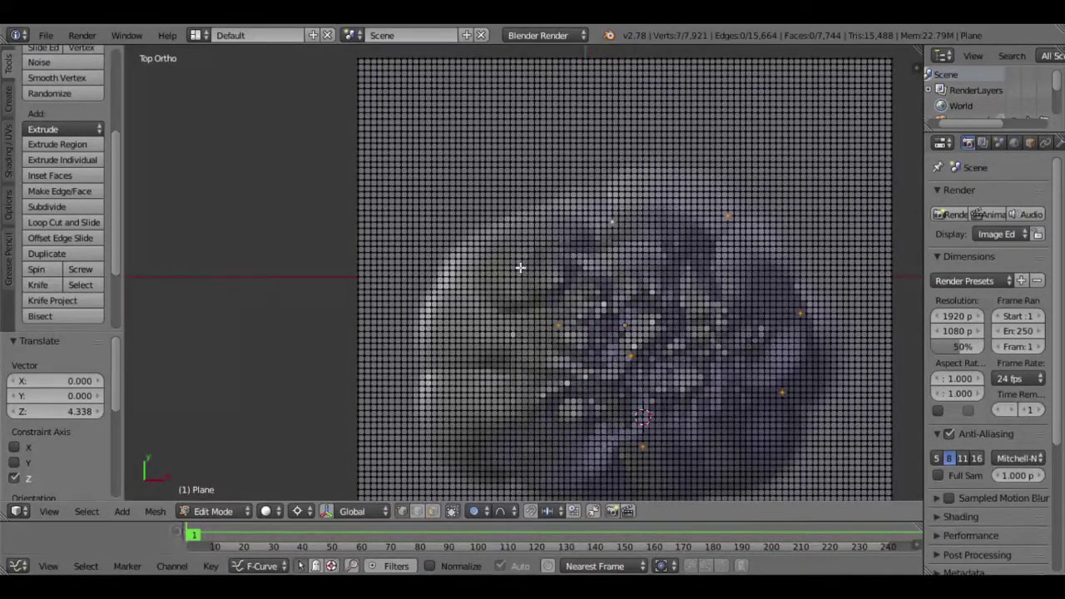
shift+scroll(541, 404, down, 5)
shift+right_click(537, 385)
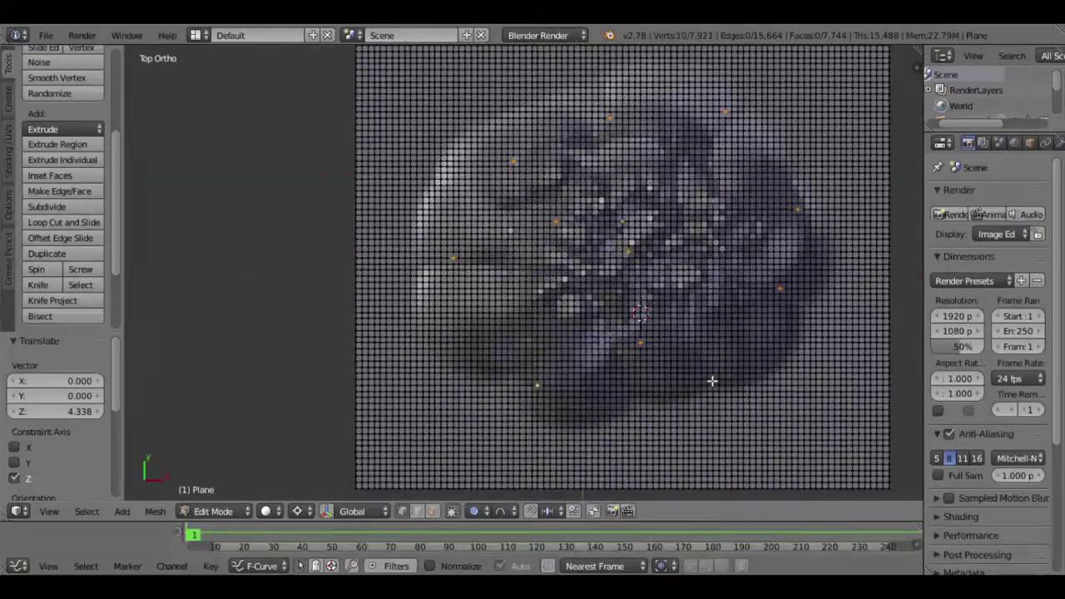
mouse_move(715, 322)
middle_down()
mouse_move(662, 374)
mouse_move(529, 268)
middle_up()
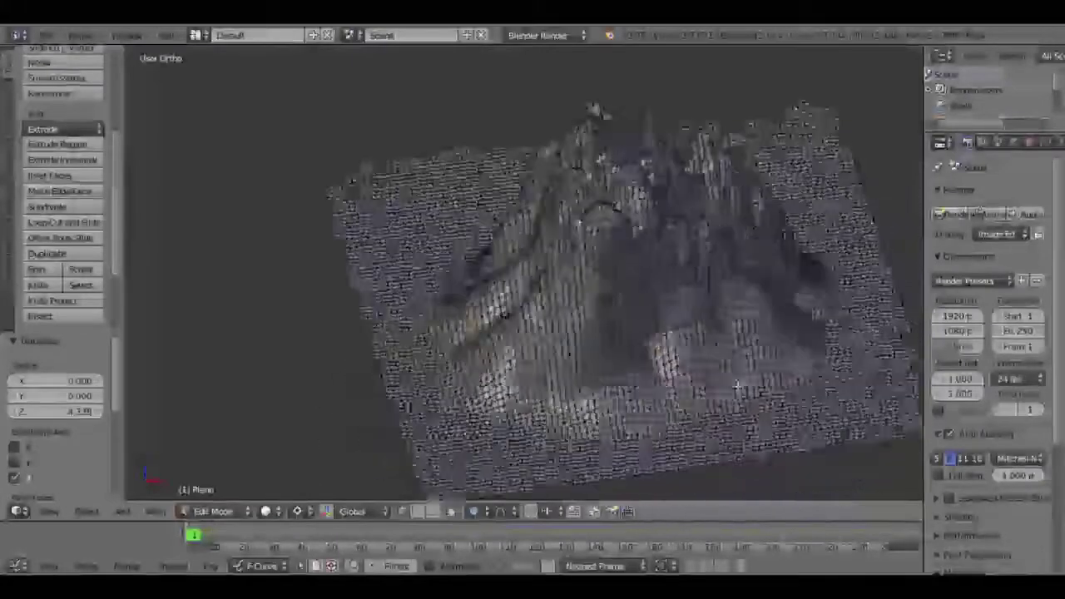
middle_drag(692, 345, 633, 325)
scroll(665, 337, down, 4)
scroll(632, 324, up, 2)
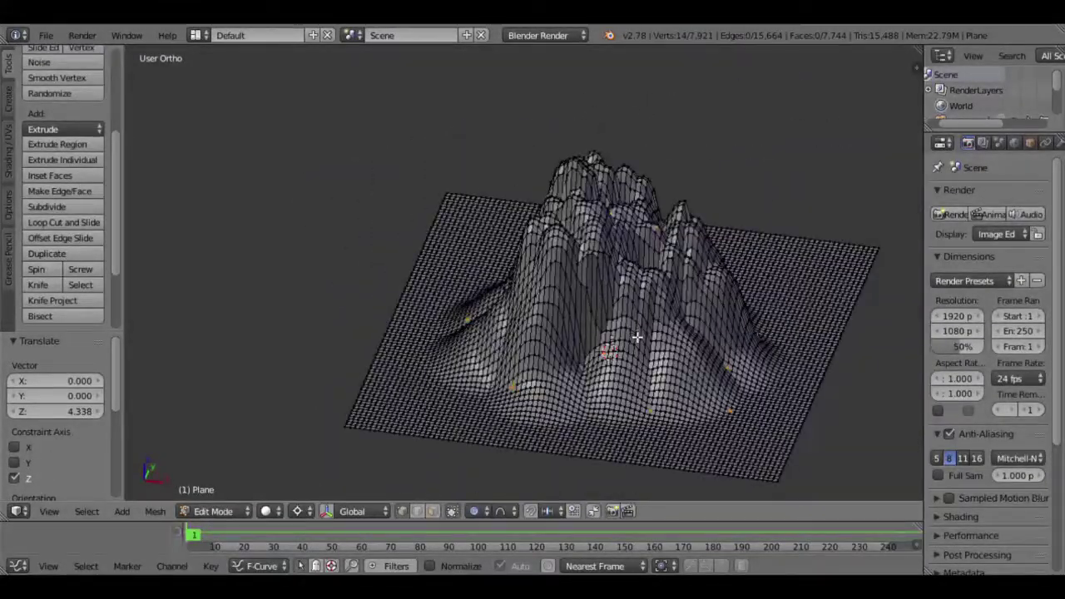
mouse_move(648, 367)
middle_down()
mouse_move(508, 376)
mouse_move(537, 404)
middle_up()
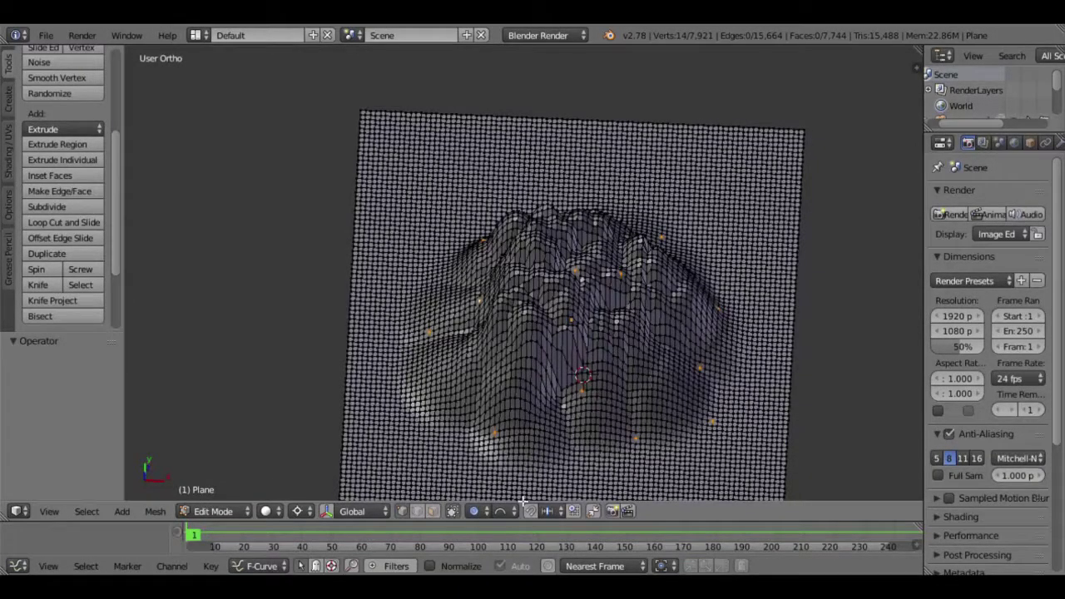
Set the falloff to Random and begin lifting the selected vertices along Z.
click(500, 512)
click(540, 374)
mouse_move(587, 357)
middle_down()
mouse_move(536, 352)
mouse_move(572, 379)
middle_up()
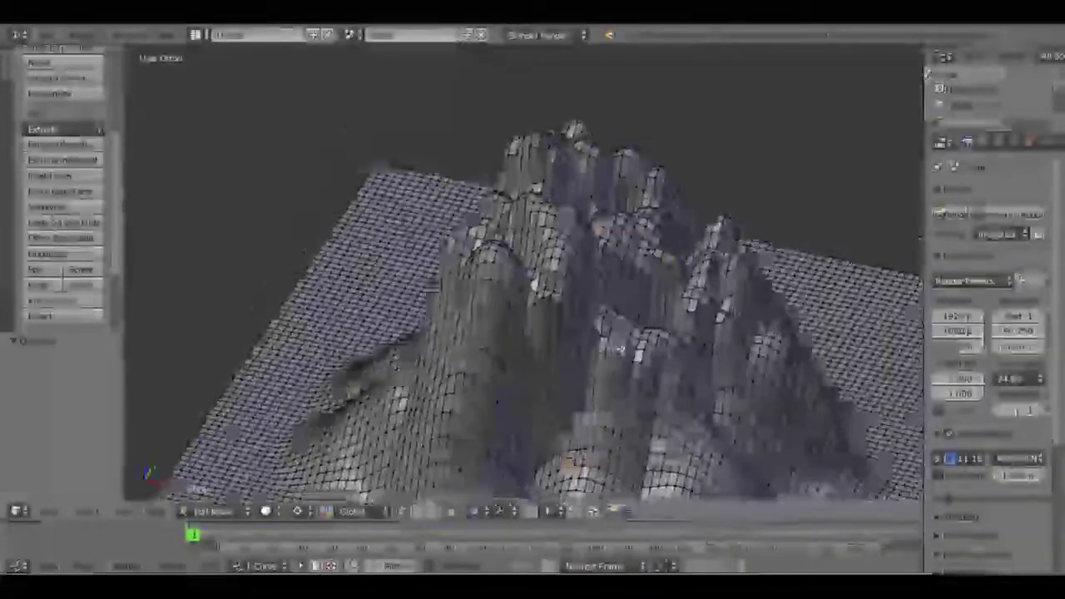
scroll(572, 378, down, 3)
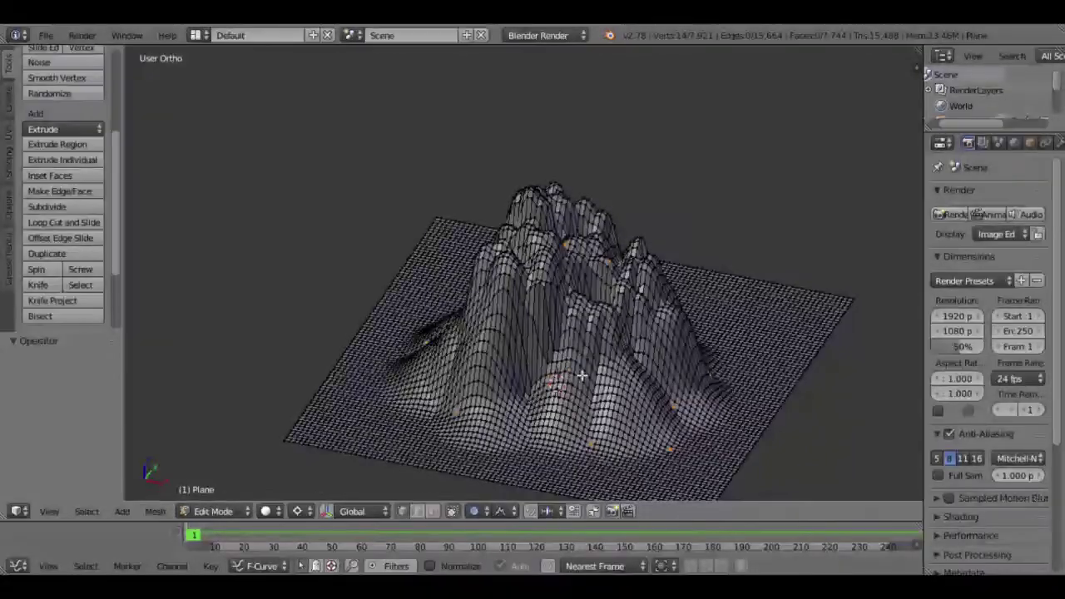
key(KP_7)
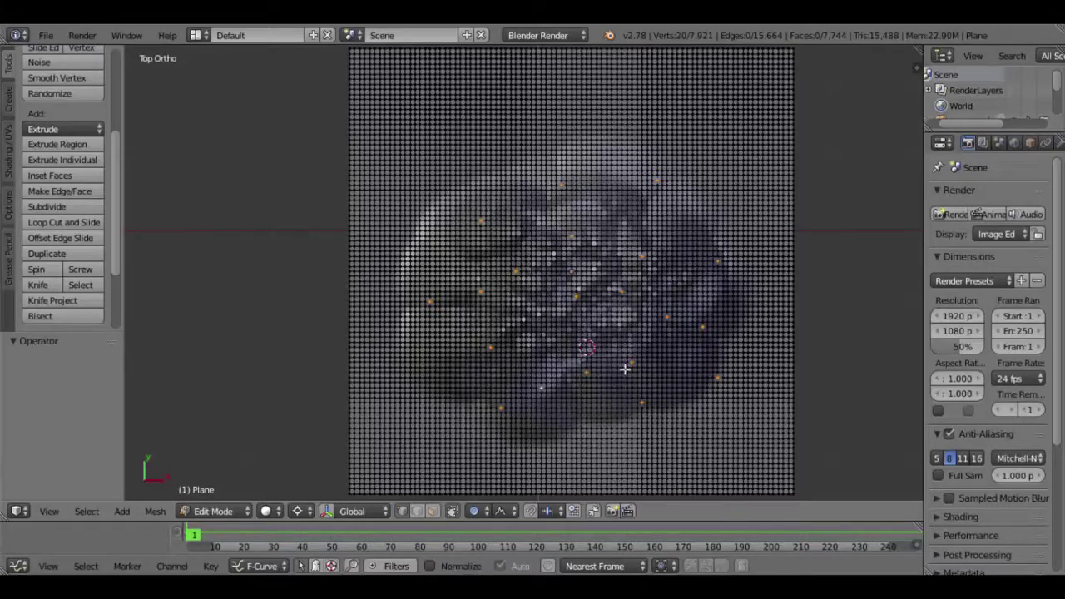
key(KP_2)
key(KP_2)
key(KP_4)
key(KP_2)
key(KP_2)
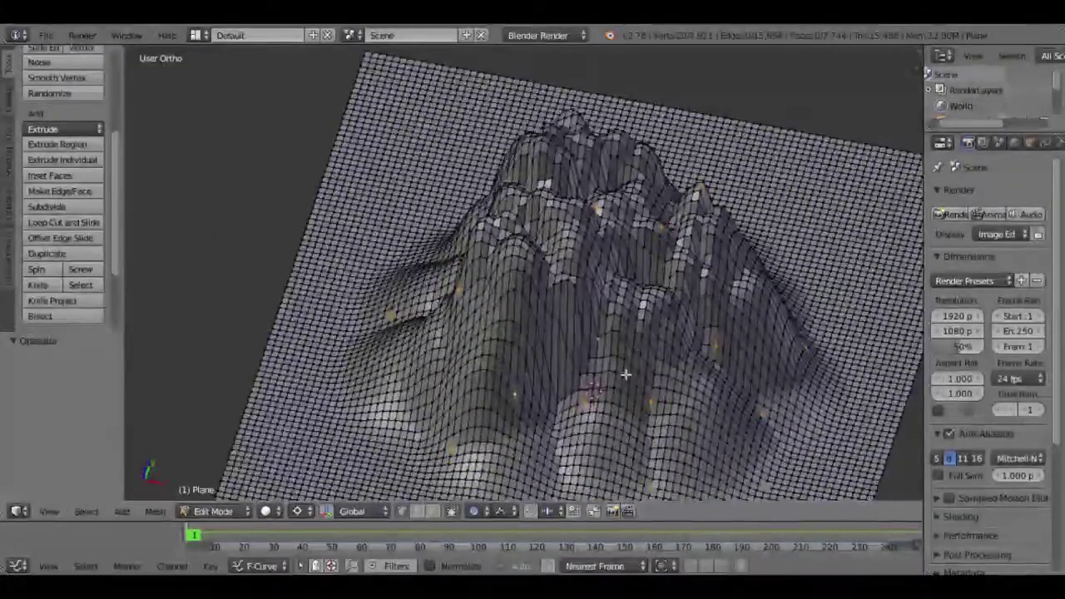
key(g)
key(z)
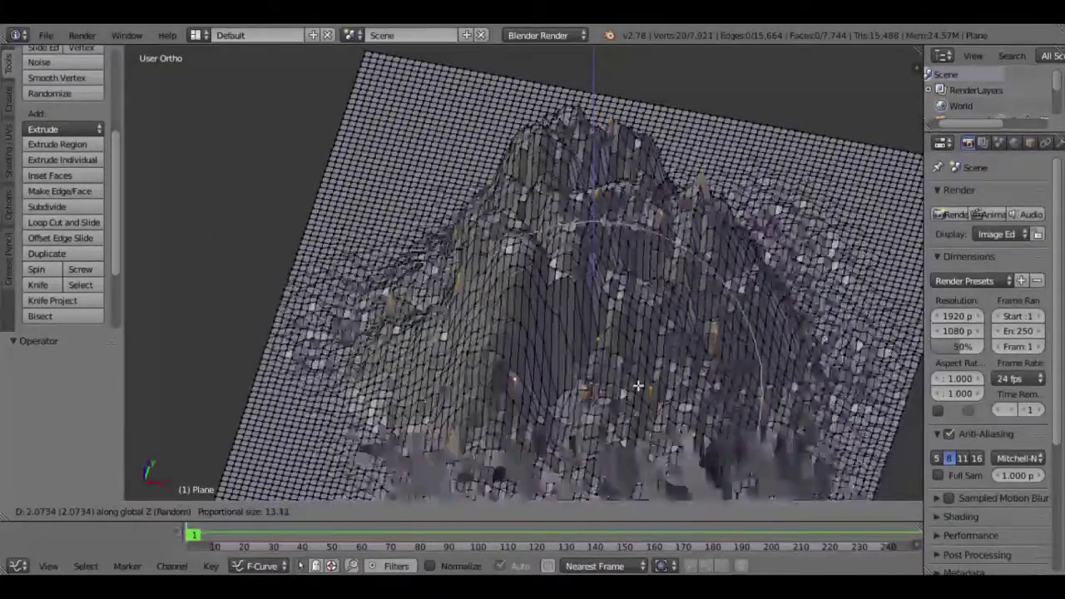
Confirm the Random-falloff lift at 2.619 on Z, then select the whole terrain.
scroll(639, 386, down, 3)
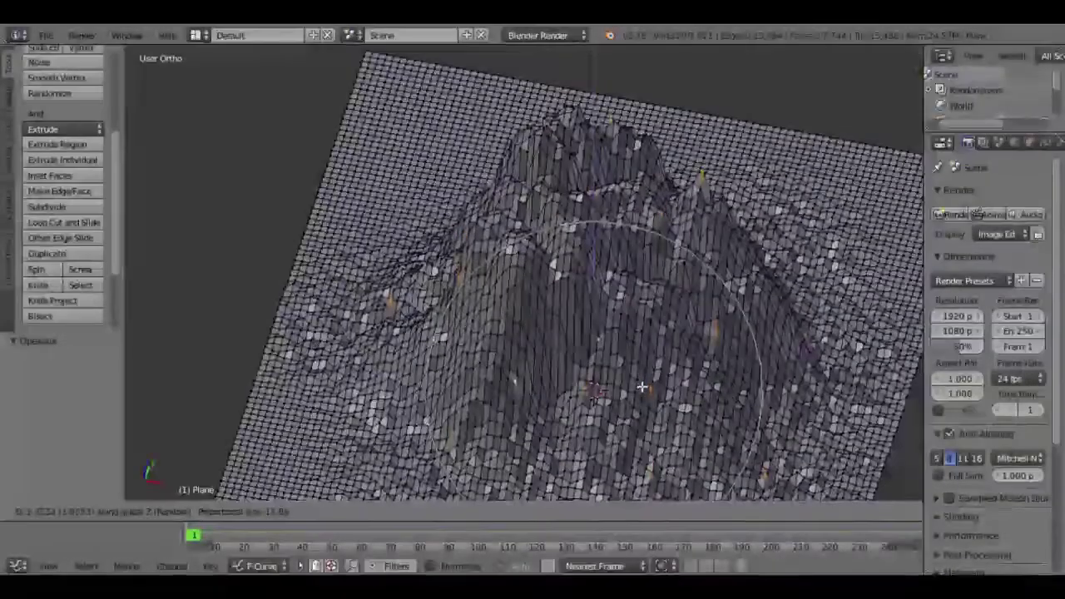
click(595, 354)
mouse_move(596, 354)
middle_down()
mouse_move(484, 351)
mouse_move(538, 326)
middle_up()
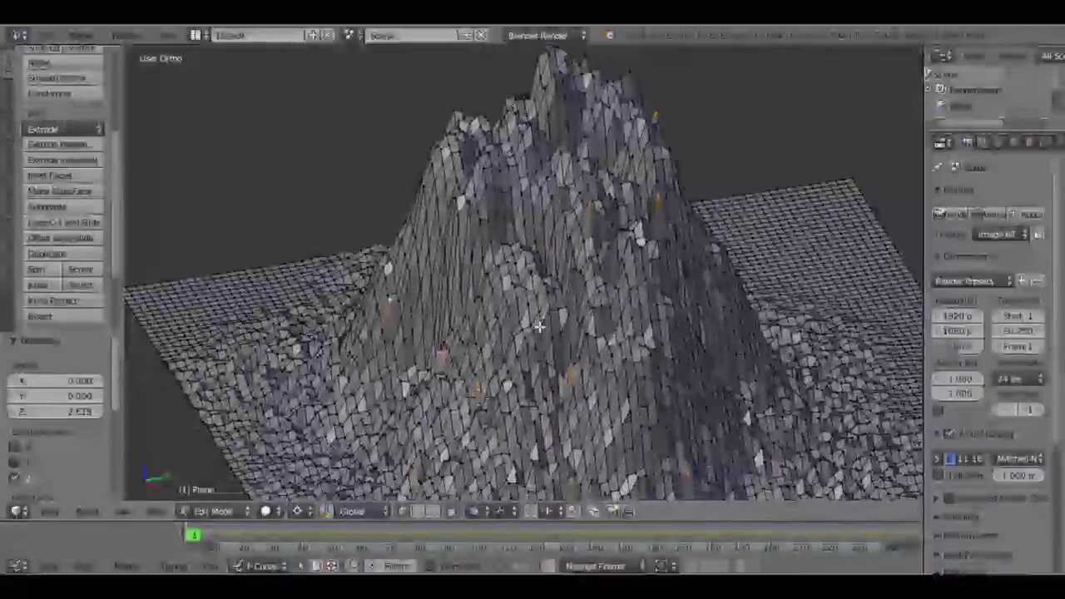
scroll(538, 327, down, 4)
scroll(549, 337, down, 1)
scroll(558, 348, down, 1)
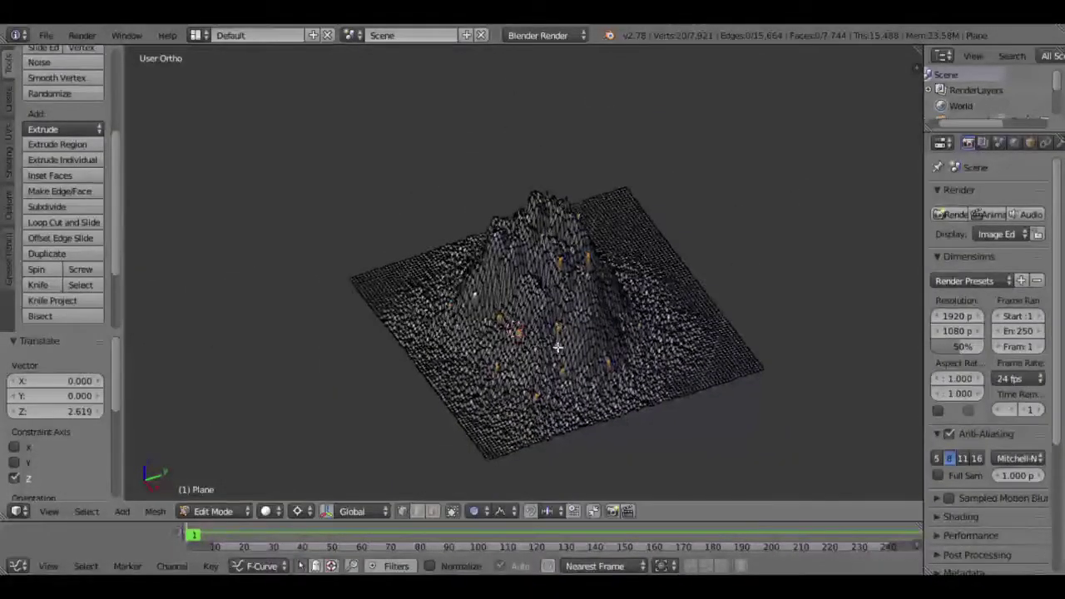
scroll(557, 347, up, 5)
scroll(561, 348, down, 3)
key(a)
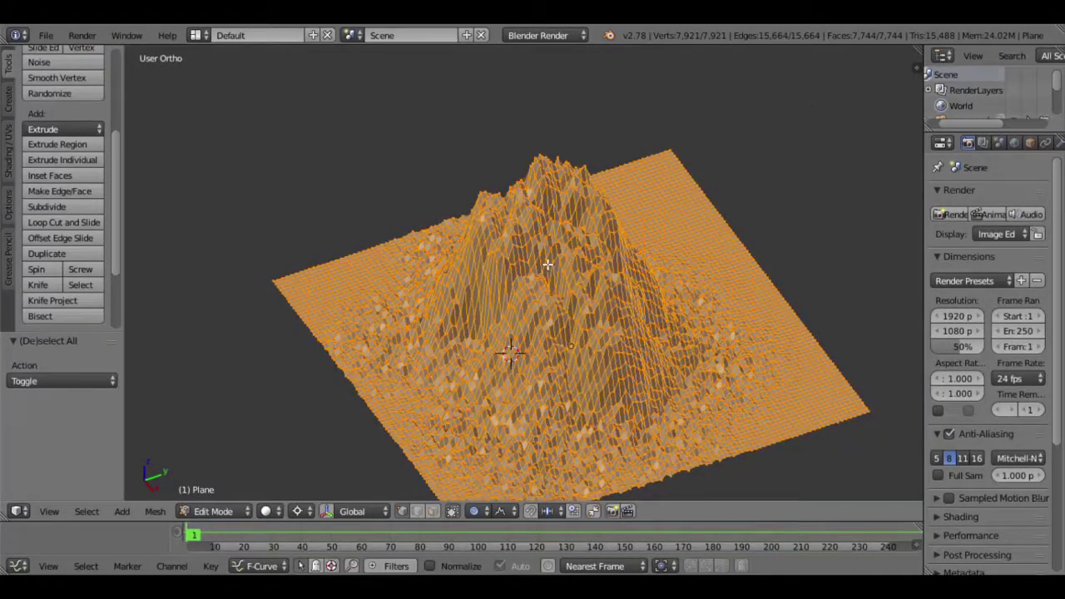
Apply four Smooth Vertex passes to the whole terrain, then return to Object Mode.
key(w)
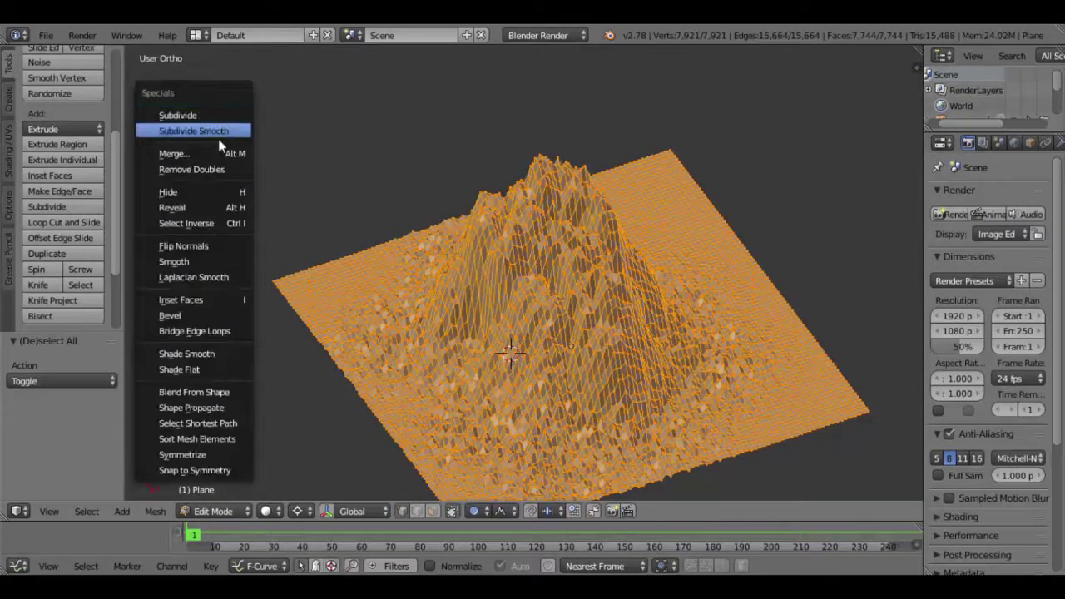
click(183, 263)
key(w)
click(187, 266)
key(w)
click(187, 266)
key(w)
click(187, 266)
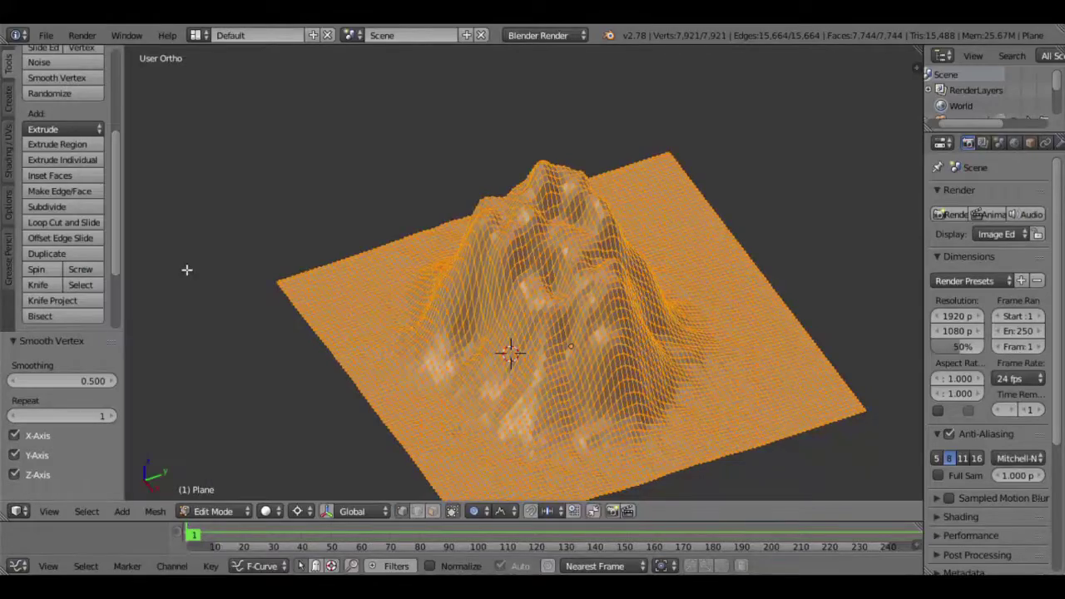
key(Tab)
mouse_move(433, 297)
middle_down()
mouse_move(637, 307)
mouse_move(516, 290)
middle_up()
scroll(513, 288, down, 3)
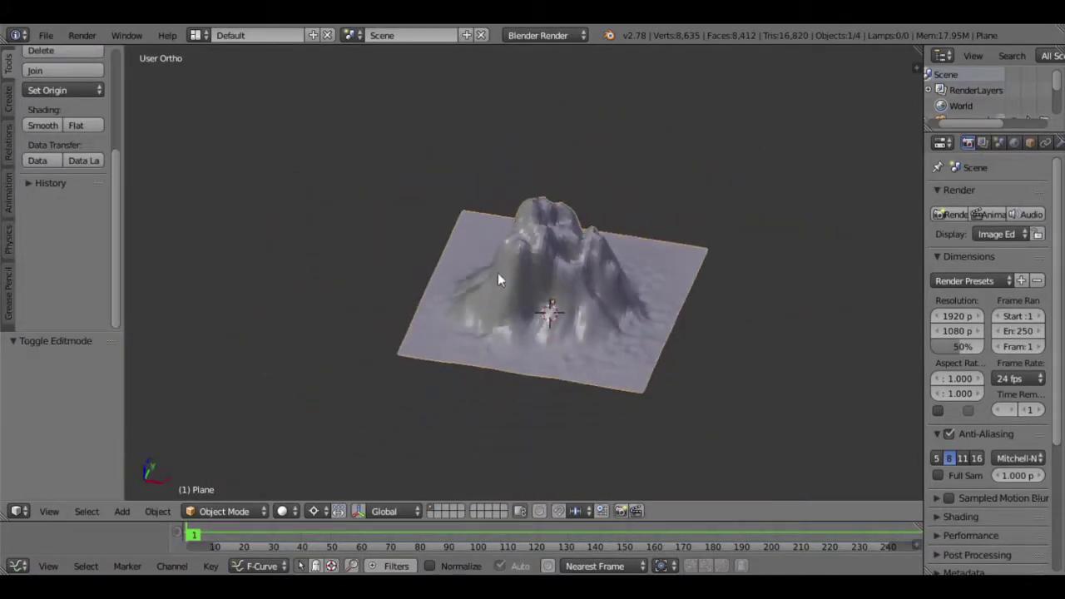
Unhide the scene objects and move the castle onto the mountain top at X 5, Z 19.
scroll(471, 332, up, 2)
key(alt+h)
key(z)
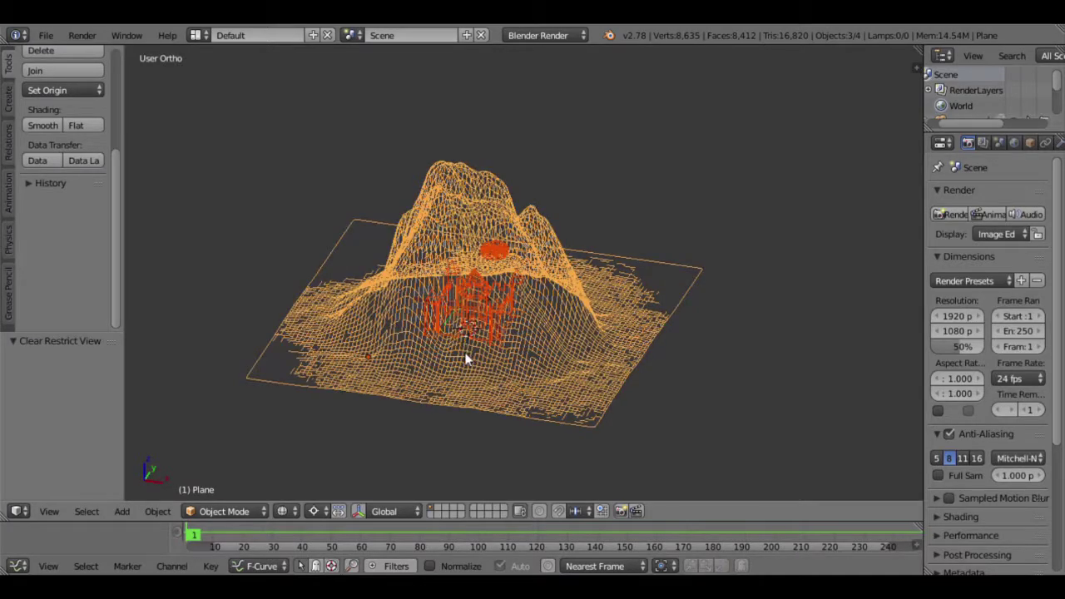
scroll(466, 357, up, 4)
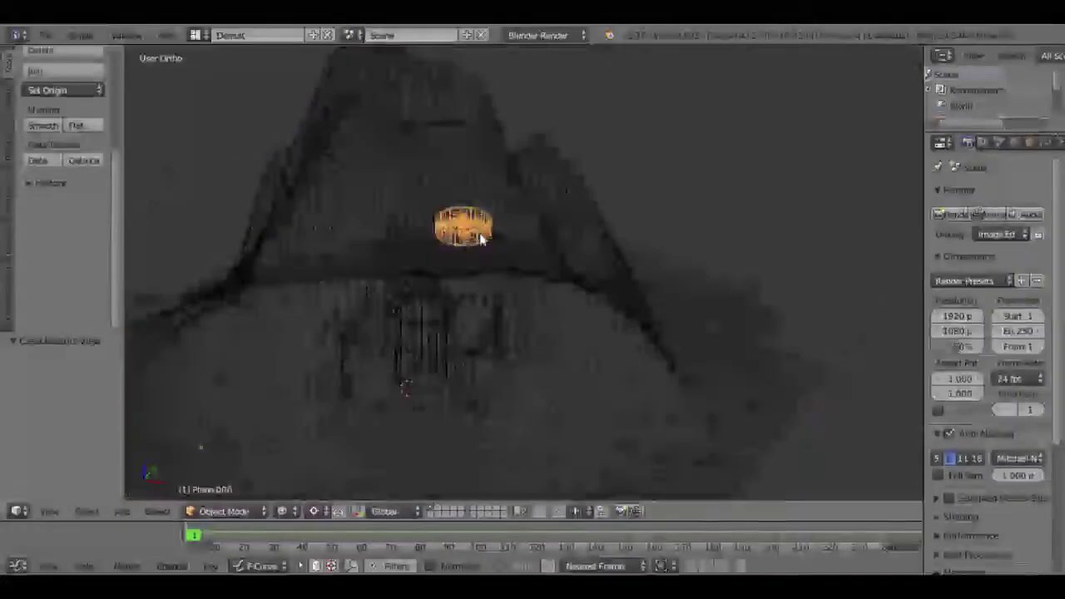
key(h)
right_click(468, 356)
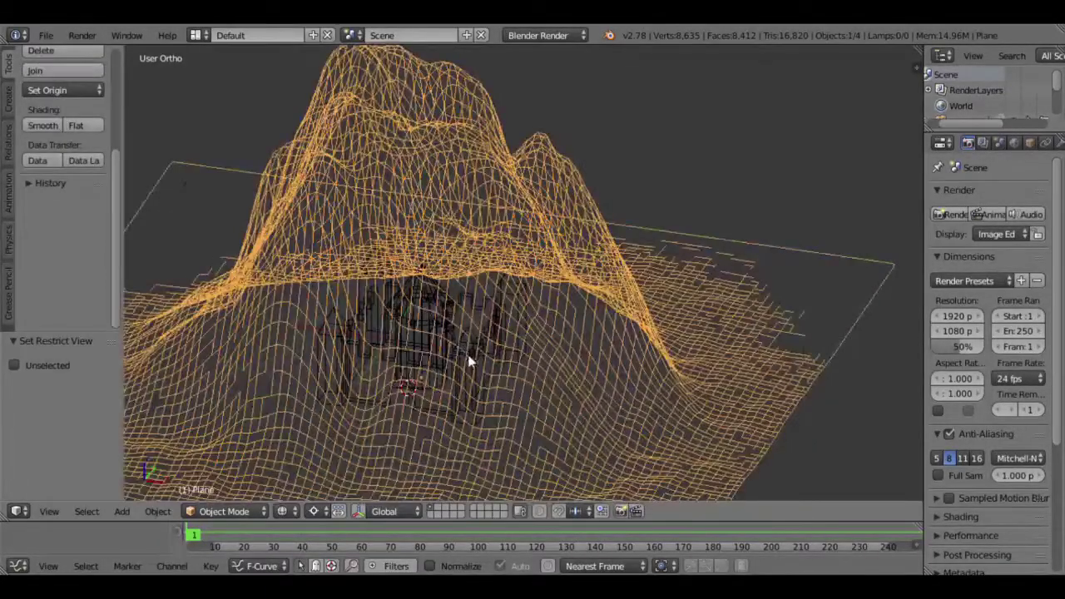
right_click(470, 359)
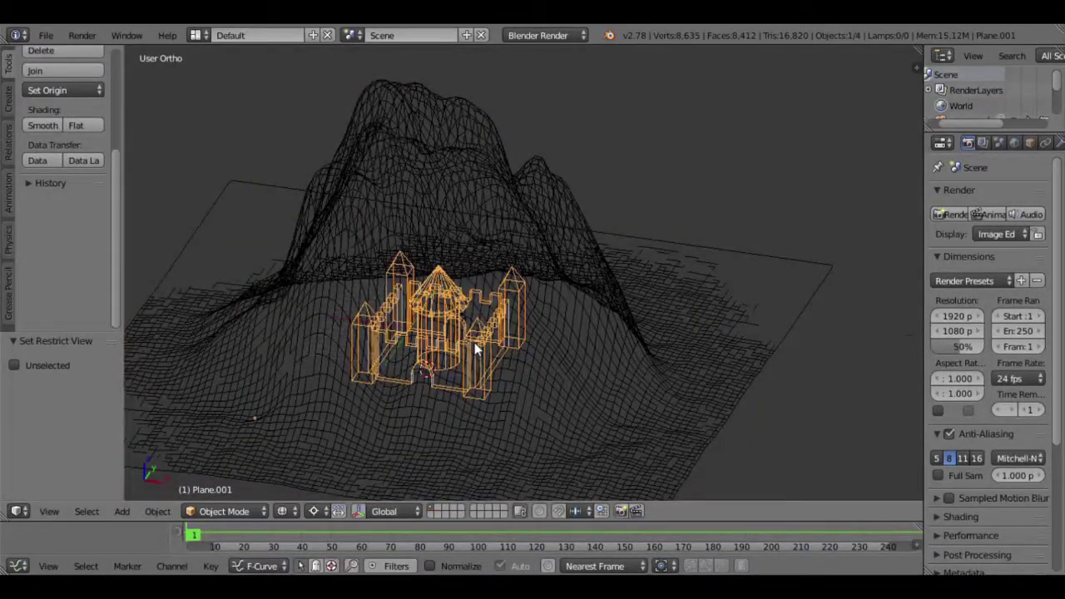
key(ctrl+KP_1)
key(g)
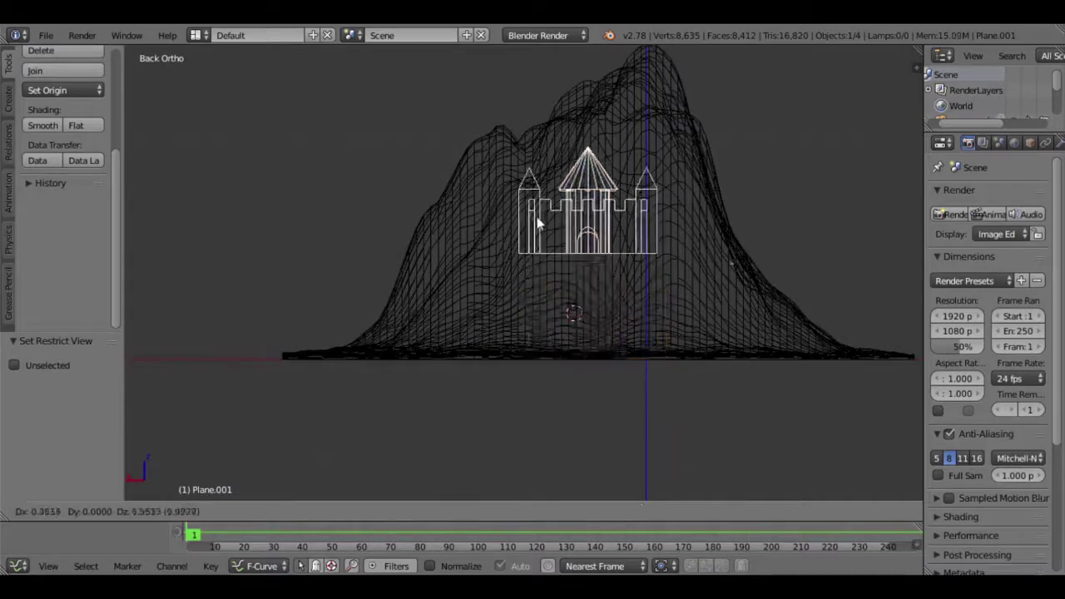
click(501, 152)
key(z)
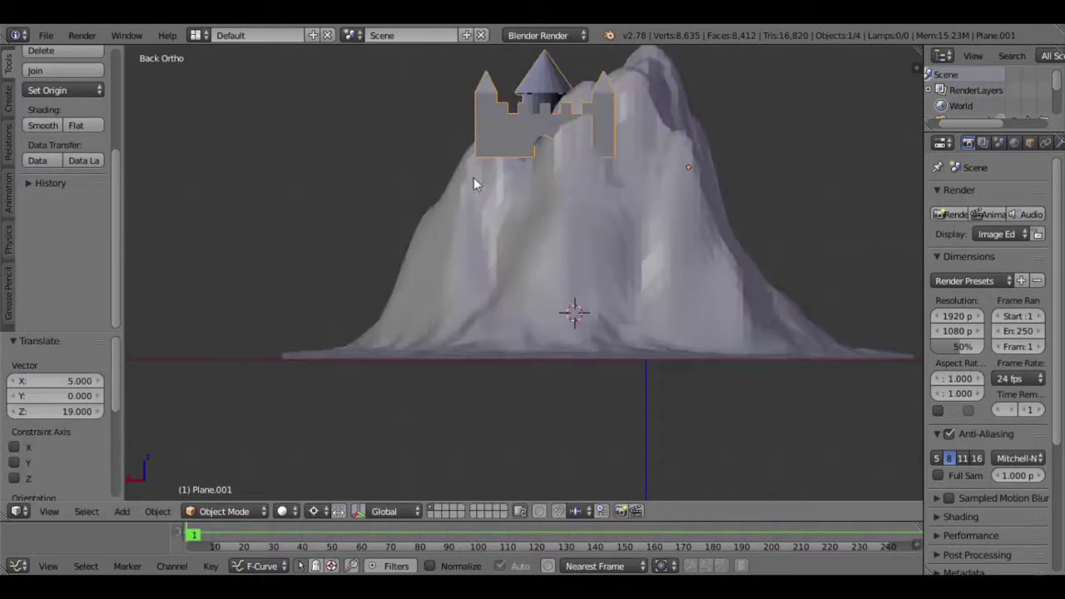
Select the terrain instead of the castle and enter Edit Mode.
middle_drag(473, 178, 604, 317)
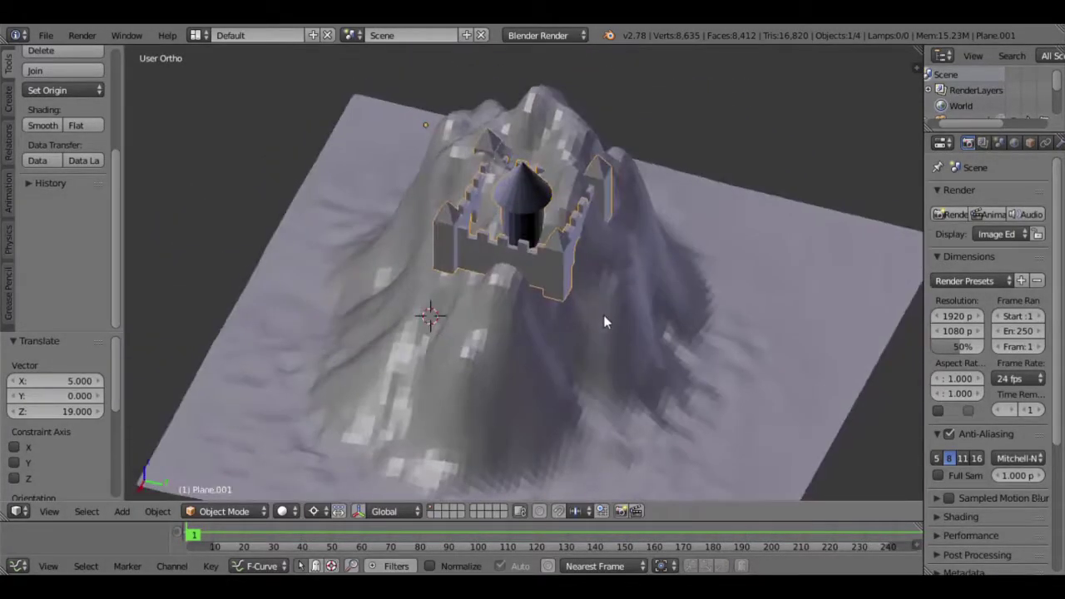
scroll(597, 321, up, 3)
scroll(589, 323, down, 4)
right_click(588, 376)
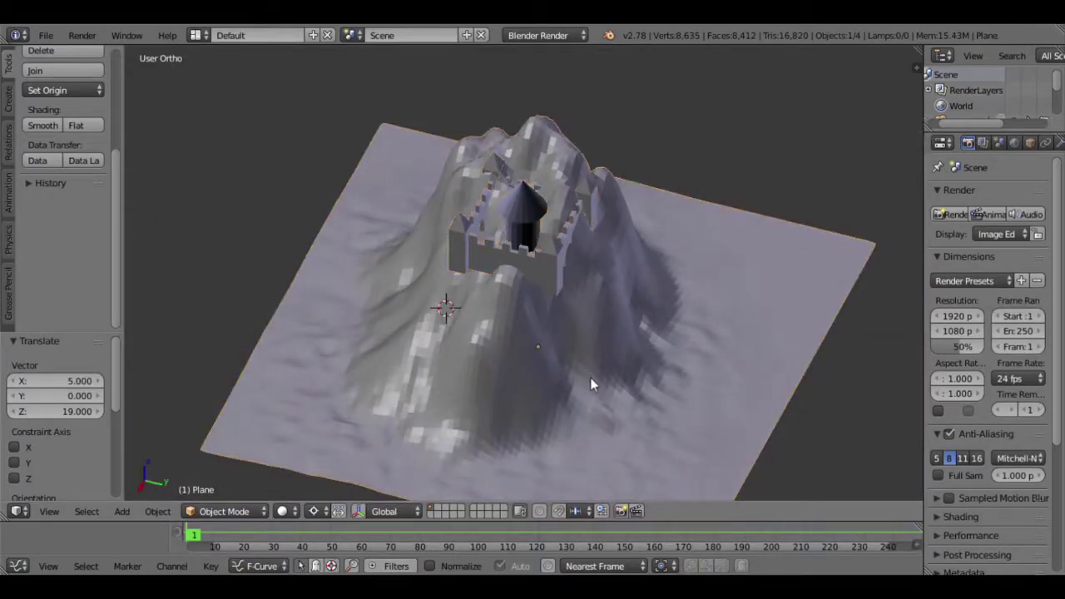
scroll(586, 376, down, 2)
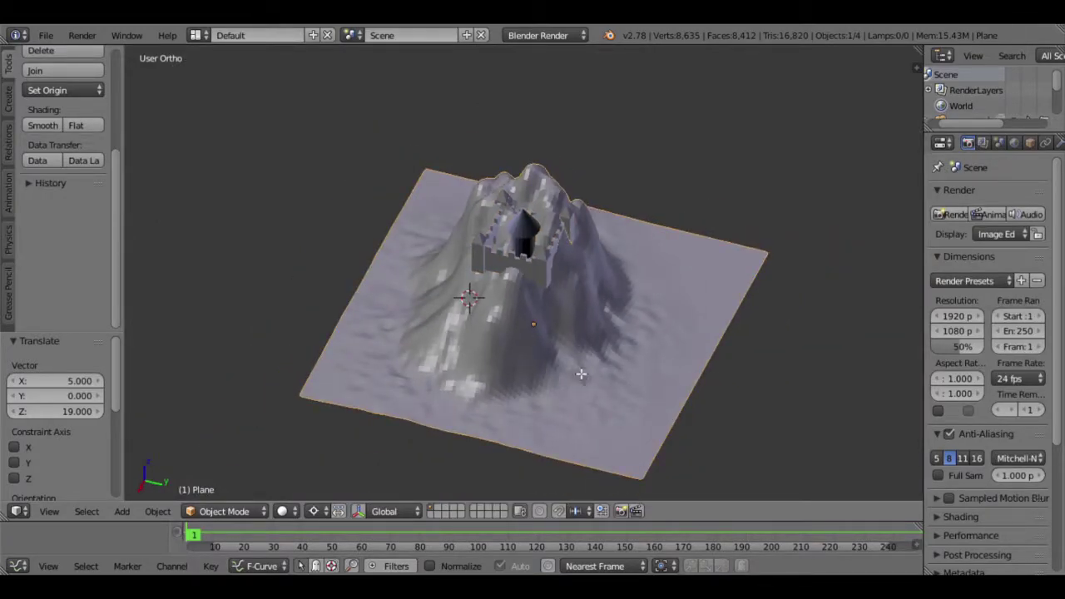
key(Tab)
Scale all terrain geometry by 1.8 in X and Y, keeping its height, and exit Edit Mode.
key(a)
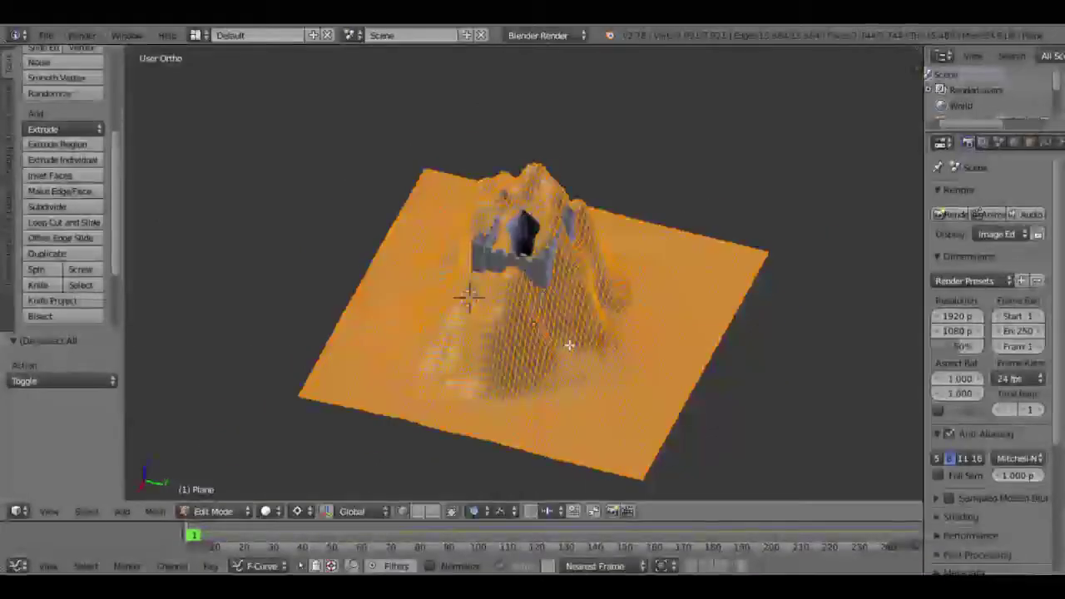
key(s)
key(shift+z)
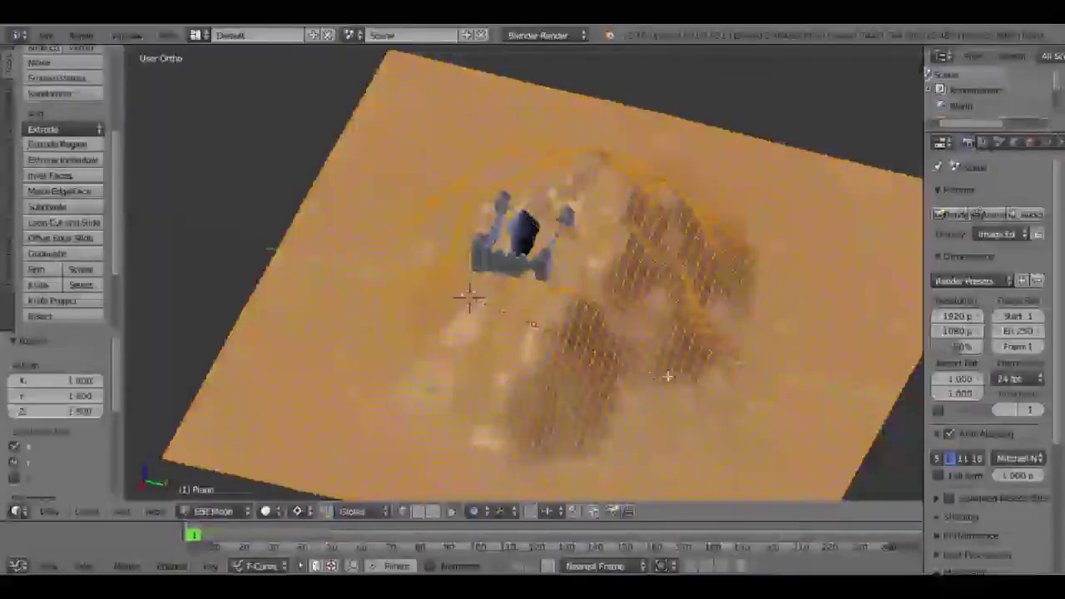
scroll(468, 297, up, 3)
middle_drag(582, 378, 480, 381)
scroll(480, 380, down, 4)
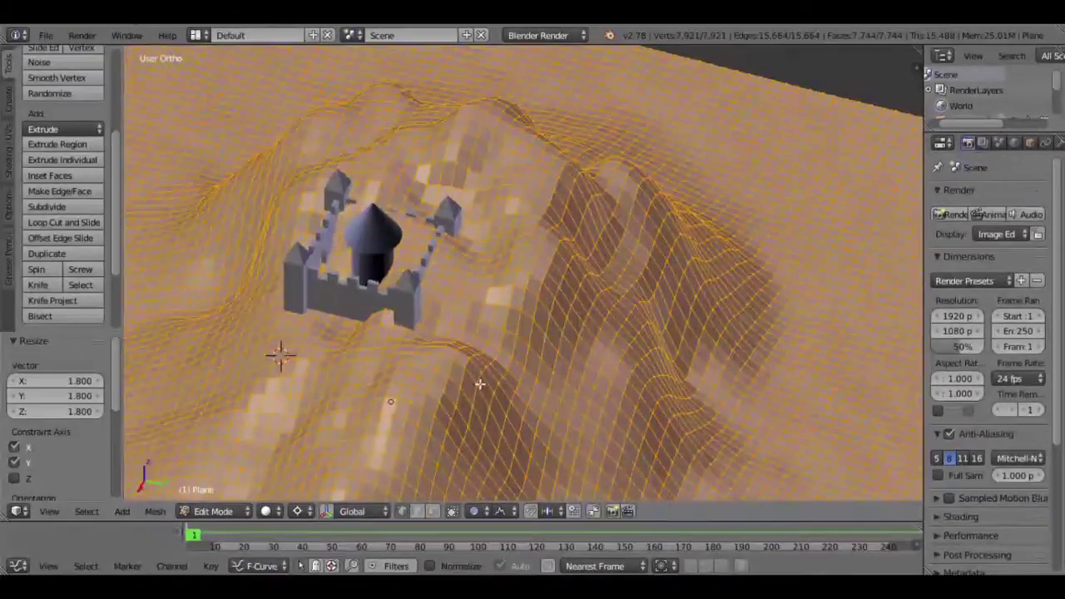
key(KP_5)
key(Tab)
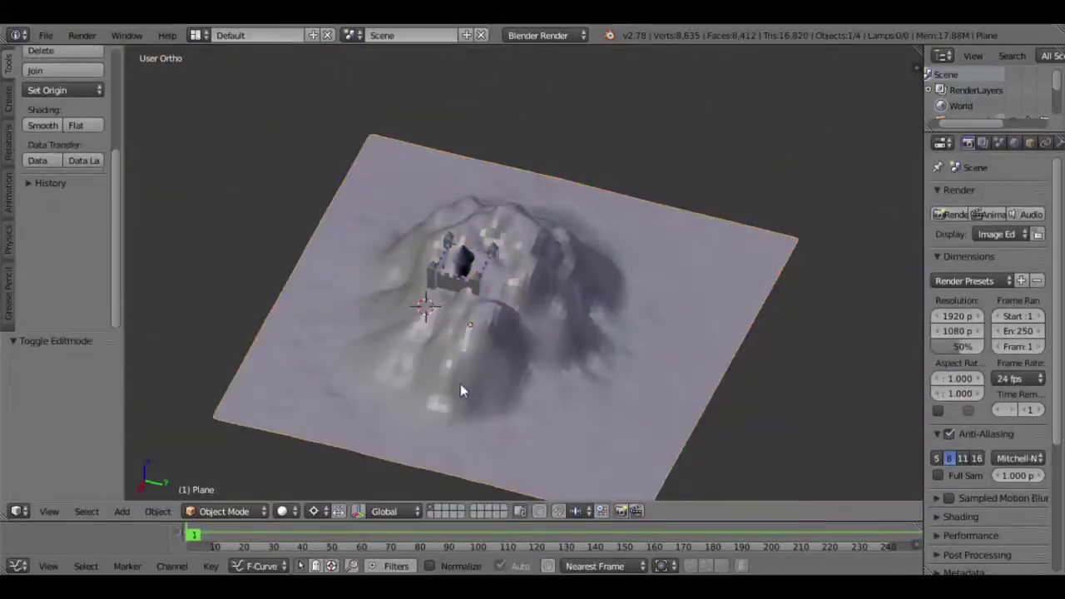
Move the castle by (1, -1, -2) so it sinks into the mountainside.
scroll(460, 383, up, 5)
right_click(348, 312)
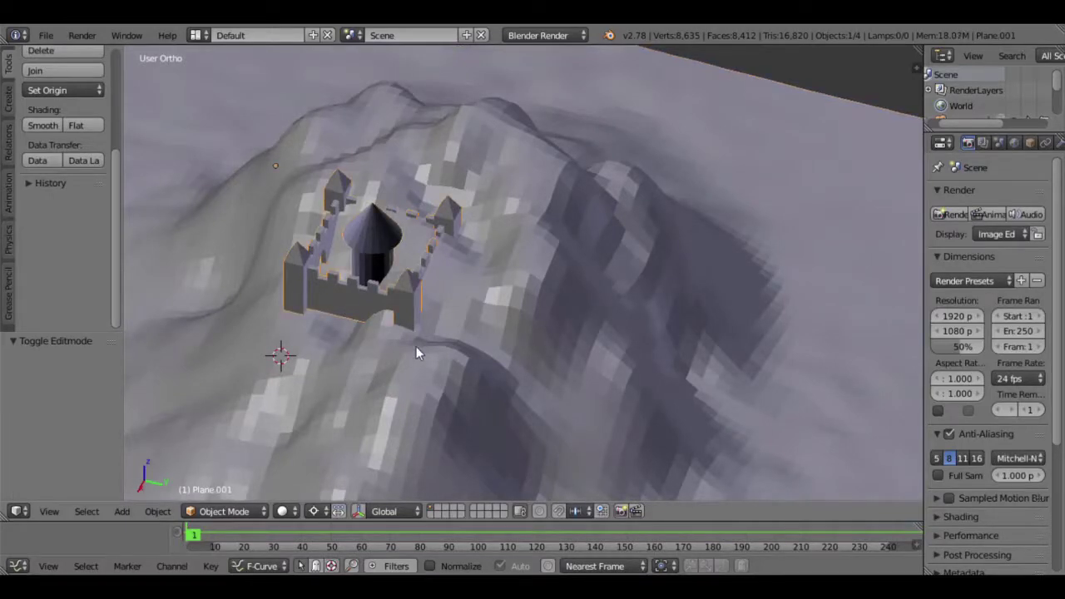
mouse_move(442, 335)
middle_down()
mouse_move(429, 285)
mouse_move(455, 279)
middle_up()
key(g)
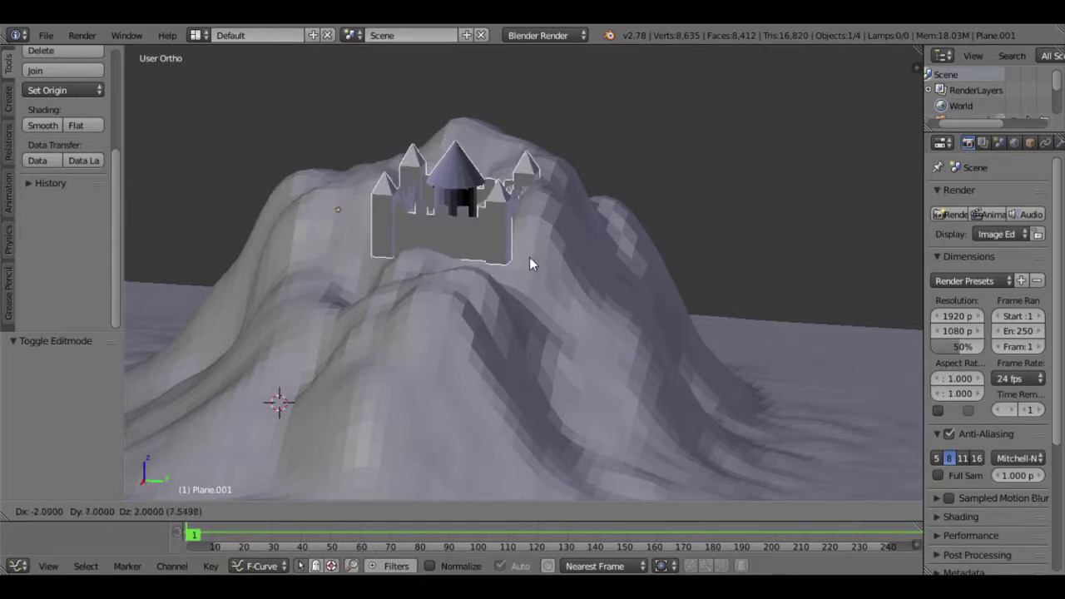
click(440, 301)
Select the terrain and enter Edit Mode on it.
mouse_move(458, 281)
middle_down()
mouse_move(410, 353)
mouse_move(488, 363)
mouse_move(452, 374)
mouse_move(549, 325)
mouse_move(561, 354)
middle_up()
mouse_move(502, 371)
middle_down()
mouse_move(474, 363)
mouse_move(452, 379)
middle_up()
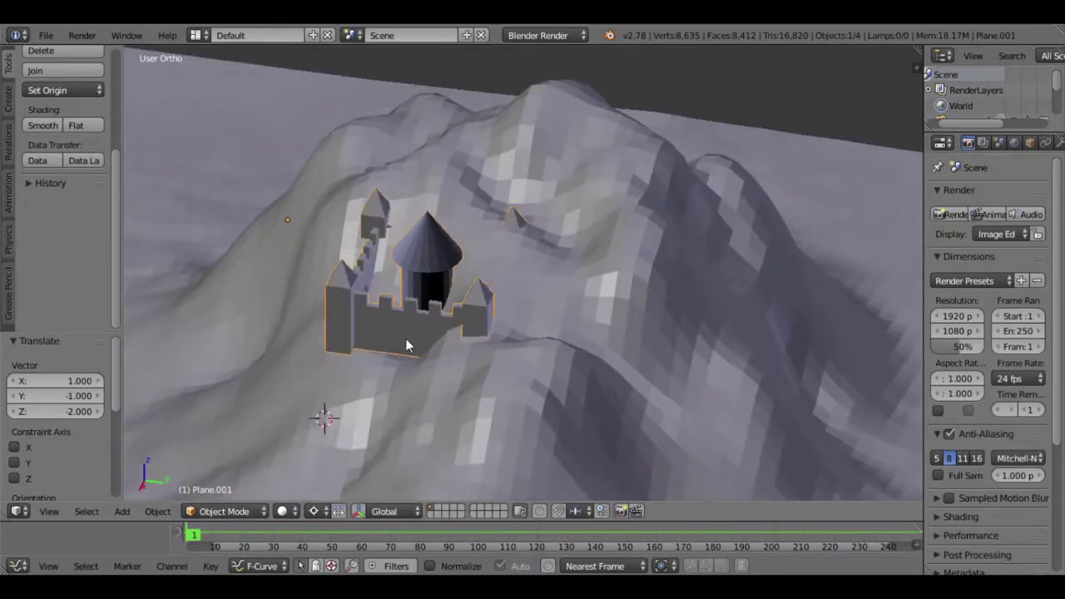
right_click(381, 389)
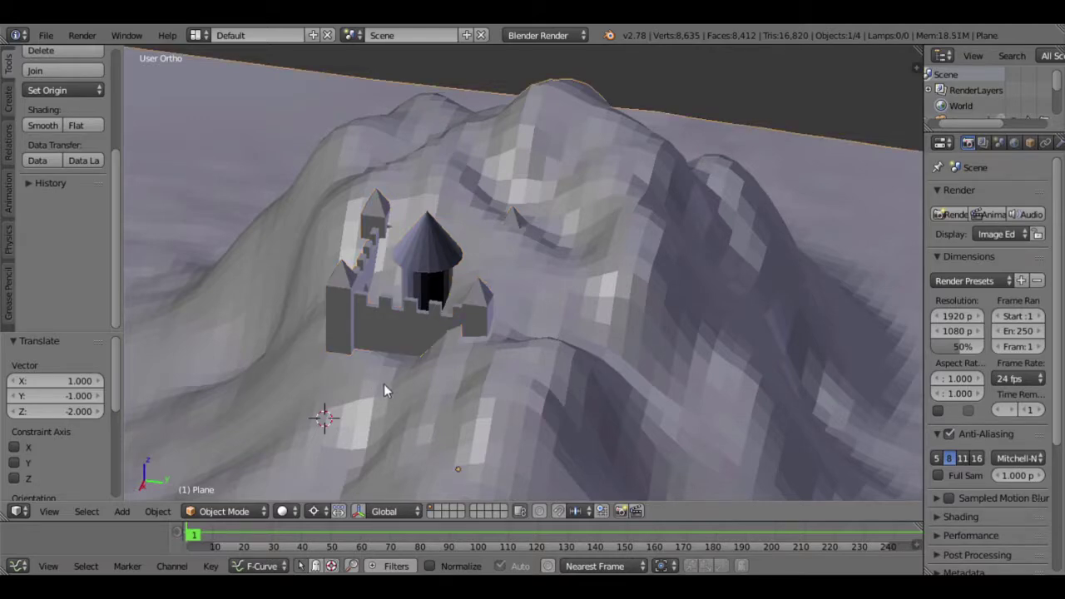
key(Tab)
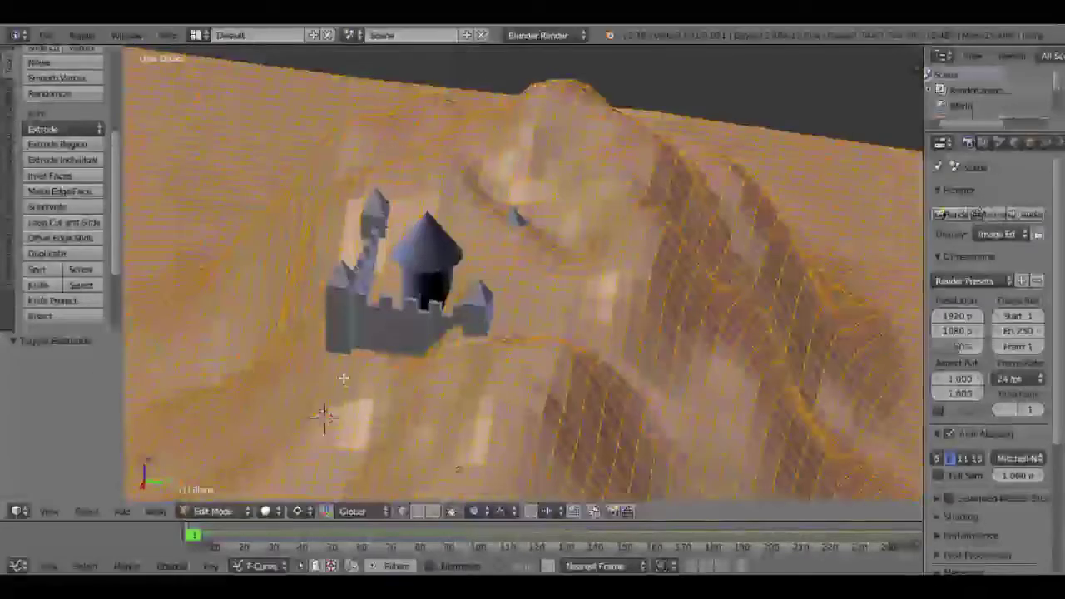
Box-select the terrain faces around the castle from the top view.
key(KP_7)
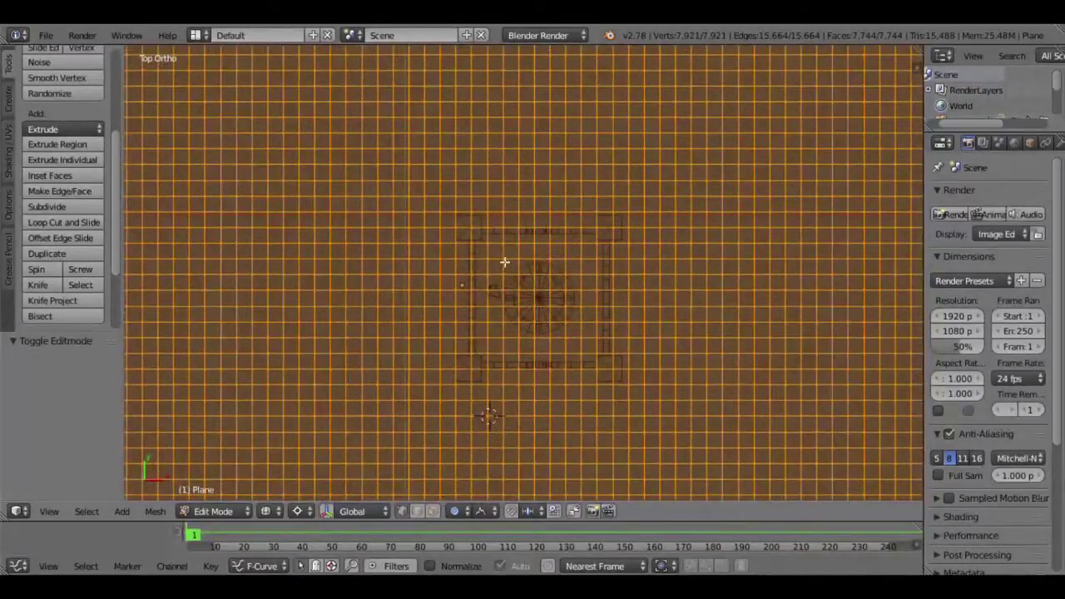
key(a)
key(b)
drag(445, 208, 633, 386)
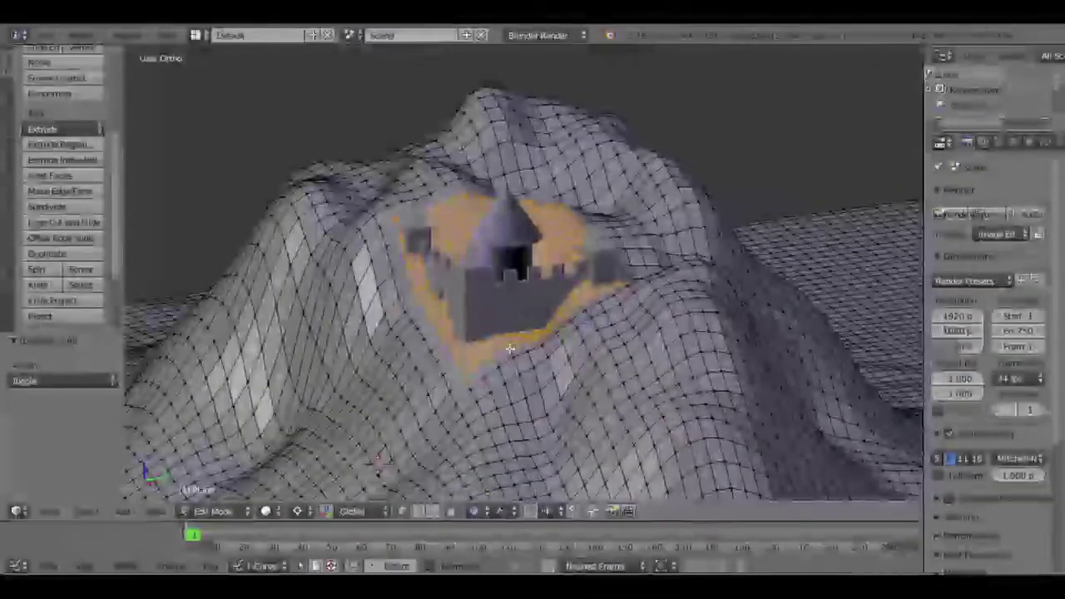
Snap the 3D cursor to the castle base as the pivot, then return to the terrain.
key(Tab)
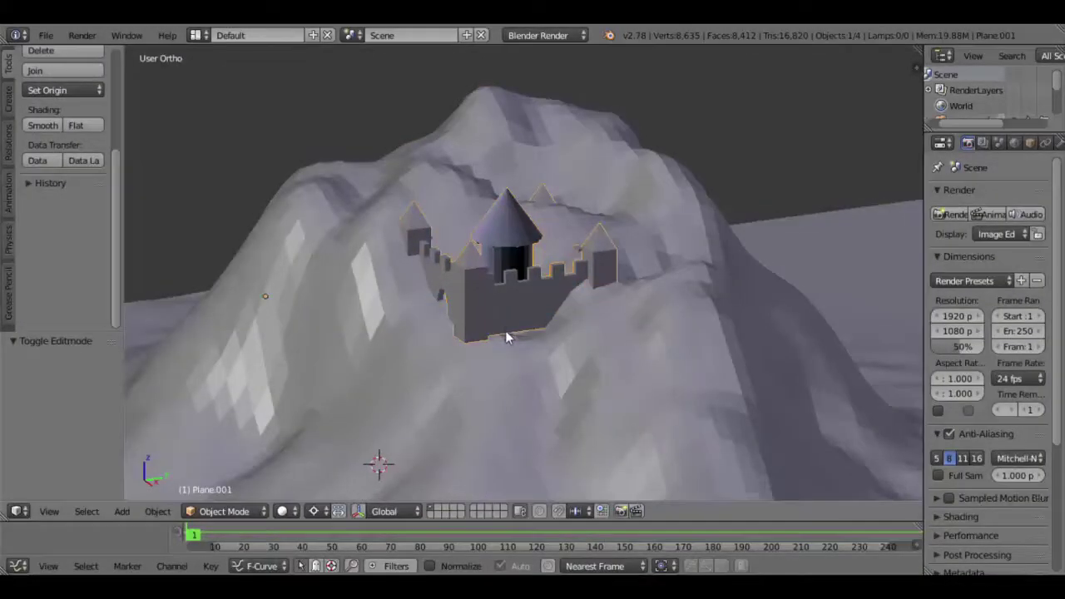
key(Tab)
key(shift+s)
click(517, 353)
key(Tab)
right_click(612, 359)
key(Tab)
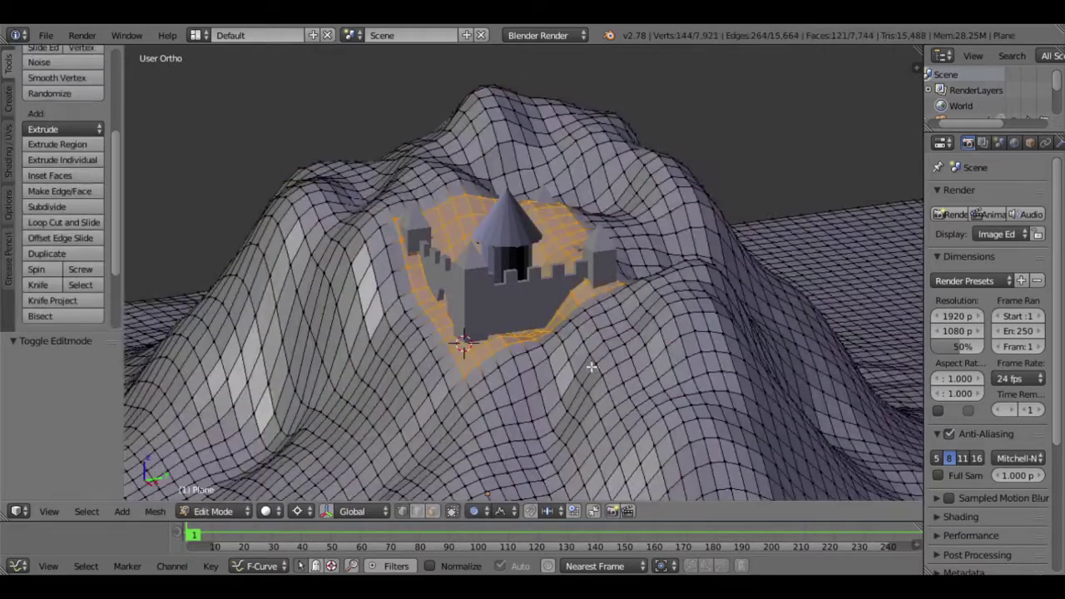
middle_drag(480, 350, 558, 344)
Flatten the selected faces by scaling them to 0 along Z.
key(s)
key(z)
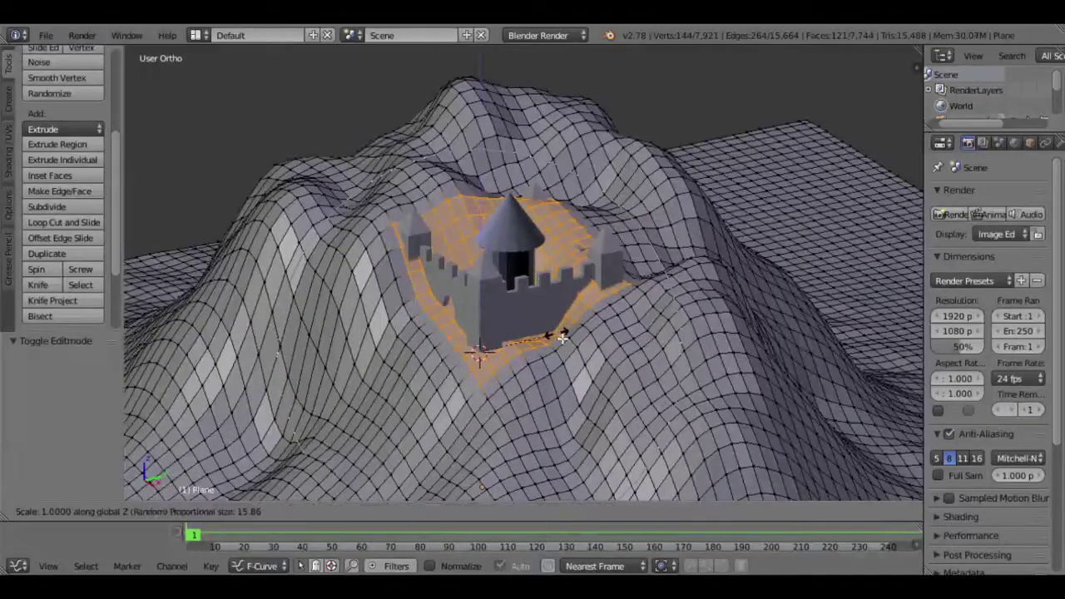
text(0)
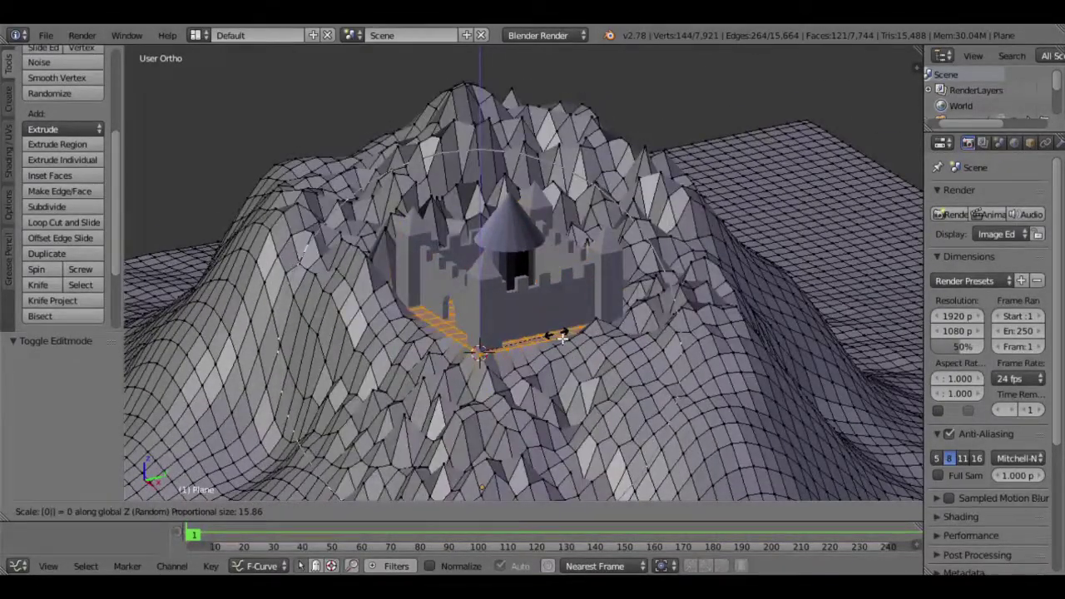
key(Return)
Redo the Z scale to 0 with Sharp proportional falloff, then exit Edit Mode.
click(500, 511)
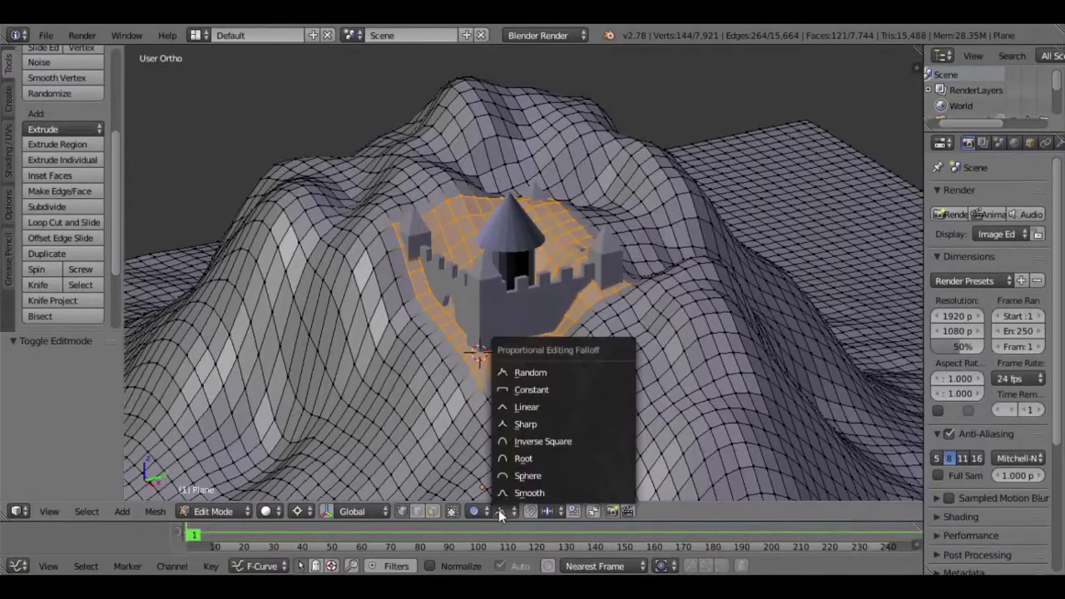
click(537, 425)
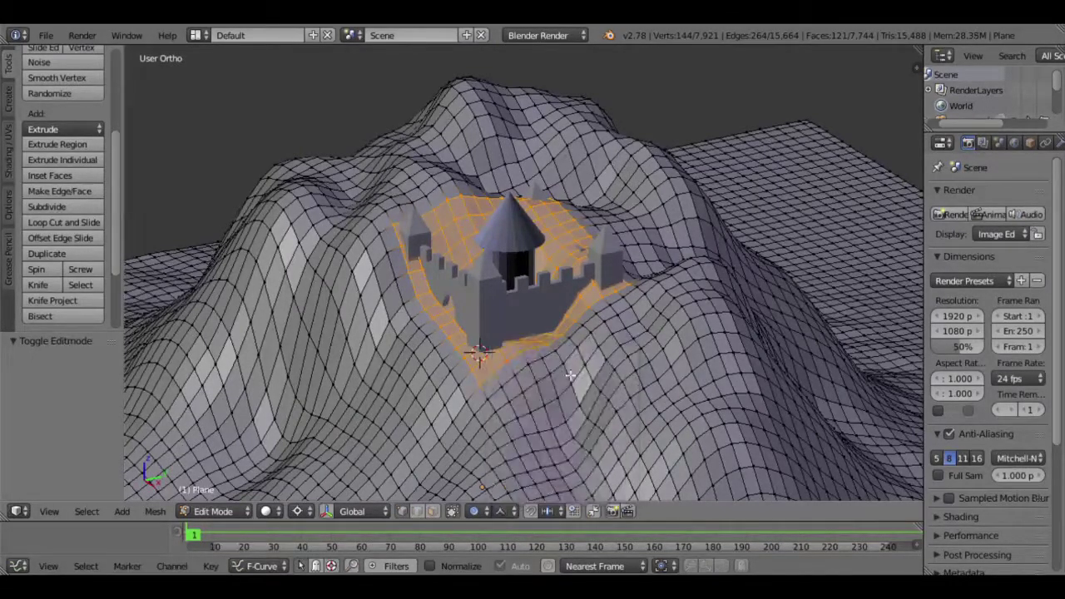
text(sz0)
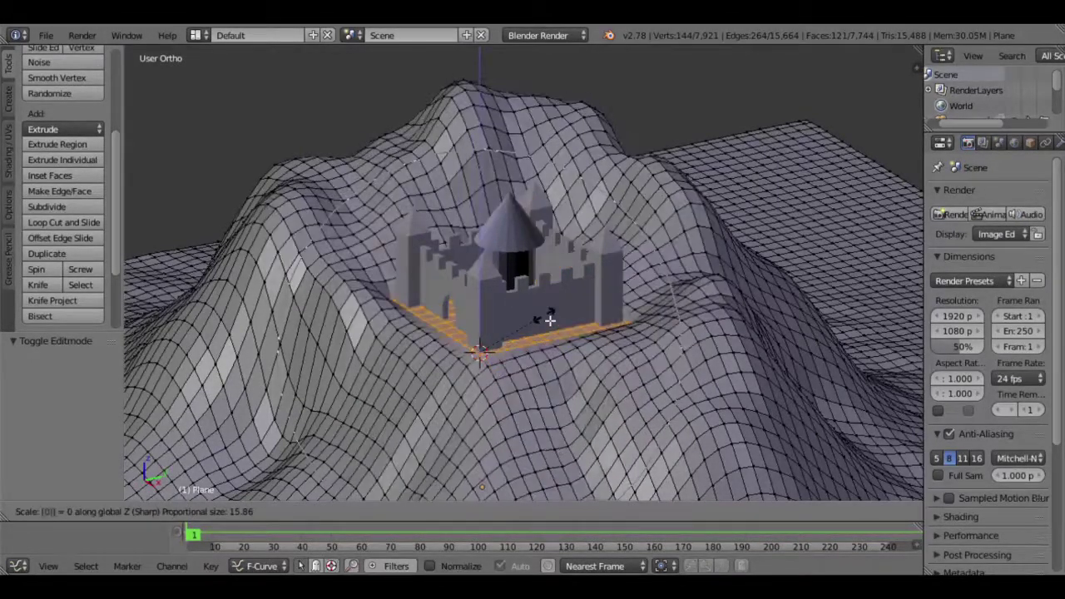
scroll(549, 319, down, 1)
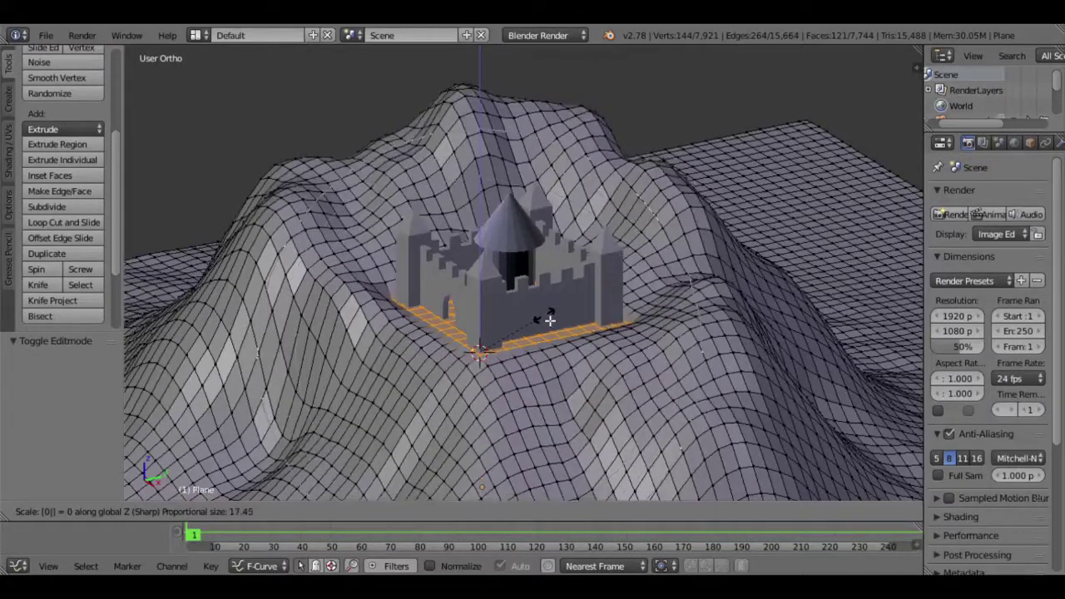
scroll(549, 319, down, 1)
scroll(549, 319, down, 2)
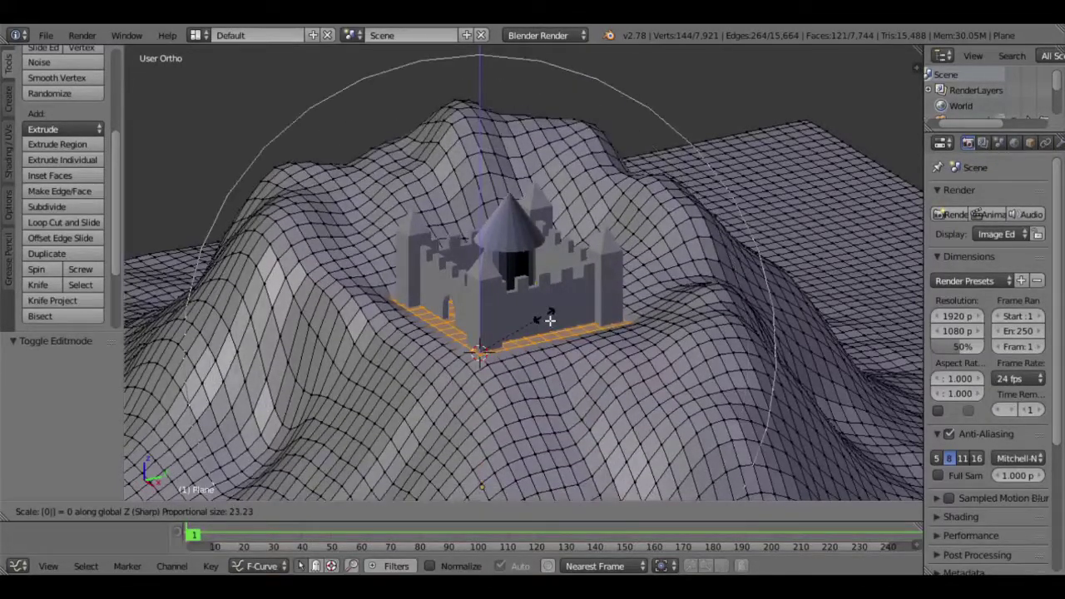
scroll(549, 319, up, 1)
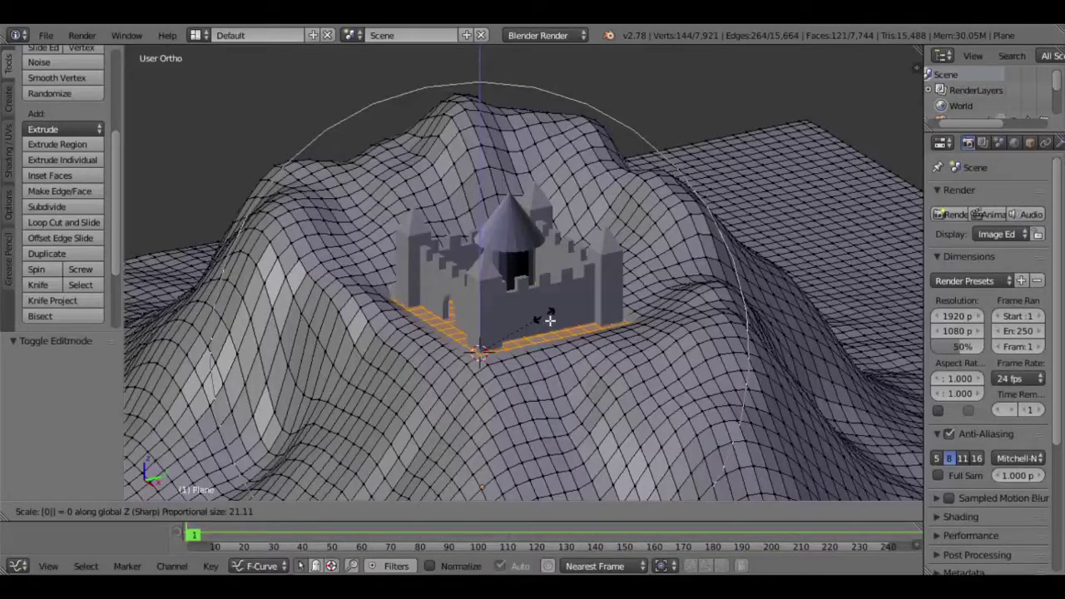
click(549, 320)
mouse_move(549, 320)
middle_down()
mouse_move(449, 330)
mouse_move(582, 371)
mouse_move(573, 336)
mouse_move(514, 354)
mouse_move(523, 366)
middle_up()
scroll(573, 335, down, 2)
key(Tab)
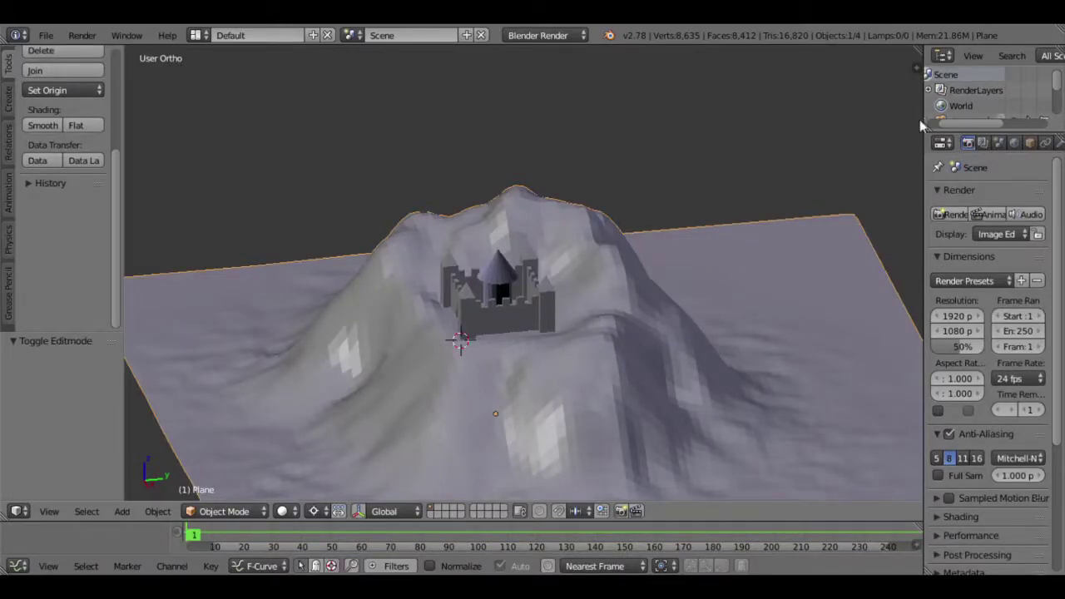
Select the terrain, enter Edit Mode and snap the pivot to the selected castle base faces.
right_click(577, 326)
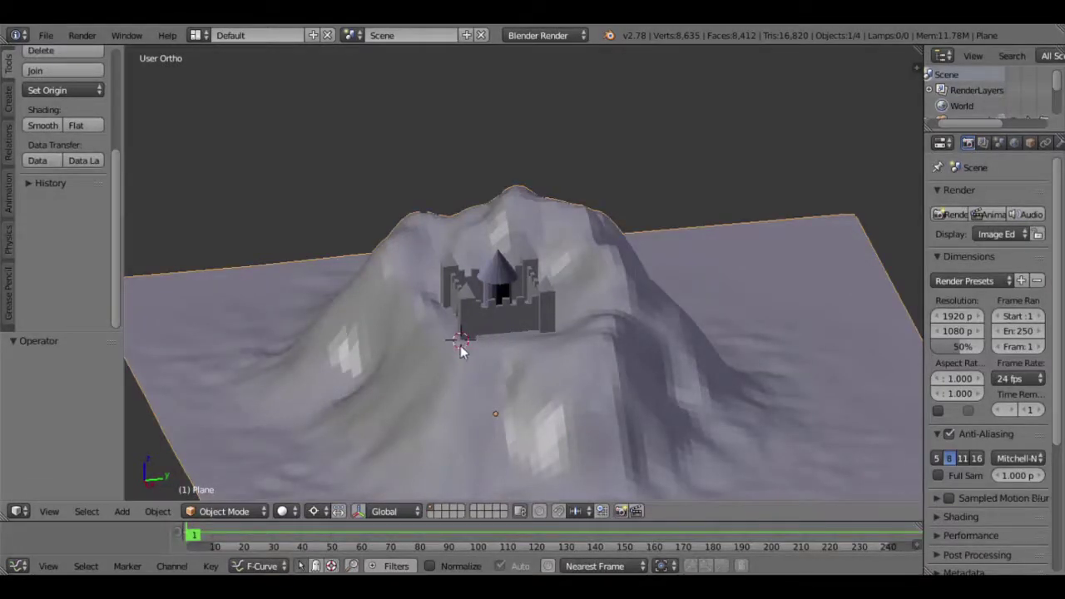
scroll(465, 360, up, 2)
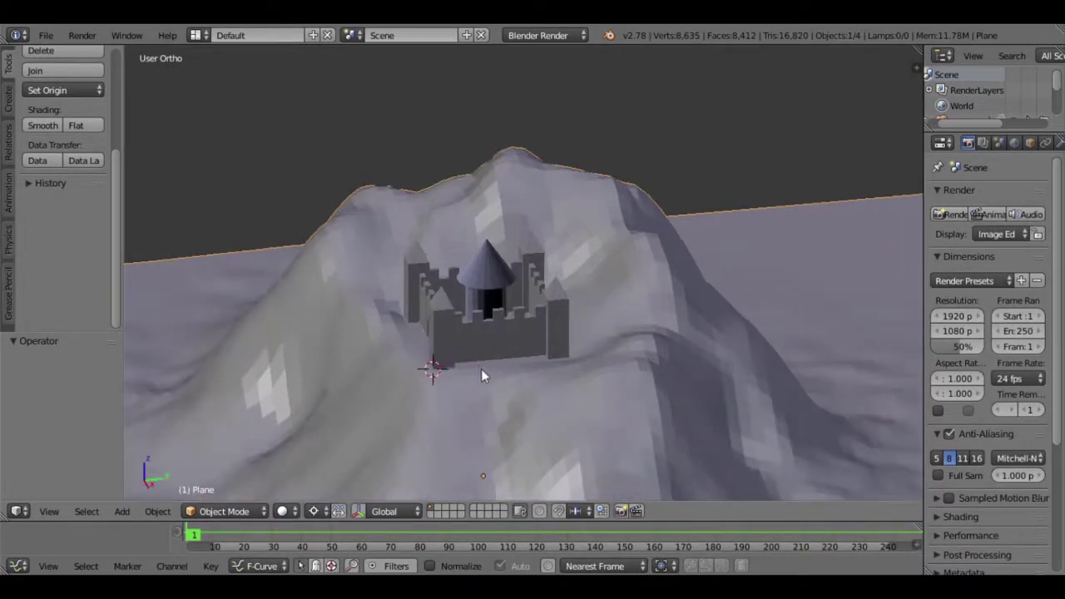
key(Tab)
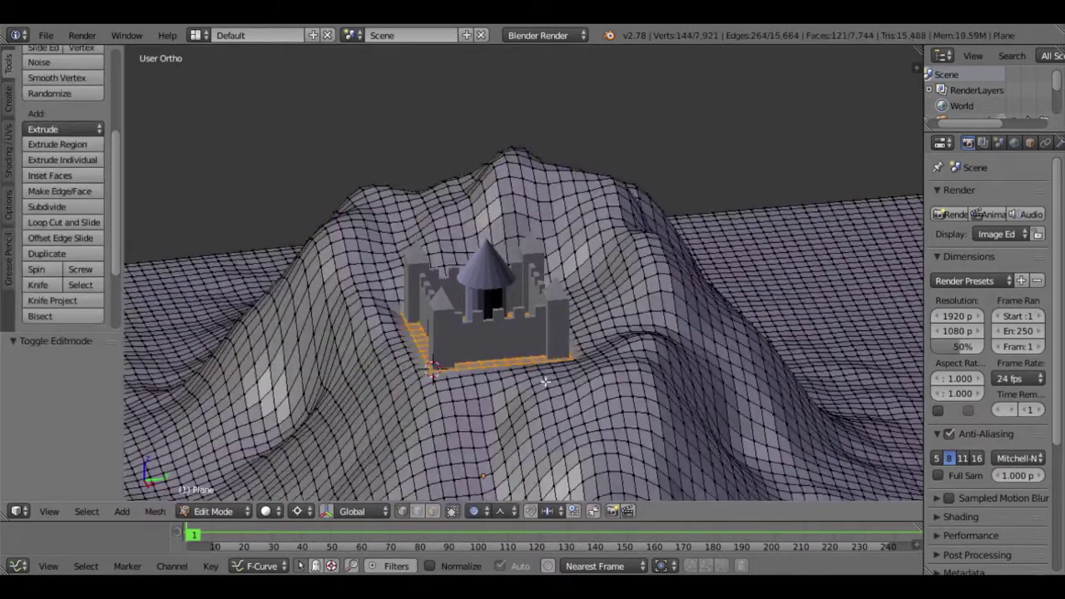
key(shift+s)
click(534, 389)
scroll(532, 388, up, 1)
scroll(524, 387, up, 1)
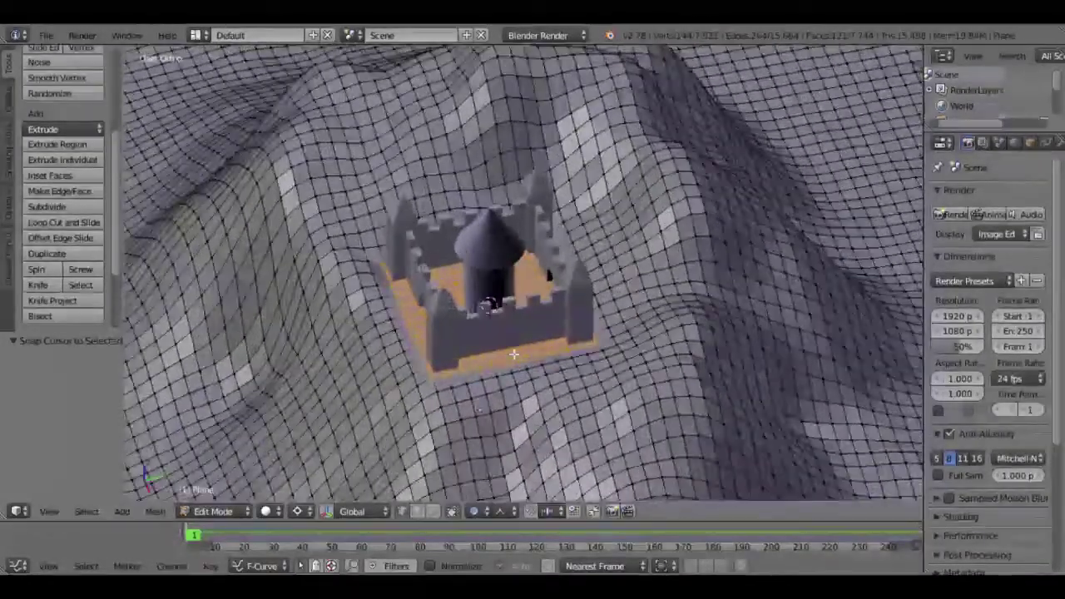
scroll(513, 386, up, 3)
mouse_move(513, 386)
middle_down()
mouse_move(555, 336)
mouse_move(527, 361)
middle_up()
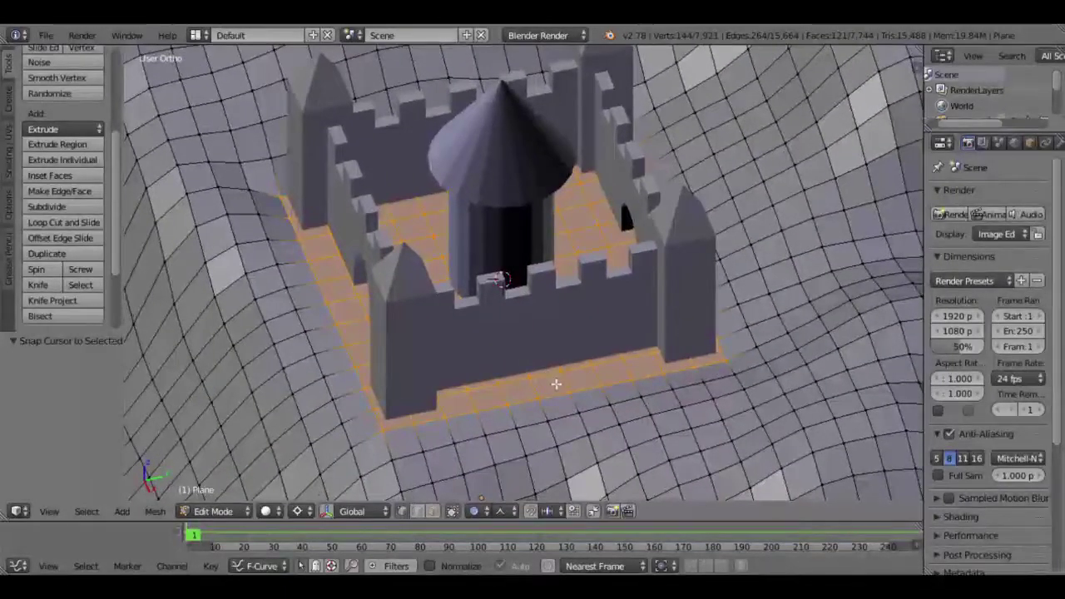
Enlarge the castle pad by 1.12, extrude it 3 units along Z, and return to Object Mode.
key(s)
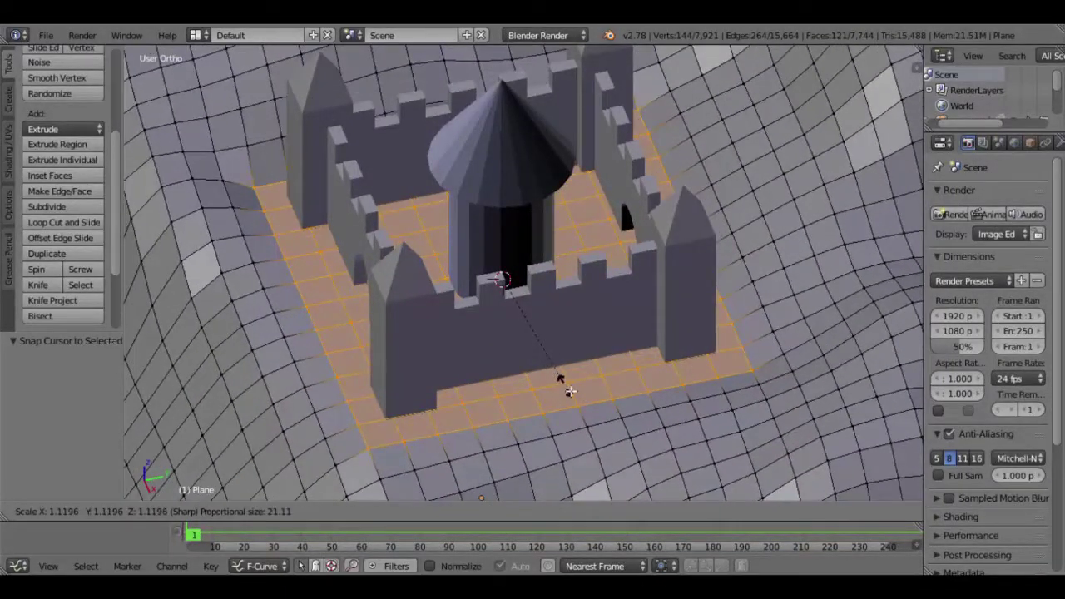
click(569, 391)
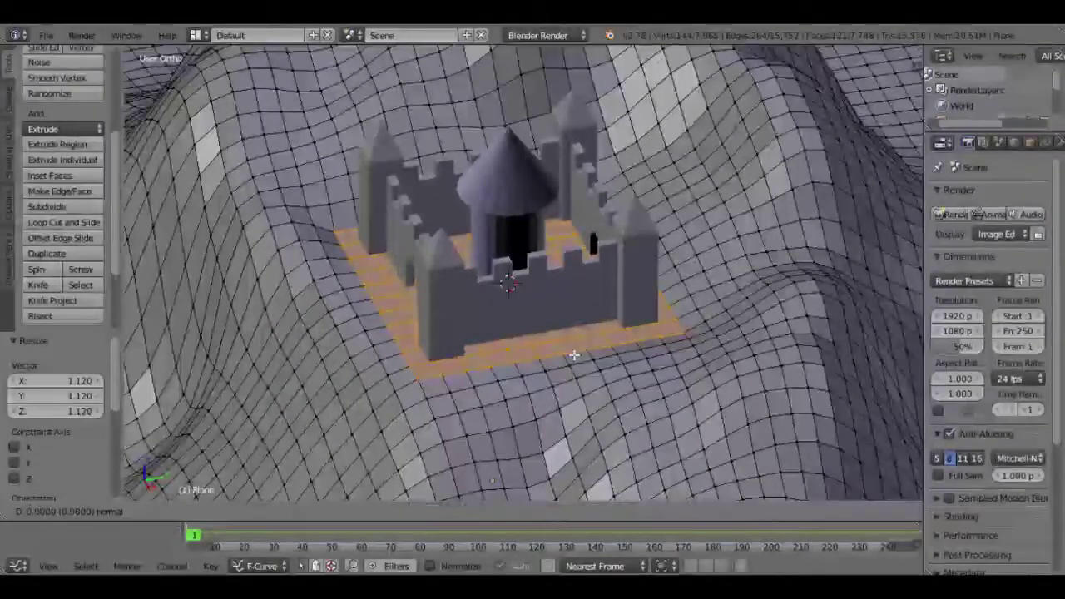
key(e)
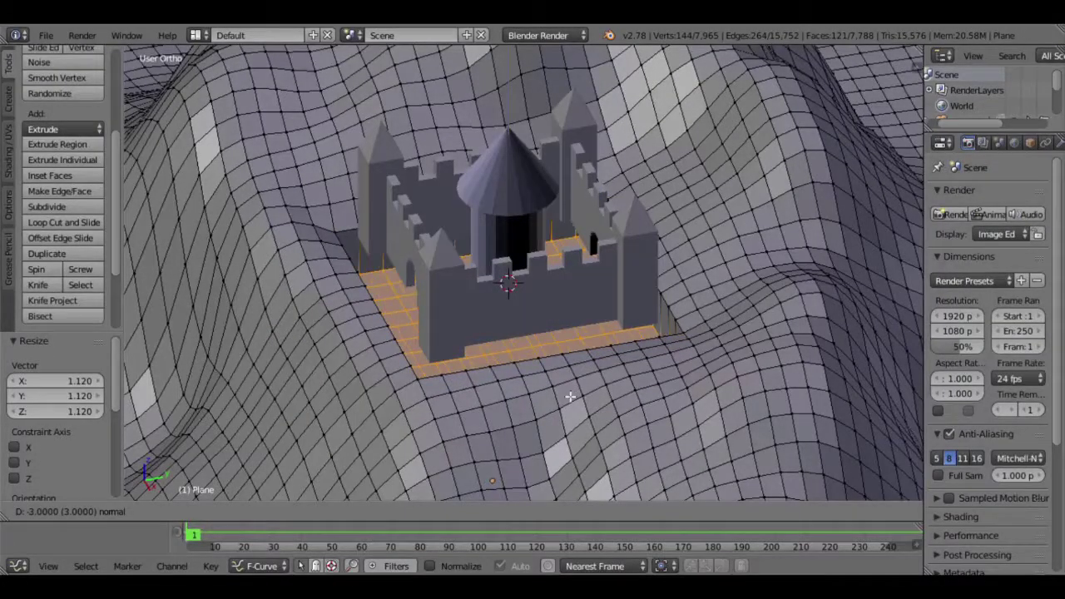
click(569, 397)
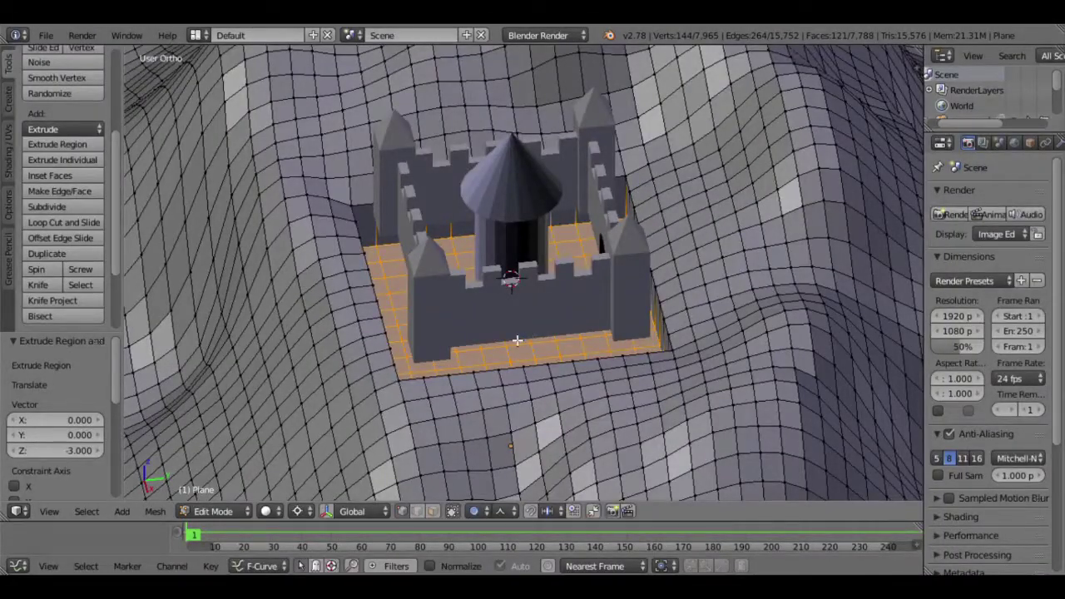
key(Tab)
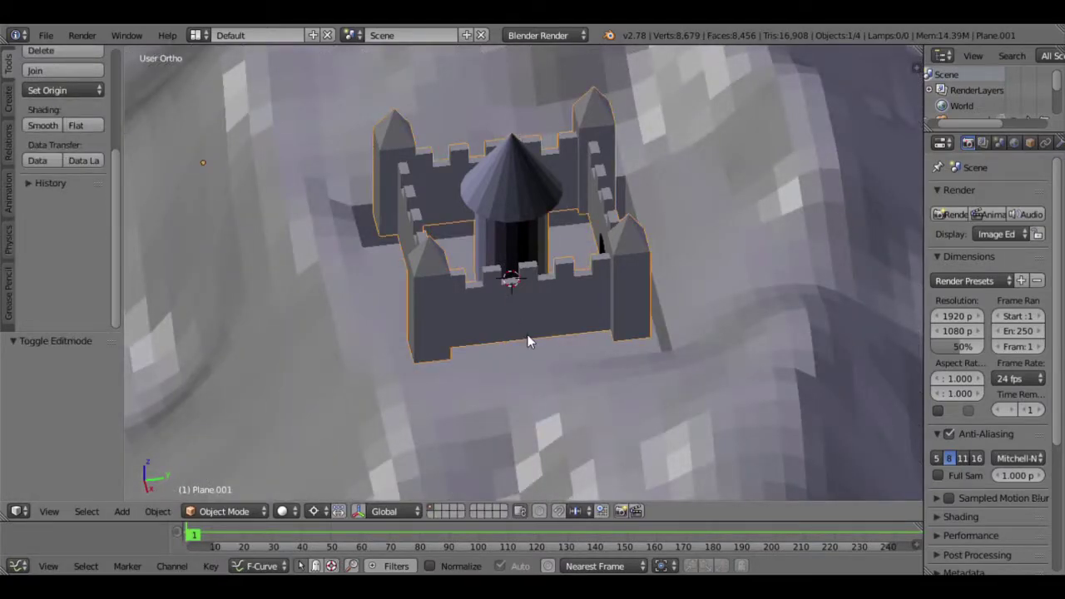
Snap the 3D cursor to the terrain plateau, then select the castle and hide the terrain.
right_click(532, 381)
key(Tab)
key(shift+s)
click(534, 375)
key(Tab)
right_click(541, 316)
key(shift+h)
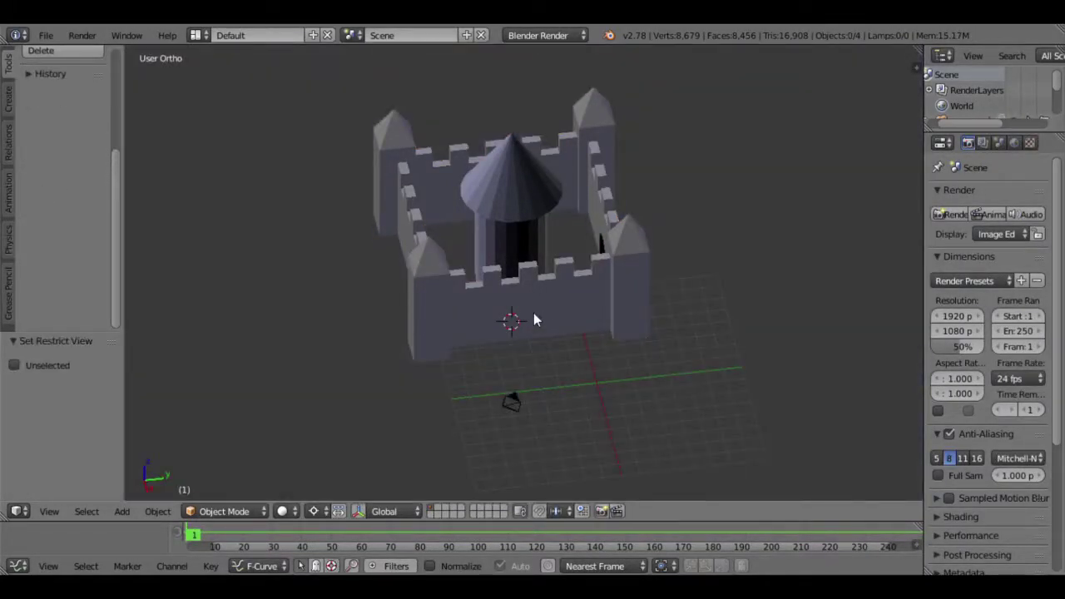
Box-select the castle's bottom-edge vertices in front wireframe view.
key(Tab)
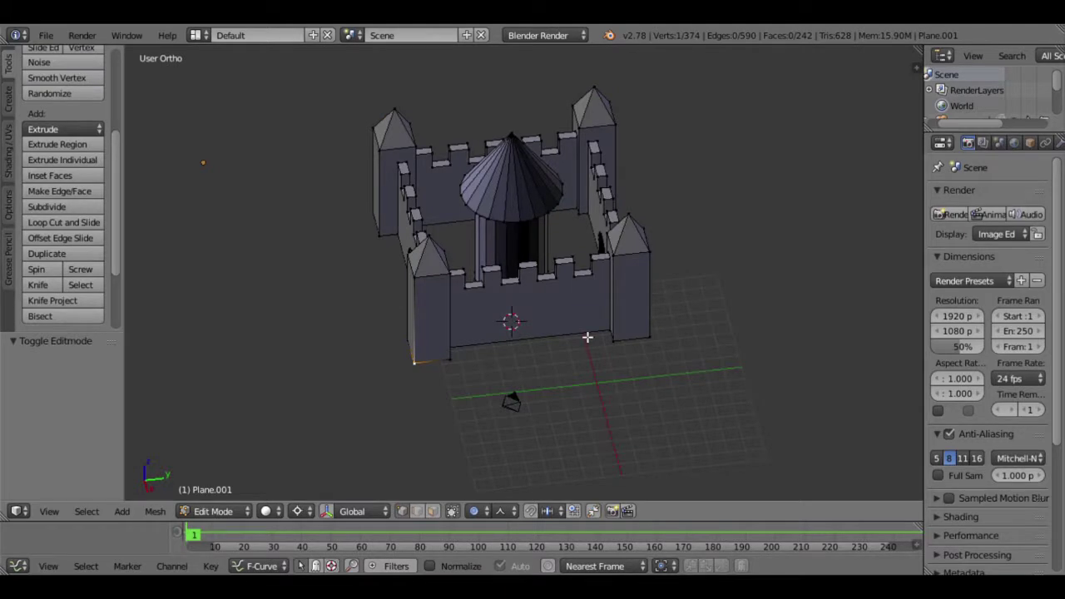
key(KP_1)
key(z)
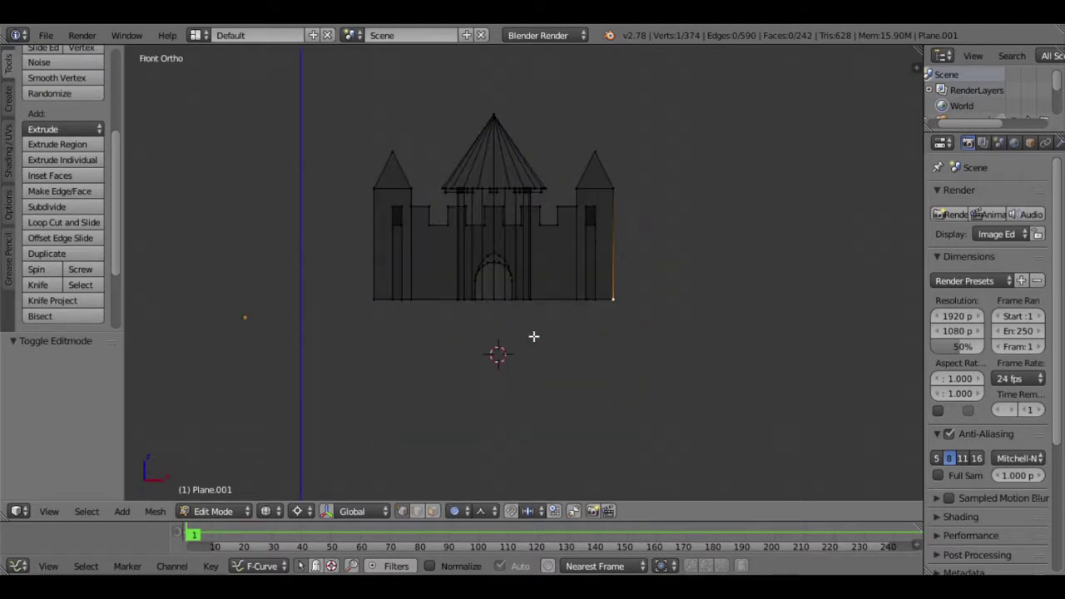
key(a)
key(b)
drag(352, 290, 655, 300)
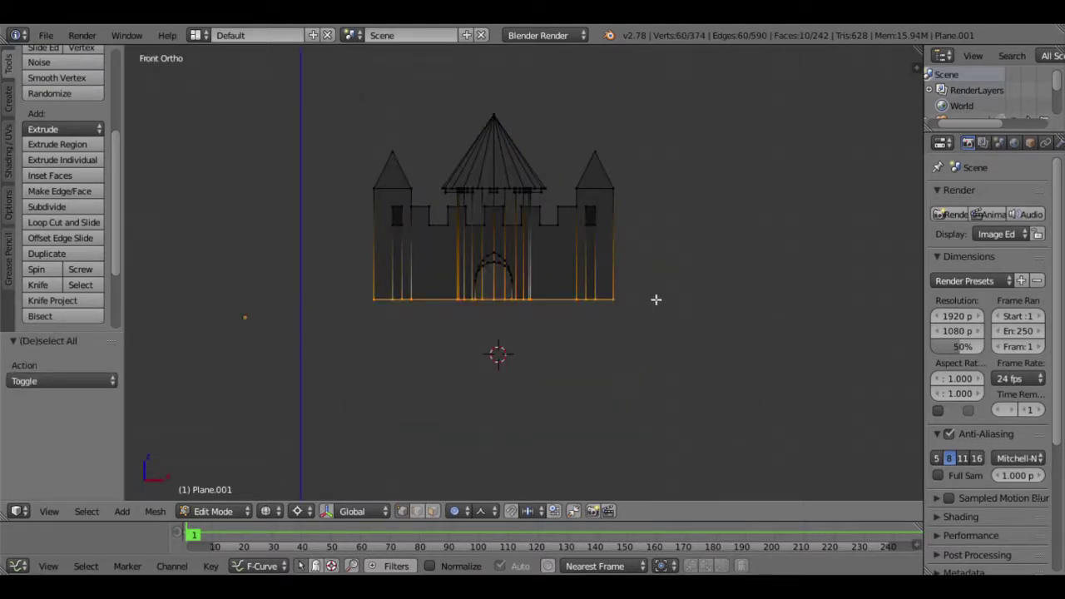
Extrude the bottom edge and scale it 0 along Z into a level base.
key(e)
key(s)
key(z)
key(0)
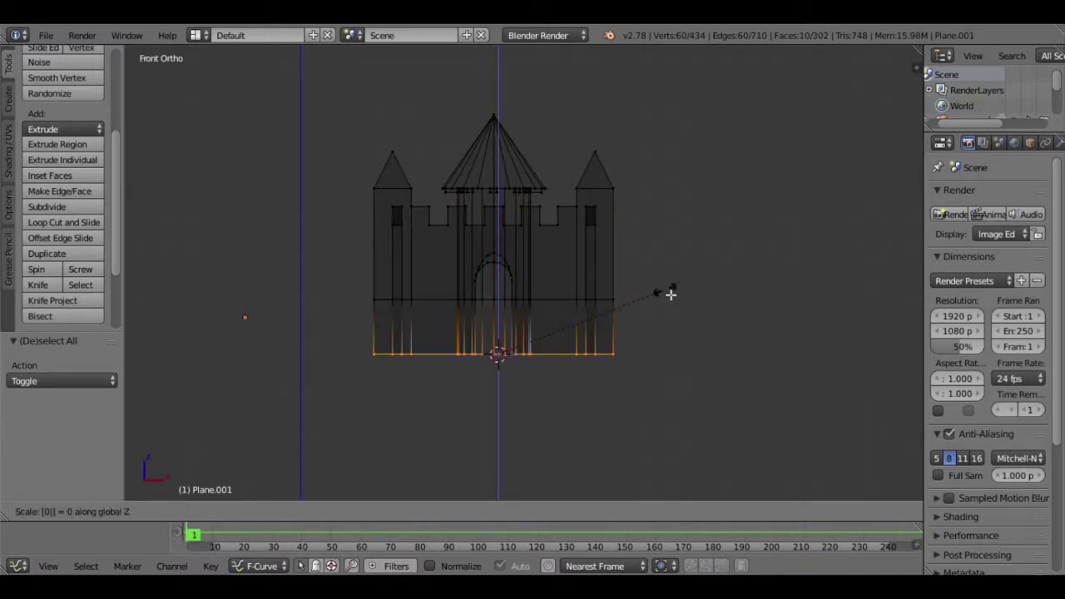
key(Return)
middle_drag(541, 266, 513, 308)
Delete the bottom edges across the first gateway, leaving its faces intact.
key(z)
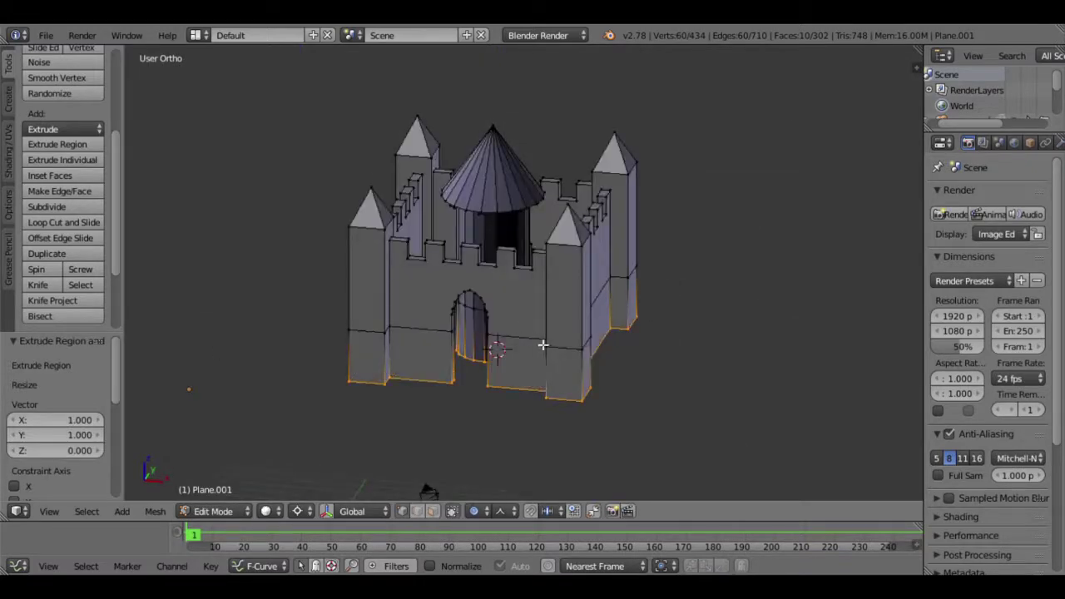
scroll(519, 363, up, 2)
scroll(599, 324, up, 2)
scroll(535, 311, up, 2)
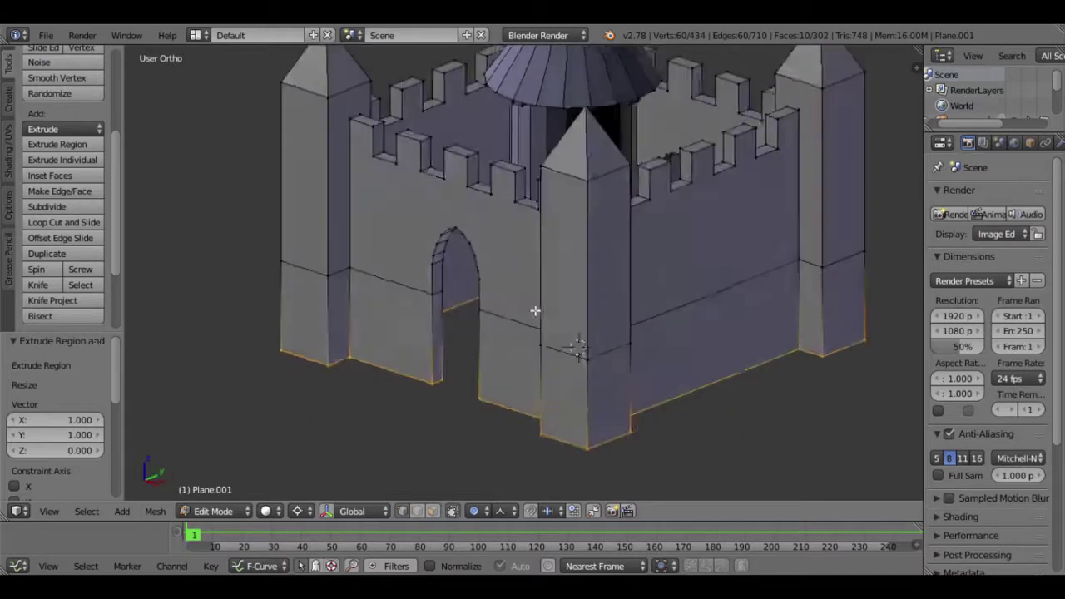
scroll(484, 342, up, 2)
shift+middle_drag(484, 342, 524, 310)
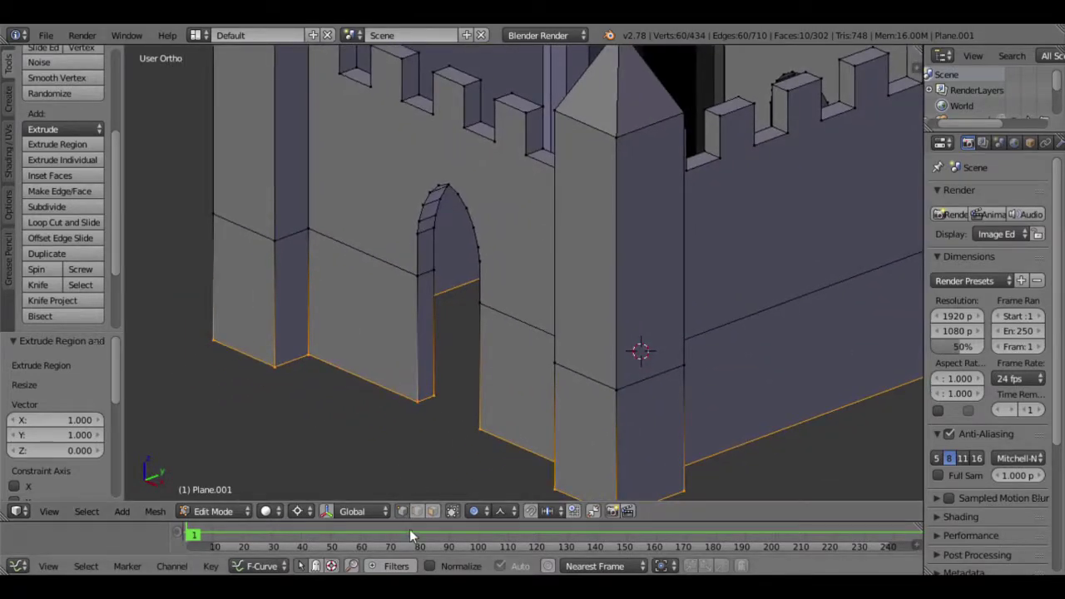
key(z)
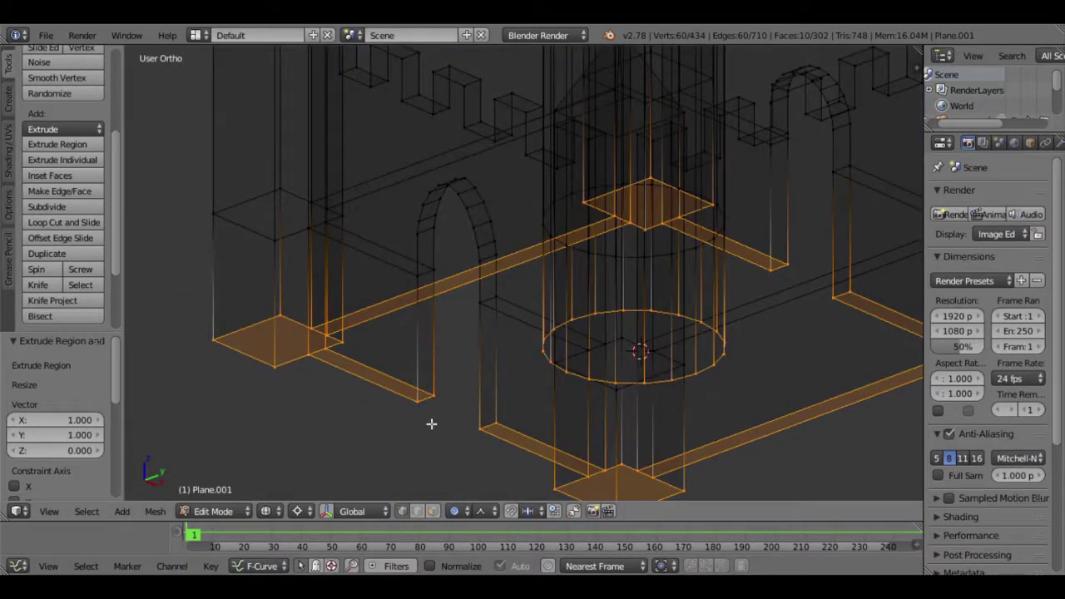
key(a)
key(b)
drag(395, 381, 519, 453)
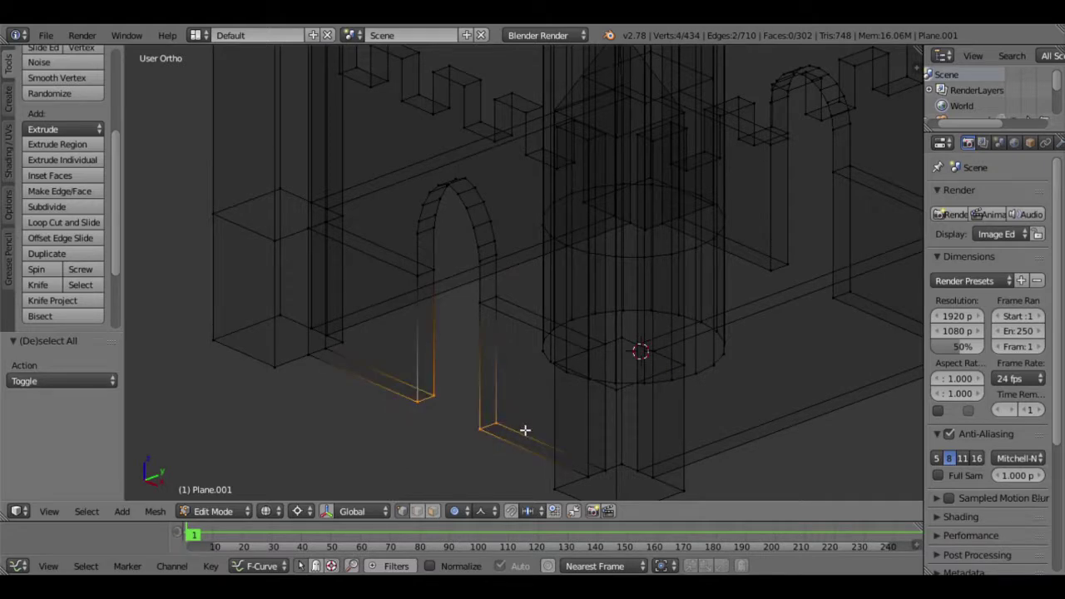
key(x)
click(460, 385)
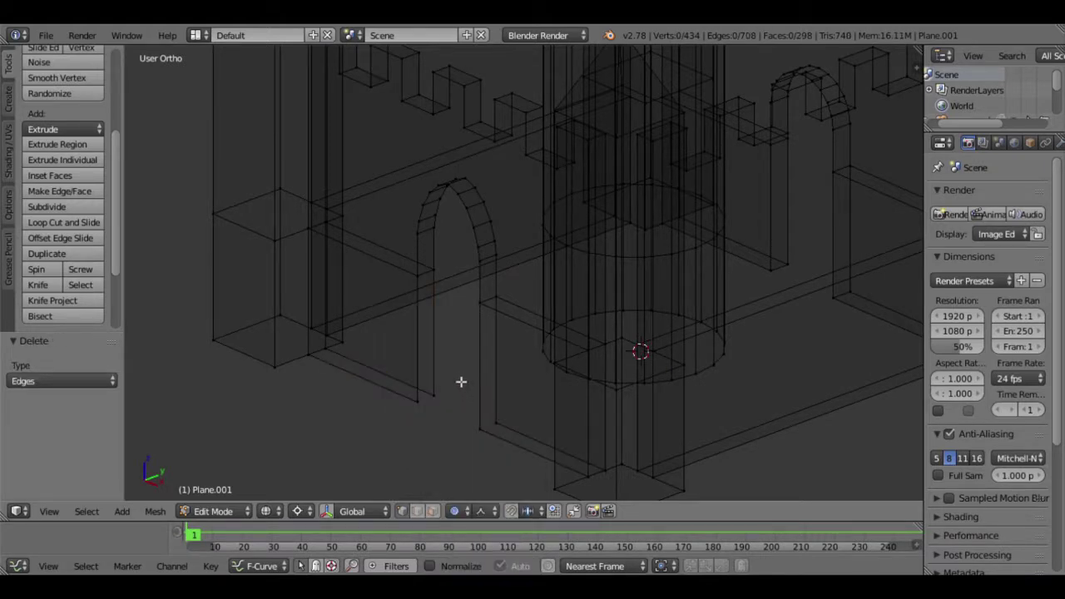
Fill three faces bridging the first doorway's gap, including the top edge.
click(450, 340)
shift+click(503, 364)
key(f)
right_click(481, 370)
shift+right_click(419, 347)
key(f)
right_click(460, 299)
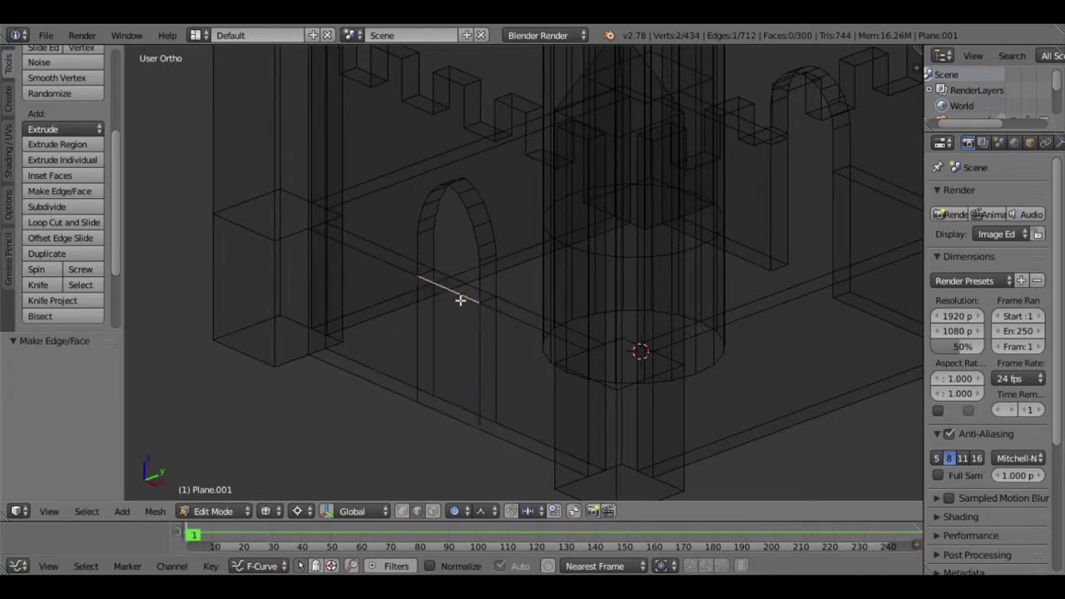
key(f)
Delete the bottom edges across the second gateway.
key(a)
key(z)
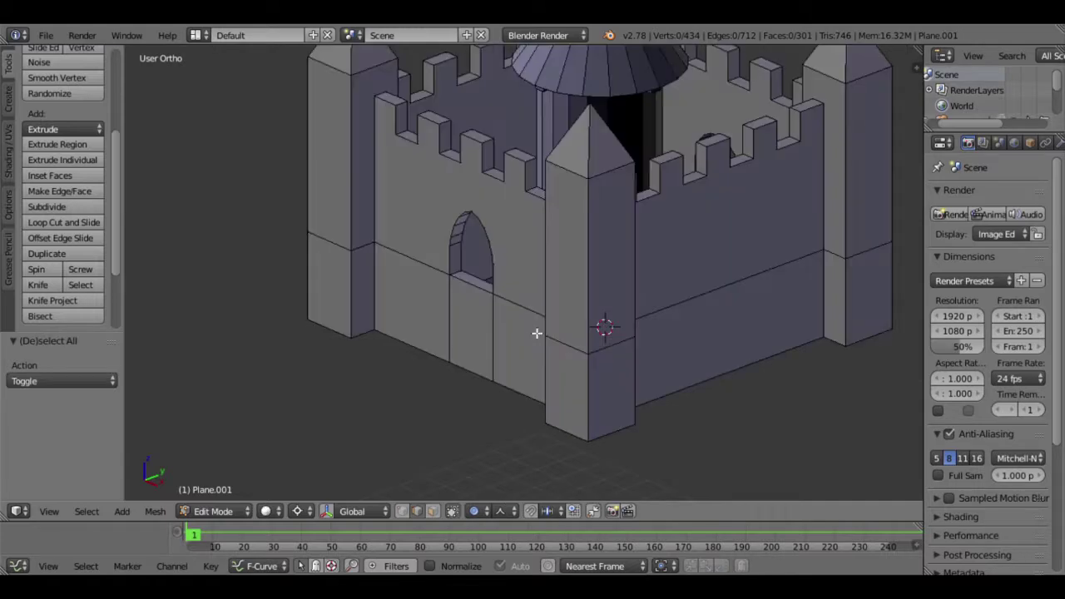
middle_drag(760, 292, 576, 339)
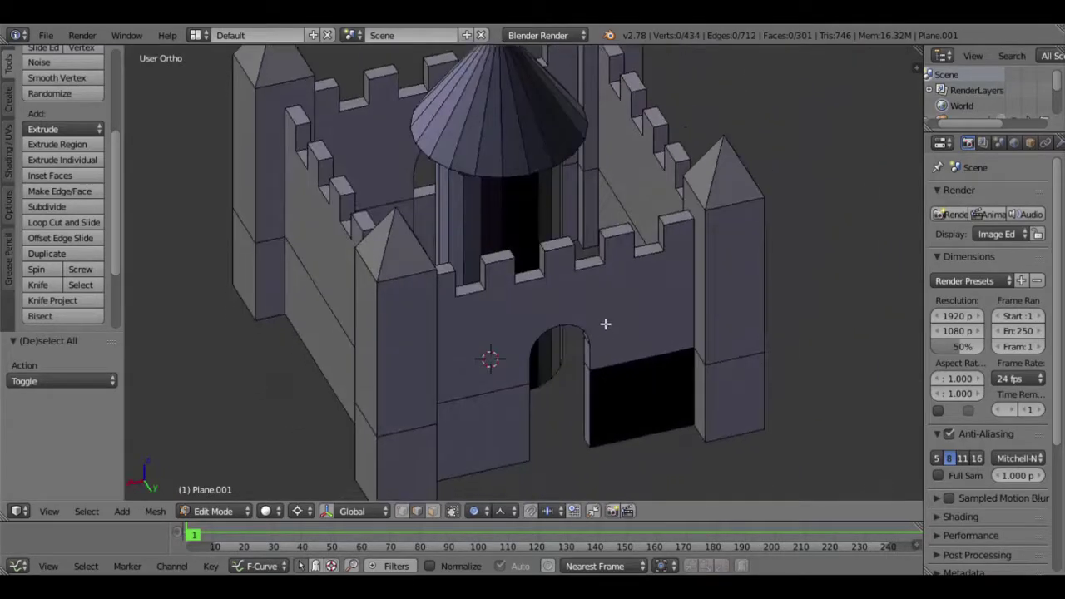
key(z)
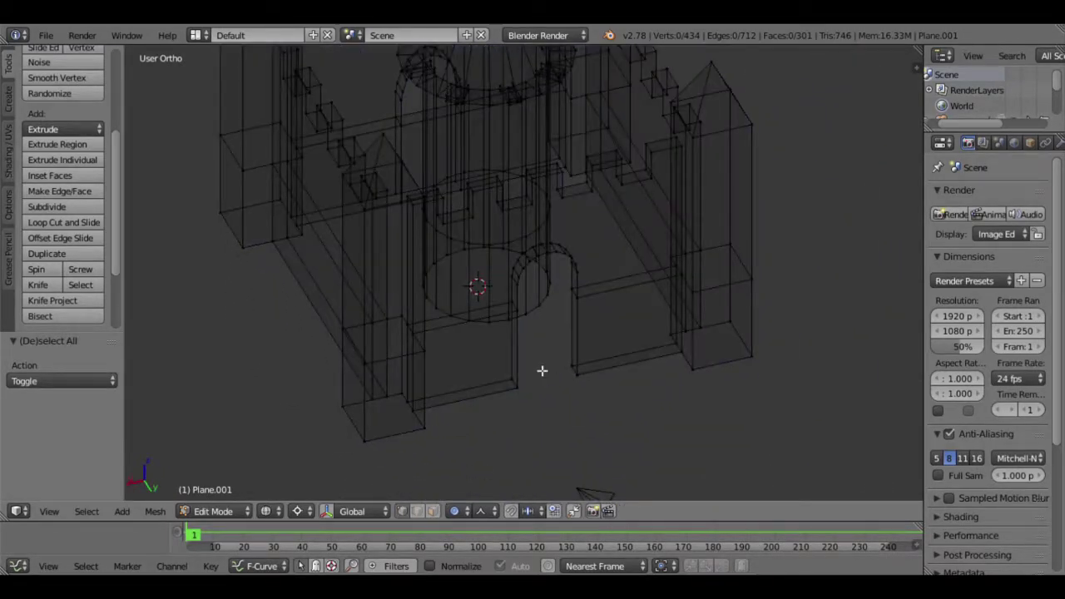
key(a)
key(a)
drag(495, 361, 613, 401)
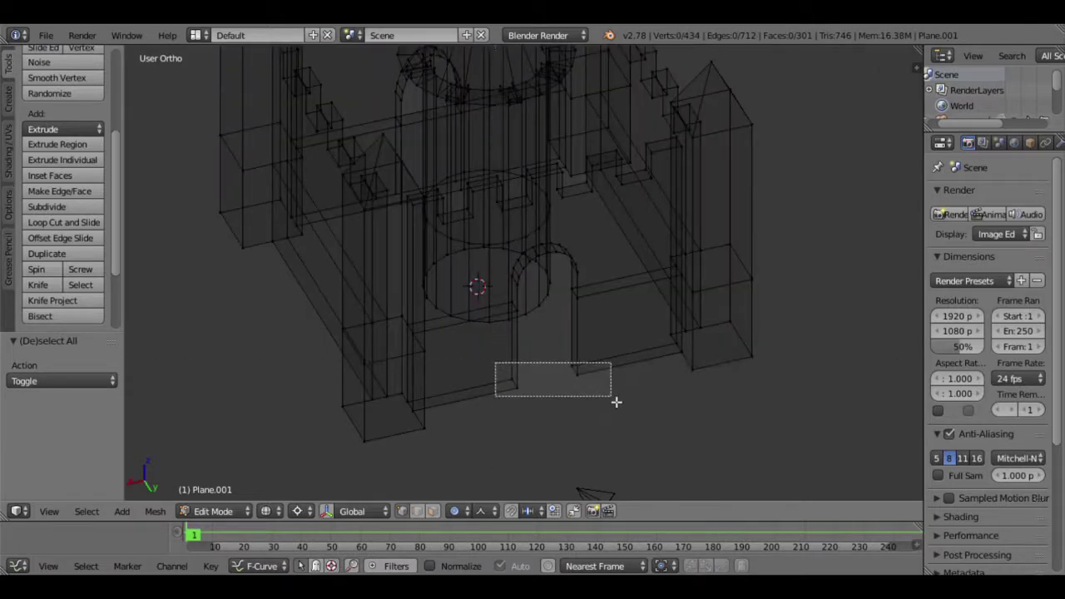
key(x)
click(608, 393)
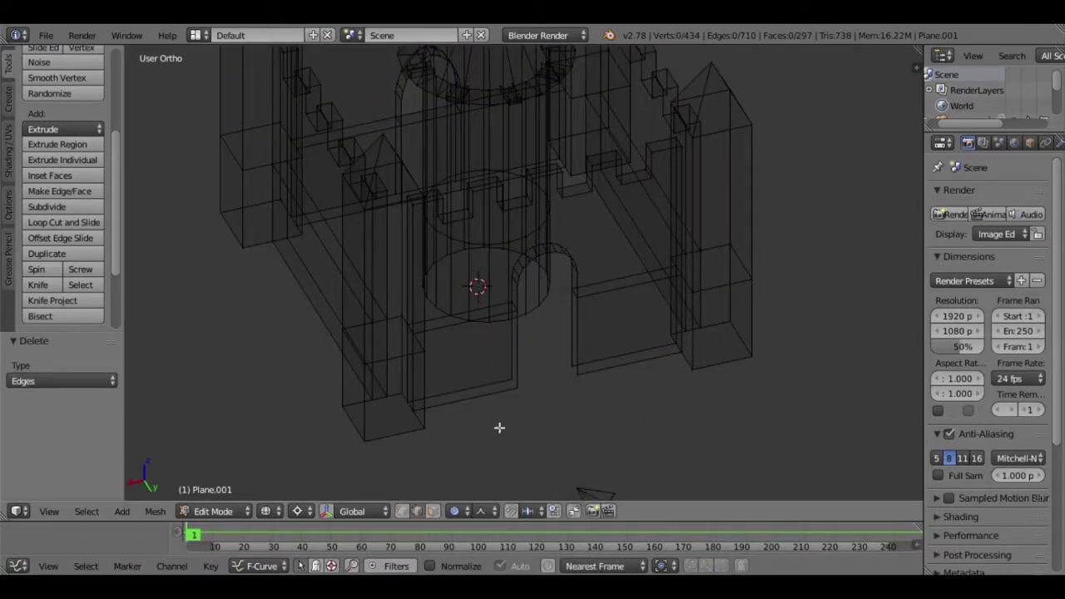
Fill faces between the second doorway's edges, including the thin strip above it.
shift+right_click(575, 334)
key(f)
right_click(579, 339)
right_click(533, 365)
shift+right_click(572, 311)
key(f)
right_click(571, 298)
right_click(542, 297)
shift+right_click(571, 302)
key(f)
key(z)
scroll(554, 353, down, 3)
scroll(555, 352, up, 3)
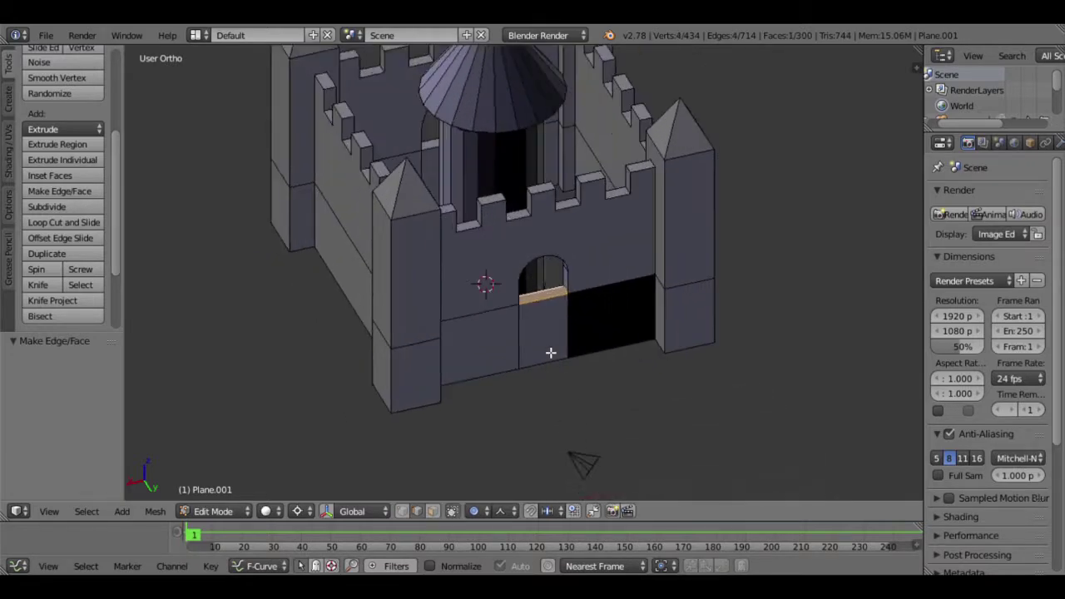
scroll(554, 338, down, 2)
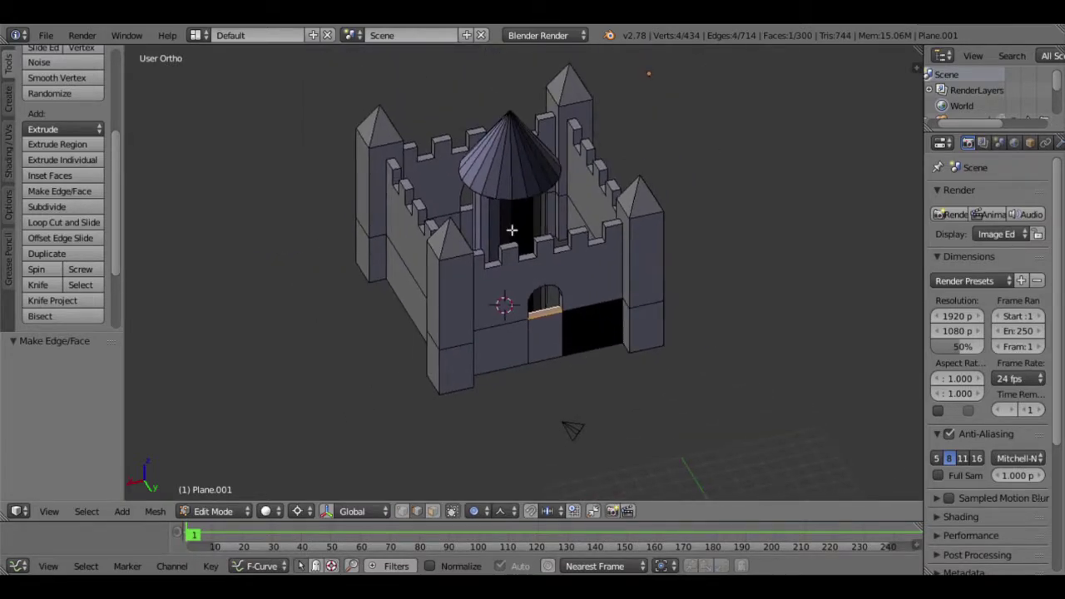
Select all castle geometry and recalculate its normals to point outward.
mouse_move(675, 352)
middle_down()
mouse_move(595, 342)
mouse_move(608, 333)
mouse_move(585, 323)
middle_up()
scroll(485, 338, up, 4)
scroll(583, 311, down, 4)
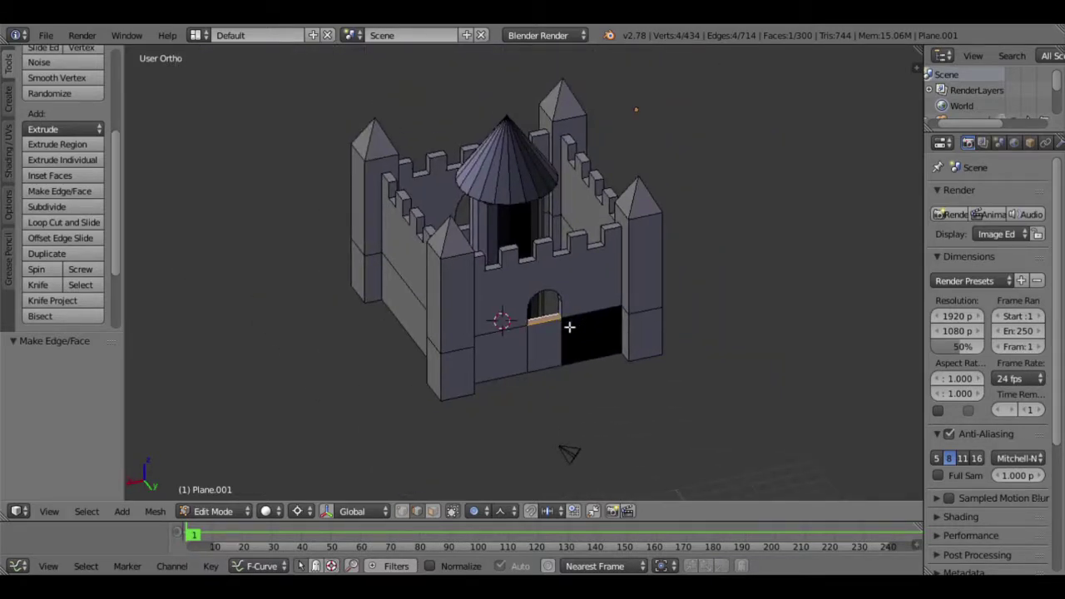
key(a)
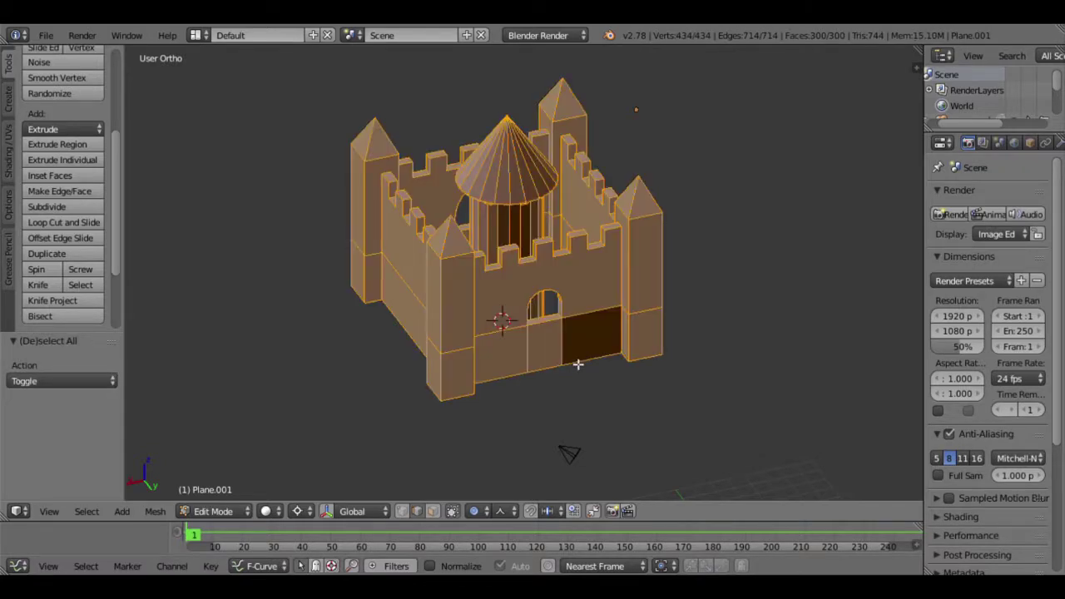
key(ctrl+n)
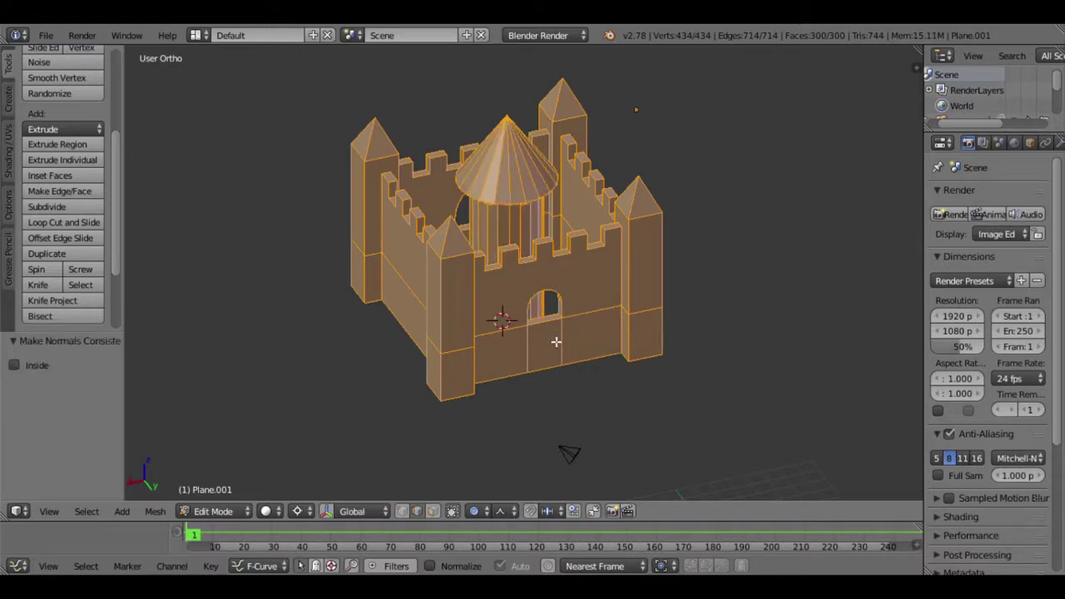
scroll(546, 341, up, 1)
scroll(545, 316, up, 1)
scroll(543, 287, up, 1)
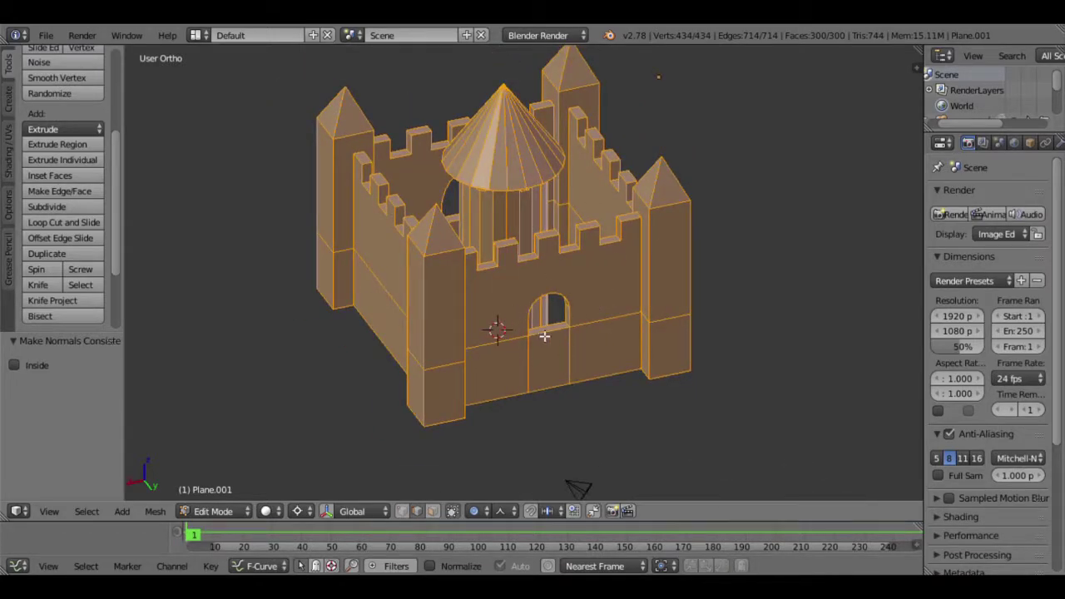
Snap the 3D cursor to an inner right-wall edge and turn off proportional editing.
middle_drag(545, 336, 554, 342)
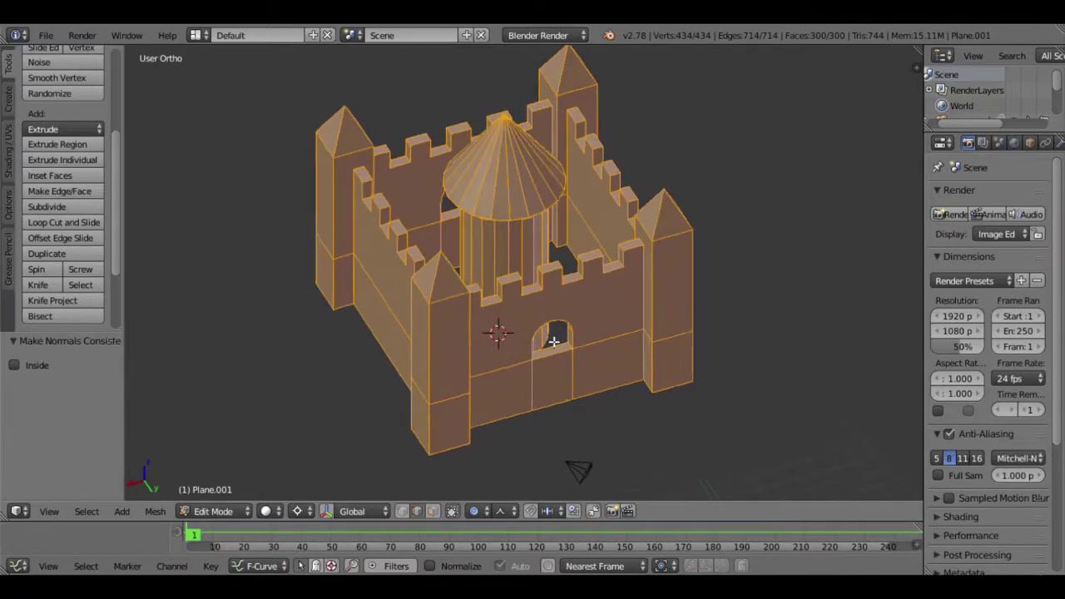
key(a)
right_click(614, 268)
middle_drag(615, 274, 631, 307)
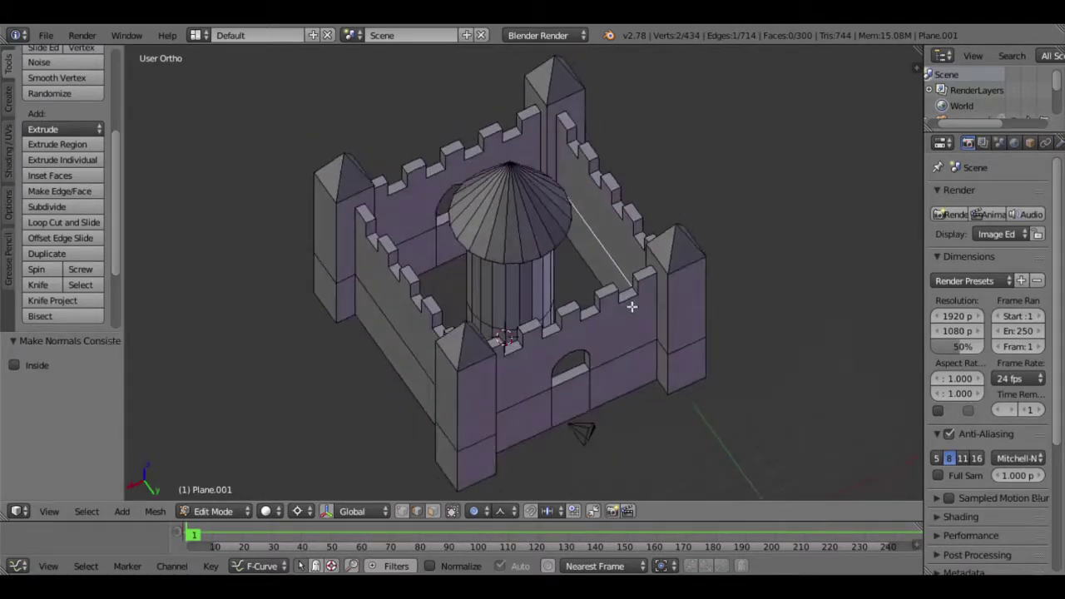
key(shift+s)
click(571, 302)
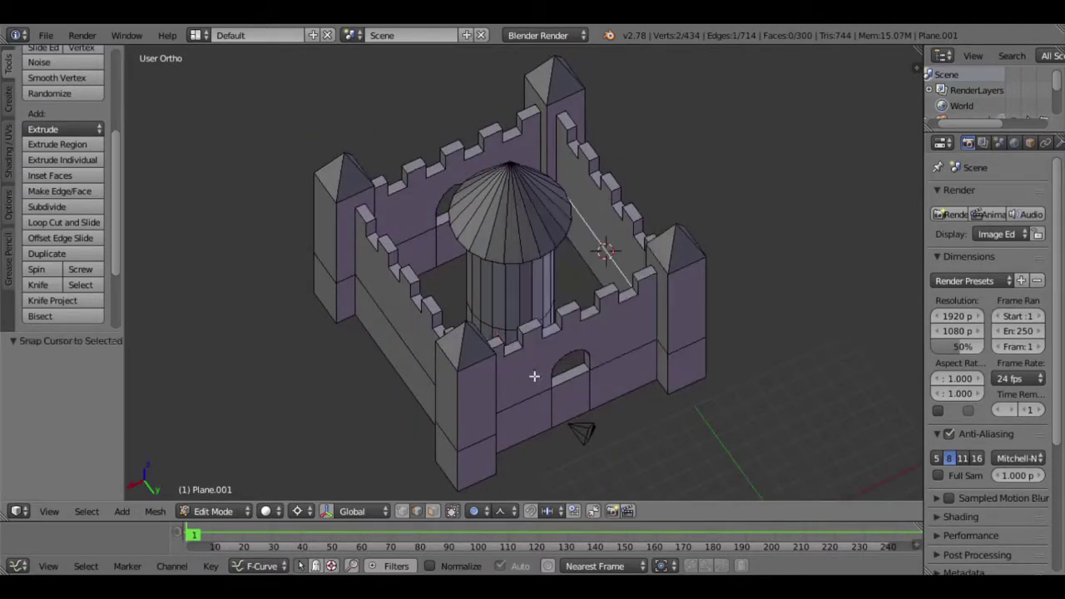
click(472, 511)
click(499, 491)
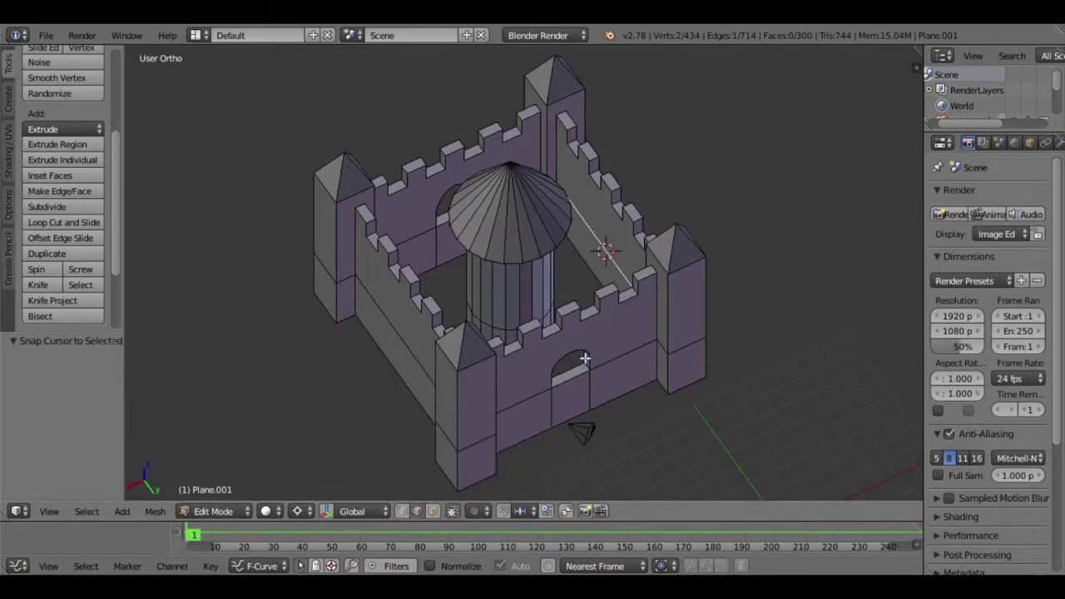
middle_drag(585, 359, 499, 353)
scroll(465, 323, up, 2)
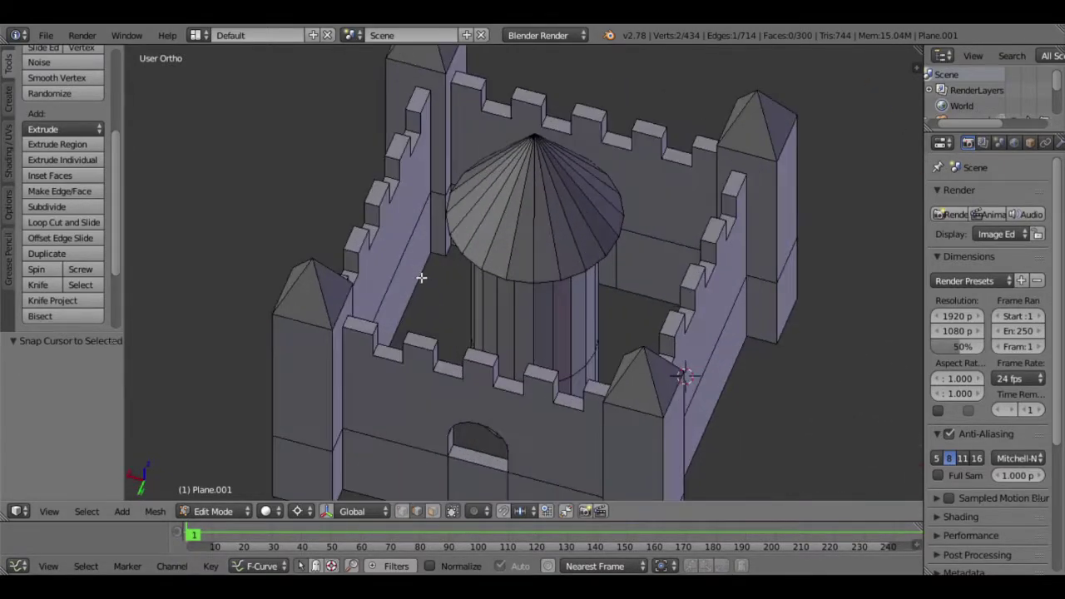
middle_drag(440, 316, 475, 328)
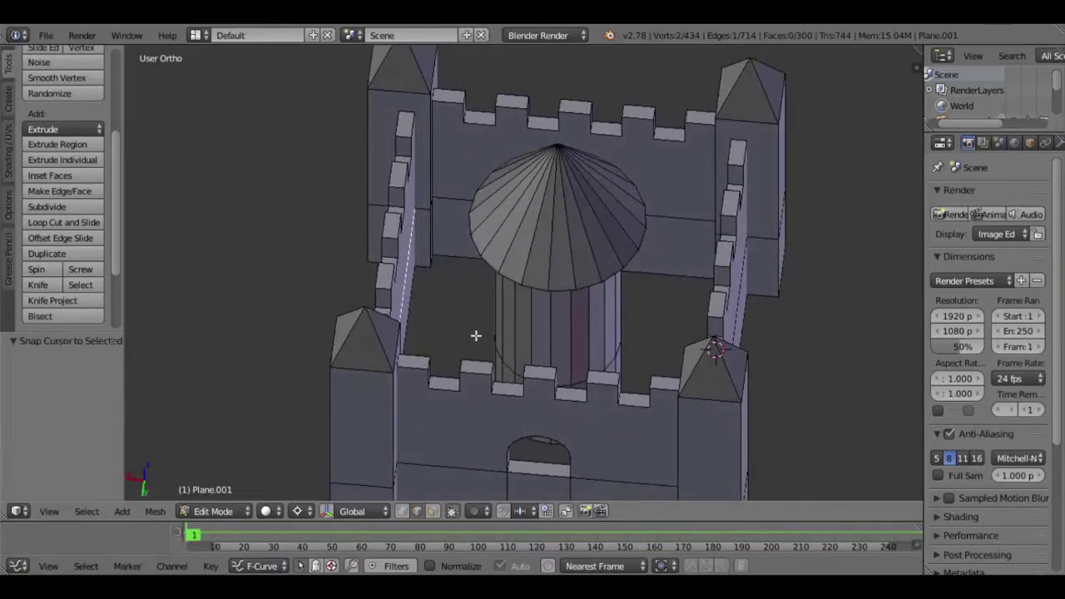
Duplicate the edge in place and extrude it, stretching along X across the courtyard.
key(shift+d)
right_click(511, 315)
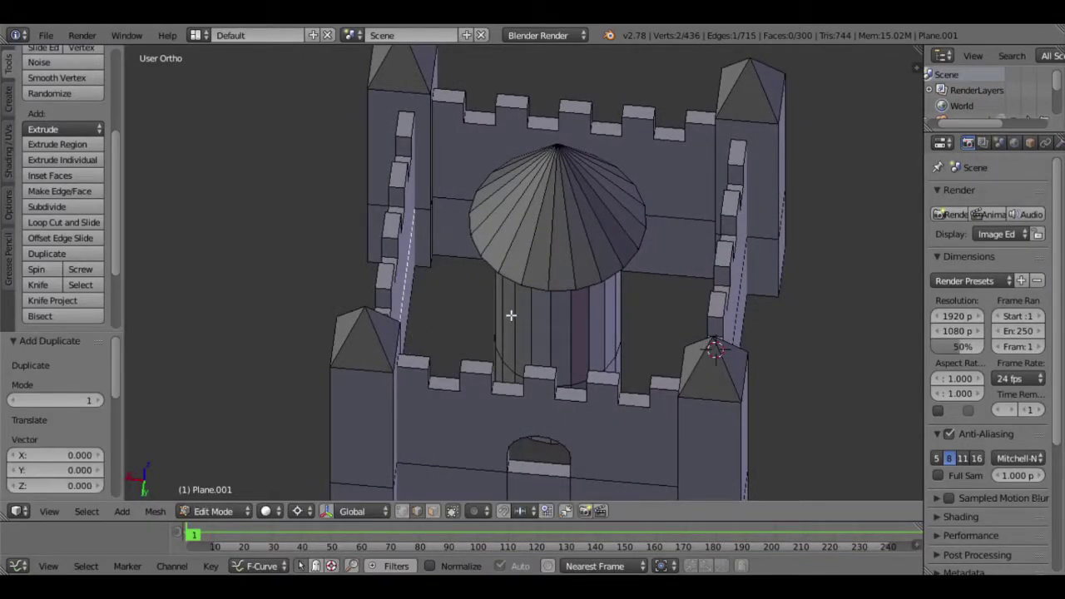
key(e)
key(s)
key(x)
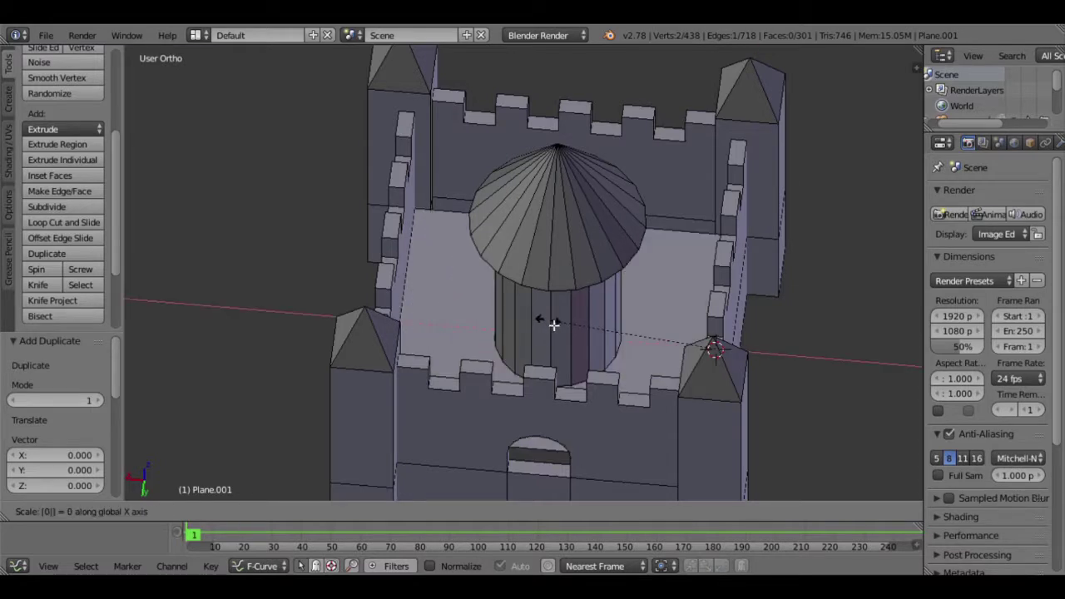
click(559, 325)
Snap the cursor to the new edge and flatten it to 0 along Y.
key(shift+s)
click(468, 227)
mouse_move(475, 295)
middle_down()
mouse_move(512, 325)
mouse_move(500, 302)
middle_up()
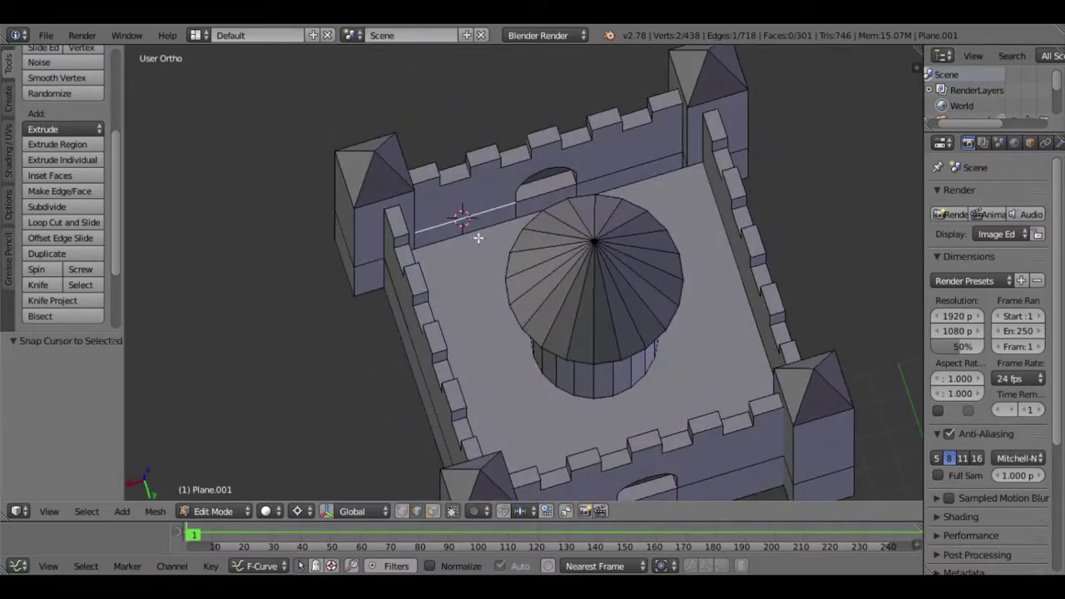
middle_drag(594, 309, 618, 298)
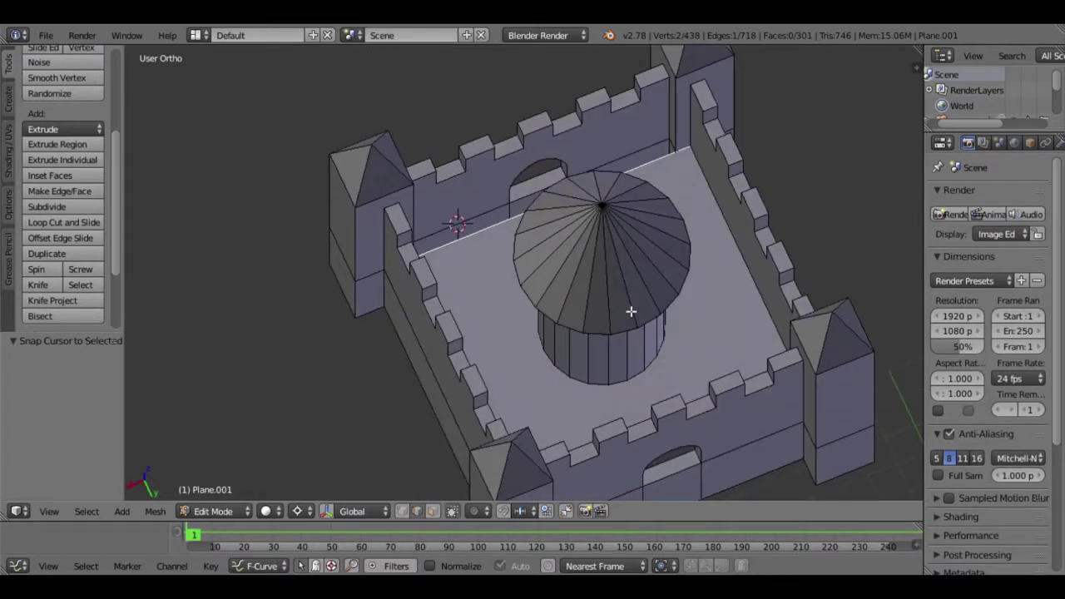
key(s)
key(y)
key(0)
key(Return)
Snap the cursor to a floor edge and flatten the longer floor edge to 0 along Y.
mouse_move(625, 316)
middle_down()
mouse_move(765, 226)
mouse_move(725, 223)
middle_up()
right_click(704, 192)
key(shift+s)
click(719, 204)
right_click(695, 239)
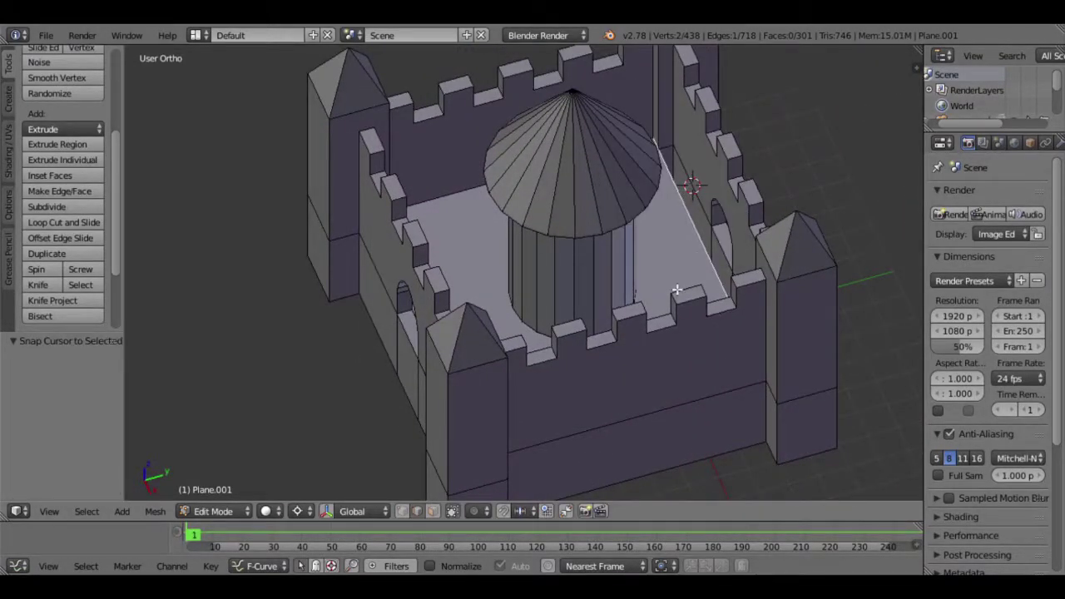
key(s)
key(y)
key(0)
key(Return)
mouse_move(674, 289)
middle_down()
mouse_move(613, 285)
mouse_move(606, 166)
mouse_move(578, 239)
mouse_move(566, 180)
middle_up()
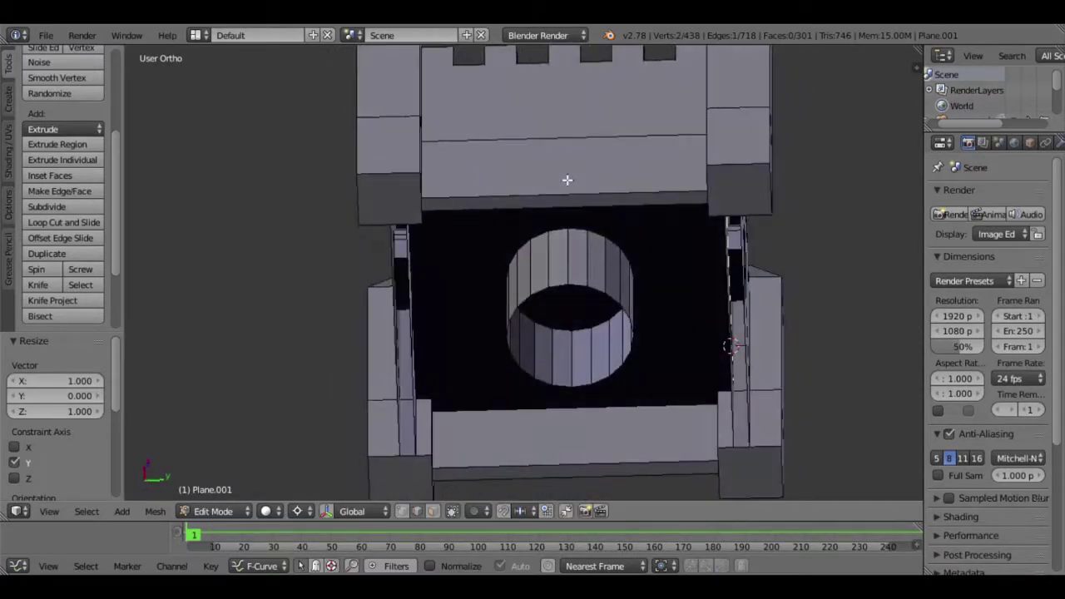
Delete the hidden bottom vertex loop of the central tower cylinder.
key(a)
alt+right_click(583, 292)
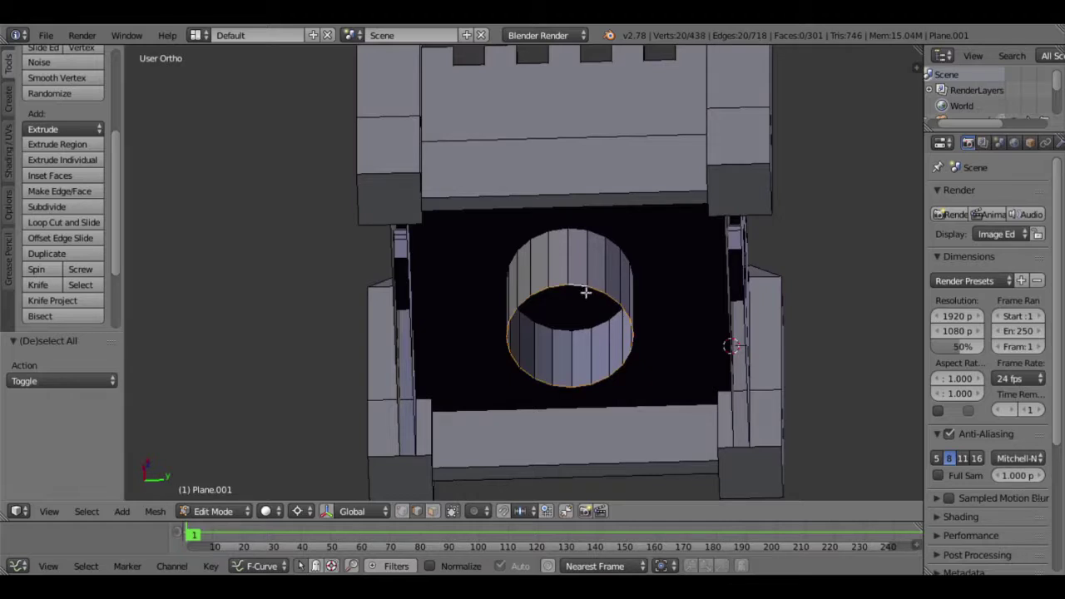
key(x)
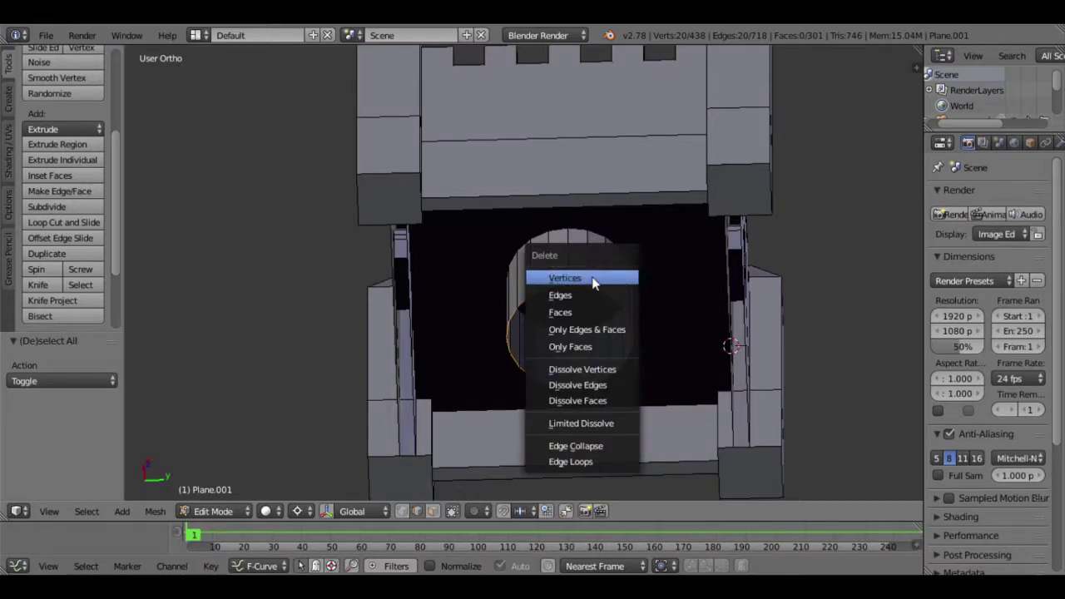
click(592, 281)
Select the eight leftover rim edges around the courtyard opening and delete them.
mouse_move(586, 236)
middle_down()
mouse_move(480, 242)
mouse_move(473, 291)
middle_up()
scroll(530, 289, up, 2)
right_click(566, 260)
shift+right_click(637, 307)
shift+right_click(690, 342)
shift+scroll(684, 410, down, 4)
shift+right_click(680, 351)
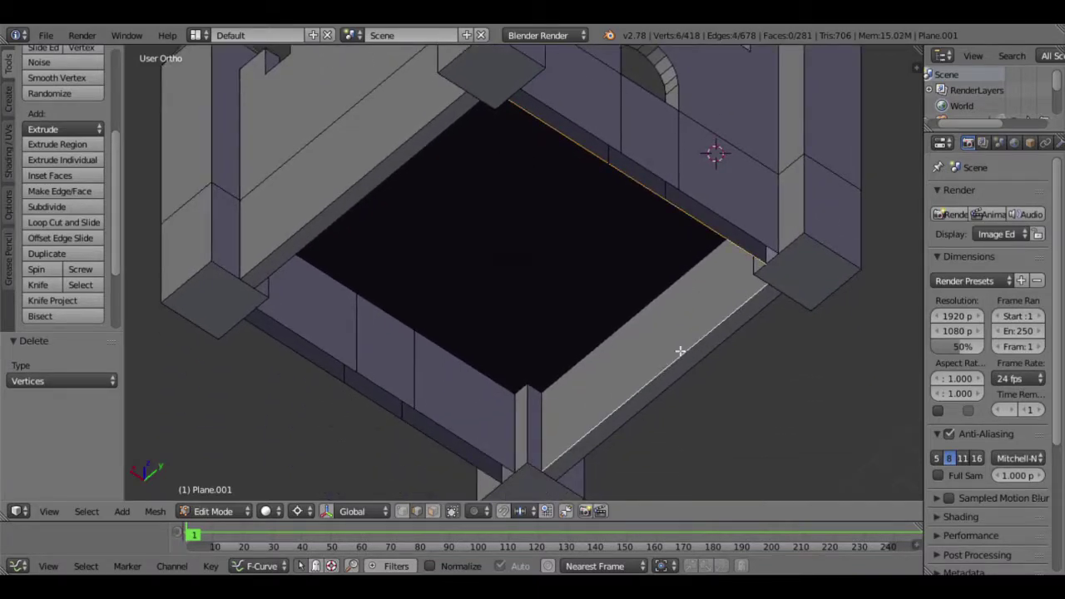
shift+right_click(460, 430)
shift+right_click(398, 399)
shift+right_click(333, 349)
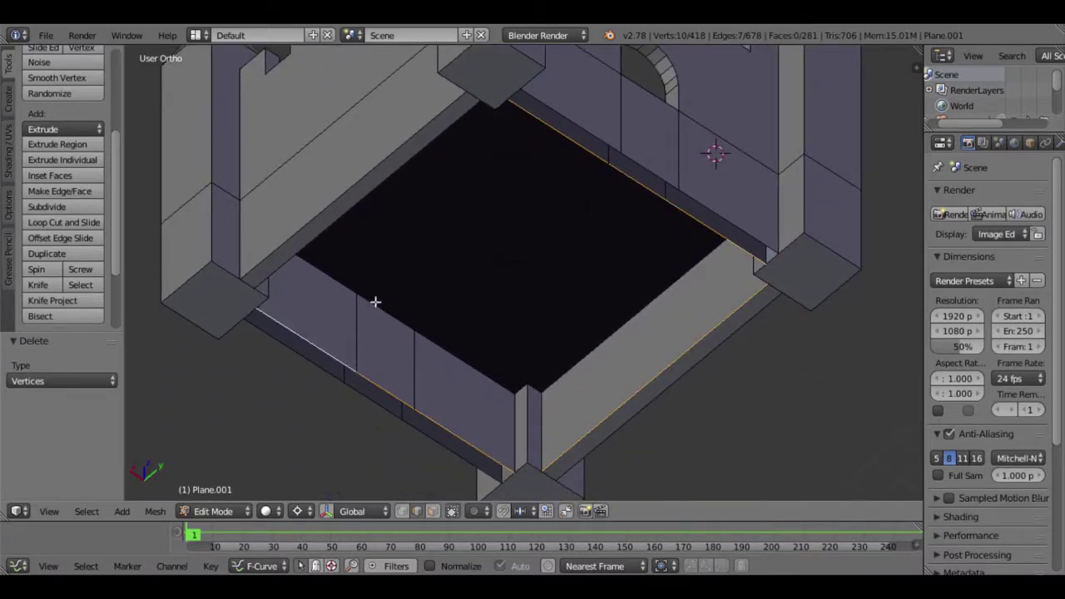
shift+right_click(328, 244)
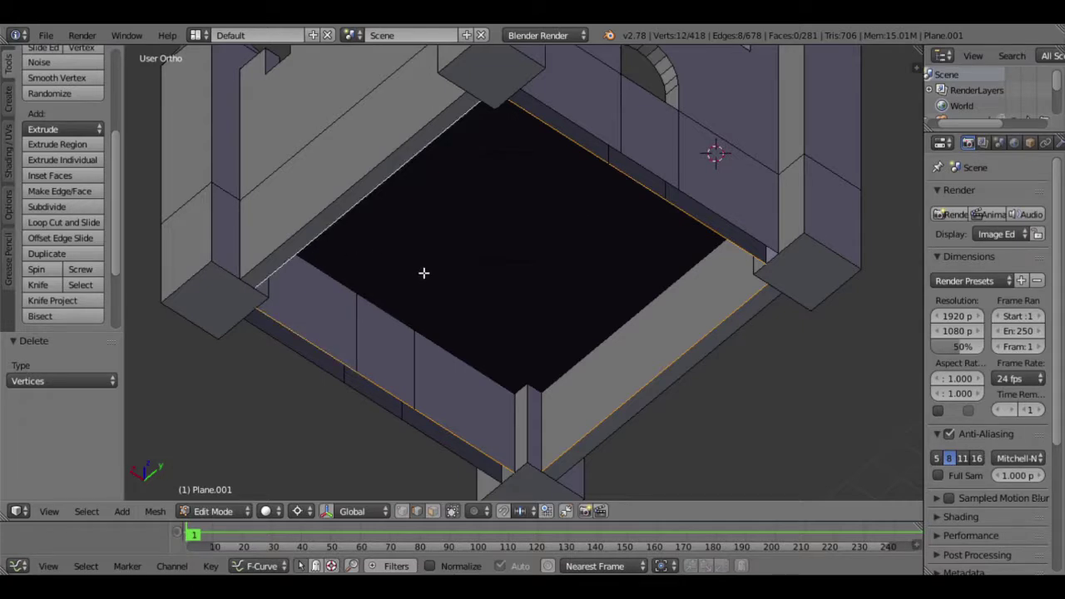
key(x)
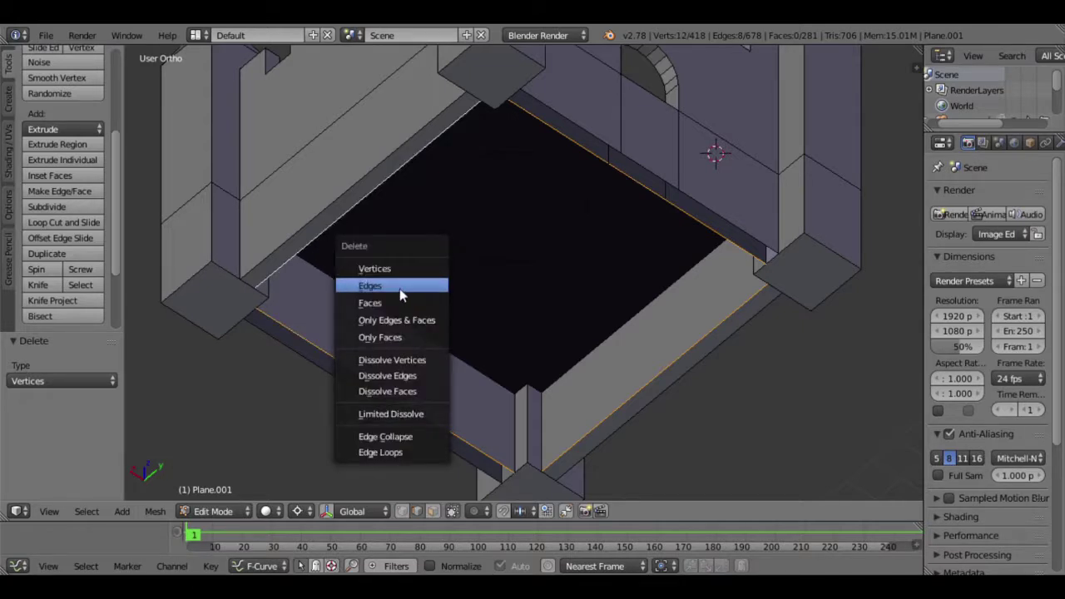
click(404, 286)
Select the eight vertical wall edges below the courtyard floor and delete them.
mouse_move(451, 168)
middle_down()
mouse_move(573, 166)
mouse_move(630, 186)
mouse_move(547, 167)
middle_up()
scroll(572, 268, up, 3)
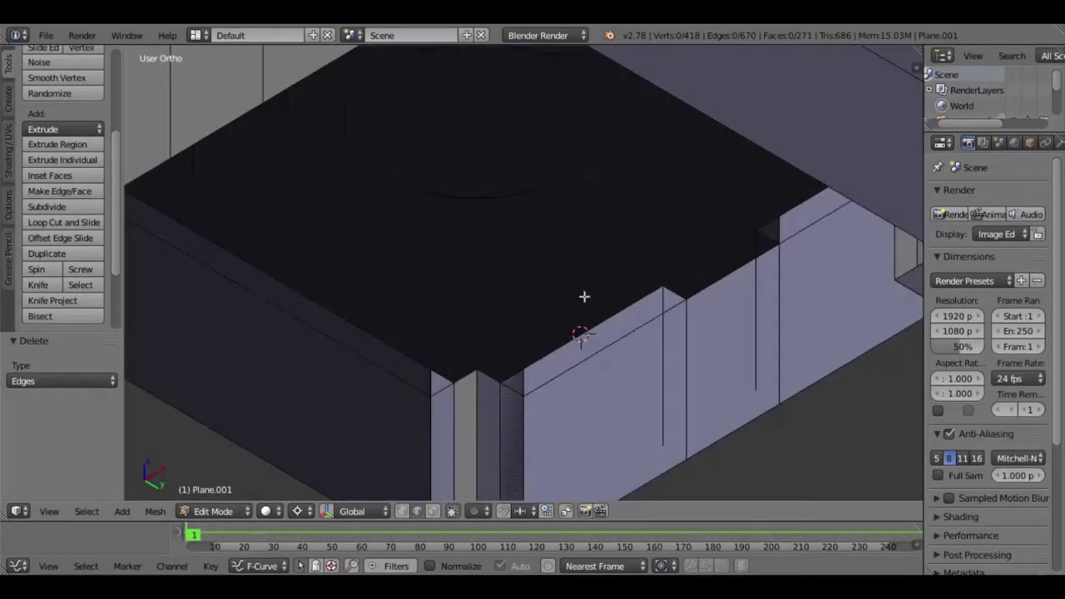
right_click(662, 383)
shift+right_click(700, 382)
shift+right_click(748, 353)
shift+right_click(786, 328)
scroll(786, 329, down, 3)
mouse_move(625, 276)
middle_down()
mouse_move(447, 236)
mouse_move(411, 375)
middle_up()
shift+right_click(391, 389)
shift+right_click(392, 389)
shift+right_click(456, 404)
shift+right_click(475, 395)
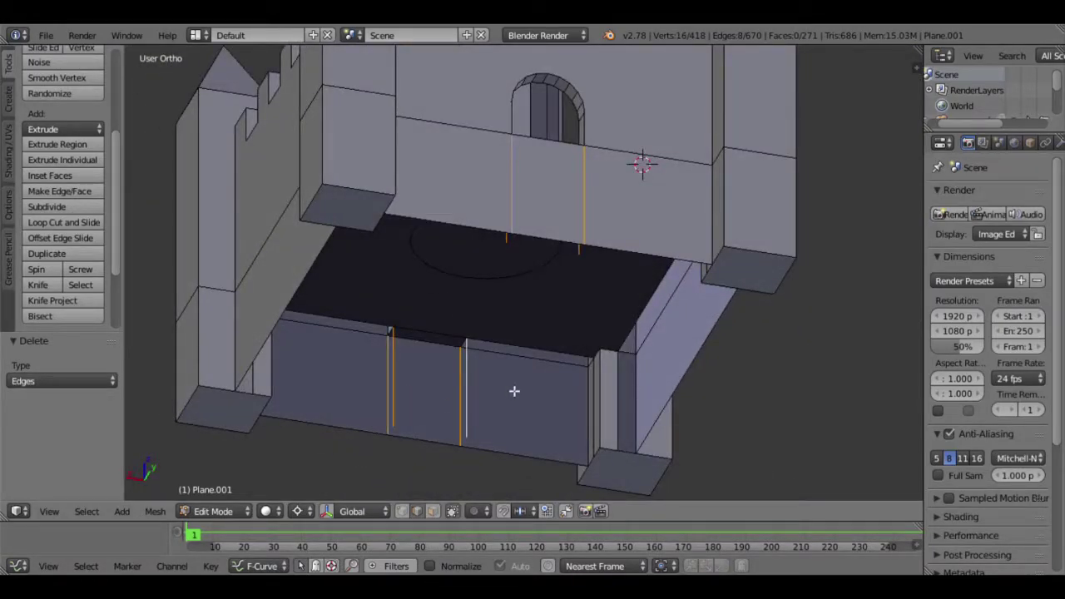
key(x)
click(510, 389)
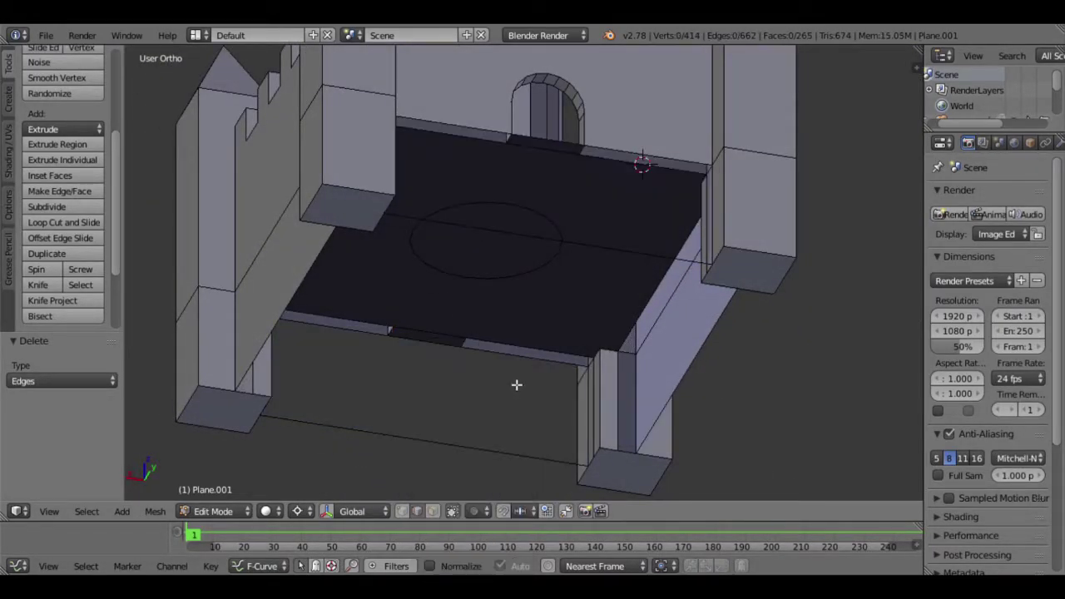
Undo the wall-edge deletion, exclude the two edges under the arch, and delete the rest.
mouse_move(395, 303)
middle_down()
mouse_move(630, 330)
mouse_move(405, 313)
mouse_move(499, 368)
middle_up()
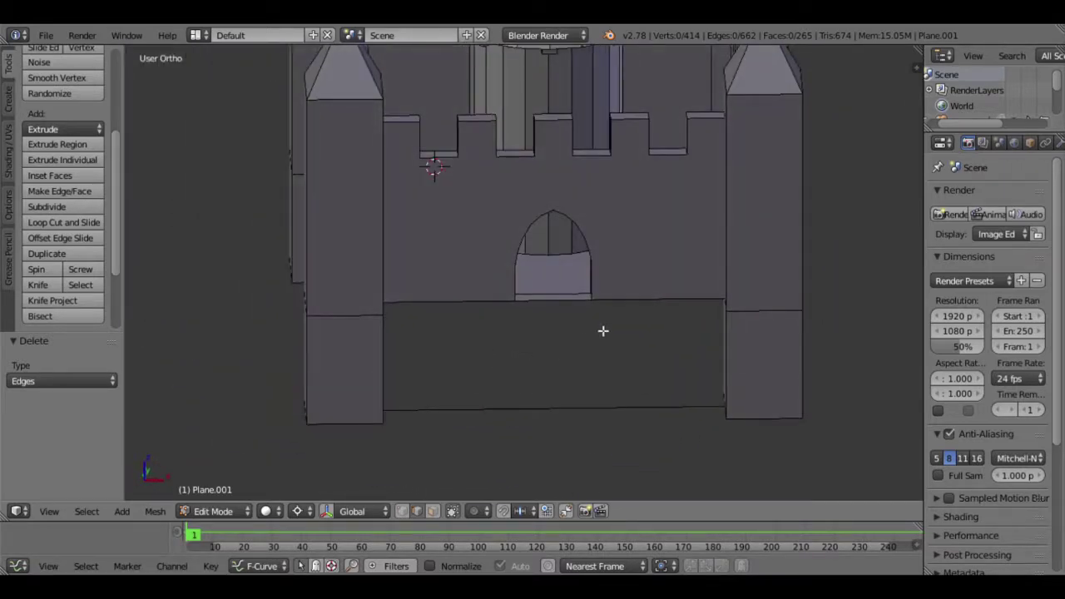
key(ctrl+z)
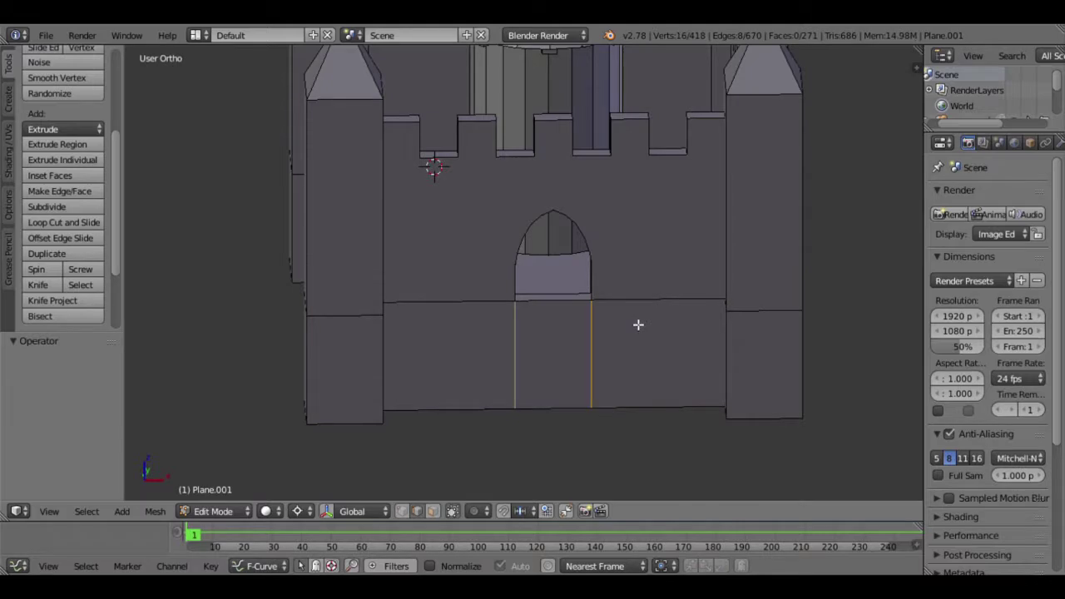
shift+right_click(590, 364)
shift+right_click(591, 354)
mouse_move(590, 354)
middle_down()
mouse_move(606, 325)
mouse_move(501, 326)
middle_up()
shift+right_click(566, 345)
shift+right_click(624, 336)
mouse_move(646, 330)
middle_down()
mouse_move(623, 230)
mouse_move(594, 262)
middle_up()
key(x)
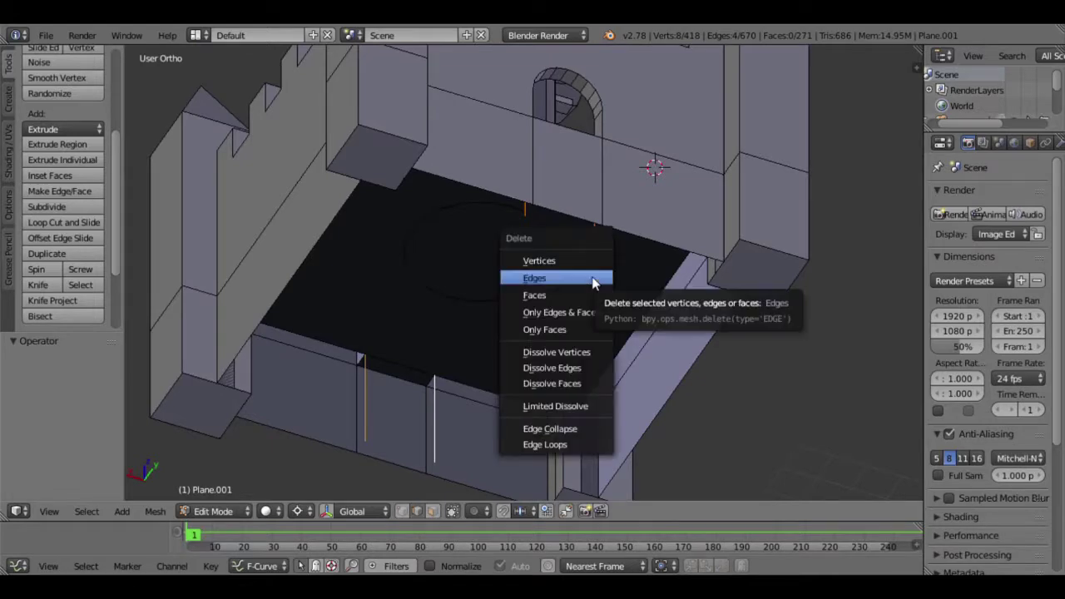
click(580, 280)
Switch the castle mesh to vertex selection mode.
mouse_move(580, 269)
middle_down()
mouse_move(608, 228)
mouse_move(682, 228)
mouse_move(753, 280)
mouse_move(793, 291)
mouse_move(571, 266)
mouse_move(631, 273)
middle_up()
scroll(628, 272, up, 1)
scroll(582, 282, up, 1)
scroll(559, 289, up, 1)
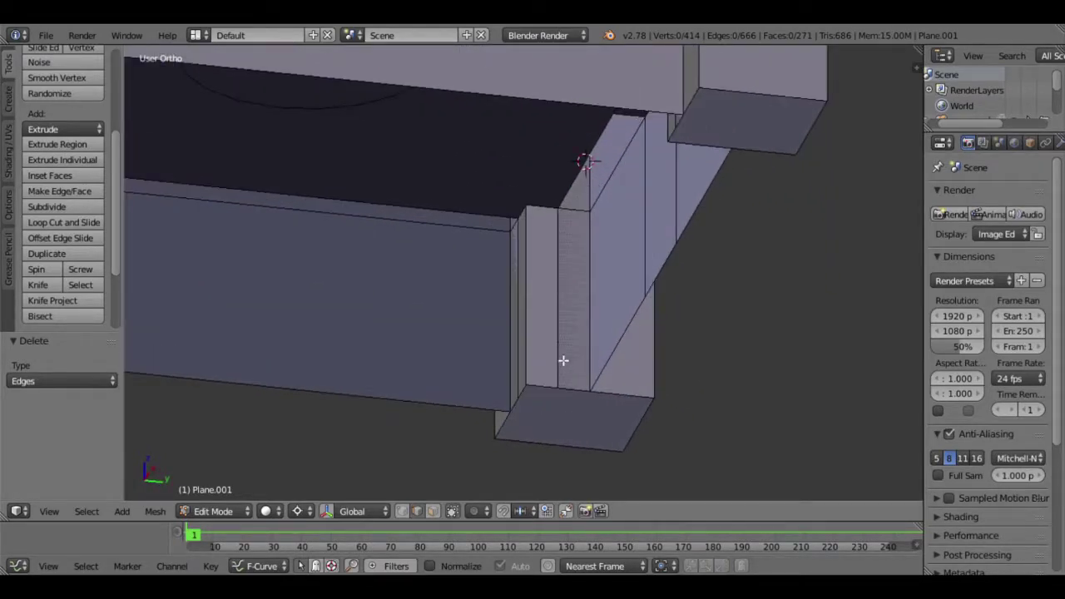
click(406, 511)
Delete the four stray vertices at the corner block beneath the arched wall.
right_click(562, 381)
alt+right_click(579, 393)
right_click(557, 395)
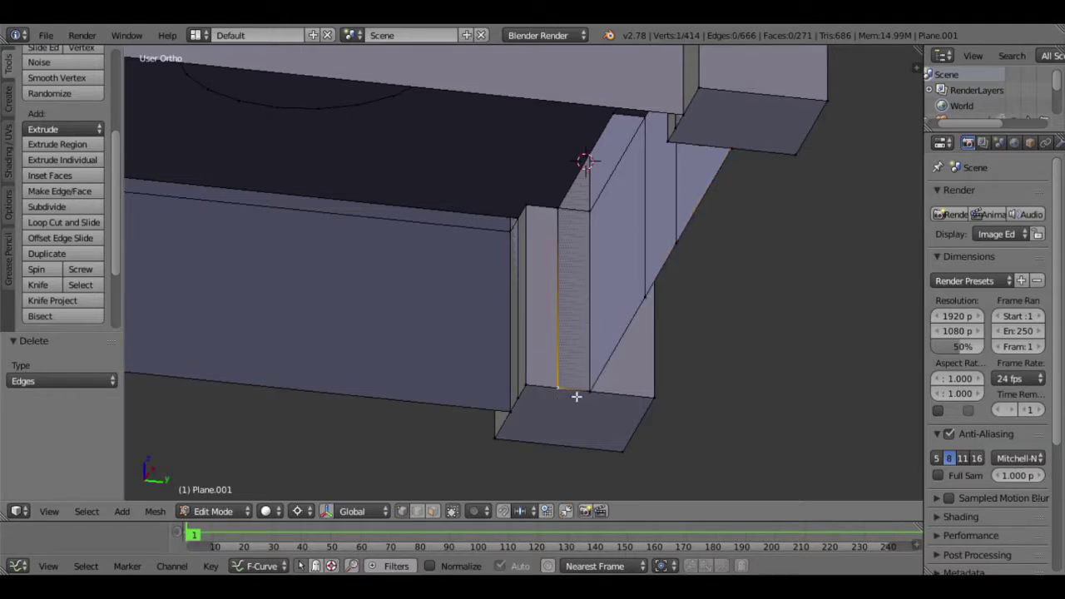
scroll(546, 372, down, 3)
middle_drag(453, 278, 352, 300)
shift+right_click(499, 238)
middle_drag(499, 238, 321, 255)
shift+right_click(621, 366)
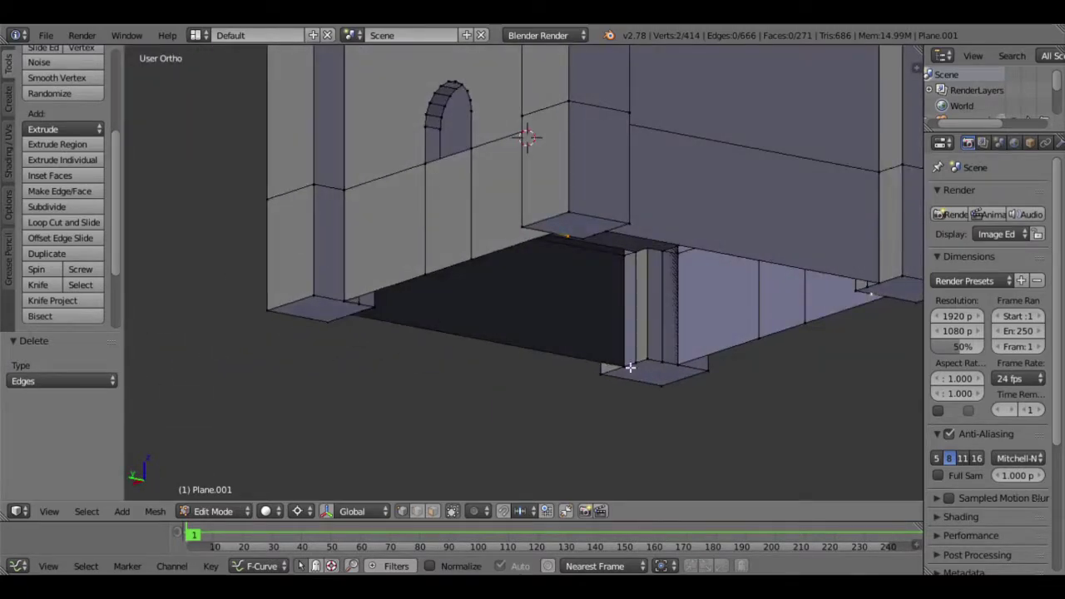
scroll(599, 316, up, 3)
middle_drag(560, 281, 507, 373)
shift+right_click(537, 365)
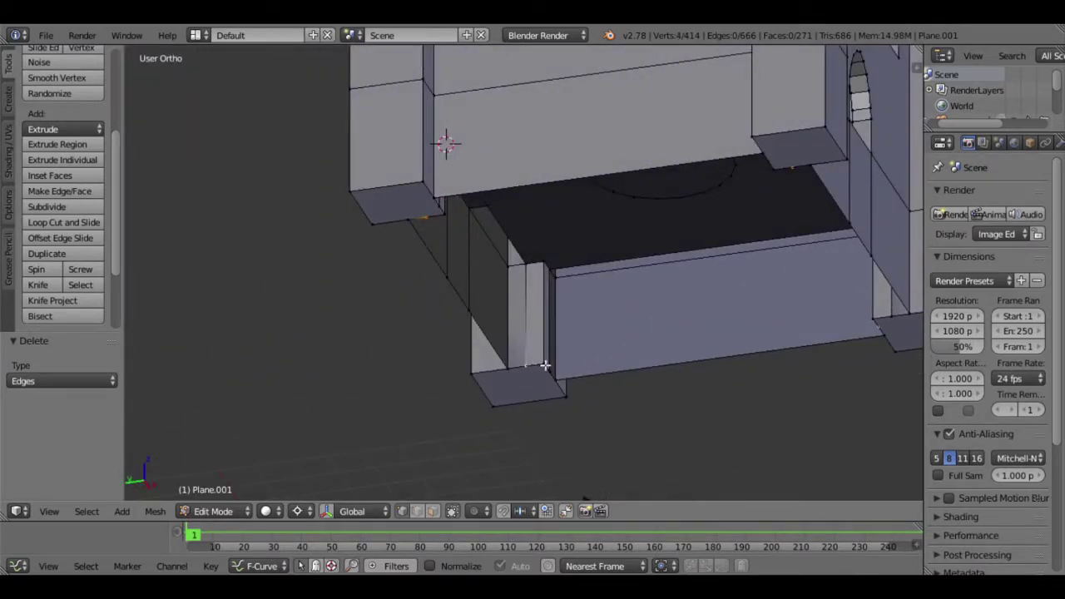
key(x)
click(622, 304)
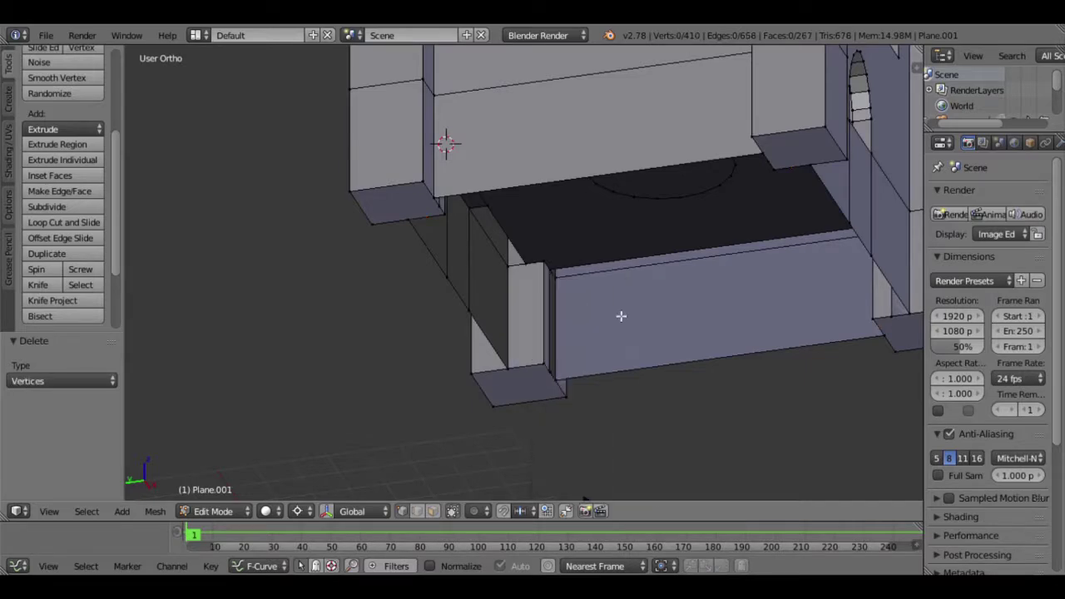
Delete the four hidden vertices under the other corner of the castle wall.
mouse_move(608, 310)
middle_down()
mouse_move(585, 255)
mouse_move(637, 232)
mouse_move(758, 281)
mouse_move(877, 294)
middle_up()
mouse_move(592, 271)
middle_down()
mouse_move(743, 305)
mouse_move(649, 311)
middle_up()
right_click(574, 300)
mouse_move(574, 299)
middle_down()
mouse_move(481, 273)
mouse_move(423, 316)
mouse_move(442, 274)
mouse_move(310, 272)
mouse_move(468, 361)
middle_up()
shift+right_click(474, 329)
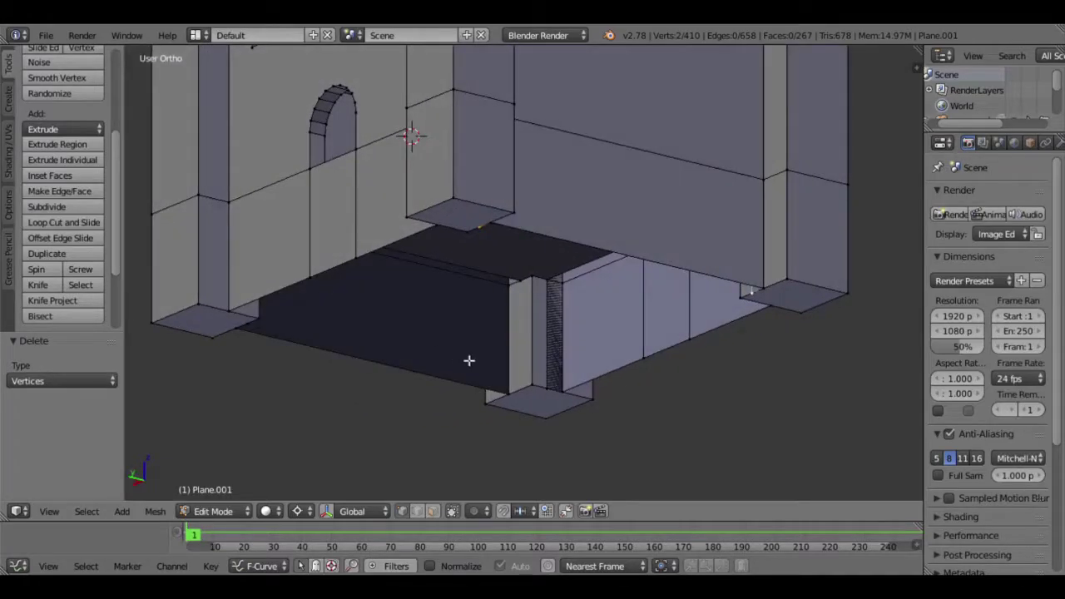
shift+right_click(554, 297)
mouse_move(554, 297)
middle_down()
mouse_move(423, 288)
mouse_move(430, 316)
middle_up()
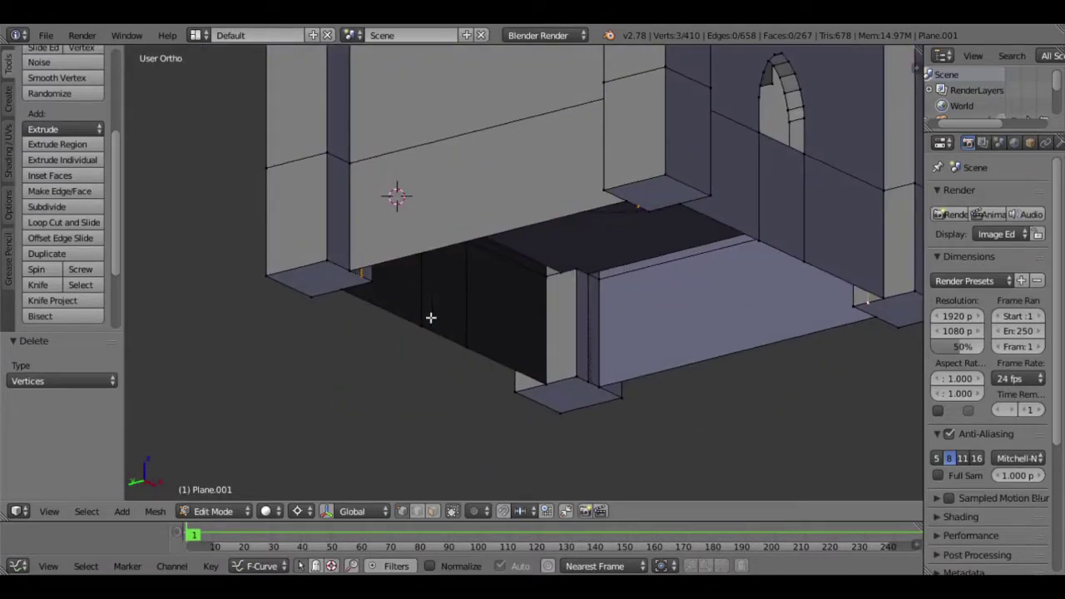
shift+right_click(597, 389)
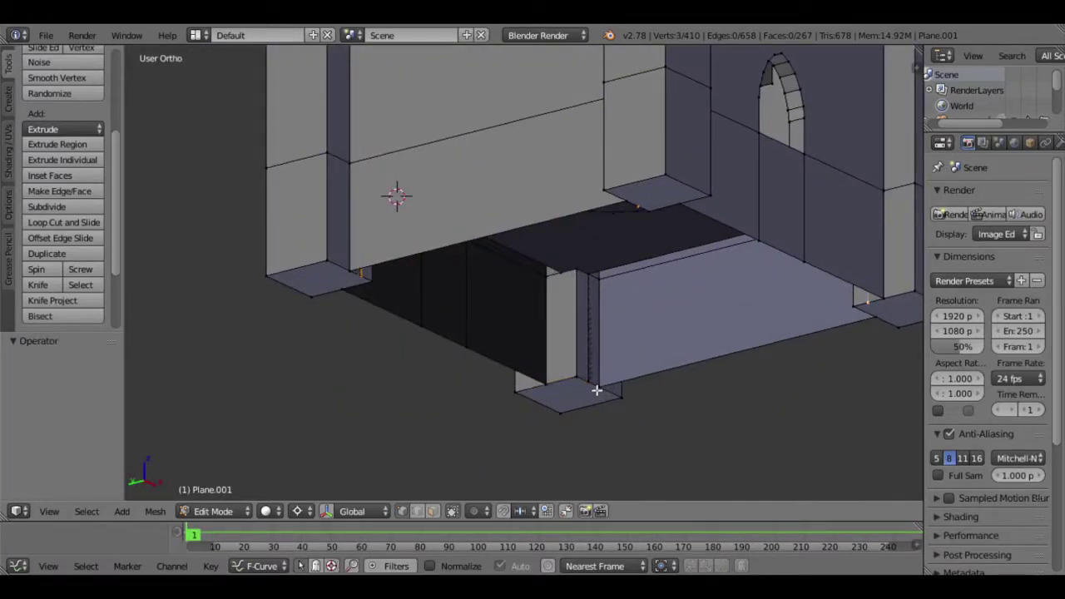
key(x)
click(607, 372)
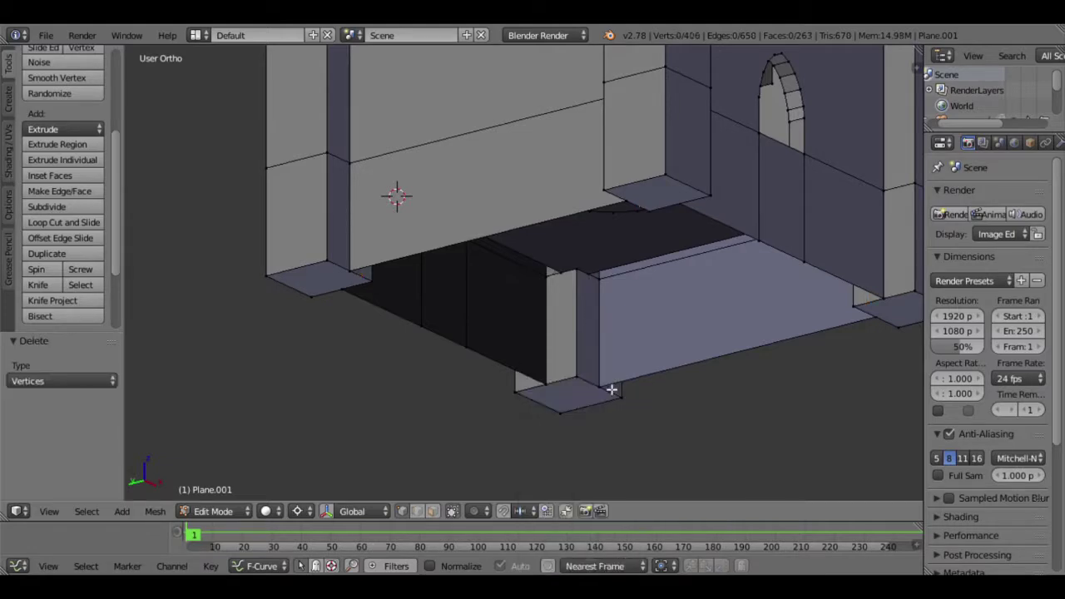
Leave Edit Mode and return the castle to Object Mode.
scroll(559, 311, down, 4)
mouse_move(558, 312)
middle_down()
mouse_move(651, 283)
mouse_move(718, 314)
mouse_move(644, 283)
mouse_move(613, 369)
mouse_move(648, 338)
mouse_move(663, 368)
mouse_move(541, 378)
mouse_move(469, 352)
mouse_move(535, 335)
middle_up()
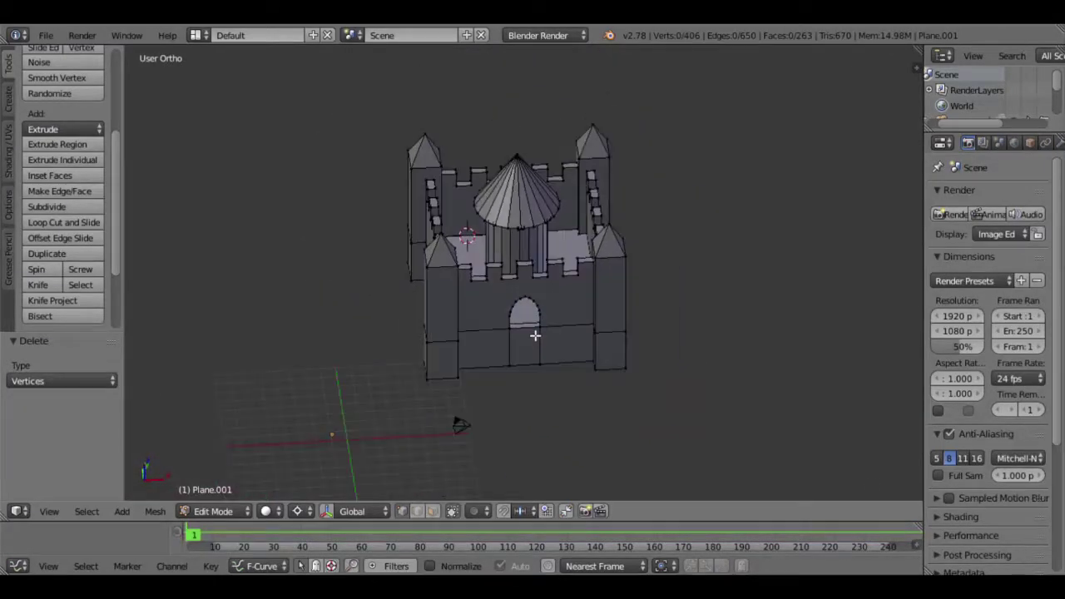
key(Tab)
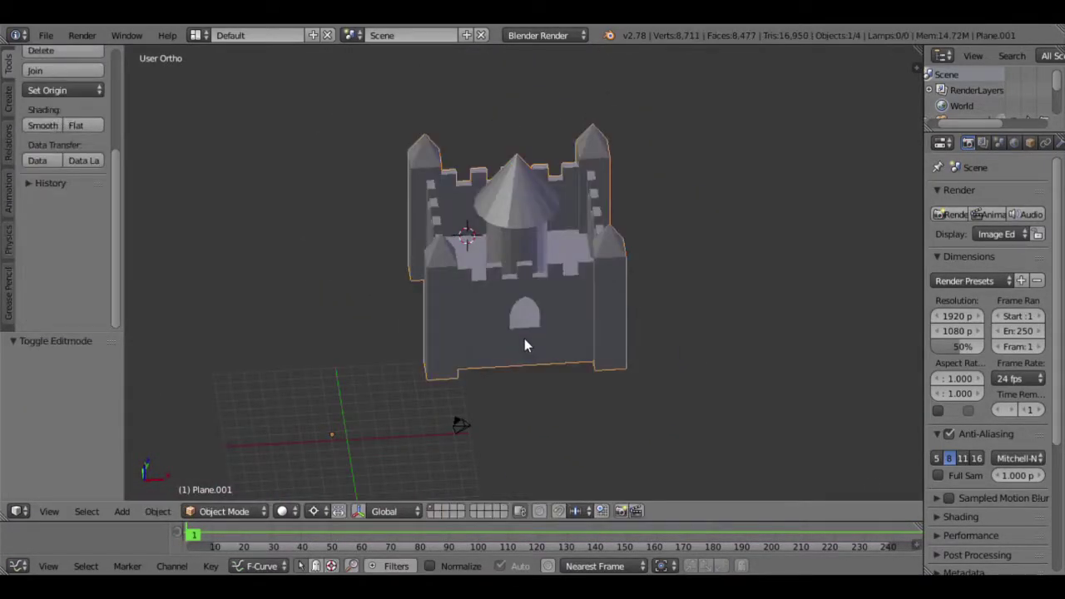
Unhide the mountain terrain with Alt+H and view the castle on its plateau.
key(alt+h)
mouse_move(524, 346)
middle_down()
mouse_move(526, 356)
mouse_move(350, 346)
middle_up()
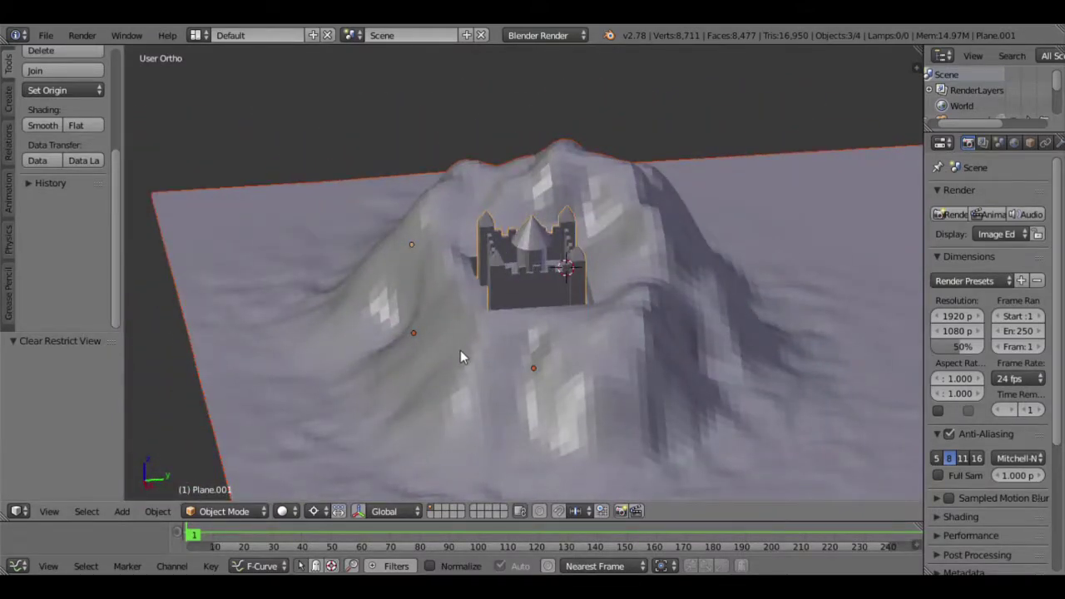
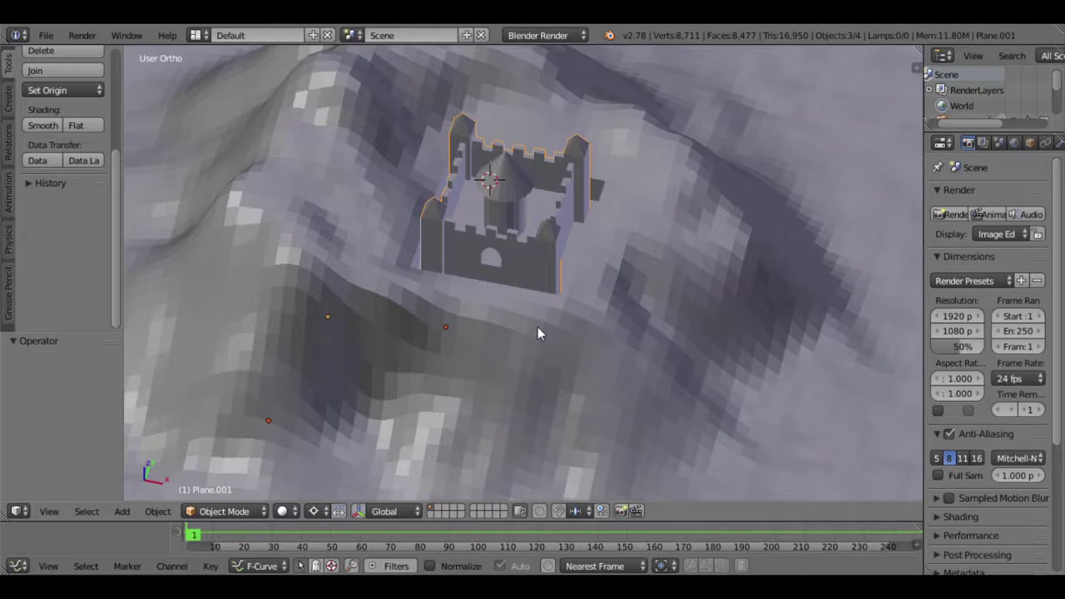
Reselect the castle Plane.001 and drag the Properties editor wider beside the 3D view.
right_click(536, 246)
right_click(547, 245)
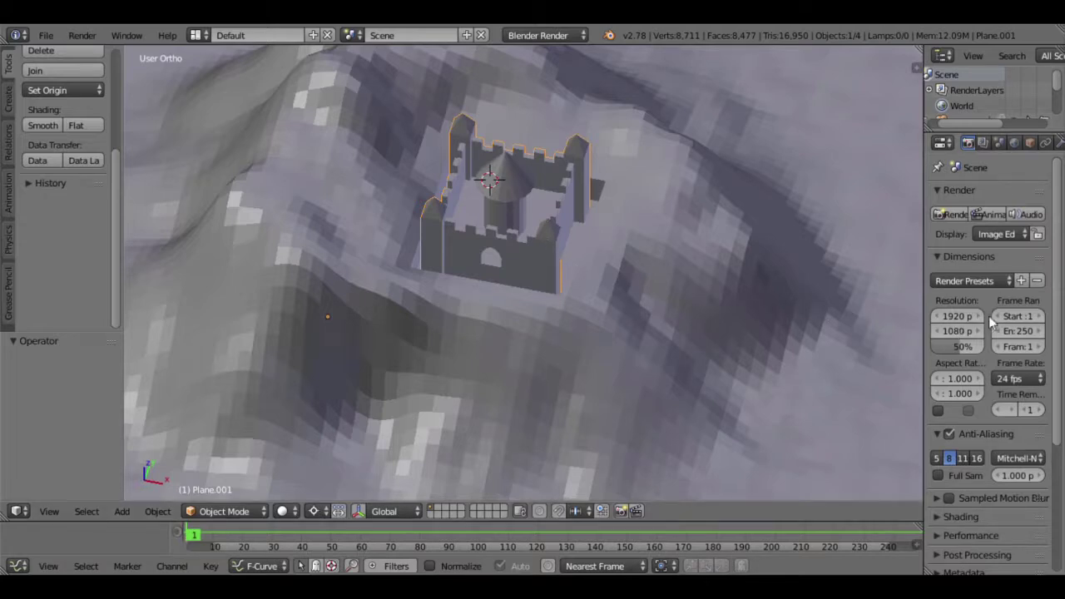
drag(930, 341, 778, 349)
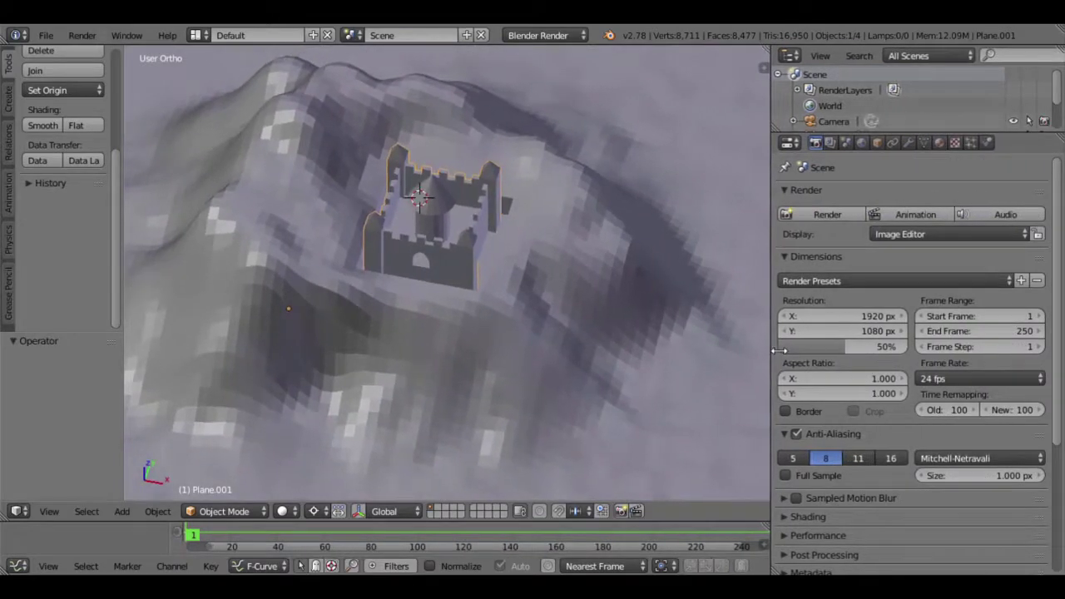
Join the outliner into the Properties editor so it fills the right side.
right_click(913, 141)
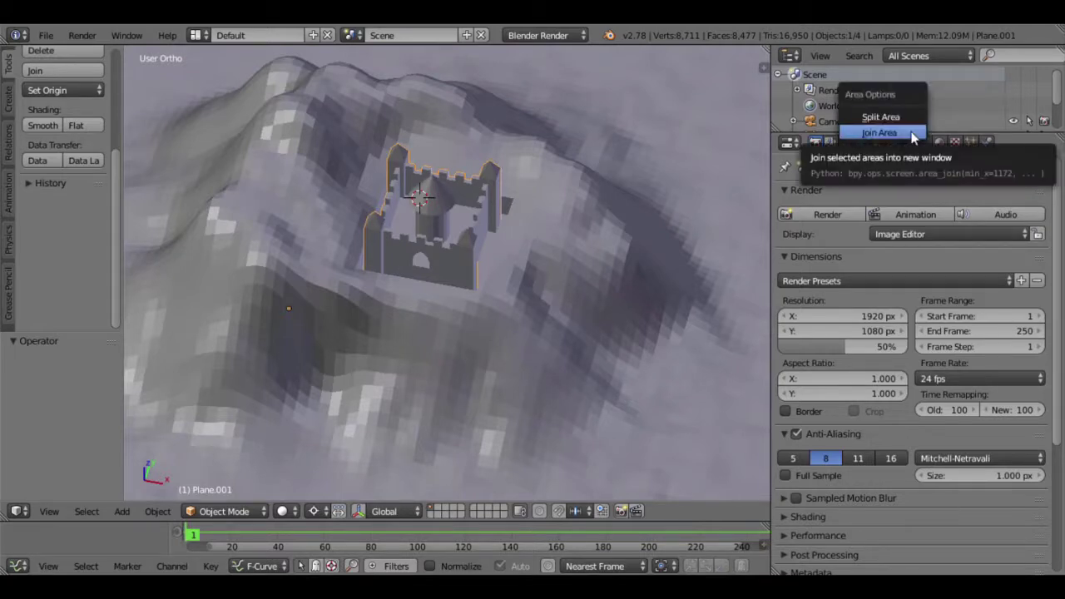
click(903, 133)
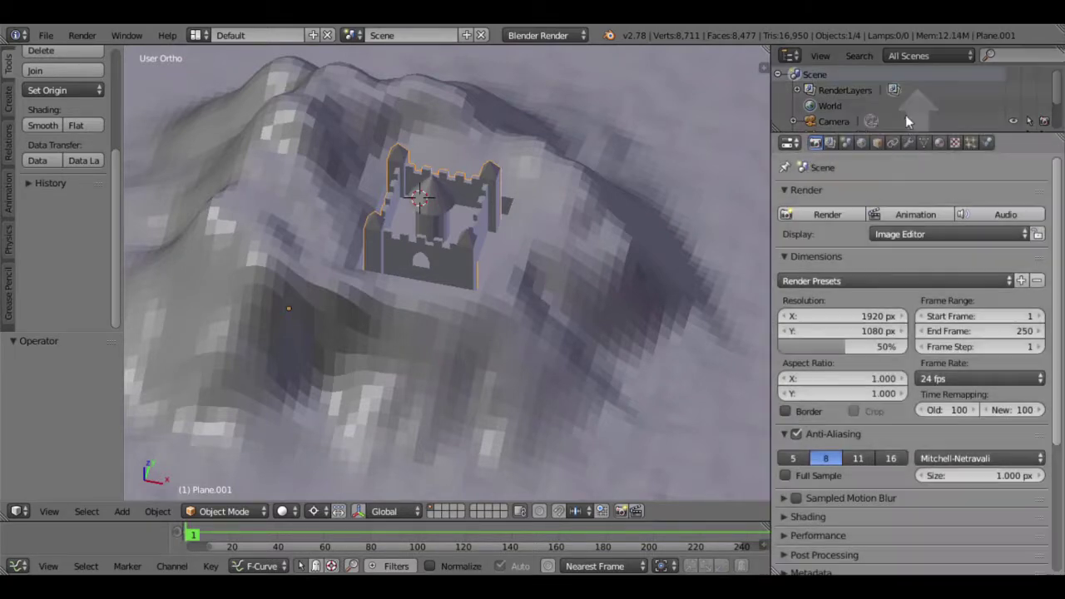
click(906, 113)
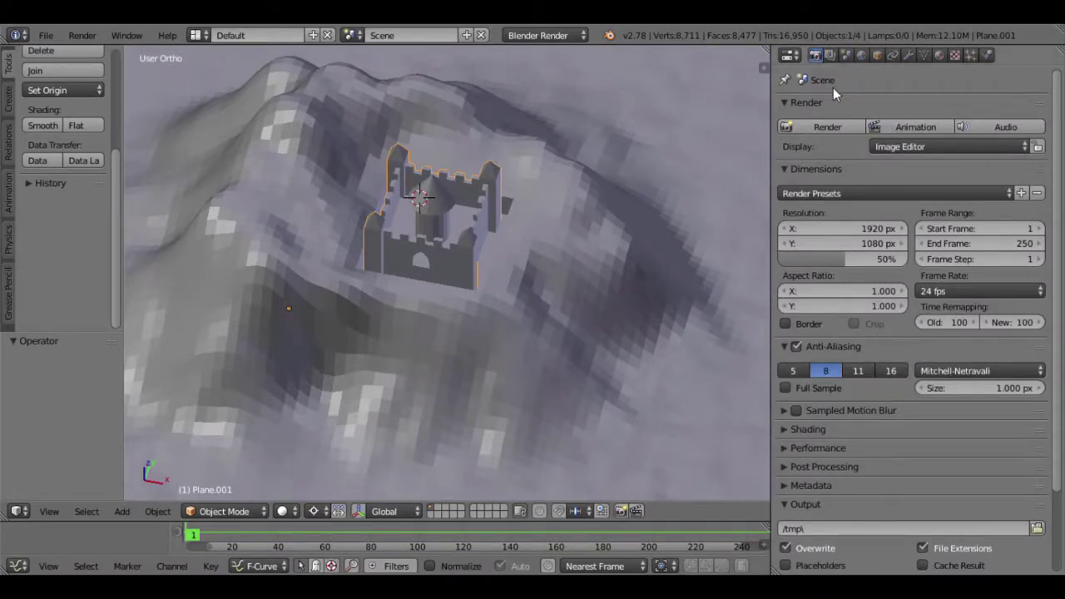
Keep the area as the Properties editor and show Plane.001's Material settings.
click(790, 55)
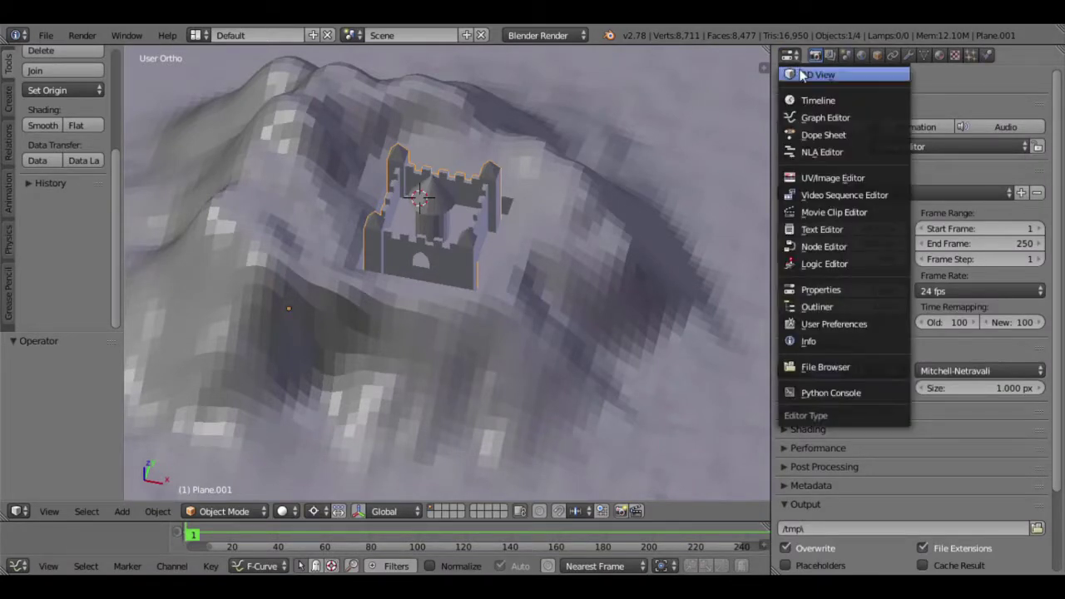
click(786, 55)
click(788, 56)
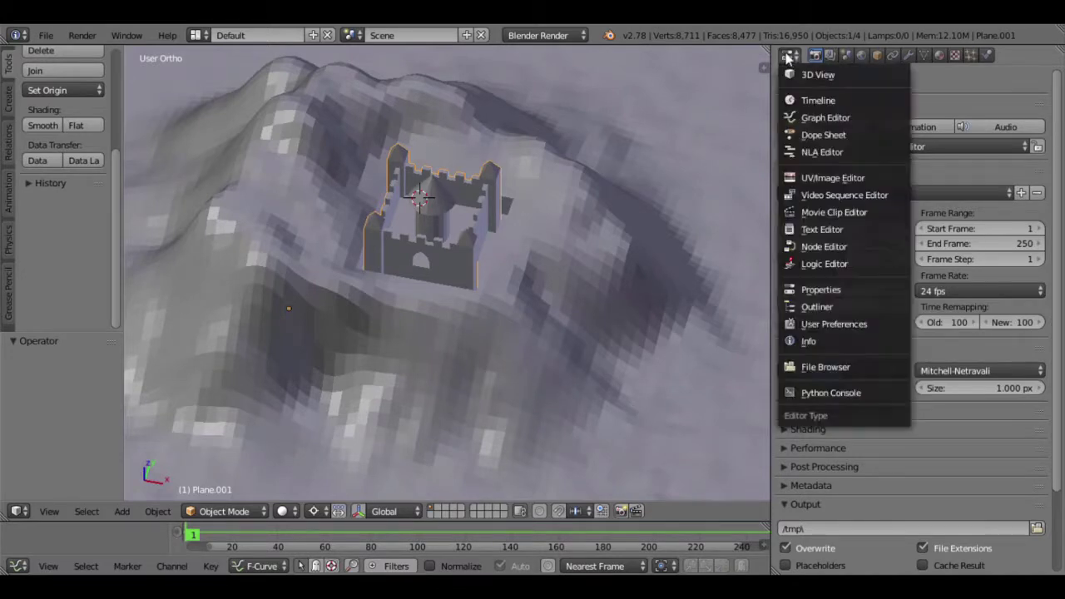
click(823, 287)
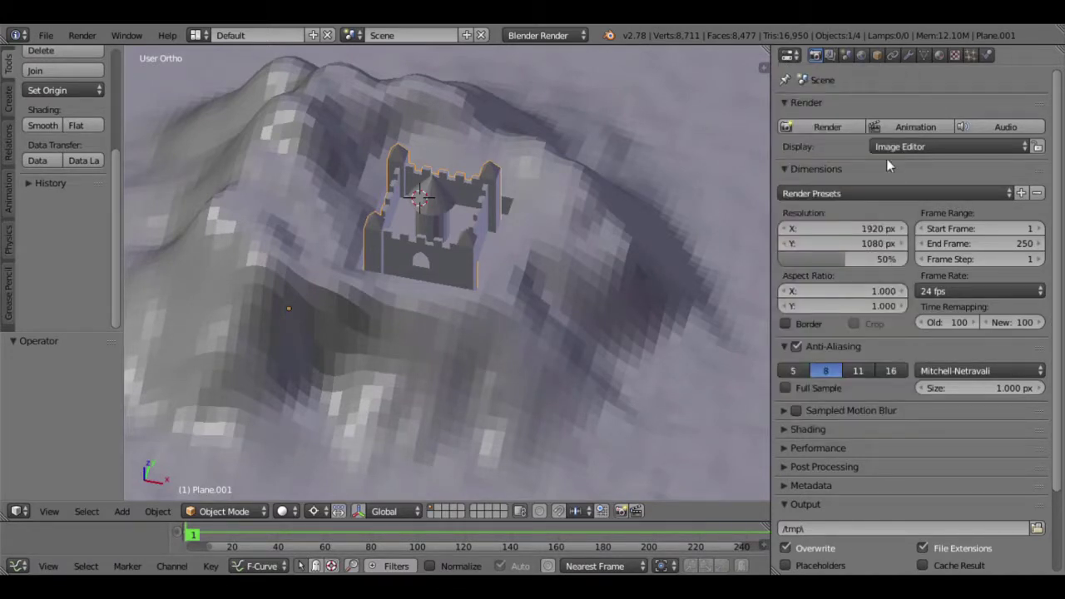
click(940, 56)
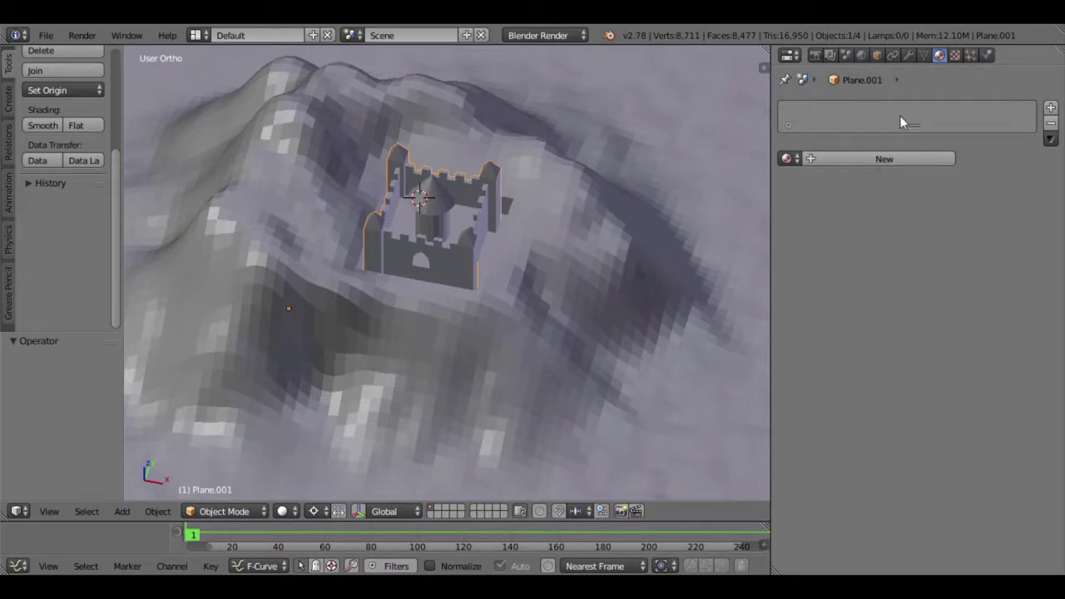
Add three material slots and create a material named 'green' in the first.
click(1051, 111)
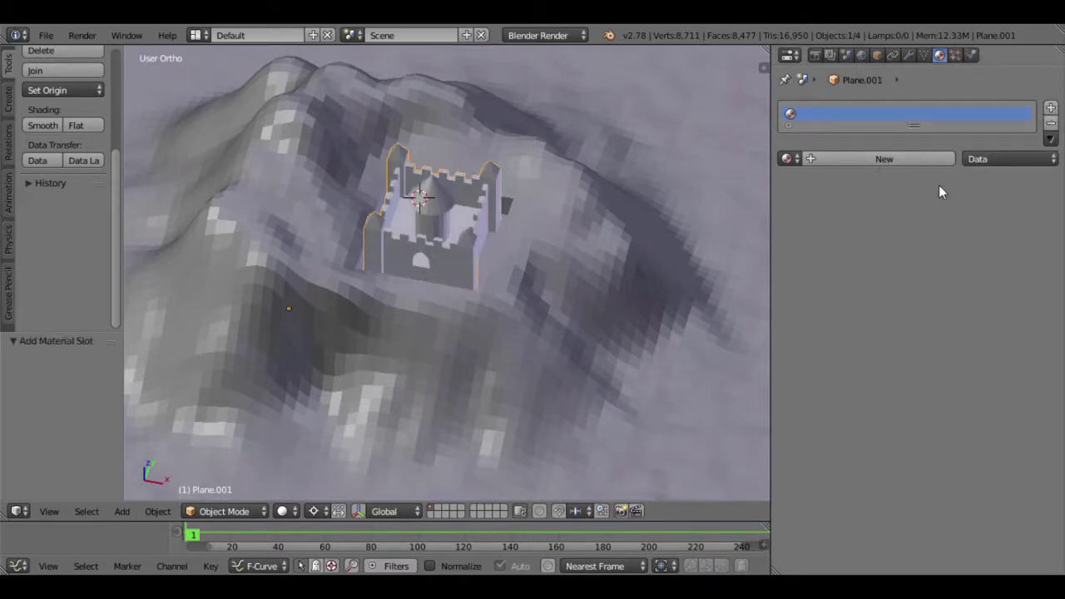
click(1051, 111)
click(1051, 111)
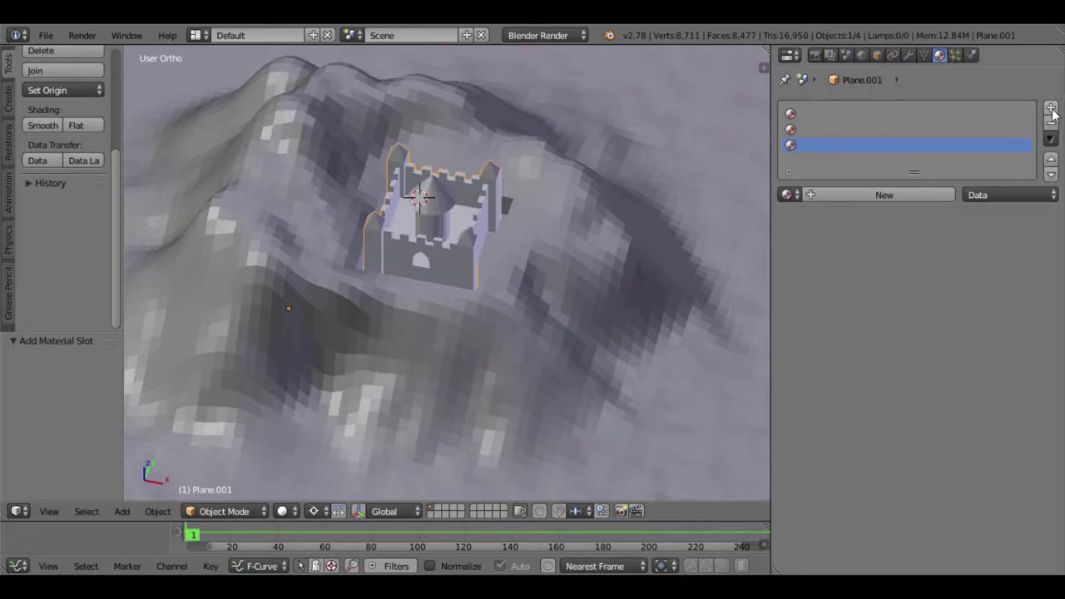
click(831, 115)
click(871, 196)
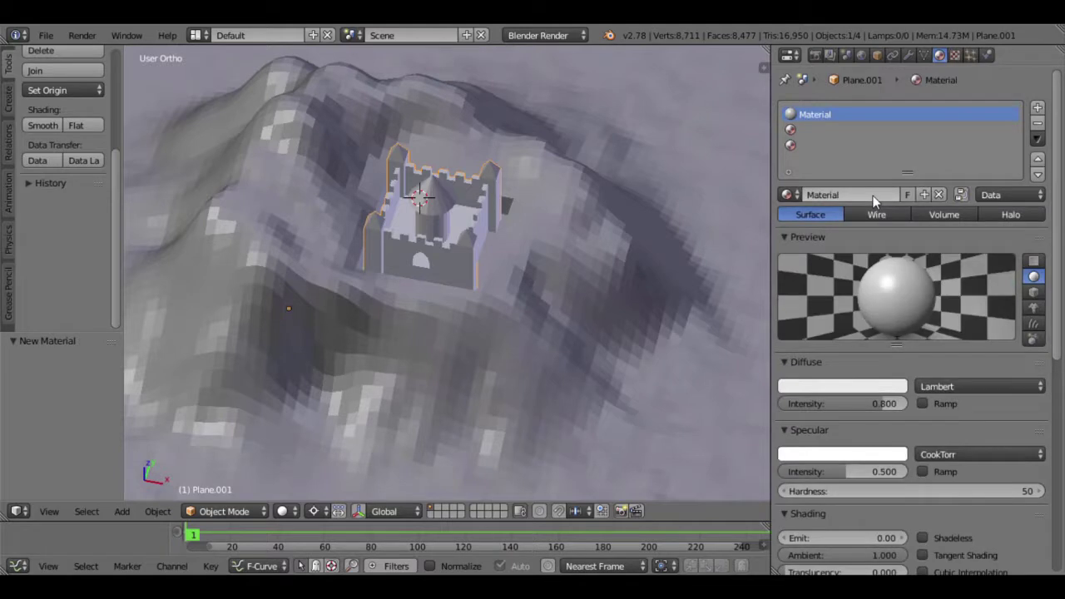
click(862, 197)
text(groen)
key(Return)
text(gro)
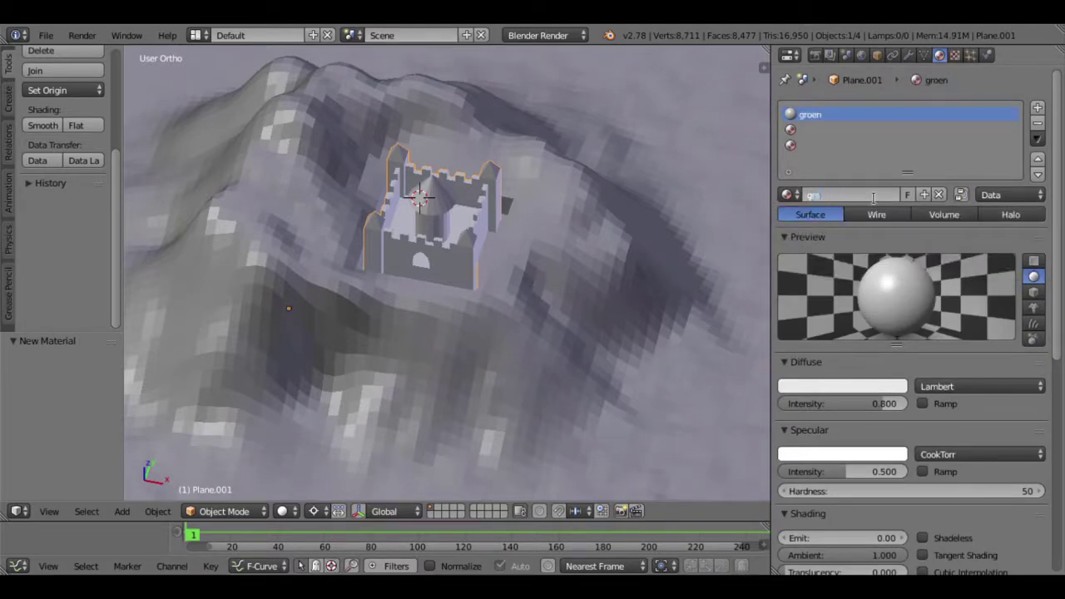
key(Return)
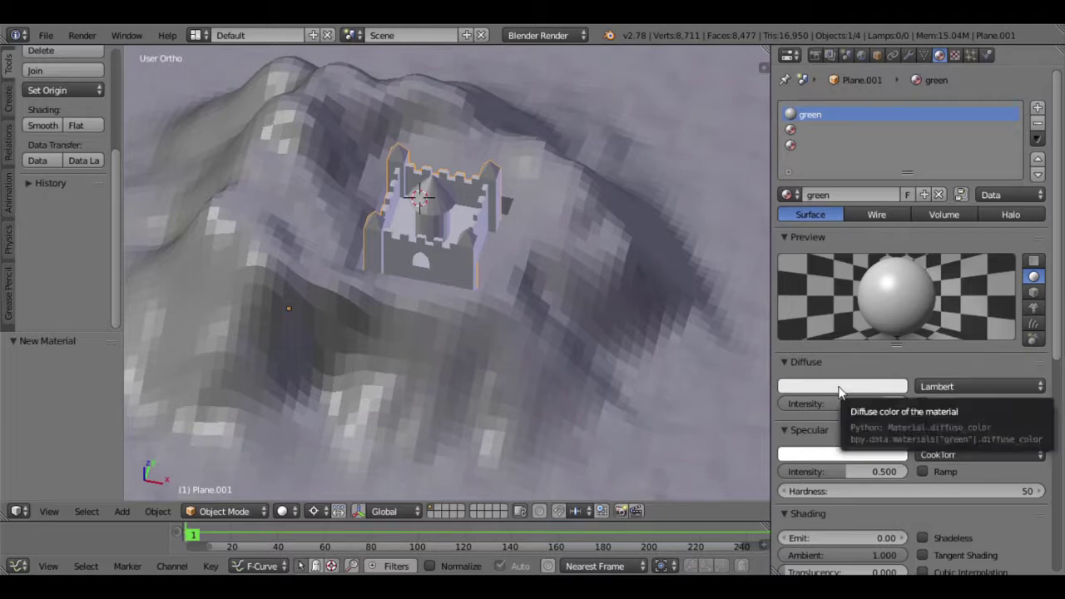
Set green's diffuse colour to dark green (R 0.101, G 0.286, B 0.055).
click(841, 392)
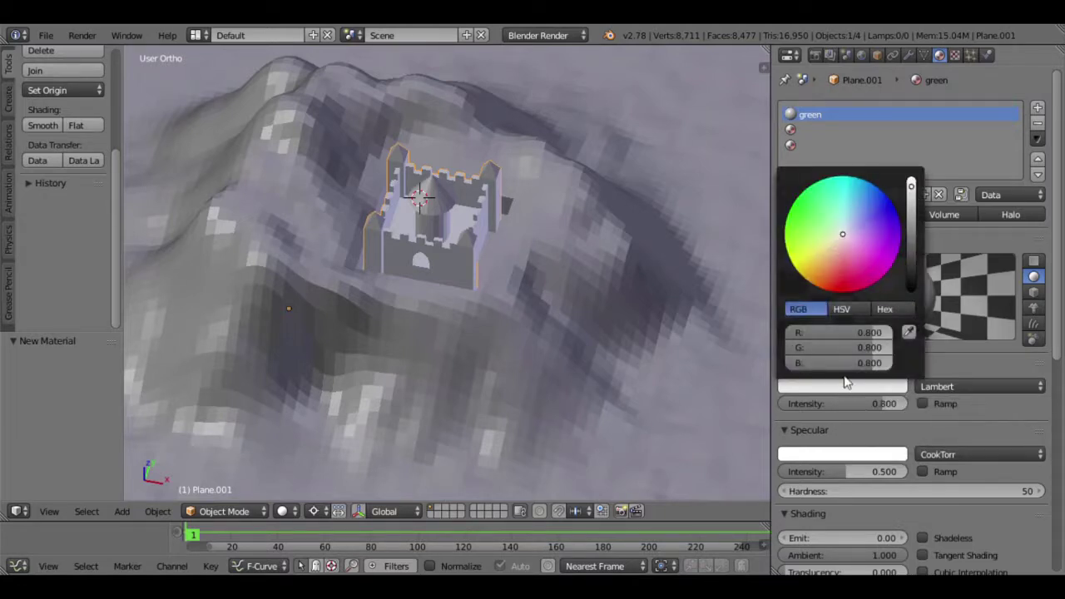
drag(844, 238, 804, 223)
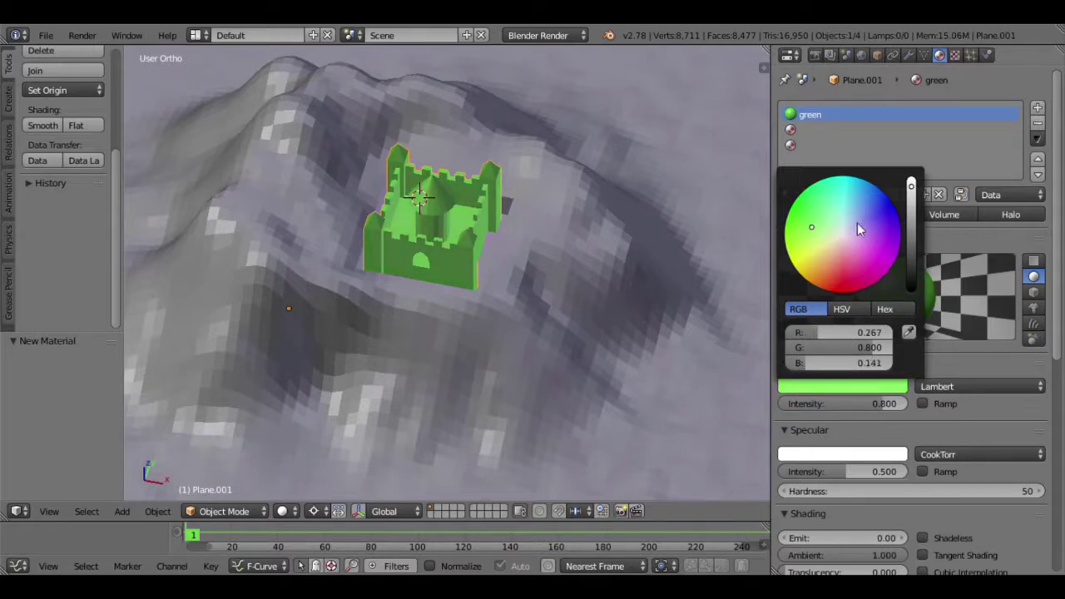
drag(911, 186, 911, 226)
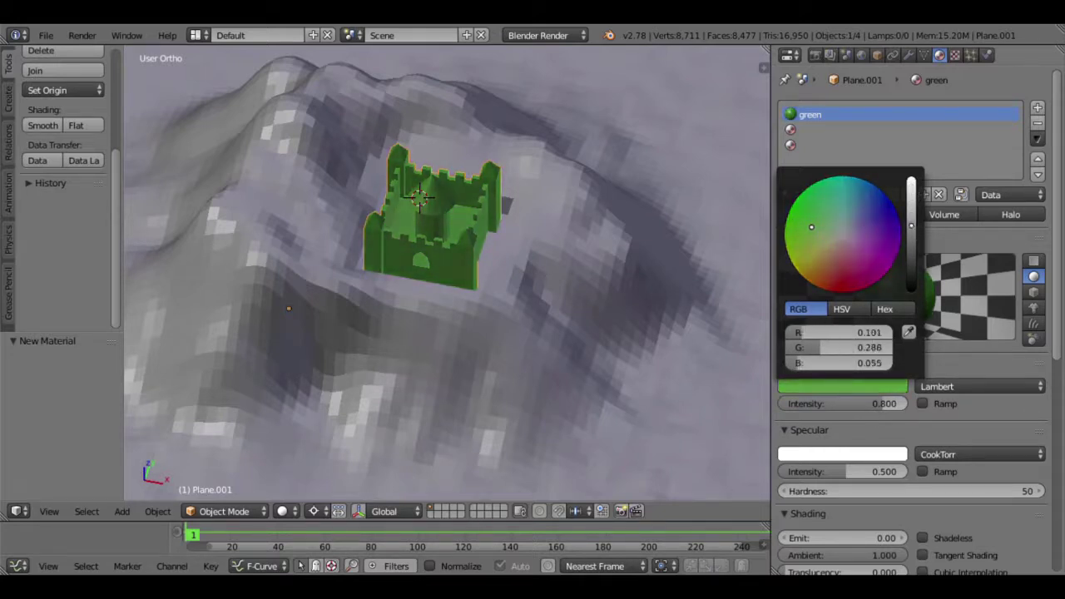
click(505, 257)
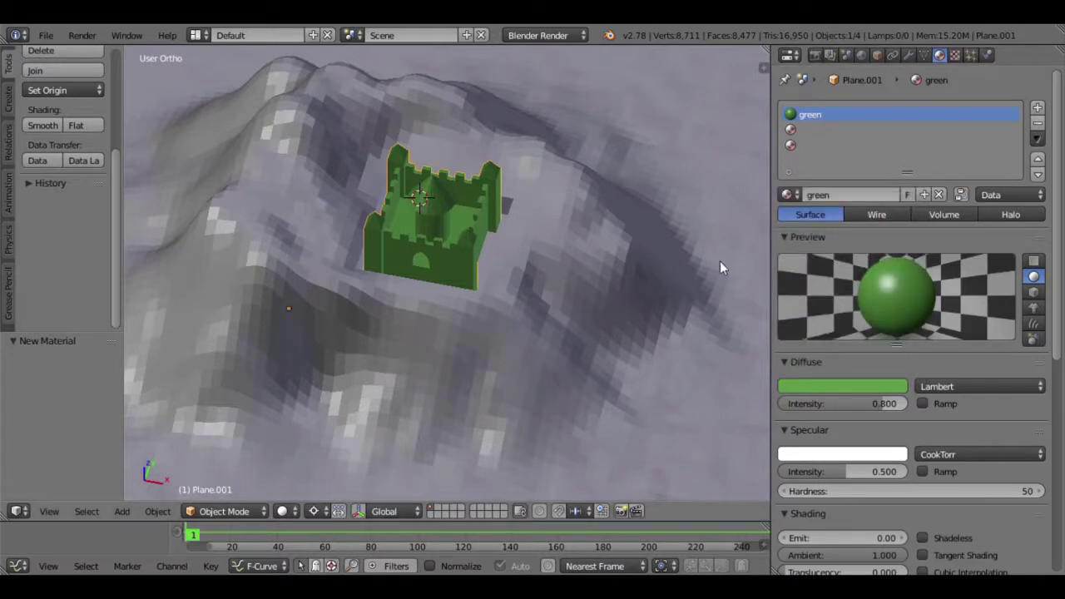
Create a new material named 'brown' in the second slot.
click(807, 131)
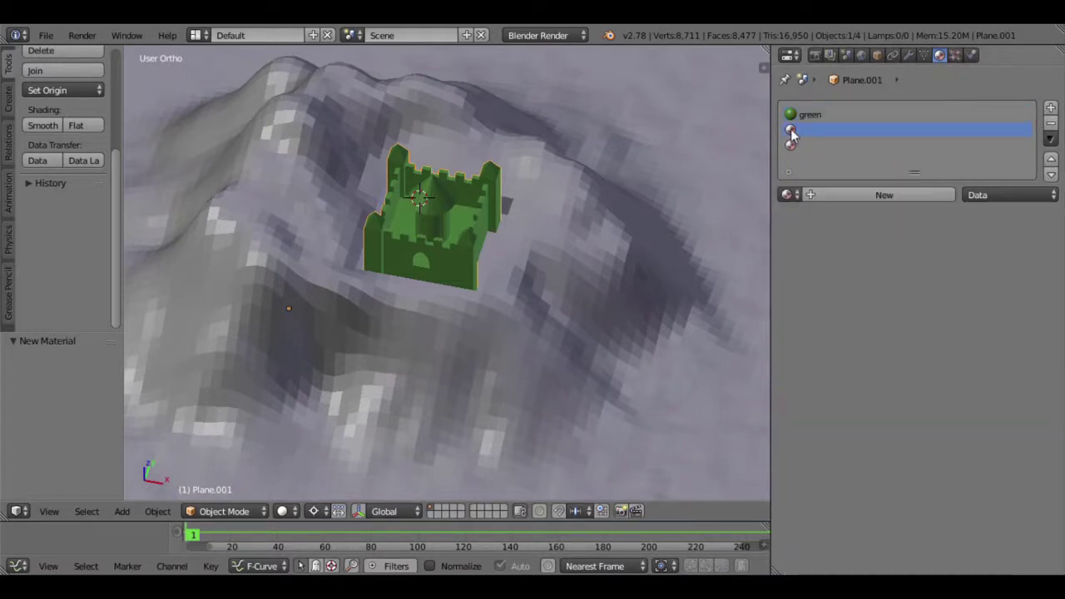
click(890, 196)
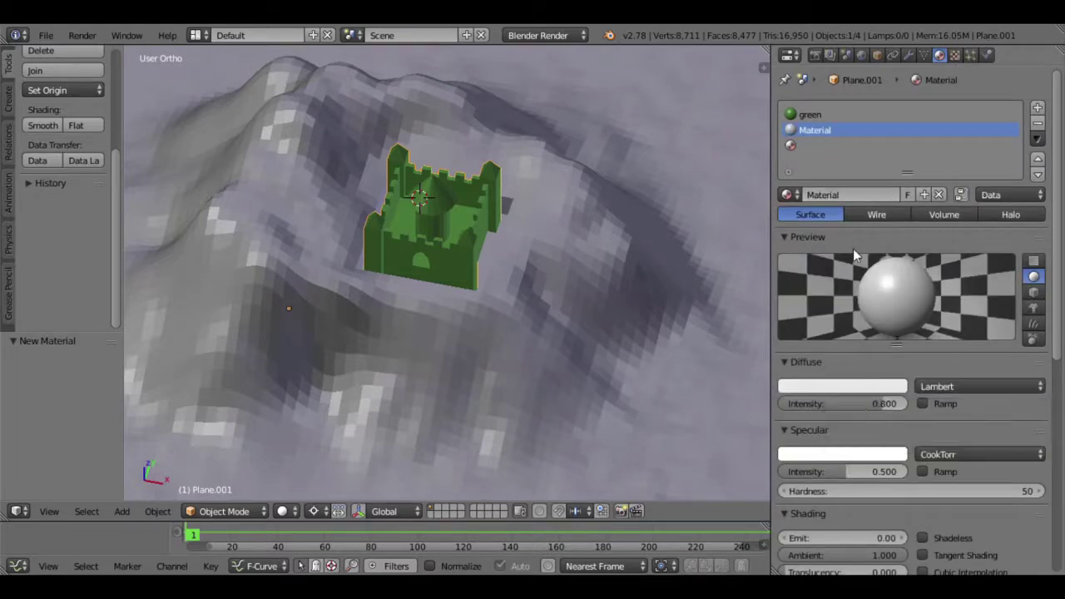
double_click(856, 195)
text(brown)
key(Return)
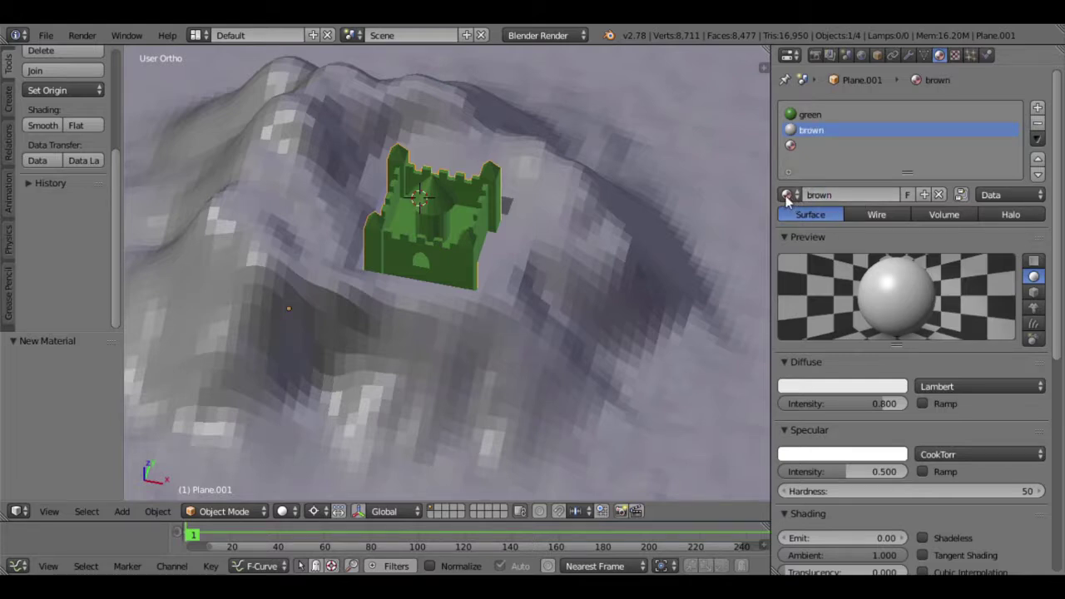
Make brown dark brown (R 0.260, G 0.114, B 0.034) and create a new material in slot 3.
click(831, 387)
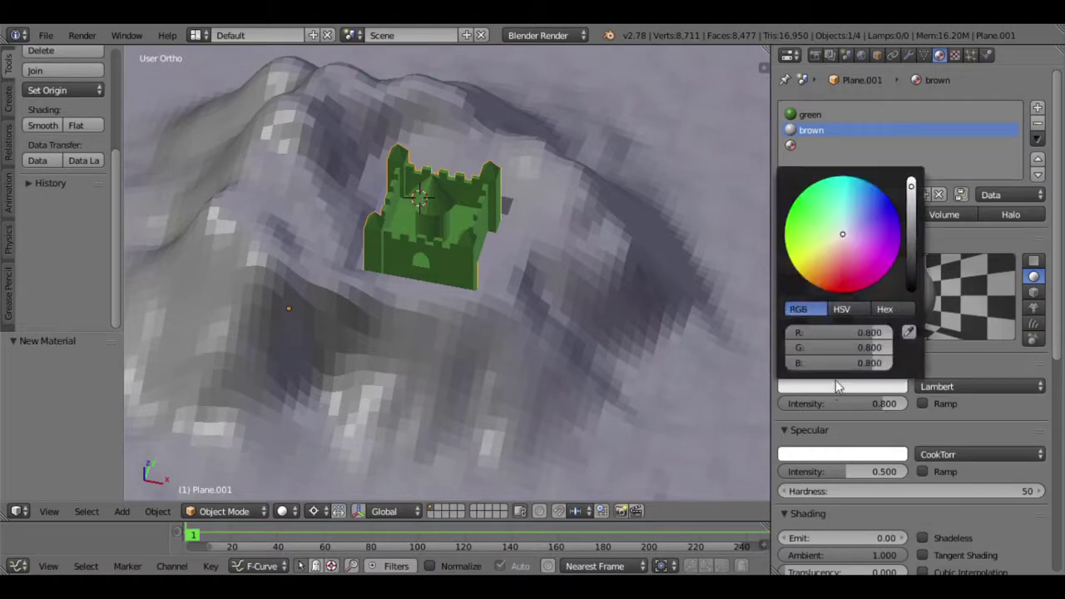
drag(825, 264, 824, 266)
drag(911, 186, 910, 225)
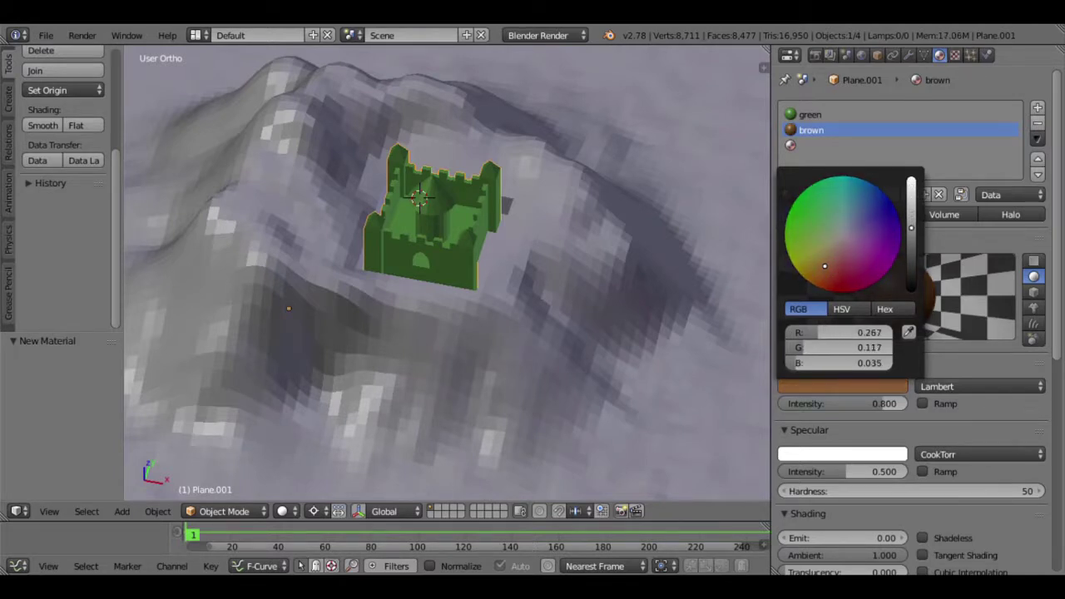
drag(911, 224, 910, 228)
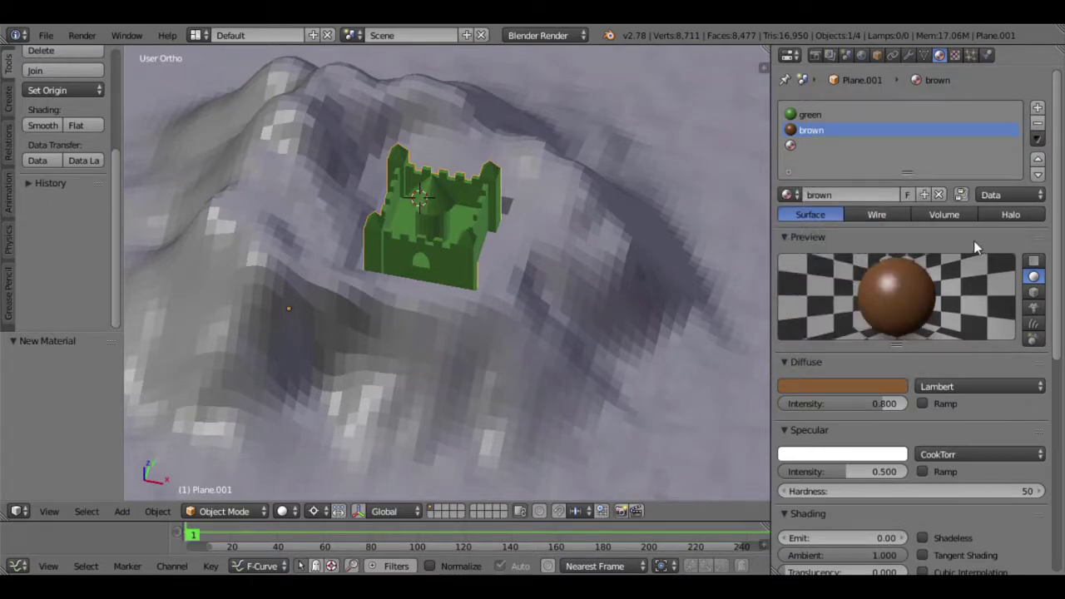
click(816, 145)
click(849, 194)
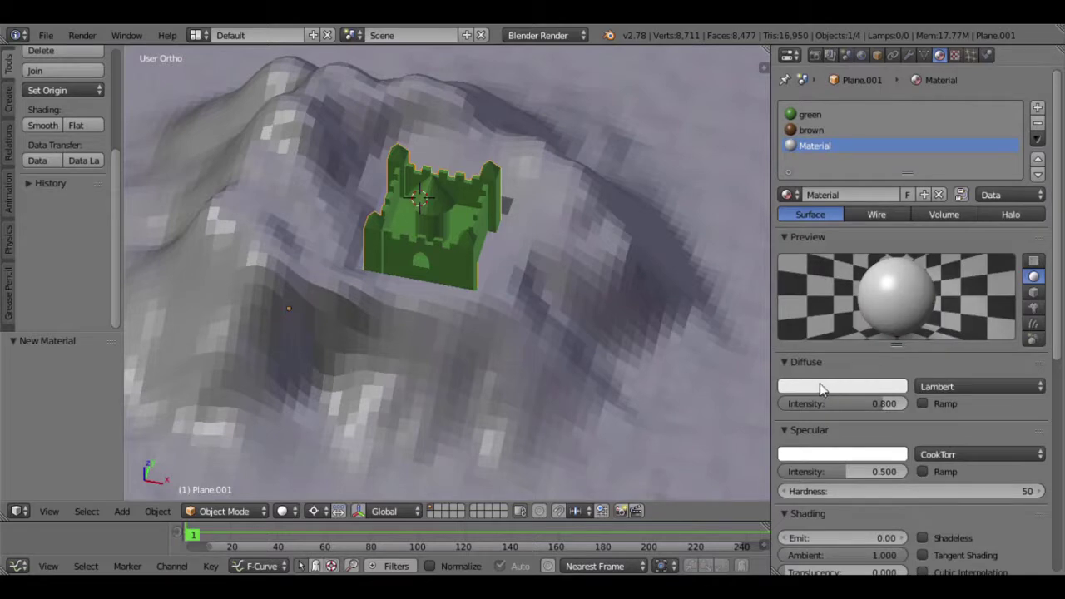
Set the third material to mid grey (0.528), name it 'grey', and add a fourth slot.
click(821, 388)
drag(911, 181, 911, 204)
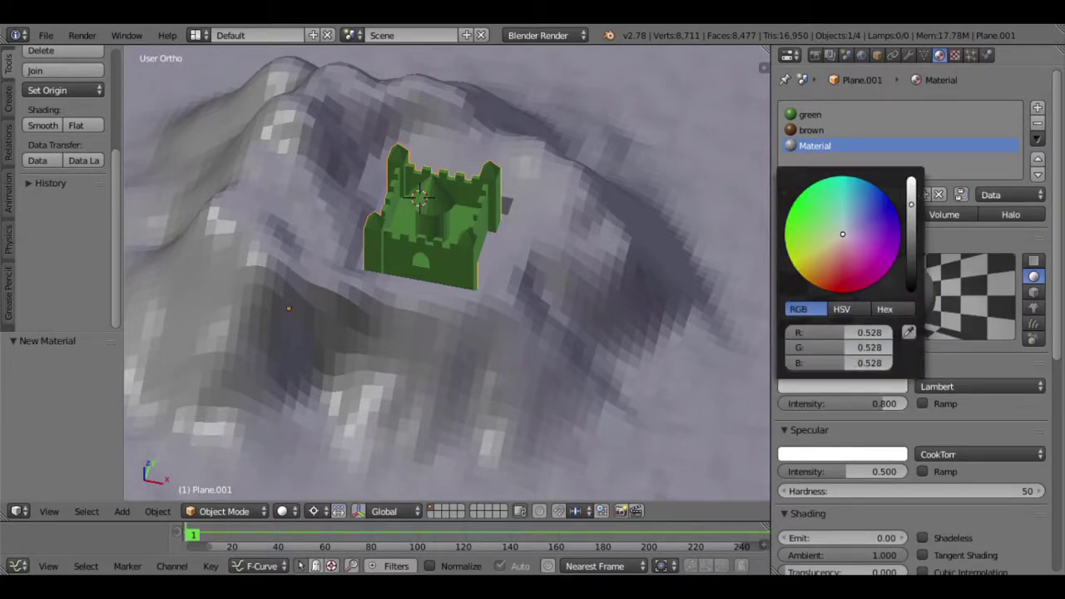
click(856, 196)
text(grey)
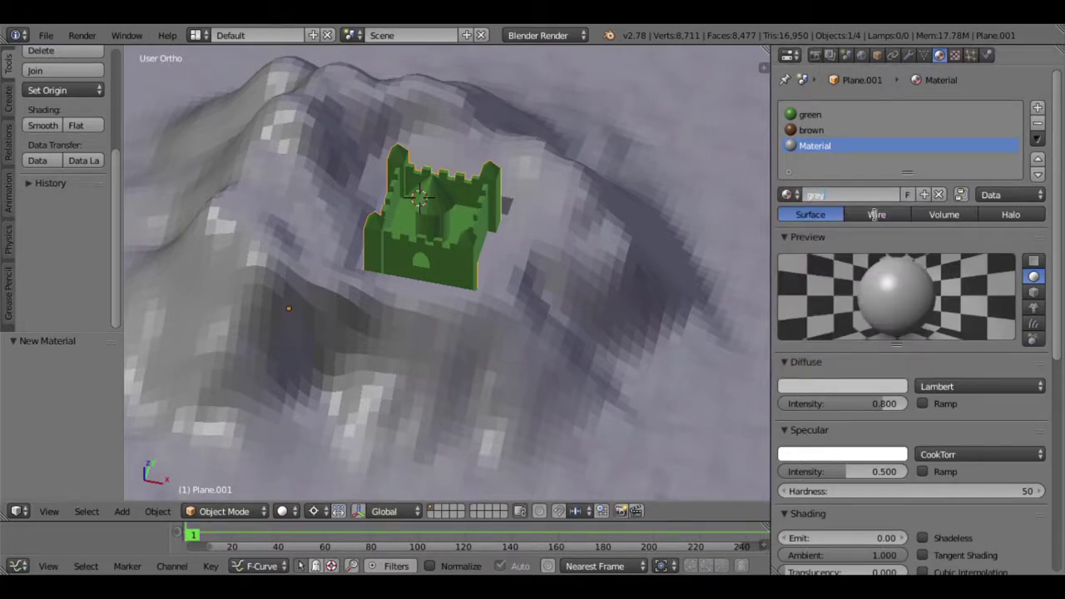
key(Return)
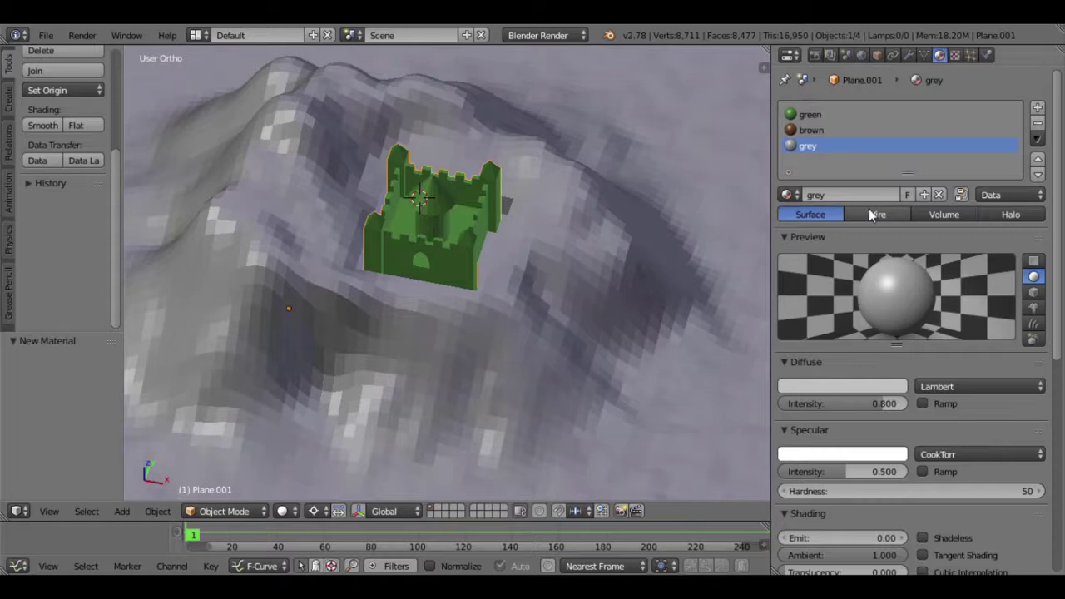
click(1037, 107)
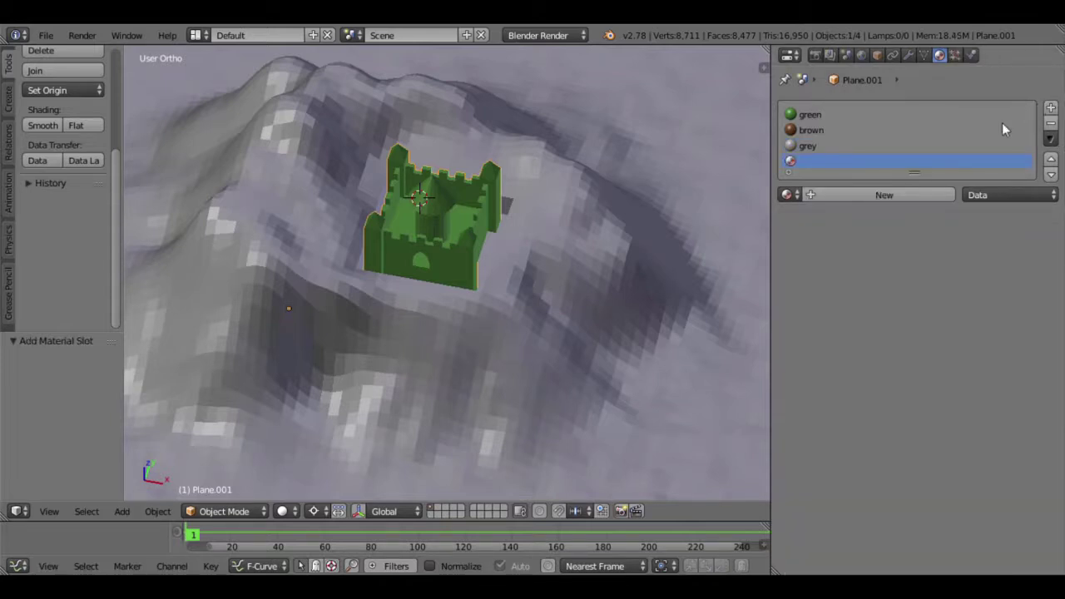
Create a fourth material named 'ltgrey' with a light grey diffuse colour.
click(847, 193)
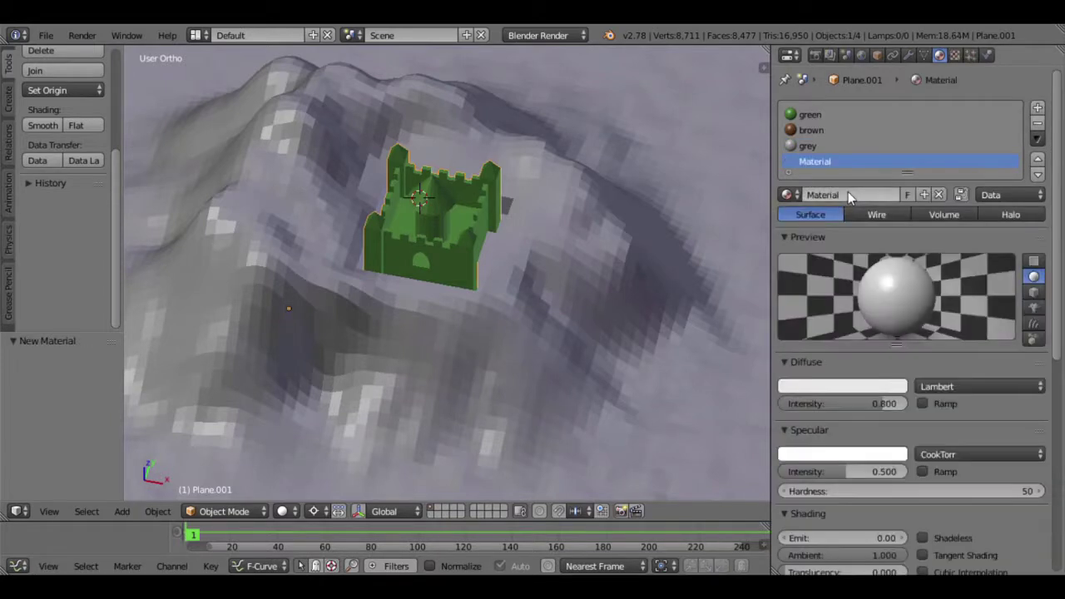
click(821, 388)
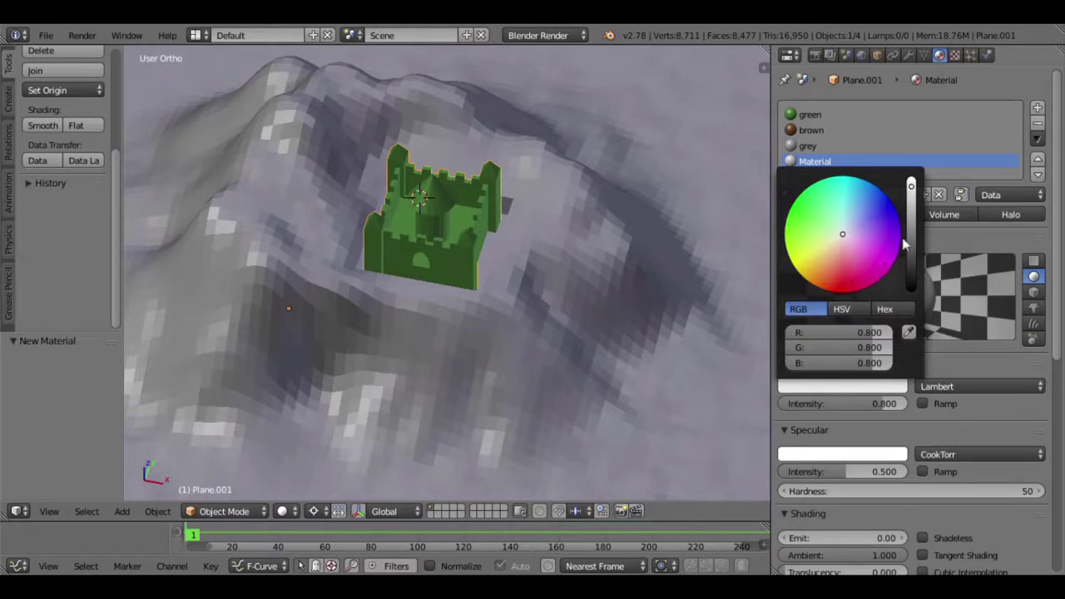
drag(911, 184, 911, 208)
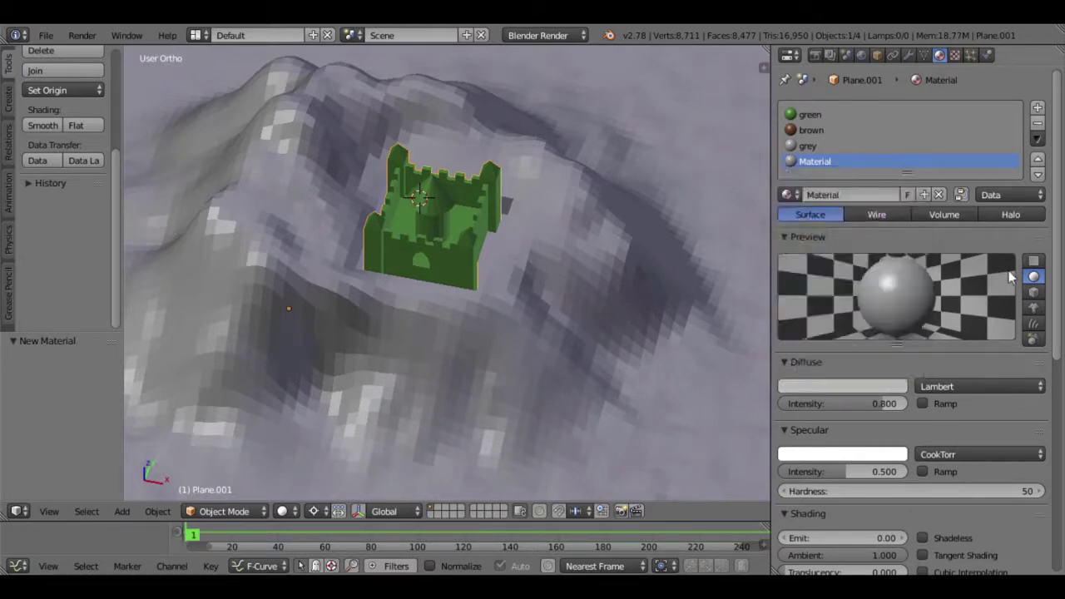
click(861, 197)
text(ltgrey)
key(Return)
click(846, 387)
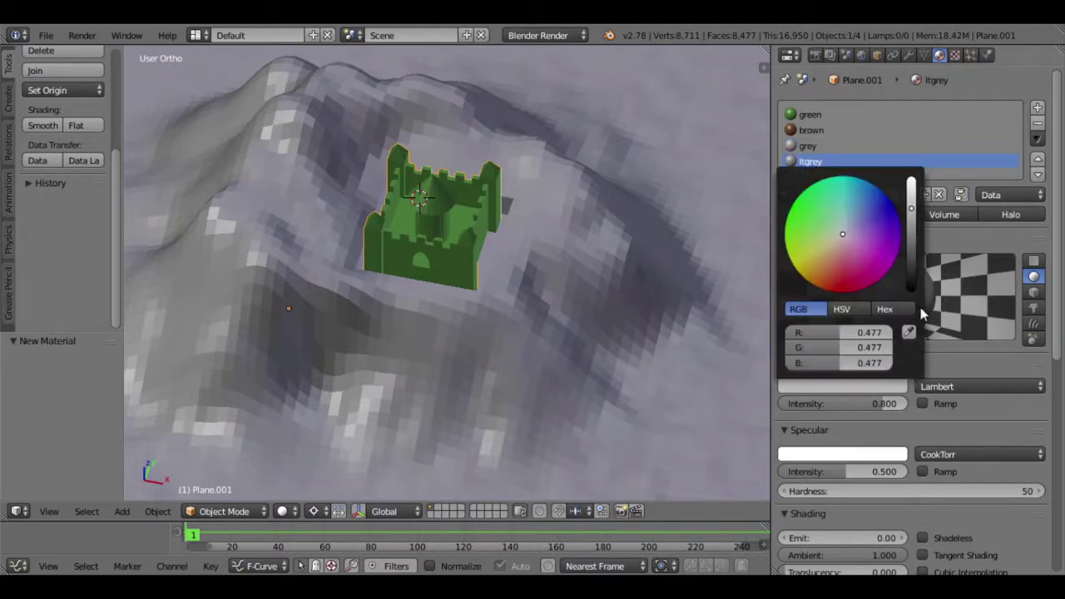
drag(911, 206, 911, 190)
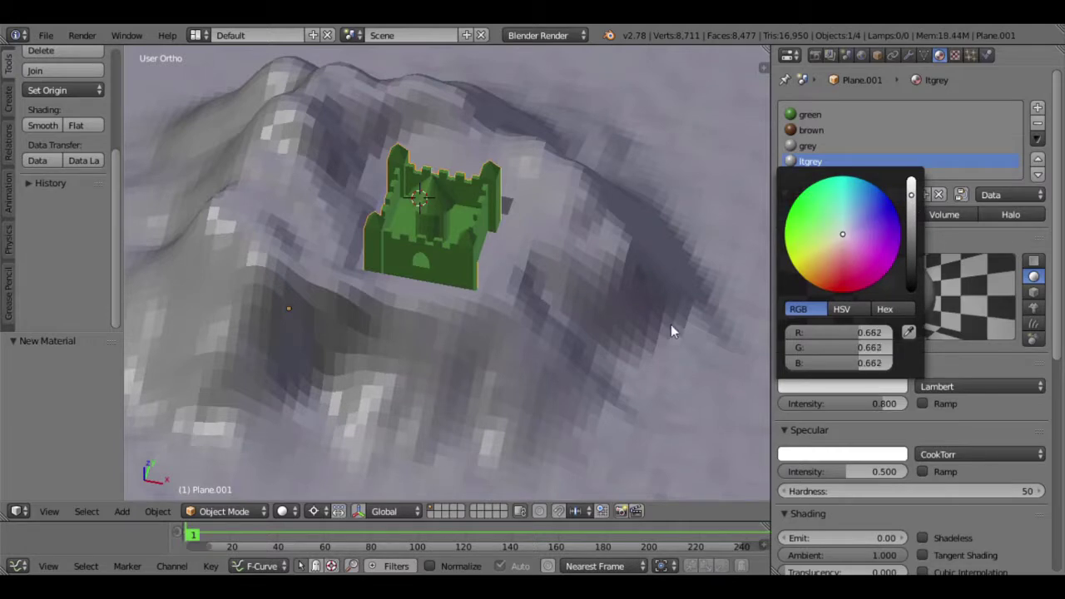
Darken the grey material's diffuse colour to 0.429.
click(811, 146)
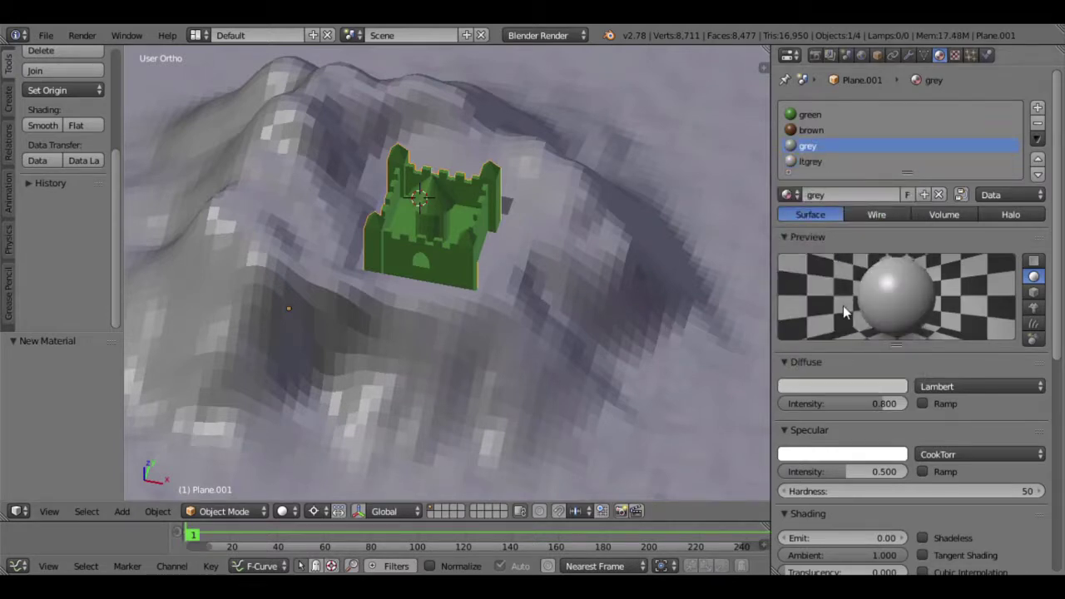
click(825, 387)
drag(911, 185, 911, 217)
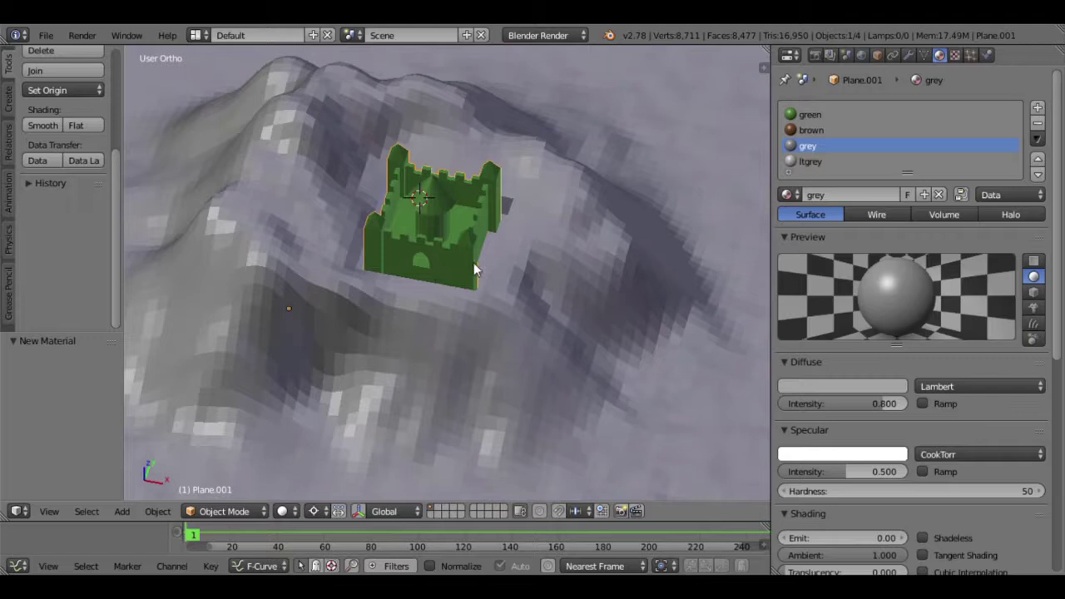
Hide the terrain and sphere, then put the castle into Edit Mode.
right_click(529, 384)
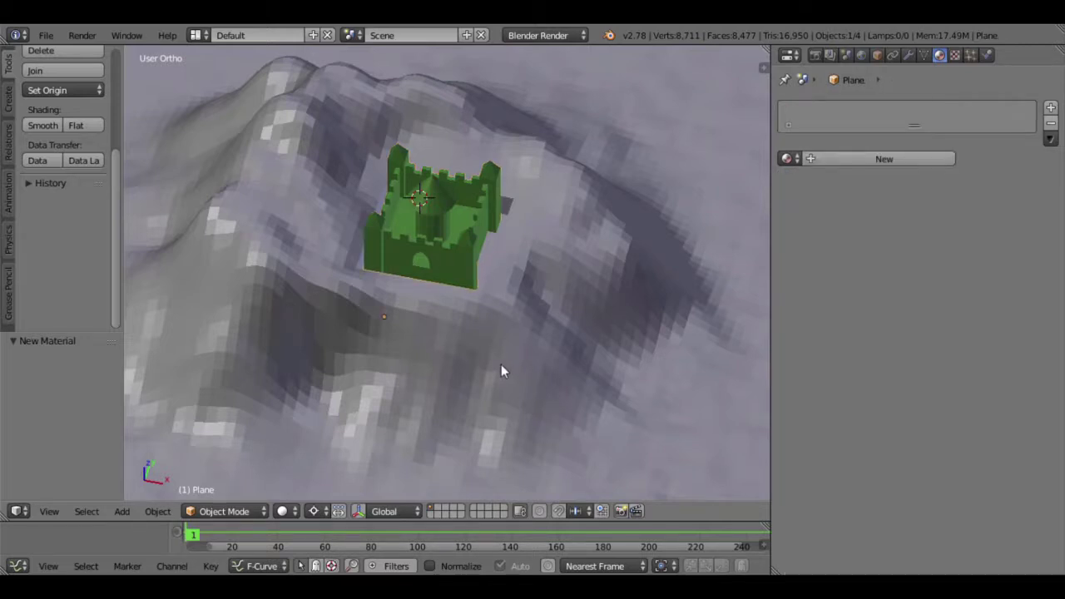
key(h)
right_click(414, 142)
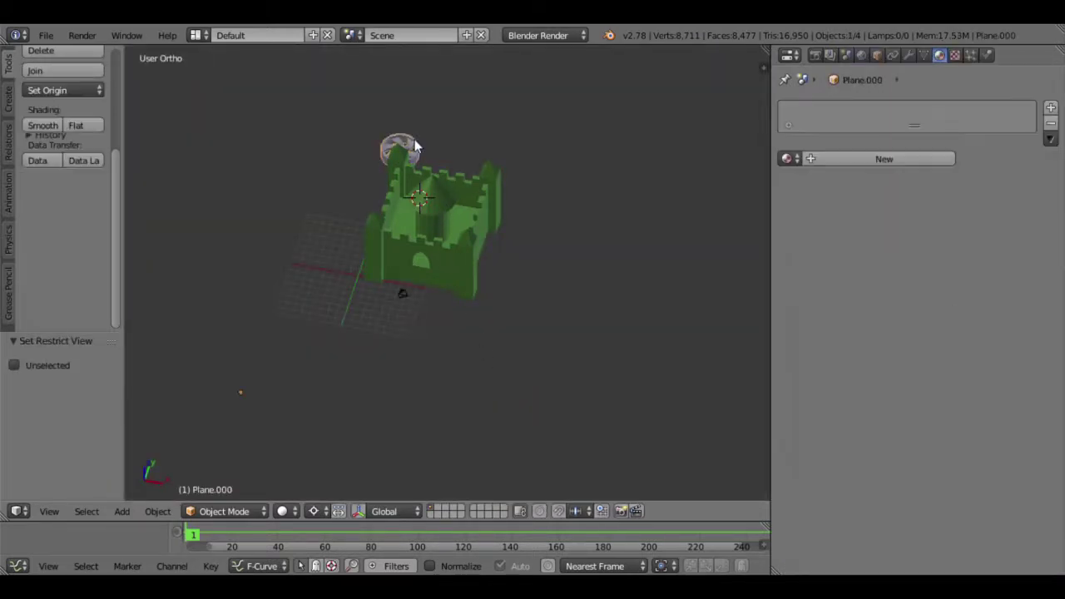
key(h)
right_click(442, 179)
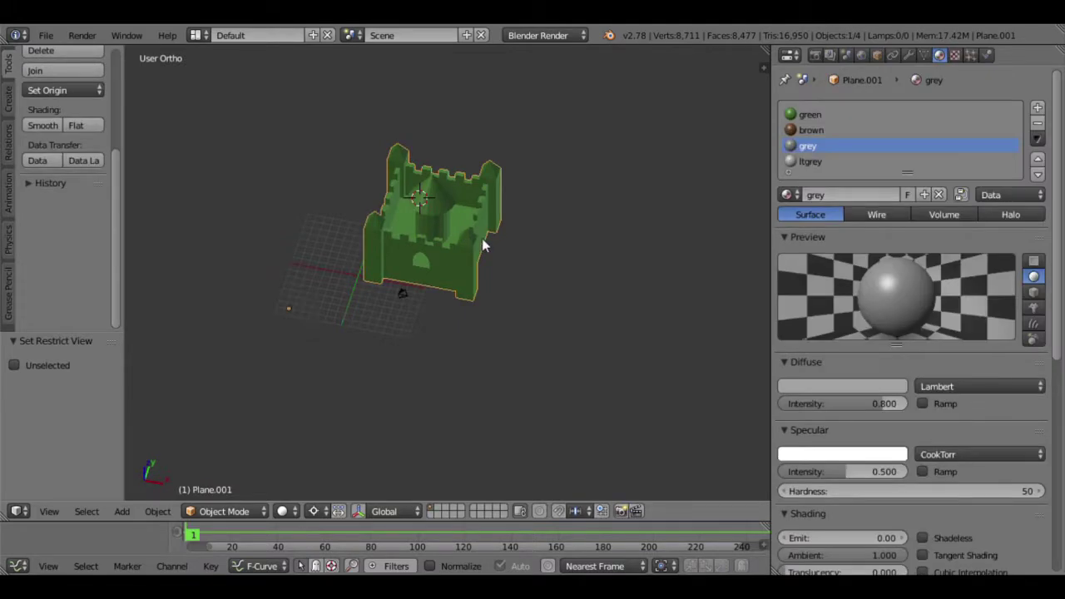
key(Tab)
scroll(462, 291, up, 5)
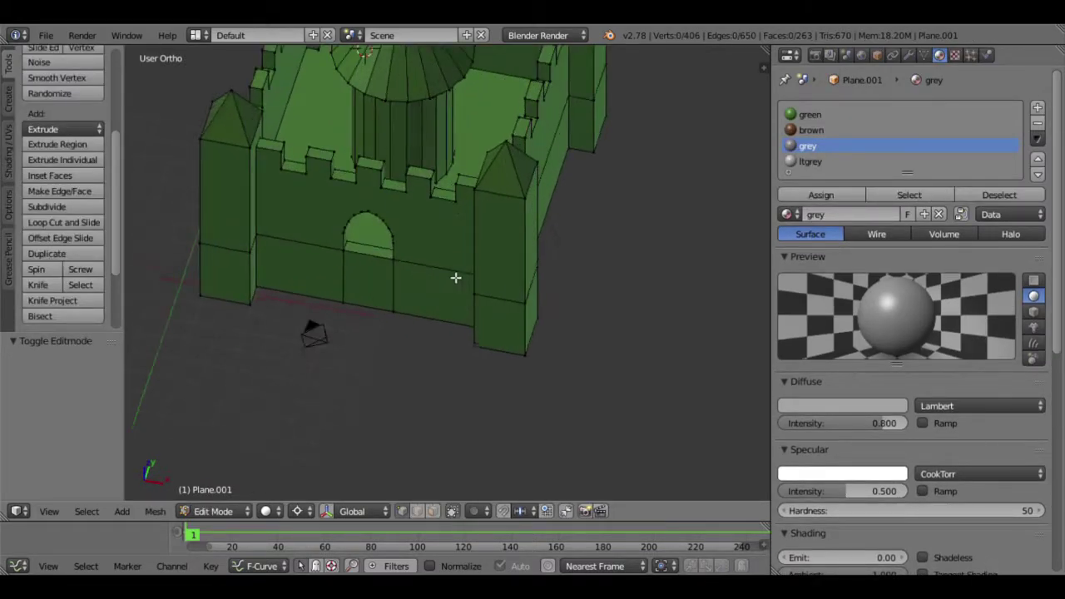
Assign ltgrey to the castle's outer walls and battlements.
scroll(441, 308, up, 1)
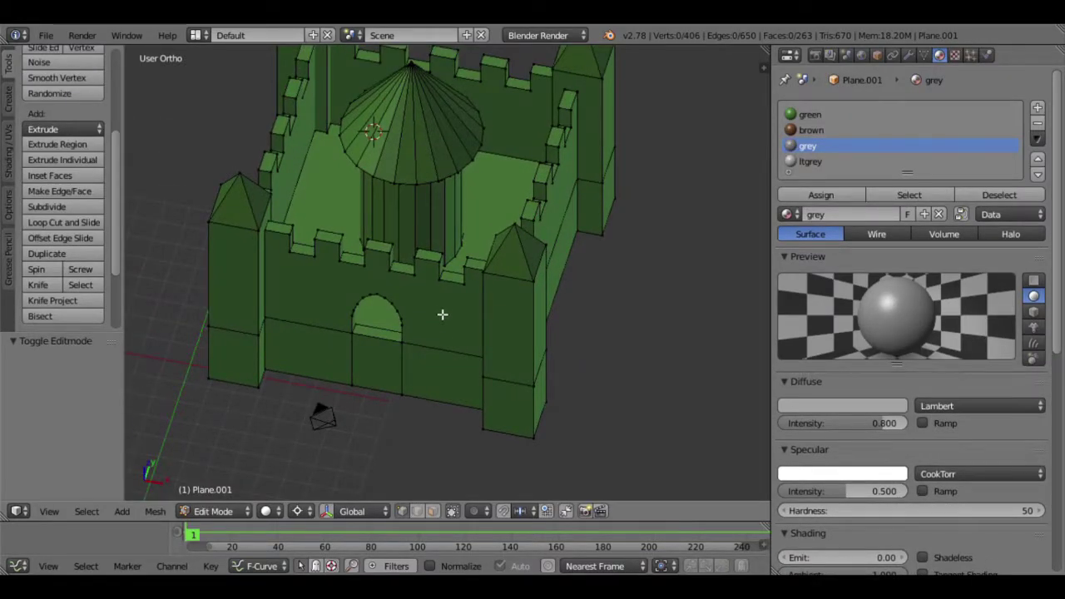
right_click(454, 283)
shift+right_click(297, 171)
mouse_move(487, 202)
middle_down()
mouse_move(480, 281)
mouse_move(488, 170)
middle_up()
shift+right_click(497, 158)
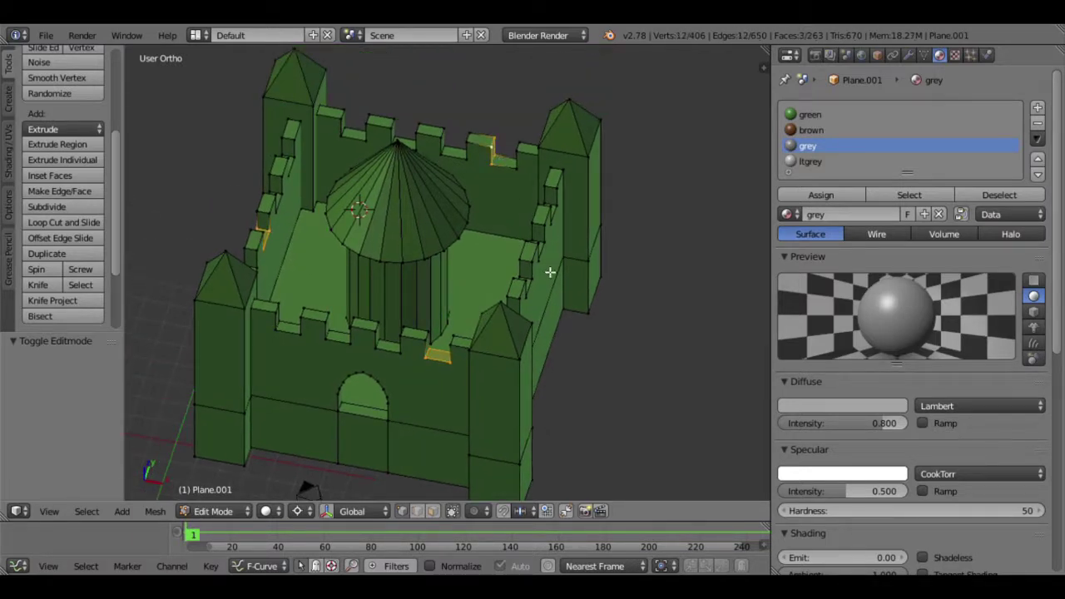
shift+right_click(543, 263)
key(ctrl+KP_Add)
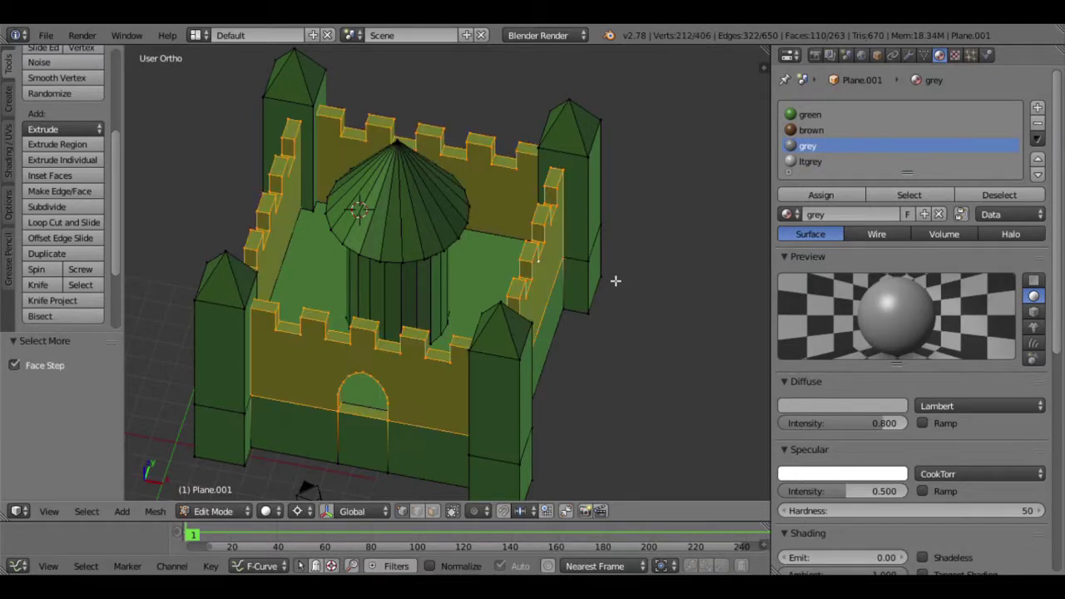
key(ctrl+KP_Add)
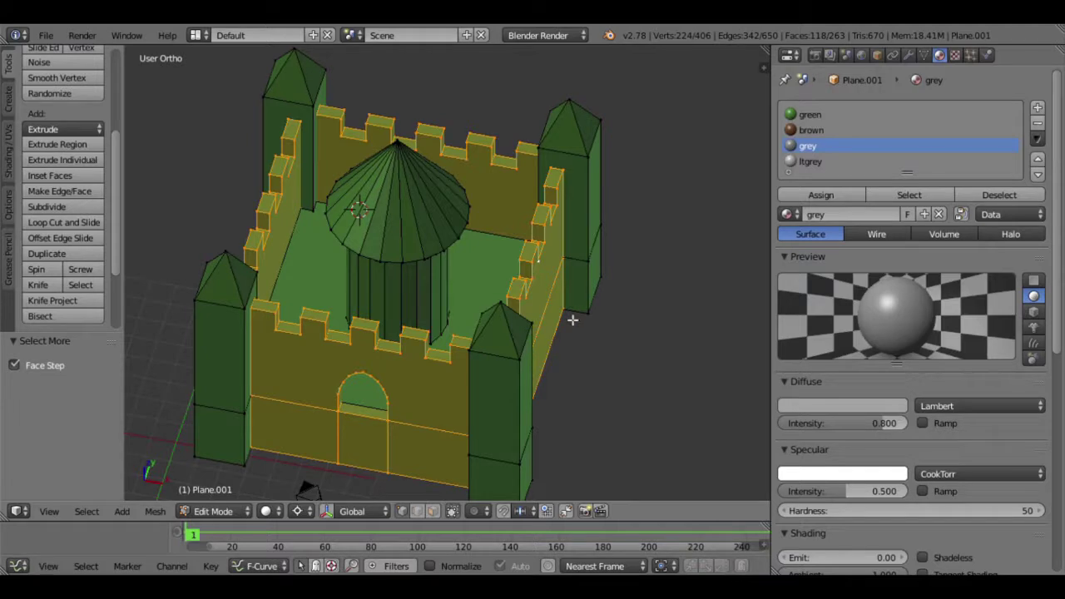
click(810, 162)
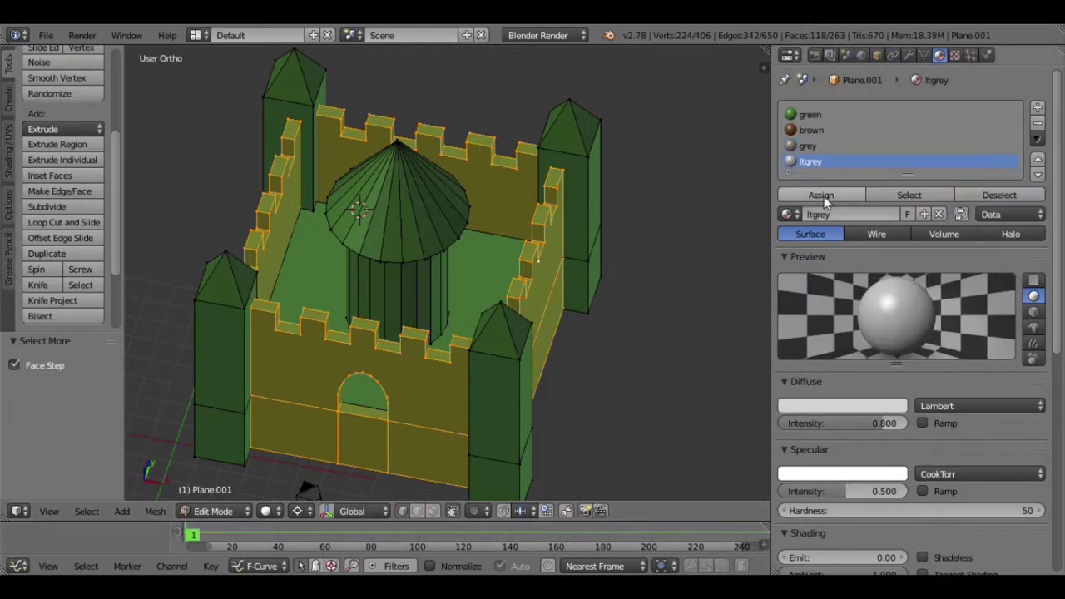
click(823, 196)
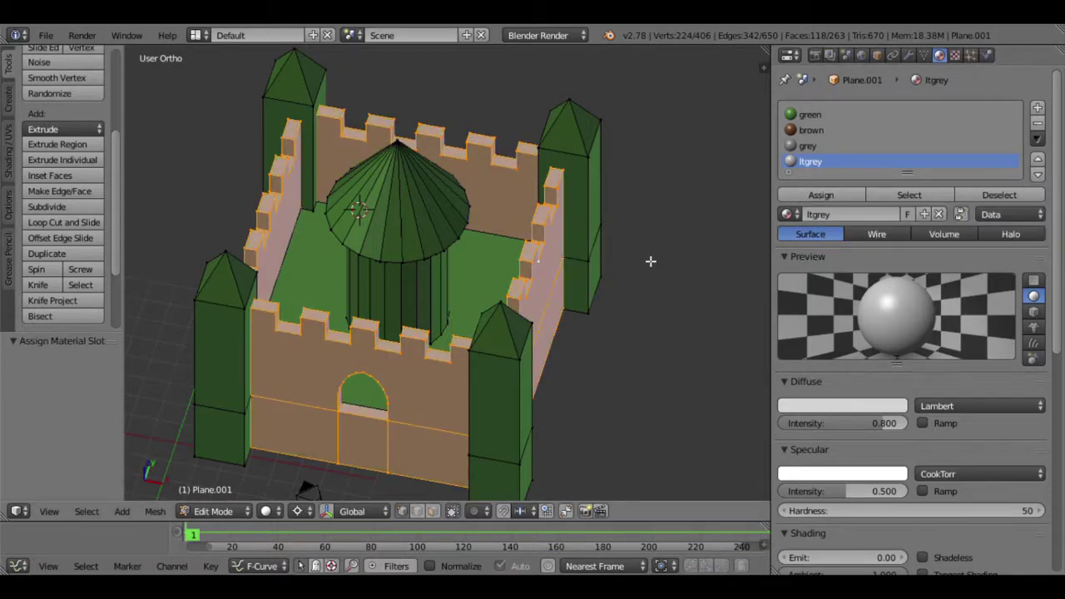
Assign ltgrey to the four tower bands and the right wall faces.
alt+right_click(599, 211)
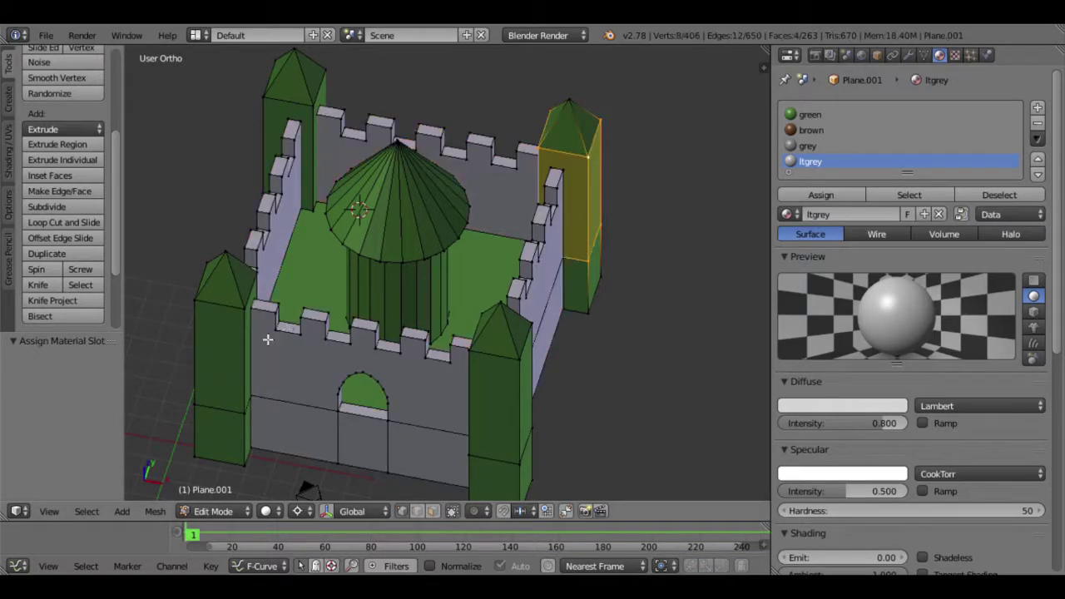
alt+shift+right_click(241, 354)
alt+shift+right_click(545, 387)
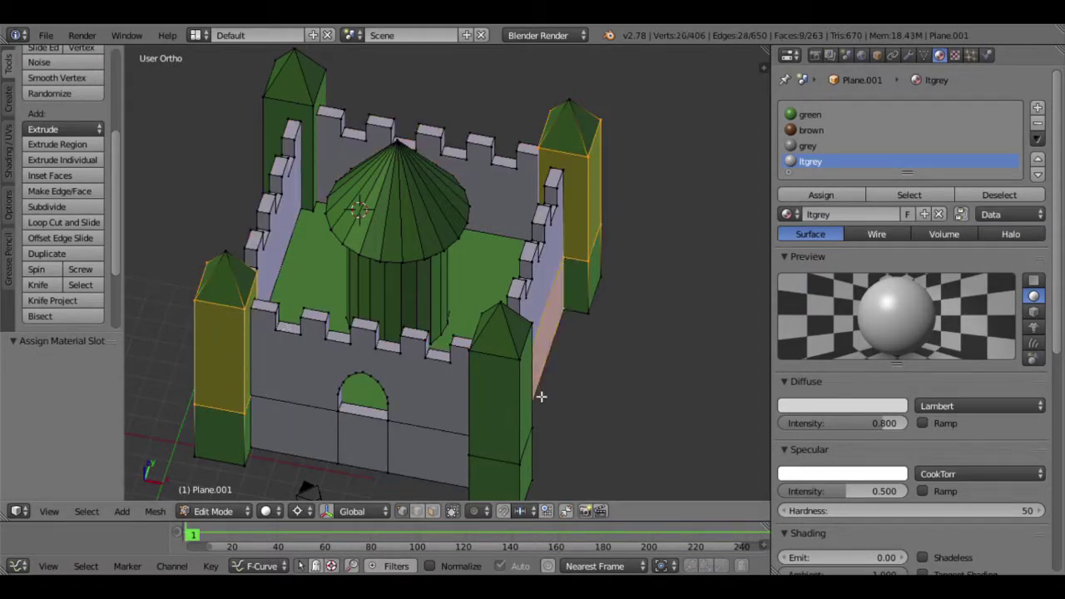
alt+shift+right_click(526, 399)
alt+shift+right_click(291, 166)
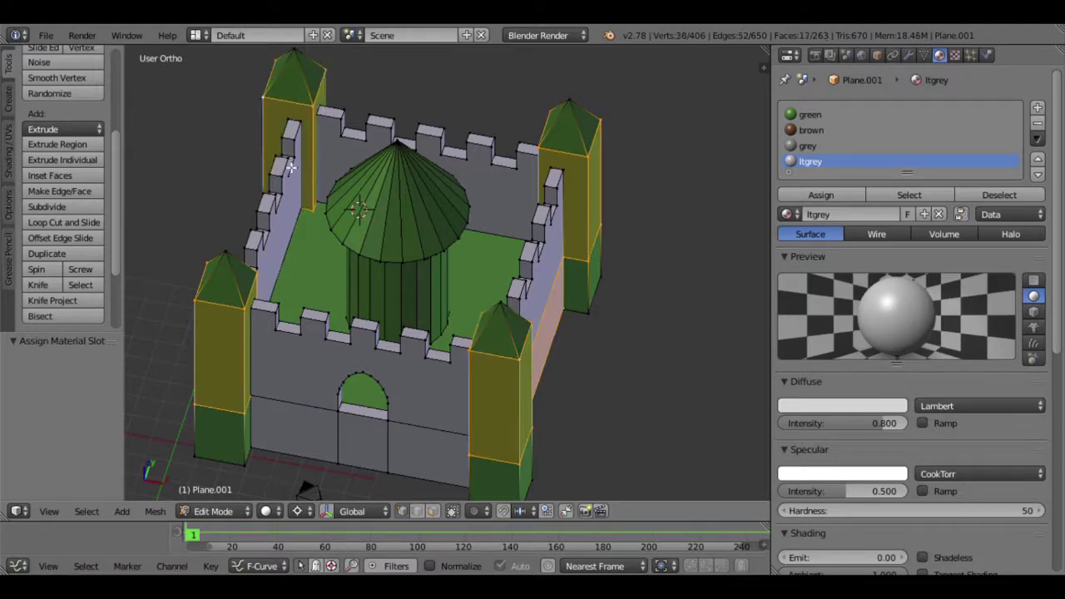
key(ctrl+KP_Add)
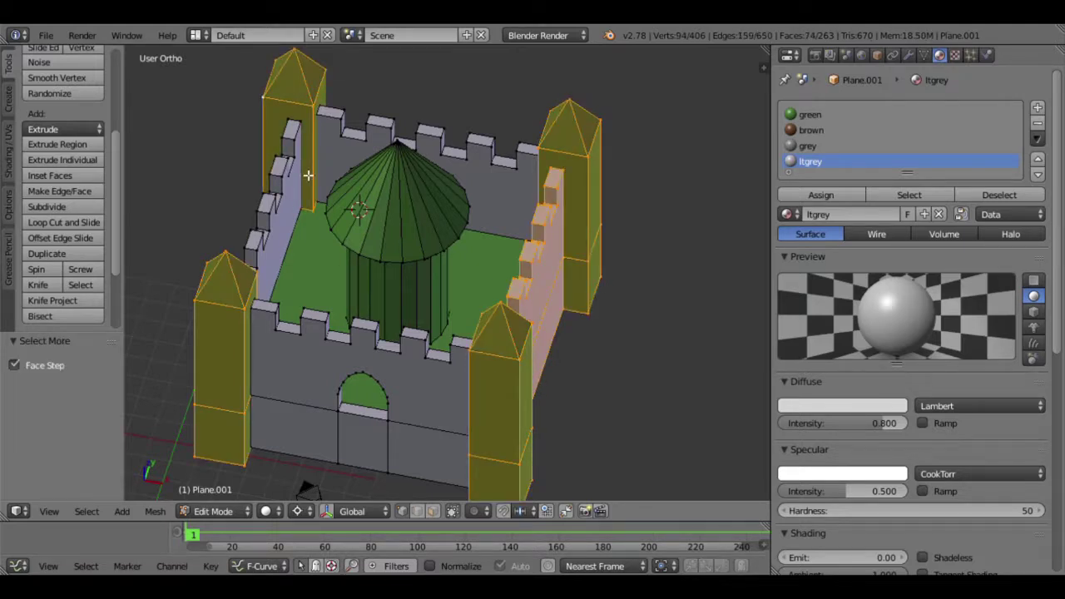
click(821, 195)
Select the four spire tips and grow the selection over the spire roofs.
scroll(511, 361, down, 2)
middle_drag(510, 361, 472, 355)
right_click(554, 193)
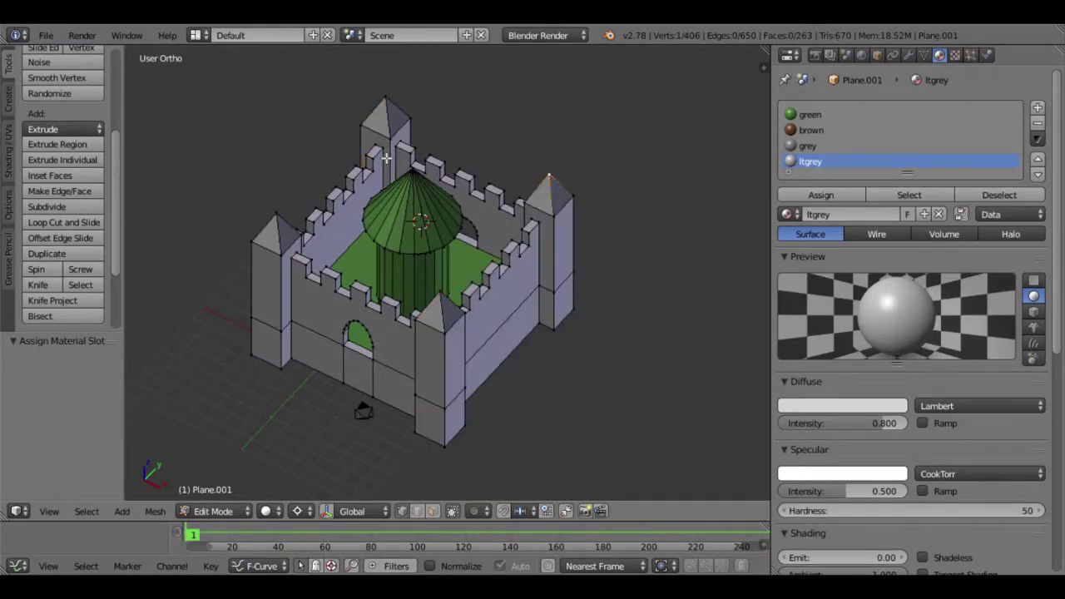
shift+right_click(385, 100)
shift+right_click(293, 233)
shift+right_click(443, 298)
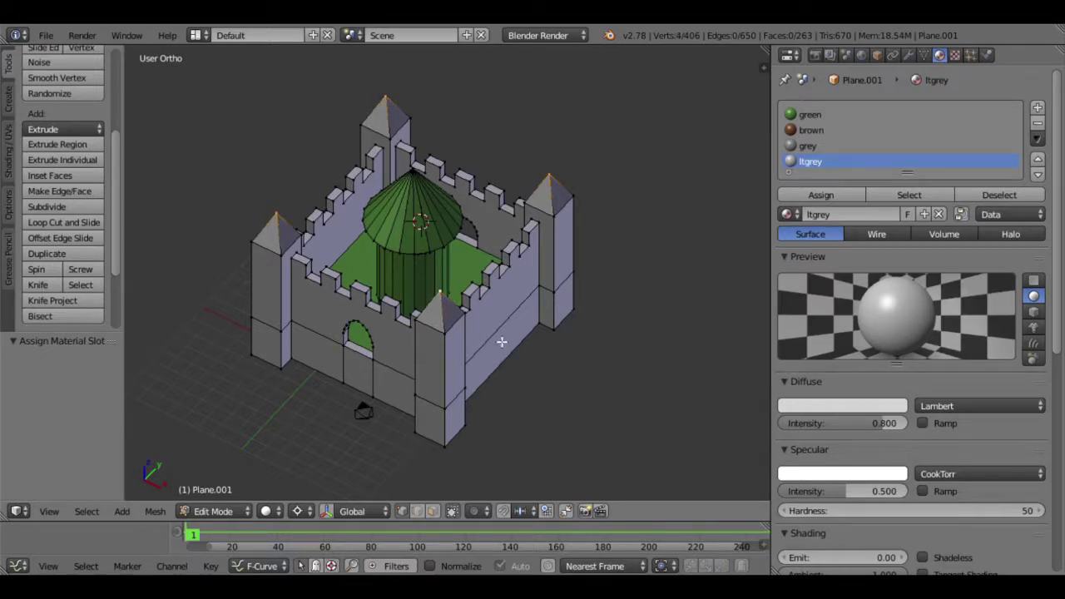
key(ctrl+KP_Add)
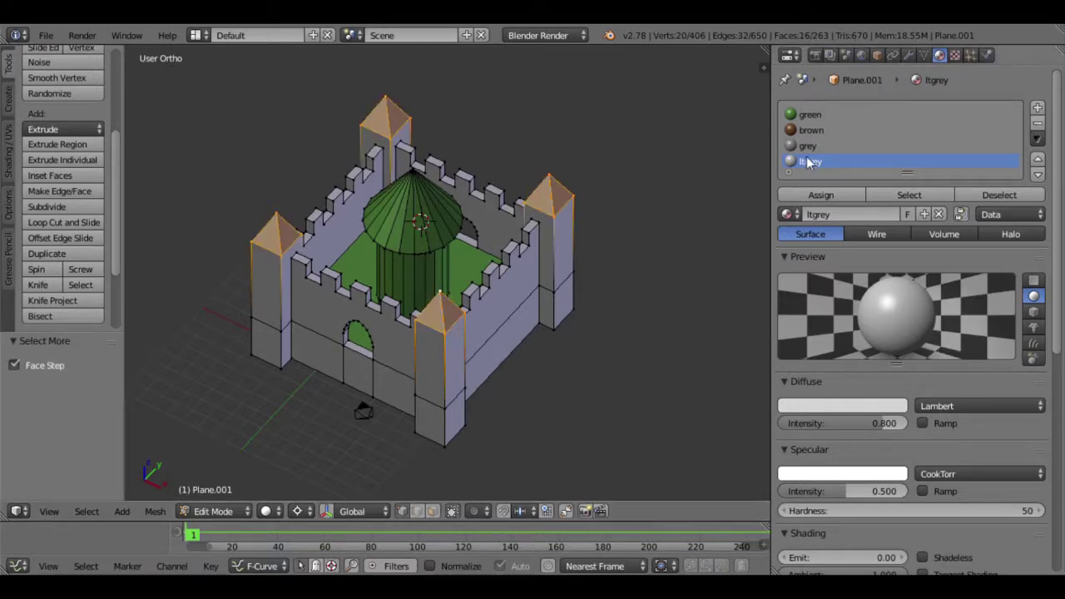
Assign the grey material to the four spire roofs.
click(808, 146)
click(821, 196)
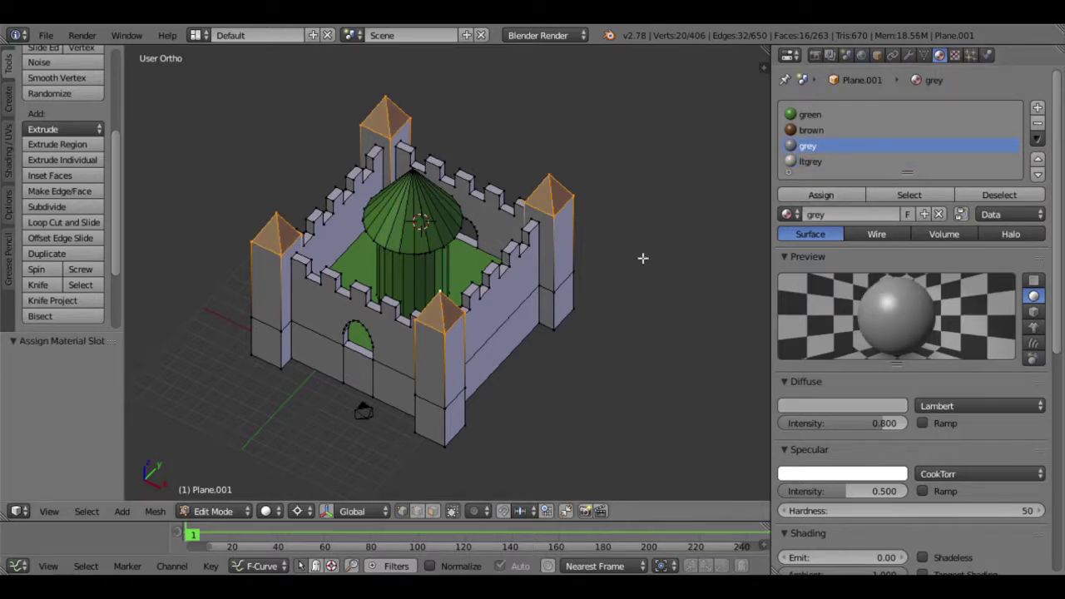
scroll(509, 278, up, 1)
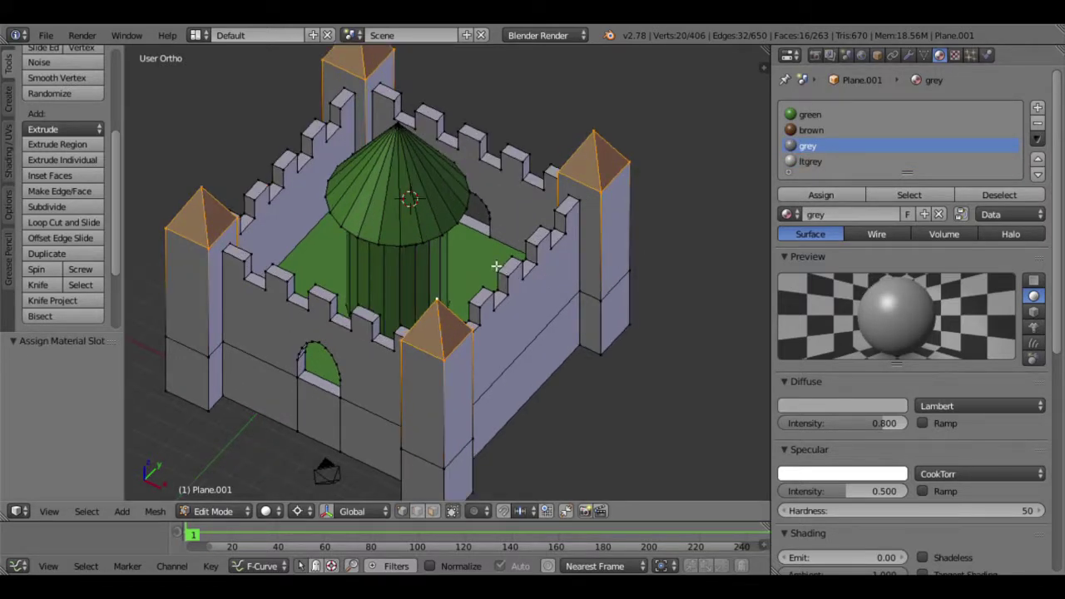
scroll(499, 270, up, 1)
Assign ltgrey to the central tower's cylinder walls.
alt+right_click(439, 356)
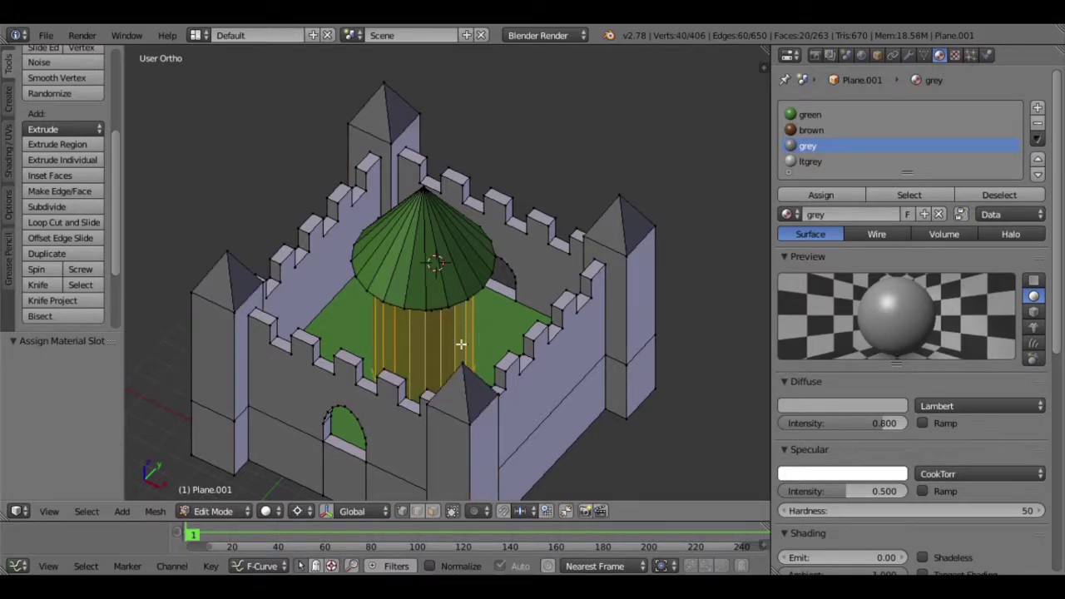
mouse_move(478, 349)
middle_down()
mouse_move(427, 262)
mouse_move(547, 435)
middle_up()
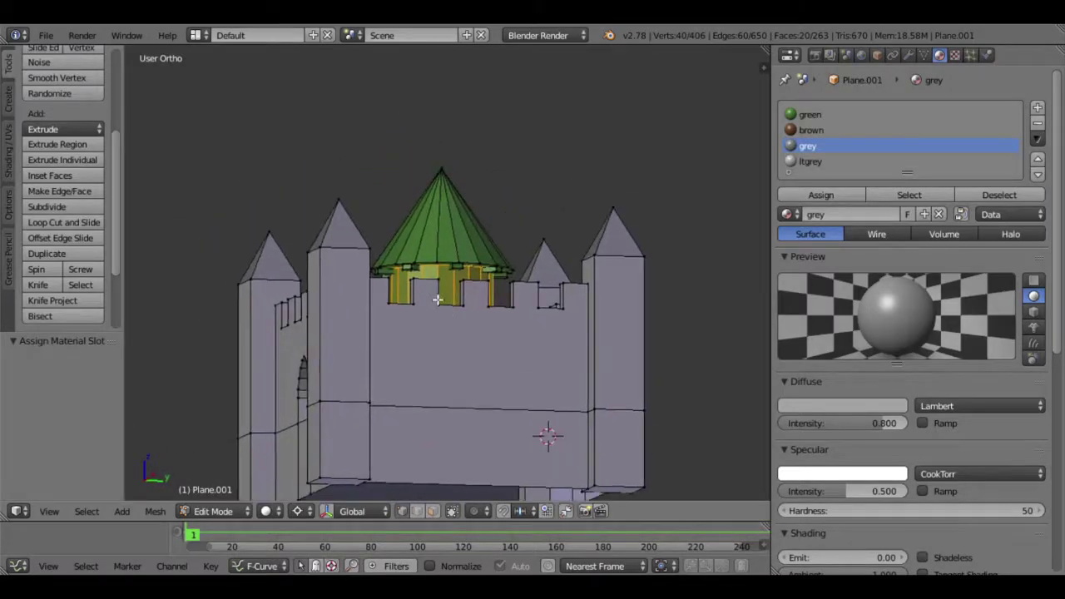
scroll(440, 302, up, 3)
scroll(445, 294, up, 1)
scroll(441, 308, up, 1)
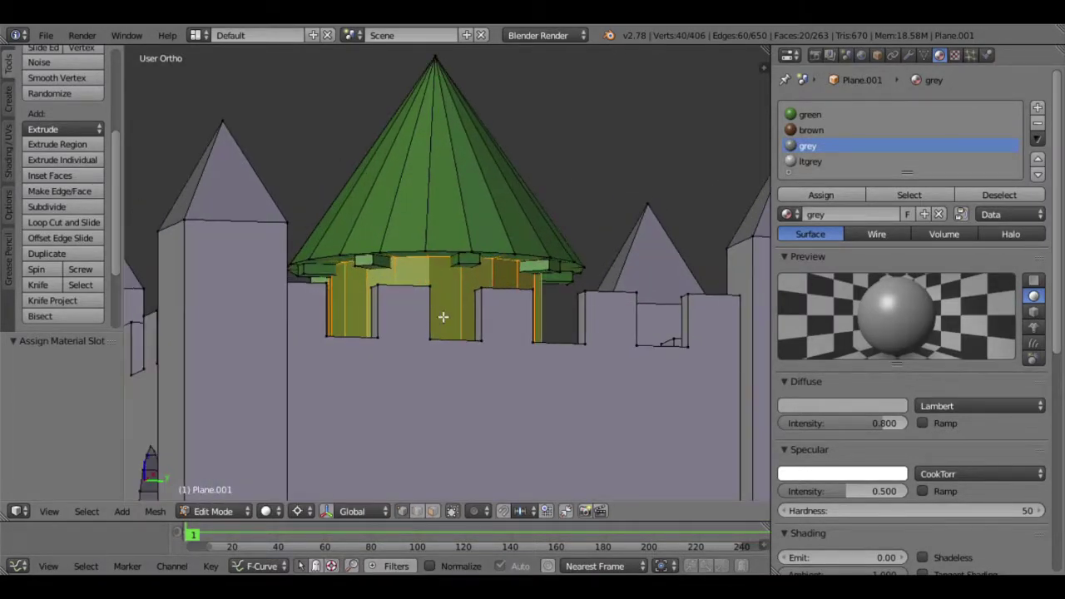
key(ctrl+KP_Add)
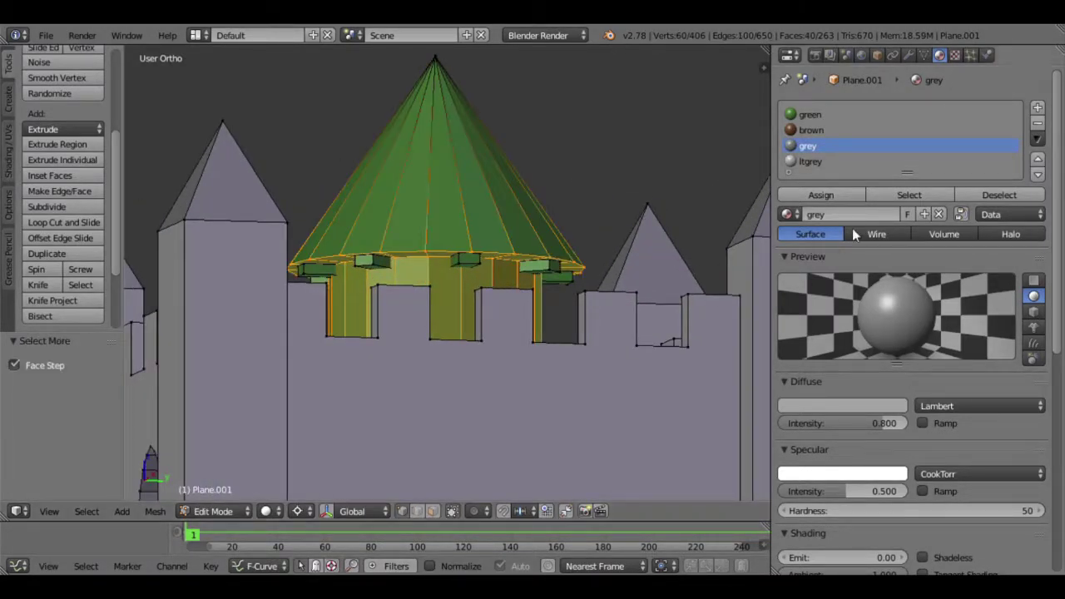
click(812, 163)
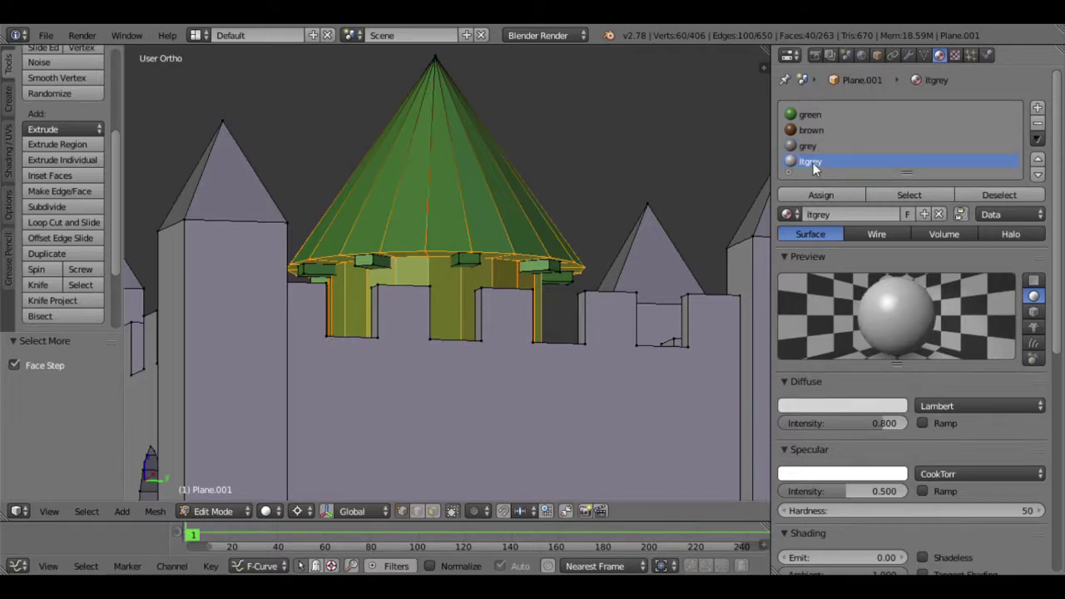
click(817, 193)
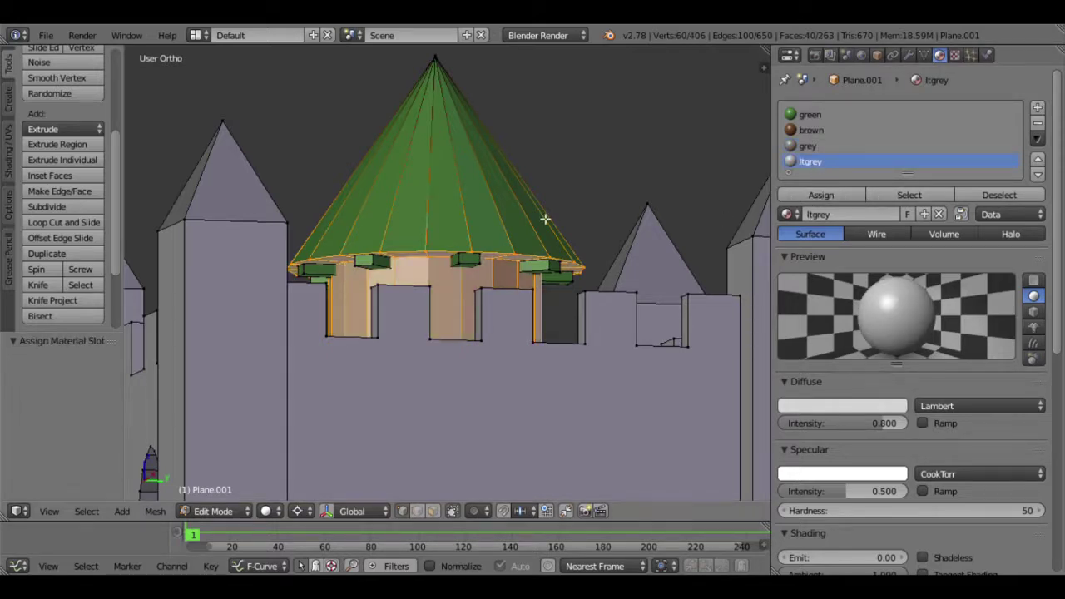
Make the central tower's cone roof grey, then disable limit selection to visible.
right_click(501, 200)
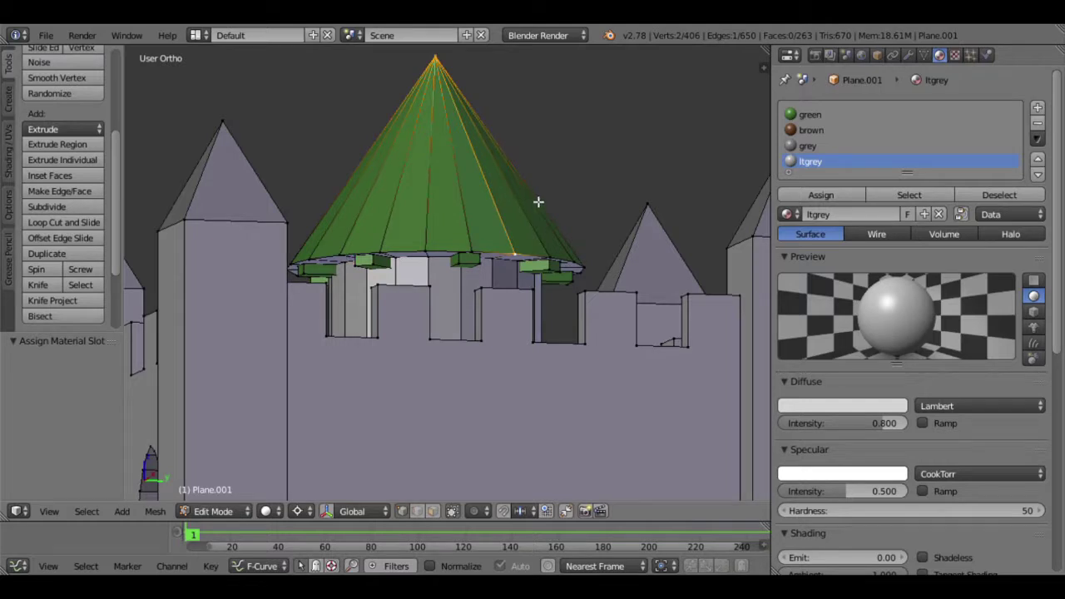
key(ctrl+KP_Add)
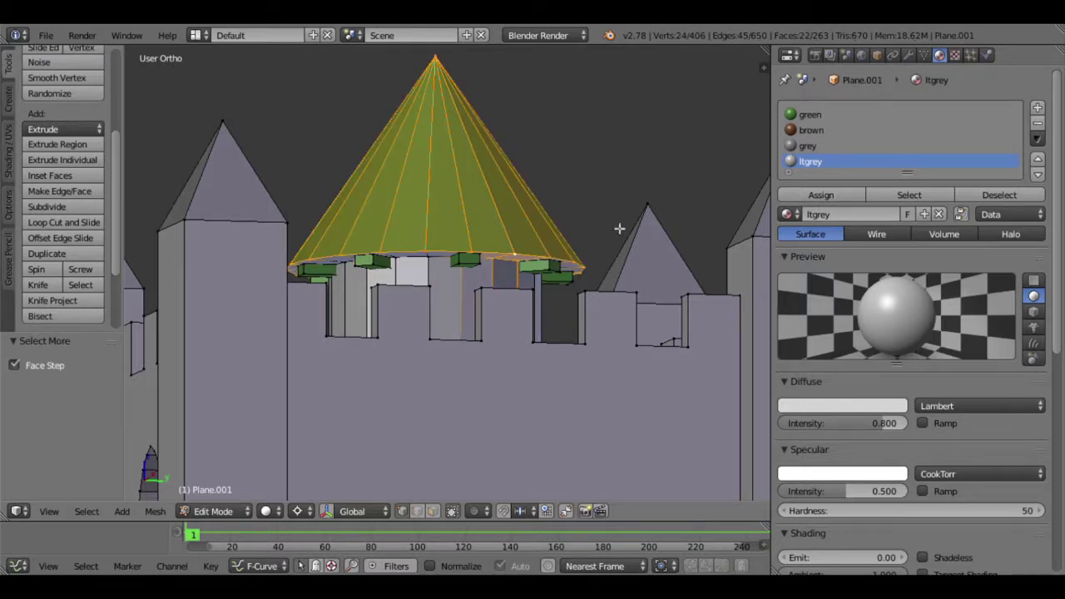
click(812, 146)
click(820, 194)
mouse_move(514, 252)
middle_down()
mouse_move(449, 328)
mouse_move(455, 309)
mouse_move(490, 316)
mouse_move(499, 330)
middle_up()
right_click(460, 288)
click(433, 510)
mouse_move(508, 374)
middle_down()
mouse_move(524, 325)
mouse_move(553, 400)
mouse_move(594, 452)
mouse_move(533, 357)
mouse_move(726, 200)
middle_up()
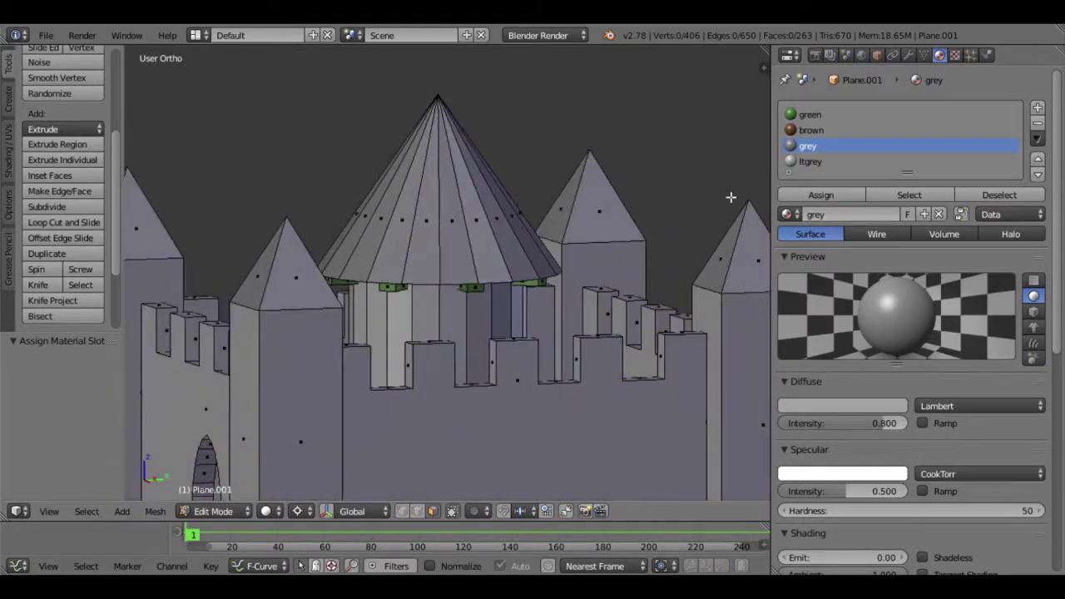
Select all green faces except the courtyard floor.
click(817, 114)
click(922, 195)
scroll(494, 333, up, 2)
scroll(477, 311, up, 2)
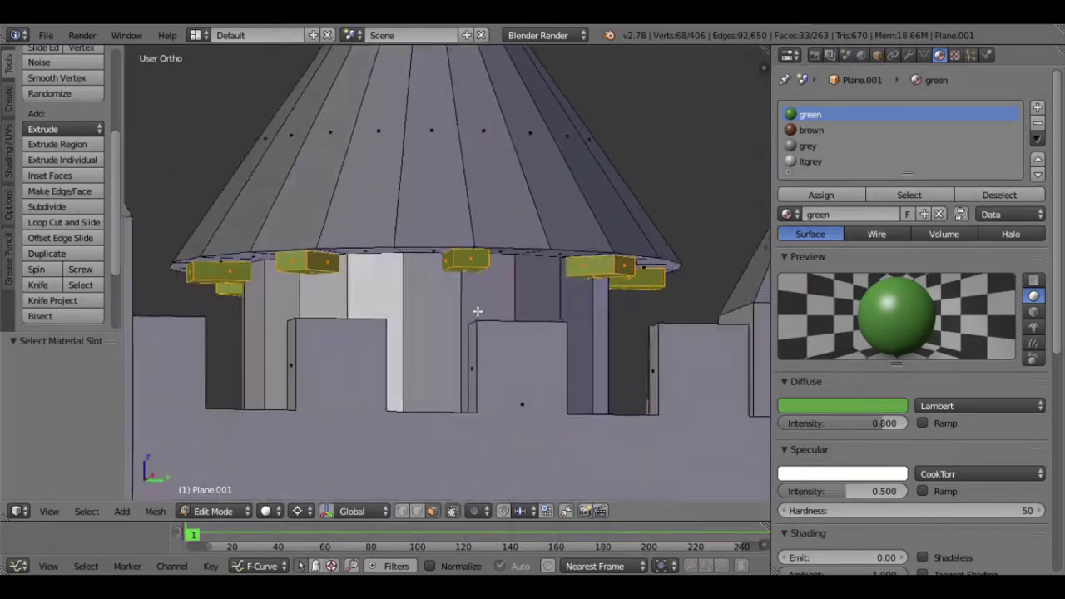
scroll(478, 311, down, 3)
scroll(477, 312, down, 4)
mouse_move(478, 311)
middle_down()
mouse_move(483, 418)
mouse_move(469, 401)
middle_up()
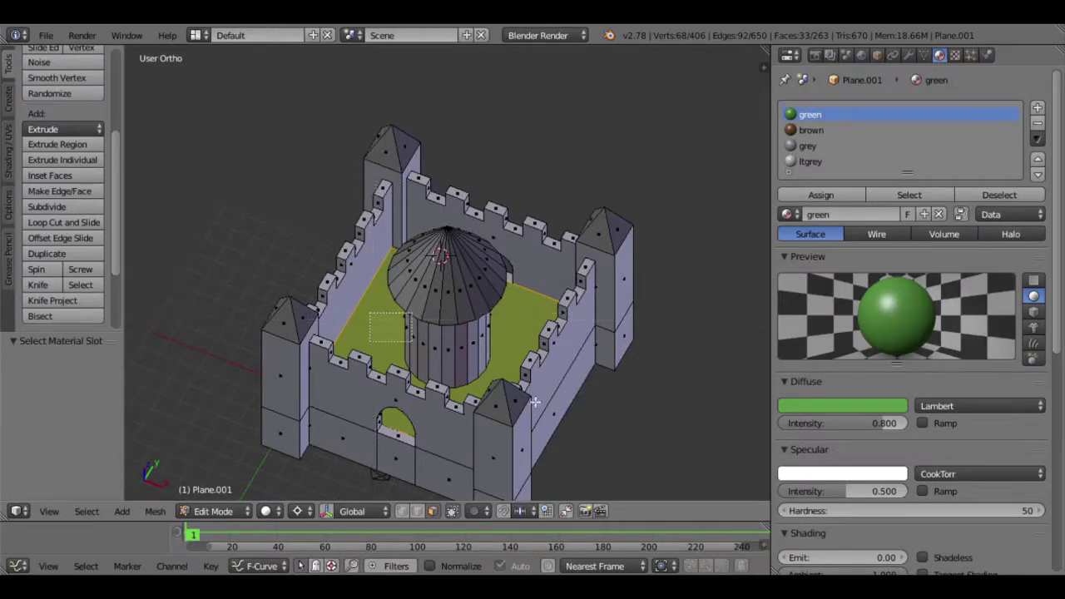
shift+right_click(537, 366)
middle_drag(565, 421, 487, 352)
scroll(489, 330, up, 4)
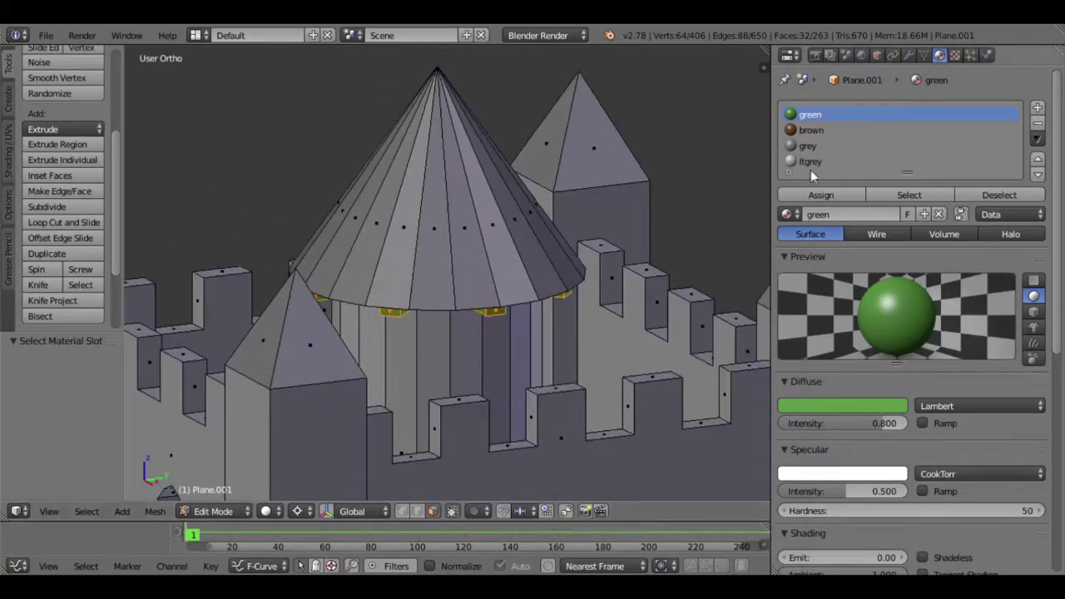
Assign brown to the blocks under the central tower's eaves and return to Object Mode.
click(811, 131)
click(818, 194)
mouse_move(452, 276)
middle_down()
mouse_move(455, 298)
mouse_move(513, 353)
middle_up()
mouse_move(484, 374)
middle_down()
mouse_move(485, 358)
mouse_move(492, 376)
middle_up()
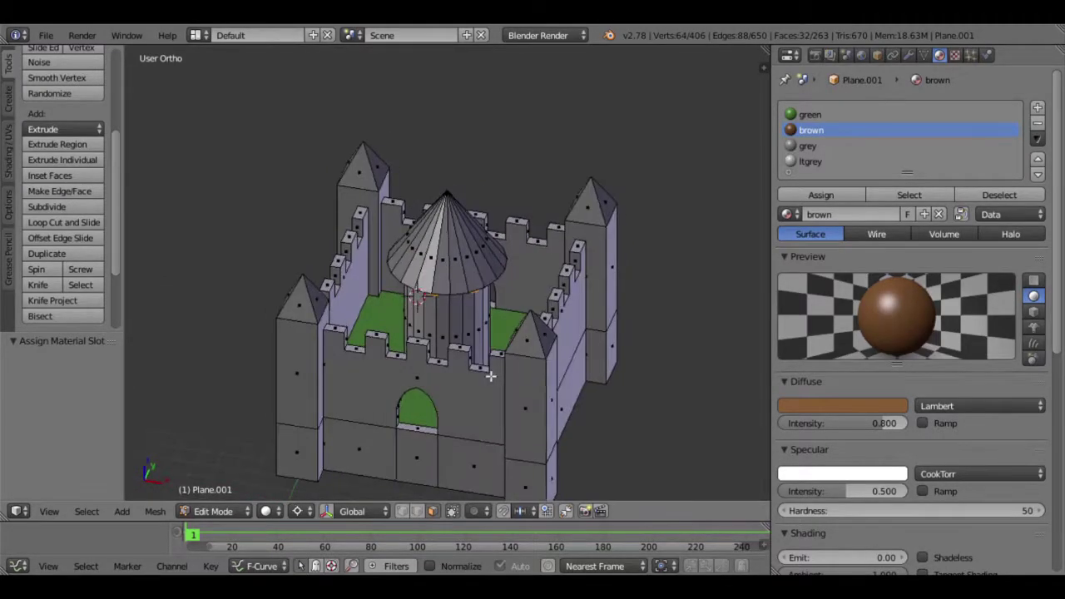
key(Tab)
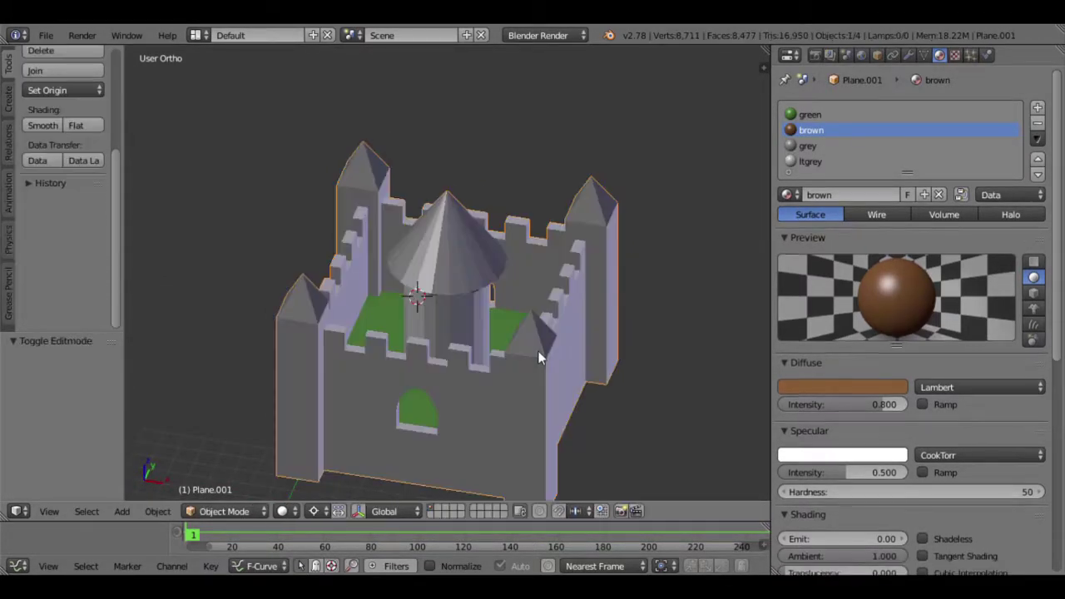
Unhide all objects with Alt+H and select the terrain plane.
scroll(537, 357, down, 4)
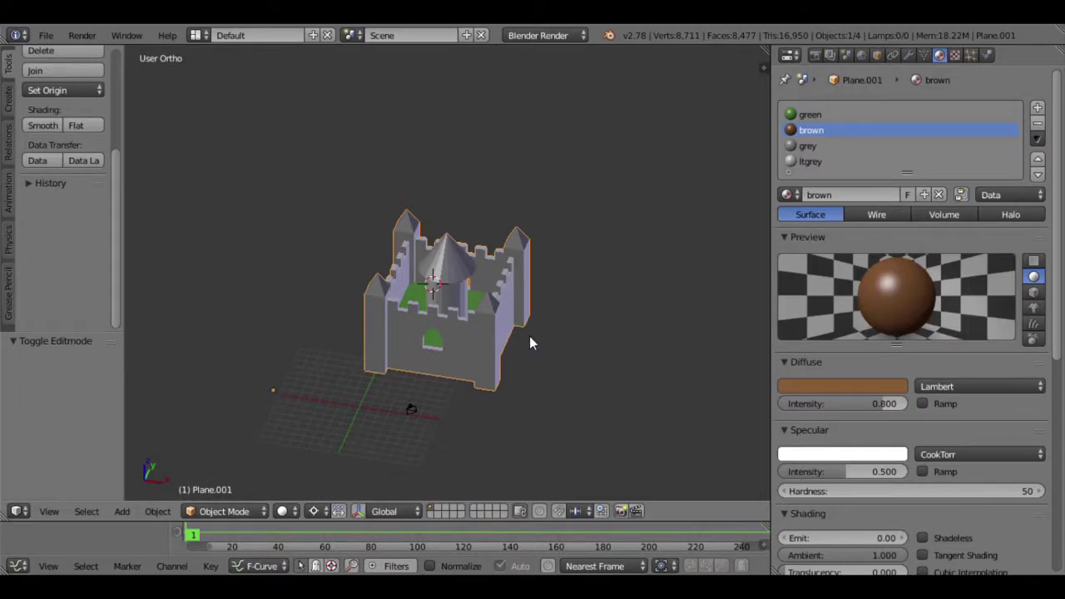
key(alt+h)
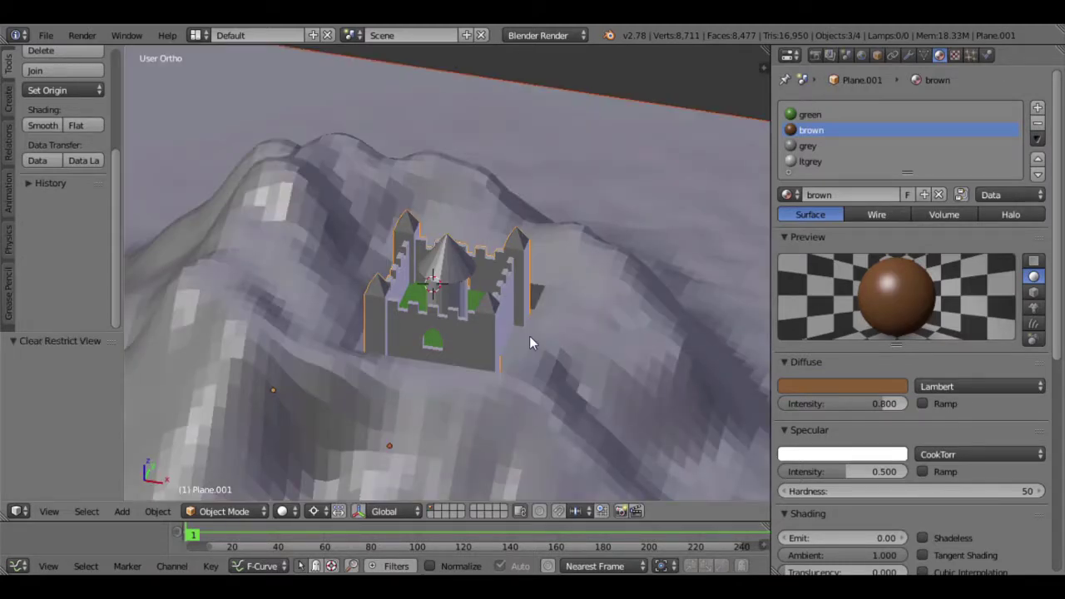
scroll(529, 336, down, 3)
right_click(512, 354)
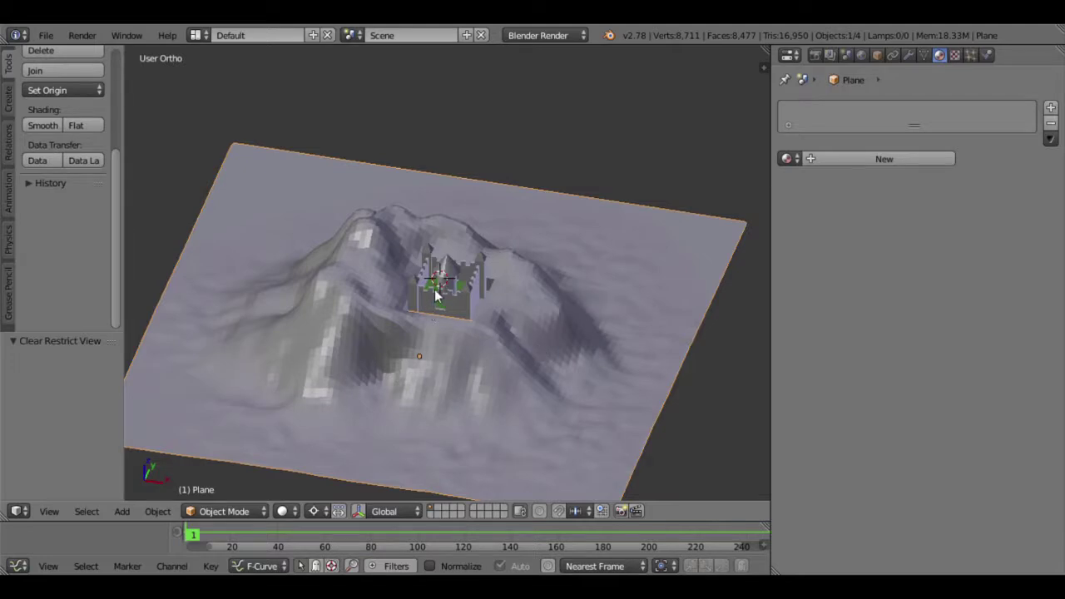
scroll(480, 316, up, 4)
scroll(524, 399, down, 2)
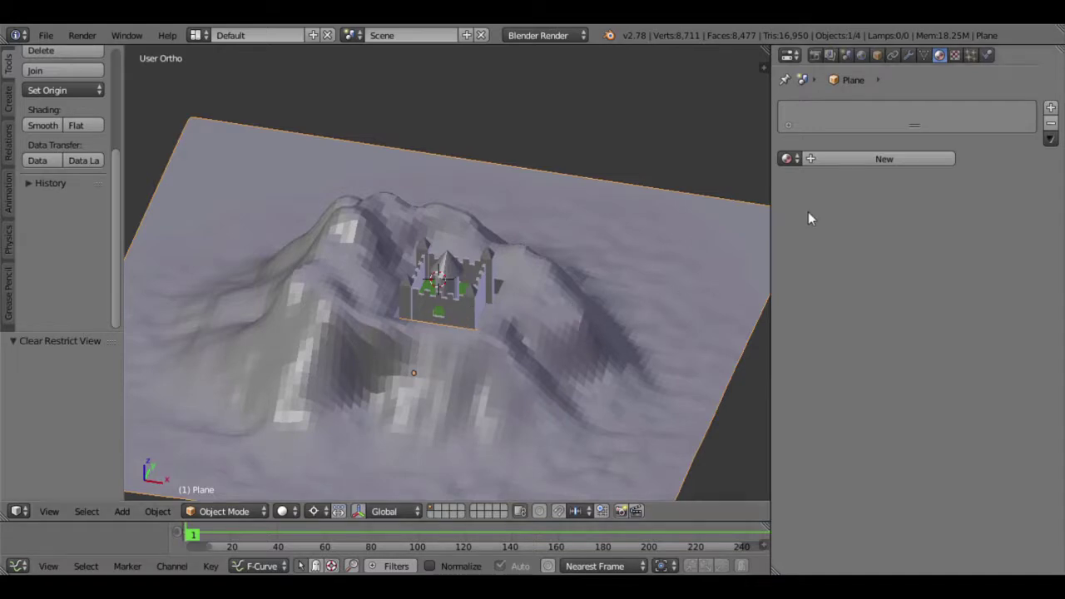
Add a material slot to the terrain, first assigning grey, then switching to ltgrey.
click(1049, 108)
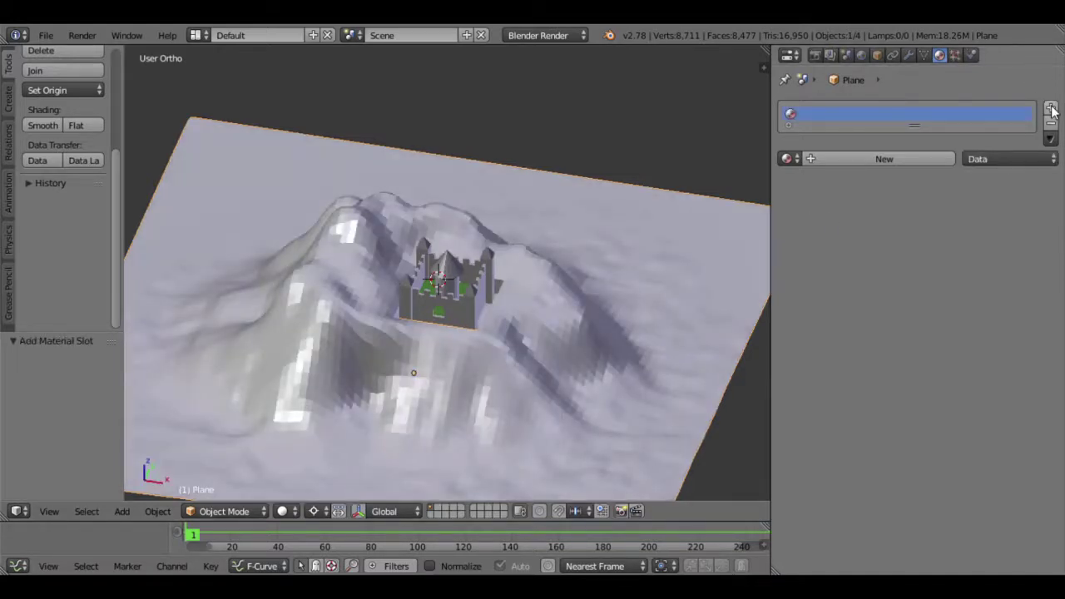
click(786, 159)
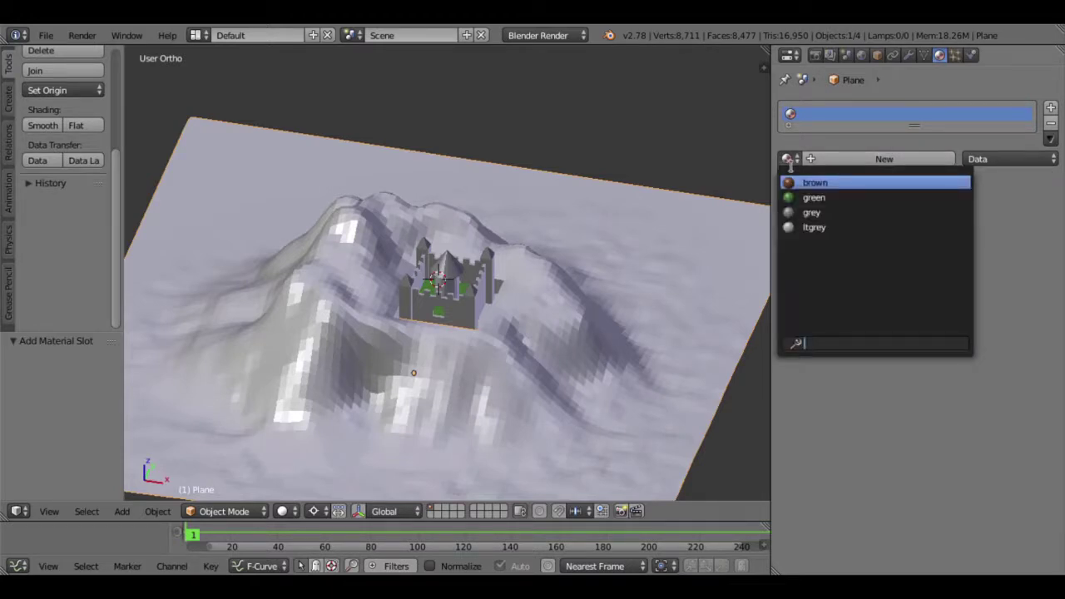
click(811, 214)
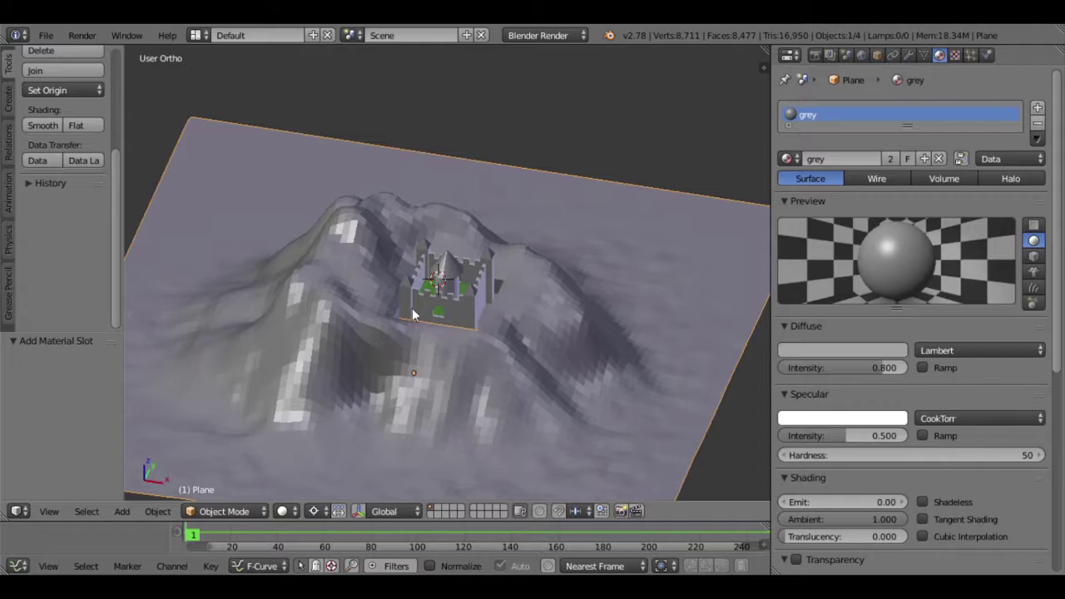
scroll(441, 303, up, 4)
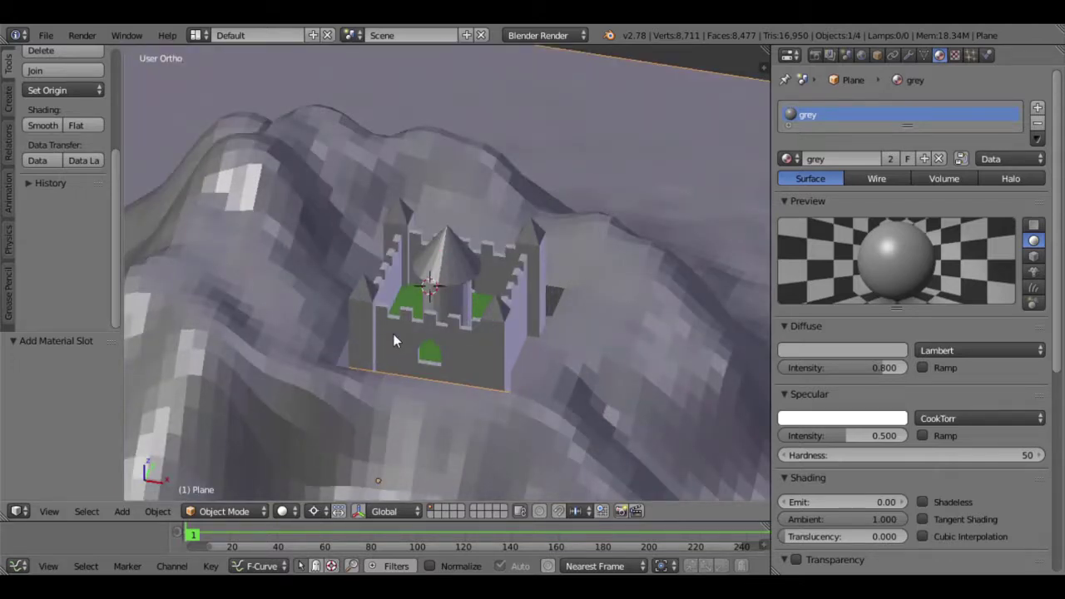
click(787, 159)
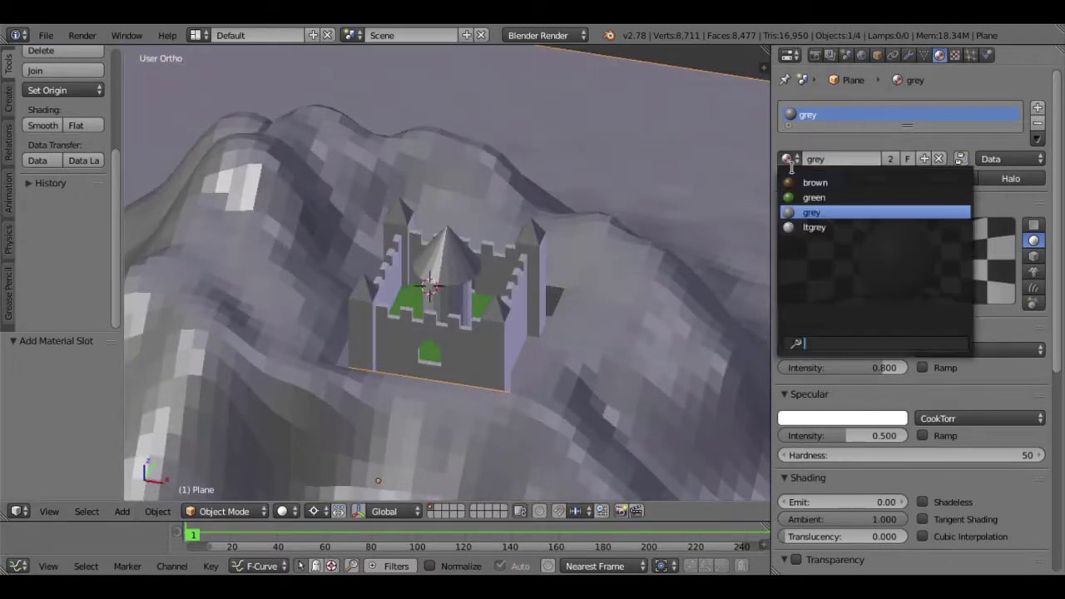
click(812, 227)
scroll(595, 268, down, 5)
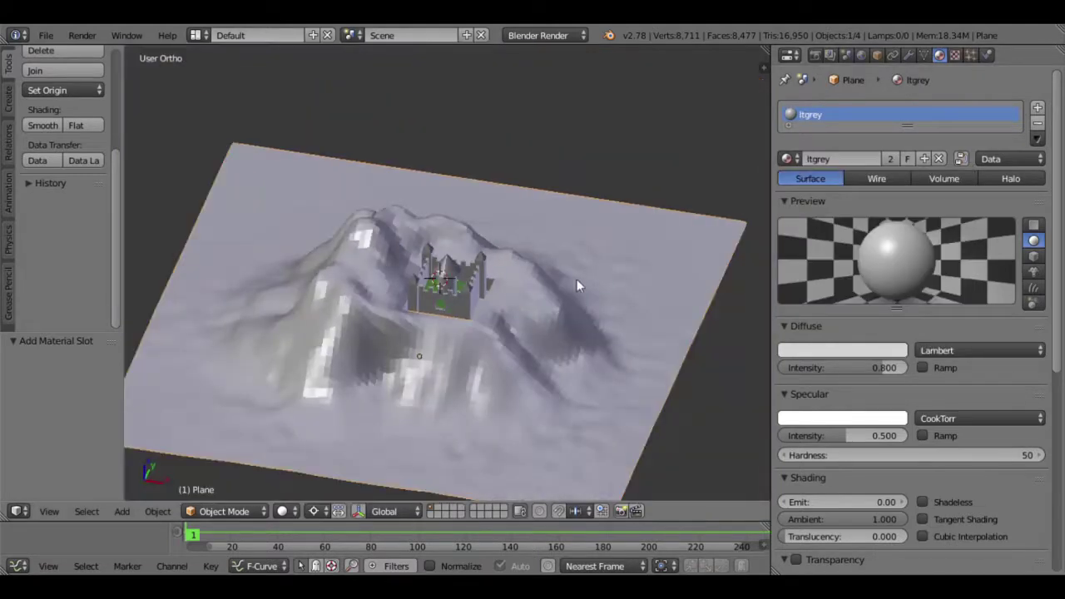
scroll(580, 275, up, 4)
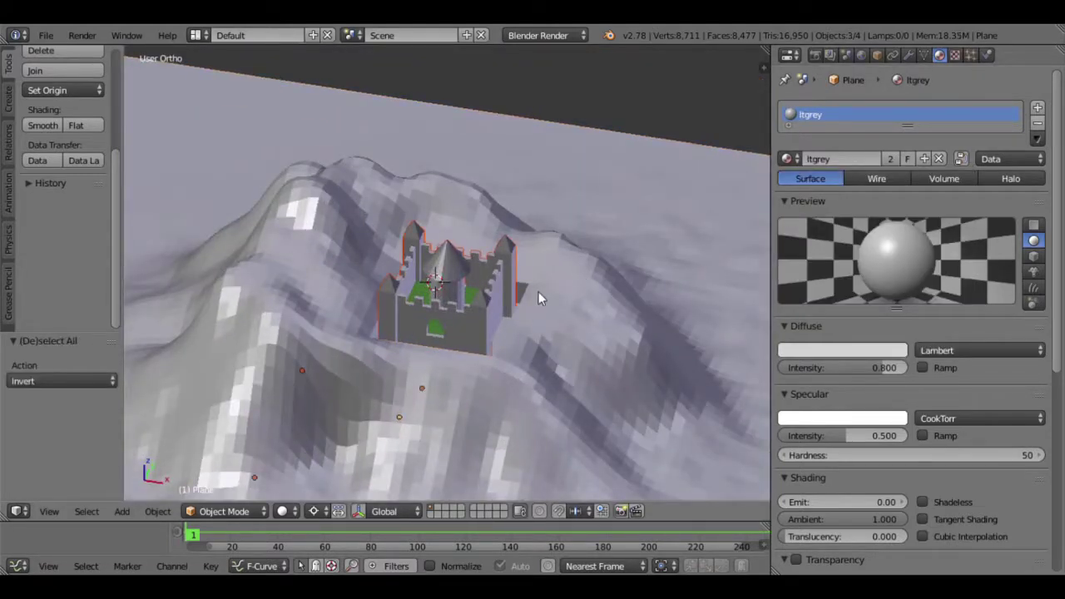
Isolate the terrain and grow its face selection over the pit and its walls.
key(h)
scroll(416, 283, up, 3)
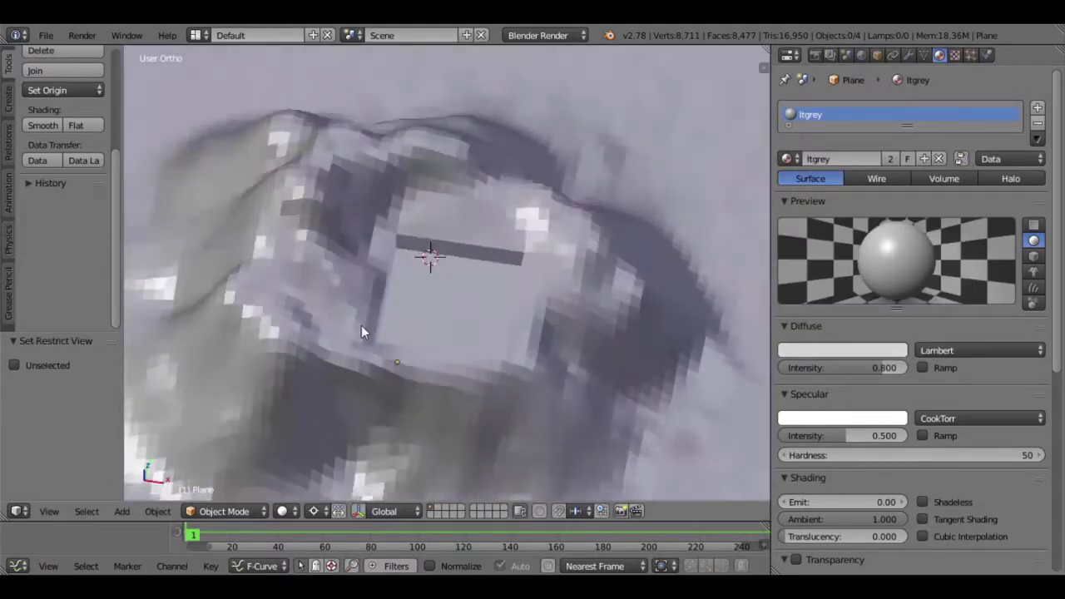
mouse_move(421, 302)
middle_down()
mouse_move(434, 326)
mouse_move(454, 324)
mouse_move(430, 308)
mouse_move(397, 244)
mouse_move(416, 258)
middle_up()
key(Tab)
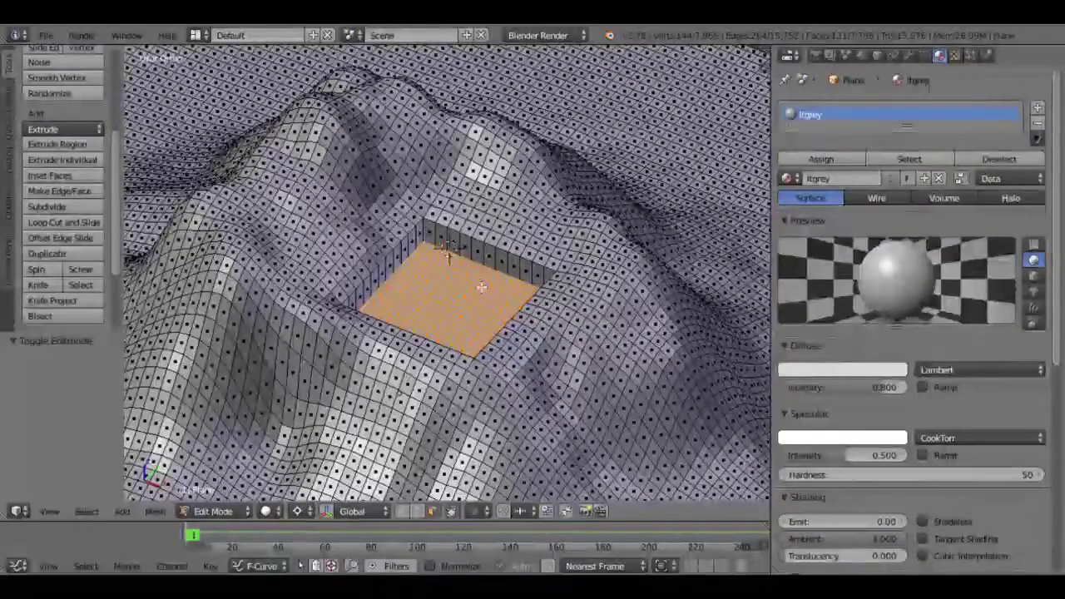
key(ctrl+KP_Add)
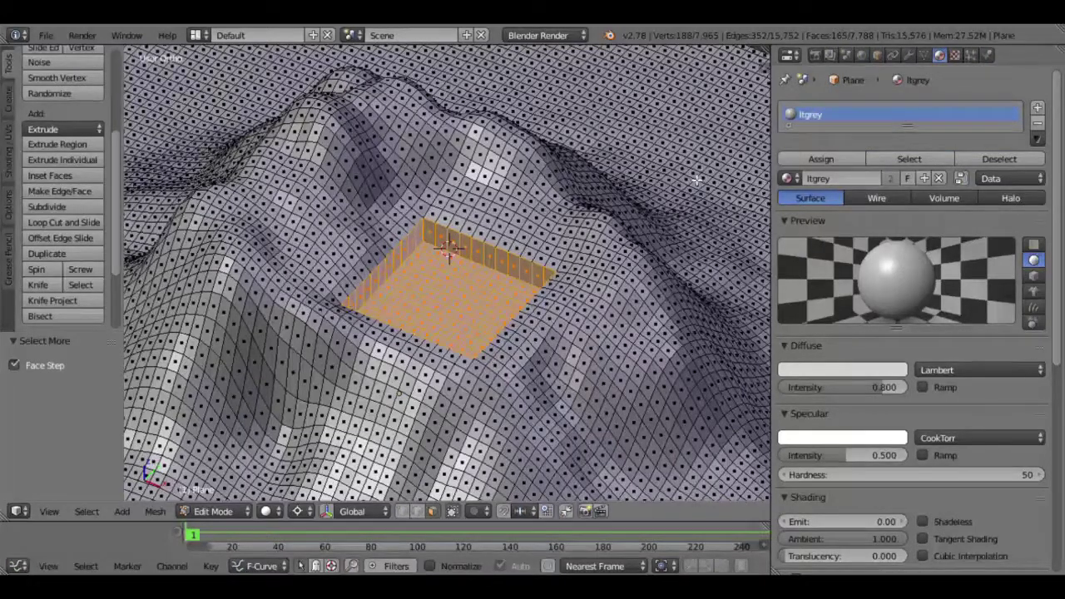
key(Tab)
Add a second material slot holding the green material and assign it to the pit faces.
click(1047, 109)
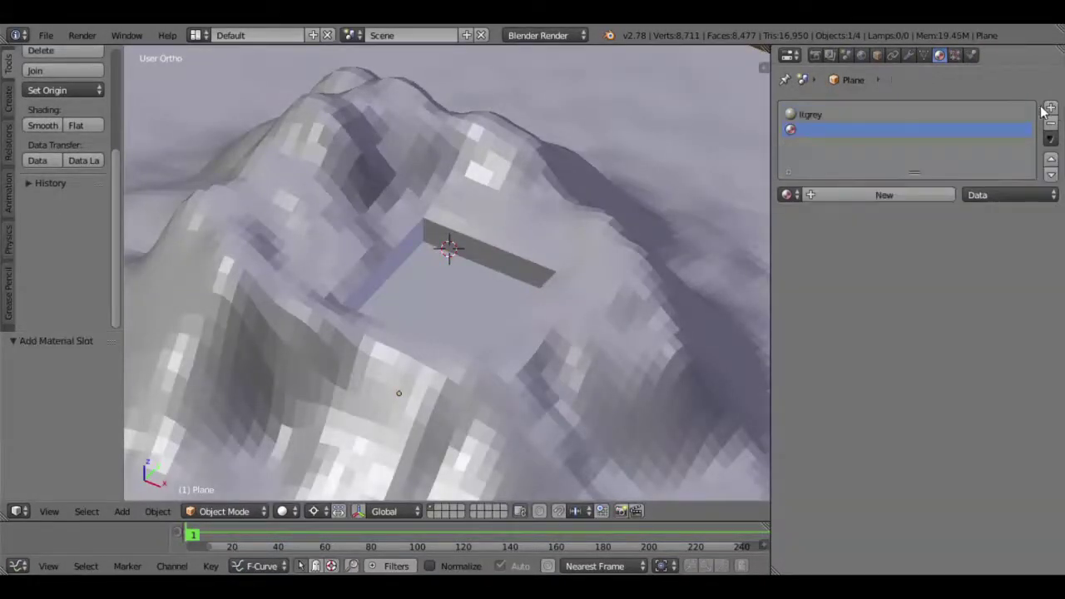
click(787, 195)
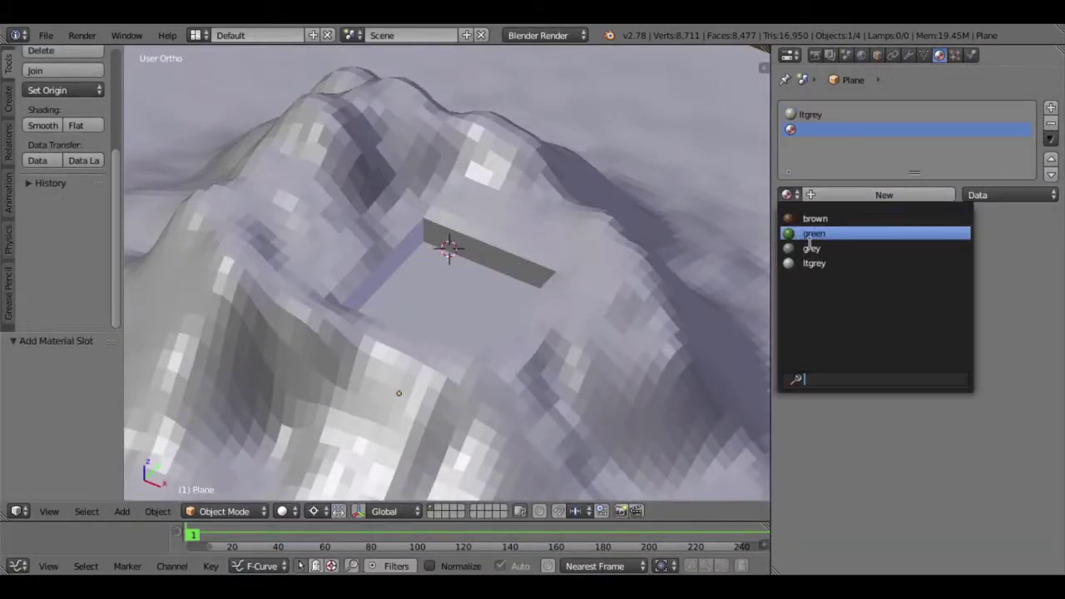
click(808, 236)
key(Tab)
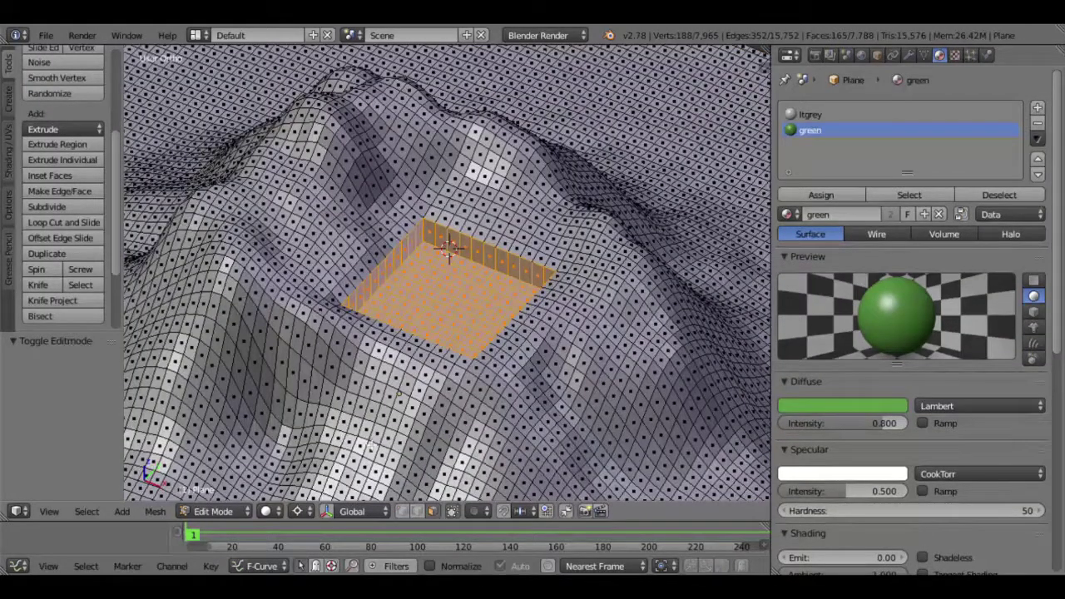
click(820, 194)
Grow the selection outward around the pit, assign green to that band, then deselect.
middle_drag(665, 249, 565, 270)
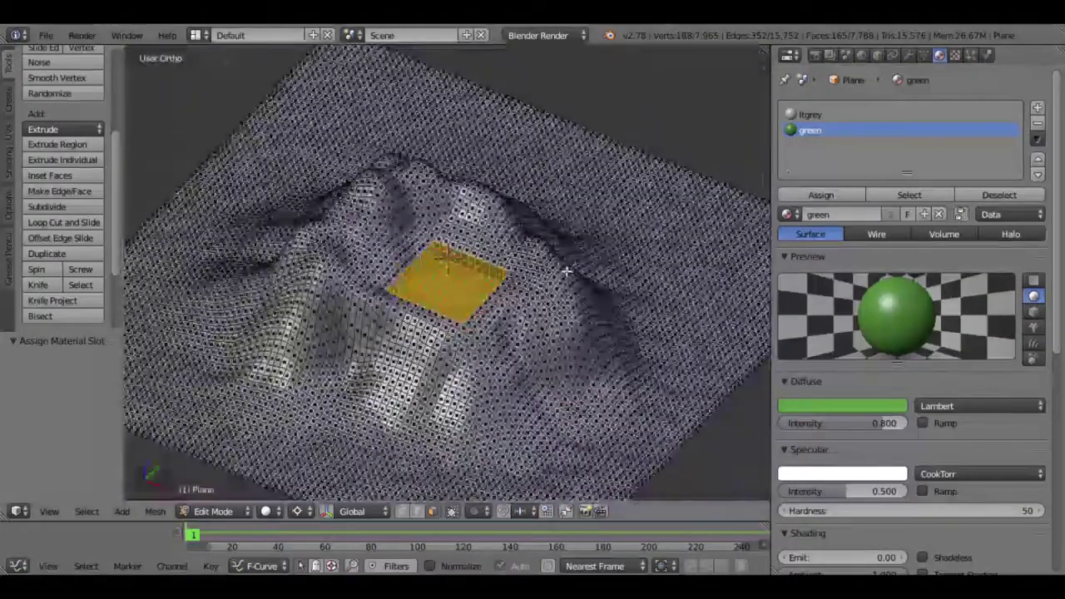
scroll(540, 299, up, 2)
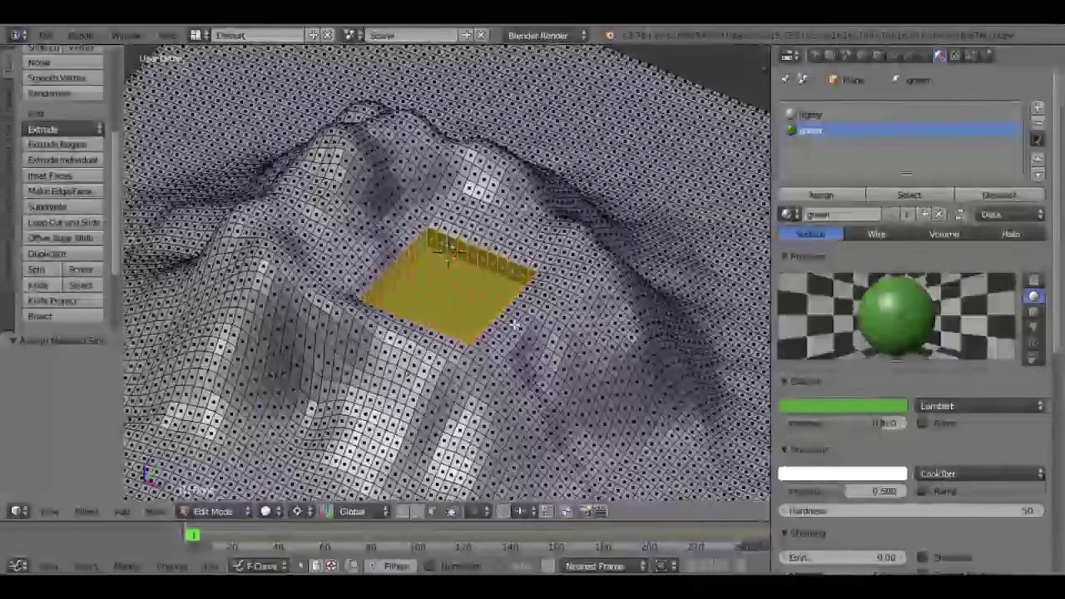
key(ctrl+KP_Add)
key(ctrl+KP_Add)
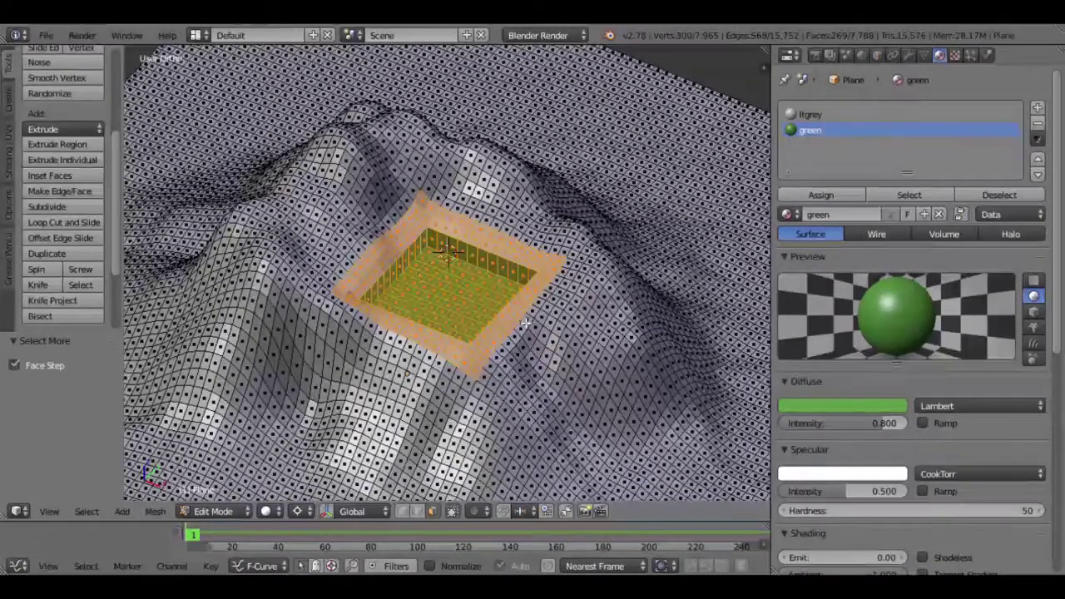
click(823, 195)
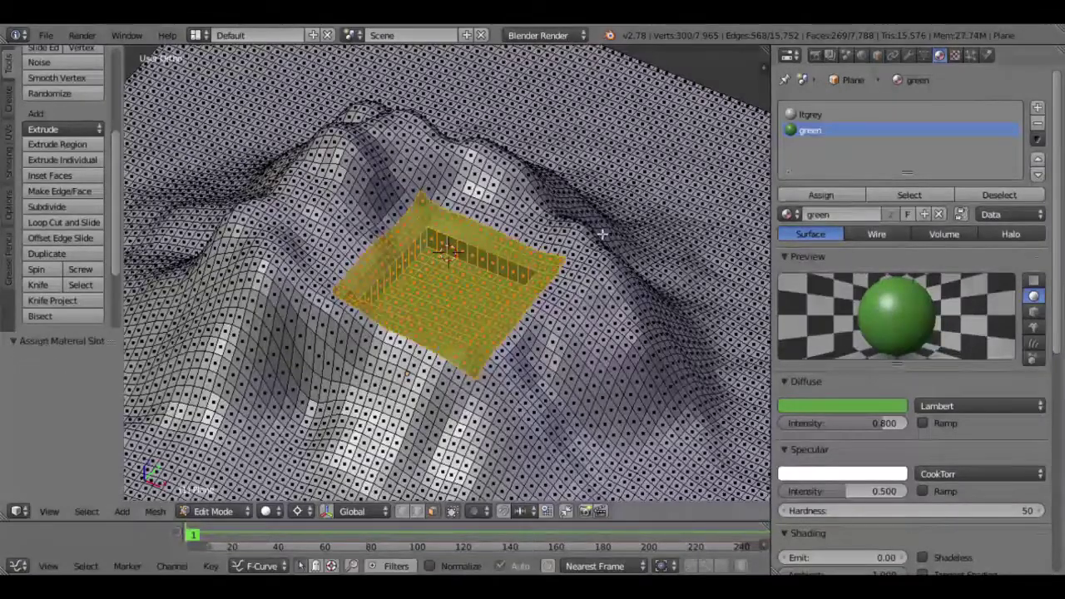
key(a)
mouse_move(575, 258)
middle_down()
mouse_move(468, 287)
mouse_move(499, 280)
mouse_move(522, 331)
mouse_move(508, 350)
mouse_move(518, 321)
mouse_move(491, 333)
mouse_move(532, 335)
middle_up()
scroll(522, 331, down, 3)
scroll(508, 349, up, 5)
scroll(478, 317, down, 3)
scroll(471, 331, down, 2)
key(Tab)
Unhide the castle objects with Alt+H and zoom around to check them on the green patch.
key(alt+h)
scroll(507, 346, down, 3)
scroll(507, 345, down, 2)
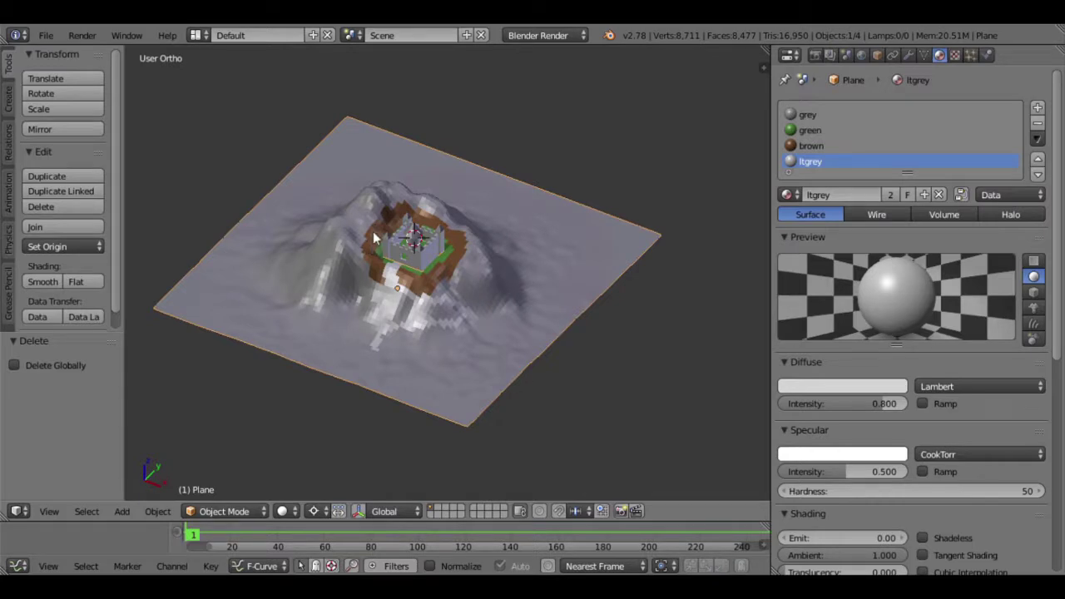
scroll(374, 266, up, 4)
scroll(375, 305, up, 2)
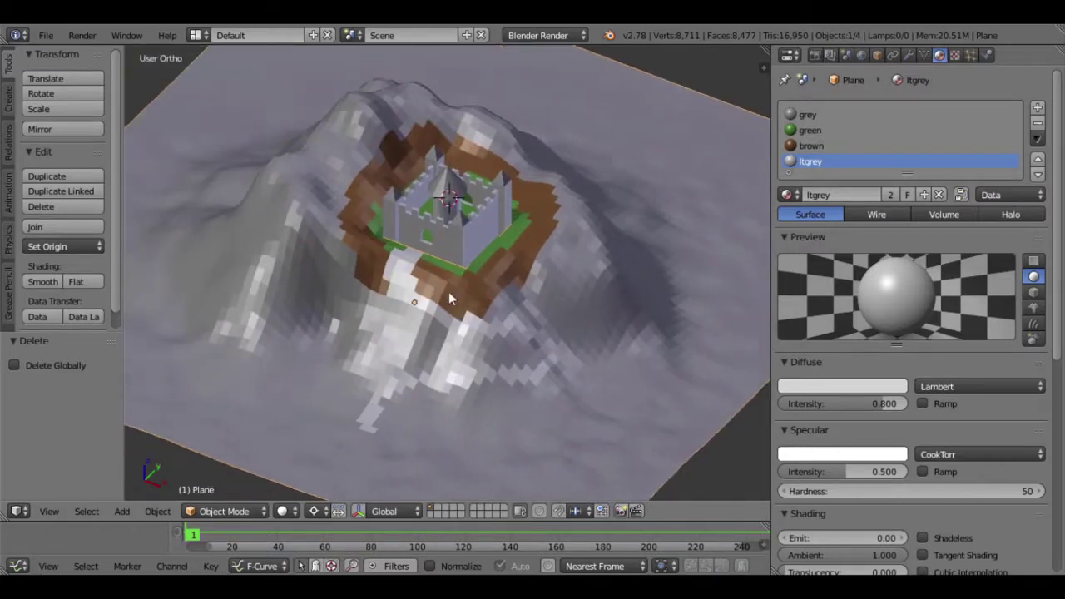
scroll(397, 325, up, 2)
scroll(395, 326, up, 1)
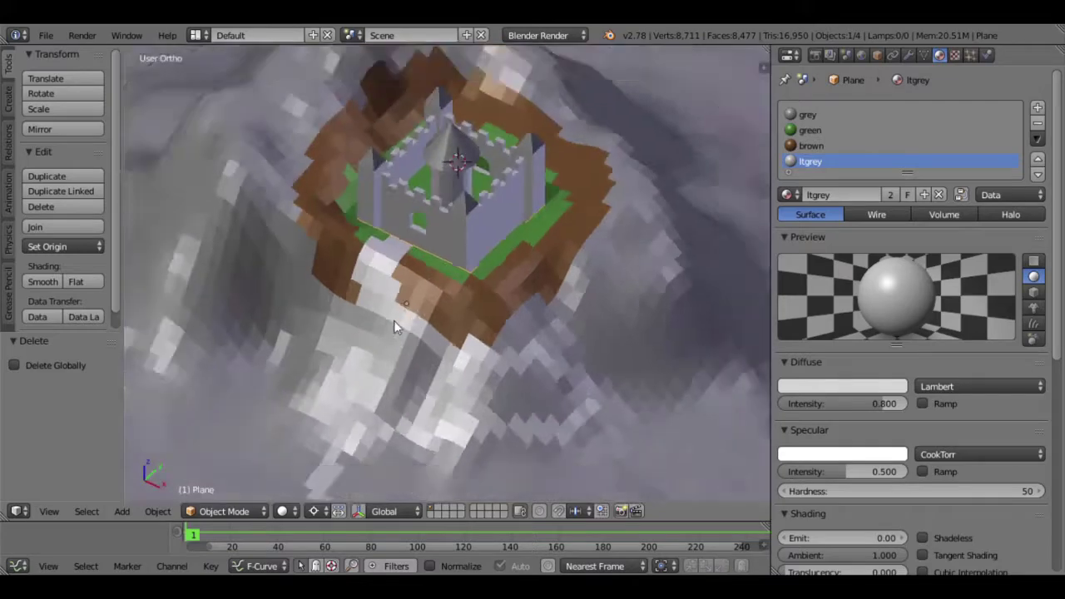
scroll(388, 324, down, 2)
scroll(378, 330, up, 4)
scroll(386, 338, up, 1)
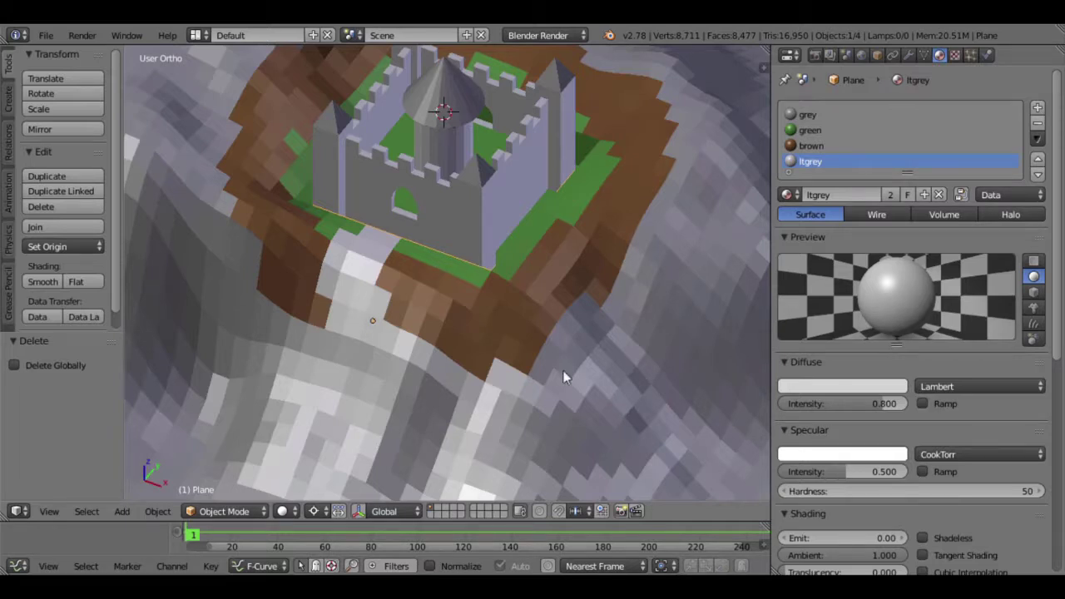
scroll(563, 376, down, 3)
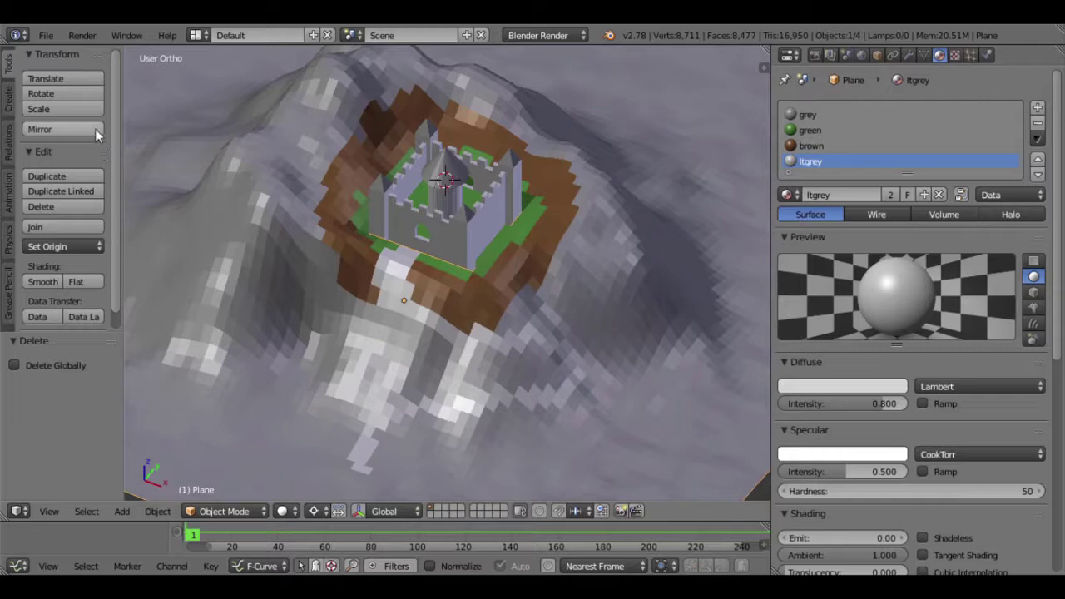
click(227, 510)
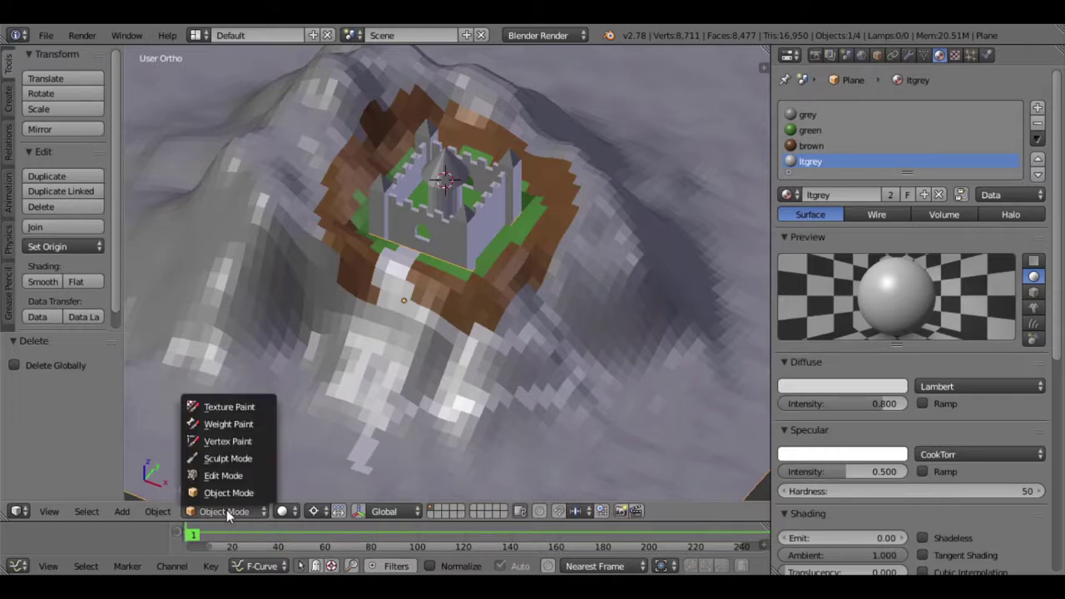
Put the terrain in Sculpt Mode with the Layer brush and Dyntopo enabled.
click(241, 466)
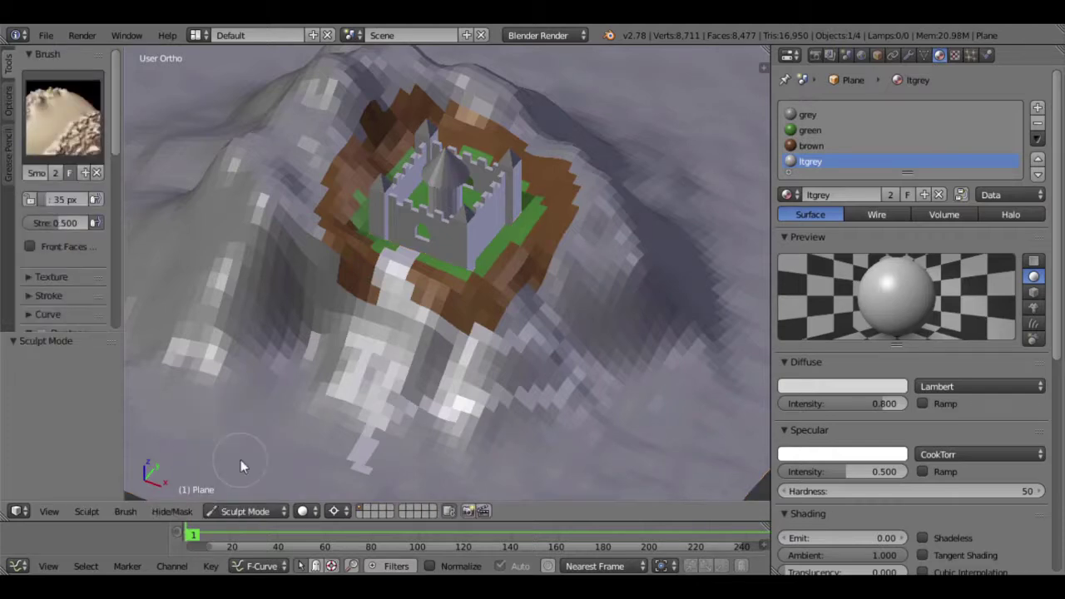
drag(283, 282, 308, 332)
click(74, 122)
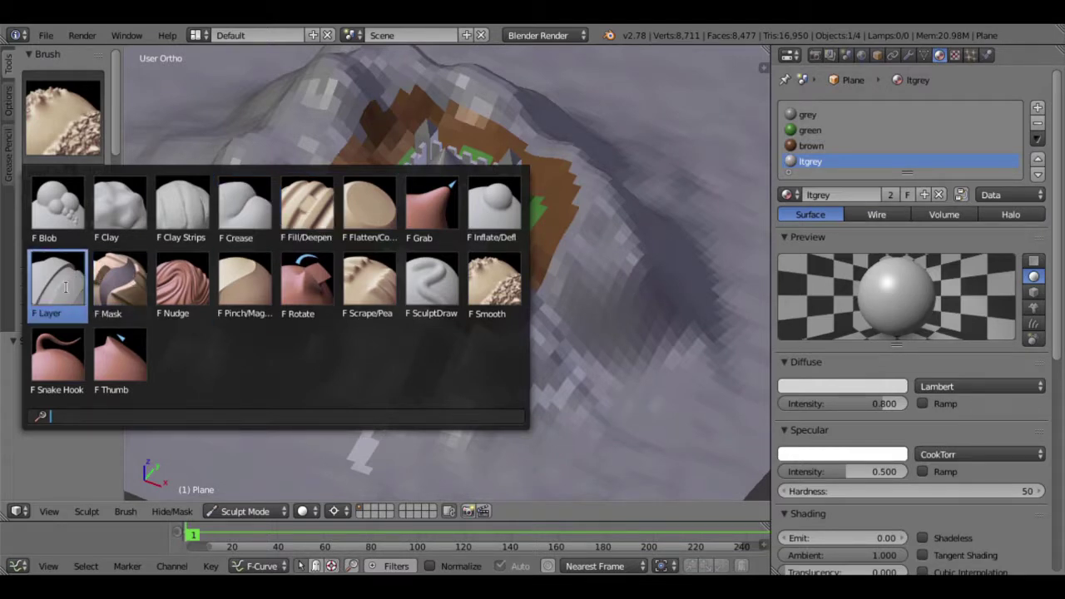
click(65, 286)
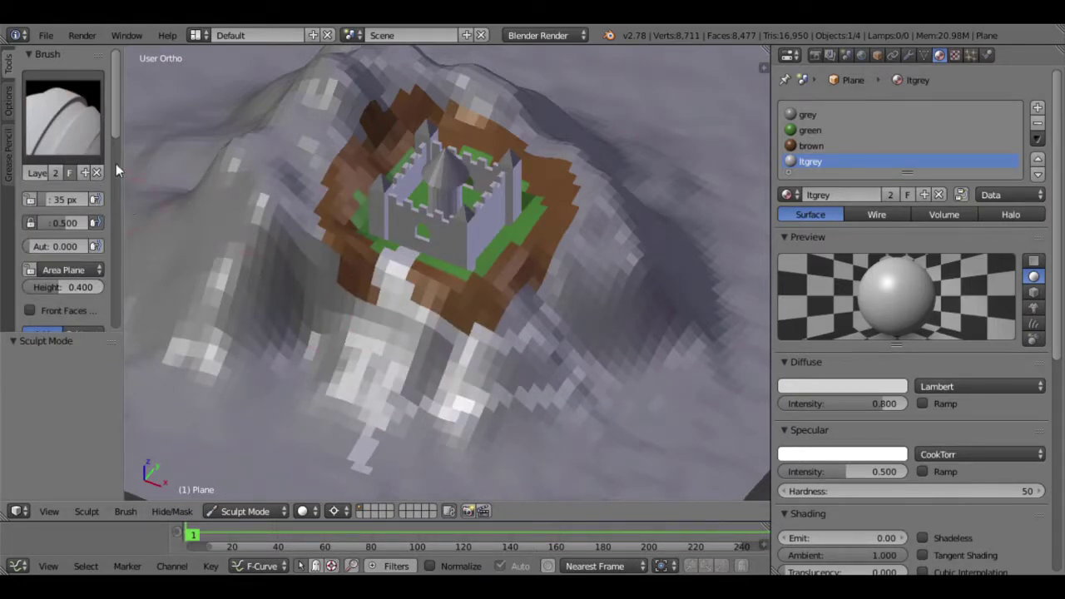
scroll(83, 252, down, 3)
scroll(82, 252, down, 3)
scroll(82, 252, down, 2)
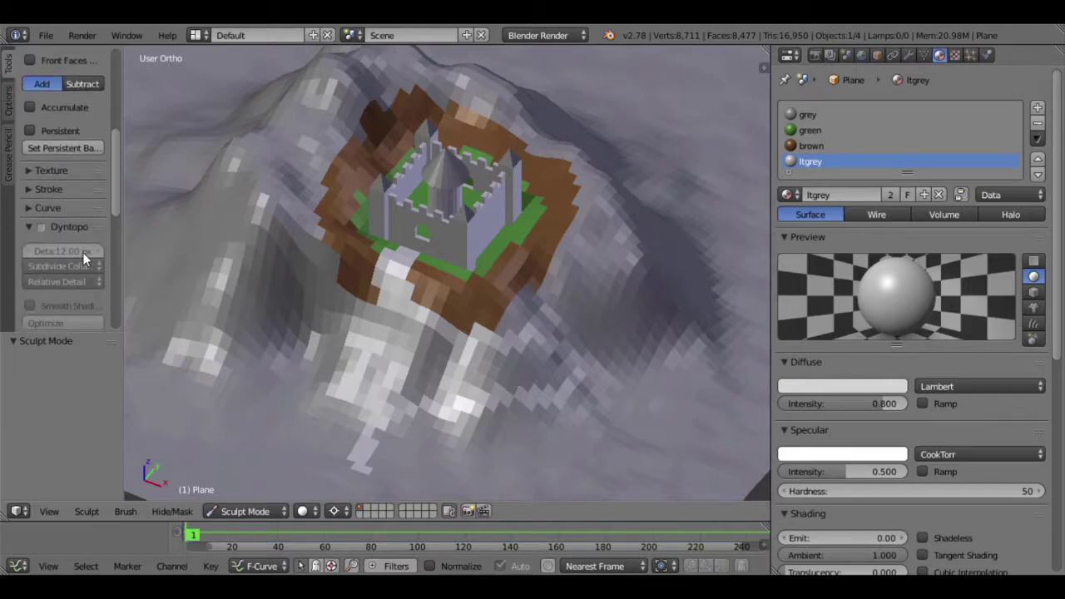
click(40, 227)
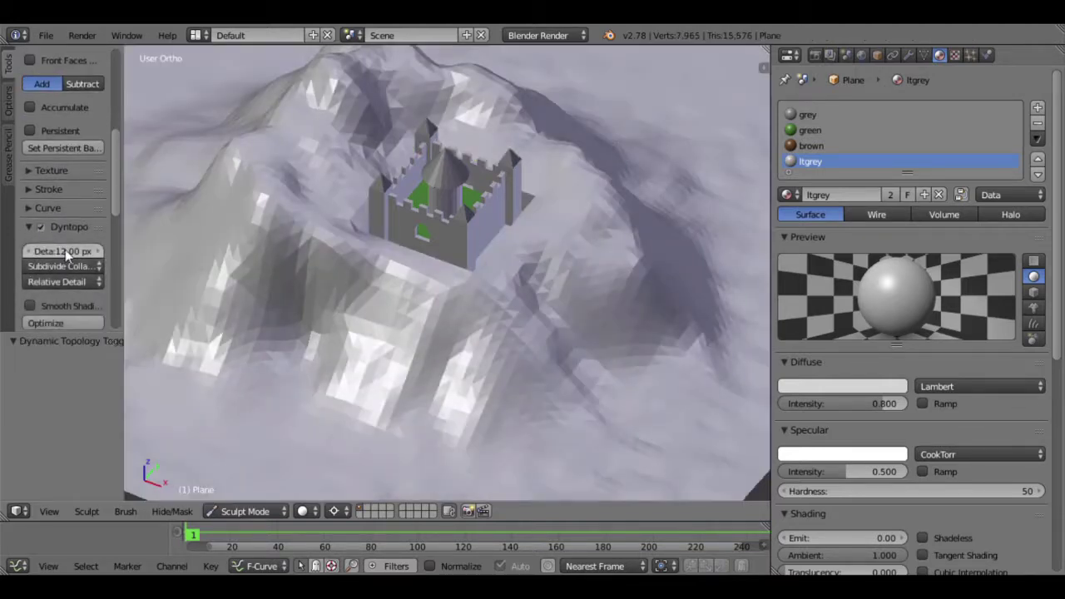
Stroke Layer-brush dents and creases into the slope just below the castle.
scroll(109, 223, down, 3)
scroll(92, 228, down, 1)
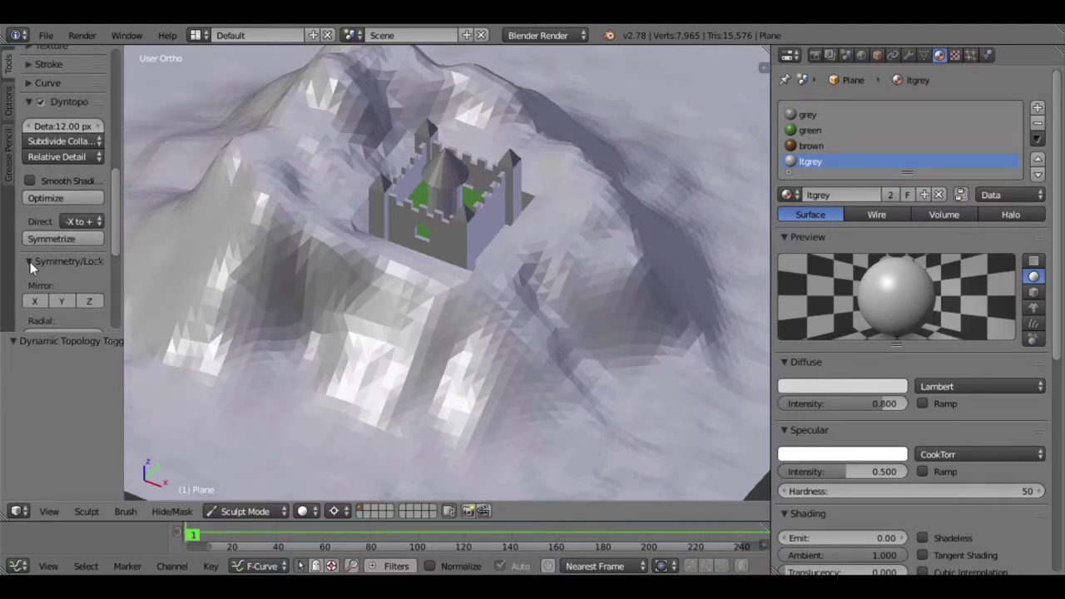
scroll(36, 262, down, 2)
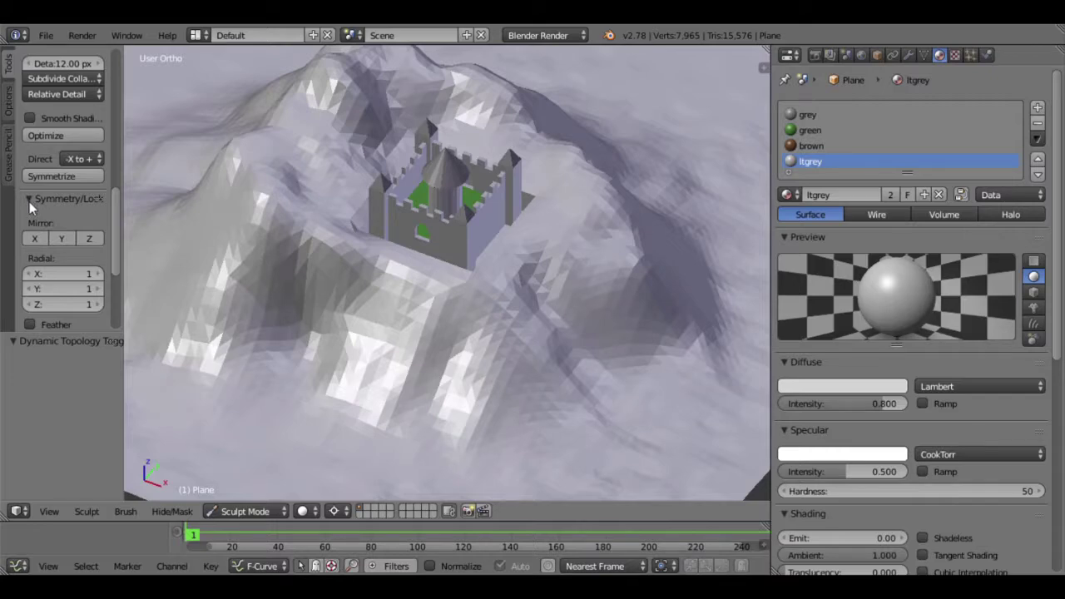
scroll(41, 231, up, 3)
scroll(43, 230, up, 3)
scroll(42, 231, up, 3)
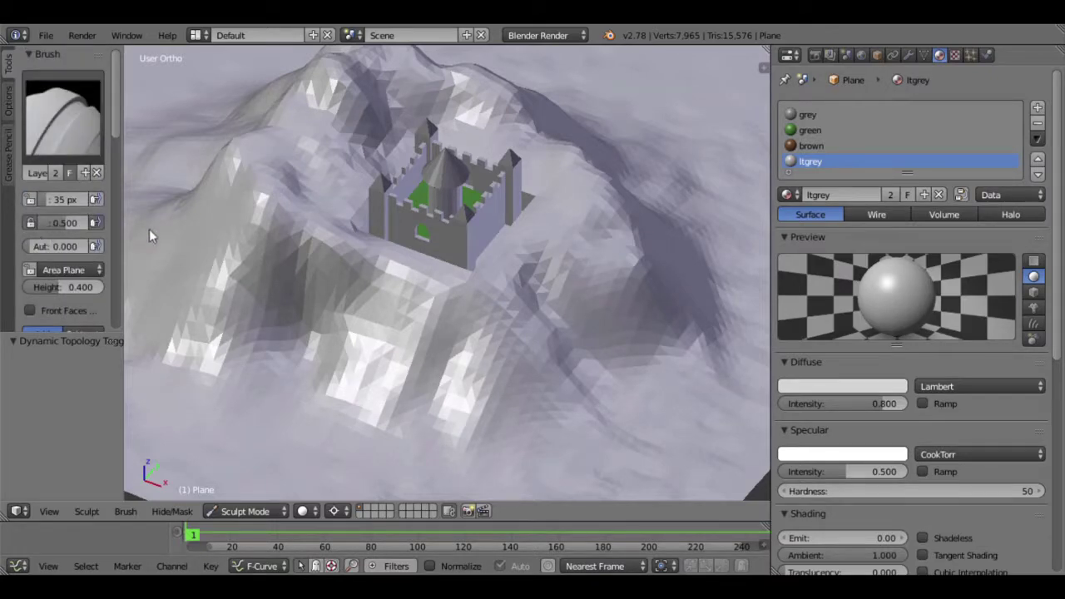
scroll(383, 307, up, 3)
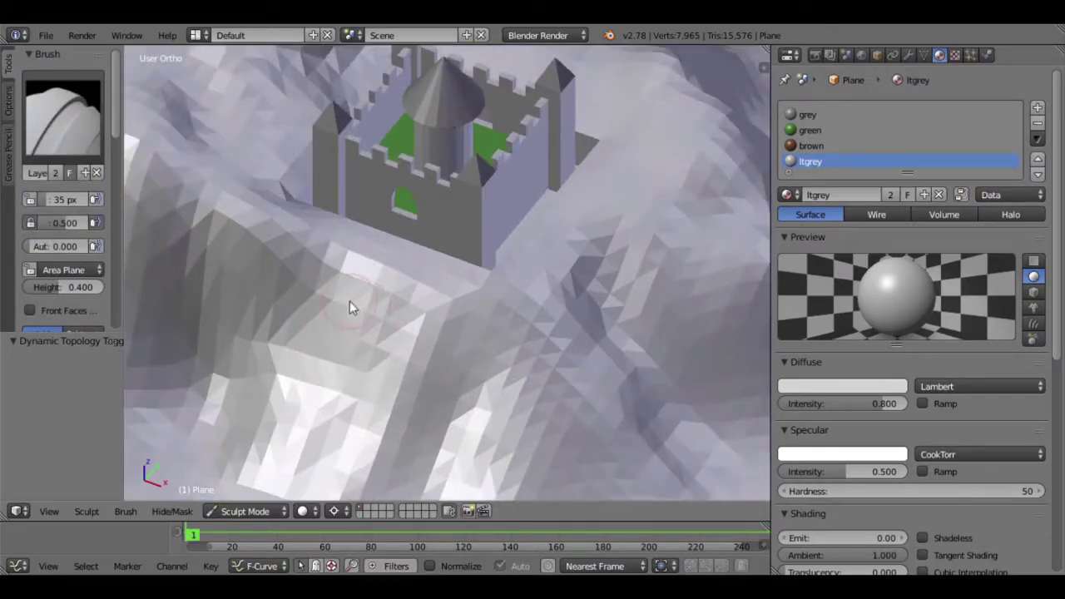
scroll(350, 299, down, 2)
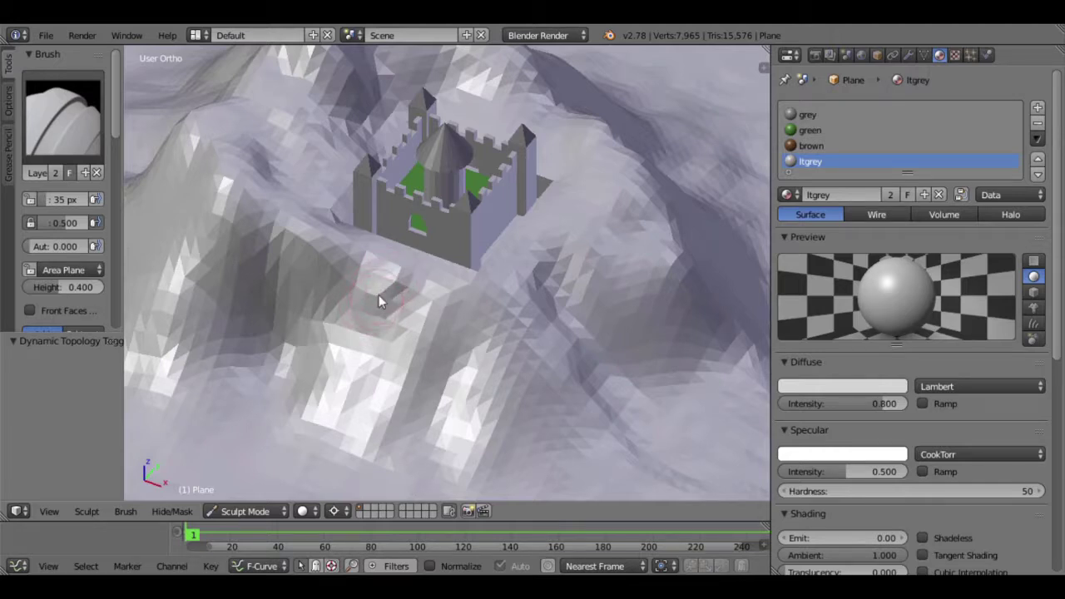
mouse_move(360, 327)
mouse_down()
mouse_move(369, 347)
mouse_move(356, 356)
mouse_move(405, 327)
mouse_move(369, 381)
mouse_move(392, 374)
mouse_up()
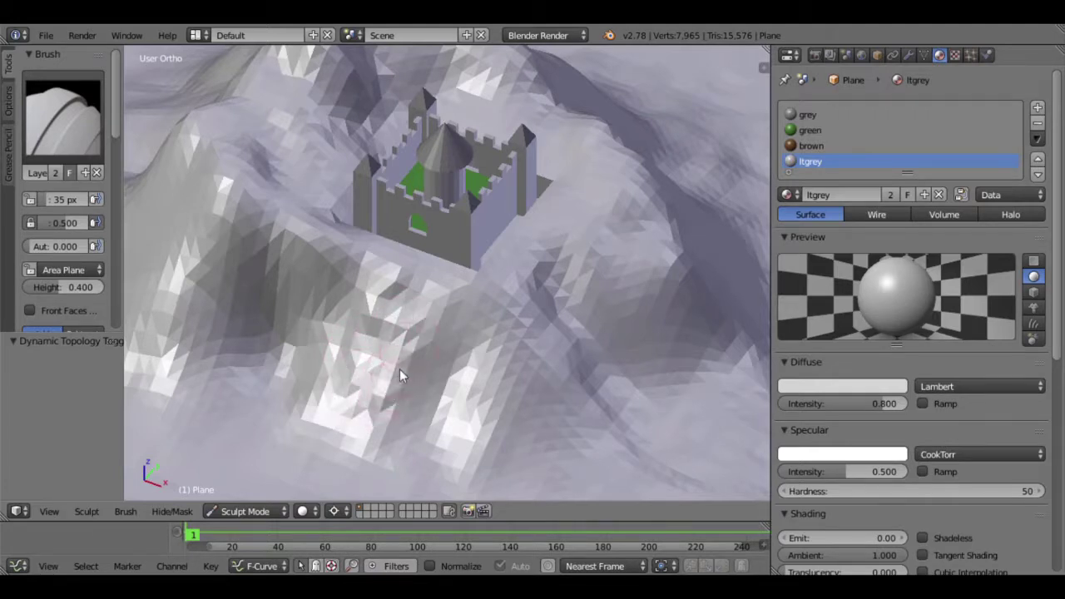
drag(430, 435, 428, 395)
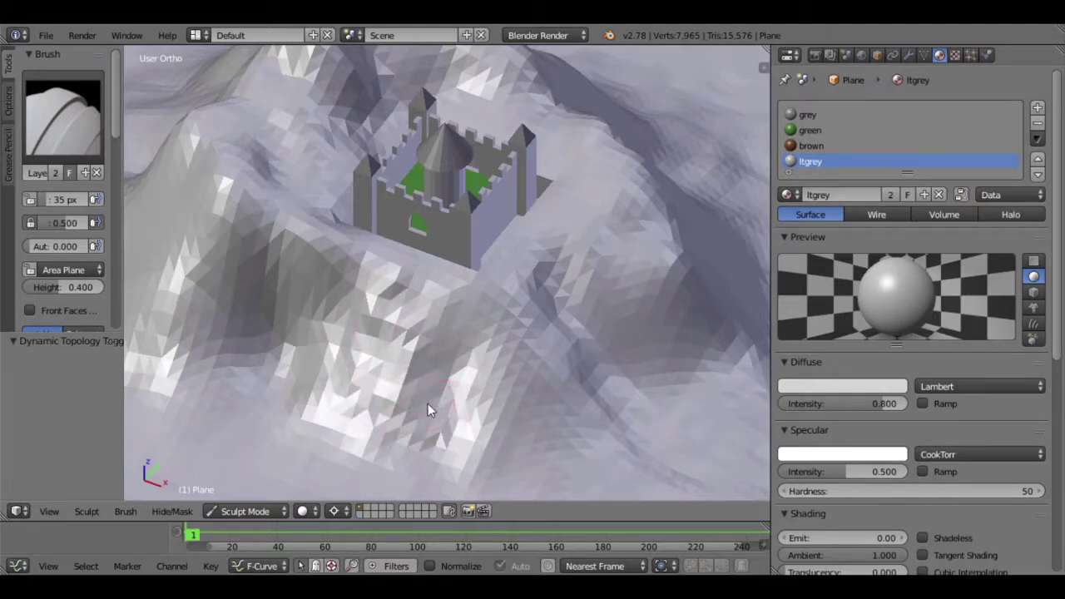
scroll(427, 404, down, 5)
scroll(366, 375, up, 5)
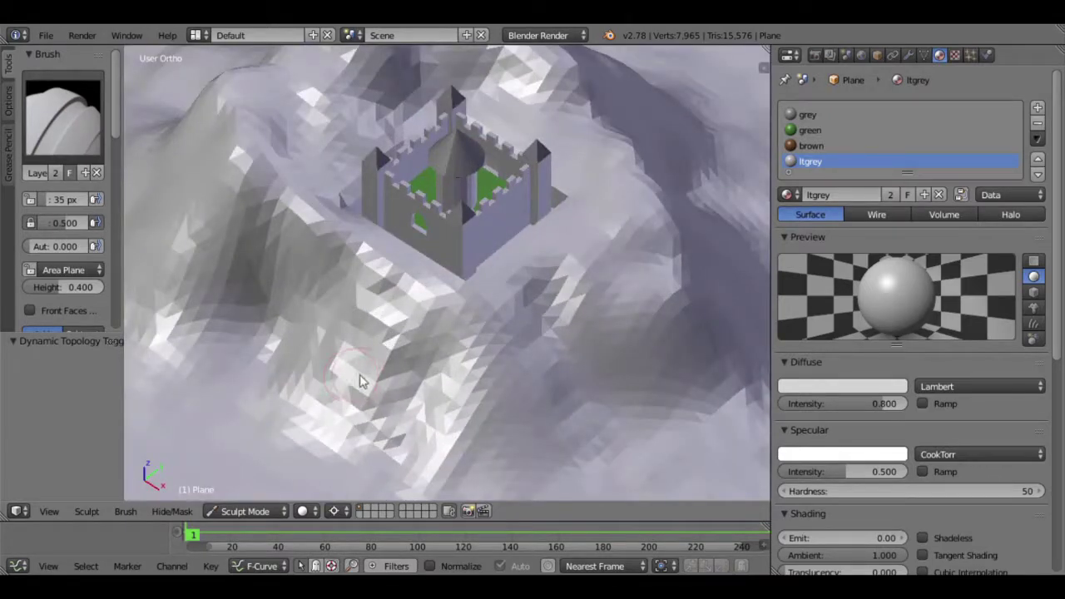
click(75, 271)
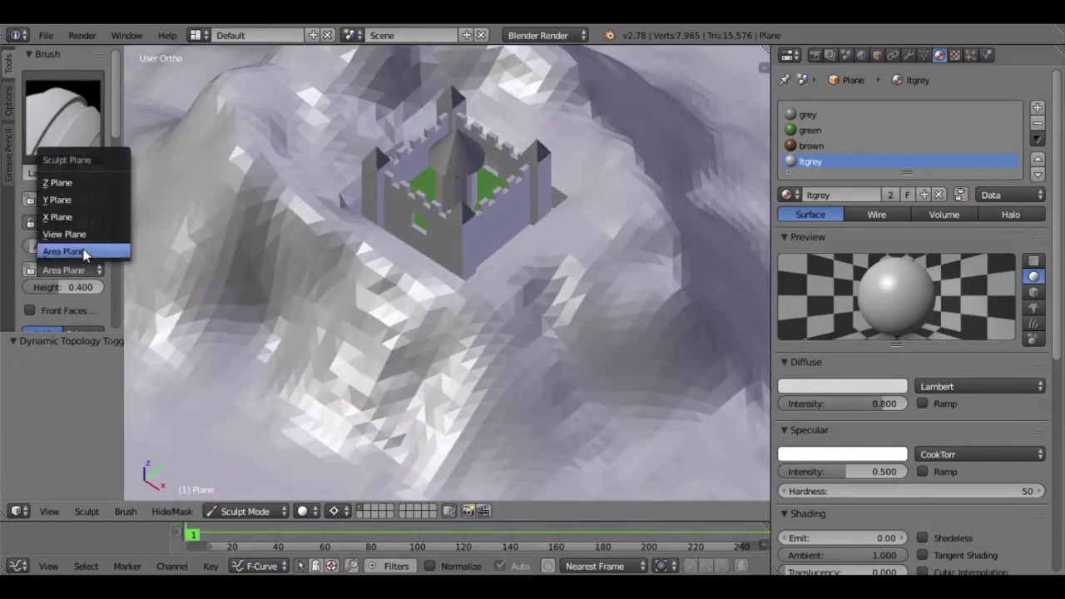
Switch the Layer brush to Z Plane at strength 0.839 and stroke relief along the slope.
click(72, 183)
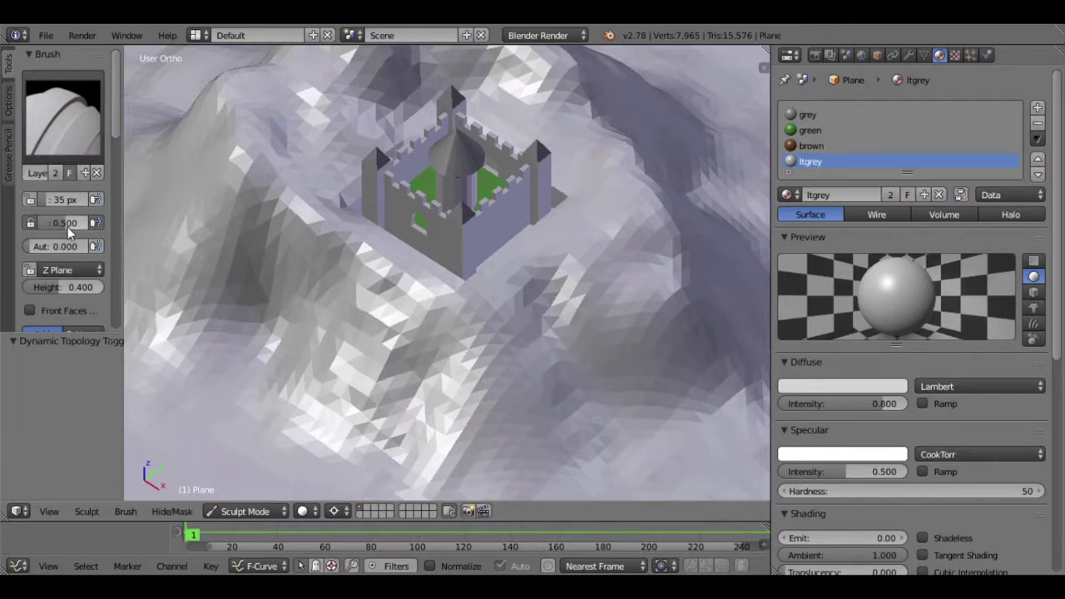
drag(67, 226, 99, 226)
drag(361, 318, 356, 275)
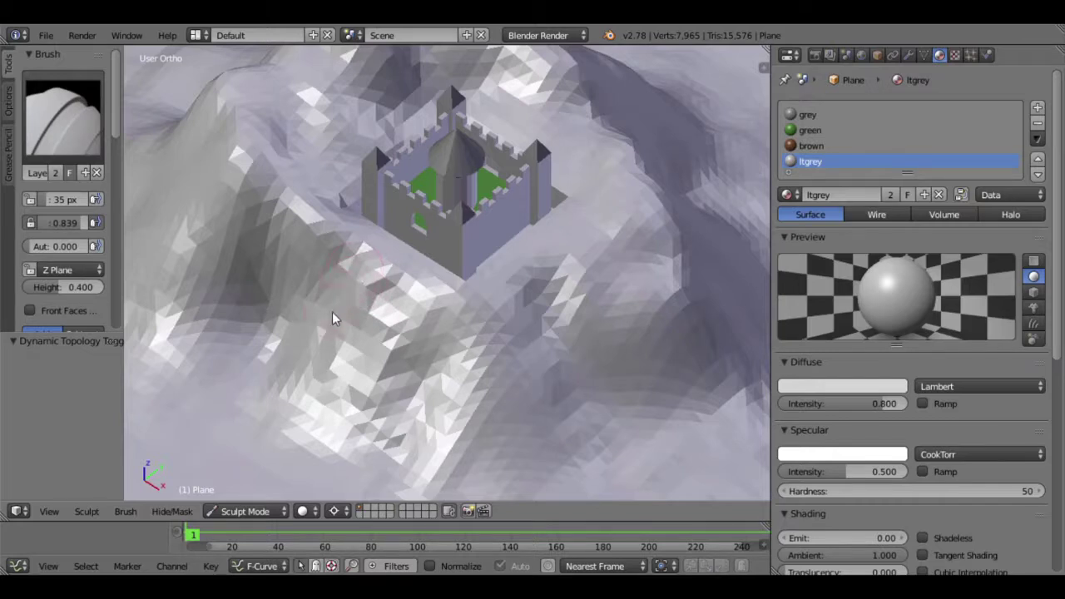
drag(349, 343, 336, 288)
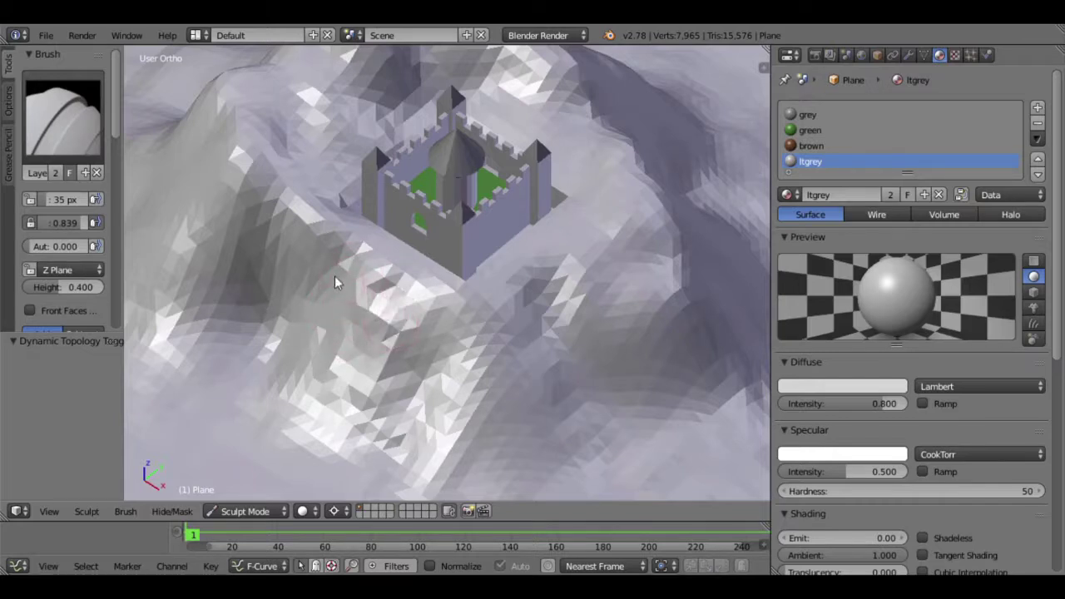
mouse_move(328, 300)
mouse_down()
mouse_move(461, 396)
mouse_move(515, 376)
mouse_up()
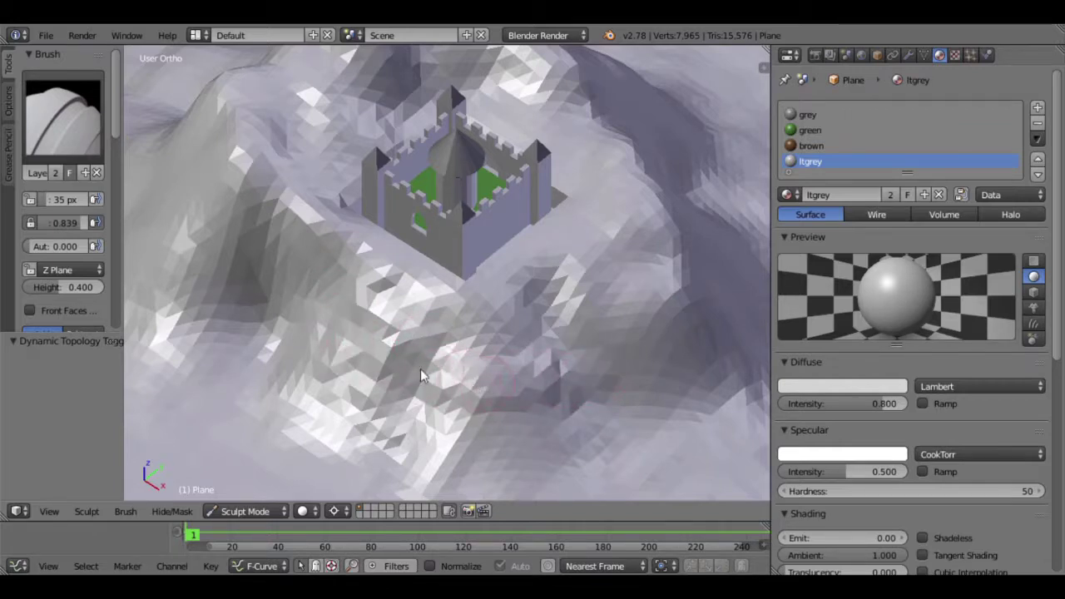
click(63, 116)
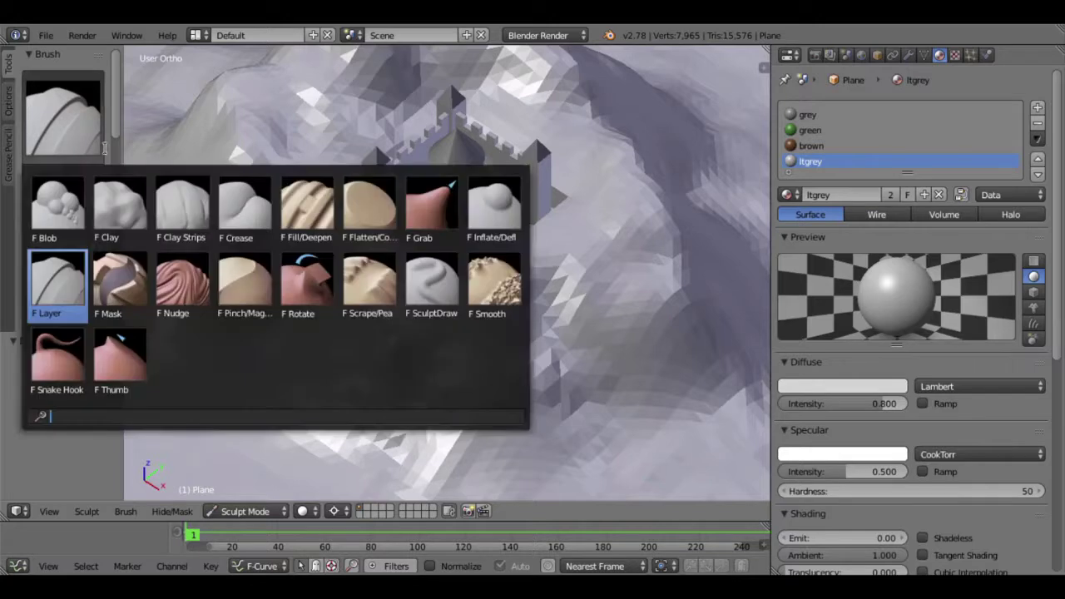
Use the Fill/Deepen brush in Fill mode to fill the carved hollows below the castle.
click(308, 215)
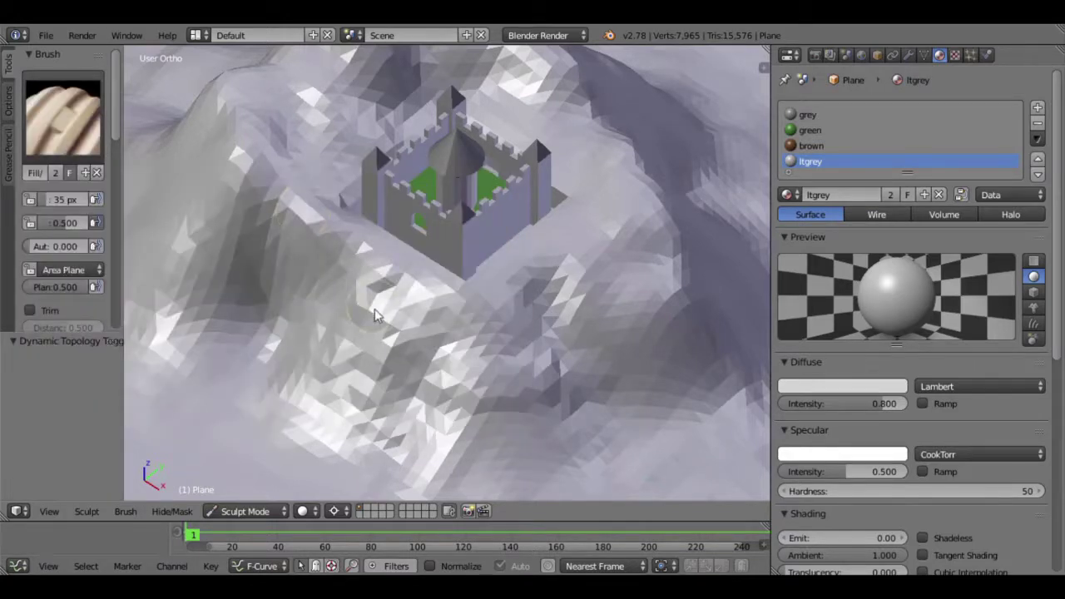
drag(380, 274, 353, 304)
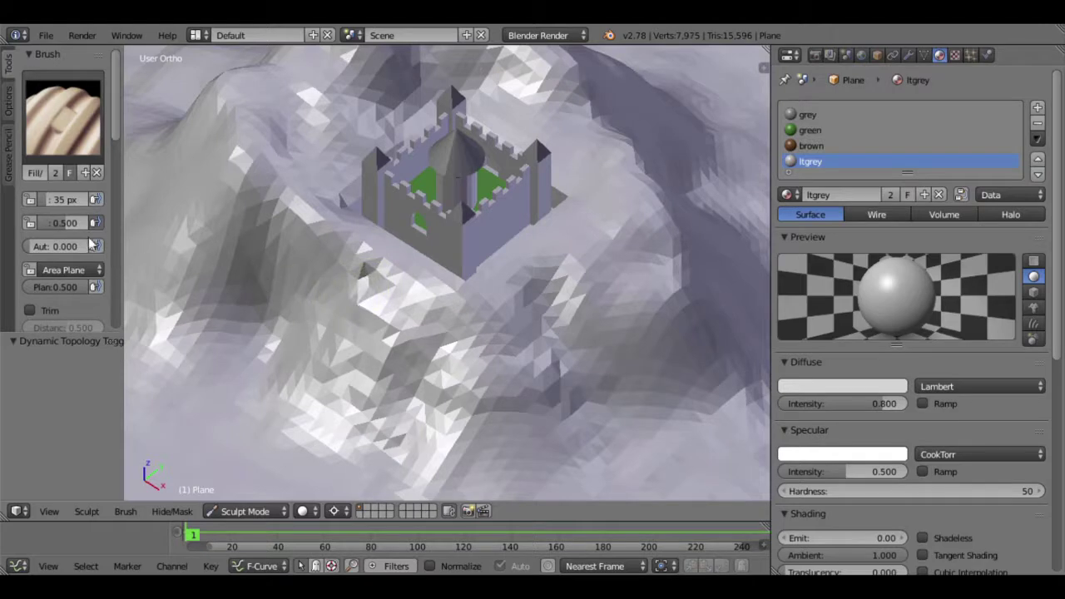
scroll(83, 249, down, 4)
click(42, 249)
drag(350, 307, 355, 308)
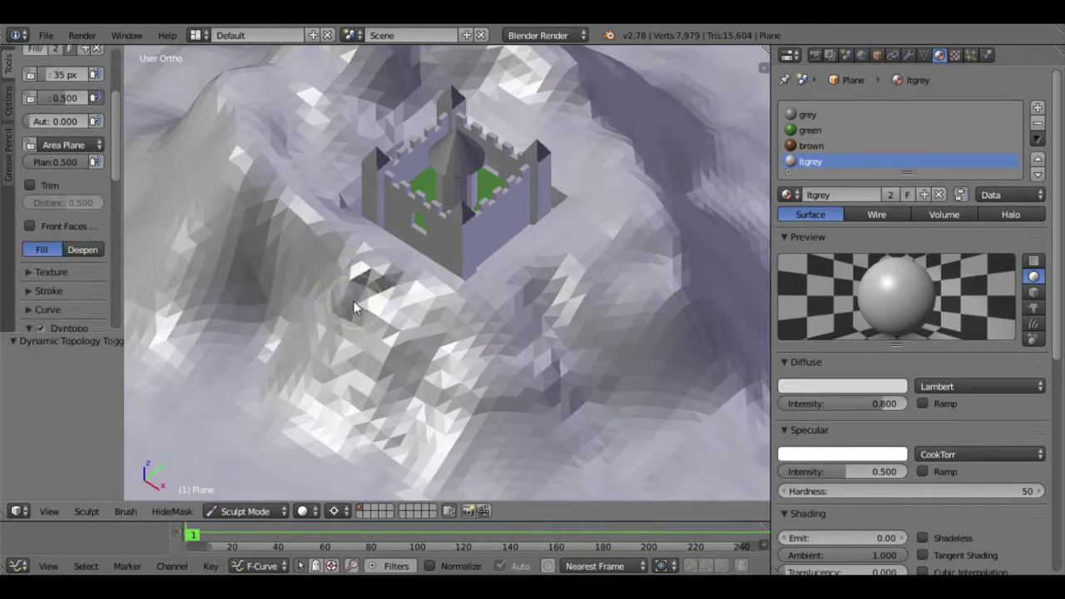
mouse_move(399, 340)
mouse_down()
mouse_move(362, 341)
mouse_move(374, 373)
mouse_move(476, 377)
mouse_move(385, 374)
mouse_up()
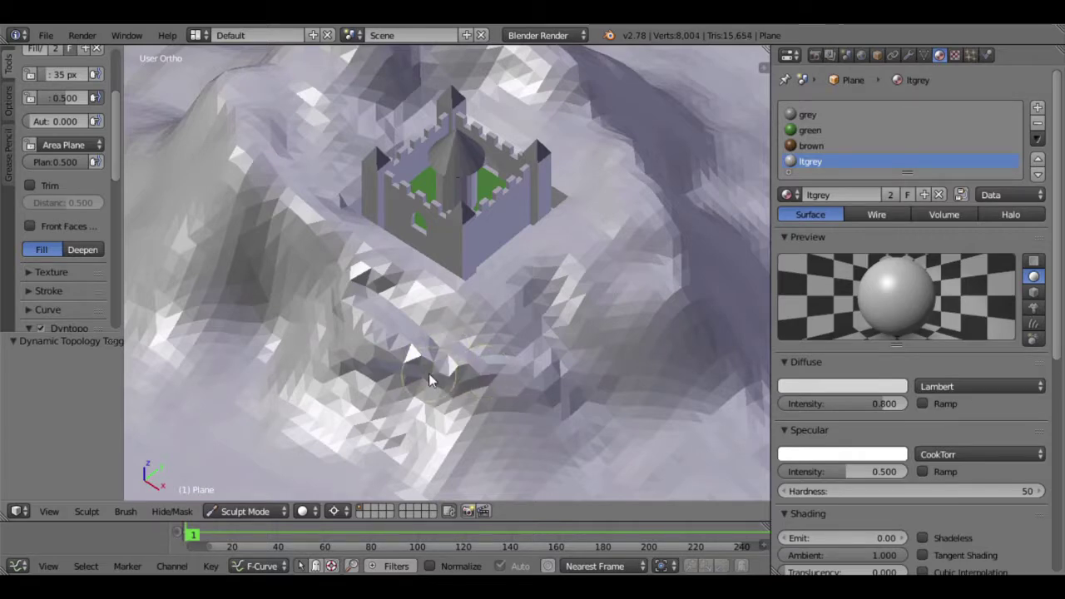
click(368, 381)
scroll(502, 392, down, 4)
mouse_move(502, 393)
middle_down()
mouse_move(455, 374)
mouse_move(569, 385)
middle_up()
scroll(455, 374, up, 2)
mouse_move(563, 334)
middle_down()
mouse_move(485, 397)
mouse_move(495, 404)
mouse_move(548, 354)
mouse_move(460, 383)
mouse_move(524, 264)
middle_up()
Flatten the sculpted slope with the Flatten brush, then pull back to view it.
key(shift+t)
scroll(508, 316, up, 2)
middle_drag(509, 316, 406, 343)
scroll(397, 259, up, 3)
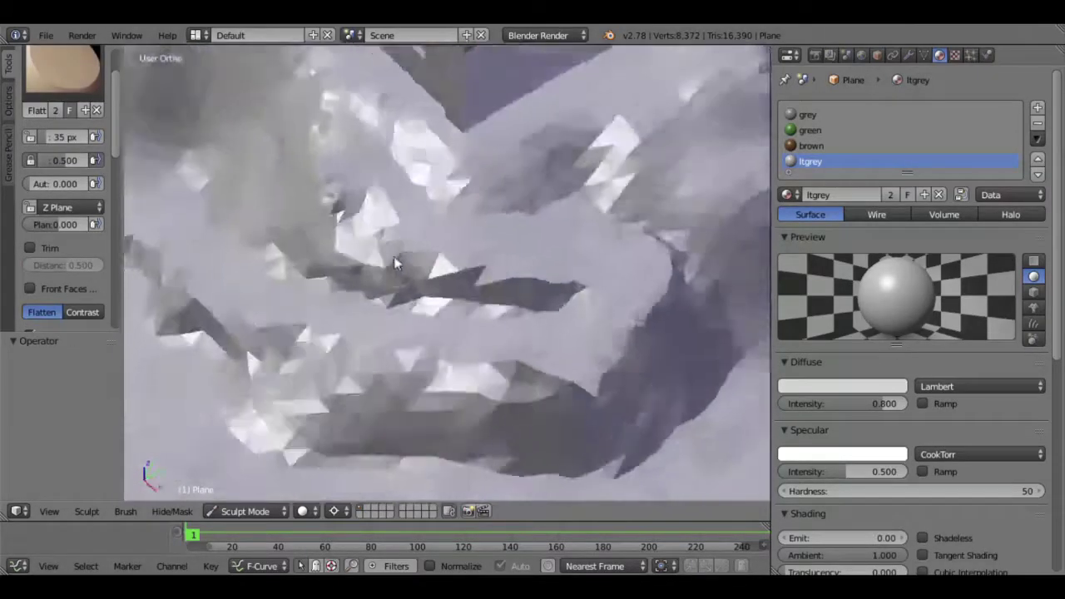
scroll(397, 259, down, 3)
mouse_move(364, 222)
middle_down()
mouse_move(385, 238)
mouse_move(314, 243)
mouse_move(341, 317)
mouse_move(367, 270)
middle_up()
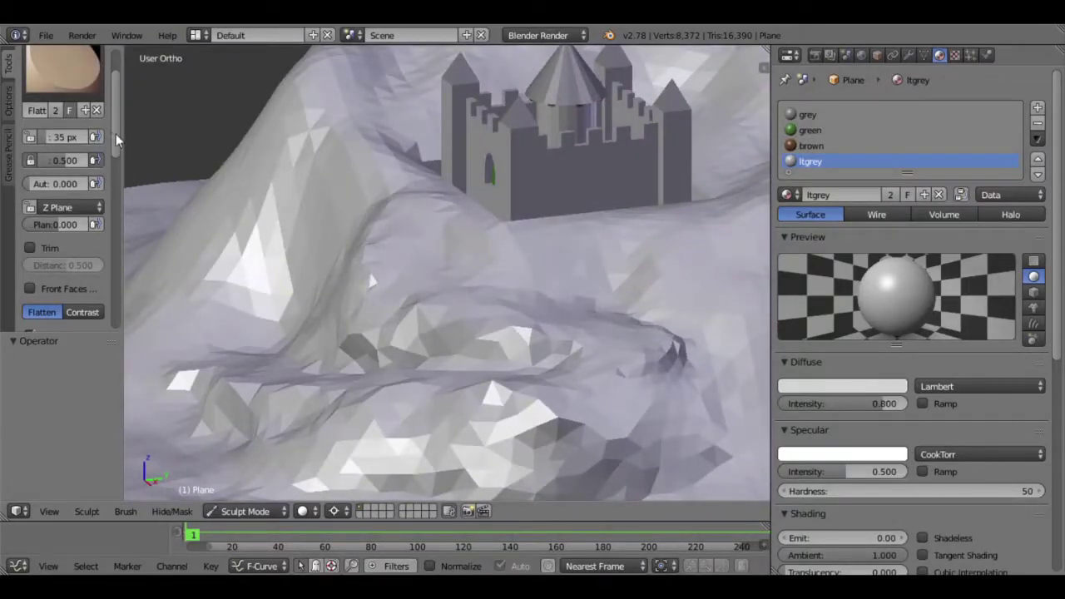
click(67, 74)
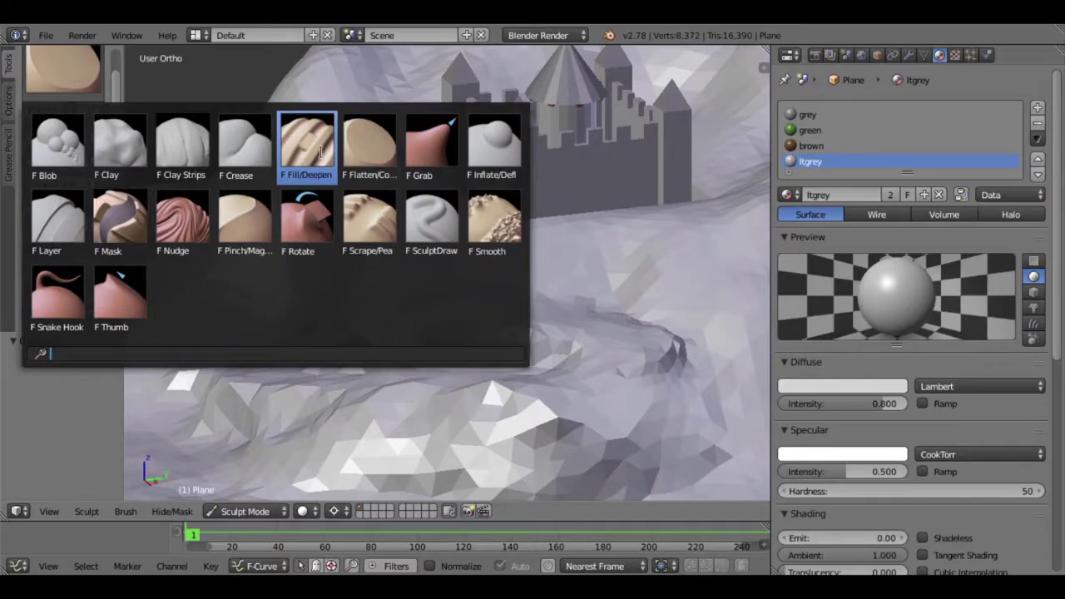
Work small Fill/Deepen strokes over the jagged terrain around the pit.
click(321, 150)
scroll(330, 257, up, 3)
scroll(326, 284, up, 3)
mouse_move(378, 176)
mouse_down()
mouse_move(391, 229)
mouse_move(409, 204)
mouse_move(410, 296)
mouse_move(361, 235)
mouse_move(380, 189)
mouse_move(374, 144)
mouse_up()
mouse_move(374, 143)
middle_down()
mouse_move(446, 340)
mouse_move(436, 370)
mouse_move(441, 356)
middle_up()
drag(459, 272, 494, 238)
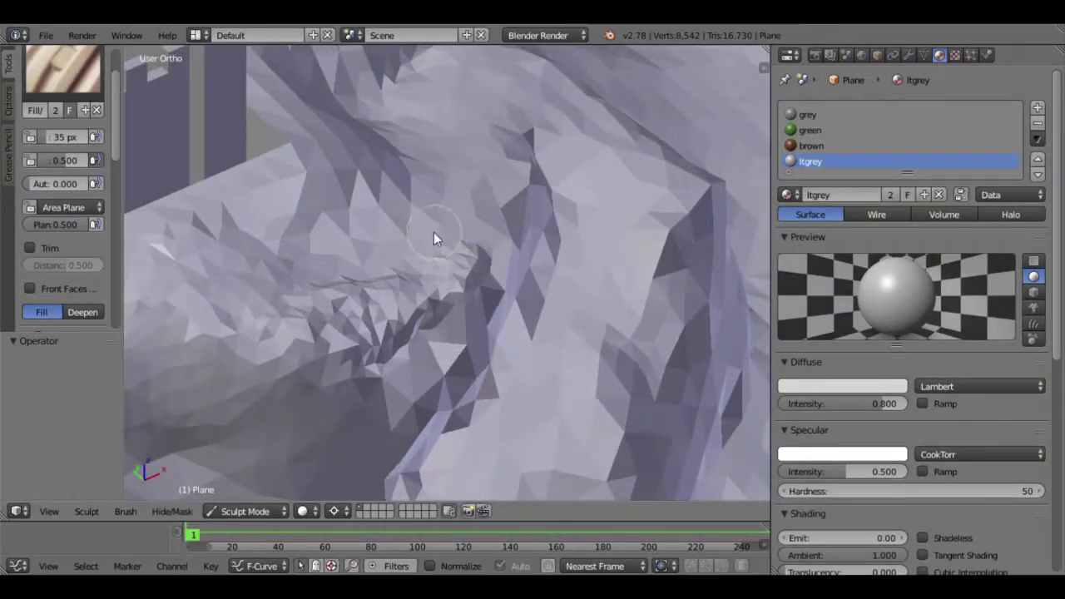
mouse_move(459, 261)
middle_down()
mouse_move(287, 281)
mouse_move(374, 306)
mouse_move(396, 267)
middle_up()
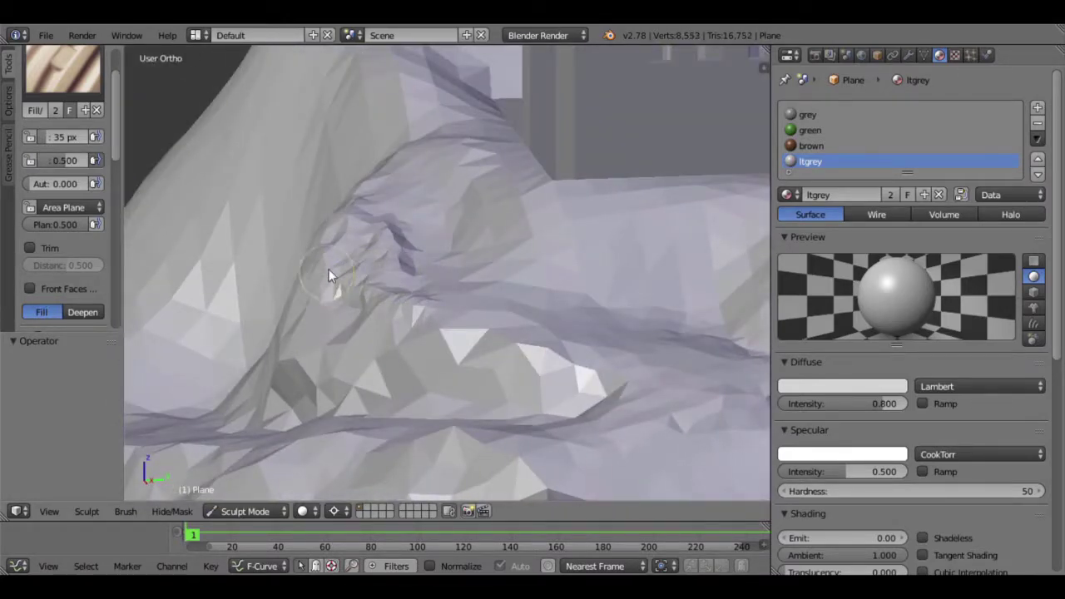
drag(353, 318, 337, 321)
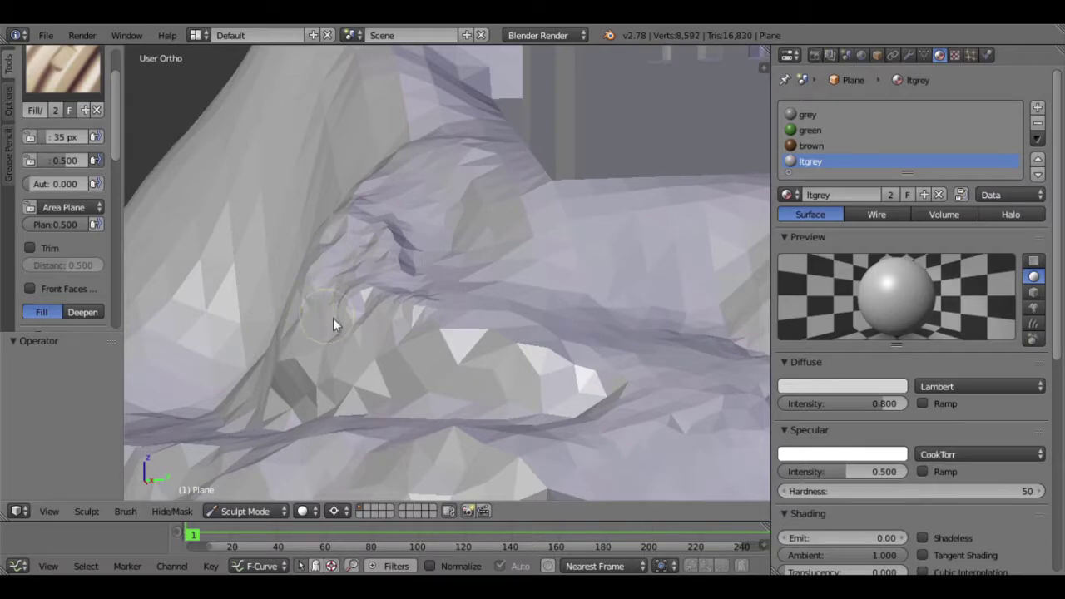
drag(433, 306, 452, 321)
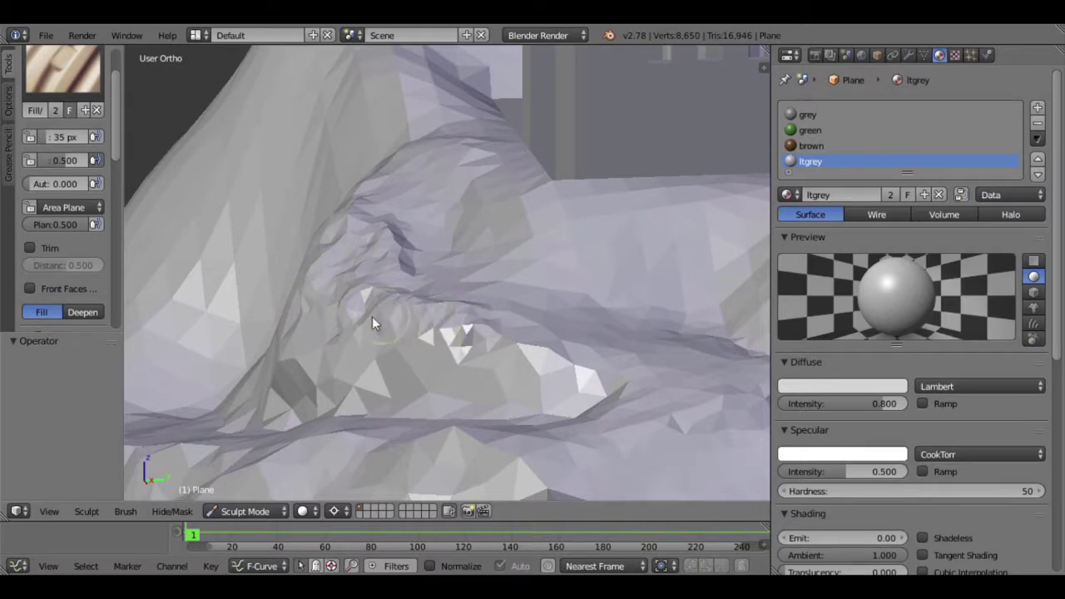
mouse_move(380, 323)
middle_down()
mouse_move(434, 404)
mouse_move(503, 326)
middle_up()
mouse_move(525, 283)
mouse_down()
mouse_move(518, 298)
mouse_move(566, 323)
mouse_up()
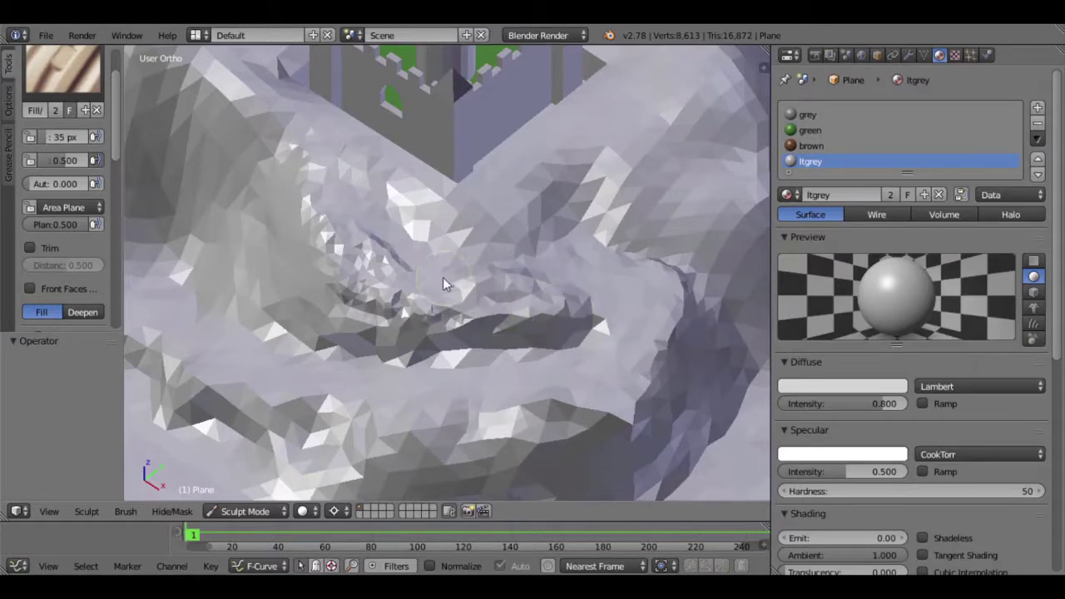
mouse_move(444, 282)
middle_down()
mouse_move(388, 345)
mouse_move(374, 333)
middle_up()
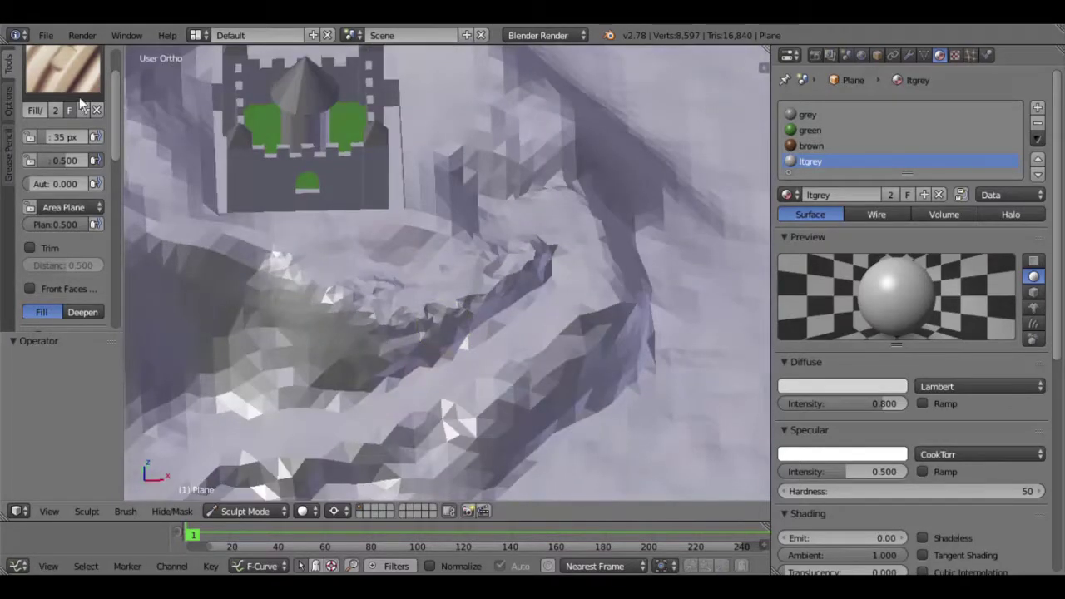
Smooth the terrain across the pit with the Smooth brush at strength 0.500.
click(62, 71)
click(481, 218)
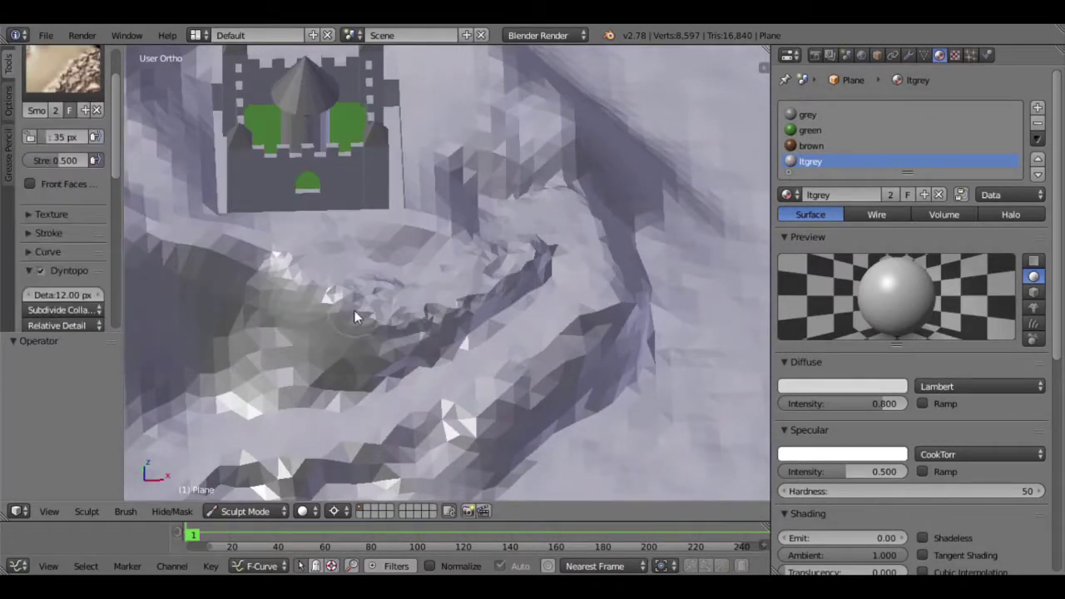
drag(307, 265, 445, 279)
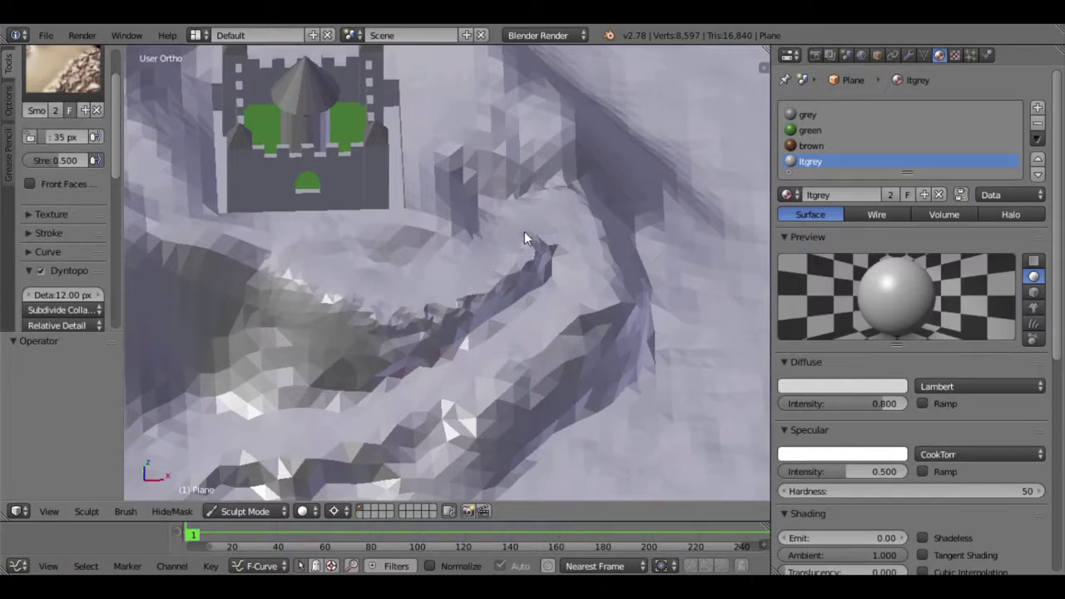
mouse_move(466, 332)
middle_down()
mouse_move(426, 348)
mouse_move(410, 284)
middle_up()
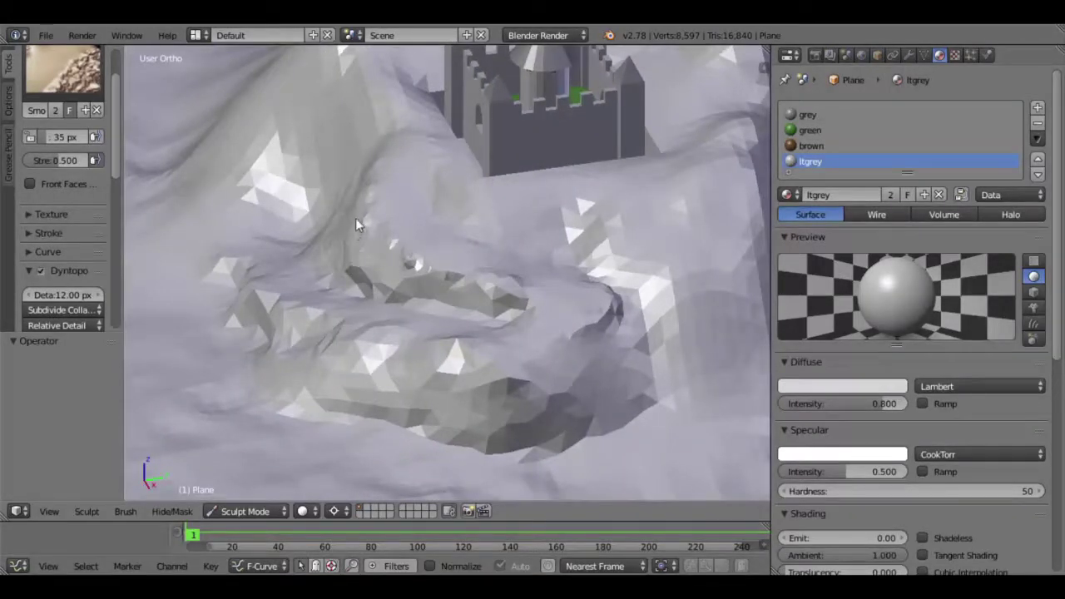
scroll(403, 305, down, 5)
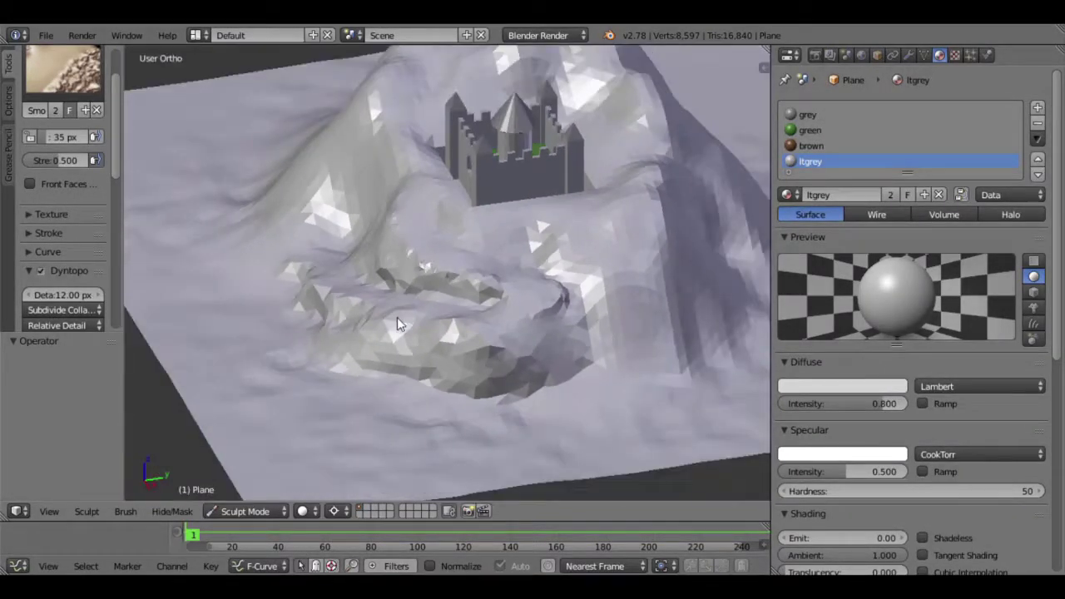
scroll(397, 317, up, 8)
middle_drag(466, 336, 403, 294)
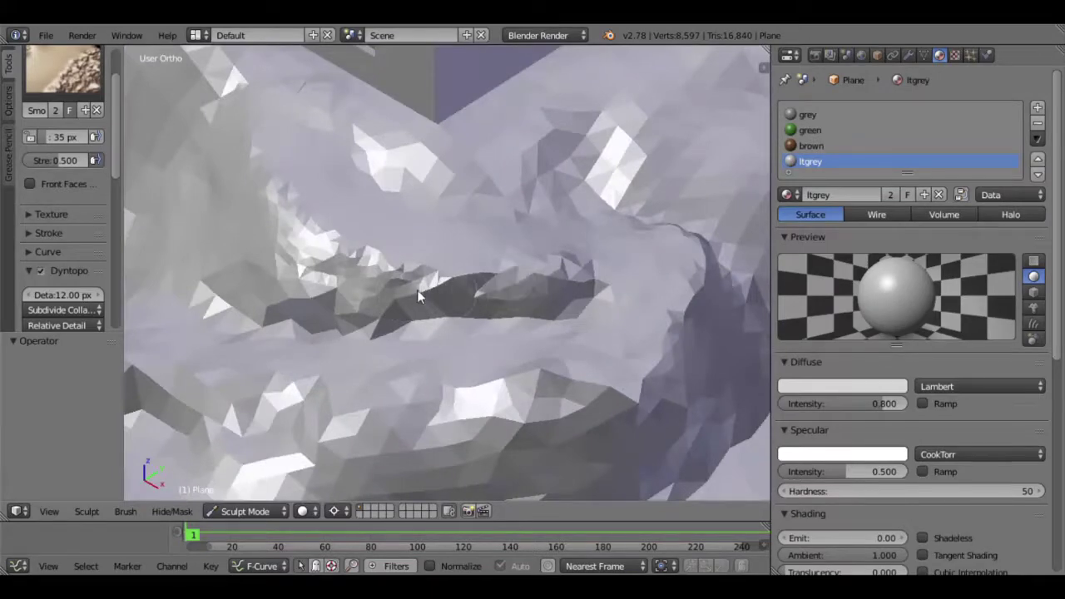
Orbit, zoom and pan to inspect the smoothed terrain and castle from several angles.
mouse_move(252, 243)
middle_down()
mouse_move(426, 350)
mouse_move(410, 338)
mouse_move(337, 352)
middle_up()
scroll(426, 350, down, 5)
scroll(410, 338, up, 5)
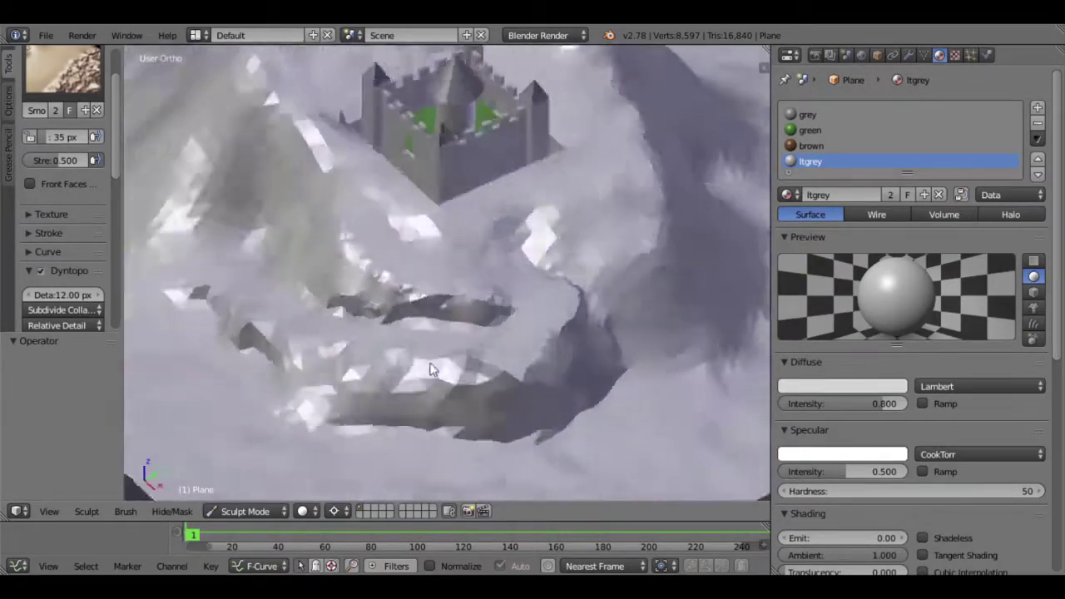
mouse_move(458, 333)
middle_down()
mouse_move(423, 368)
mouse_move(459, 368)
middle_up()
scroll(433, 369, down, 4)
scroll(510, 353, up, 2)
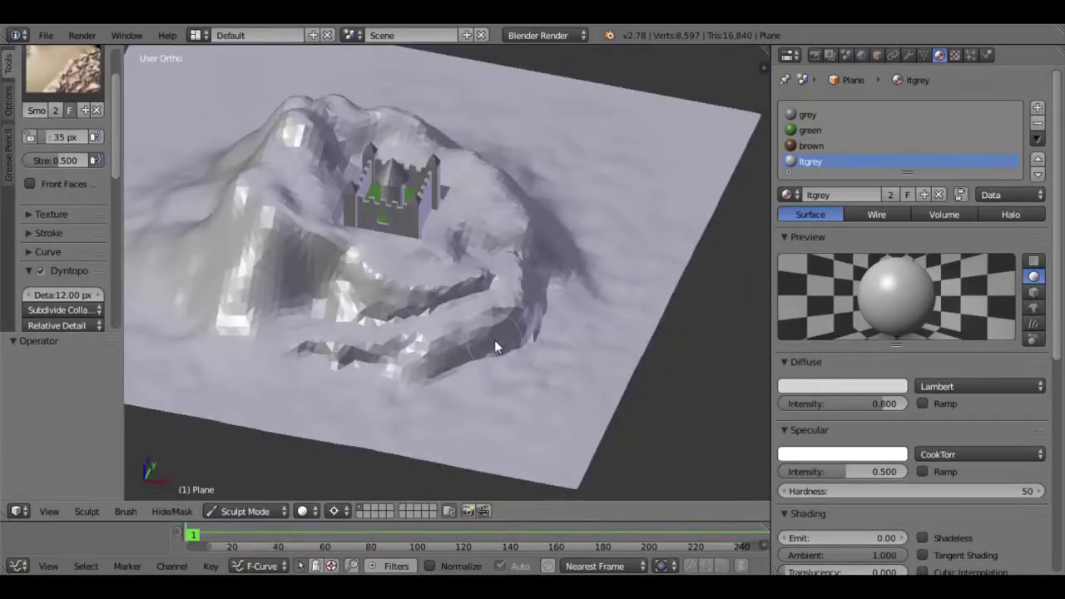
shift+middle_drag(512, 325, 538, 323)
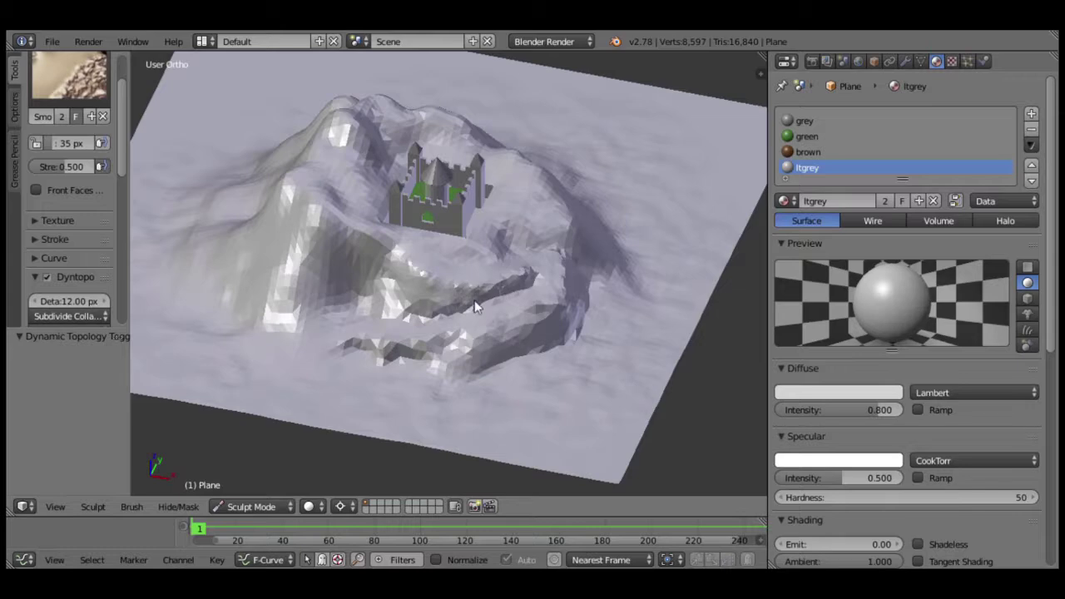
click(250, 507)
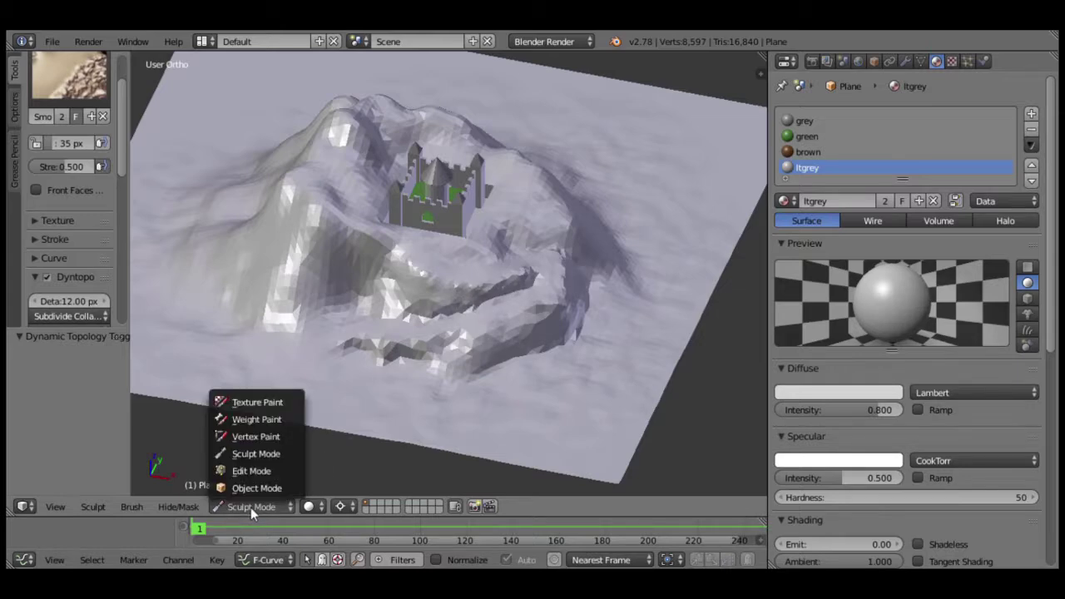
Return the terrain from Sculpt Mode to Object Mode and zoom in.
click(279, 488)
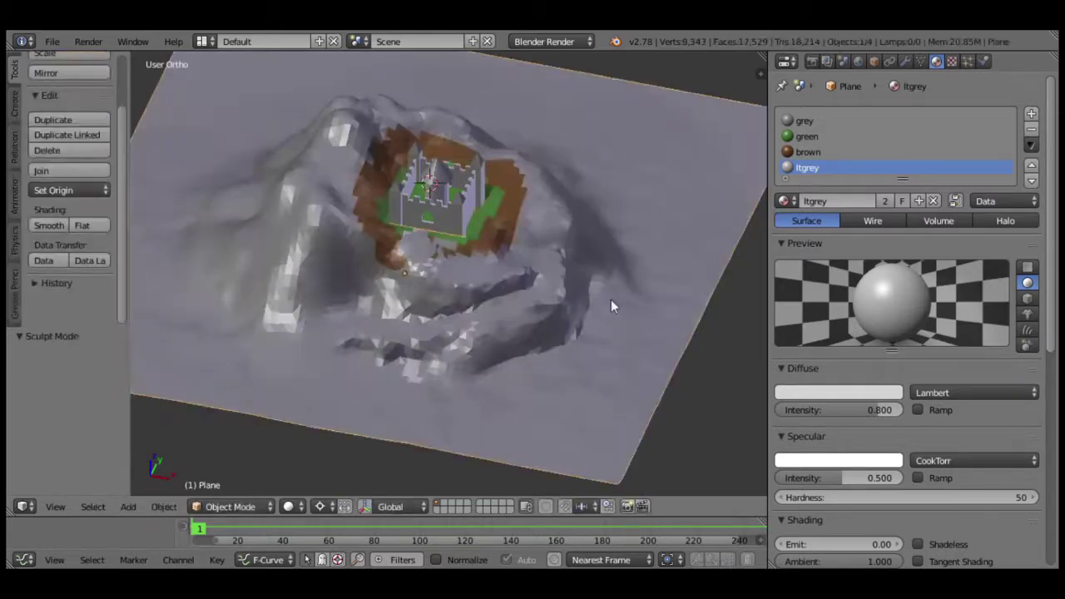
scroll(535, 317, up, 3)
scroll(536, 317, up, 3)
scroll(534, 316, up, 2)
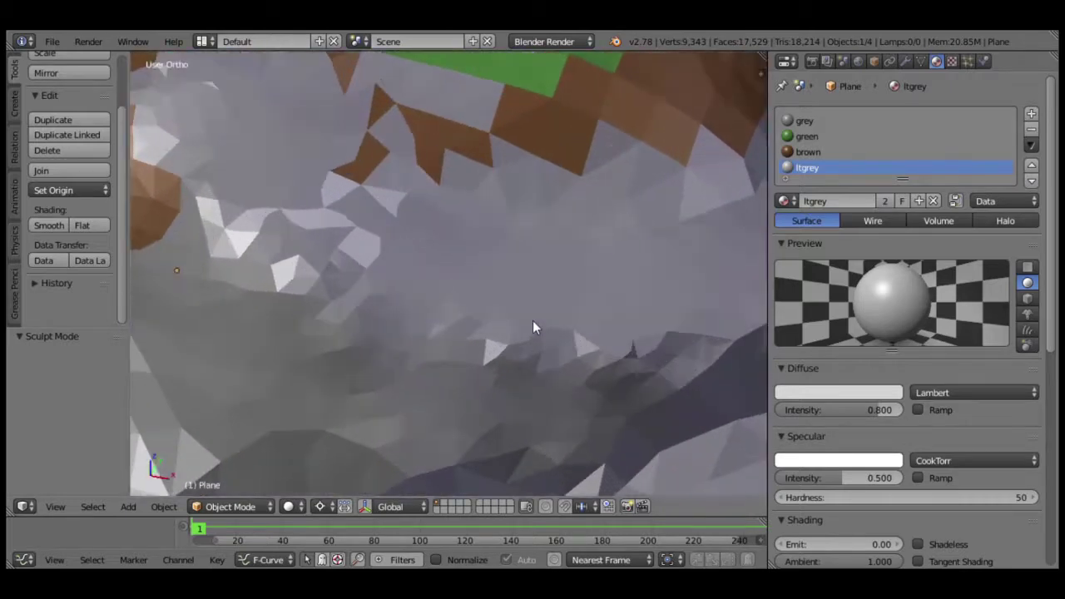
scroll(550, 341, up, 2)
scroll(521, 310, up, 2)
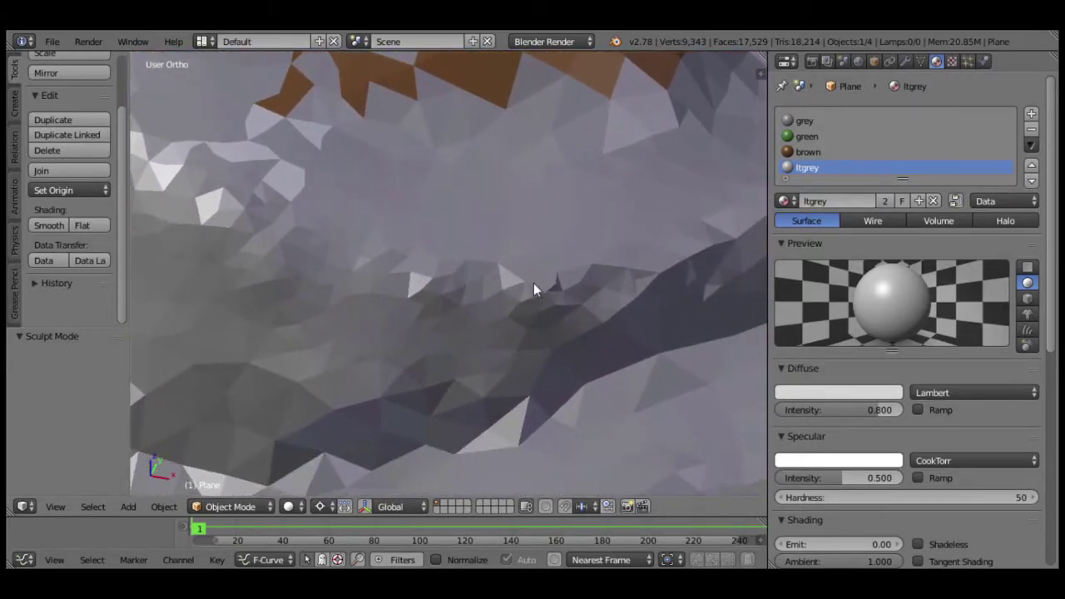
Enter Edit Mode and zoom in and out to inspect the dense triangulated mesh.
key(Tab)
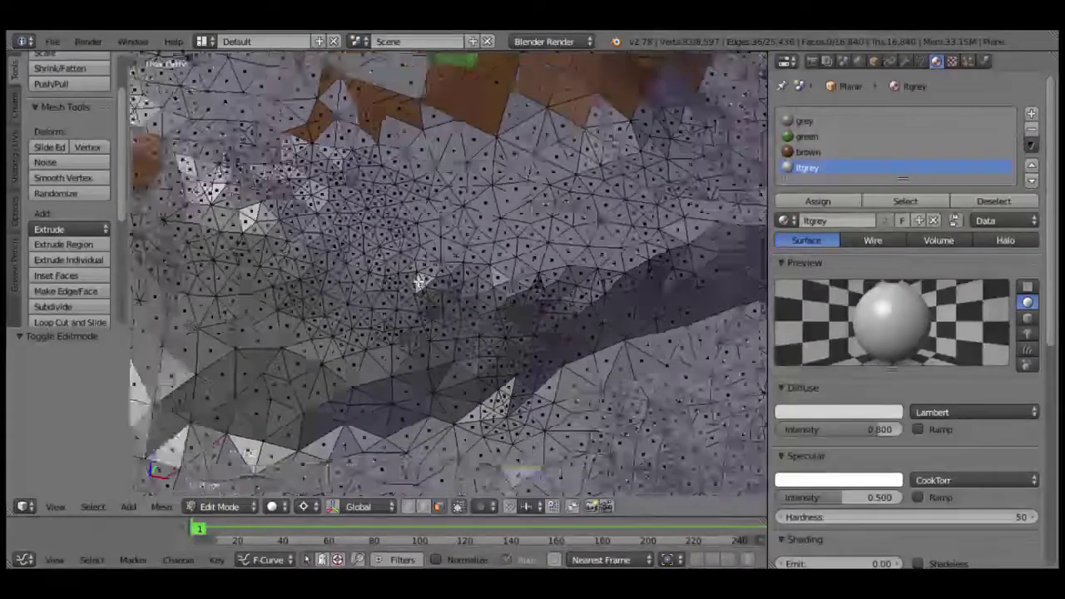
scroll(418, 283, down, 2)
scroll(420, 266, down, 2)
scroll(423, 252, down, 2)
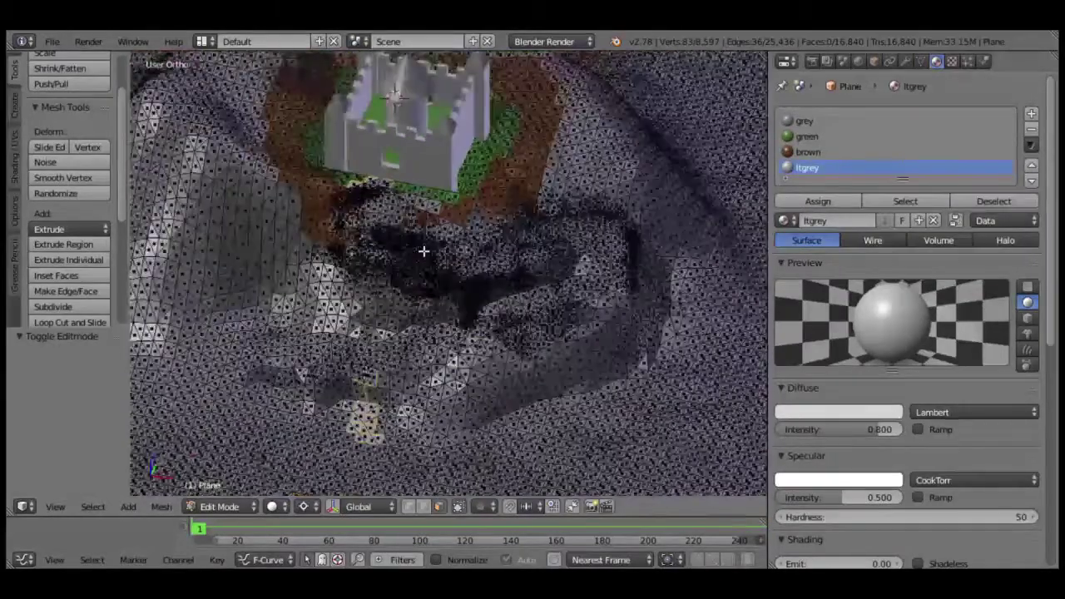
scroll(408, 251, down, 3)
scroll(291, 254, up, 3)
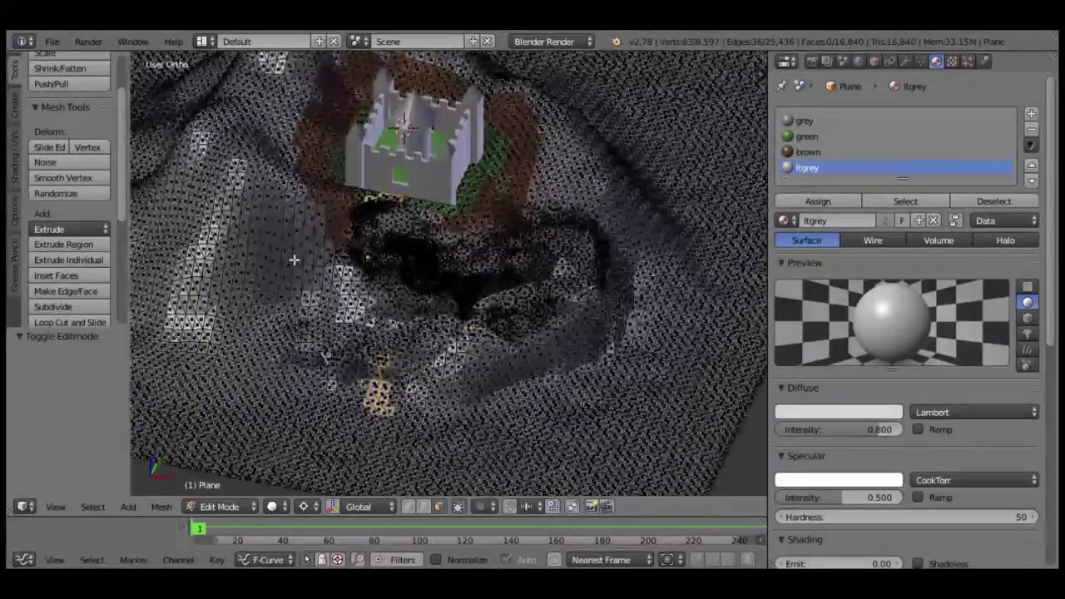
scroll(475, 297, up, 3)
scroll(494, 304, up, 2)
scroll(494, 309, up, 2)
scroll(529, 281, up, 2)
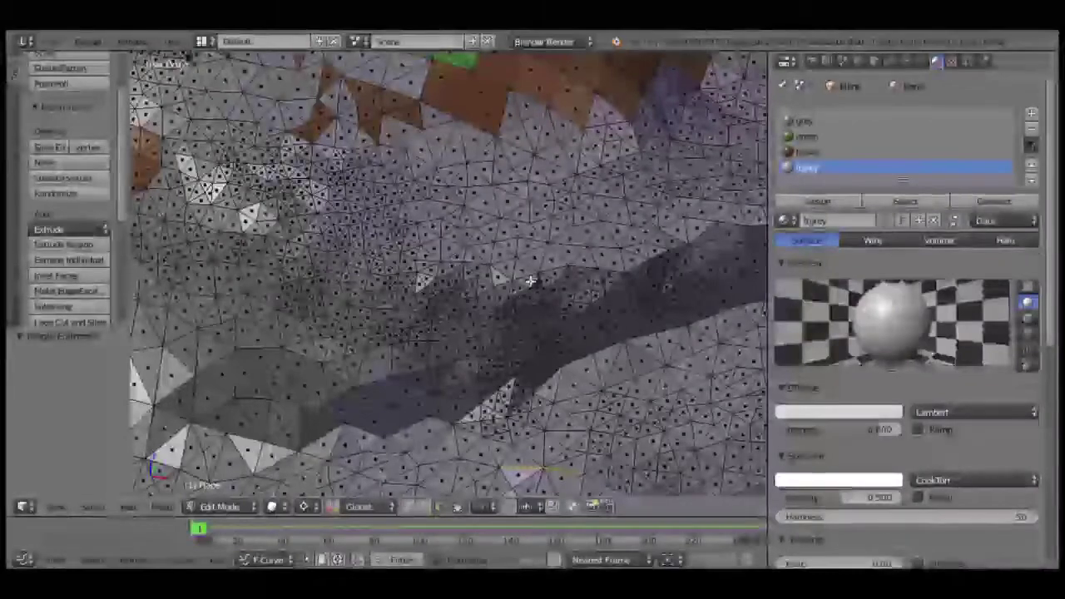
scroll(525, 268, up, 2)
scroll(525, 267, down, 3)
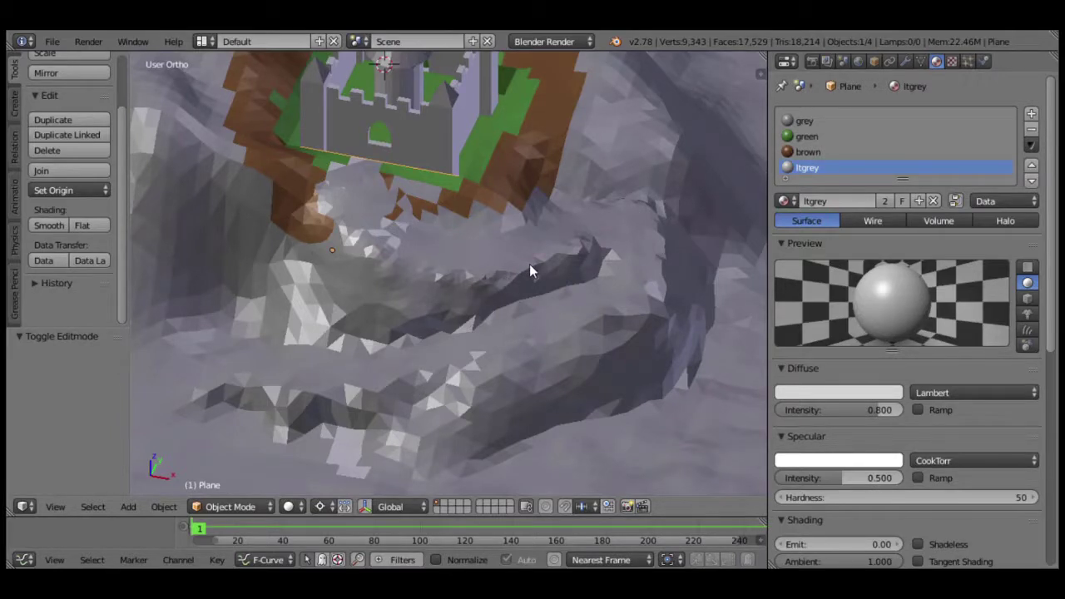
scroll(529, 264, down, 3)
scroll(529, 264, down, 2)
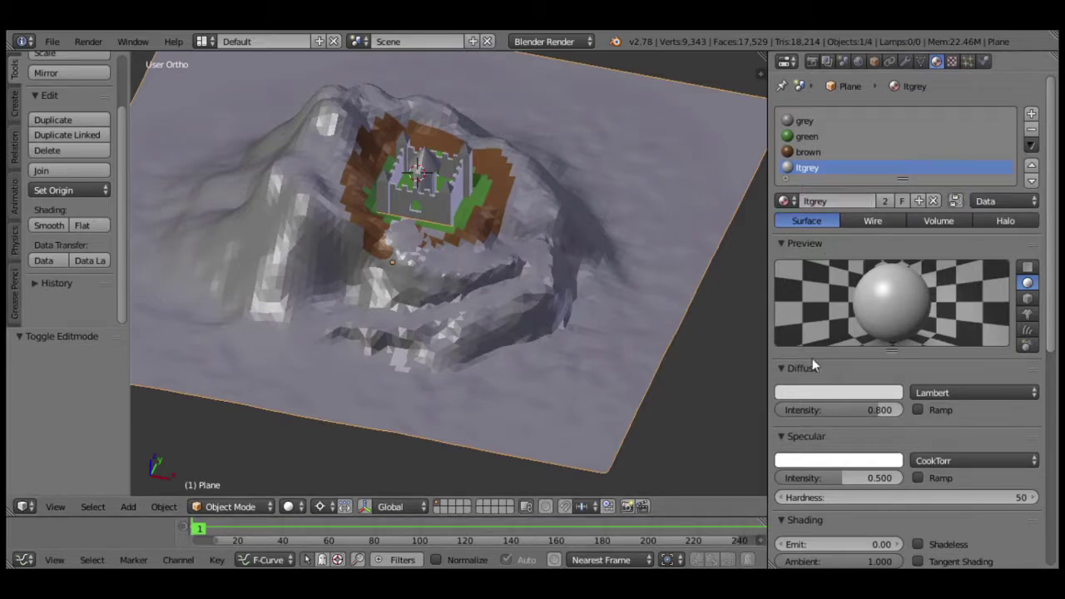
Add a Decimate modifier to the terrain with Ratio 0.1, leaving 1684 faces.
click(905, 61)
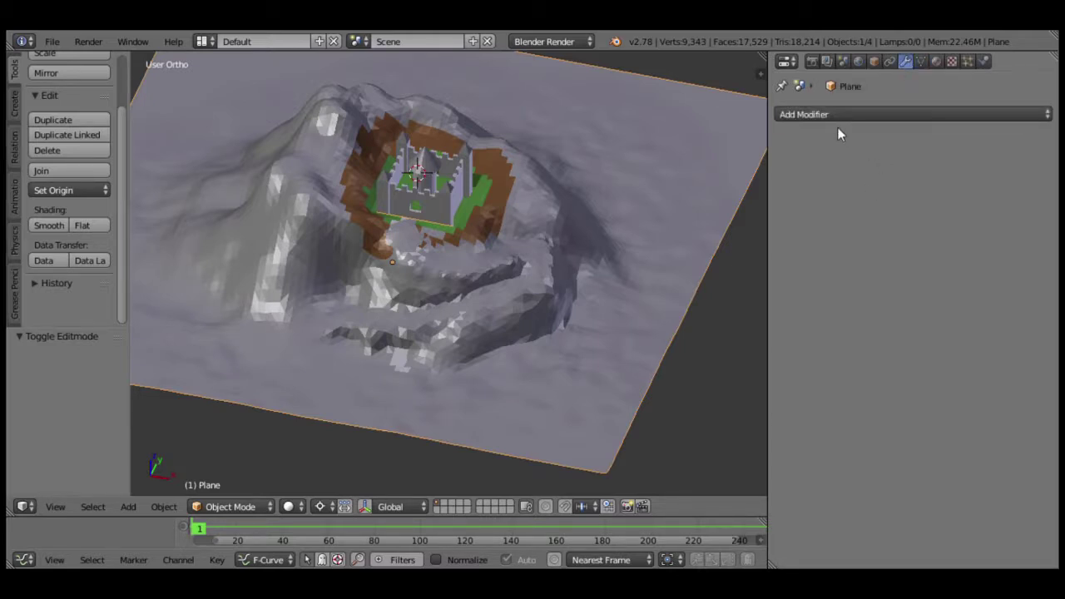
click(886, 116)
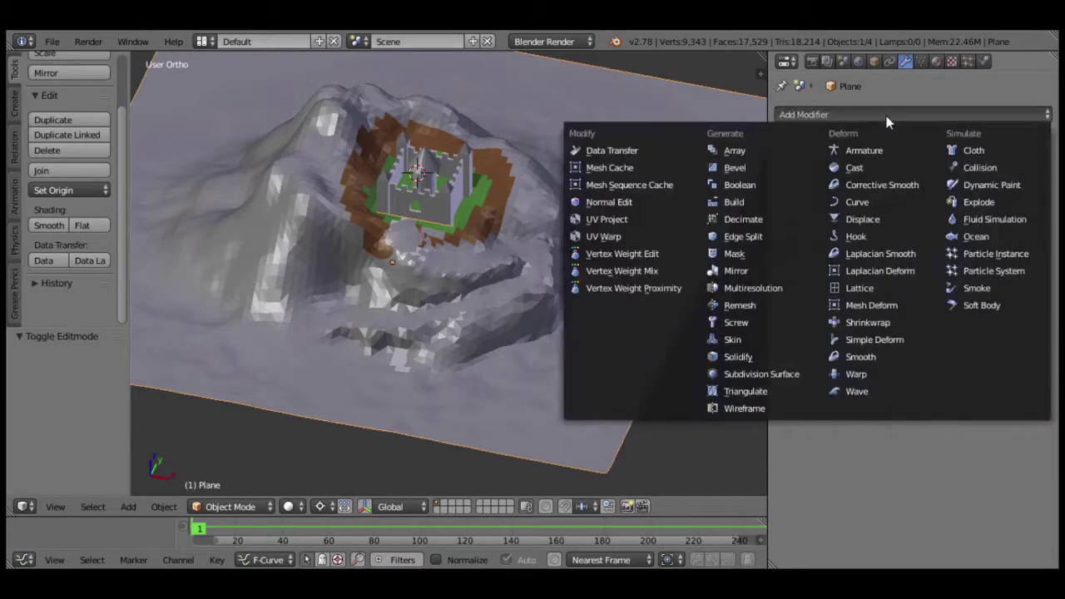
click(762, 224)
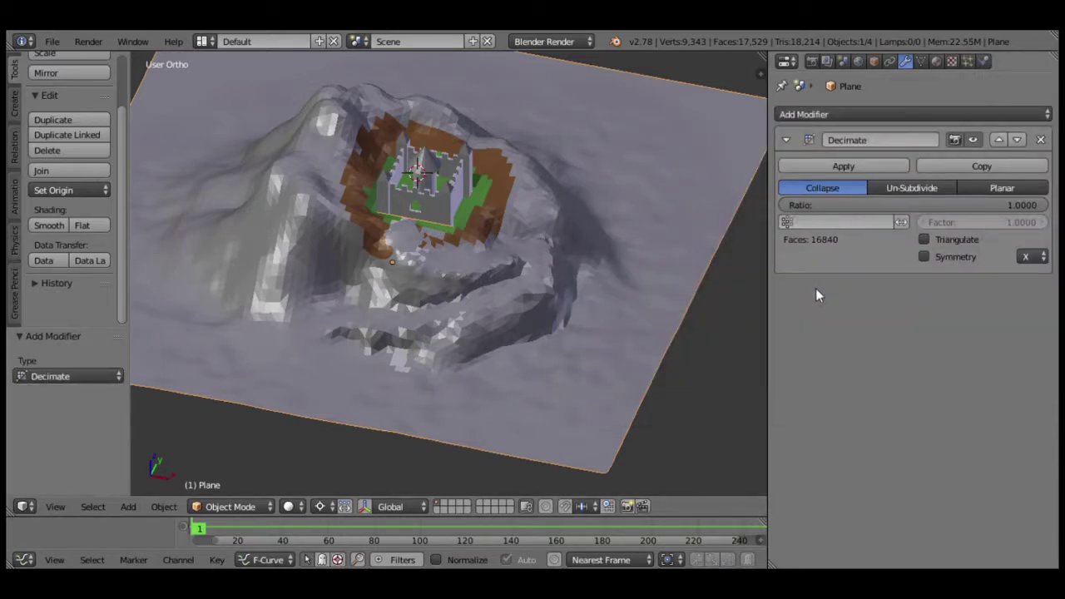
click(1004, 205)
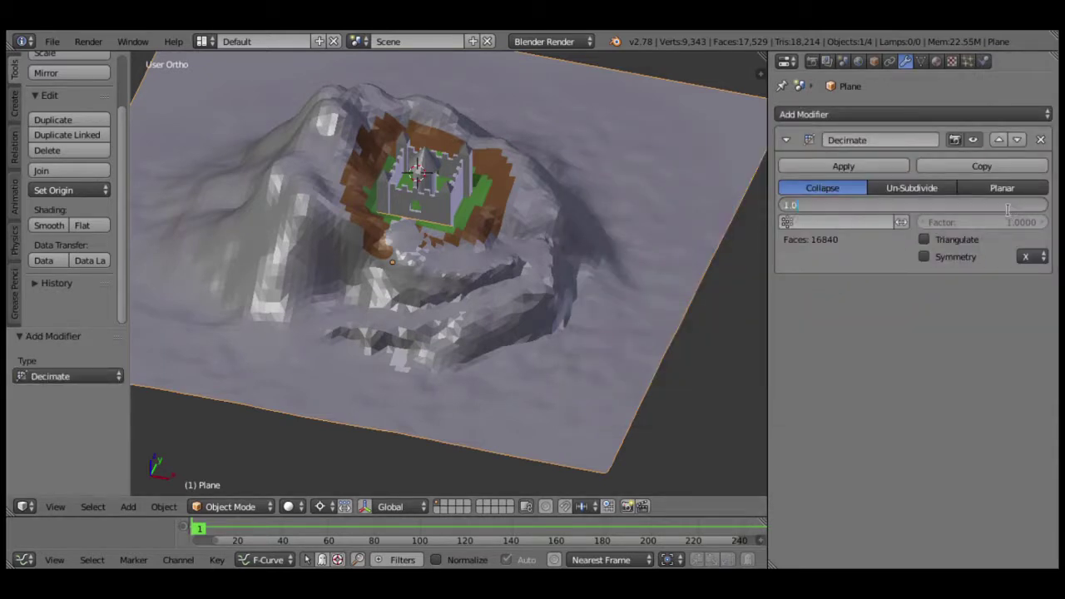
text(0.1)
key(Return)
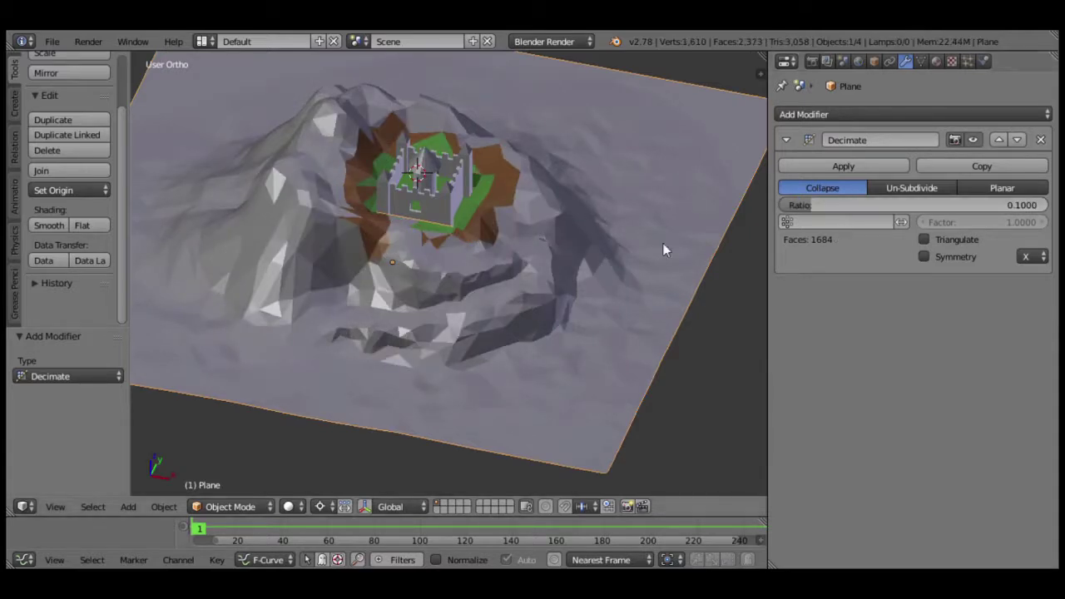
Zoom and orbit to inspect the decimated terrain, then switch to Edit Mode.
scroll(453, 298, up, 1)
scroll(456, 303, up, 2)
scroll(453, 314, up, 1)
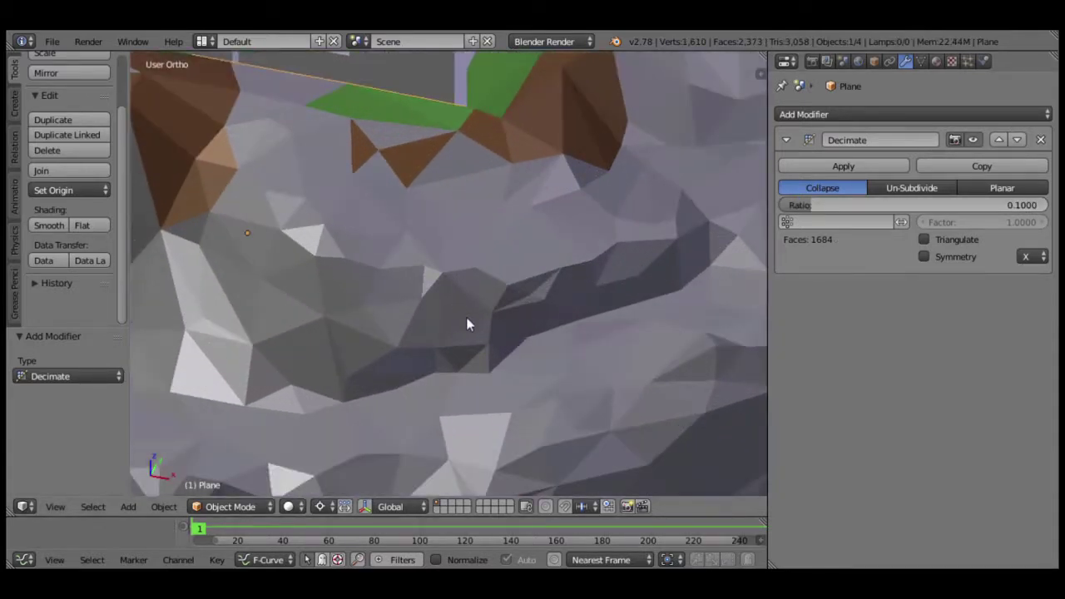
scroll(472, 326, up, 1)
middle_drag(473, 325, 460, 317)
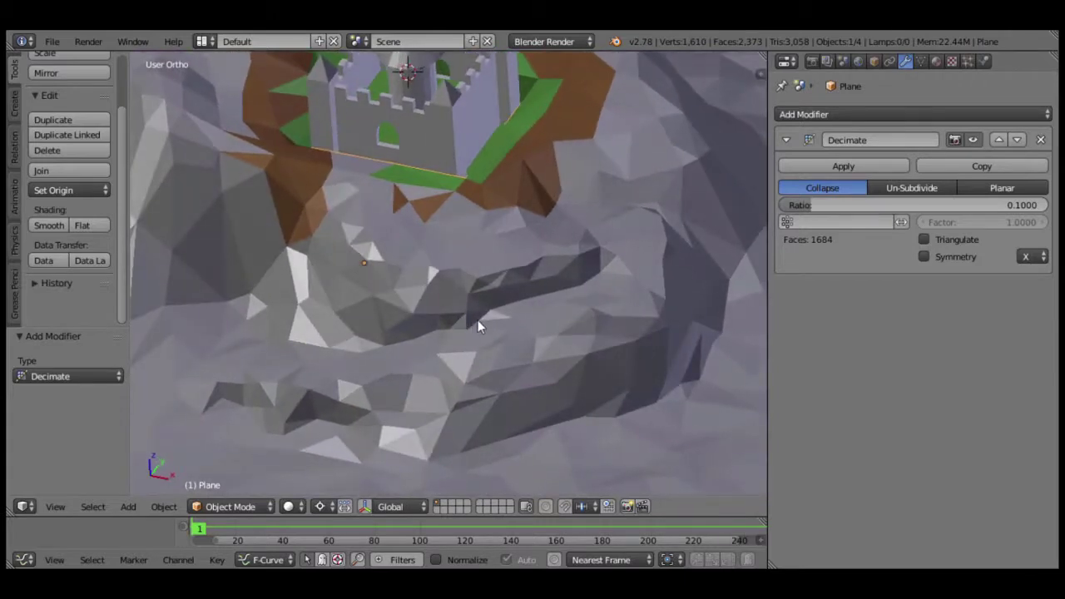
scroll(490, 301, down, 4)
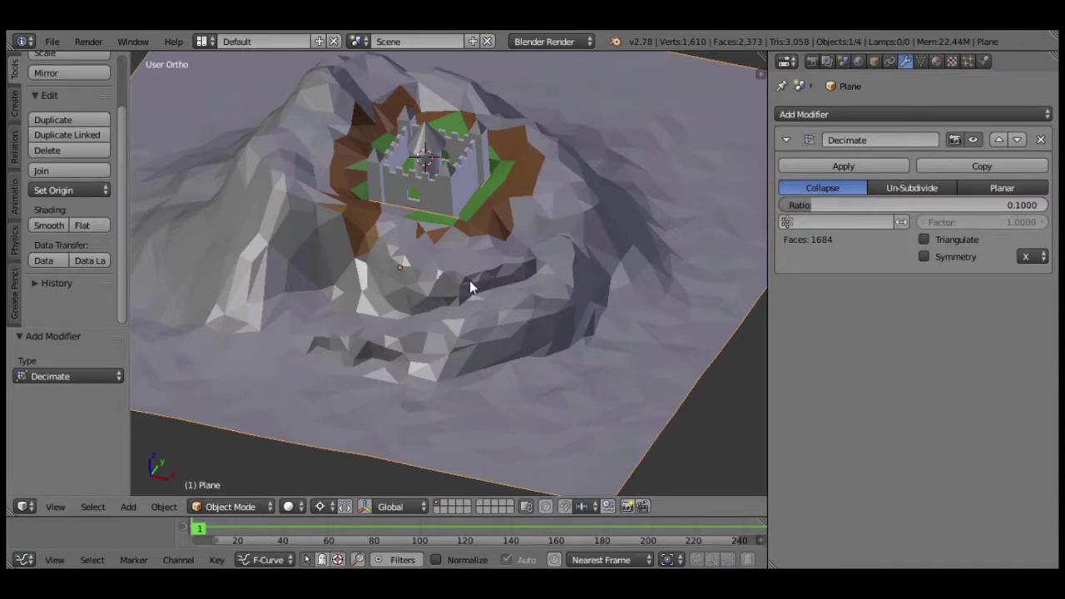
key(Tab)
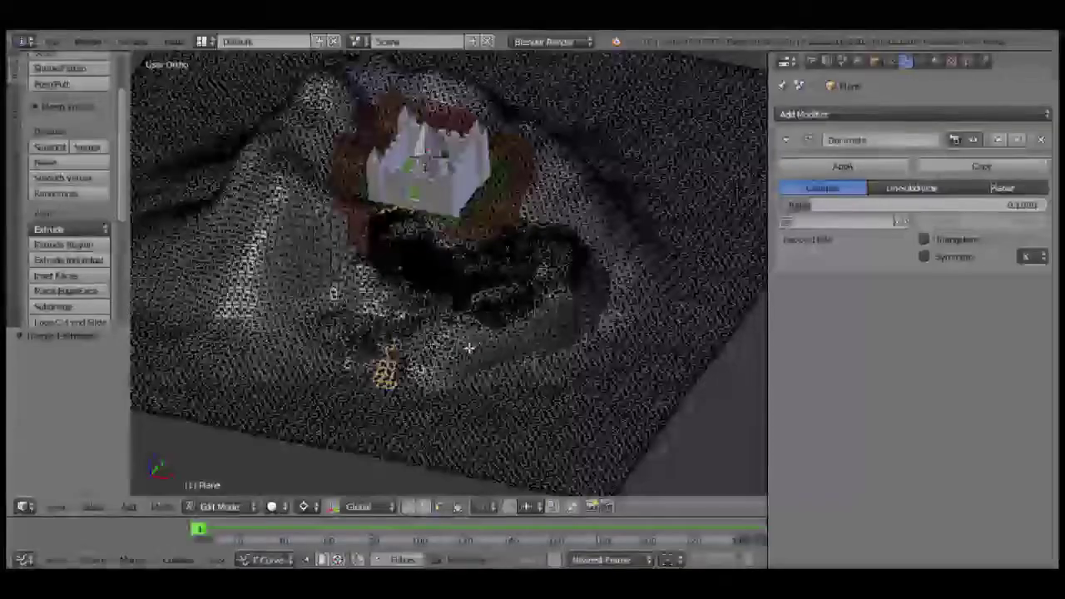
Return the terrain to Object Mode and apply its Decimate modifier permanently.
scroll(462, 308, up, 5)
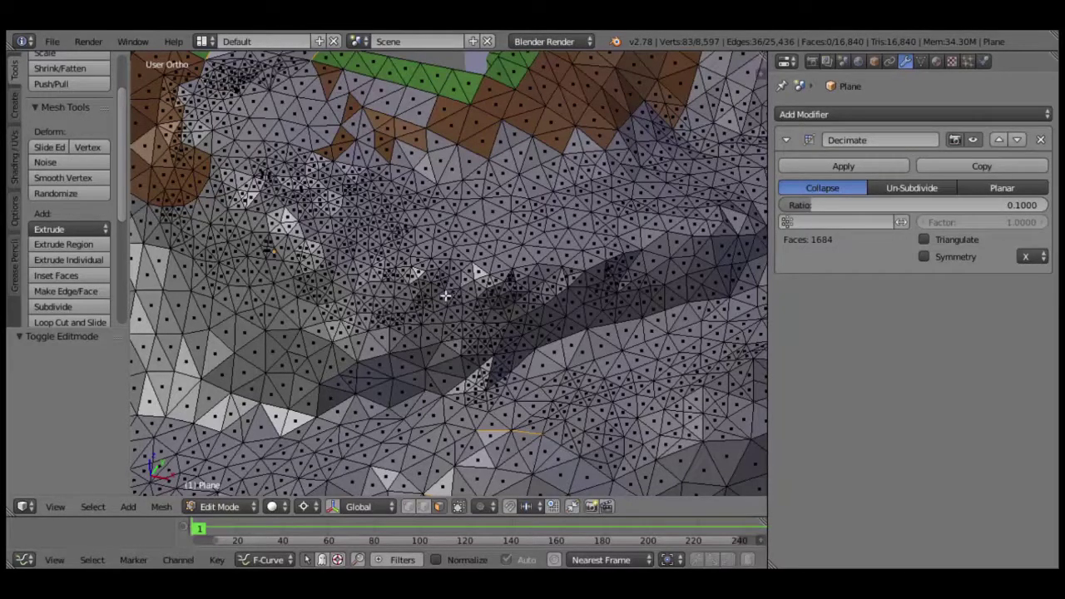
key(Tab)
scroll(441, 289, down, 4)
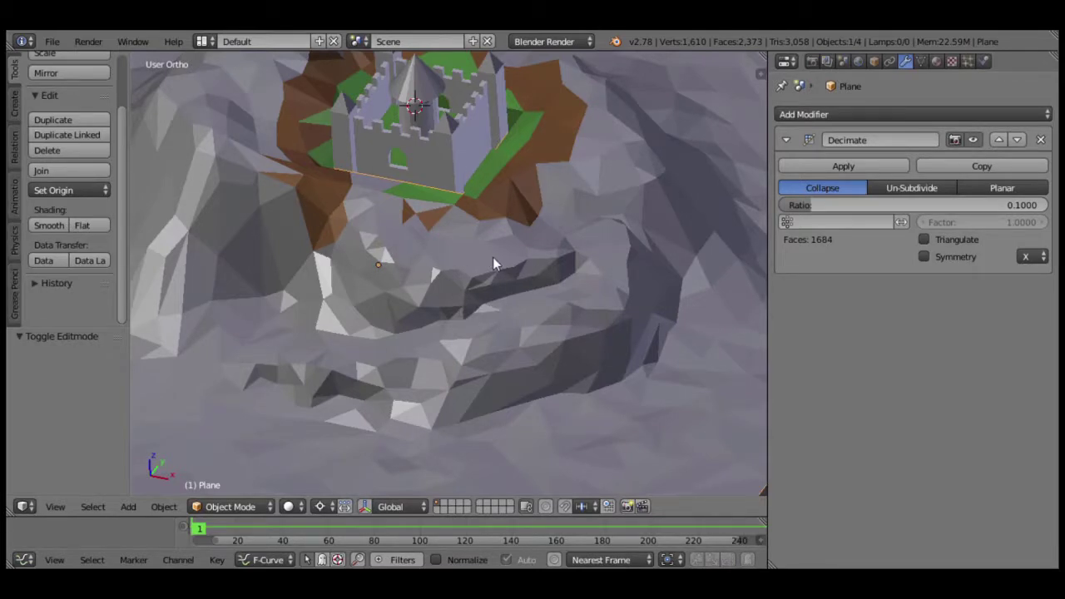
click(878, 165)
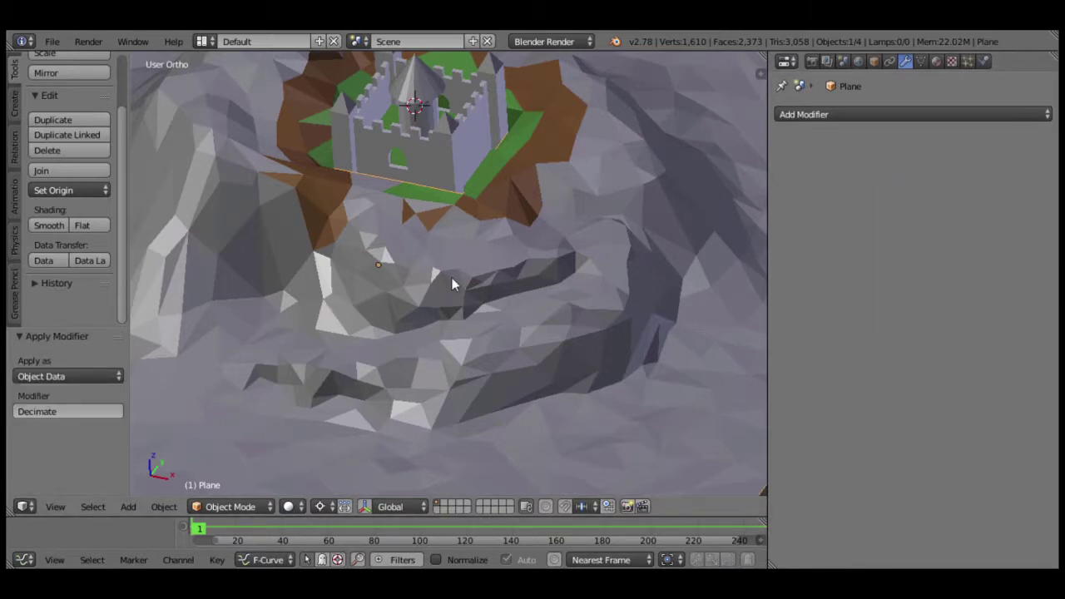
Inspect the decimated terrain mesh in Edit Mode, then reveal all hidden objects.
key(Tab)
scroll(459, 314, up, 2)
scroll(460, 313, up, 2)
scroll(459, 314, down, 3)
scroll(459, 314, down, 3)
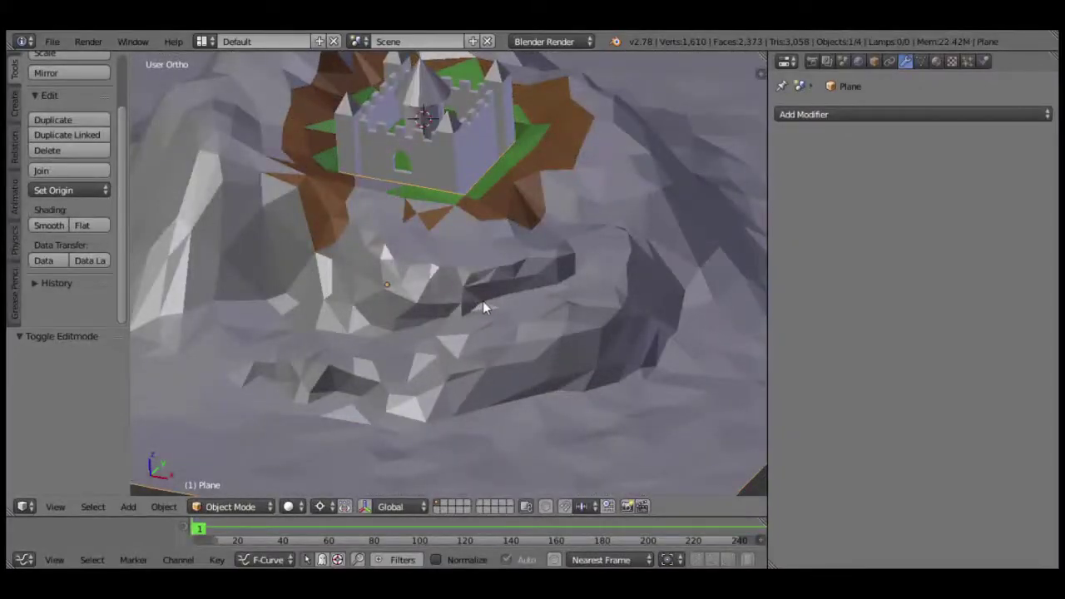
scroll(478, 301, down, 4)
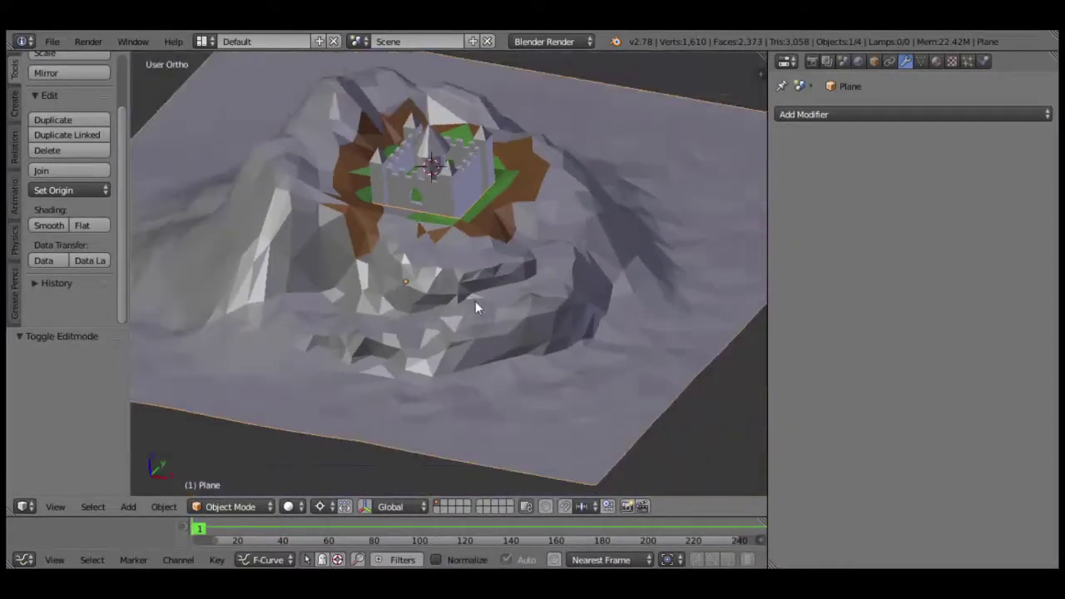
shift+middle_drag(468, 270, 481, 288)
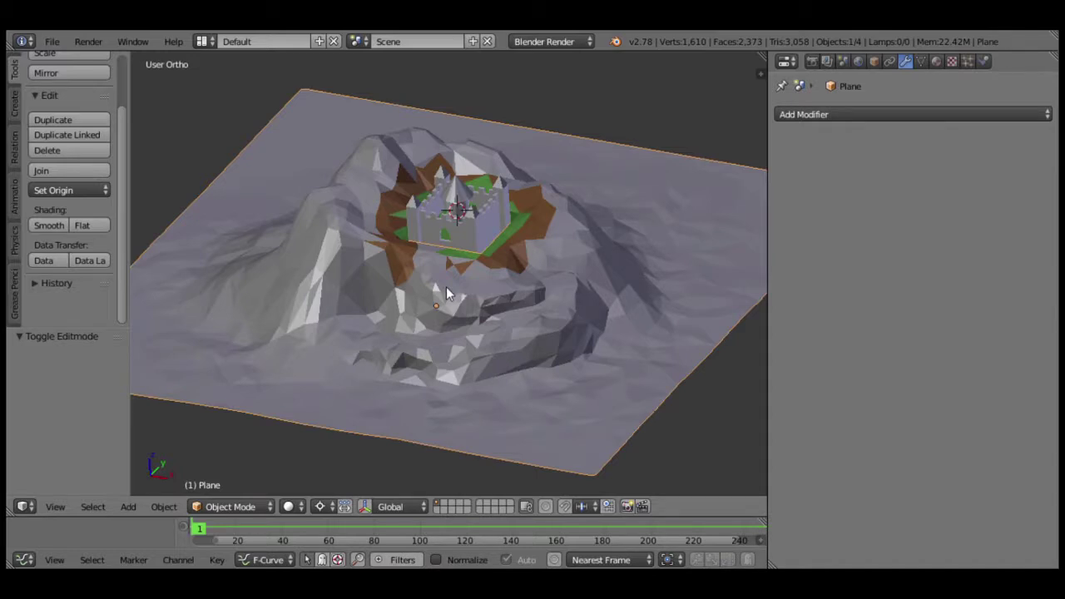
key(alt+h)
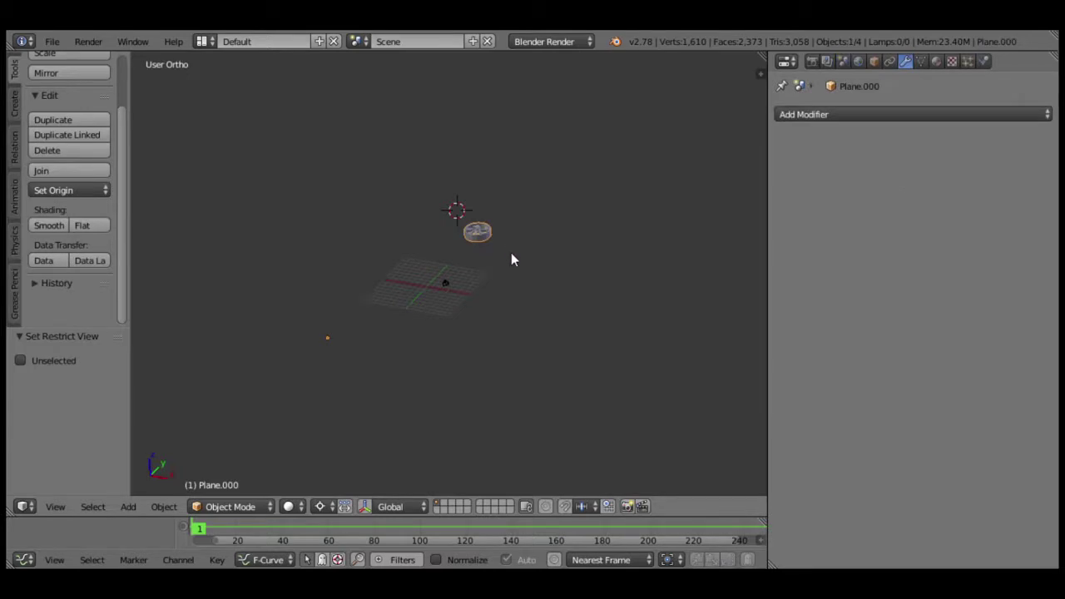
Frame the wheel and add a Subdivision Surface modifier with viewport level 2.
key(KP_Decimal)
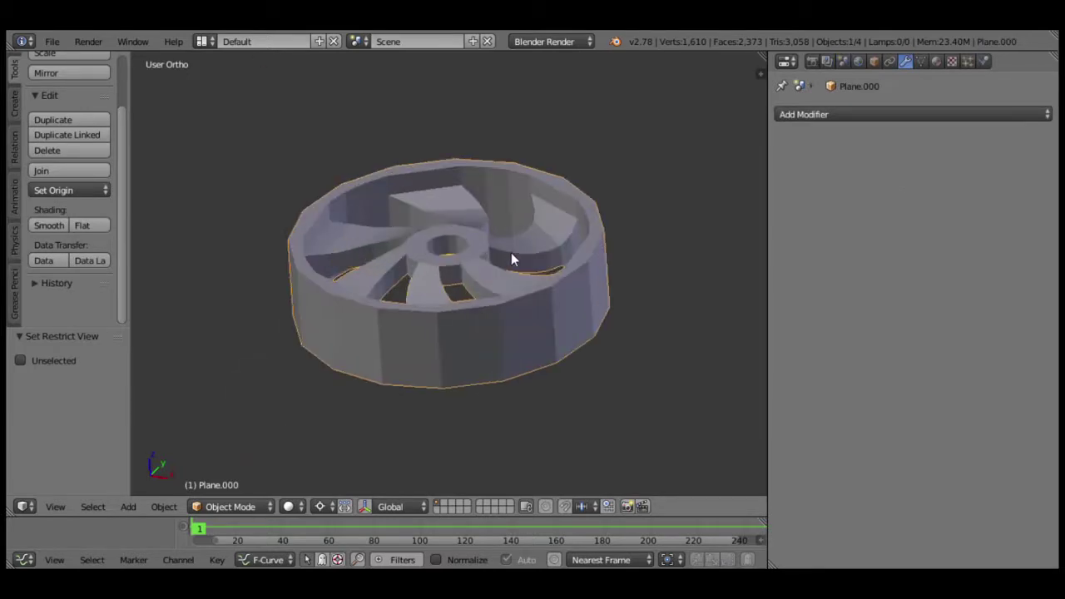
middle_drag(428, 236, 440, 272)
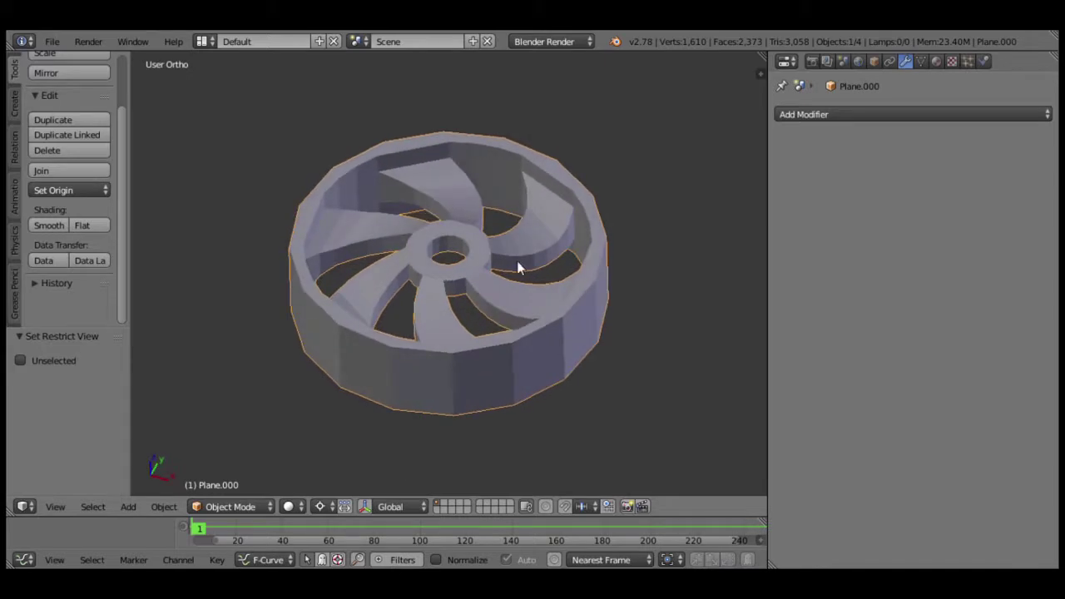
click(876, 115)
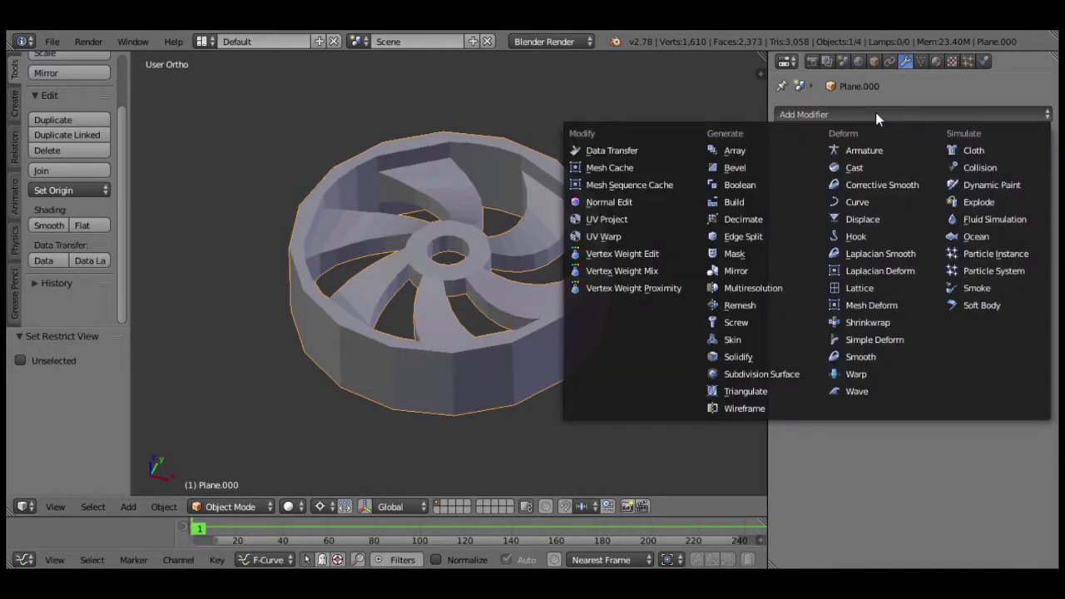
click(776, 377)
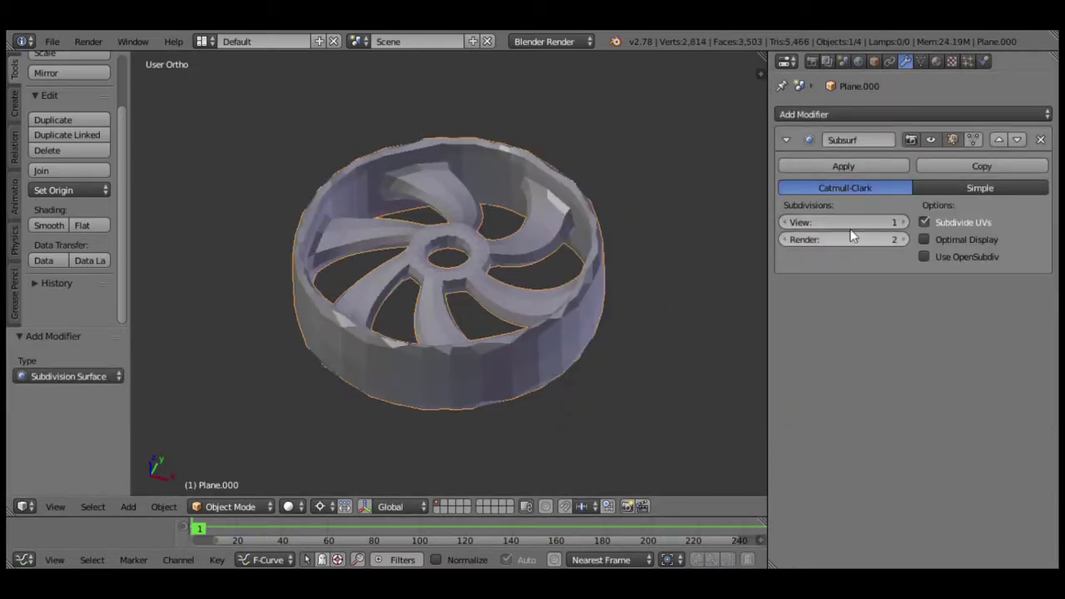
click(904, 222)
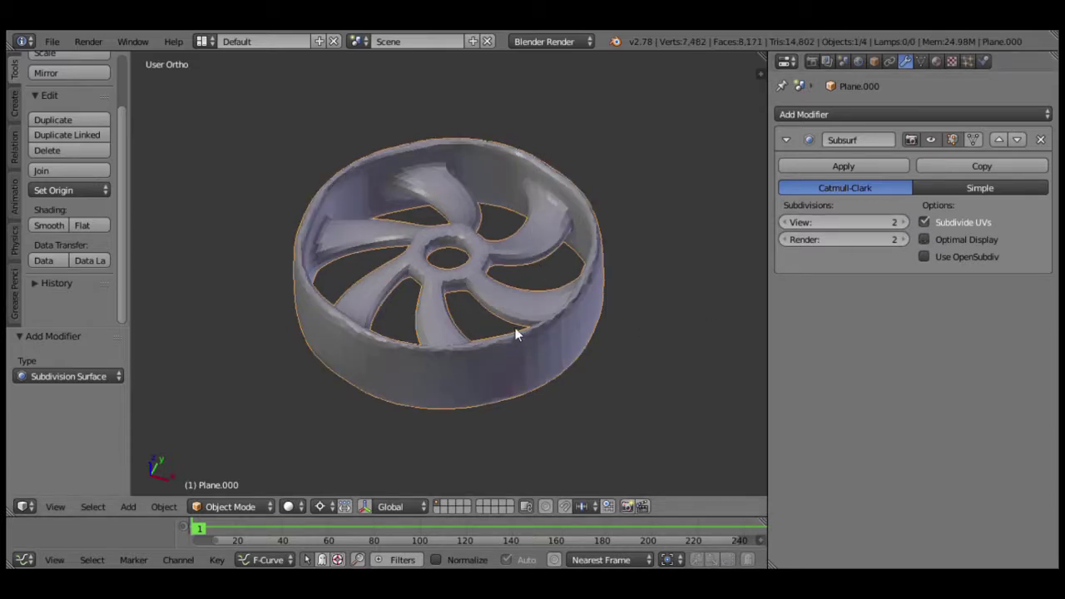
Toggle wireframe shading and orbit the wheel to a tilted angle.
key(z)
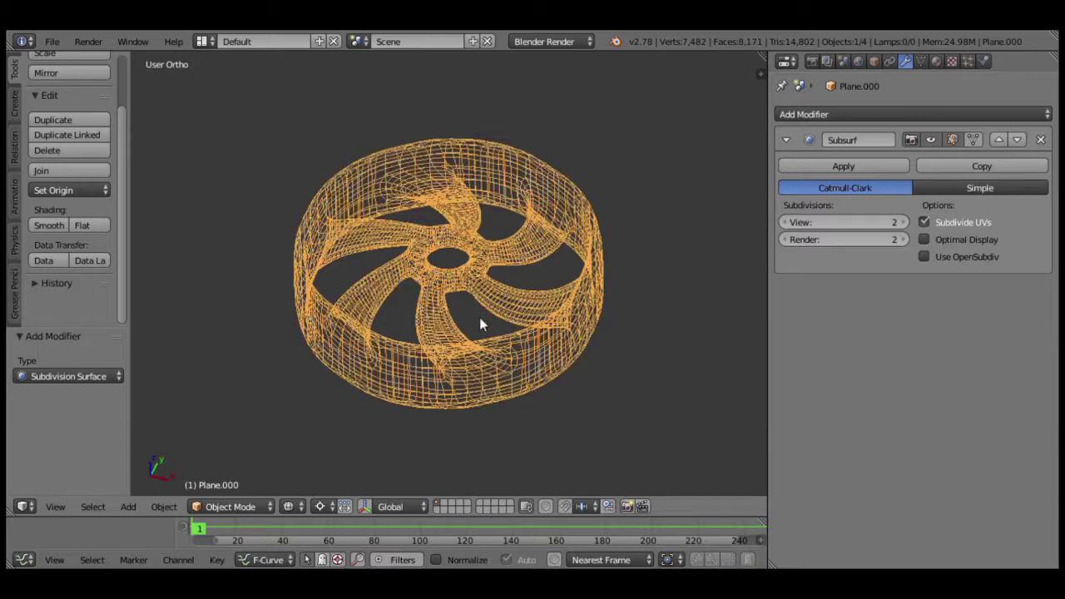
middle_drag(479, 317, 494, 355)
scroll(491, 354, up, 5)
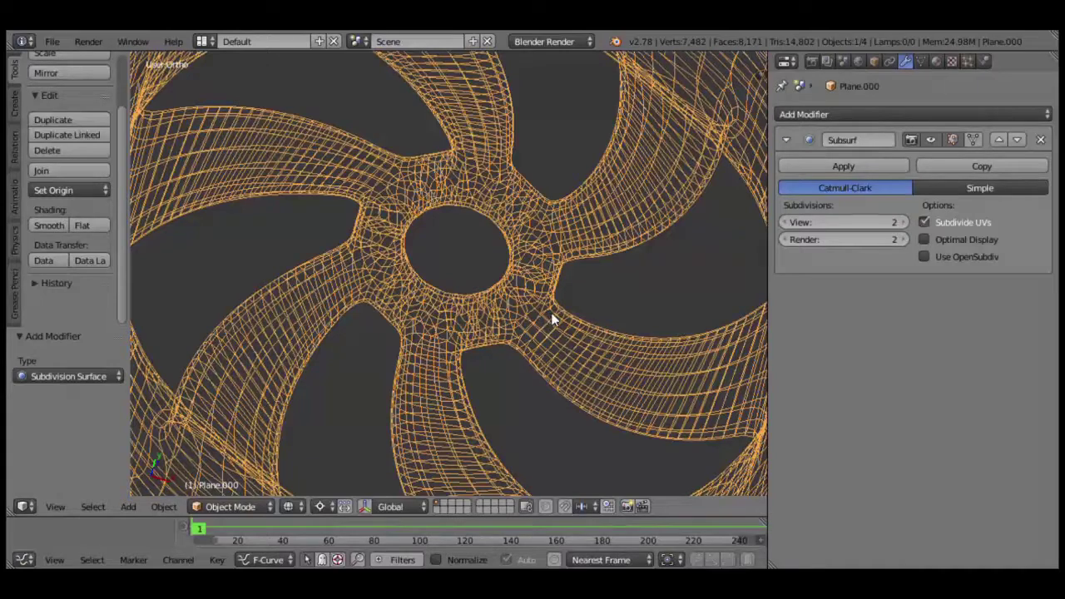
scroll(552, 316, down, 5)
key(z)
mouse_move(551, 316)
middle_down()
mouse_move(523, 321)
mouse_move(499, 278)
mouse_move(505, 287)
middle_up()
In Edit Mode, select three inner blade faces and raise viewport subdivisions to 3.
key(Tab)
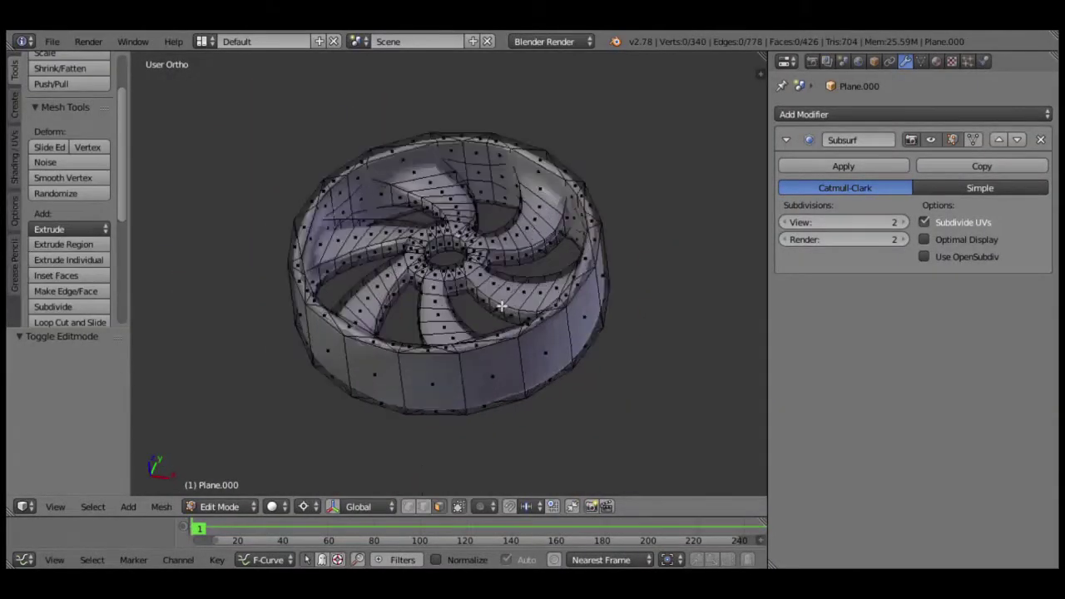
scroll(505, 303, up, 4)
scroll(532, 366, up, 2)
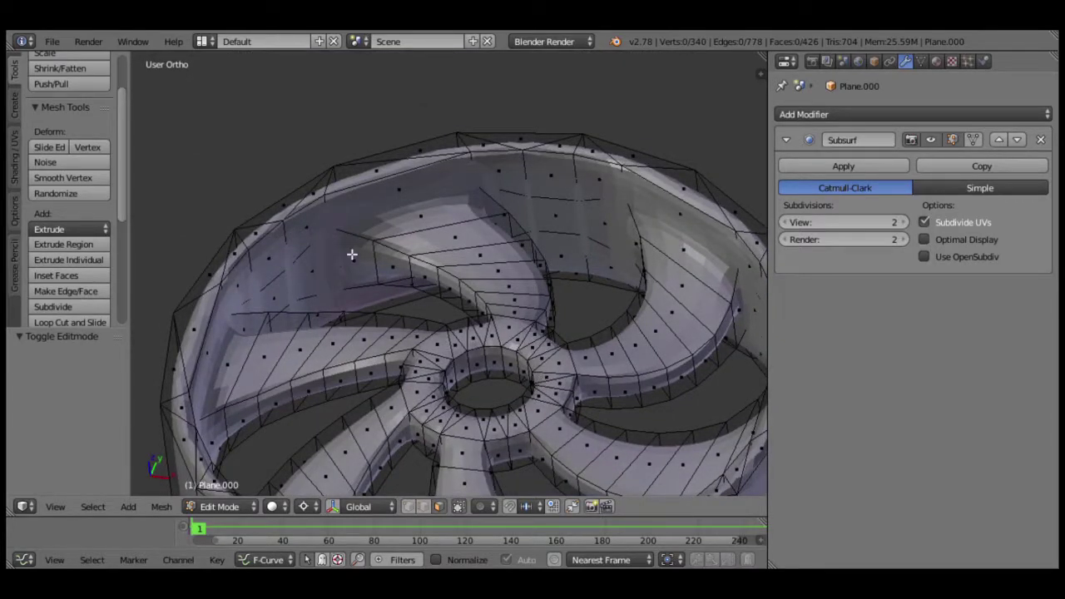
right_click(274, 365)
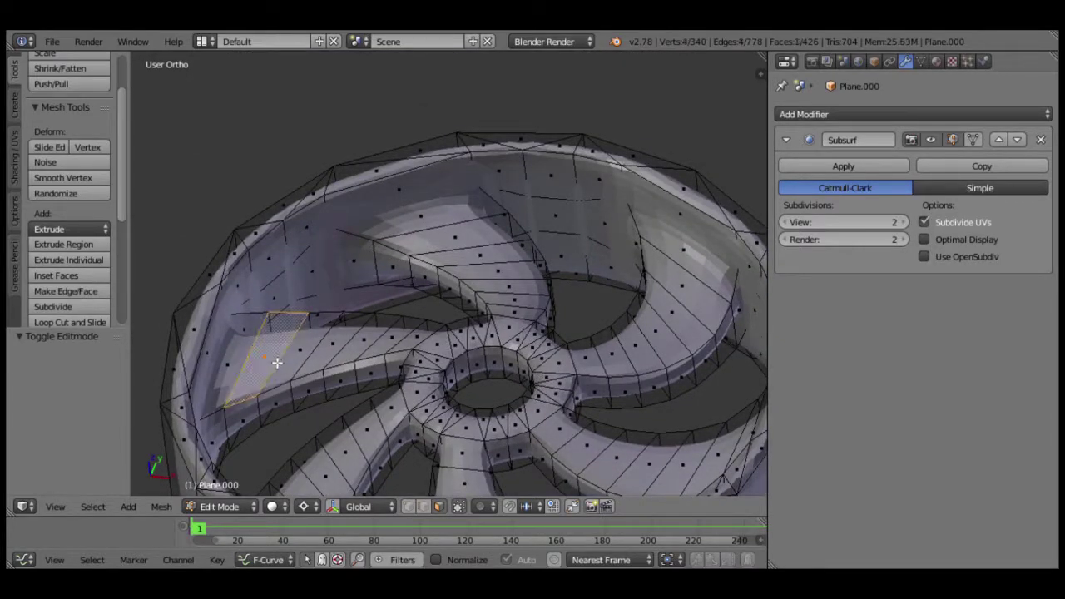
shift+right_click(331, 354)
shift+right_click(339, 356)
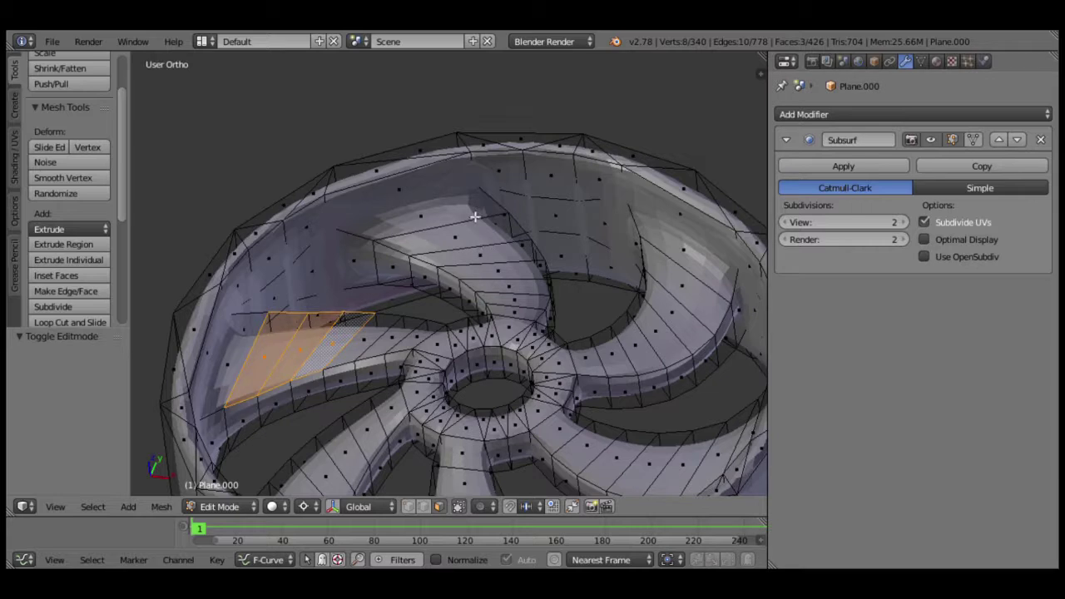
click(906, 222)
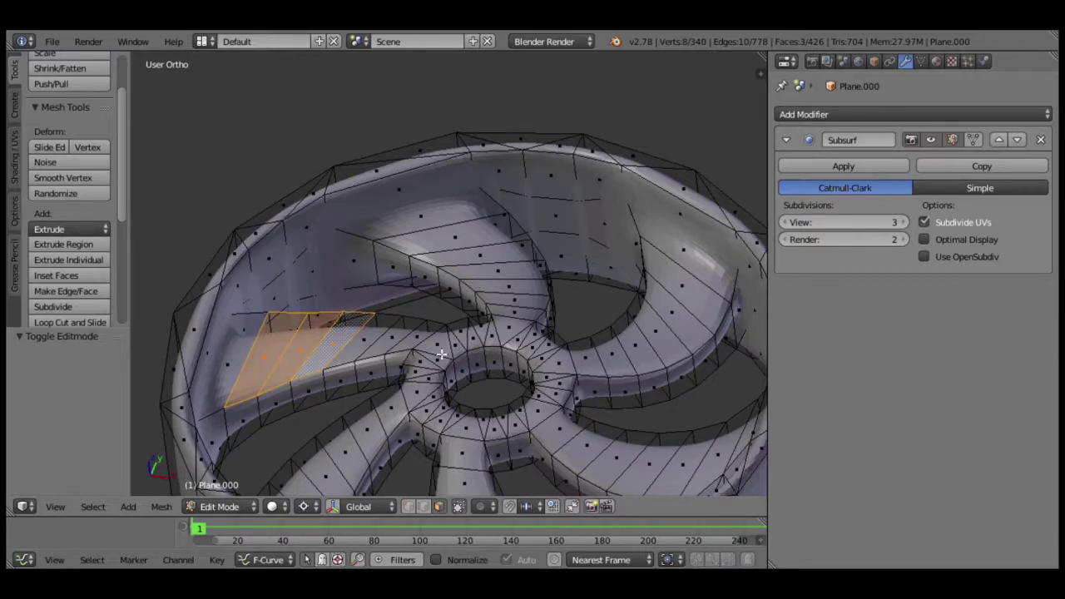
Clear the selection and box-select the top rim vertices in front wireframe view.
key(a)
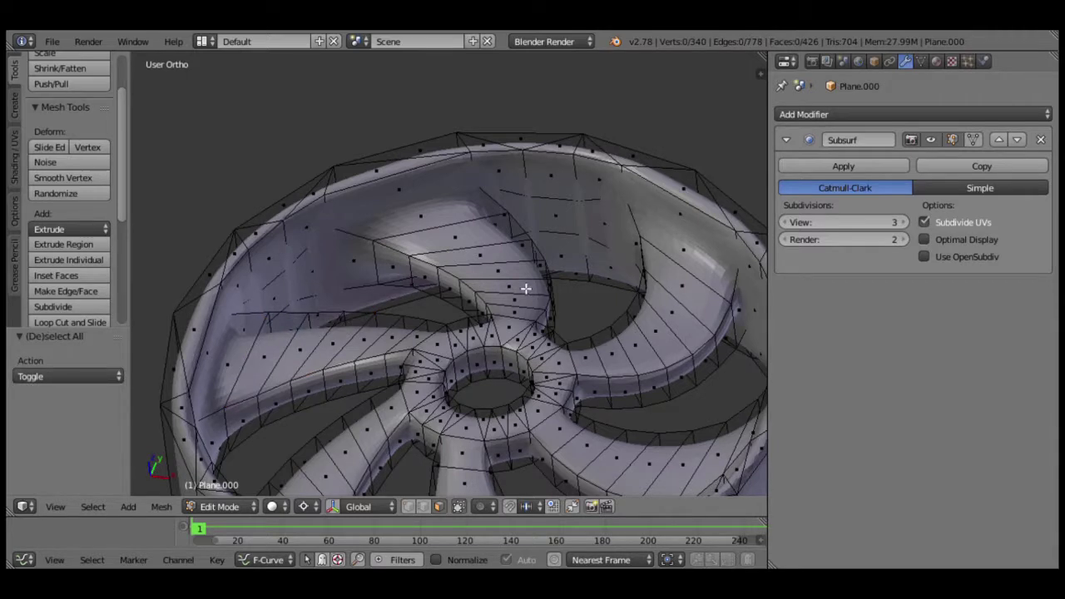
key(KP_1)
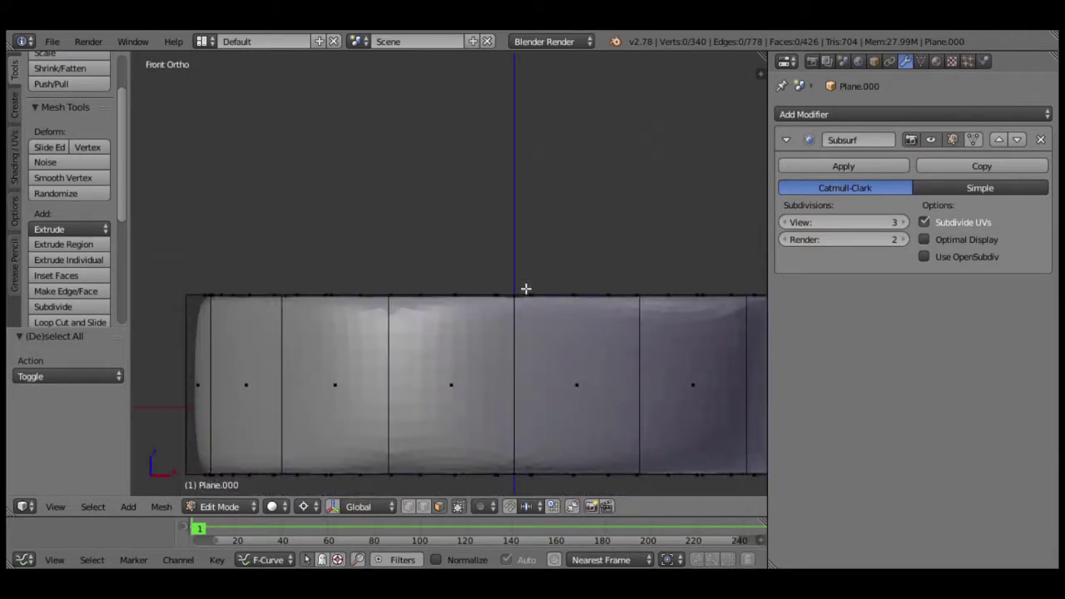
scroll(524, 291, down, 2)
key(z)
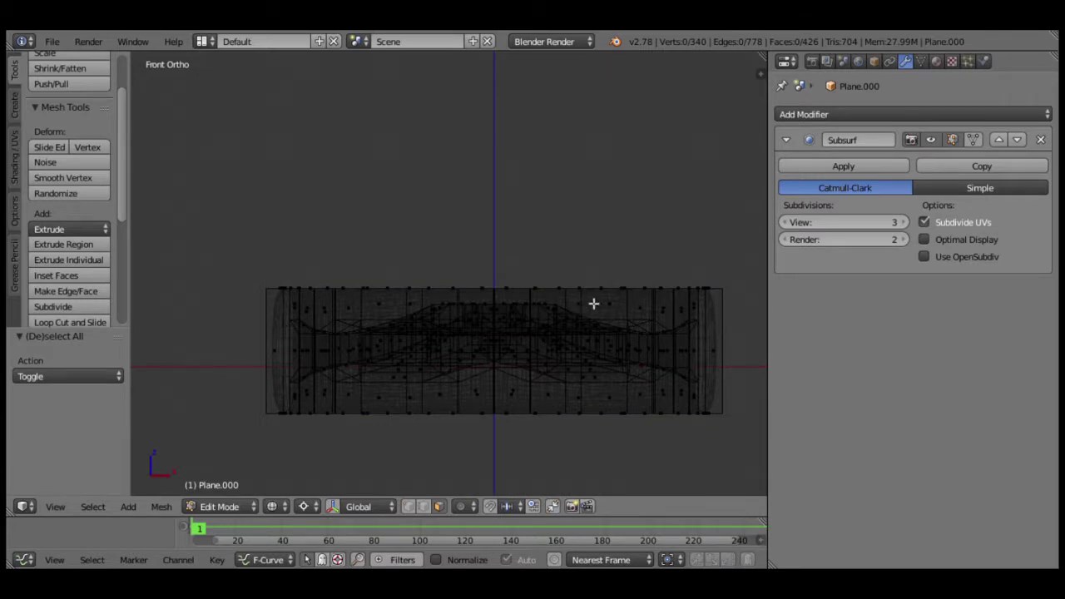
key(b)
drag(751, 297, 174, 259)
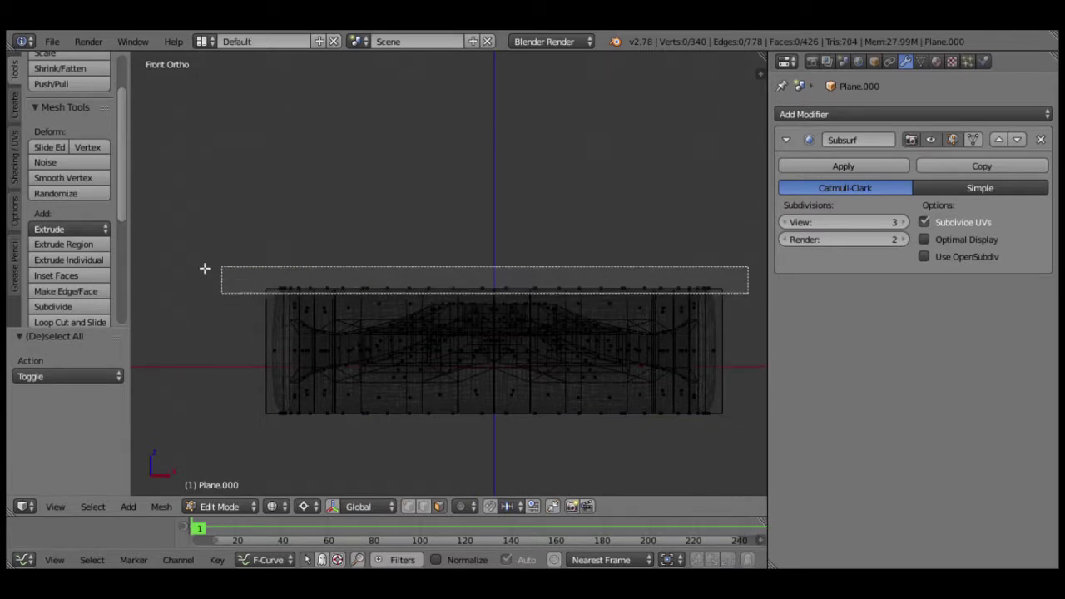
mouse_move(447, 275)
middle_down()
mouse_move(466, 359)
mouse_move(496, 320)
middle_up()
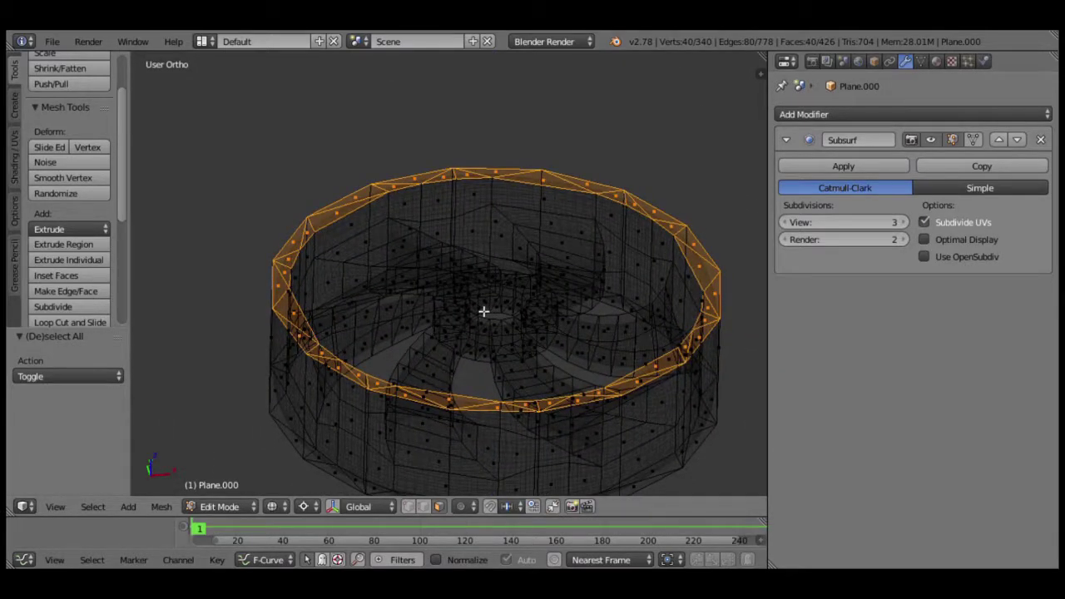
key(ctrl+e)
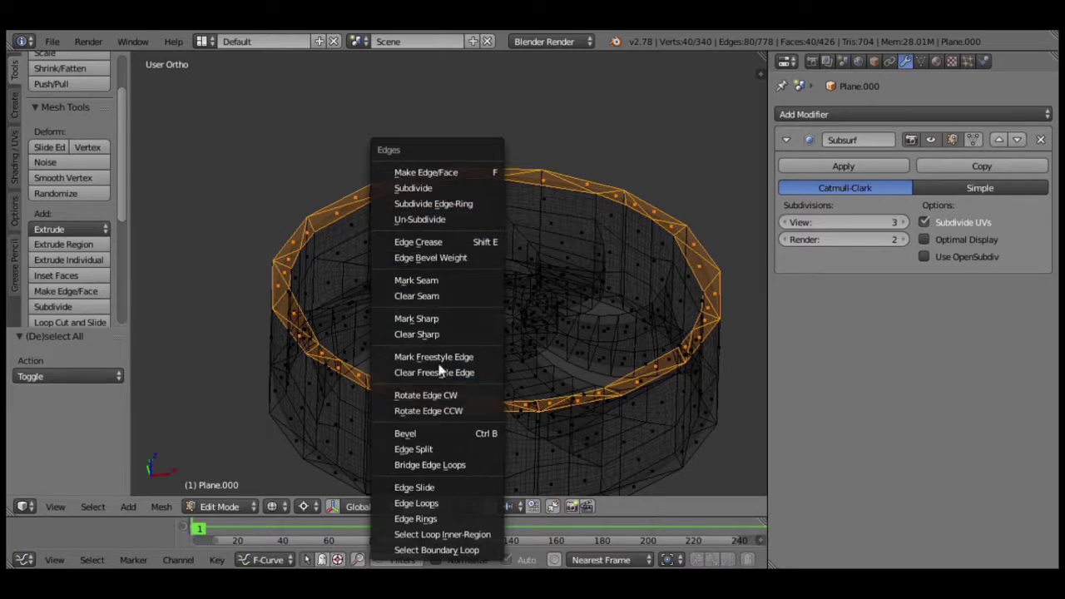
Mark the rim edges sharp, undo that, and begin an Edge Crease on them instead.
click(447, 320)
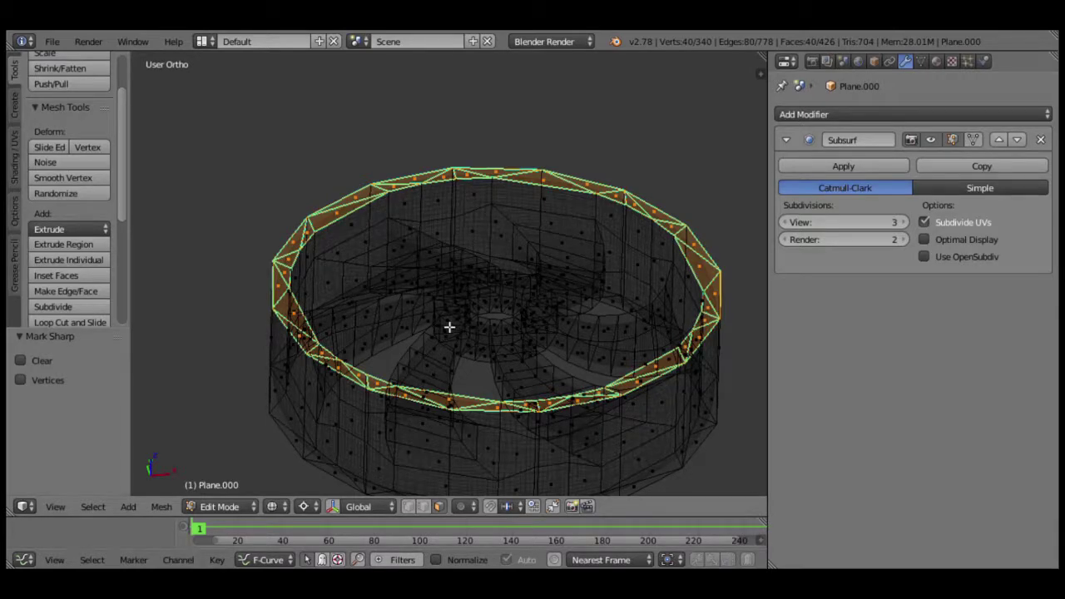
key(ctrl+z)
key(ctrl+e)
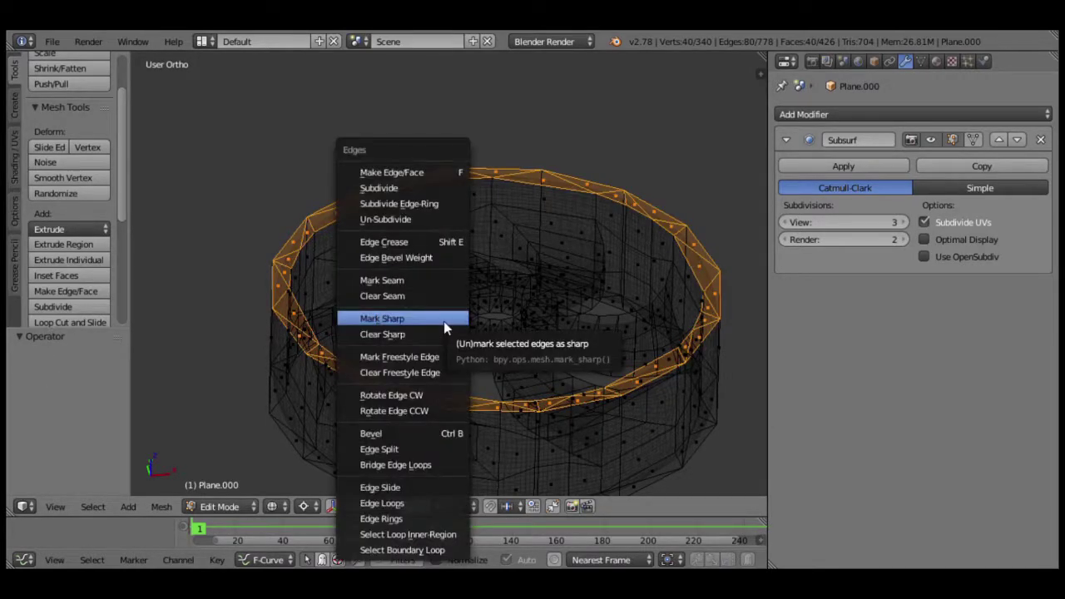
click(455, 244)
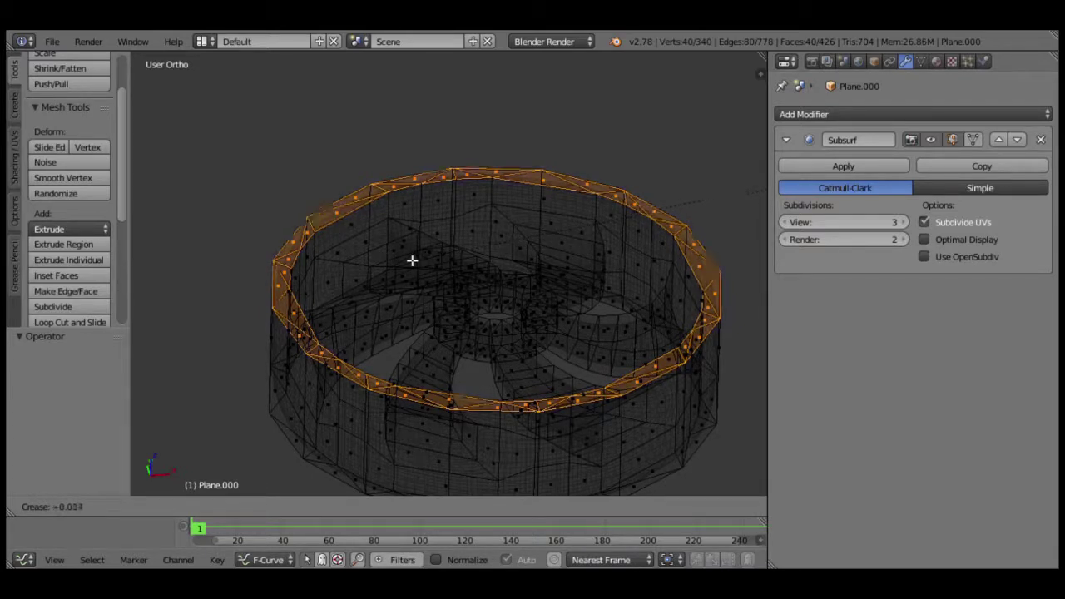
click(517, 250)
key(z)
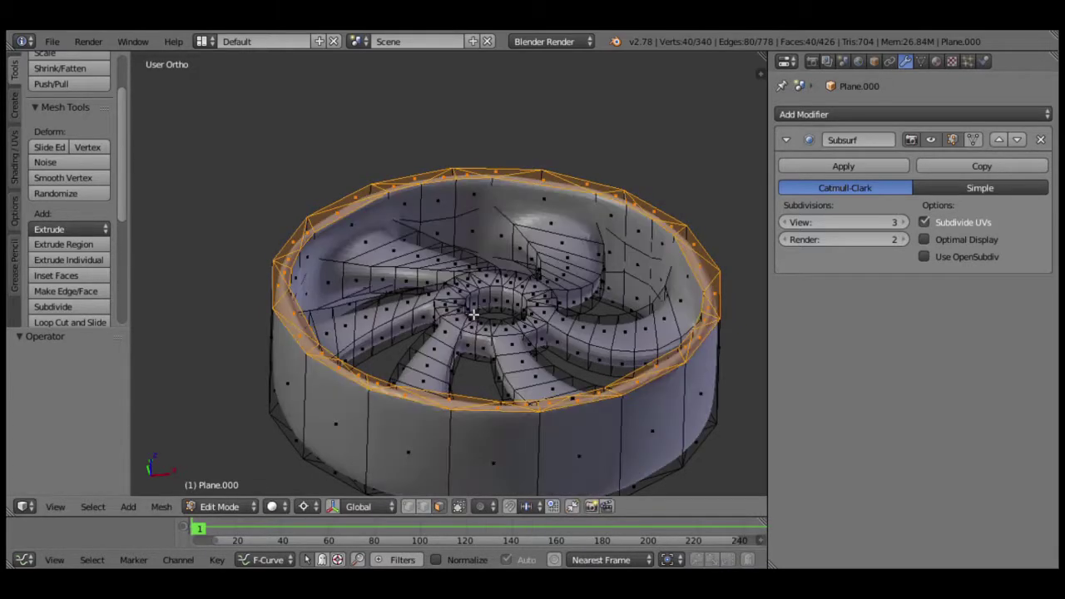
middle_drag(487, 350, 448, 329)
scroll(449, 327, up, 3)
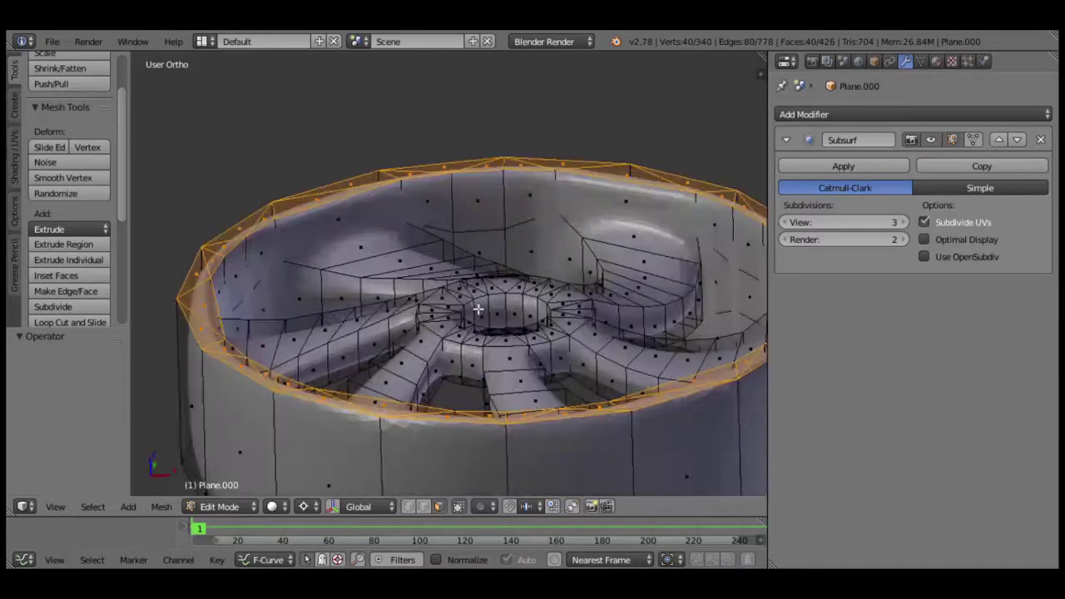
scroll(482, 312, down, 2)
Crease the top rim edges at full strength 1 and return to Object Mode.
key(shift+e)
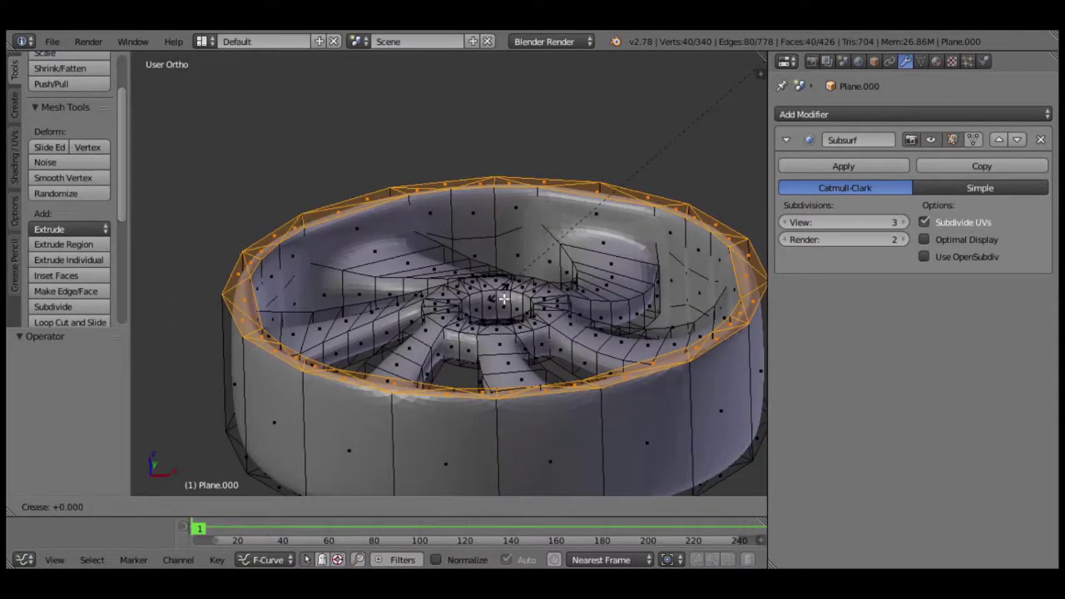
key(Escape)
click(488, 247)
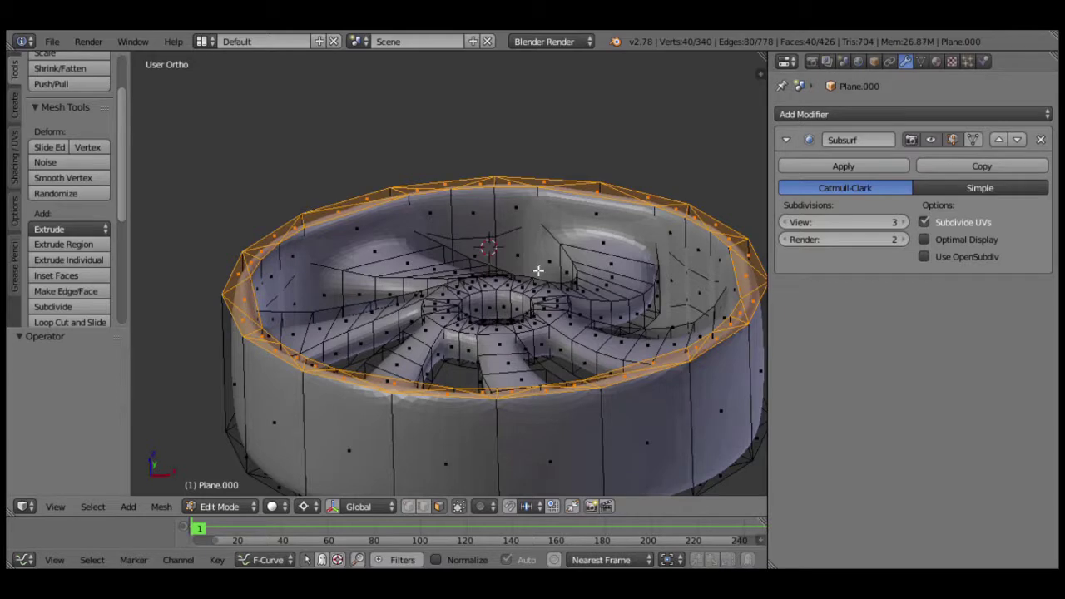
key(shift+e)
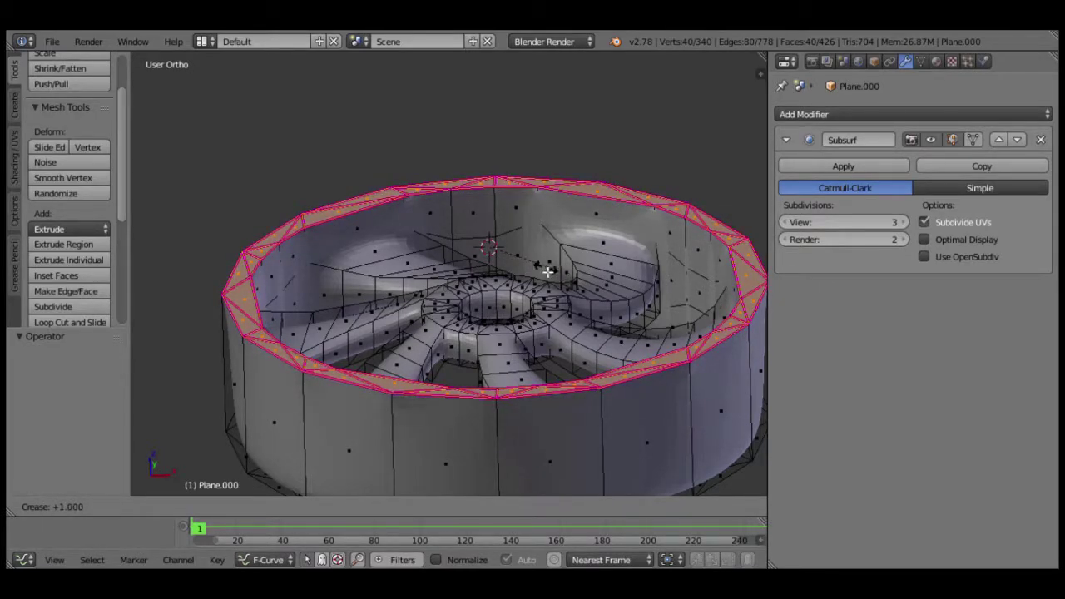
text(1)
key(Return)
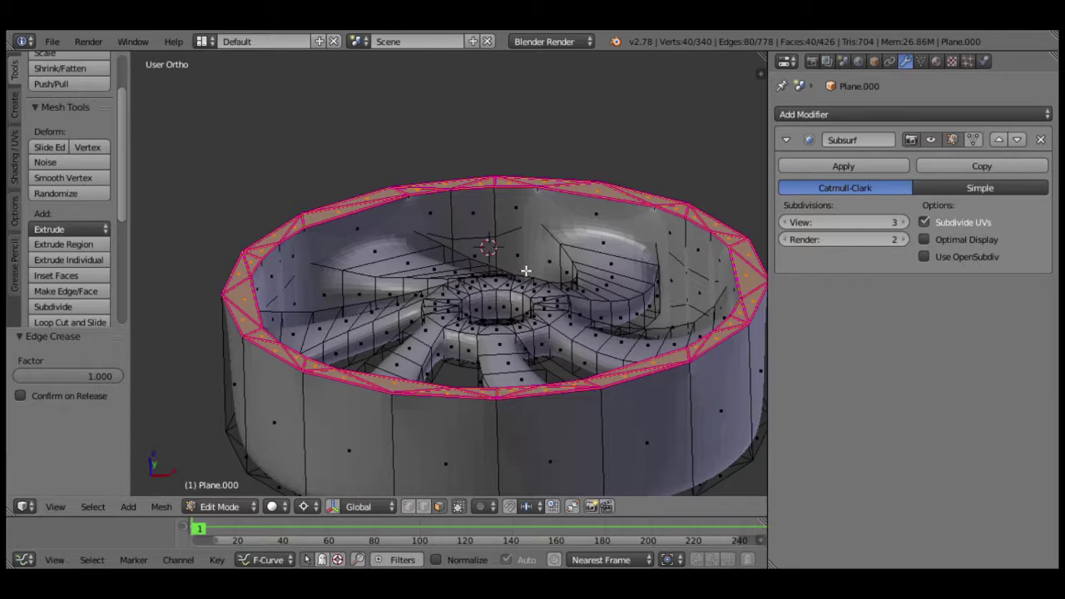
key(Tab)
mouse_move(467, 247)
middle_down()
mouse_move(527, 295)
mouse_move(458, 305)
mouse_move(441, 291)
middle_up()
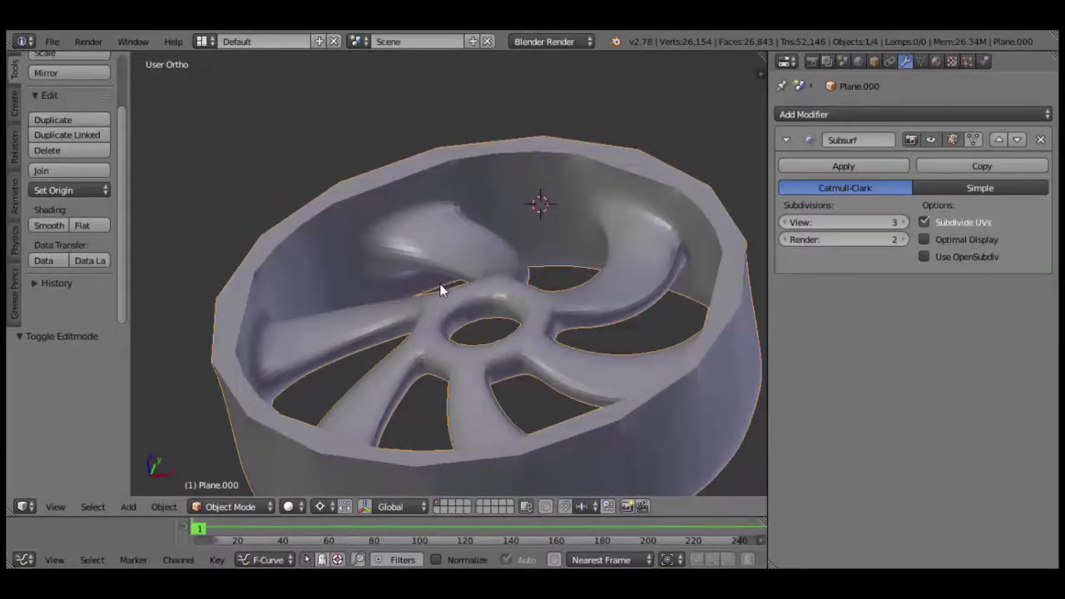
Select the blade-end face loop, hide its faces, and crease the remaining edges at 1.
key(Tab)
scroll(453, 283, up, 4)
scroll(481, 281, up, 2)
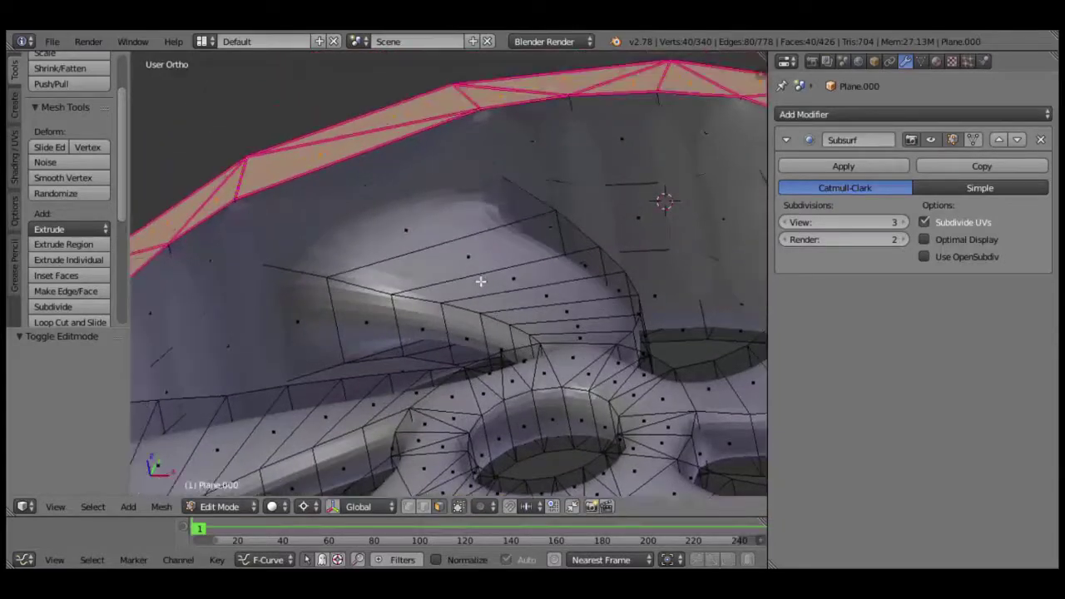
alt+right_click(325, 279)
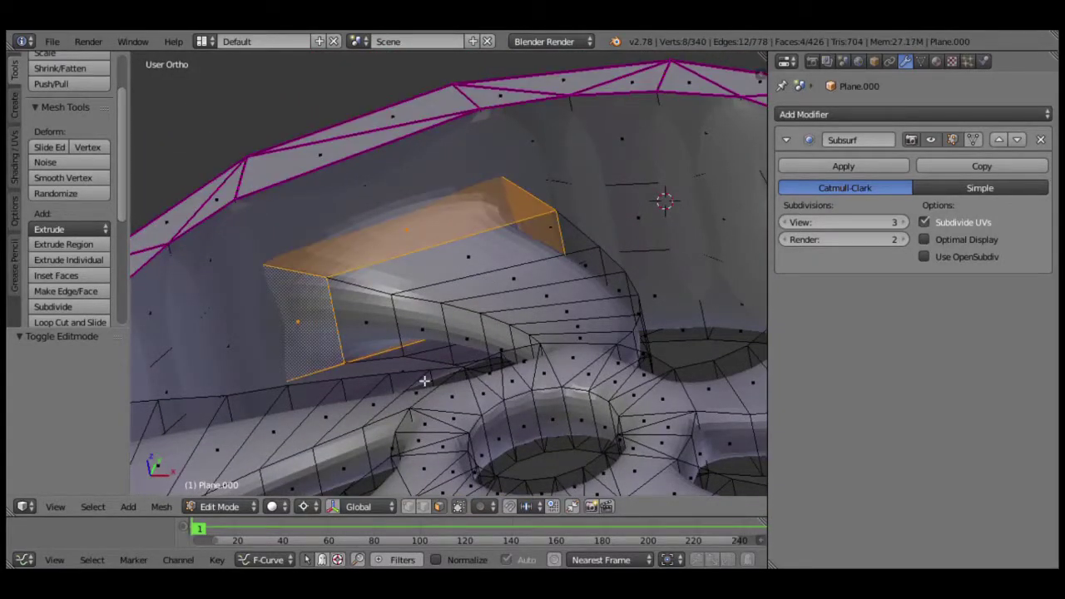
click(423, 505)
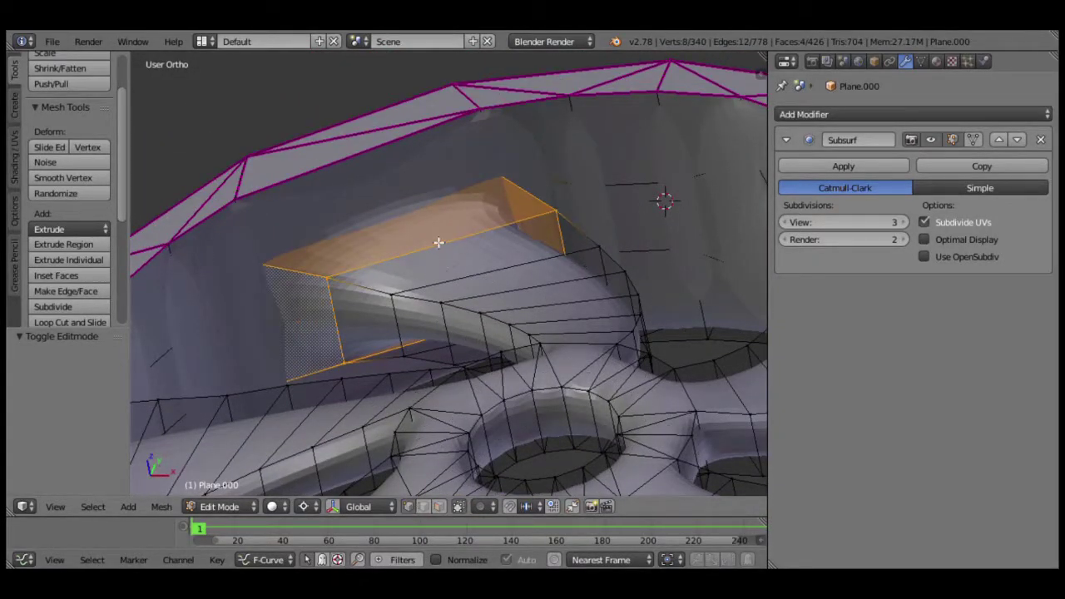
key(h)
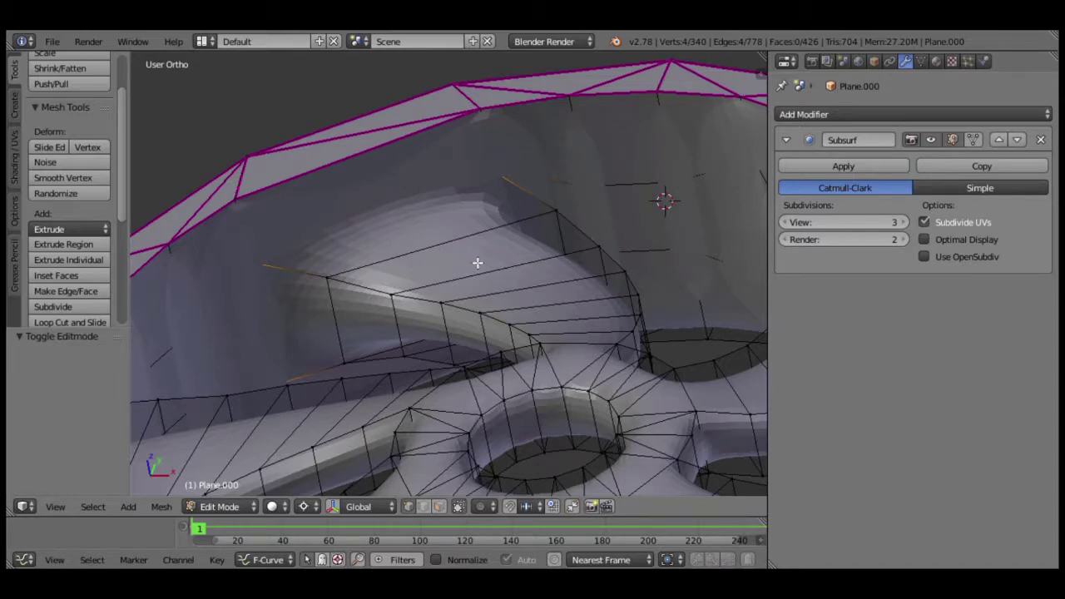
key(shift+e)
key(1)
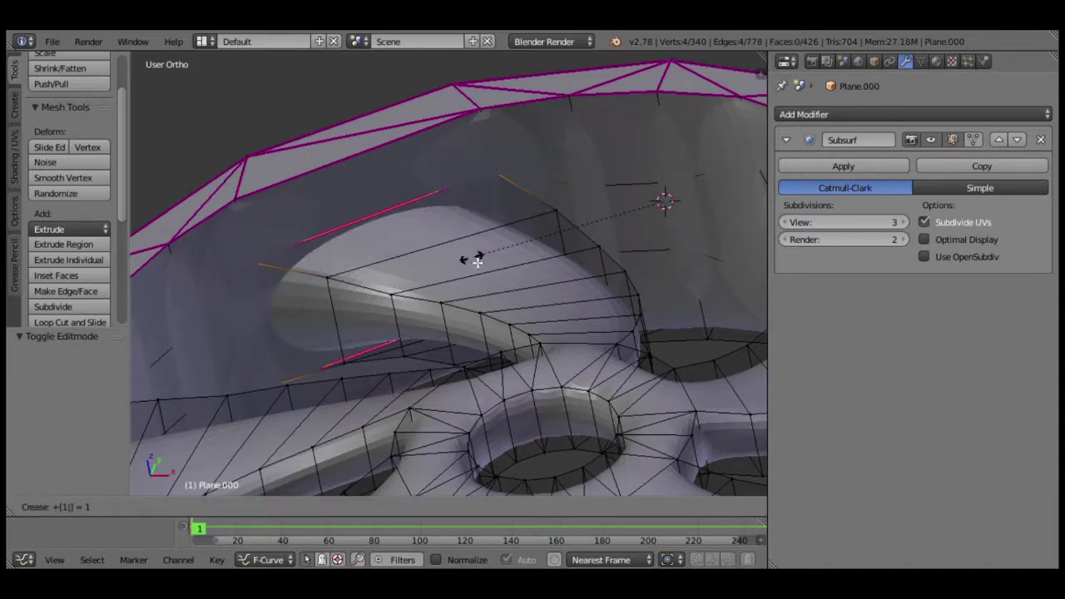
key(Return)
key(Tab)
scroll(472, 257, down, 5)
middle_drag(475, 257, 516, 322)
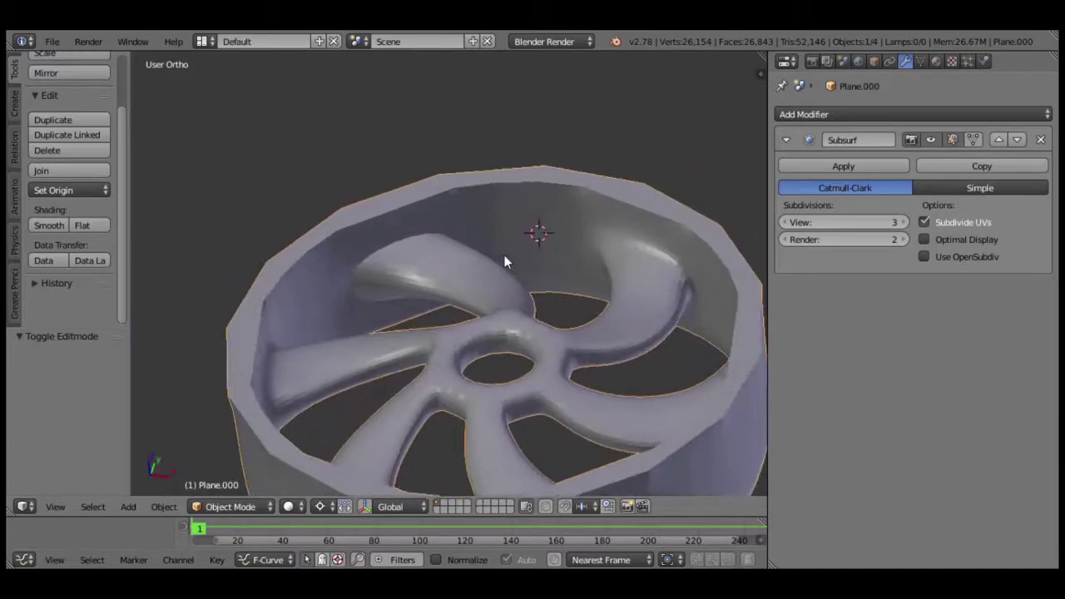
Select and grow the hub's inner face ring, then crease its edges at 1.
key(Tab)
scroll(533, 349, up, 2)
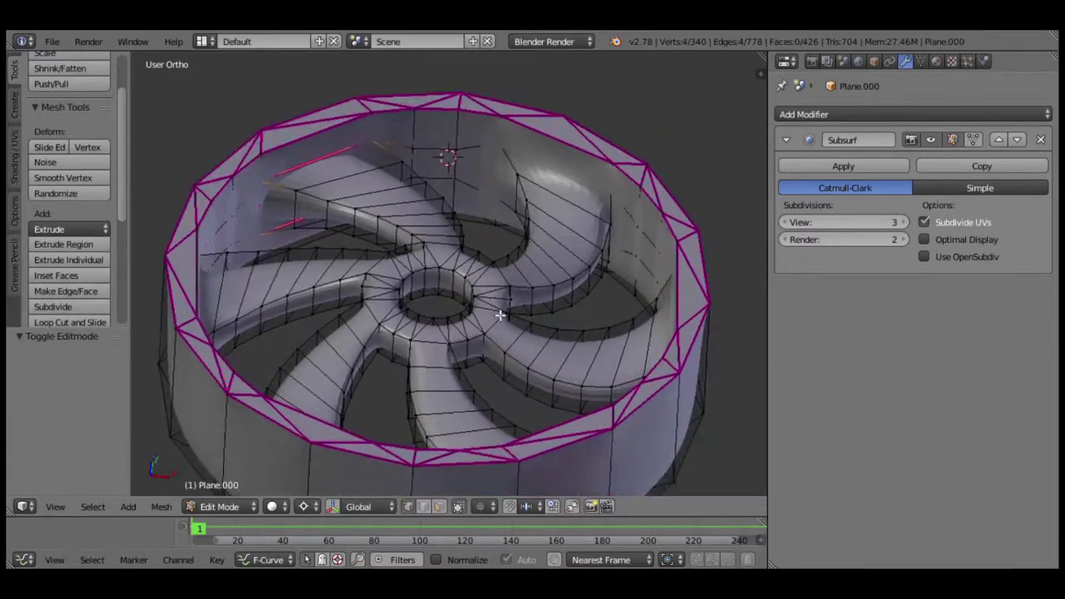
scroll(499, 320, up, 4)
alt+right_click(463, 297)
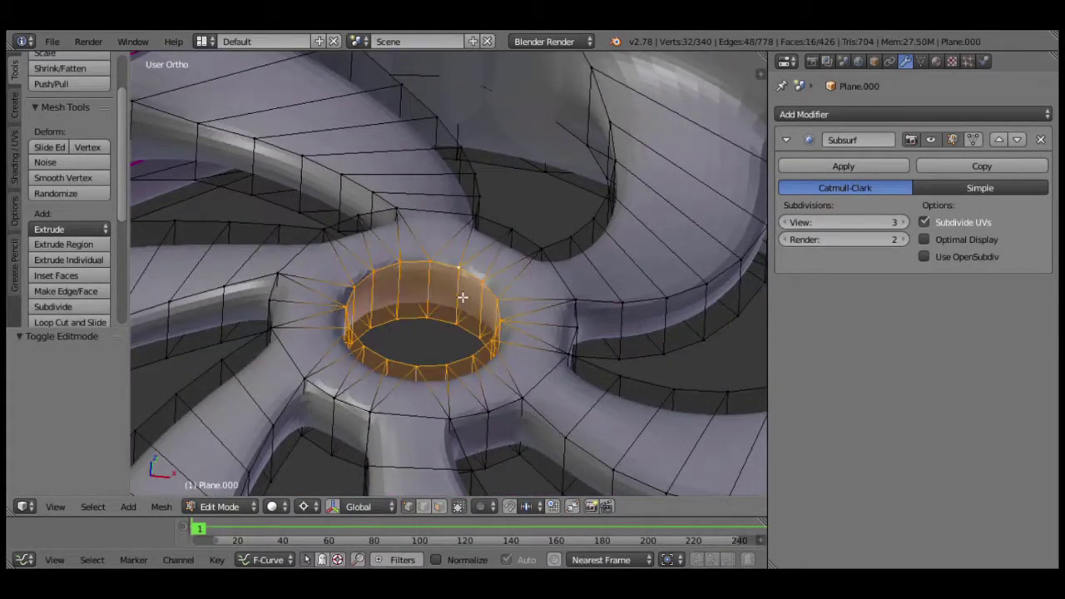
key(ctrl+KP_Add)
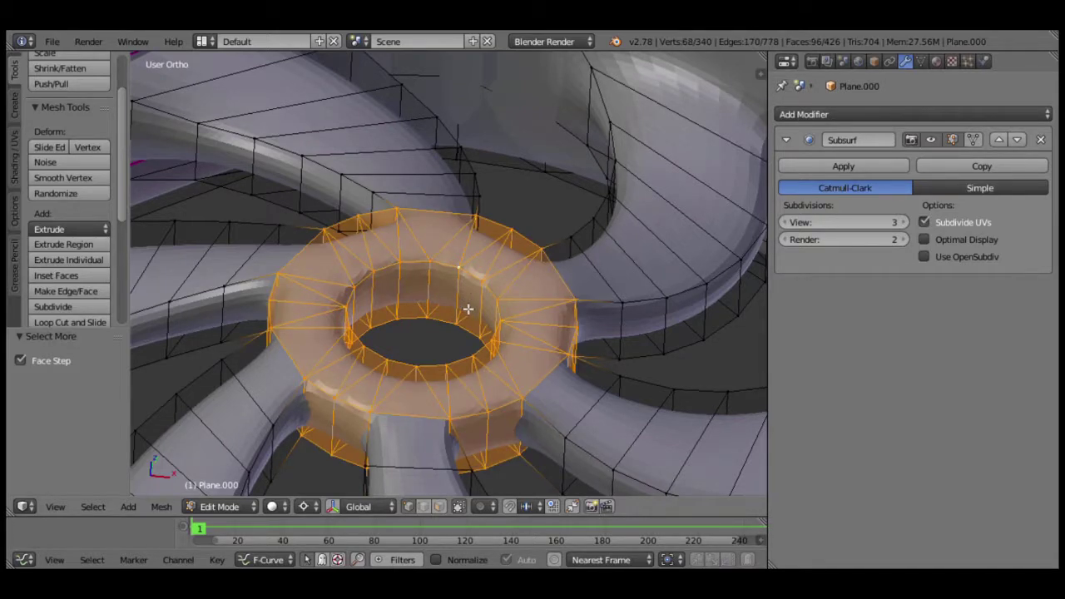
key(shift+e)
key(1)
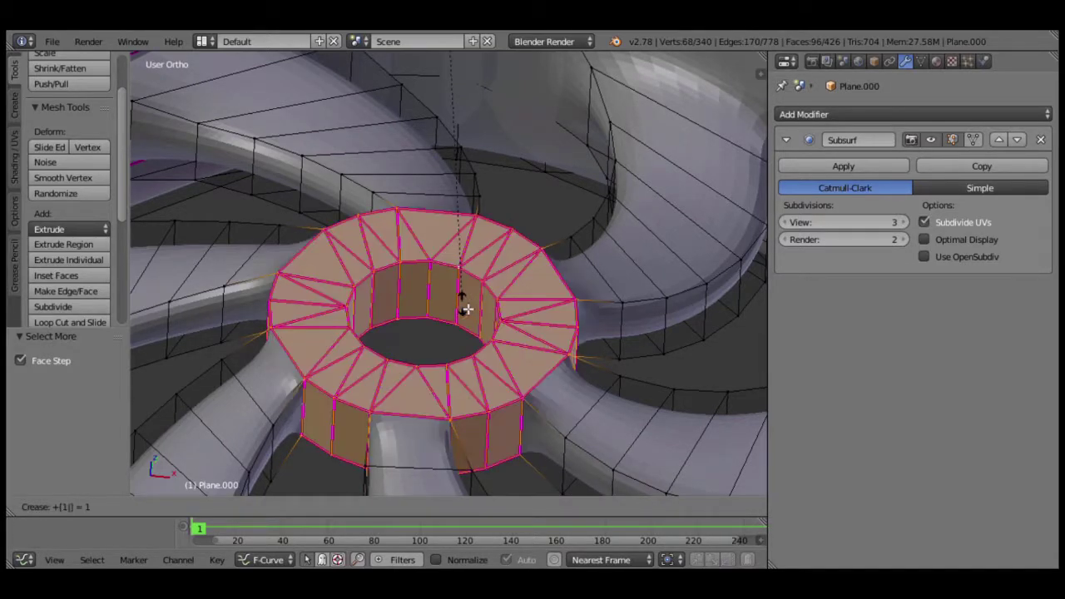
key(Return)
scroll(462, 308, down, 5)
key(Tab)
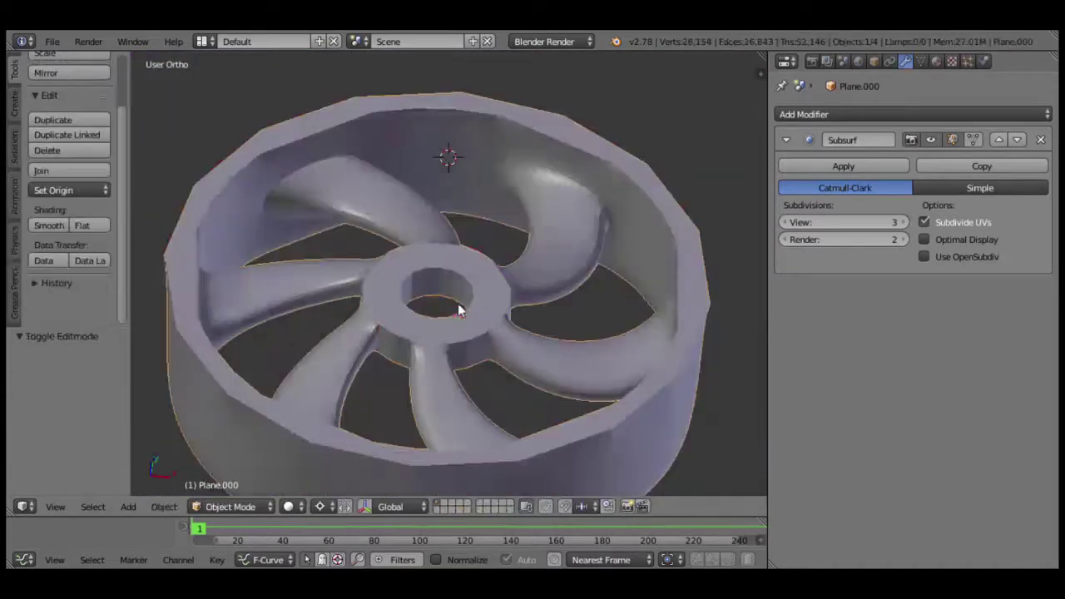
scroll(459, 341, down, 4)
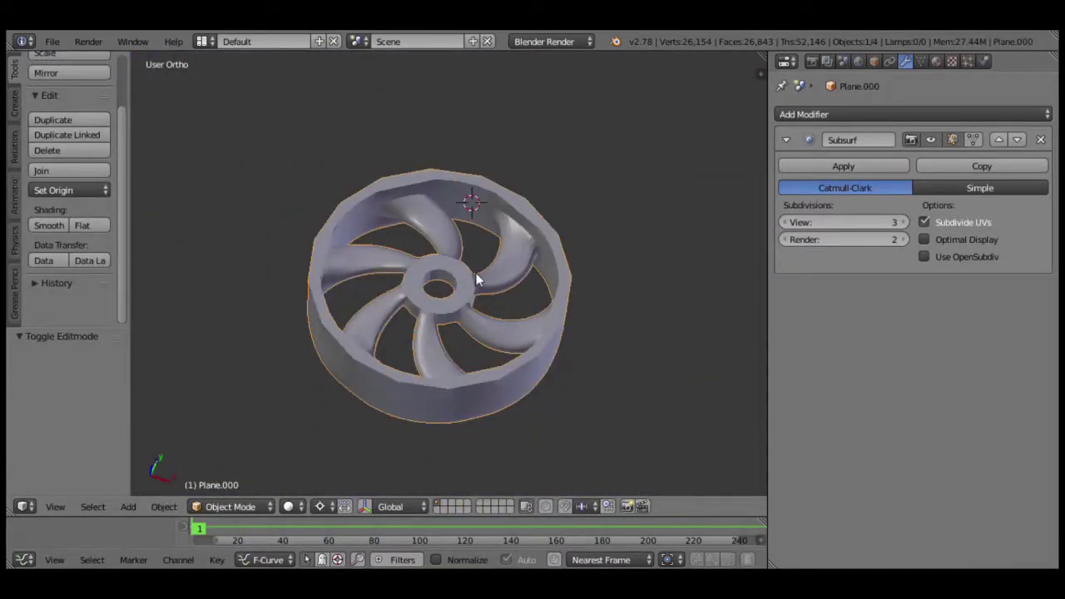
key(Tab)
scroll(479, 278, up, 2)
scroll(489, 265, up, 2)
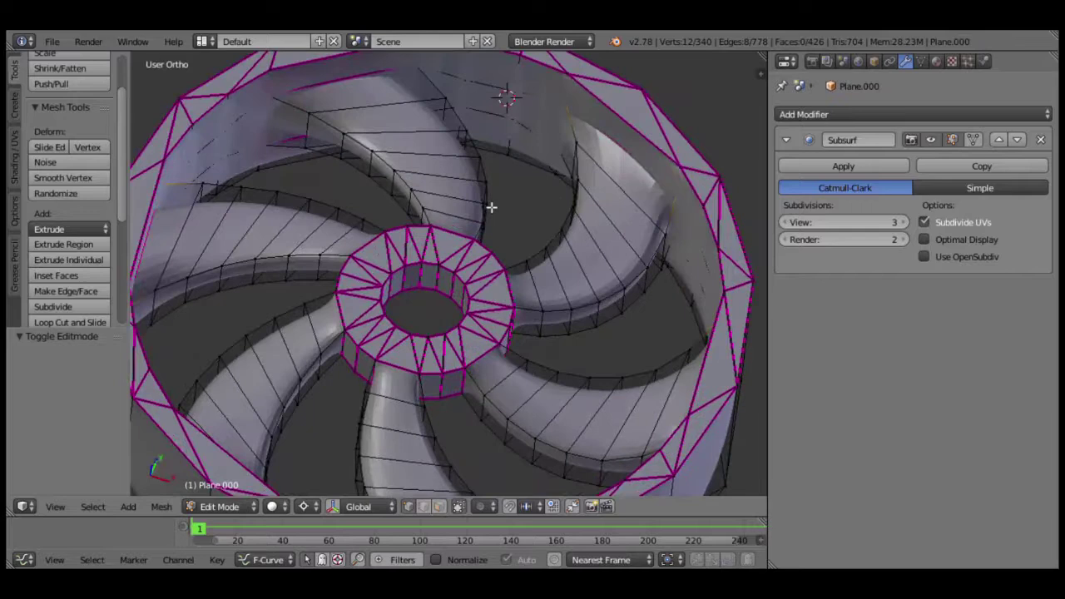
scroll(514, 312, up, 2)
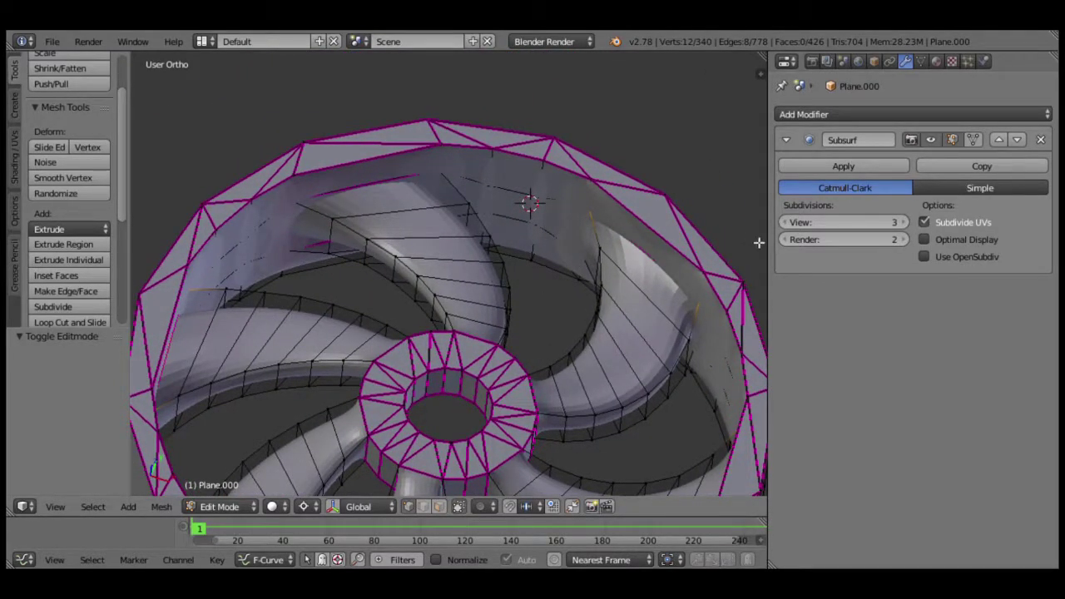
click(953, 139)
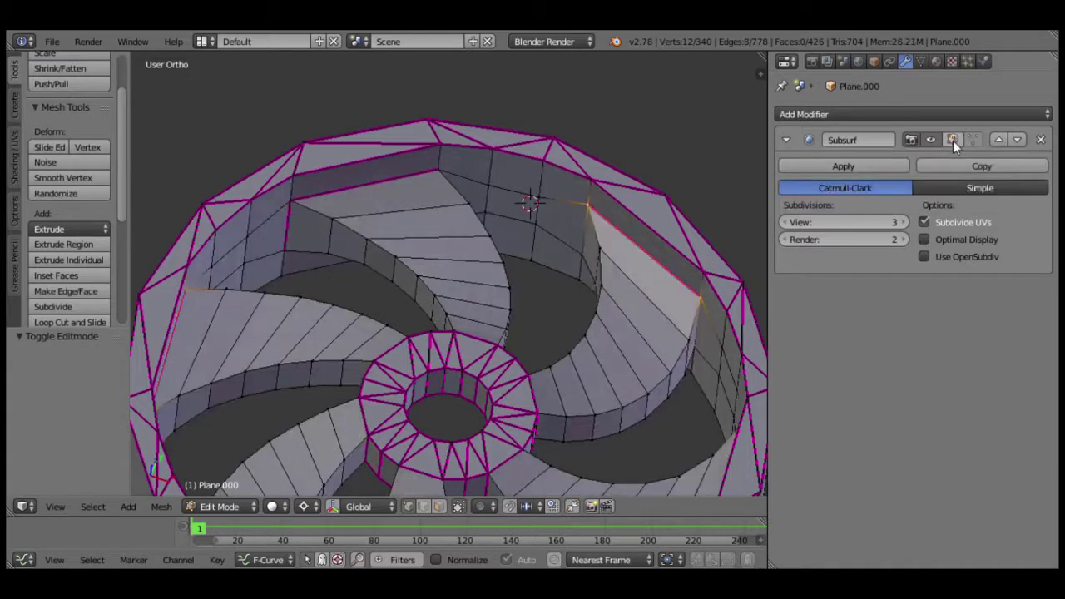
scroll(440, 283, down, 3)
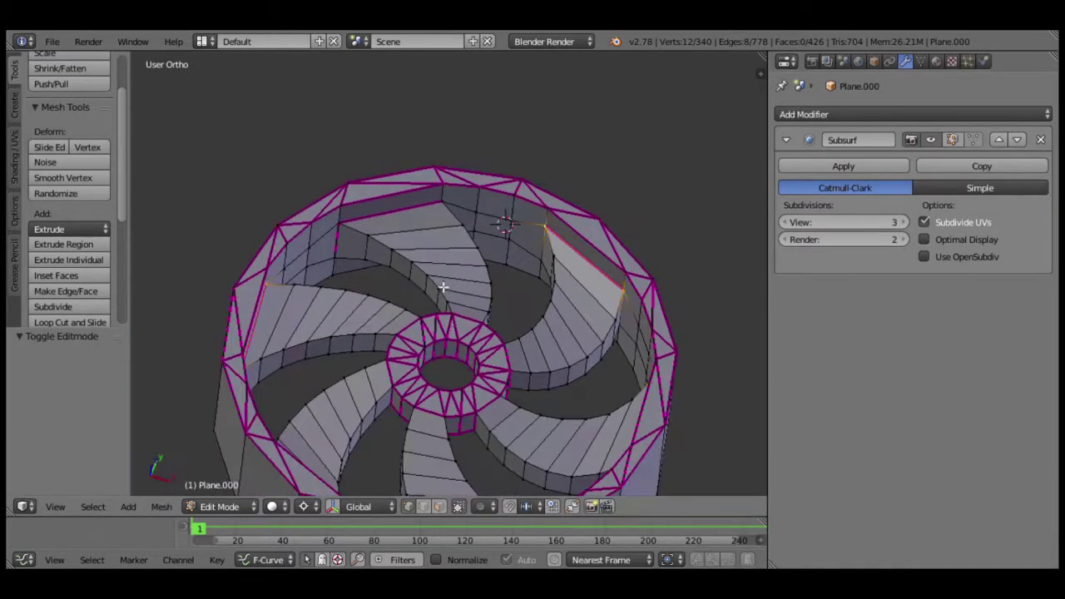
middle_drag(439, 287, 434, 310)
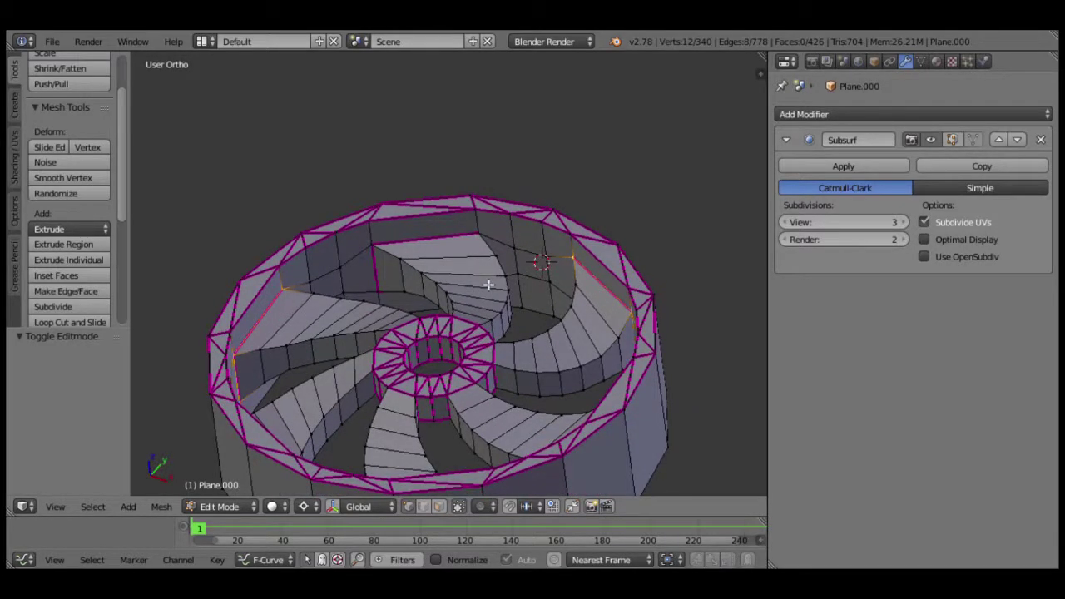
click(954, 140)
click(974, 139)
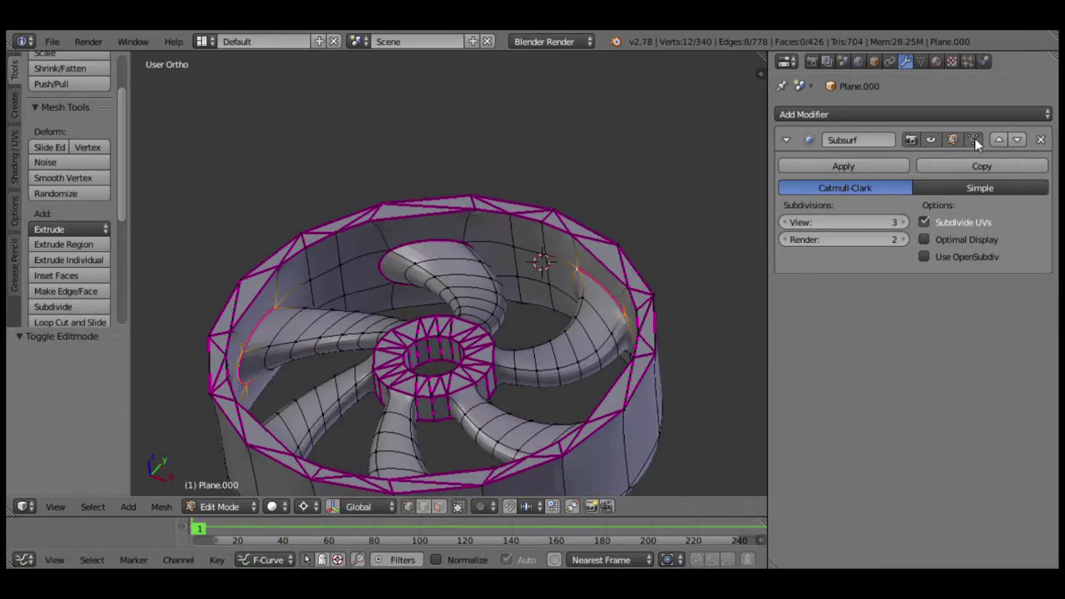
middle_drag(441, 333, 472, 321)
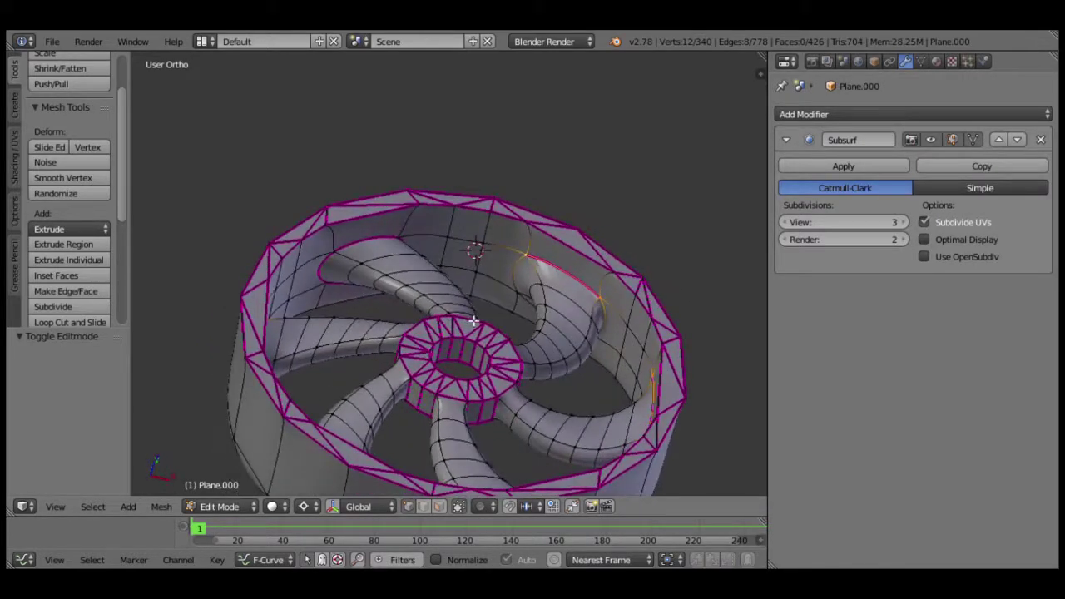
click(953, 141)
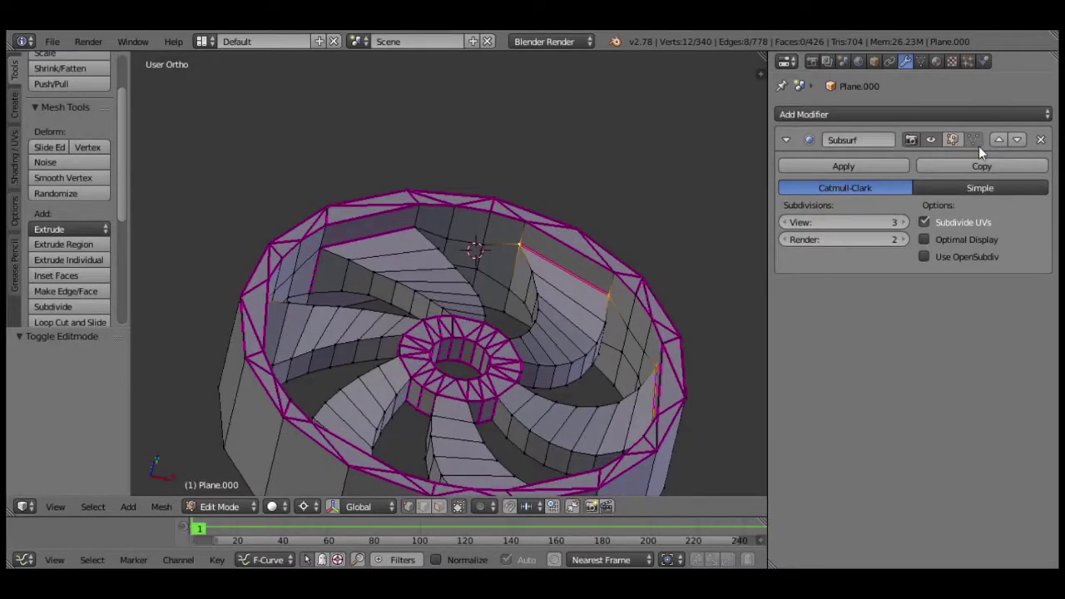
click(932, 141)
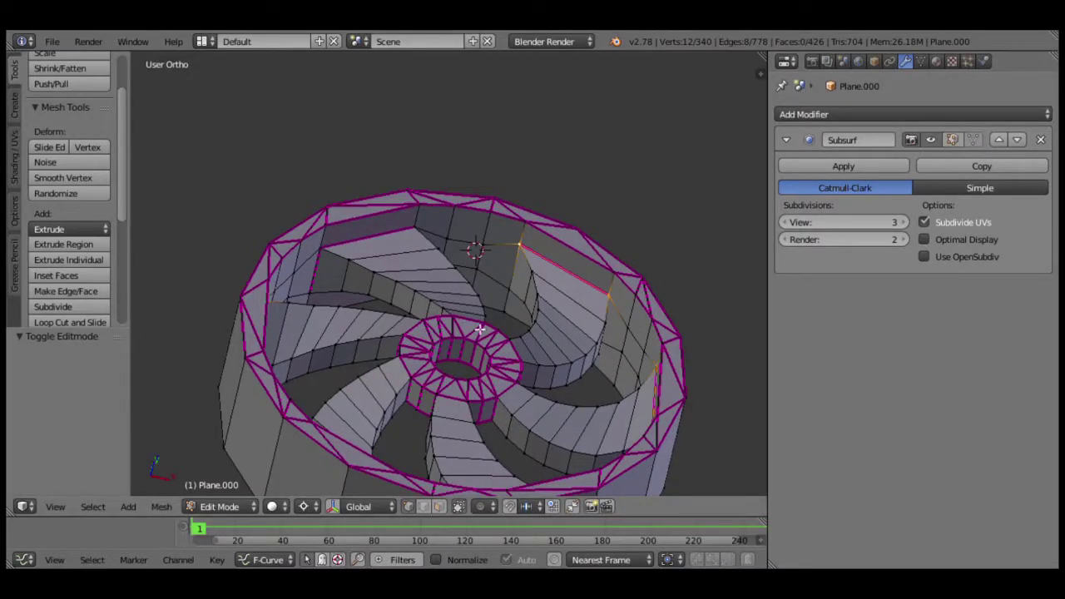
key(Tab)
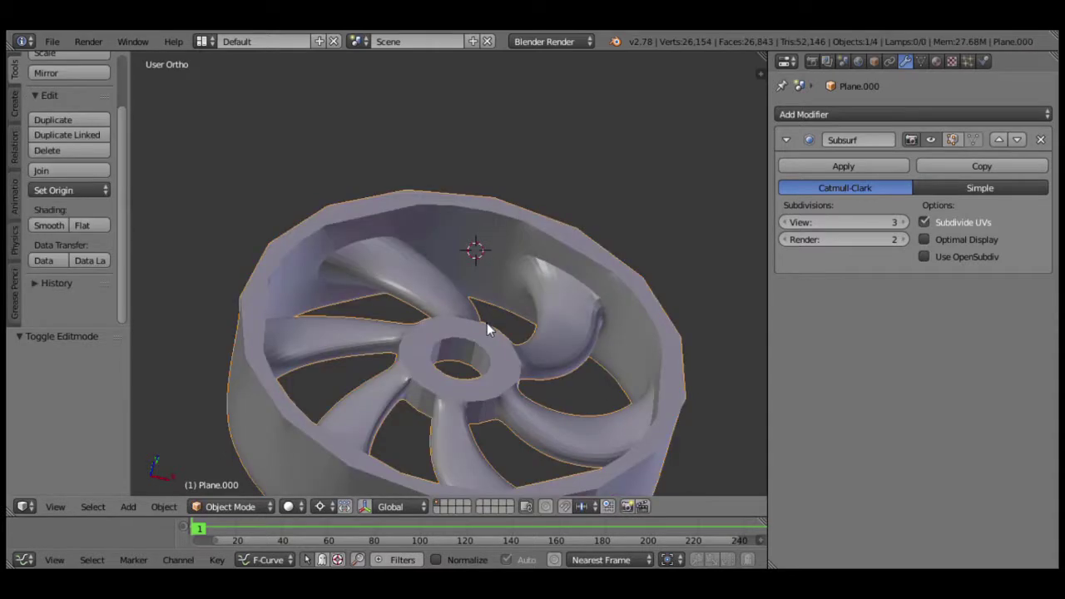
scroll(486, 323, down, 2)
middle_drag(456, 306, 415, 313)
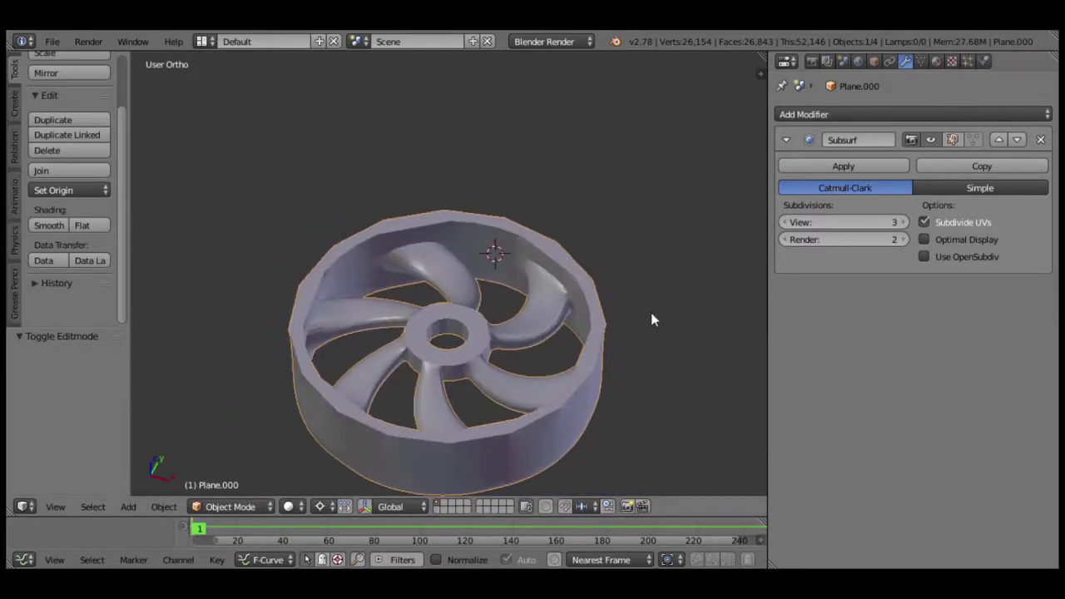
Apply the Subsurf modifier and inspect the resulting 24,884-vertex mesh in Edit Mode.
click(862, 167)
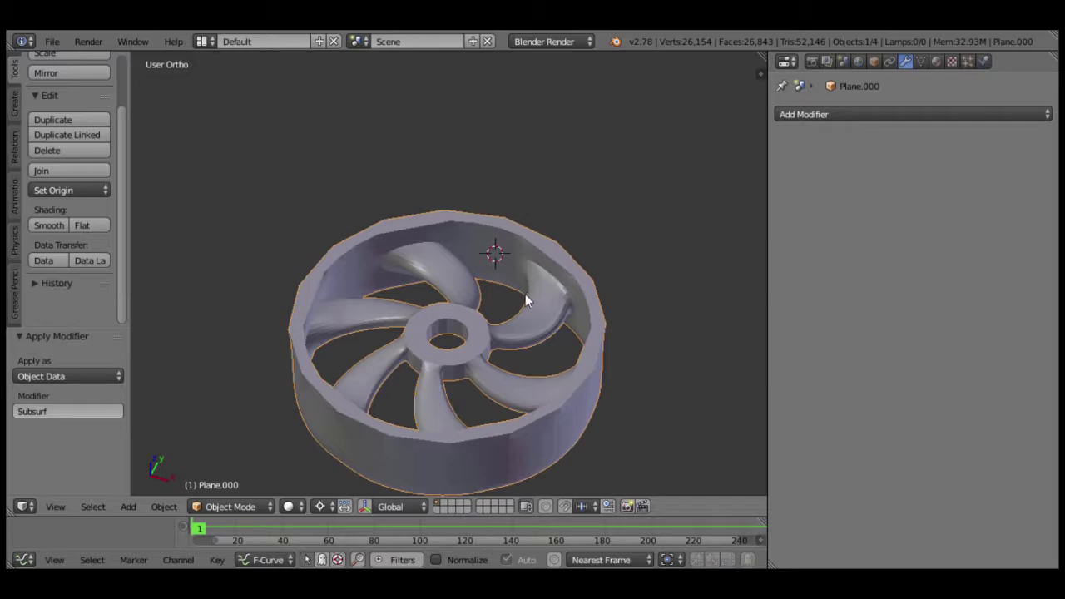
key(Tab)
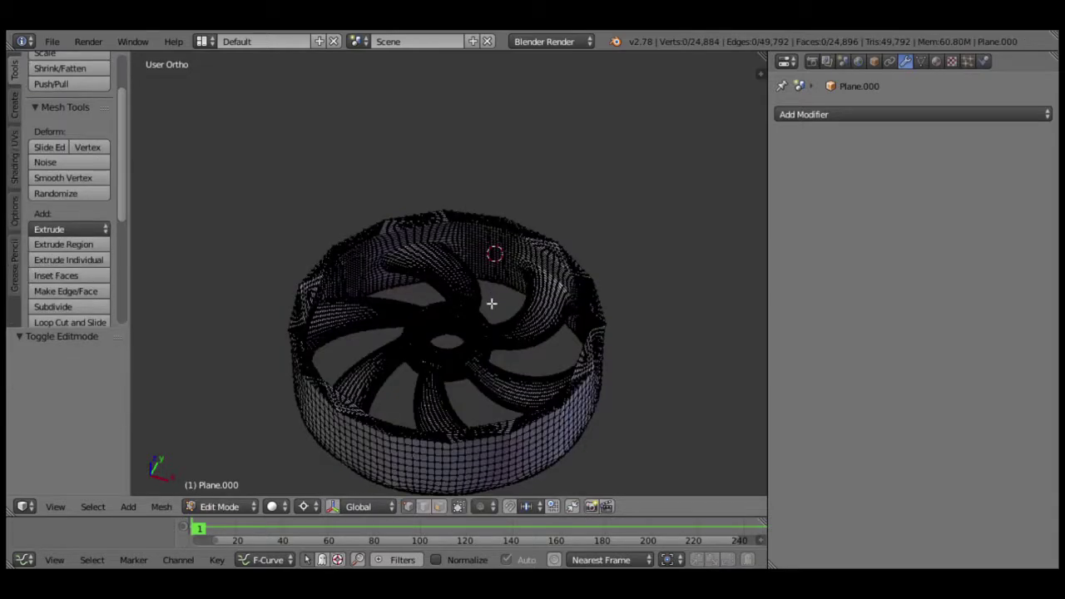
scroll(487, 306, up, 3)
scroll(478, 309, up, 4)
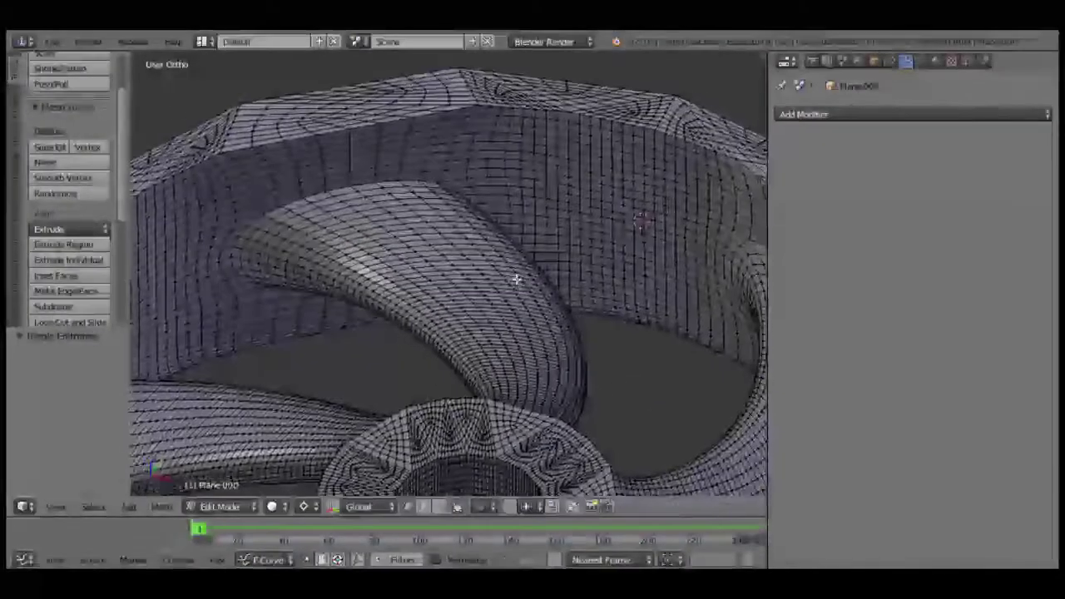
mouse_move(515, 280)
middle_down()
mouse_move(547, 302)
mouse_move(537, 316)
mouse_move(499, 311)
mouse_move(528, 290)
mouse_move(532, 304)
mouse_move(495, 331)
mouse_move(520, 331)
mouse_move(499, 344)
mouse_move(421, 332)
mouse_move(454, 298)
mouse_move(522, 342)
middle_up()
scroll(516, 314, down, 4)
key(Tab)
scroll(453, 345, down, 3)
scroll(461, 367, up, 4)
scroll(459, 374, down, 4)
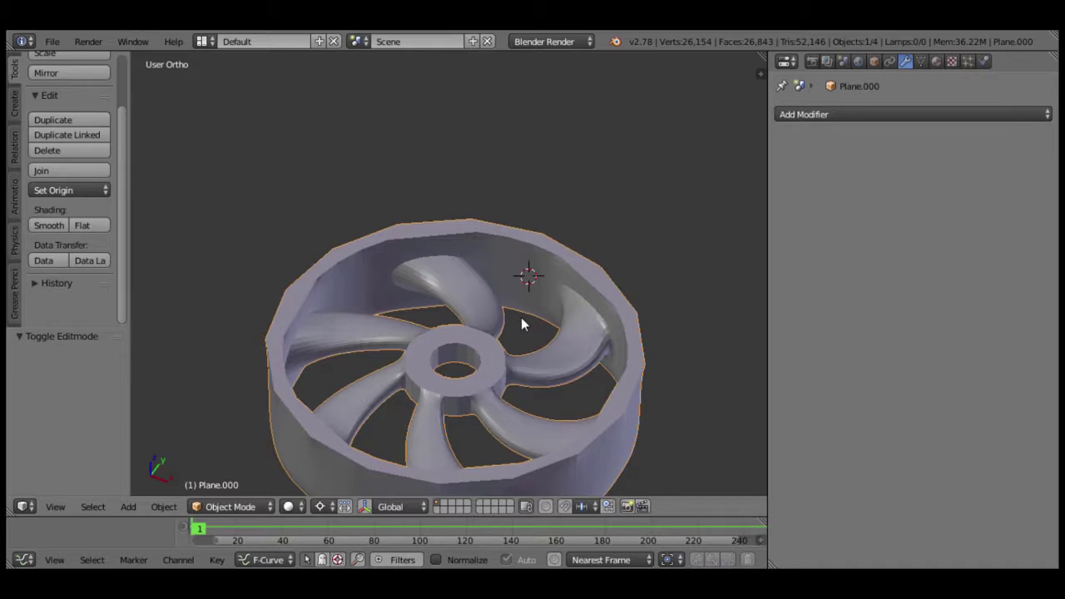
Add a Subdivision Surface modifier to the fan wheel (viewport level 3, render 2).
key(ctrl+3)
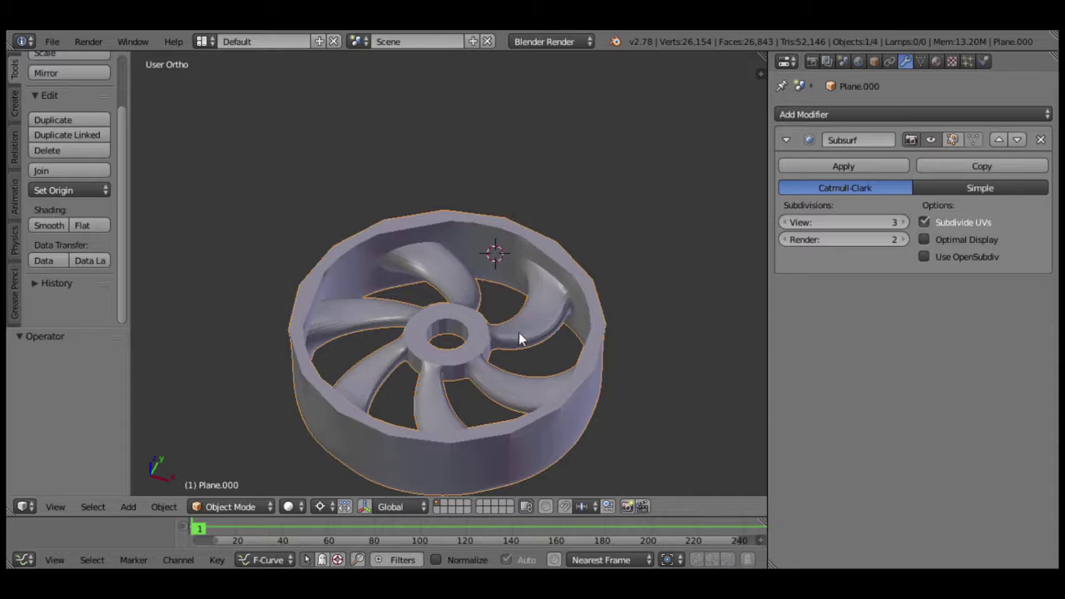
scroll(436, 309, down, 3)
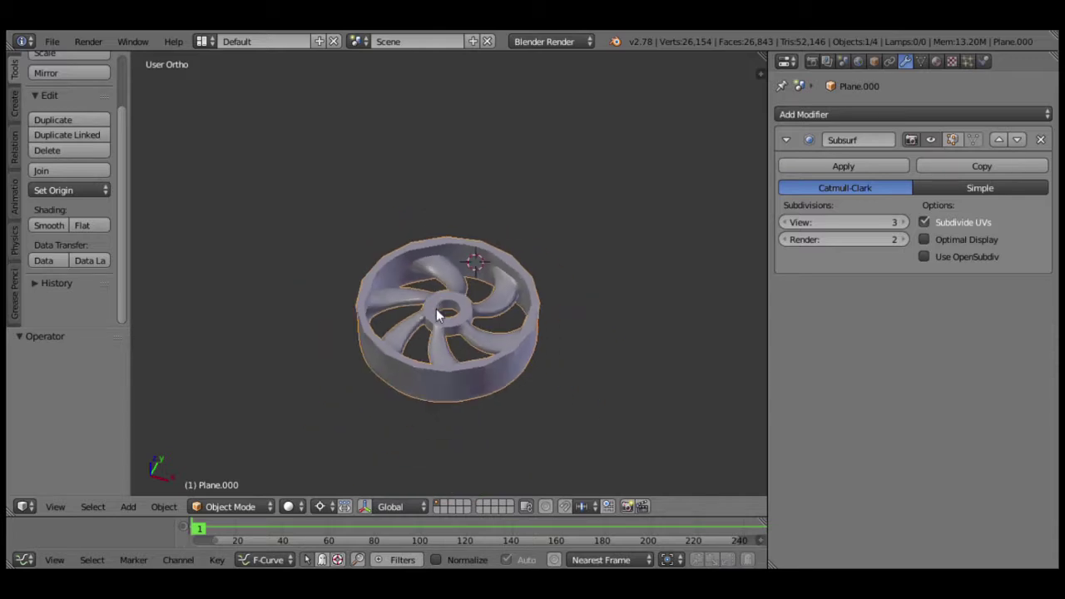
scroll(436, 308, down, 3)
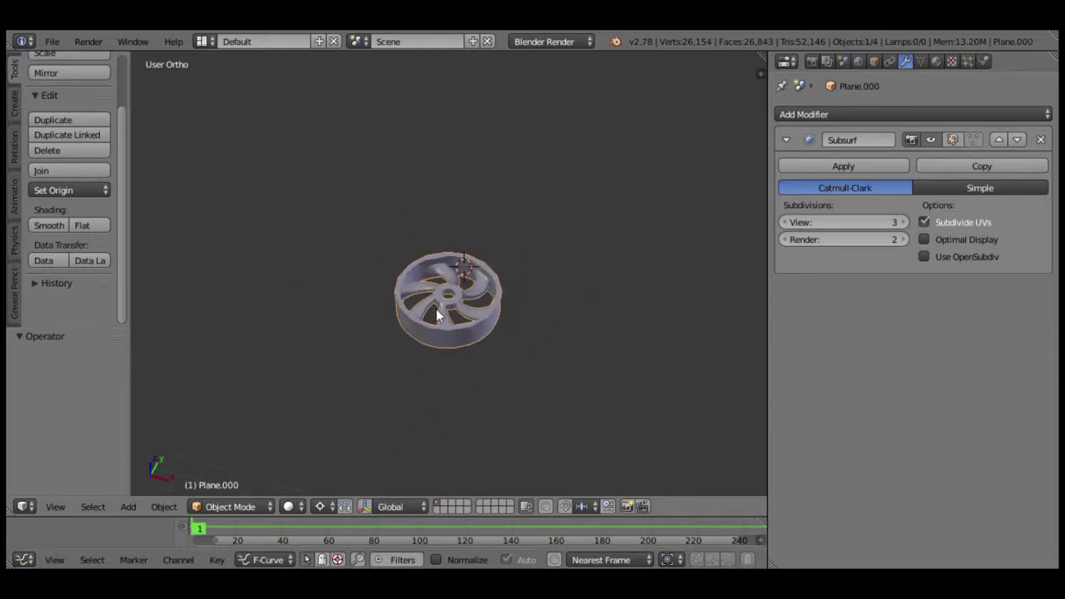
Unhide all objects and frame the mountain and castle in the viewport.
key(alt+h)
scroll(435, 308, down, 2)
scroll(468, 330, down, 1)
shift+middle_drag(469, 337, 567, 153)
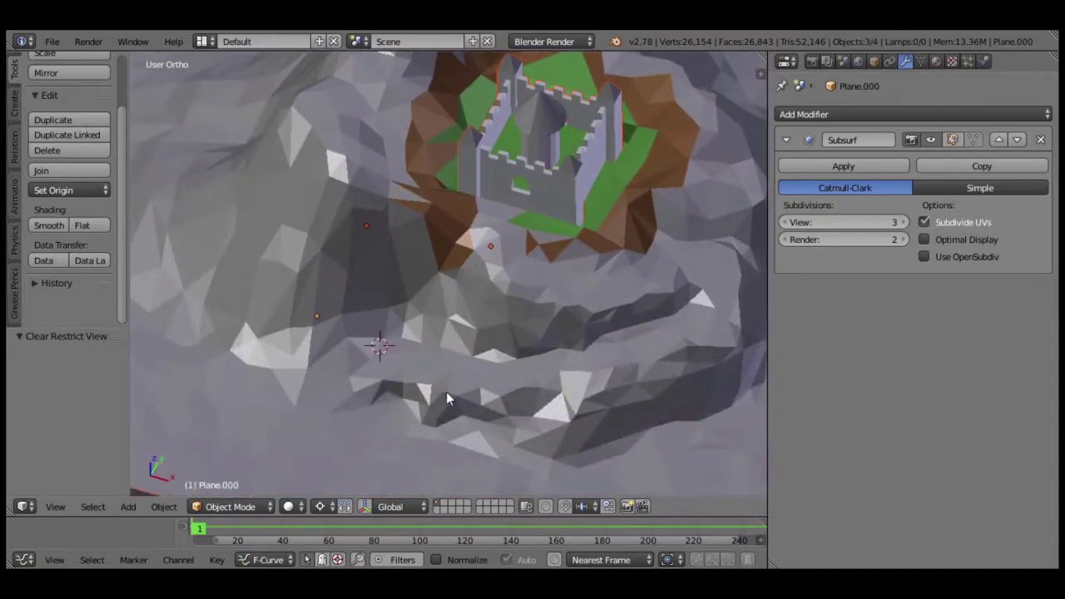
middle_drag(453, 391, 462, 330)
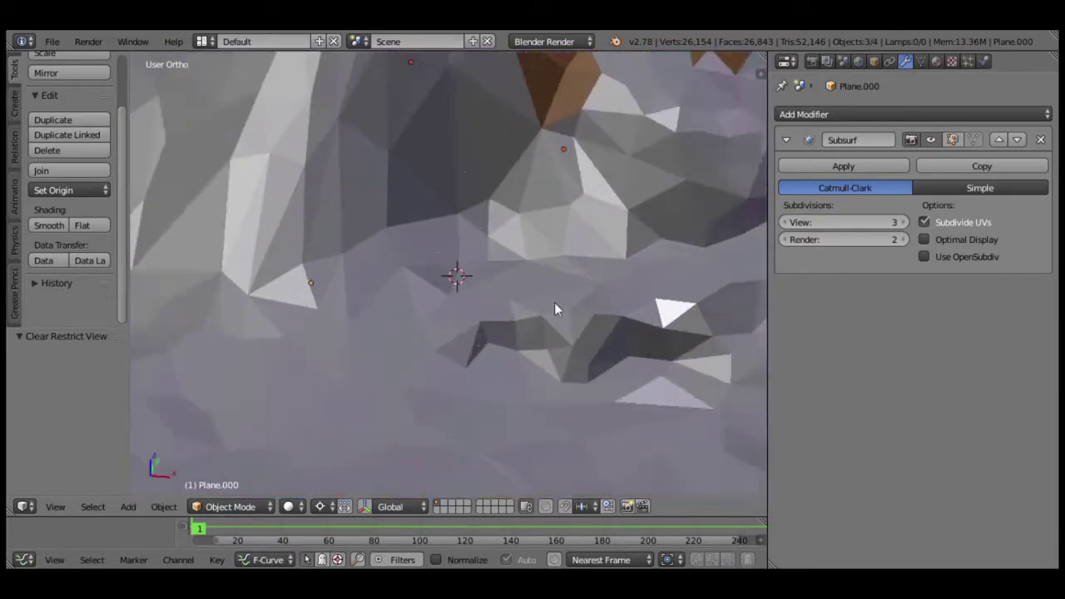
scroll(461, 329, down, 2)
middle_drag(462, 291, 470, 356)
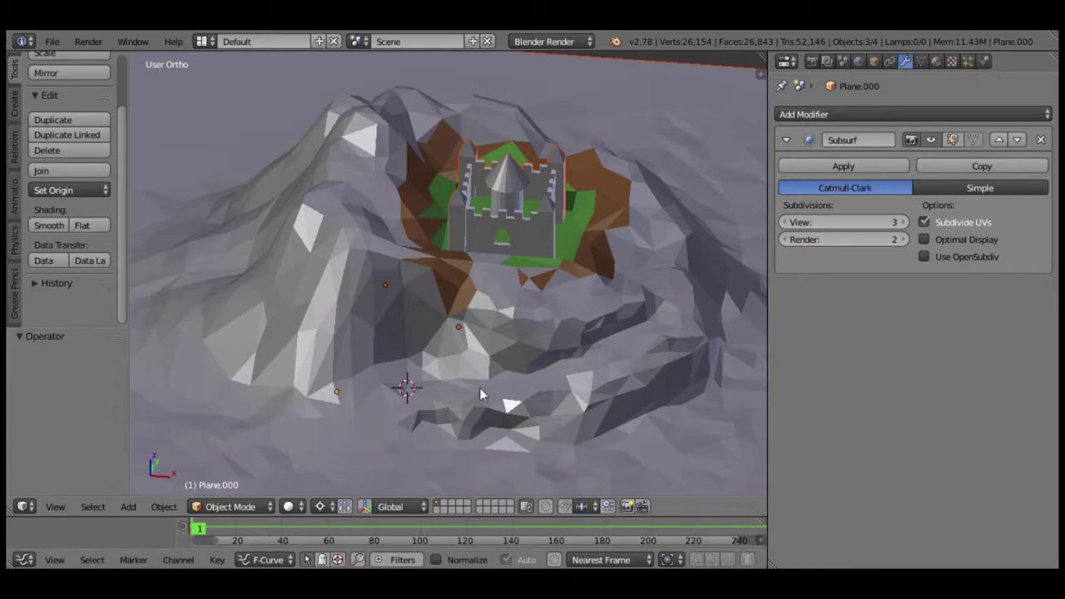
Add a new cube mesh and hide every other object.
key(shift+a)
click(535, 345)
key(shift+h)
Snap the cube to the grid and move it -4 along Y.
key(shift+s)
click(509, 336)
key(KP_7)
text(gy-4)
key(Return)
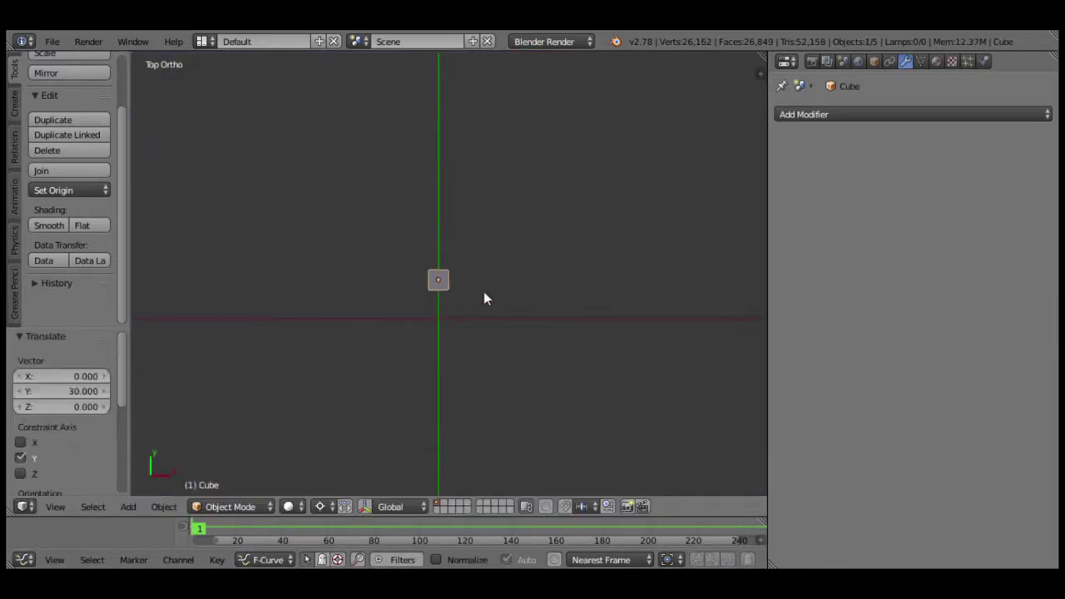
In front view, enter Edit Mode and place the cube's corner at the origin.
key(KP_1)
key(shift+s)
click(487, 308)
key(Tab)
key(g)
ctrl+click(433, 309)
scroll(417, 324, up, 1)
Switch to wireframe and widen the cube to the right.
key(a)
key(z)
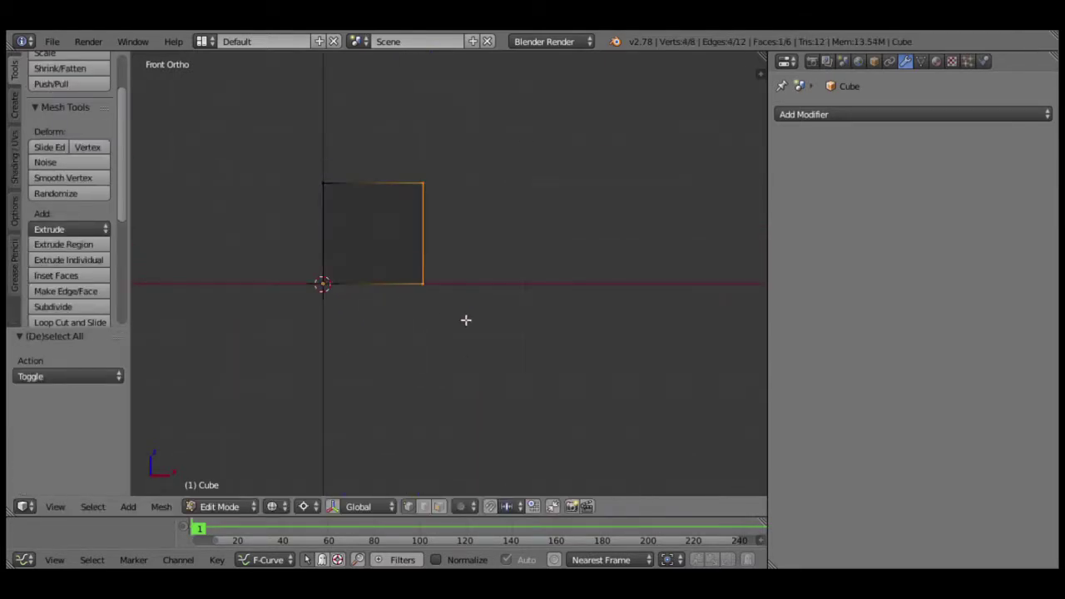
ctrl+click(514, 316)
key(a)
Extrude the top face upward and pinch it along Y into a roof ridge.
key(e)
click(438, 249)
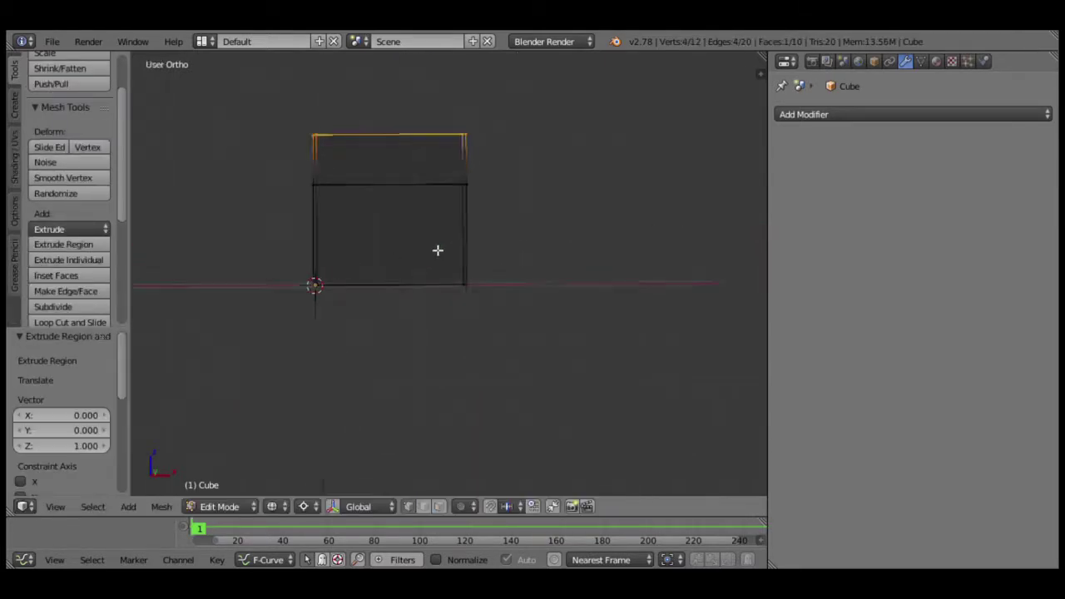
middle_drag(438, 249, 469, 318)
key(shift+s)
click(469, 319)
key(s)
key(y)
key(Return)
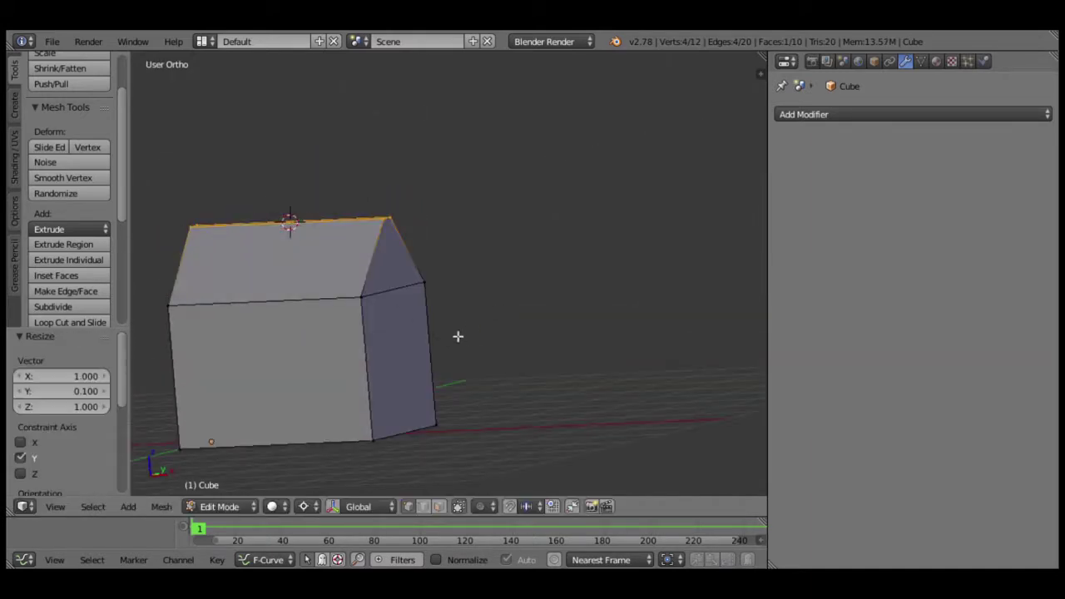
Delete the roof edges, leaving the pointed gable shape.
key(x)
mouse_move(333, 234)
middle_down()
mouse_move(404, 341)
mouse_move(344, 290)
middle_up()
click(404, 341)
key(KP_3)
mouse_move(449, 188)
shift+middle_down()
mouse_move(440, 174)
mouse_move(482, 281)
shift+middle_up()
scroll(445, 353, up, 3)
Duplicate a ridge vertex, raise it 0.1 on Z and shift it along Y.
key(shift+d)
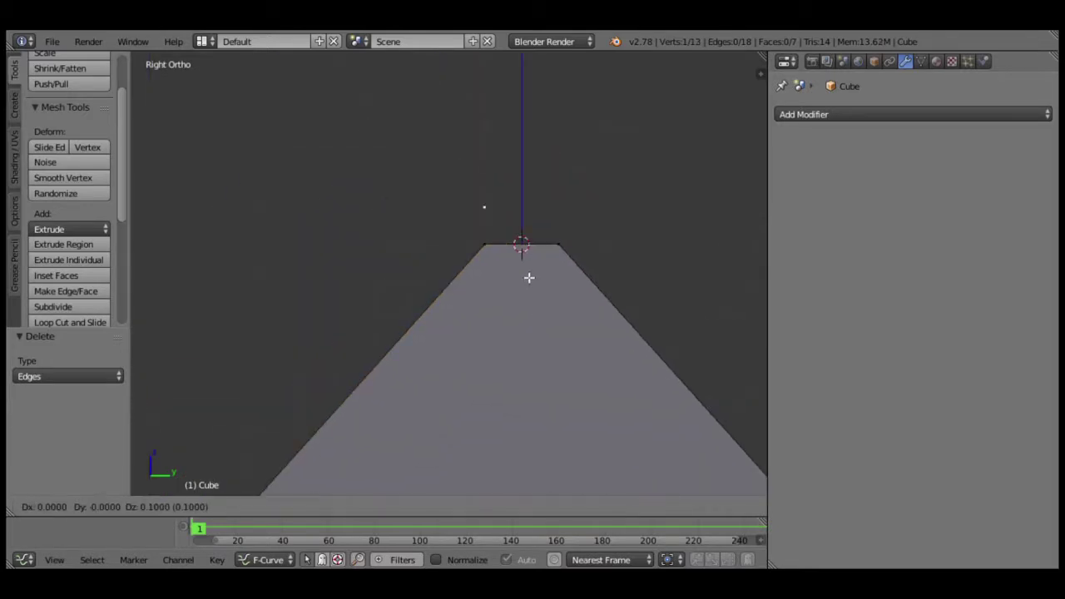
key(z)
key(0)
key(period)
key(1)
key(Return)
scroll(483, 297, up, 2)
key(g)
key(y)
click(539, 281)
Extrude from the new vertex and down the roof slope to form an overhang face.
key(e)
click(534, 347)
scroll(577, 252, down, 2)
key(e)
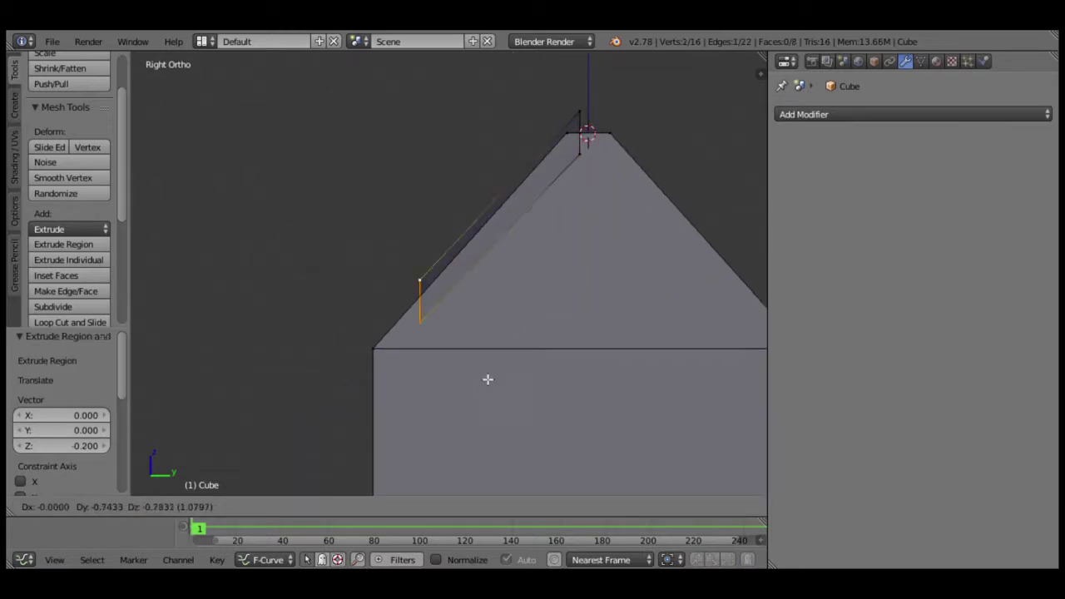
click(466, 408)
scroll(467, 300, up, 3)
scroll(467, 299, up, 3)
Lower the overhang edge vertically and nudge it outward.
key(g)
key(z)
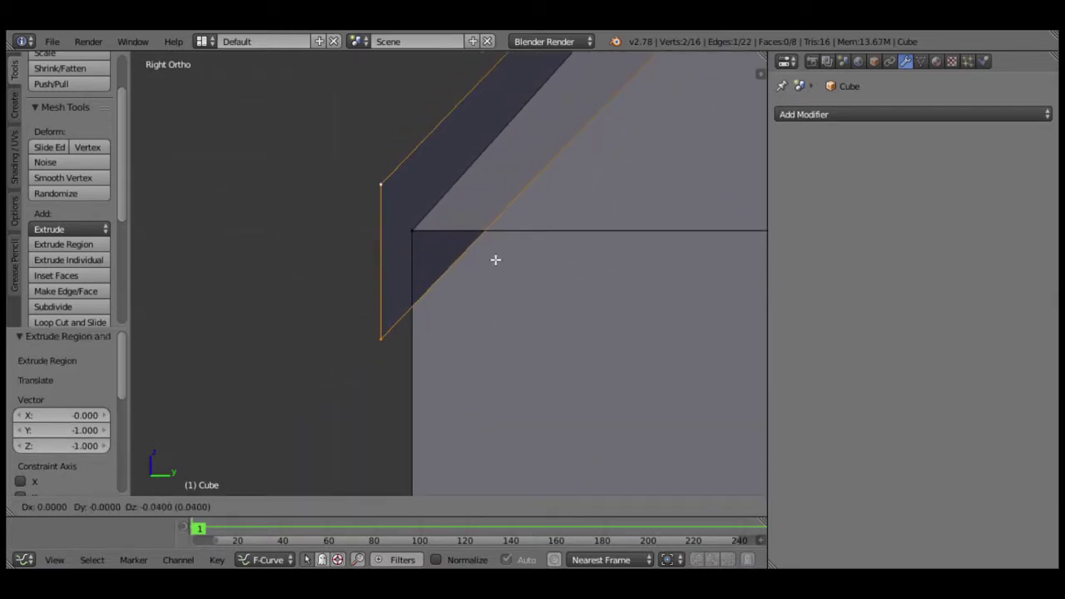
click(495, 260)
key(g)
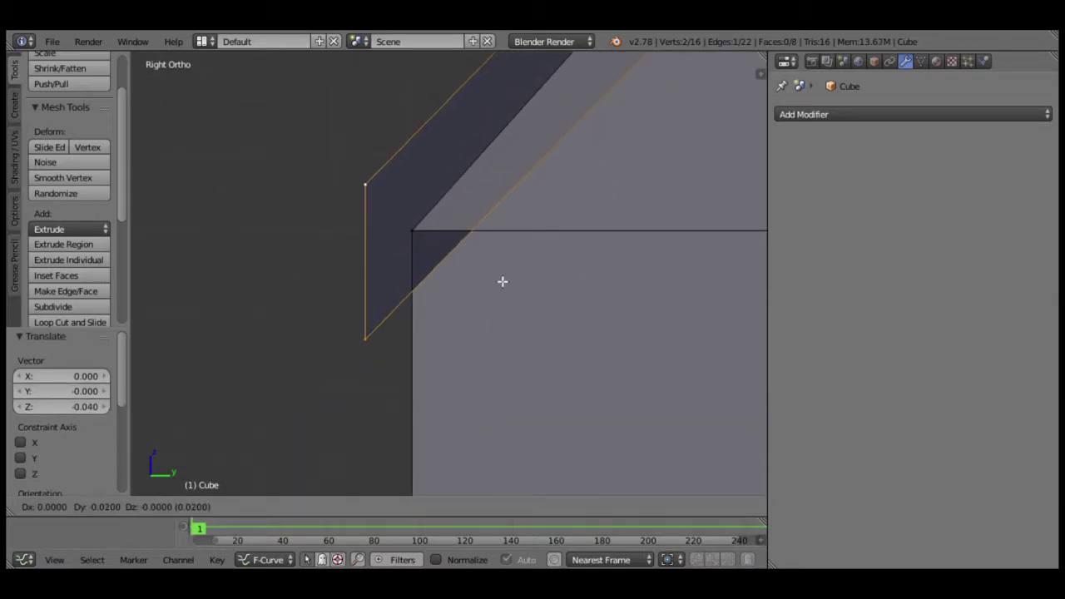
click(502, 280)
scroll(540, 305, down, 3)
scroll(286, 289, up, 3)
Select the diagonal overhang edge and lower it vertically.
shift+right_click(285, 289)
scroll(487, 314, down, 1)
key(g)
key(z)
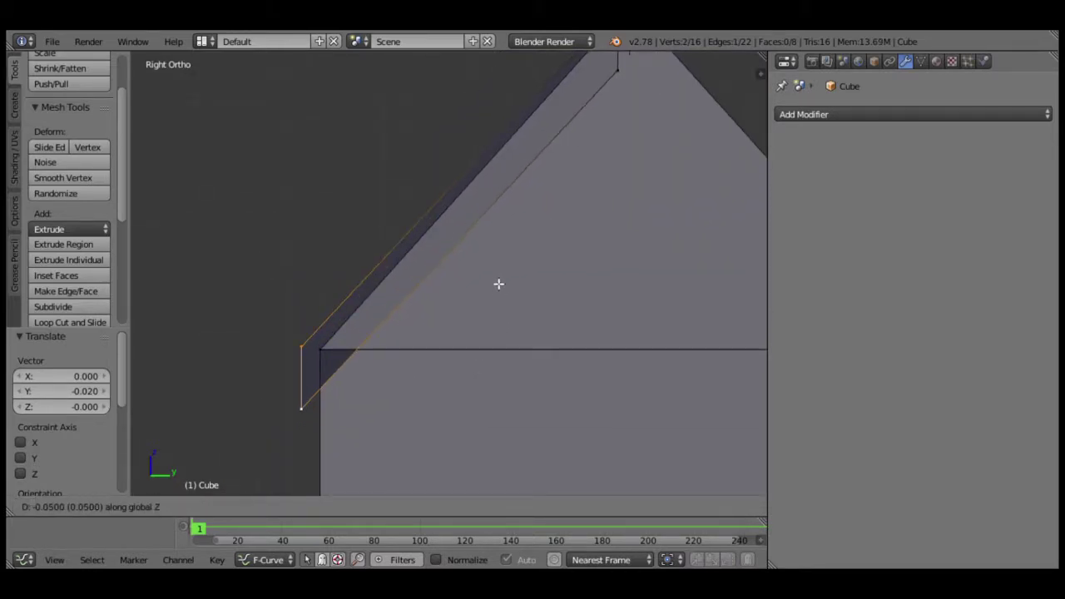
click(495, 304)
scroll(499, 266, down, 2)
key(g)
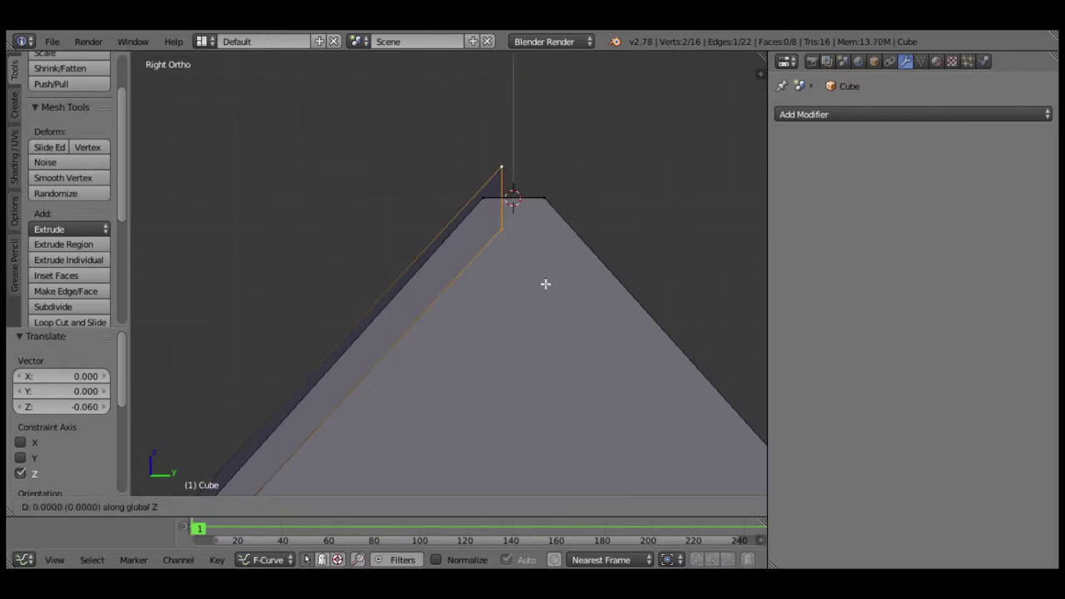
click(548, 178)
scroll(373, 266, up, 4)
Grow the selection to the whole overhang and extrude it to give thickness.
key(ctrl+KP_Add)
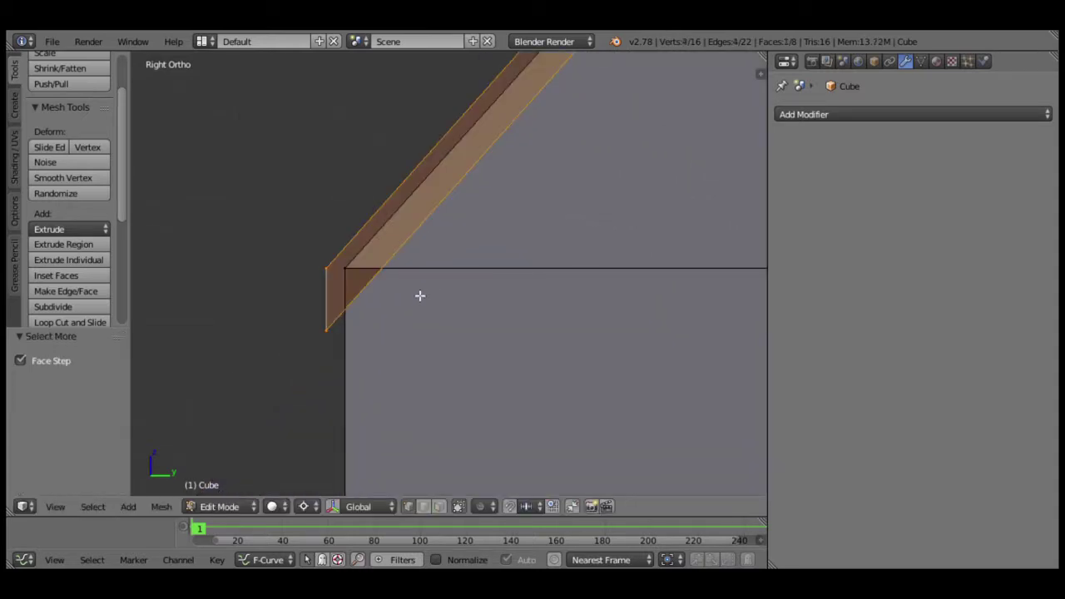
key(KP_1)
scroll(496, 302, up, 3)
key(e)
click(494, 333)
mouse_move(493, 334)
middle_down()
mouse_move(409, 324)
mouse_move(323, 333)
middle_up()
Duplicate a wall corner vertex in front view to start the roof board profile.
key(a)
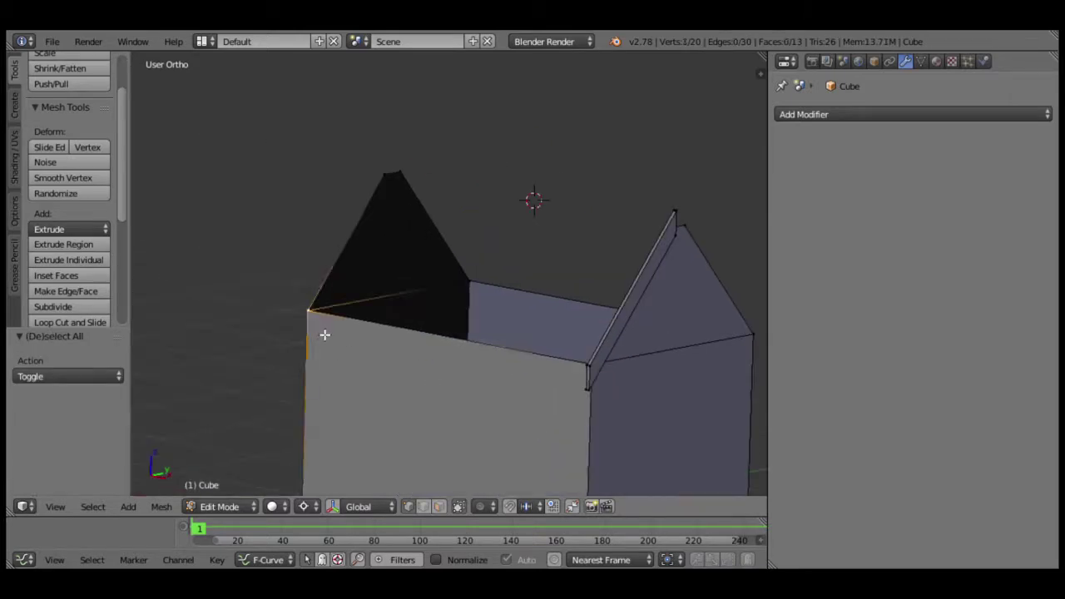
key(KP_1)
right_click(316, 316)
key(shift+d)
click(427, 336)
scroll(427, 335, up, 5)
key(z)
Extrude the vertex into a square outline and fill it with a face.
key(e)
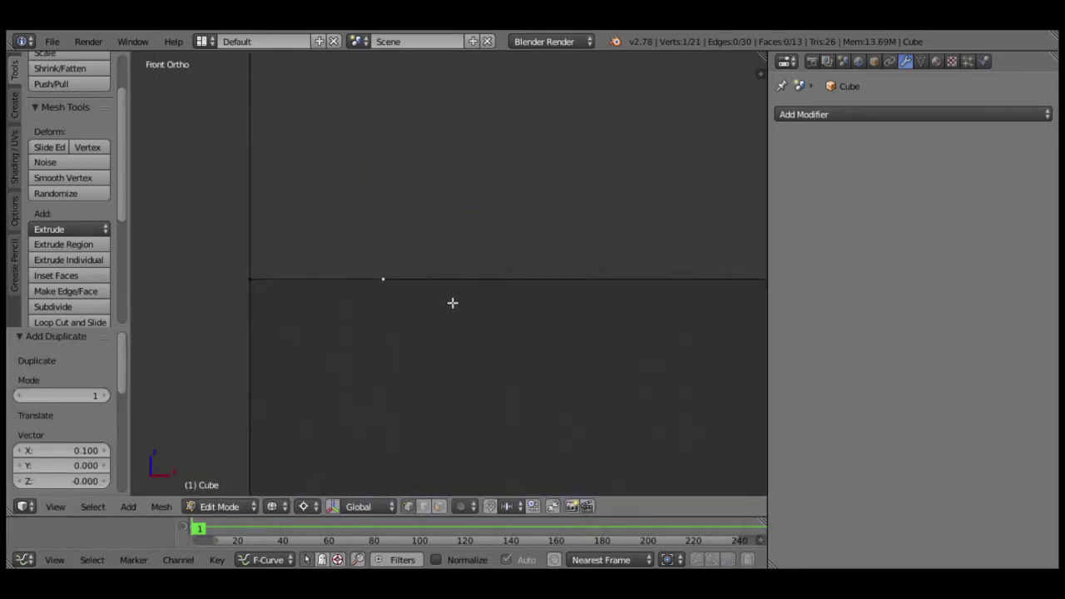
click(437, 350)
key(e)
click(435, 369)
click(510, 334)
key(ctrl+l)
key(f)
Extrude the square face into a block and move it up along the gable.
scroll(499, 337, down, 8)
key(KP_3)
scroll(399, 336, up, 8)
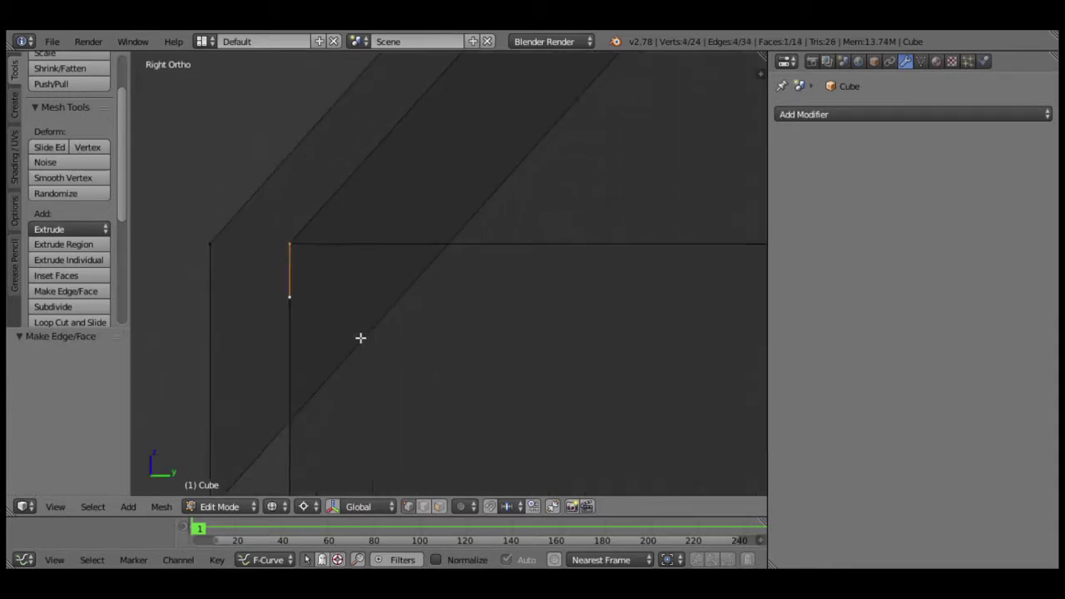
shift+middle_drag(360, 337, 455, 334)
key(e)
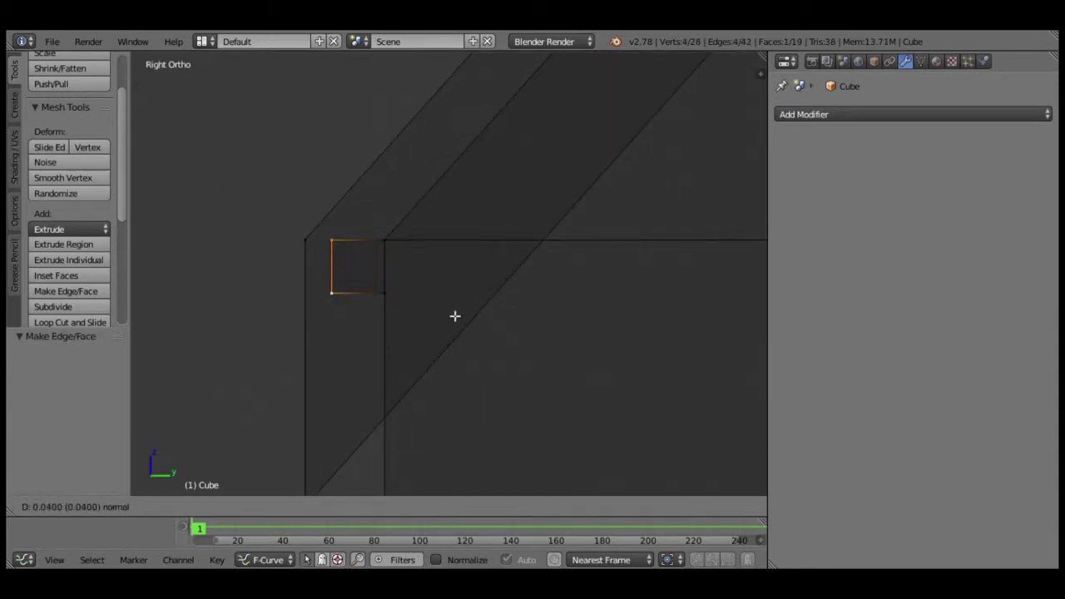
click(455, 317)
key(a)
key(a)
key(g)
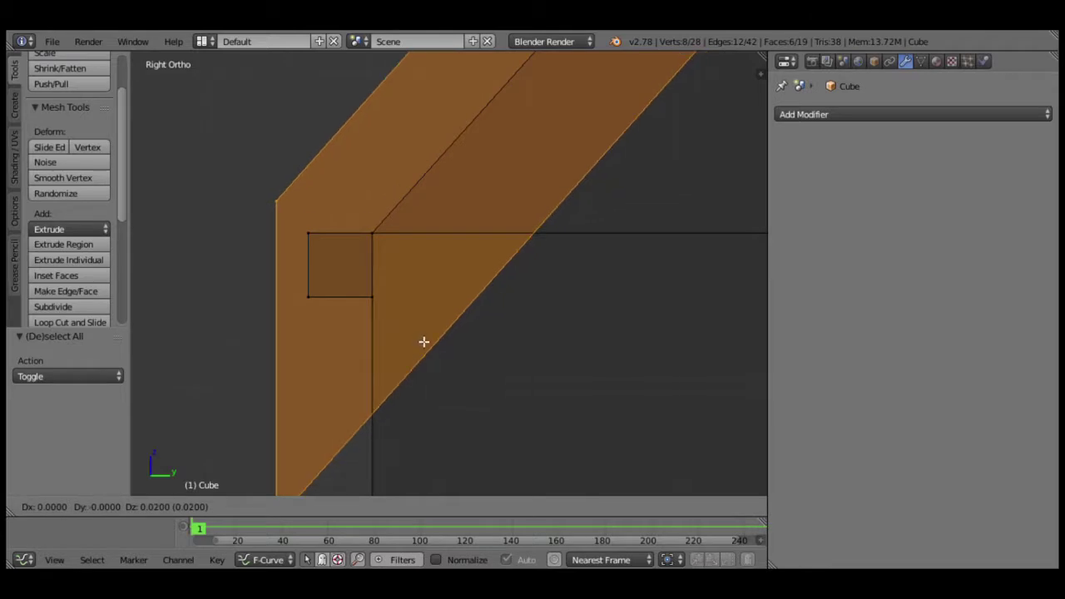
click(423, 341)
Scale one edge of the board by 1.1 on Y and Z only.
scroll(471, 325, down, 5)
key(a)
scroll(568, 161, up, 5)
drag(431, 243, 420, 224)
scroll(505, 271, up, 5)
scroll(463, 291, down, 3)
key(s)
key(shift+x)
text(1.1)
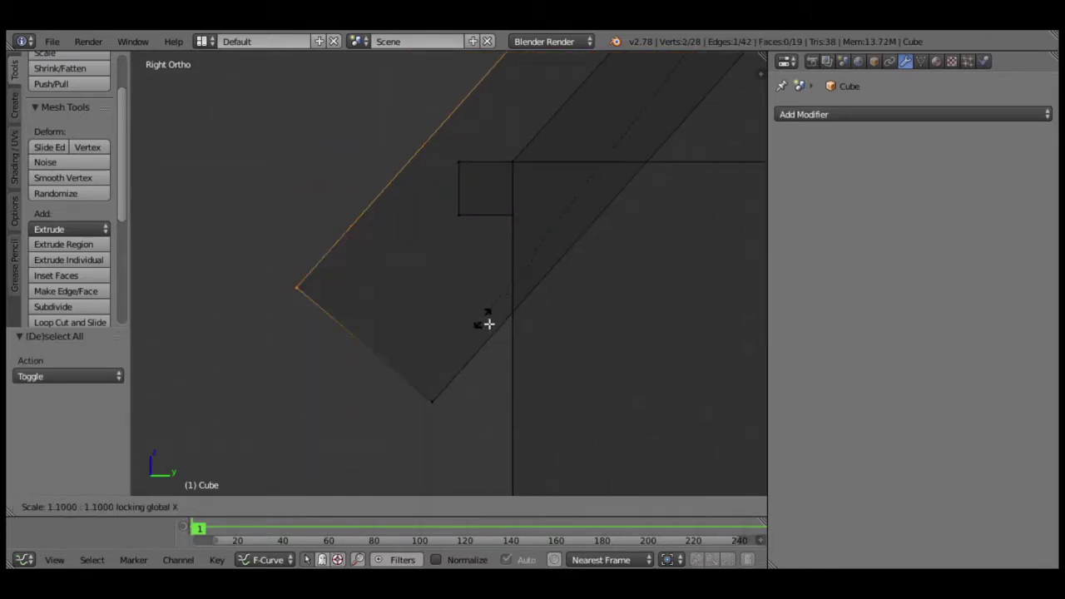
key(Return)
scroll(518, 283, down, 3)
scroll(369, 400, up, 4)
scroll(425, 337, up, 1)
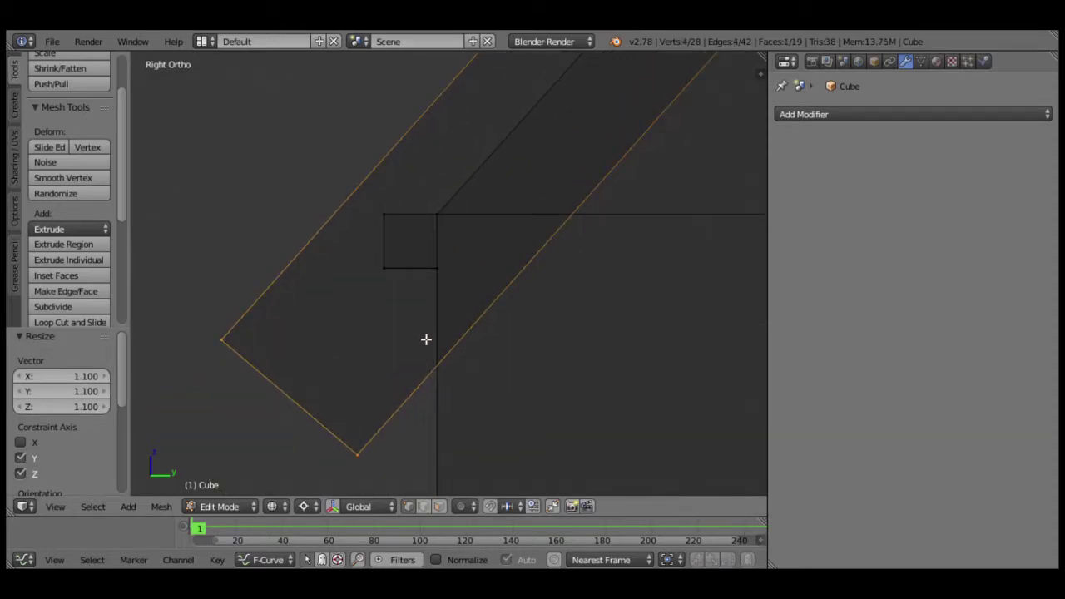
Extrude the enlarged edge into a new face to complete the thick board.
key(e)
click(451, 310)
scroll(436, 376, down, 5)
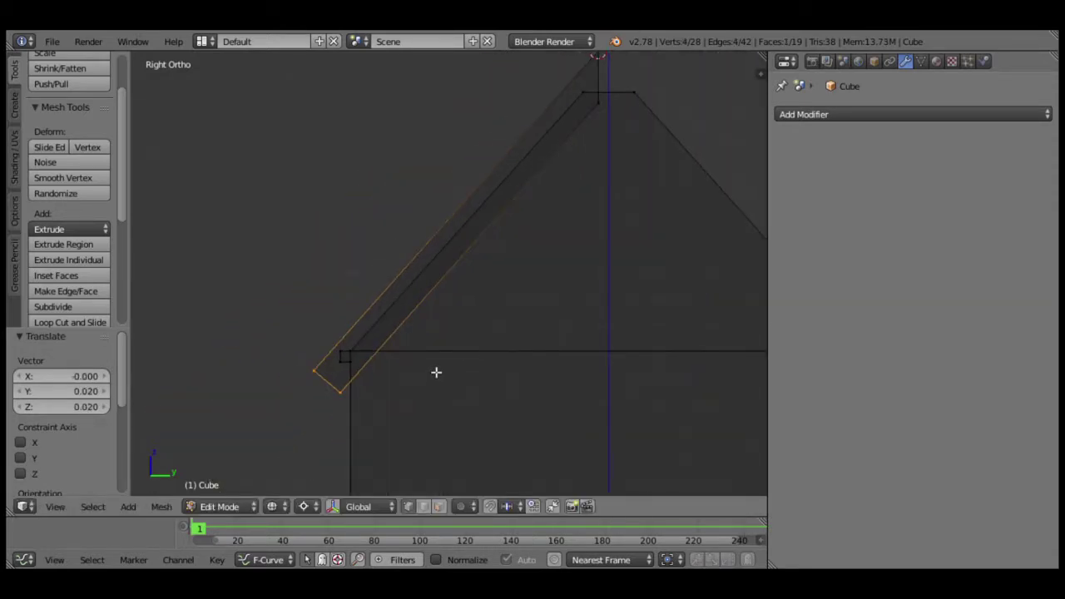
key(l)
scroll(468, 280, down, 4)
middle_drag(468, 280, 350, 330)
key(KP_1)
scroll(405, 362, down, 2)
Copy a top-edge vertex to the edge's right end and flip the face normals.
key(shift+s)
click(568, 395)
key(a)
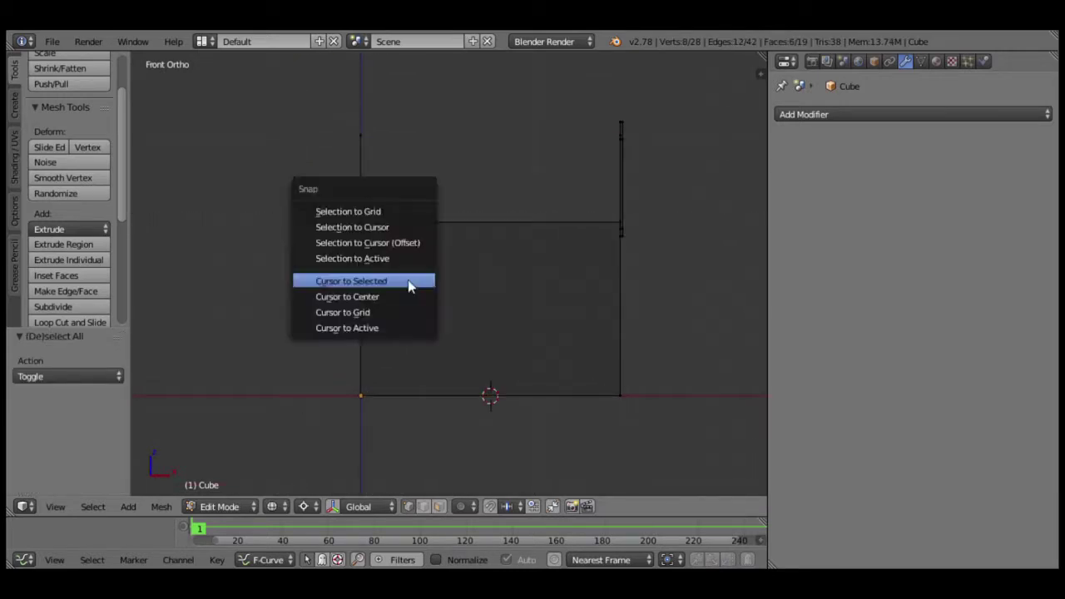
key(shift+d)
right_click(318, 294)
key(g)
key(x)
click(404, 264)
key(ctrl+f)
click(341, 138)
Snap the cursor midway between the two top vertices and snap the selected vertices to it.
shift+right_click(369, 230)
key(shift+s)
click(455, 314)
key(shift+s)
click(400, 255)
key(shift+s)
click(430, 344)
key(shift+s)
click(496, 287)
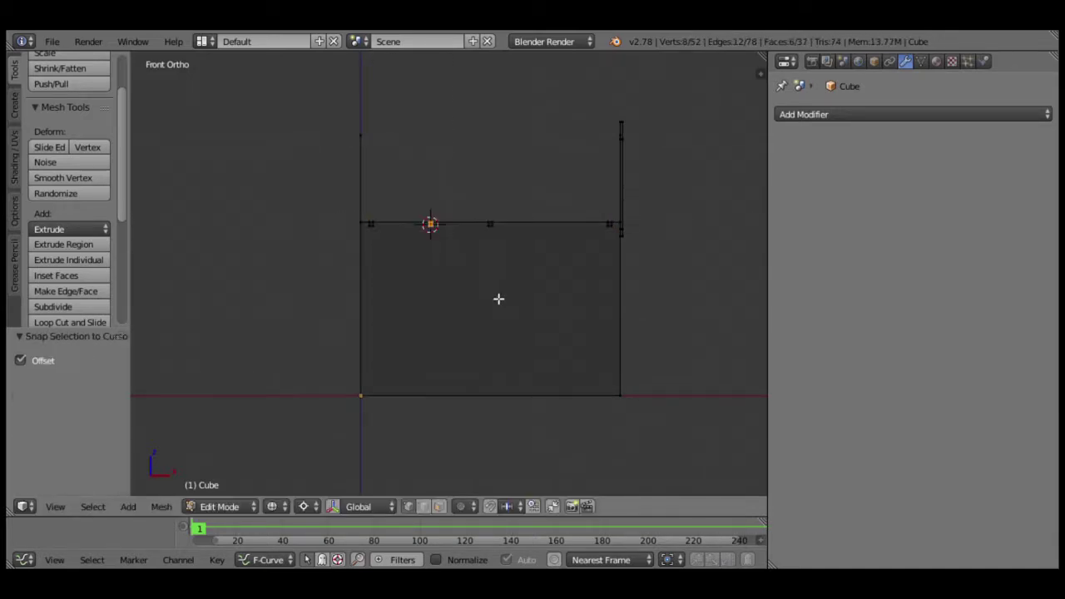
Duplicate the right-hand piece onto the cursor and box-select the row of five pieces.
key(l)
key(shift+s)
click(592, 335)
key(shift+d)
key(shift+s)
click(485, 275)
scroll(554, 262, up, 4)
key(b)
drag(692, 173, 182, 214)
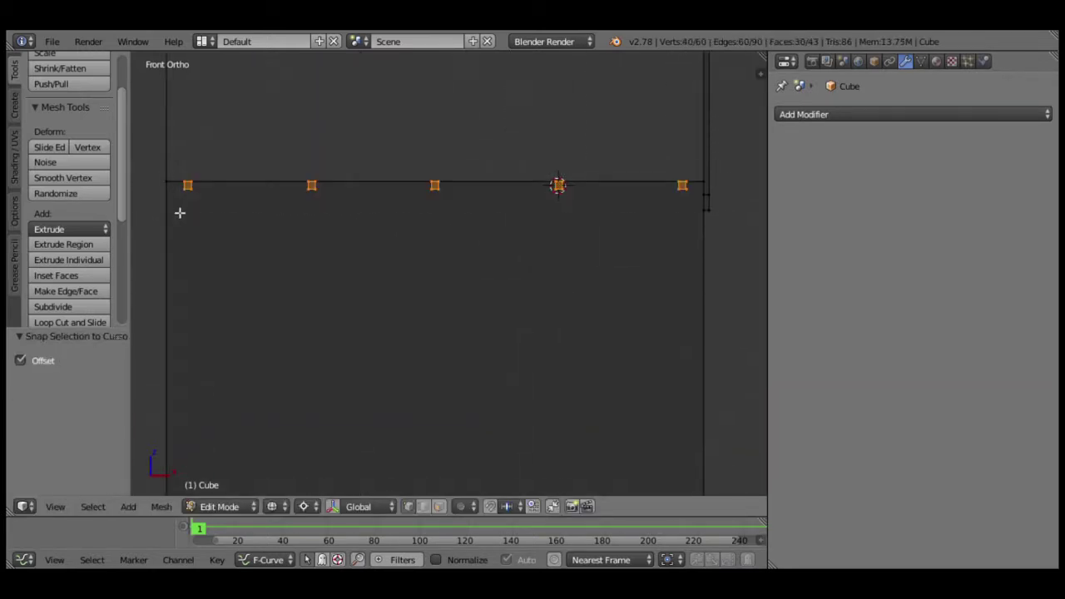
key(KP_3)
scroll(336, 286, up, 2)
scroll(338, 152, up, 1)
Delete the selected roof edges, snap the pivot to the roof corner and extrude an edge.
key(x)
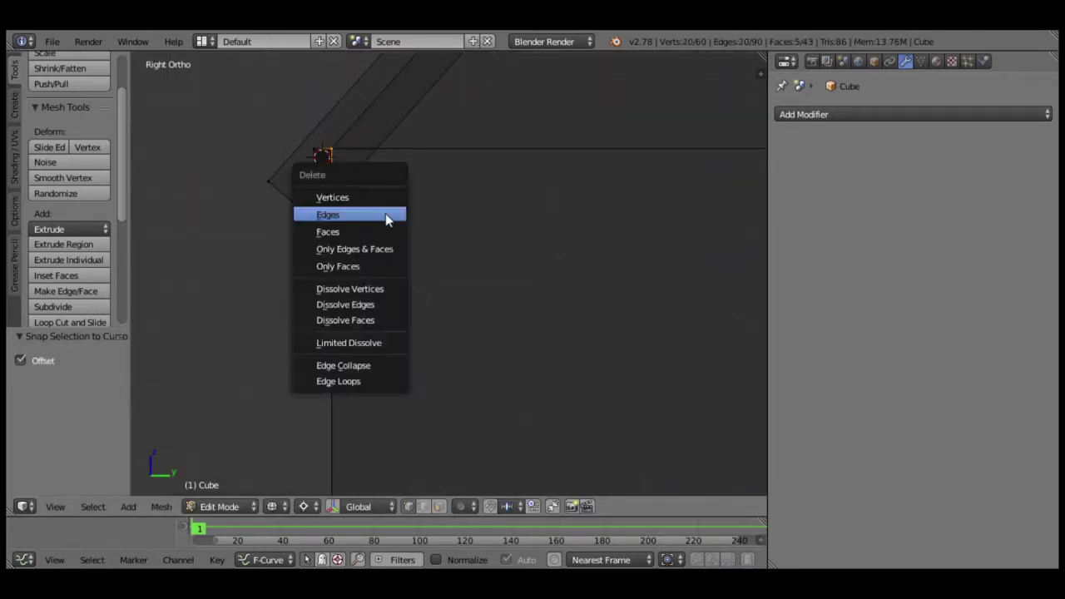
click(385, 218)
scroll(359, 238, down, 3)
key(shift+s)
click(599, 447)
scroll(397, 279, up, 4)
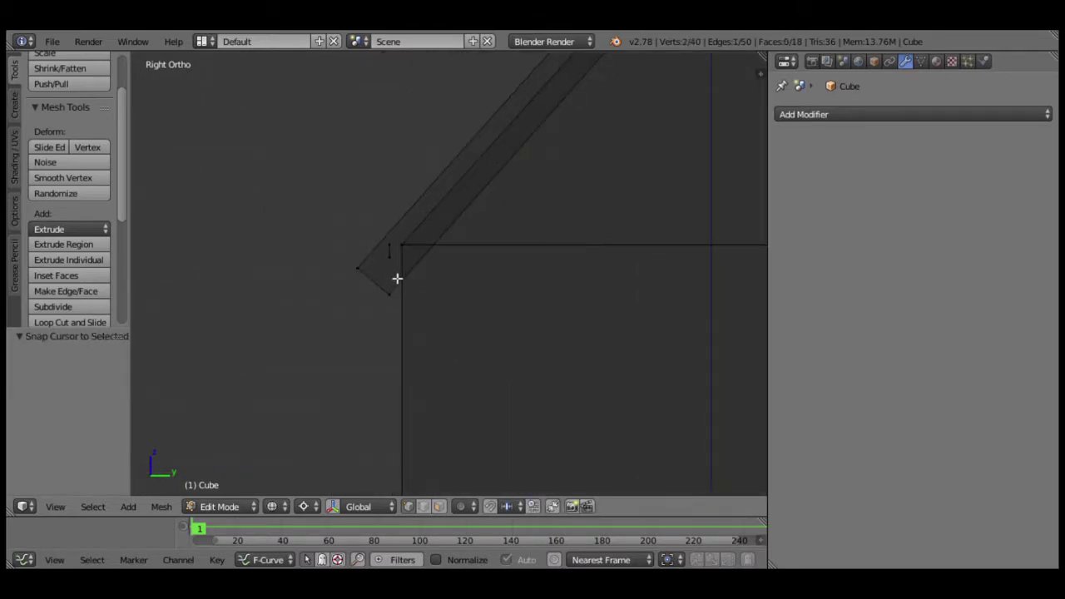
scroll(463, 313, down, 3)
key(e)
click(584, 302)
middle_drag(585, 302, 535, 357)
Switch to the side orthographic view and select the small face at the roof peak.
key(ctrl+KP_Add)
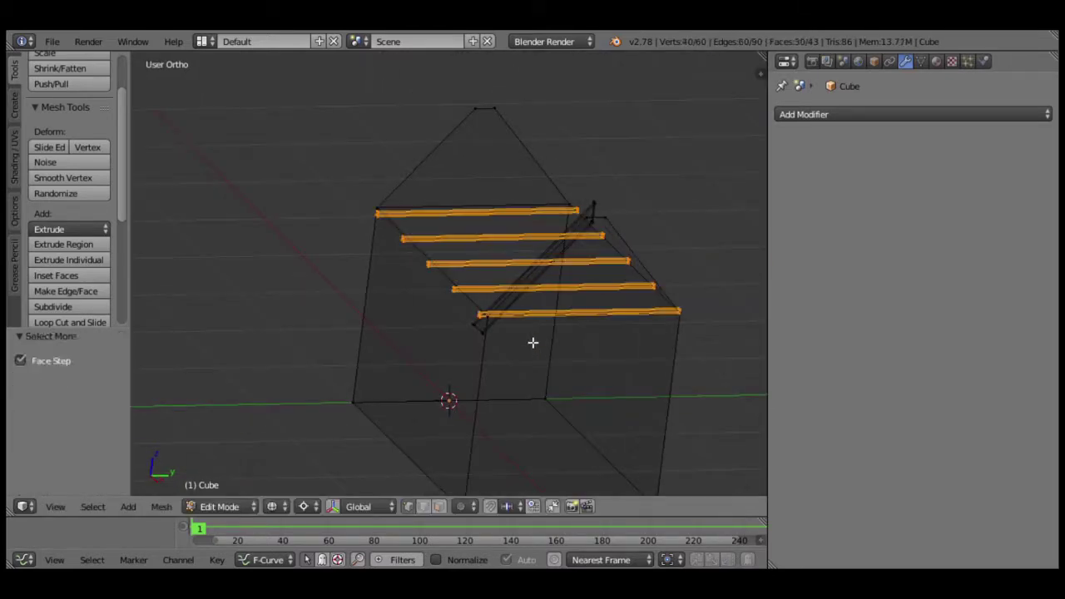
key(z)
key(a)
mouse_move(447, 347)
middle_down()
mouse_move(423, 327)
mouse_move(608, 335)
middle_up()
scroll(490, 354, up, 3)
middle_drag(490, 354, 533, 318)
key(KP_3)
scroll(503, 345, up, 3)
right_click(461, 282)
Duplicate the peak face, scale the copy by 1.5 and mirror it across Y.
key(shift+d)
key(shift+s)
click(475, 336)
text(s1.5)
key(Return)
key(shift+s)
click(458, 338)
key(e)
key(ctrl+m)
key(y)
key(Return)
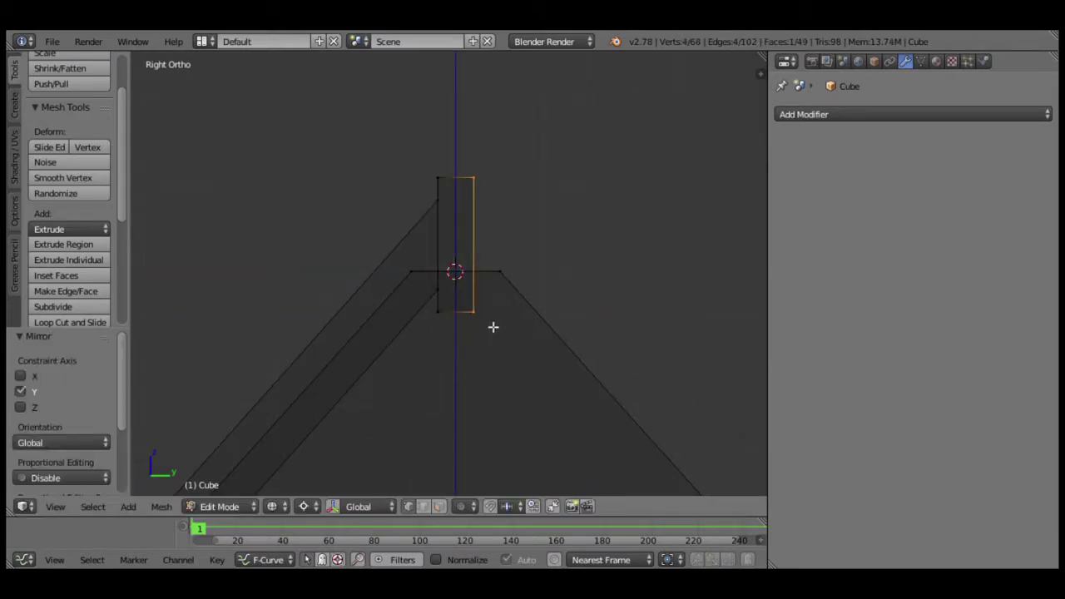
Delete the ridge piece's face, extrude an edge upward and remove duplicate vertices.
key(a)
scroll(499, 258, up, 2)
right_click(480, 280)
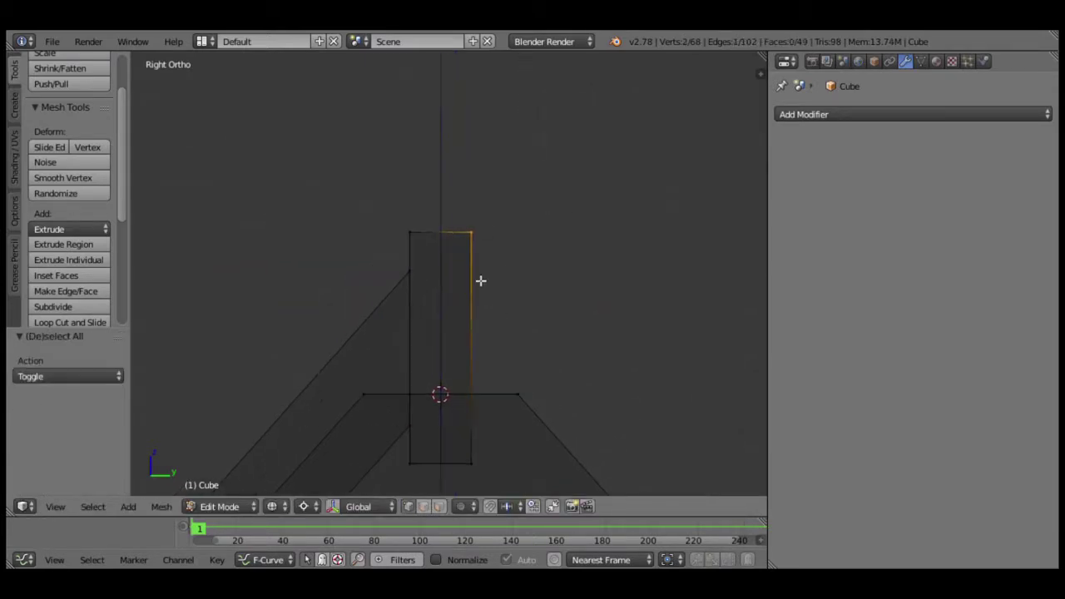
key(x)
click(530, 314)
key(e)
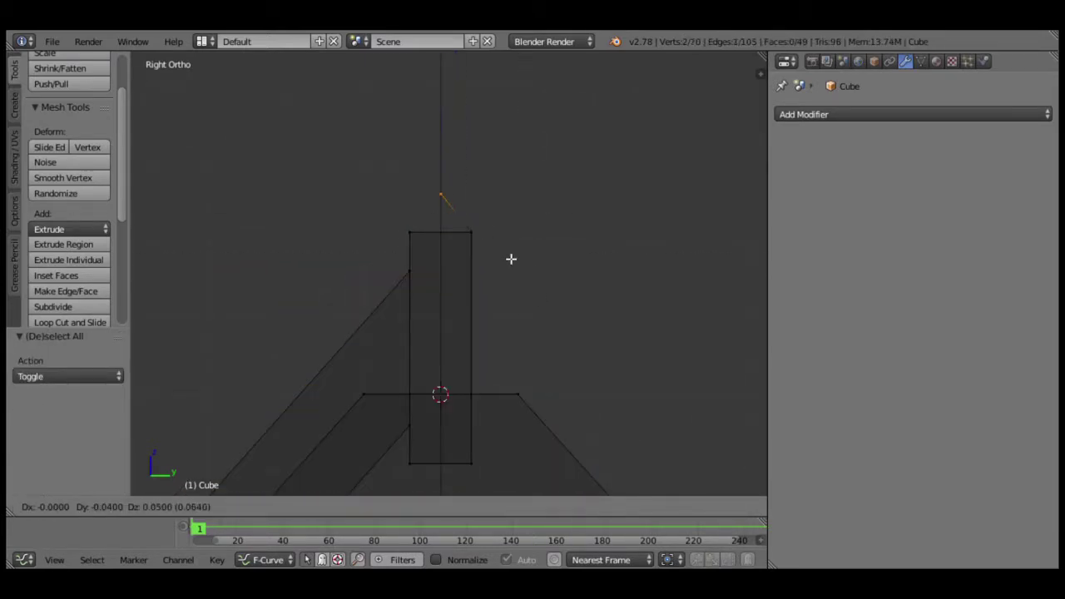
click(511, 258)
key(ctrl+l)
key(w)
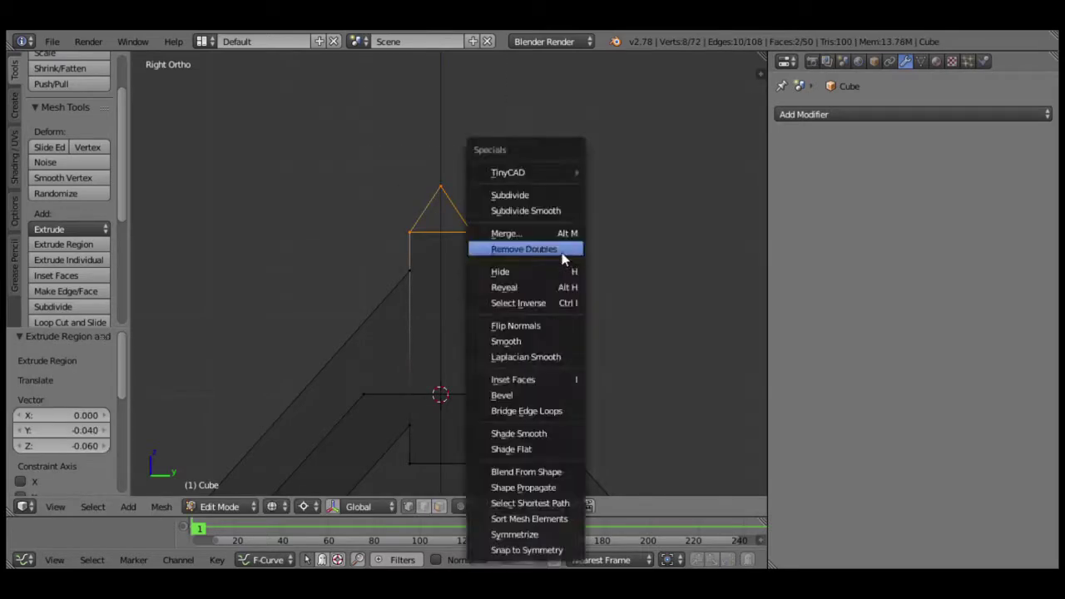
click(561, 255)
Centre on the ridge piece and switch to front orthographic view in wireframe.
middle_drag(562, 255, 525, 351)
key(KP_Decimal)
key(z)
key(a)
mouse_move(438, 289)
middle_down()
mouse_move(573, 335)
mouse_move(423, 328)
middle_up()
right_click(448, 266)
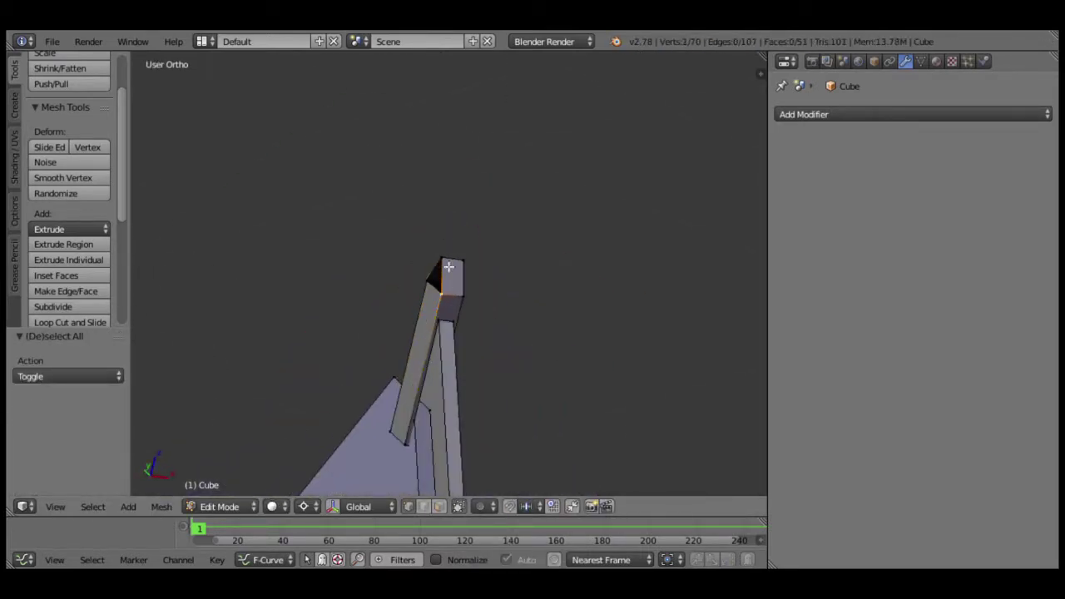
key(a)
key(KP_1)
key(z)
Snap the pivot to a ridge vertex and scale the selection to 0 on X.
right_click(465, 348)
key(shift+s)
click(462, 378)
key(z)
key(s)
key(x)
key(0)
key(Return)
Flatten both vertical edges to 0 on X and extrude them along X into a beam.
key(a)
alt+right_click(478, 331)
key(s)
key(x)
key(0)
key(Return)
key(e)
key(x)
click(506, 380)
Duplicate the beam and mirror the copy across X to the other roof side.
mouse_move(506, 381)
middle_down()
mouse_move(326, 366)
mouse_move(475, 397)
middle_up()
key(shift+s)
click(475, 396)
key(shift+d)
key(Escape)
key(ctrl+m)
key(x)
key(Return)
key(a)
In the side orthographic view, extrude the selected vertex along Y.
mouse_move(399, 226)
middle_down()
mouse_move(386, 218)
mouse_move(433, 266)
middle_up()
scroll(506, 427, up, 5)
key(KP_3)
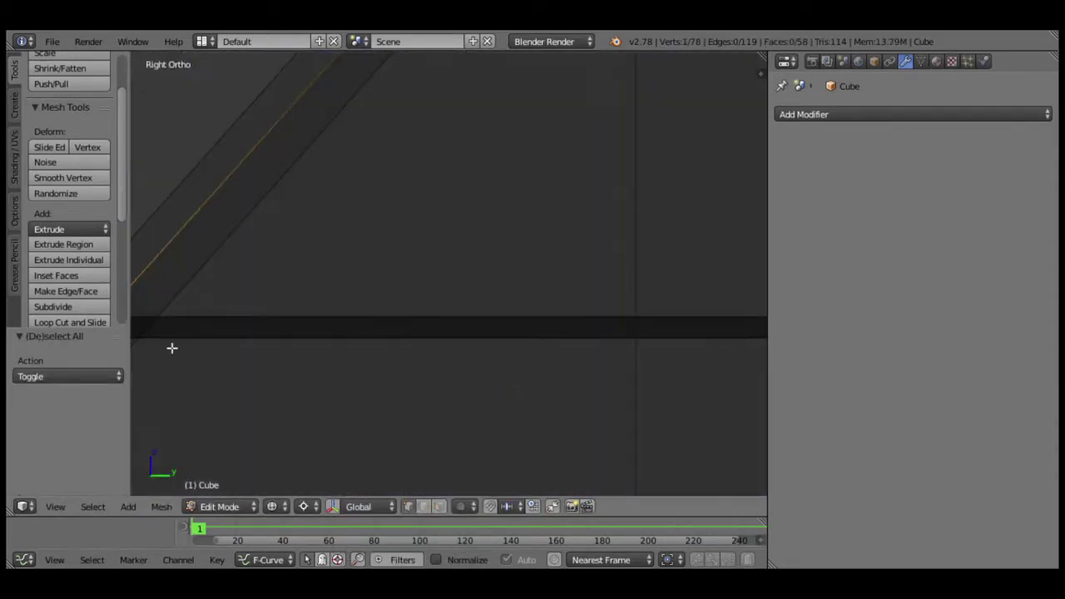
scroll(559, 361, up, 5)
key(e)
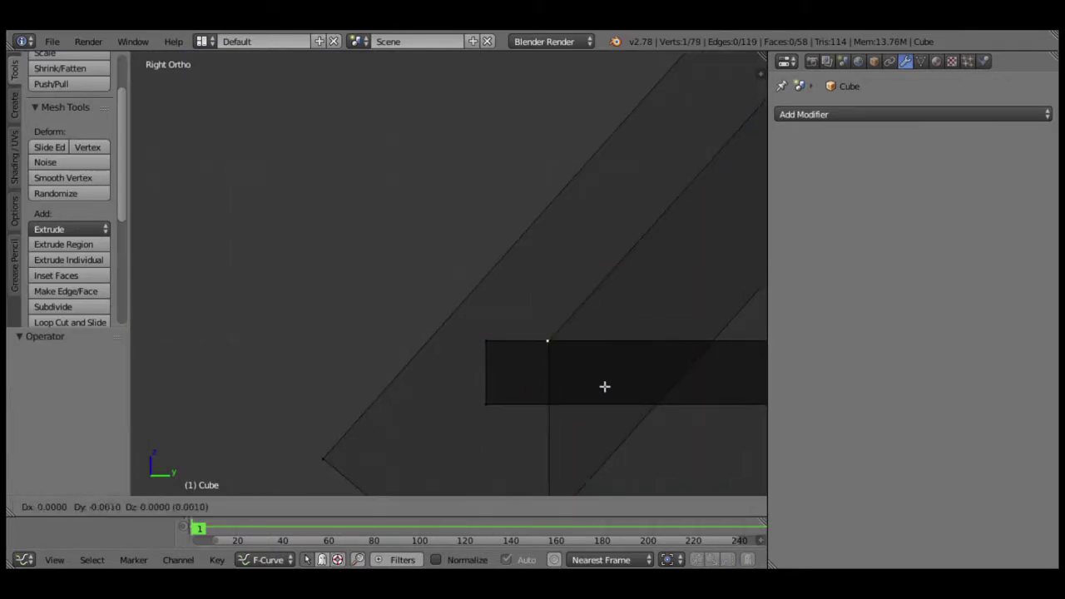
key(y)
click(533, 392)
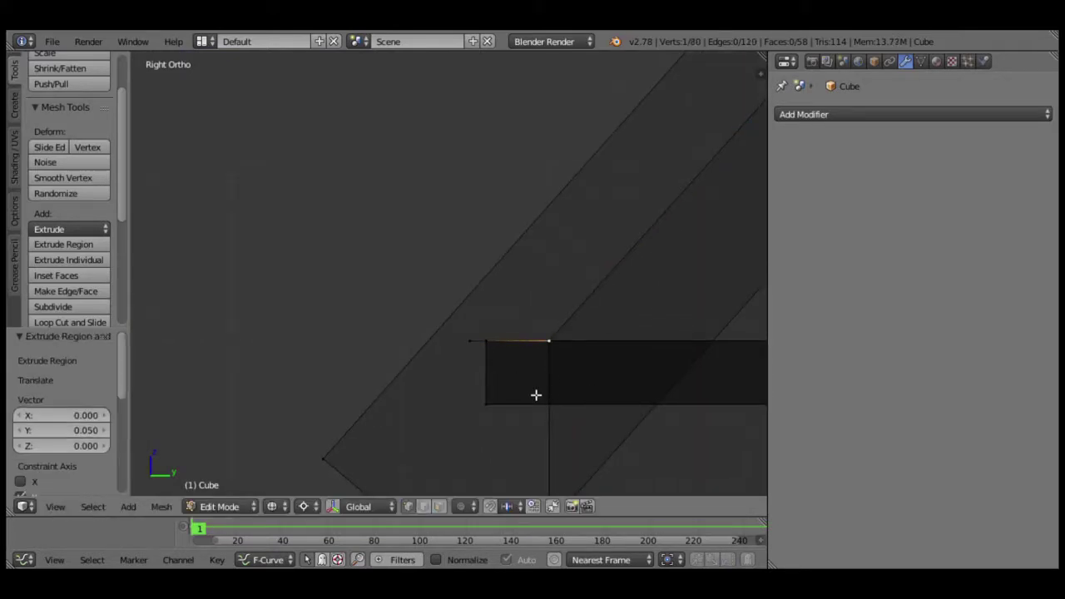
Grow the selection to the adjacent edge and start an upward extrusion, then cancel it.
key(ctrl+KP_Add)
scroll(545, 382, up, 2)
scroll(551, 392, down, 4)
scroll(550, 391, down, 4)
scroll(516, 341, up, 3)
scroll(566, 357, up, 3)
key(e)
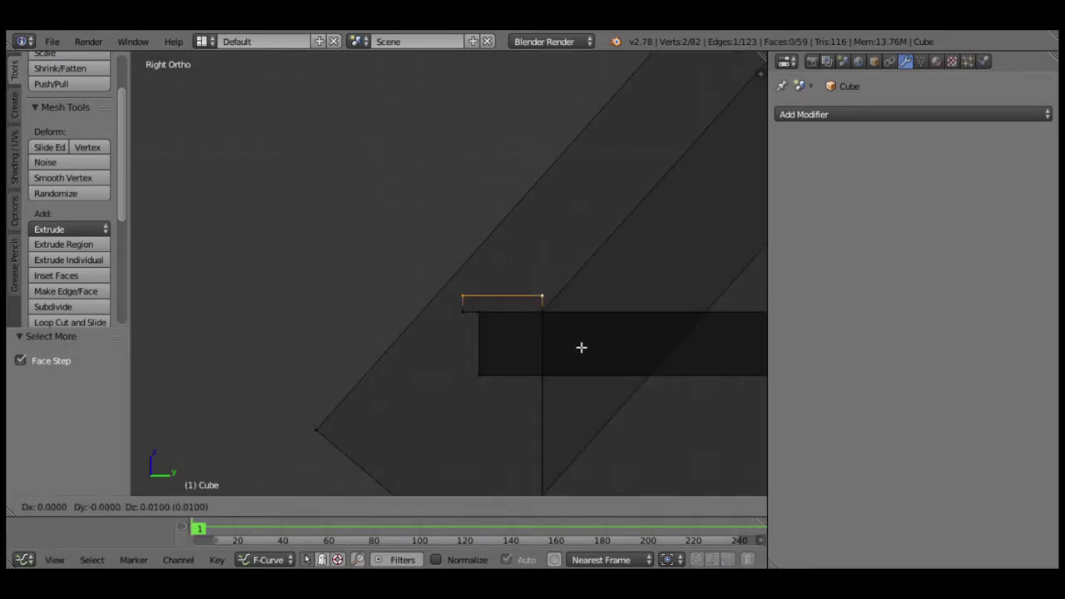
right_click(581, 346)
Box-select and delete the stray vertex at the eave.
key(a)
key(b)
drag(561, 305, 596, 322)
key(x)
click(547, 290)
middle_drag(547, 291, 530, 350)
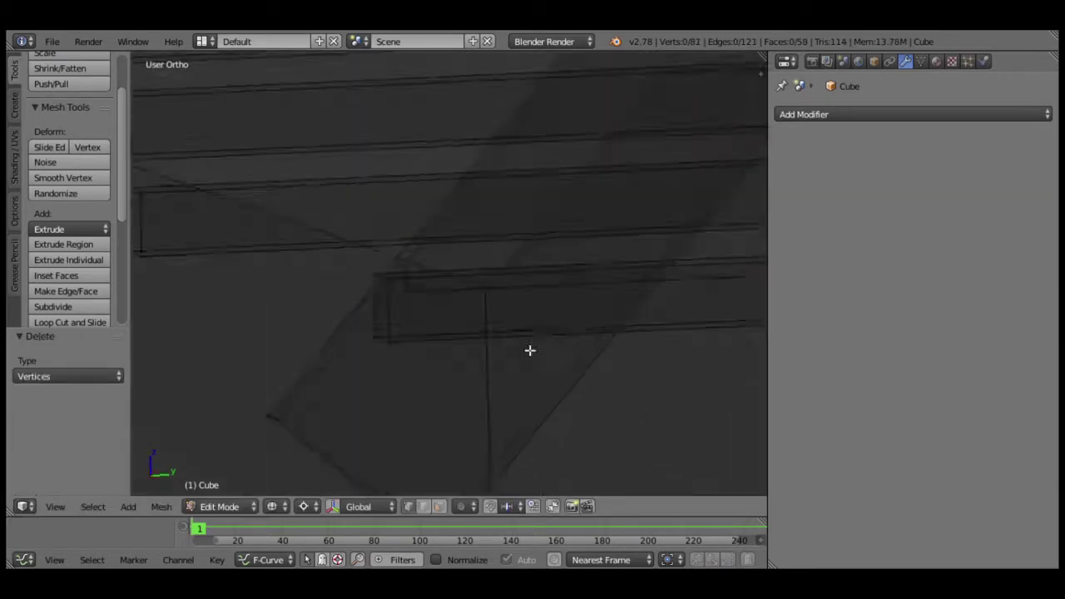
scroll(499, 332, down, 2)
Snap the pivot to the vertex chain at the rafter end and extrude the chain.
right_click(427, 302)
scroll(380, 469, down, 4)
key(shift+s)
click(587, 455)
scroll(604, 368, up, 5)
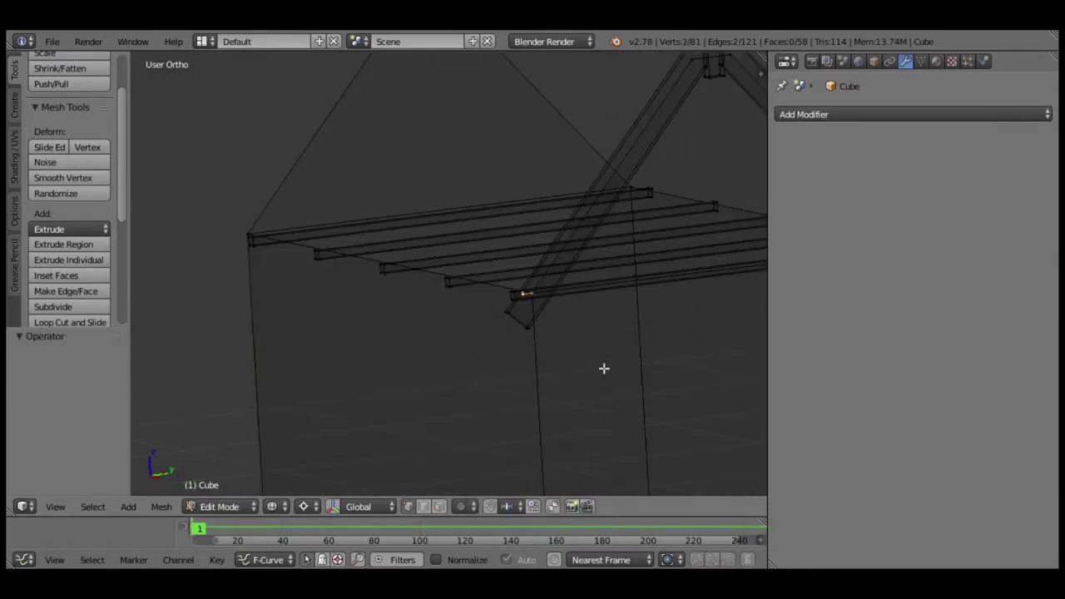
key(e)
click(571, 375)
key(z)
scroll(468, 357, up, 3)
key(ctrl+KP_Add)
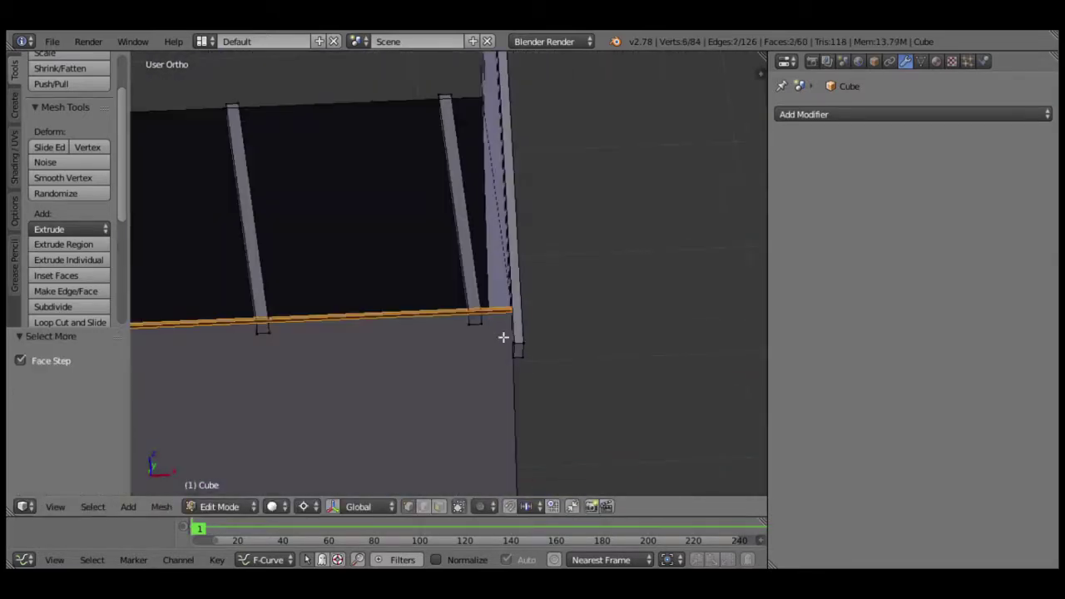
key(a)
Duplicate a rafter edge in side wireframe view and grow the selection along the rafter.
mouse_move(503, 337)
middle_down()
mouse_move(596, 346)
mouse_move(530, 430)
mouse_move(578, 328)
middle_up()
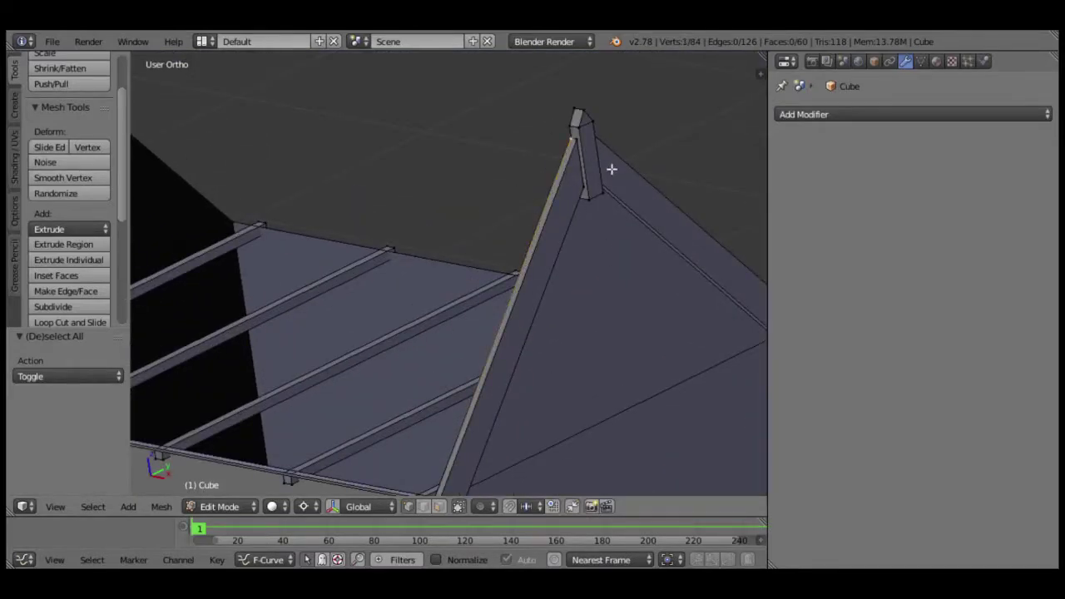
key(z)
mouse_move(701, 114)
middle_down()
mouse_move(675, 202)
mouse_move(563, 214)
mouse_move(604, 148)
middle_up()
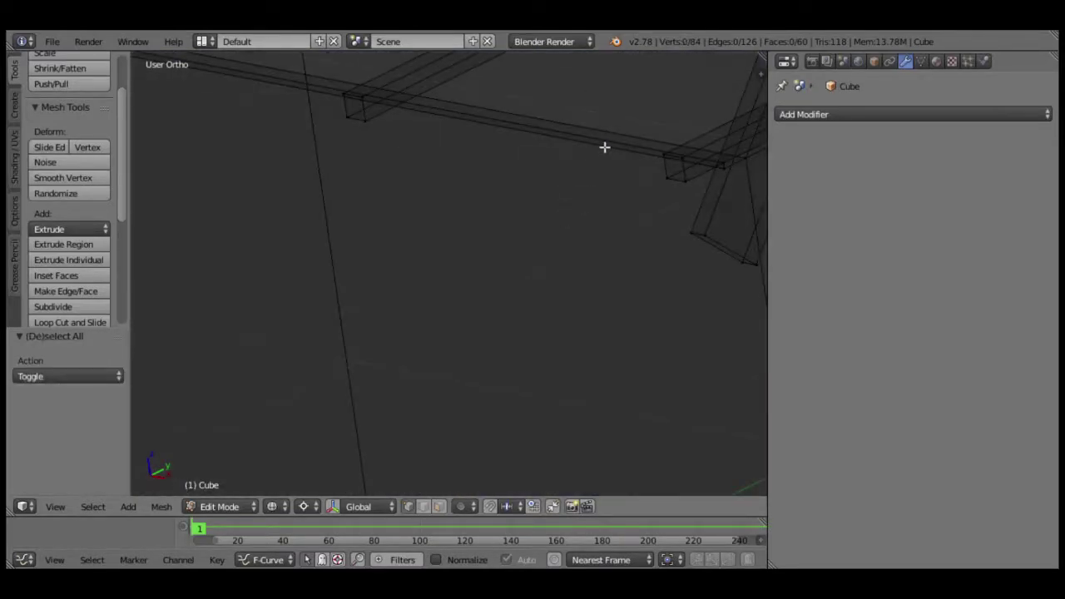
key(KP_3)
scroll(506, 288, down, 2)
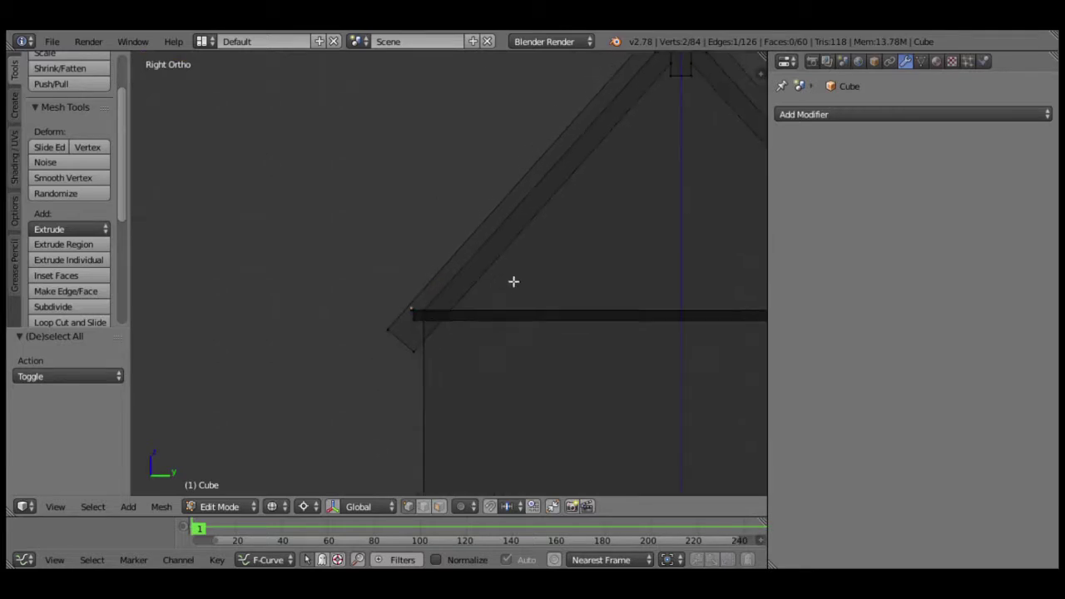
scroll(518, 261, down, 1)
key(shift+d)
key(Return)
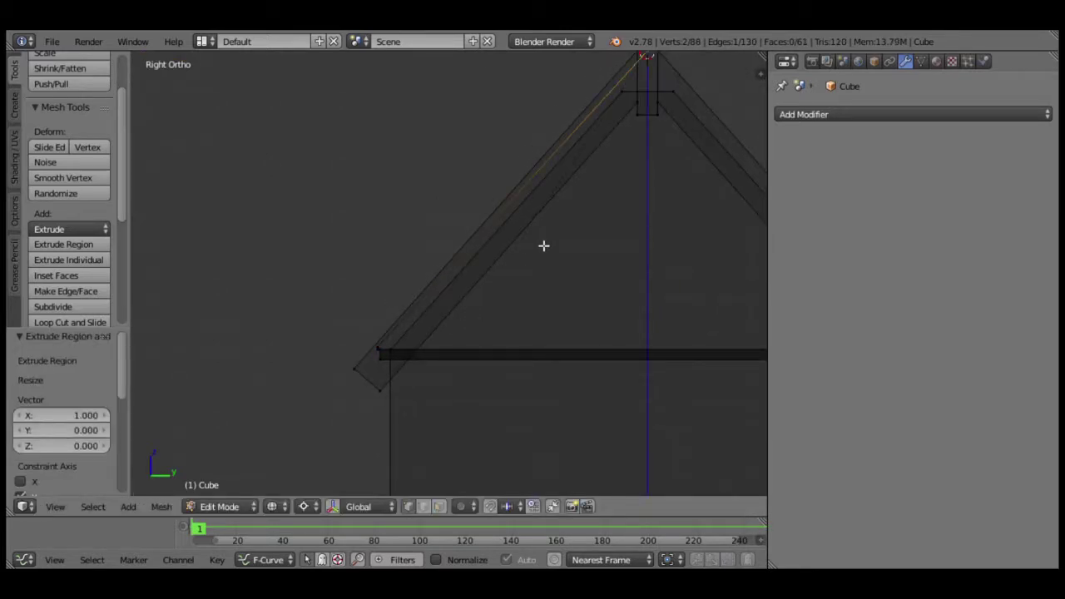
key(ctrl+KP_Add)
scroll(470, 288, up, 3)
scroll(562, 241, up, 4)
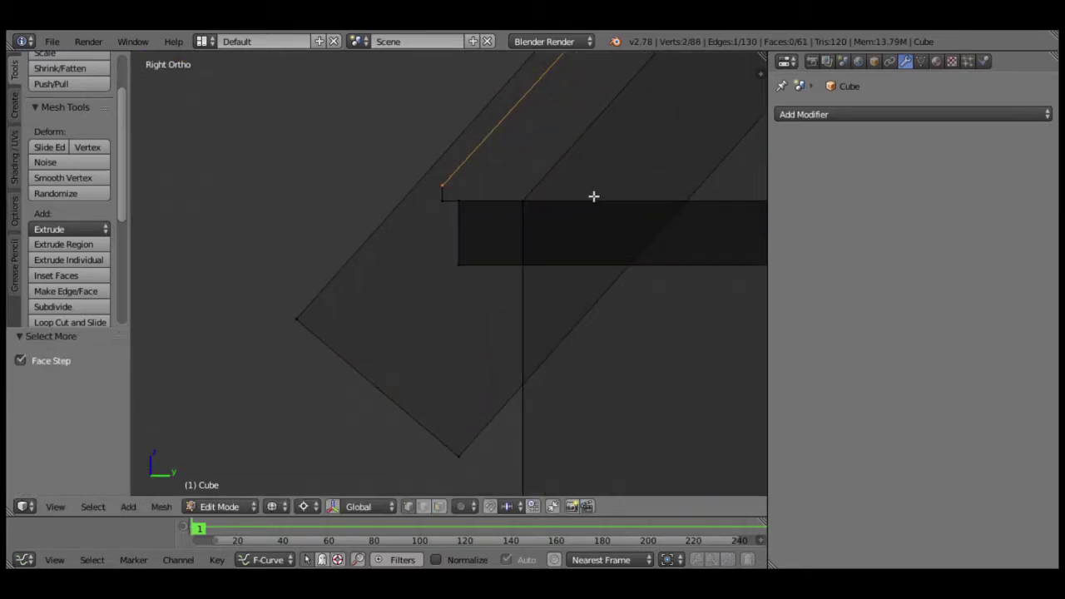
Thicken the rafters by extruding their edges and scaling outward by 1.05.
key(e)
key(s)
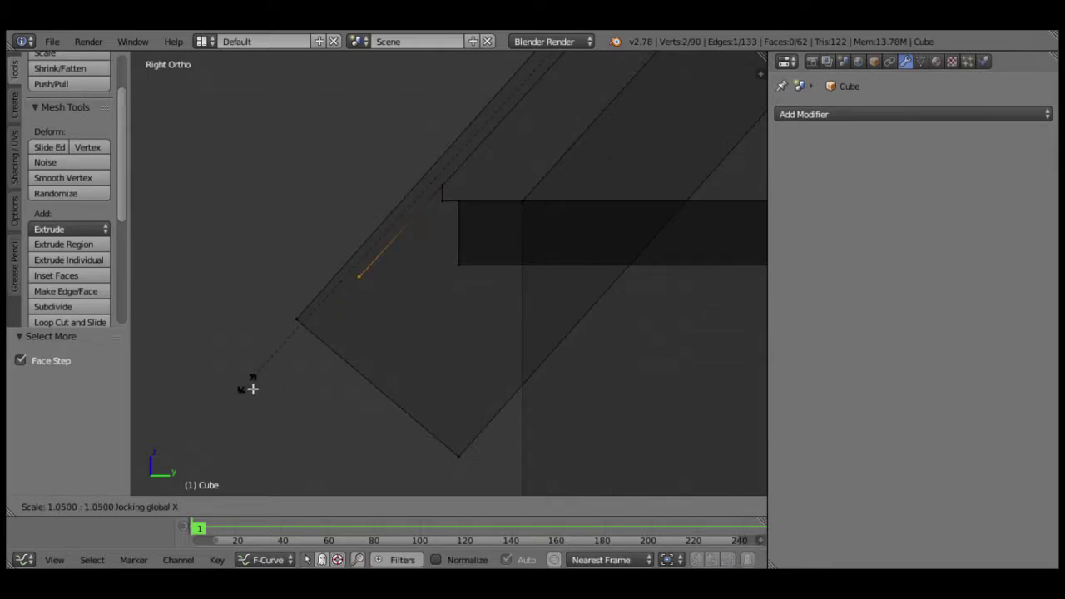
click(252, 389)
key(ctrl+KP_Add)
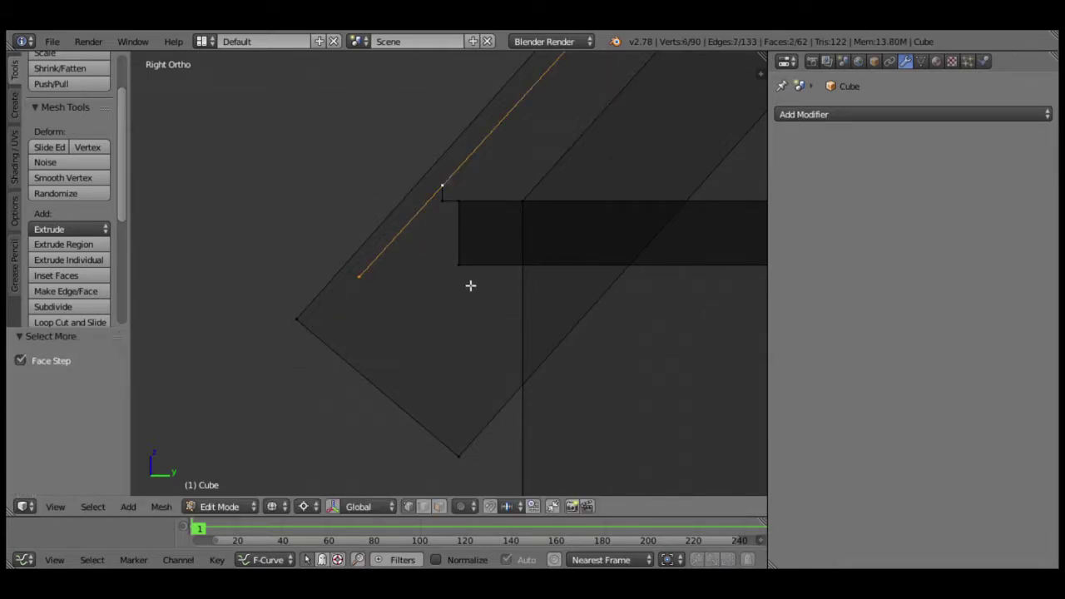
click(467, 267)
scroll(467, 267, down, 3)
Select both roof rafters and raise them 0.03 along Z.
key(a)
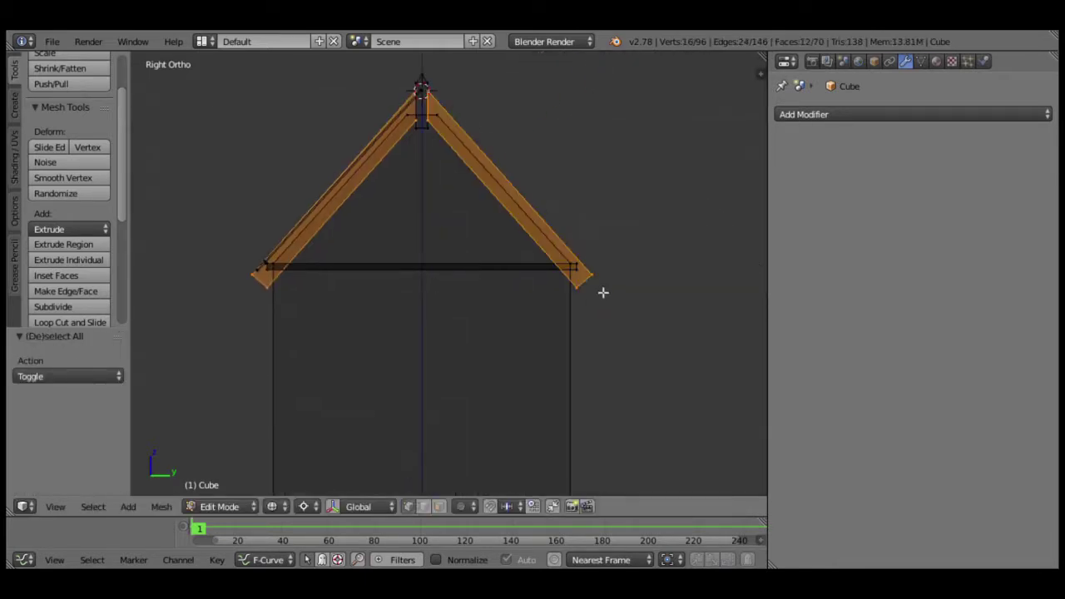
scroll(424, 313, up, 5)
scroll(482, 361, up, 2)
key(g)
key(z)
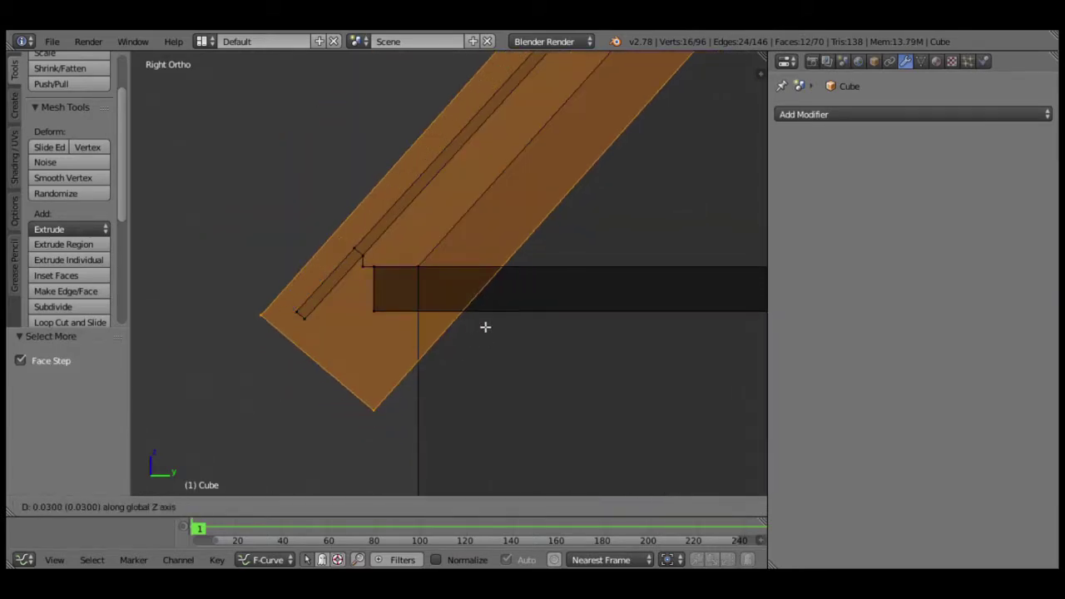
click(485, 327)
Merge the roof corner vertices together with Merge At Last.
scroll(485, 327, down, 3)
middle_drag(473, 321, 629, 304)
scroll(501, 327, up, 2)
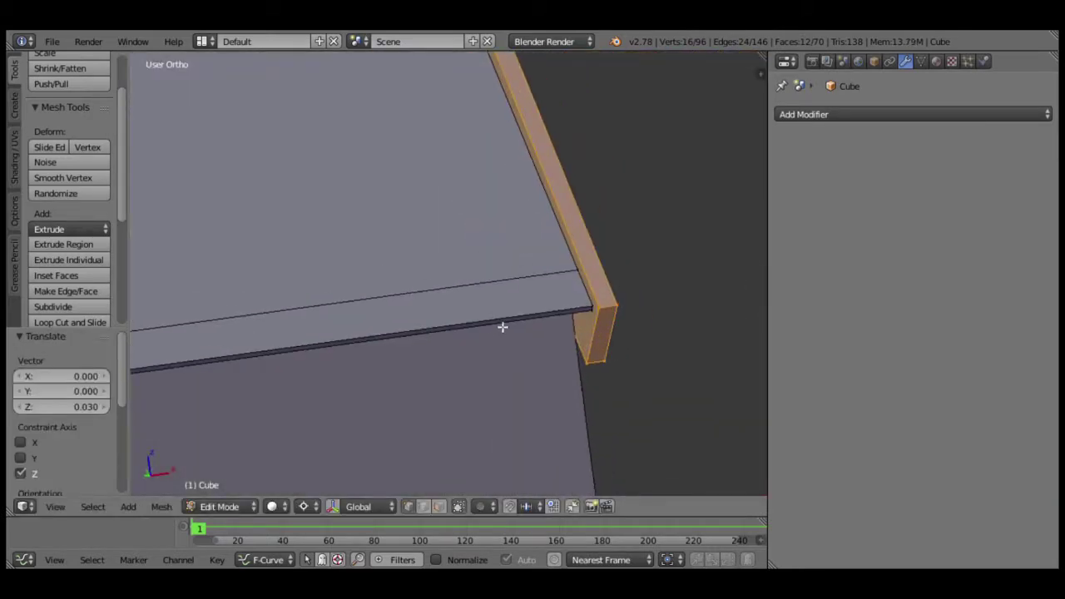
scroll(712, 270, up, 2)
middle_drag(712, 270, 652, 332)
key(alt+m)
click(648, 347)
middle_drag(449, 357, 311, 316)
shift+right_click(311, 316)
key(alt+m)
click(366, 359)
mouse_move(367, 360)
middle_down()
mouse_move(492, 319)
mouse_move(518, 286)
mouse_move(418, 265)
middle_up()
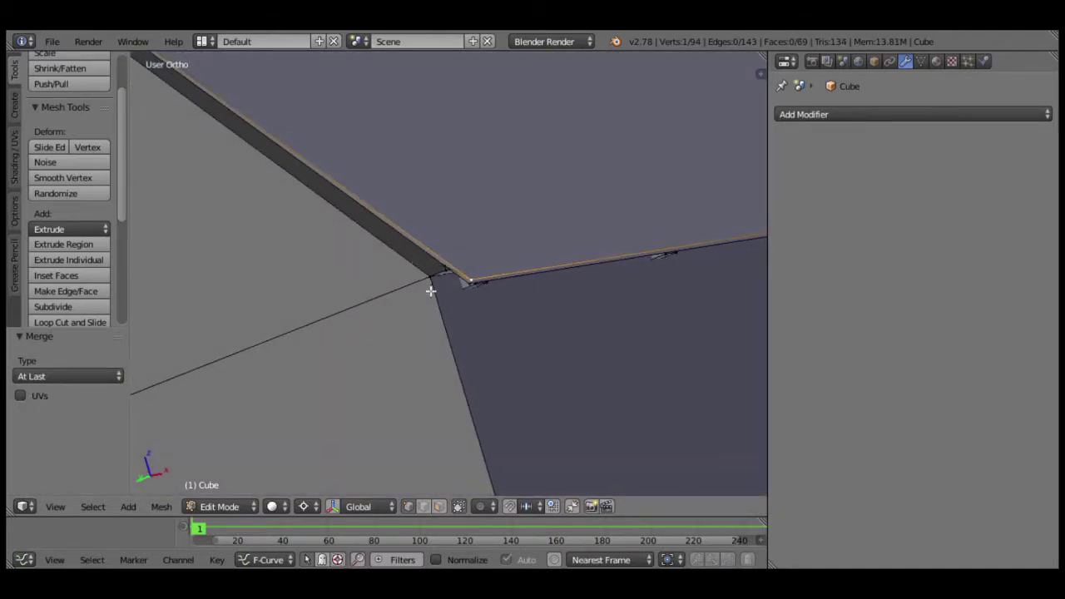
Add a second vertex to the selection and select the connected beam geometry.
scroll(430, 290, down, 2)
scroll(411, 333, down, 3)
scroll(466, 280, up, 3)
scroll(468, 259, down, 1)
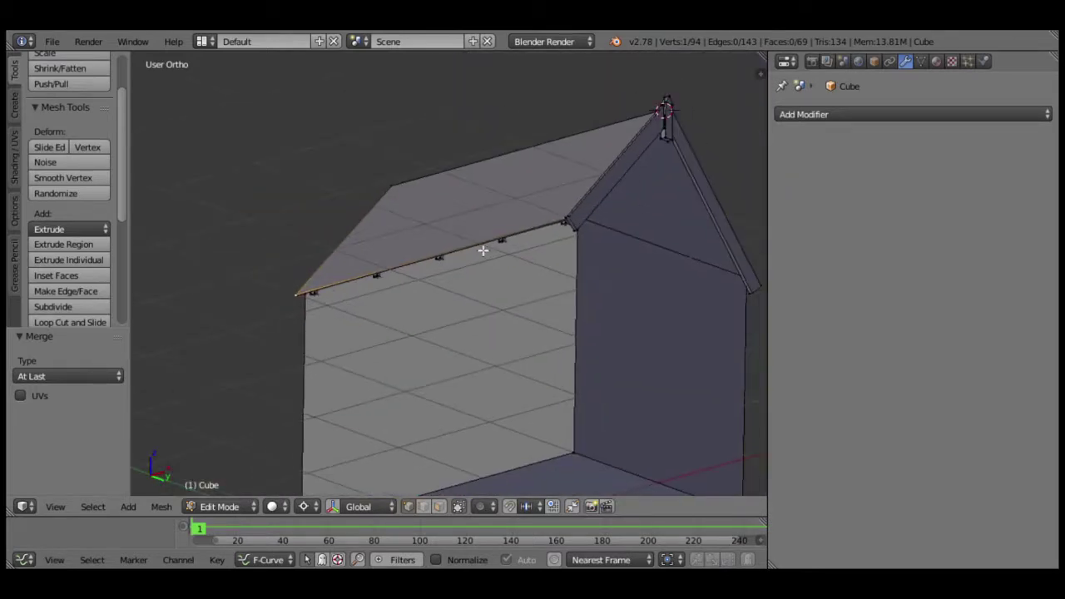
scroll(482, 251, down, 3)
shift+right_click(369, 434)
key(shift+s)
key(ctrl+l)
mouse_move(541, 373)
middle_down()
mouse_move(552, 238)
mouse_move(452, 249)
mouse_move(416, 183)
middle_up()
Undo the extra strip selection, then select the right gable beam and grow across it.
shift+right_click(233, 273)
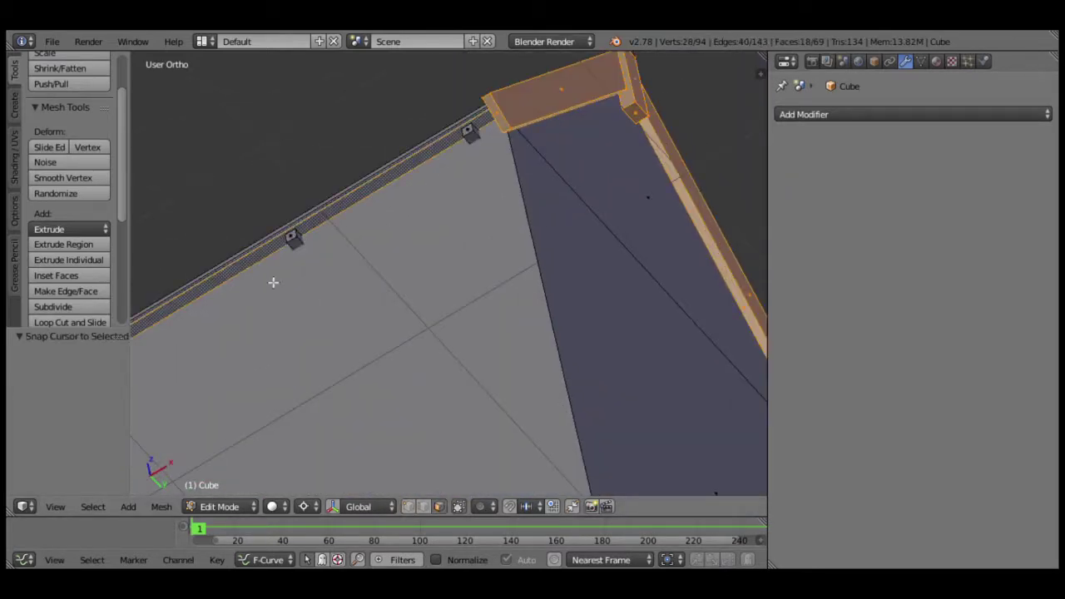
scroll(273, 282, down, 5)
middle_drag(428, 361, 388, 336)
key(ctrl+z)
key(ctrl+z)
key(ctrl+z)
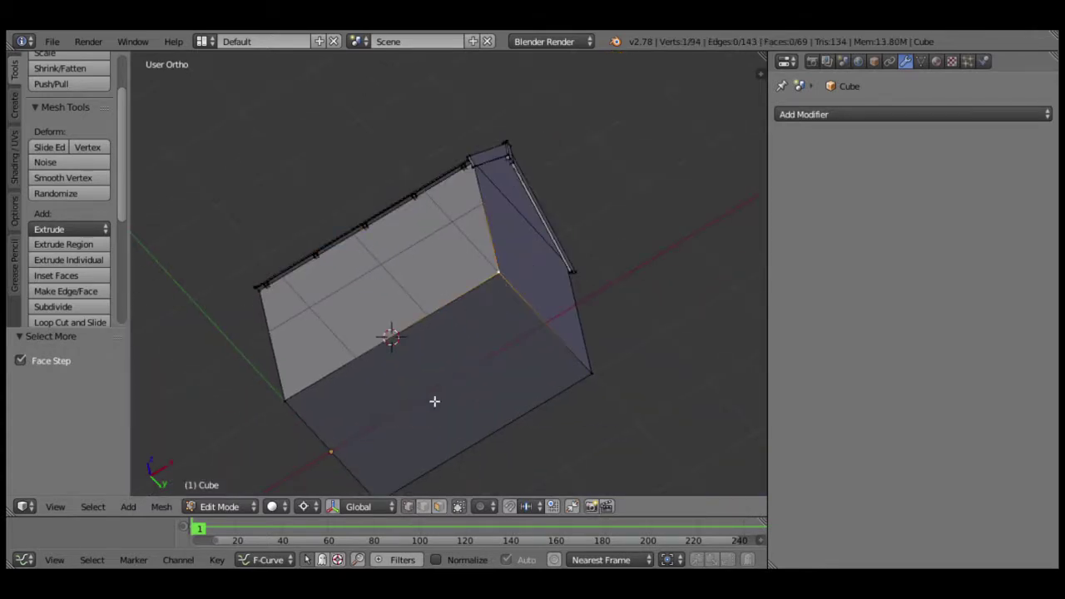
middle_drag(435, 399, 477, 437)
right_click(549, 154)
middle_drag(549, 154, 508, 135)
key(ctrl+KP_Add)
key(KP_7)
Copy the roof beam rotated 180° onto the opposite roof slope.
key(shift+d)
key(r)
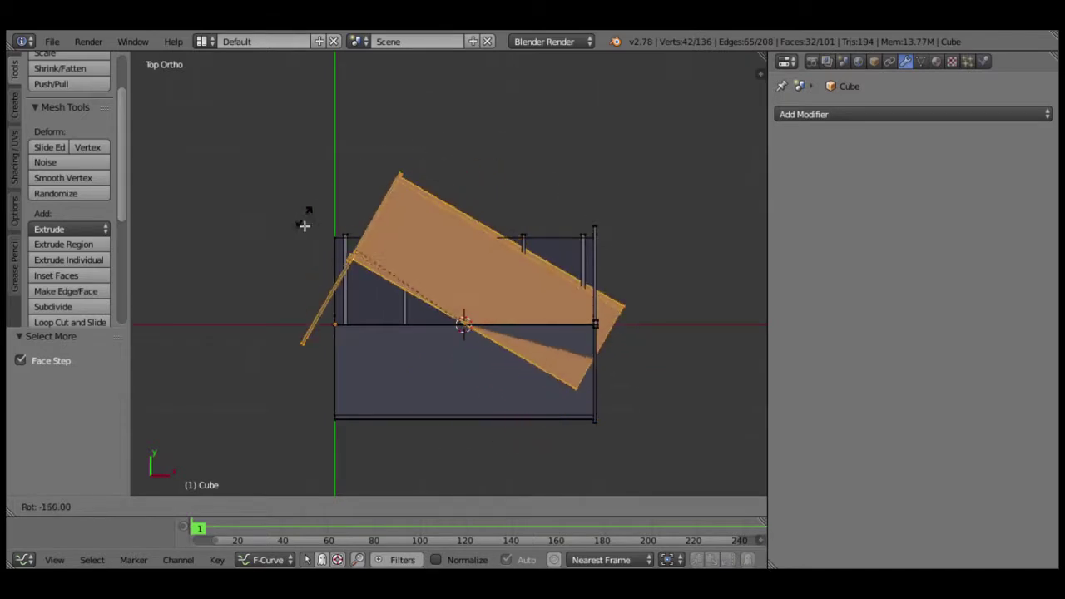
click(240, 302)
scroll(241, 302, up, 5)
mouse_move(240, 302)
middle_down()
mouse_move(418, 287)
mouse_move(400, 342)
middle_up()
key(KP_3)
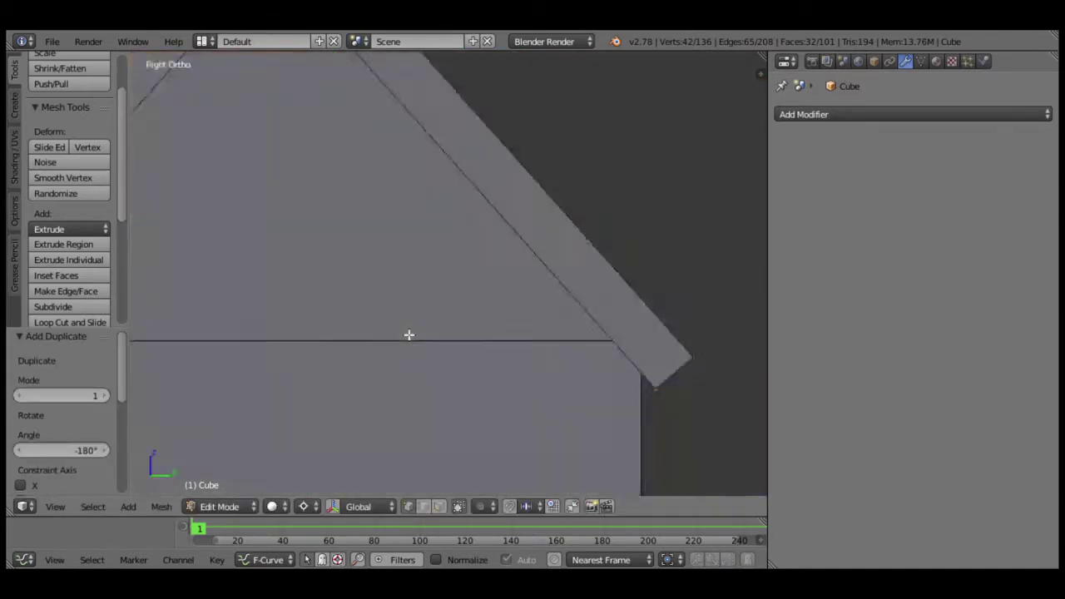
scroll(409, 336, down, 3)
scroll(385, 221, up, 3)
shift+middle_drag(541, 407, 477, 358)
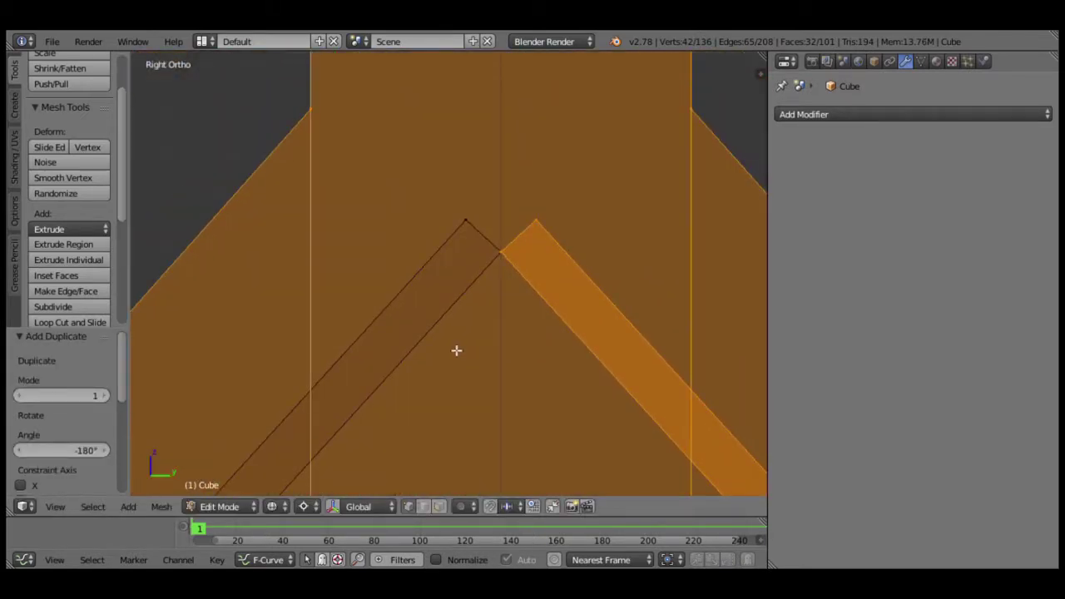
Snap the 3D cursor to the vertex at the roof apex.
key(a)
right_click(473, 254)
scroll(477, 318, up, 3)
scroll(538, 213, up, 3)
key(shift+s)
click(543, 203)
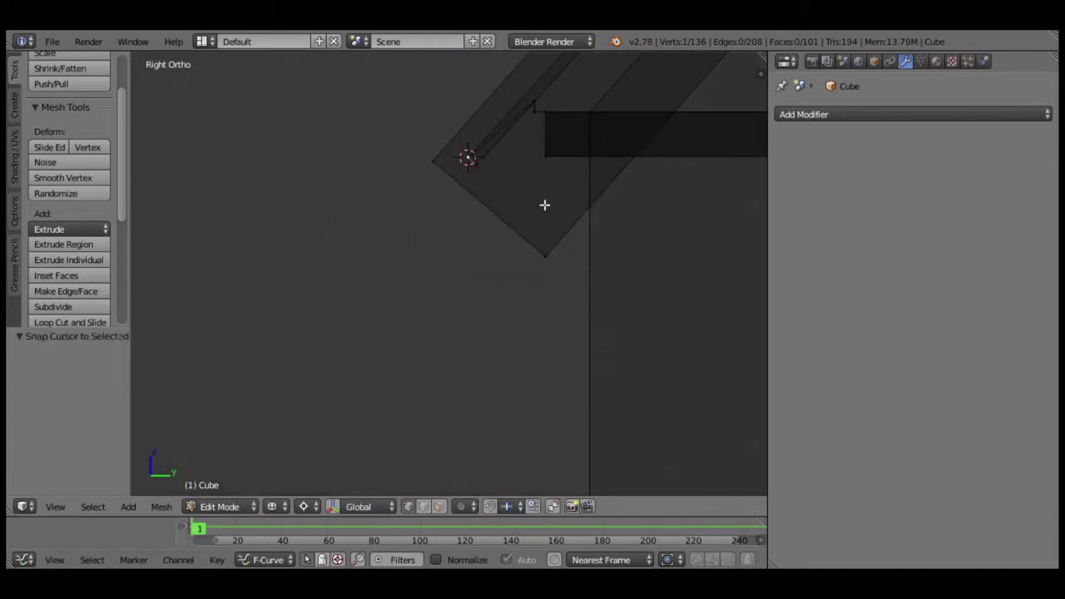
scroll(513, 349, down, 3)
scroll(533, 390, up, 3)
Duplicate the gable vertices upward along Z and extrude a new point to start the arch.
key(a)
scroll(518, 359, up, 2)
key(g)
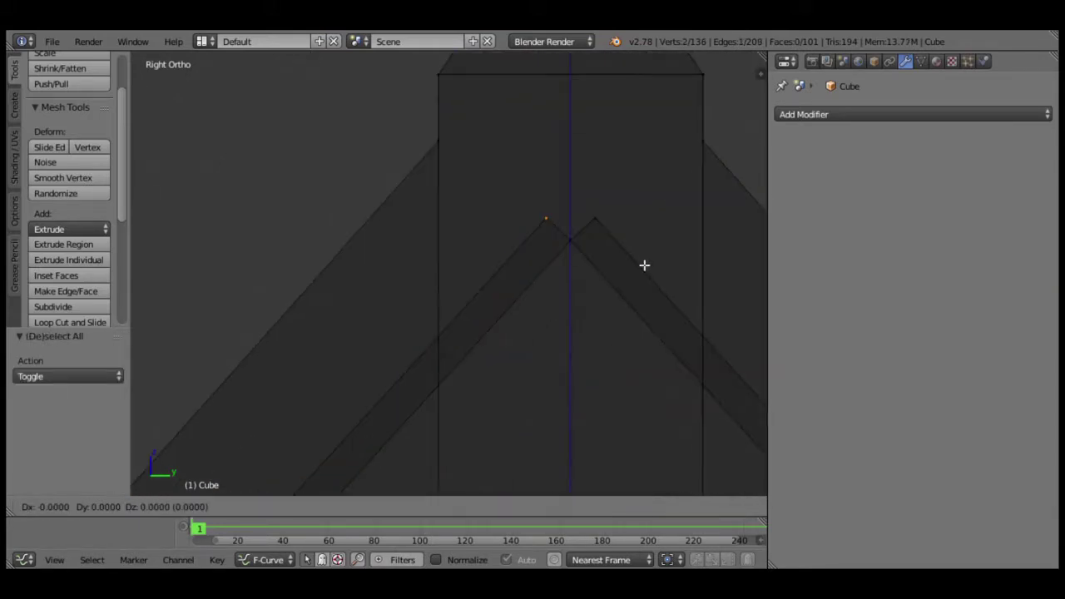
click(511, 360)
key(shift+d)
scroll(491, 371, down, 3)
scroll(475, 336, up, 3)
key(z)
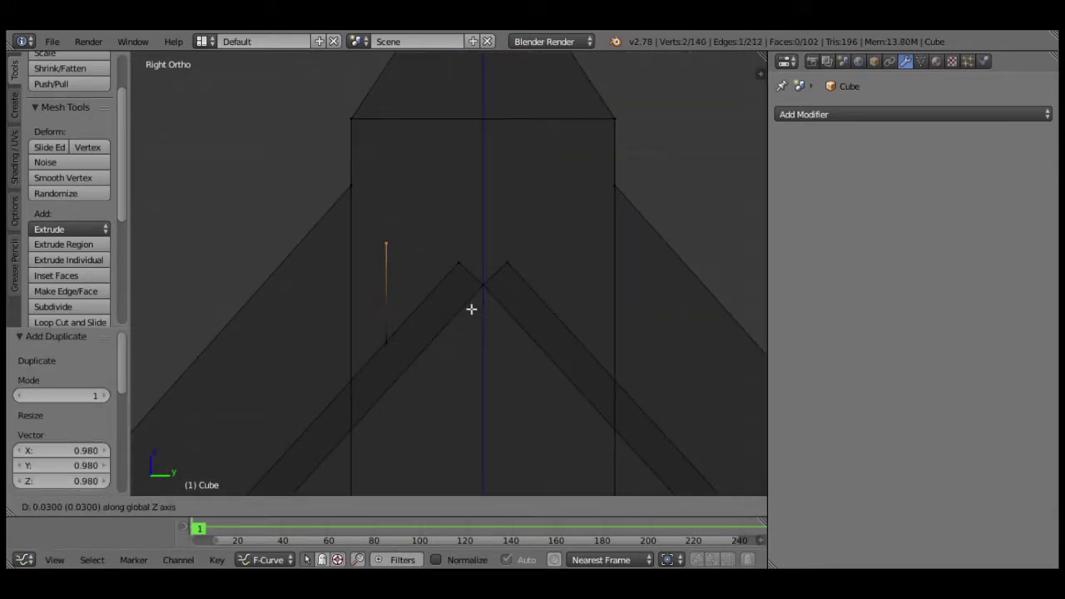
click(470, 314)
key(e)
click(538, 283)
Mirror a copy of the left arch half across Y and join both halves at the top.
key(a)
key(ctrl+KP_Add)
key(shift+d)
right_click(455, 266)
key(ctrl+m)
key(y)
key(Return)
key(w)
click(533, 221)
Merge doubles, subdivide the arch to round it, and delete its bottom end vertices.
key(ctrl+KP_Add)
key(w)
click(549, 200)
key(ctrl+z)
key(w)
click(577, 250)
key(w)
click(564, 202)
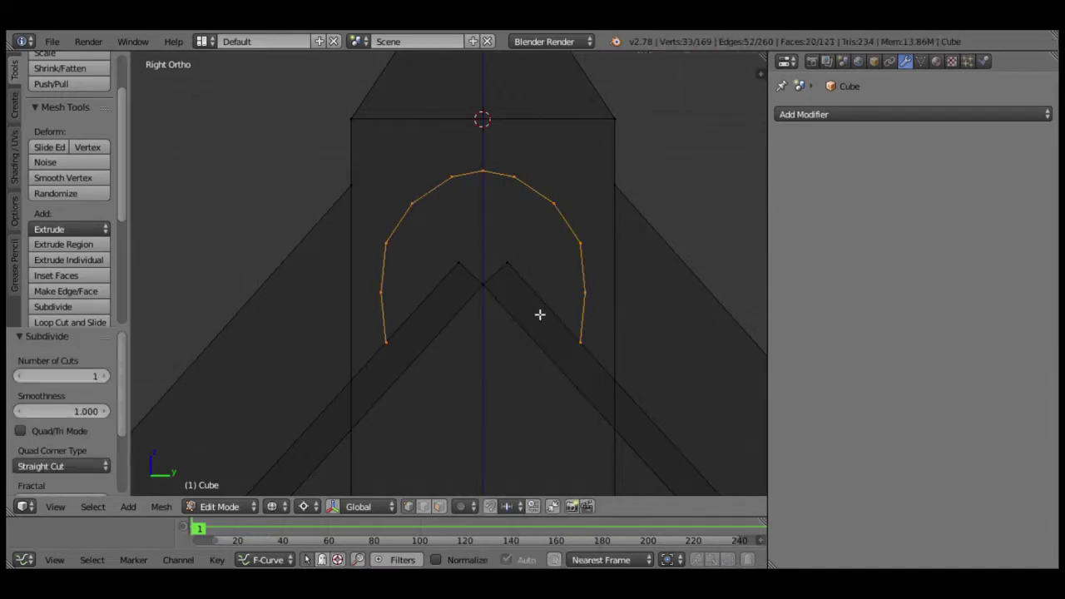
key(x)
click(658, 283)
Move the whole arch vertically along Z to sit at the roof ridge.
key(ctrl+KP_Add)
scroll(579, 249, up, 2)
key(g)
key(z)
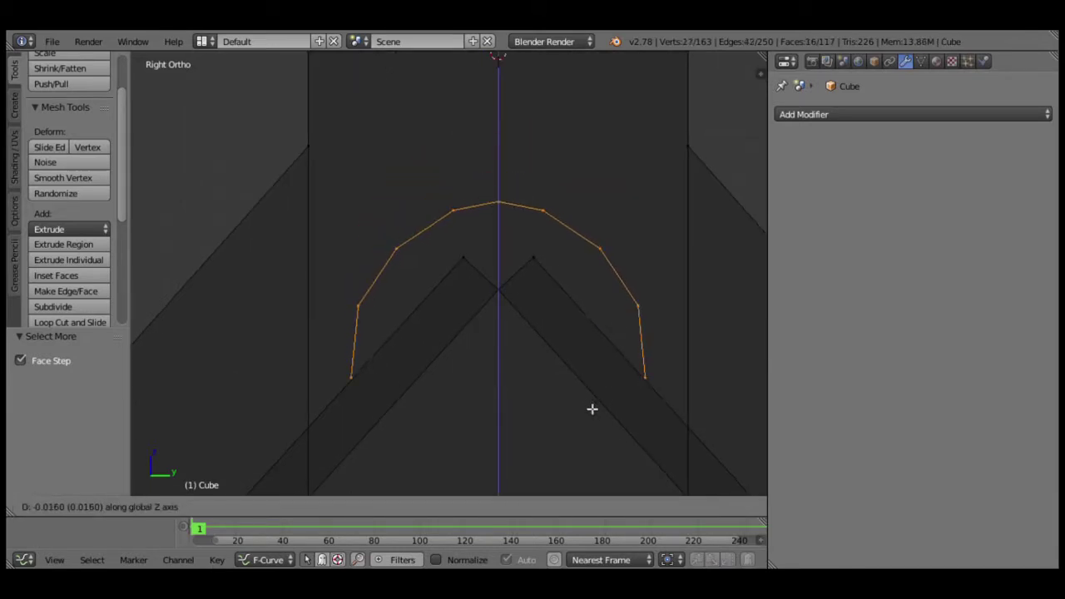
click(588, 335)
key(ctrl+l)
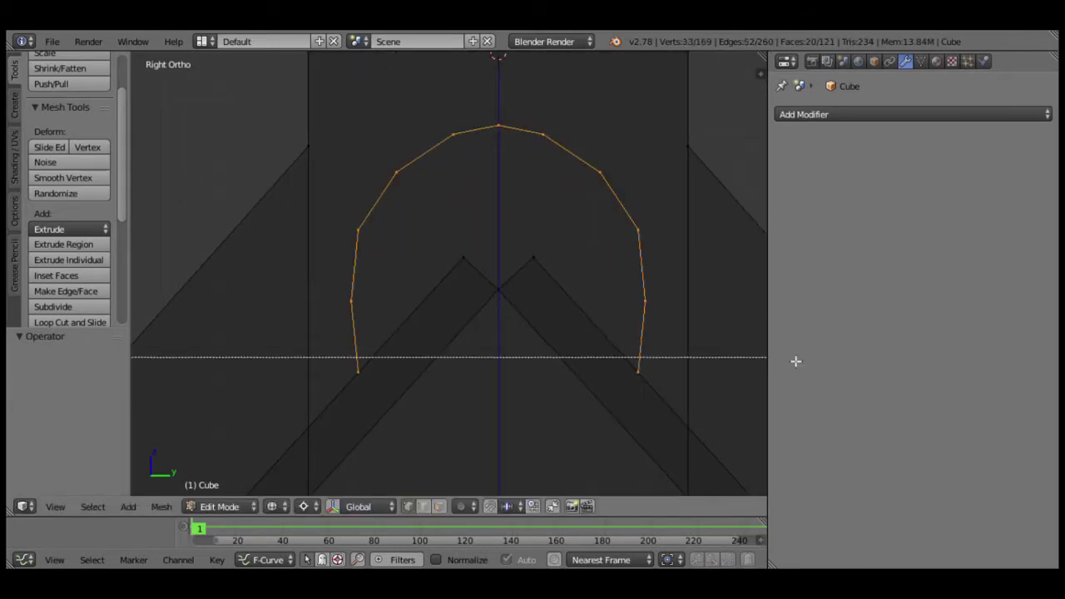
key(g)
key(z)
click(563, 366)
Delete stray vertices at the house corner and scale the remaining edge to zero on X.
mouse_move(551, 364)
middle_down()
mouse_move(475, 354)
mouse_move(408, 316)
mouse_move(289, 298)
mouse_move(425, 313)
mouse_move(373, 315)
middle_up()
key(a)
right_click(260, 285)
key(shift+s)
click(373, 313)
right_click(424, 308)
key(x)
click(421, 308)
key(s)
key(x)
key(0)
key(Return)
Orbit around the house to inspect the ridge beam and arched gable.
scroll(411, 341, down, 5)
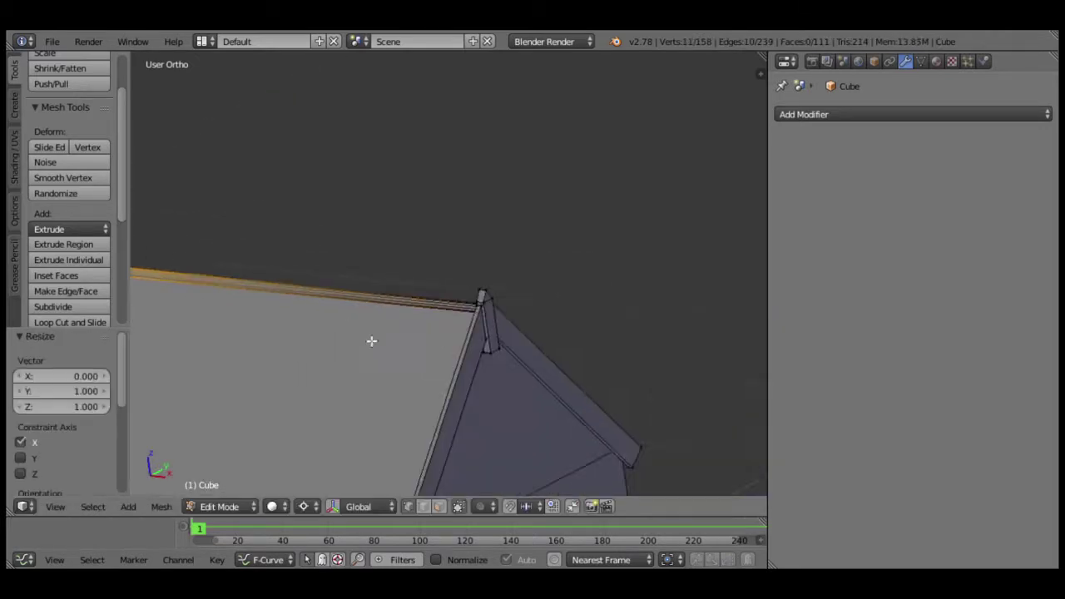
scroll(404, 397, up, 5)
scroll(392, 357, down, 5)
key(a)
scroll(533, 335, up, 5)
alt+right_click(457, 297)
key(a)
mouse_move(456, 297)
middle_down()
mouse_move(411, 341)
mouse_move(388, 254)
middle_up()
scroll(411, 341, down, 5)
scroll(389, 255, up, 5)
middle_drag(500, 266, 405, 247)
scroll(405, 247, down, 5)
Delete the front wall face, viewed straight from the front.
middle_drag(391, 361, 418, 402)
key(KP_1)
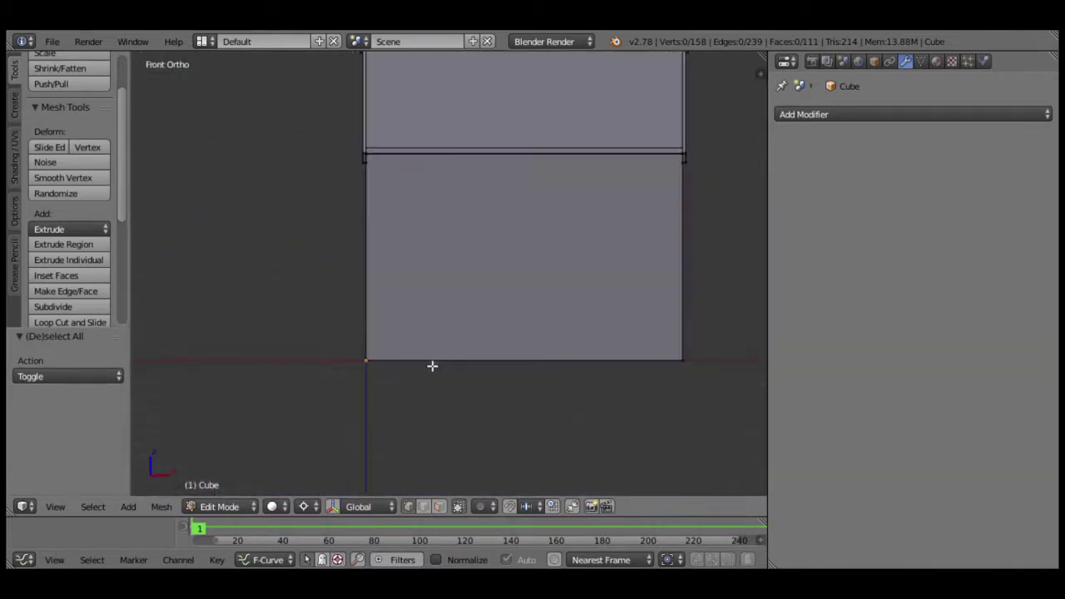
key(x)
click(690, 386)
middle_drag(375, 371, 468, 391)
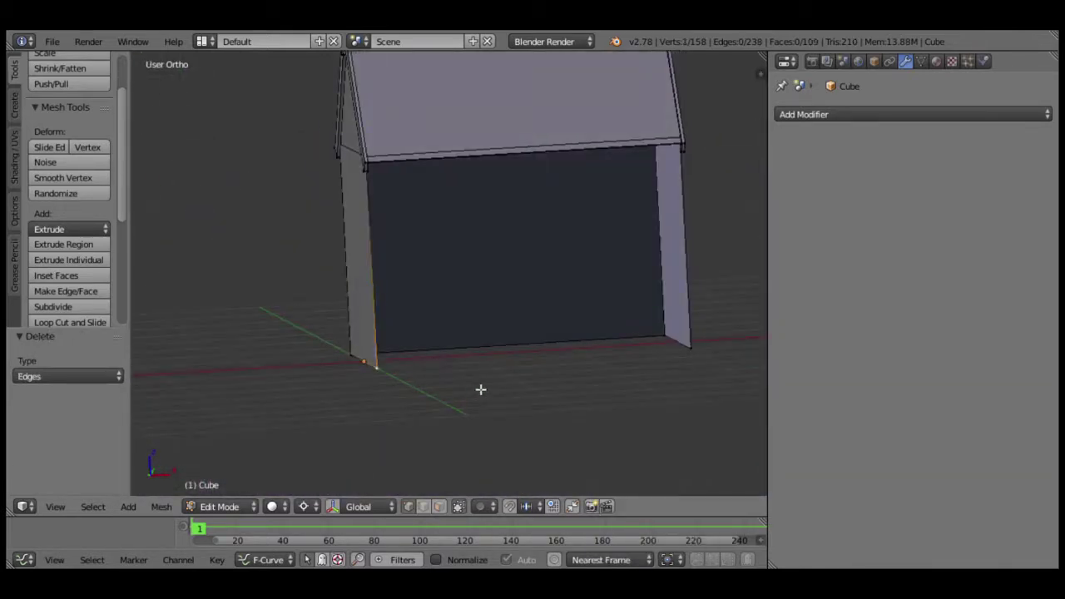
key(KP_1)
Extrude vertices into the window's bottom corner and side edge.
key(e)
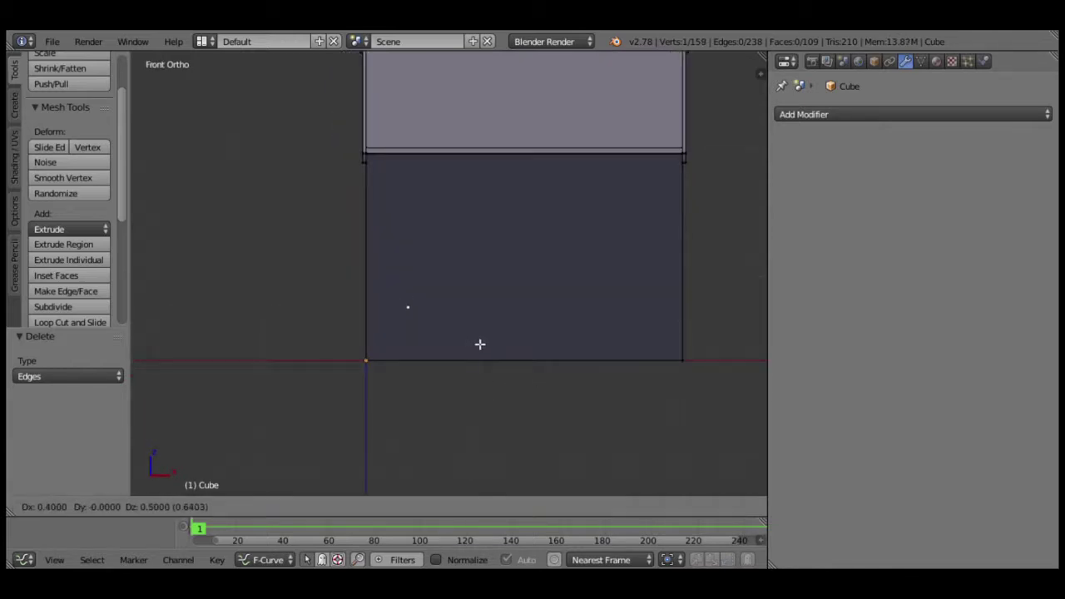
key(Escape)
key(e)
key(x)
click(549, 358)
key(e)
key(z)
click(516, 345)
Add the window's top edge and close the outline into a rectangle.
key(g)
click(549, 329)
key(e)
key(x)
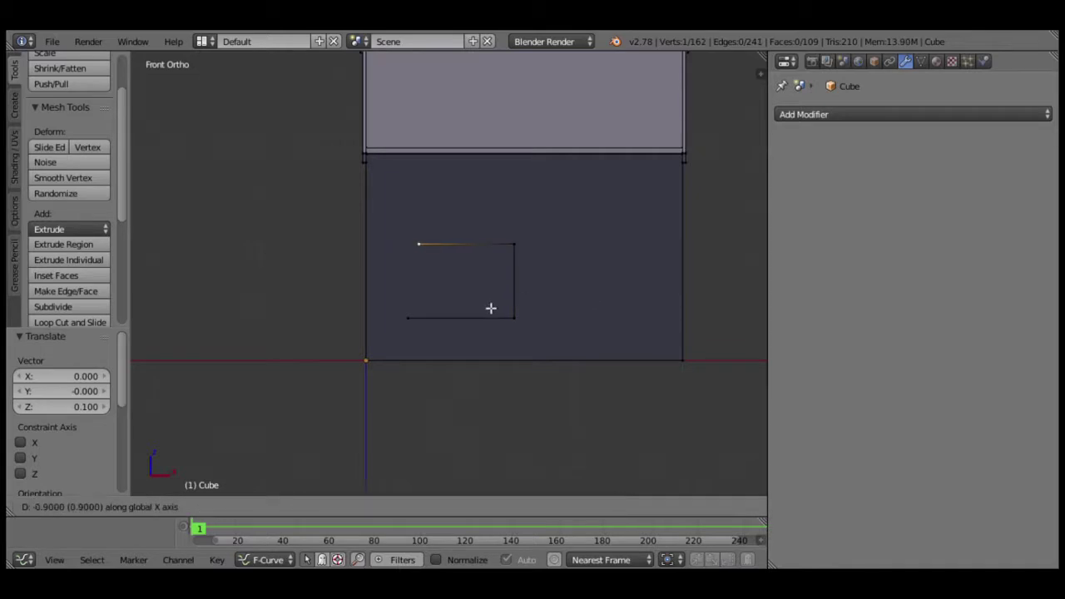
click(490, 308)
key(f)
Duplicate the window outline to the right and scale it narrower for the door.
shift+middle_drag(475, 330, 483, 327)
key(ctrl+l)
key(shift+d)
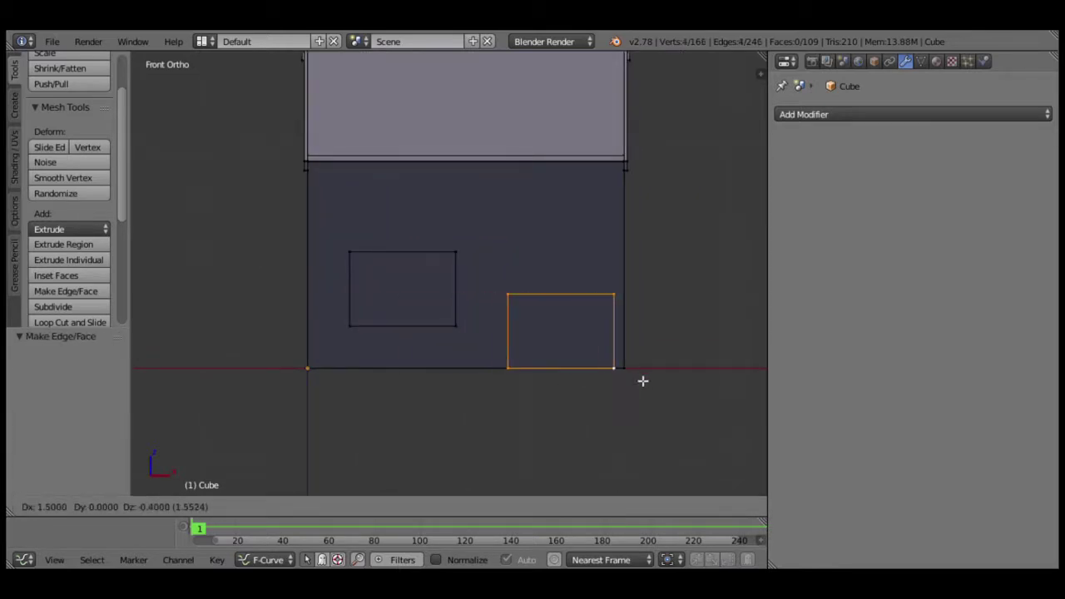
click(651, 374)
key(s)
key(x)
click(579, 352)
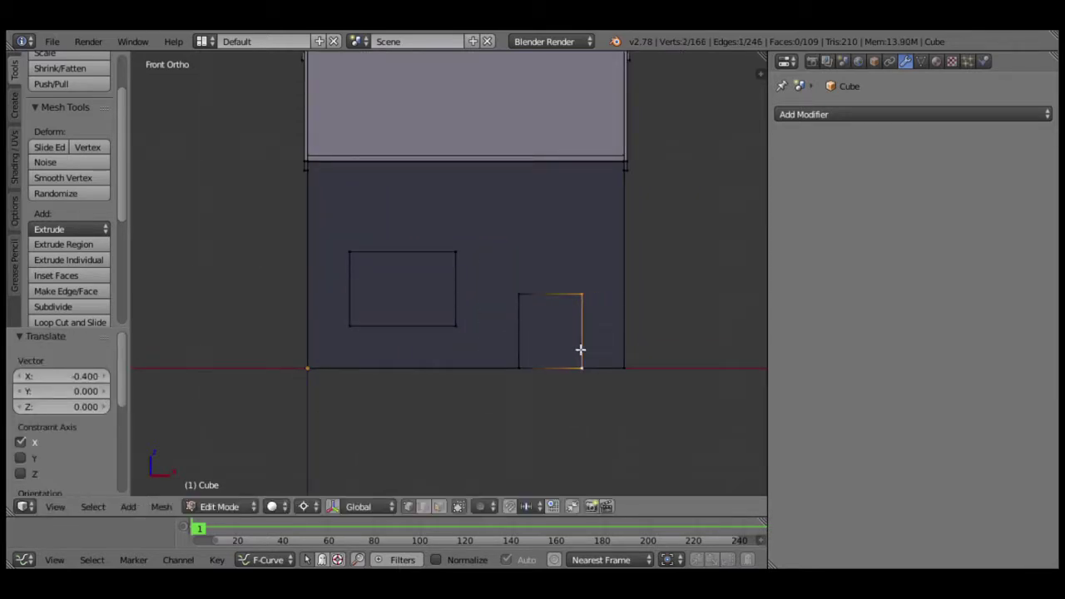
Raise the door outline's top edge to make the door taller.
key(ctrl+KP_Add)
scroll(588, 350, up, 1)
key(g)
click(591, 367)
key(g)
key(z)
click(575, 342)
Shift the door's side edge left and move the window's right edge left to narrow it.
key(a)
key(b)
scroll(636, 358, up, 1)
key(g)
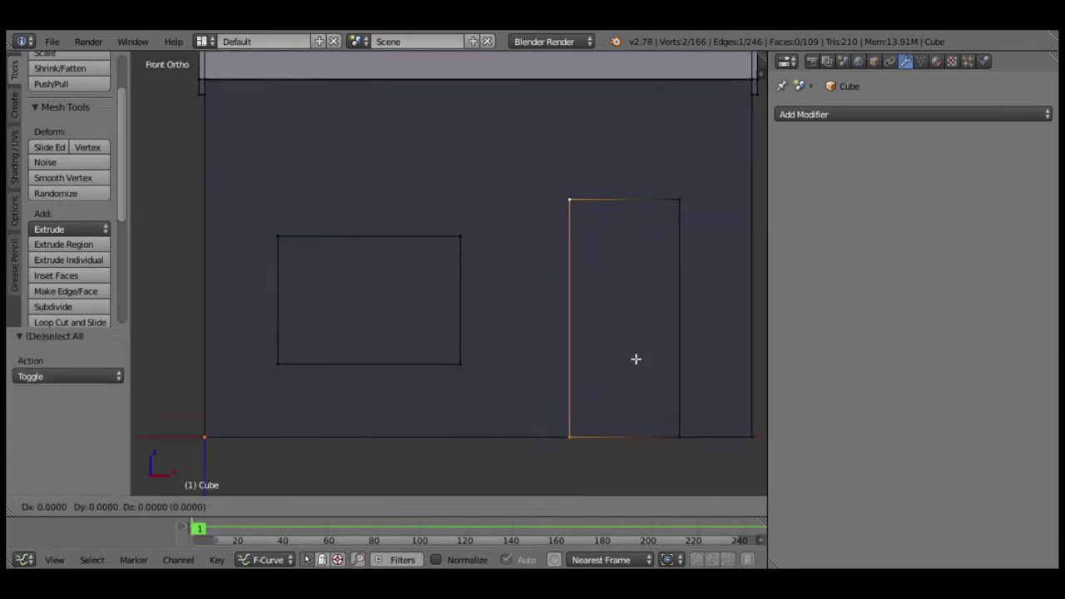
click(636, 359)
scroll(577, 251, down, 3)
scroll(571, 316, up, 3)
key(g)
click(460, 325)
key(g)
click(438, 325)
Join two vertices with a connecting edge and raise the door bottom by 0.1.
mouse_move(271, 278)
middle_down()
mouse_move(540, 247)
mouse_move(532, 230)
middle_up()
key(f)
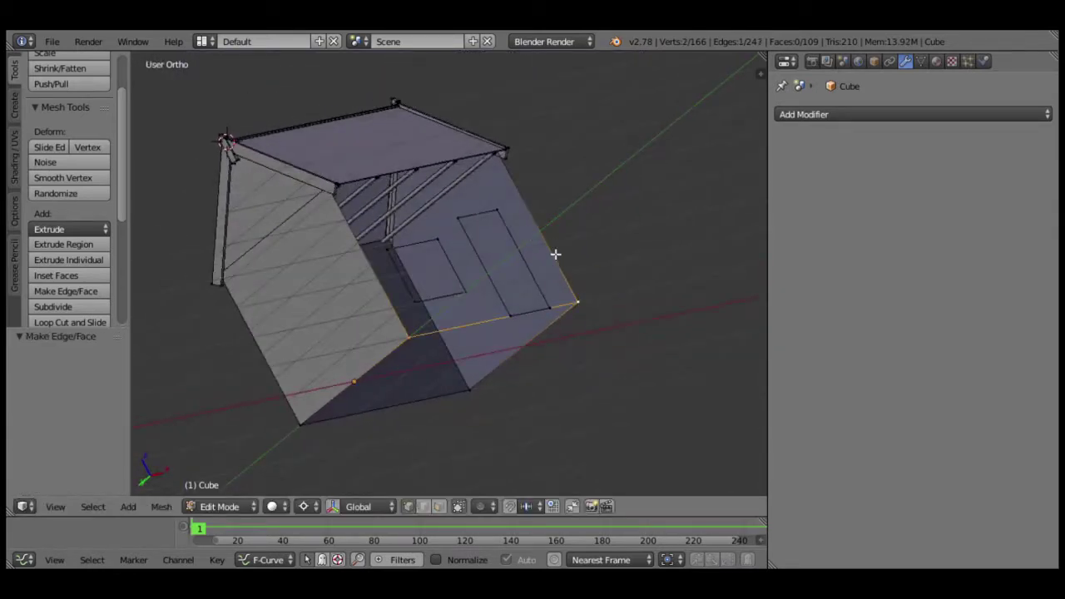
key(a)
key(z)
alt+click(386, 304)
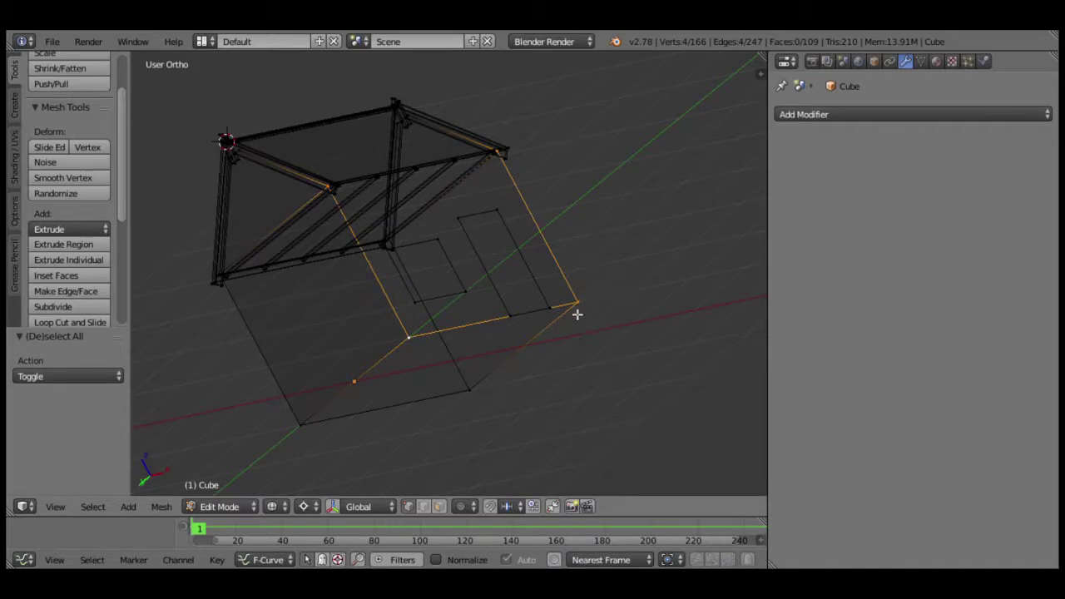
right_click(532, 313)
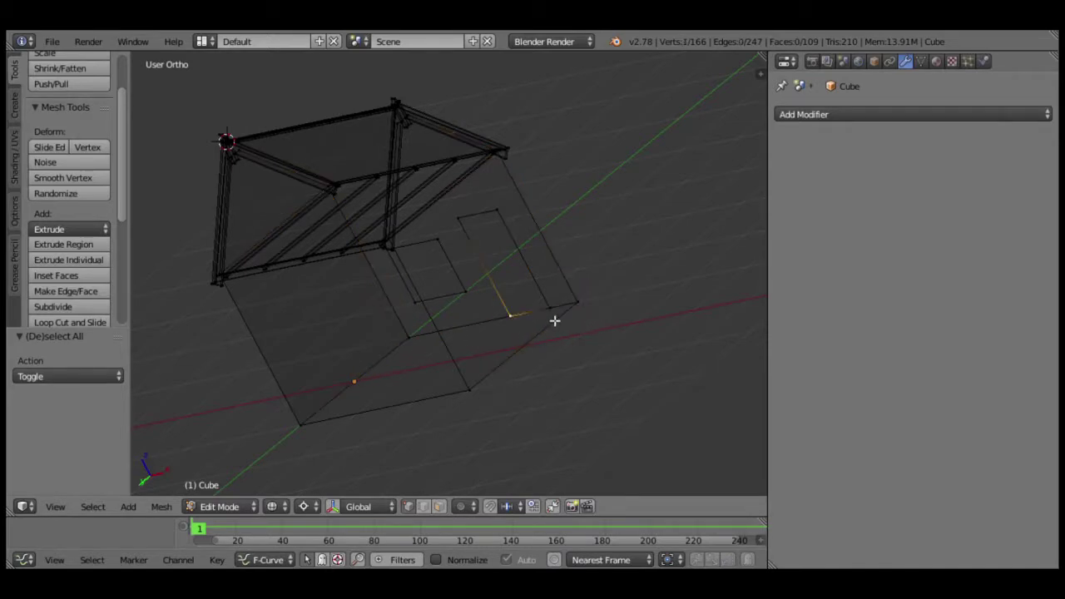
key(KP_1)
key(g)
click(540, 309)
Select the door corner vertices and inspect the whole door frame in wireframe.
middle_drag(540, 308, 364, 303)
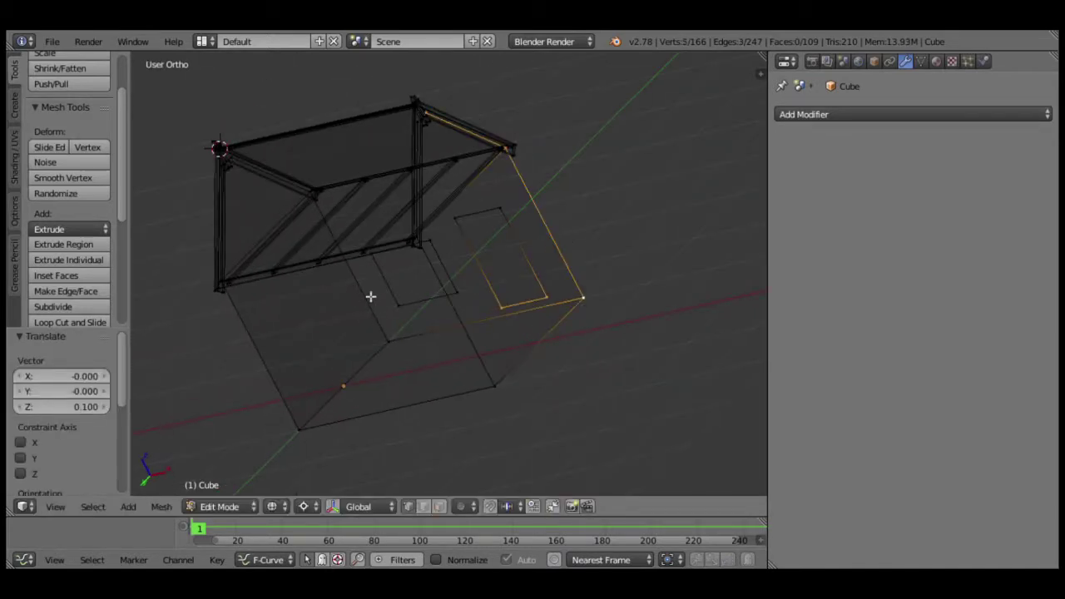
key(b)
middle_drag(349, 263, 718, 376)
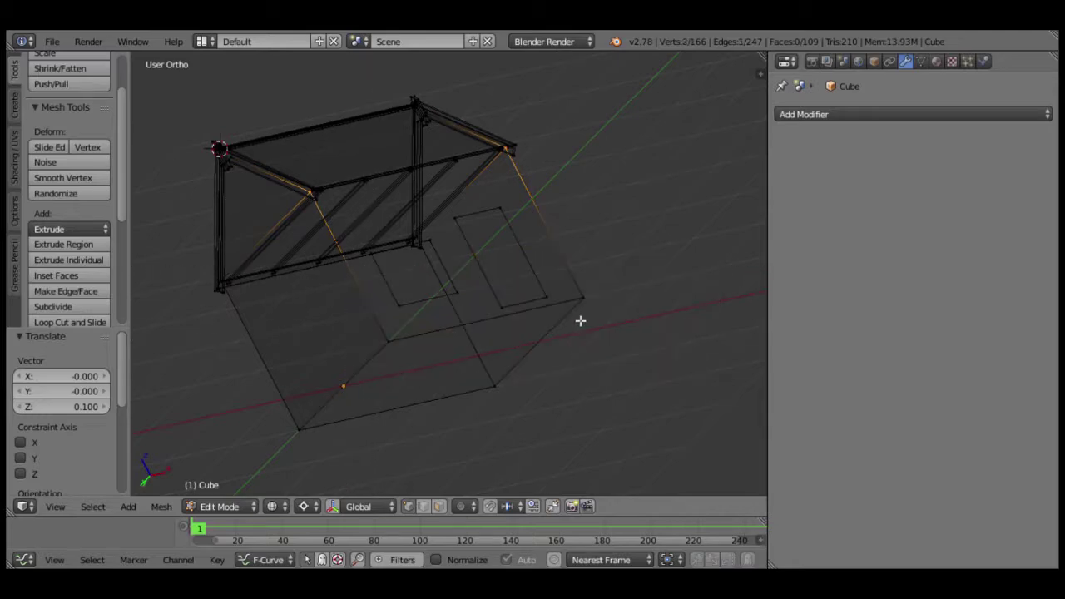
key(z)
middle_drag(580, 318, 461, 191)
key(z)
scroll(471, 245, down, 3)
mouse_move(470, 245)
middle_down()
mouse_move(525, 302)
mouse_move(394, 419)
mouse_move(435, 350)
middle_up()
Hide the roof and deselect the window edges to isolate the front wall.
key(ctrl+i)
key(b)
middle_drag(340, 290, 502, 369)
key(h)
key(z)
middle_drag(492, 321, 545, 337)
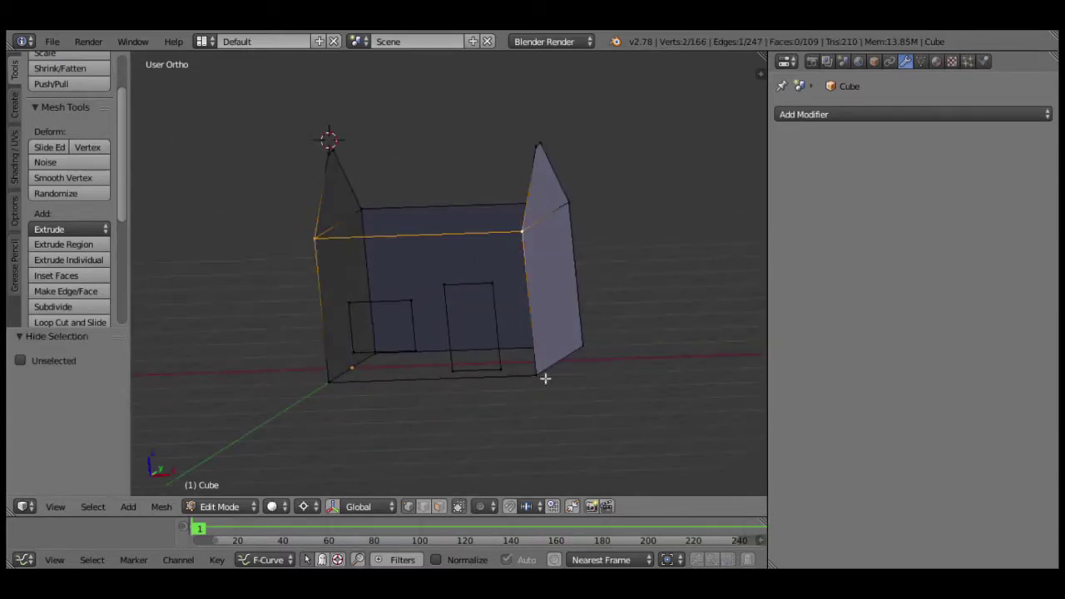
Fill the front wall around the window and door, then reveal the roof.
key(l)
key(a)
key(alt+h)
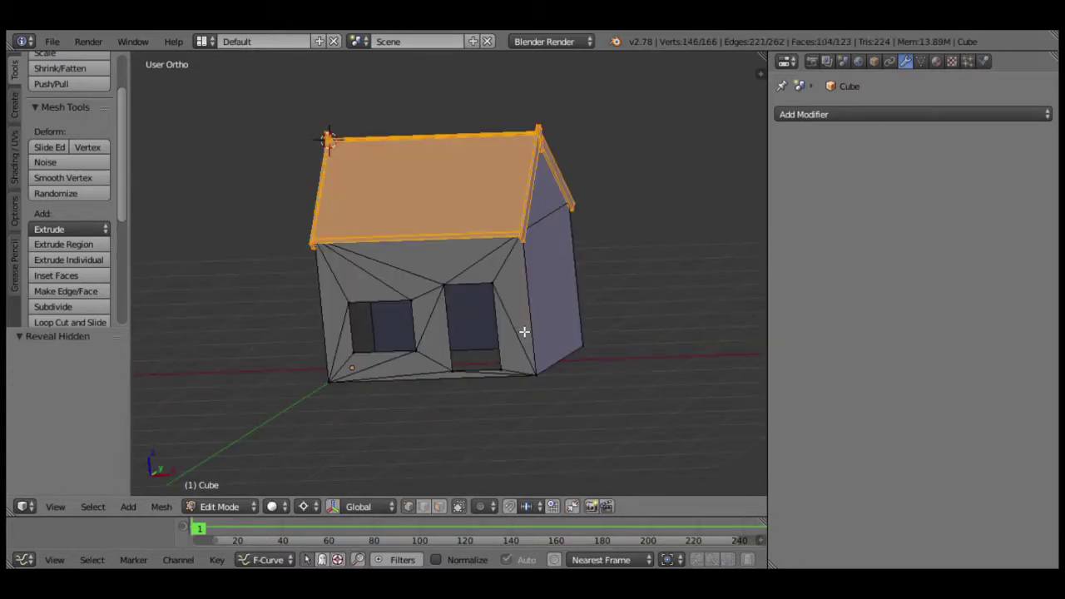
key(a)
middle_drag(487, 301, 436, 314)
Switch to wireframe top view and move the window's bottom edge along Y.
key(z)
scroll(469, 361, up, 5)
key(a)
middle_drag(449, 383, 399, 412)
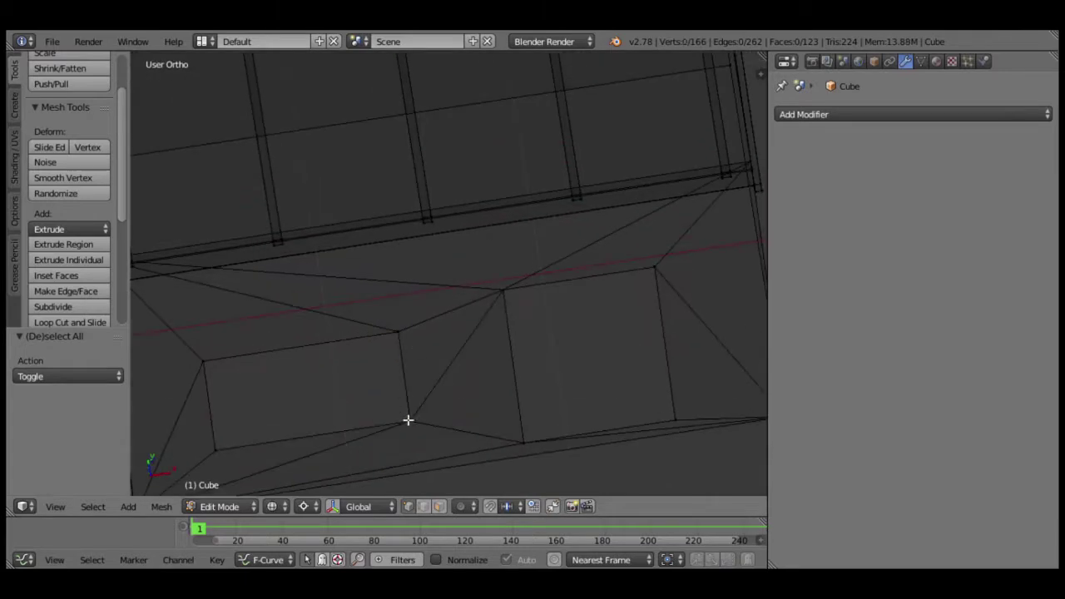
key(KP_7)
key(g)
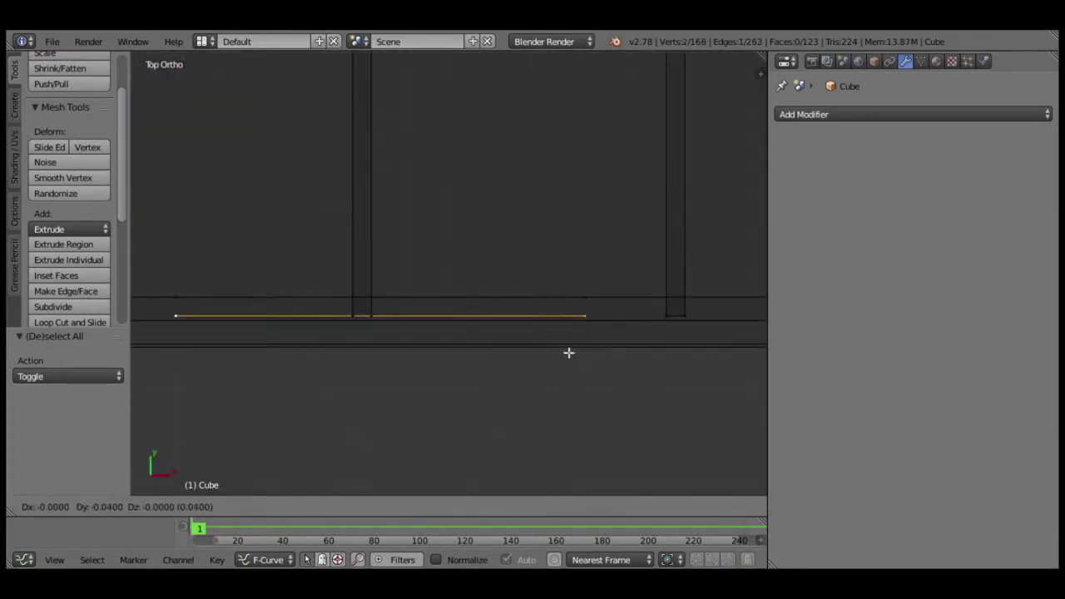
key(Return)
Grow the selection to the sill face and extrude it outward.
key(ctrl+KP_1)
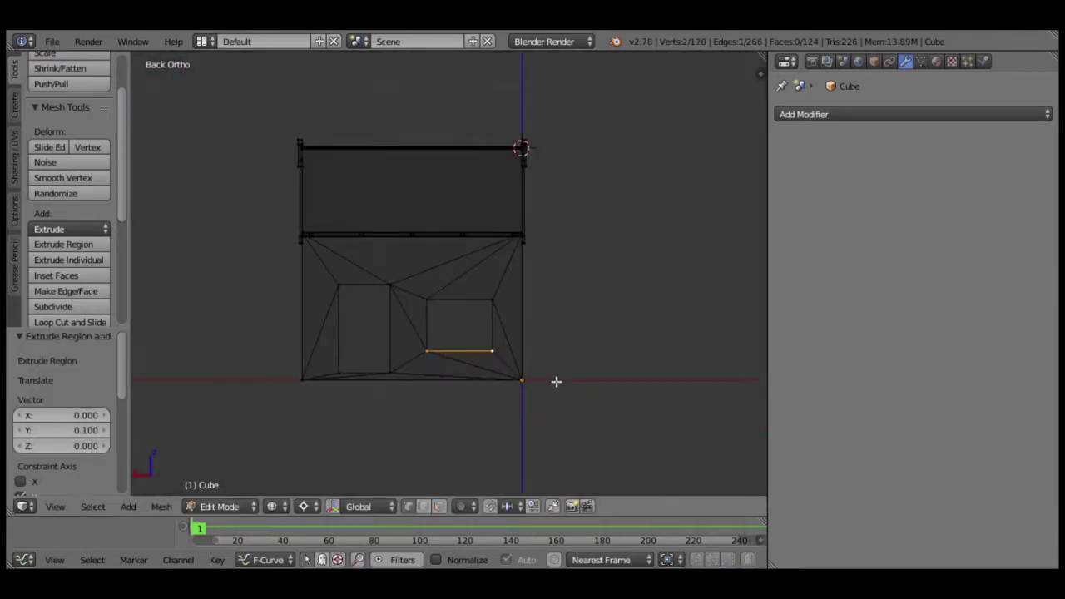
scroll(555, 381, up, 1)
scroll(537, 341, up, 7)
key(ctrl+KP_Add)
scroll(519, 304, up, 8)
key(e)
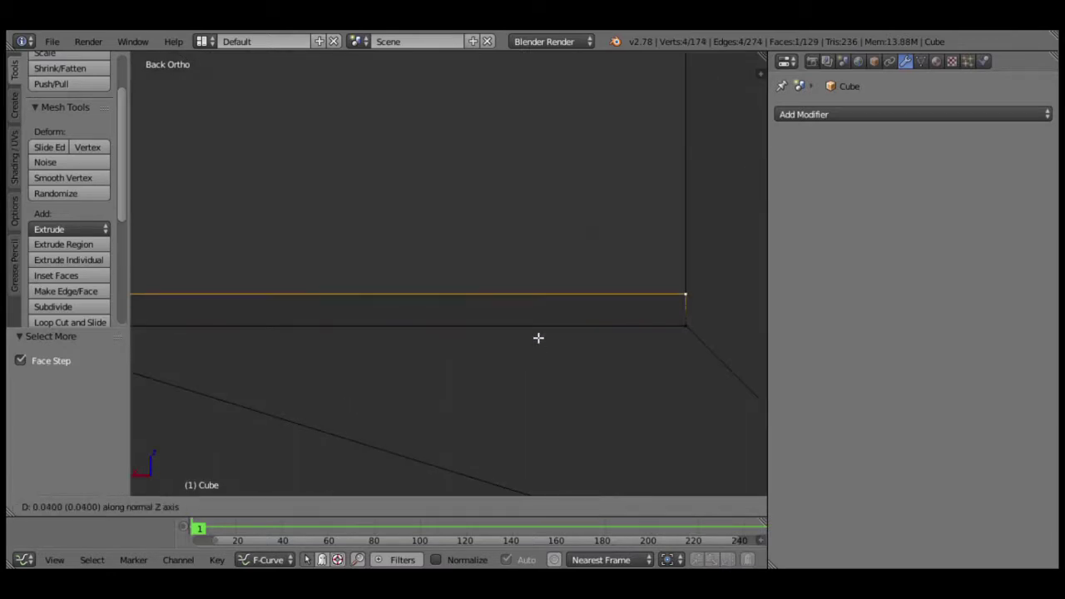
click(538, 337)
scroll(532, 338, down, 5)
key(KP_7)
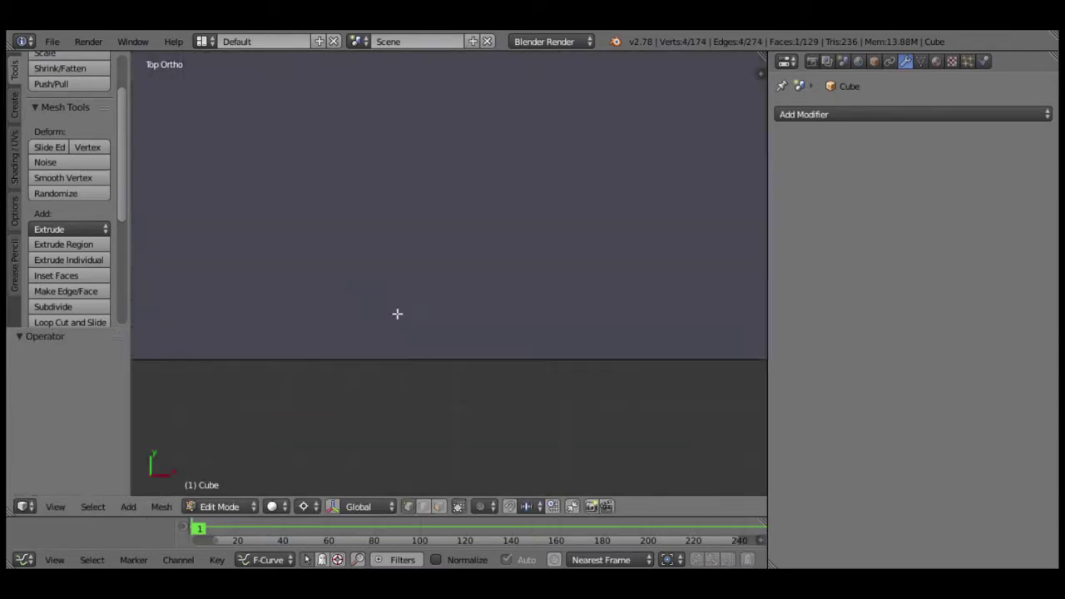
scroll(438, 301, down, 3)
Extrude a rectangular frame outline from a corner vertex and close it with an edge.
right_click(369, 247)
key(e)
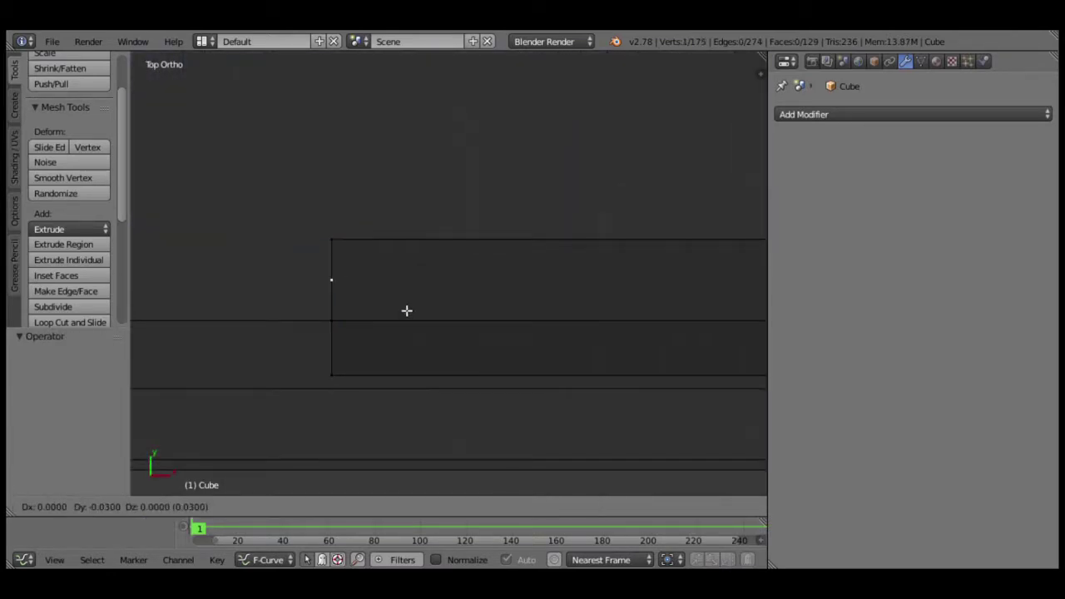
click(457, 307)
key(e)
click(452, 375)
key(e)
click(418, 389)
mouse_move(418, 389)
middle_down()
mouse_move(380, 308)
mouse_move(416, 340)
middle_up()
shift+right_click(383, 325)
key(f)
Extrude the frame outline upward 0.6 along Z from the front view.
key(KP_1)
scroll(468, 337, down, 3)
key(e)
click(432, 193)
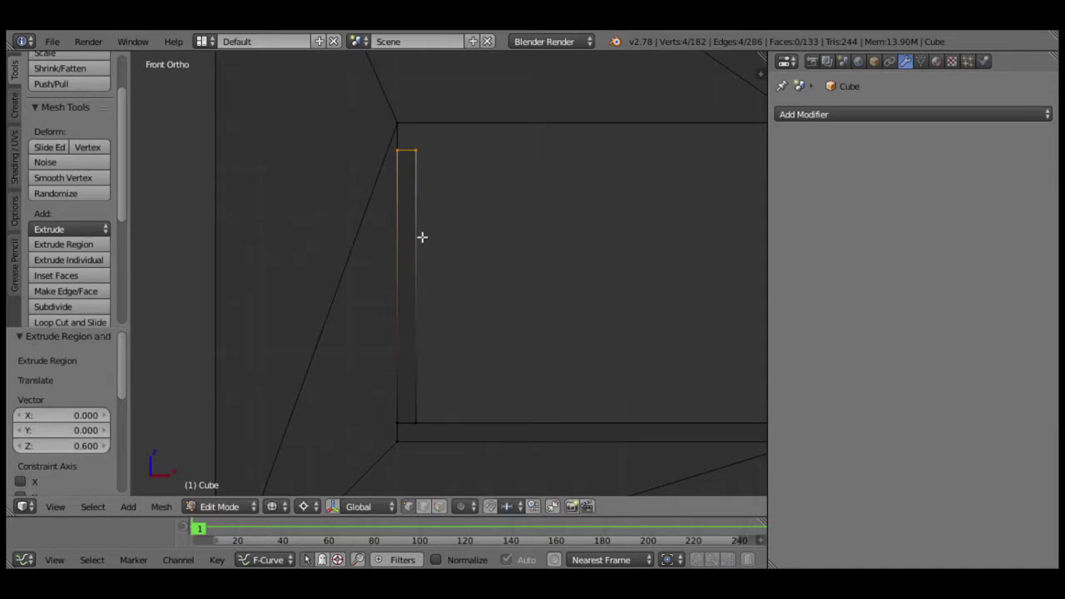
scroll(431, 293, down, 3)
Duplicate the thin frame slab and move the copy vertically.
key(ctrl+l)
key(shift+d)
key(z)
click(541, 298)
scroll(373, 292, up, 1)
scroll(424, 278, up, 3)
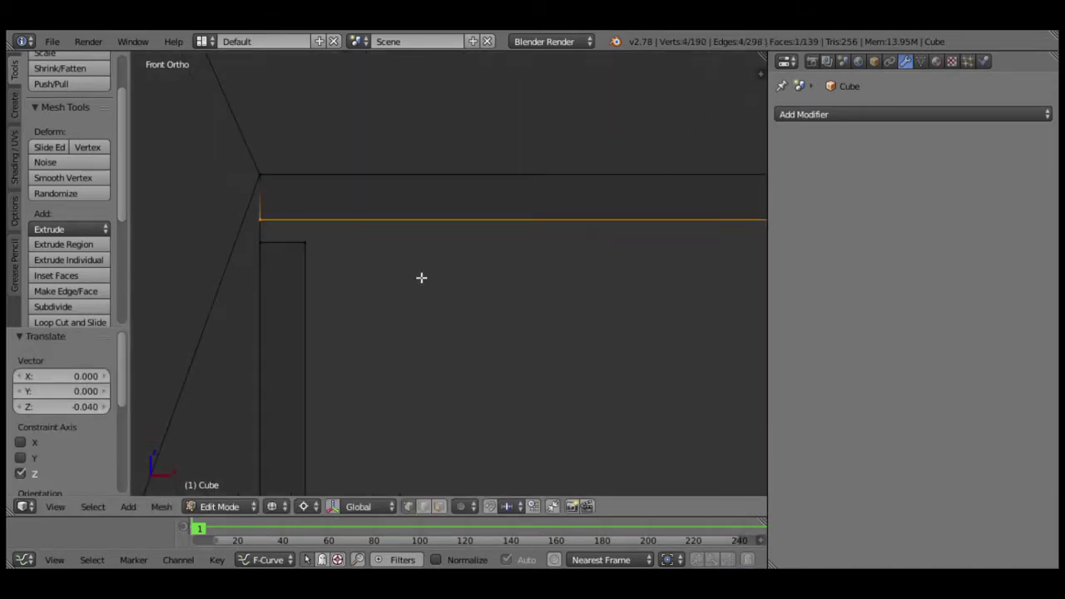
scroll(483, 276, up, 2)
middle_drag(484, 275, 486, 335)
Snap the cursor to the frame, recalculate and flip its normals, and select the window frame.
key(shift+s)
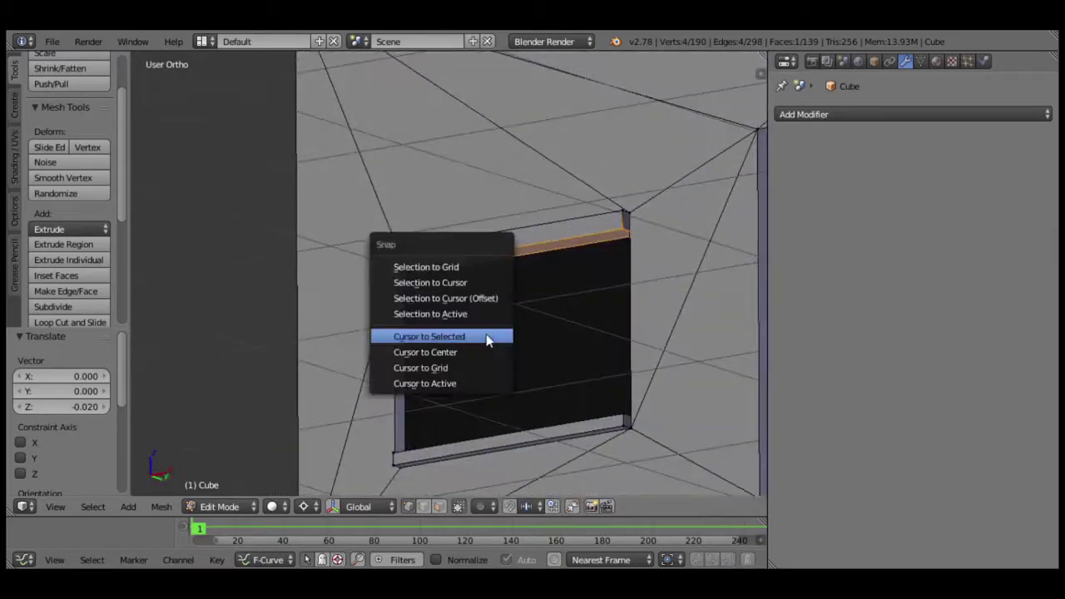
click(488, 340)
key(ctrl+n)
key(g)
click(450, 367)
mouse_move(449, 367)
middle_down()
mouse_move(601, 352)
mouse_move(551, 328)
middle_up()
key(ctrl+f)
click(507, 140)
key(l)
scroll(518, 316, down, 3)
key(KP_1)
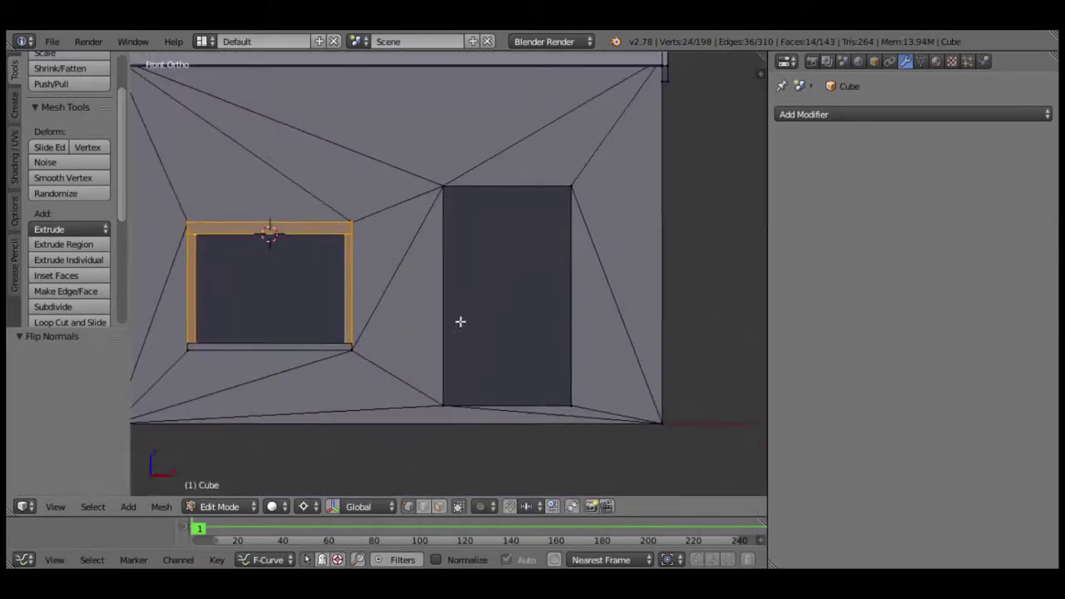
Copy the frame onto the doorway and move its side piece -0.2, then -0.5 along Z.
key(shift+d)
click(502, 266)
key(z)
right_click(601, 249)
text(g-.2)
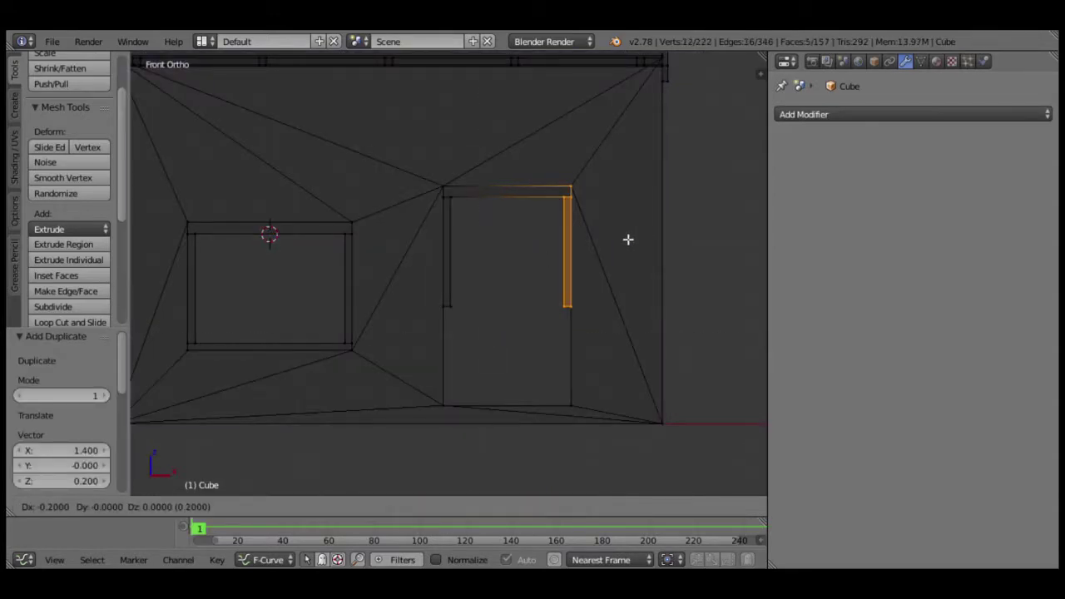
text(gz-.5)
key(Return)
scroll(530, 352, up, 3)
scroll(436, 228, up, 2)
scroll(203, 285, down, 5)
Box-select and delete the bottom faces of the window and door frames.
key(a)
key(b)
drag(149, 285, 658, 330)
scroll(658, 330, up, 2)
scroll(428, 307, down, 1)
key(x)
click(499, 328)
scroll(503, 305, down, 1)
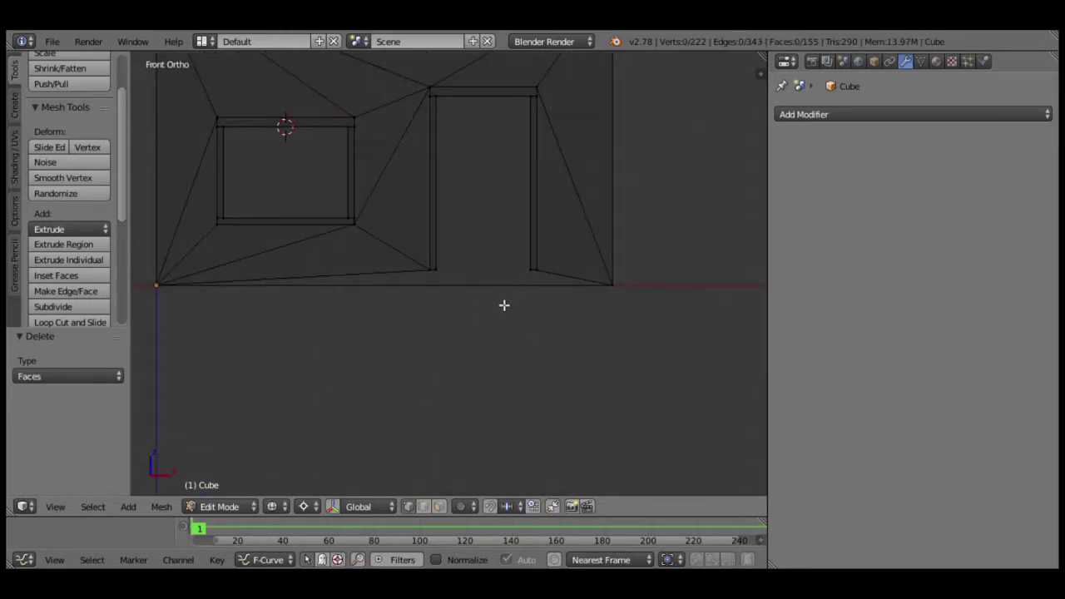
Flatten the frames' bottom edge loop with a Z scale of 0.
alt+right_click(557, 288)
text(sz0)
key(Return)
scroll(525, 347, up, 3)
scroll(525, 348, down, 3)
Reposition an edge at the doorway, undoing and redoing the move.
key(a)
scroll(470, 200, up, 2)
right_click(483, 209)
key(g)
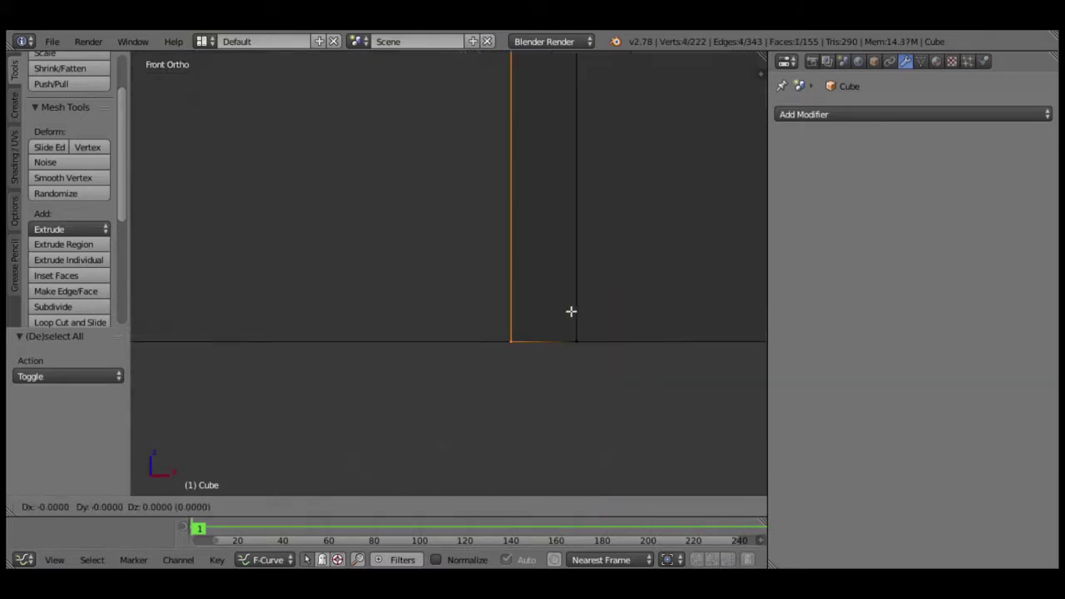
click(554, 312)
scroll(523, 358, down, 2)
key(ctrl+z)
scroll(445, 158, up, 1)
shift+scroll(482, 278, down, 2)
scroll(482, 279, up, 2)
key(g)
click(516, 292)
Deselect all, return to Object Mode and select the house object.
mouse_move(516, 292)
middle_down()
mouse_move(465, 282)
mouse_move(412, 333)
mouse_move(361, 222)
mouse_move(416, 274)
mouse_move(531, 323)
middle_up()
key(a)
scroll(416, 304, down, 4)
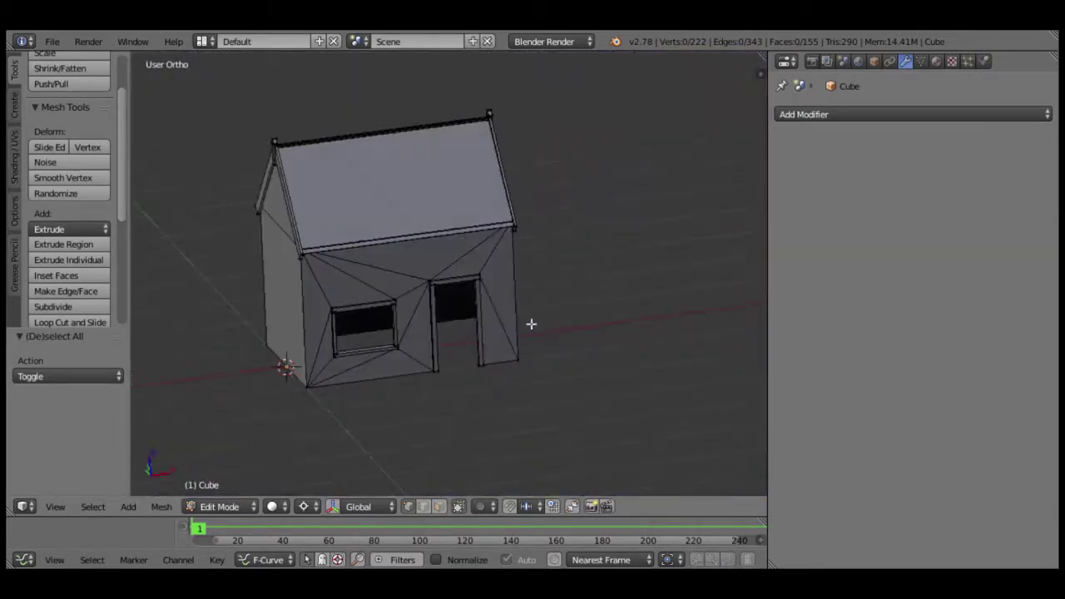
scroll(373, 337, up, 3)
scroll(373, 337, down, 3)
middle_drag(373, 338, 474, 309)
key(Tab)
right_click(448, 243)
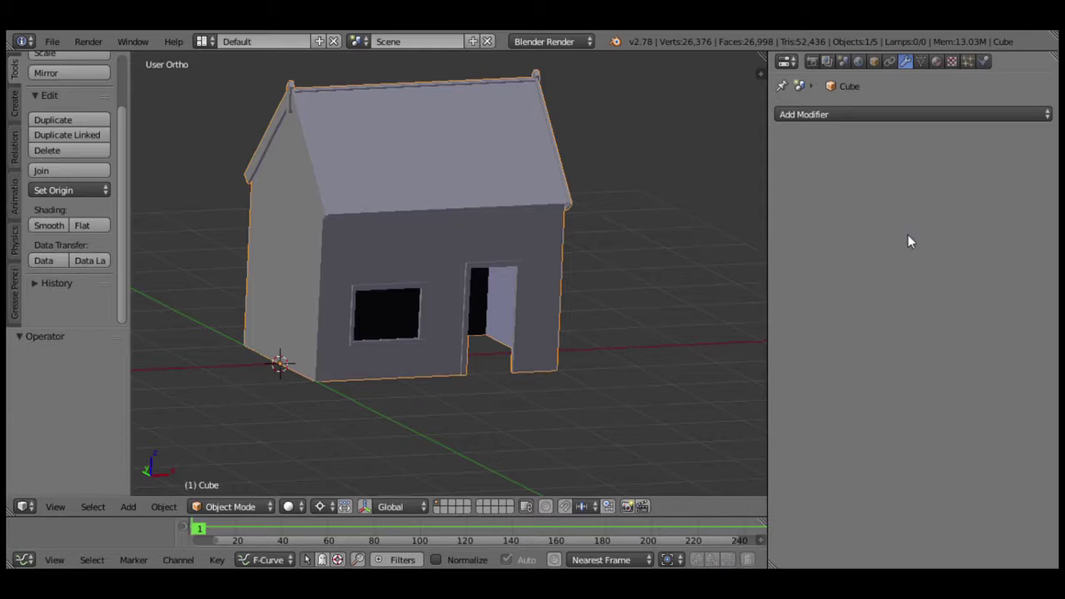
Turn the Properties area into a UV/Image Editor, widen it leftward, and re-enter Edit Mode.
click(787, 63)
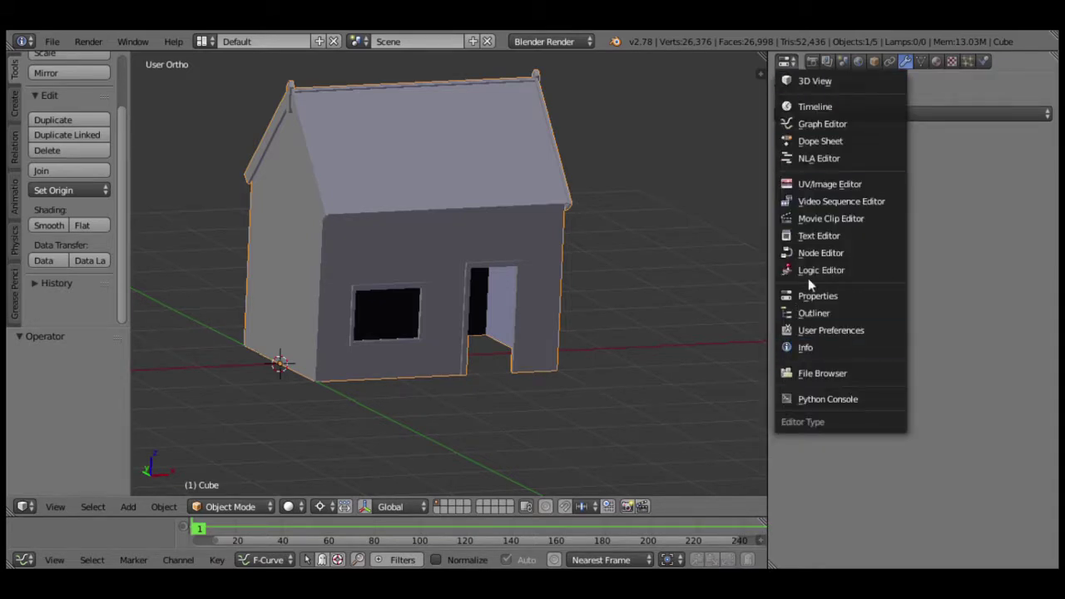
click(850, 184)
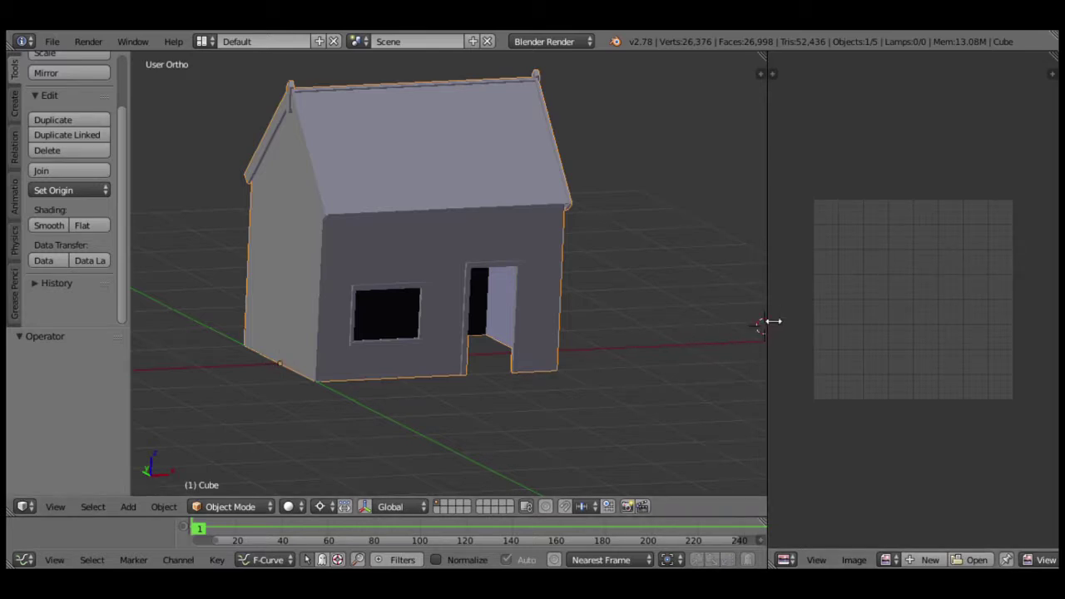
drag(770, 321, 632, 320)
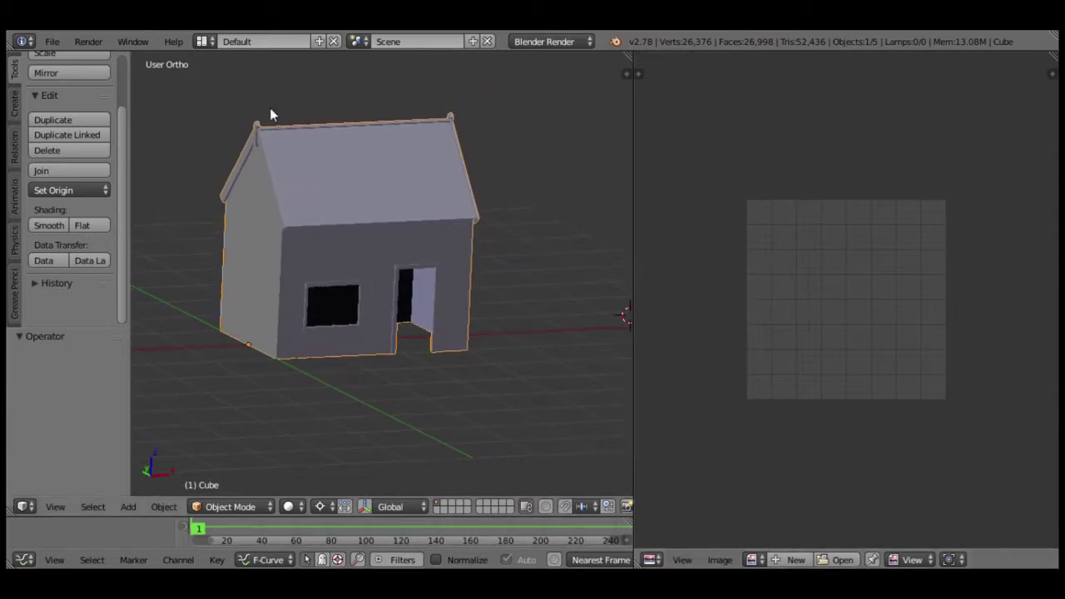
key(Tab)
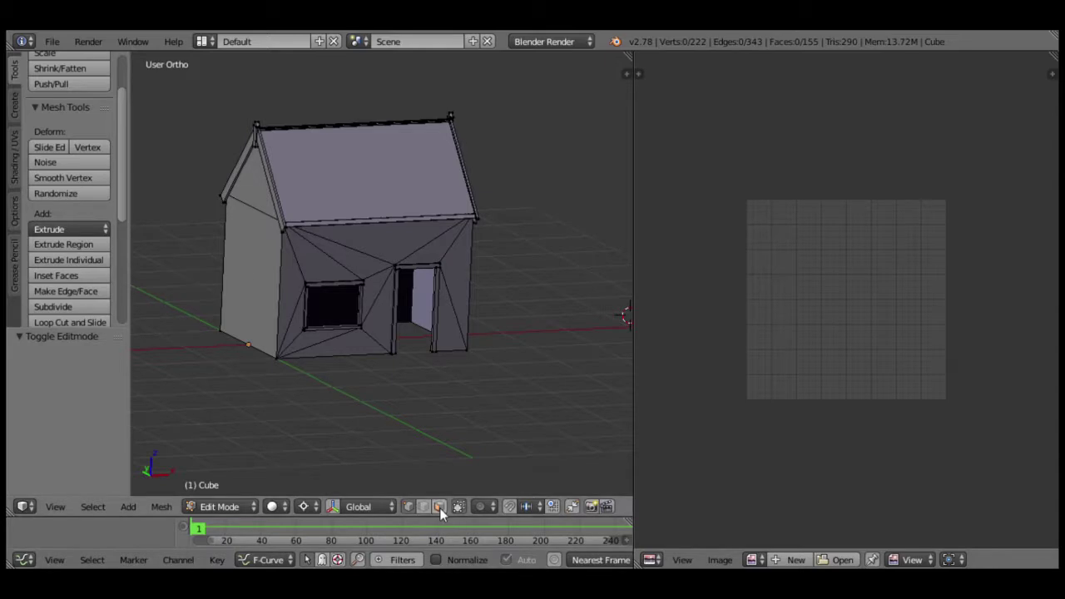
Select the connected wall faces, hide the roof and frames, and select all walls.
right_click(267, 287)
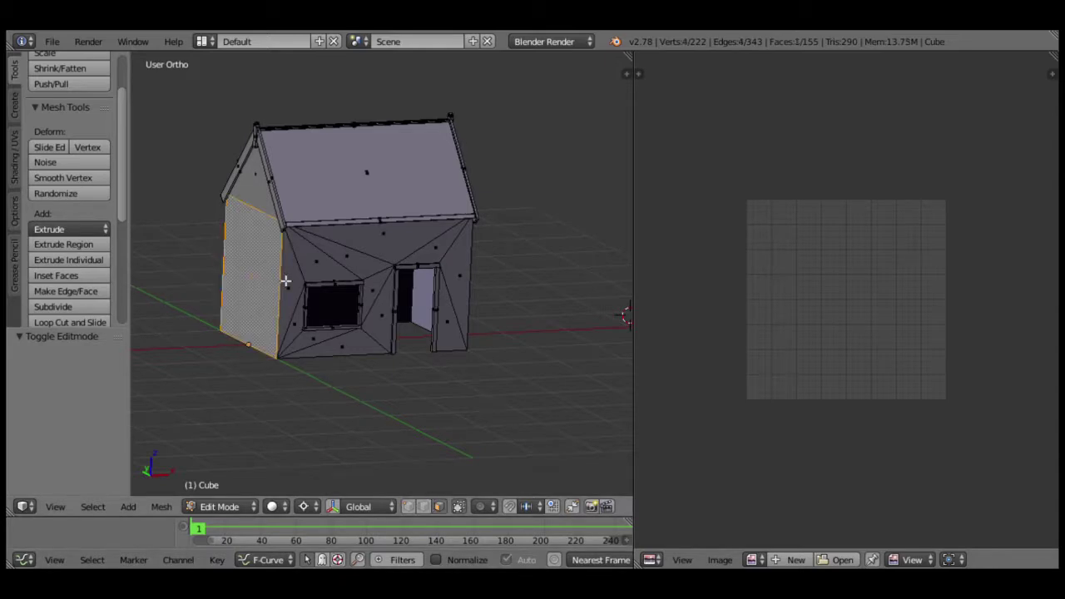
key(ctrl+KP_Add)
key(ctrl+KP_Add)
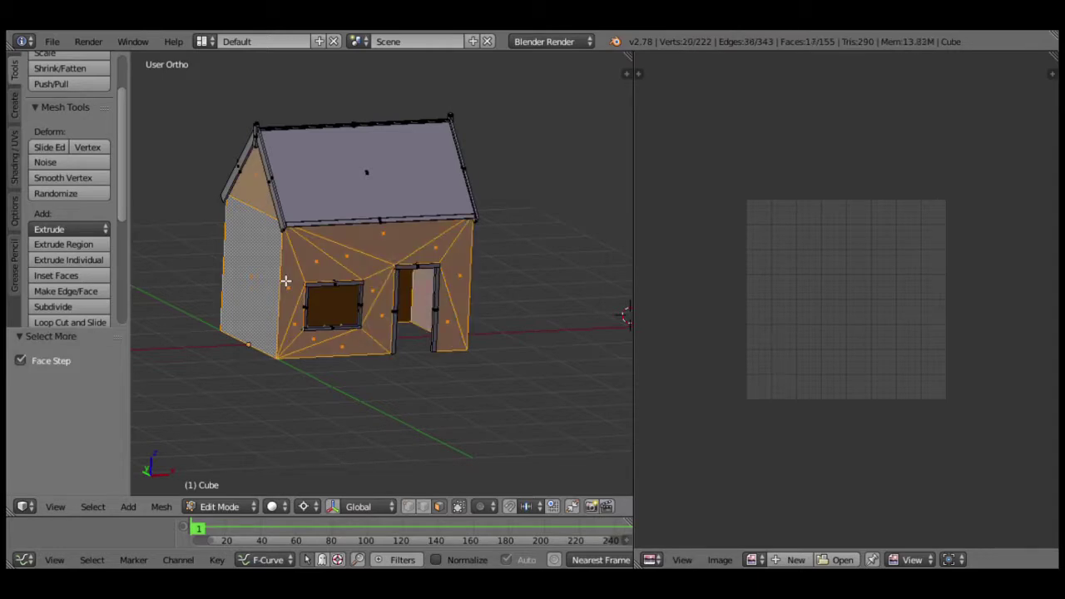
key(ctrl+i)
key(h)
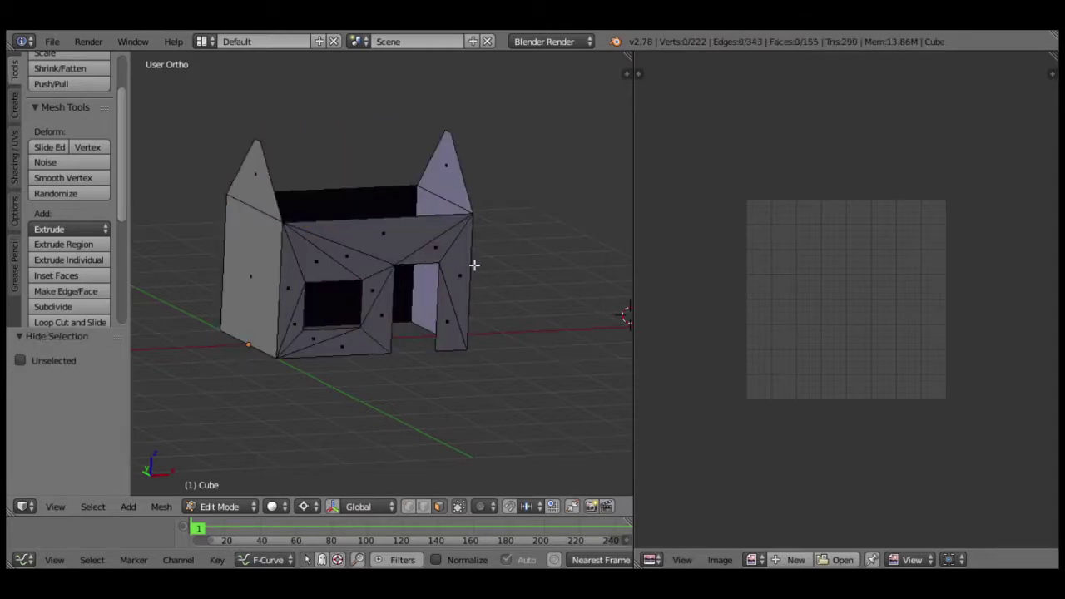
key(a)
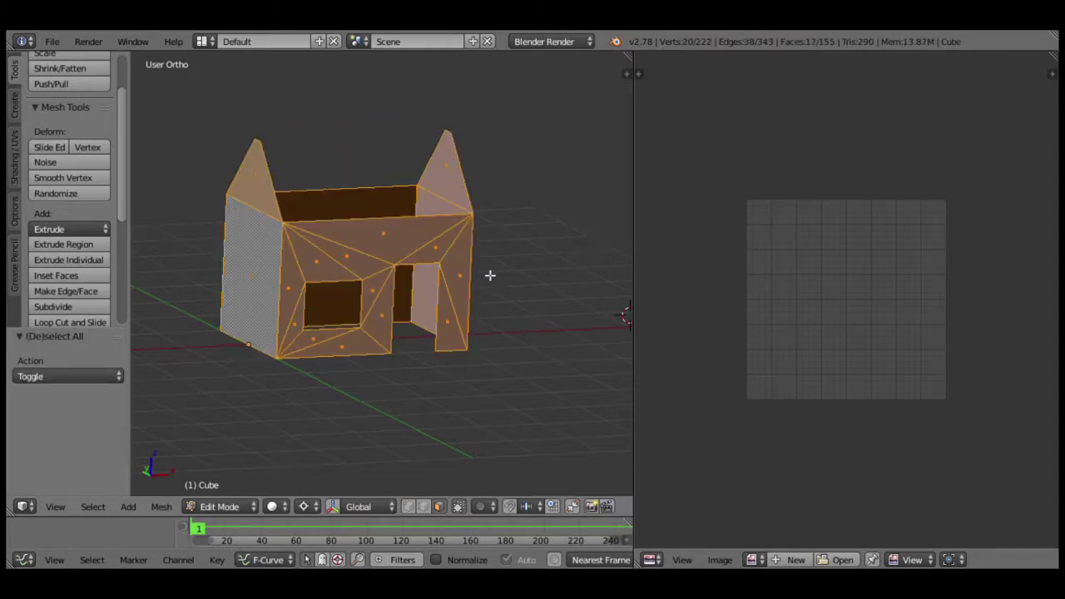
Unwrap the walls and bring up the image file browser.
key(u)
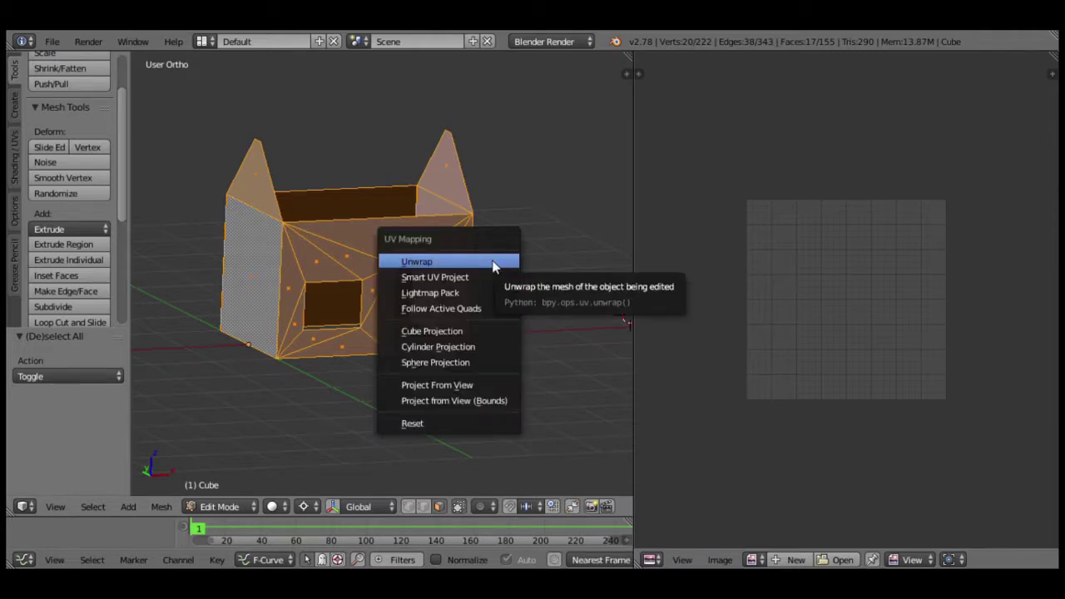
click(495, 264)
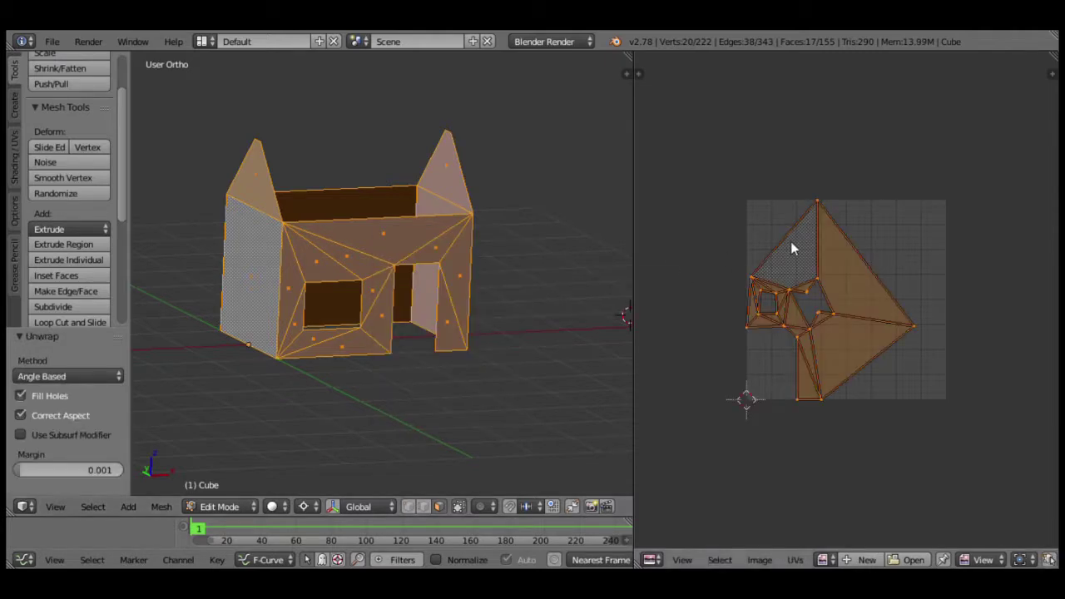
click(822, 560)
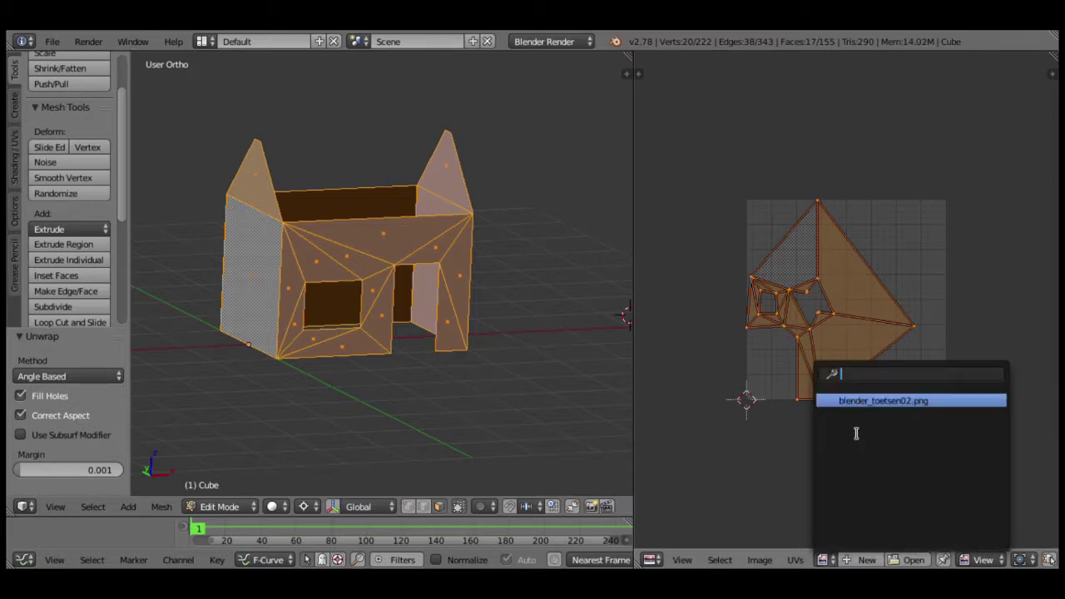
click(913, 560)
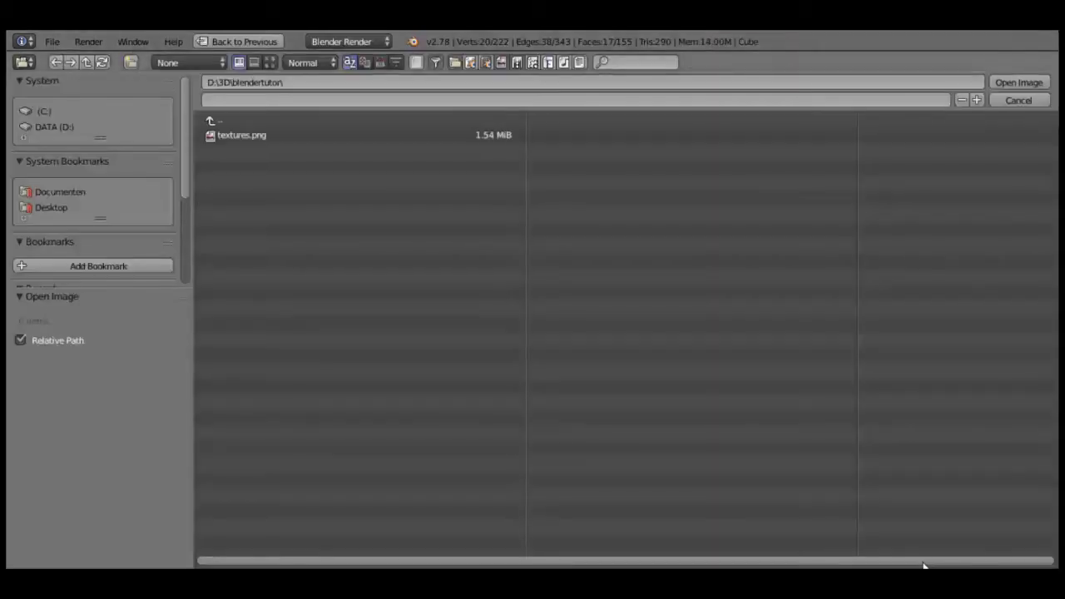
Open textures.png in the image editor and zoom out to see the wall UVs over it.
click(248, 135)
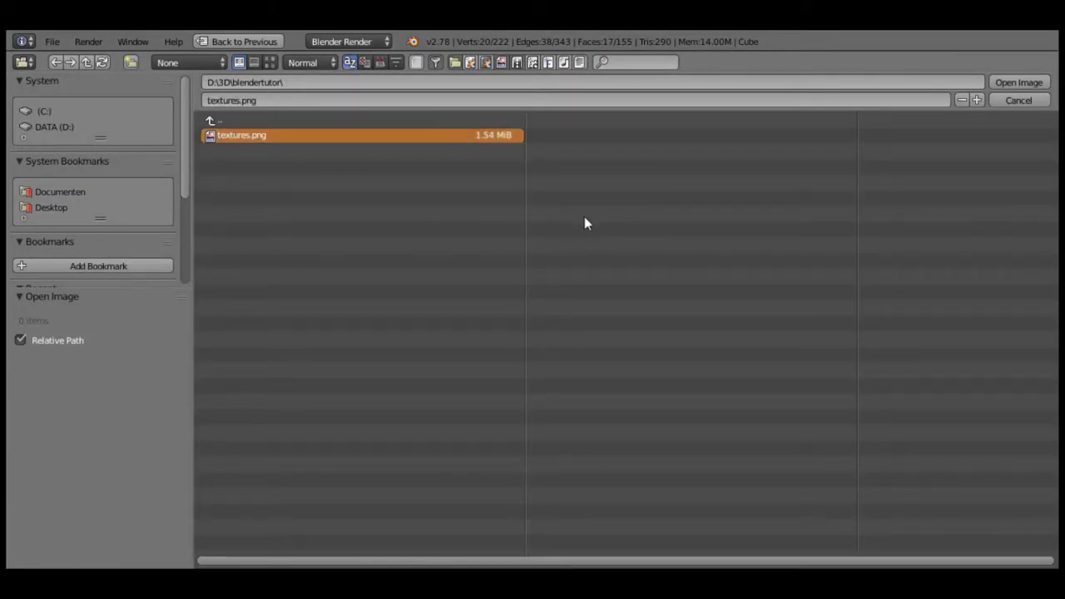
click(1043, 84)
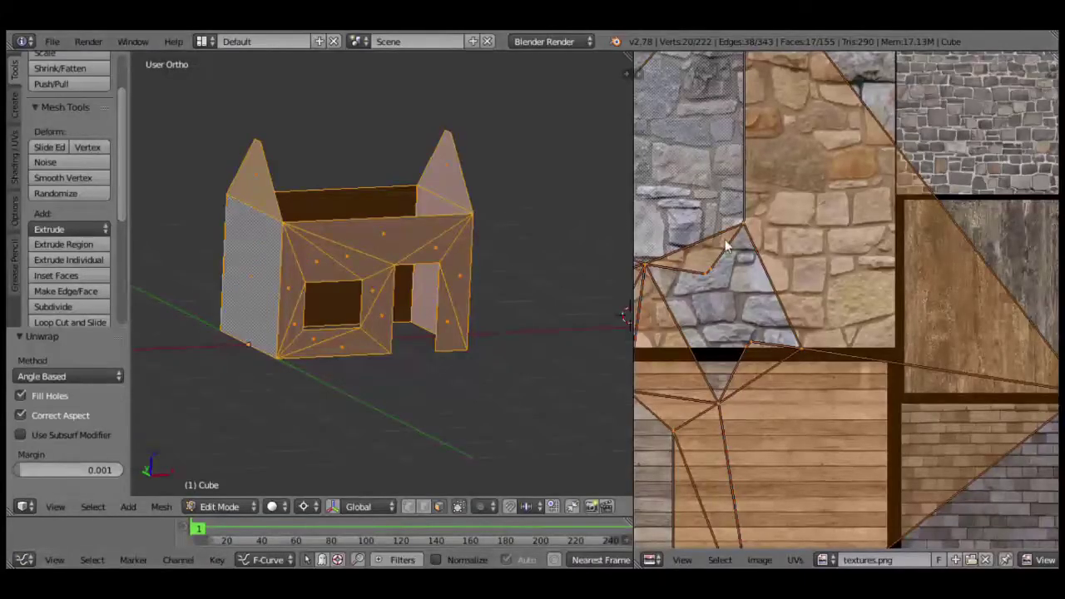
scroll(726, 245, down, 4)
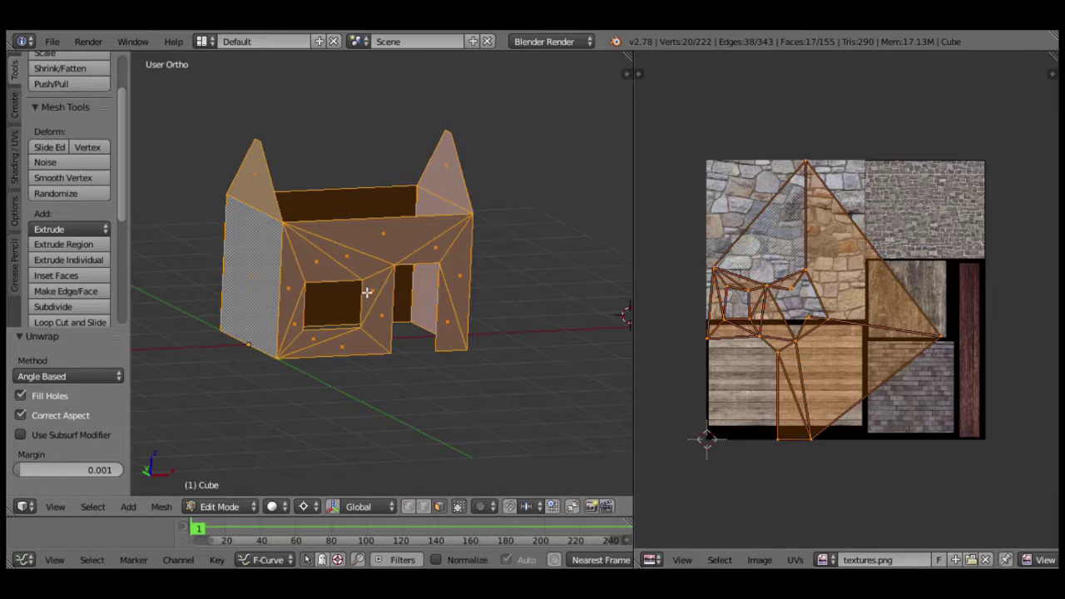
middle_drag(366, 335, 320, 301)
Select the gable apex vertices, snap the cursor to the left apex, and scale them 10 along Y.
middle_drag(367, 275, 352, 356)
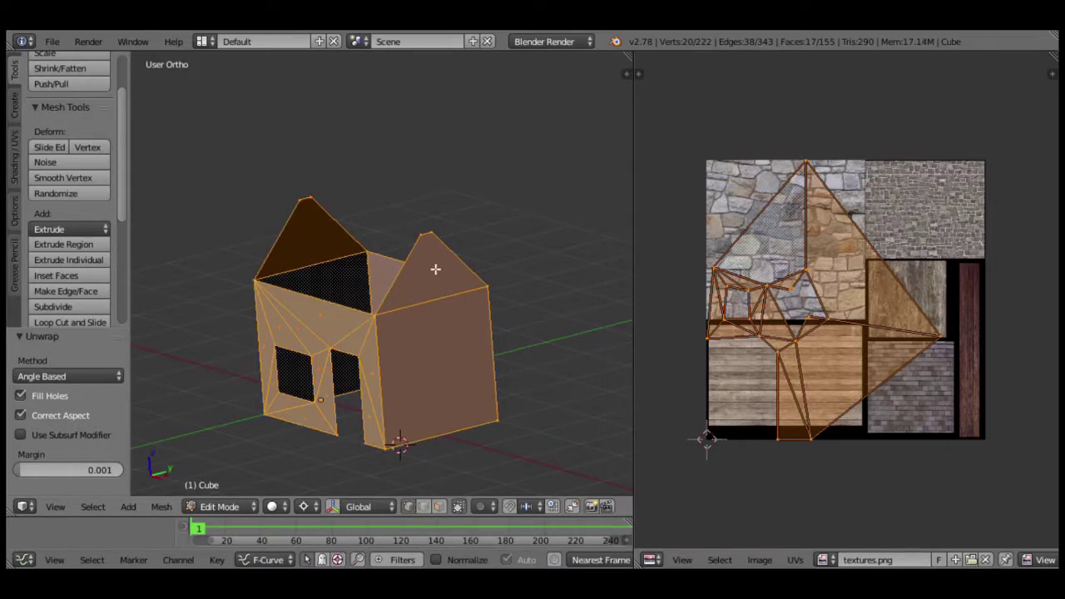
right_click(426, 243)
shift+right_click(442, 238)
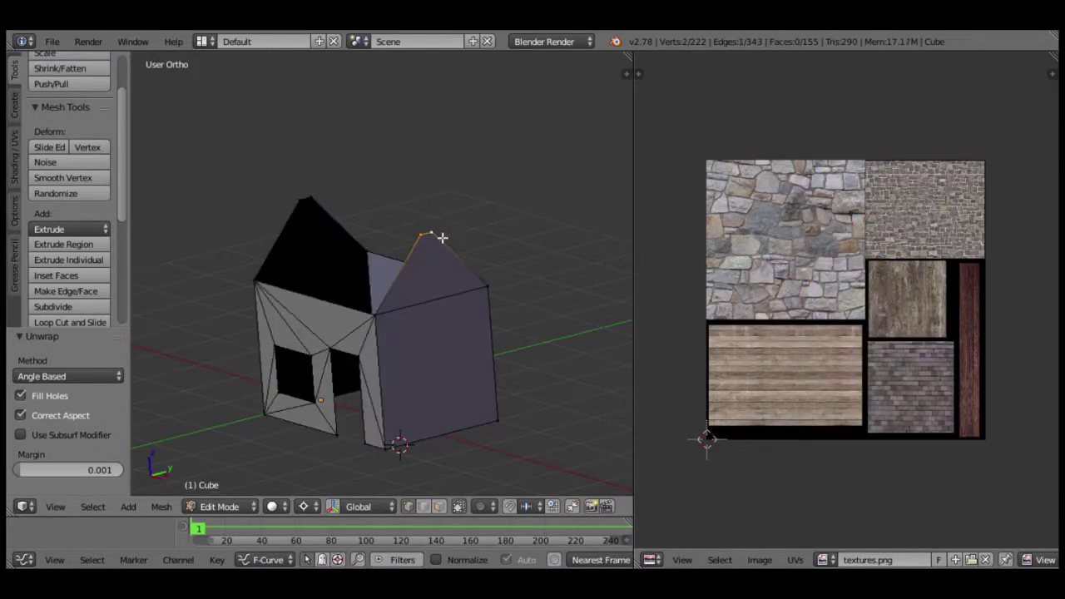
shift+right_click(382, 323)
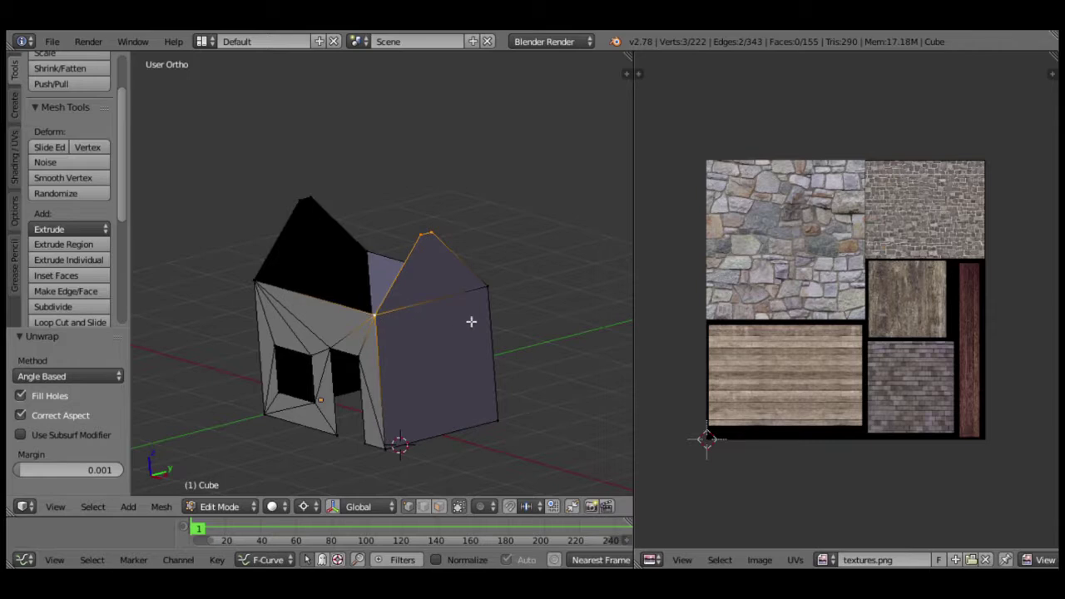
shift+right_click(491, 305)
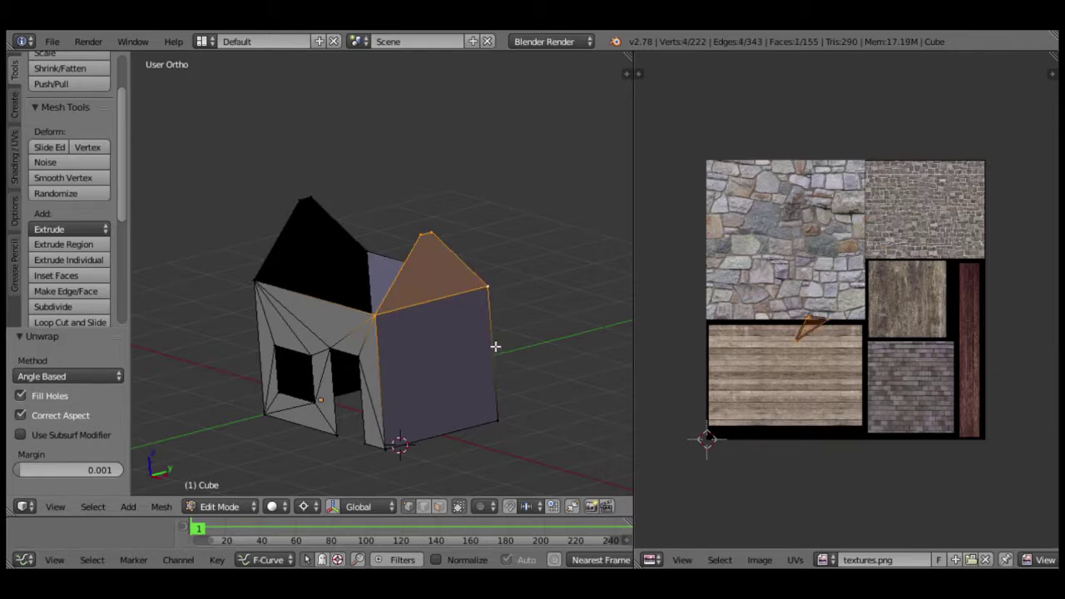
right_click(309, 207)
shift+right_click(369, 242)
key(shift+s)
click(363, 243)
shift+right_click(421, 238)
shift+right_click(431, 234)
text(sy10)
key(Return)
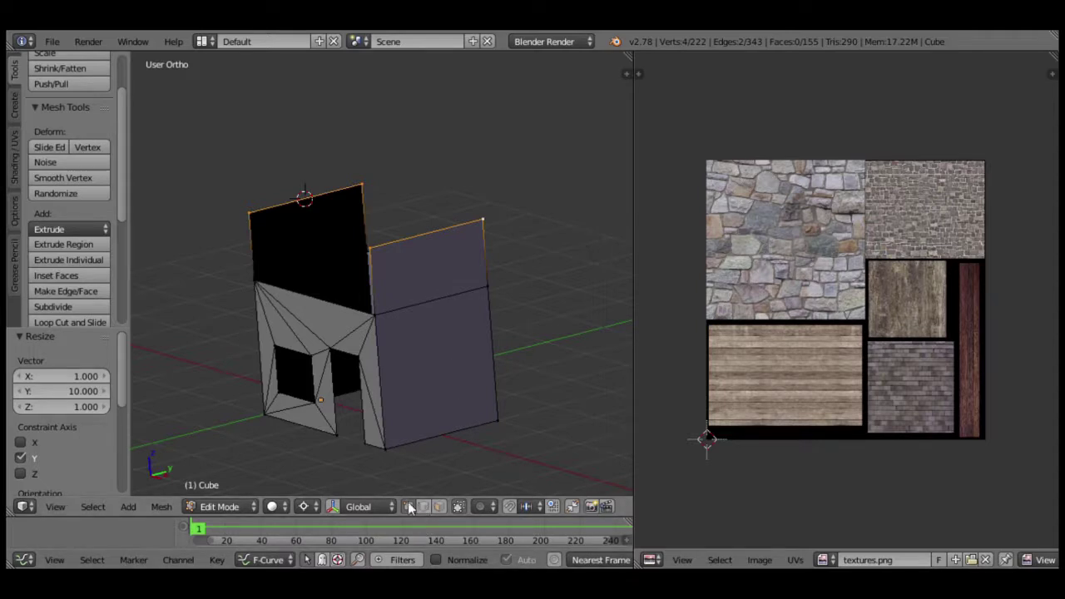
Fill a face between the middle wall edge and the left wall's upper edge.
click(393, 308)
shift+click(384, 254)
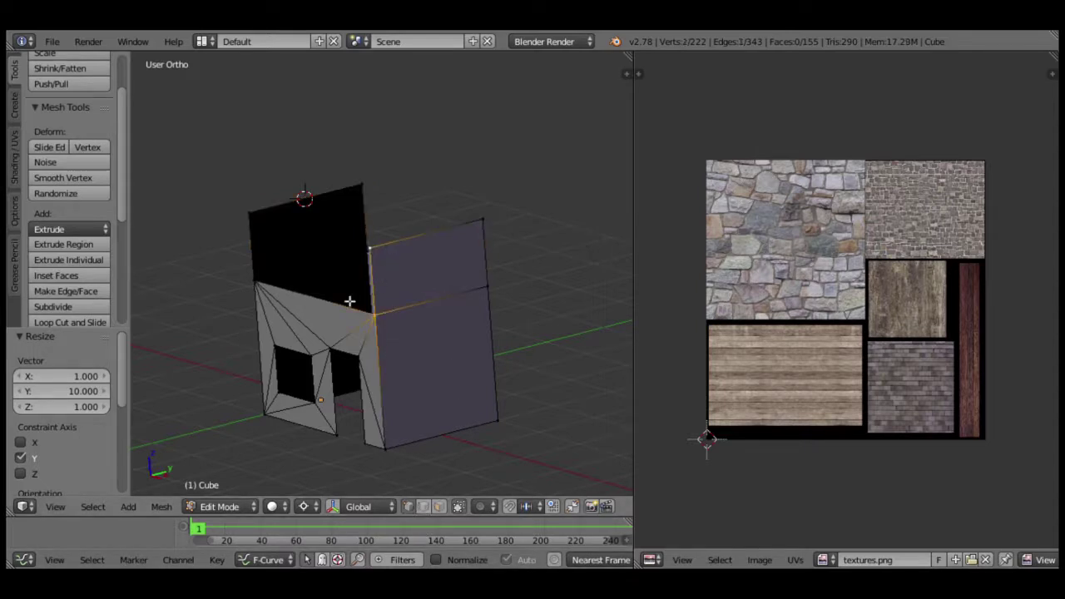
shift+click(262, 291)
key(f)
mouse_move(477, 324)
middle_down()
mouse_move(423, 351)
mouse_move(425, 338)
middle_up()
Fill the open right corner with a face from its four vertices.
key(a)
click(419, 310)
shift+click(419, 245)
shift+click(488, 196)
shift+click(508, 274)
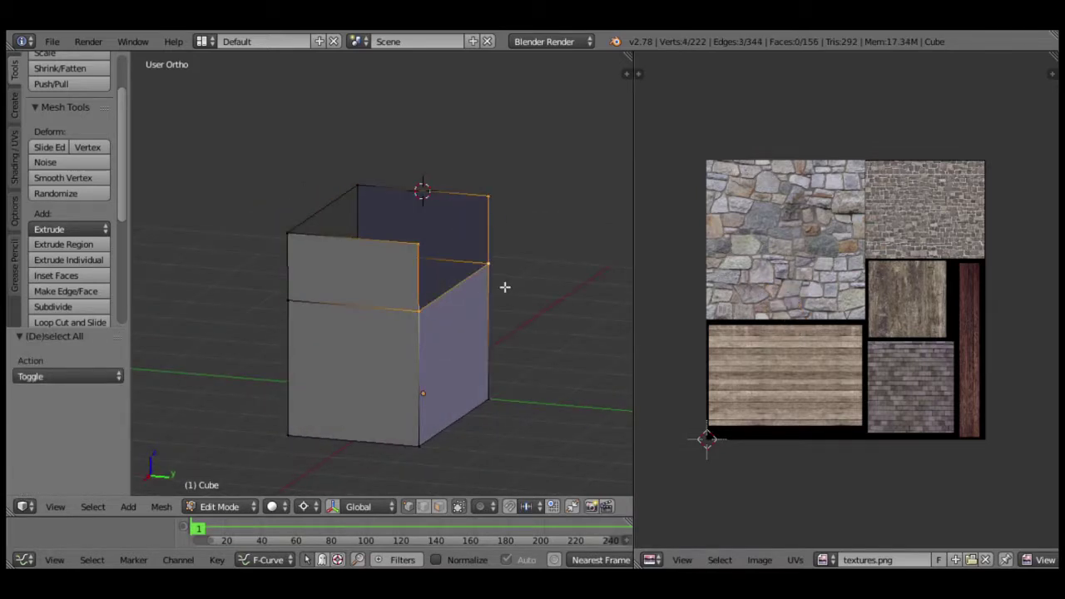
key(f)
mouse_move(214, 383)
middle_down()
mouse_move(333, 392)
mouse_move(178, 349)
mouse_move(342, 351)
mouse_move(375, 335)
mouse_move(321, 361)
mouse_move(352, 360)
middle_up()
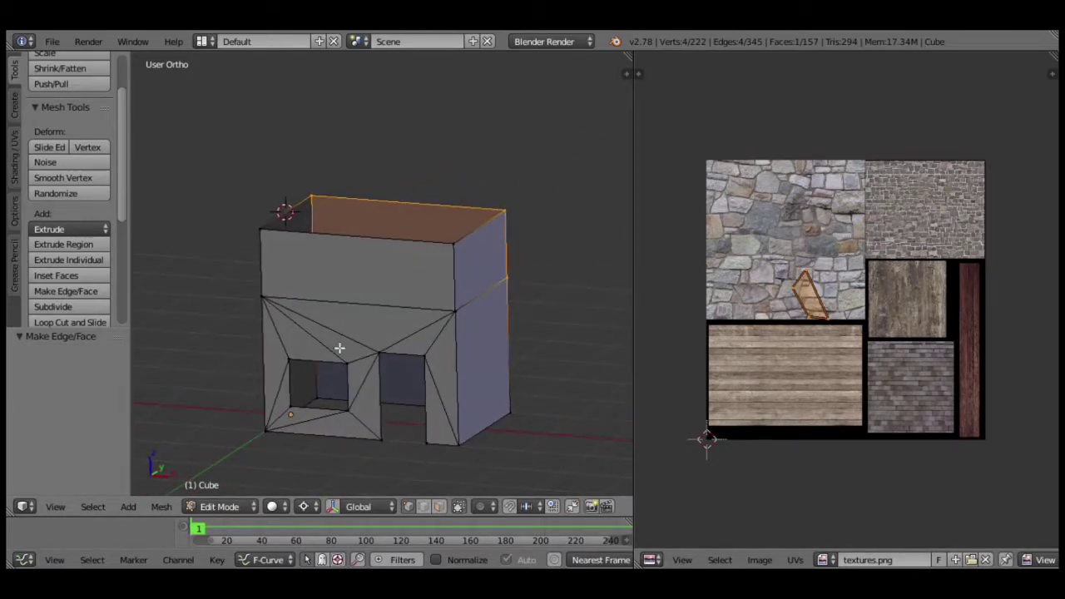
mouse_move(431, 384)
shift+middle_down()
mouse_move(428, 351)
mouse_move(438, 385)
shift+middle_up()
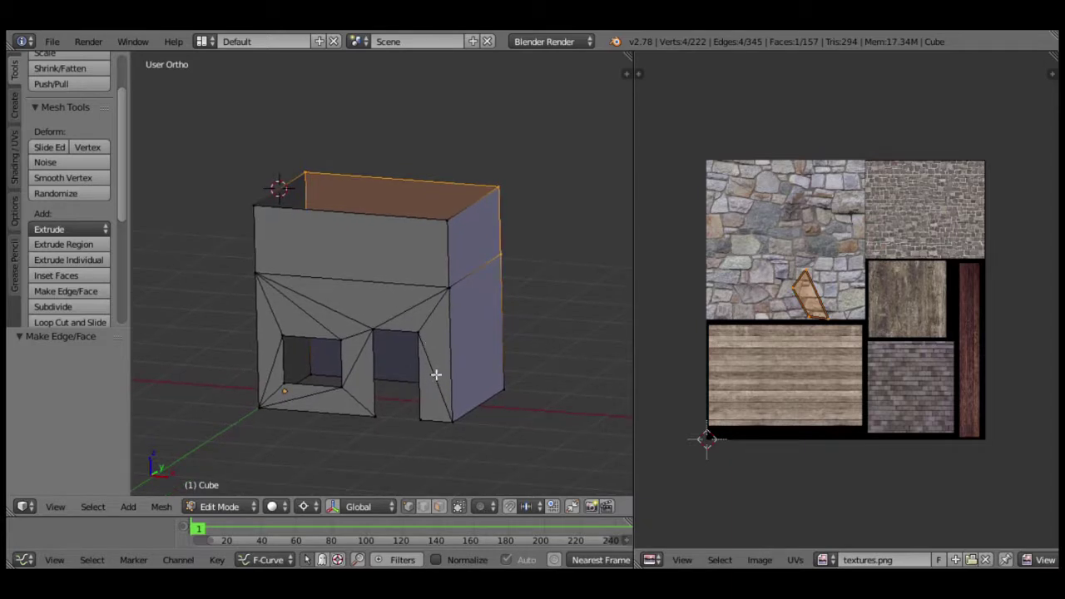
In edge select mode, select the front-right corner vertical edges and bring up the edge options.
click(423, 506)
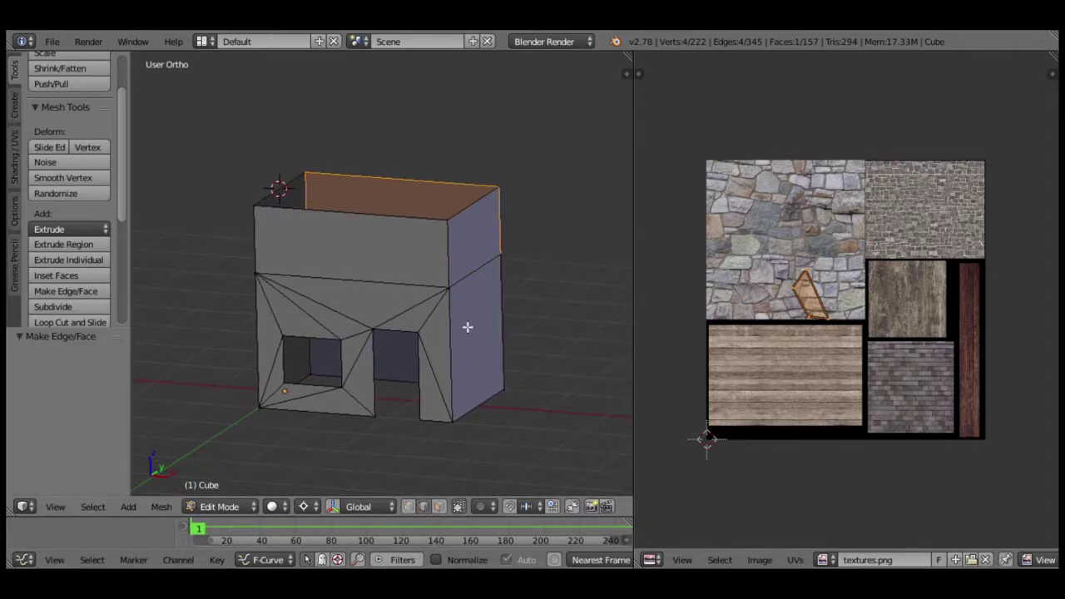
click(452, 264)
shift+click(457, 344)
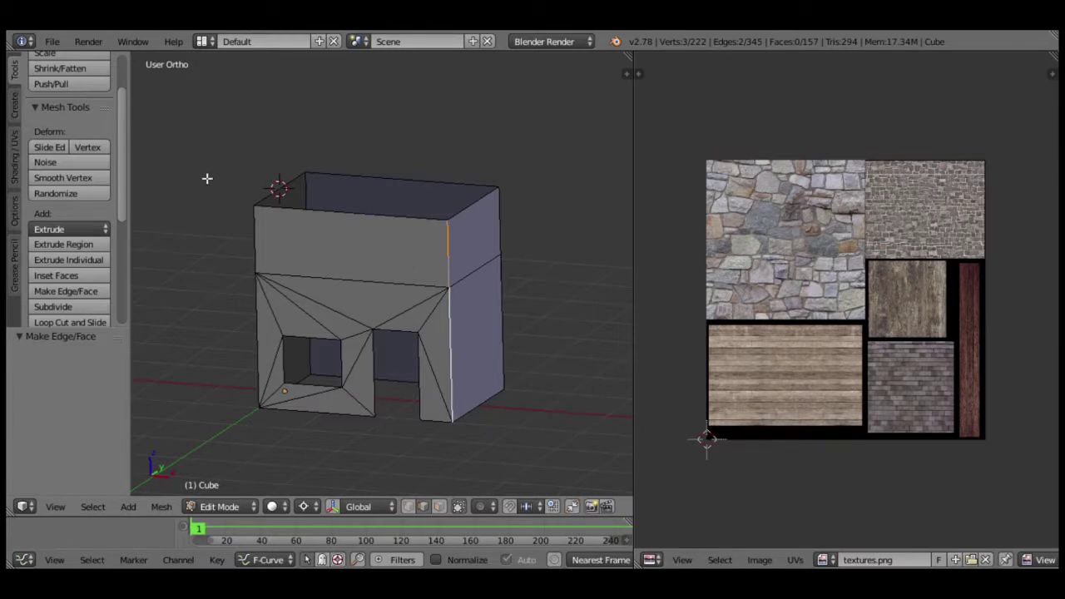
key(ctrl+e)
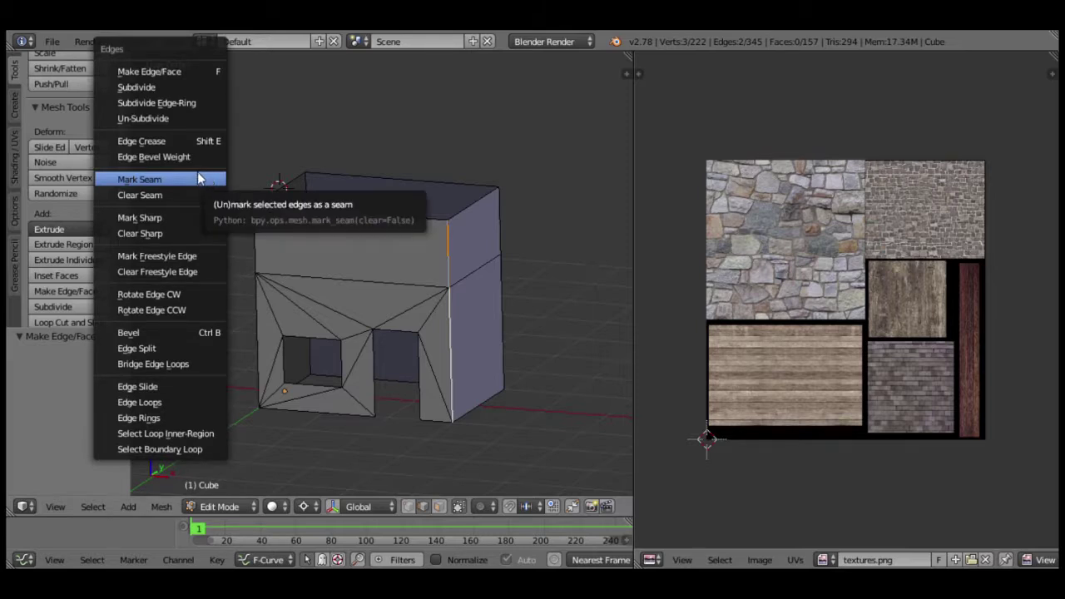
Mark the house's front-right corner edge as a UV seam.
click(153, 183)
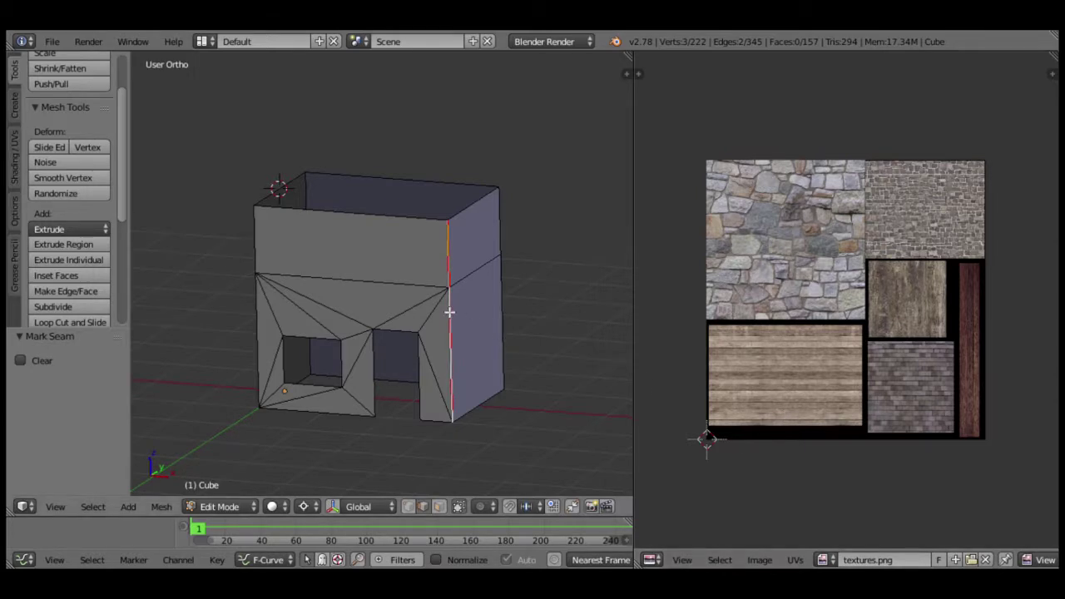
key(u)
key(Escape)
Select the whole house mesh and unwrap it onto the textures.png atlas.
key(a)
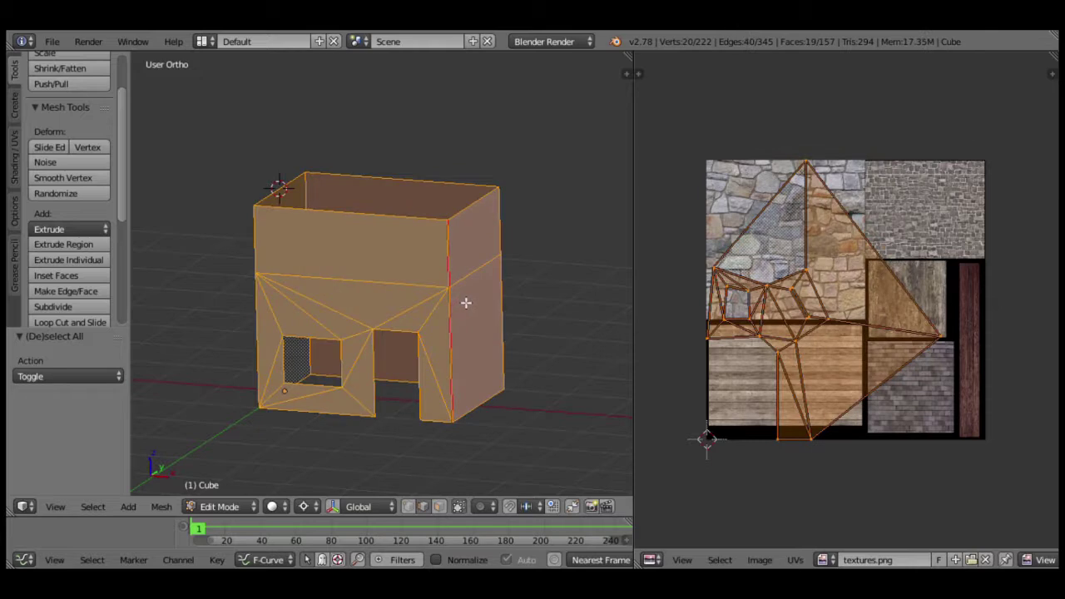
key(u)
click(460, 301)
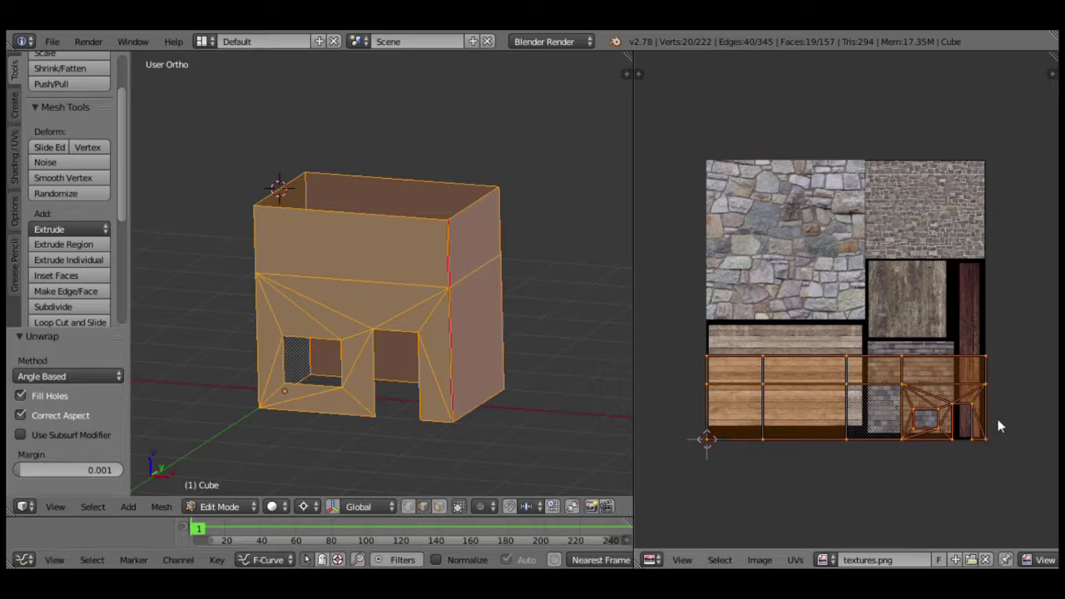
Move the wall UV island straight up to the top of the atlas.
key(g)
key(y)
click(988, 261)
middle_drag(986, 255, 877, 313)
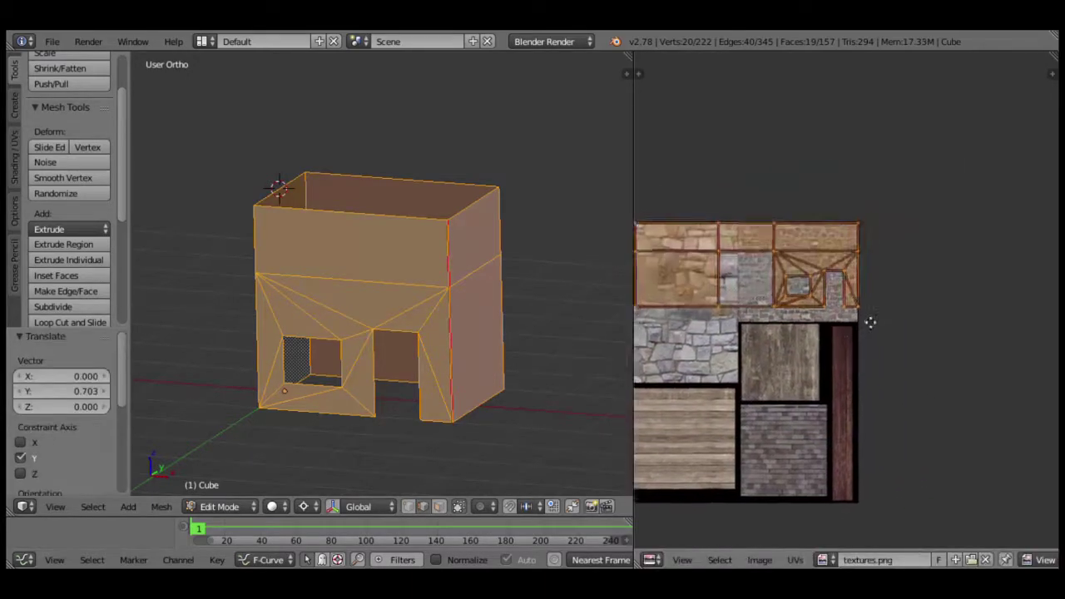
scroll(866, 317, up, 2)
scroll(887, 337, up, 2)
scroll(886, 363, up, 2)
scroll(886, 363, up, 1)
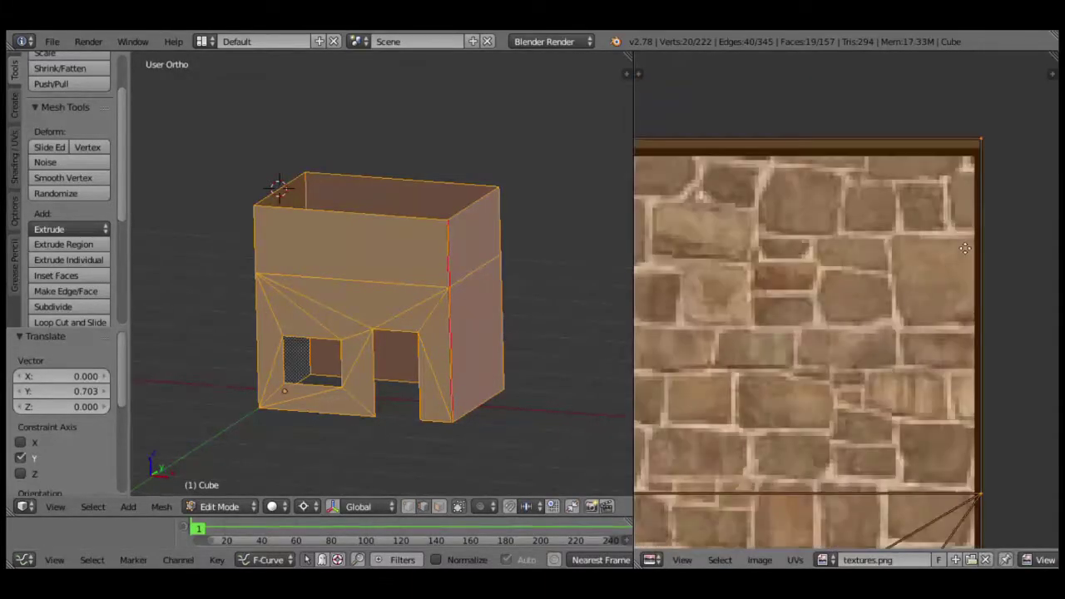
scroll(912, 300, up, 2)
Nudge the UV island into place and snap the 2D cursor to the selected UVs.
key(g)
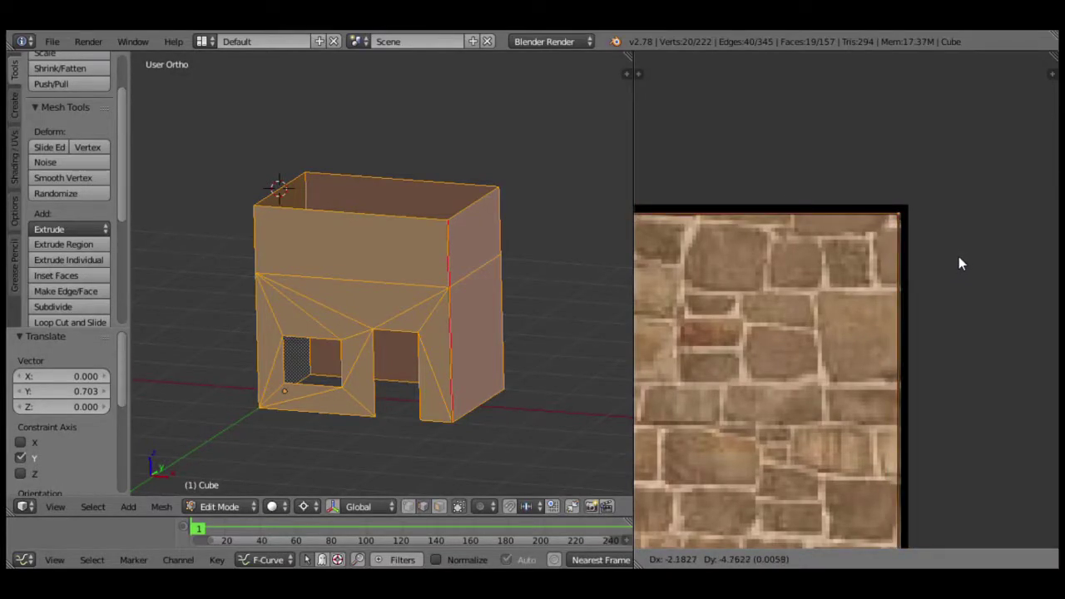
click(959, 256)
scroll(927, 297, down, 3)
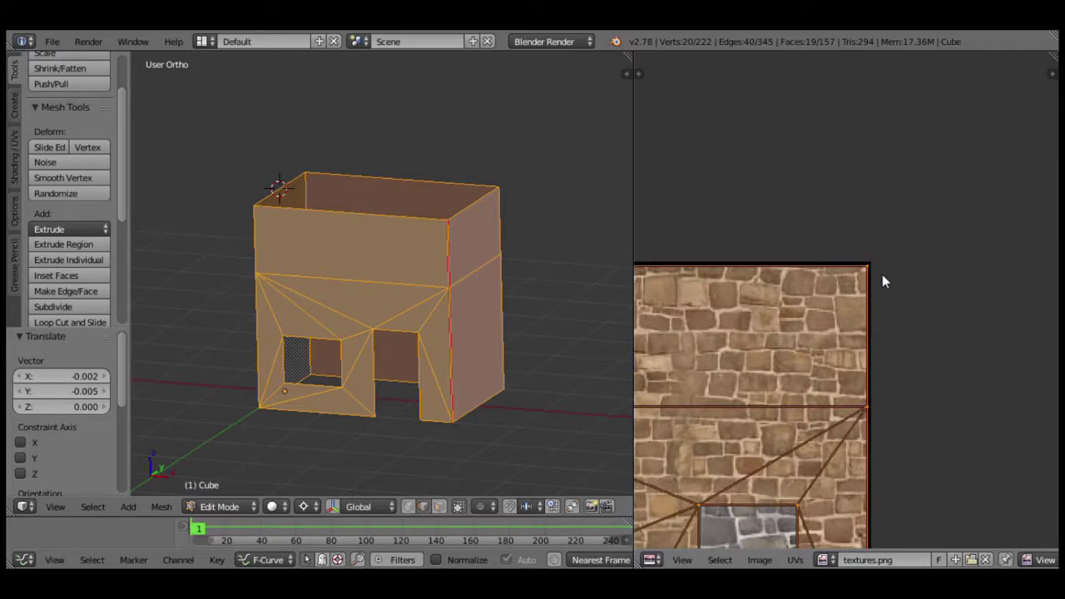
key(shift+s)
click(938, 297)
scroll(927, 309, down, 2)
scroll(898, 328, down, 2)
mouse_move(850, 348)
middle_down()
mouse_move(975, 278)
mouse_move(936, 238)
middle_up()
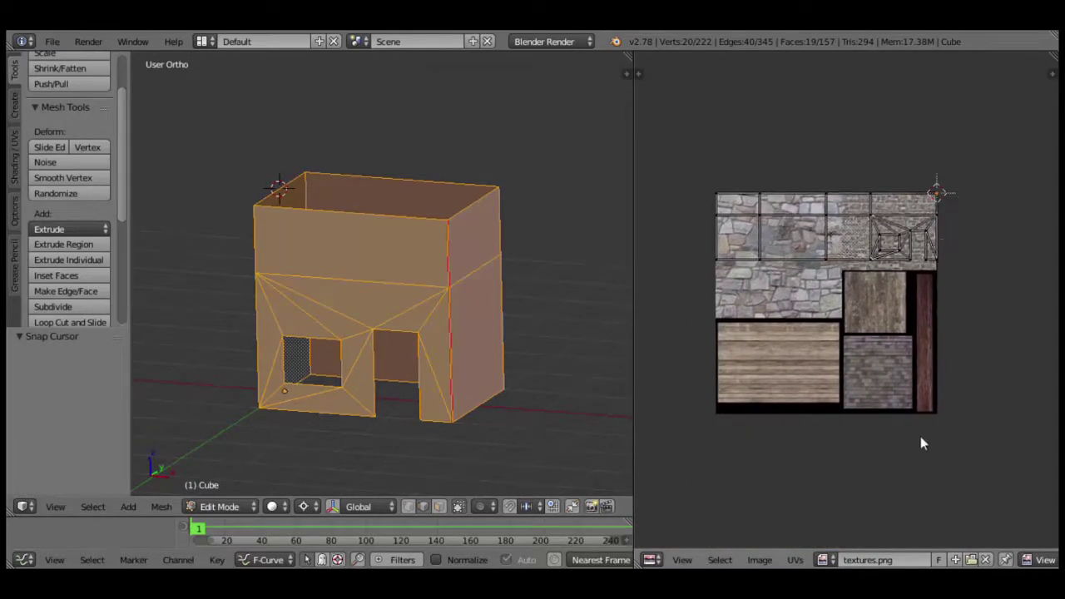
scroll(990, 562, down, 2)
scroll(990, 562, down, 4)
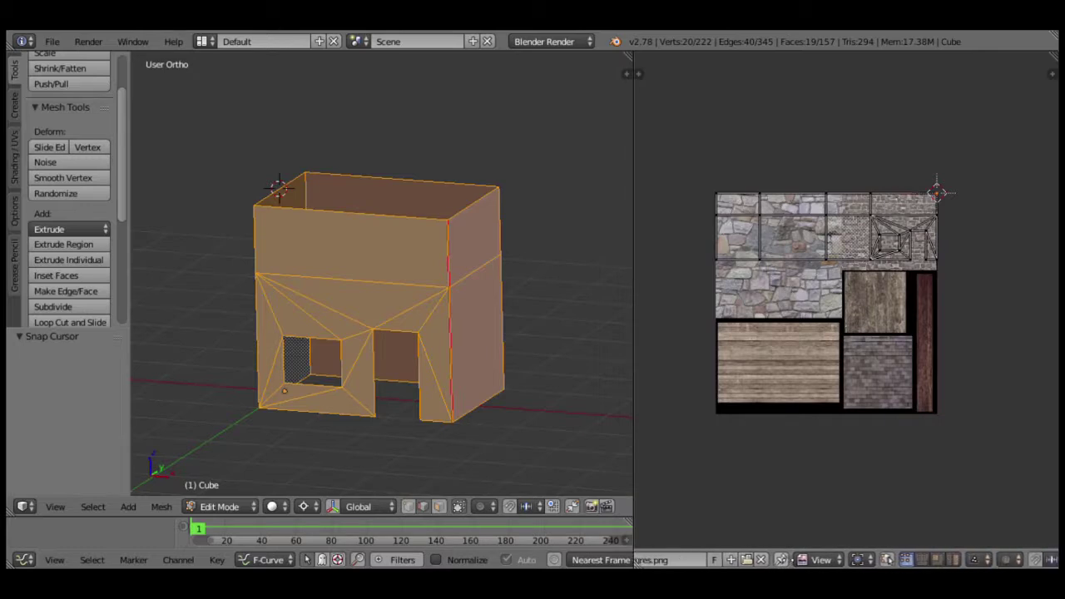
scroll(841, 564, up, 3)
scroll(895, 560, down, 2)
scroll(895, 560, down, 2)
scroll(915, 560, up, 4)
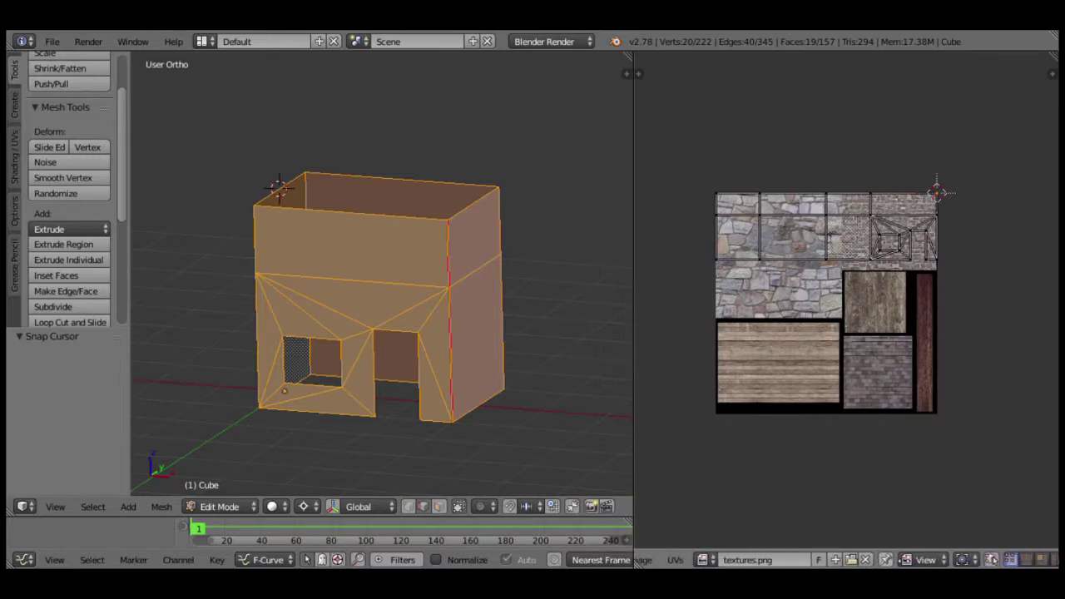
scroll(915, 560, down, 3)
scroll(915, 560, up, 1)
scroll(915, 561, down, 2)
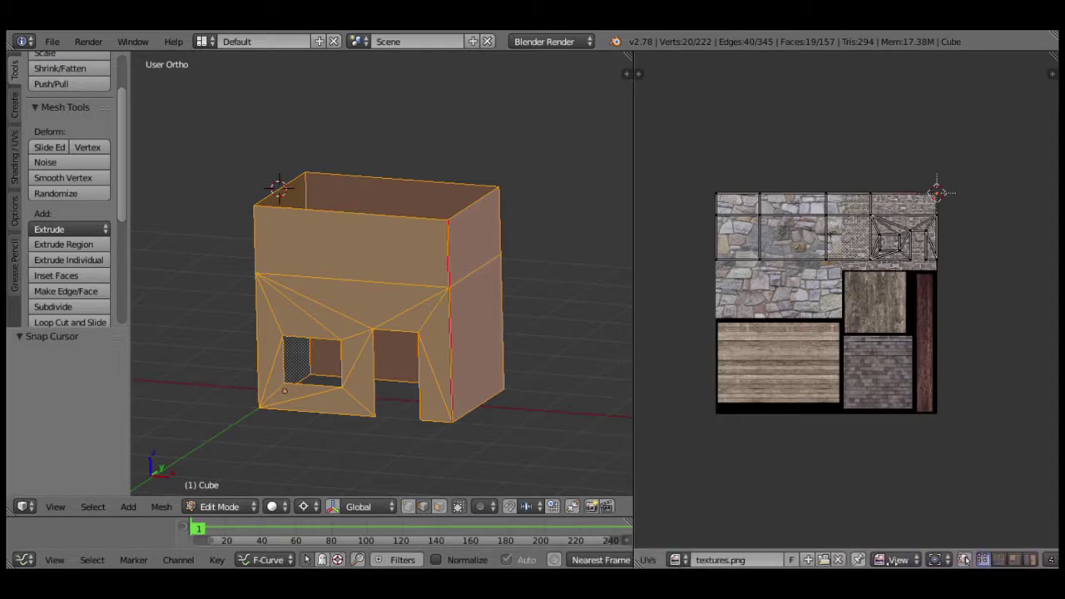
scroll(890, 562, down, 2)
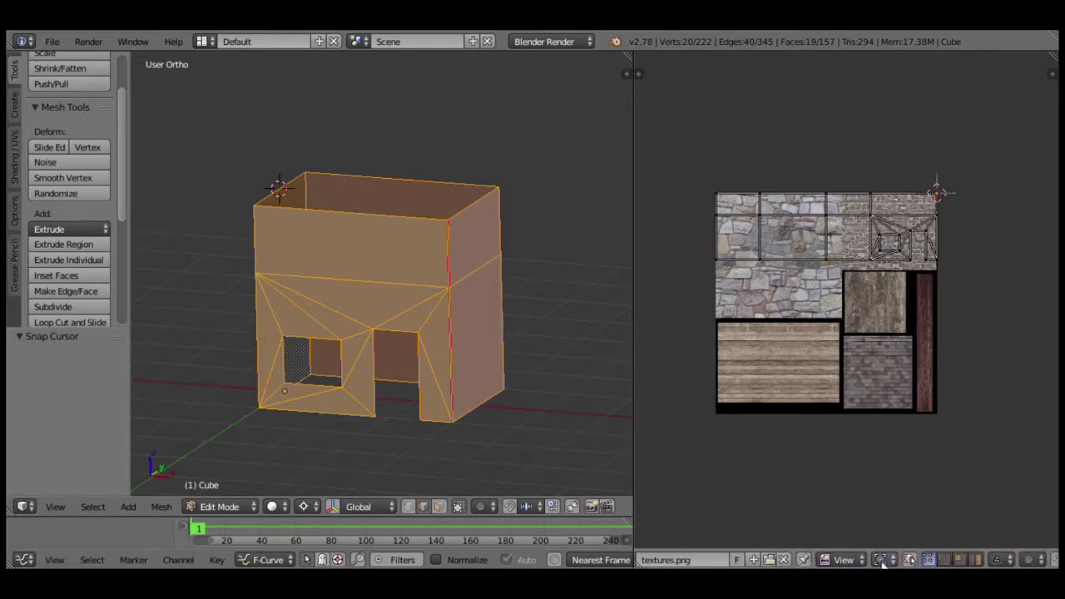
Set the UV pivot point to the 2D cursor and select all UVs.
click(884, 562)
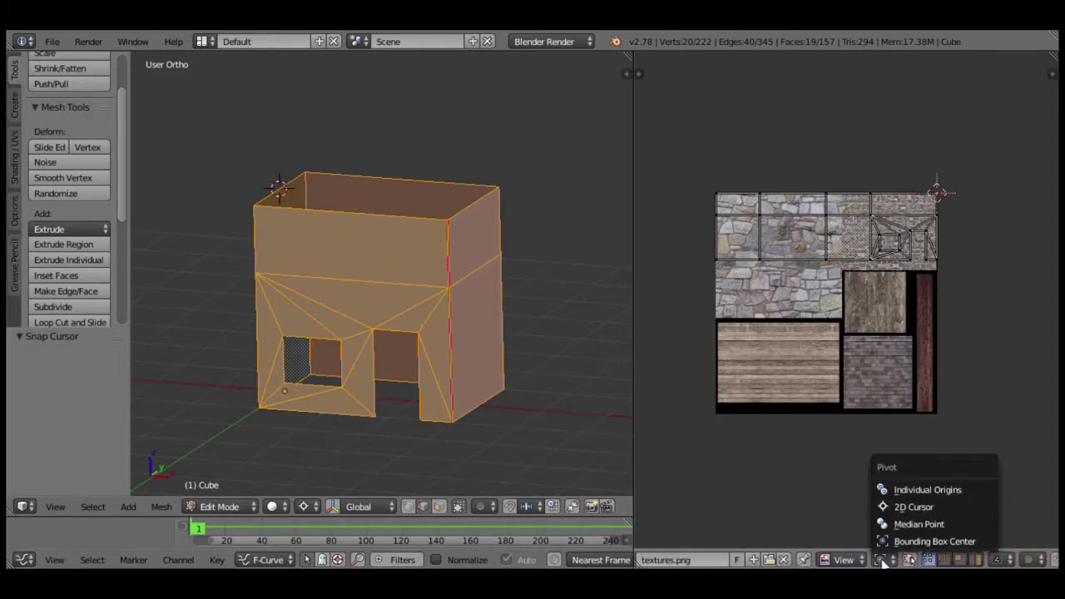
click(928, 506)
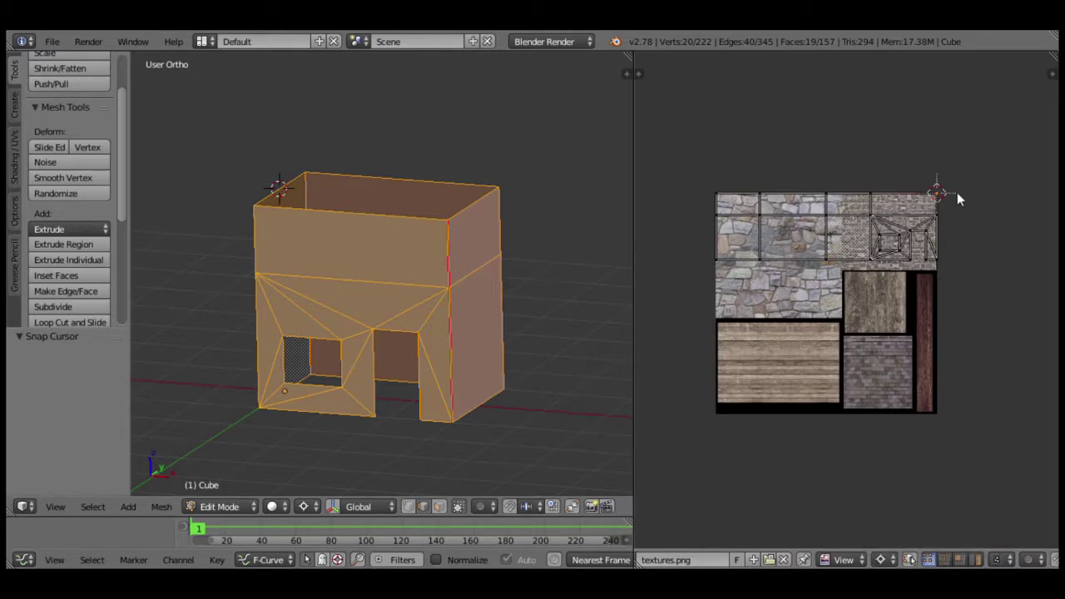
middle_drag(973, 264, 976, 295)
key(a)
key(a)
scroll(989, 383, up, 2)
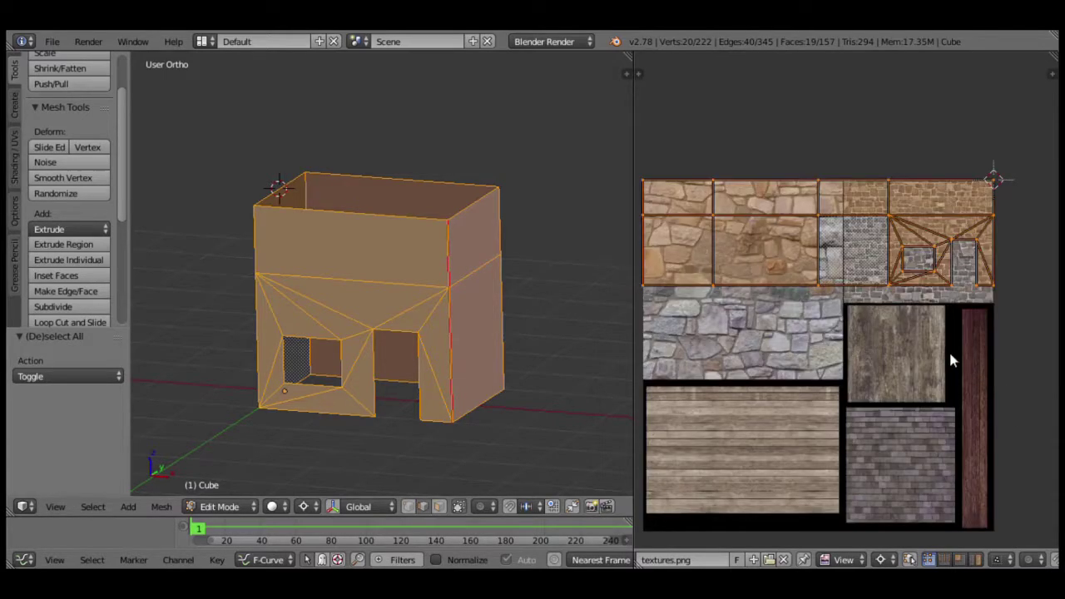
Scale the UV islands along X, first by 0.5, then to 0.846.
key(s)
key(x)
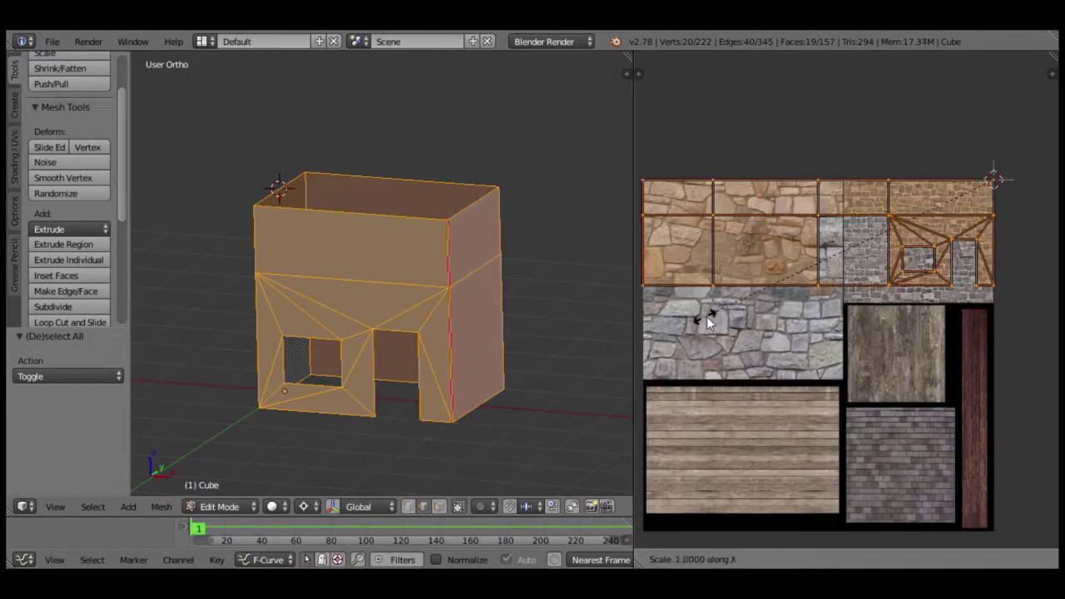
key(equal)
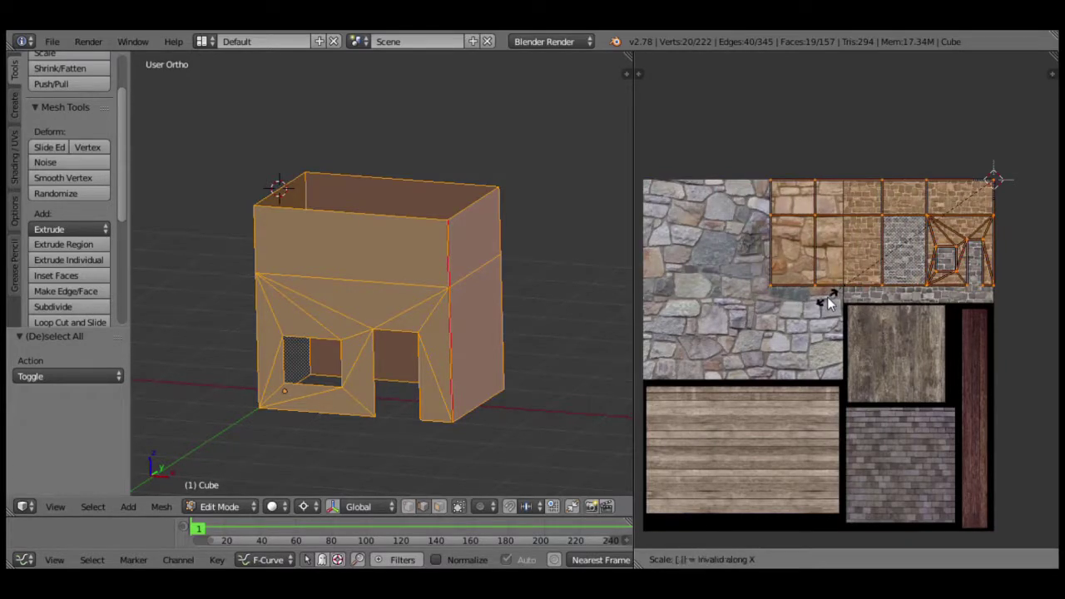
text(.5)
key(Return)
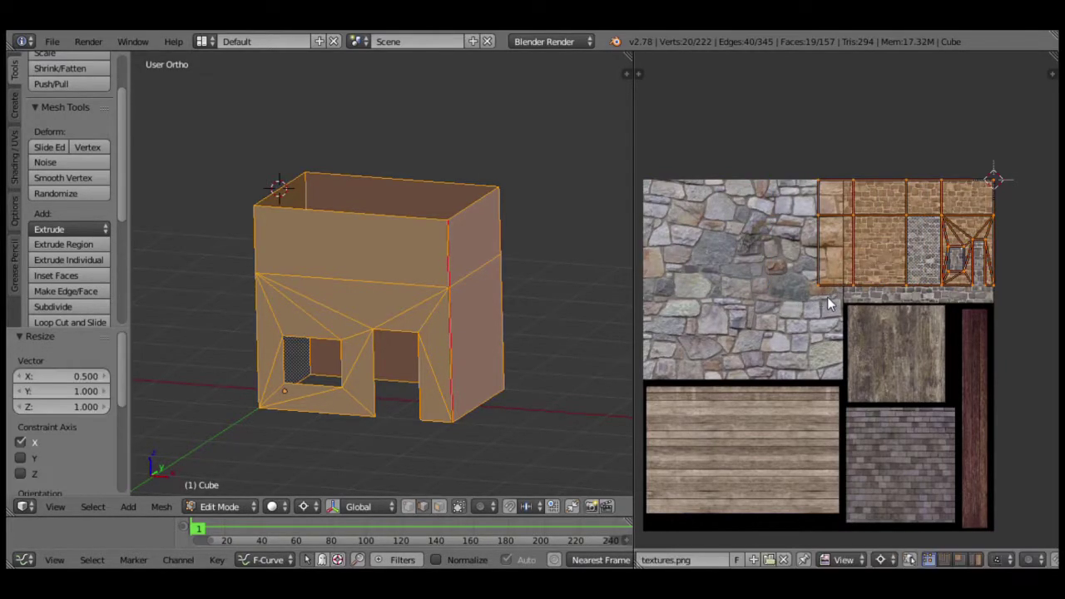
key(s)
key(x)
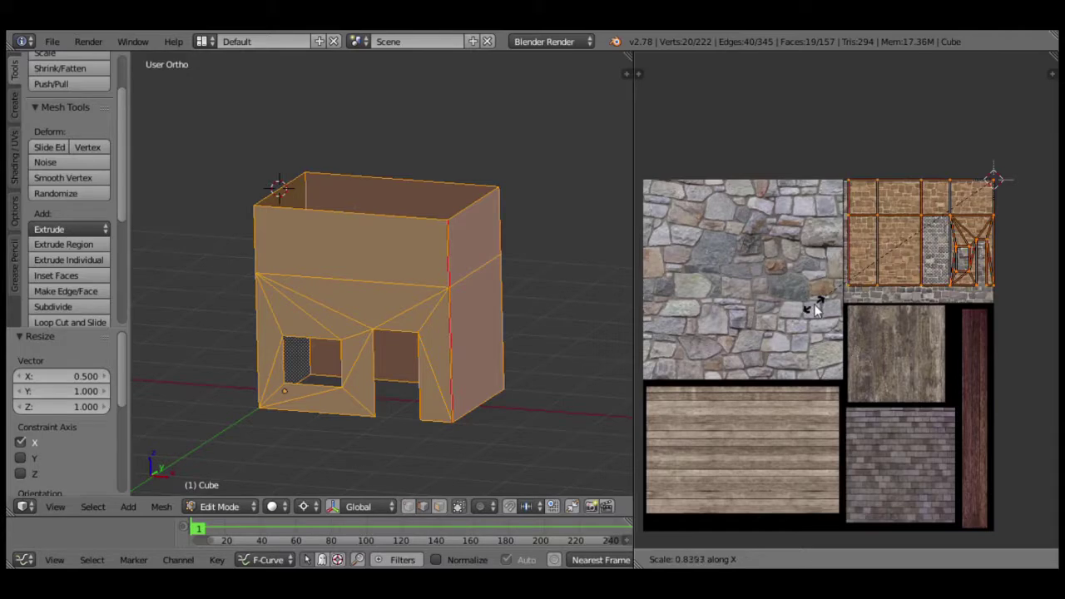
click(816, 306)
Stretch the UV islands slightly along X to a factor of 1.006.
scroll(850, 220, up, 2)
scroll(865, 266, up, 2)
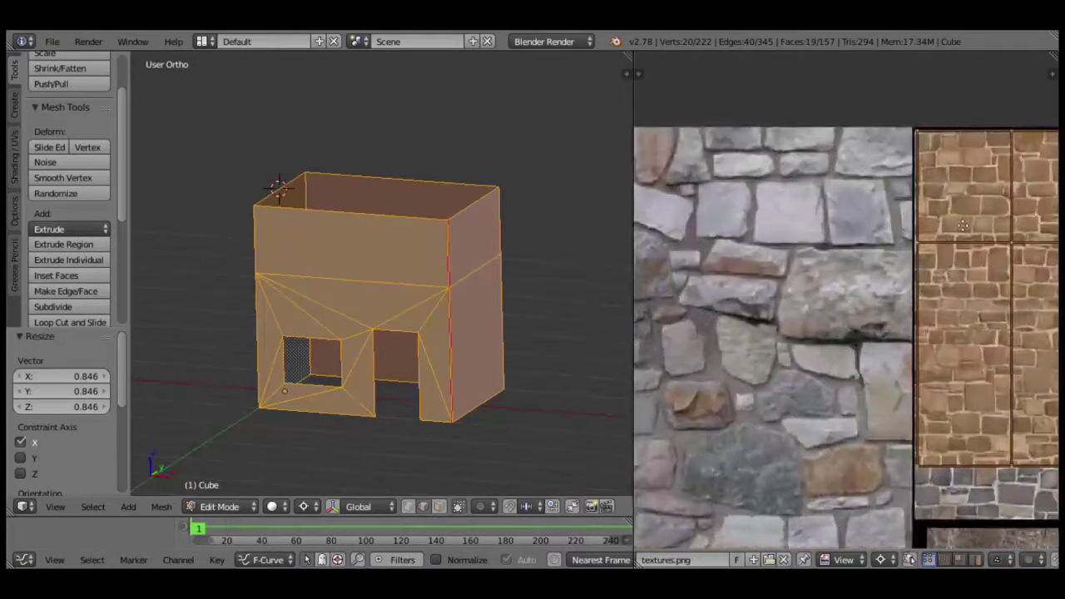
scroll(898, 333, up, 3)
scroll(899, 333, up, 2)
scroll(896, 320, up, 2)
scroll(898, 299, up, 1)
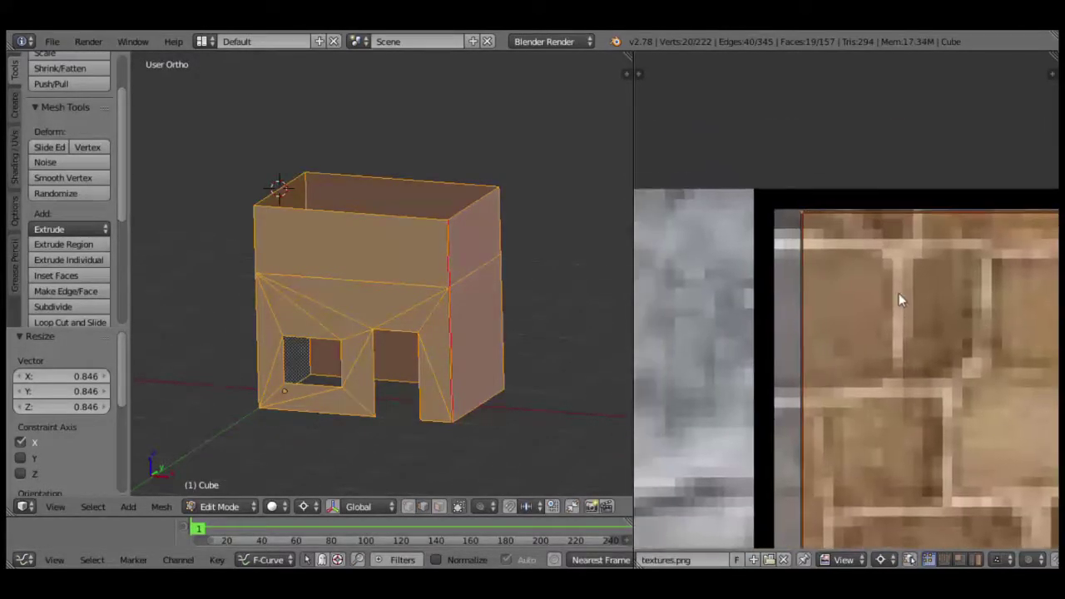
key(s)
key(x)
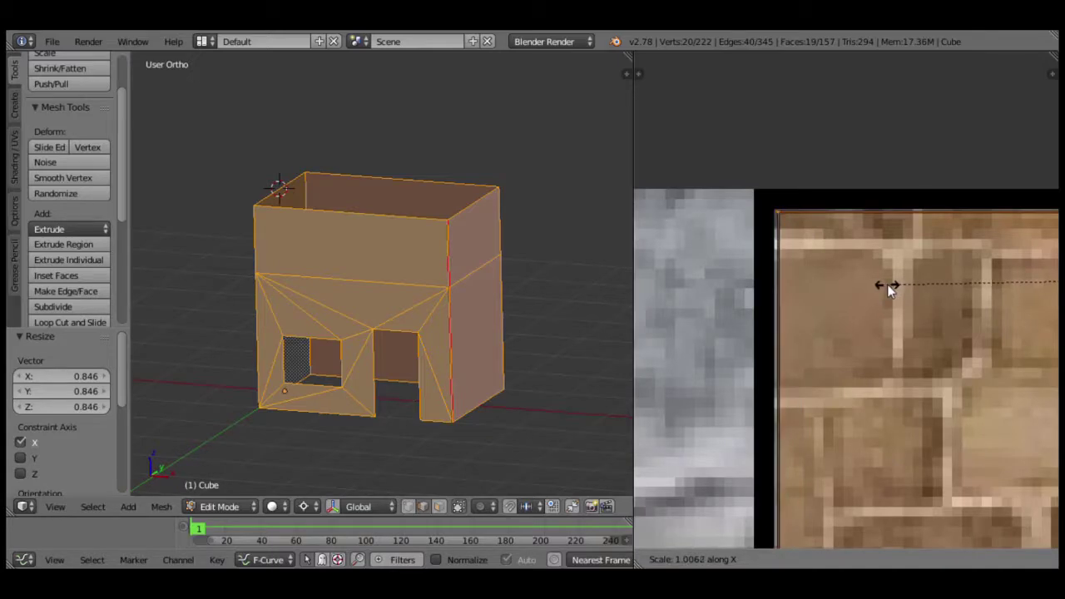
click(886, 284)
scroll(889, 285, down, 2)
scroll(892, 287, down, 2)
scroll(892, 288, down, 1)
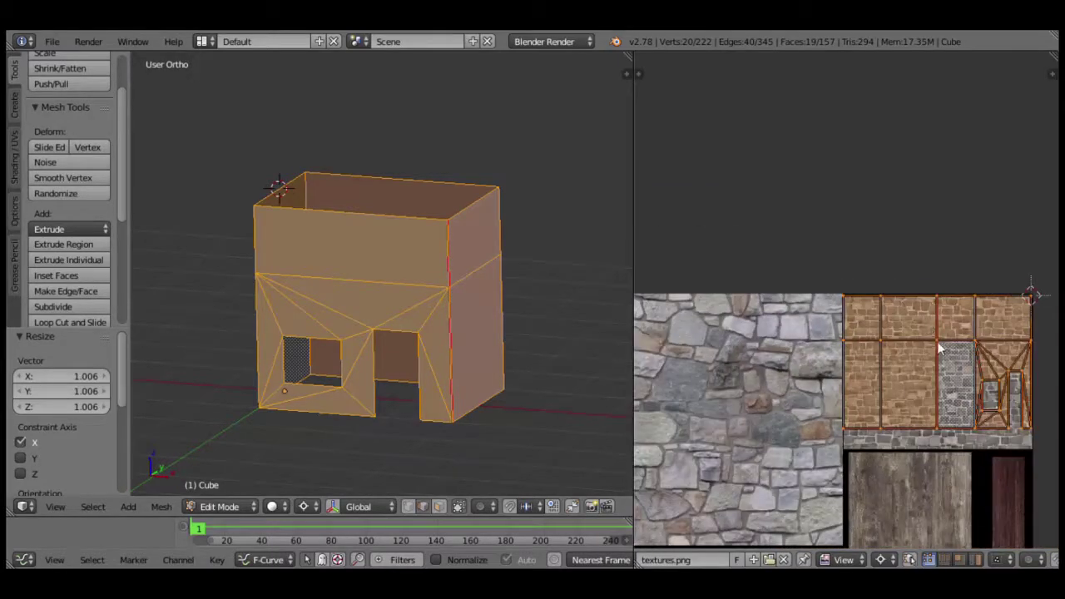
scroll(866, 271, down, 2)
scroll(890, 299, up, 2)
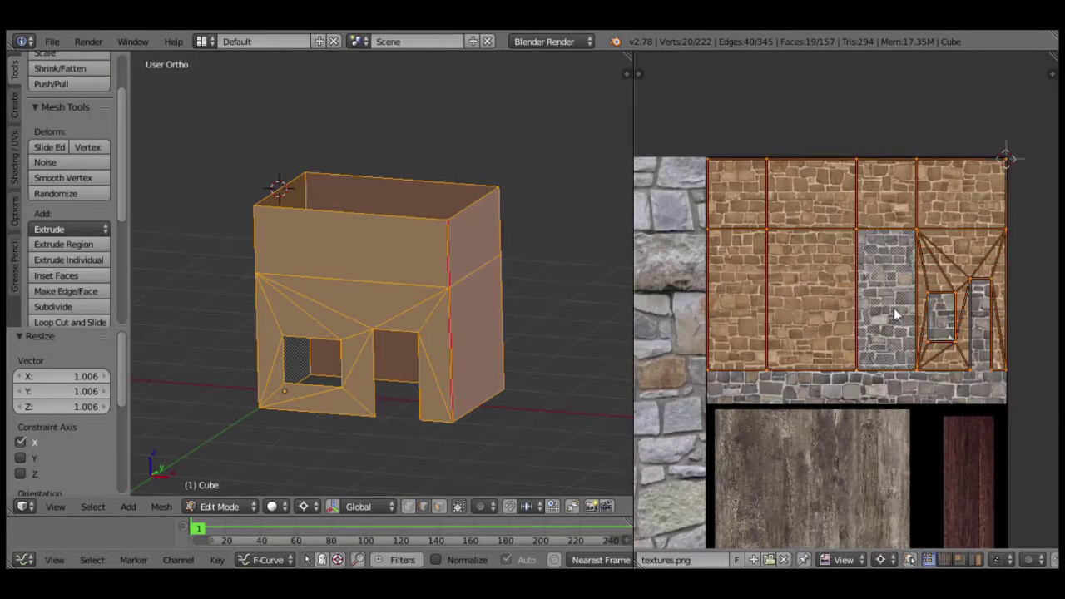
Stretch the wall UV islands 1.16 times along Y over the atlas's stone area.
middle_drag(894, 308, 815, 187)
scroll(958, 247, up, 3)
scroll(958, 247, up, 2)
scroll(957, 194, up, 2)
mouse_move(957, 194)
middle_down()
mouse_move(940, 285)
mouse_move(965, 226)
middle_up()
scroll(940, 286, up, 1)
key(s)
key(y)
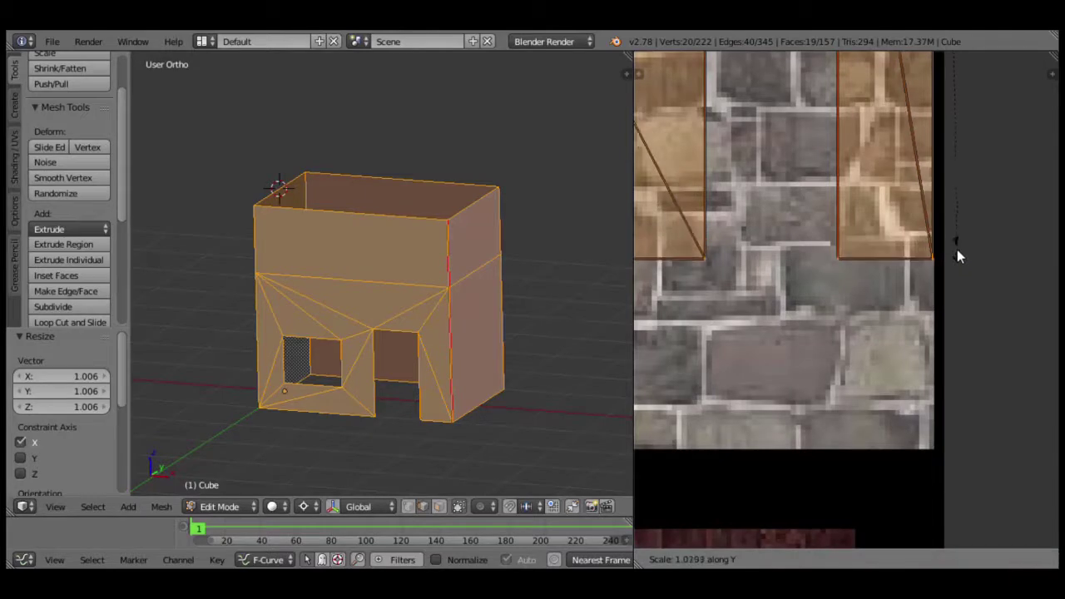
click(956, 430)
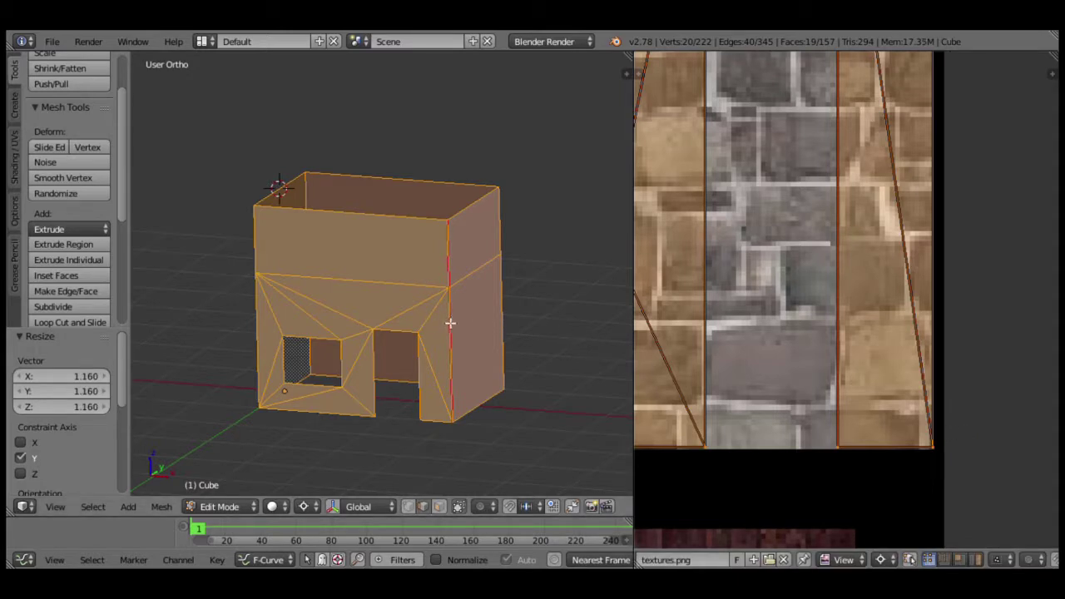
shift+middle_drag(445, 316, 487, 261)
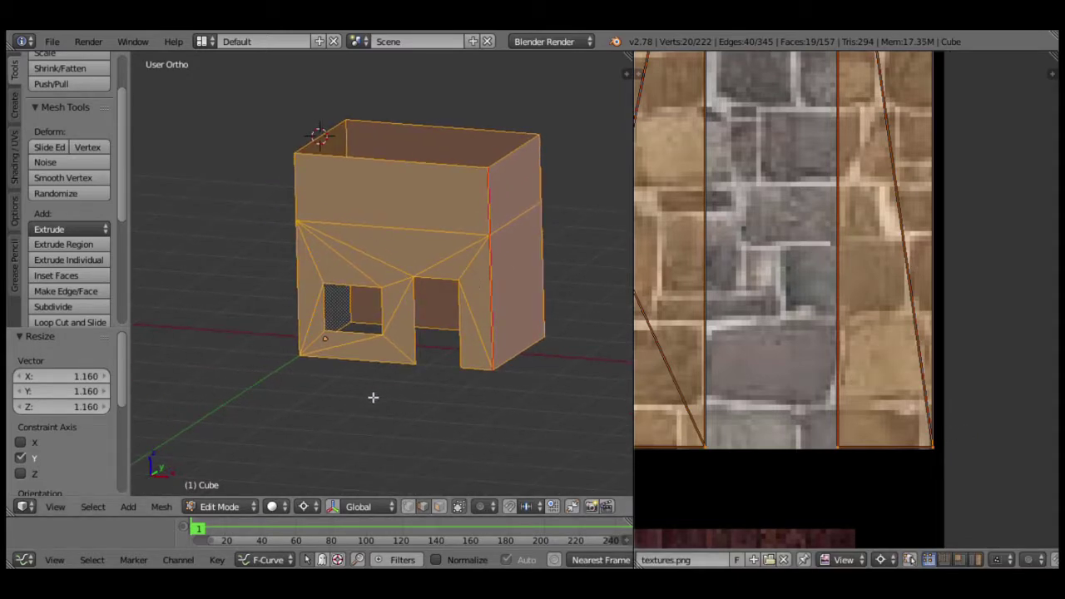
Switch the 3D viewport to Texture shading and orbit to check the stone-textured walls.
click(273, 507)
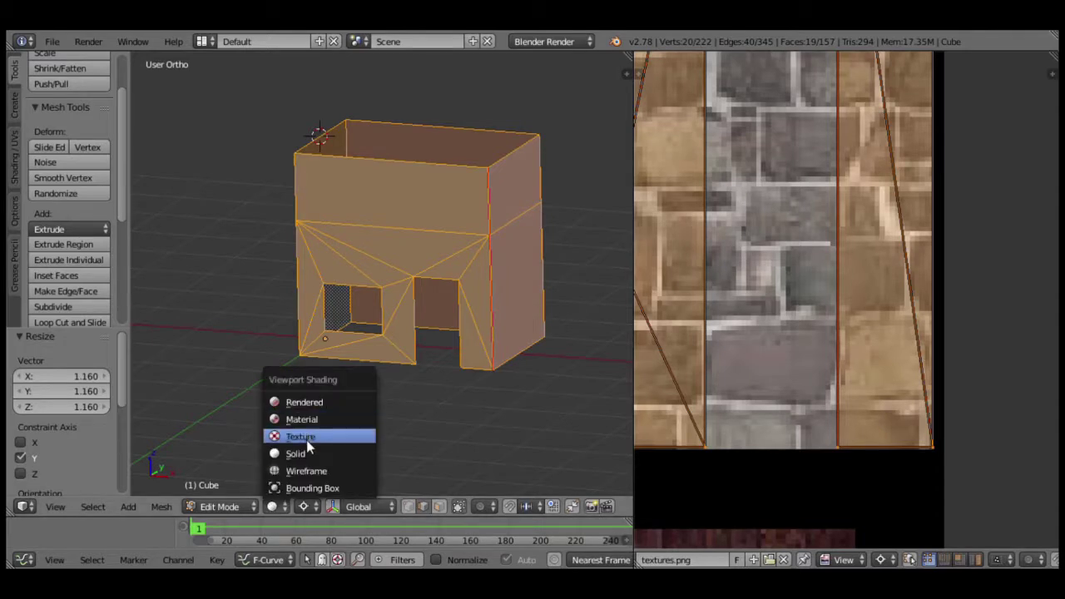
click(307, 439)
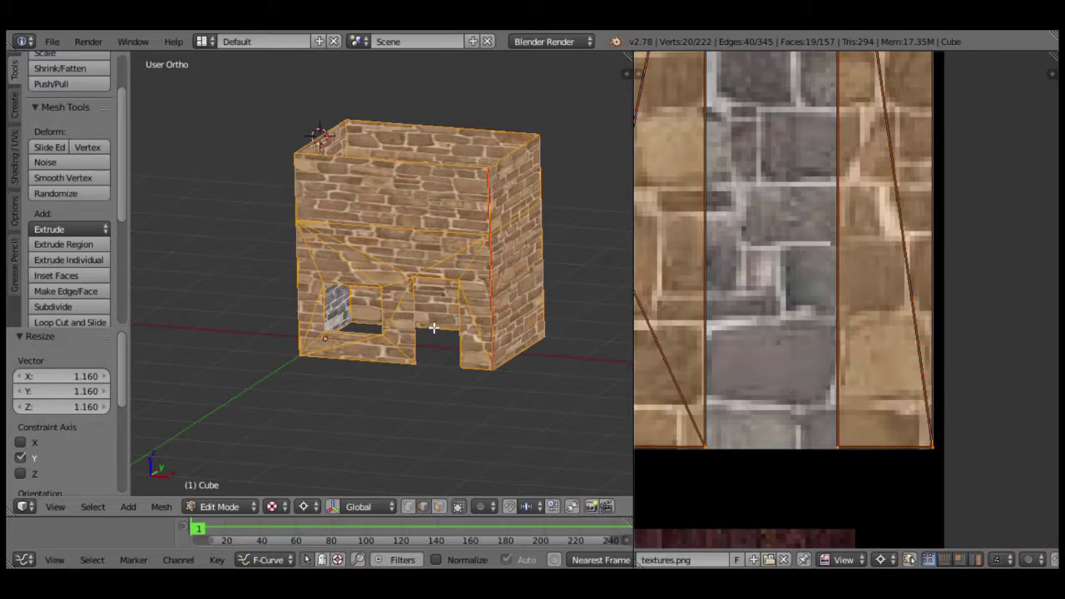
middle_drag(313, 442, 413, 363)
scroll(428, 358, up, 5)
scroll(427, 357, down, 3)
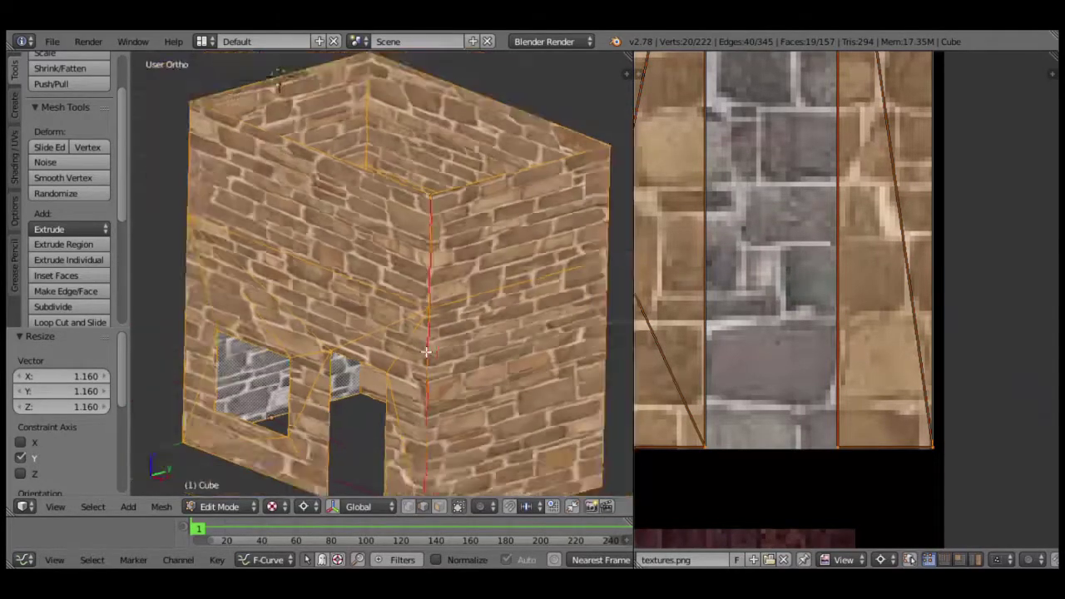
scroll(427, 358, down, 2)
middle_drag(428, 332, 434, 313)
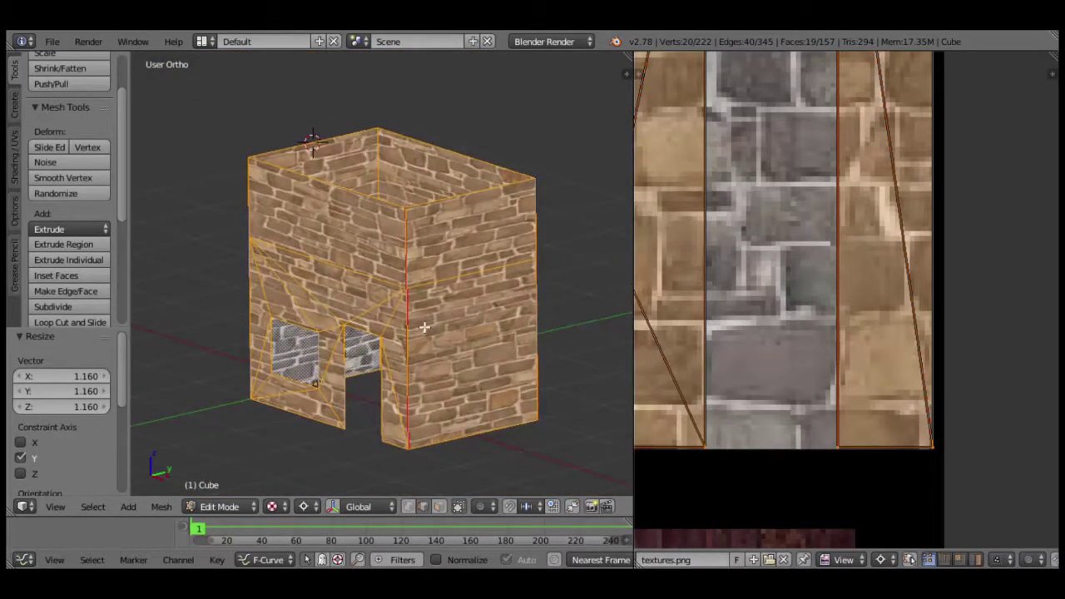
key(alt+z)
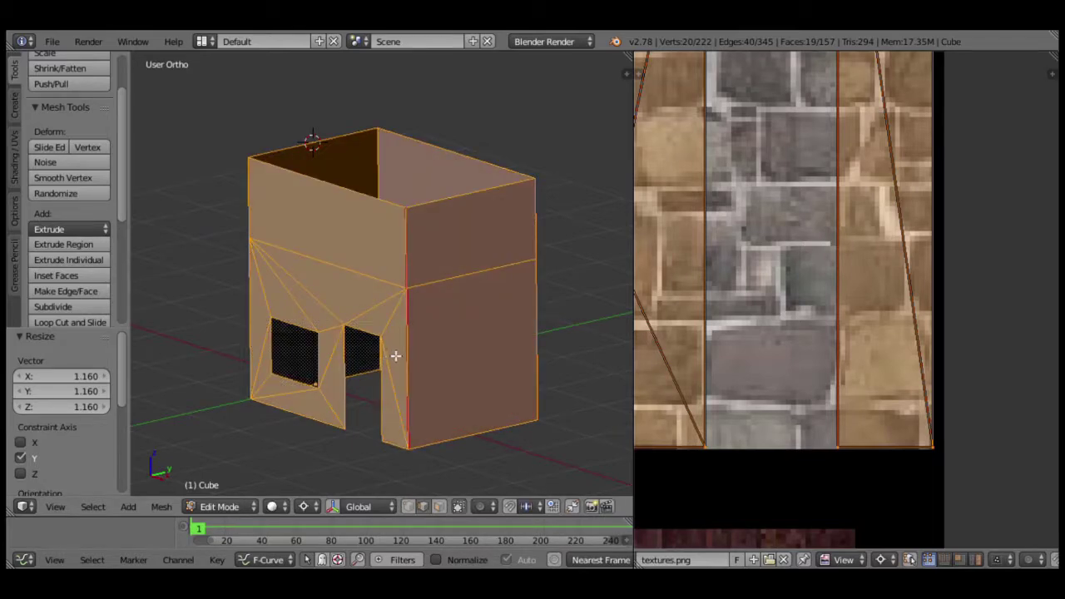
key(alt+z)
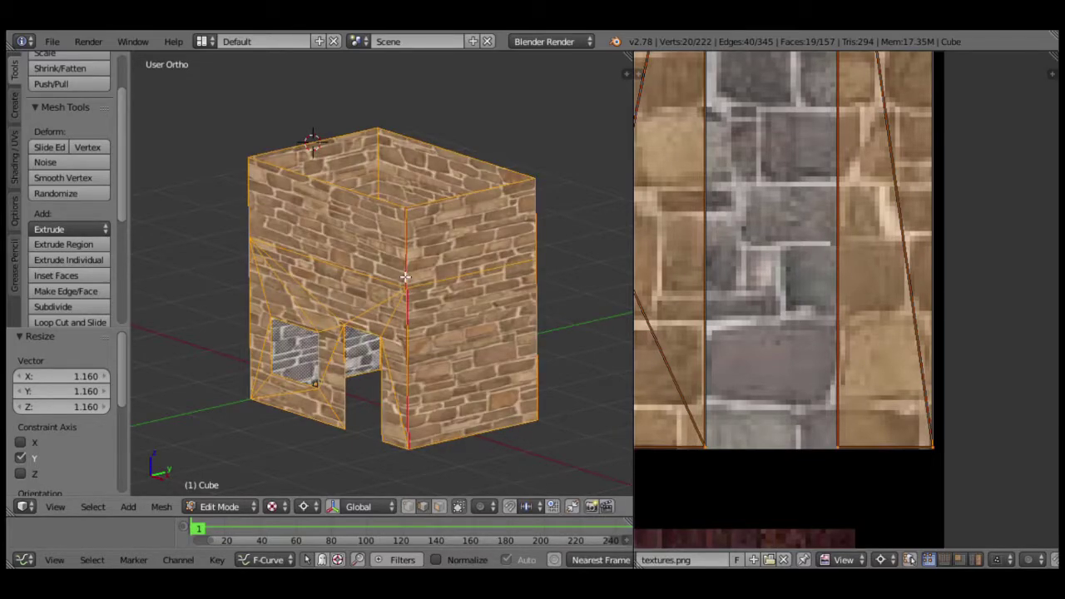
scroll(804, 292, down, 3)
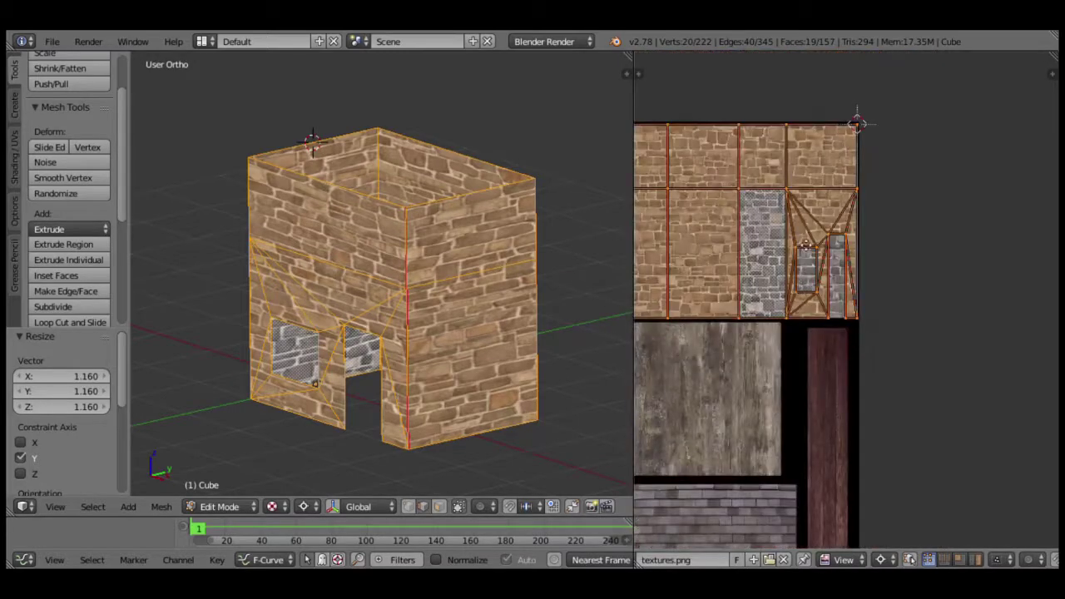
scroll(854, 281, down, 2)
middle_drag(854, 280, 861, 282)
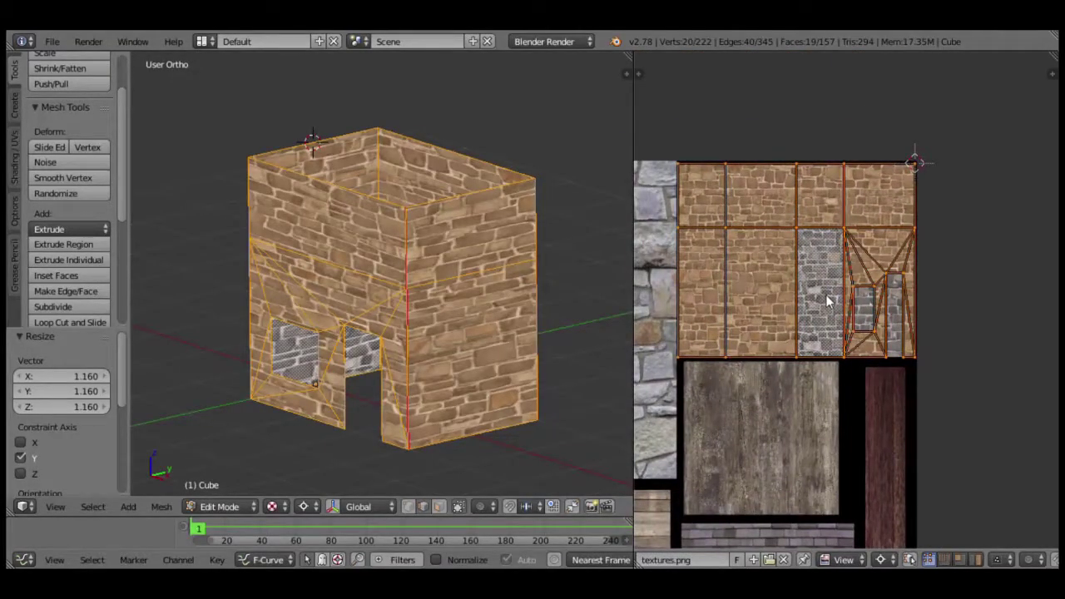
Deselect, orbit and zoom to inspect the textured wall corners, then reselect all faces.
key(a)
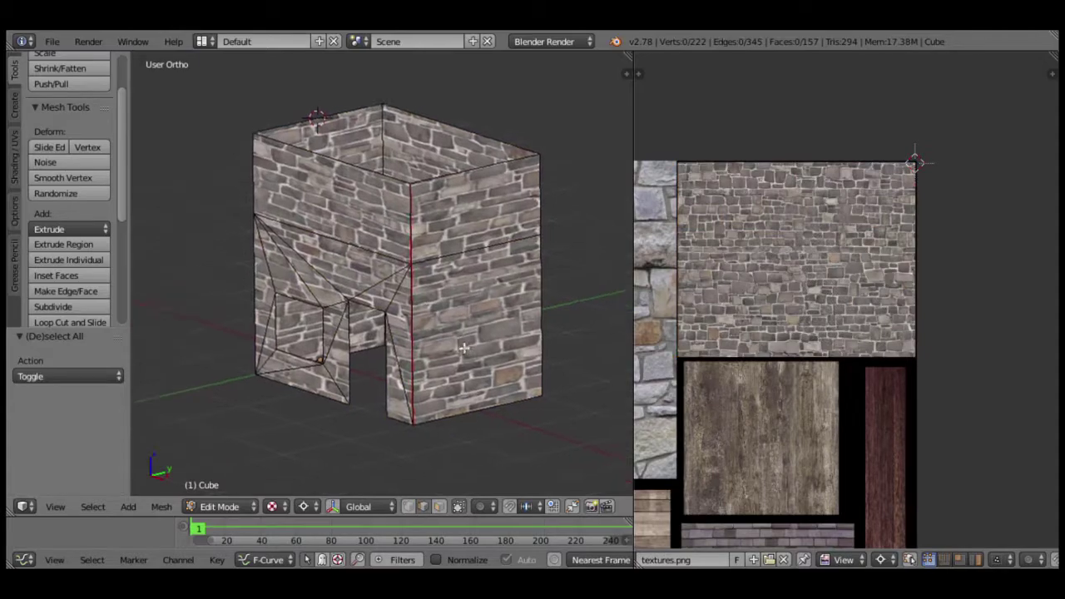
scroll(465, 347, up, 5)
mouse_move(466, 347)
middle_down()
mouse_move(490, 336)
mouse_move(404, 352)
mouse_move(458, 330)
mouse_move(359, 302)
mouse_move(366, 296)
mouse_move(372, 343)
mouse_move(396, 289)
mouse_move(442, 347)
mouse_move(431, 357)
mouse_move(399, 352)
middle_up()
scroll(366, 296, down, 5)
scroll(420, 356, up, 3)
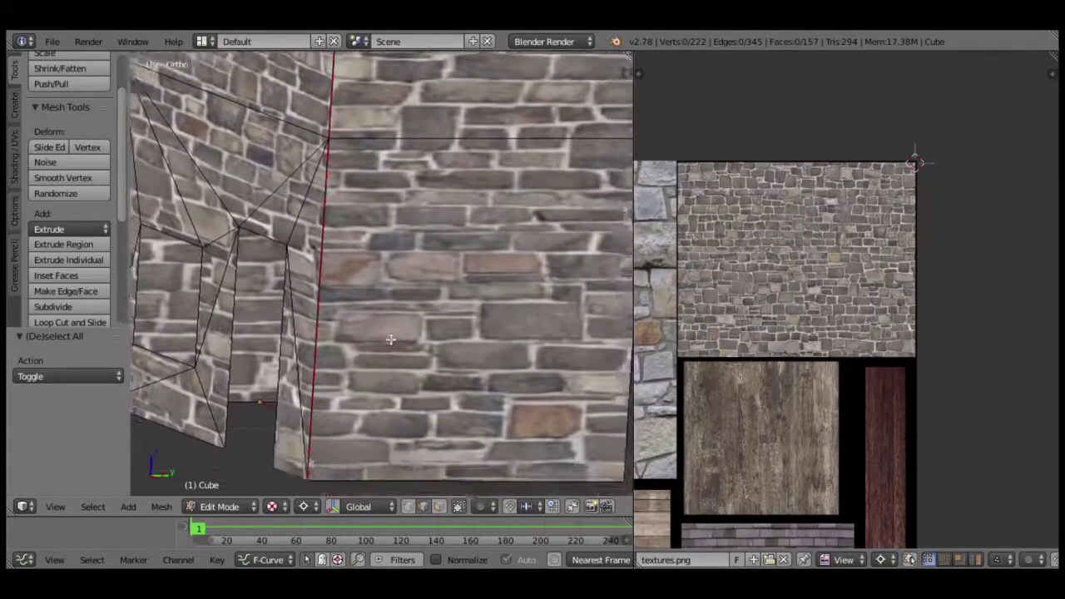
scroll(388, 351, down, 3)
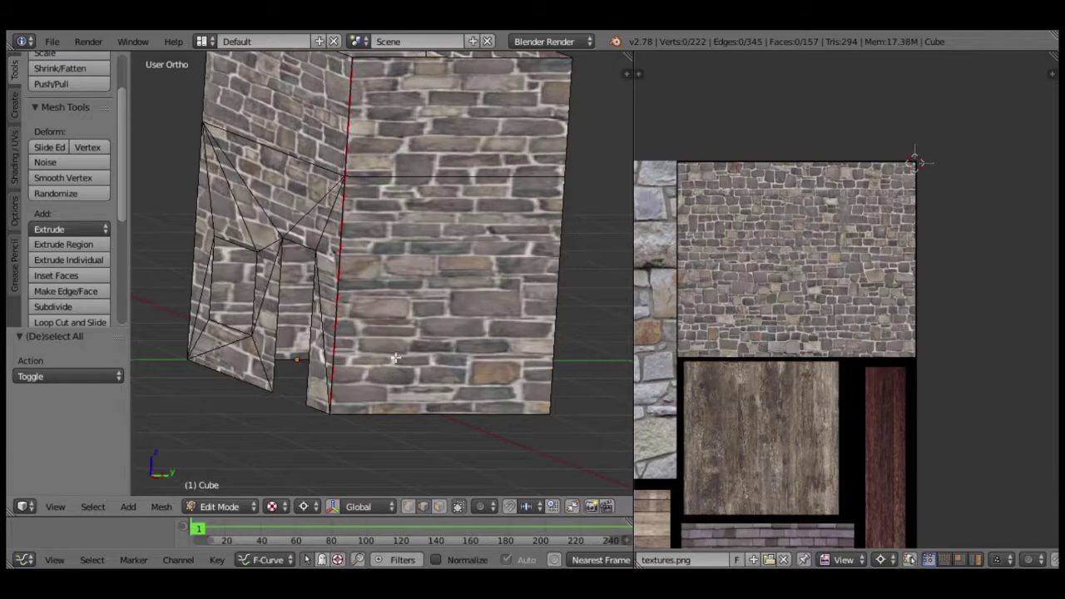
scroll(395, 357, down, 2)
middle_drag(395, 358, 432, 340)
key(a)
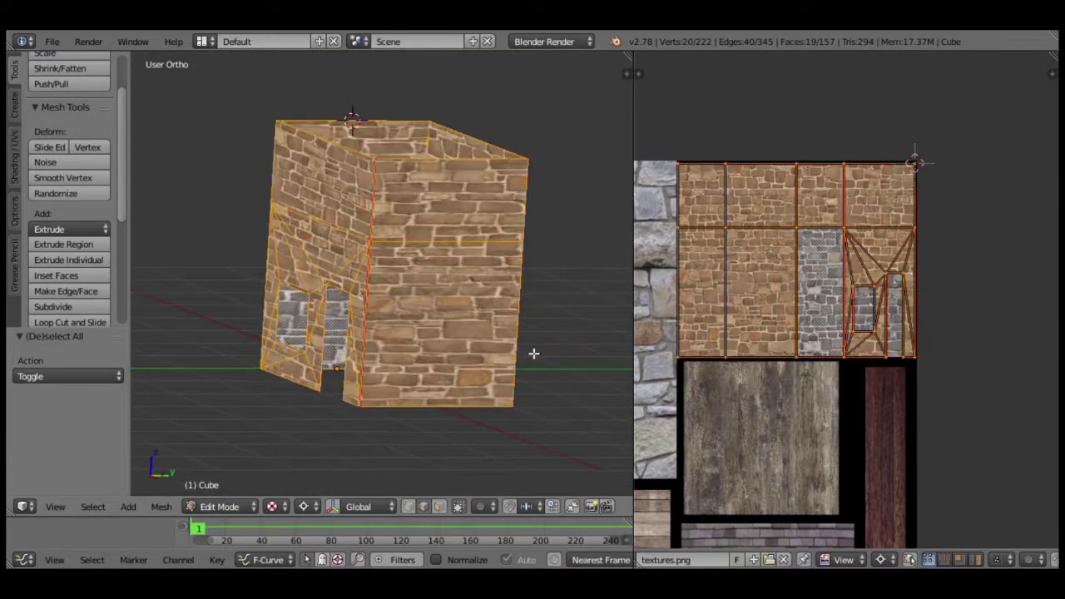
middle_drag(731, 325, 773, 355)
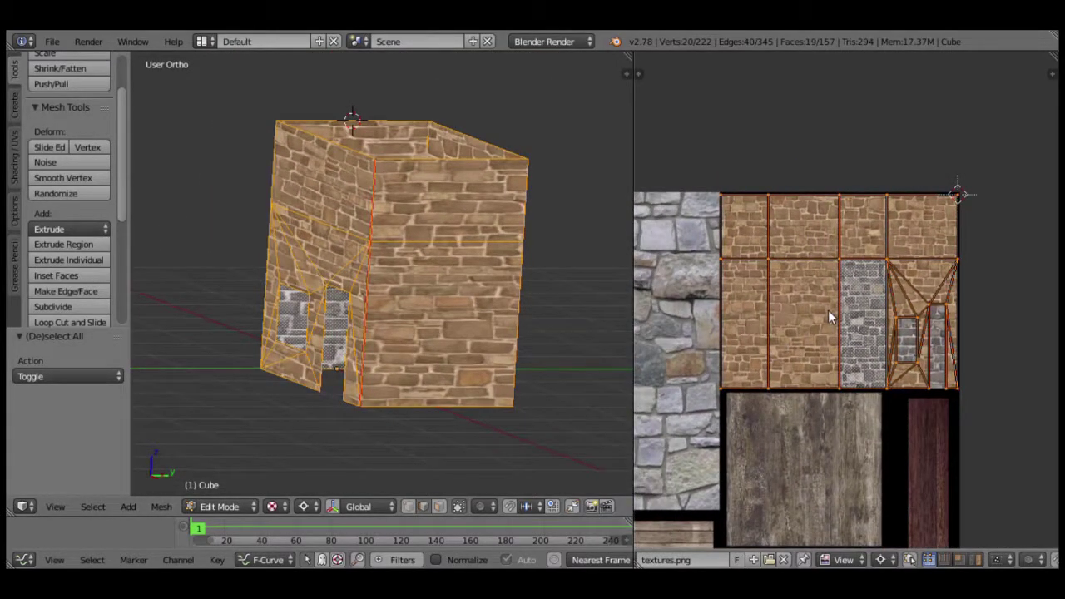
middle_drag(829, 317, 855, 342)
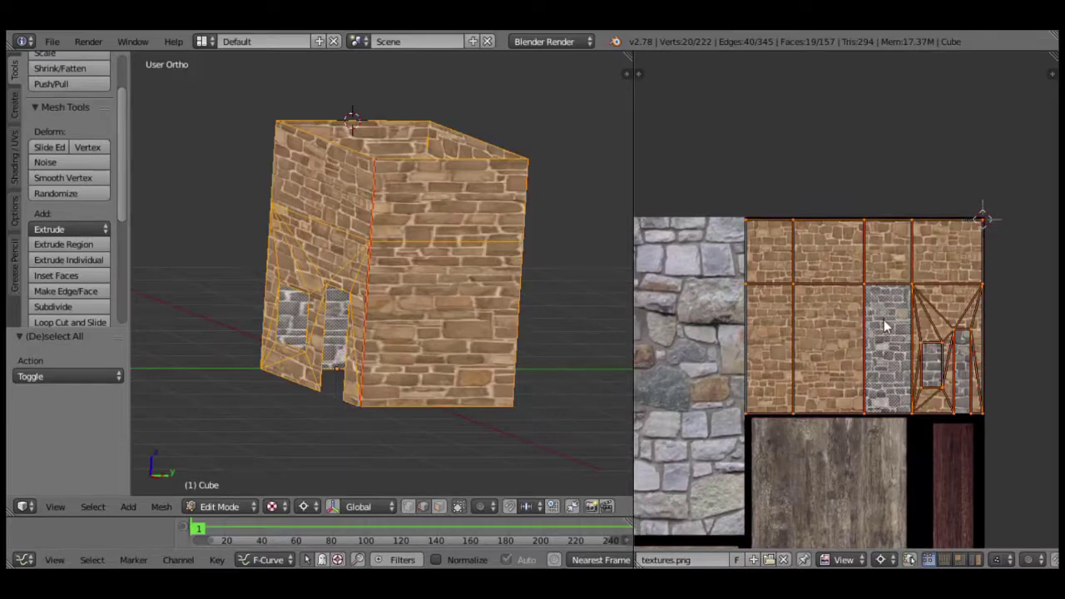
Snap the selected wall UVs to texture pixels.
key(s)
key(shift+s)
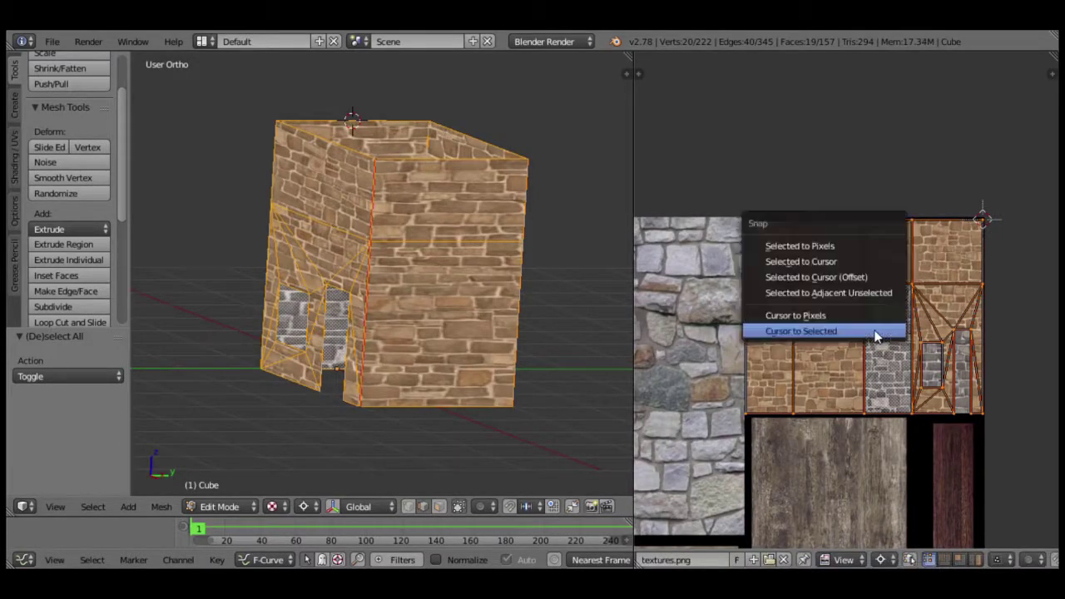
click(831, 248)
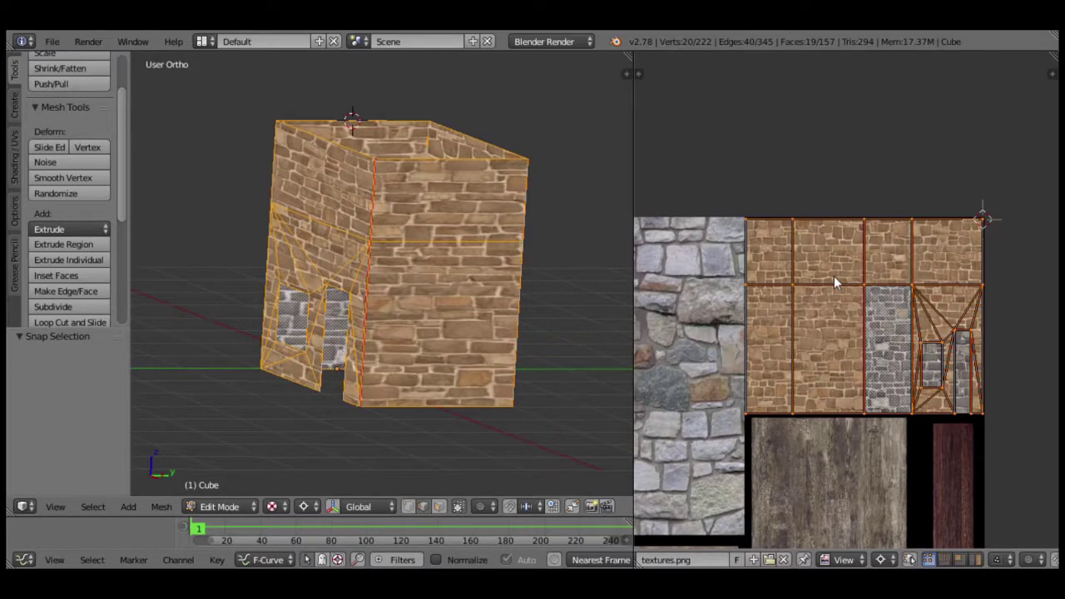
scroll(834, 275, up, 2)
scroll(799, 324, up, 2)
scroll(756, 372, up, 2)
scroll(756, 372, down, 2)
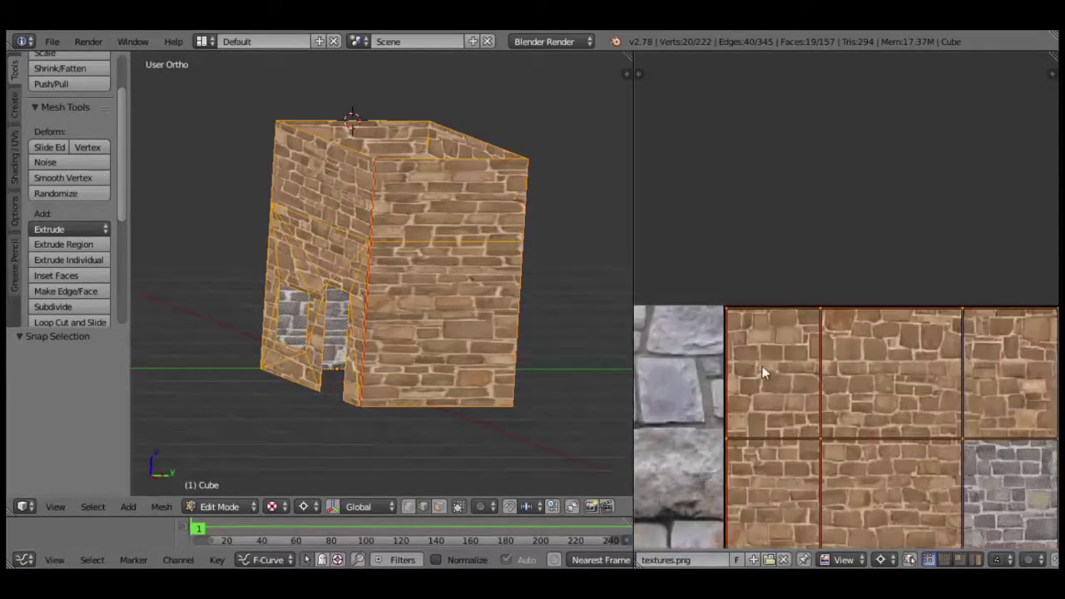
scroll(778, 371, down, 2)
scroll(829, 313, down, 2)
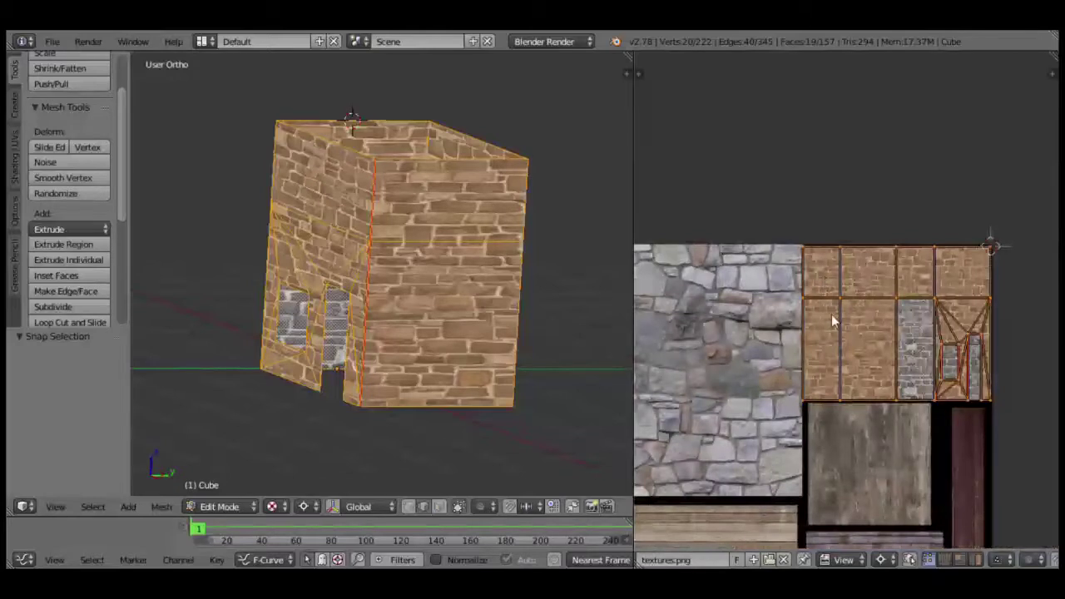
Double the width of the wall UVs with an X scale of 2.
key(s)
key(x)
key(2)
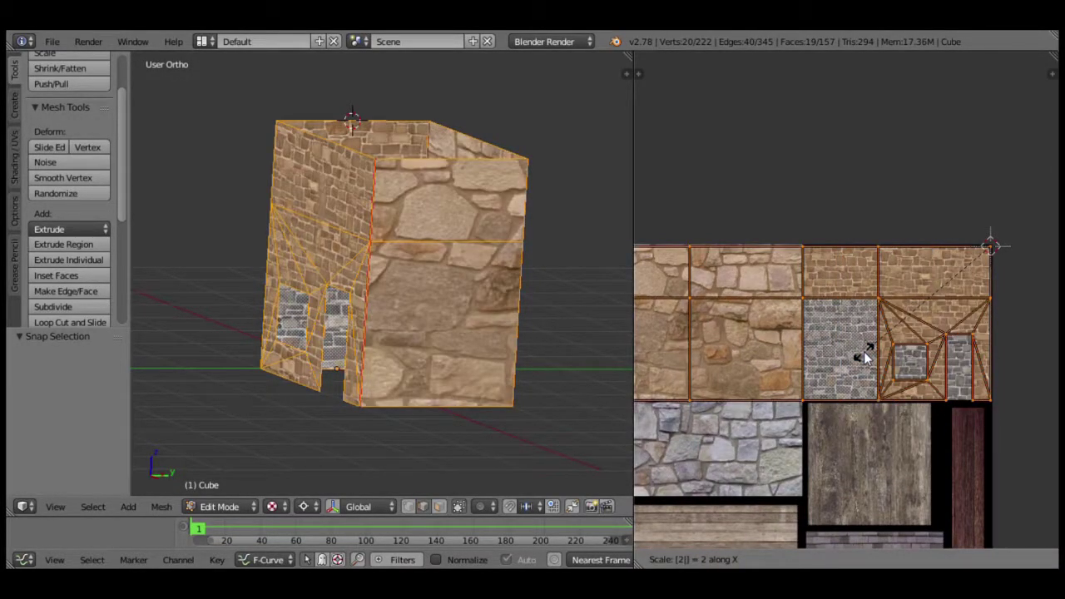
key(Return)
scroll(848, 342, up, 1)
scroll(832, 331, up, 3)
scroll(833, 331, up, 2)
scroll(812, 376, up, 1)
scroll(832, 358, up, 1)
scroll(887, 347, up, 1)
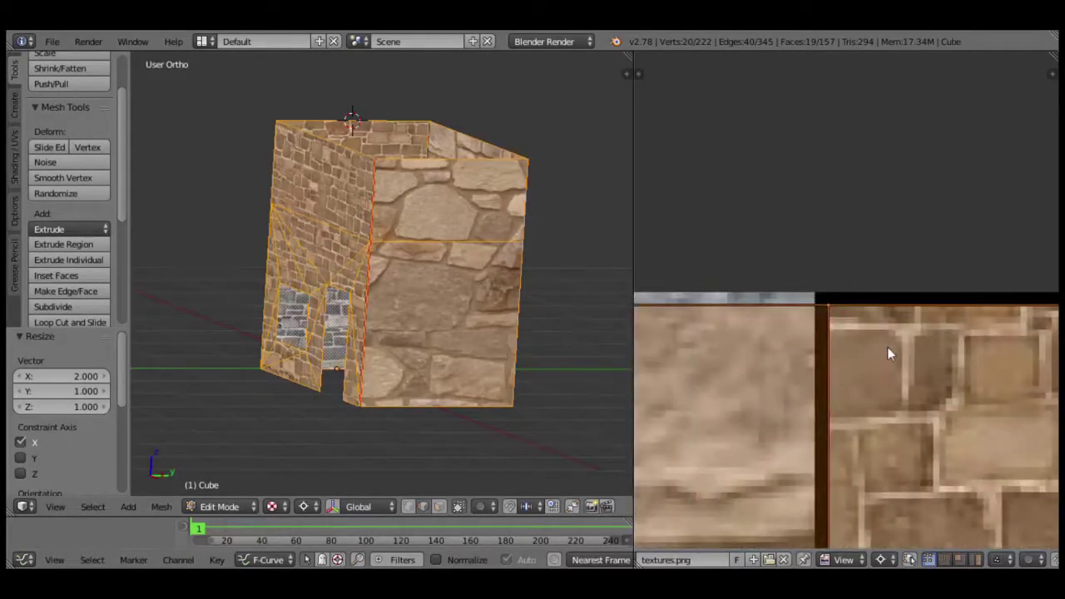
scroll(886, 350, down, 2)
scroll(890, 338, down, 2)
scroll(894, 334, down, 3)
scroll(861, 326, up, 5)
Snap the 2D cursor to a corner UV vertex and box-select the leftmost UV column.
right_click(847, 301)
key(shift+s)
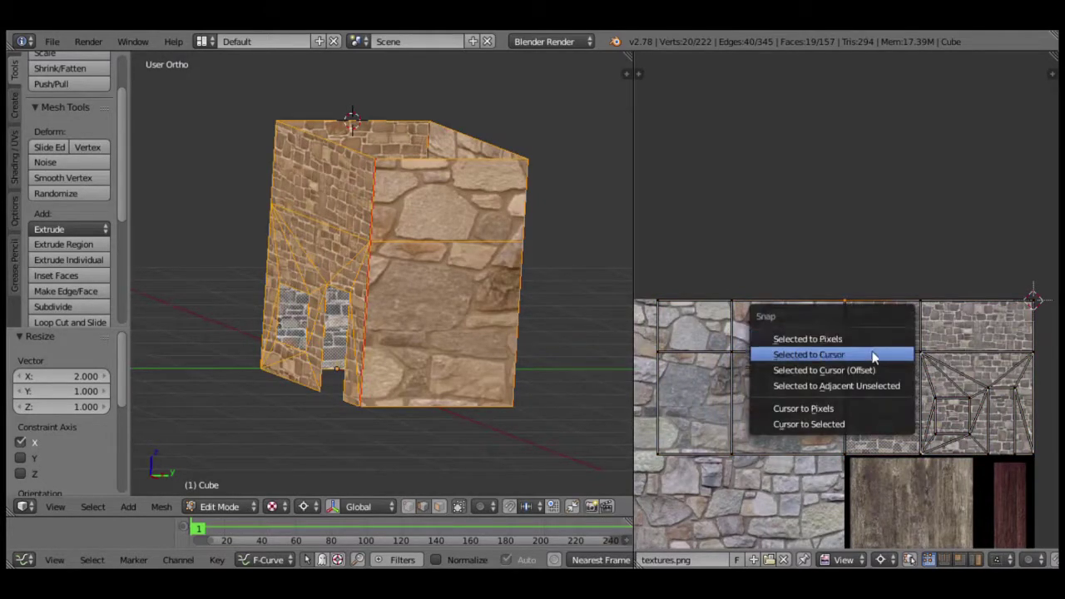
click(845, 426)
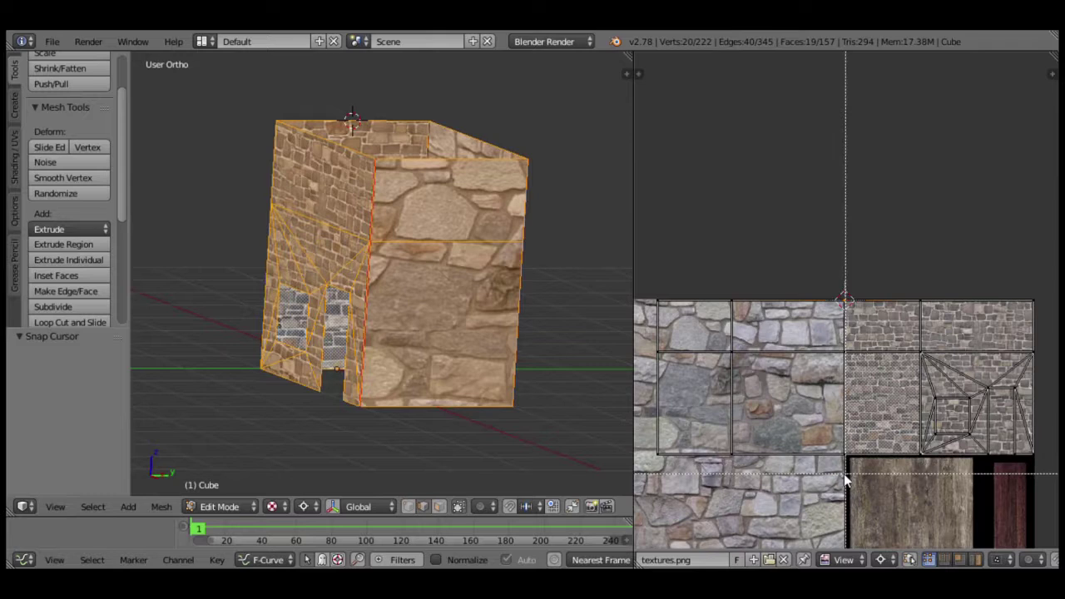
drag(835, 459, 653, 262)
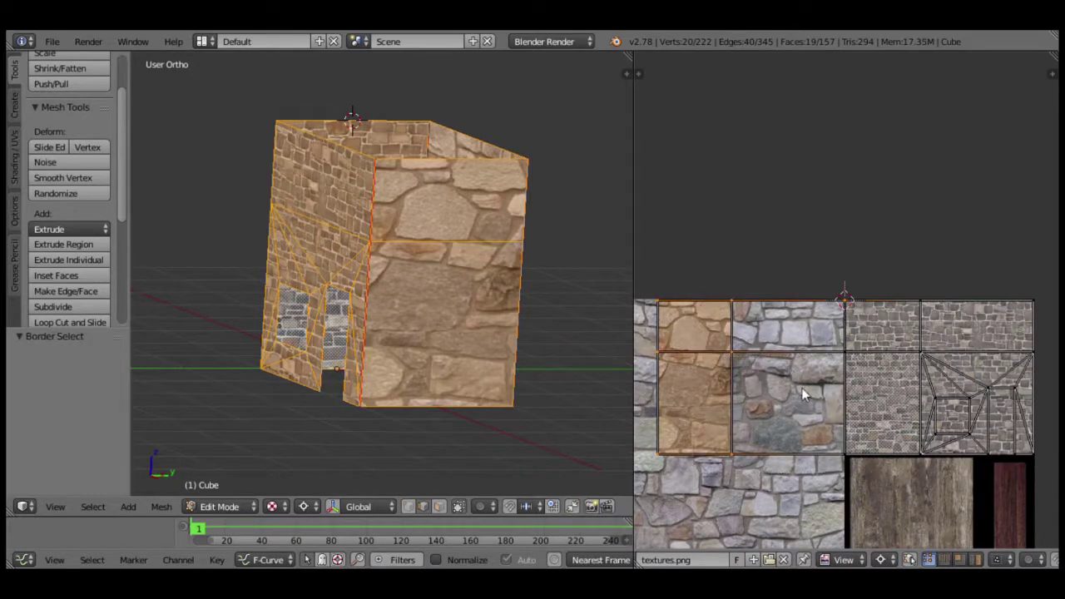
middle_drag(802, 387, 802, 327)
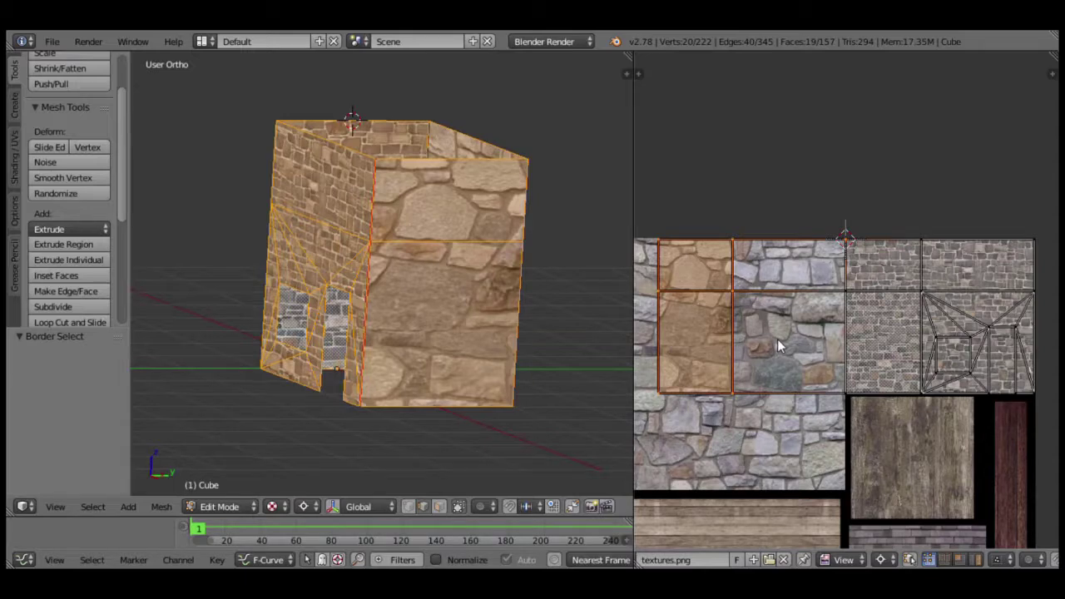
Mirror the selected wall UVs horizontally on the X axis.
key(ctrl+m)
key(x)
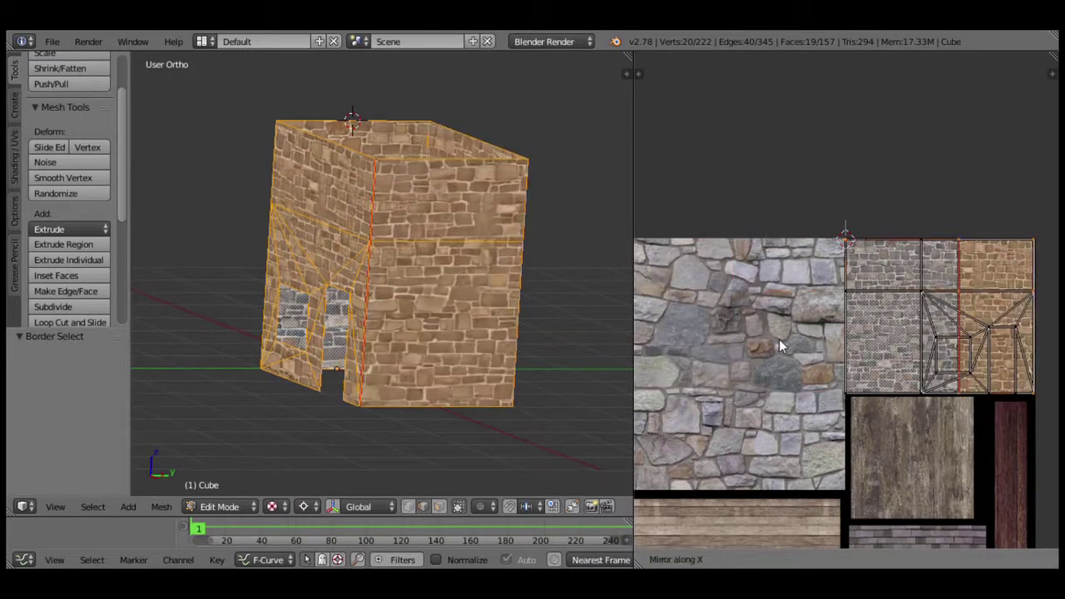
key(Return)
scroll(896, 342, up, 1)
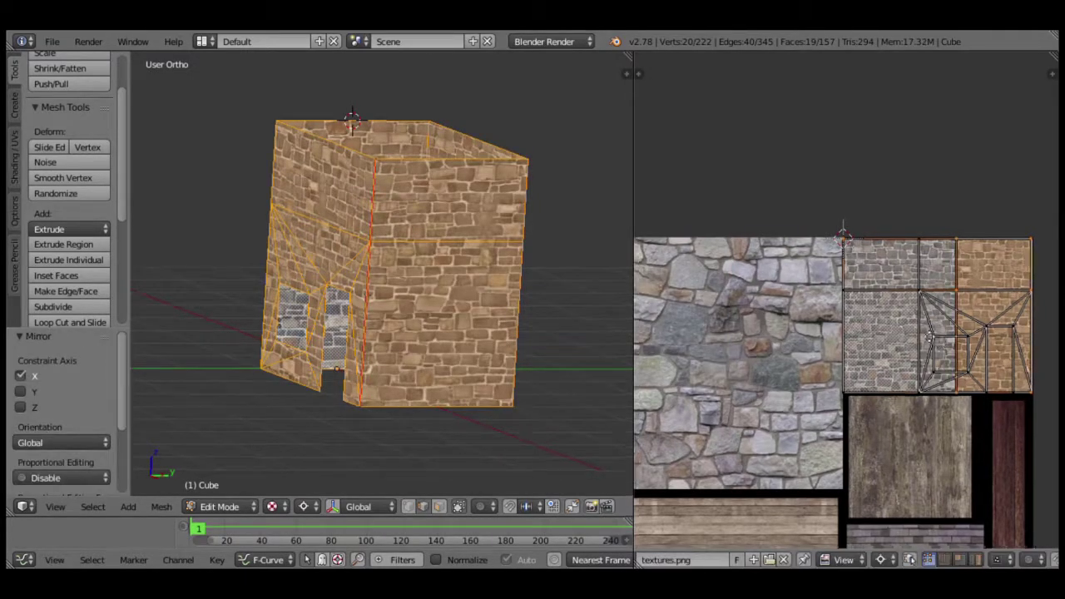
scroll(864, 320, up, 1)
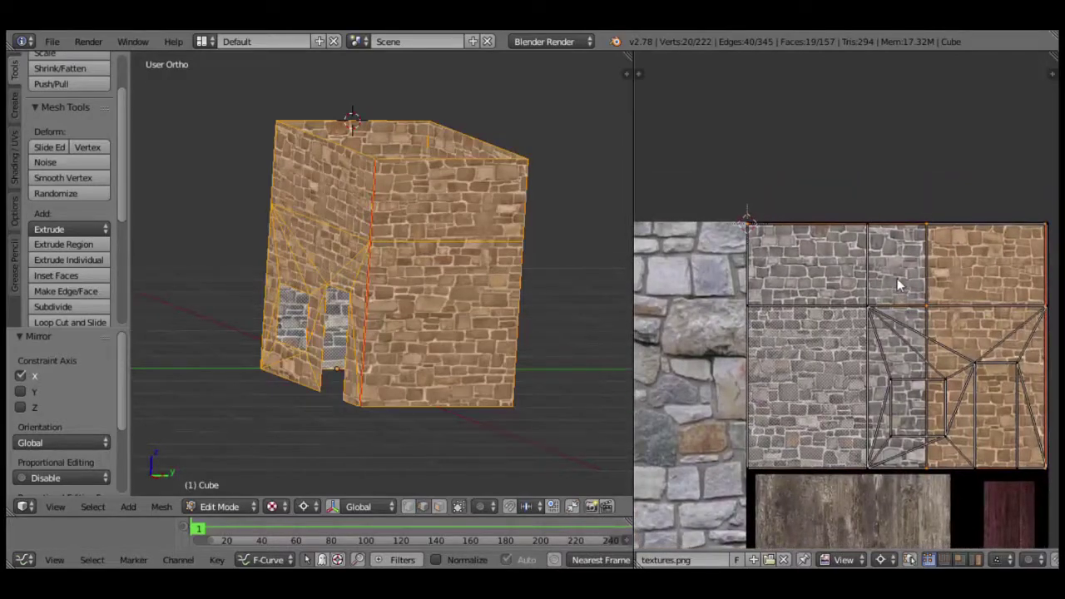
mouse_move(391, 391)
middle_down()
mouse_move(423, 427)
mouse_move(418, 369)
middle_up()
scroll(422, 427, up, 2)
scroll(423, 427, up, 3)
scroll(423, 426, down, 5)
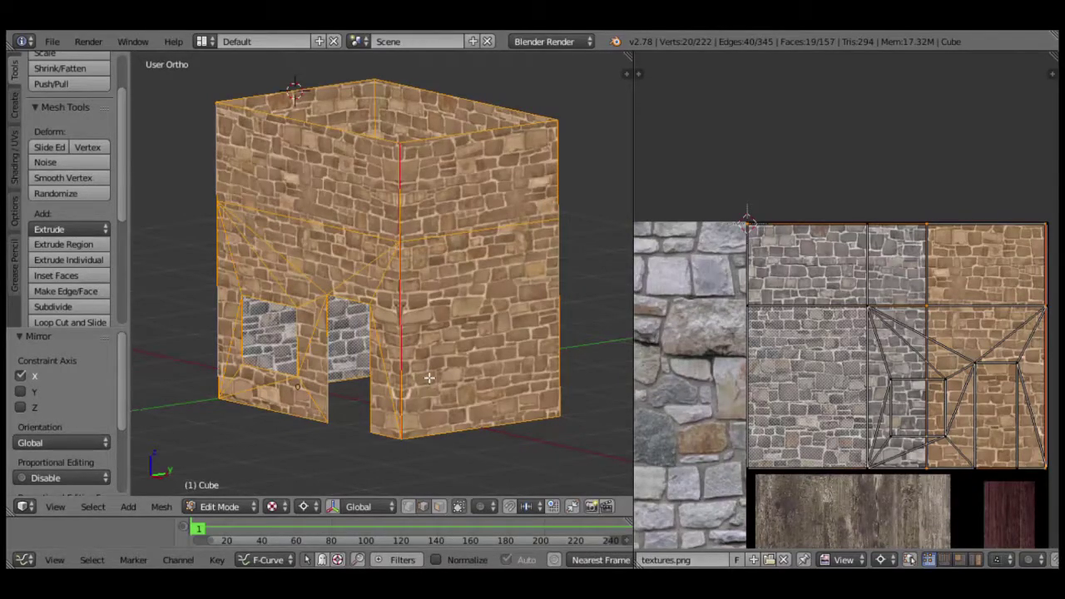
scroll(425, 373, up, 3)
scroll(455, 343, down, 3)
Select the three right-side wall faces near the door corner.
key(a)
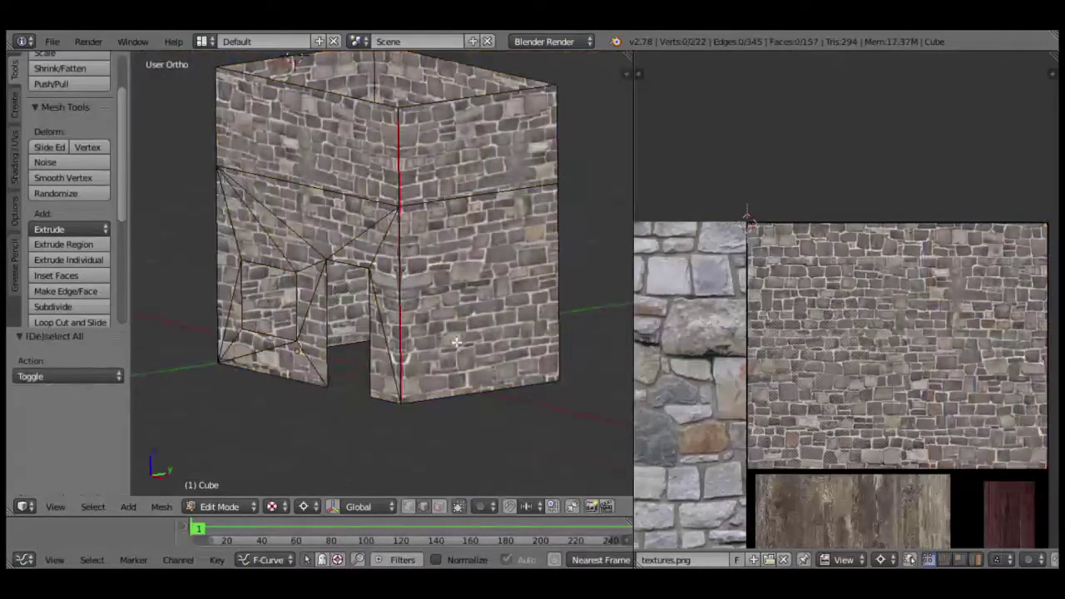
scroll(456, 343, up, 3)
mouse_move(450, 291)
shift+middle_down()
mouse_move(437, 281)
mouse_move(441, 298)
mouse_move(454, 284)
shift+middle_up()
scroll(437, 282, down, 1)
scroll(437, 281, down, 1)
scroll(437, 281, down, 1)
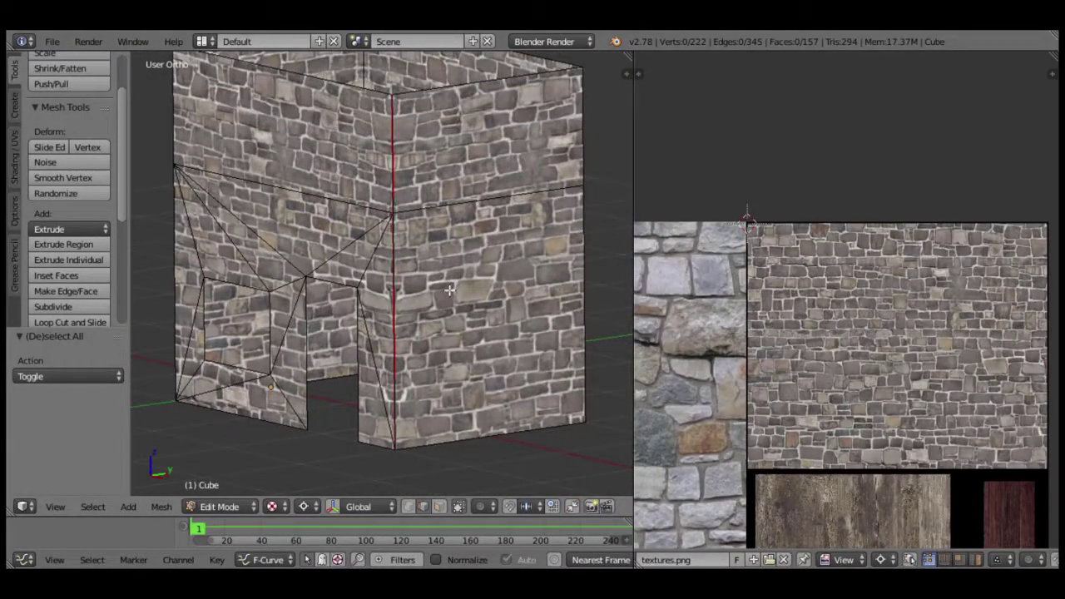
scroll(446, 293, down, 2)
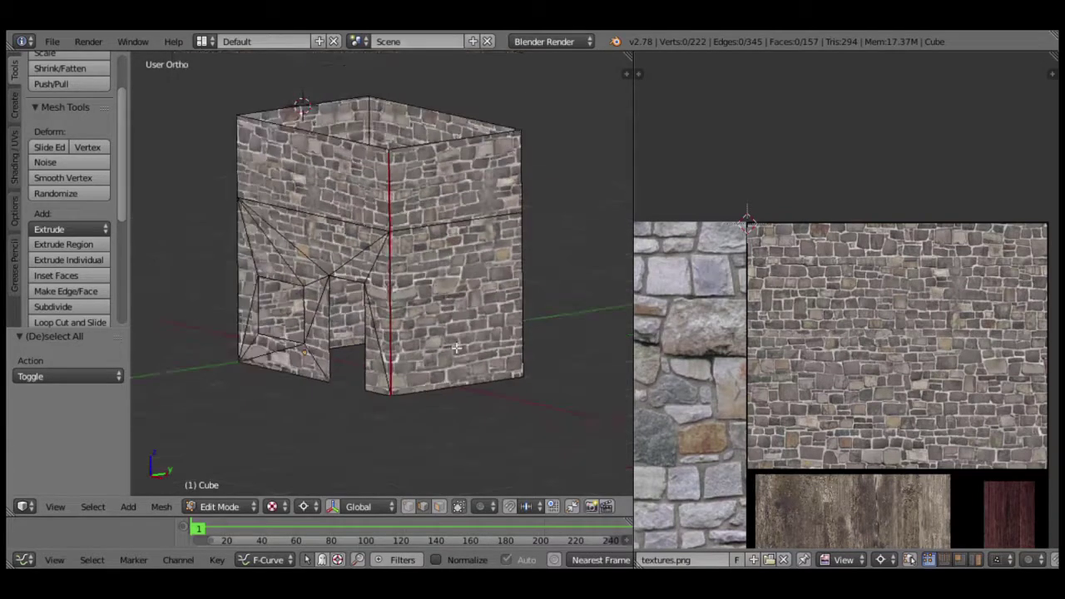
right_click(447, 324)
shift+right_click(462, 217)
middle_drag(462, 217, 491, 237)
shift+right_click(479, 213)
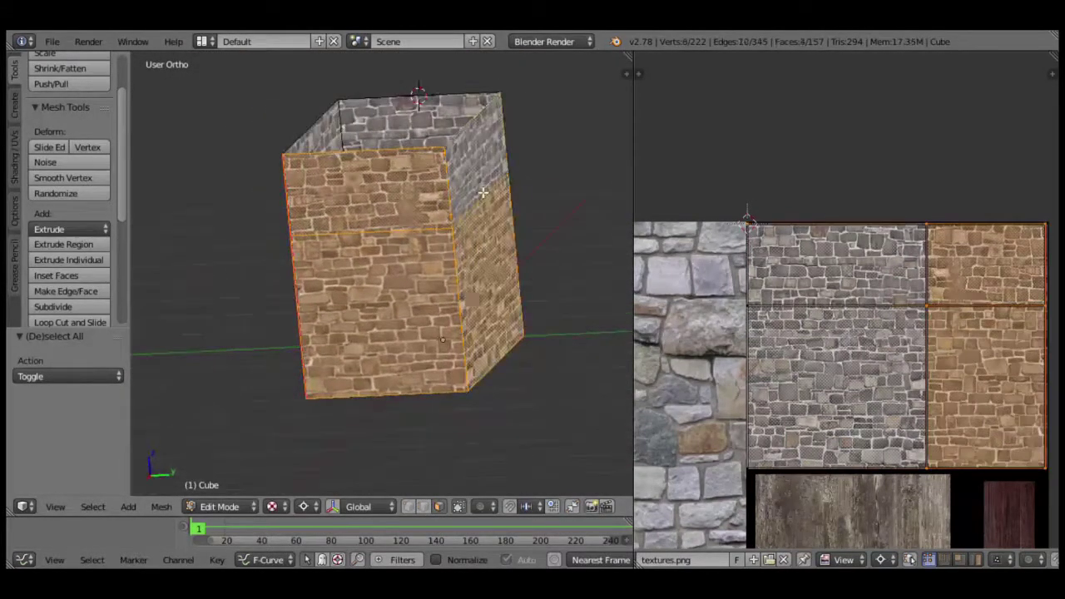
Snap the 2D cursor to the right walls' UVs and mirror them horizontally.
middle_drag(748, 471, 689, 419)
key(a)
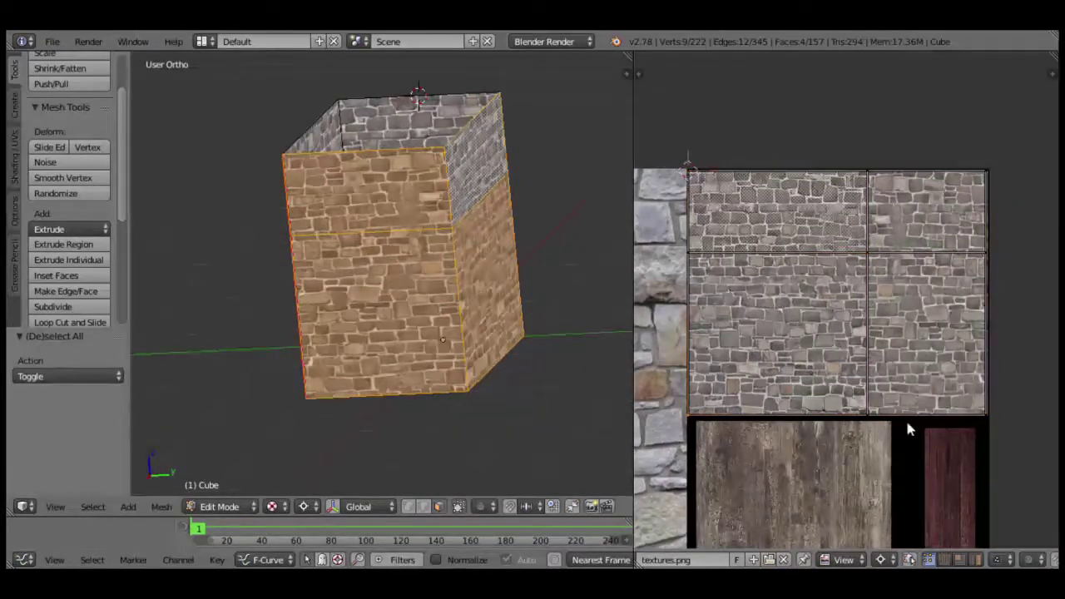
key(shift+s)
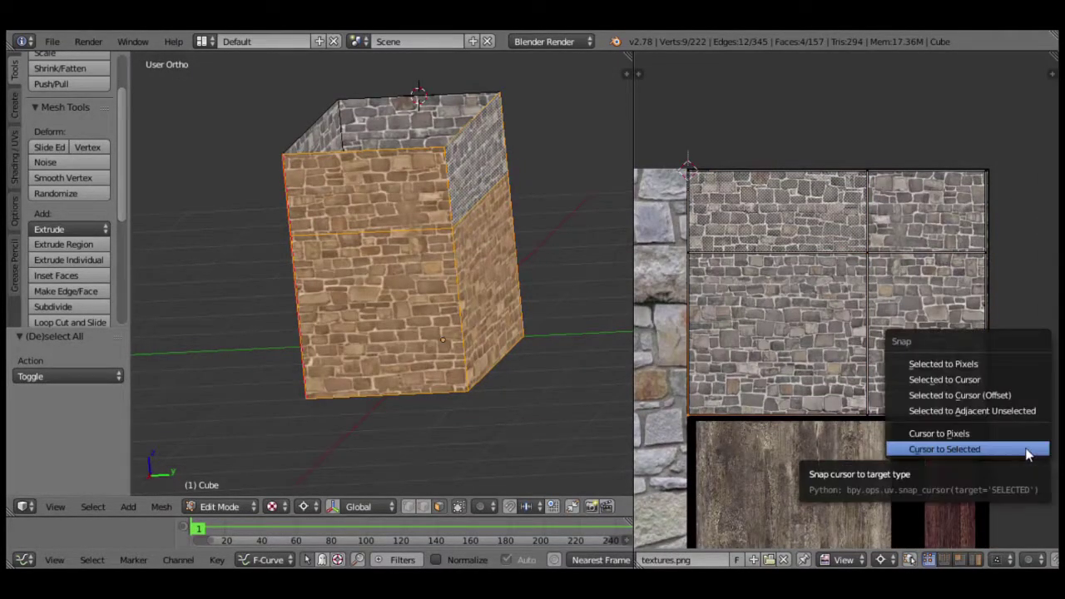
click(1025, 449)
key(a)
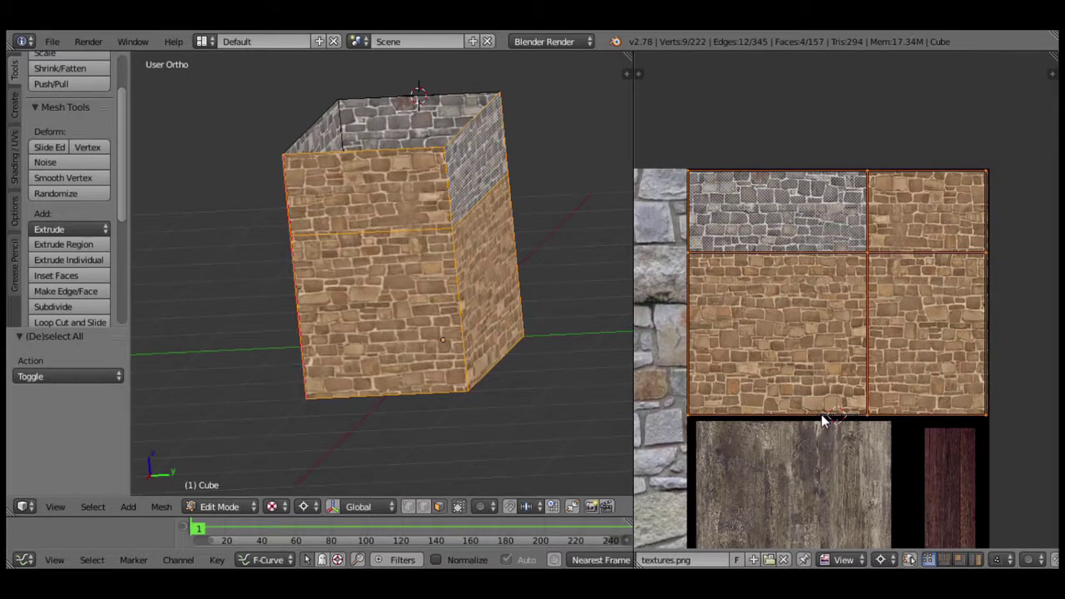
key(ctrl+m)
key(x)
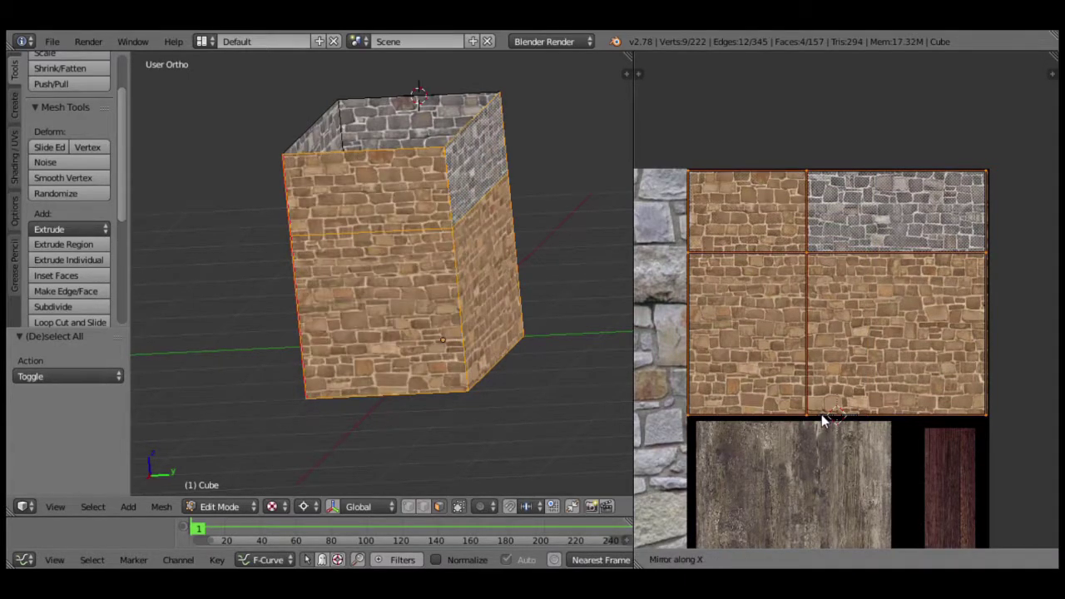
click(821, 414)
Orbit around the house to check the brown sandstone texture on every wall.
mouse_move(357, 404)
middle_down()
mouse_move(467, 408)
mouse_move(416, 400)
middle_up()
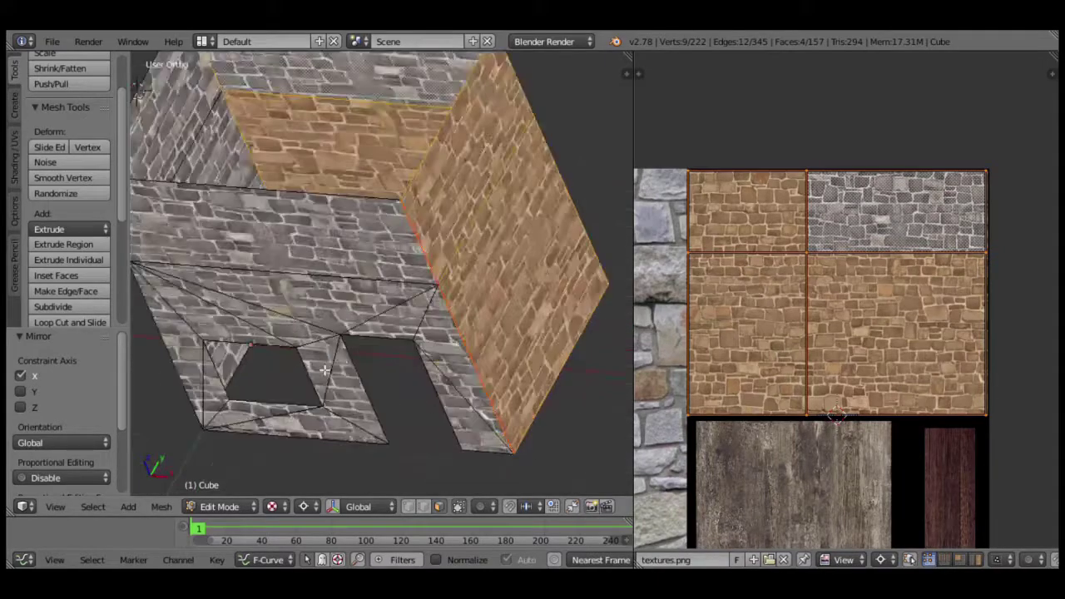
scroll(391, 391, up, 5)
key(a)
scroll(366, 389, down, 5)
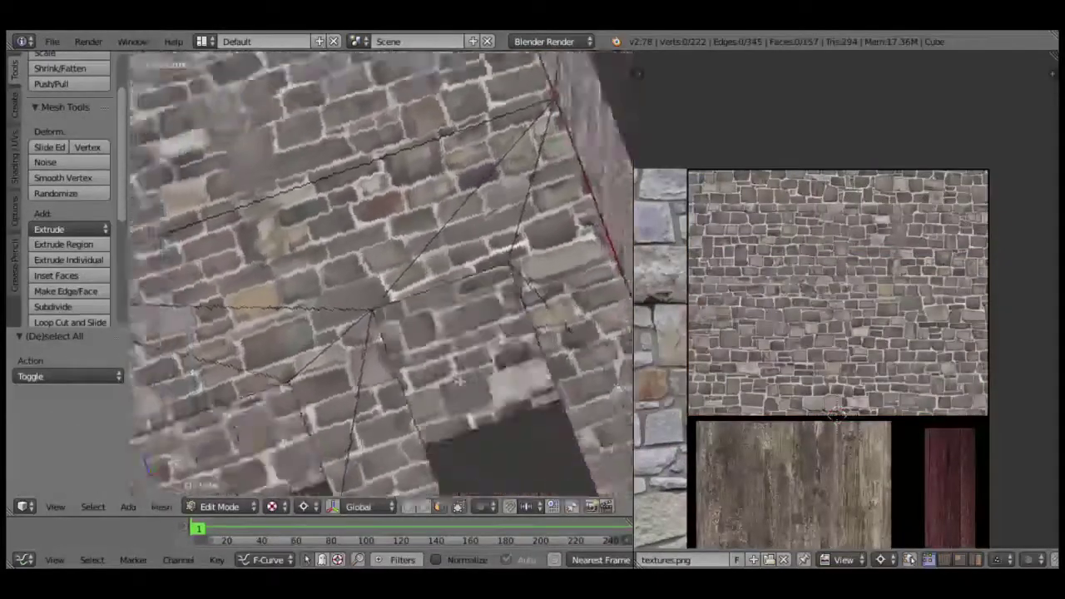
middle_drag(367, 390, 383, 268)
scroll(382, 268, up, 5)
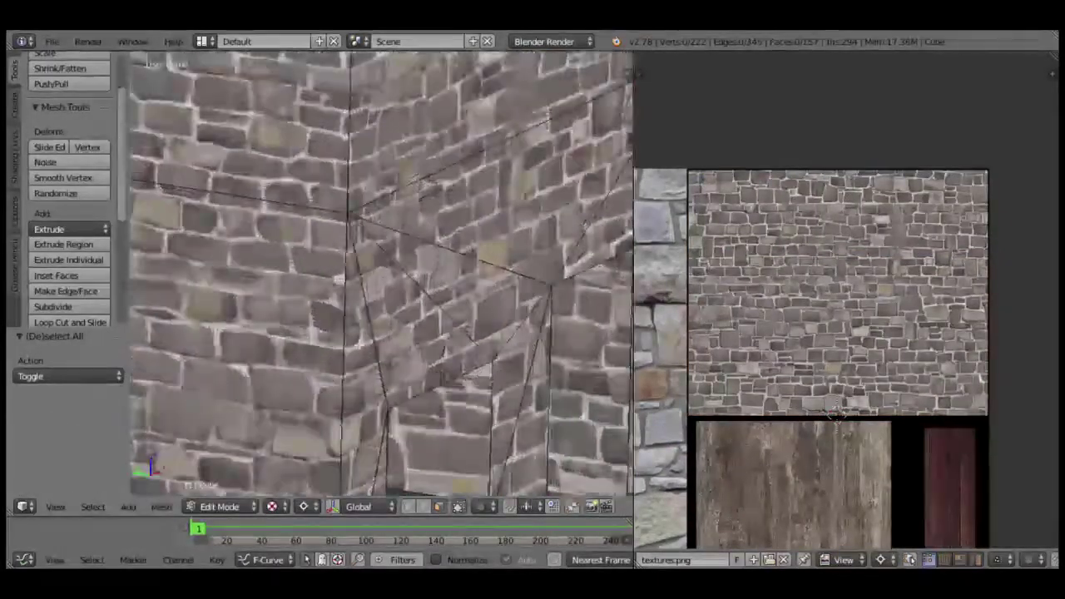
scroll(366, 350, down, 5)
mouse_move(366, 349)
middle_down()
mouse_move(348, 364)
mouse_move(463, 363)
middle_up()
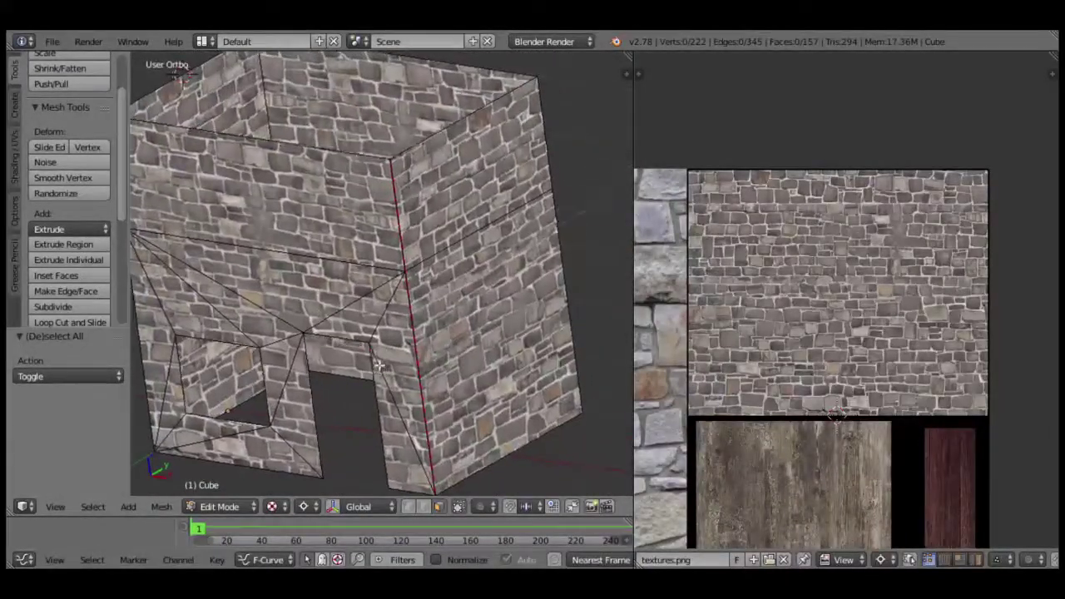
middle_drag(464, 363, 384, 324)
middle_drag(488, 358, 485, 379)
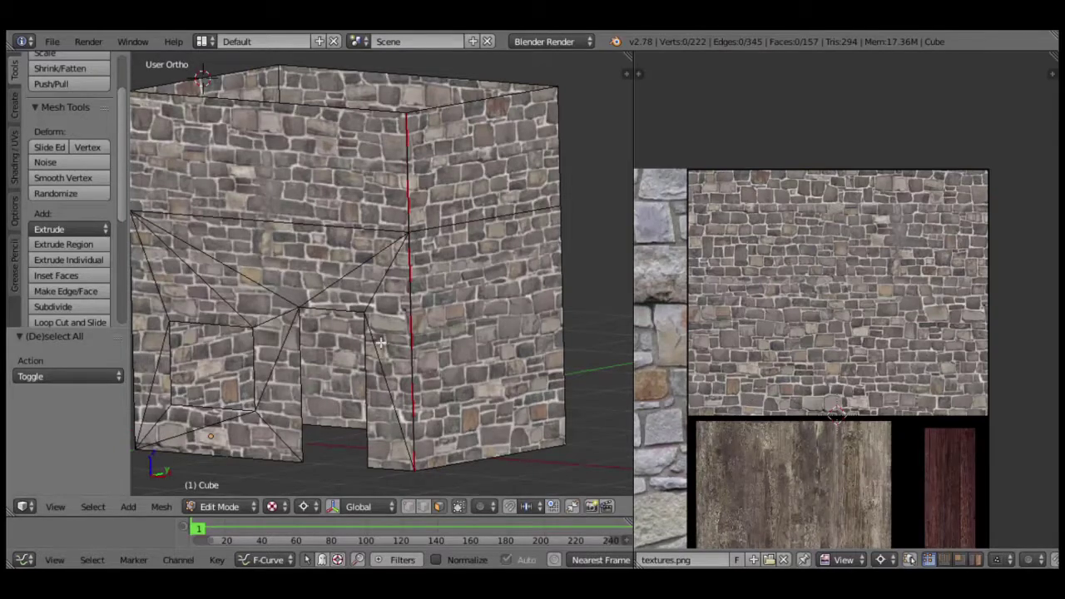
key(a)
scroll(418, 330, down, 4)
mouse_move(418, 331)
middle_down()
mouse_move(422, 278)
mouse_move(461, 320)
mouse_move(449, 323)
middle_up()
click(421, 507)
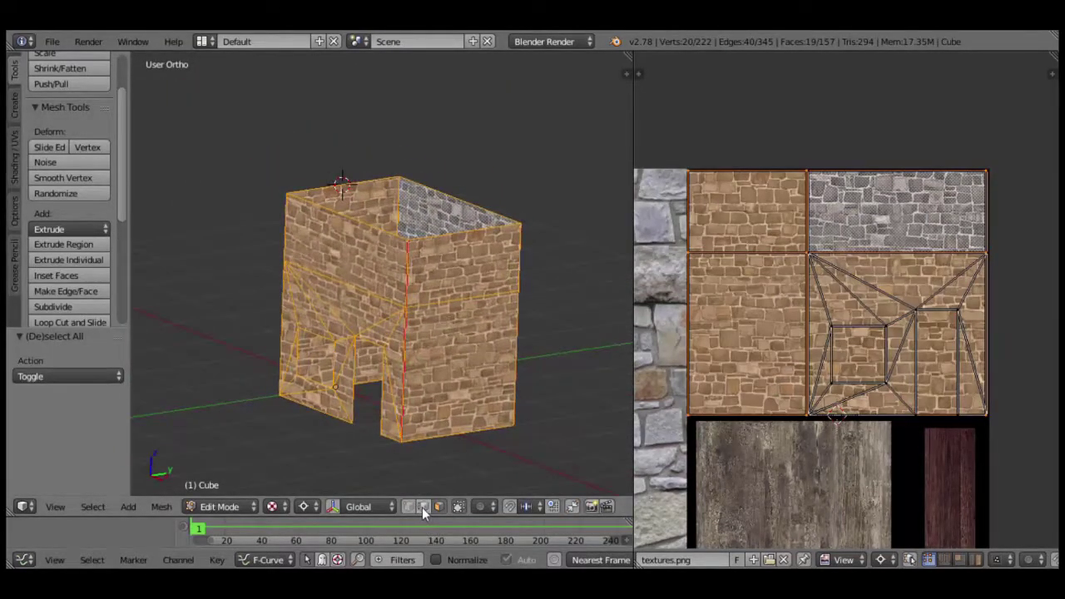
Delete the two selected top wall edges along with their faces.
right_click(376, 239)
shift+right_click(455, 194)
key(x)
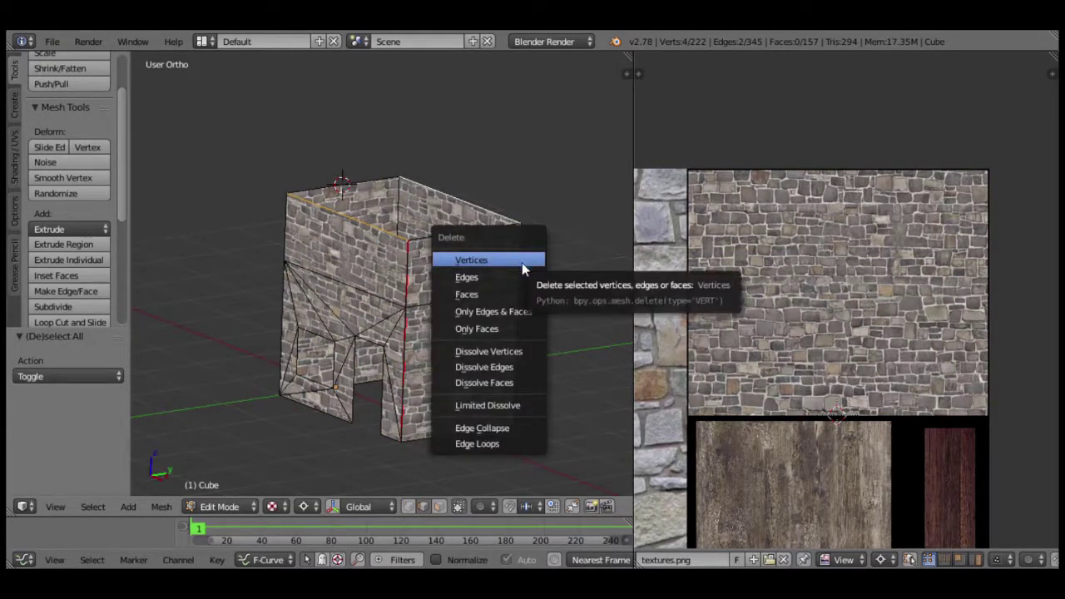
click(511, 279)
Scale the left and right top wall edges to 0.1 along Y into gable peaks.
right_click(365, 182)
shift+right_click(469, 238)
key(s)
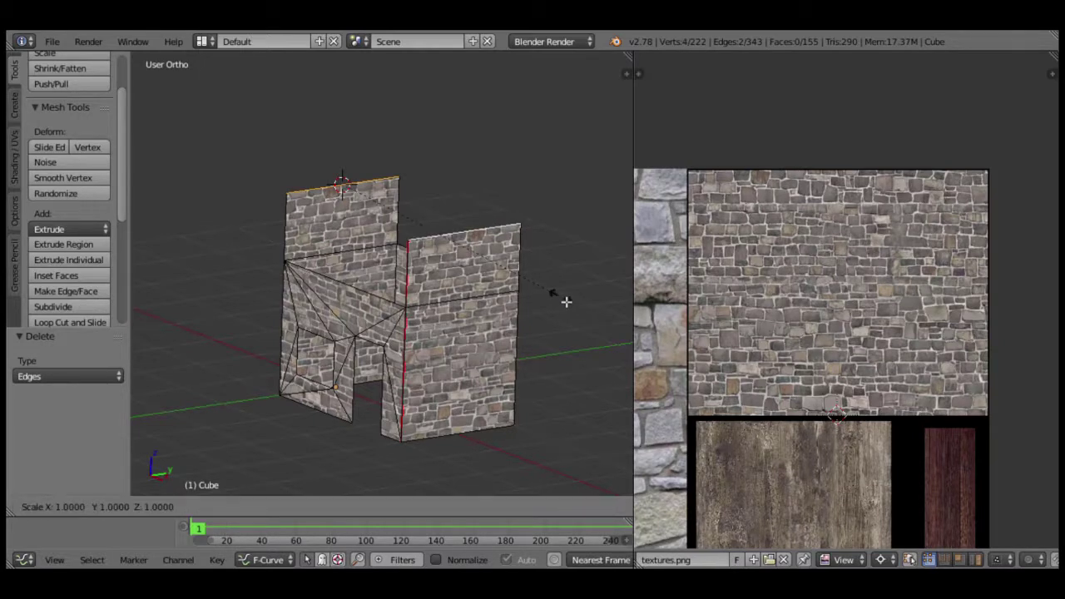
text(y.)
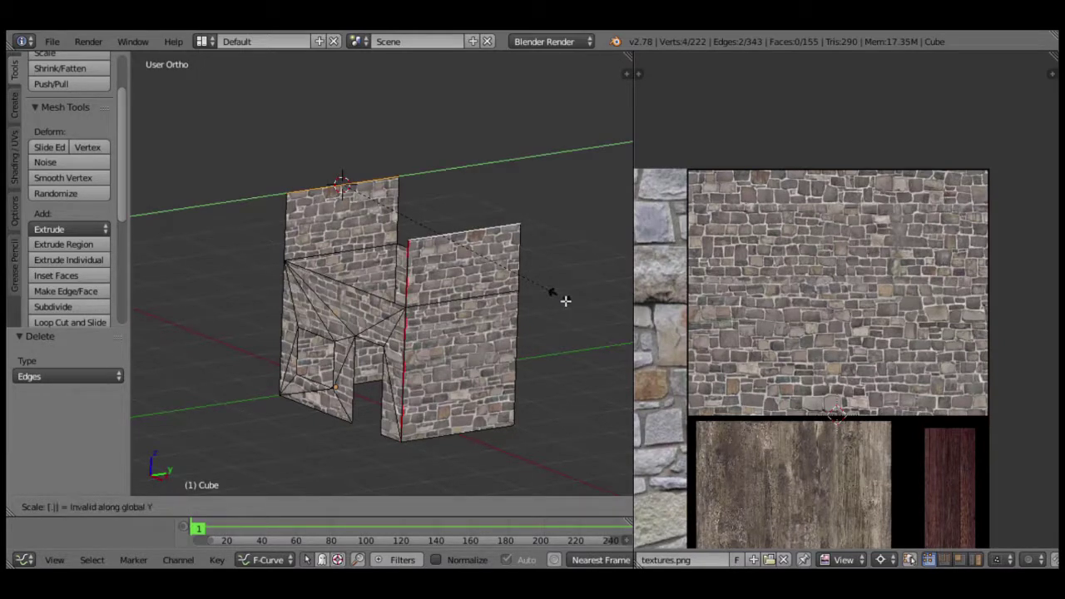
text(1)
key(Return)
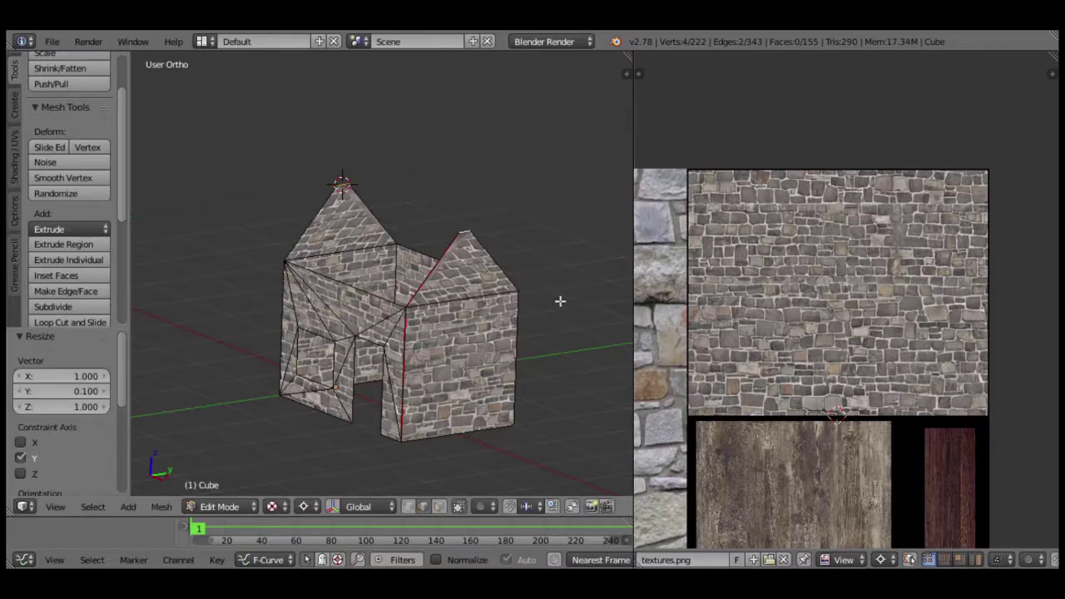
scroll(530, 313, up, 5)
scroll(447, 312, up, 2)
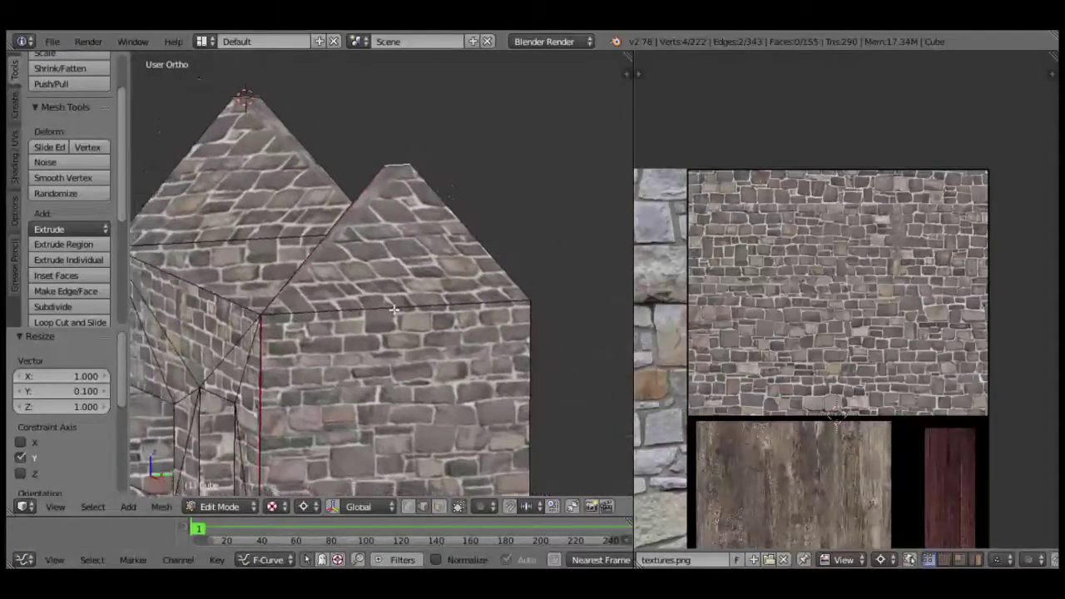
scroll(393, 263, up, 2)
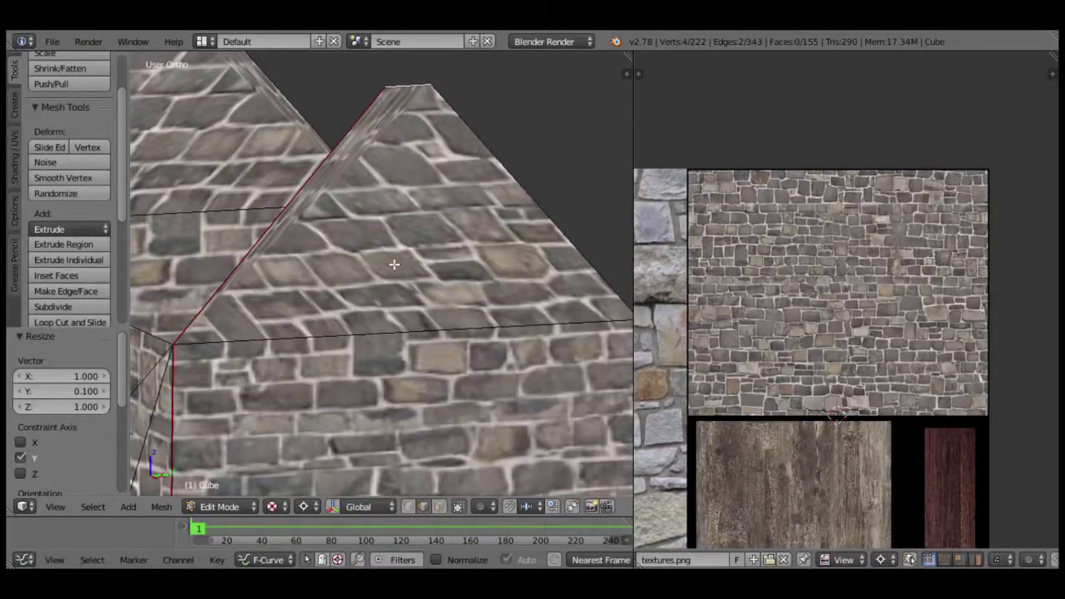
scroll(394, 264, down, 2)
key(l)
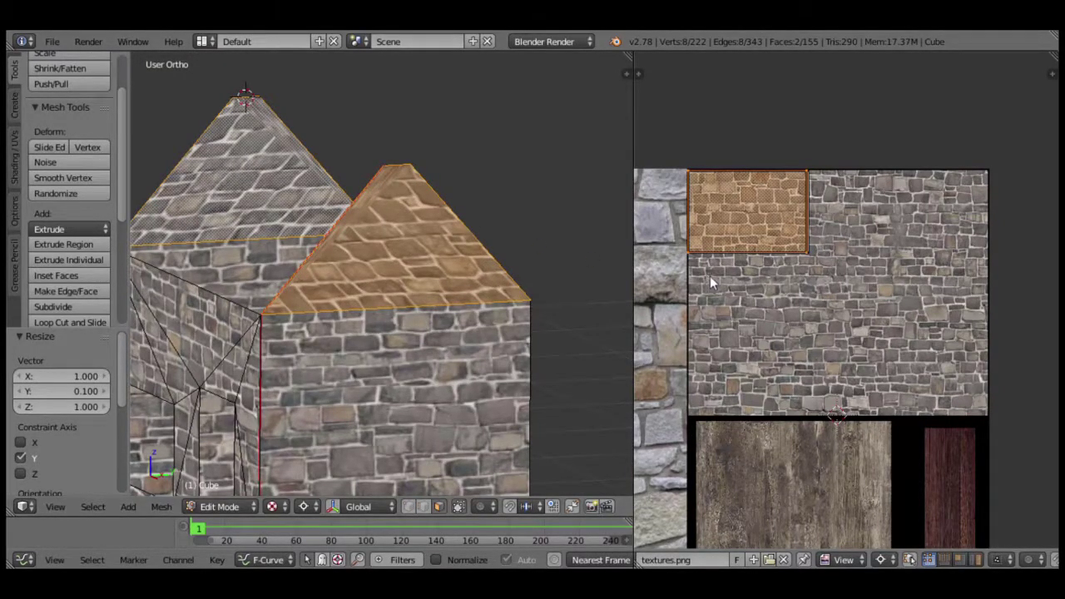
Snap the 2D cursor to the gable UVs and scale them to 0.1 along X.
key(a)
key(shift+s)
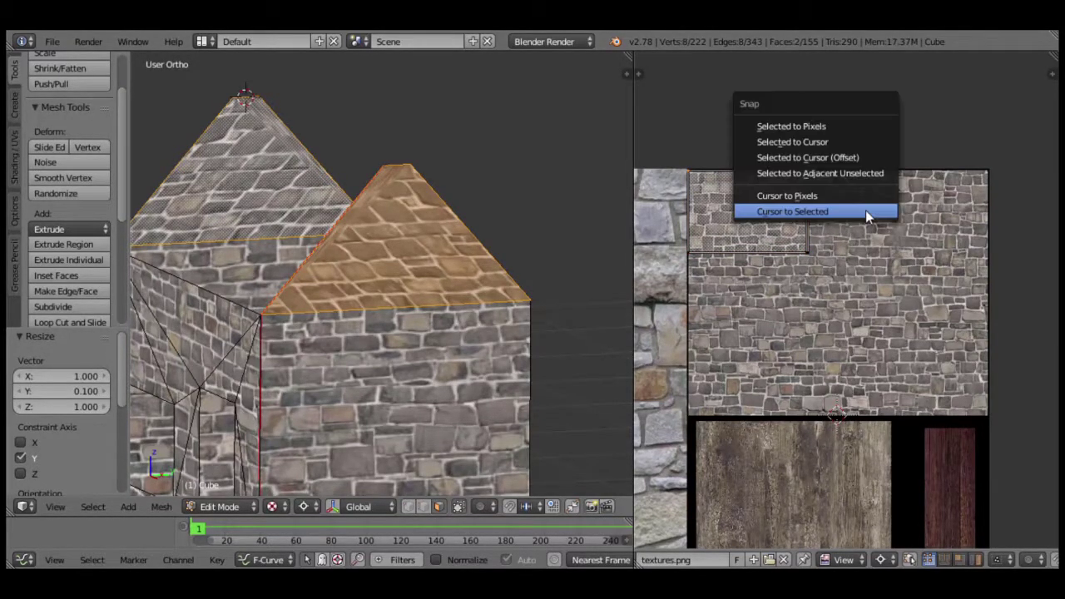
click(865, 213)
middle_drag(860, 216, 886, 265)
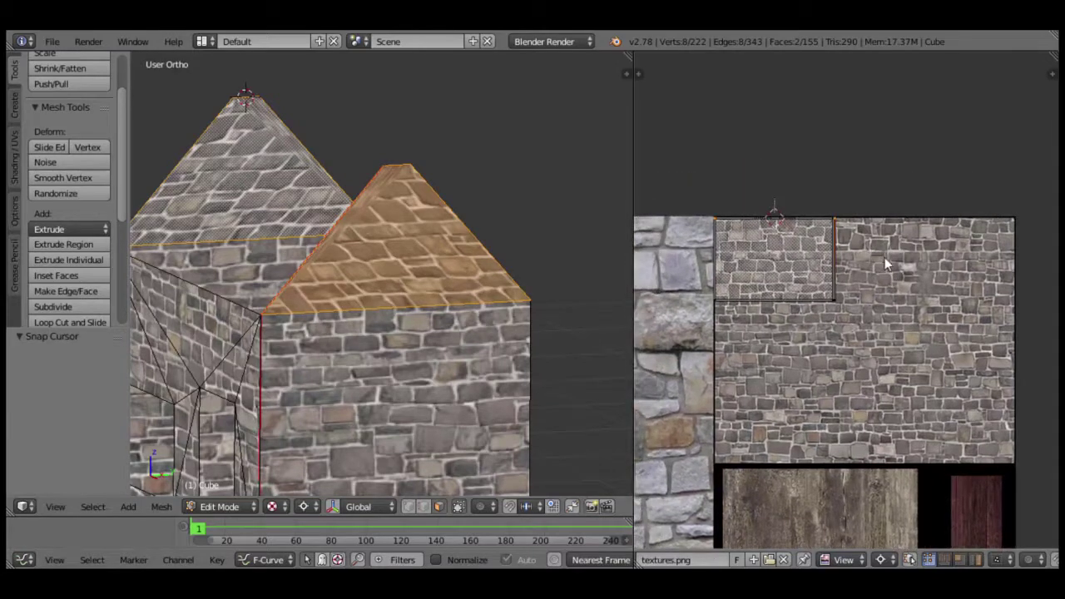
key(s)
text(x)
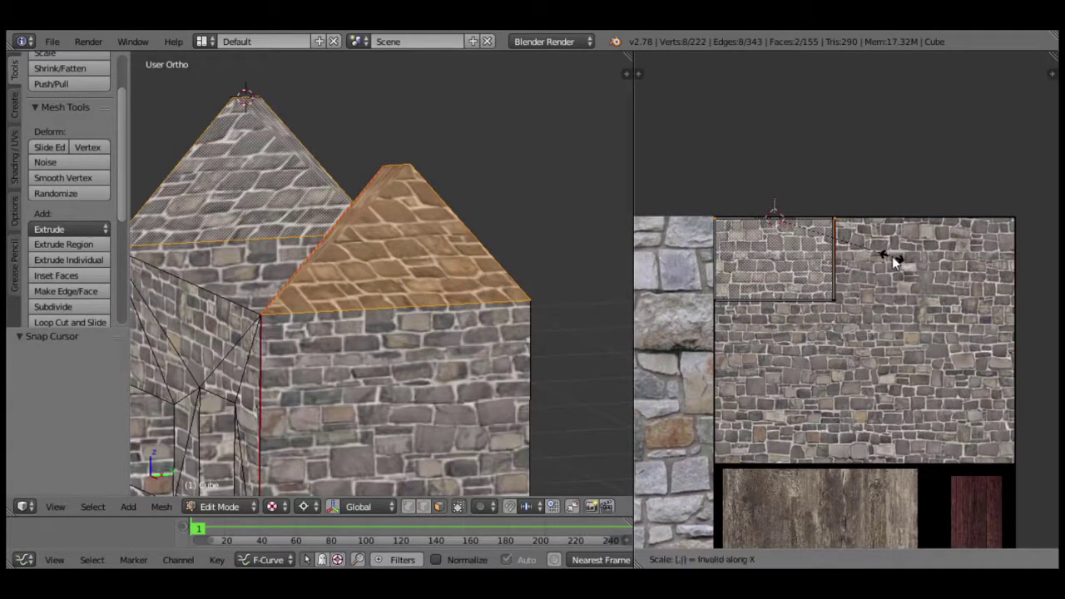
text(0.1)
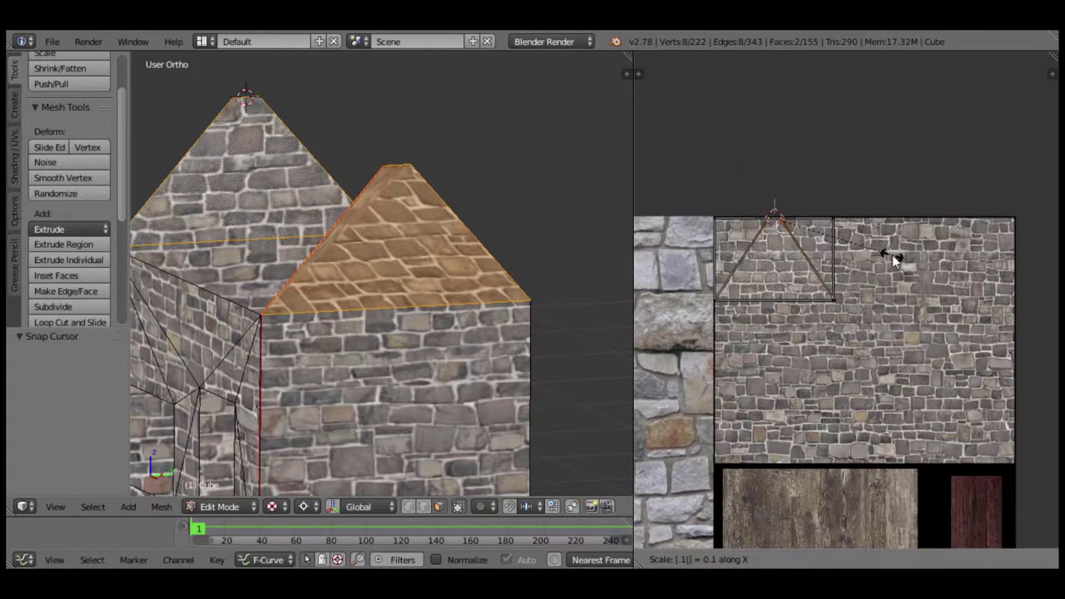
key(Return)
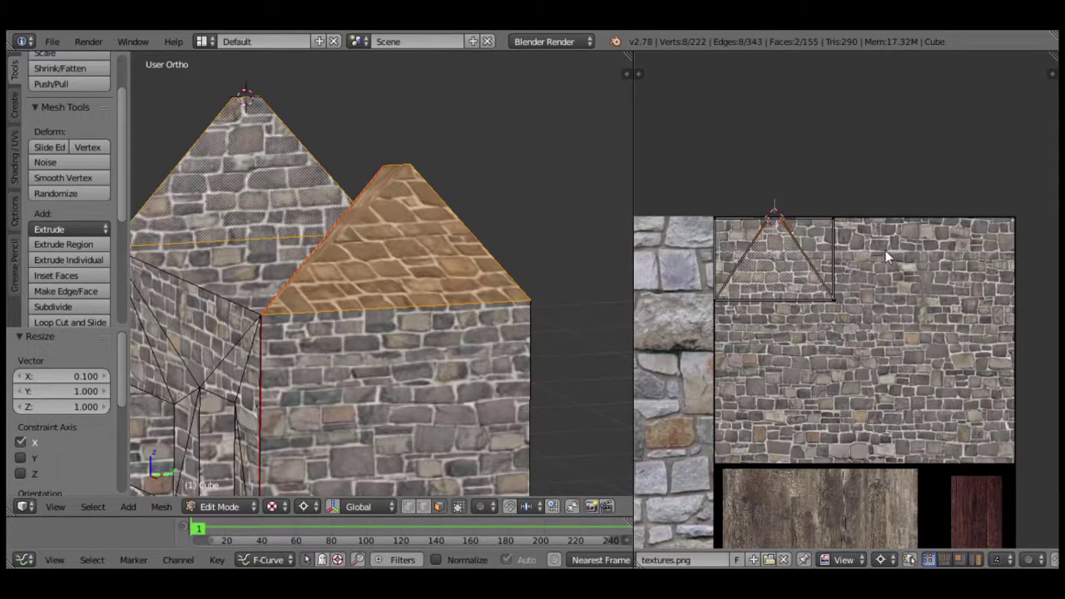
Squeeze the gable UVs' right edge by 0.1 along X, then return to Object Mode.
right_click(832, 224)
text(sx)
text(.)
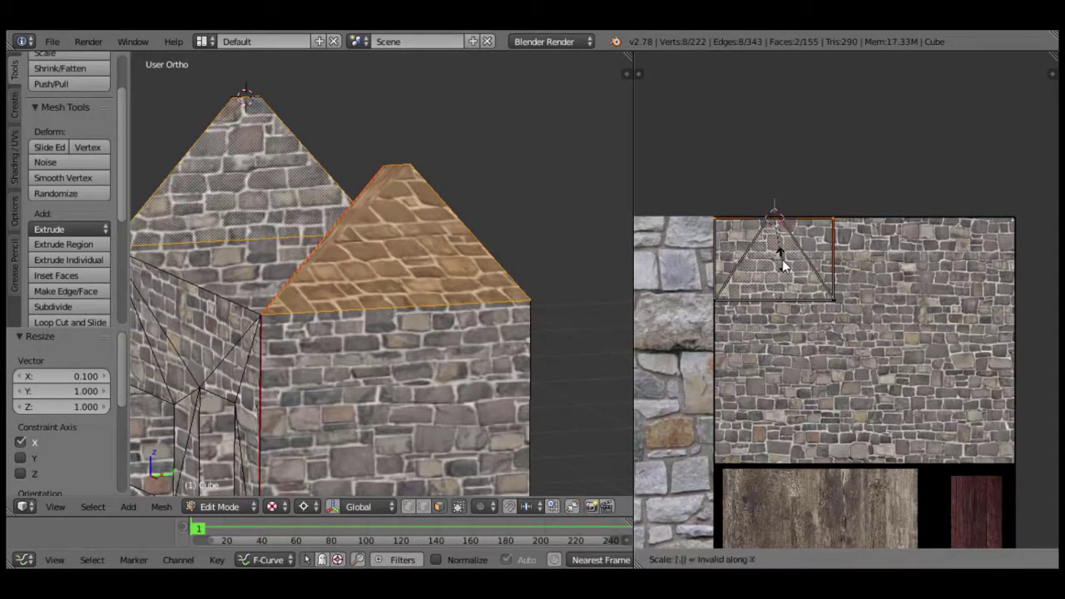
text(1)
key(Return)
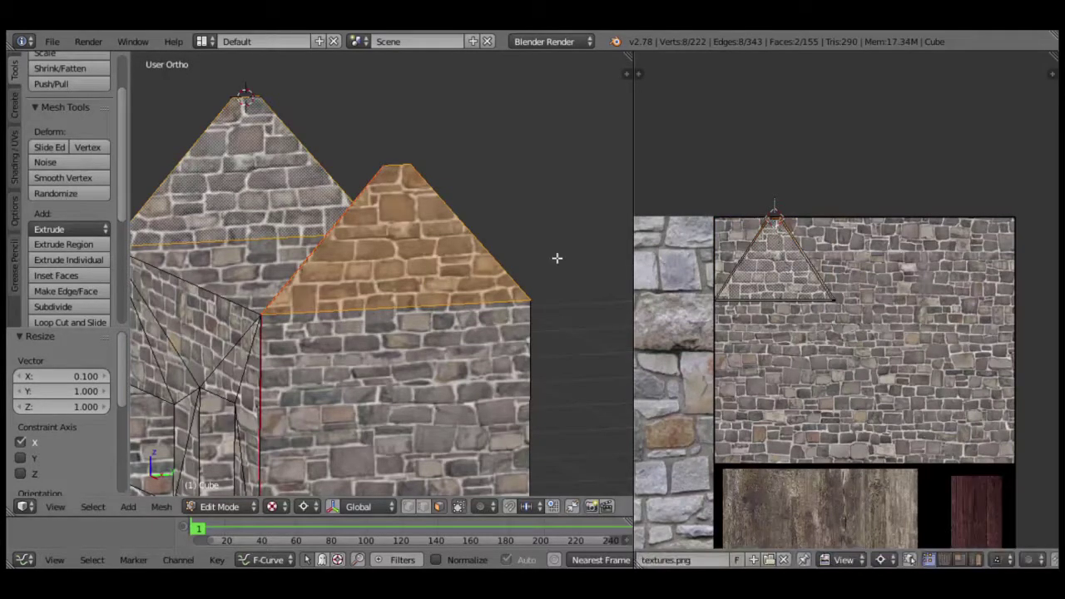
key(Tab)
scroll(434, 315, down, 4)
middle_drag(381, 308, 410, 320)
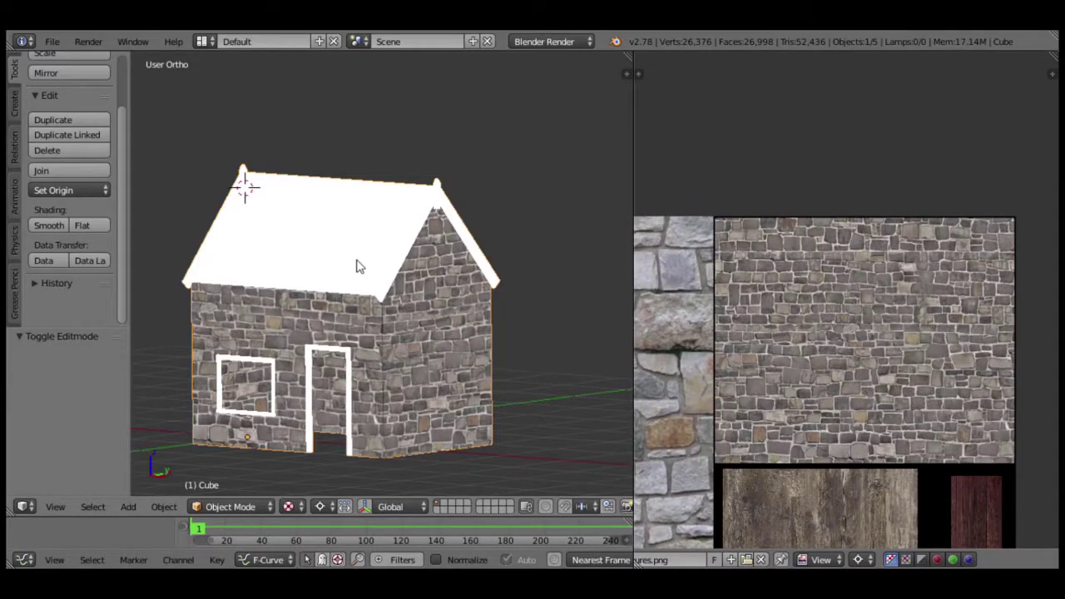
Reveal all hidden parts, then hide everything except the roof in solid shading.
key(Tab)
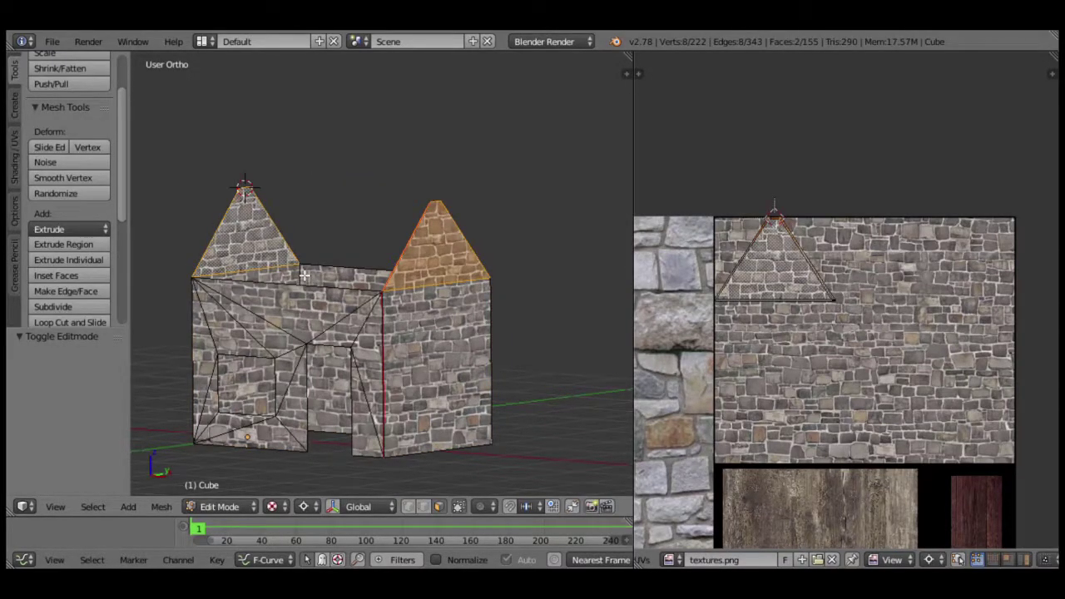
key(alt+h)
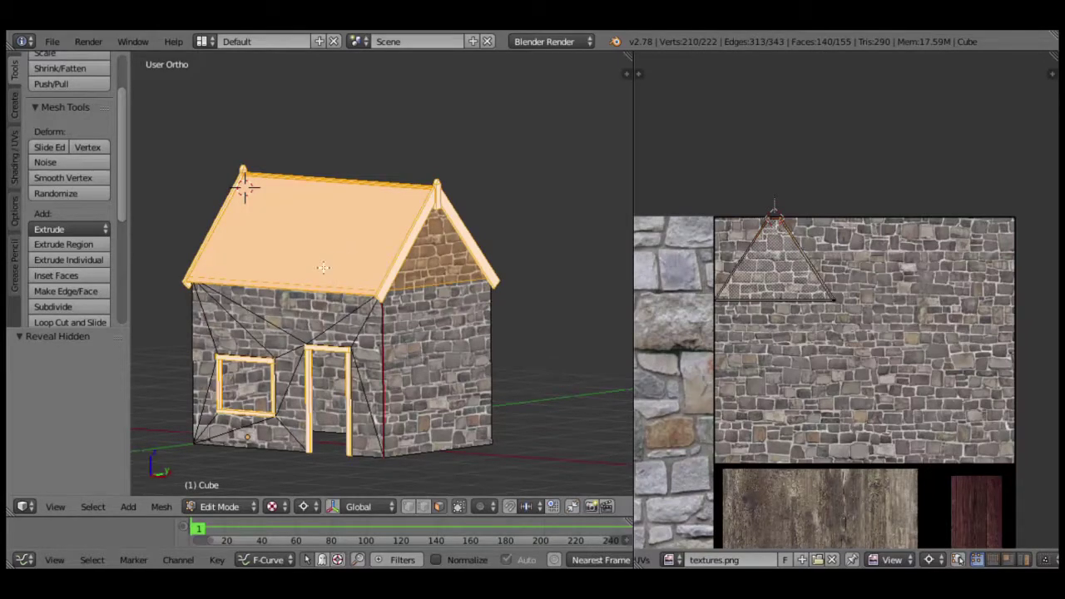
scroll(325, 290, up, 3)
right_click(317, 311)
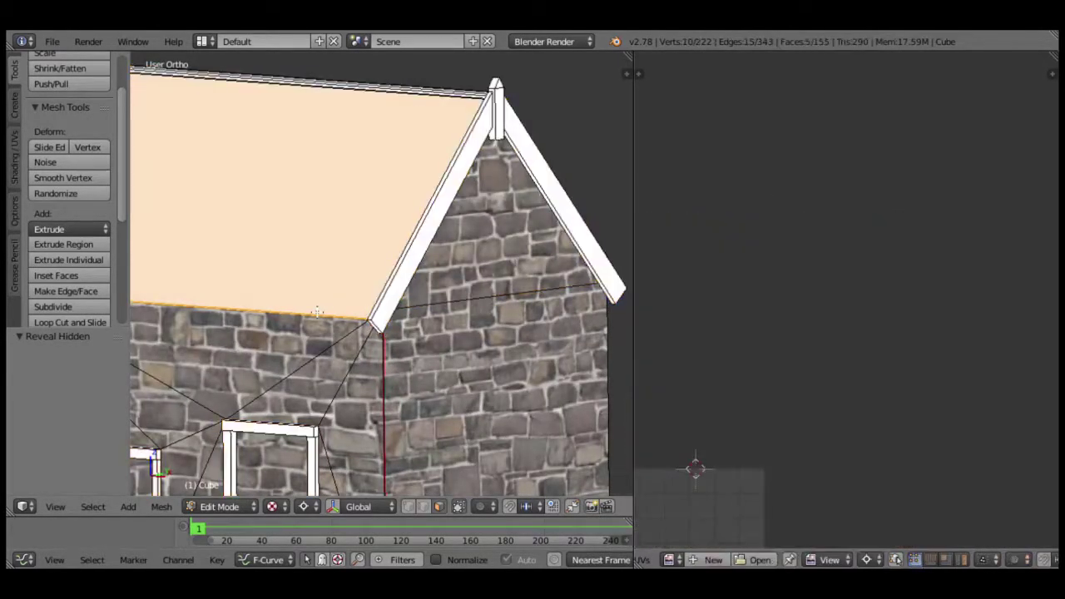
scroll(336, 294, down, 4)
key(ctrl+i)
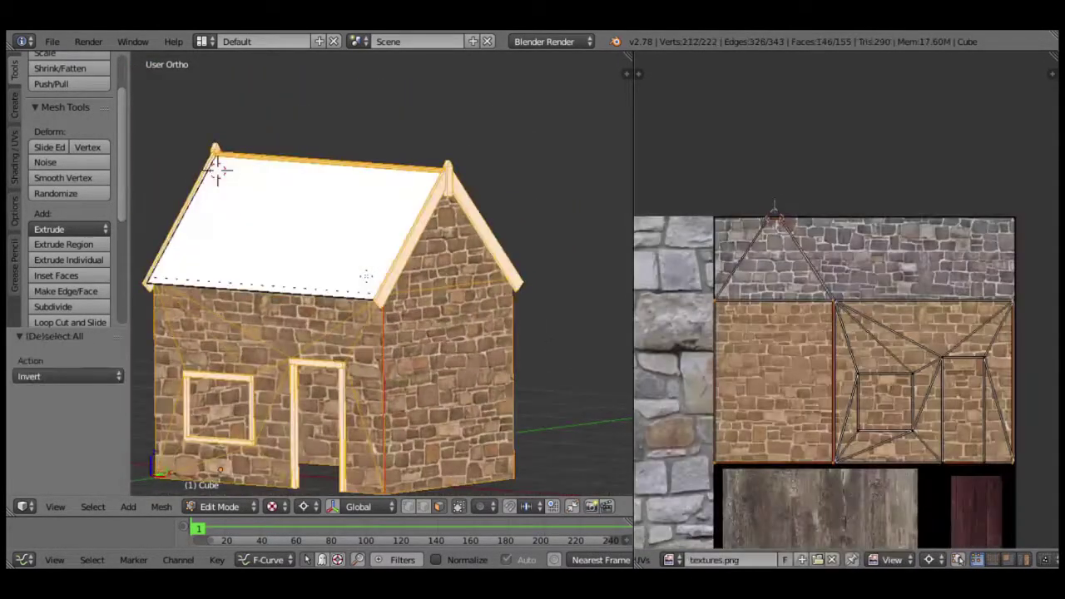
key(h)
mouse_move(380, 274)
middle_down()
mouse_move(345, 250)
mouse_move(375, 302)
mouse_move(430, 302)
mouse_move(386, 317)
middle_up()
key(alt+z)
Select the roof's thin rim edges and faces in wireframe view.
scroll(386, 317, up, 5)
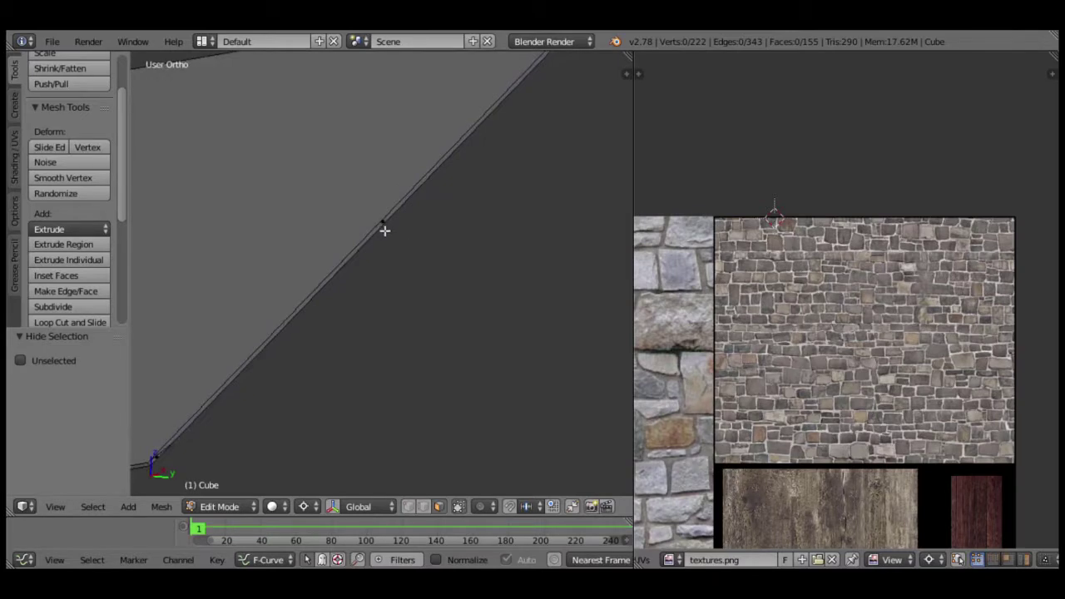
right_click(386, 228)
scroll(399, 247, down, 5)
mouse_move(264, 221)
middle_down()
mouse_move(373, 255)
mouse_move(442, 292)
mouse_move(414, 295)
middle_up()
scroll(377, 241, up, 3)
shift+right_click(377, 240)
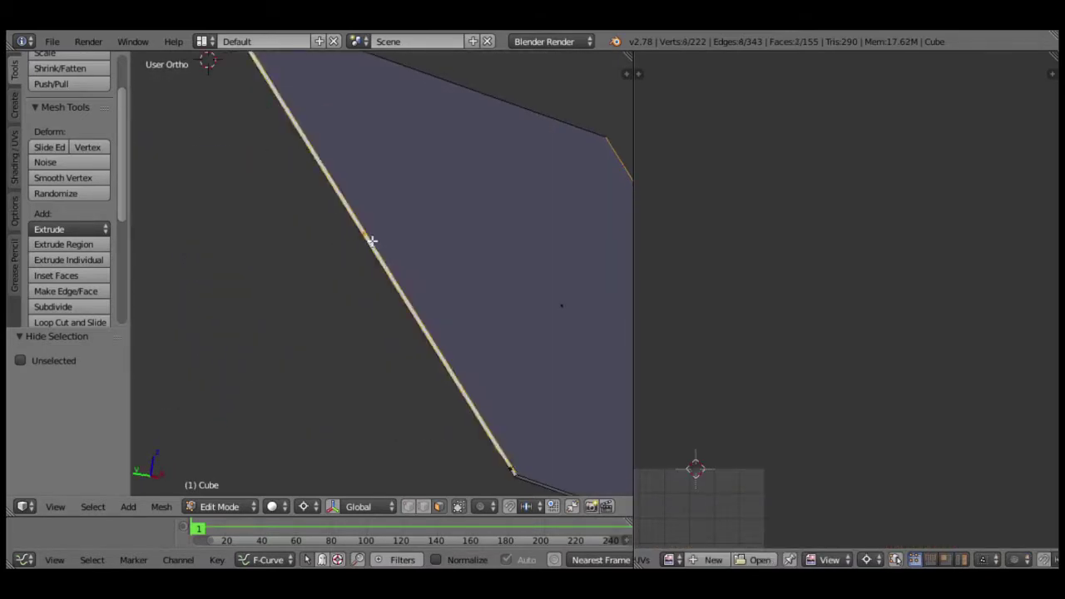
scroll(444, 233, down, 3)
middle_drag(444, 233, 475, 252)
scroll(436, 363, up, 4)
mouse_move(435, 363)
middle_down()
mouse_move(392, 369)
mouse_move(359, 224)
mouse_move(382, 368)
mouse_move(371, 385)
middle_up()
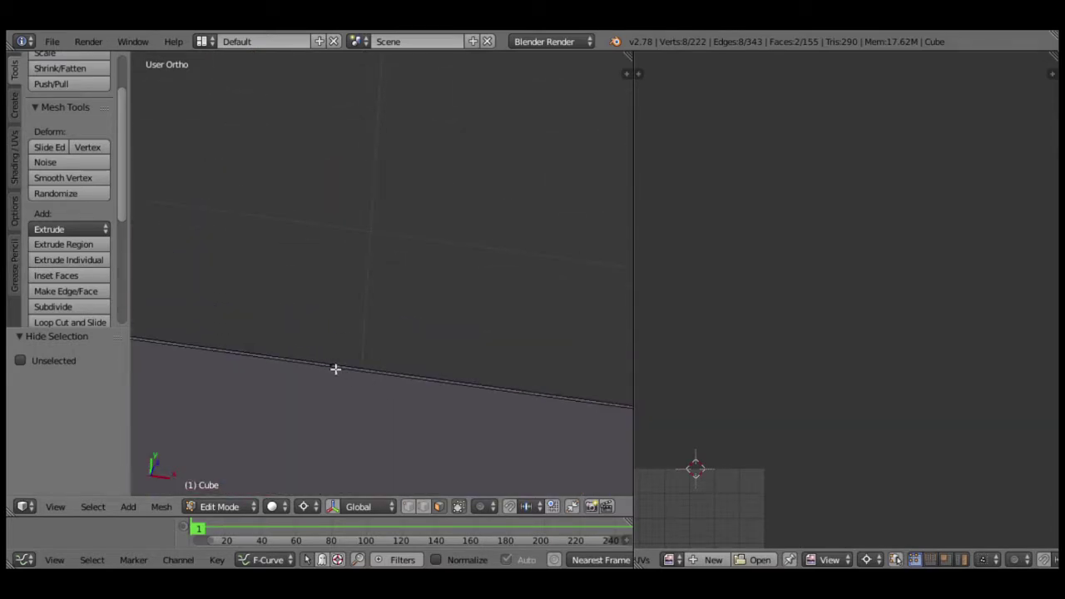
key(z)
key(b)
drag(361, 375, 309, 333)
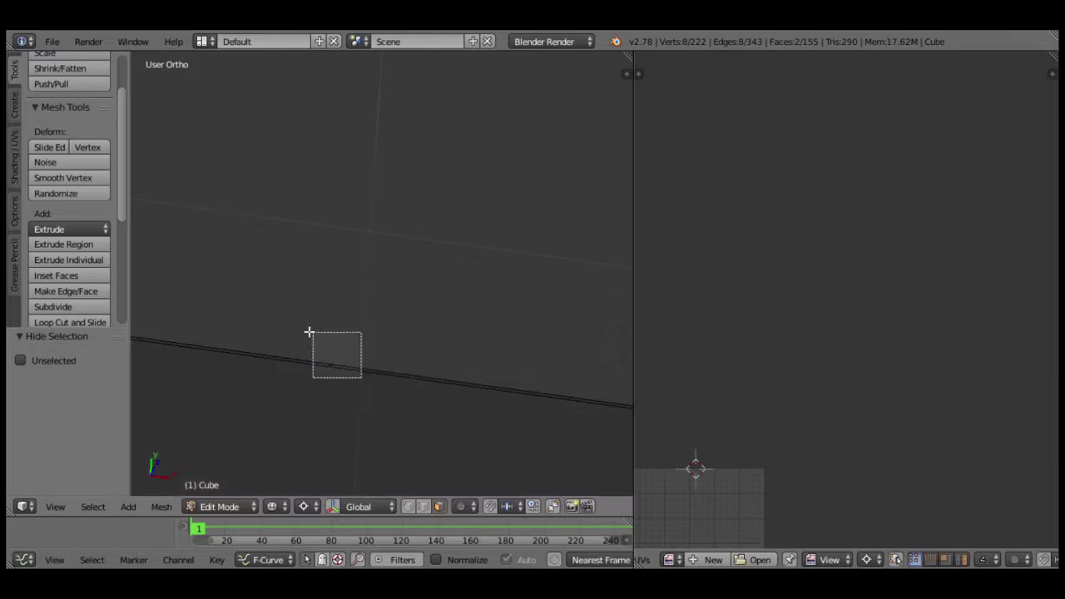
mouse_move(440, 373)
middle_down()
mouse_move(425, 378)
mouse_move(429, 394)
middle_up()
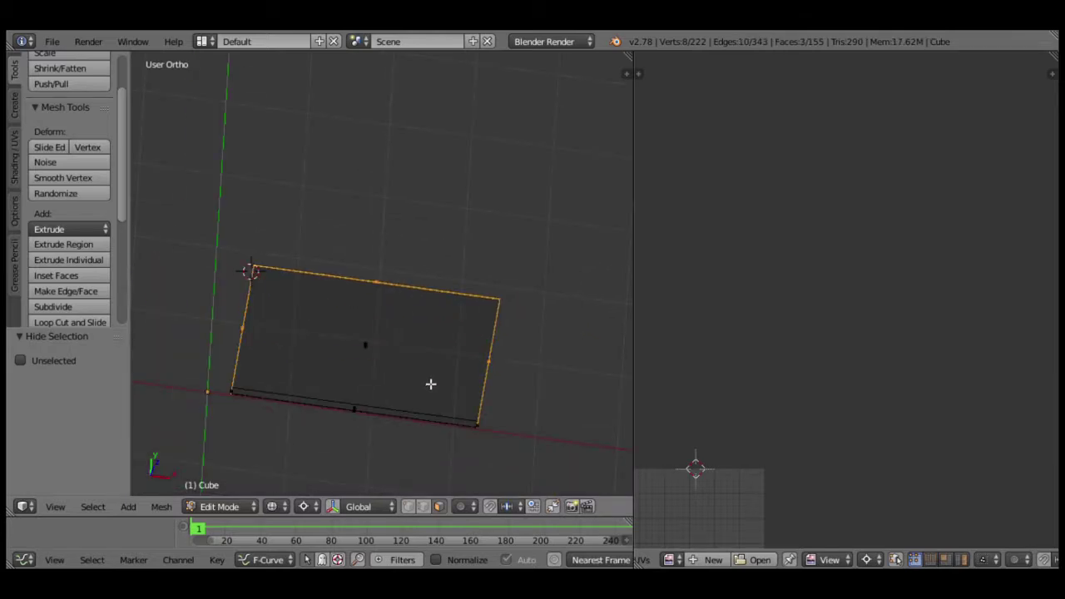
key(x)
Add the remaining rim corner vertices and delete the roof's rim faces.
middle_drag(491, 473, 344, 338)
scroll(344, 338, up, 3)
scroll(385, 407, up, 2)
mouse_move(392, 302)
middle_down()
mouse_move(370, 302)
mouse_move(352, 247)
mouse_move(466, 369)
mouse_move(406, 405)
mouse_move(233, 349)
mouse_move(364, 385)
mouse_move(285, 405)
mouse_move(344, 387)
mouse_move(300, 433)
middle_up()
shift+right_click(342, 388)
shift+right_click(296, 431)
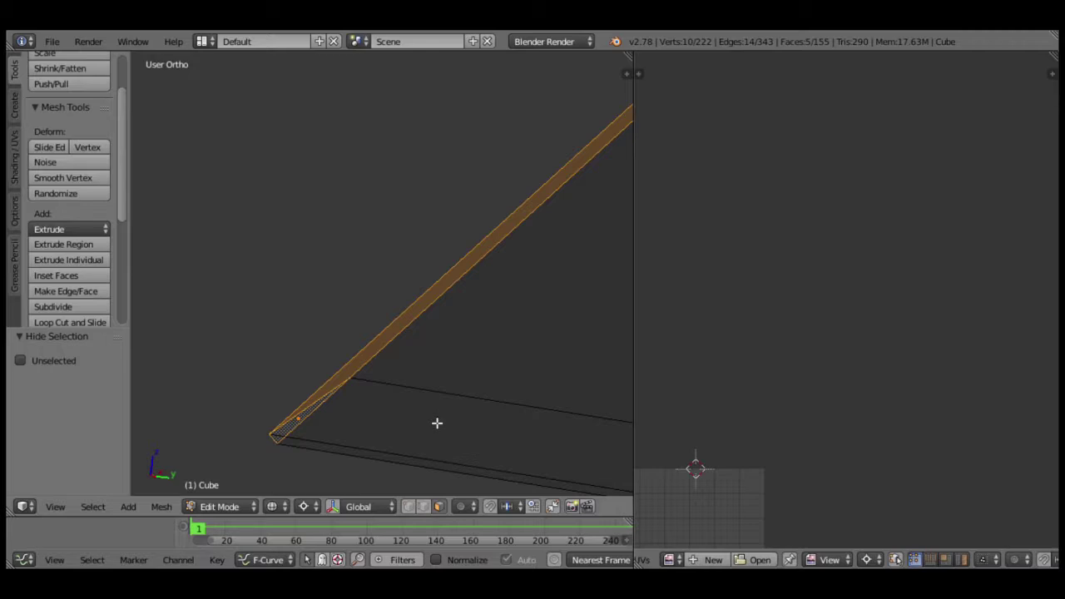
key(x)
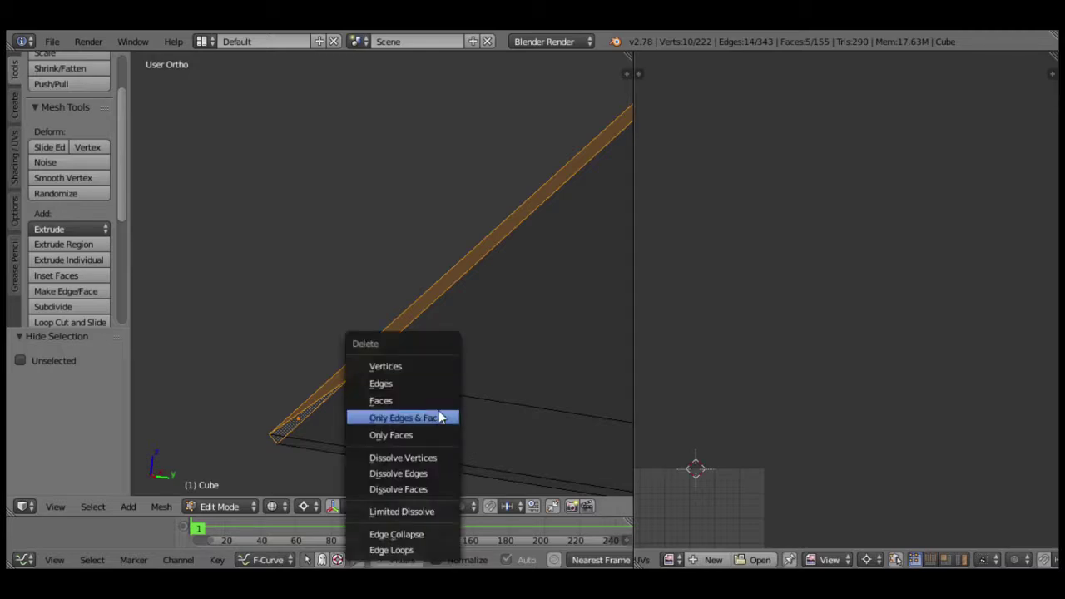
click(418, 400)
Delete the roof plate's underside face, leaving a single thin plate.
mouse_move(554, 365)
middle_down()
mouse_move(316, 380)
mouse_move(424, 380)
mouse_move(416, 321)
mouse_move(469, 238)
middle_up()
right_click(470, 238)
scroll(449, 263, down, 3)
scroll(434, 308, down, 1)
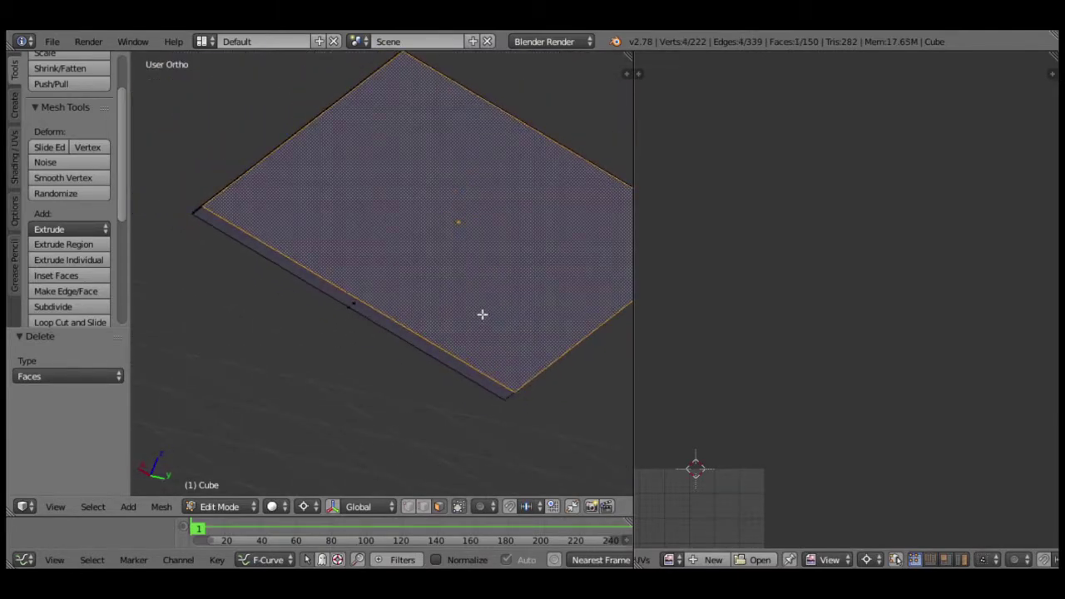
key(x)
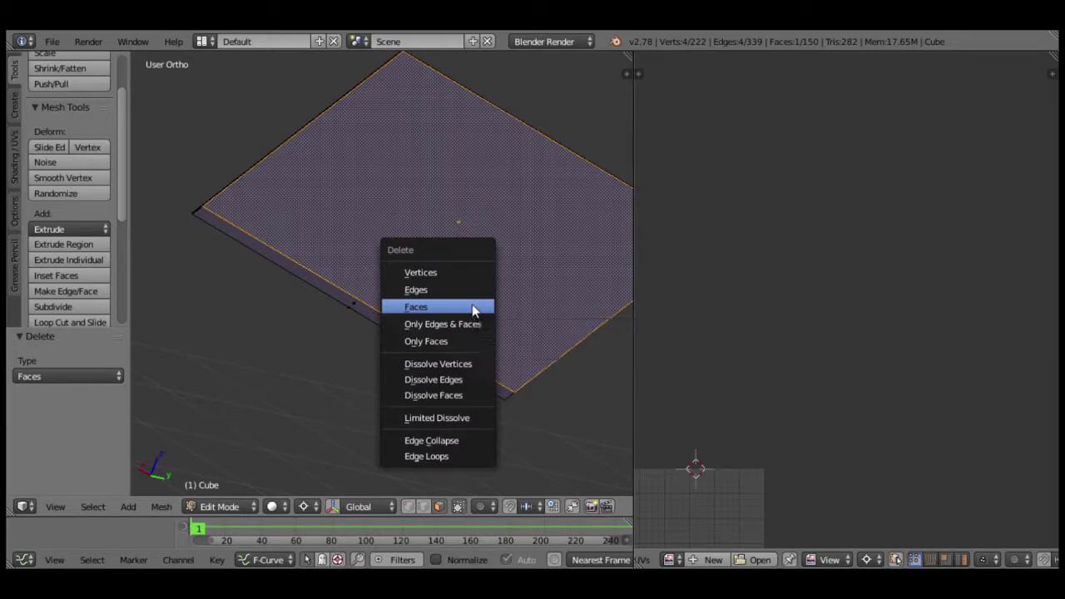
click(475, 308)
mouse_move(319, 317)
middle_down()
mouse_move(416, 375)
mouse_move(443, 356)
mouse_move(306, 345)
middle_up()
mouse_move(281, 312)
middle_down()
mouse_move(309, 364)
mouse_move(338, 373)
mouse_move(425, 317)
middle_up()
Select the whole roof plate and unwrap it.
key(a)
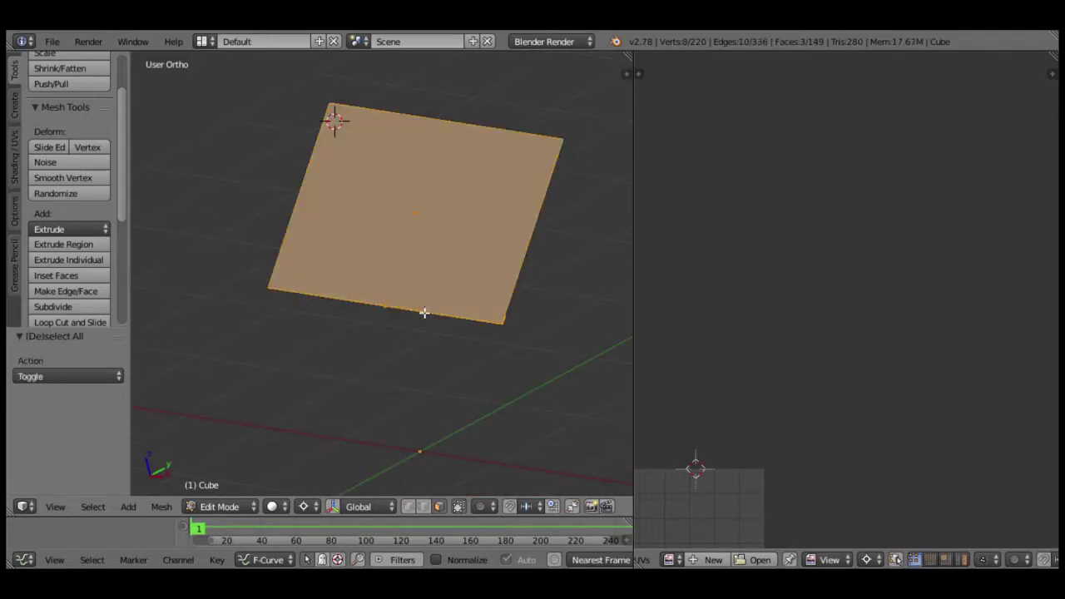
key(u)
click(421, 285)
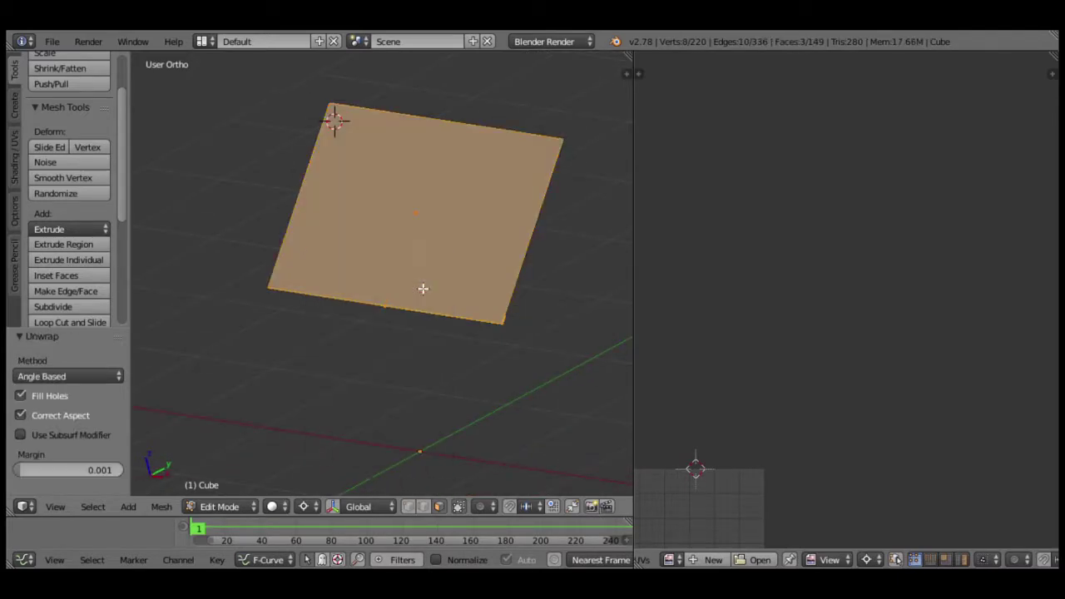
scroll(775, 444, down, 2)
middle_drag(757, 451, 780, 369)
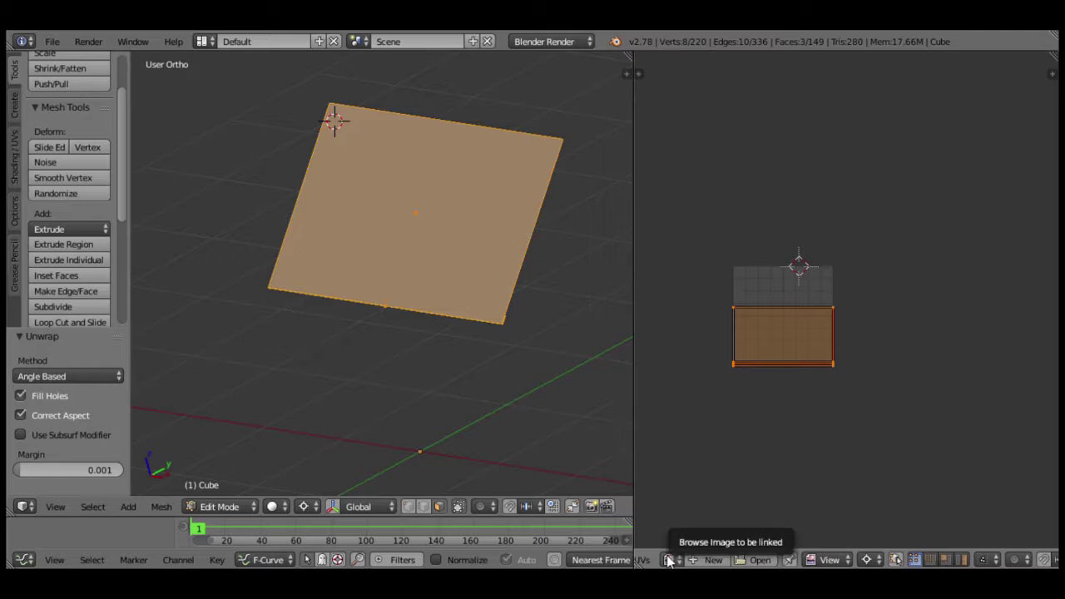
Show textures.png behind the roof UVs and begin moving the island.
click(668, 562)
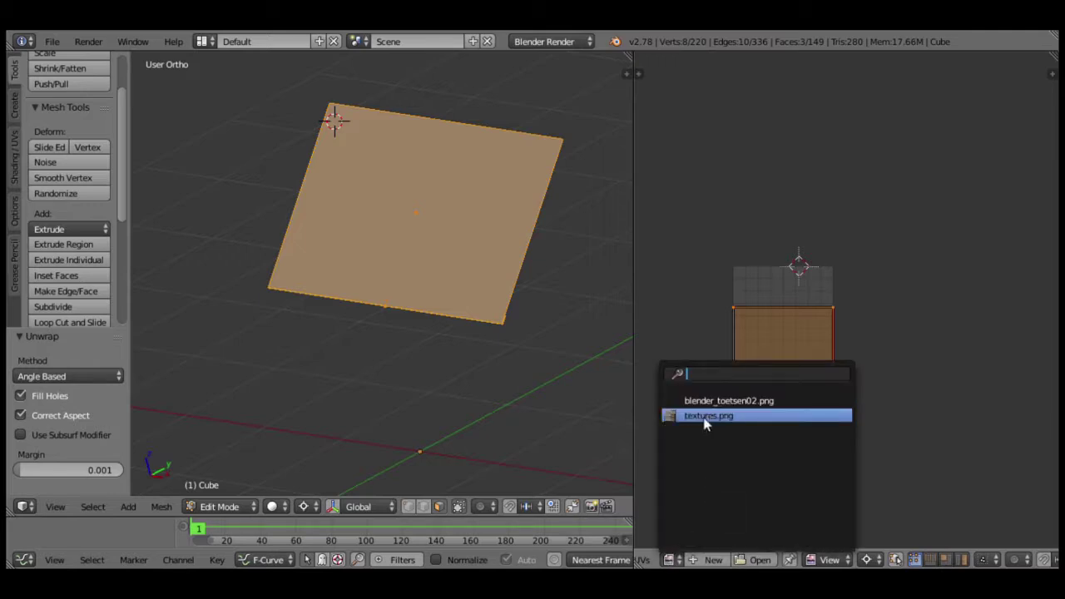
click(708, 417)
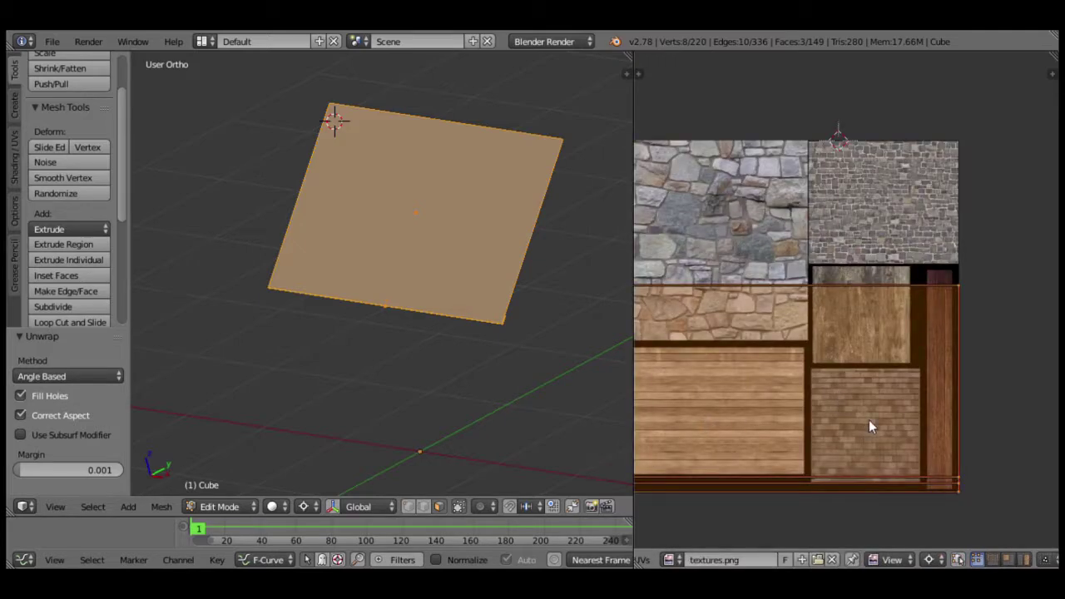
scroll(882, 441, up, 1)
scroll(816, 429, up, 1)
scroll(811, 441, up, 1)
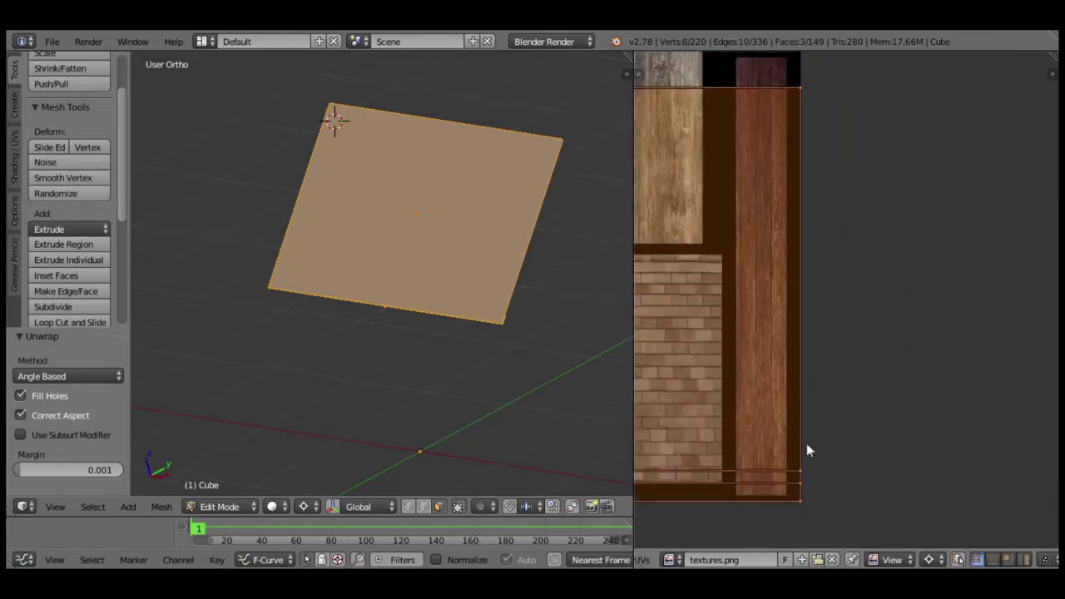
scroll(883, 383, up, 1)
key(g)
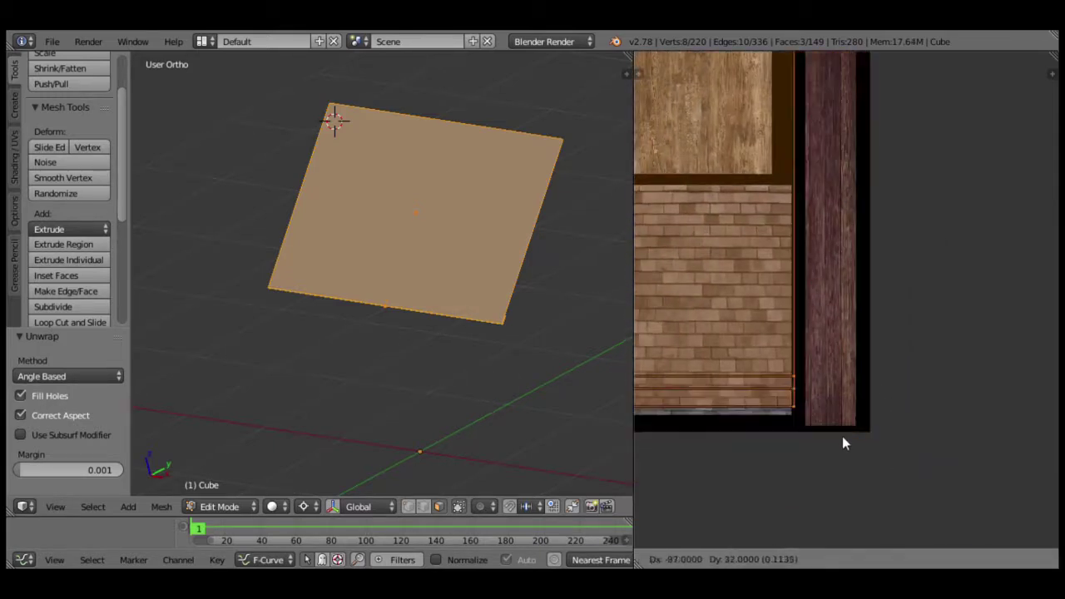
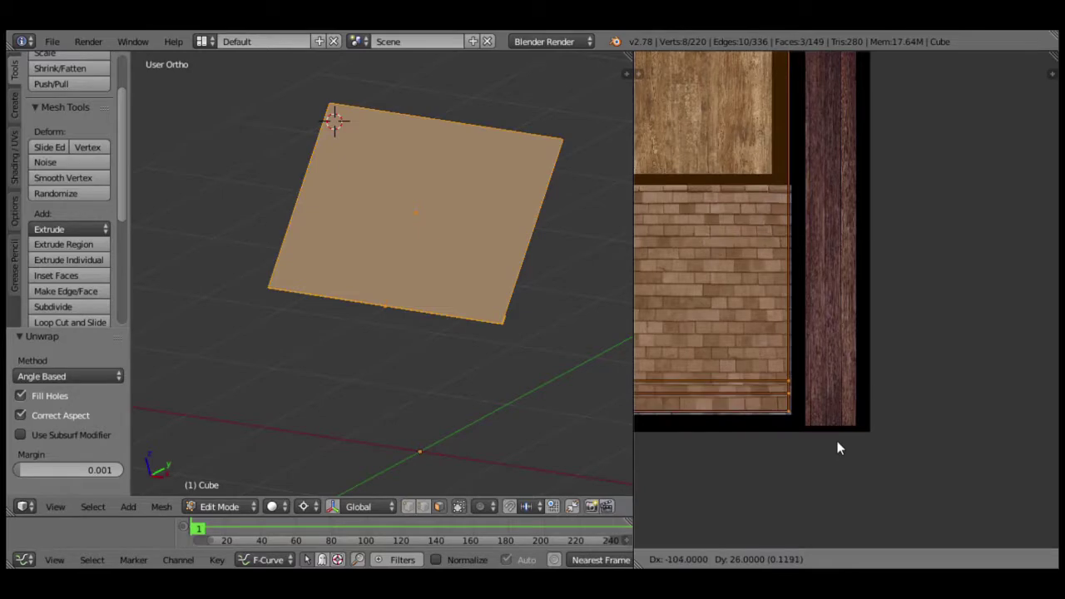
Shift the plane's UV edges to line up with the brick texture strip's edge.
click(837, 441)
scroll(913, 421, up, 2)
scroll(1014, 435, up, 2)
middle_drag(1015, 434, 915, 404)
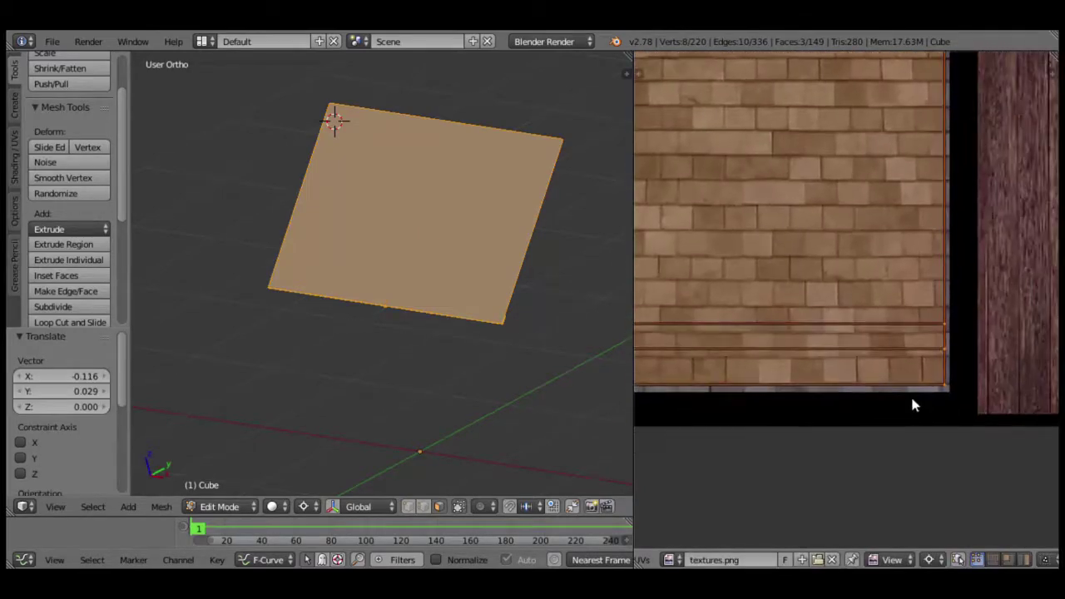
scroll(980, 442, up, 1)
scroll(886, 368, up, 1)
scroll(952, 383, down, 1)
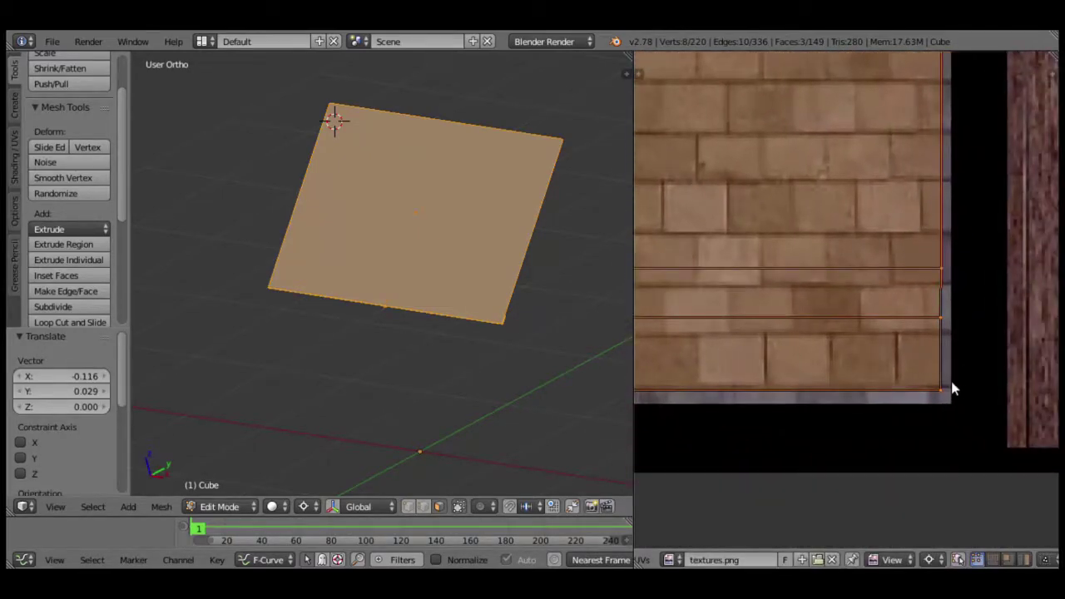
middle_drag(952, 376, 915, 355)
key(g)
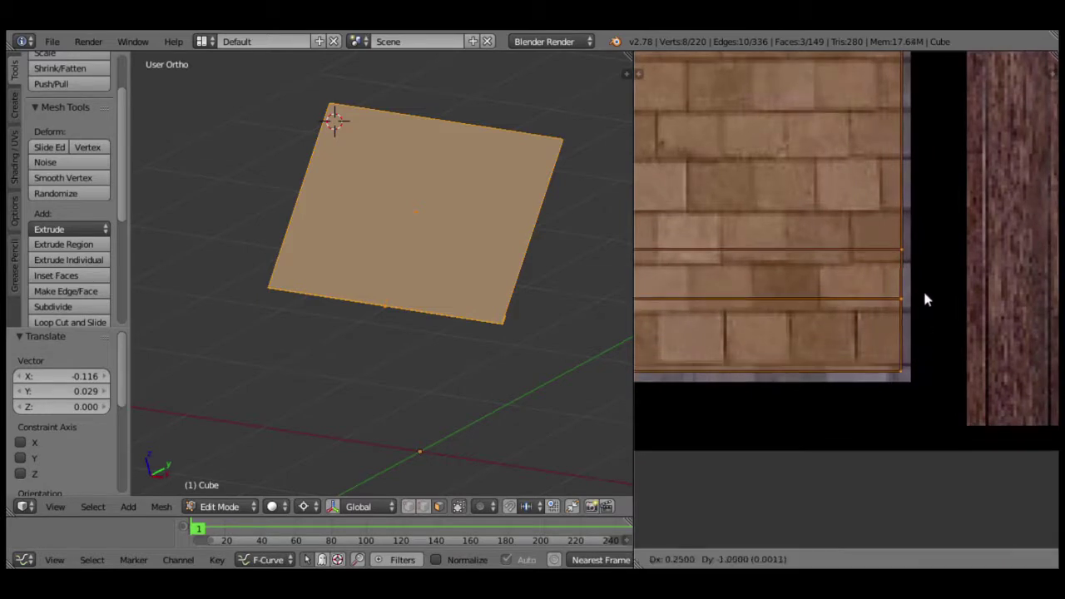
right_click(920, 345)
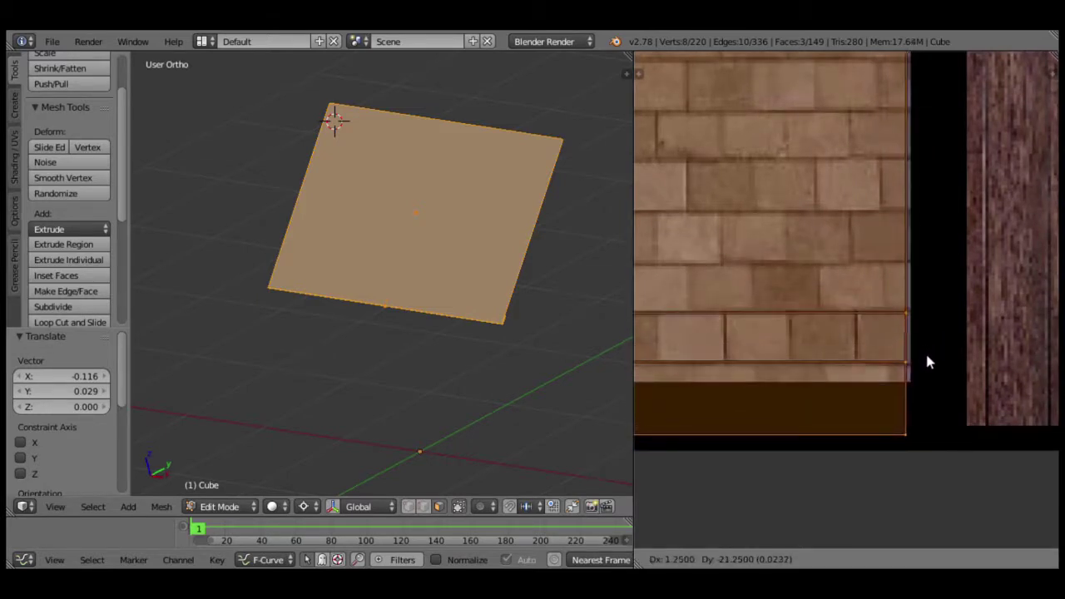
key(a)
key(a)
key(g)
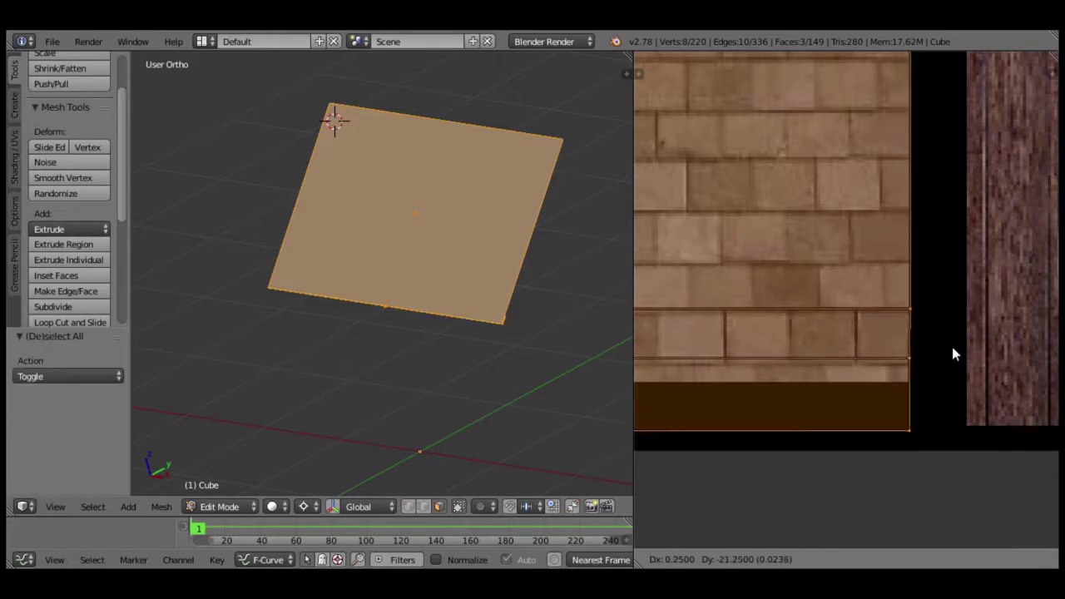
click(952, 353)
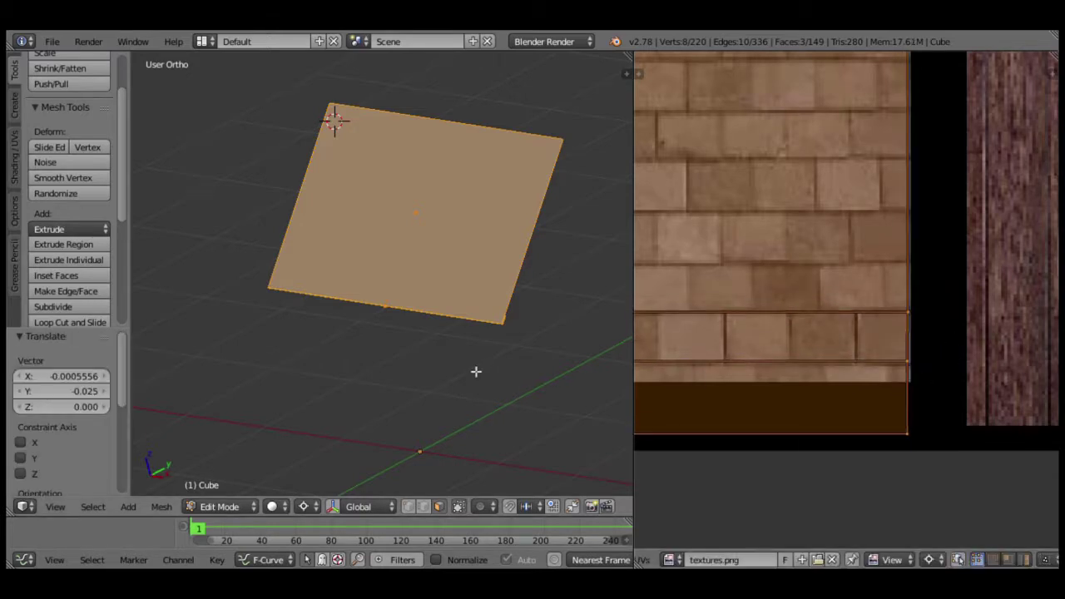
Snap the 2D cursor to the selected UV corner and shrink the whole UV island toward it.
scroll(907, 354, down, 1)
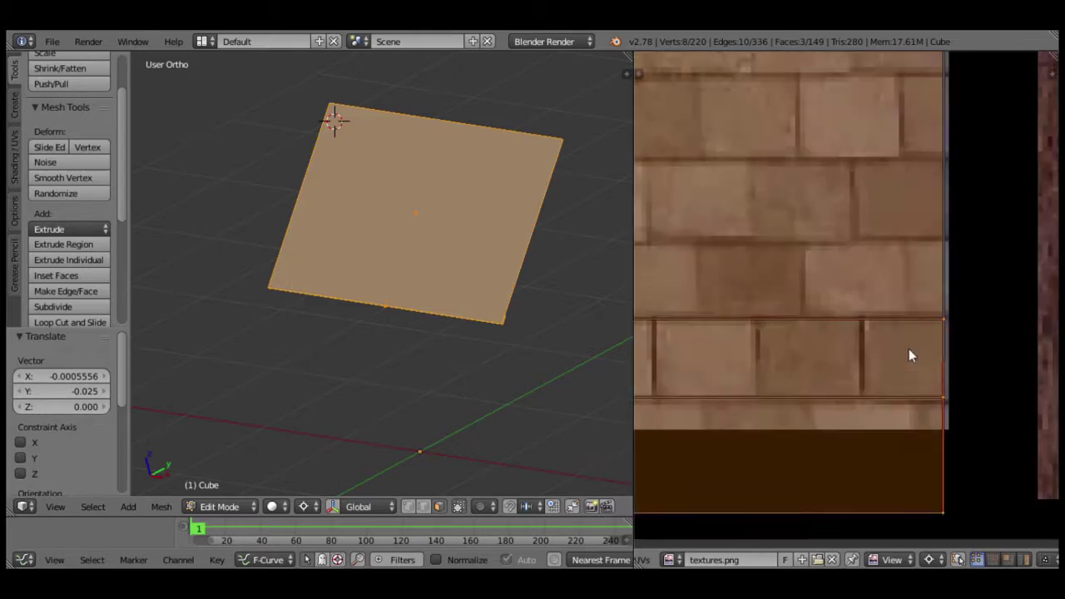
scroll(906, 354, down, 1)
scroll(902, 366, down, 1)
scroll(908, 329, up, 2)
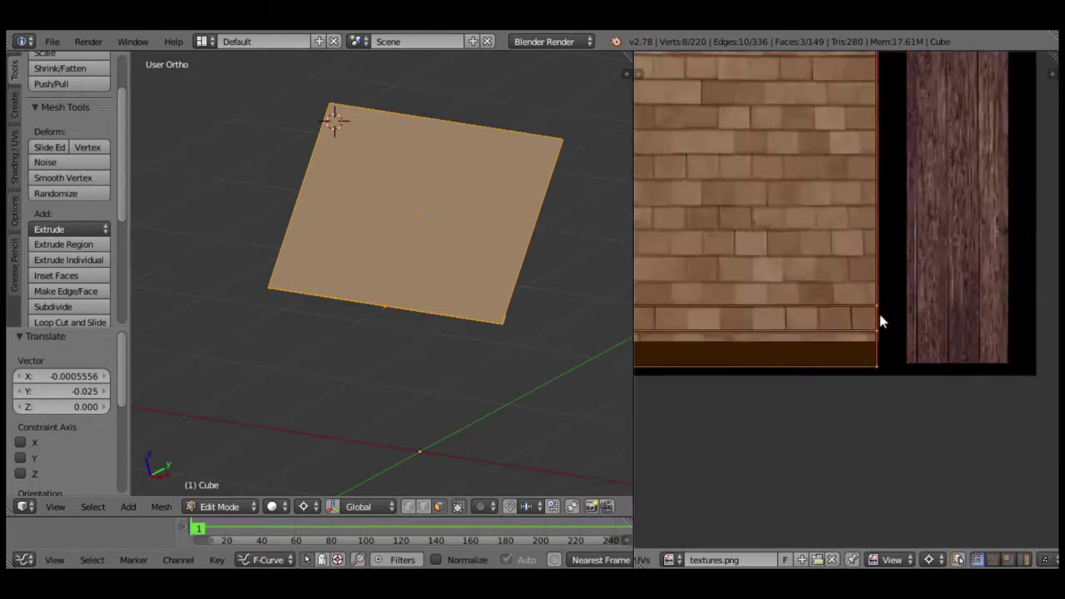
key(shift+s)
click(930, 339)
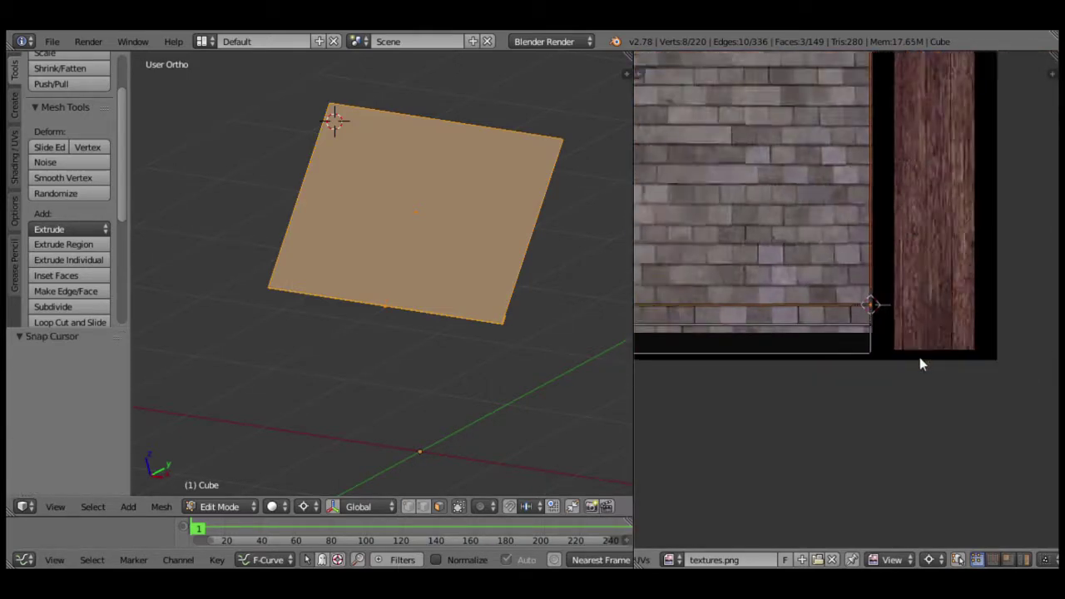
scroll(907, 355, down, 2)
key(a)
key(a)
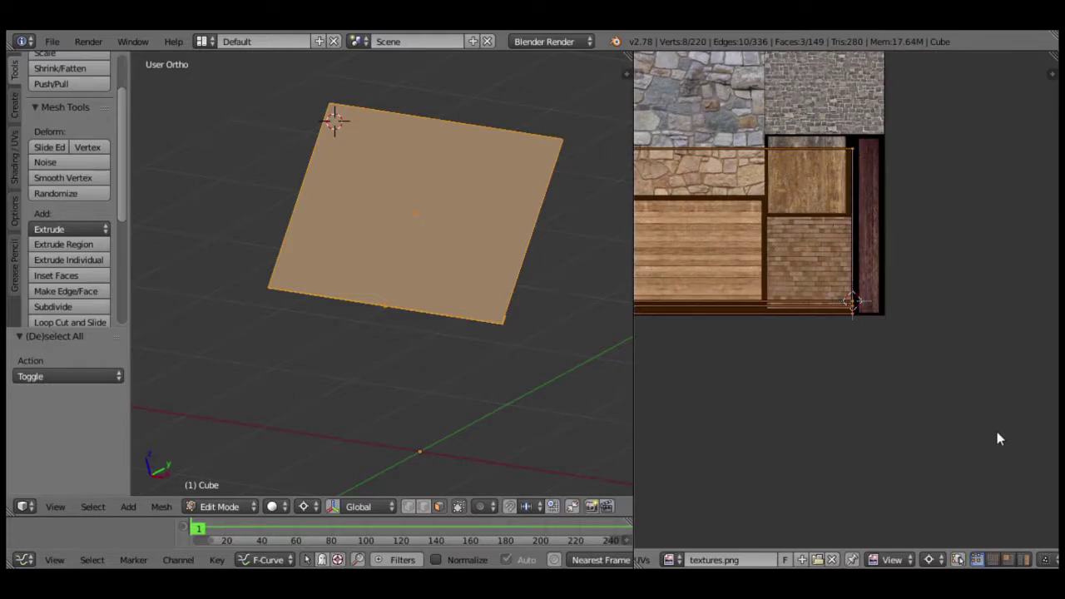
key(s)
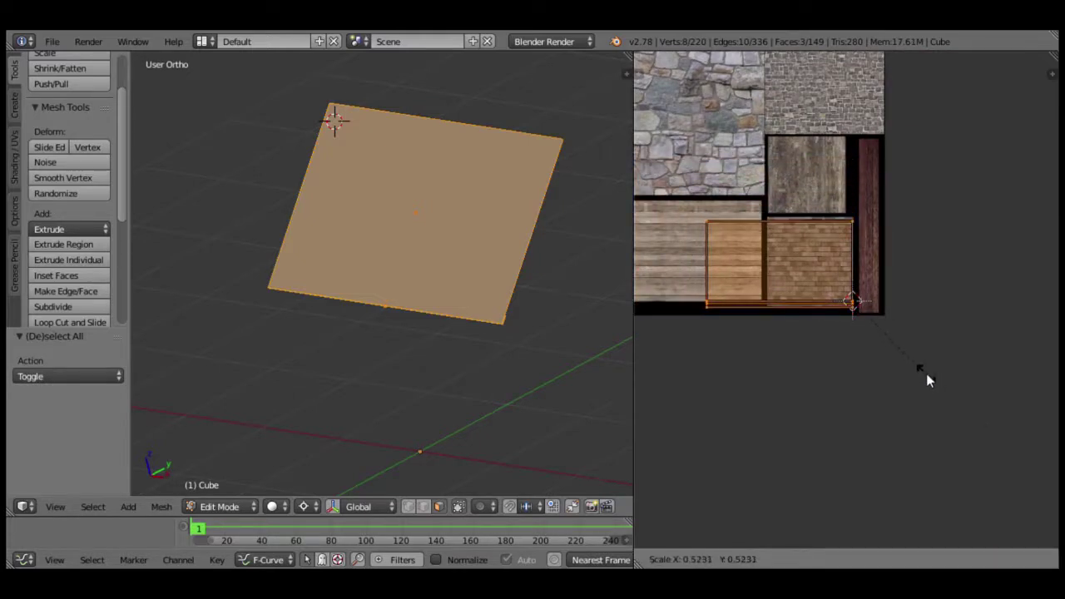
click(925, 384)
Squash the UV island horizontally along X to fit the brick region.
key(s)
key(x)
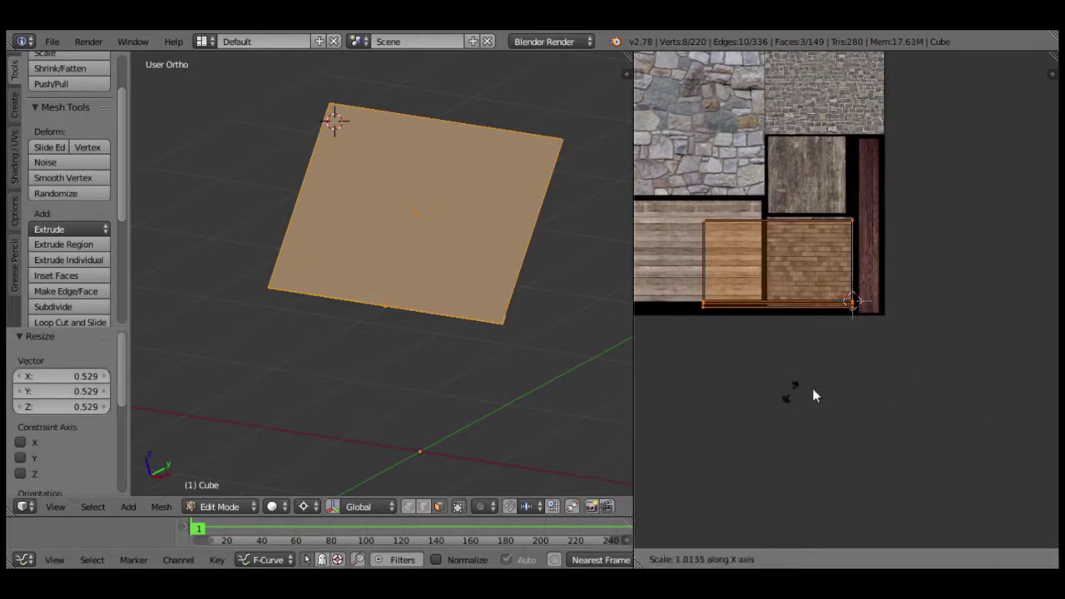
click(855, 362)
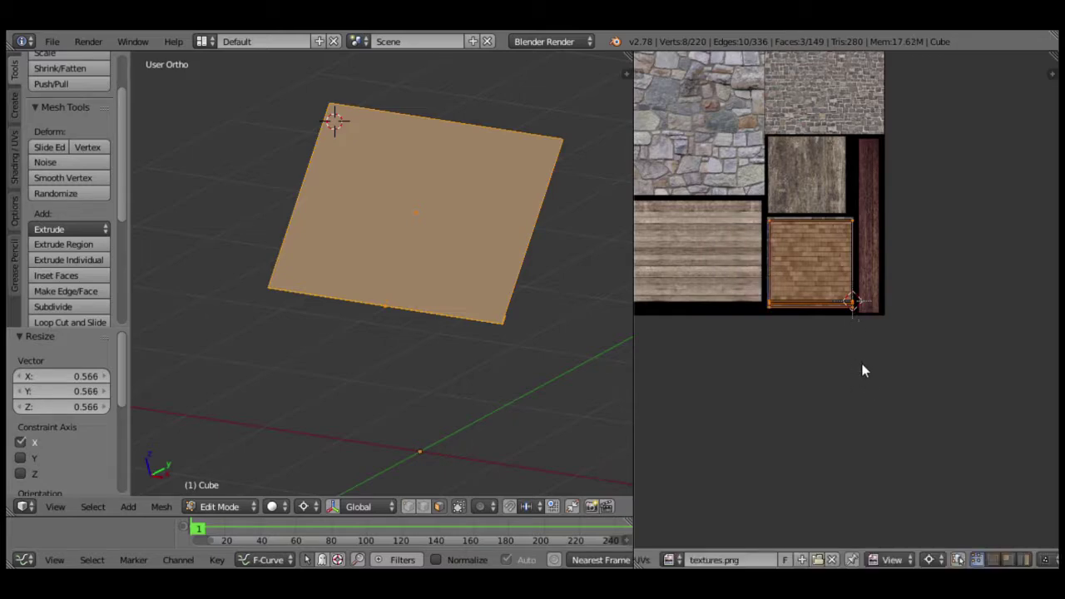
Check the island against the brick area and switch the viewport to textured shading.
scroll(887, 340, up, 3)
scroll(903, 337, up, 3)
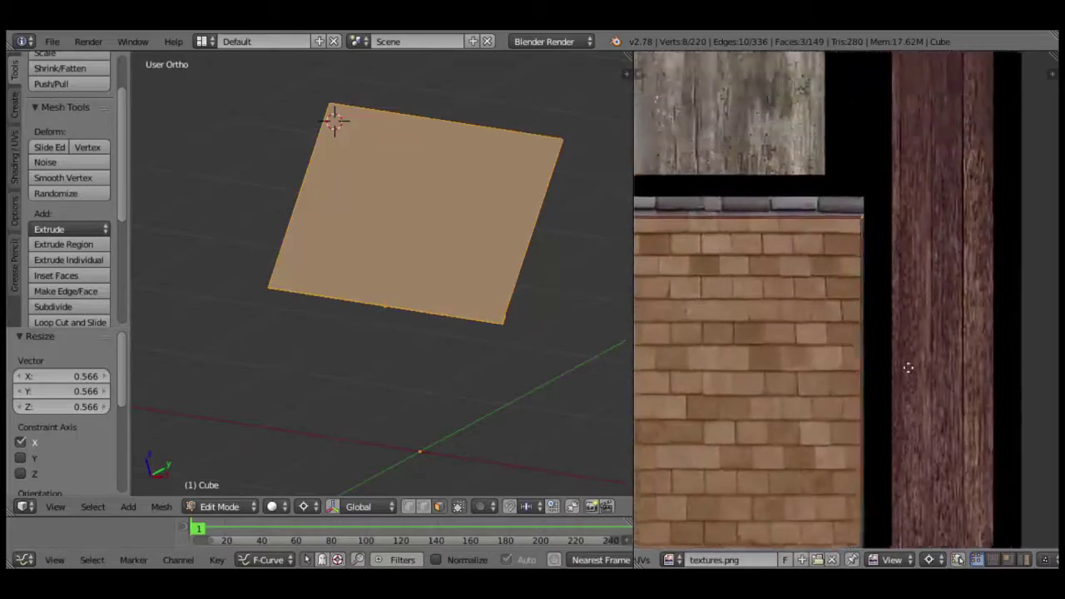
scroll(905, 400, up, 2)
scroll(883, 307, up, 2)
scroll(875, 333, up, 1)
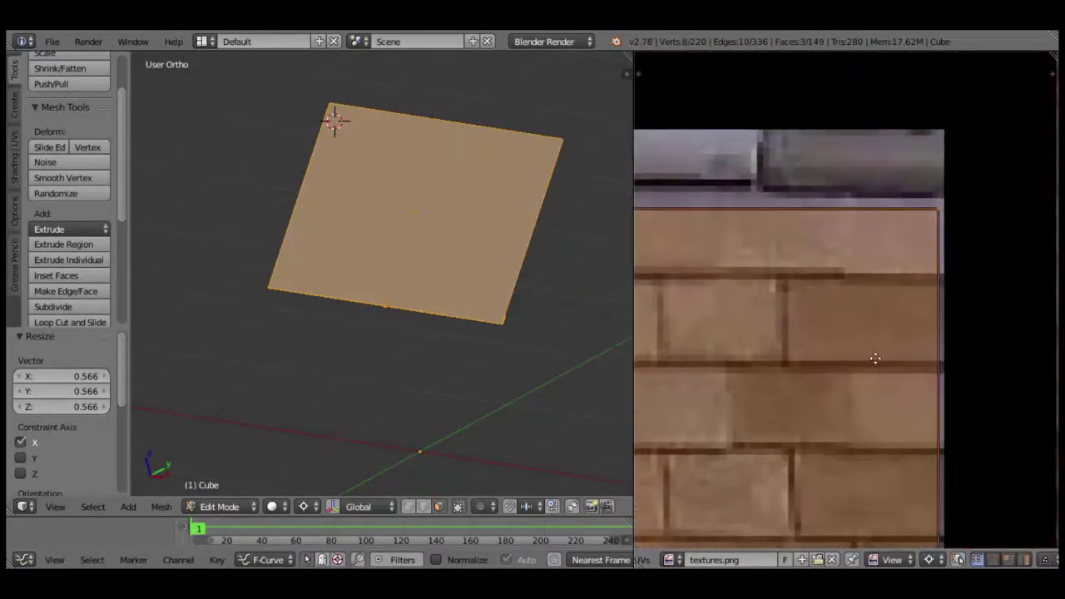
scroll(955, 364, down, 5)
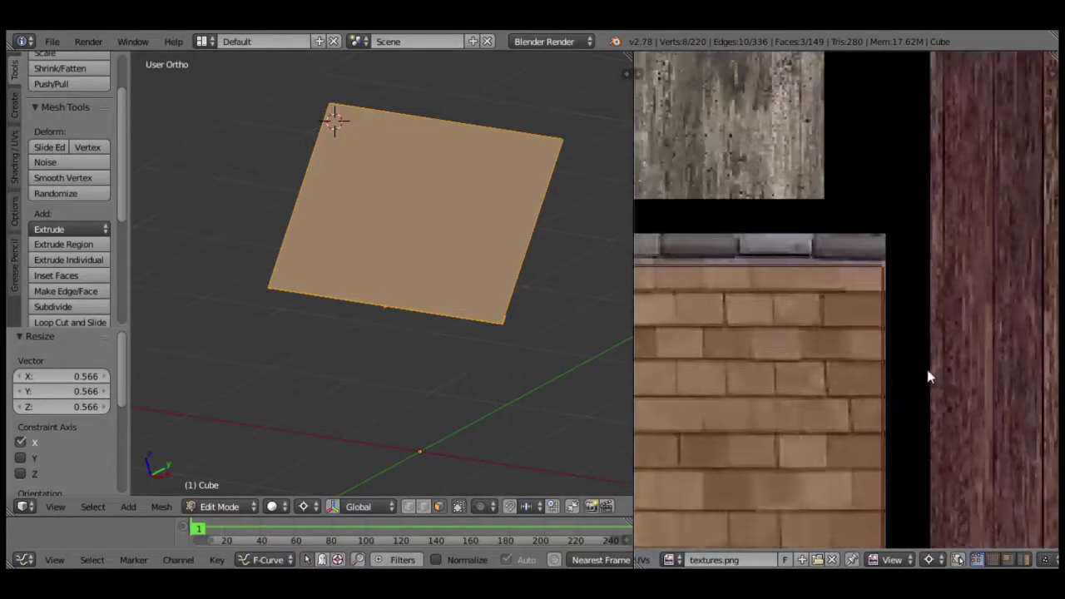
scroll(927, 376, down, 3)
middle_drag(894, 439, 888, 278)
scroll(890, 333, up, 2)
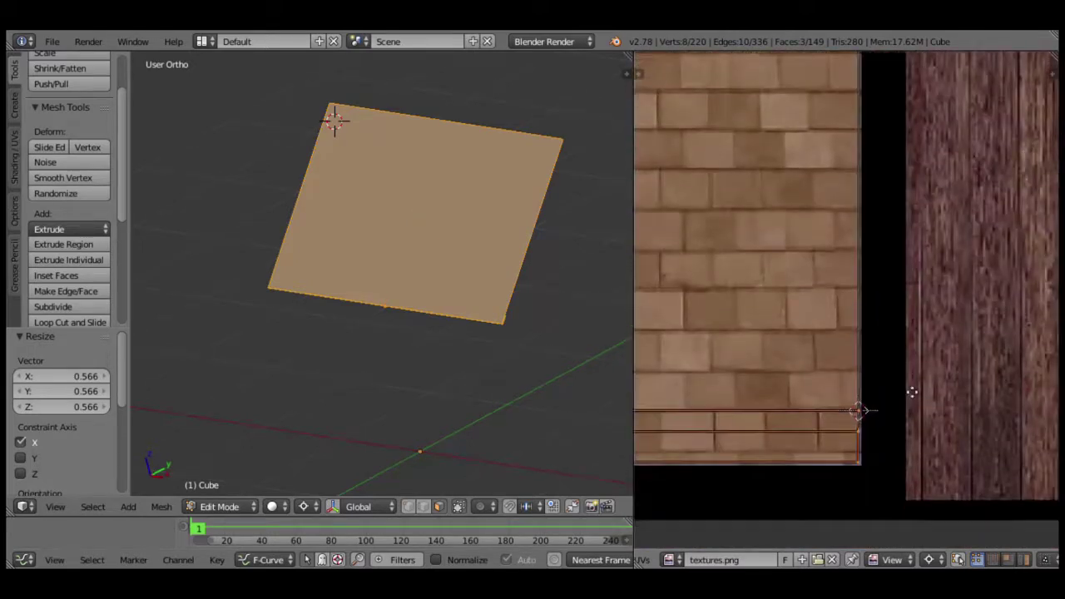
middle_drag(898, 375, 951, 327)
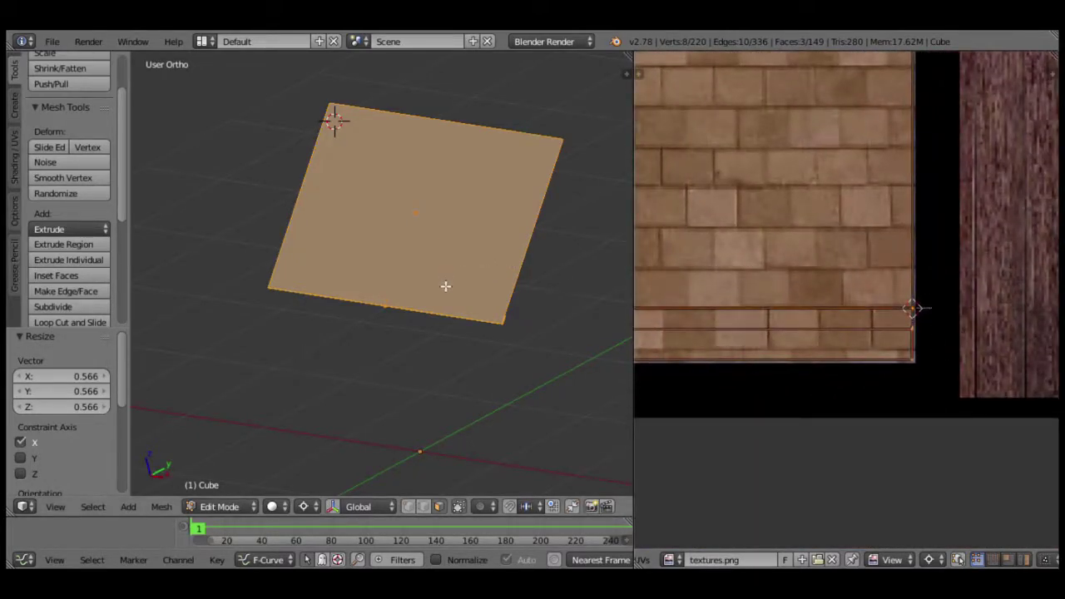
key(alt+z)
mouse_move(478, 327)
middle_down()
mouse_move(483, 268)
mouse_move(368, 321)
mouse_move(368, 236)
mouse_move(550, 325)
middle_up()
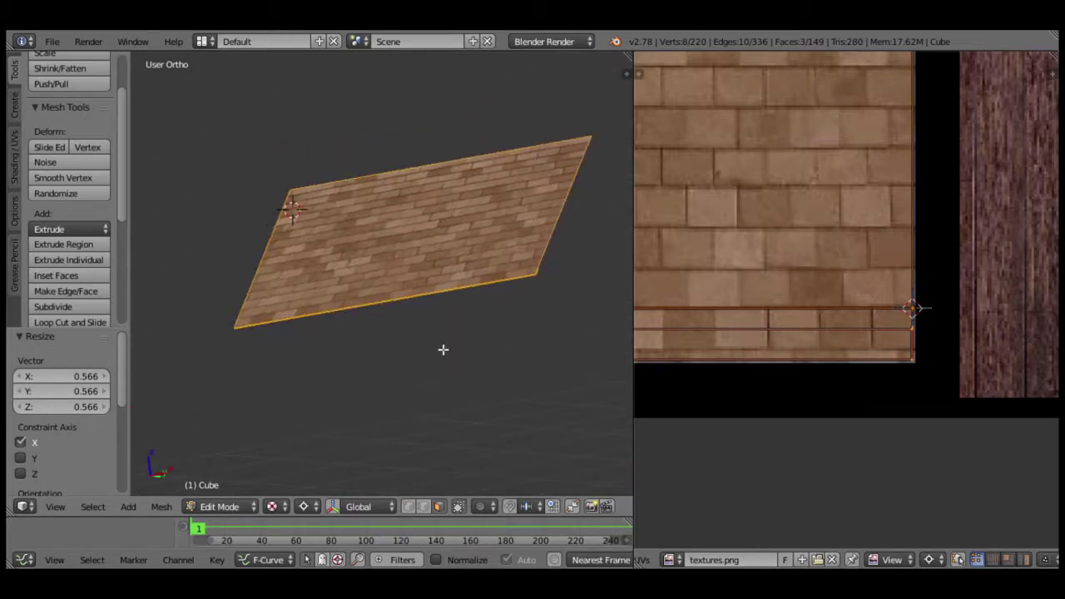
Inspect the tile alignment on the plane, then reselect all its faces.
key(a)
scroll(443, 350, up, 4)
mouse_move(411, 364)
middle_down()
mouse_move(302, 356)
mouse_move(336, 332)
mouse_move(430, 346)
middle_up()
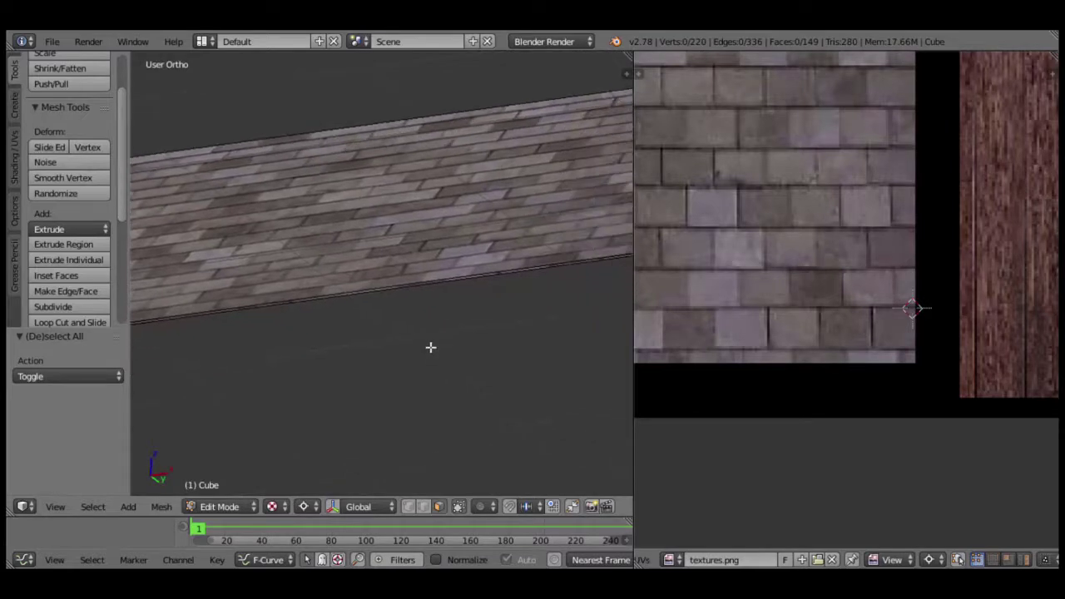
scroll(430, 347, up, 2)
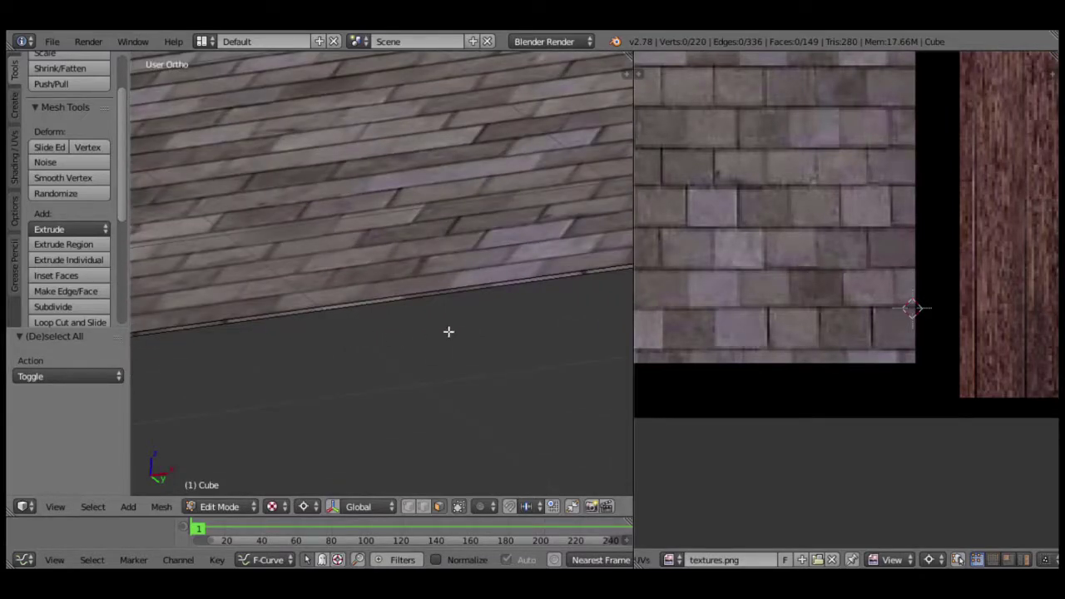
middle_drag(506, 315, 406, 331)
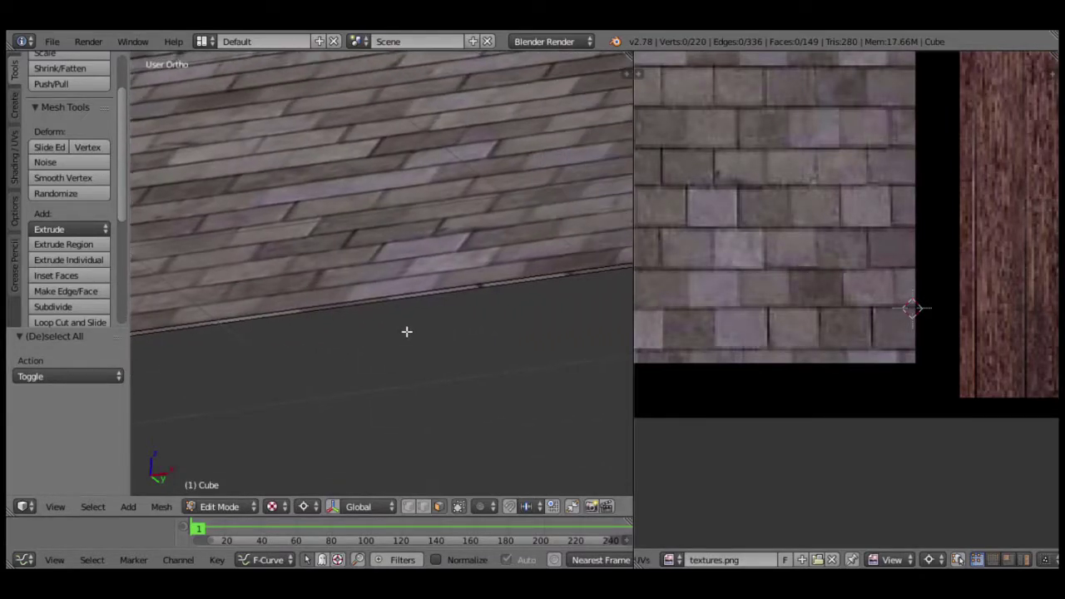
mouse_move(496, 309)
middle_down()
mouse_move(485, 281)
mouse_move(496, 330)
mouse_move(431, 328)
middle_up()
mouse_move(510, 330)
middle_down()
mouse_move(586, 338)
mouse_move(465, 339)
middle_up()
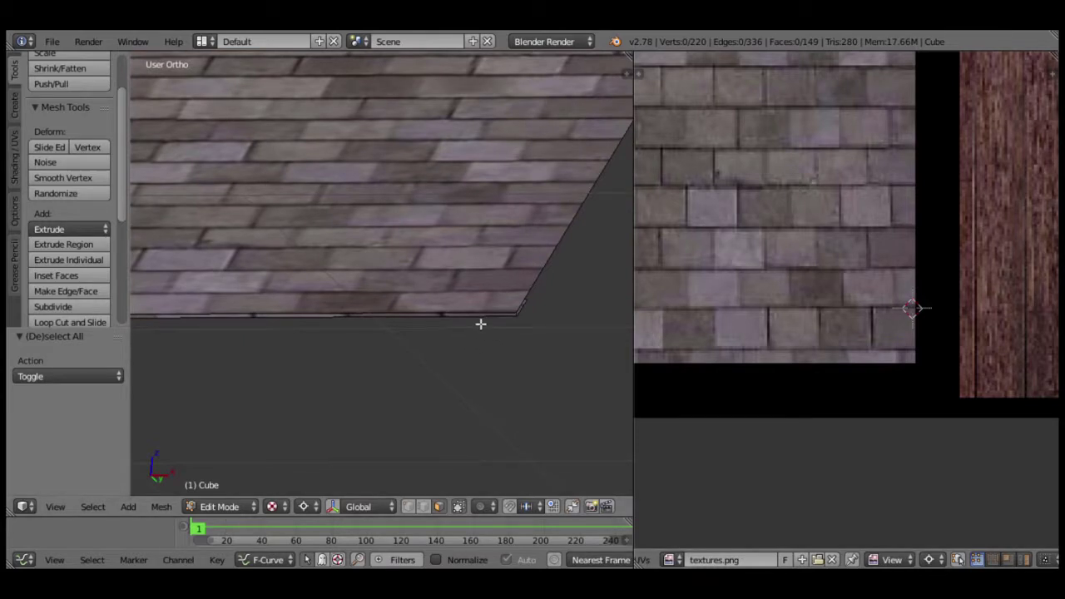
key(l)
scroll(915, 349, down, 1)
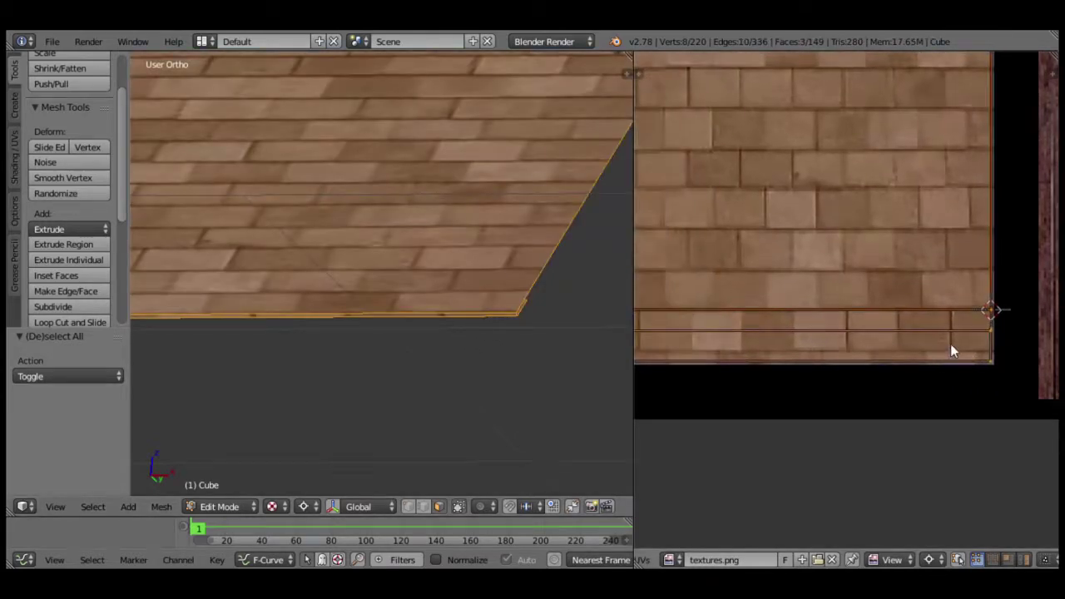
scroll(953, 348, down, 1)
scroll(925, 345, up, 1)
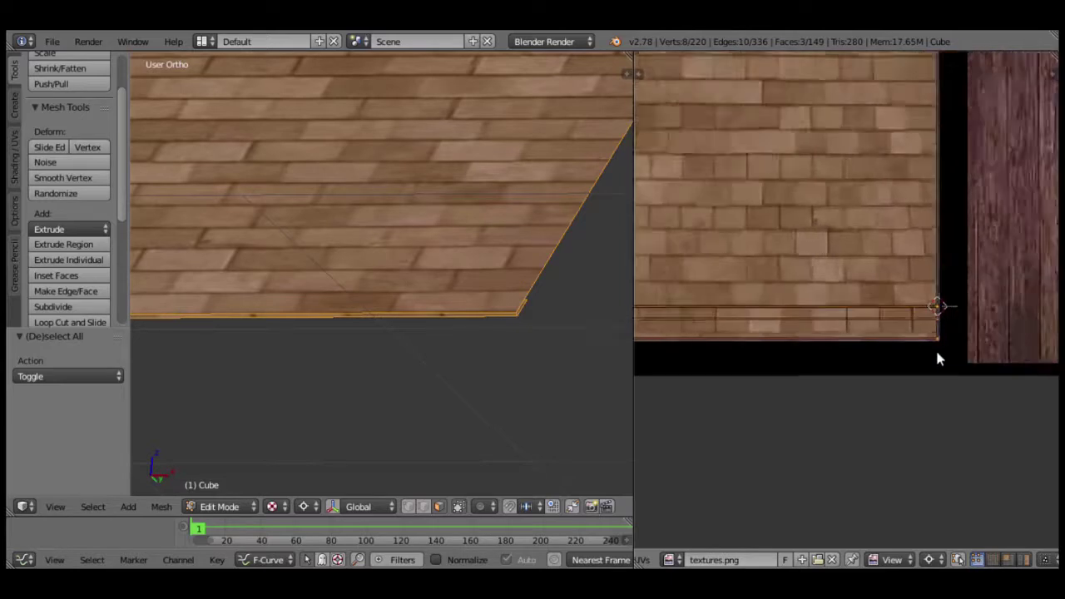
scroll(939, 350, down, 2)
Box-select the bottom strip of UV points and mirror it along Y.
key(b)
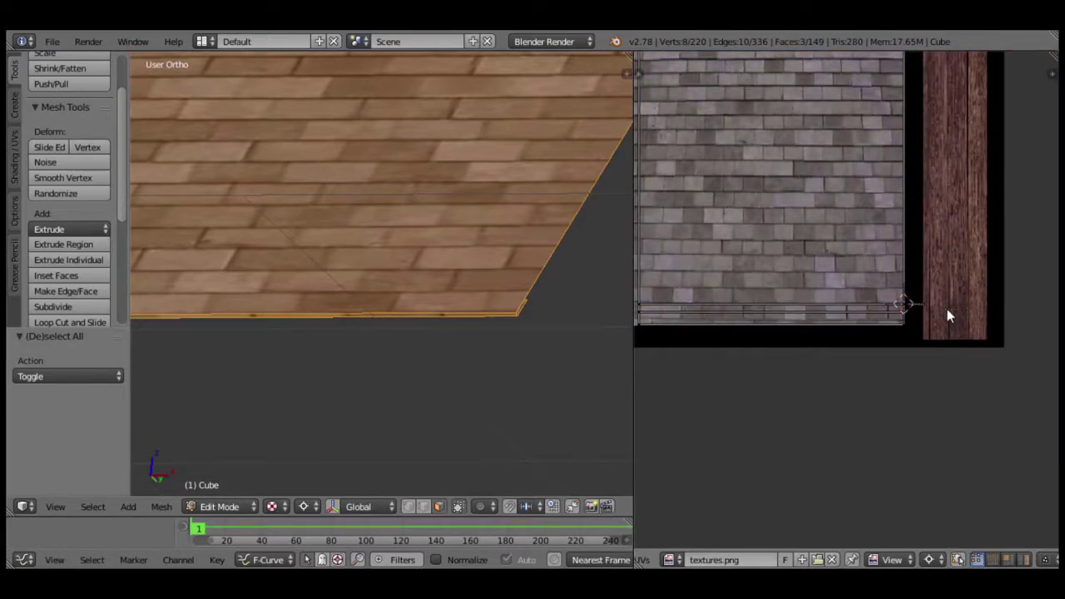
drag(947, 309, 763, 354)
middle_drag(763, 357, 970, 355)
key(b)
drag(954, 305, 767, 359)
scroll(971, 357, up, 3)
middle_drag(730, 357, 873, 379)
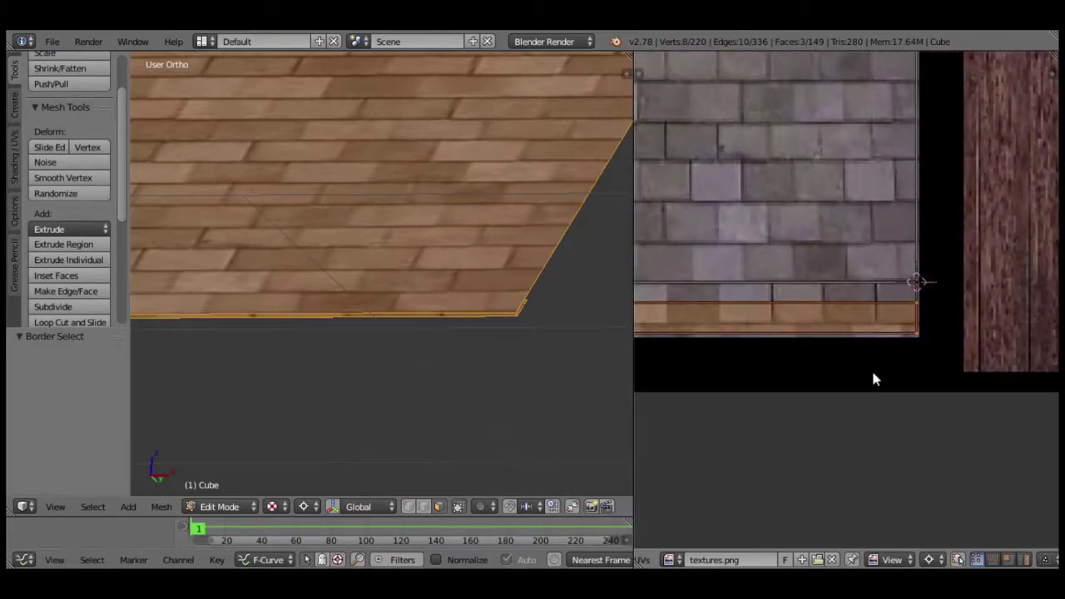
key(ctrl+m)
key(y)
key(Return)
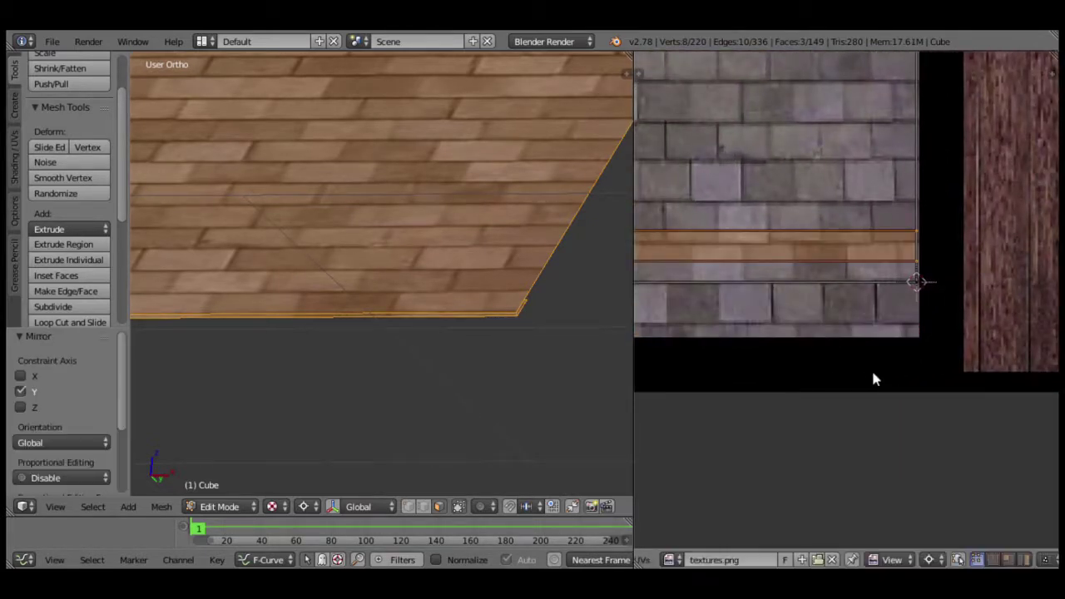
middle_drag(887, 354, 932, 361)
Select the edge loop along the roof's bottom edge to adjust its UV strip.
key(a)
mouse_move(507, 321)
middle_down()
mouse_move(425, 285)
mouse_move(439, 272)
middle_up()
scroll(440, 273, up, 2)
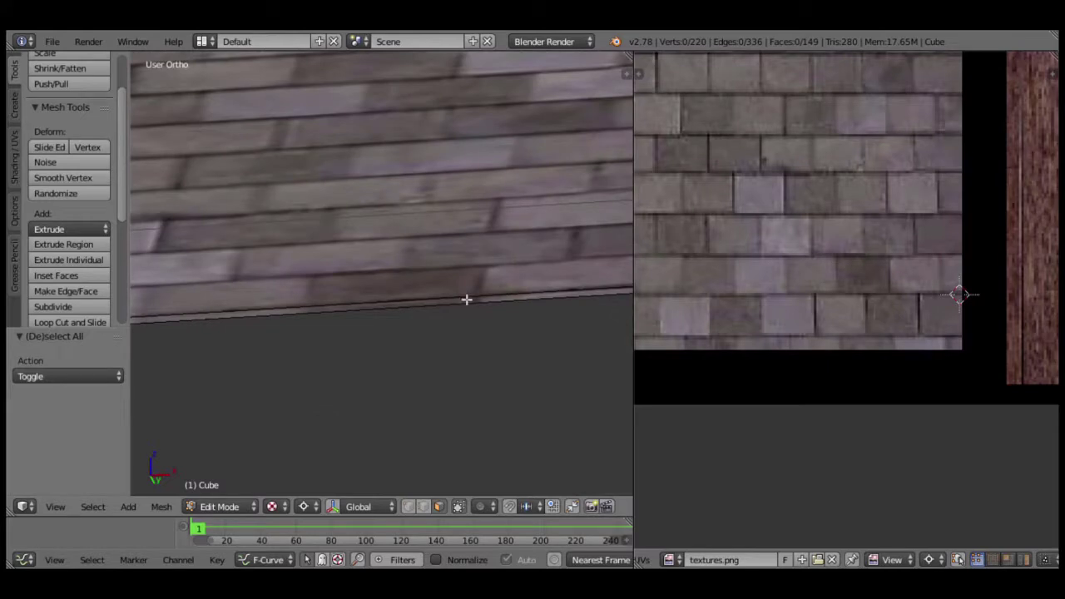
scroll(465, 300, down, 2)
alt+right_click(464, 277)
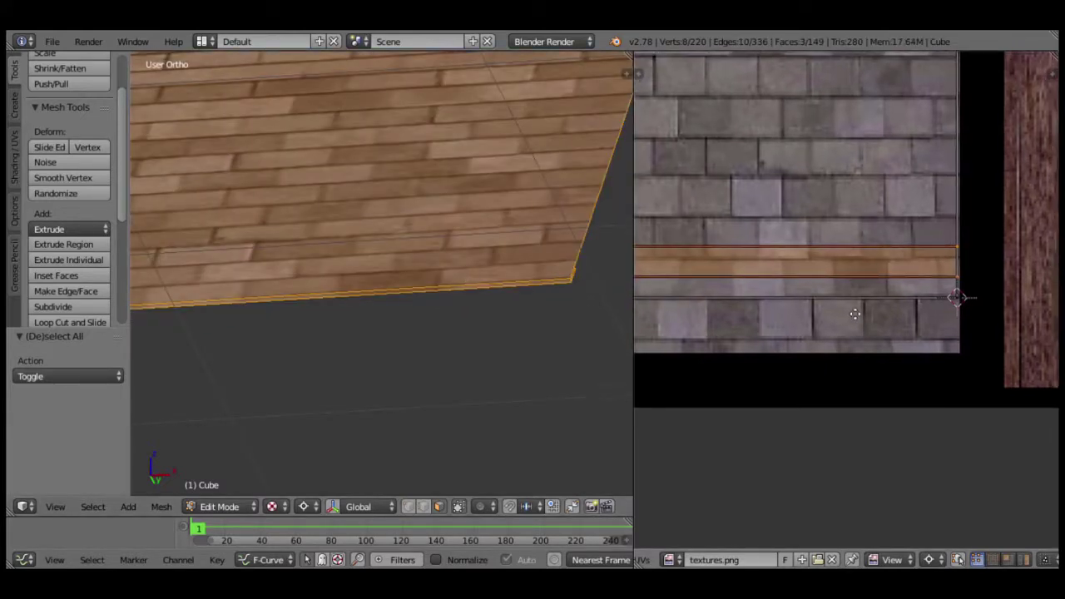
scroll(841, 329, up, 2)
scroll(850, 337, down, 1)
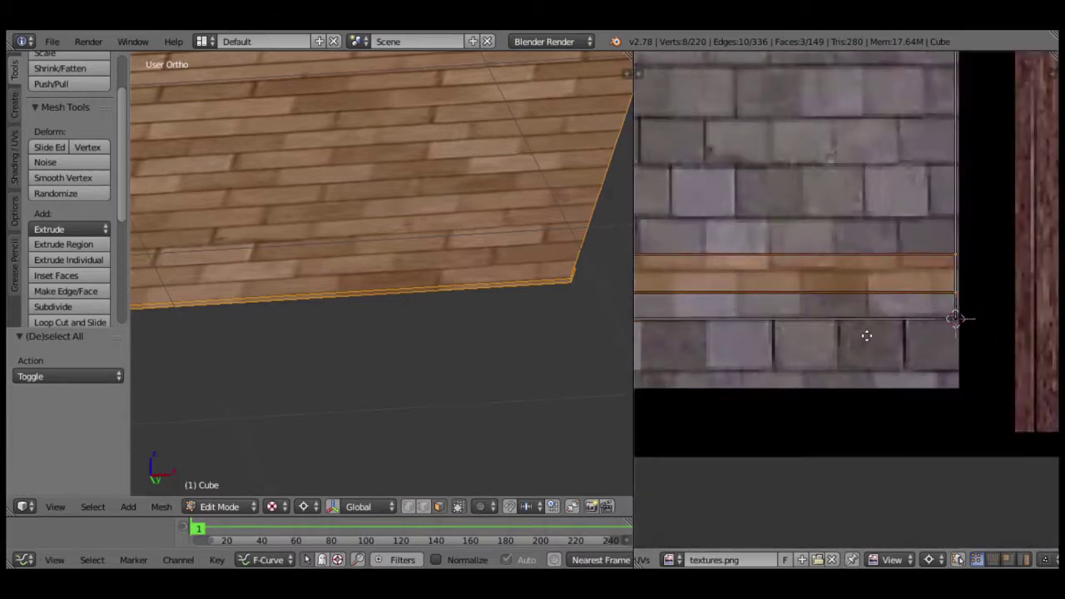
middle_drag(860, 331, 885, 357)
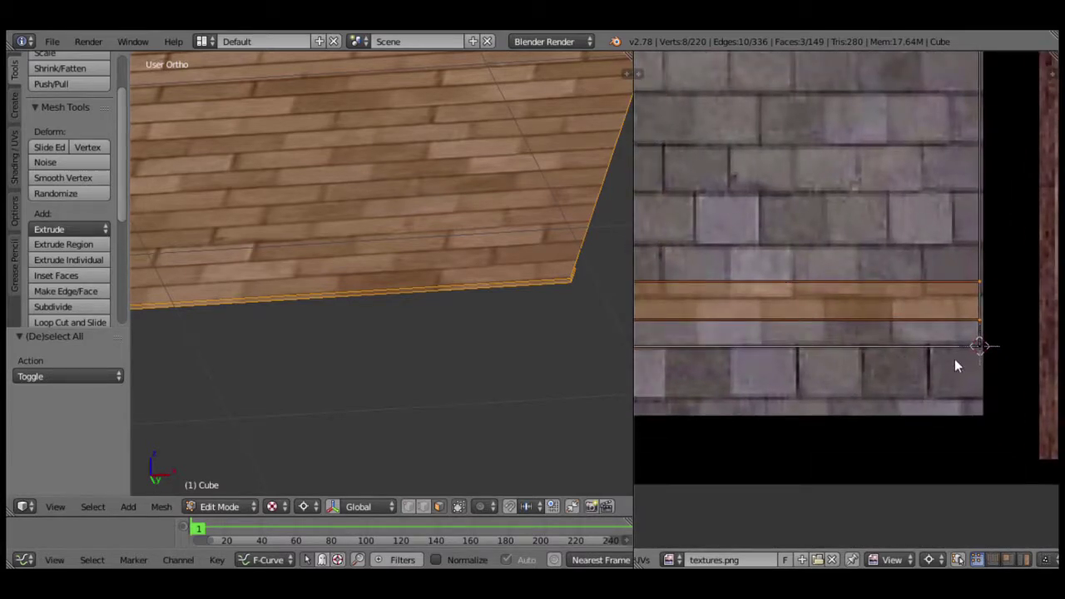
scroll(954, 364, up, 1)
scroll(871, 359, up, 1)
scroll(907, 385, up, 1)
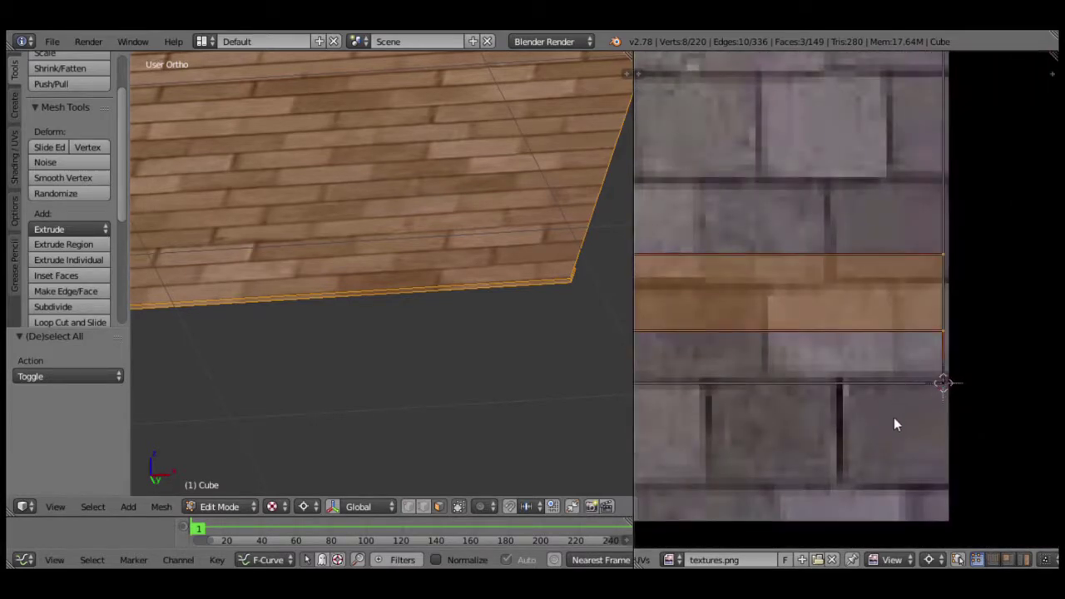
Move the UV strip up about 0.008 along Y and return to Object Mode.
key(g)
key(y)
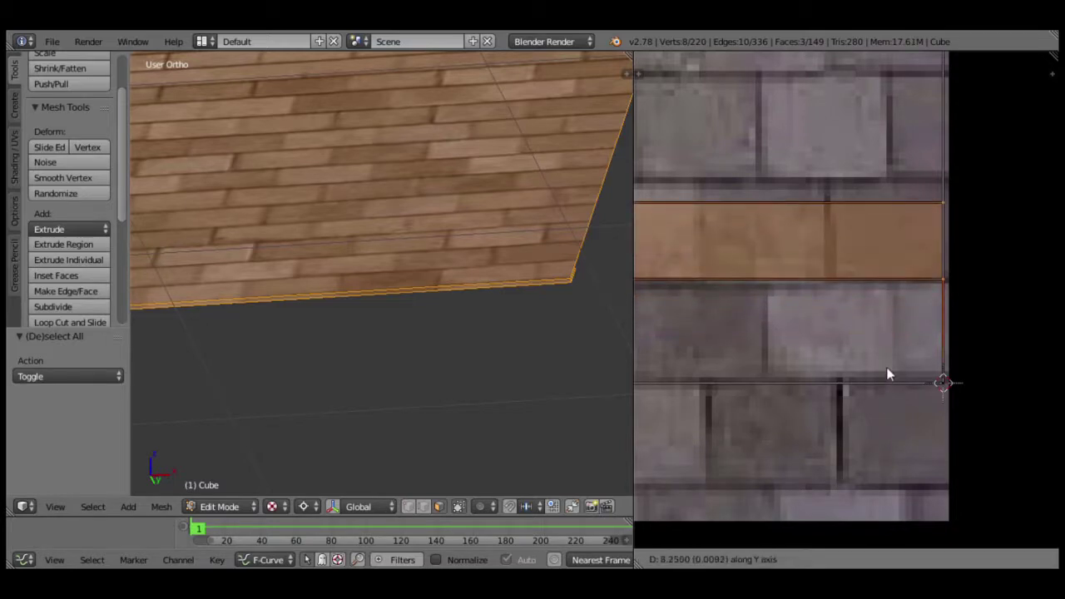
click(886, 376)
scroll(868, 377, down, 4)
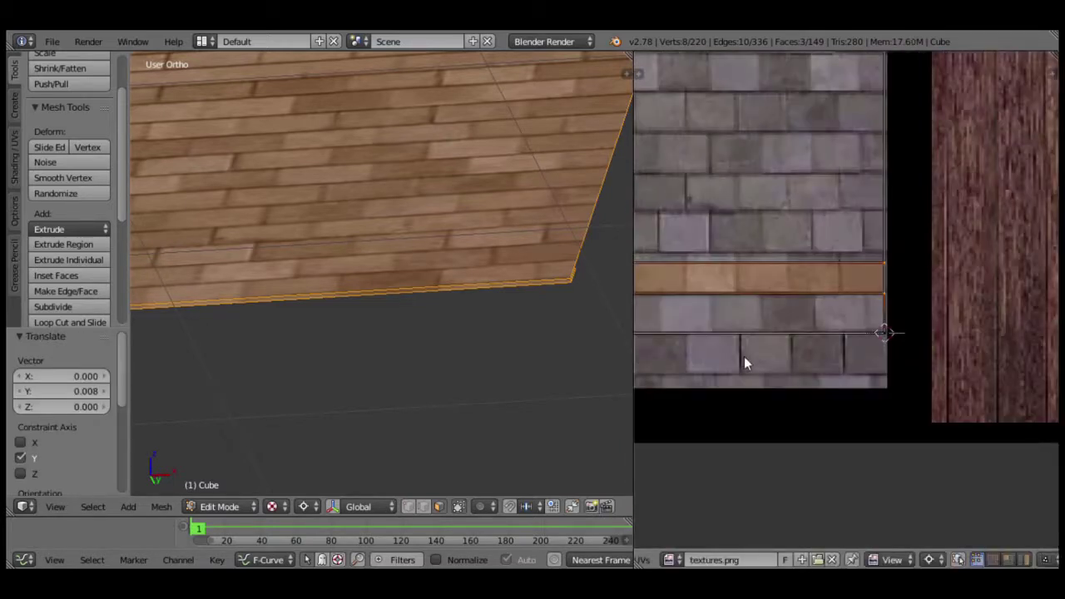
mouse_move(478, 344)
middle_down()
mouse_move(456, 249)
mouse_move(511, 267)
mouse_move(444, 231)
mouse_move(268, 230)
mouse_move(323, 350)
mouse_move(516, 264)
mouse_move(568, 364)
mouse_move(288, 366)
mouse_move(319, 340)
mouse_move(340, 274)
mouse_move(357, 266)
mouse_move(376, 325)
mouse_move(374, 302)
mouse_move(373, 357)
mouse_move(384, 314)
middle_up()
key(Tab)
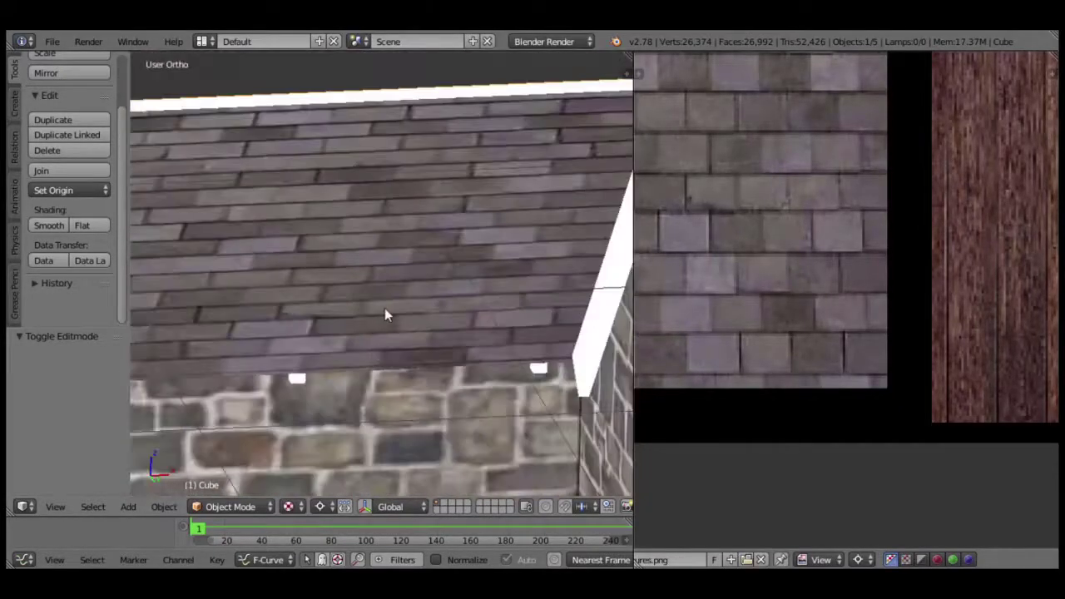
Reveal all hidden house geometry and snap the 3D cursor to the roof ridge strip.
scroll(384, 315, down, 3)
mouse_move(376, 277)
middle_down()
mouse_move(362, 360)
mouse_move(371, 338)
mouse_move(397, 366)
mouse_move(425, 369)
mouse_move(416, 380)
middle_up()
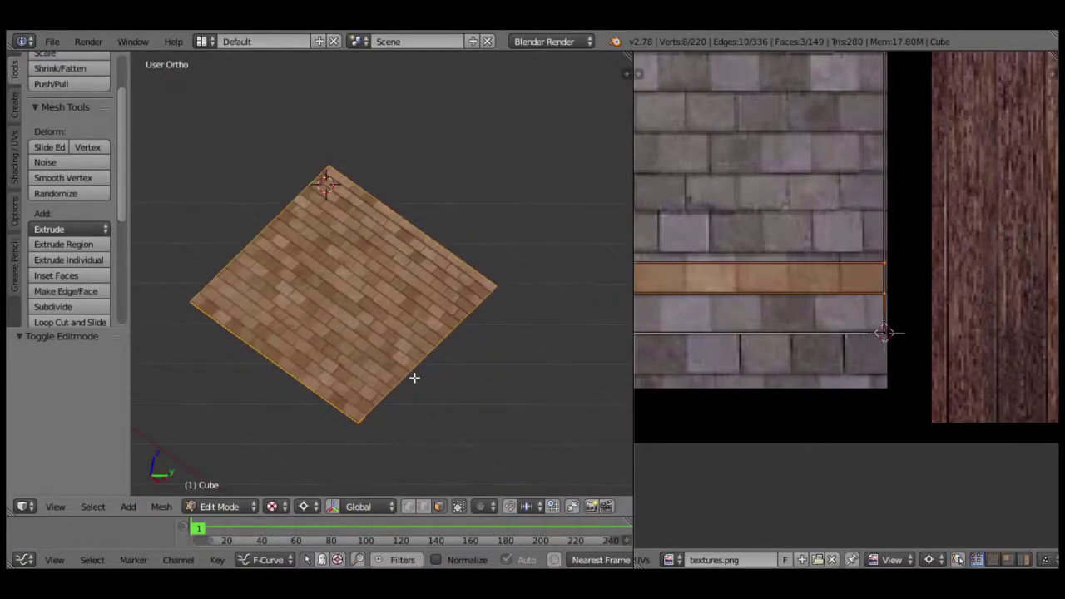
key(alt+h)
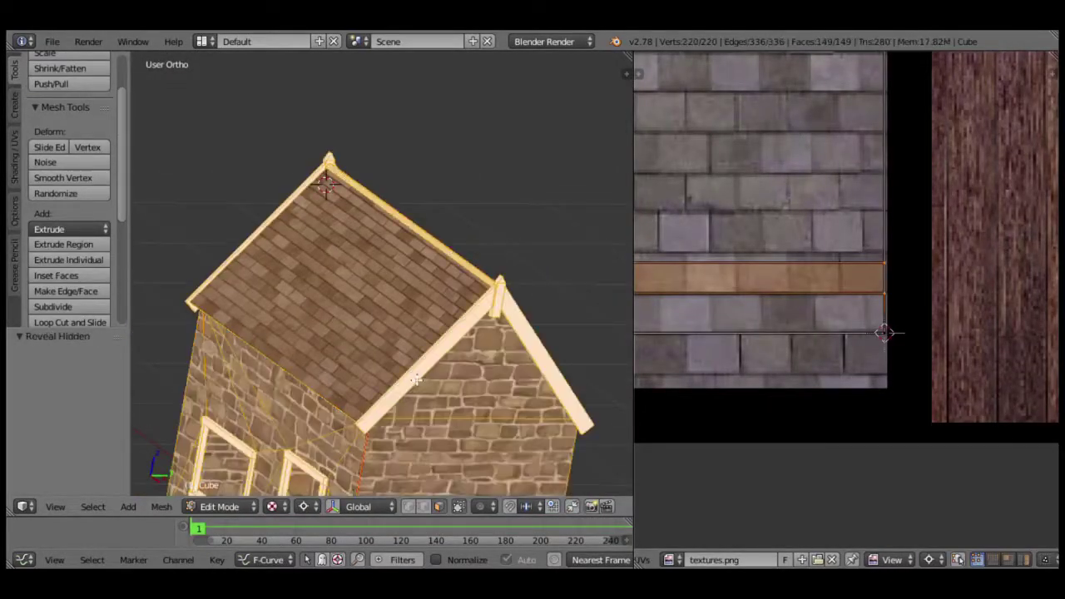
scroll(420, 376, up, 2)
scroll(423, 375, up, 2)
alt+right_click(552, 240)
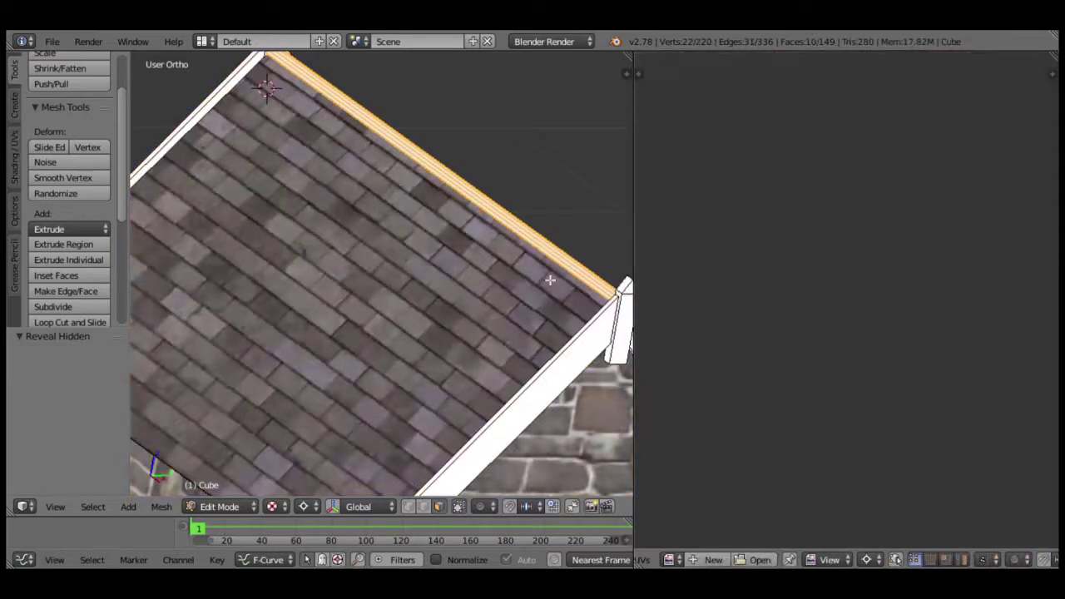
key(shift+s)
click(544, 274)
Delete the untextured roof slab's vertices.
scroll(435, 318, down, 4)
middle_drag(435, 319, 391, 417)
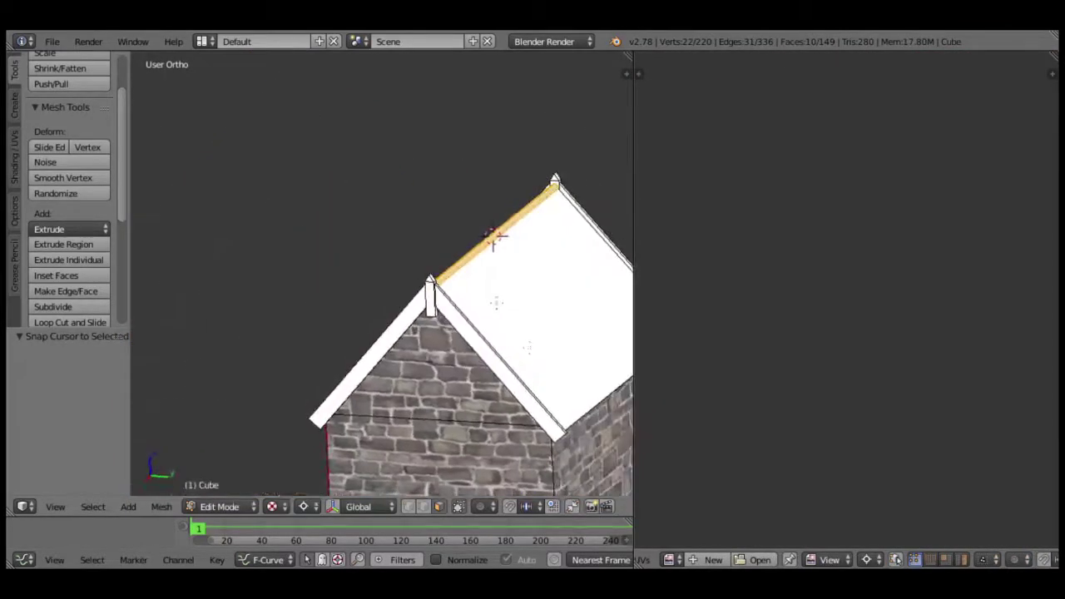
alt+right_click(599, 406)
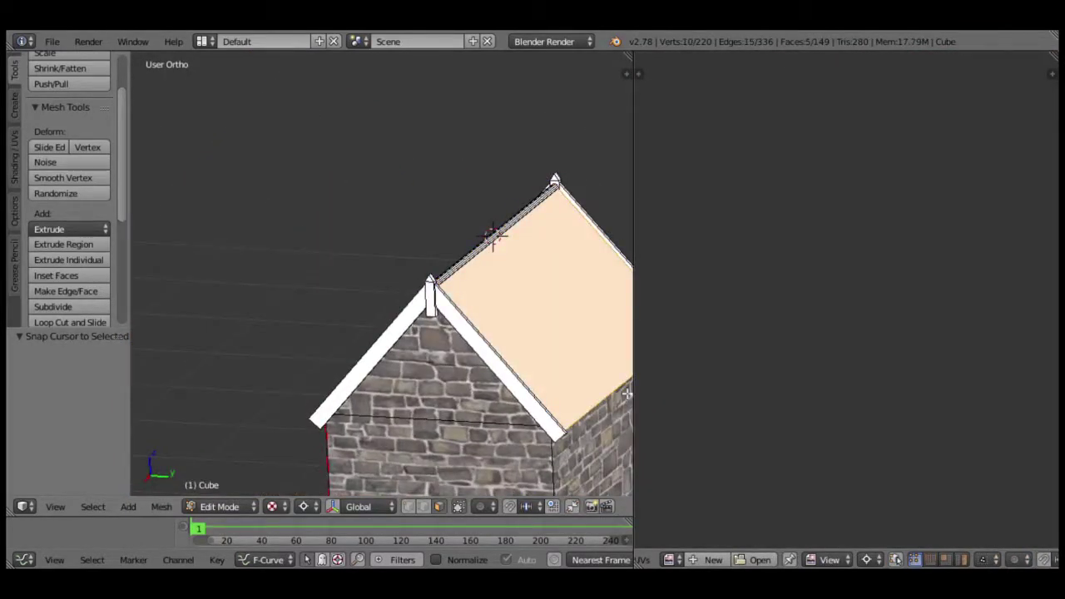
key(ctrl+KP_Add)
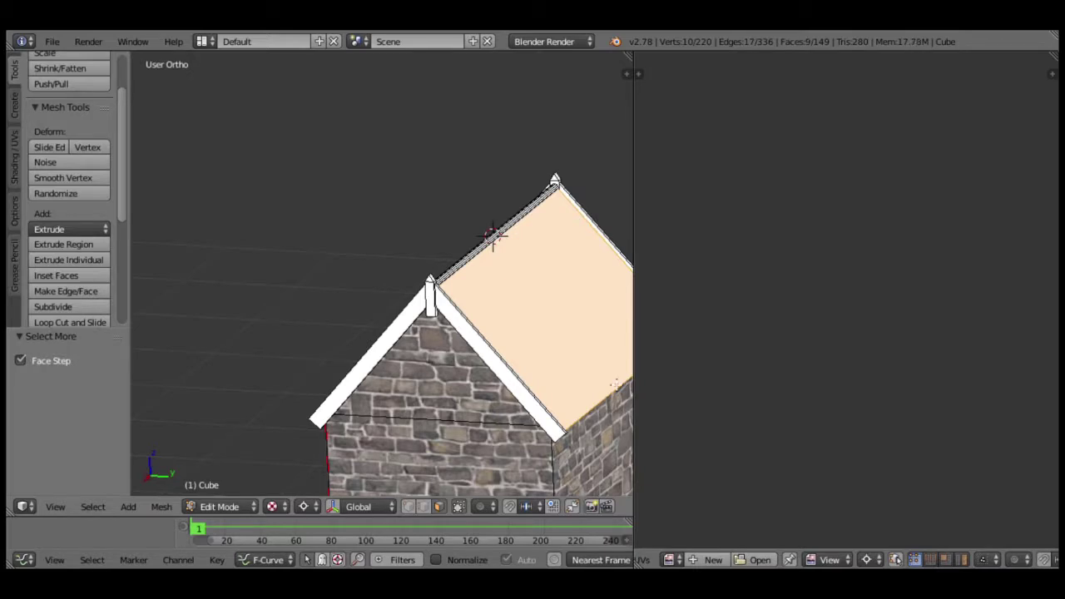
key(x)
click(555, 345)
Duplicate the tiled roof slope and rotate the copy 180° into the empty side.
middle_drag(489, 371, 322, 418)
key(l)
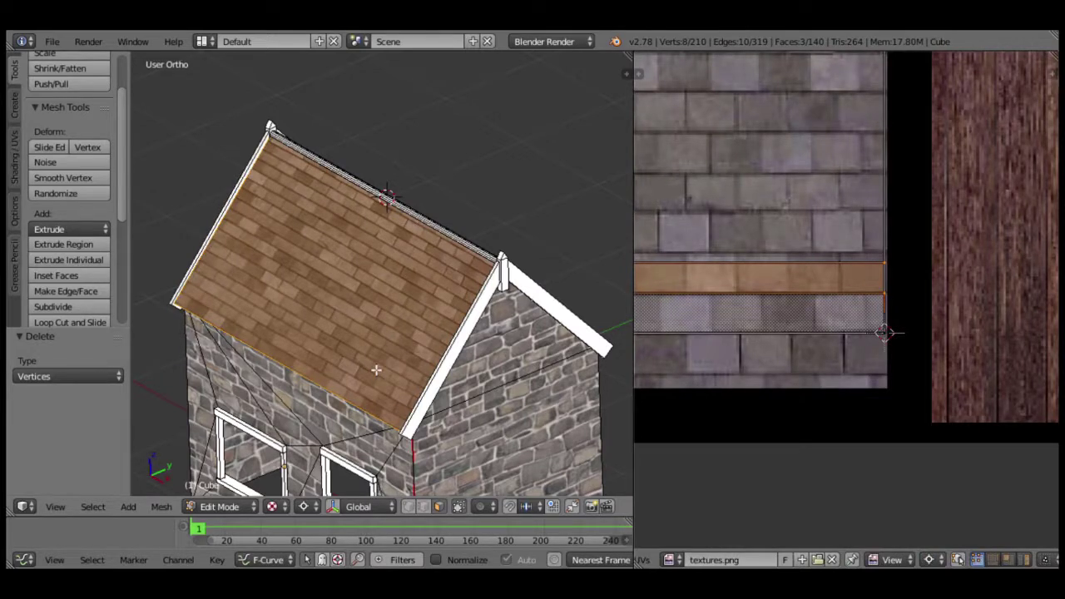
key(ctrl+KP_Add)
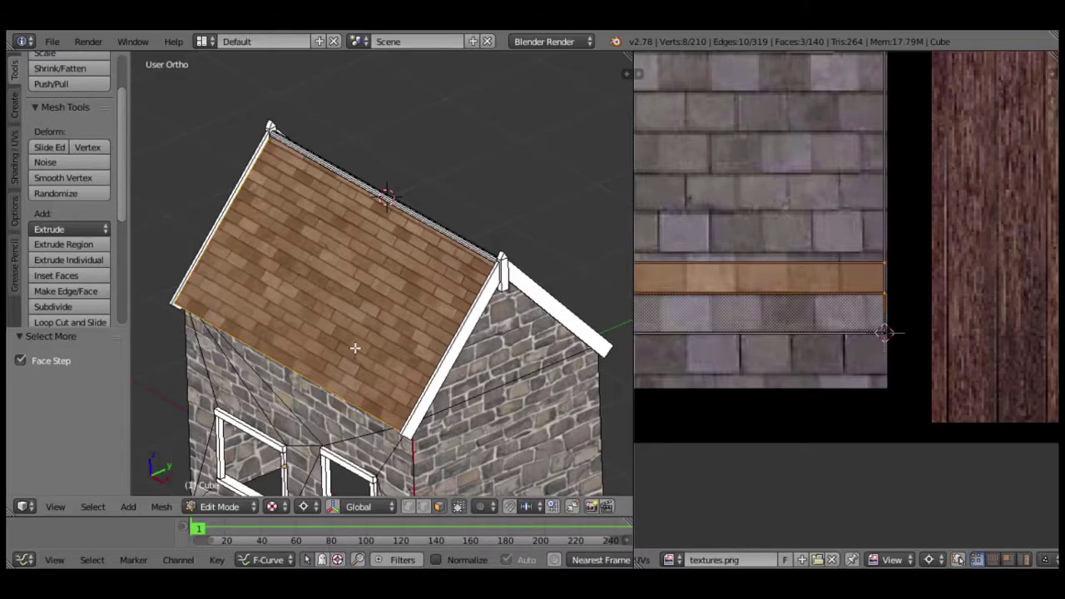
key(shift+KP_7)
key(KP_Decimal)
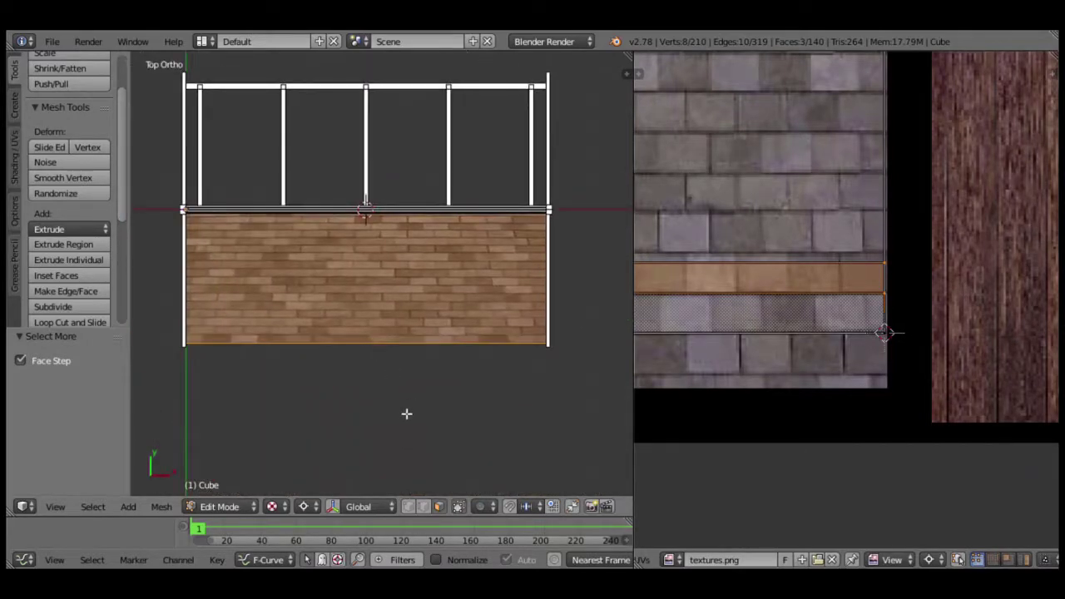
key(r)
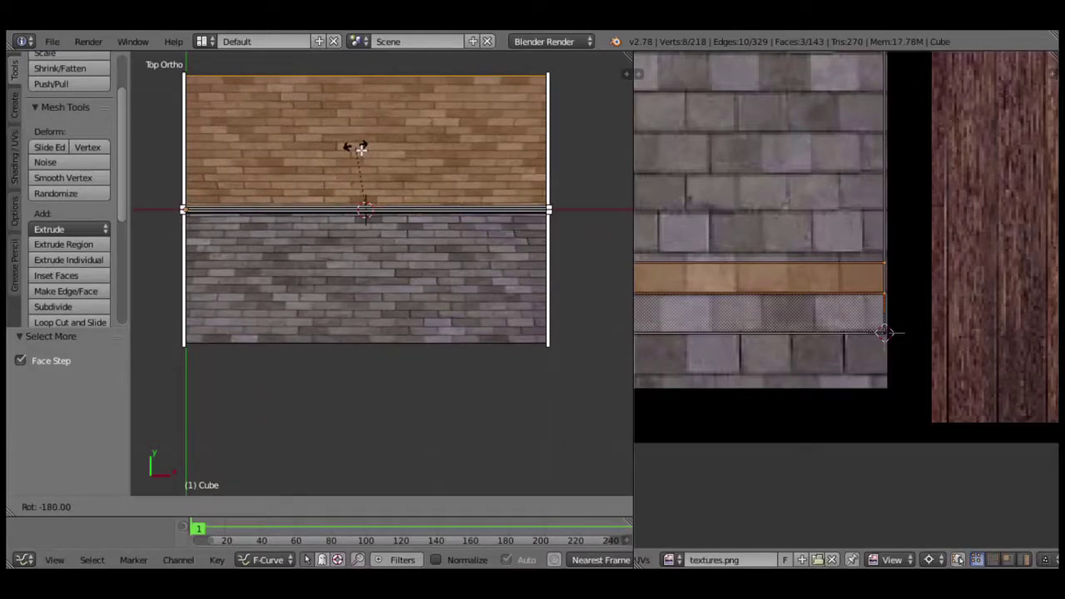
click(360, 148)
Orbit around the house to check both tiled slopes and the ridge.
middle_drag(399, 388, 379, 359)
mouse_move(380, 242)
middle_down()
mouse_move(376, 263)
mouse_move(376, 233)
middle_up()
scroll(376, 263, down, 3)
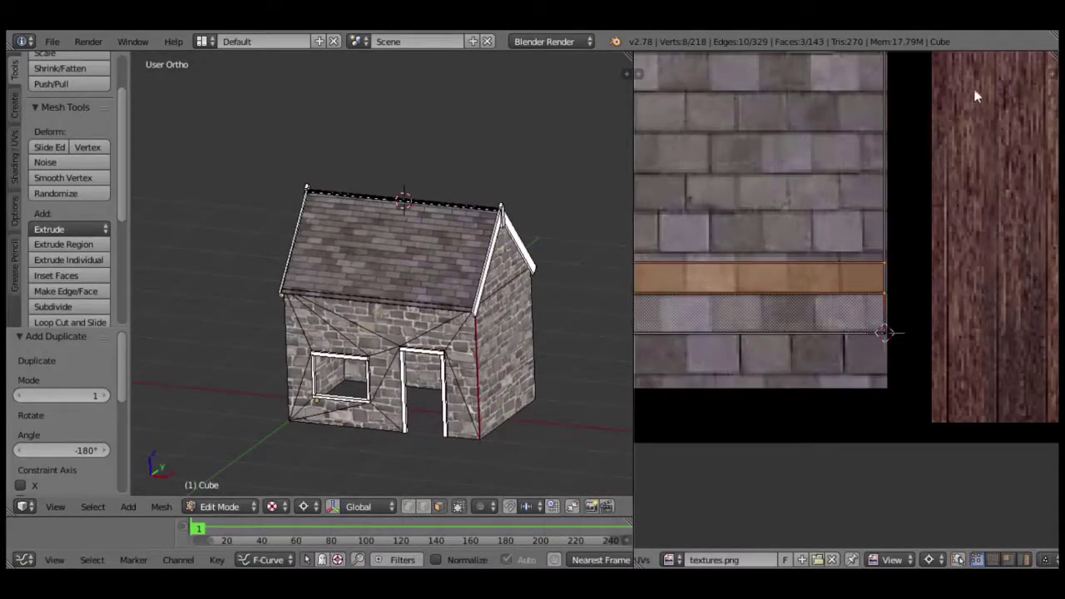
shift+middle_drag(457, 248, 483, 326)
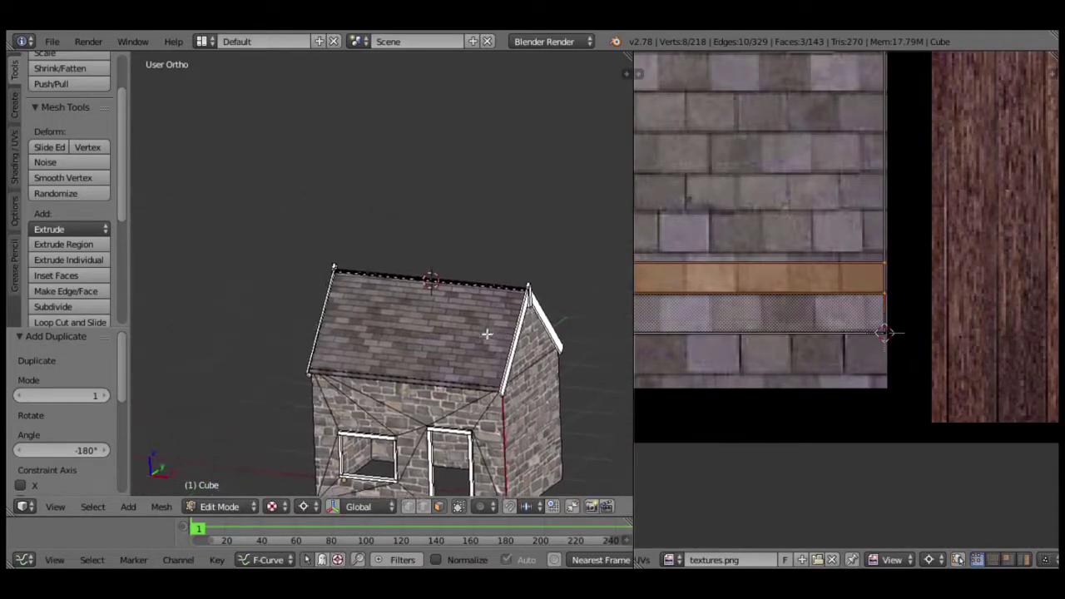
scroll(483, 363, up, 5)
shift+middle_drag(505, 464, 417, 366)
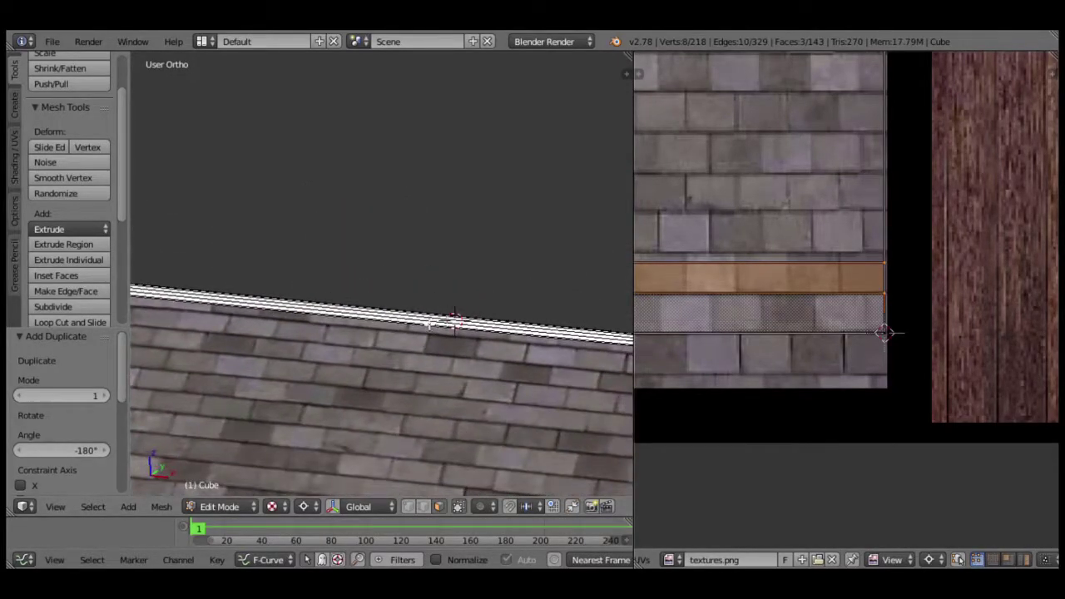
Isolate the roof ridge cap, unwrap it, and assign textures.png.
alt+right_click(430, 325)
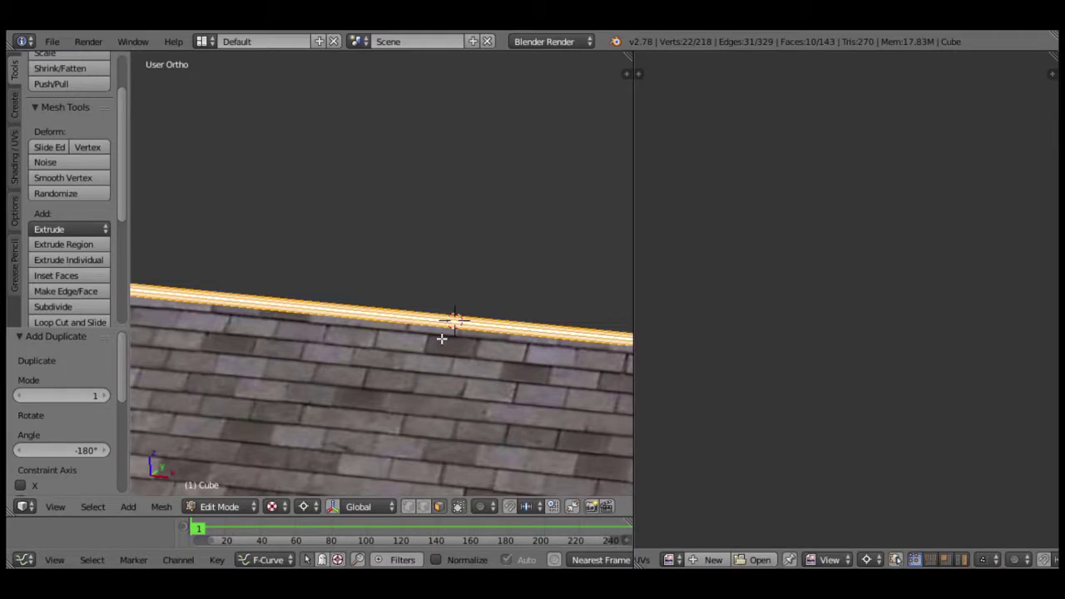
key(h)
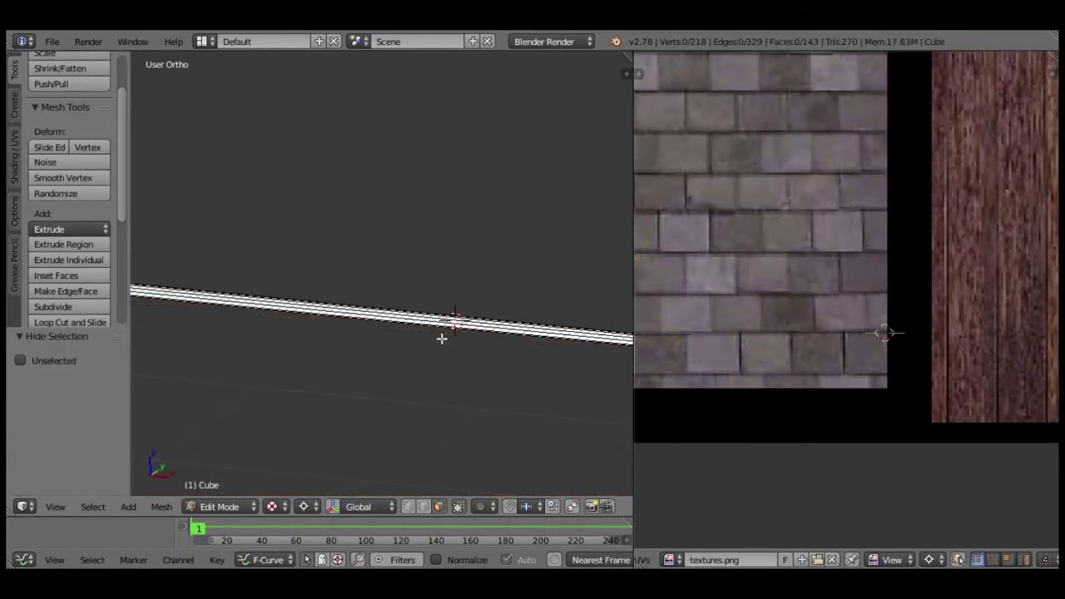
alt+right_click(441, 318)
scroll(487, 315, down, 3)
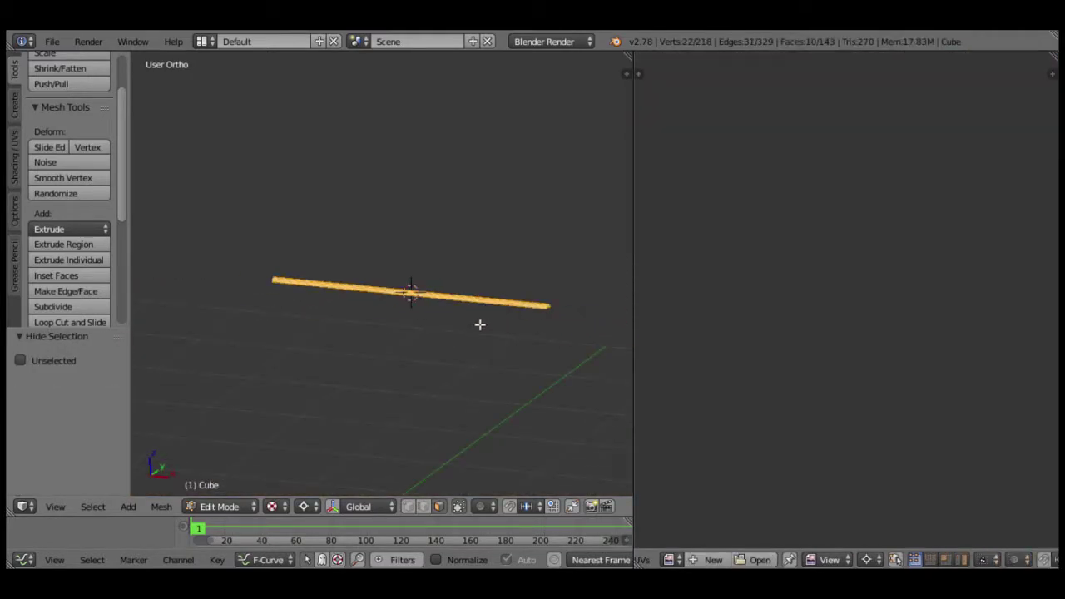
key(u)
click(473, 324)
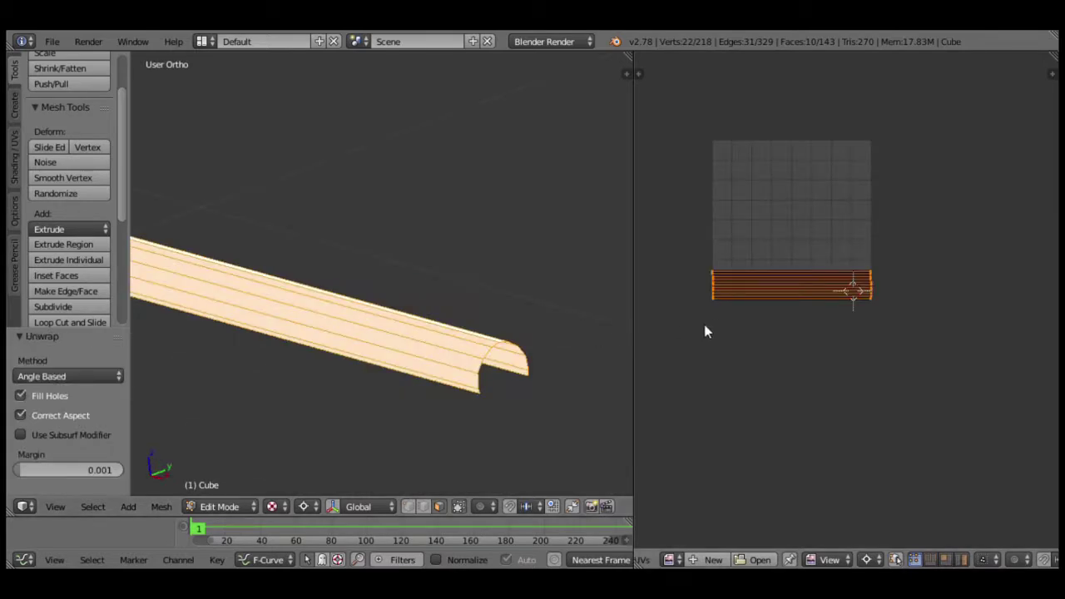
click(671, 559)
click(712, 417)
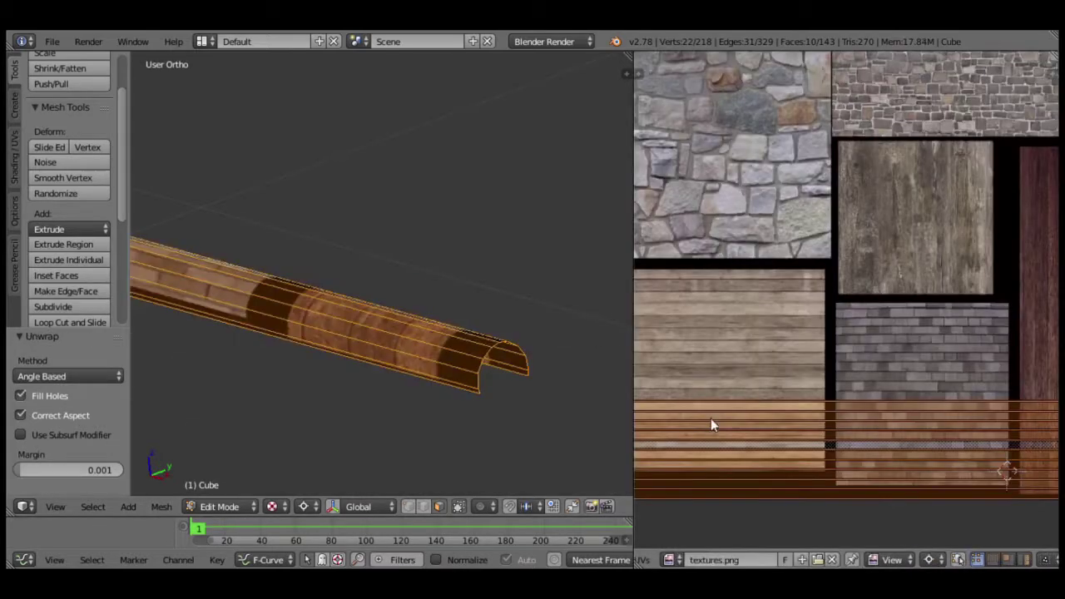
Scale the ridge cap's UVs to 0.53 on Y and return to Object Mode to inspect.
middle_drag(827, 418, 726, 353)
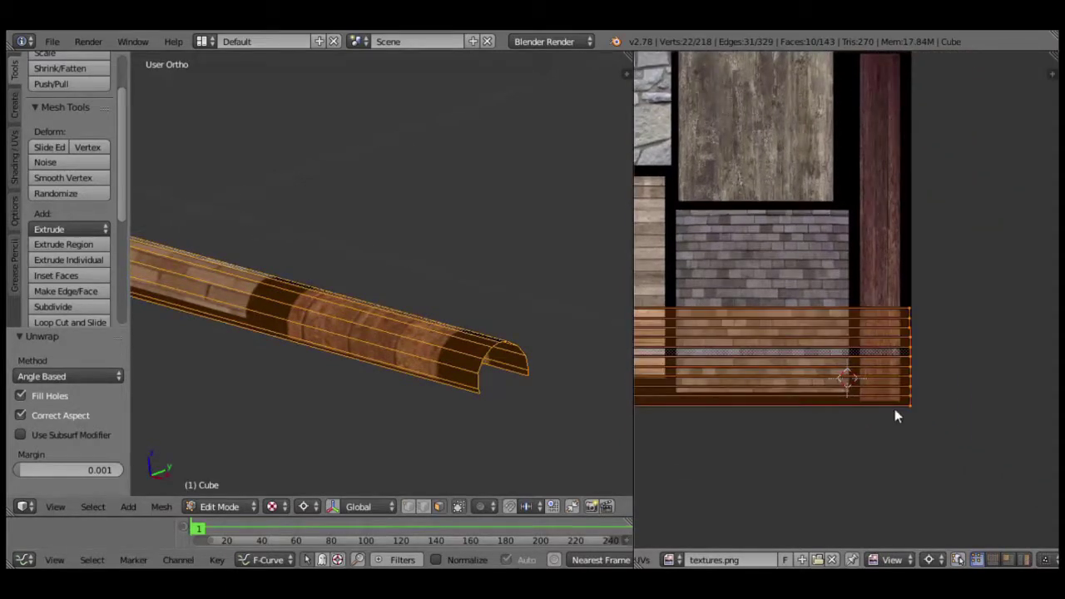
middle_drag(885, 413, 832, 361)
scroll(779, 400, up, 2)
text(sy.53)
key(Return)
key(KP_Decimal)
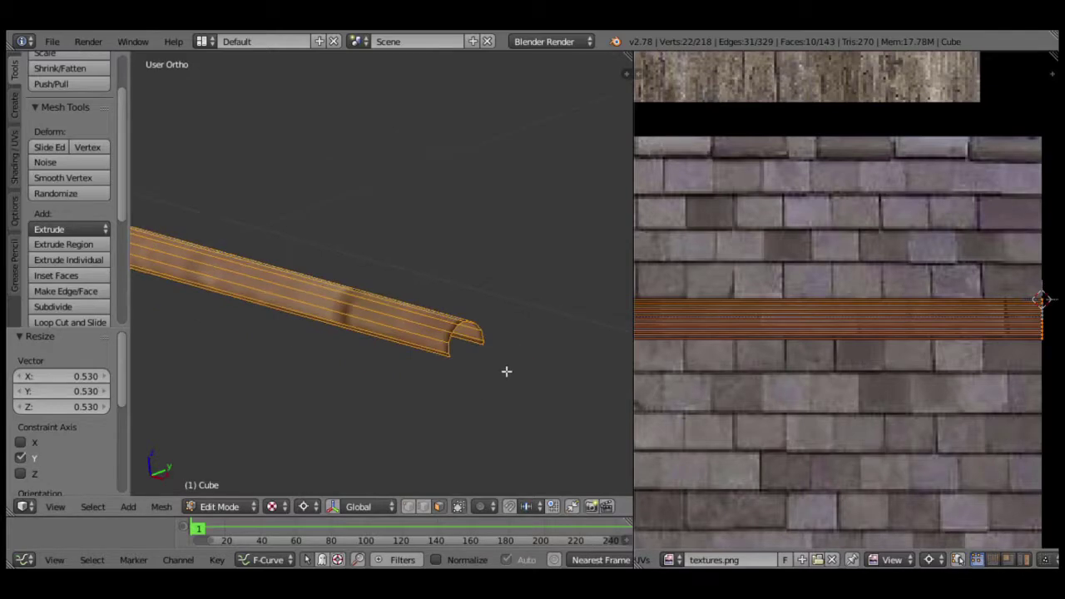
key(Tab)
mouse_move(352, 374)
middle_down()
mouse_move(435, 379)
mouse_move(433, 388)
mouse_move(327, 373)
mouse_move(330, 383)
mouse_move(306, 341)
mouse_move(411, 345)
mouse_move(422, 375)
mouse_move(370, 374)
mouse_move(357, 352)
mouse_move(328, 347)
mouse_move(423, 357)
mouse_move(327, 366)
middle_up()
scroll(329, 370, up, 3)
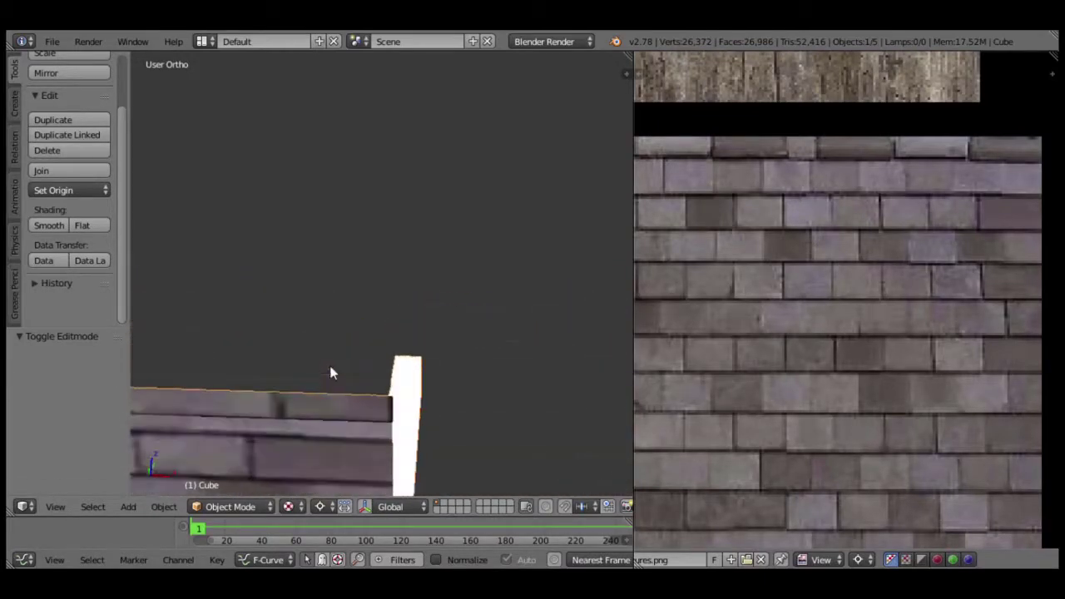
Hide everything except the gable trim board and select the whole board.
scroll(355, 413, down, 3)
scroll(323, 364, down, 2)
mouse_move(323, 364)
middle_down()
mouse_move(485, 355)
mouse_move(437, 344)
middle_up()
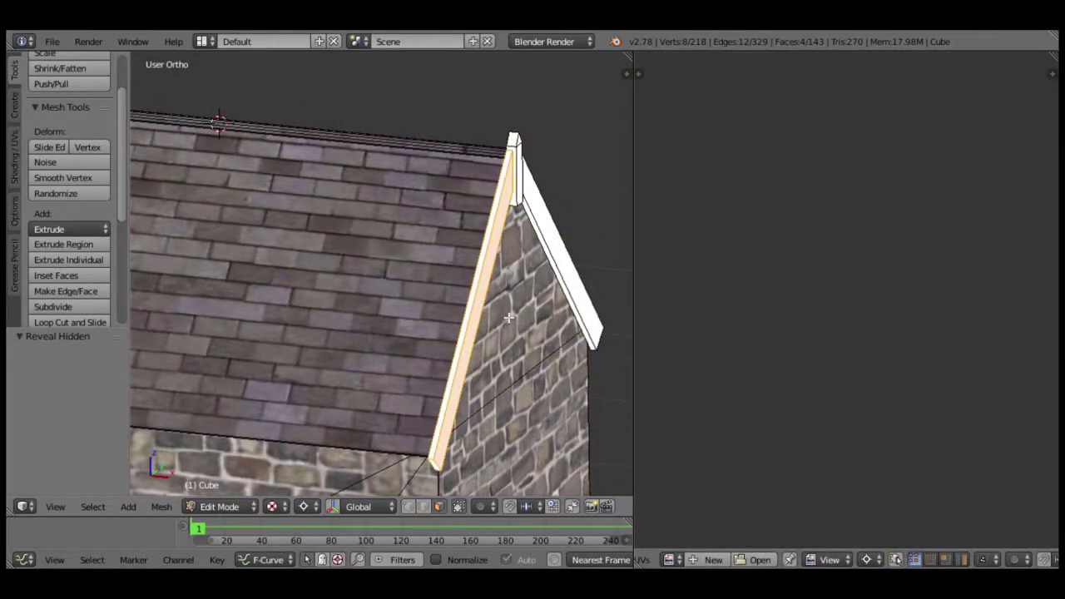
key(shift+h)
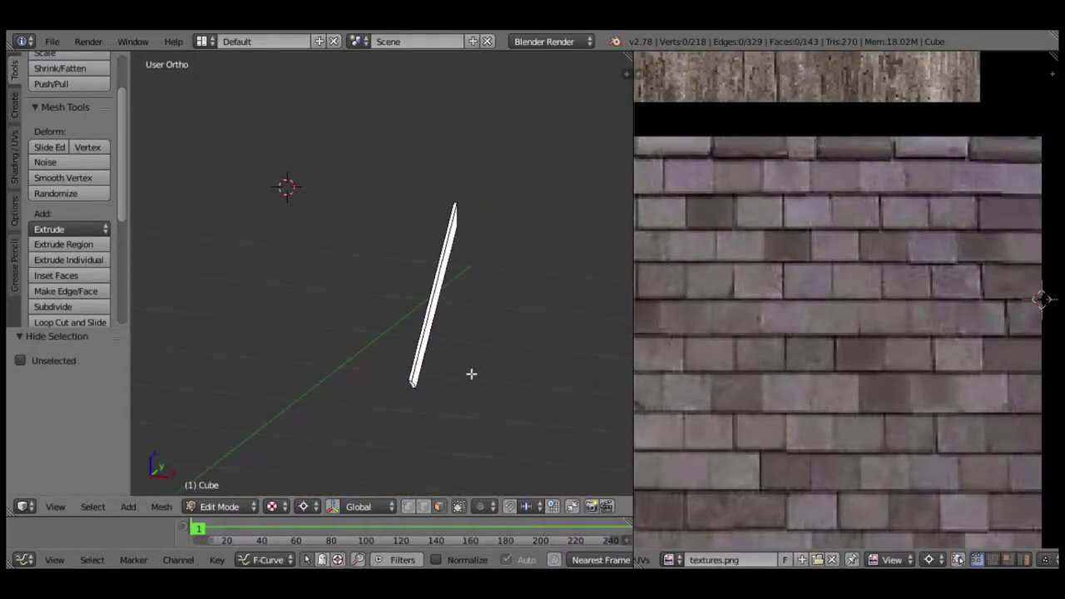
middle_drag(471, 374, 430, 361)
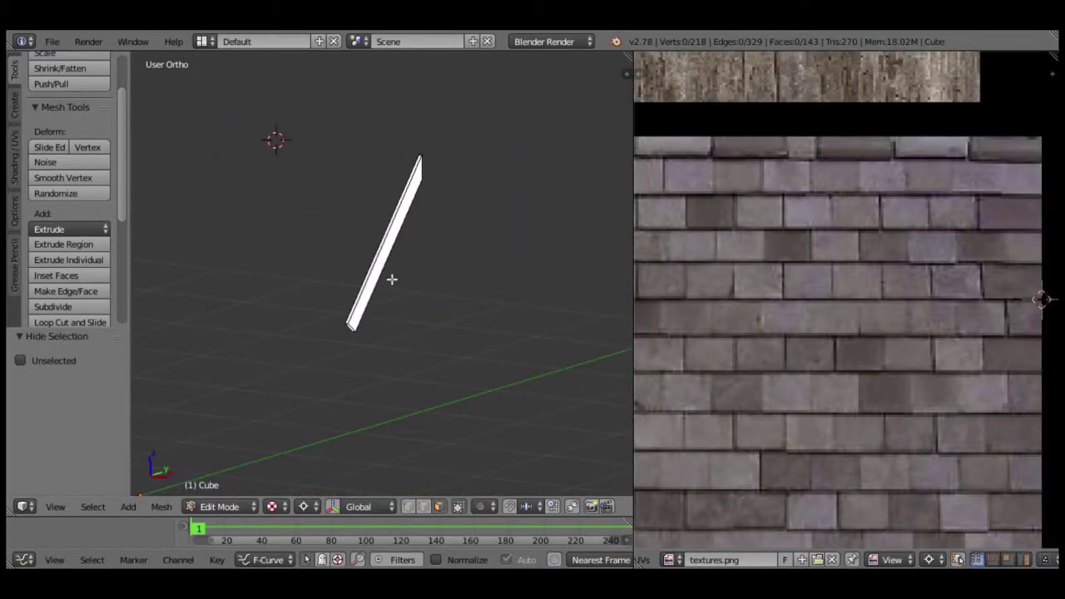
key(l)
mouse_move(398, 306)
middle_down()
mouse_move(311, 332)
mouse_move(340, 340)
mouse_move(473, 321)
mouse_move(433, 327)
mouse_move(419, 344)
middle_up()
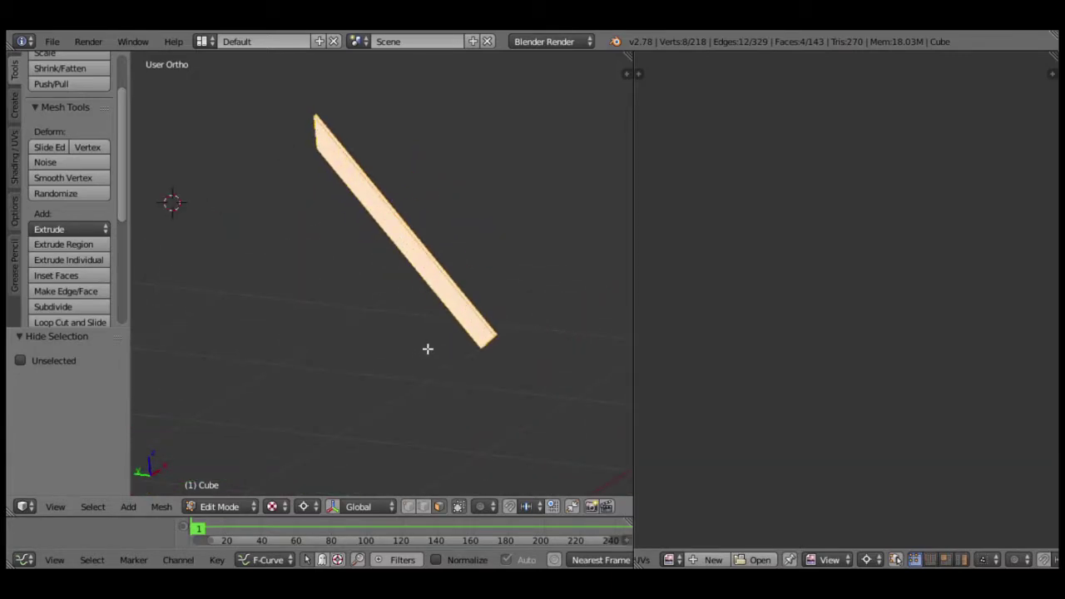
Switch to edge select and pick one long edge of the trim strip.
click(423, 507)
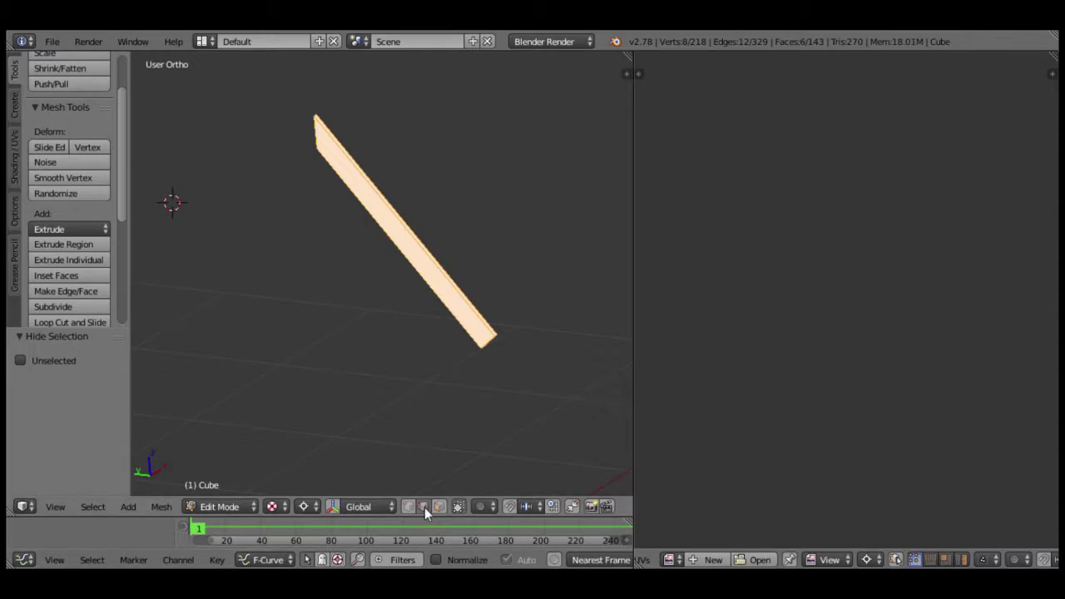
right_click(458, 317)
mouse_move(459, 316)
middle_down()
mouse_move(397, 336)
mouse_move(429, 364)
mouse_move(435, 328)
mouse_move(459, 325)
mouse_move(441, 351)
mouse_move(466, 375)
mouse_move(409, 277)
mouse_move(455, 309)
mouse_move(438, 350)
mouse_move(483, 349)
mouse_move(490, 335)
middle_up()
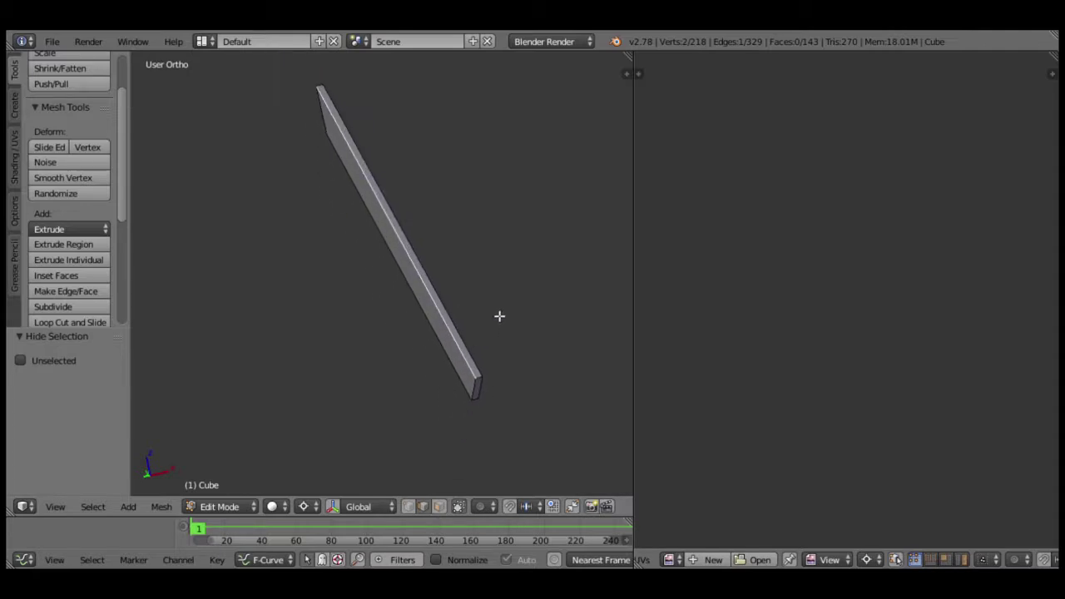
Mark the trim strip's long edge as a UV seam instead of a sharp edge.
key(ctrl+e)
click(490, 316)
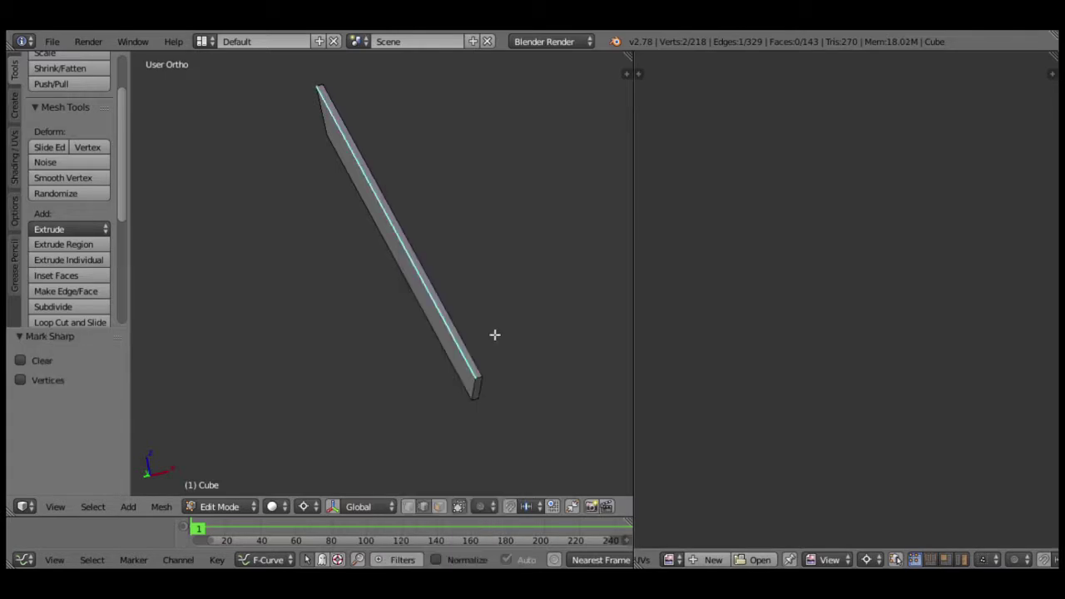
key(ctrl+z)
key(ctrl+e)
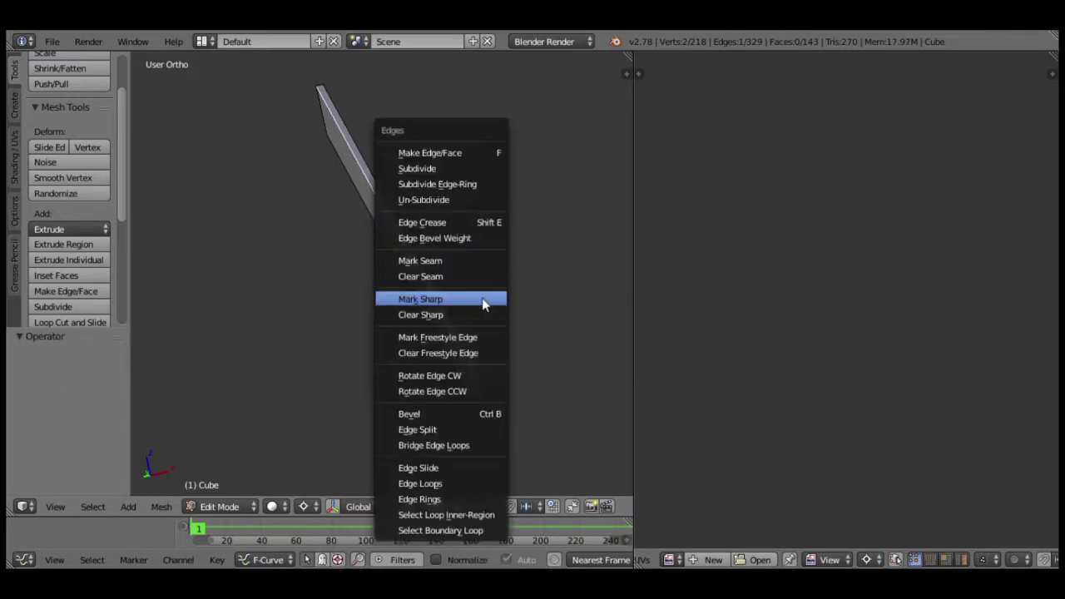
click(466, 268)
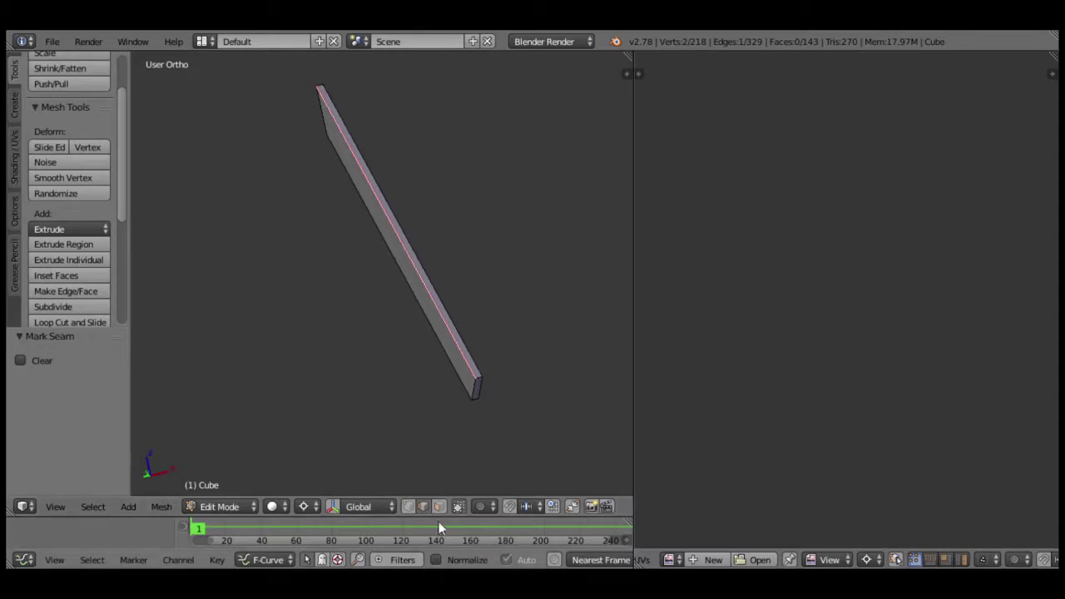
Delete the face at the top end of the trim strip.
key(z)
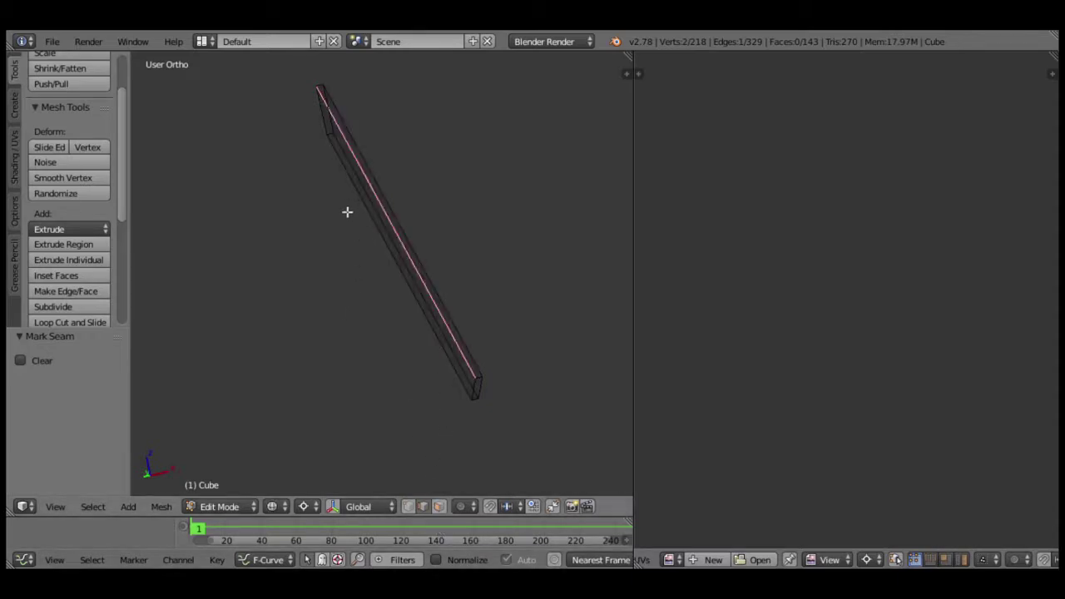
key(a)
key(b)
drag(371, 192, 262, 52)
key(x)
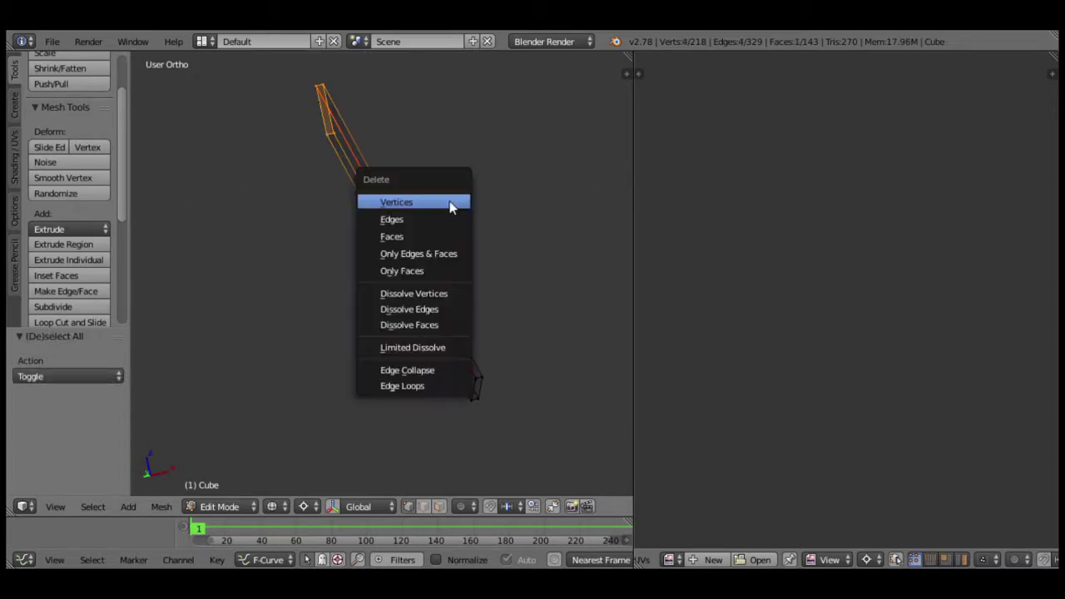
click(410, 239)
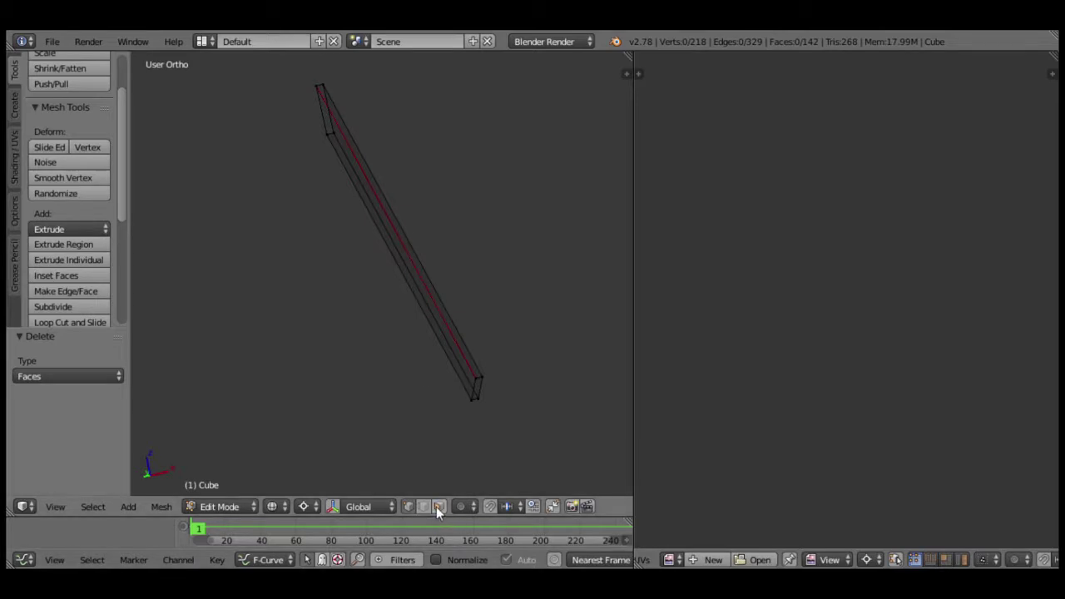
Unwrap the whole strip and display textures.png behind its UV layout.
key(l)
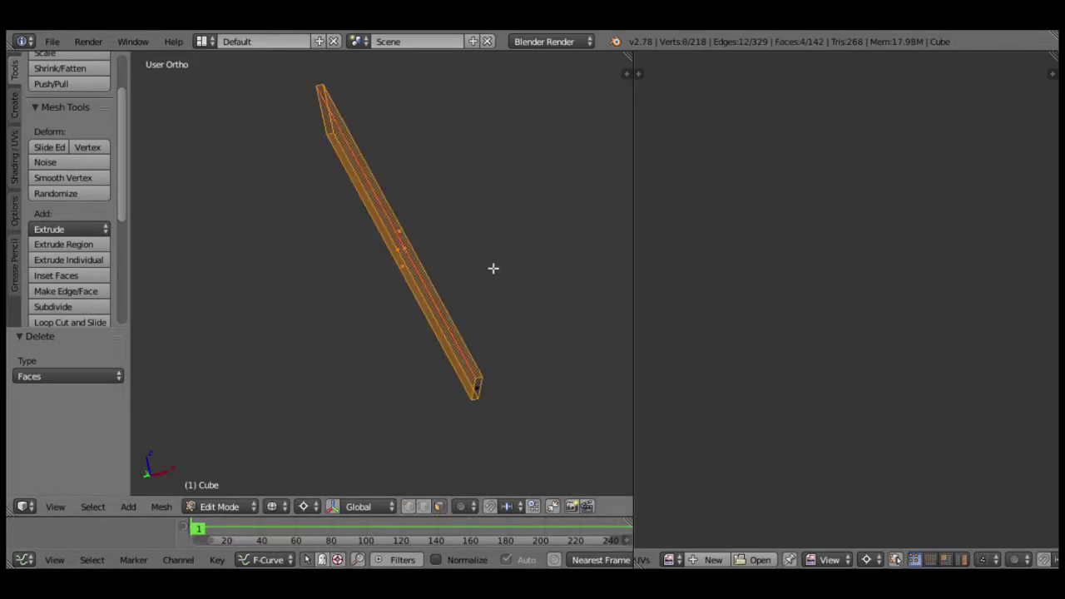
key(u)
click(471, 229)
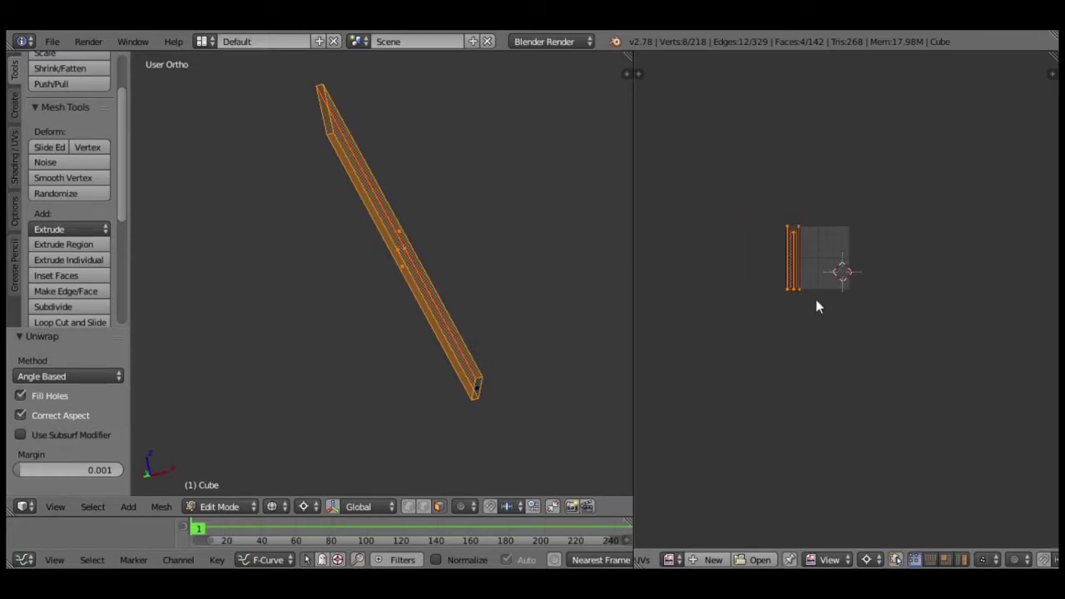
click(670, 559)
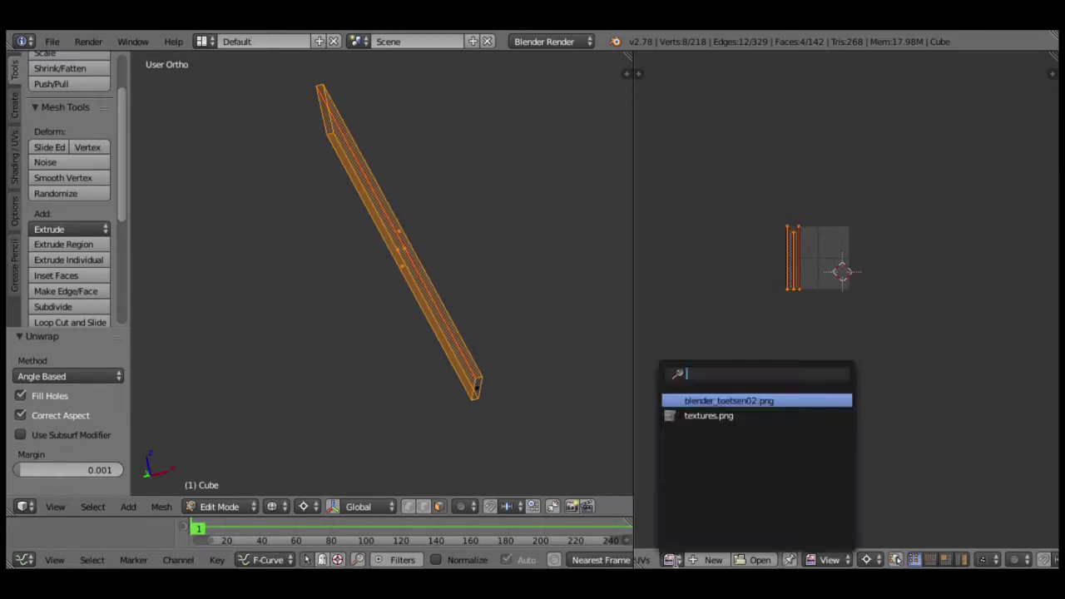
click(722, 421)
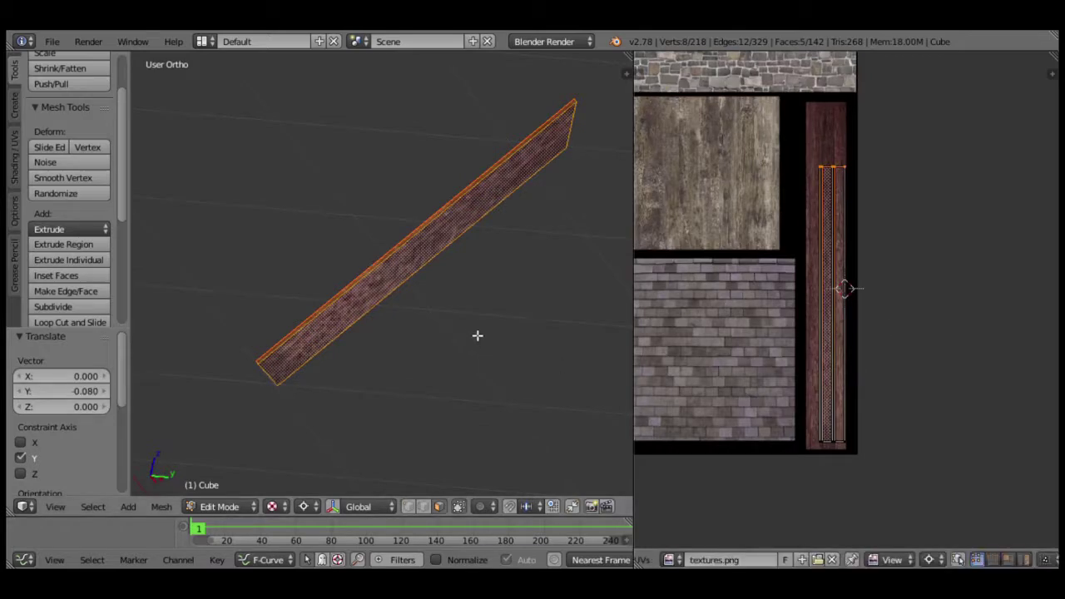
Reveal the hidden house geometry and zoom in on it.
key(alt+h)
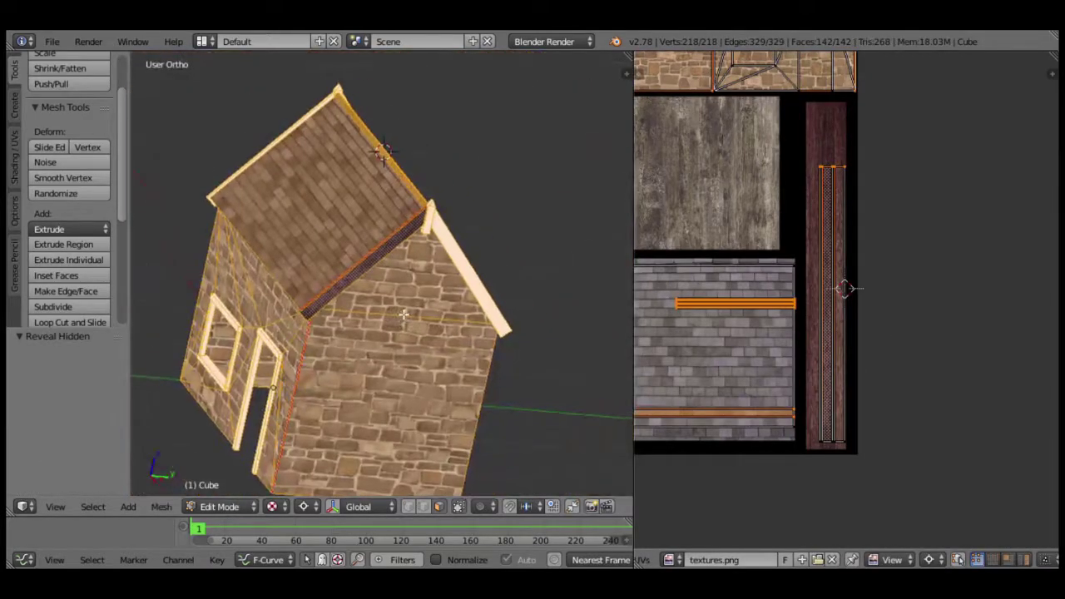
middle_drag(469, 328, 373, 279)
scroll(373, 279, up, 2)
scroll(383, 300, up, 1)
scroll(395, 333, up, 1)
scroll(405, 360, up, 1)
Select the dark beams along both roof edges.
middle_drag(426, 317, 491, 326)
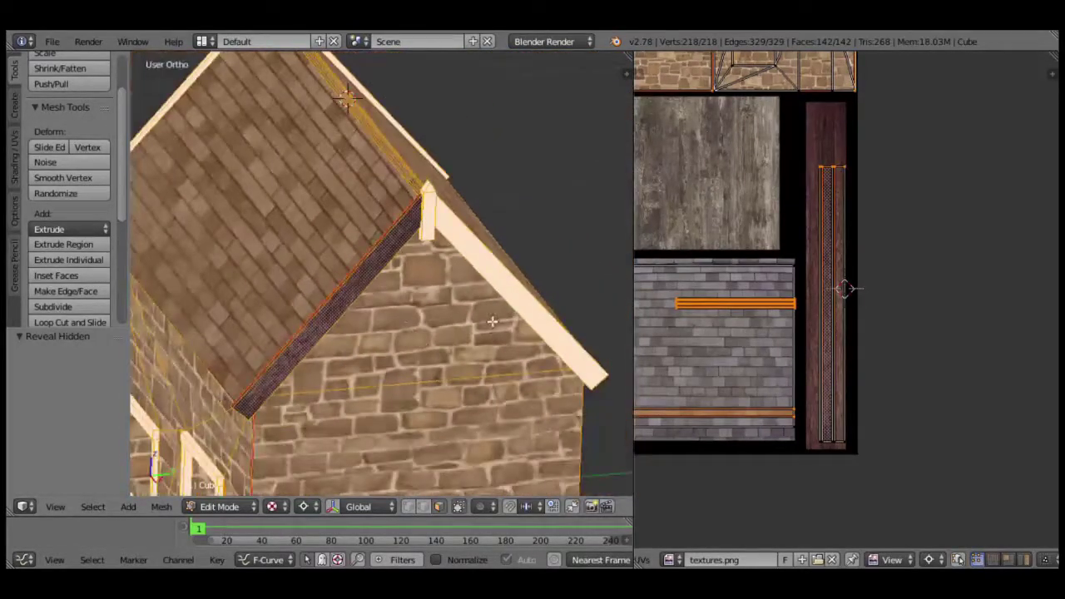
key(l)
mouse_move(254, 176)
middle_down()
mouse_move(368, 255)
mouse_move(330, 225)
middle_up()
key(l)
key(l)
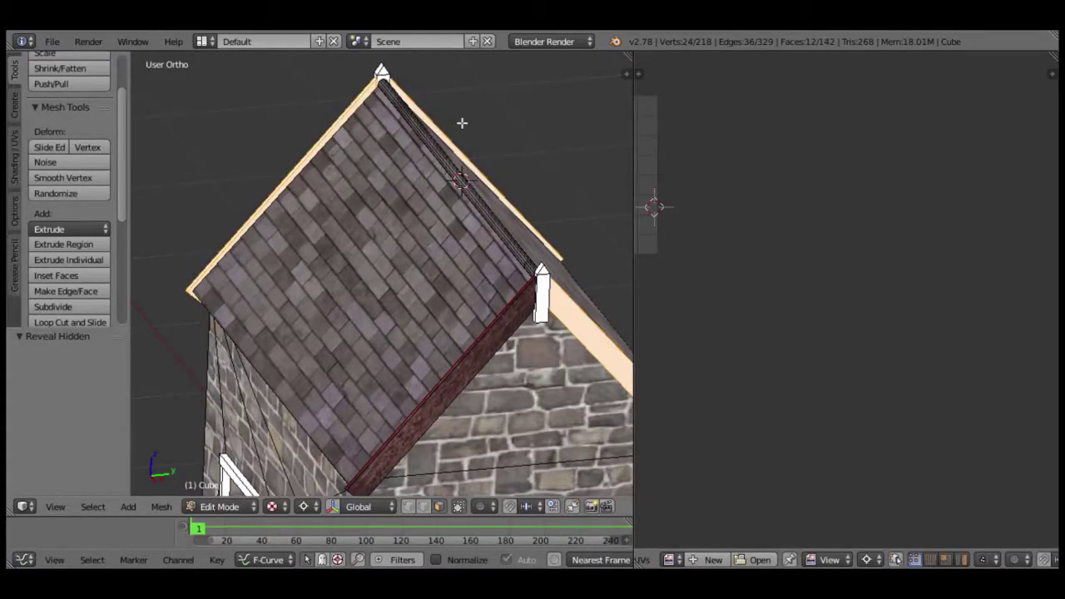
Grow the selection across the old roof-edge boards and delete them.
key(ctrl+KP_Add)
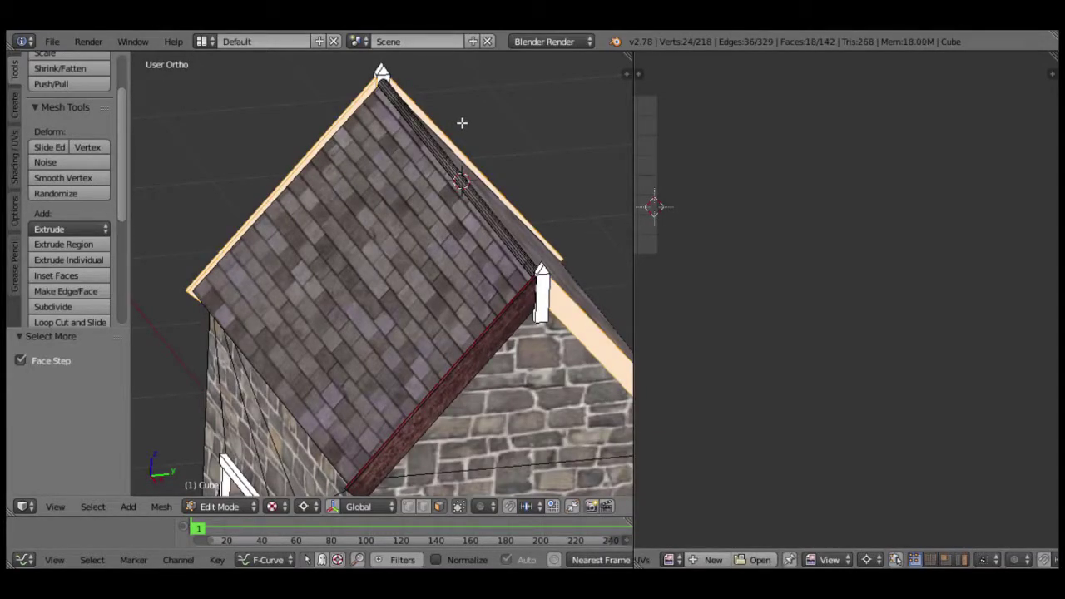
key(ctrl+Tab)
click(443, 89)
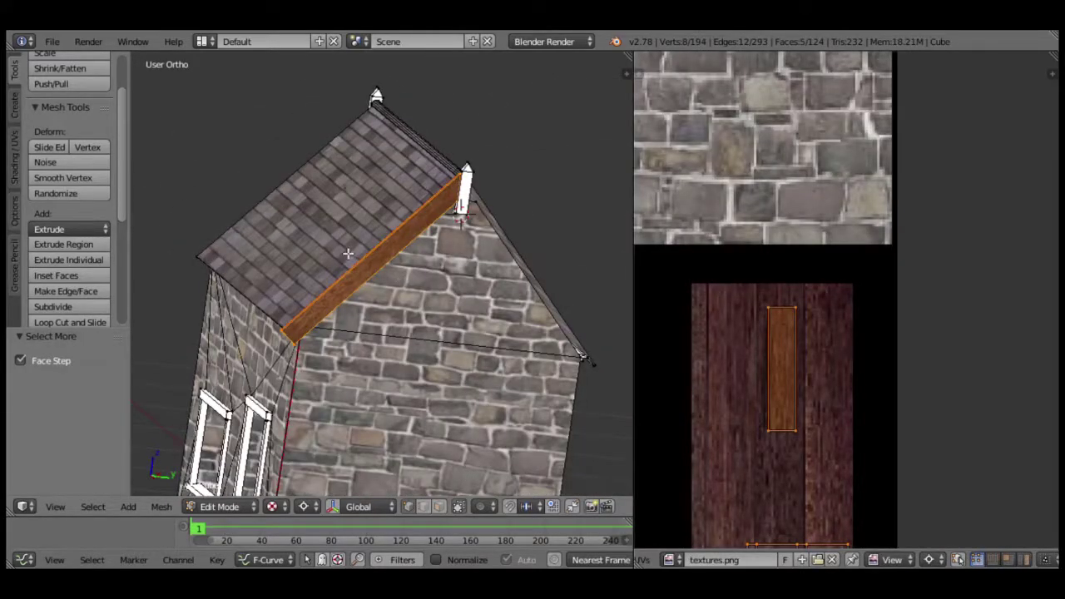
Duplicate the wooden trim board in place, mirror it across Y, and return to Object Mode.
key(shift+d)
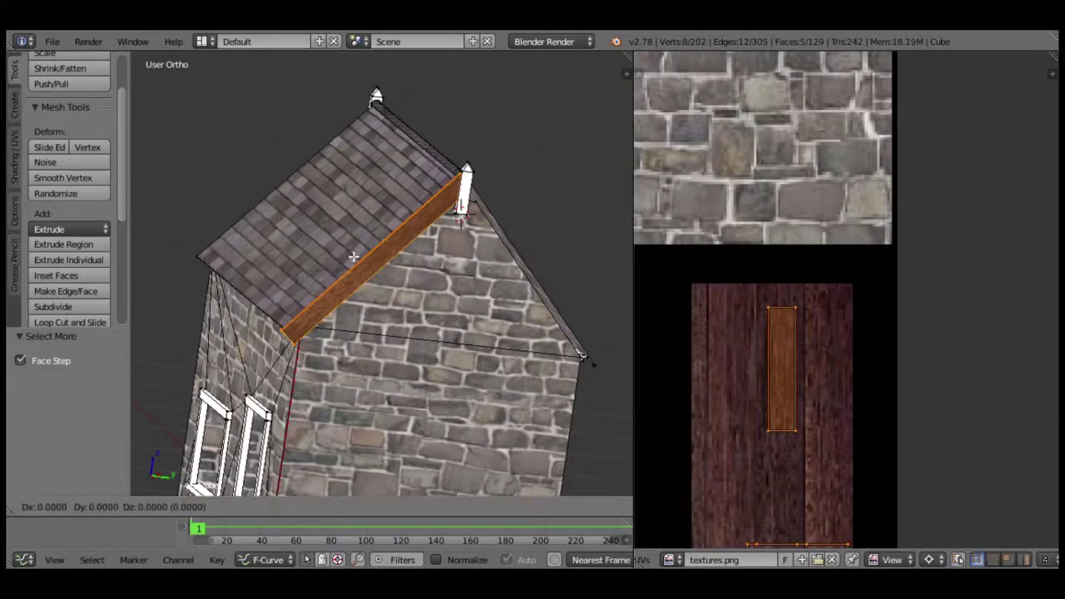
right_click(347, 253)
key(ctrl+m)
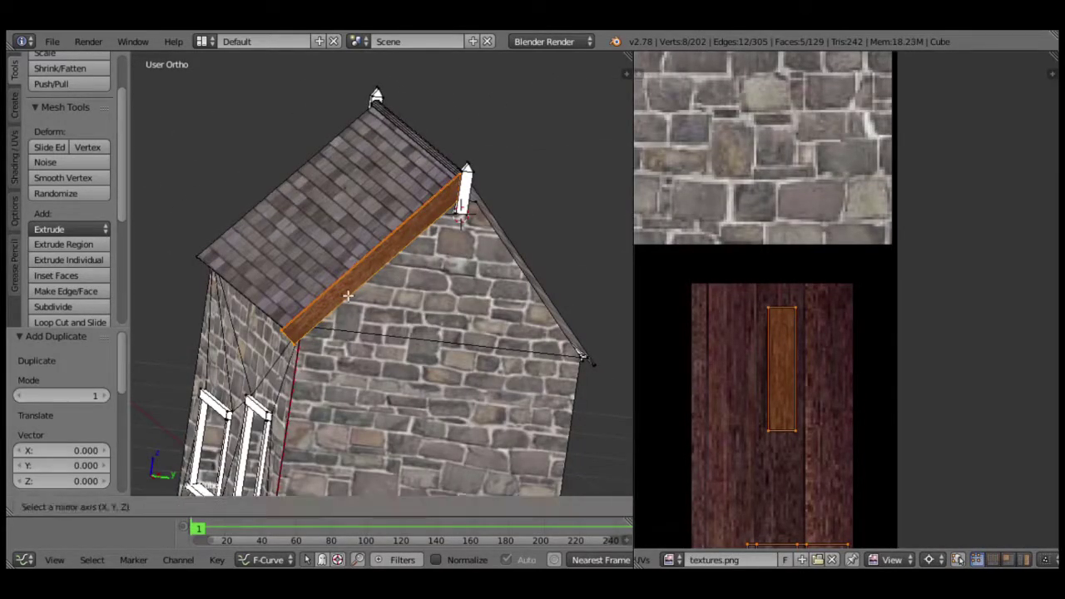
key(y)
click(348, 296)
mouse_move(413, 275)
middle_down()
mouse_move(373, 285)
mouse_move(430, 308)
middle_up()
scroll(373, 285, up, 2)
key(Tab)
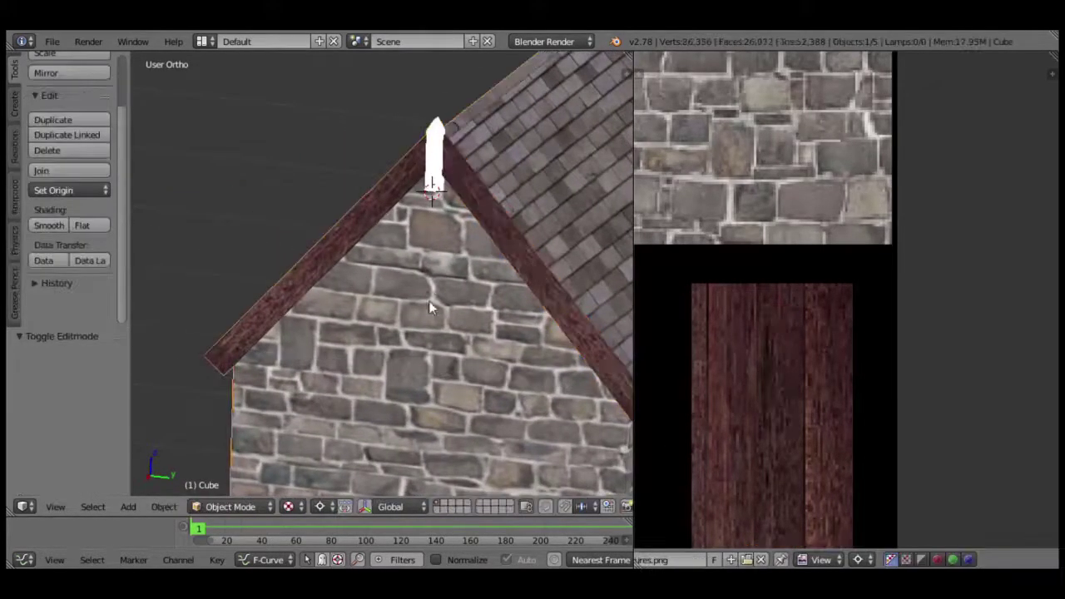
In Edit Mode, frame the wood strip in the UV editor and isolate the board's UV island.
mouse_move(434, 271)
middle_down()
mouse_move(397, 273)
mouse_move(440, 211)
mouse_move(410, 221)
mouse_move(390, 210)
mouse_move(388, 226)
mouse_move(441, 221)
middle_up()
key(Tab)
scroll(894, 441, down, 1)
middle_drag(884, 463, 883, 321)
scroll(868, 298, down, 4)
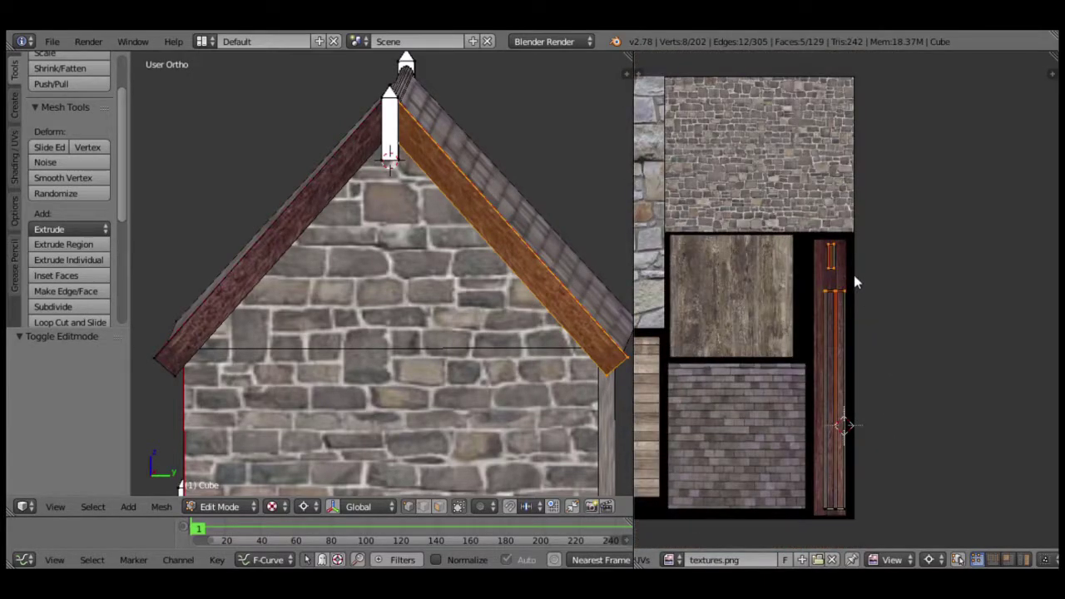
drag(838, 269, 892, 366)
scroll(873, 350, up, 1)
scroll(866, 333, up, 2)
scroll(870, 374, up, 1)
scroll(856, 350, up, 1)
scroll(848, 407, up, 3)
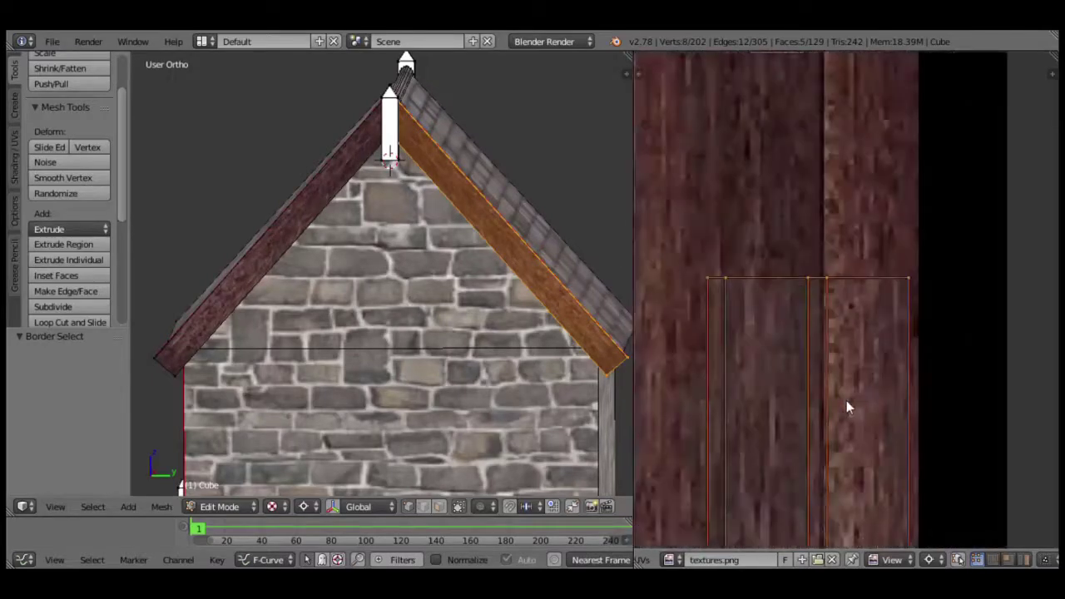
middle_drag(841, 408, 864, 363)
Slide the selected board UV island horizontally along the wood strip.
key(g)
key(x)
click(815, 392)
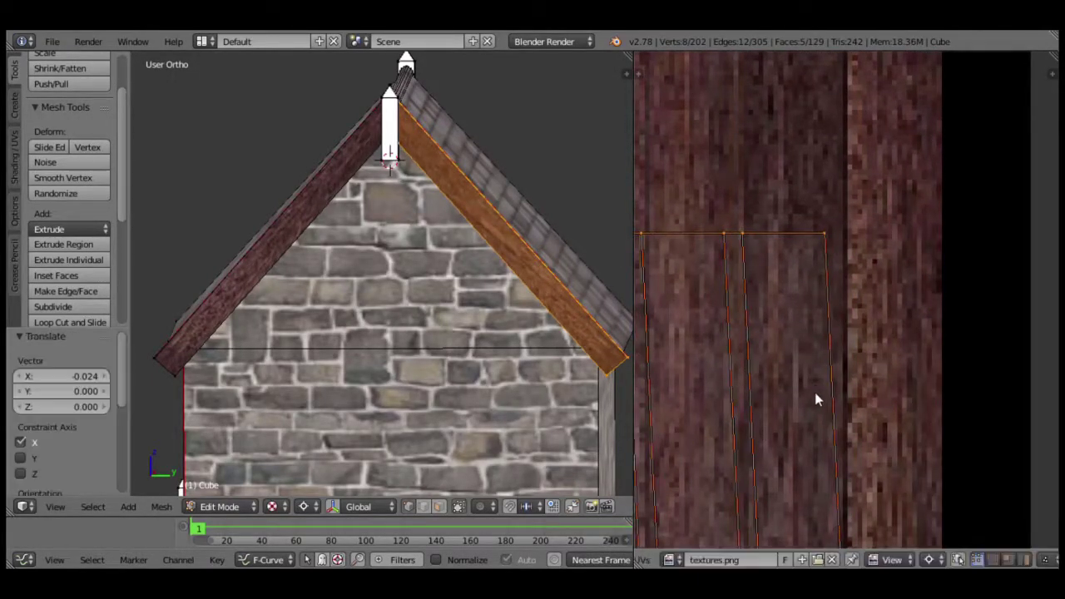
scroll(846, 447, down, 3)
scroll(846, 439, down, 3)
scroll(876, 436, down, 2)
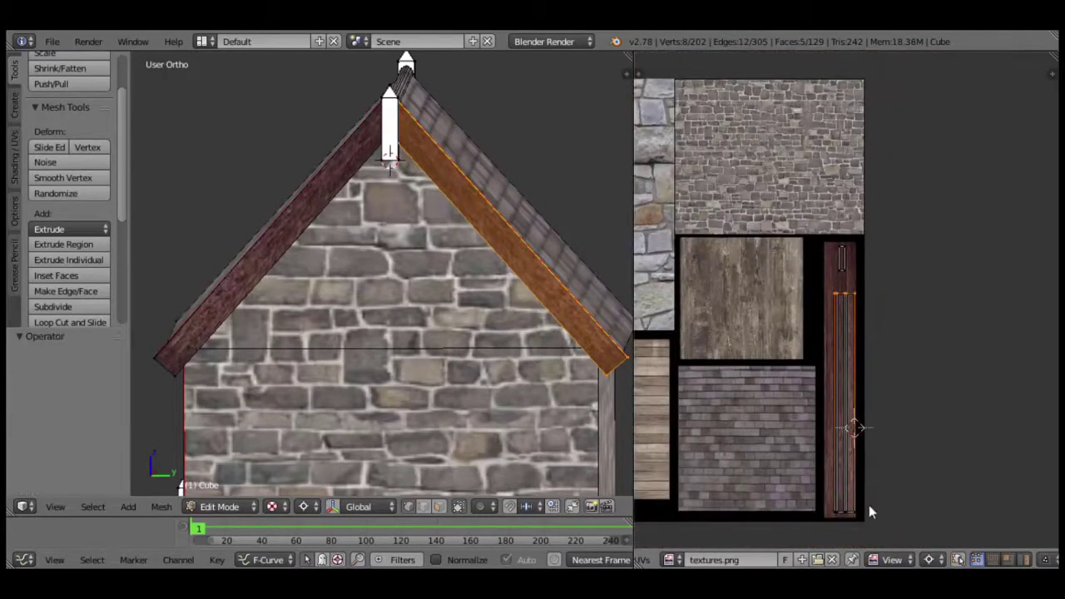
Box-select the mirrored board's UVs and shift them -0.019 along X on the wood.
key(b)
drag(875, 501, 808, 544)
scroll(843, 466, up, 3)
scroll(840, 428, up, 4)
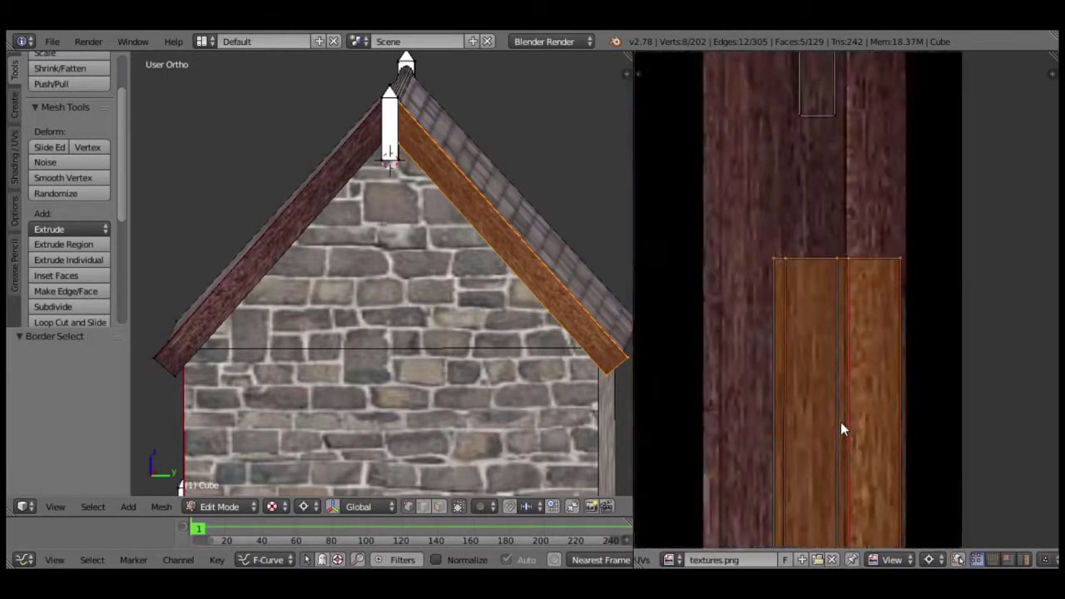
scroll(841, 429, up, 2)
middle_drag(858, 367, 871, 395)
key(g)
key(x)
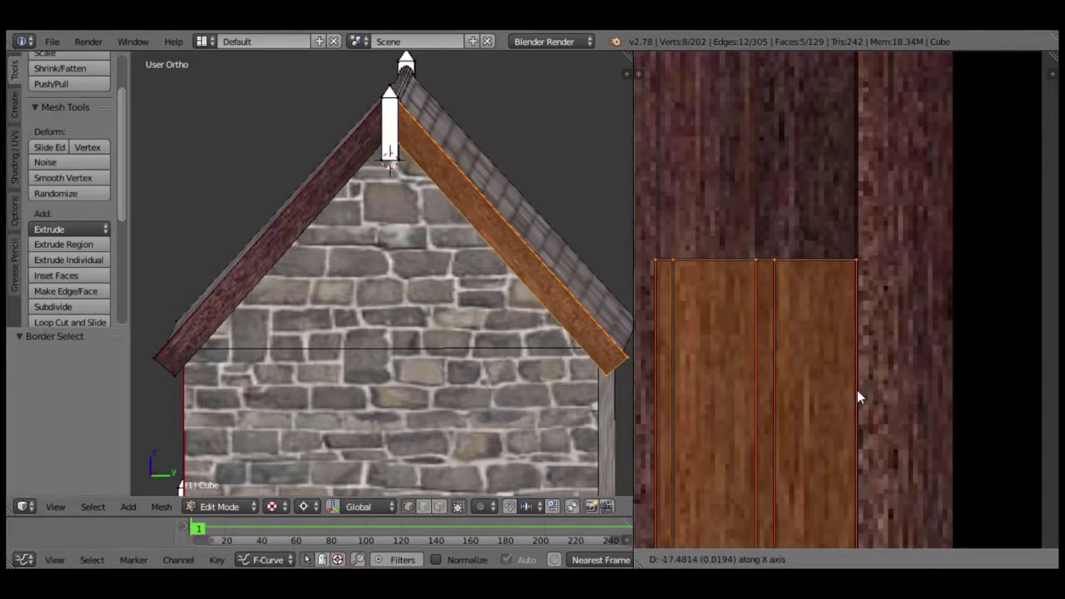
click(857, 392)
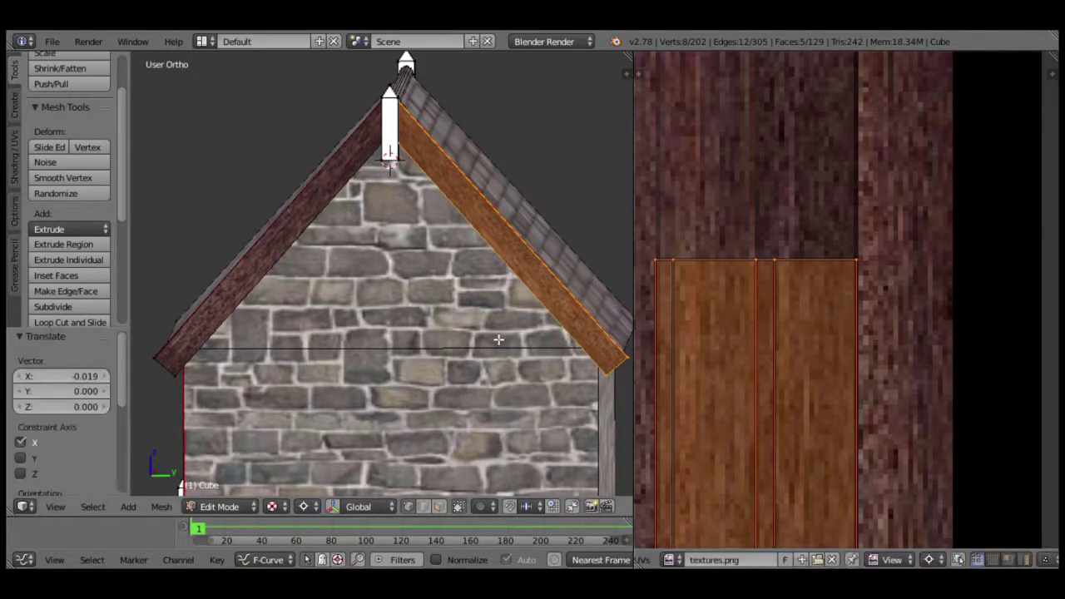
Inspect the gable boards' wood texture in Object Mode, then return to Edit Mode.
key(Tab)
middle_drag(441, 310, 450, 323)
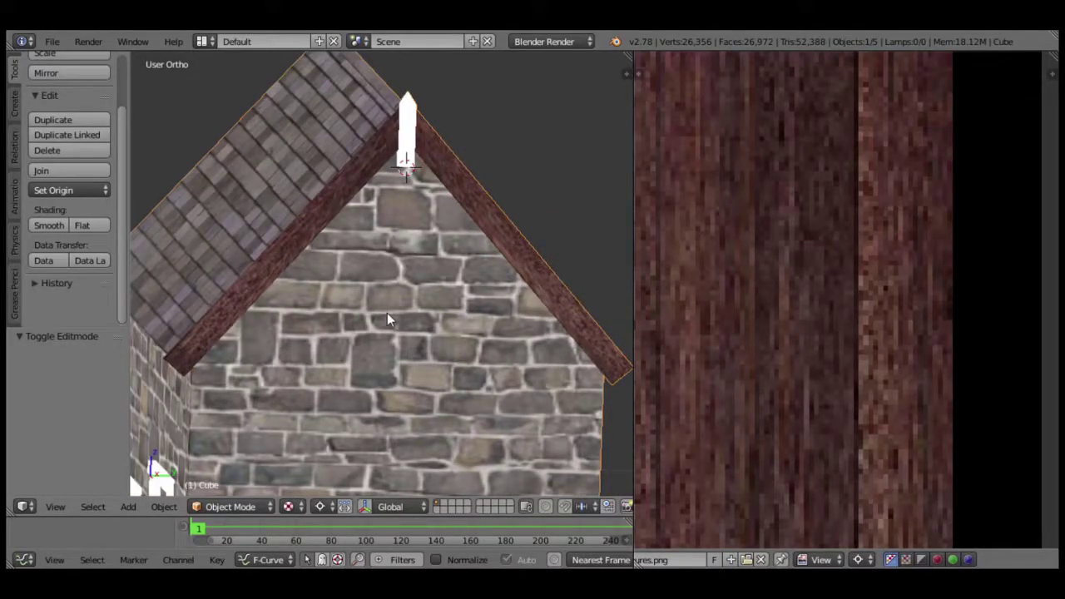
scroll(386, 313, down, 2)
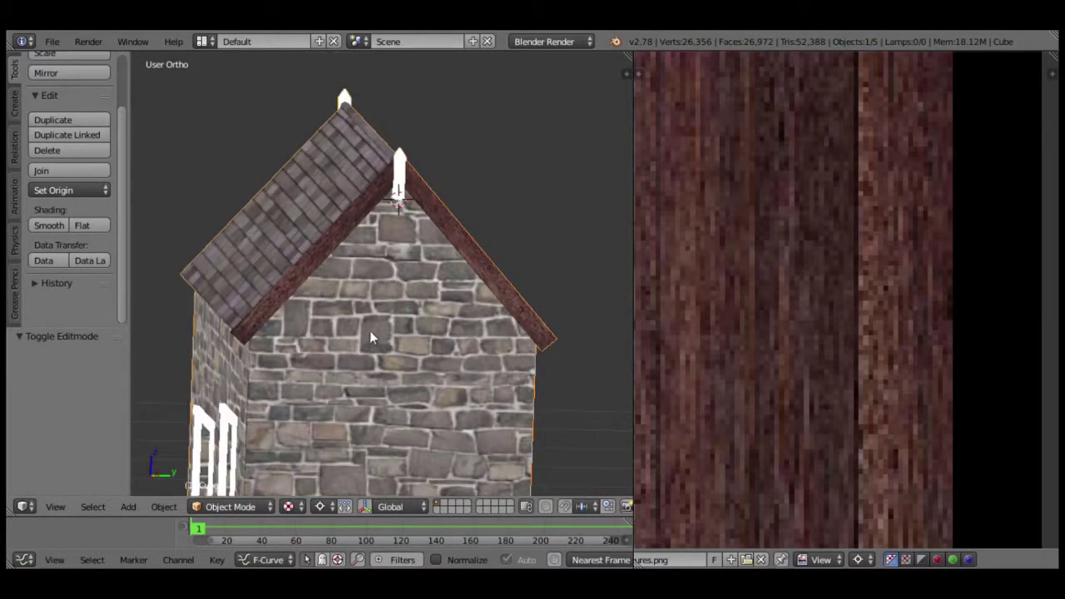
shift+middle_drag(370, 330, 388, 404)
scroll(388, 410, up, 2)
scroll(436, 325, up, 2)
shift+middle_drag(435, 316, 405, 388)
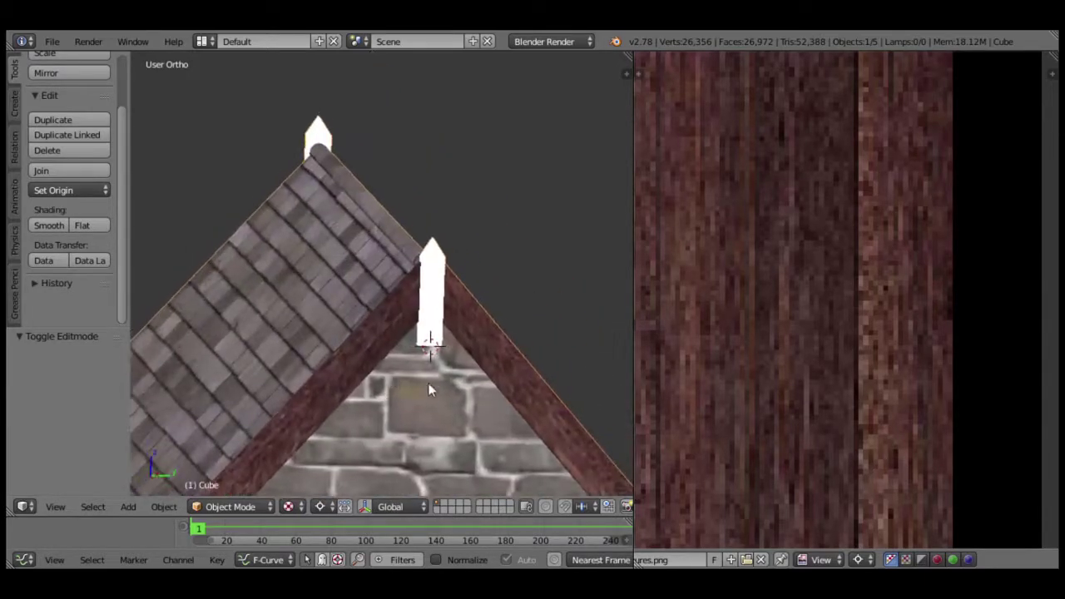
key(Tab)
scroll(435, 324, up, 3)
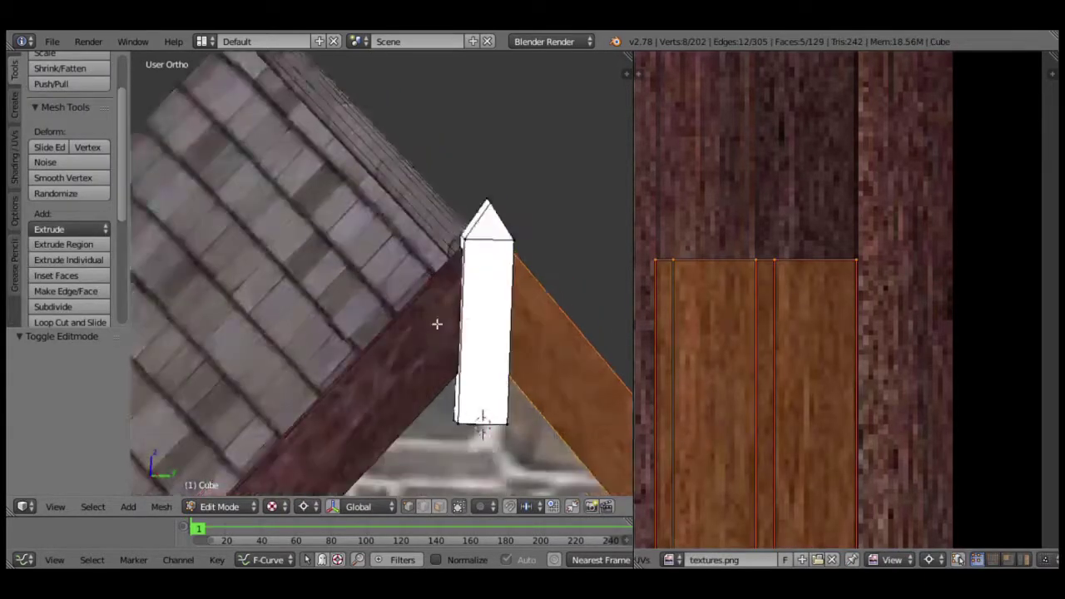
Unwrap the apex post's front and top faces and assign textures.png.
right_click(485, 326)
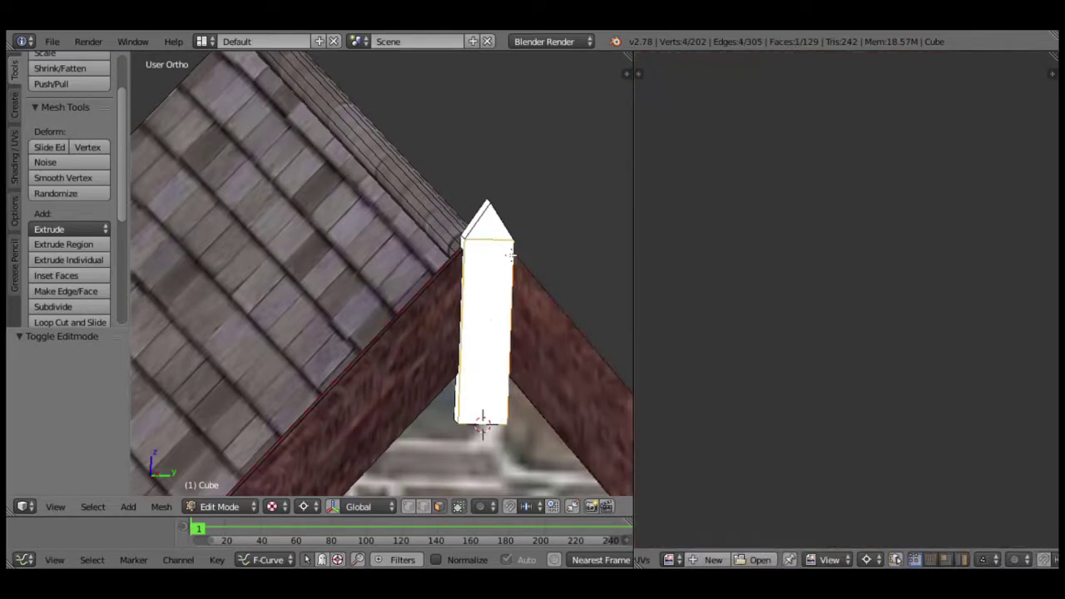
shift+right_click(502, 236)
key(u)
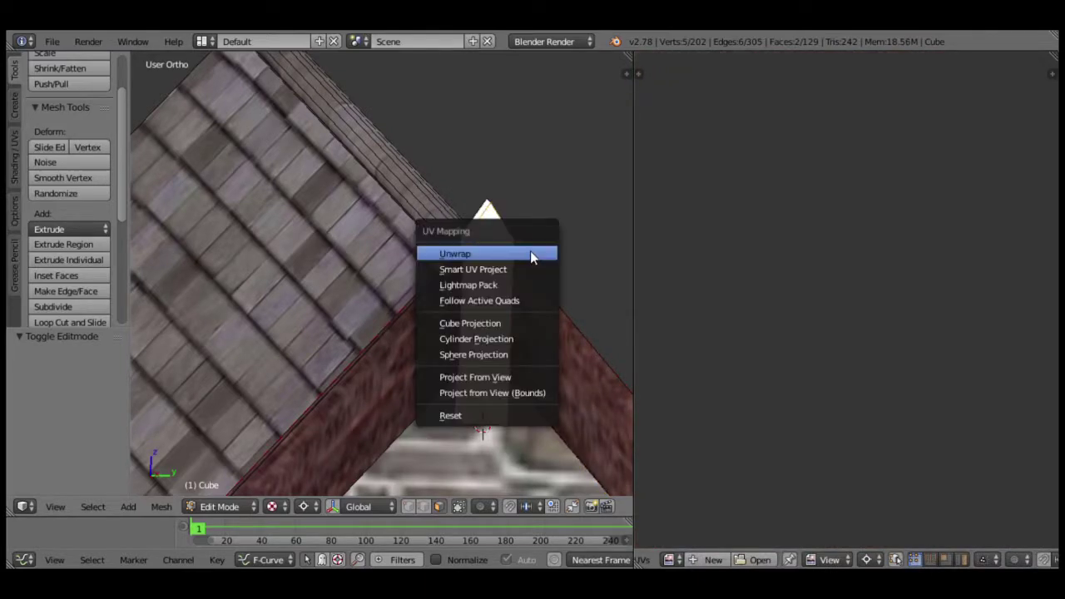
click(530, 253)
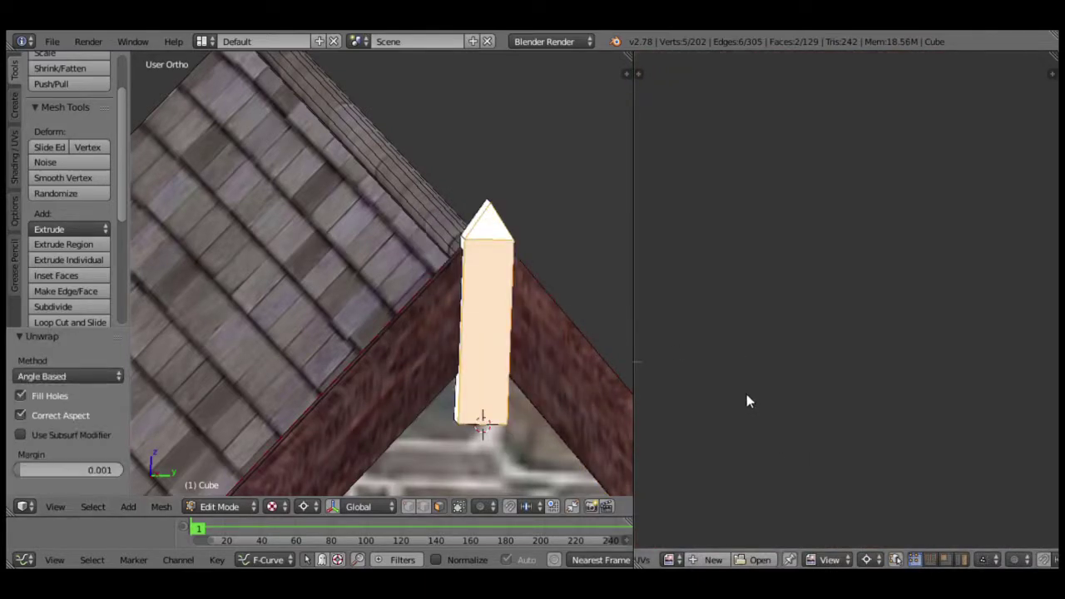
middle_drag(720, 357, 827, 352)
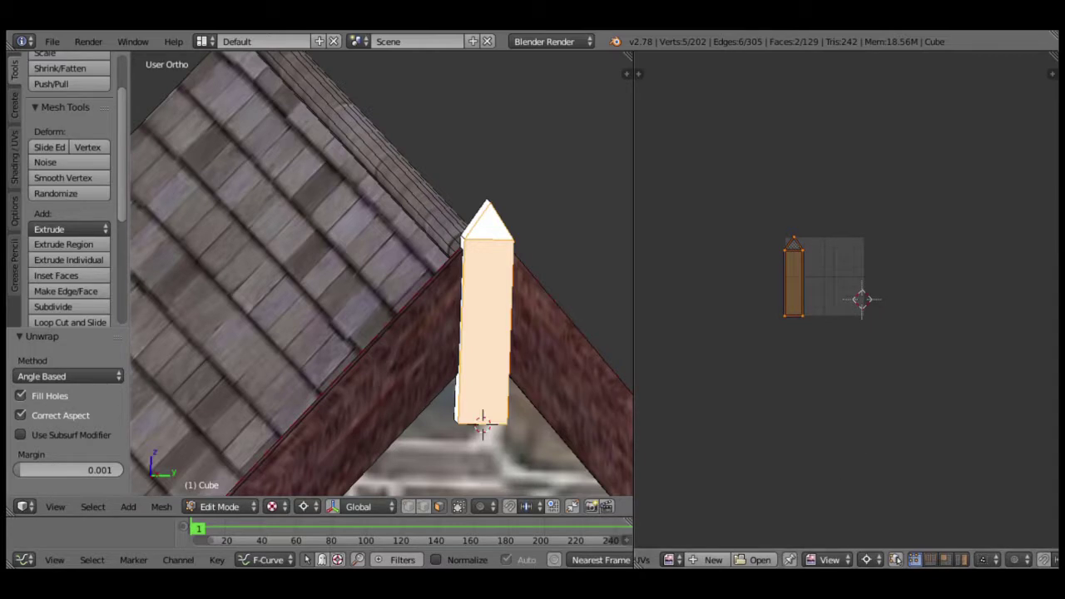
click(668, 559)
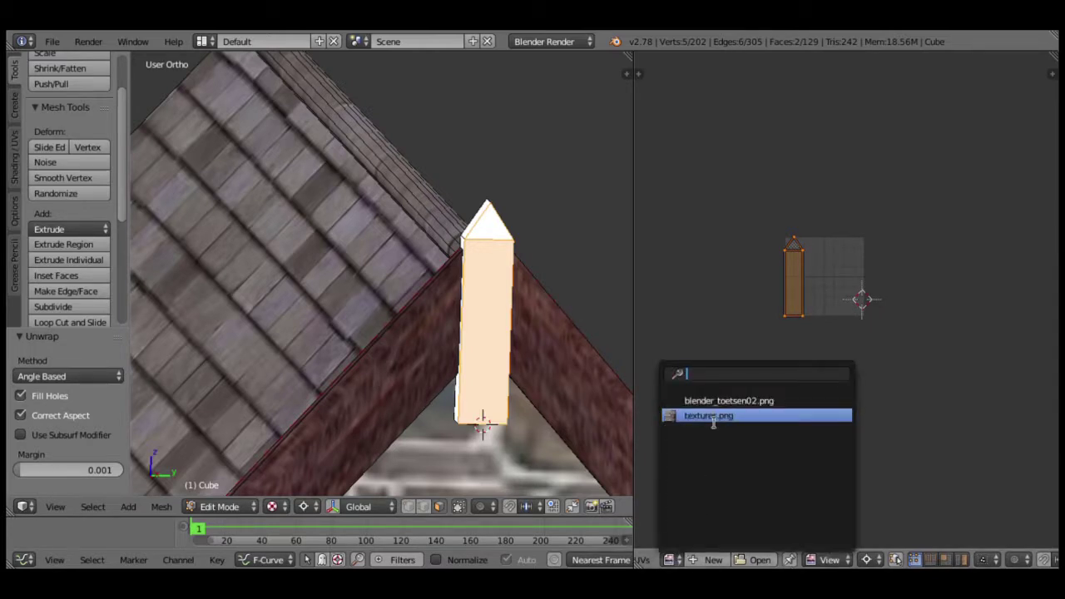
click(716, 415)
Scale the post's UV island down and move it -0.462 along Y onto the wood strip.
key(s)
scroll(954, 408, up, 8)
key(s)
click(945, 398)
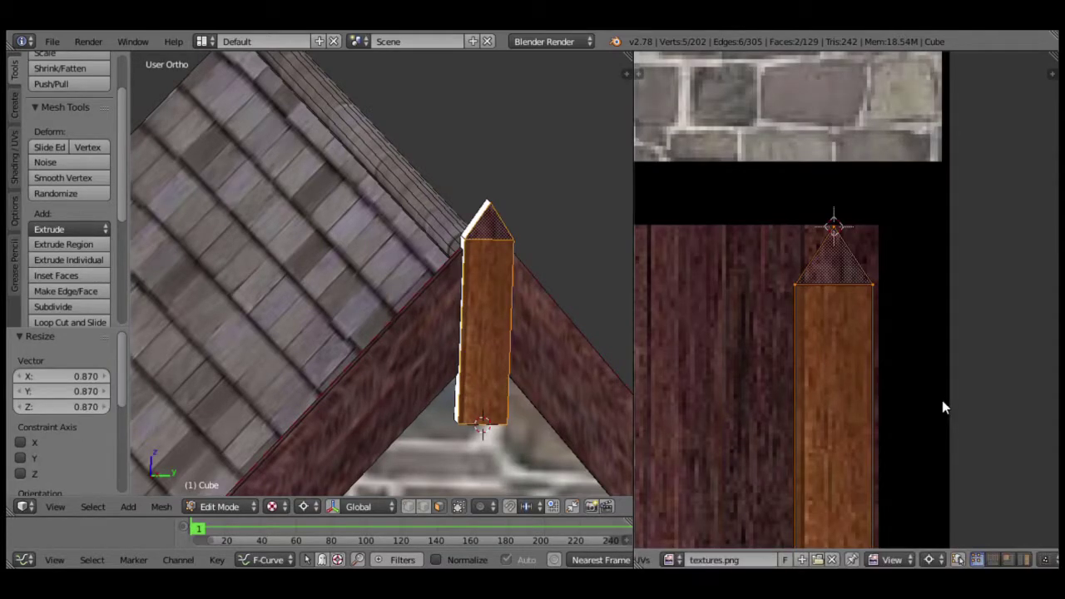
key(g)
right_click(946, 399)
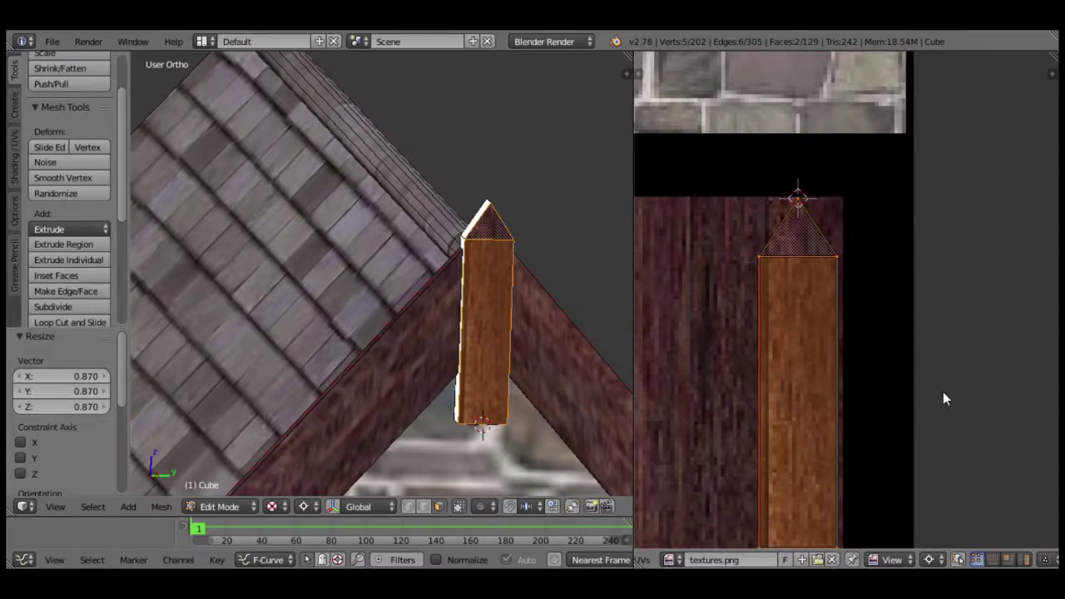
key(s)
click(925, 376)
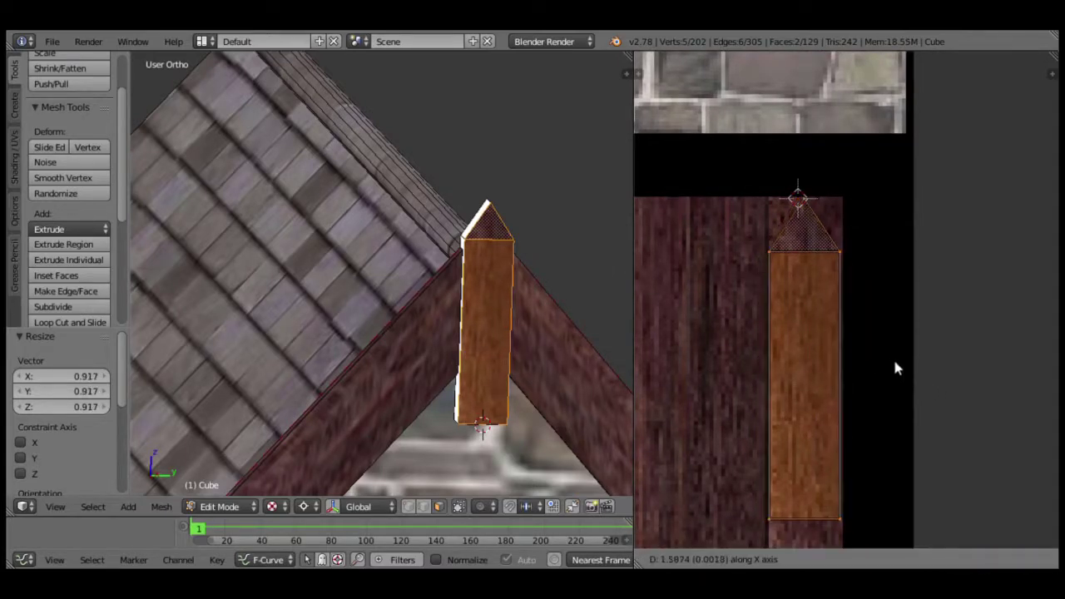
scroll(798, 358, up, 2)
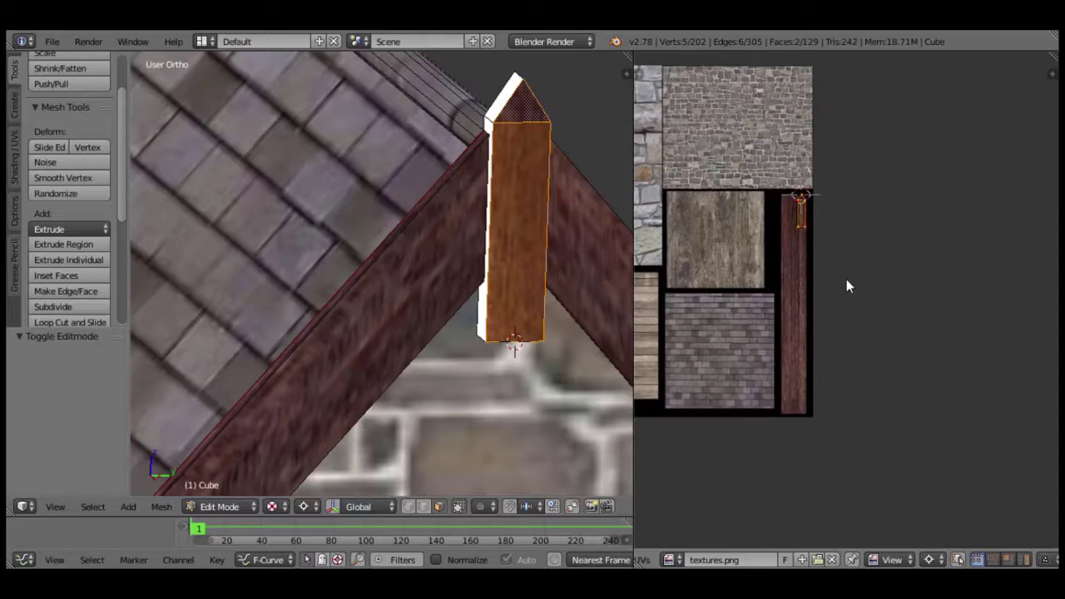
key(g)
key(y)
click(844, 429)
scroll(433, 316, down, 3)
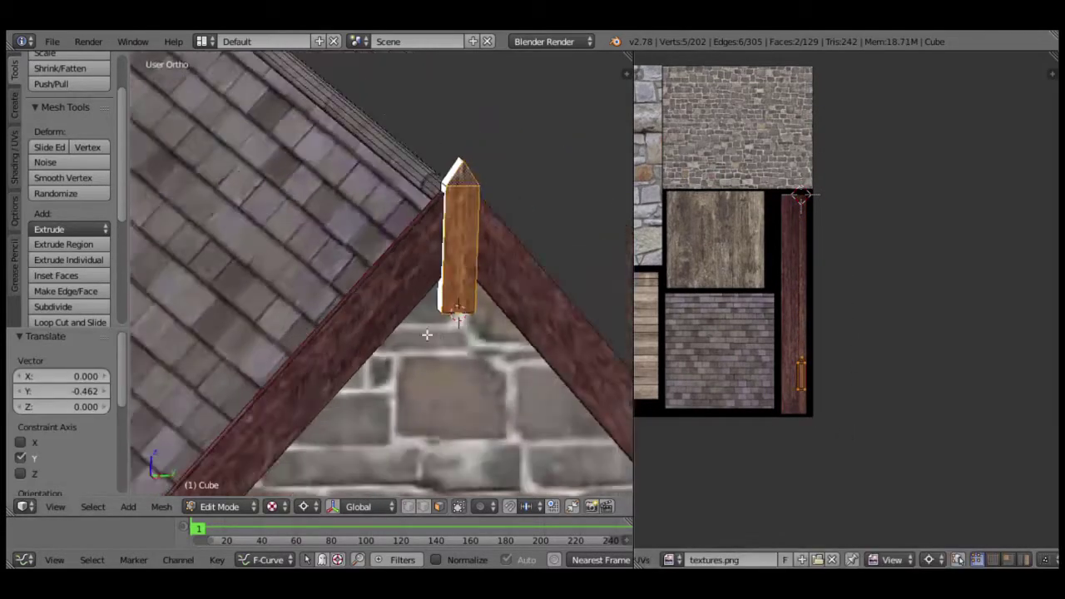
Check the textured post on the gable end, then re-enter Edit Mode.
key(Tab)
mouse_move(431, 314)
middle_down()
mouse_move(352, 290)
mouse_move(420, 311)
middle_up()
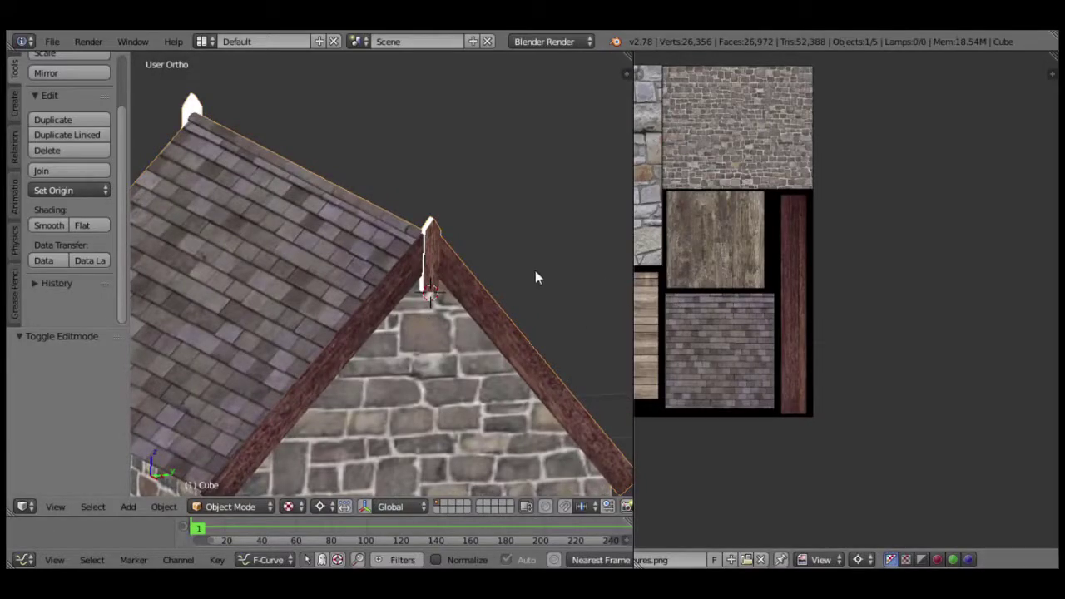
key(Tab)
scroll(523, 277, up, 3)
Snap the 3D cursor to the post's top edge.
scroll(469, 287, up, 3)
scroll(432, 308, down, 3)
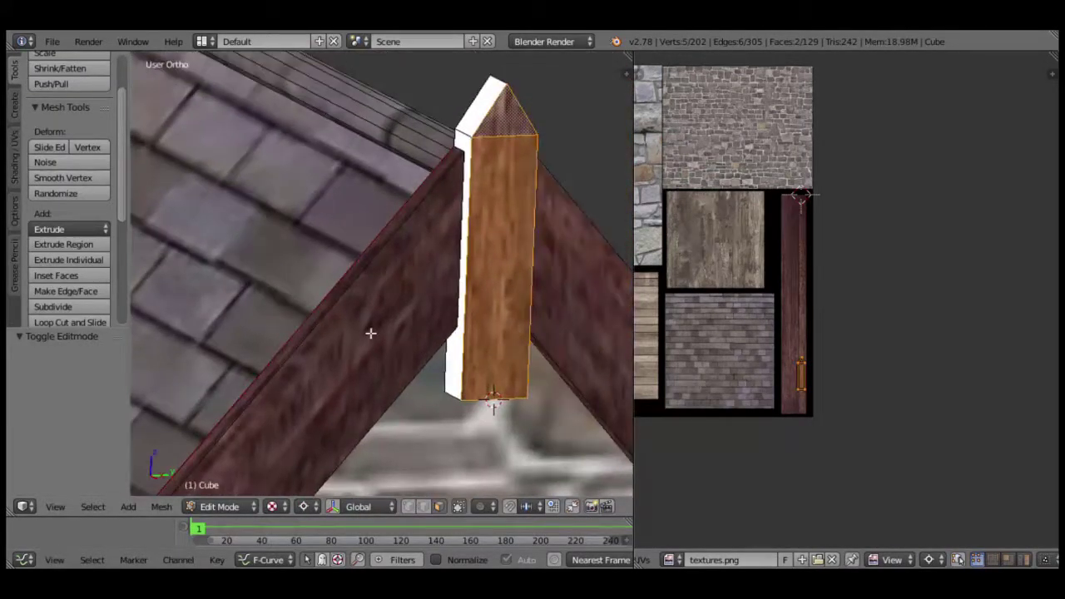
scroll(261, 356, down, 2)
middle_drag(261, 356, 449, 341)
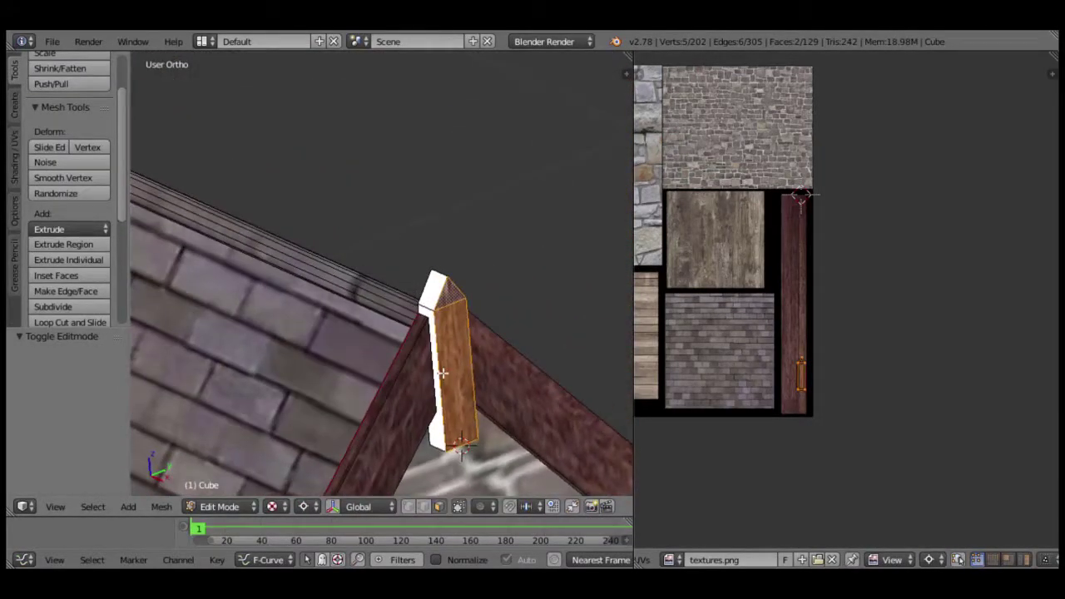
scroll(477, 339, up, 2)
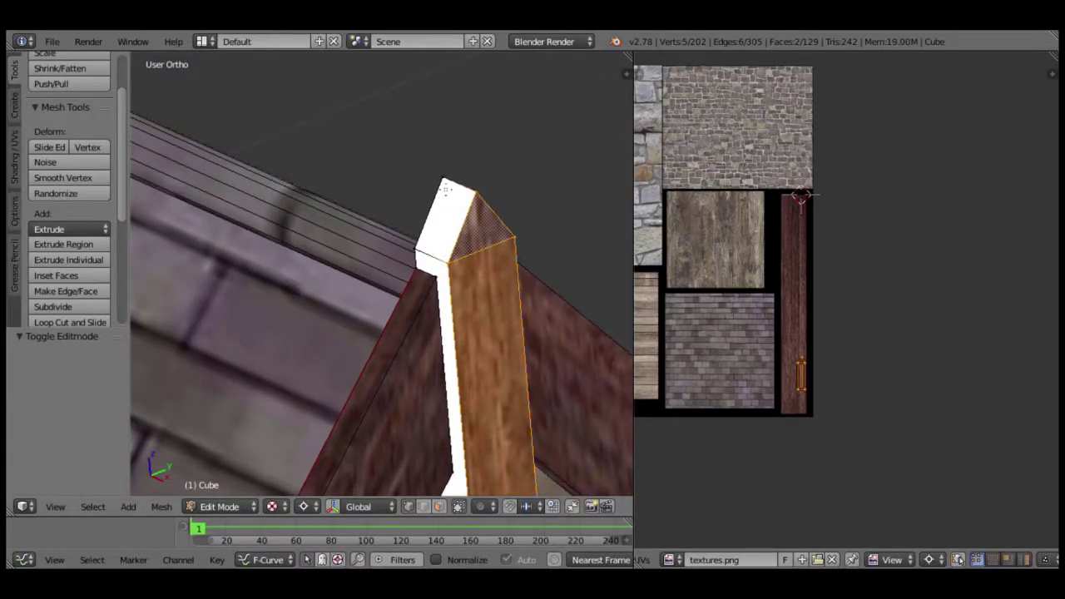
right_click(461, 188)
key(shift+s)
click(534, 217)
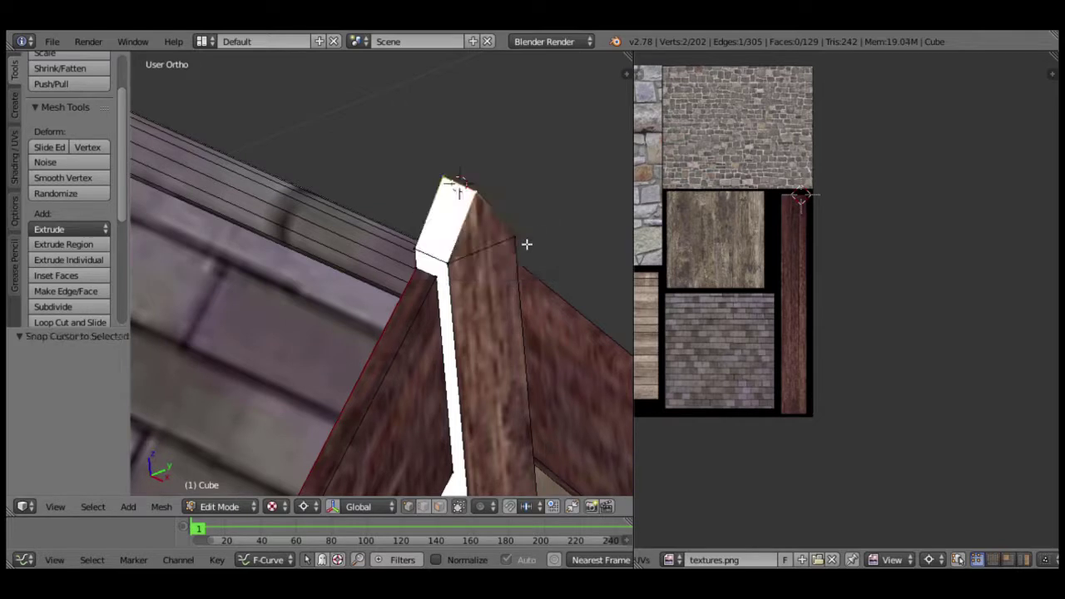
Isolate the post's faces by hiding the wall and view it from the top.
right_click(531, 266)
key(ctrl+KP_Add)
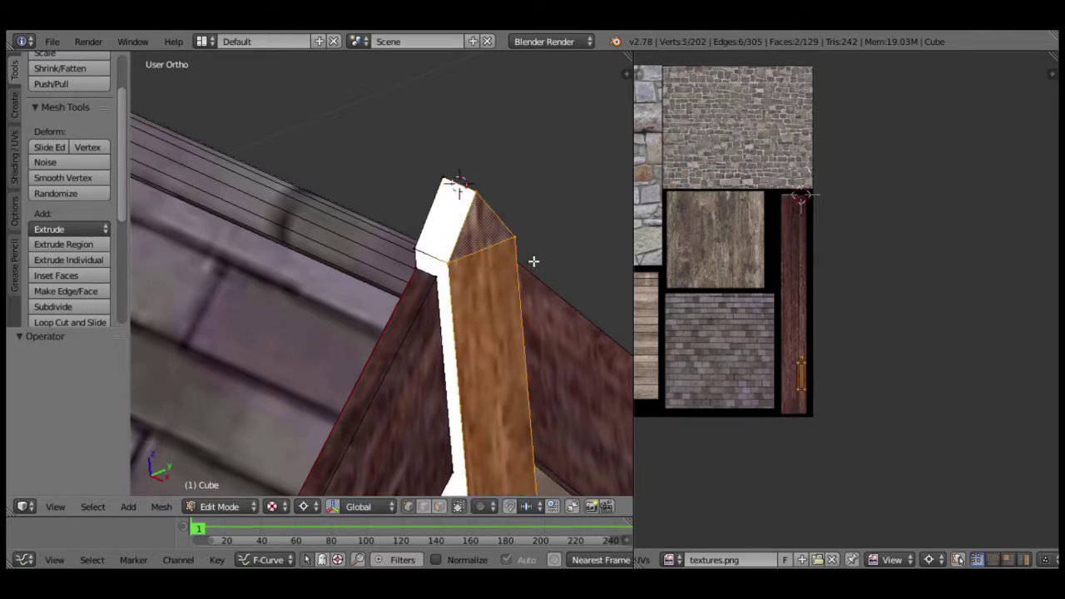
key(ctrl+KP_Add)
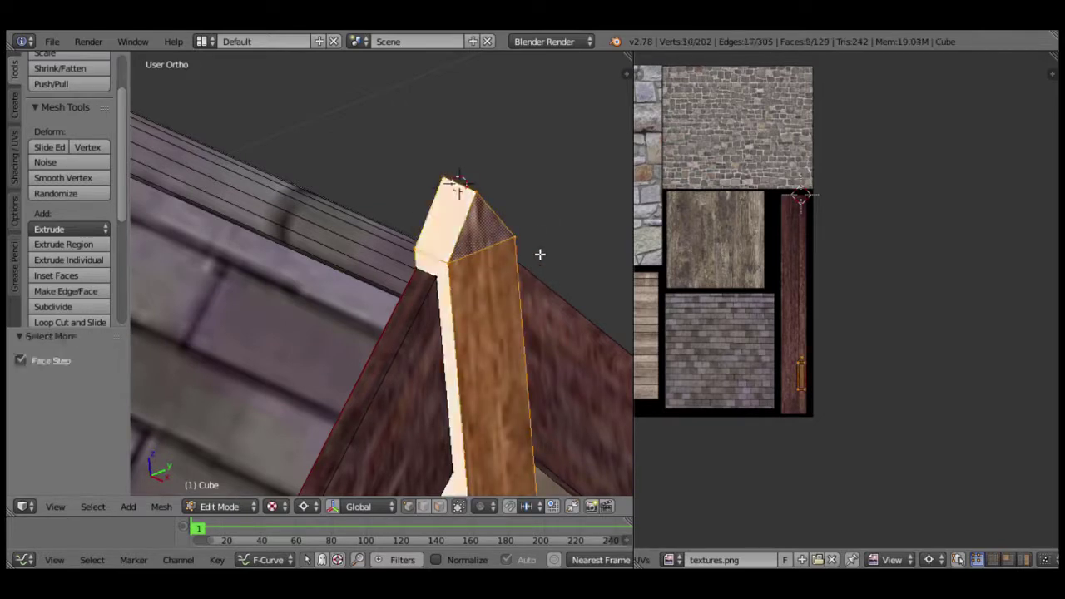
key(h)
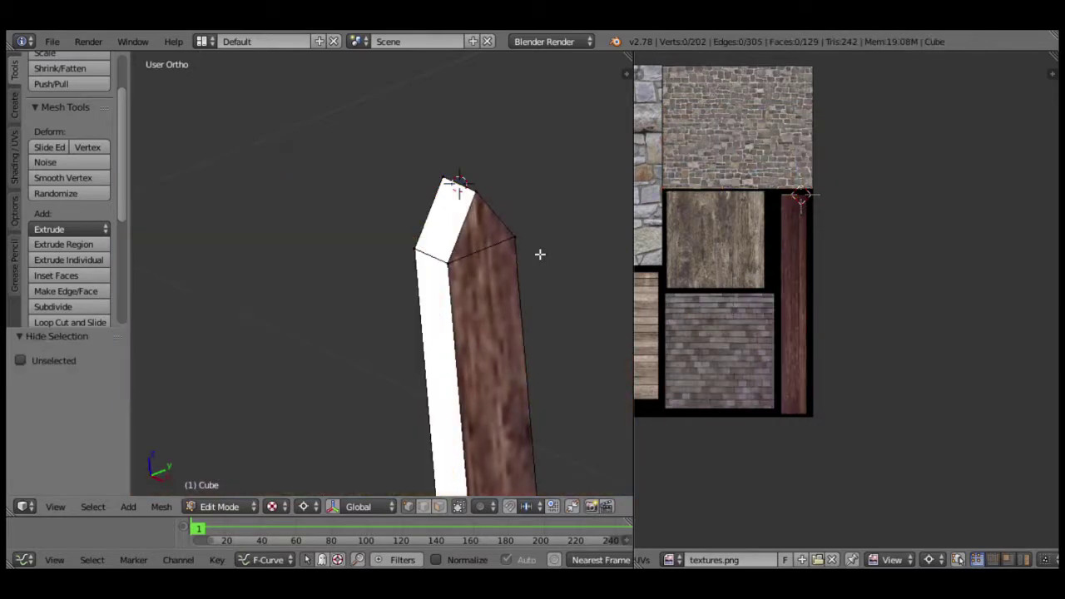
key(KP_7)
shift+middle_drag(577, 352, 459, 271)
scroll(459, 270, up, 2)
Delete the faces on the post's untextured left side.
key(b)
drag(449, 208, 424, 333)
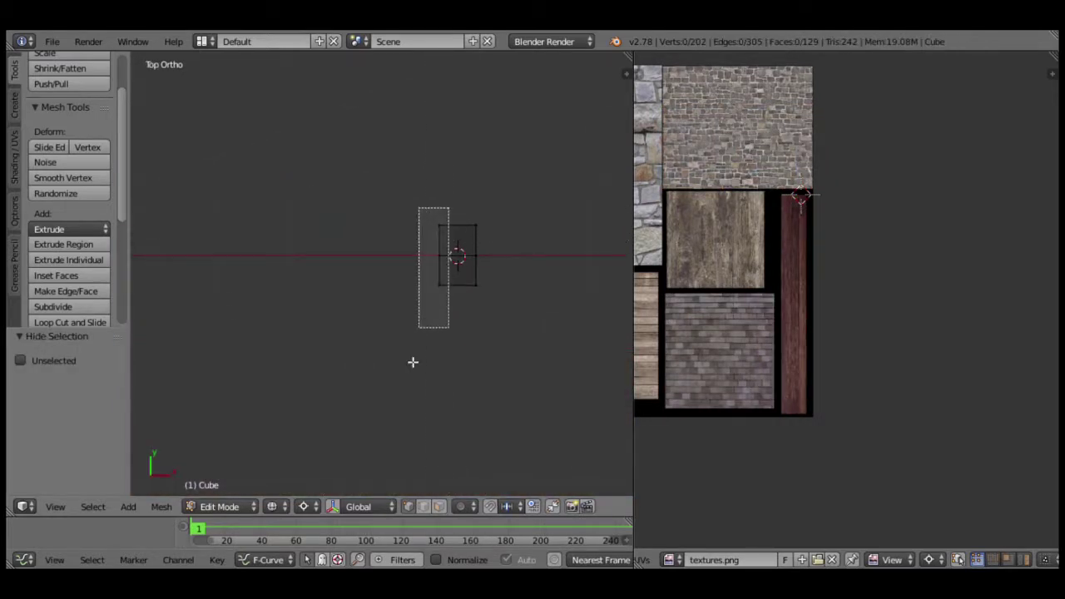
key(x)
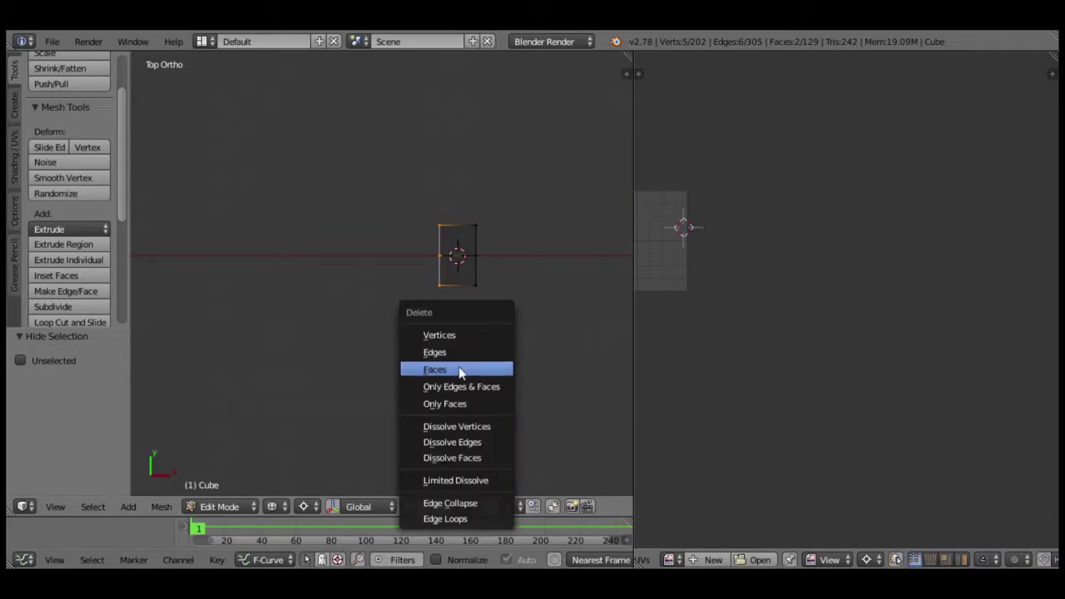
click(466, 367)
Duplicate the textured right-side faces and rotate the copy 180° onto the left.
key(b)
drag(465, 205, 519, 293)
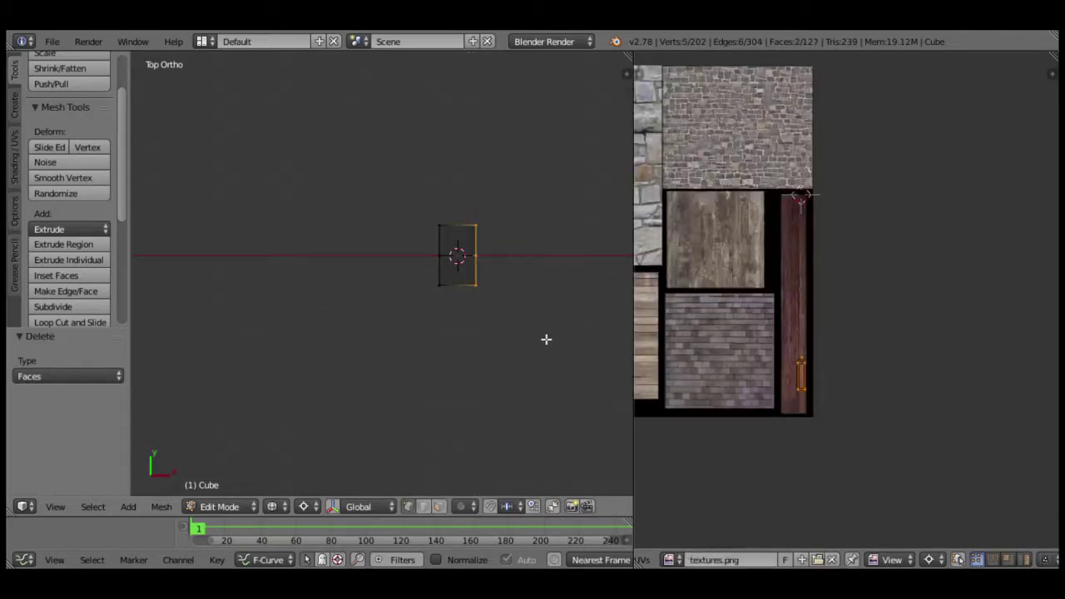
key(shift+d)
key(r)
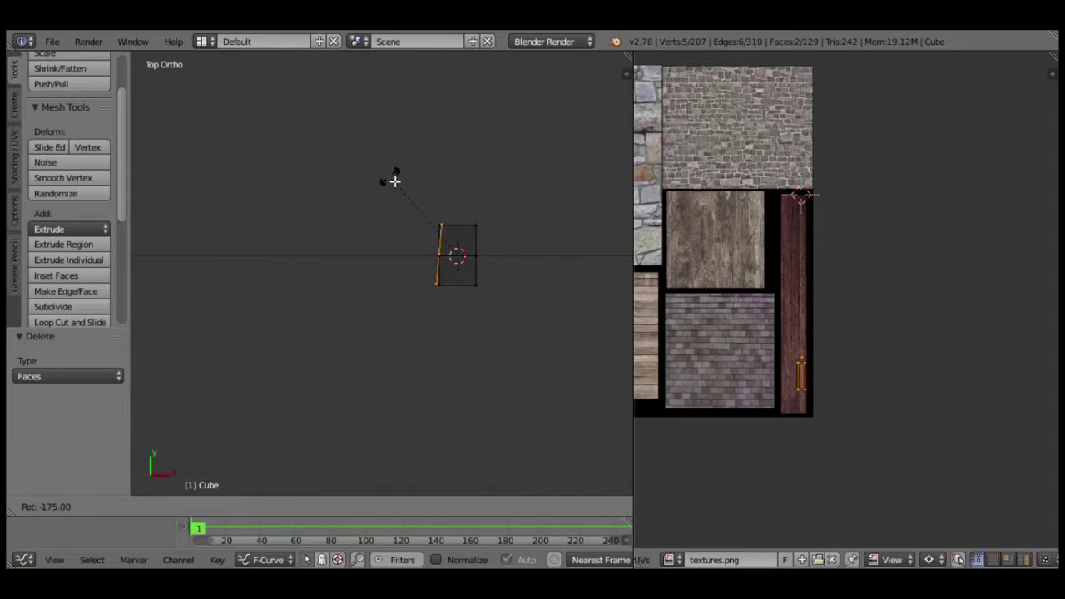
click(404, 216)
Remove doubles across the whole post, merging 5 vertices, and view it textured.
key(b)
drag(409, 204, 529, 323)
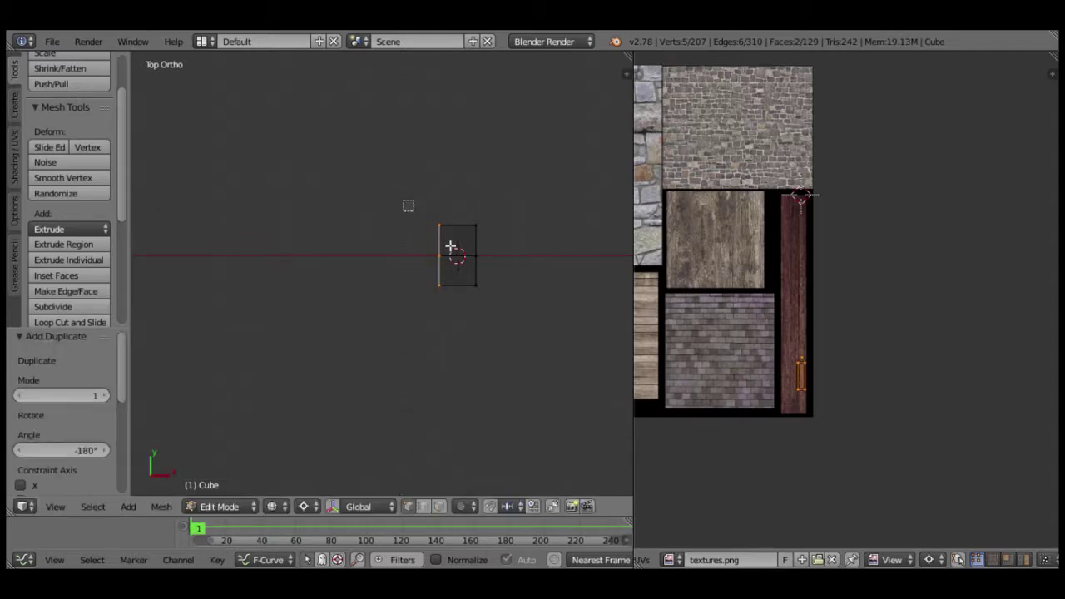
key(w)
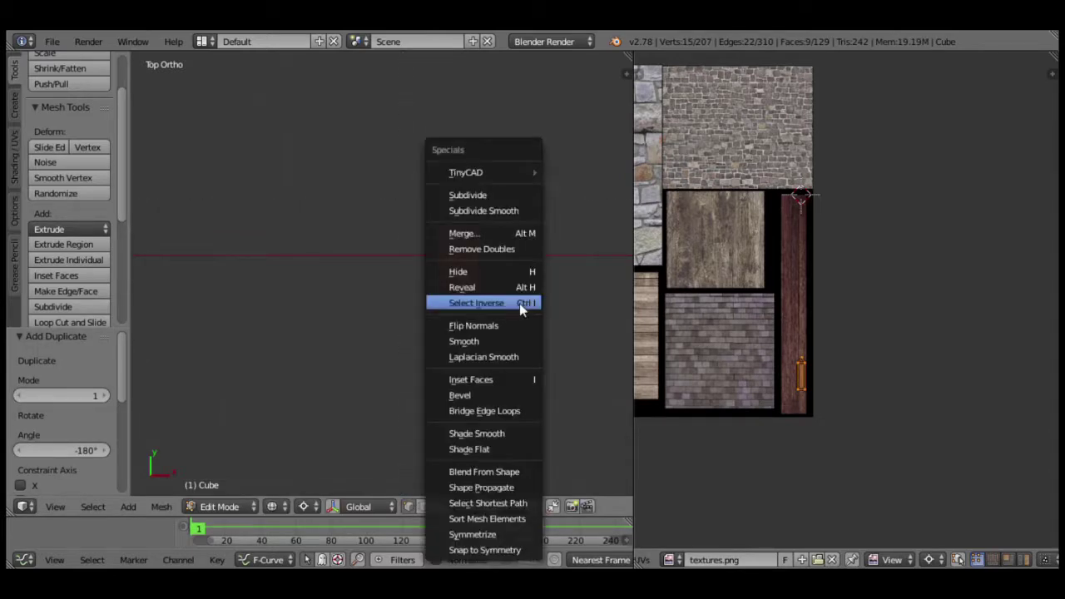
click(506, 258)
mouse_move(452, 352)
middle_down()
mouse_move(444, 269)
mouse_move(511, 269)
mouse_move(498, 264)
mouse_move(461, 308)
mouse_move(371, 305)
mouse_move(490, 268)
mouse_move(441, 304)
mouse_move(434, 267)
mouse_move(455, 309)
middle_up()
key(alt+z)
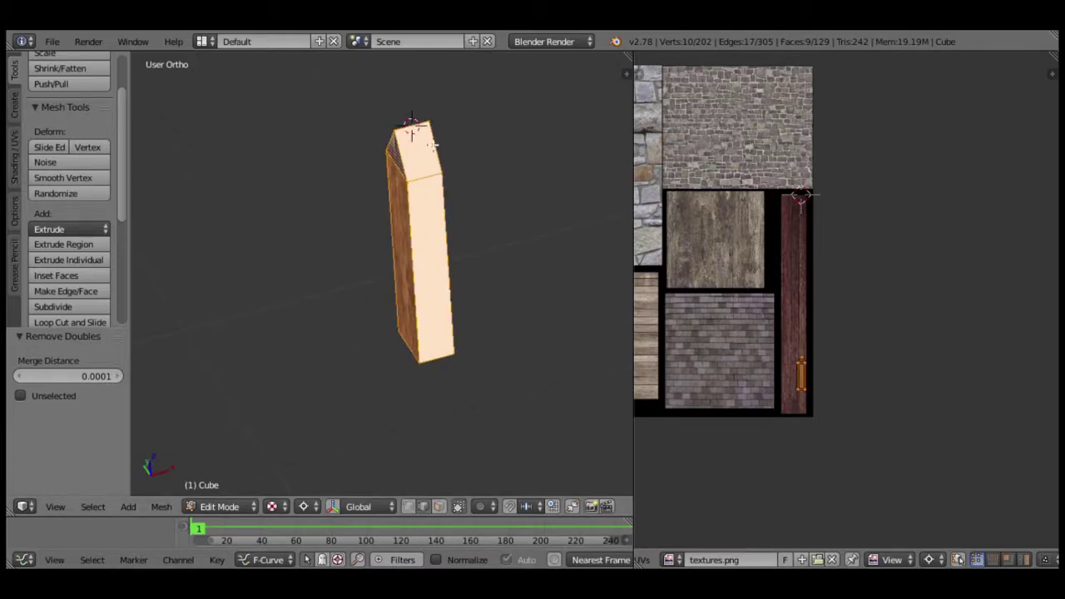
Mark one edge of the apex post as a UV seam and unwrap the post.
right_click(447, 169)
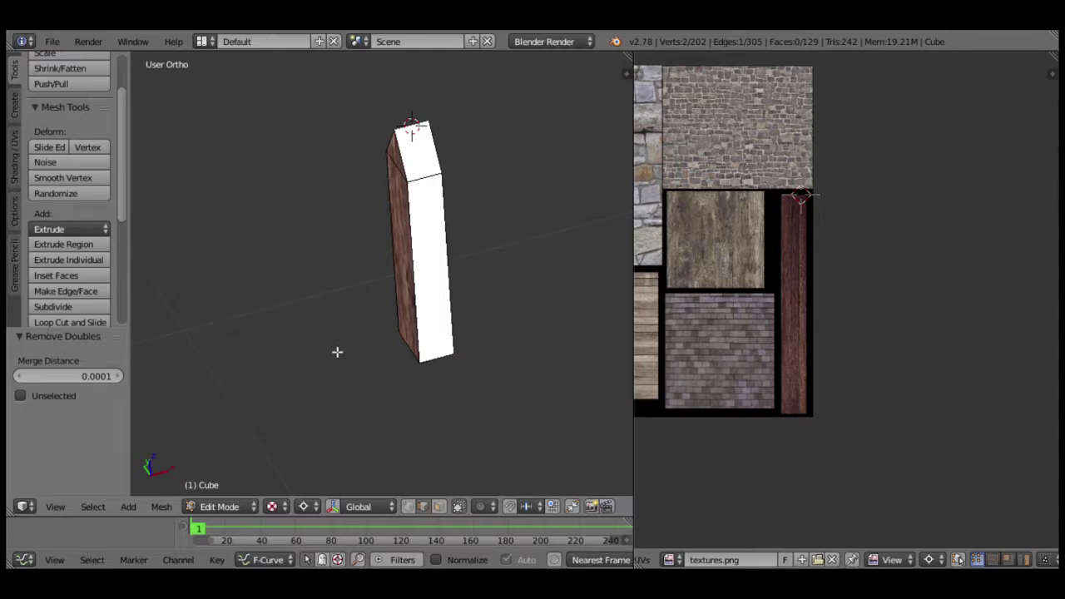
key(ctrl+e)
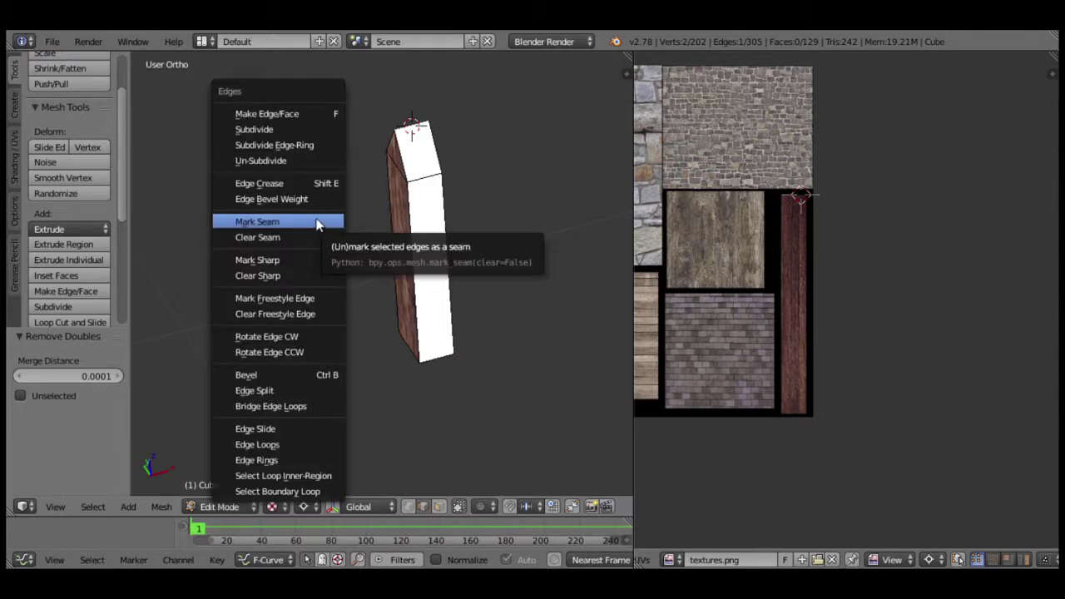
click(319, 222)
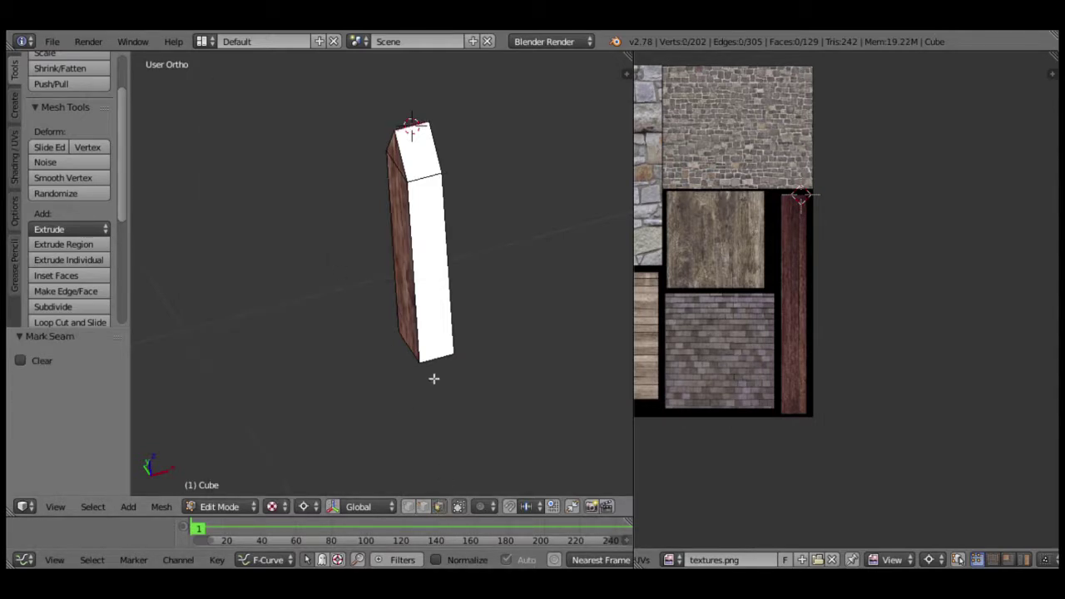
key(l)
key(u)
click(519, 248)
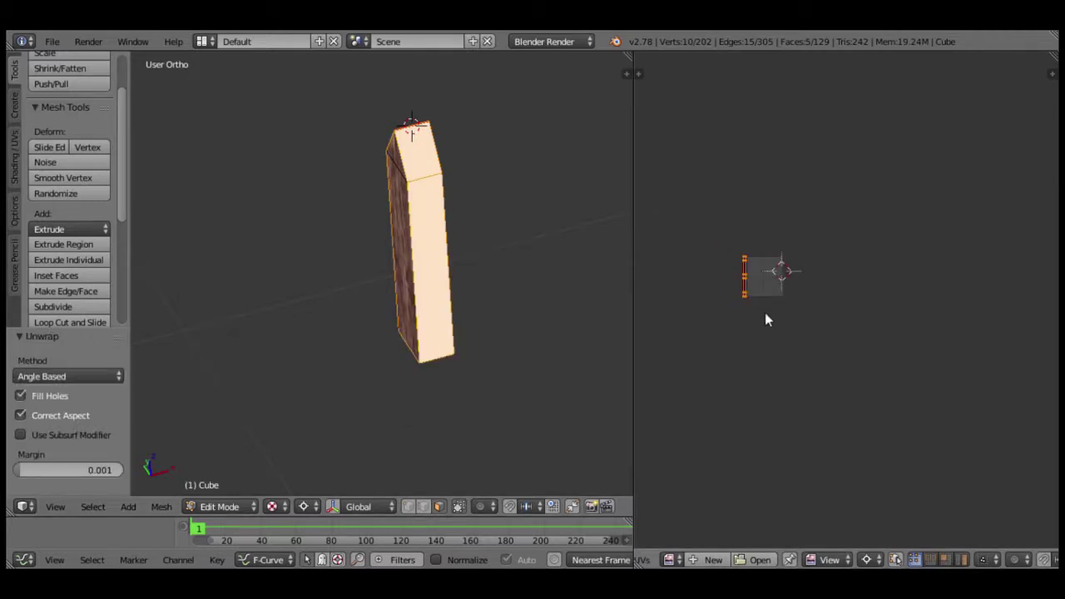
Assign the image textures.png to the post in the UV/Image Editor.
scroll(774, 316, up, 3)
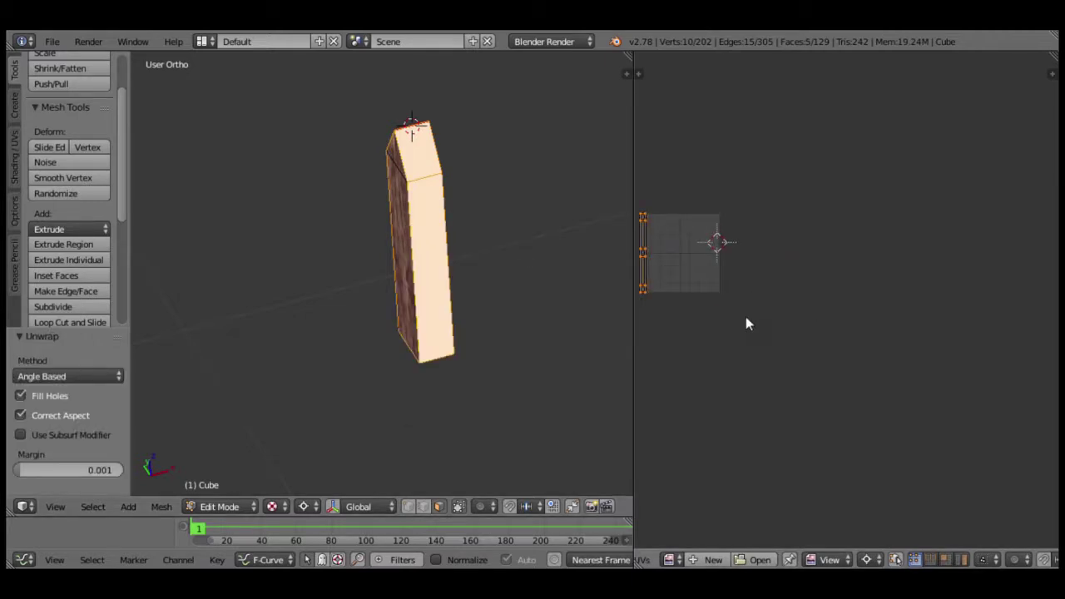
click(671, 559)
click(706, 416)
scroll(741, 350, down, 1)
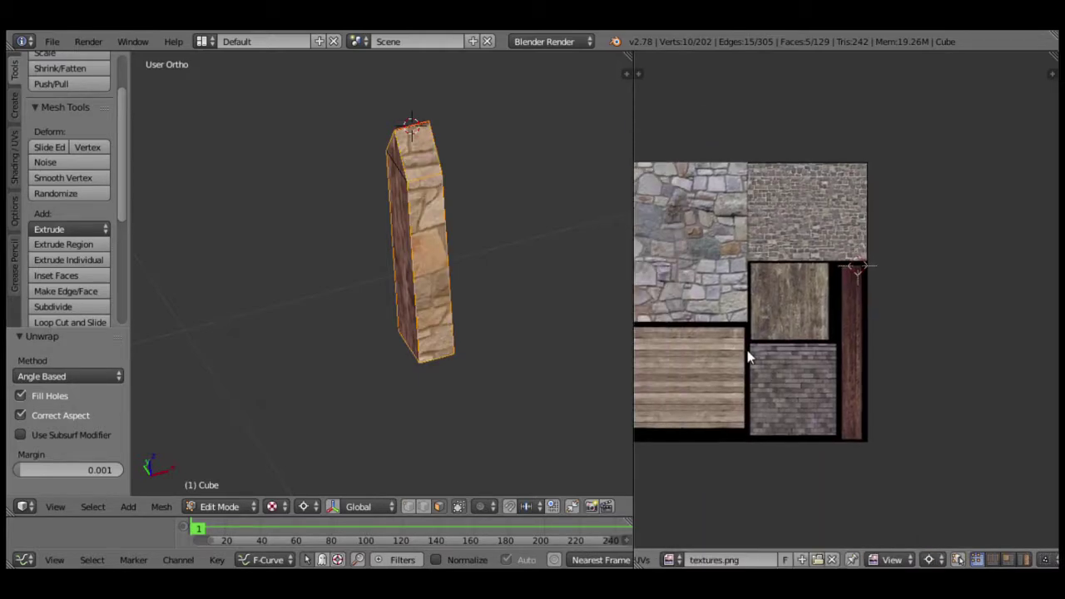
scroll(729, 337, down, 2)
Move all of the post's UVs over onto the dark wood strip.
key(a)
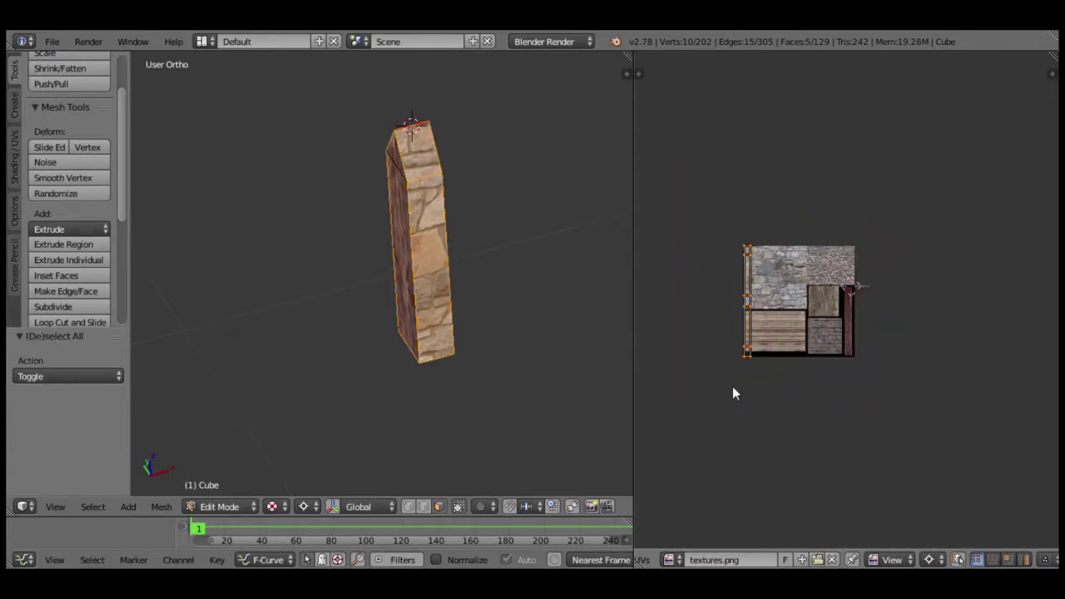
key(g)
click(848, 426)
ctrl+scroll(783, 386, right, 2)
ctrl+scroll(784, 386, right, 3)
ctrl+scroll(781, 388, left, 3)
ctrl+scroll(799, 395, left, 3)
Scale the UV strip 0.771 along Y to fit the wood, then snap the cursor to it.
key(g)
key(x)
click(848, 383)
key(s)
key(y)
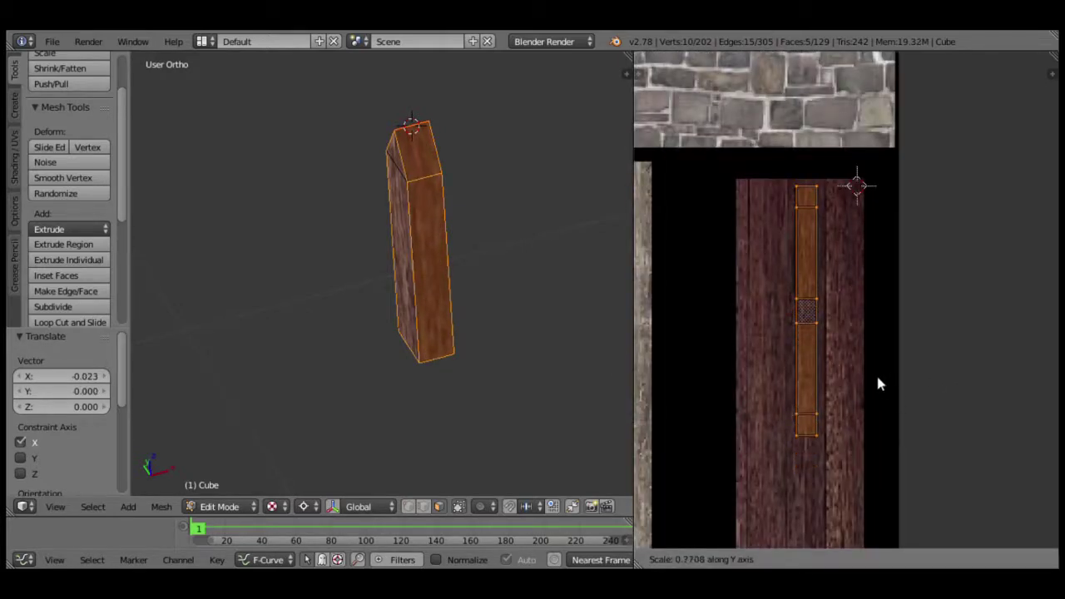
click(879, 383)
key(shift+s)
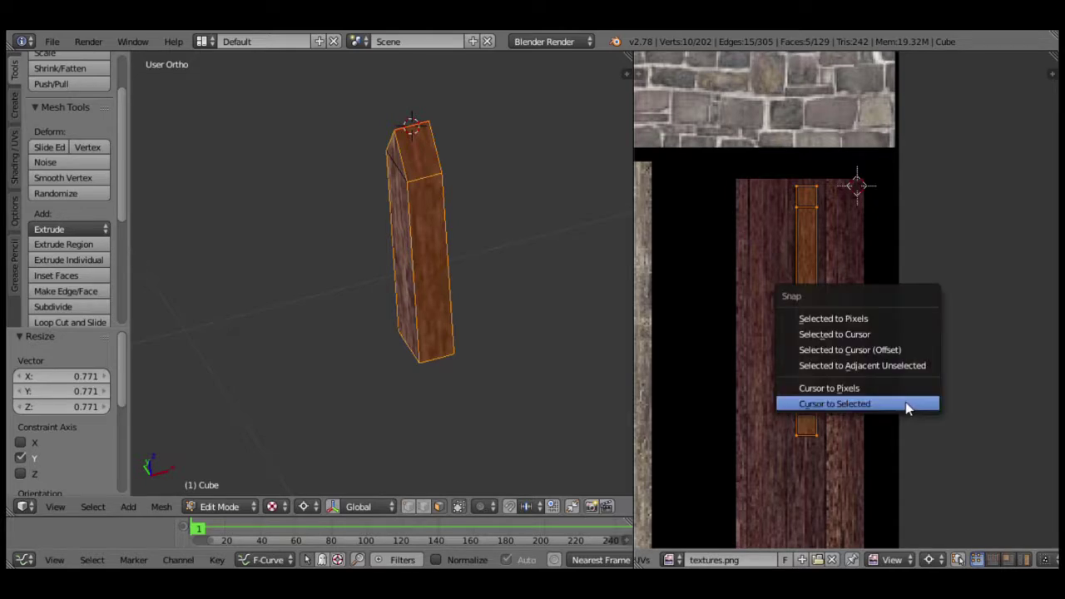
click(906, 404)
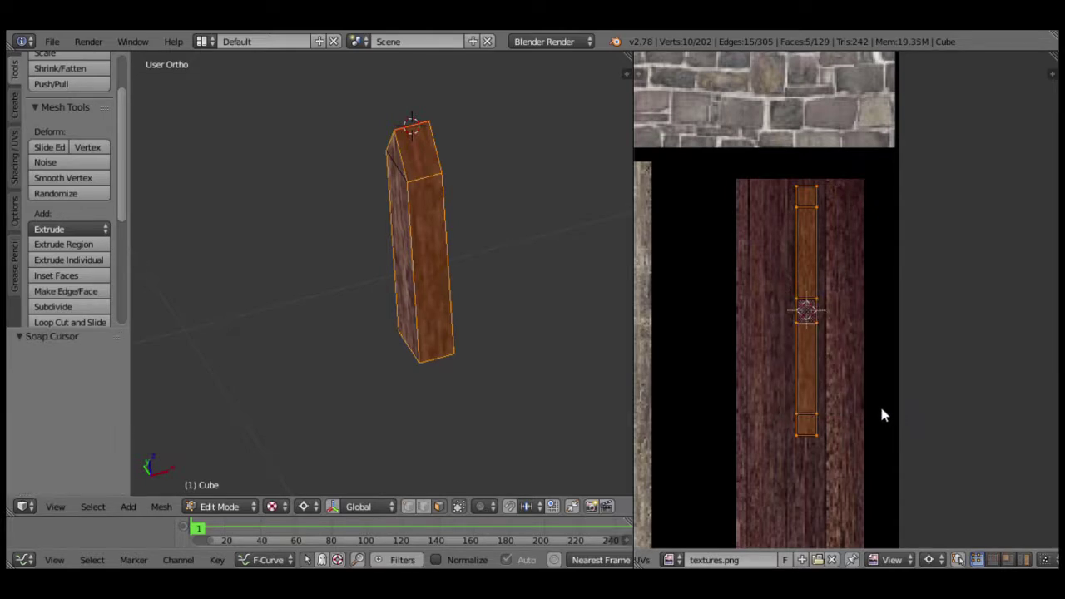
mouse_move(511, 330)
middle_down()
mouse_move(406, 358)
mouse_move(441, 373)
middle_up()
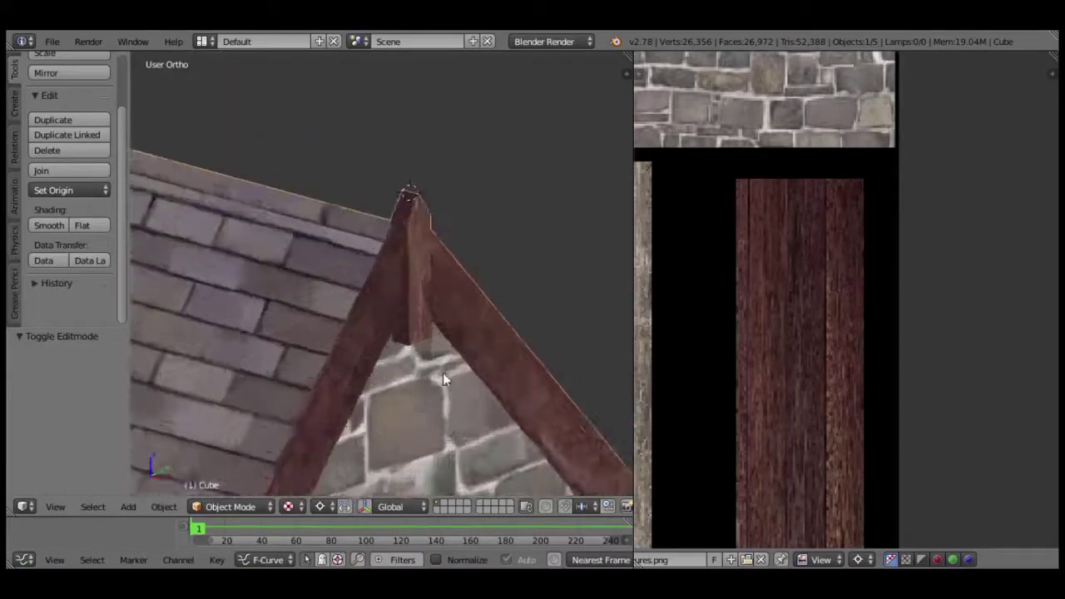
Pan and orbit out to see the house beside the surrounding terrain.
scroll(440, 366, up, 2)
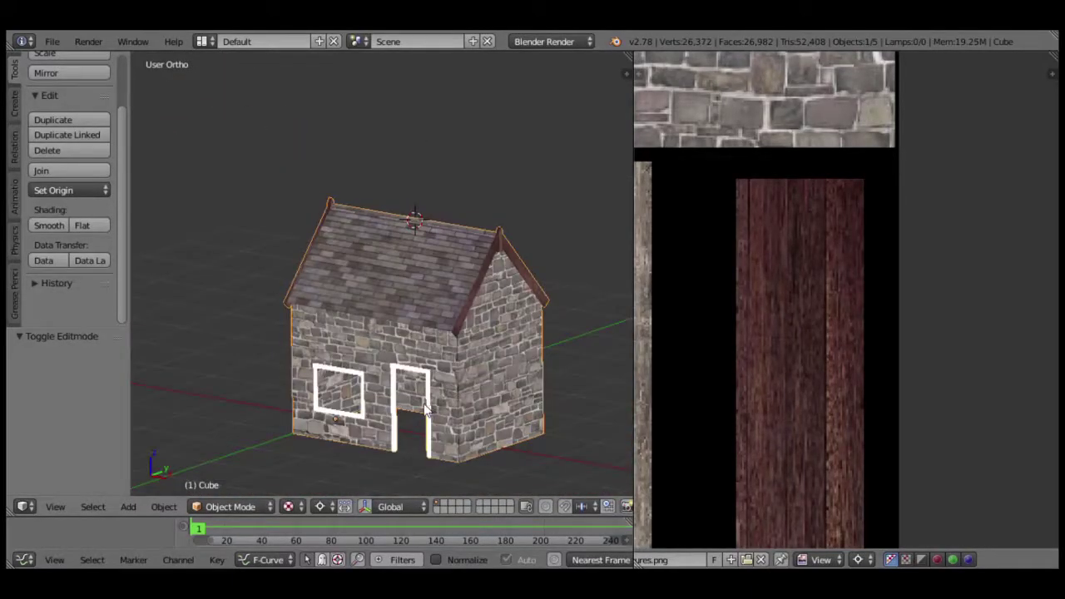
shift+middle_drag(431, 406, 423, 357)
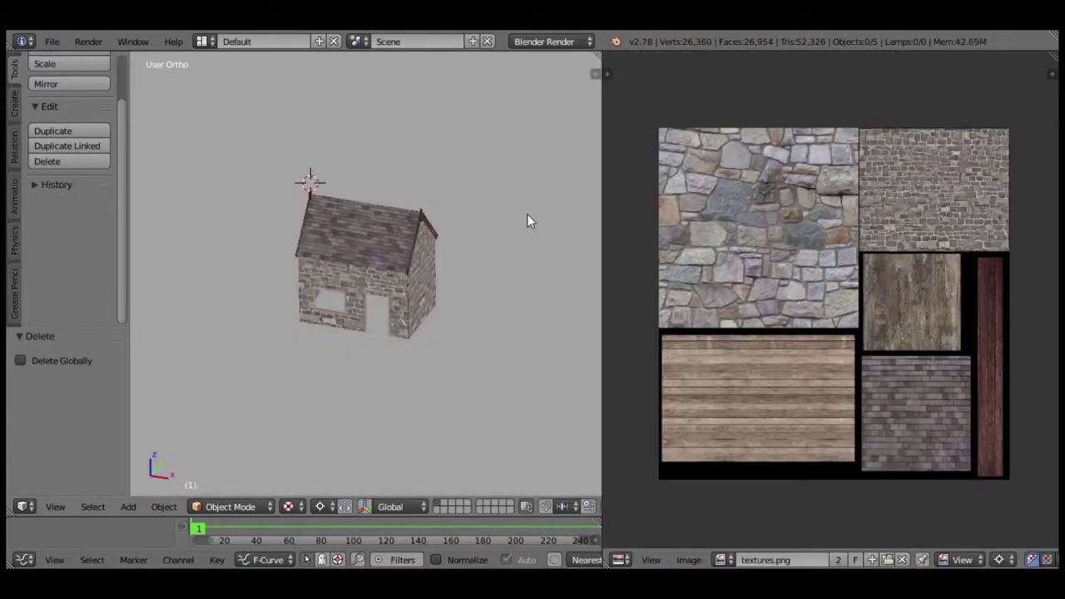
middle_drag(525, 219, 452, 224)
scroll(452, 224, down, 5)
middle_drag(400, 249, 391, 250)
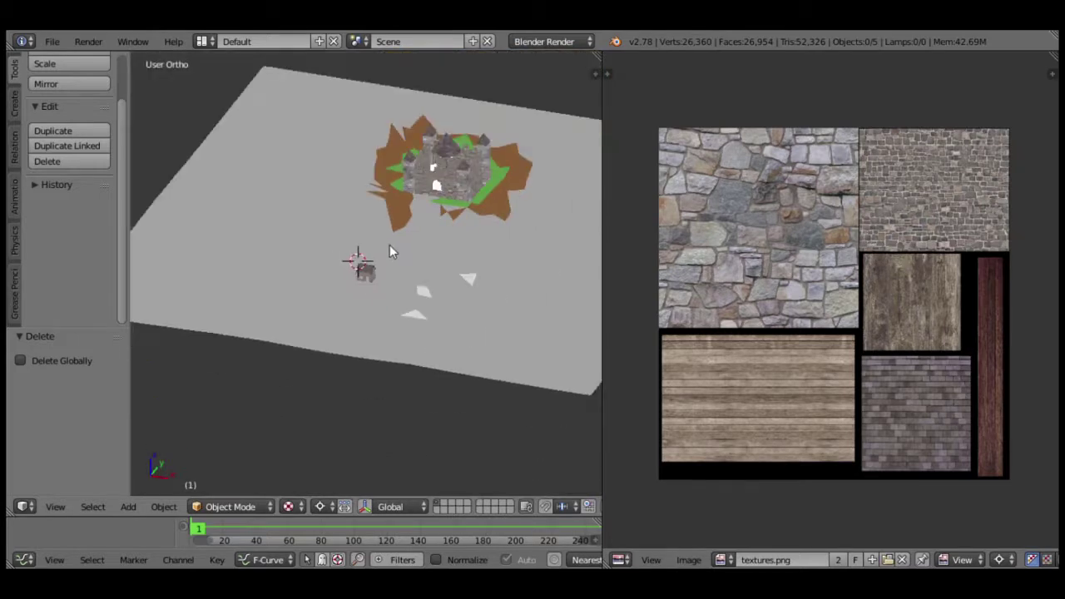
scroll(380, 255, up, 1)
scroll(380, 254, up, 2)
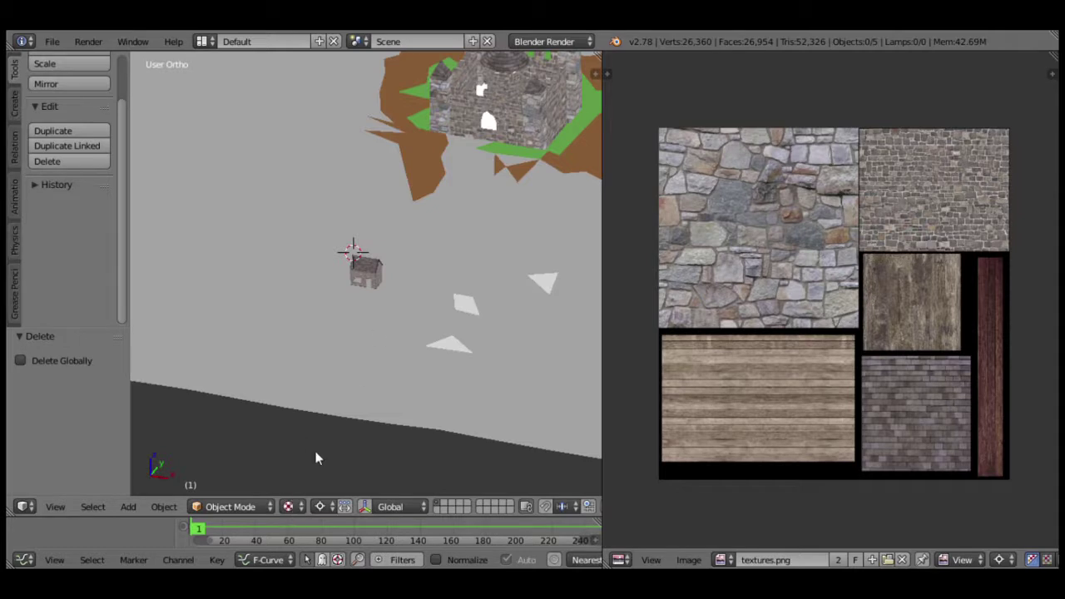
scroll(404, 295, down, 3)
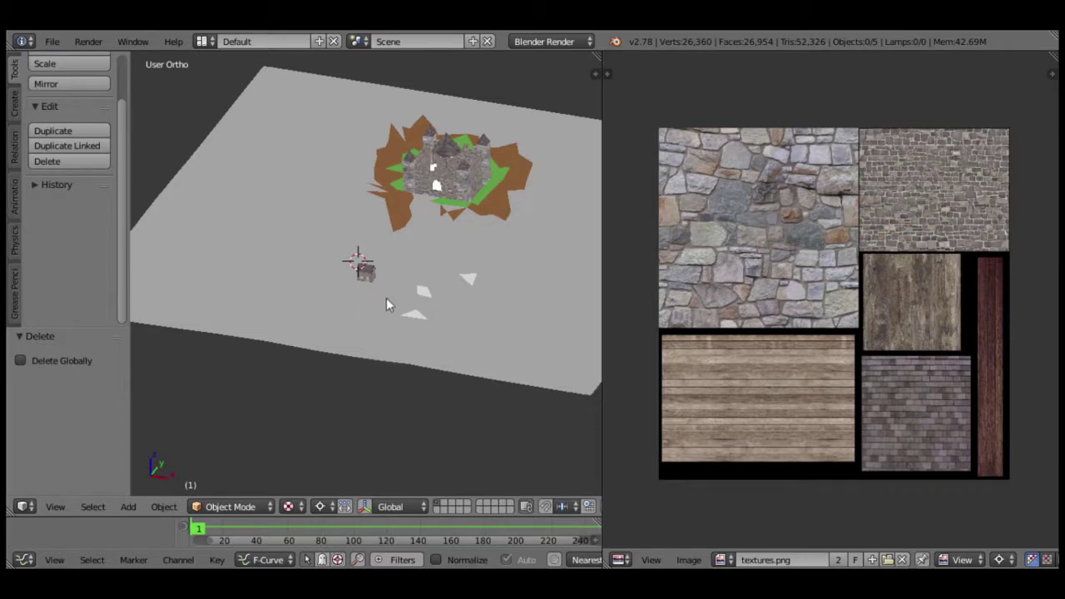
Add a Sun lamp and tilt it 50° about X.
key(shift+a)
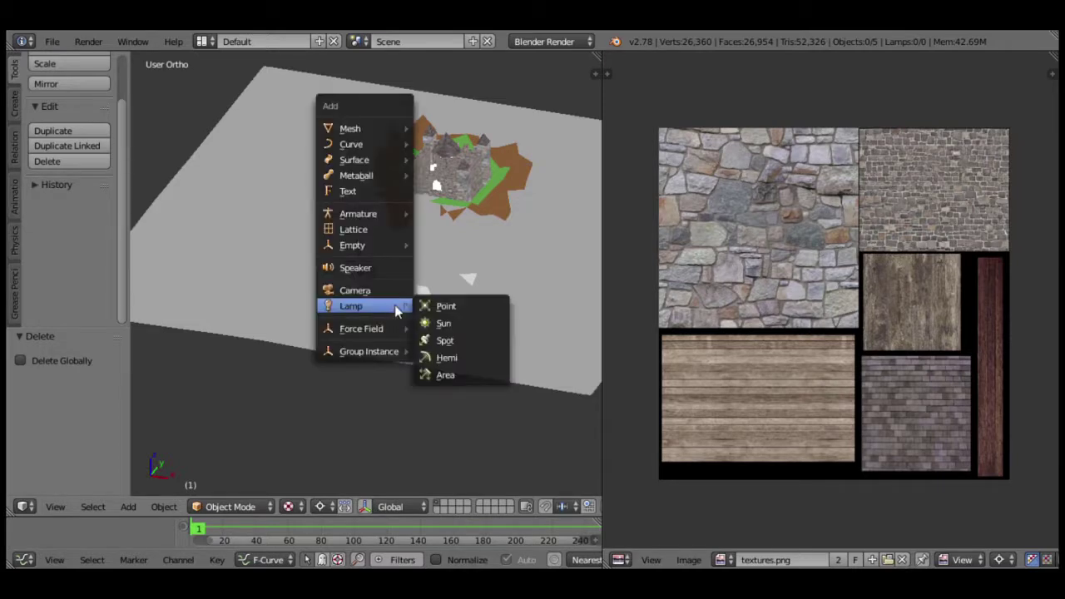
click(444, 323)
scroll(396, 309, up, 5)
scroll(396, 309, up, 4)
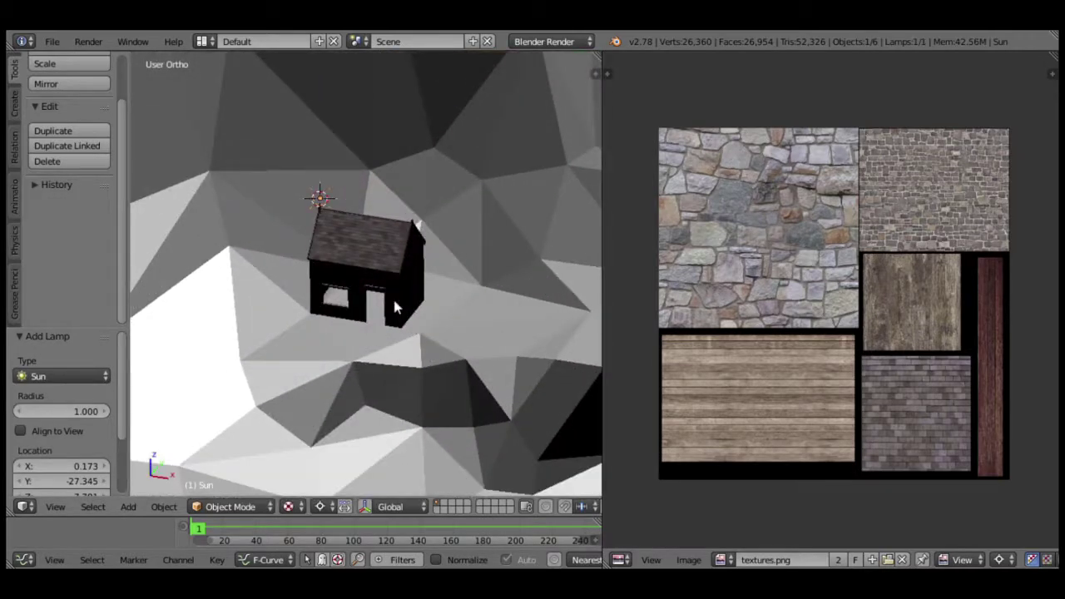
scroll(395, 307, down, 5)
scroll(390, 315, down, 4)
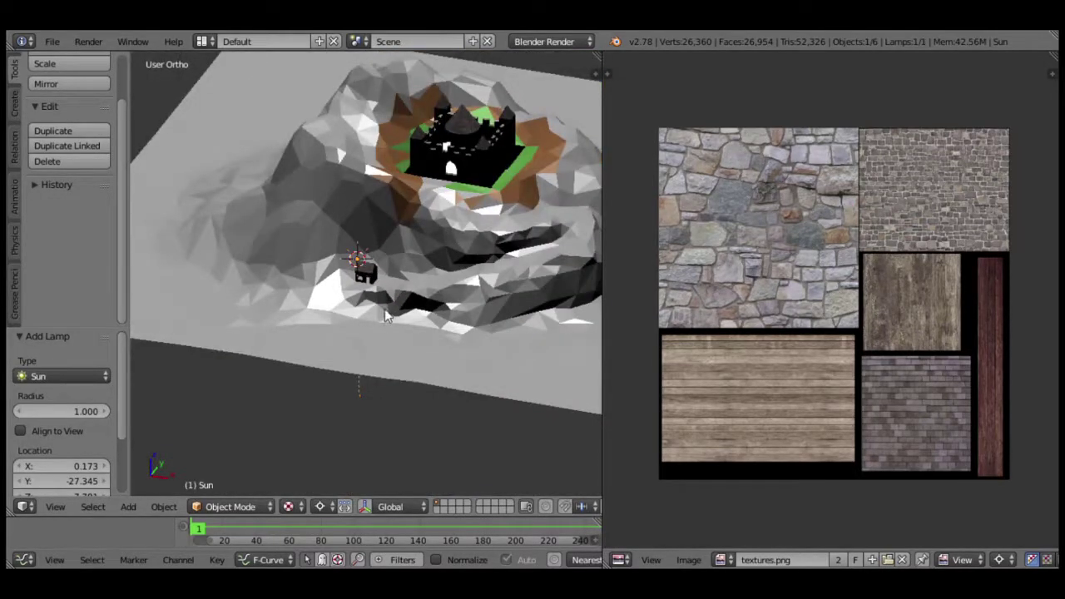
scroll(387, 313, up, 4)
scroll(395, 310, up, 3)
key(r)
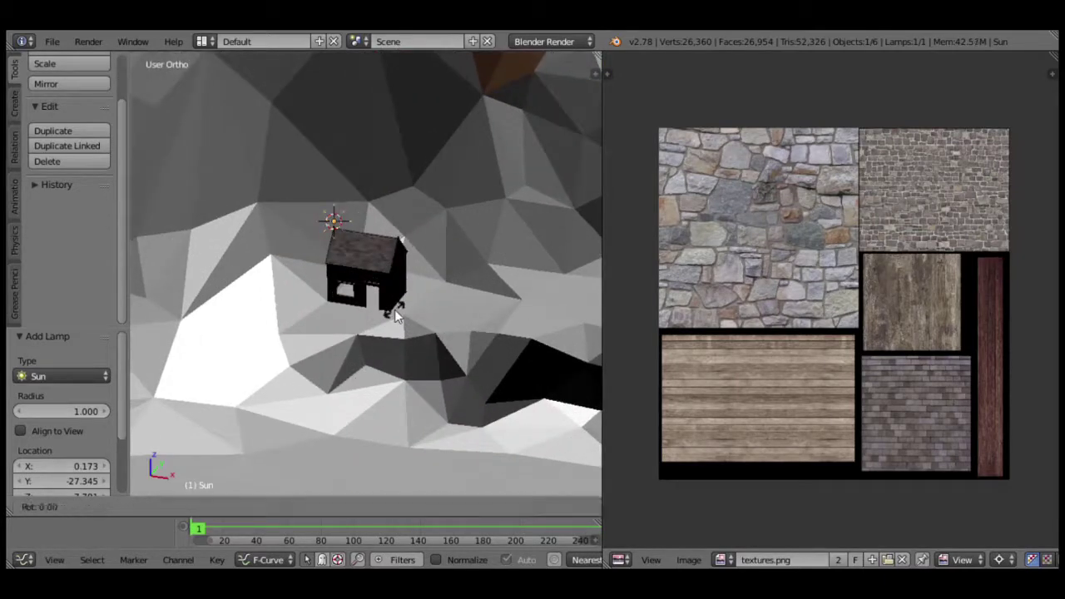
key(x)
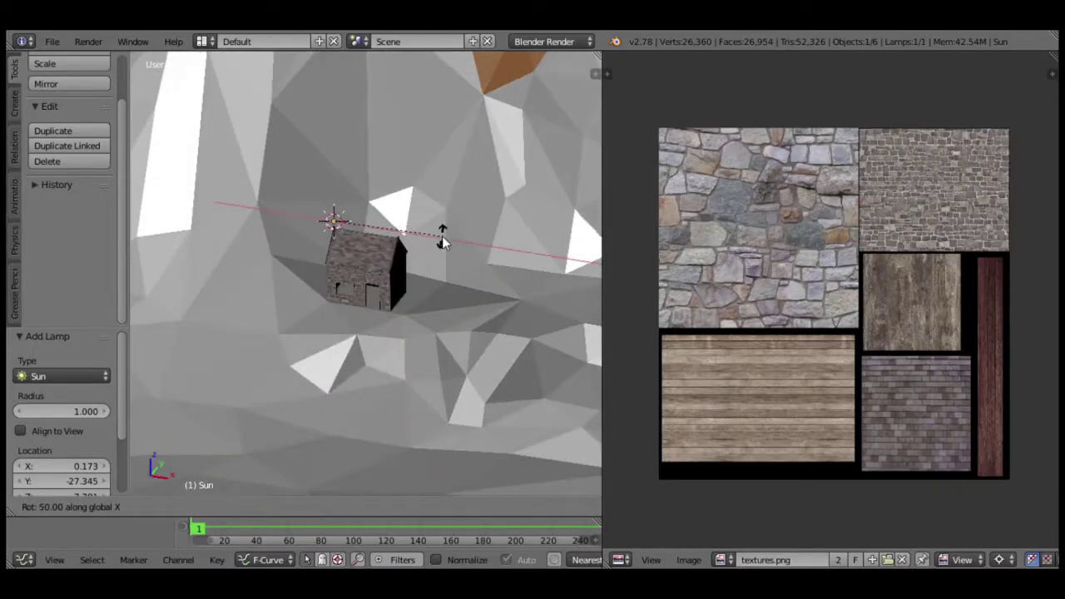
click(442, 236)
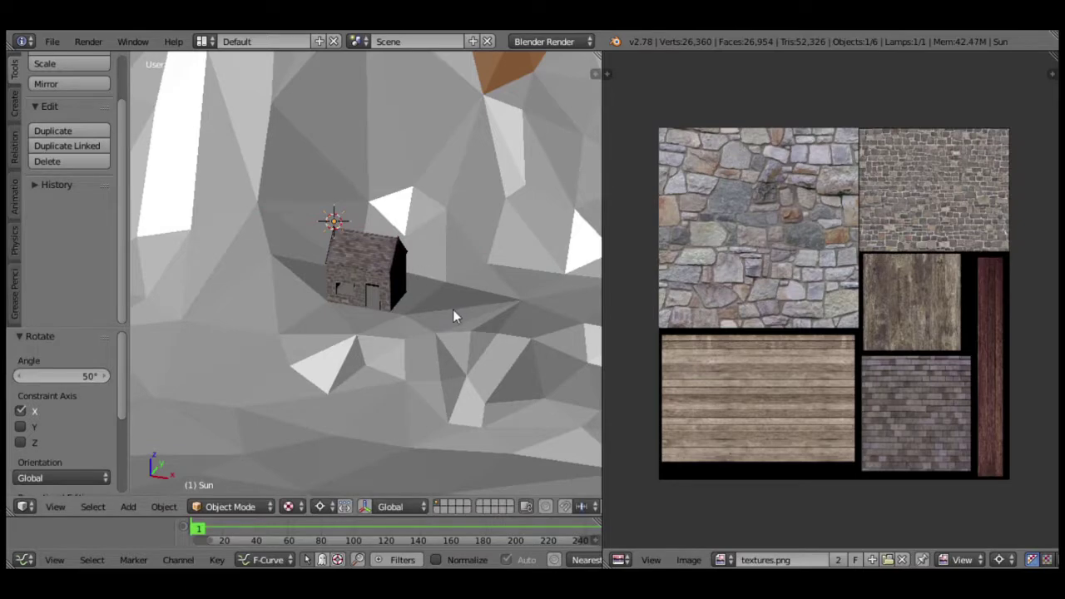
Turn the sun 35° about Z and raise it 26 units.
key(r)
key(z)
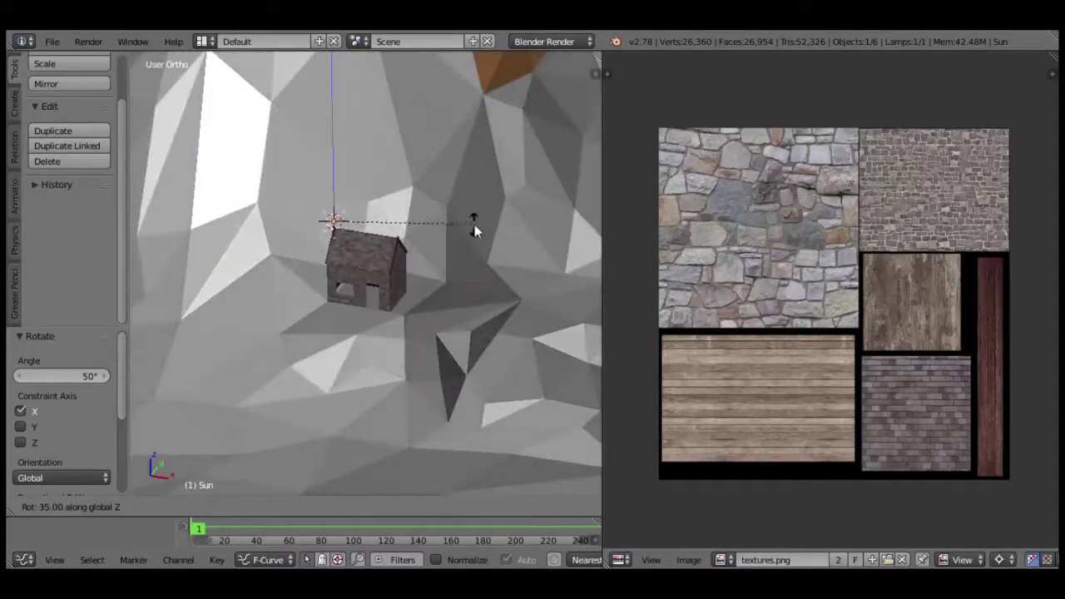
click(473, 231)
middle_drag(440, 254, 376, 310)
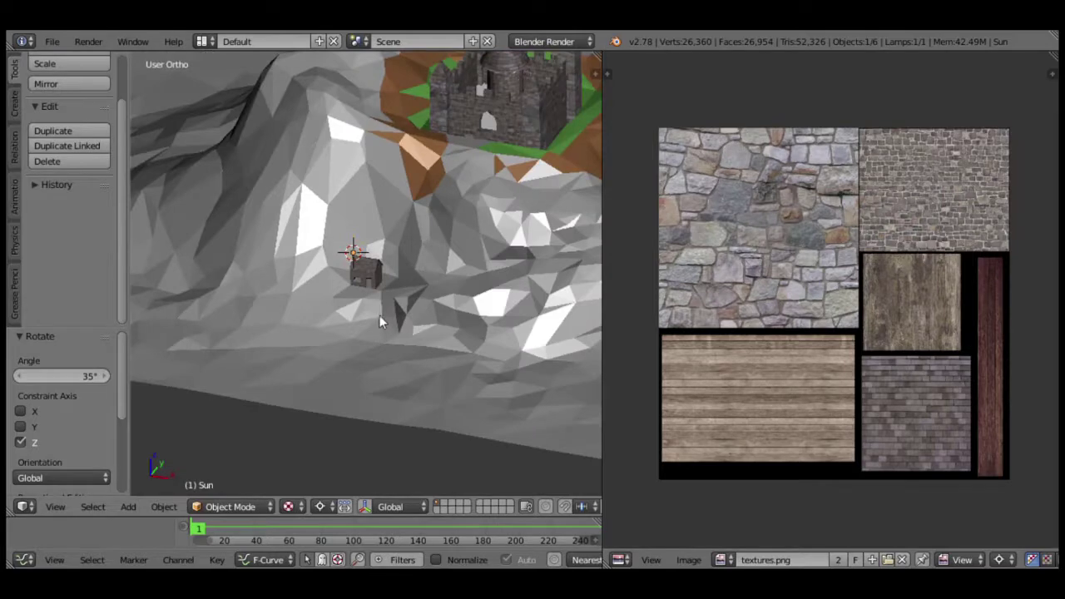
key(g)
key(z)
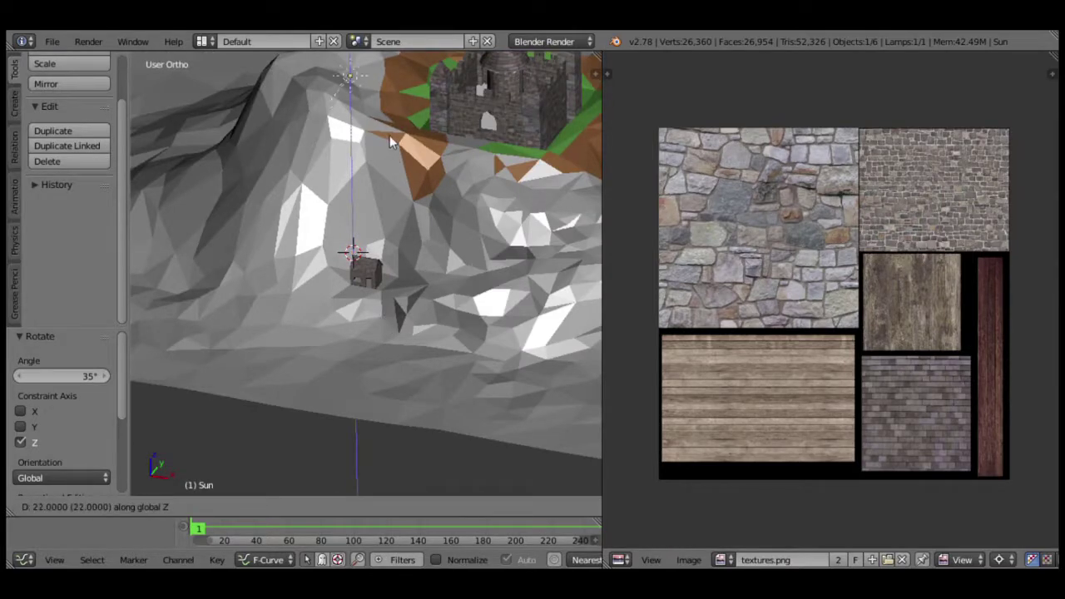
click(389, 107)
Orbit around the hill and castle to check the lighting, then duplicate the sun lamp.
scroll(388, 108, down, 6)
mouse_move(359, 287)
middle_down()
mouse_move(315, 244)
mouse_move(329, 238)
mouse_move(395, 331)
middle_up()
scroll(390, 311, up, 5)
scroll(381, 304, up, 3)
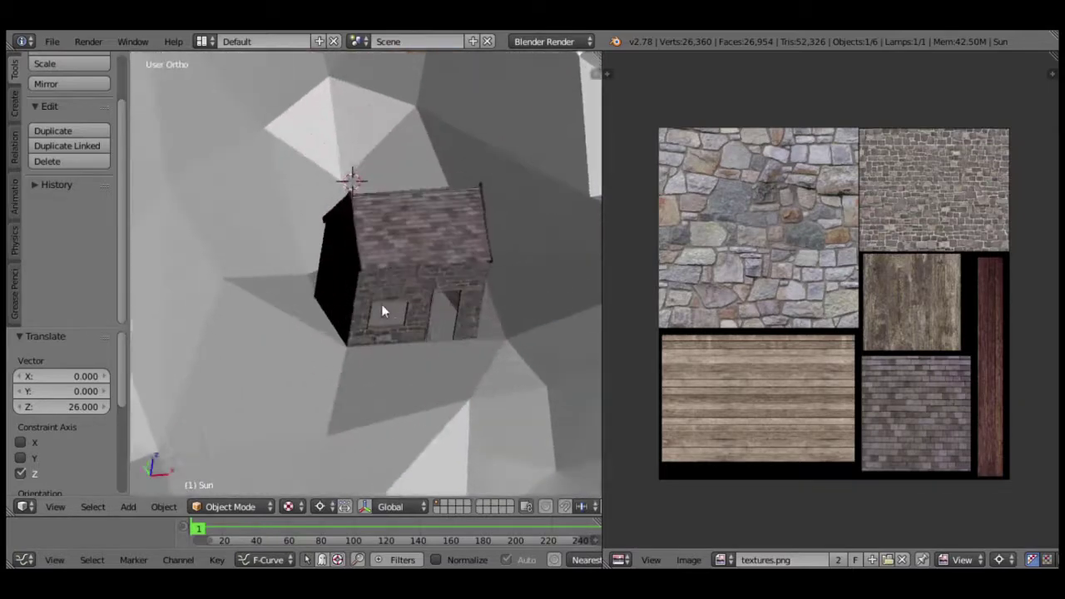
mouse_move(323, 364)
middle_down()
mouse_move(361, 376)
mouse_move(342, 375)
mouse_move(230, 275)
middle_up()
scroll(230, 275, down, 3)
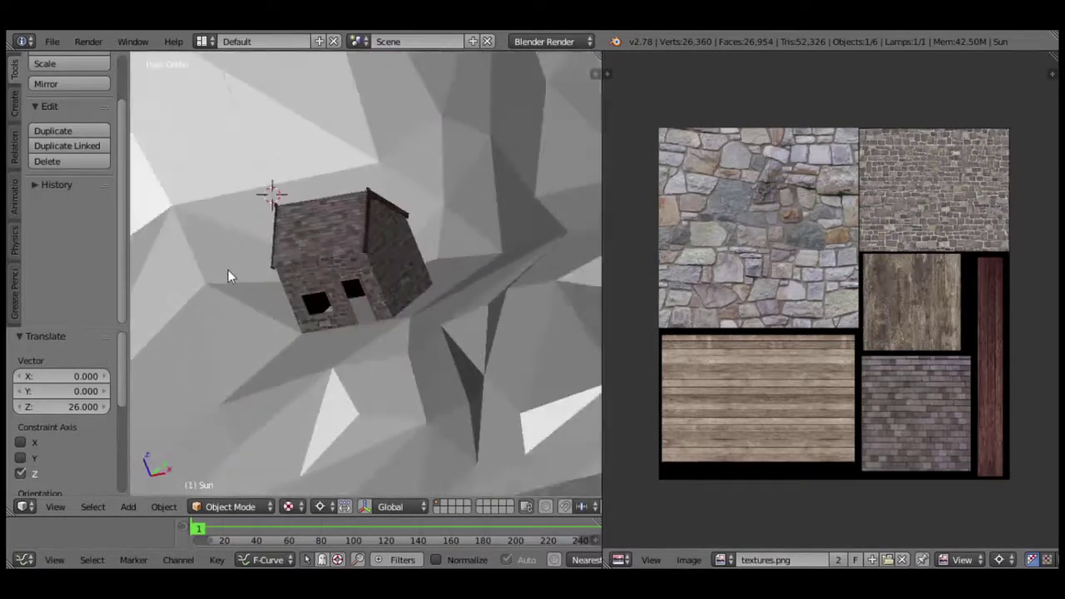
scroll(260, 258, down, 3)
scroll(260, 252, down, 4)
mouse_move(435, 181)
middle_down()
mouse_move(424, 263)
mouse_move(442, 241)
mouse_move(418, 330)
mouse_move(342, 329)
middle_up()
scroll(343, 329, up, 4)
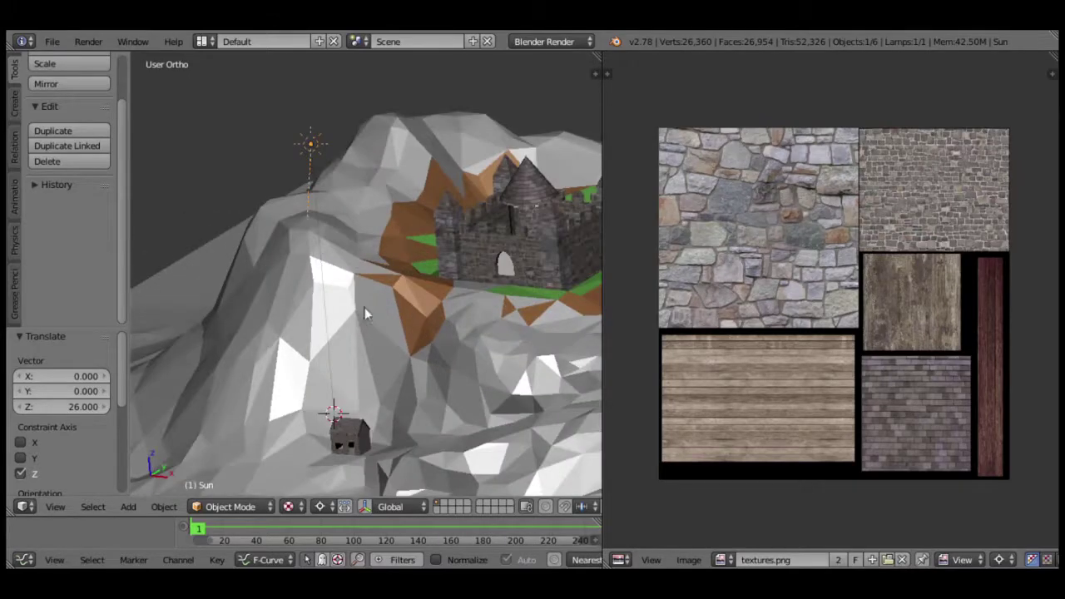
scroll(381, 234, up, 2)
scroll(382, 237, down, 4)
middle_drag(382, 237, 379, 254)
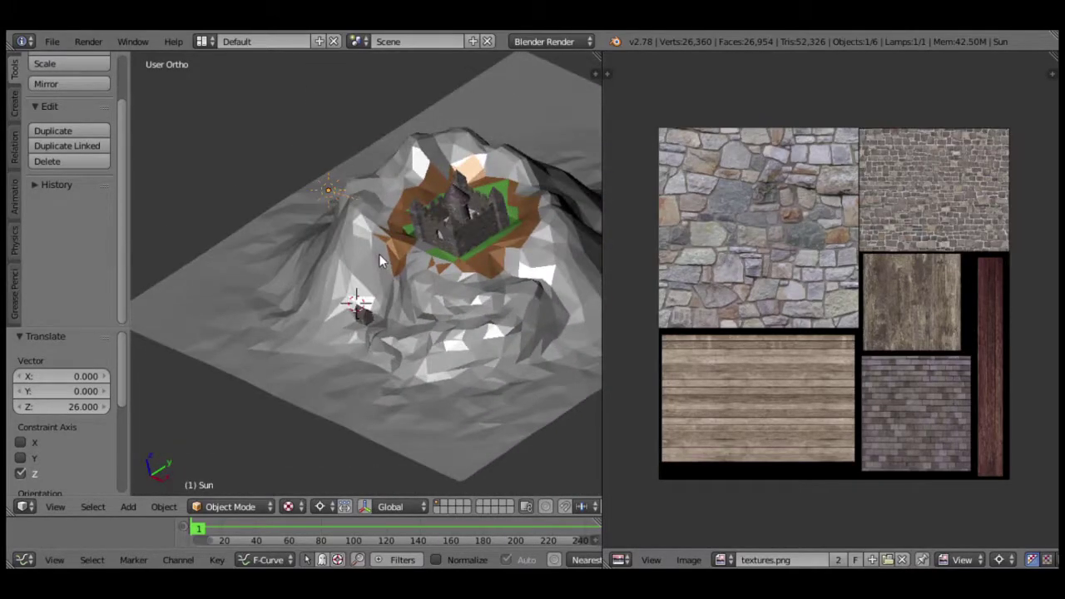
key(shift+d)
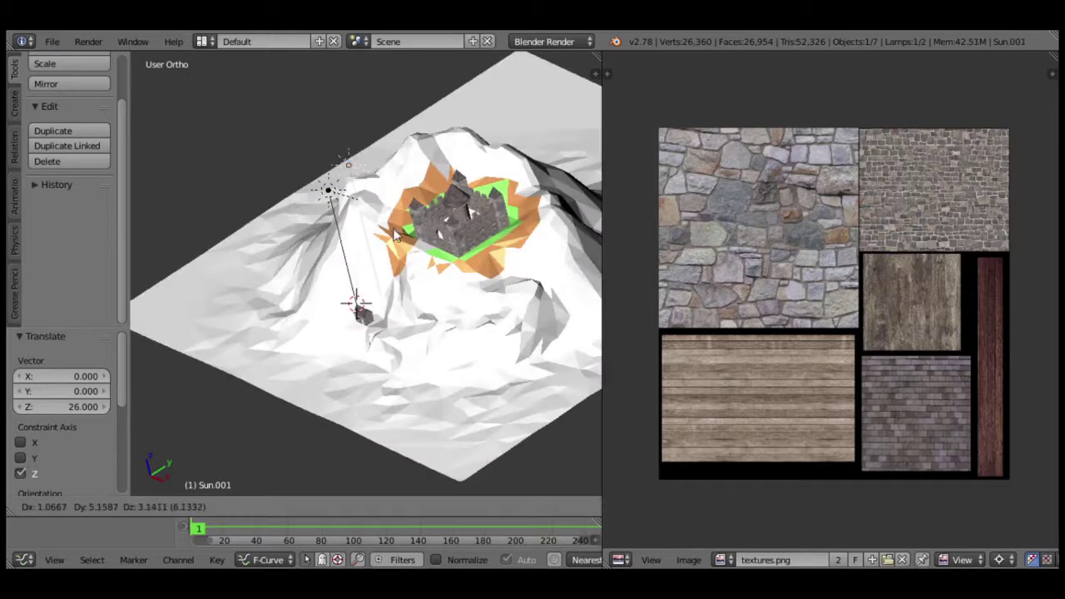
Keep the duplicate sun in place and set its lamp energy to 0.300.
right_click(383, 236)
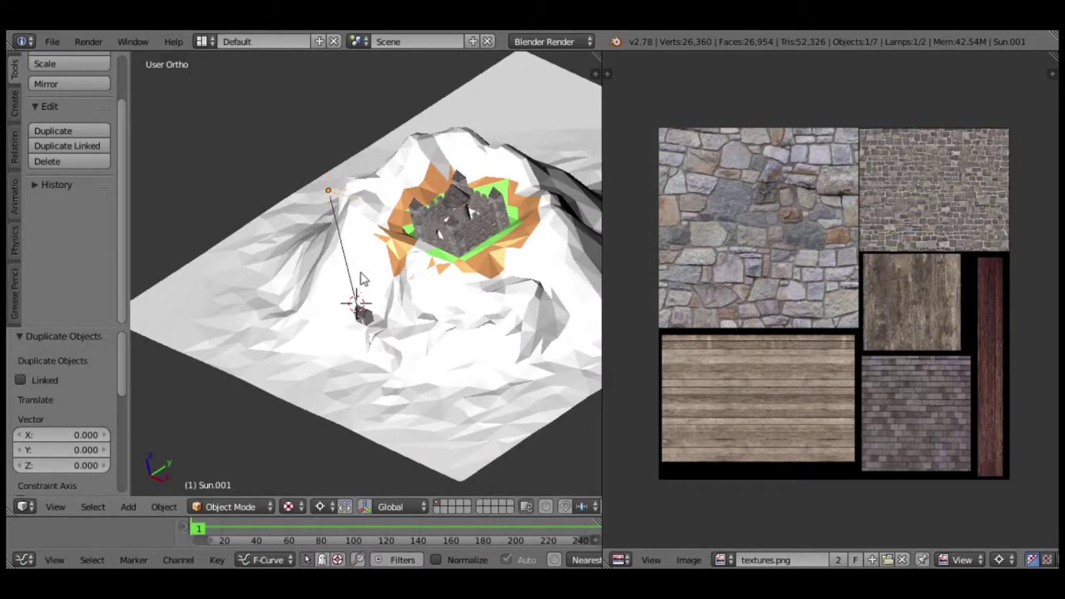
click(620, 559)
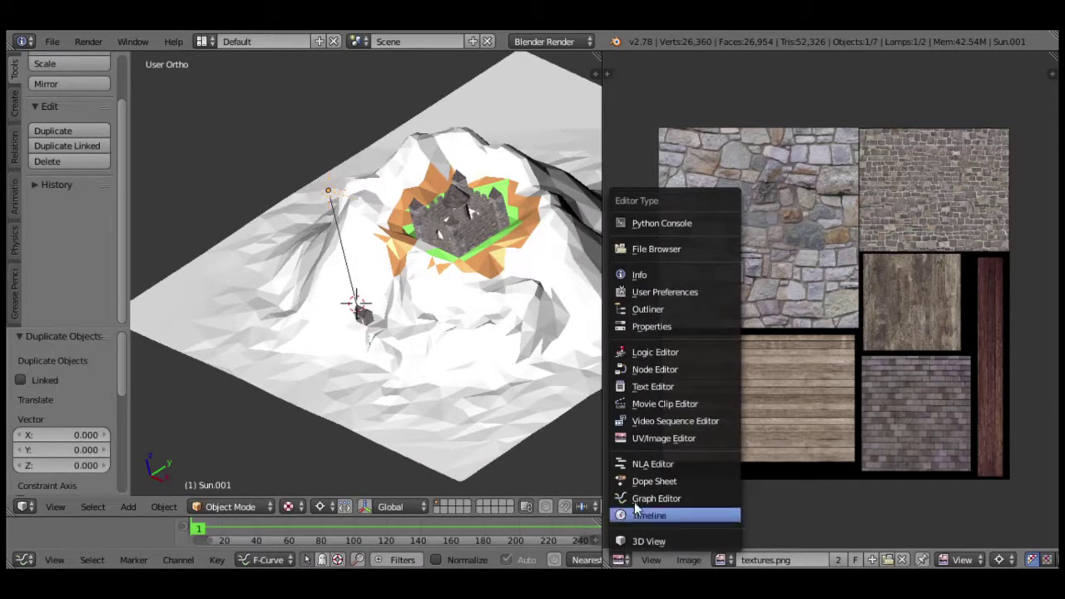
click(668, 328)
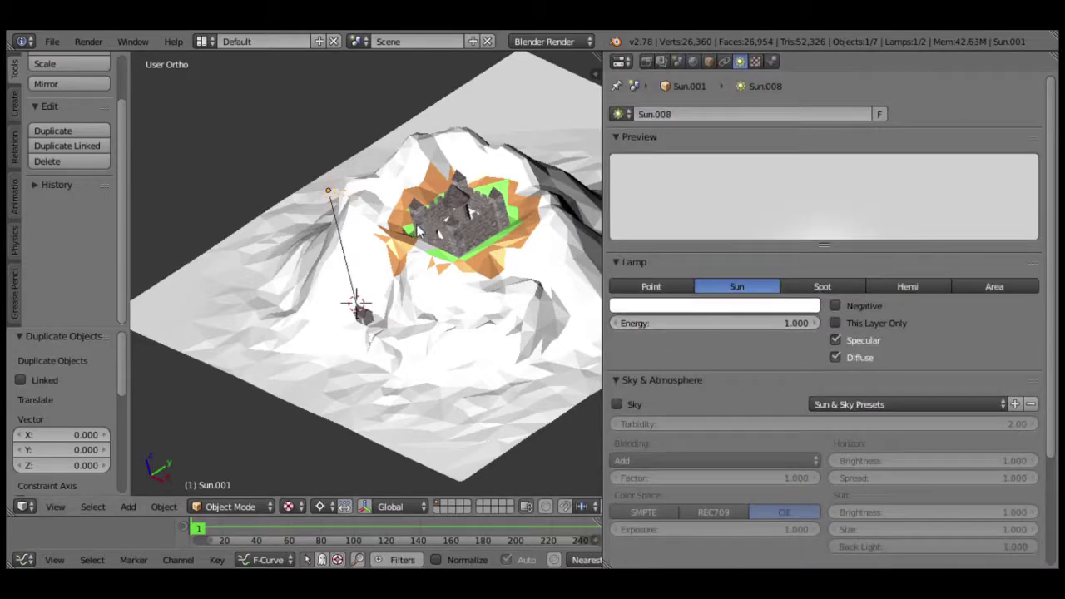
click(727, 322)
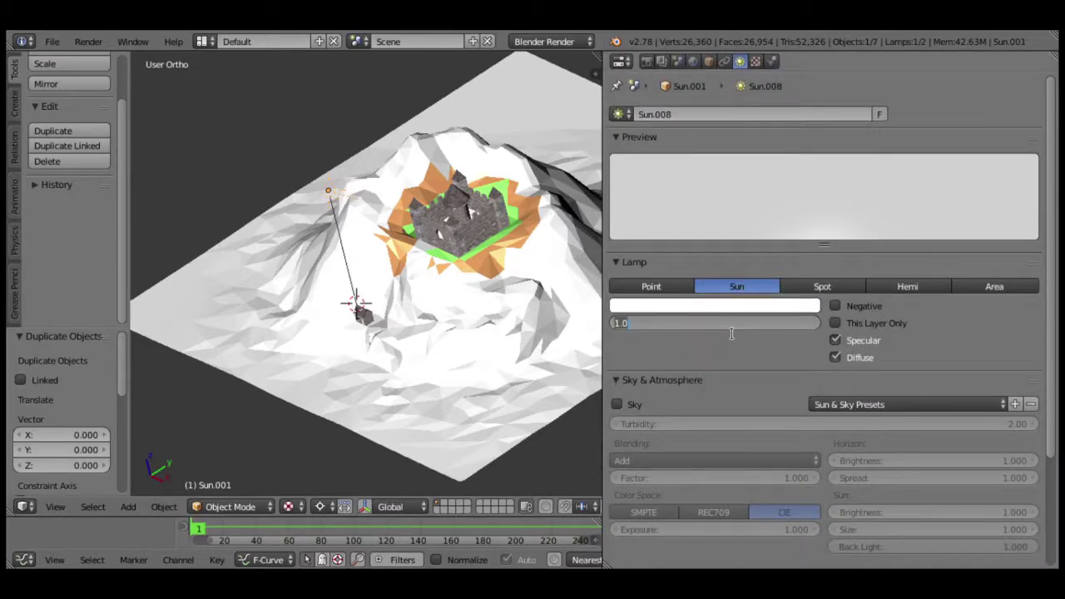
text(0)
key(Return)
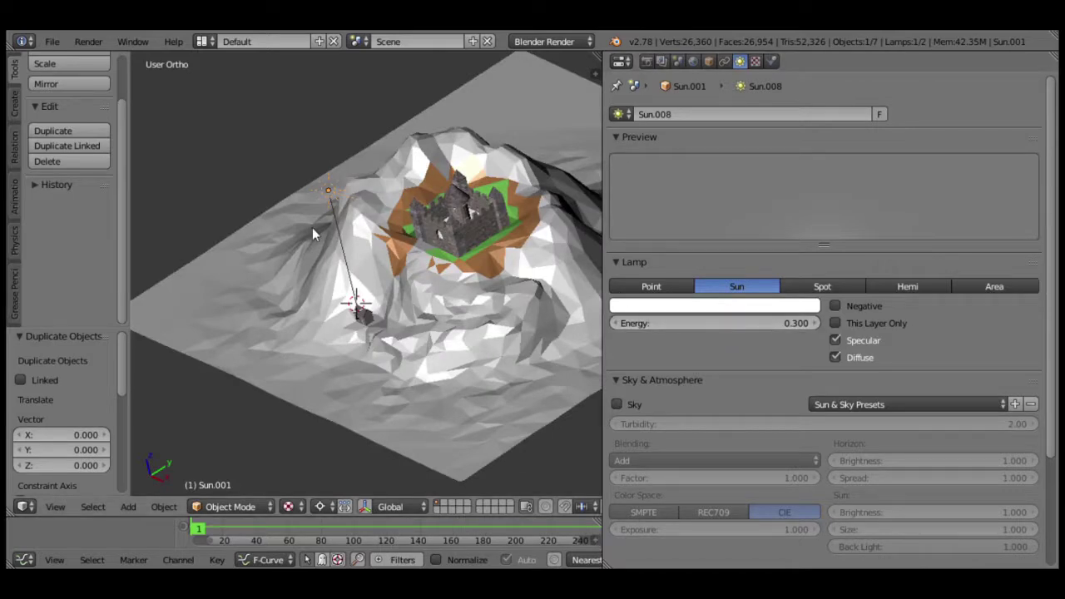
Snap the 3D cursor to the lamp and turn the lamp 180° around Z.
key(shift+s)
click(381, 263)
key(r)
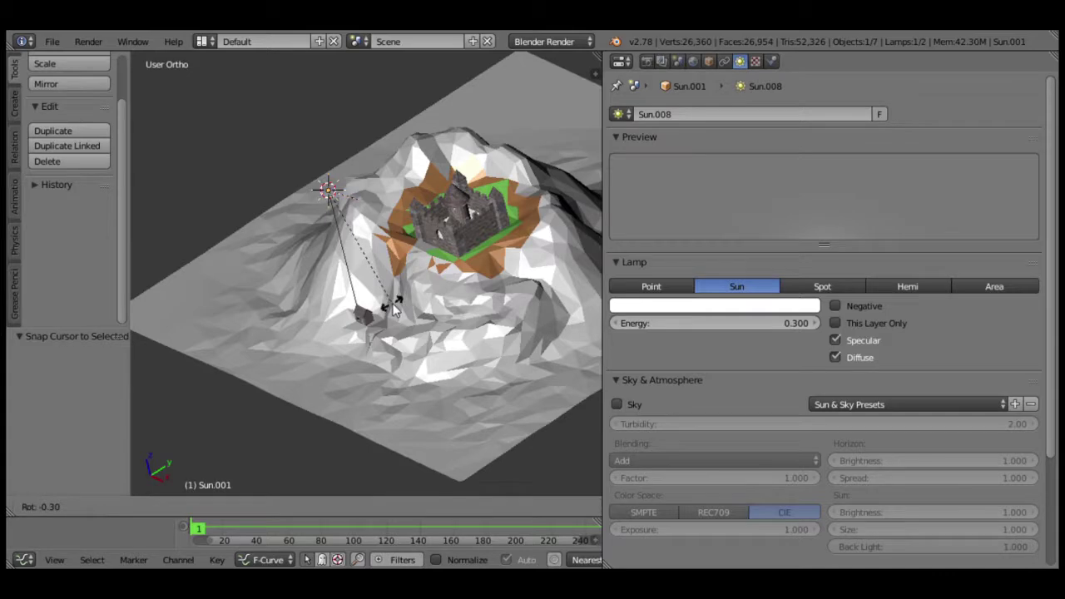
text(z180)
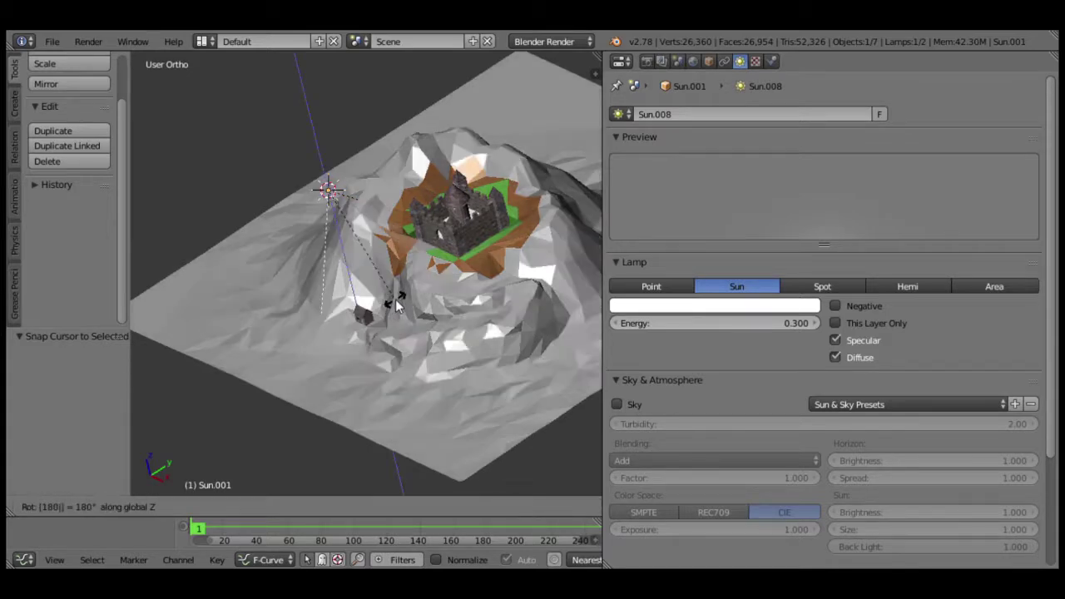
key(Return)
mouse_move(342, 329)
middle_down()
mouse_move(305, 267)
mouse_move(278, 332)
middle_up()
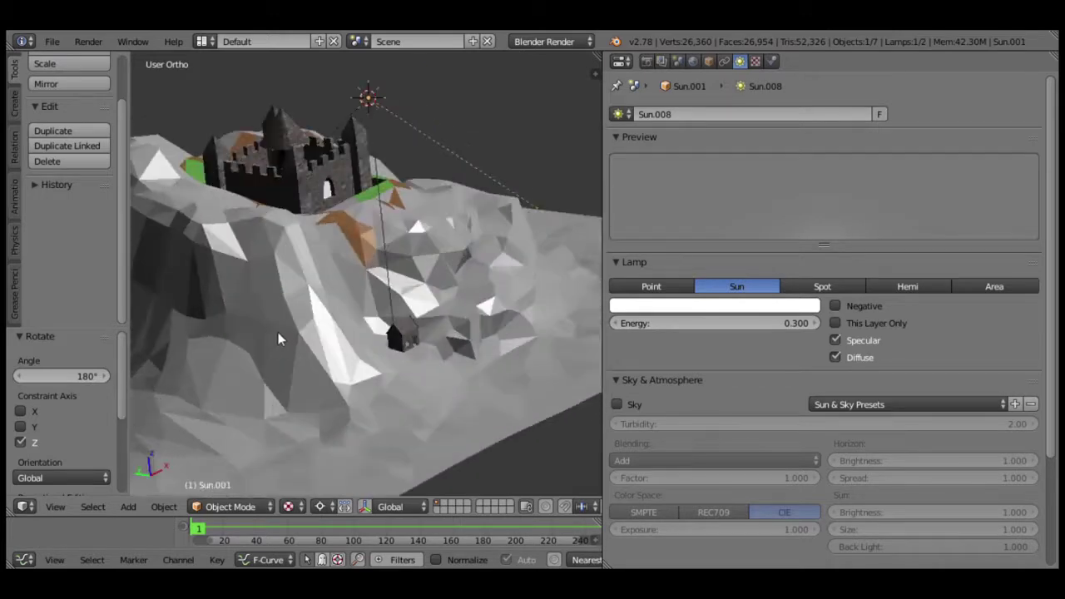
middle_drag(409, 290, 438, 302)
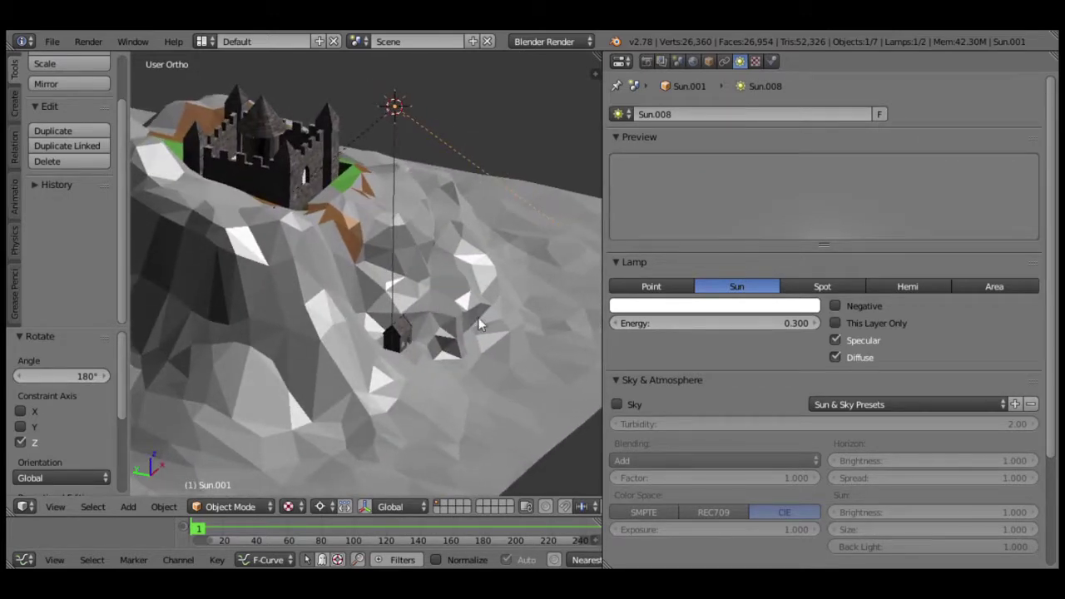
Tilt the sun lamp about the X axis, then zoom in and select the small house.
key(r)
key(x)
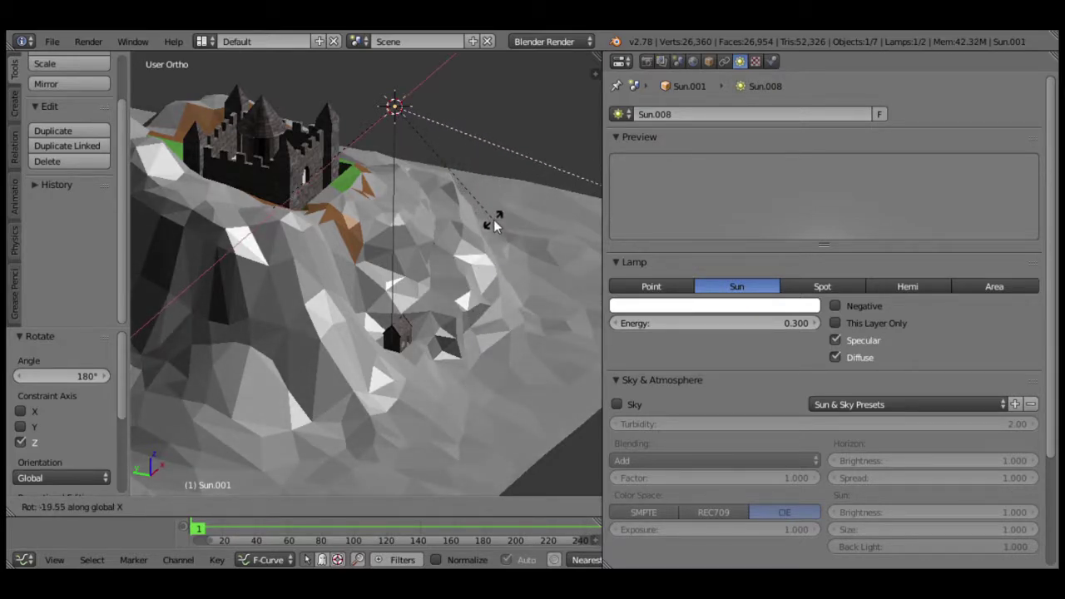
click(492, 219)
scroll(430, 302, up, 3)
scroll(378, 325, up, 2)
middle_drag(379, 325, 368, 285)
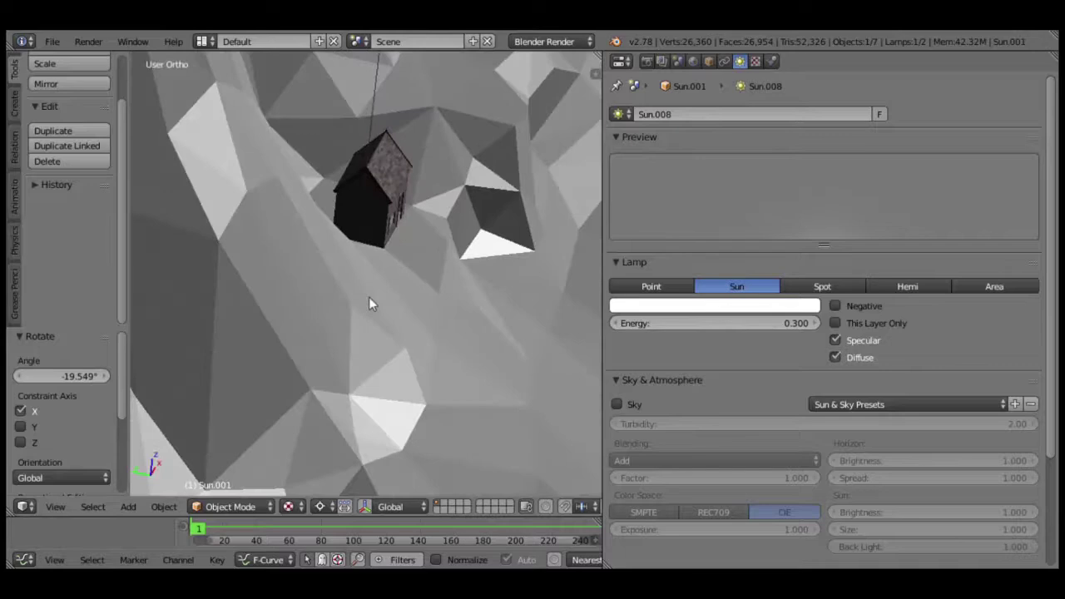
scroll(369, 302, up, 4)
middle_drag(424, 385, 385, 397)
scroll(392, 380, down, 4)
scroll(385, 397, up, 5)
scroll(395, 399, down, 3)
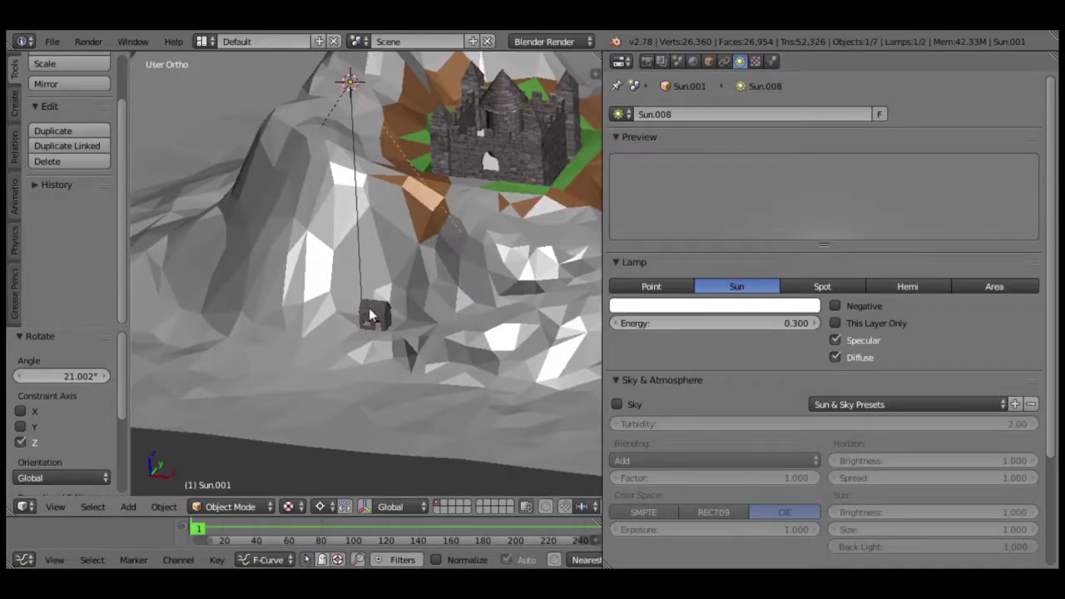
right_click(378, 319)
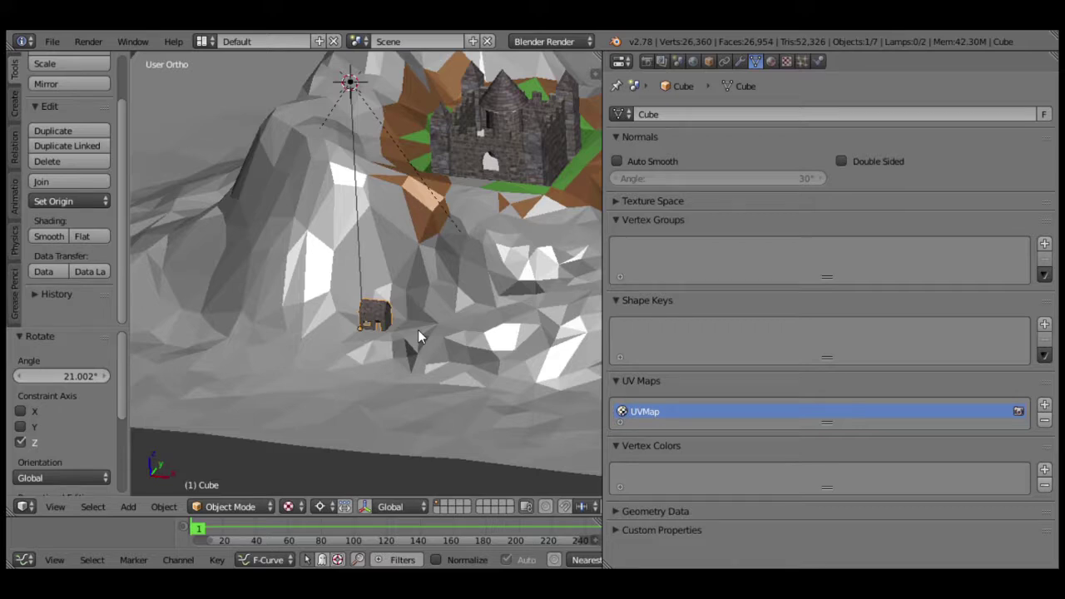
Hide everything except the house and frame it, viewing the left gable side.
key(ctrl+i)
key(h)
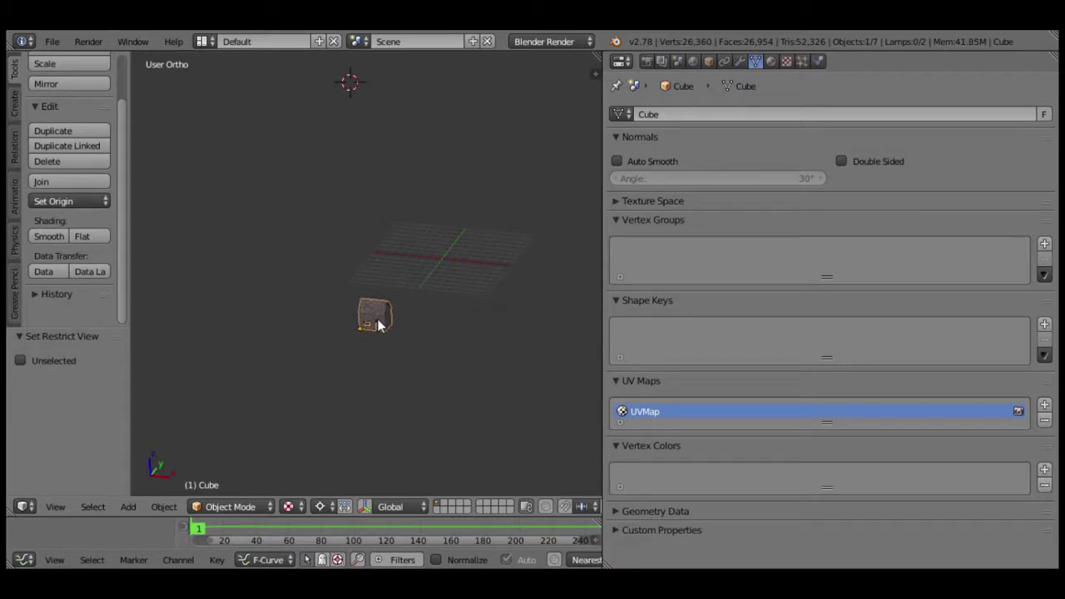
key(KP_Decimal)
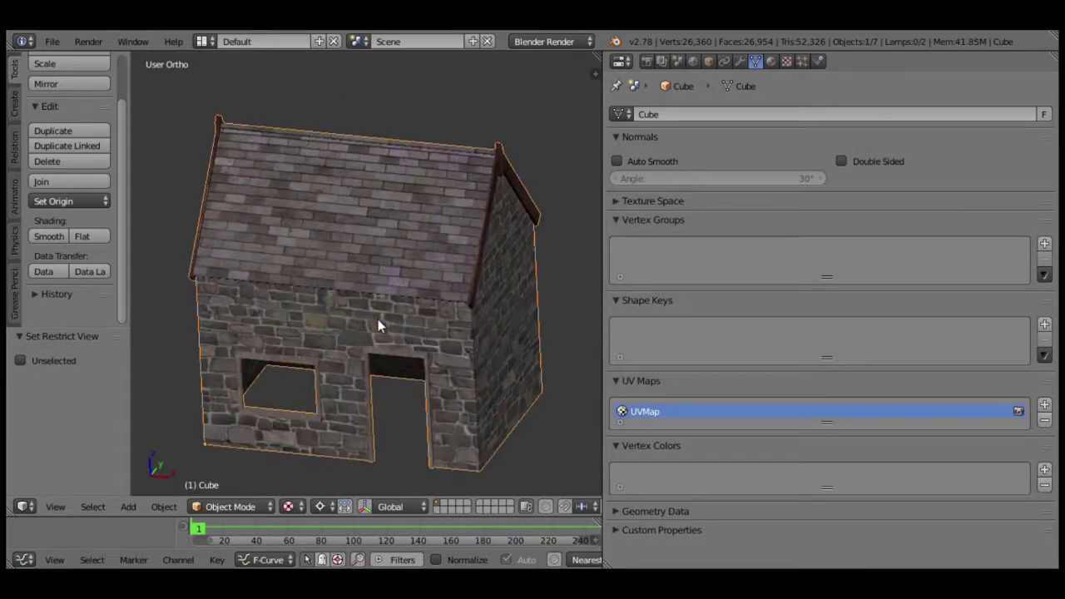
scroll(256, 334, down, 2)
middle_drag(256, 335, 335, 328)
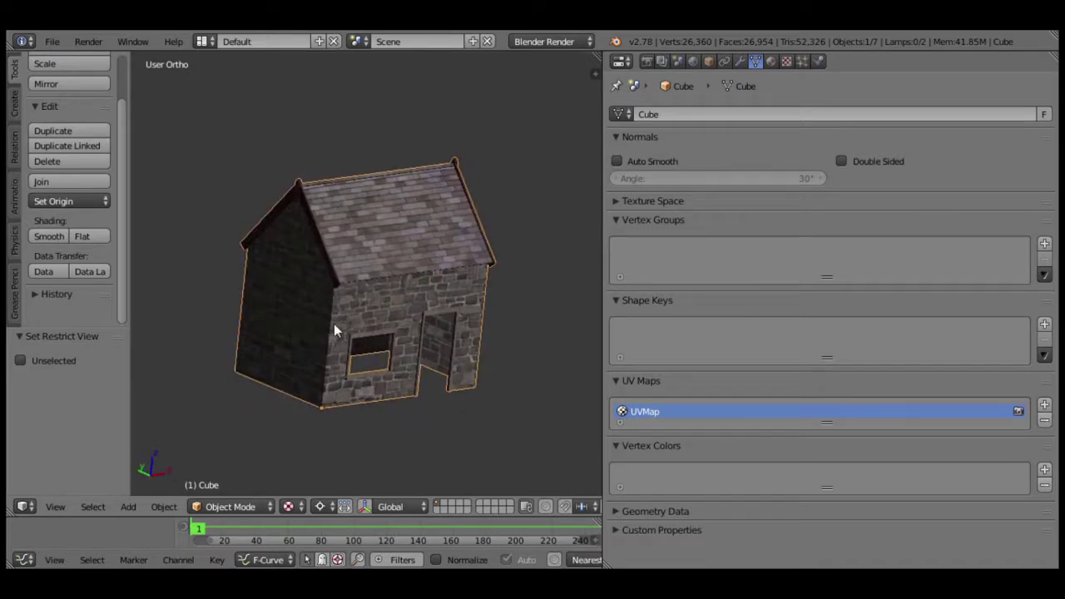
middle_drag(288, 382, 281, 389)
Snap the 3D cursor to the midpoint of two bottom corner vertices in Edit Mode.
key(Tab)
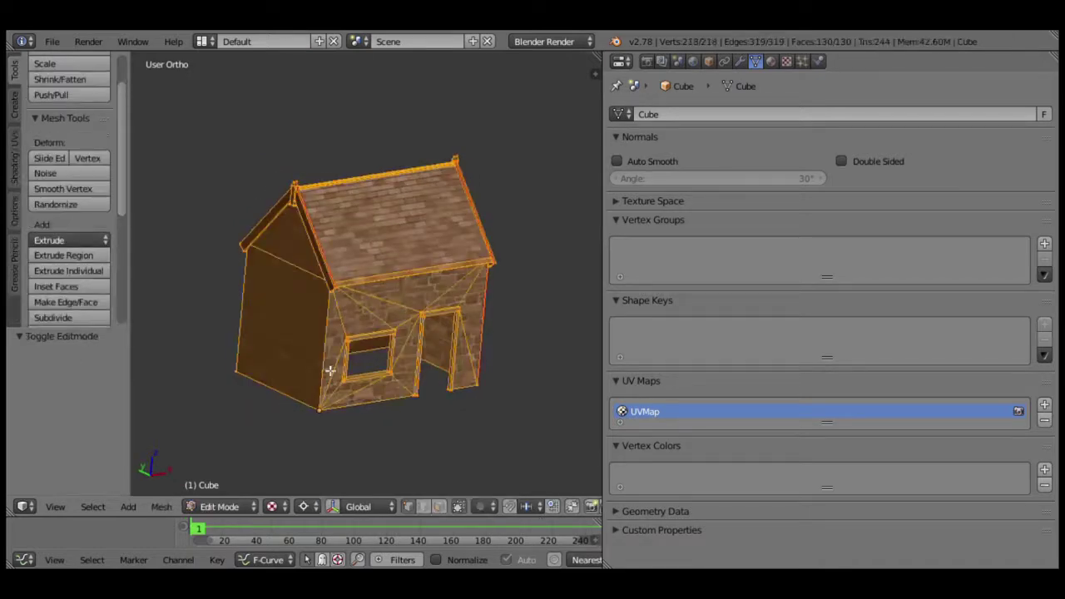
right_click(327, 419)
shift+right_click(250, 396)
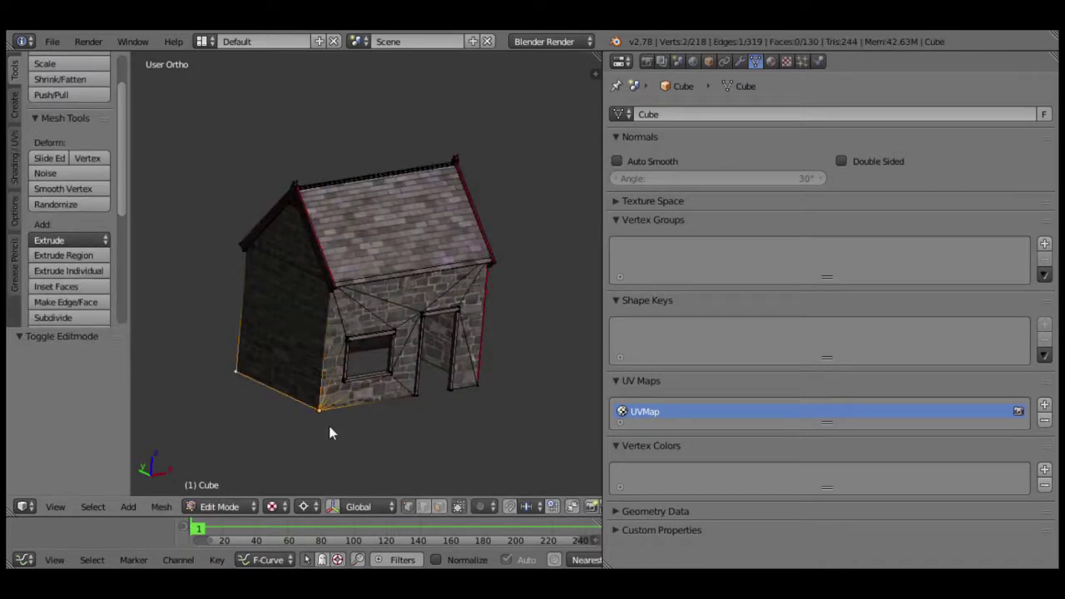
key(shift+s)
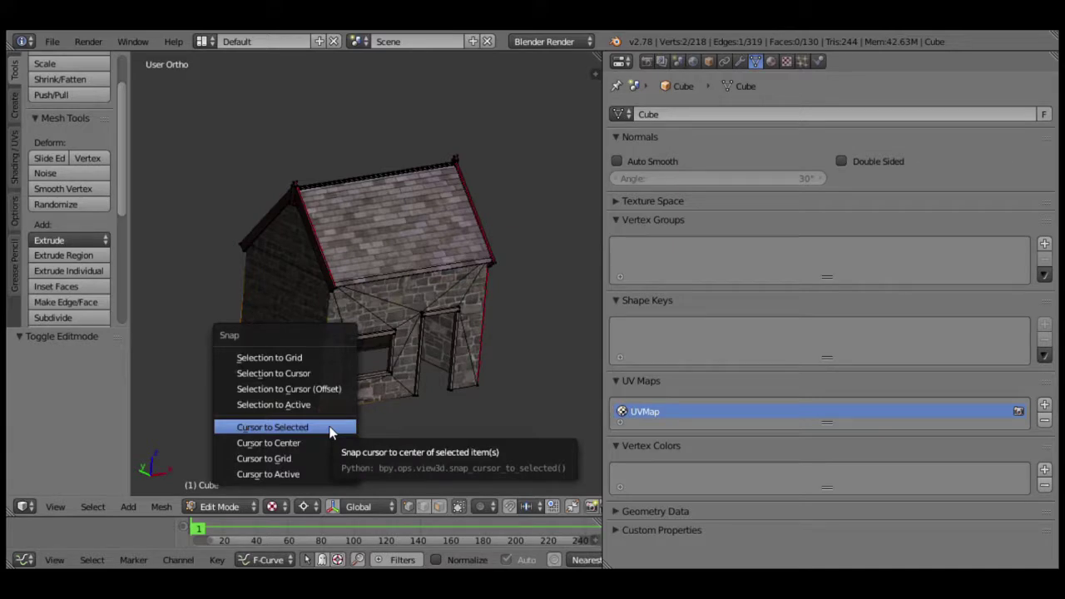
click(330, 428)
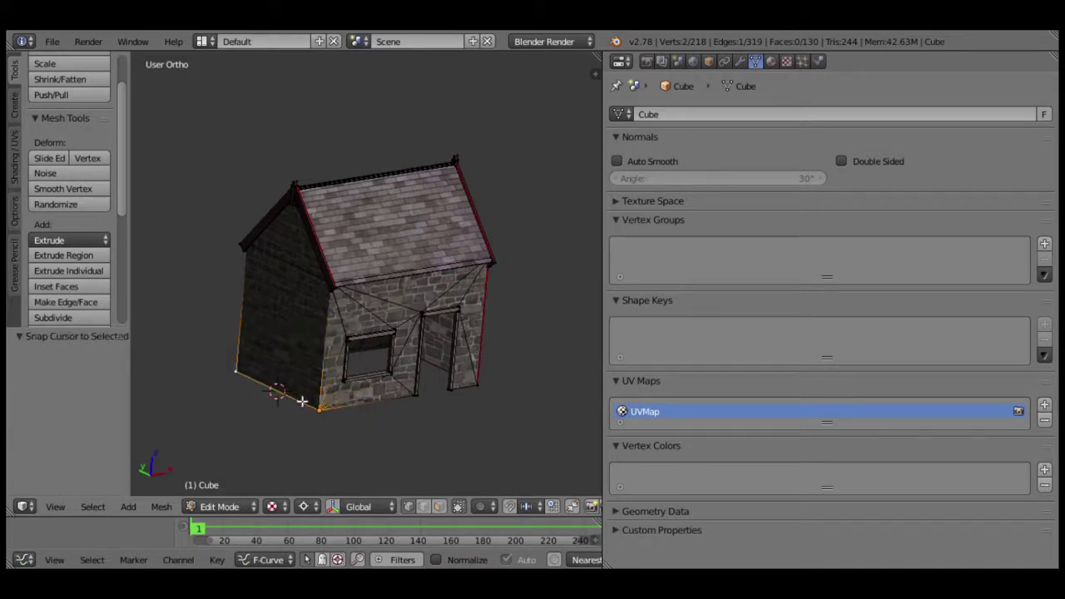
key(a)
key(shift+s)
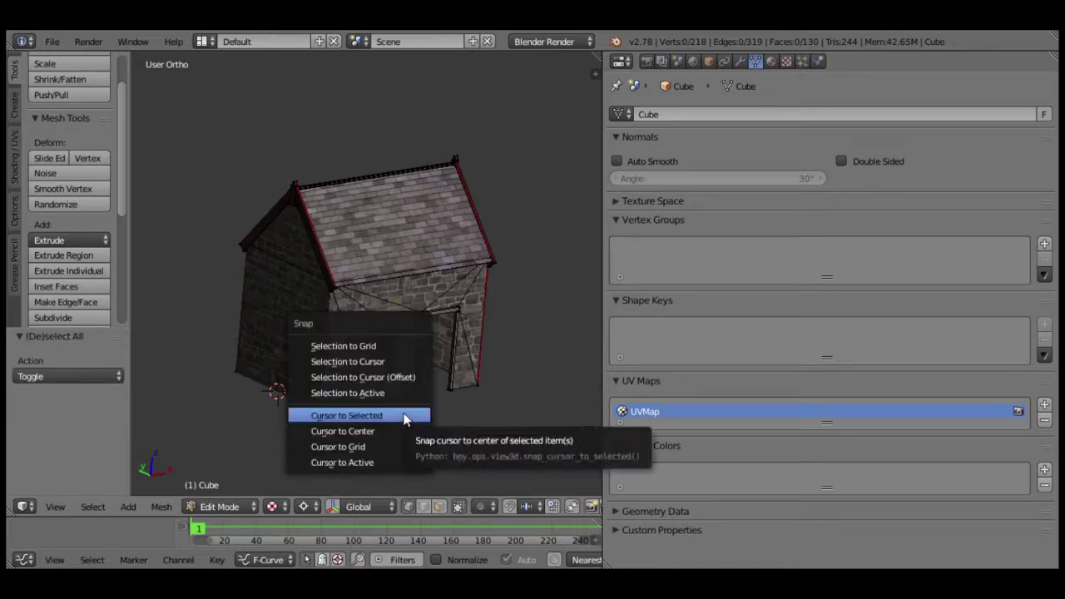
key(Escape)
Add a cube at the 3D cursor and scale it to 0.3.
key(shift+a)
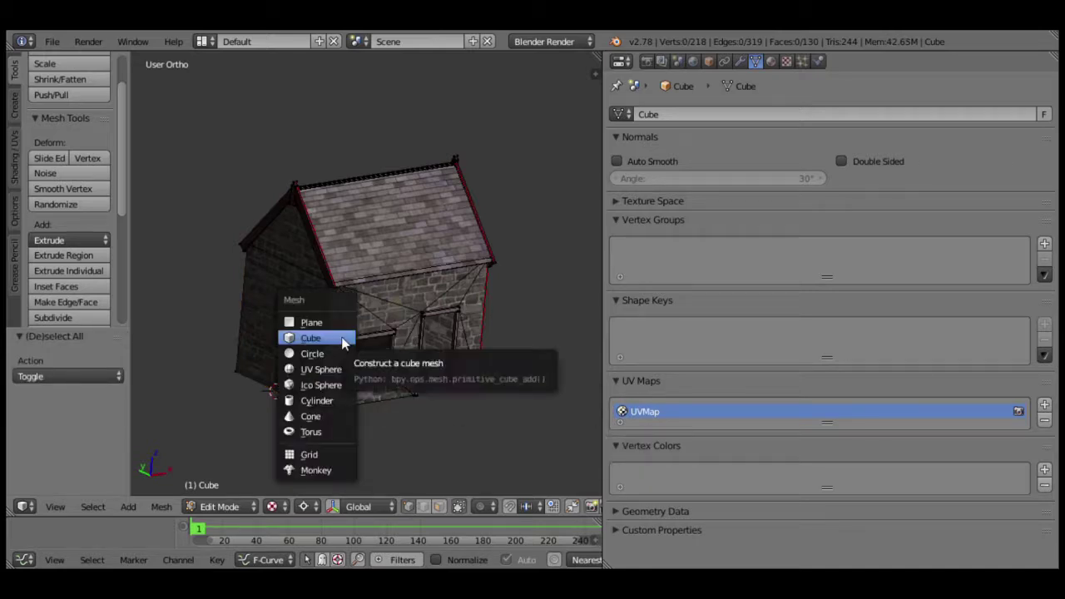
click(321, 339)
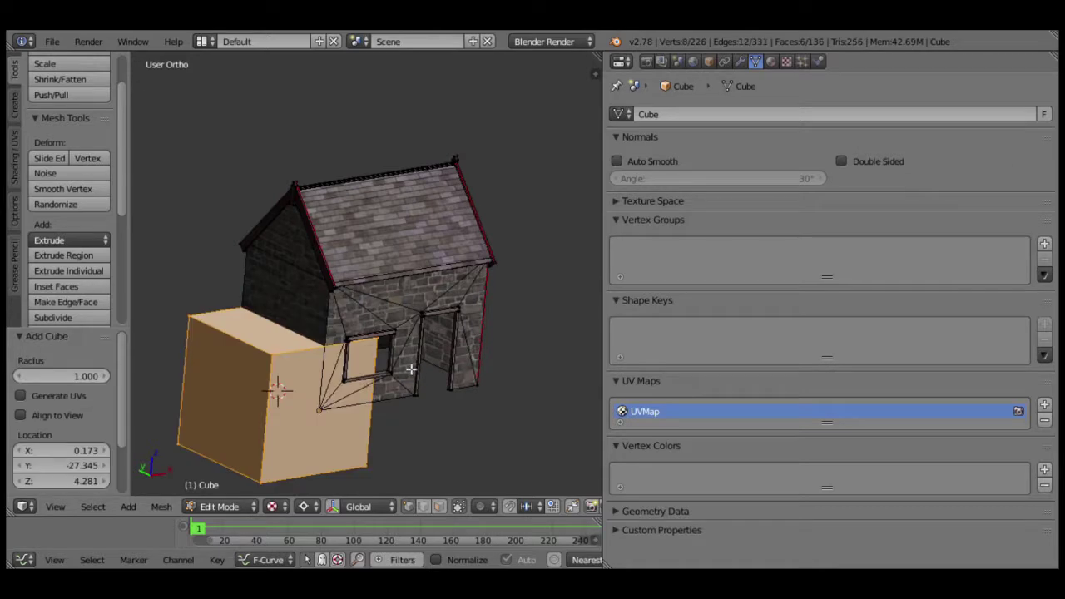
key(s)
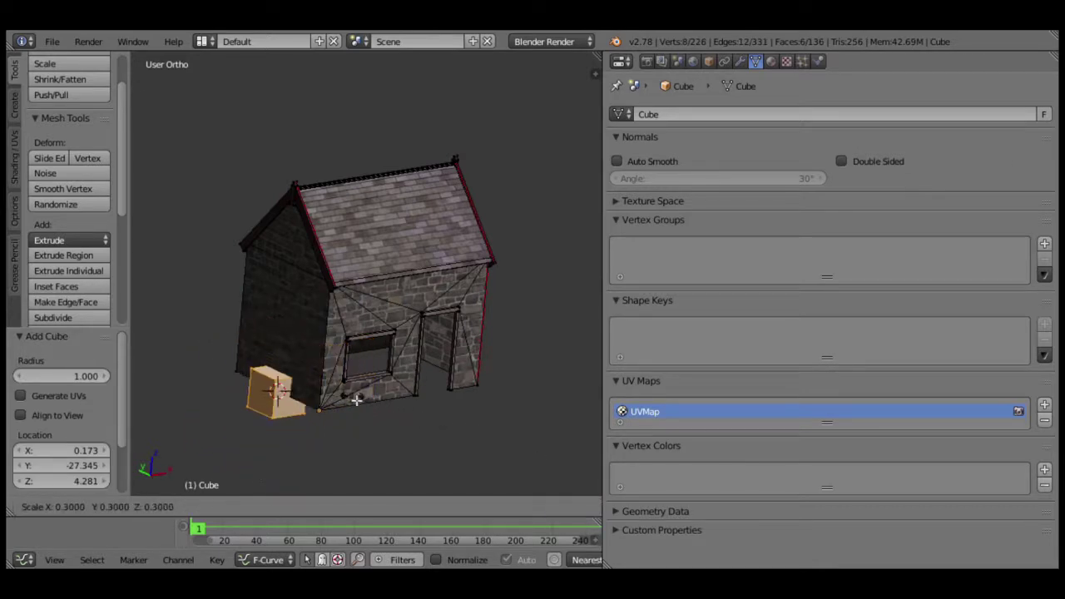
click(362, 405)
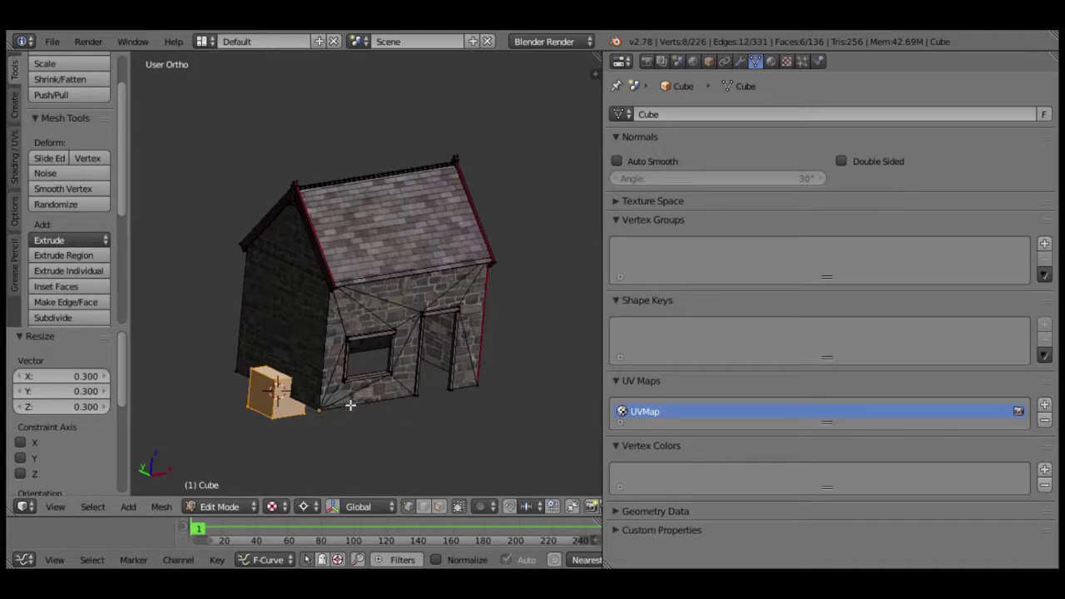
In front wireframe view, raise the cube's top face 3.4 units along Z.
key(KP_1)
key(z)
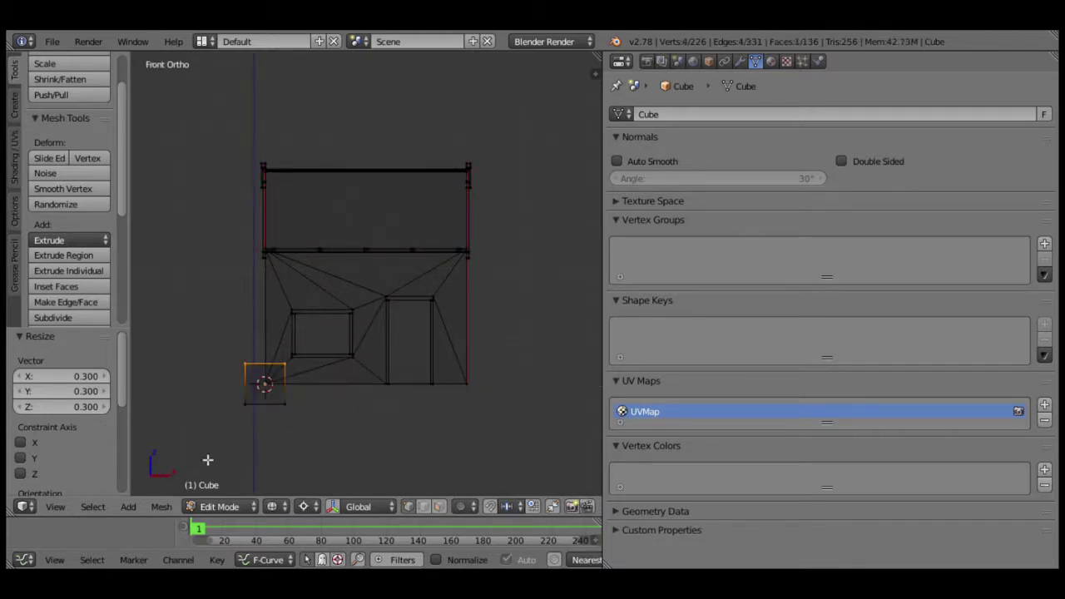
key(g)
key(z)
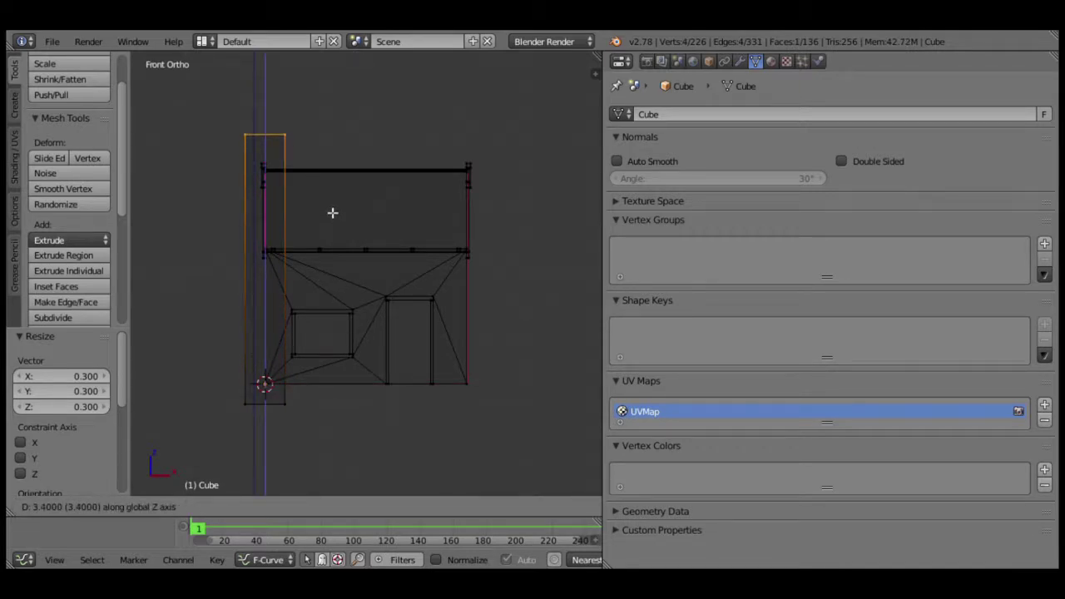
click(332, 213)
mouse_move(157, 318)
middle_down()
mouse_move(242, 321)
mouse_move(380, 249)
mouse_move(380, 334)
mouse_move(364, 297)
middle_up()
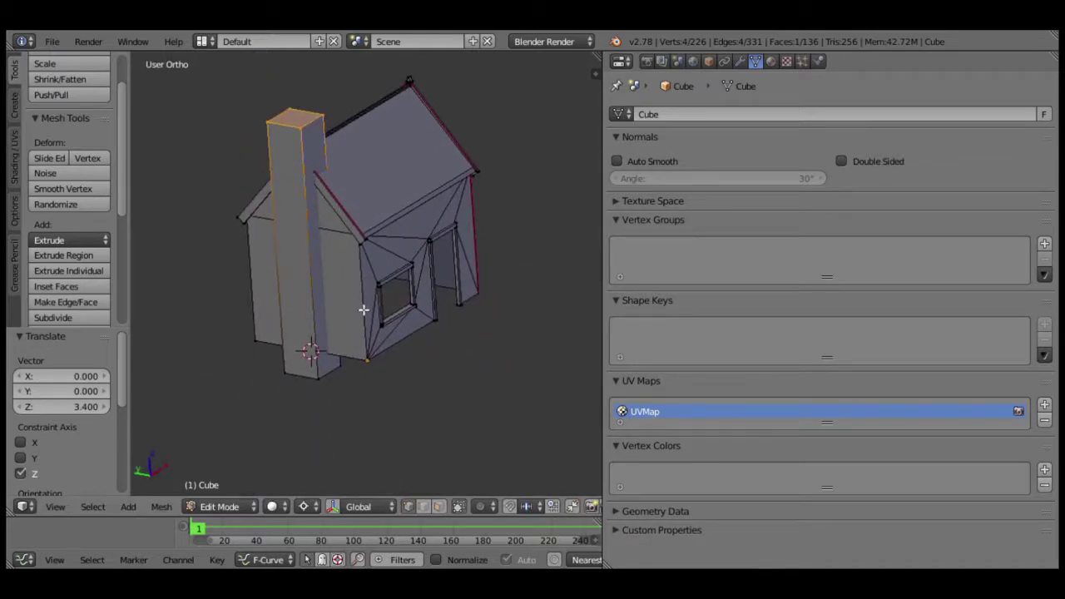
scroll(350, 373, down, 3)
scroll(324, 361, up, 5)
shift+middle_drag(323, 361, 425, 340)
scroll(408, 349, down, 4)
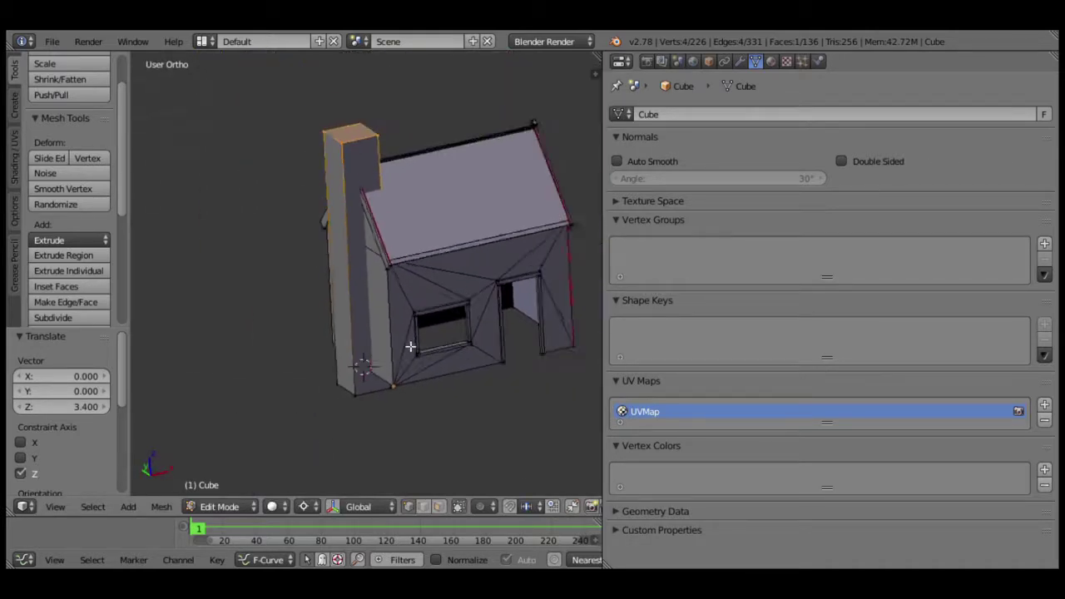
Duplicate the chimney box, hide the copy, and reselect the original chimney mesh.
key(l)
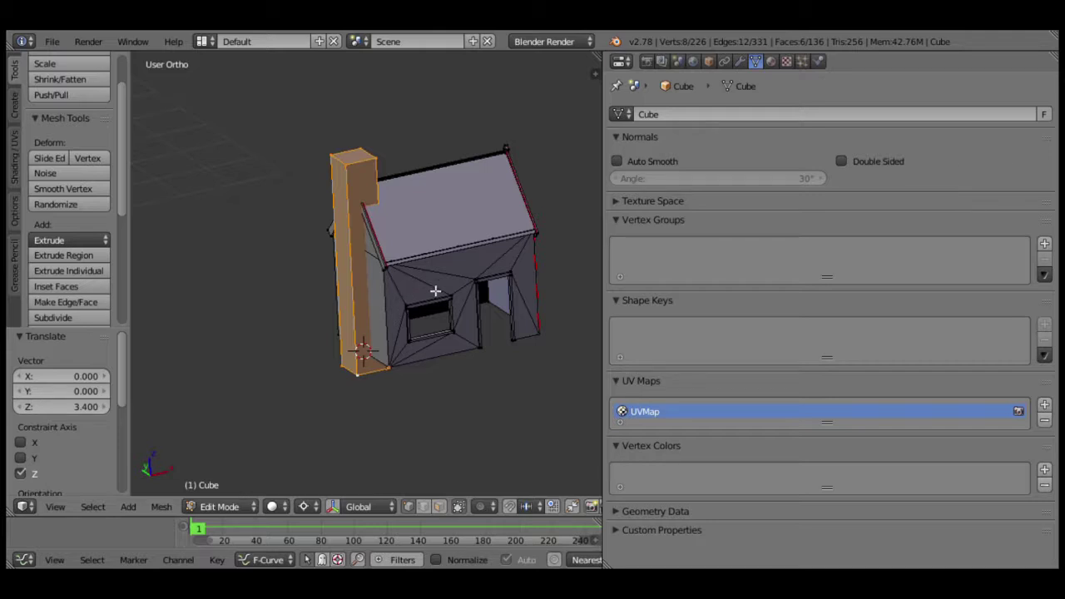
key(shift+d)
key(Escape)
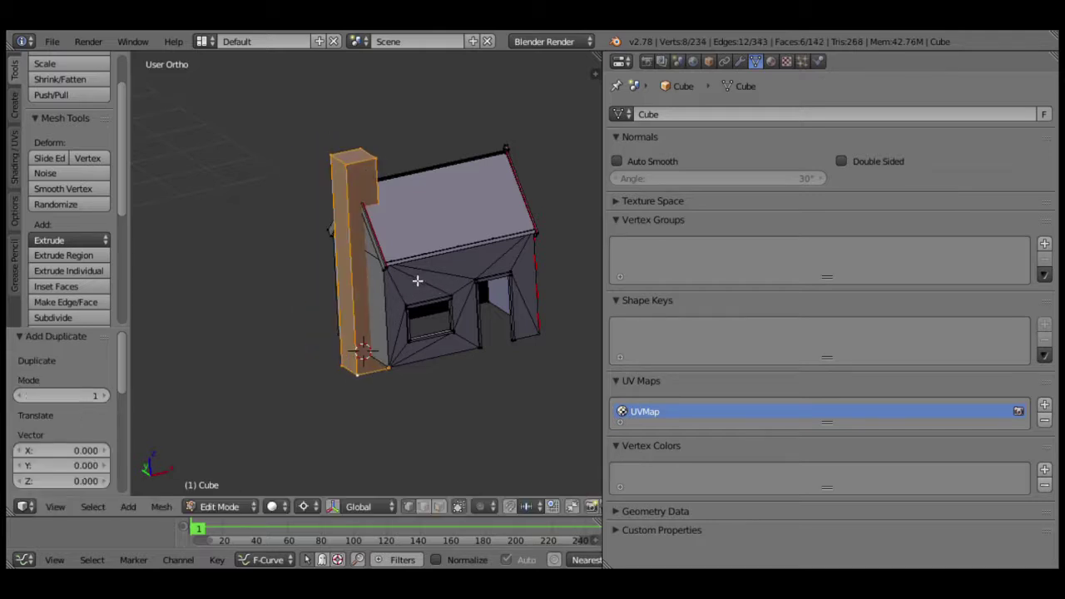
key(h)
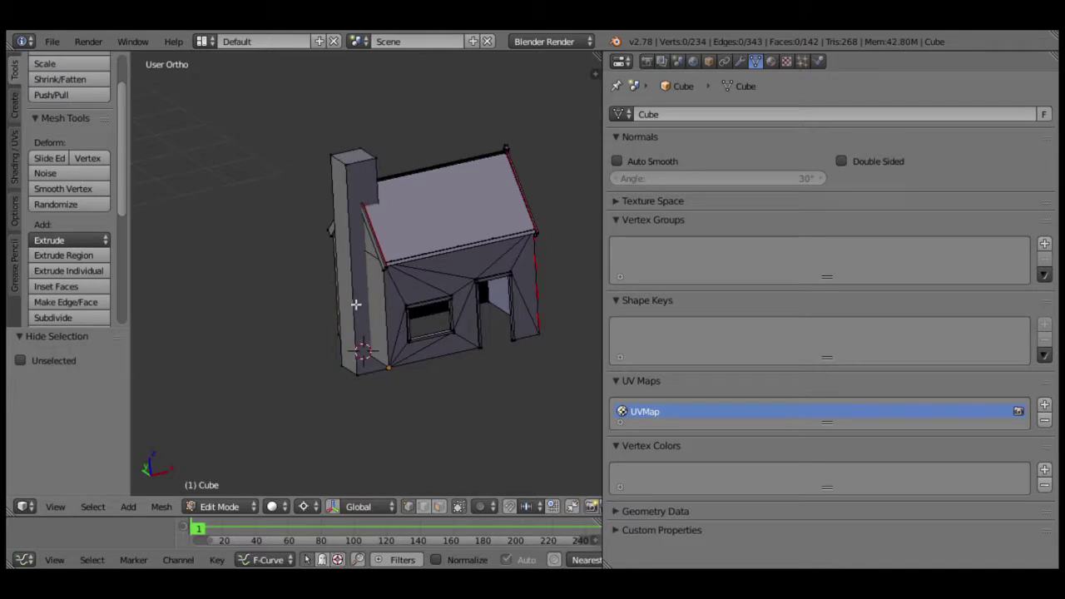
key(l)
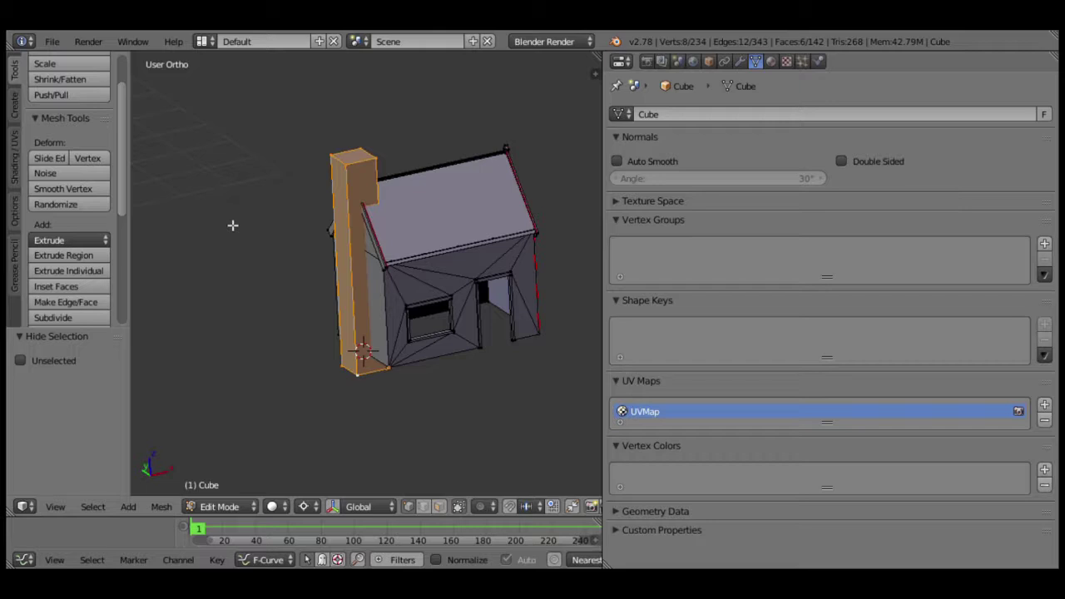
Apply an Intersect (Boolean), trying Union and Intersect before settling on Difference.
key(space)
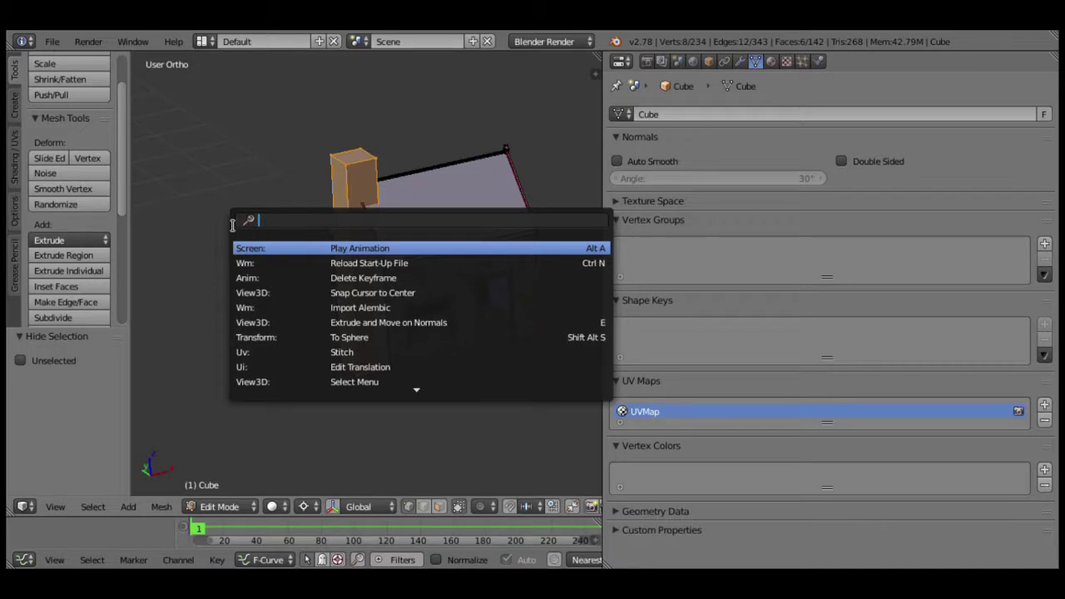
text(b)
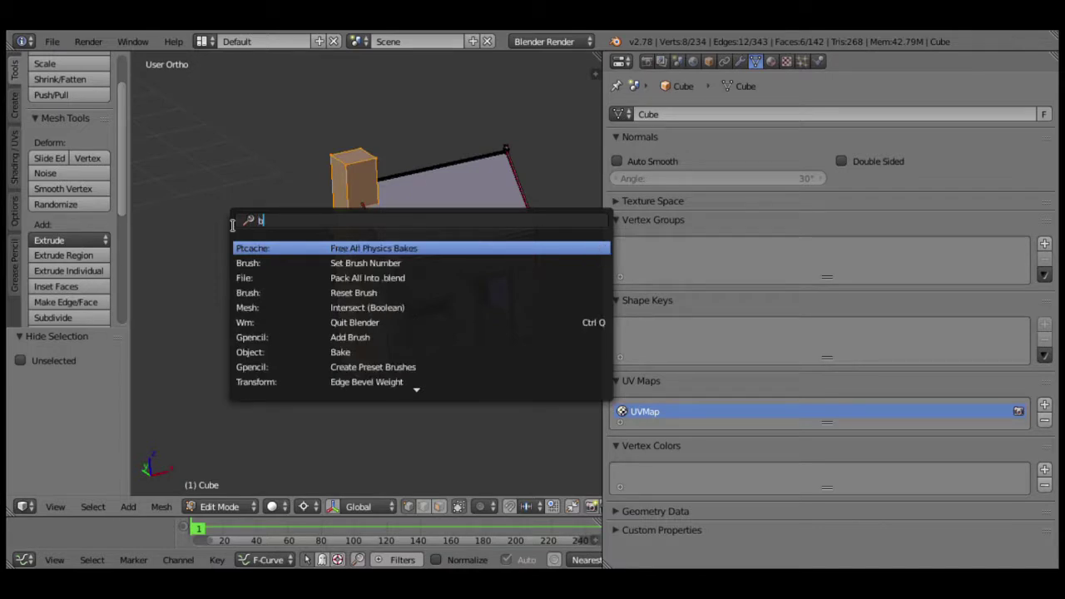
text(oolean)
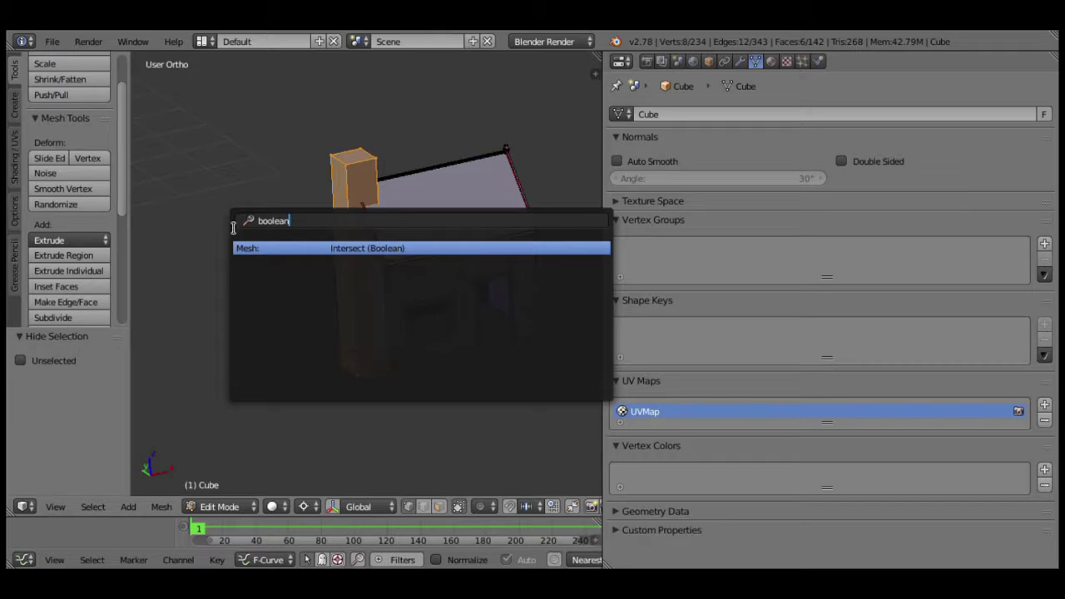
click(370, 252)
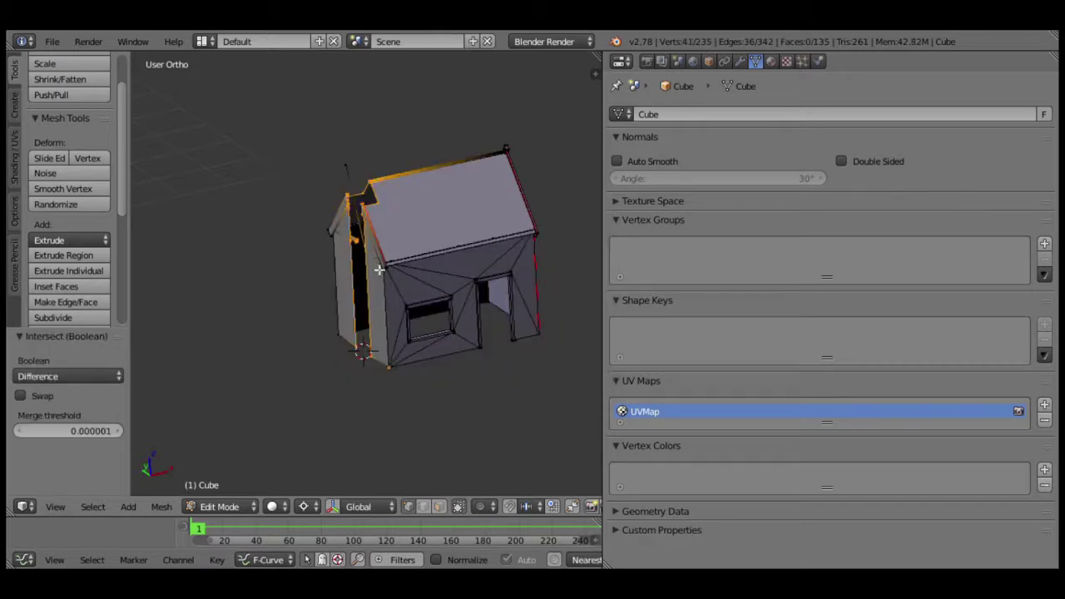
click(70, 374)
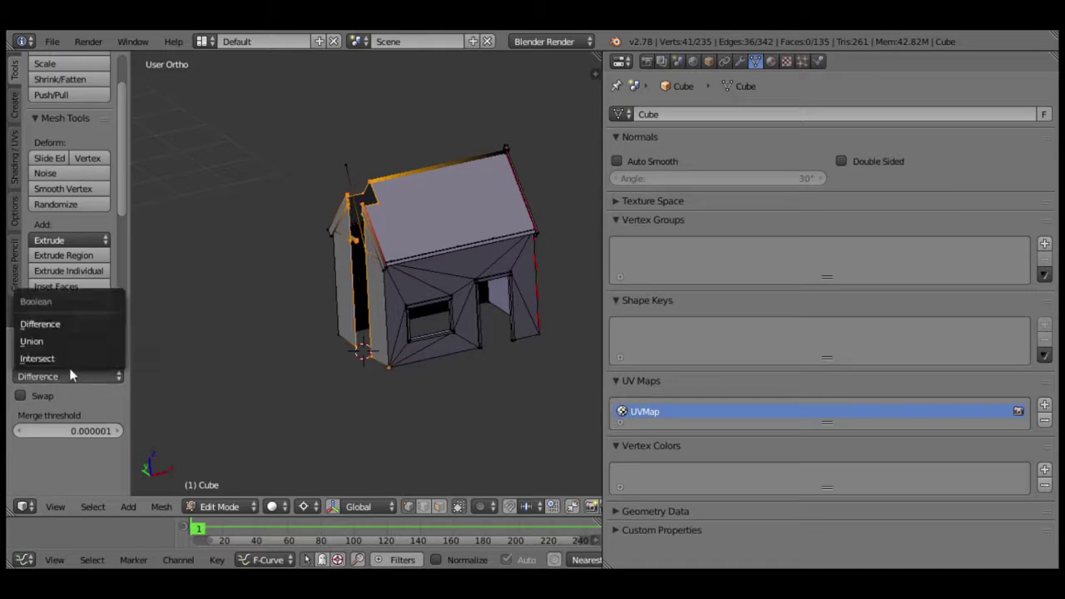
click(66, 341)
scroll(241, 334, up, 5)
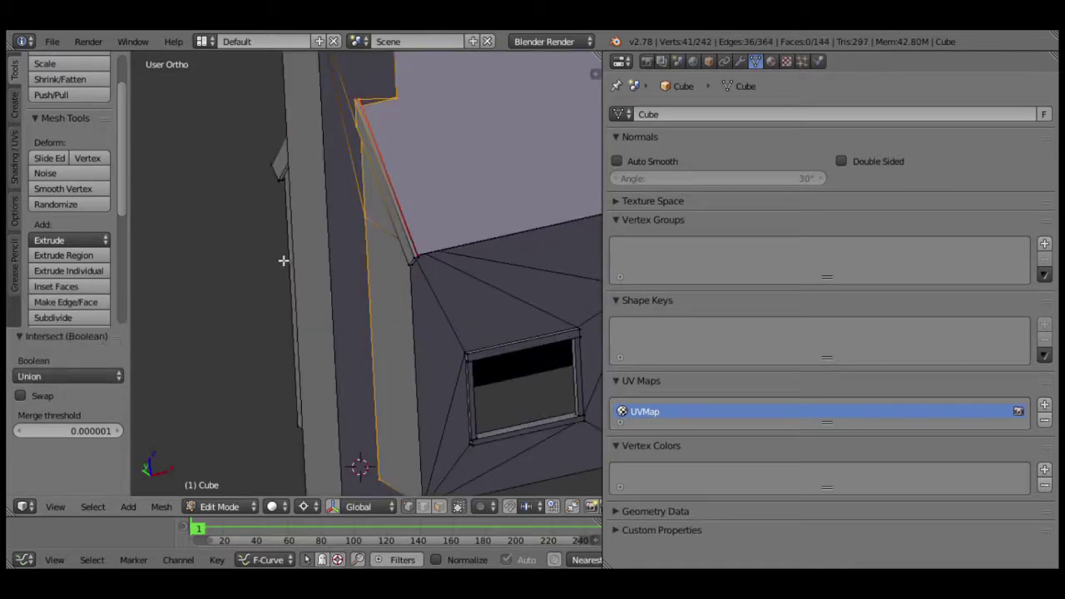
click(63, 377)
click(63, 360)
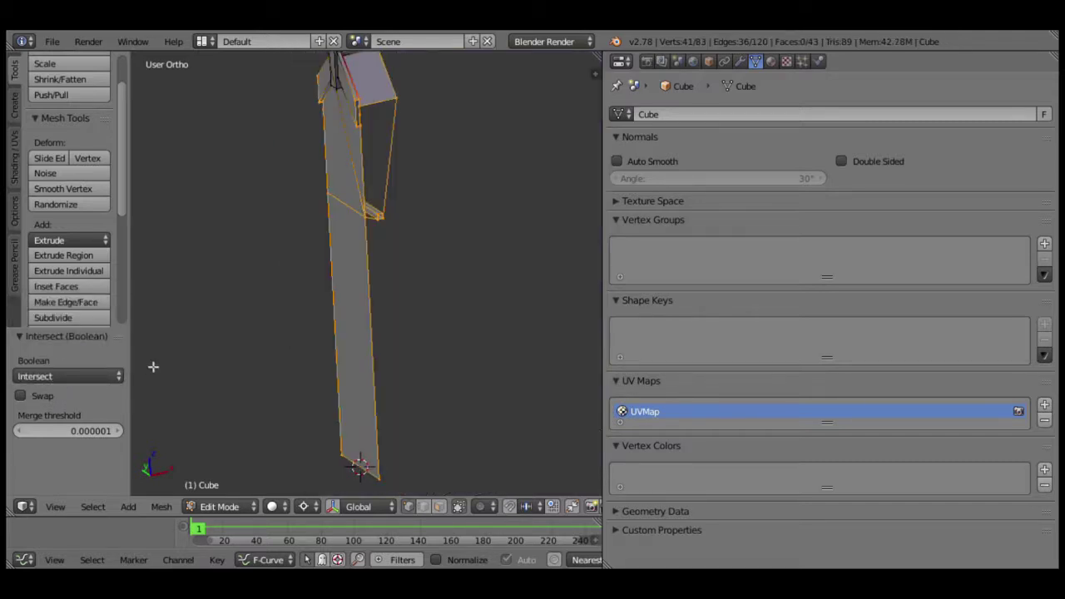
click(58, 376)
click(46, 323)
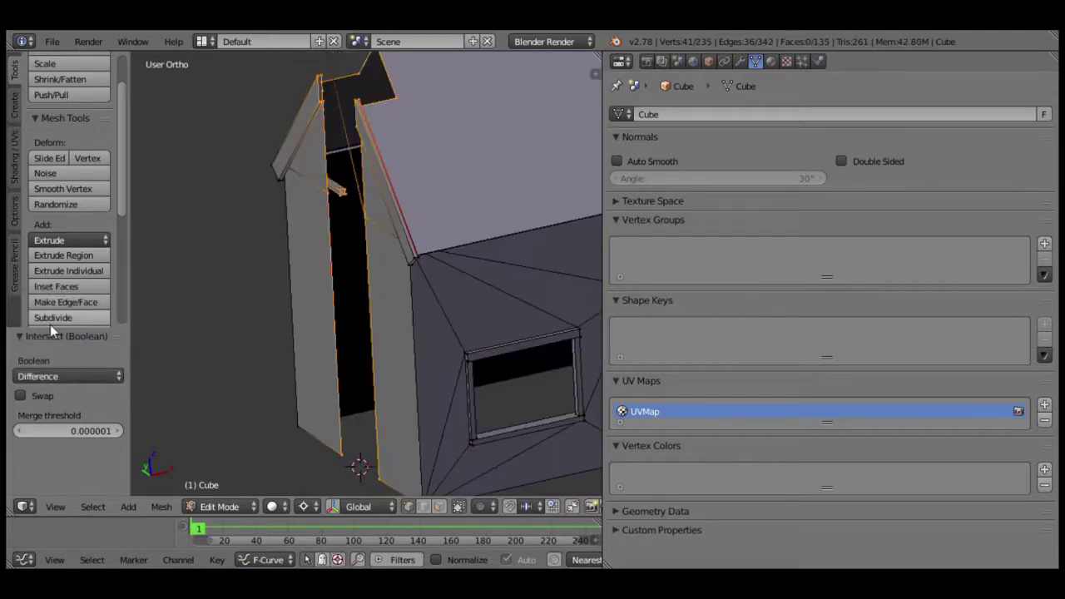
Orbit and zoom around the gable to inspect the chimney-shaped gap in the roof.
scroll(316, 284, down, 5)
mouse_move(359, 322)
middle_down()
mouse_move(366, 288)
mouse_move(345, 332)
middle_up()
scroll(375, 321, up, 6)
scroll(345, 332, up, 2)
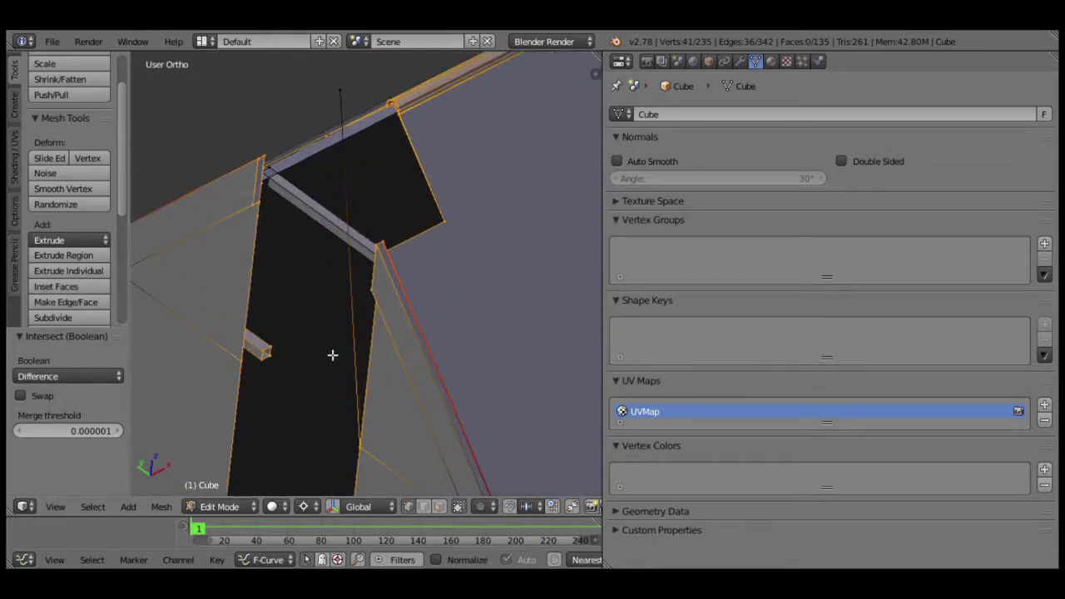
mouse_move(330, 348)
middle_down()
mouse_move(363, 387)
mouse_move(341, 377)
middle_up()
scroll(385, 242, up, 2)
scroll(347, 350, up, 1)
scroll(345, 343, up, 2)
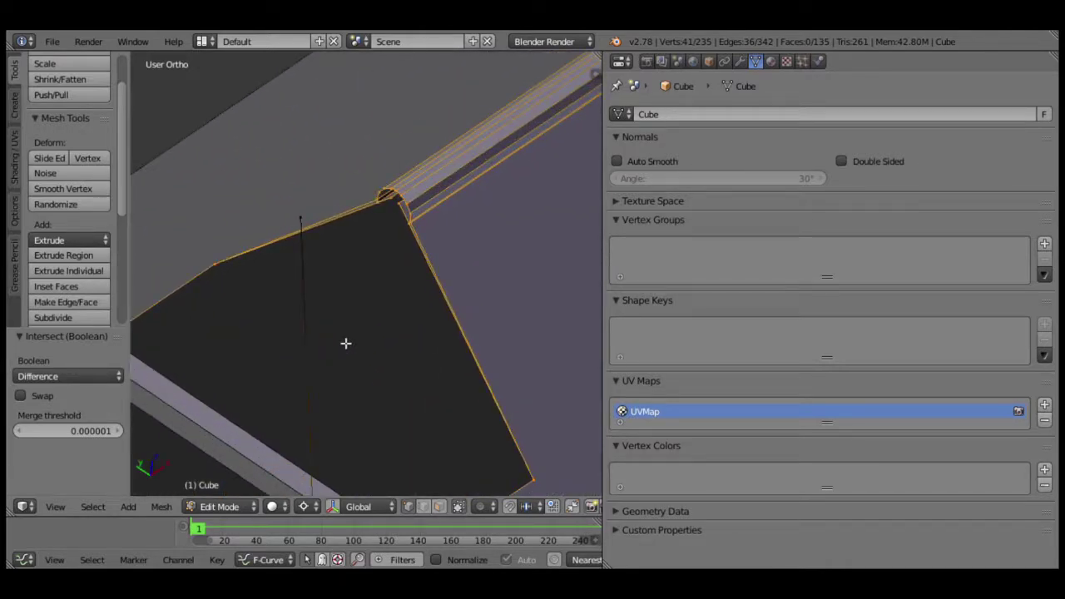
scroll(345, 343, down, 3)
scroll(380, 364, down, 2)
mouse_move(380, 363)
middle_down()
mouse_move(372, 331)
mouse_move(341, 353)
middle_up()
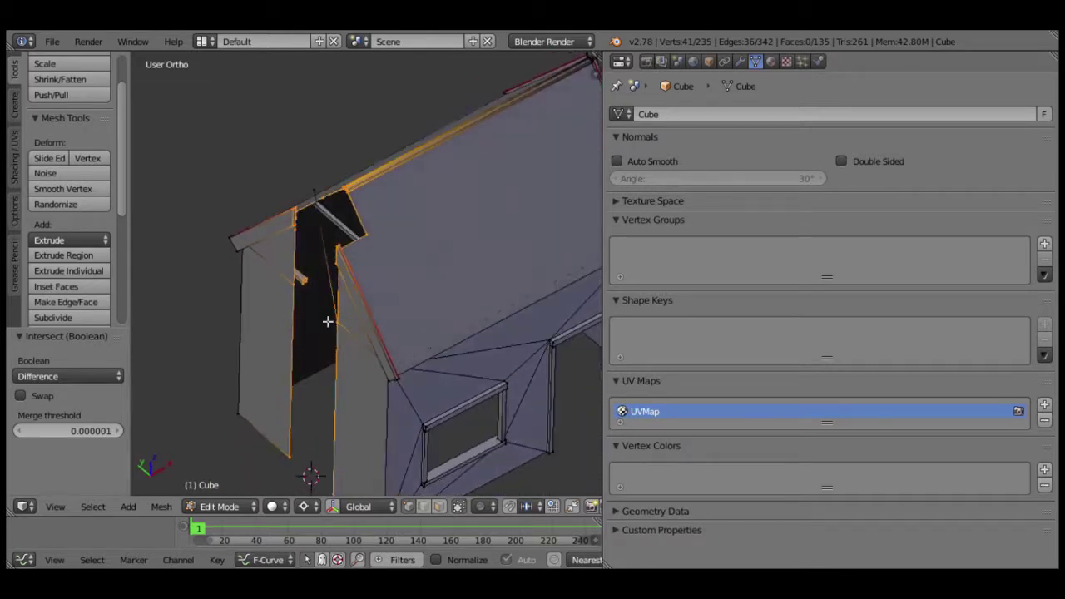
Delete the stray vertex at the roof peak.
right_click(314, 193)
key(x)
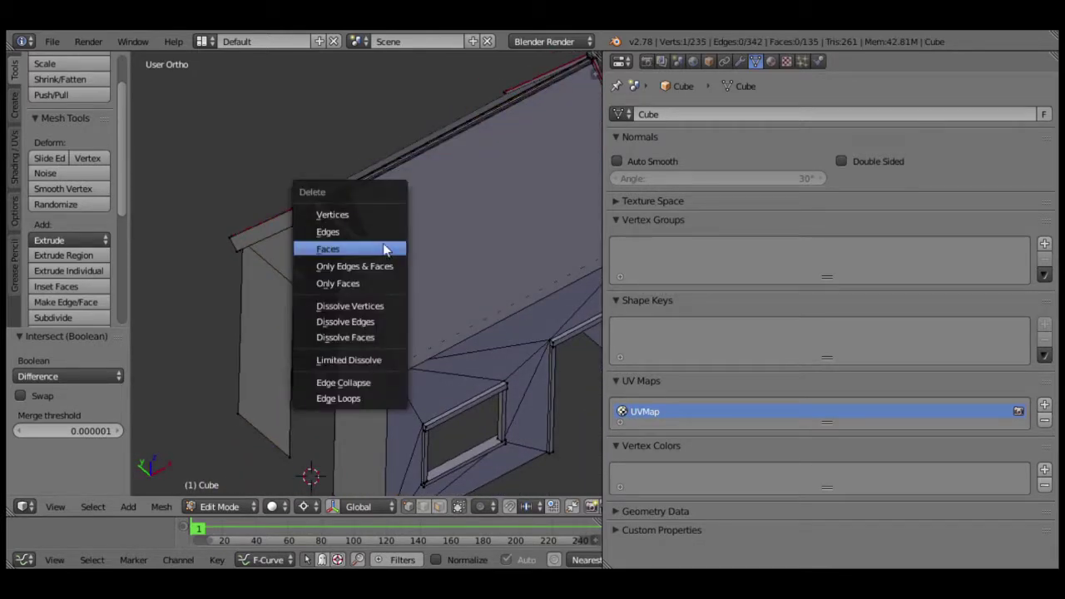
click(370, 214)
middle_drag(363, 254, 372, 316)
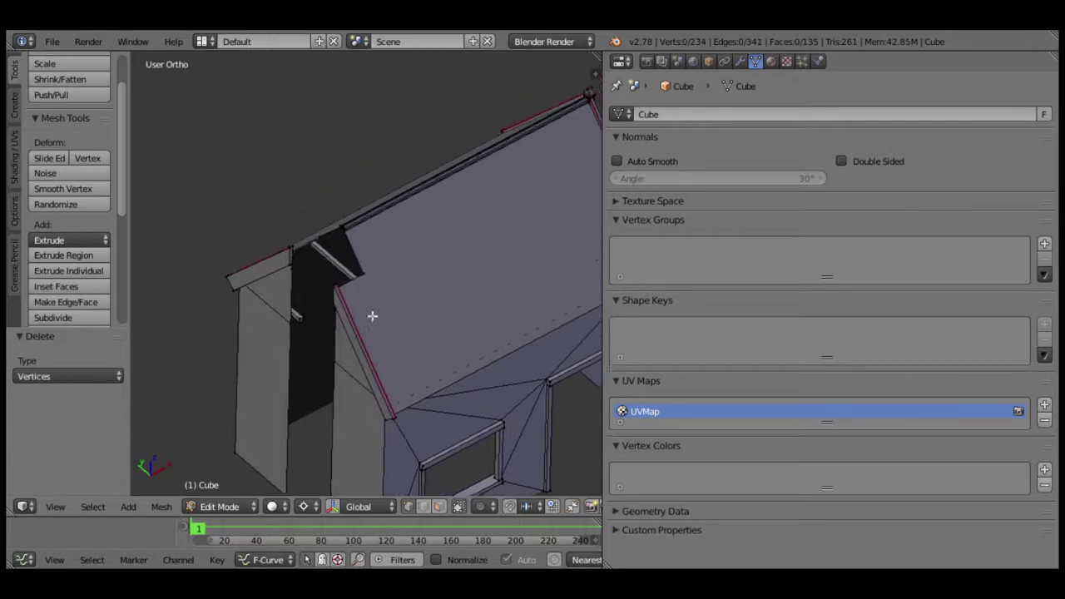
scroll(372, 316, up, 3)
mouse_move(361, 352)
middle_down()
mouse_move(333, 340)
mouse_move(373, 392)
mouse_move(332, 403)
mouse_move(466, 257)
mouse_move(399, 284)
middle_up()
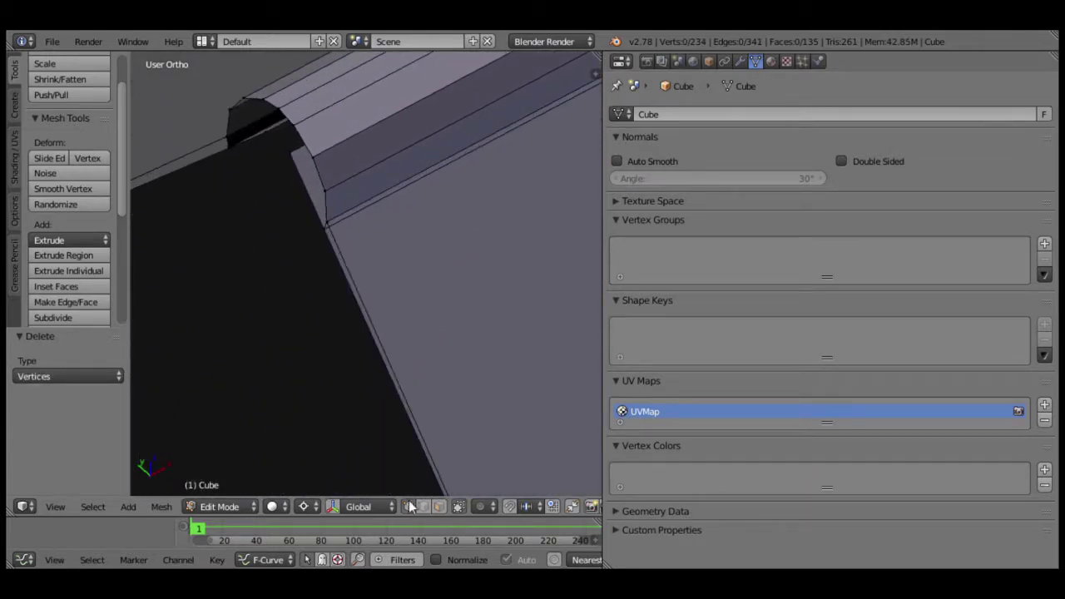
In edge select mode, delete the diagonal and upper leftover roof edges.
click(423, 507)
right_click(363, 282)
shift+right_click(190, 155)
key(x)
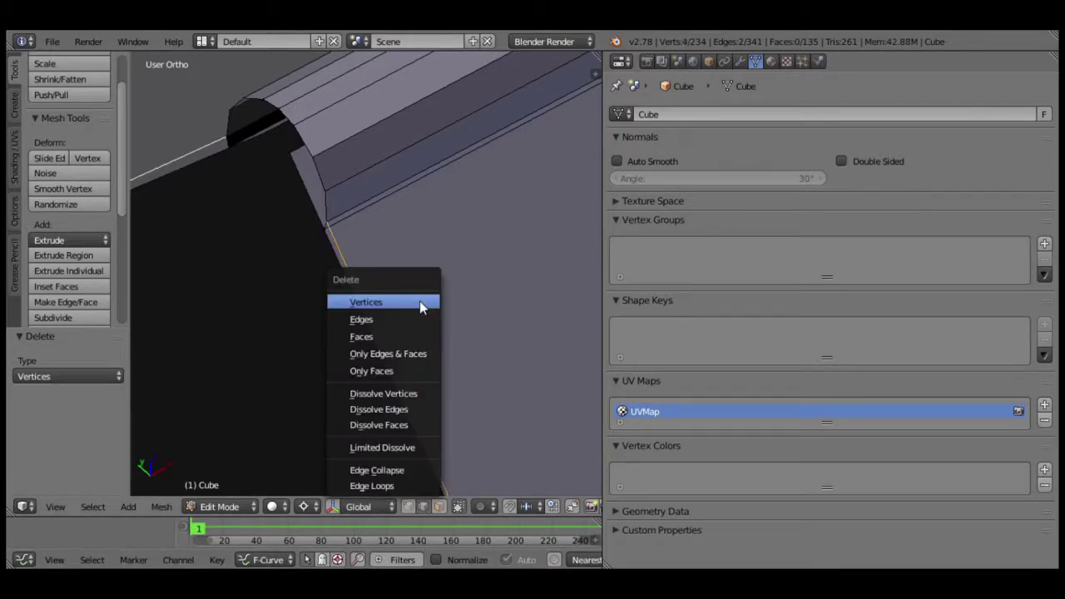
click(414, 321)
Reveal the hidden chimney column with Alt+H.
mouse_move(419, 323)
middle_down()
mouse_move(403, 315)
mouse_move(381, 362)
mouse_move(375, 331)
mouse_move(441, 307)
mouse_move(328, 205)
mouse_move(371, 290)
mouse_move(357, 298)
mouse_move(383, 297)
middle_up()
scroll(340, 254, down, 3)
scroll(381, 290, down, 3)
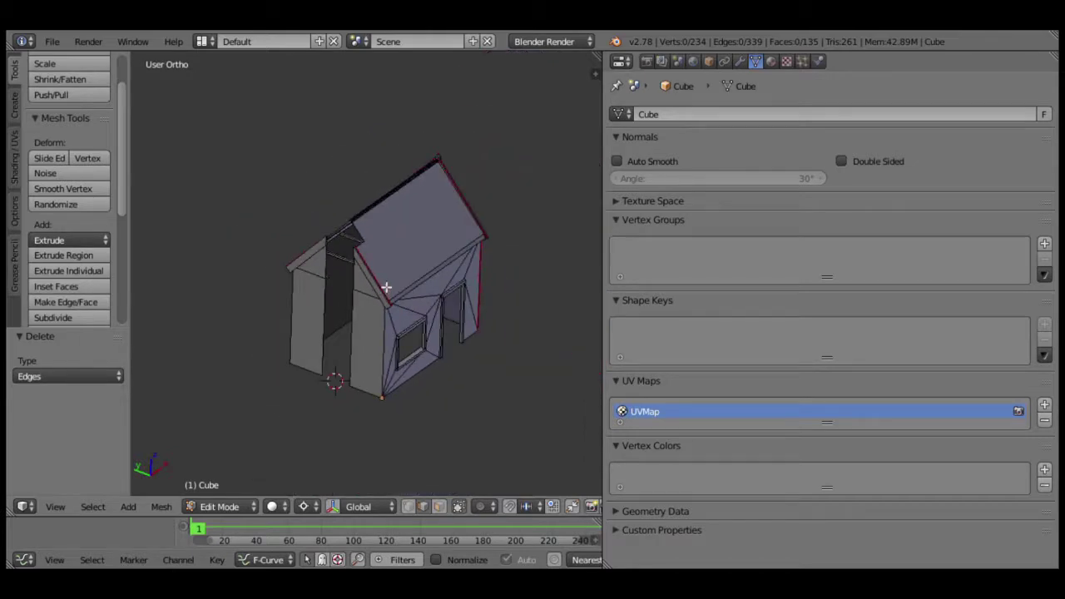
key(alt+h)
scroll(370, 281, up, 3)
scroll(364, 277, down, 3)
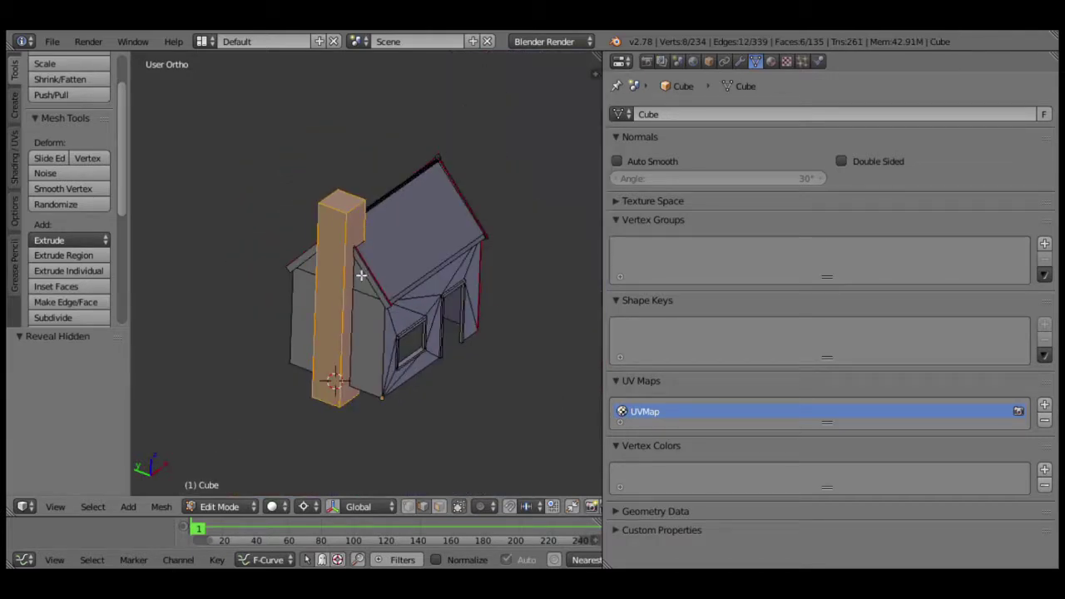
In front wireframe view, box-select chimney geometry and flatten it to zero height along Z.
key(KP_1)
key(z)
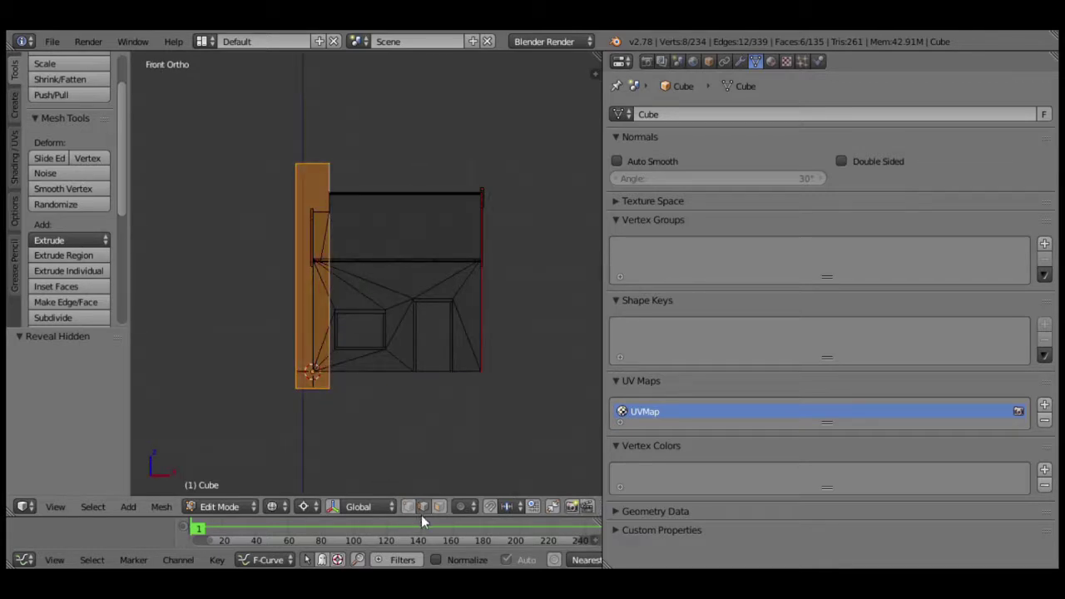
shift+middle_drag(323, 400, 353, 396)
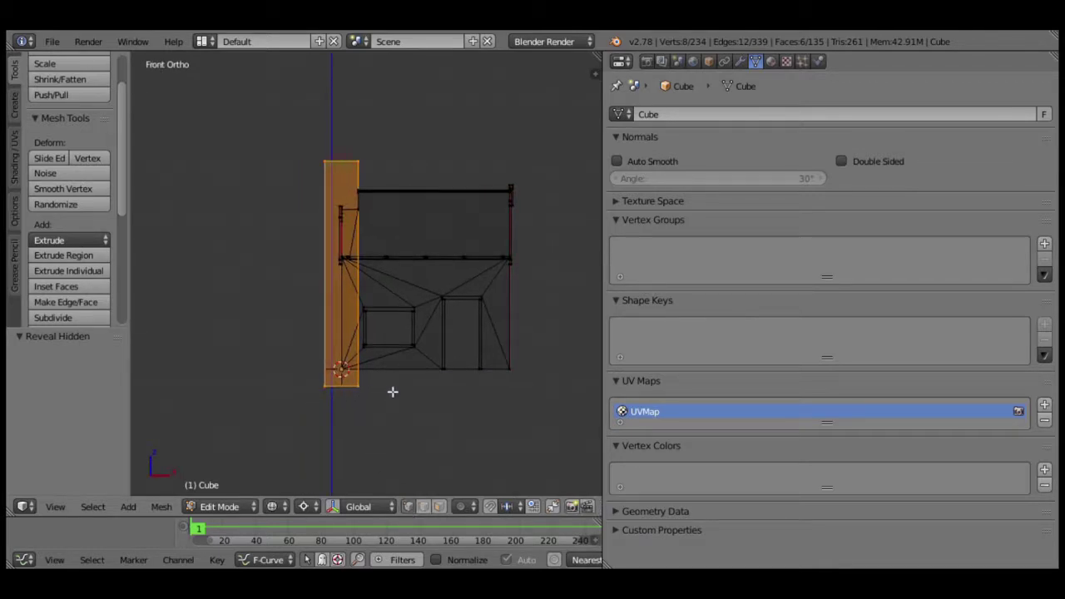
key(b)
middle_drag(438, 271, 142, 45)
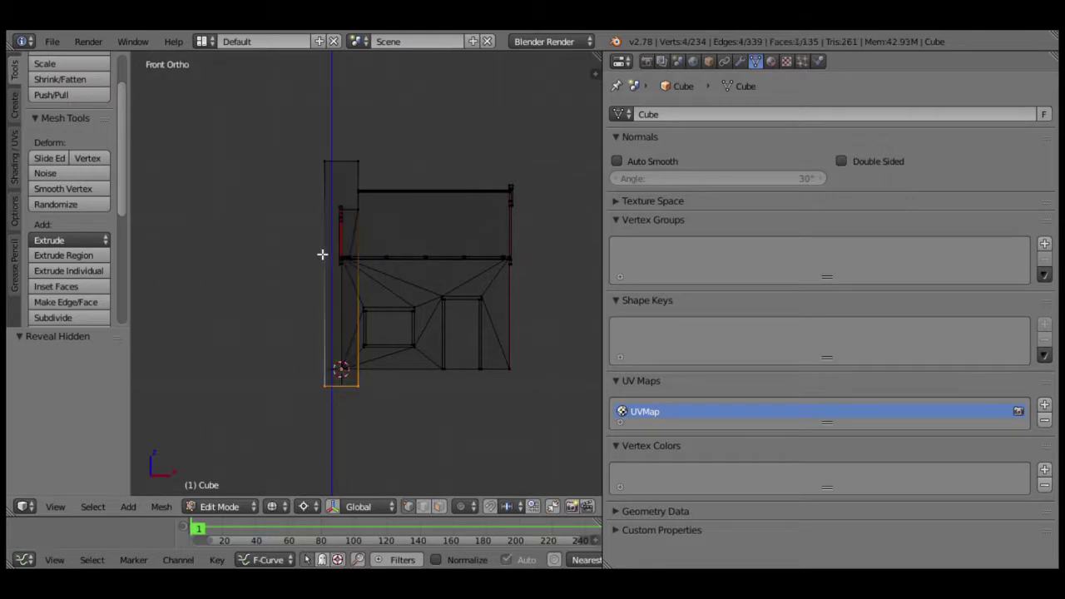
key(s)
key(z)
key(0)
key(Return)
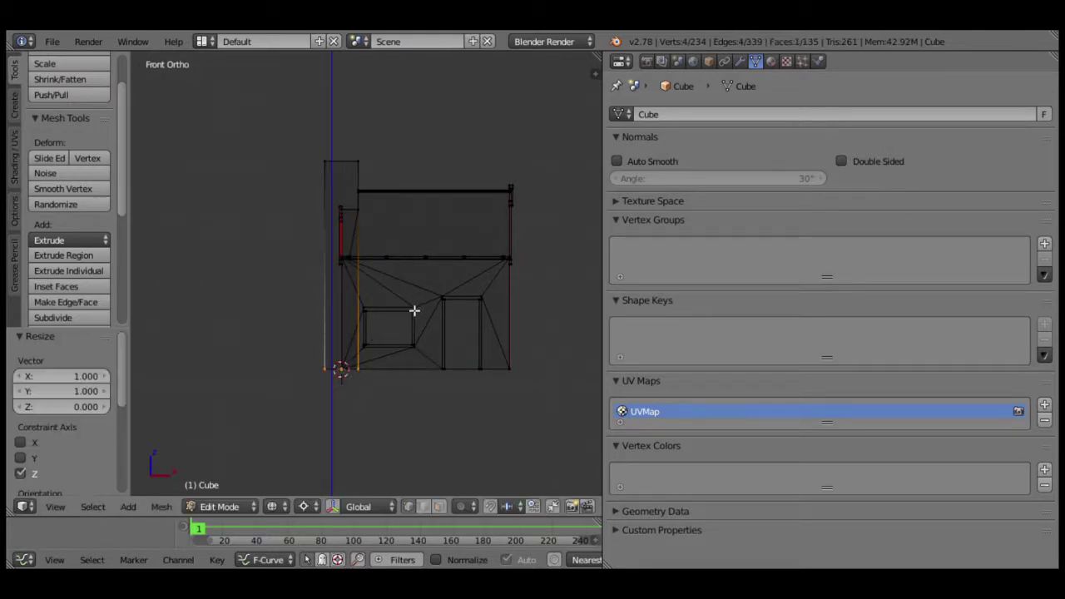
Delete the flattened face and the chimney's top face to hollow the chimney.
key(x)
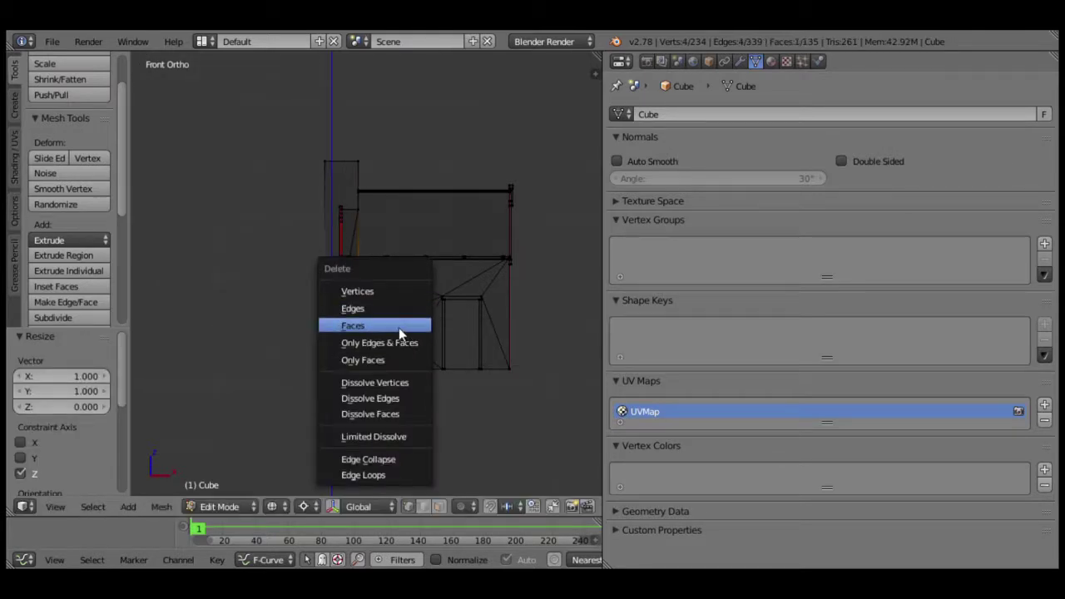
click(400, 328)
key(b)
drag(394, 183, 332, 174)
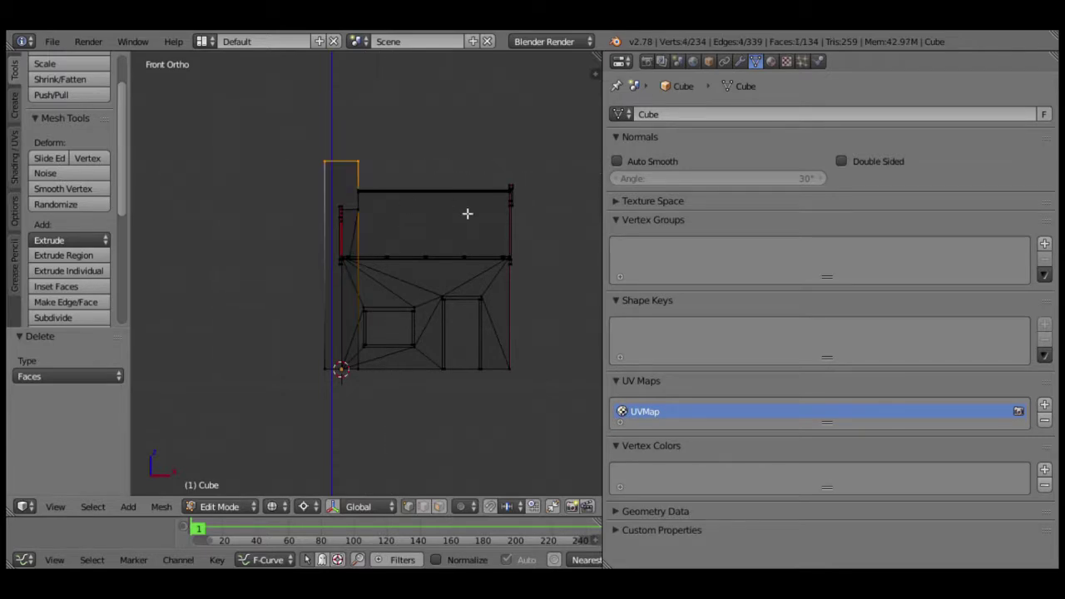
key(x)
click(463, 216)
Switch to textured shading and orbit around the house to inspect the hollow chimney.
mouse_move(352, 247)
middle_down()
mouse_move(336, 240)
mouse_move(353, 270)
middle_up()
key(alt+z)
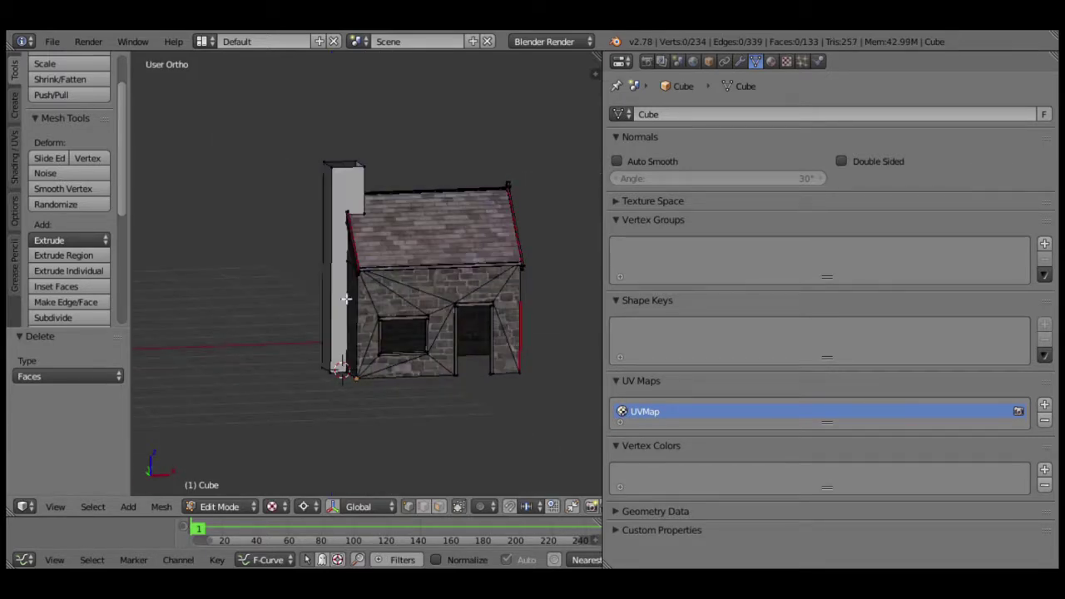
scroll(337, 279, up, 3)
scroll(315, 260, up, 3)
scroll(314, 261, down, 3)
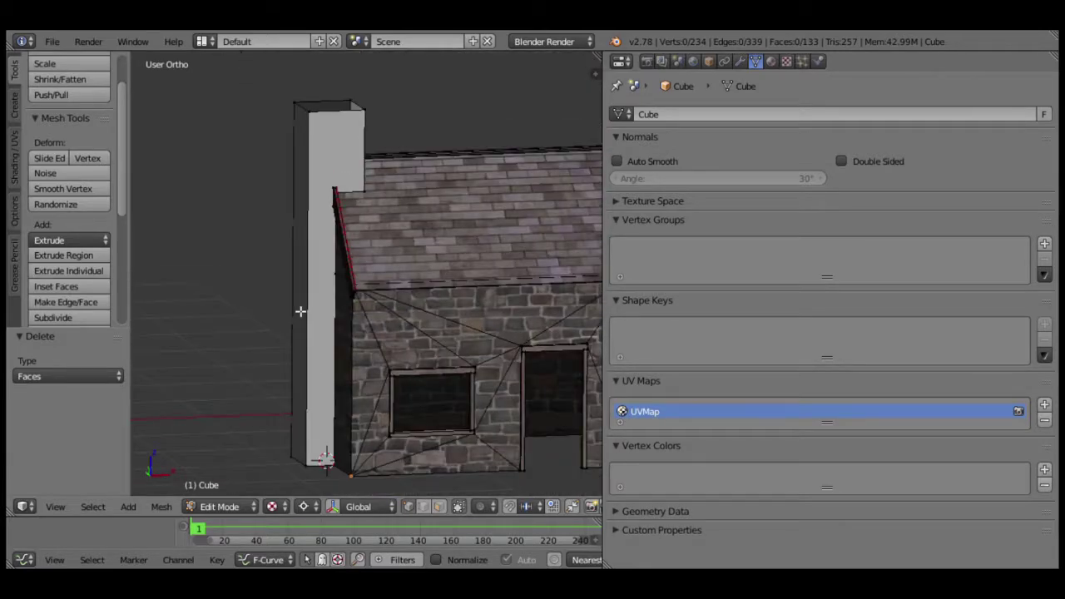
mouse_move(303, 277)
middle_down()
mouse_move(304, 302)
mouse_move(438, 286)
mouse_move(477, 300)
middle_up()
scroll(422, 344, up, 3)
scroll(422, 333, down, 1)
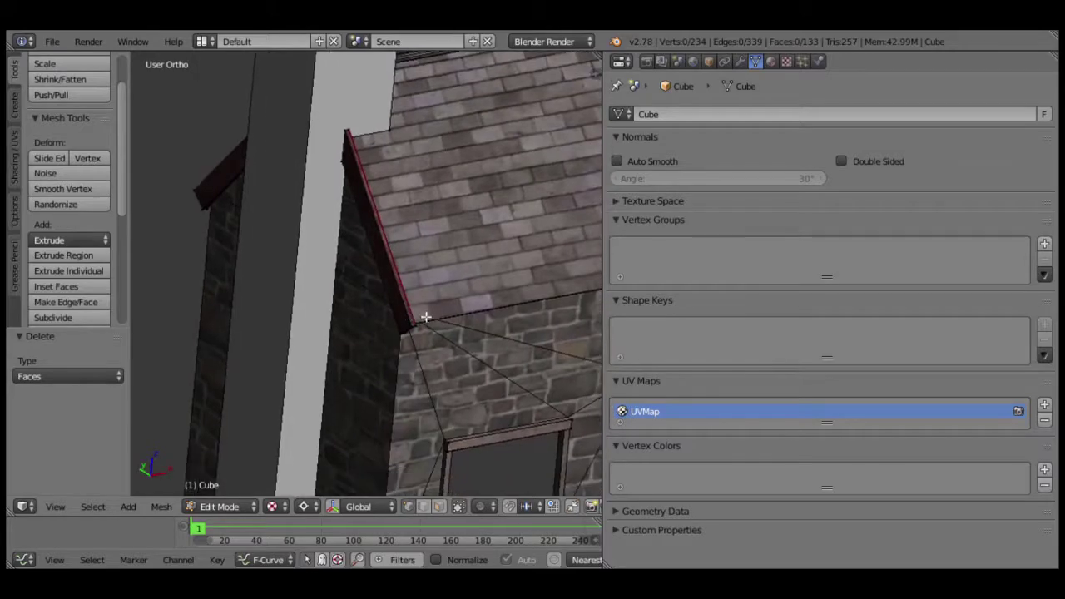
scroll(345, 330, down, 4)
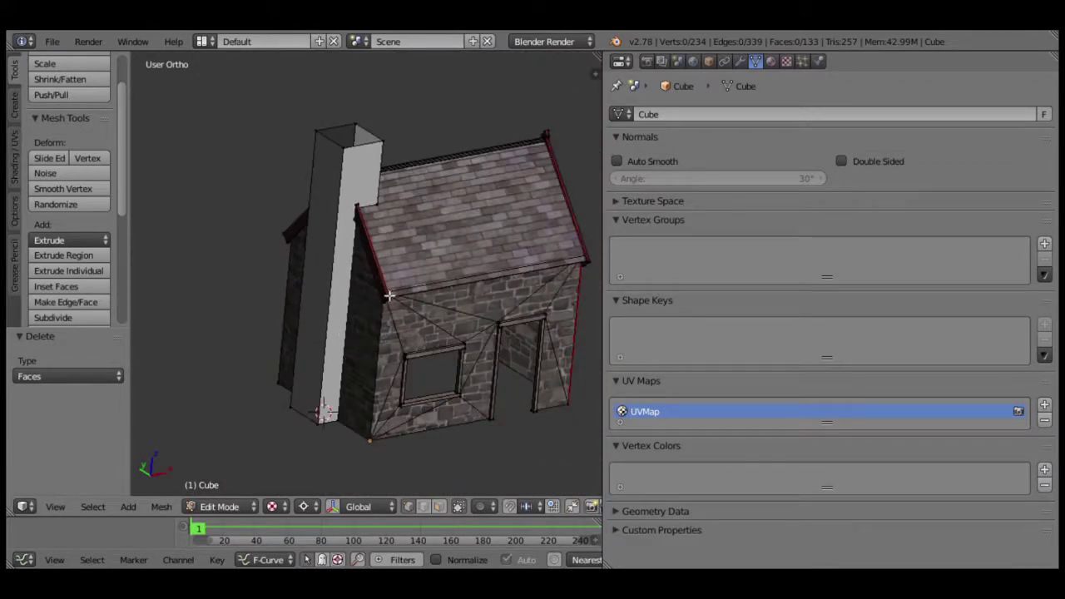
scroll(437, 252, up, 2)
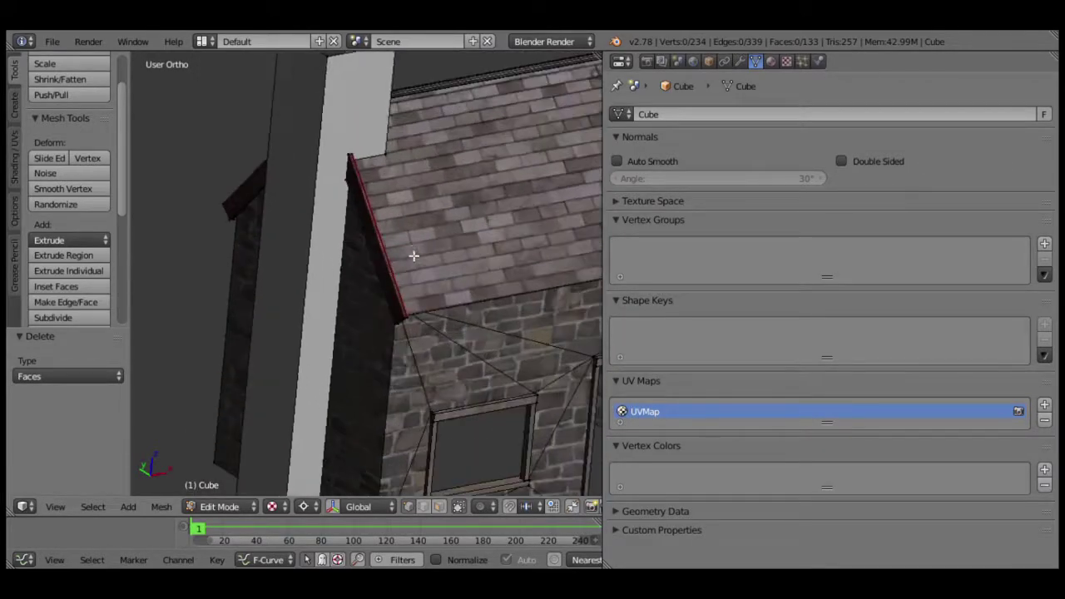
scroll(305, 223, down, 1)
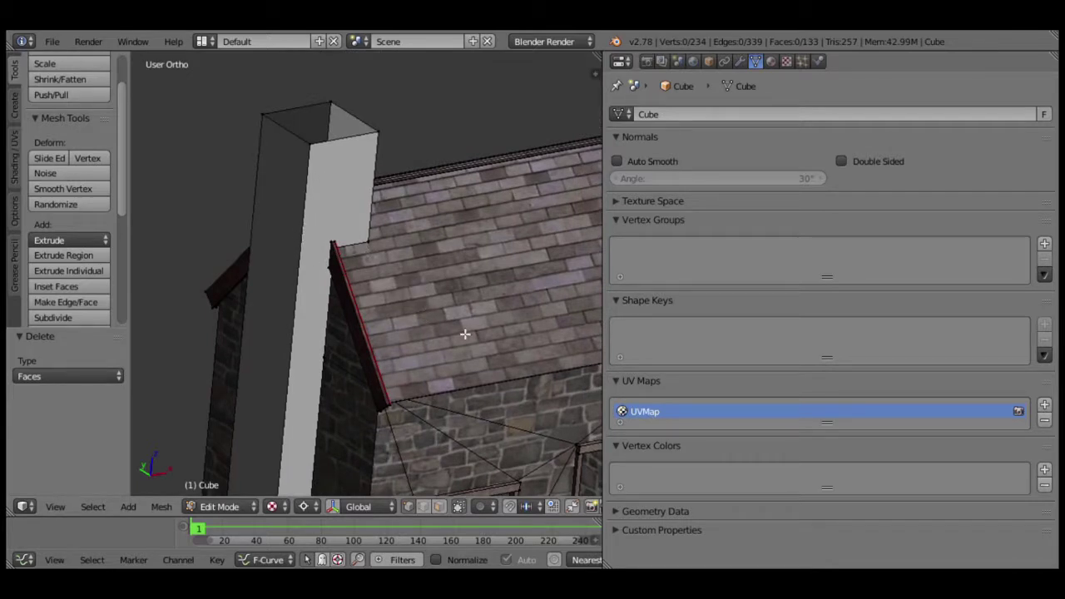
scroll(456, 318, down, 3)
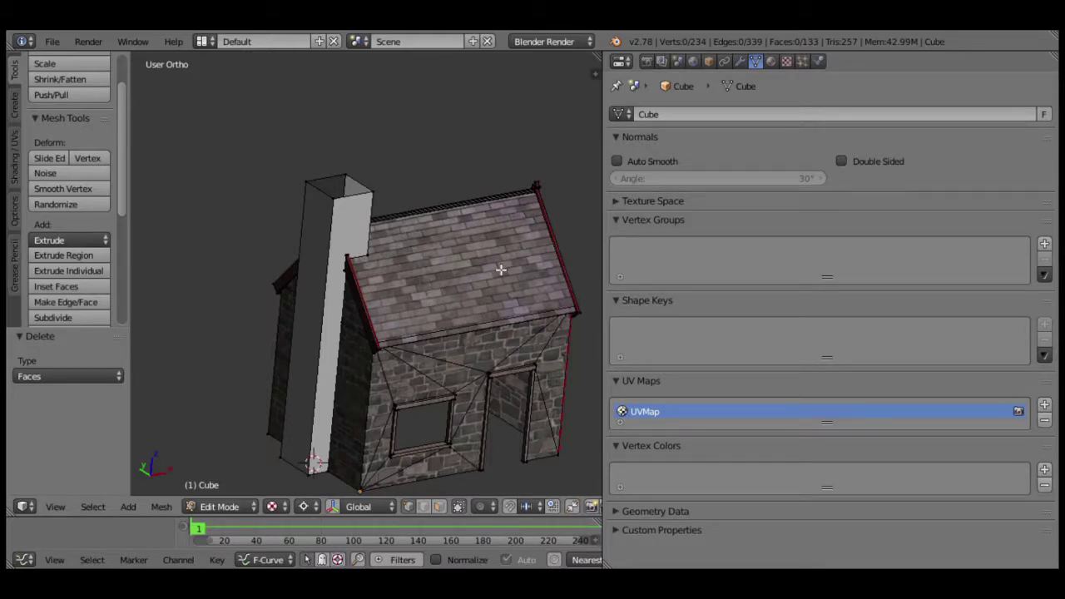
scroll(351, 297, up, 2)
scroll(367, 245, up, 2)
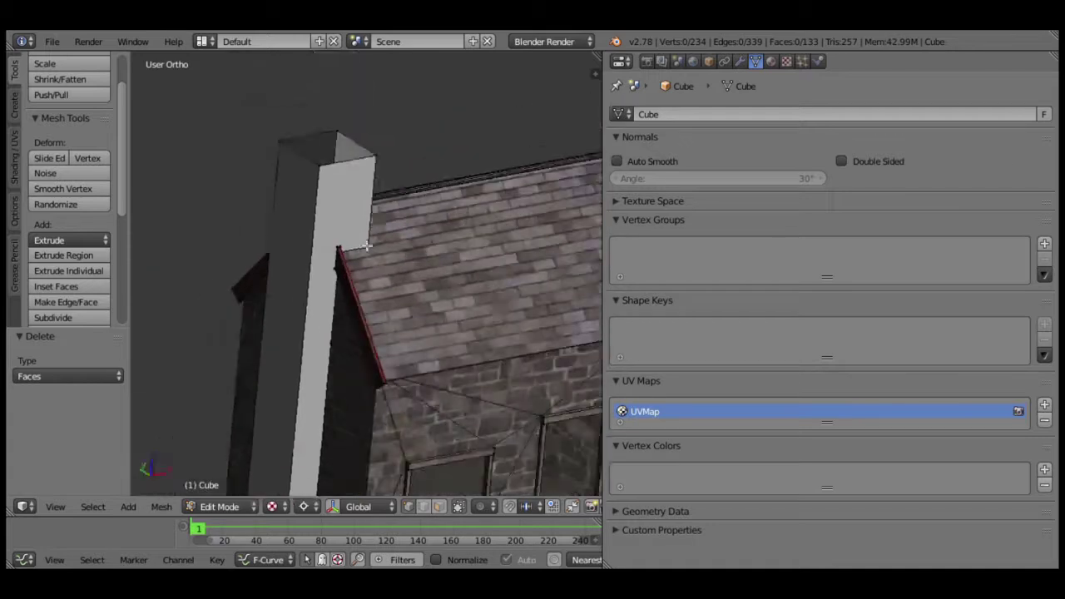
scroll(399, 266, down, 1)
scroll(425, 283, down, 3)
scroll(424, 295, down, 1)
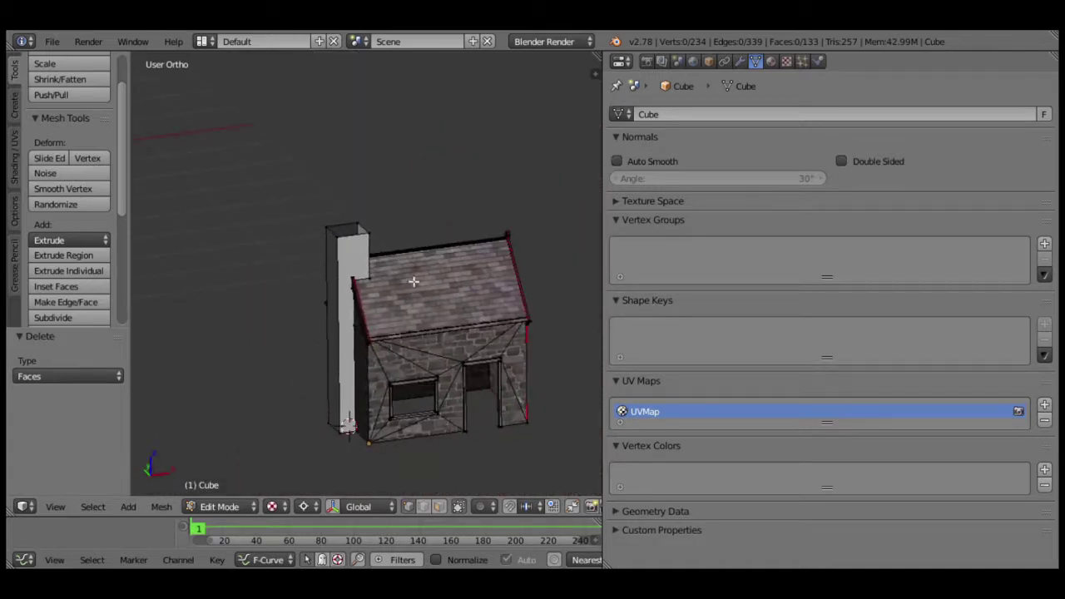
Extrude the chimney's top face upward twice, by 0.2 and then 0.4.
key(KP_1)
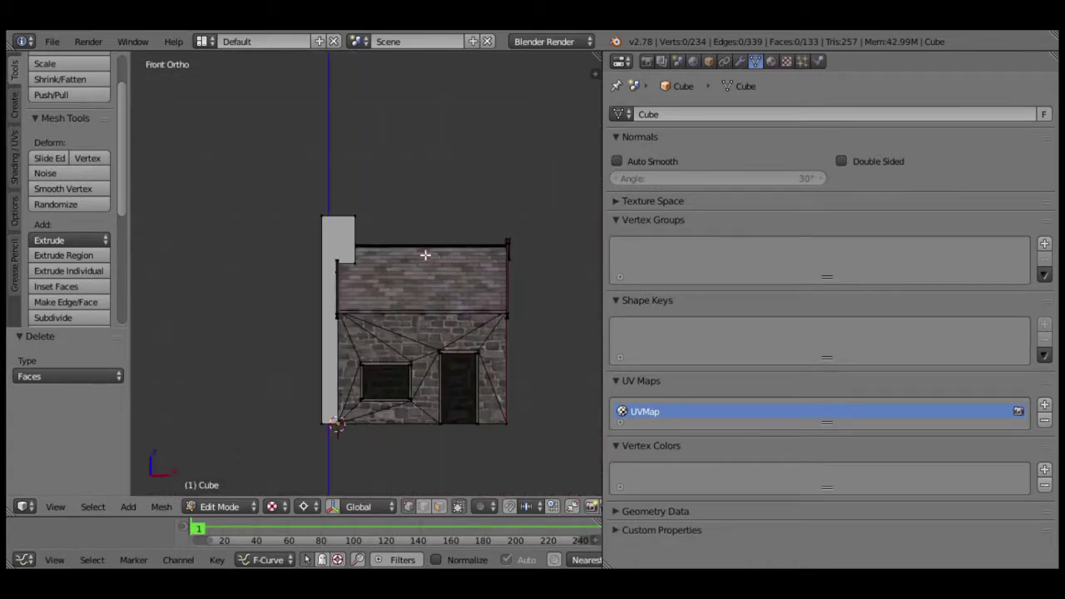
key(z)
shift+middle_drag(386, 255, 425, 292)
key(a)
key(a)
right_click(386, 286)
scroll(474, 252, up, 6)
shift+middle_drag(474, 252, 420, 281)
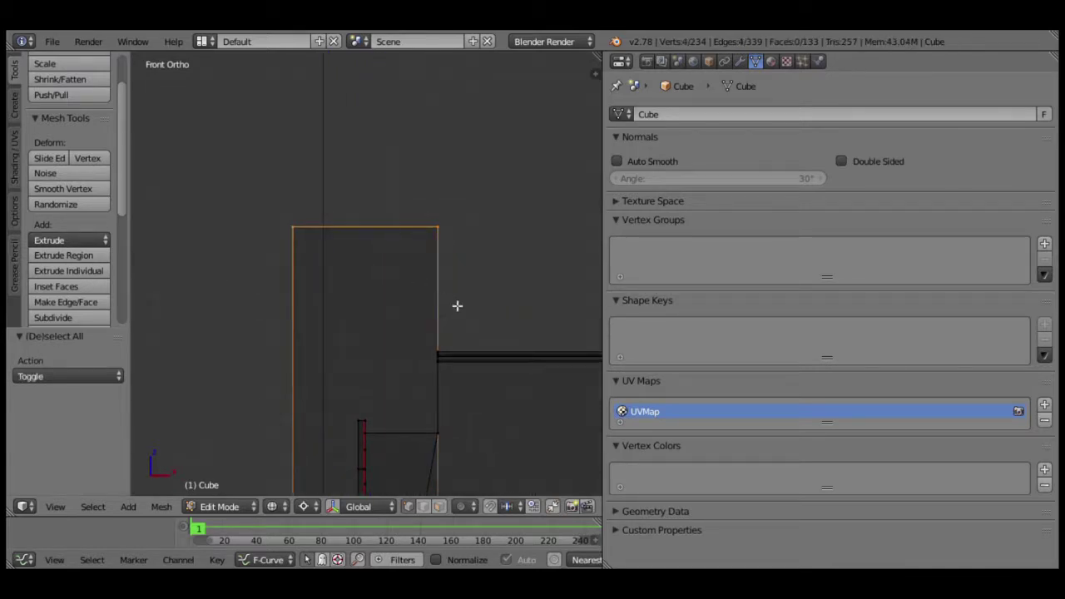
key(e)
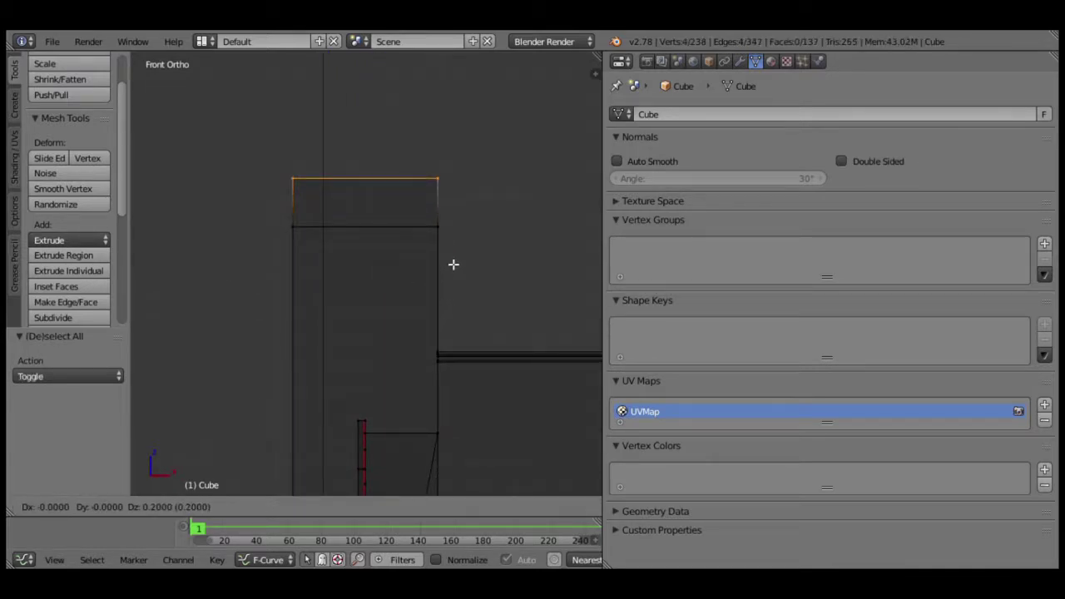
click(454, 267)
scroll(466, 278, down, 2)
key(e)
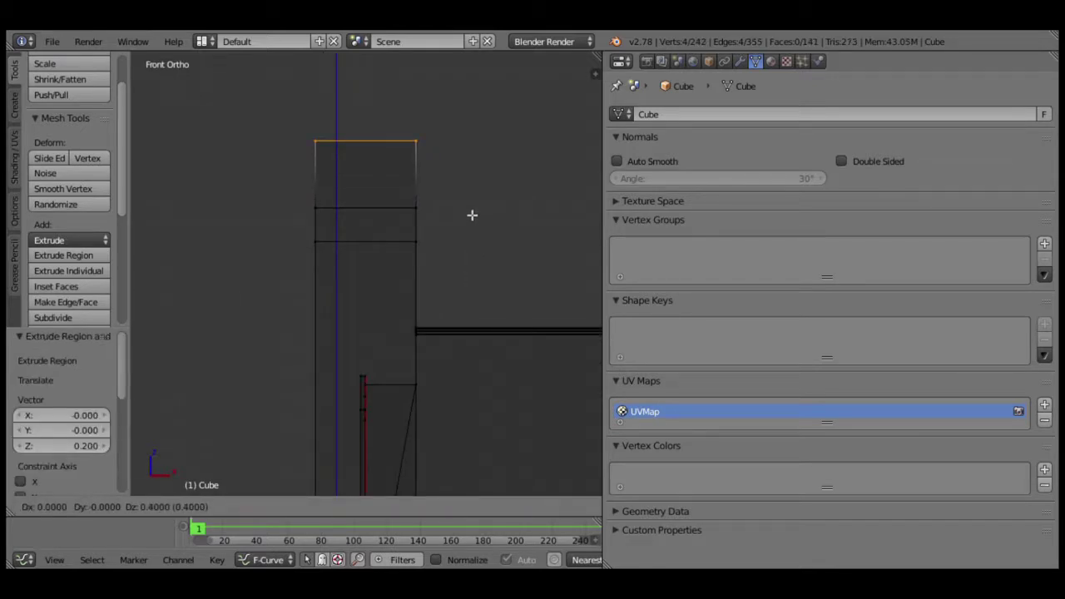
click(472, 215)
scroll(458, 241, down, 3)
Select the chimney's vertical corner edges for an edge operation.
mouse_move(368, 274)
middle_down()
mouse_move(376, 311)
mouse_move(412, 302)
middle_up()
key(a)
alt+right_click(405, 282)
key(ctrl+e)
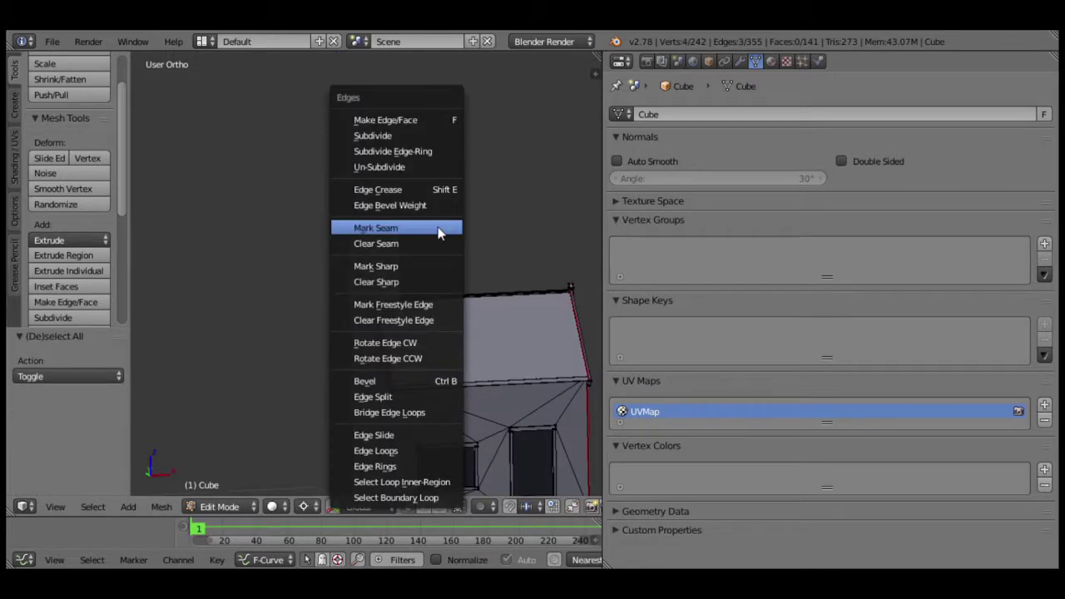
Mark the chimney seam and unwrap the whole chimney in a UV/Image Editor pane.
click(442, 227)
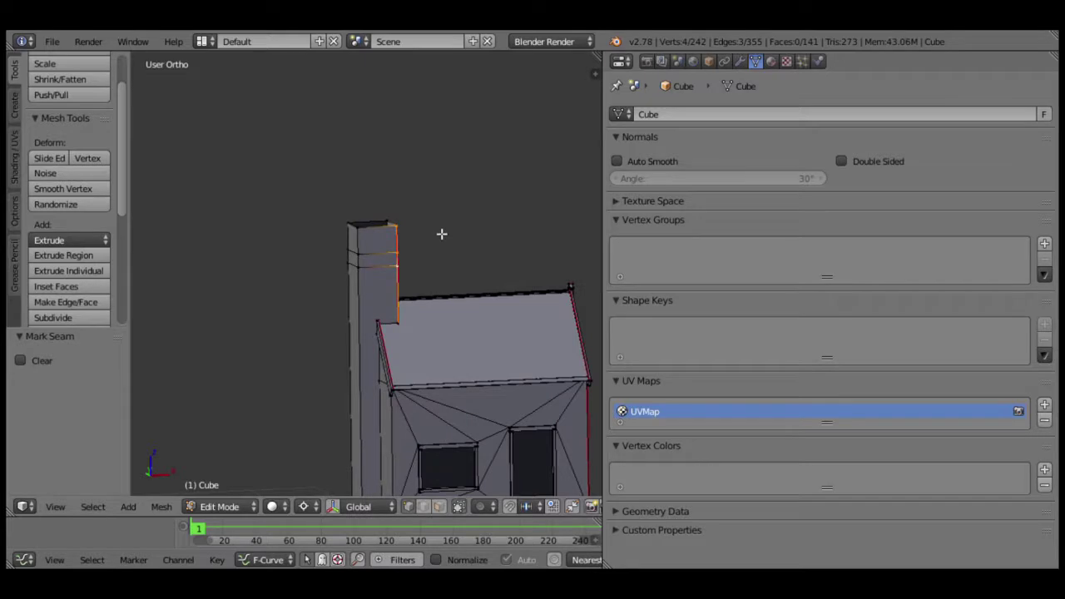
click(621, 64)
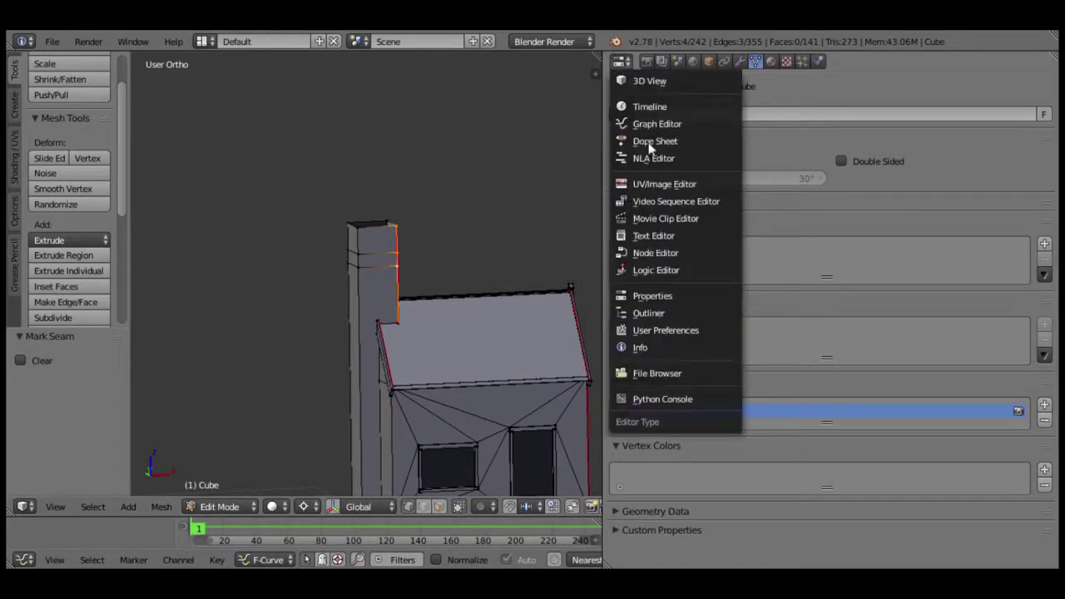
click(658, 184)
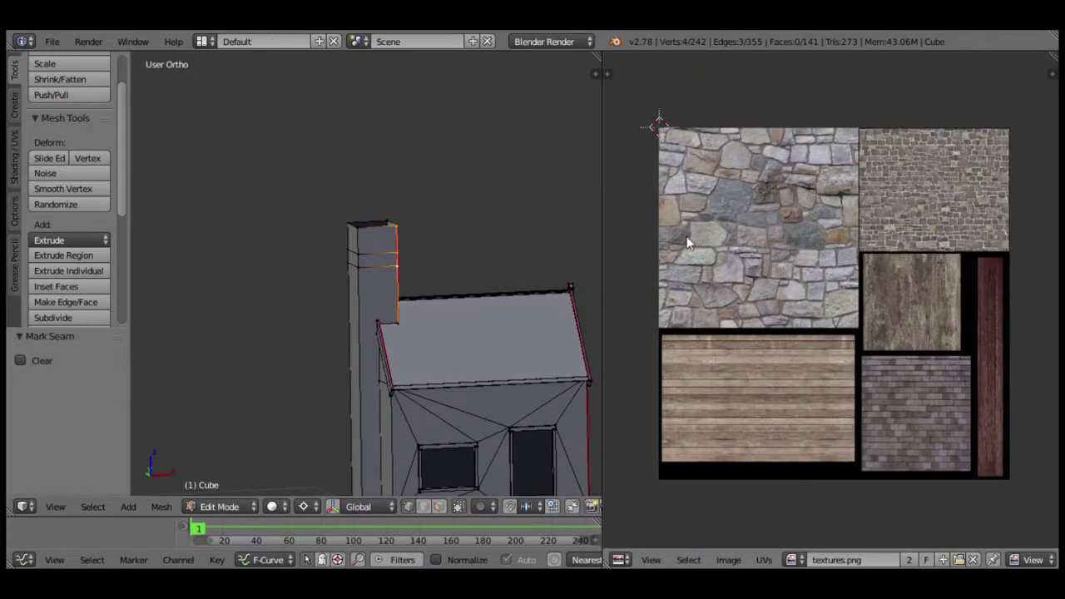
key(ctrl+KP_Add)
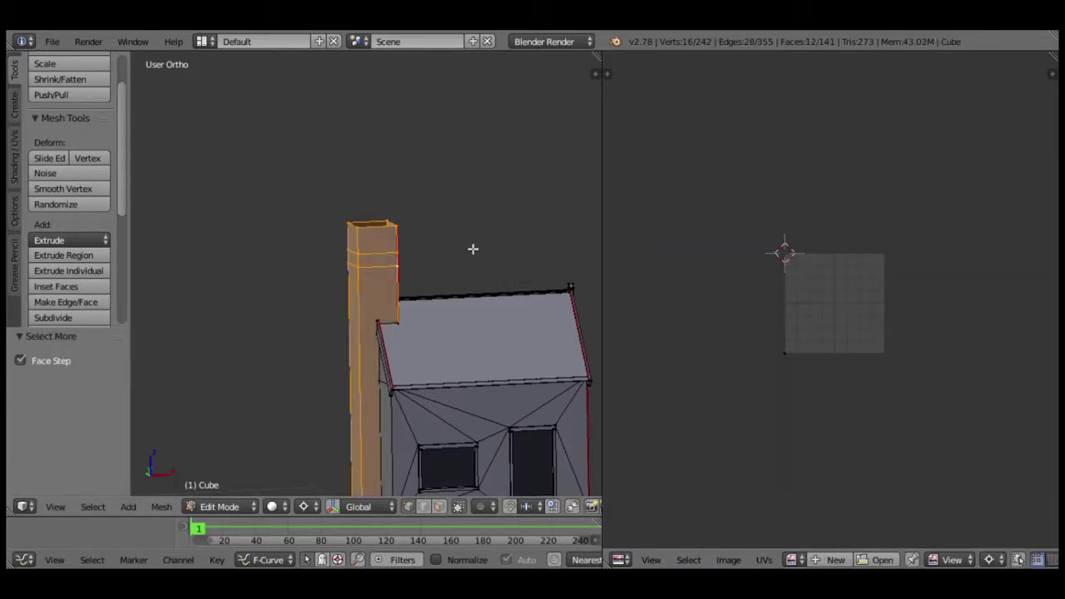
key(u)
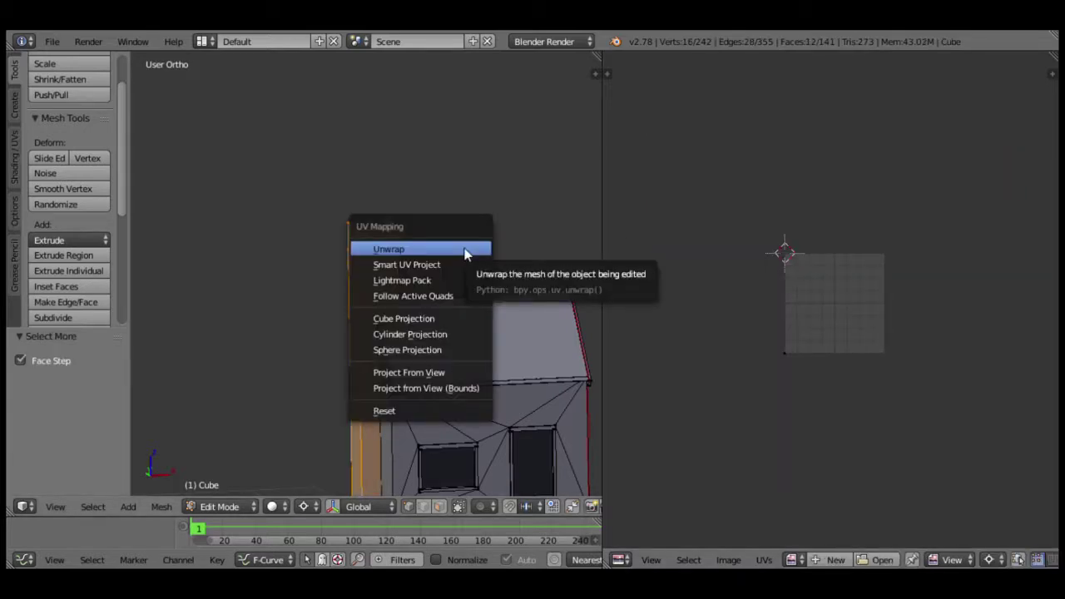
click(470, 252)
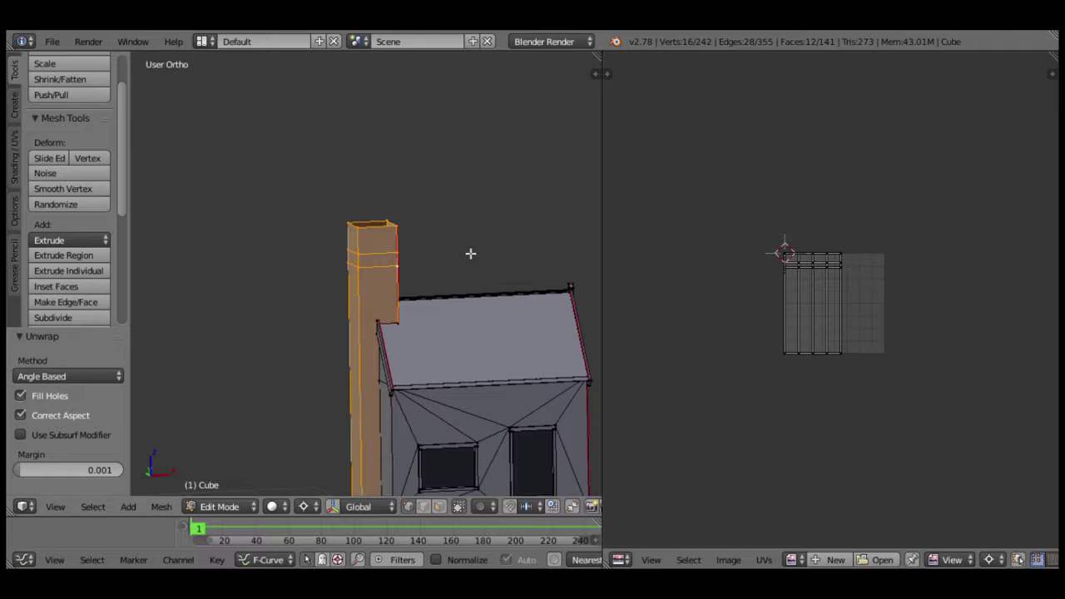
Load textures.png as the image behind the chimney UVs.
key(alt+z)
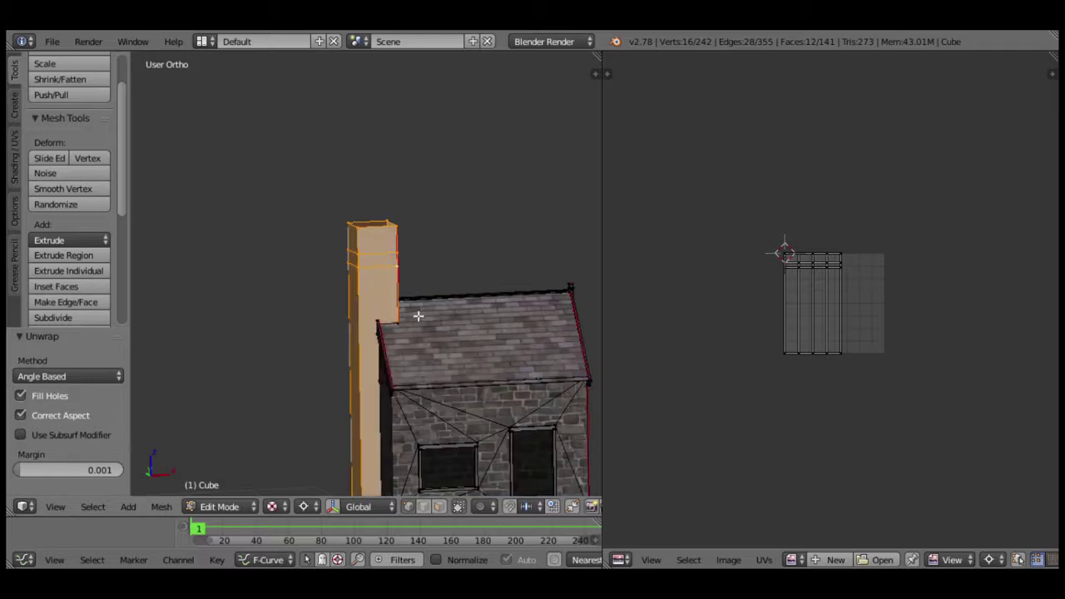
key(alt+z)
key(alt+z)
click(793, 560)
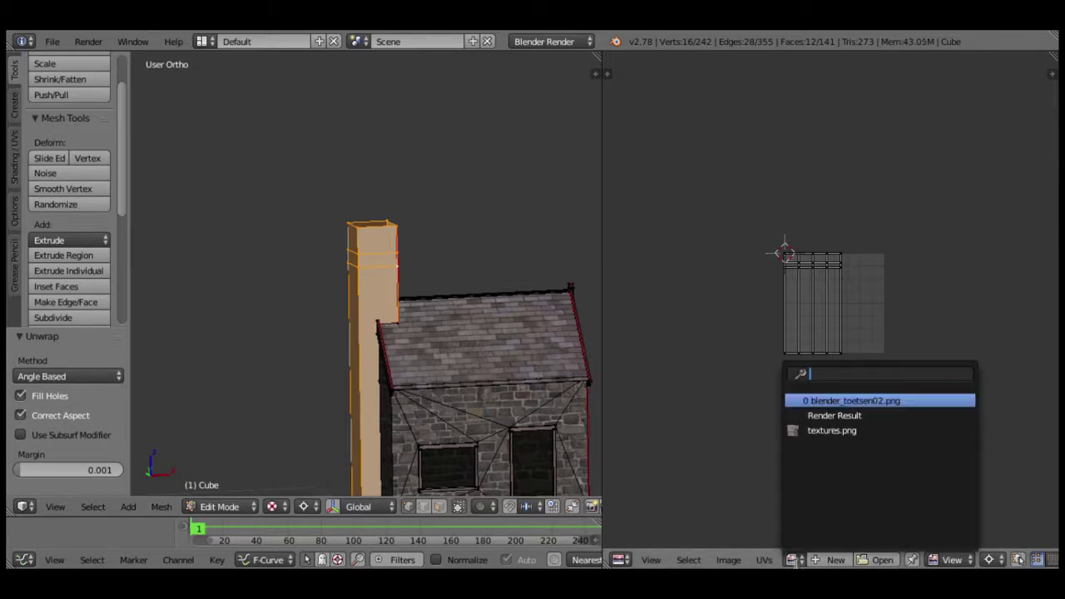
click(828, 431)
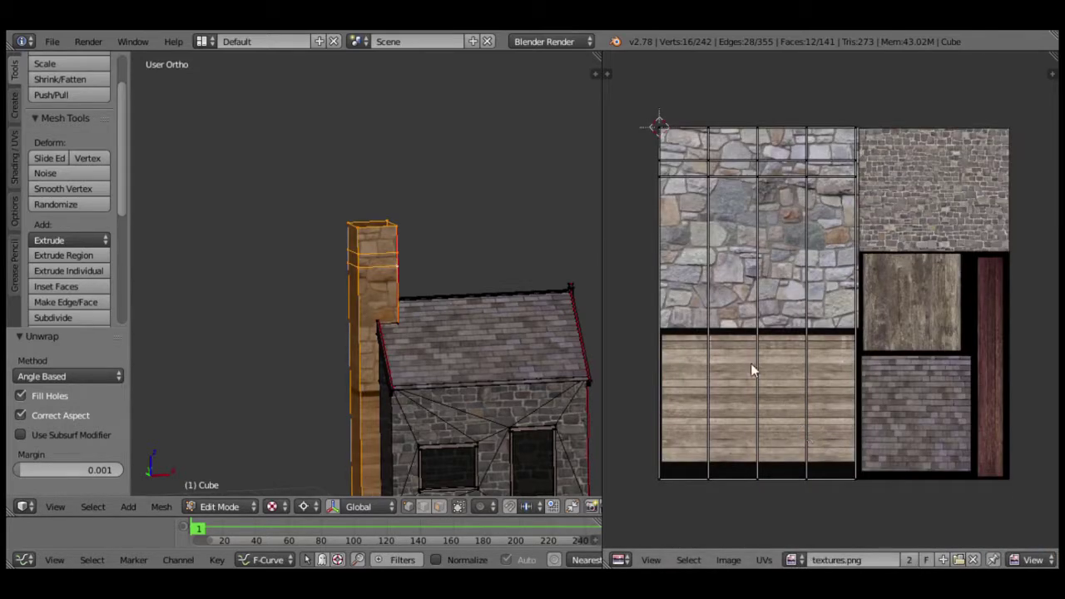
Select all chimney UVs and move them vertically up onto the stone texture.
scroll(715, 266, down, 3)
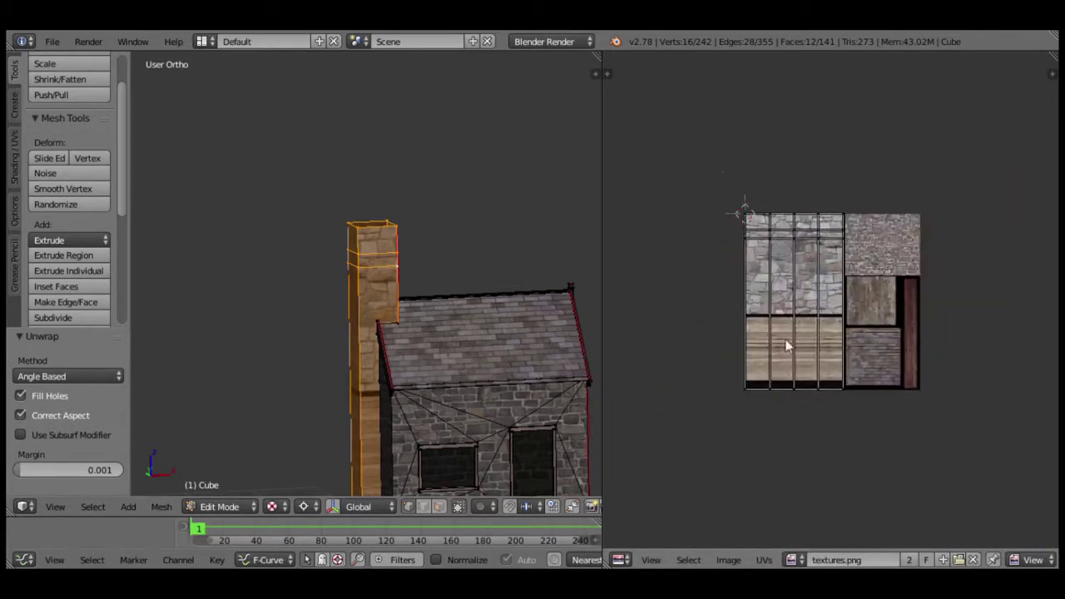
key(a)
scroll(815, 362, up, 5)
scroll(836, 367, up, 2)
scroll(836, 367, up, 1)
scroll(768, 364, up, 1)
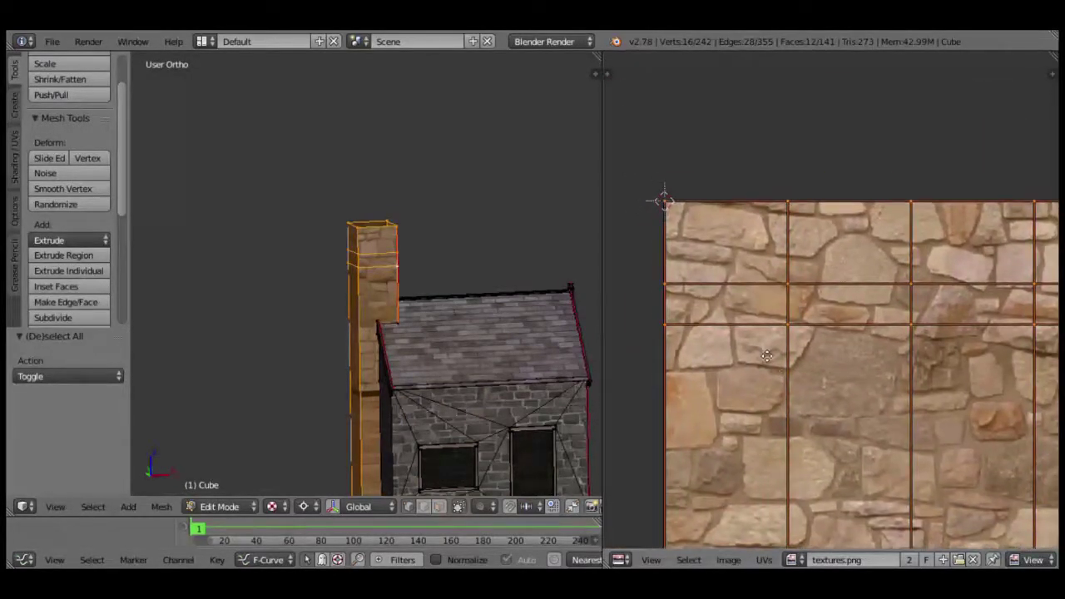
scroll(784, 372, up, 2)
middle_drag(724, 378, 790, 355)
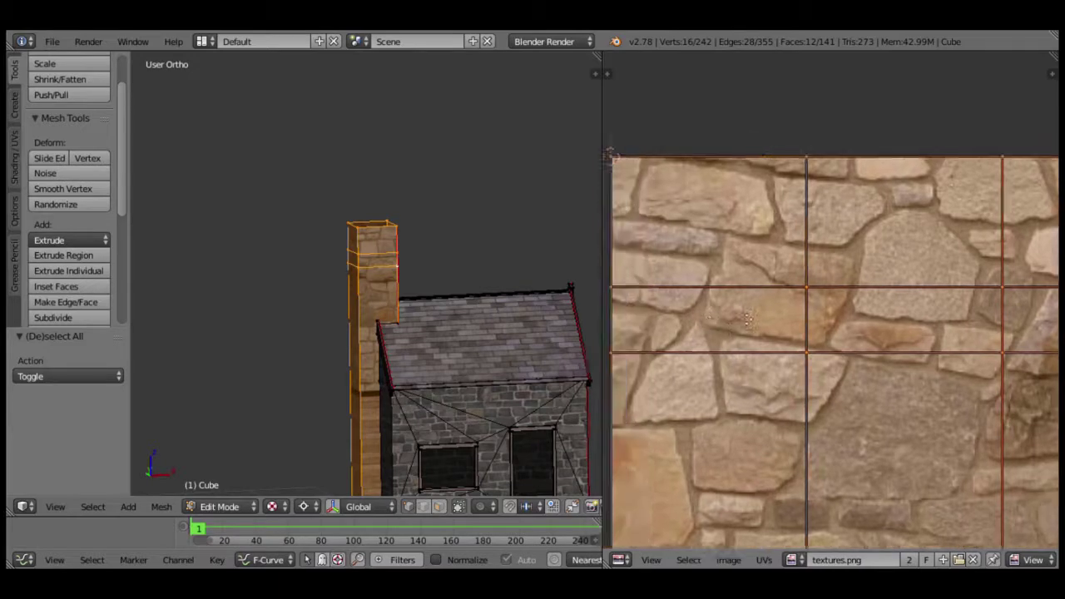
key(g)
key(y)
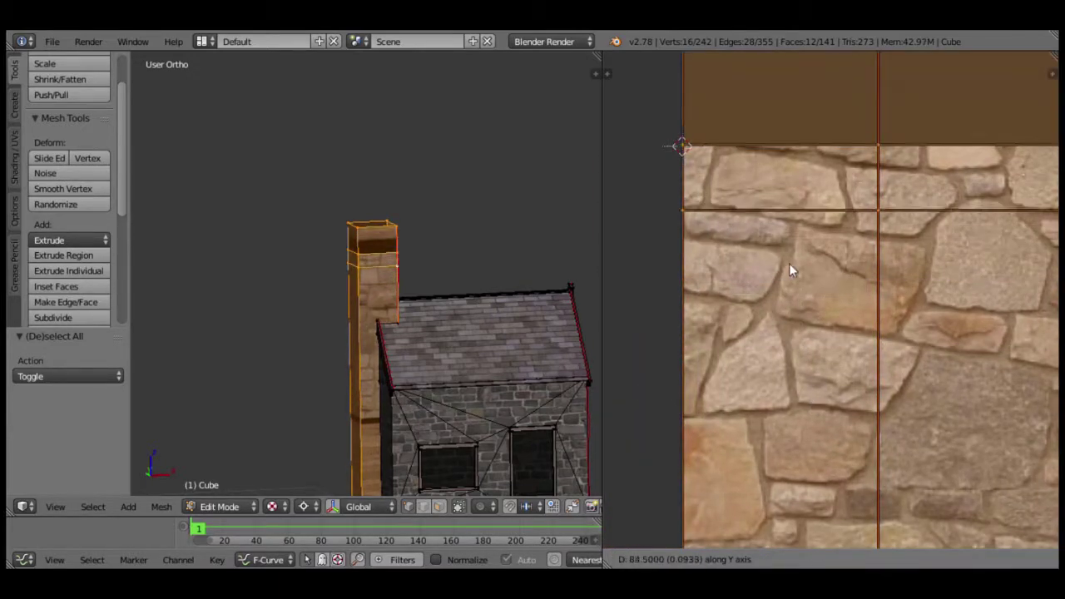
click(778, 207)
Stretch the chimney UV island horizontally and snap it to texture pixels.
scroll(765, 266, up, 2)
scroll(752, 299, up, 2)
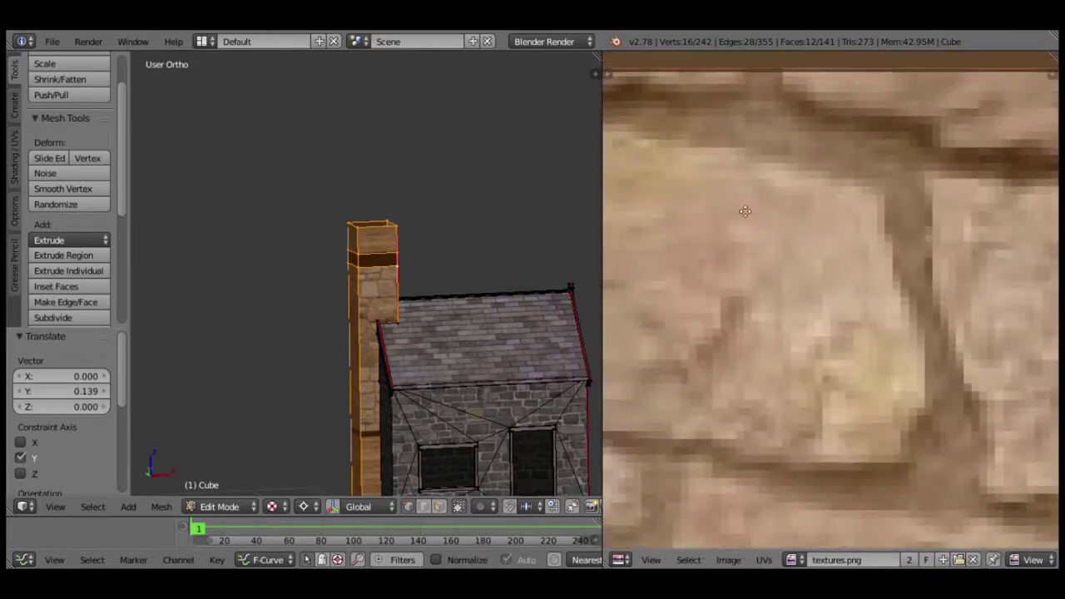
scroll(898, 371, up, 2)
scroll(891, 358, down, 2)
scroll(890, 358, down, 2)
scroll(725, 354, down, 2)
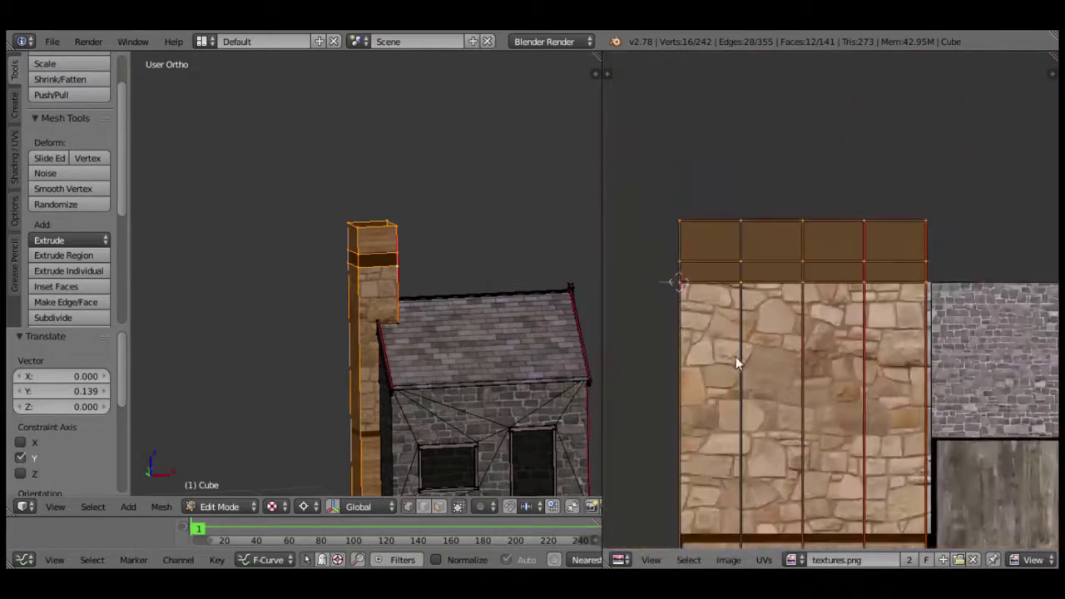
scroll(748, 382, up, 2)
scroll(793, 386, up, 2)
scroll(686, 401, up, 2)
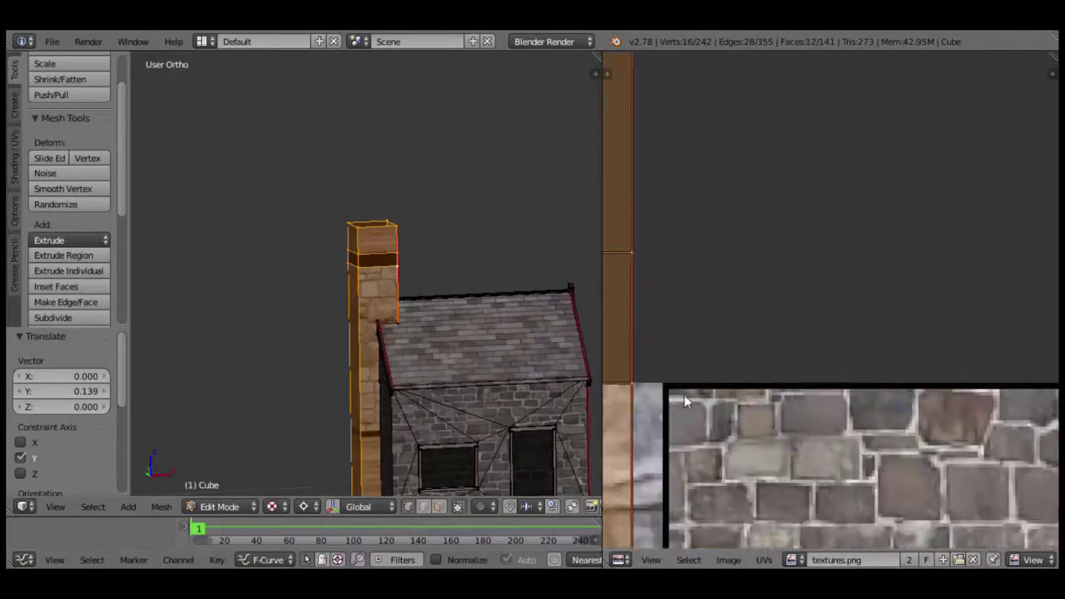
scroll(832, 333, up, 2)
scroll(832, 332, up, 2)
key(s)
key(x)
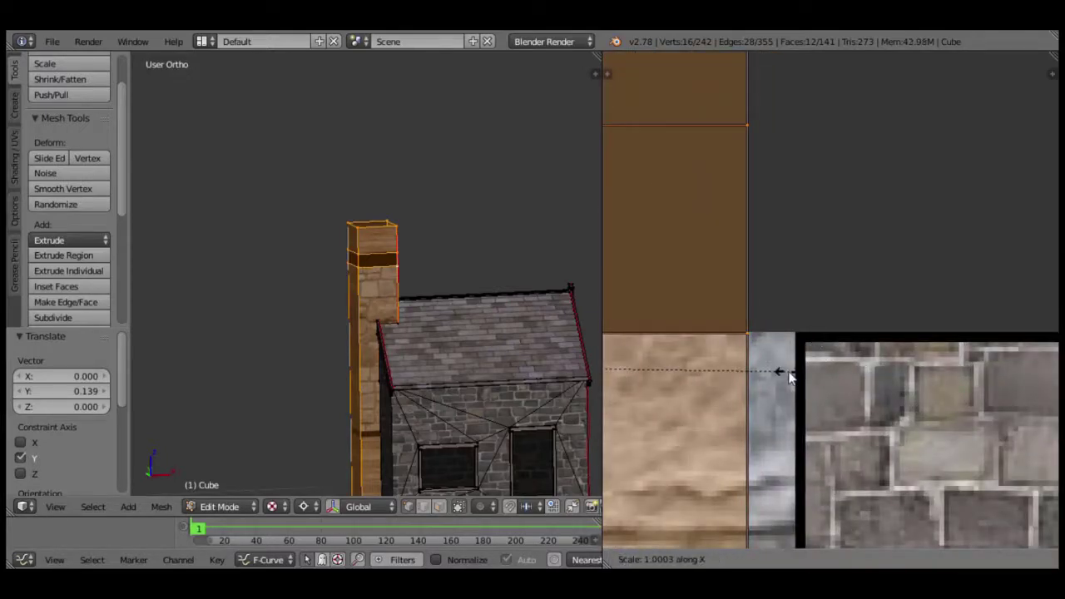
click(833, 364)
key(shift+s)
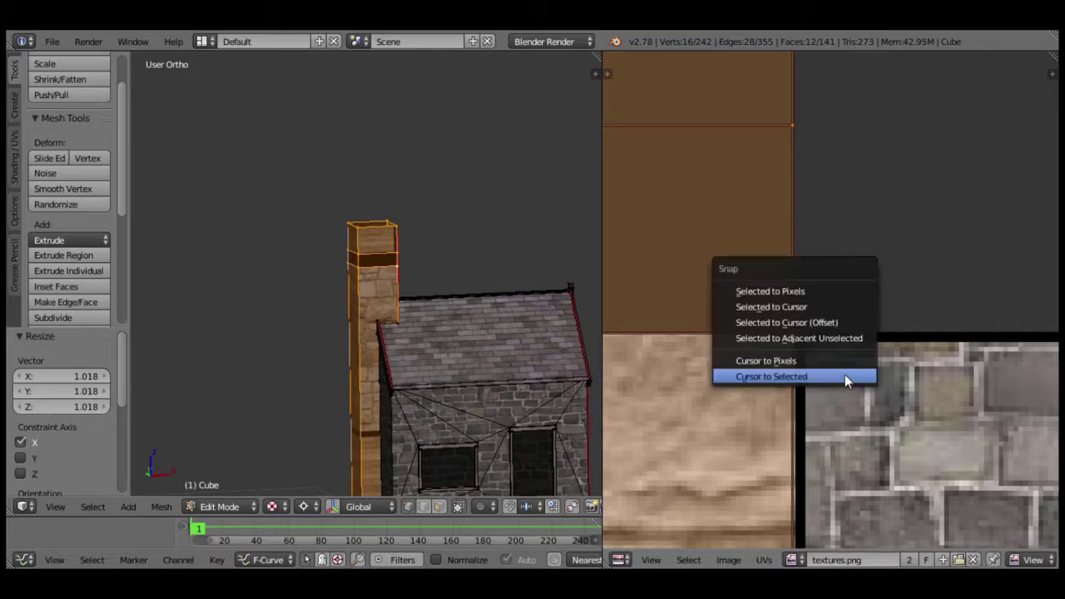
click(810, 292)
Resize the UV strip vertically, rescale it, and snap it to pixels again.
scroll(807, 300, down, 3)
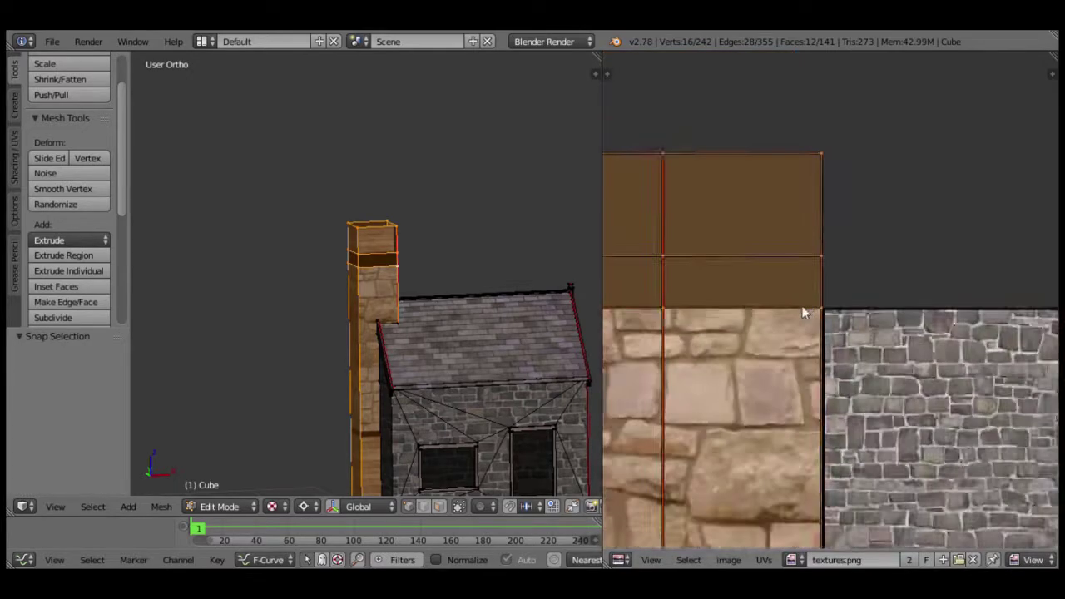
scroll(801, 313, down, 2)
scroll(807, 303, down, 1)
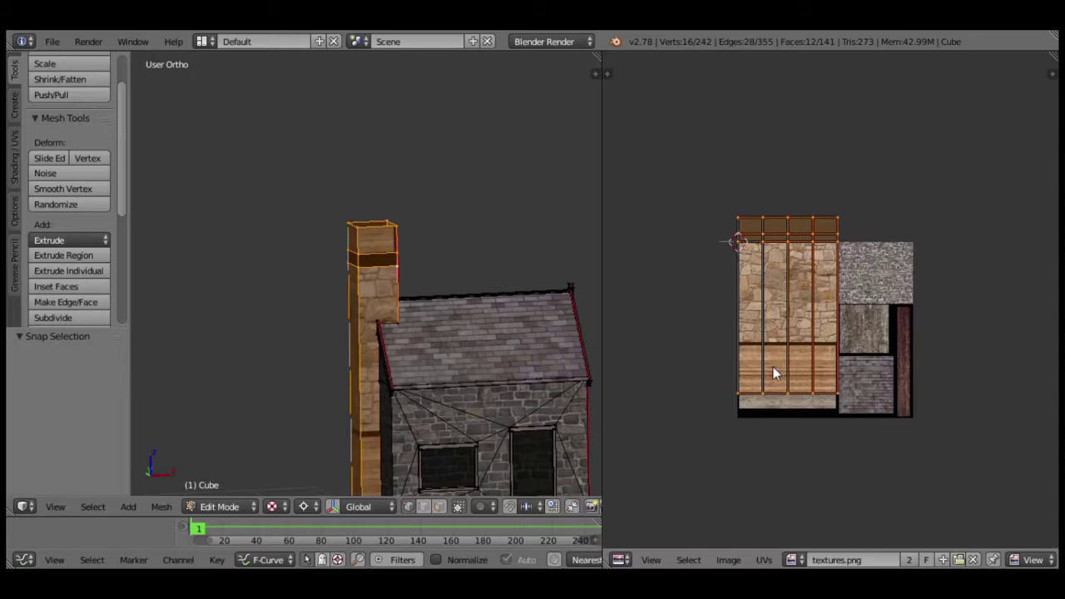
scroll(771, 415, up, 1)
scroll(766, 383, up, 2)
scroll(770, 366, up, 2)
scroll(765, 375, up, 2)
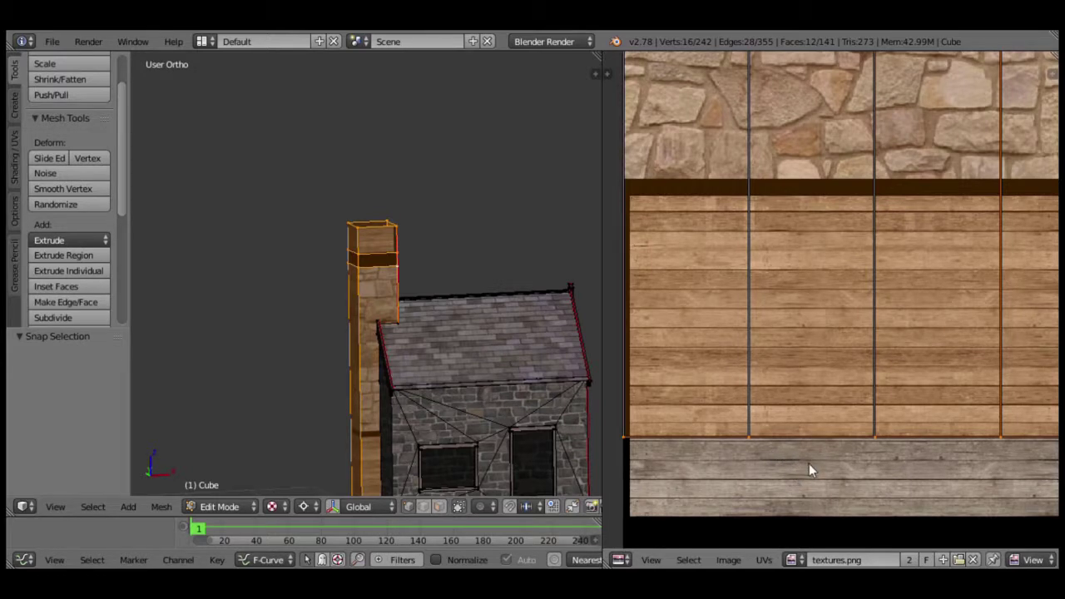
key(s)
key(y)
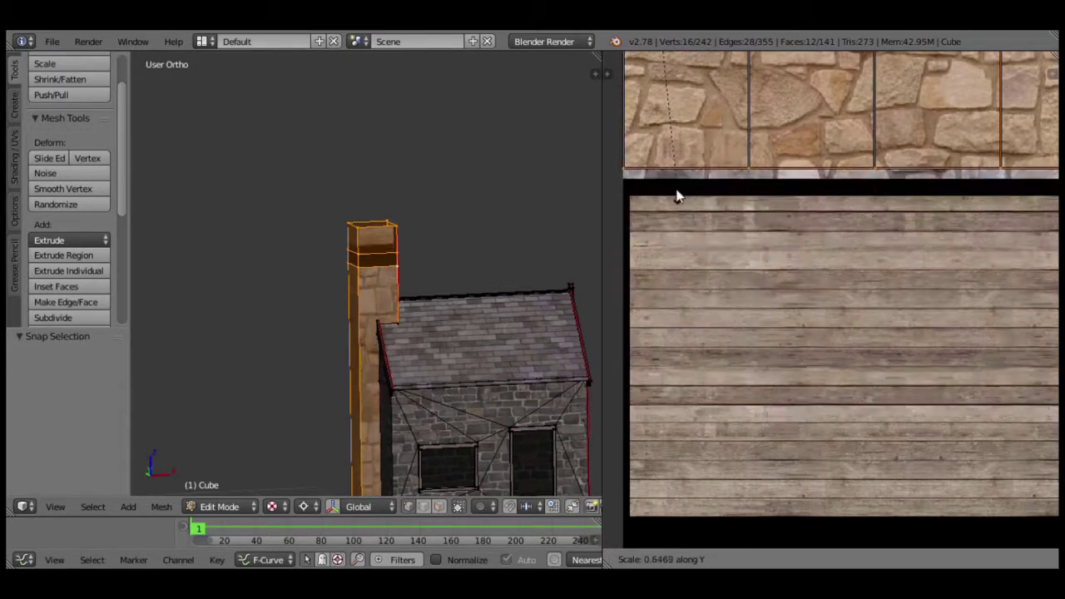
click(680, 208)
mouse_move(704, 219)
middle_down()
mouse_move(843, 288)
mouse_move(760, 238)
middle_up()
scroll(848, 357, up, 2)
scroll(843, 364, up, 2)
scroll(851, 393, up, 2)
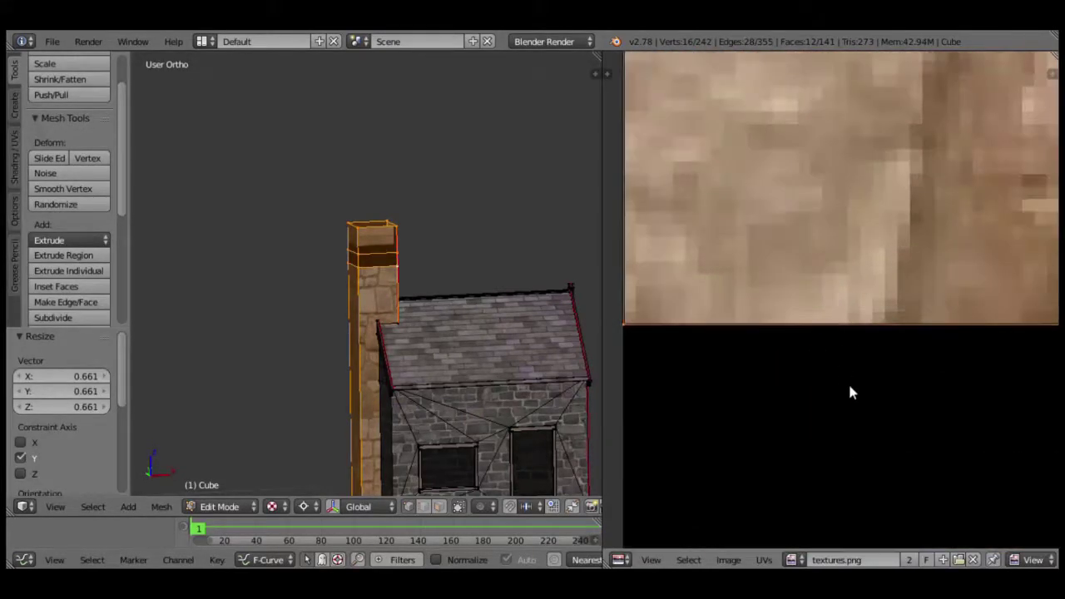
key(s)
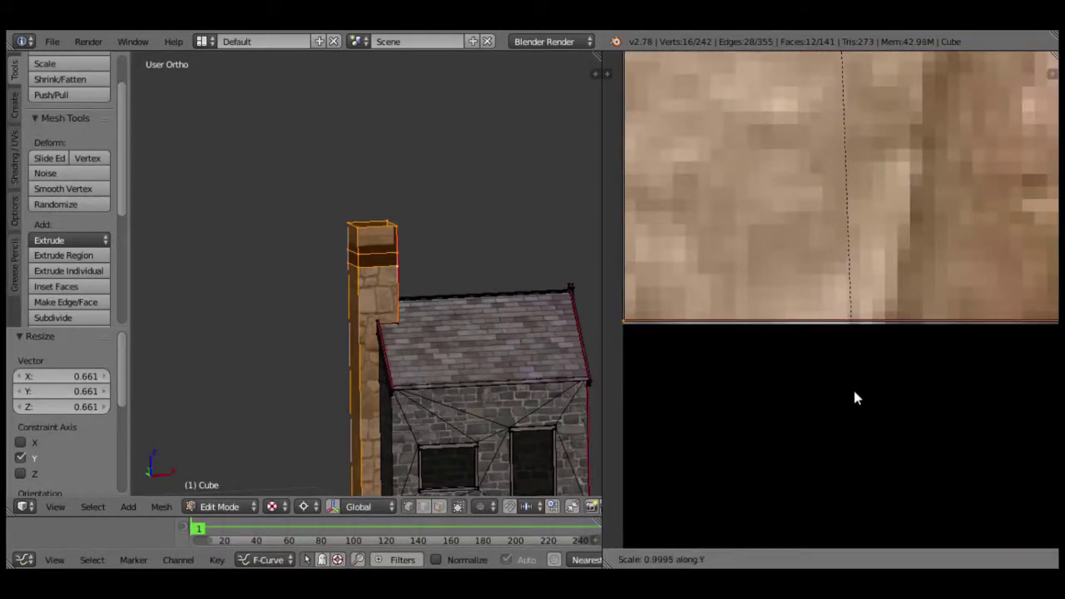
click(852, 386)
key(shift+s)
click(854, 393)
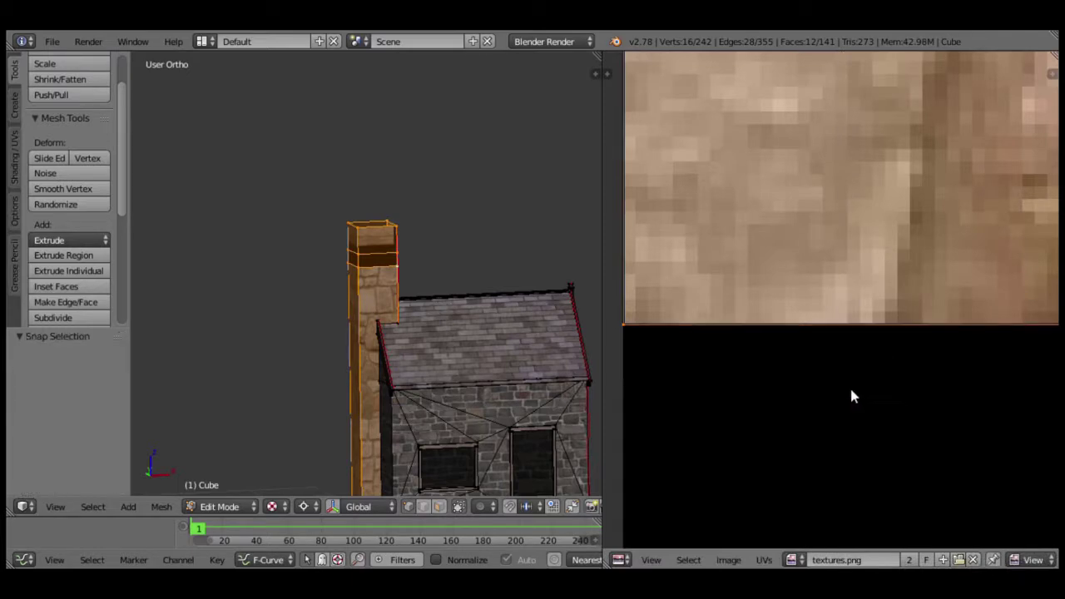
Box-select the top row of chimney UV faces and mirror it along Y.
scroll(850, 385, down, 3)
scroll(831, 374, down, 3)
mouse_move(829, 379)
middle_down()
mouse_move(727, 361)
mouse_move(870, 336)
middle_up()
scroll(727, 337, up, 4)
scroll(826, 284, up, 1)
middle_drag(824, 278, 874, 311)
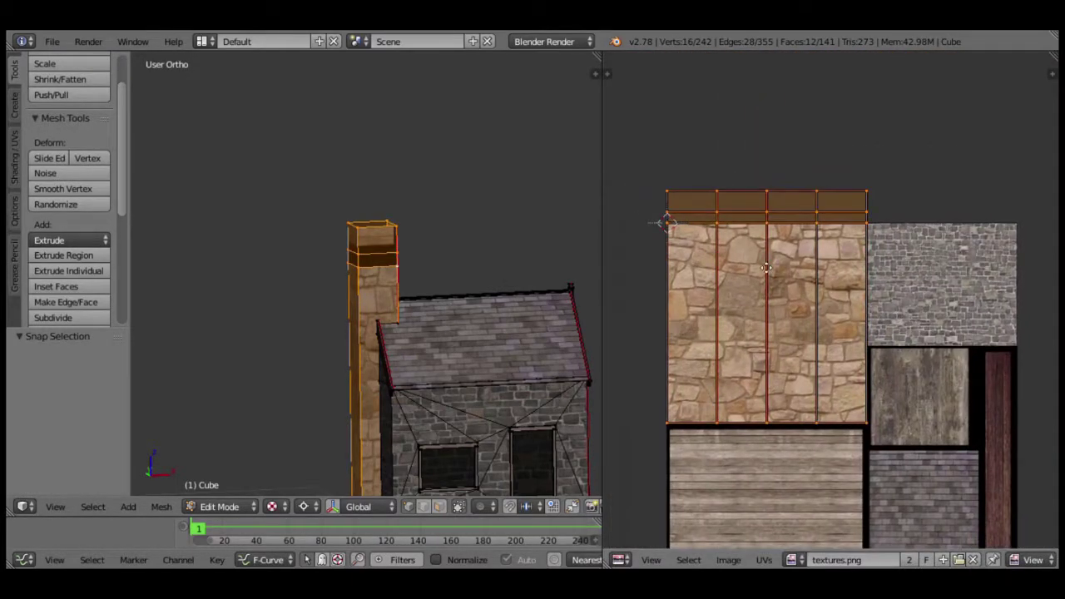
scroll(774, 270, up, 1)
scroll(832, 281, up, 2)
scroll(857, 272, down, 2)
key(a)
key(b)
drag(977, 240, 658, 172)
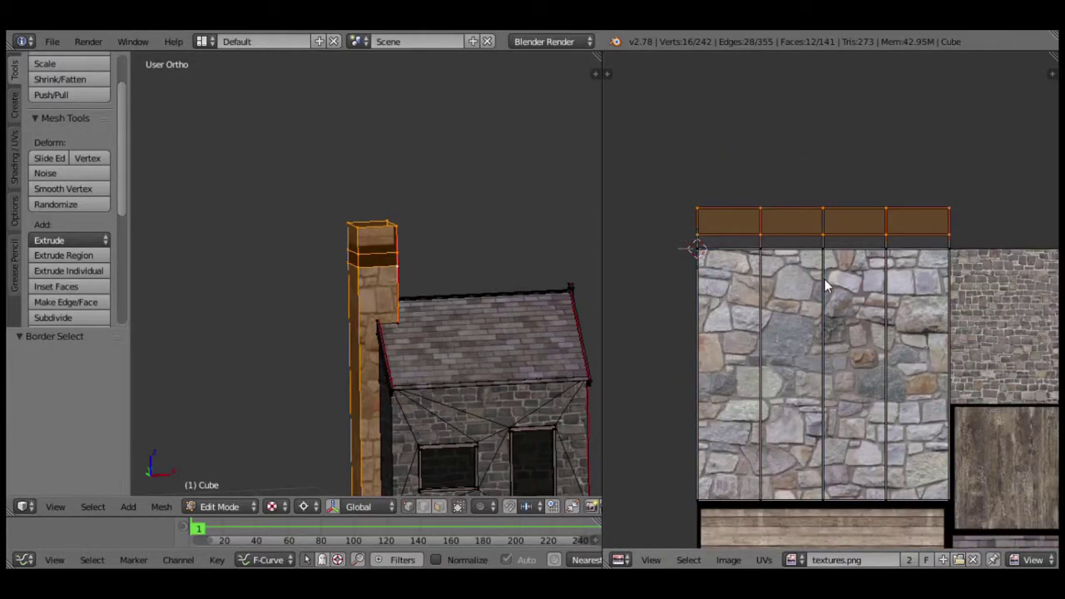
key(ctrl+m)
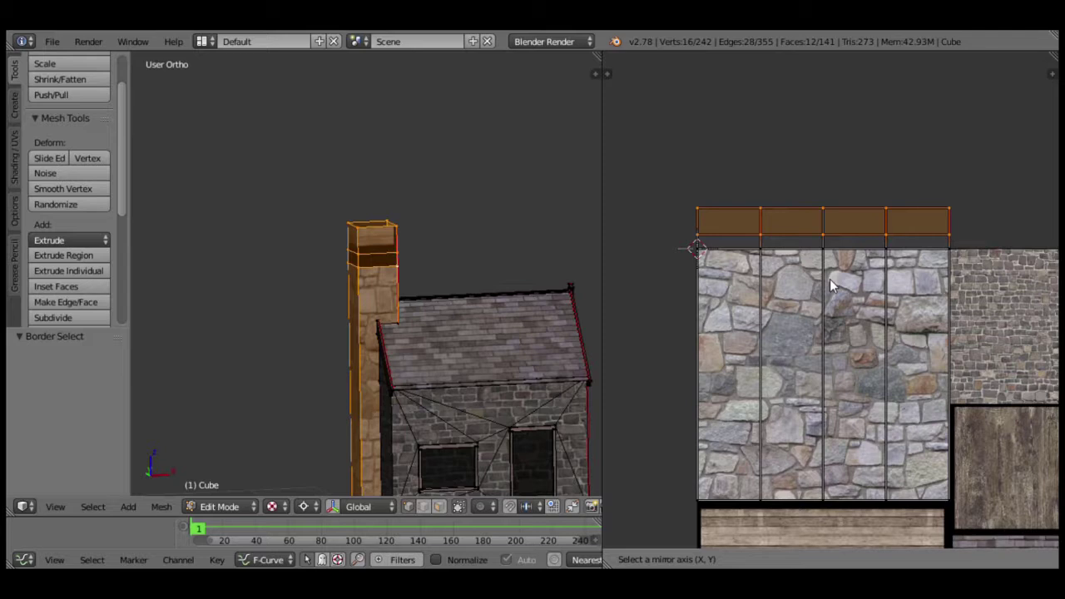
key(y)
key(Return)
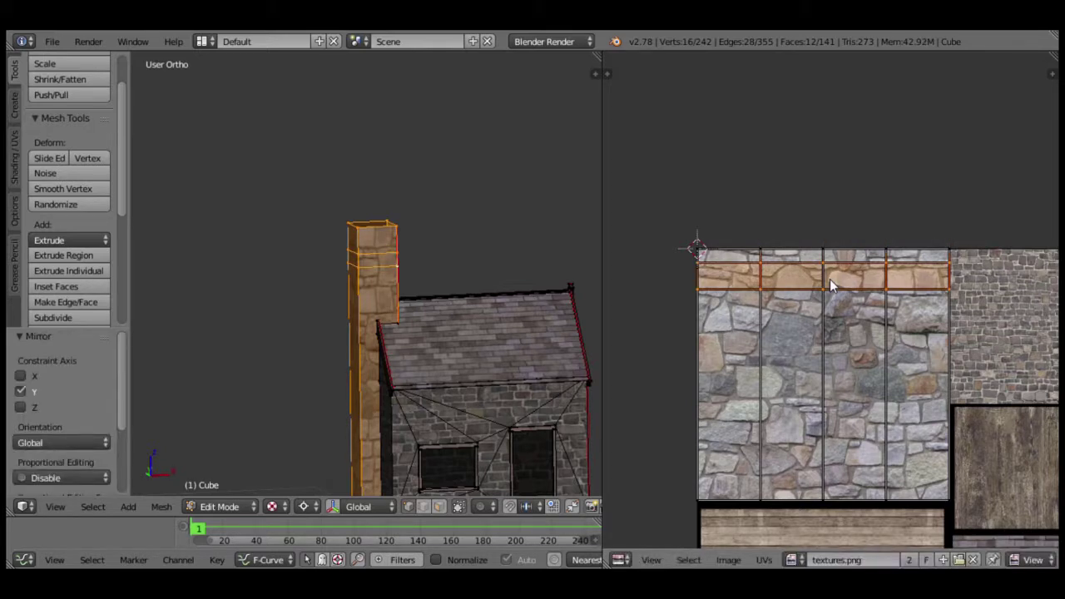
scroll(433, 298, up, 3)
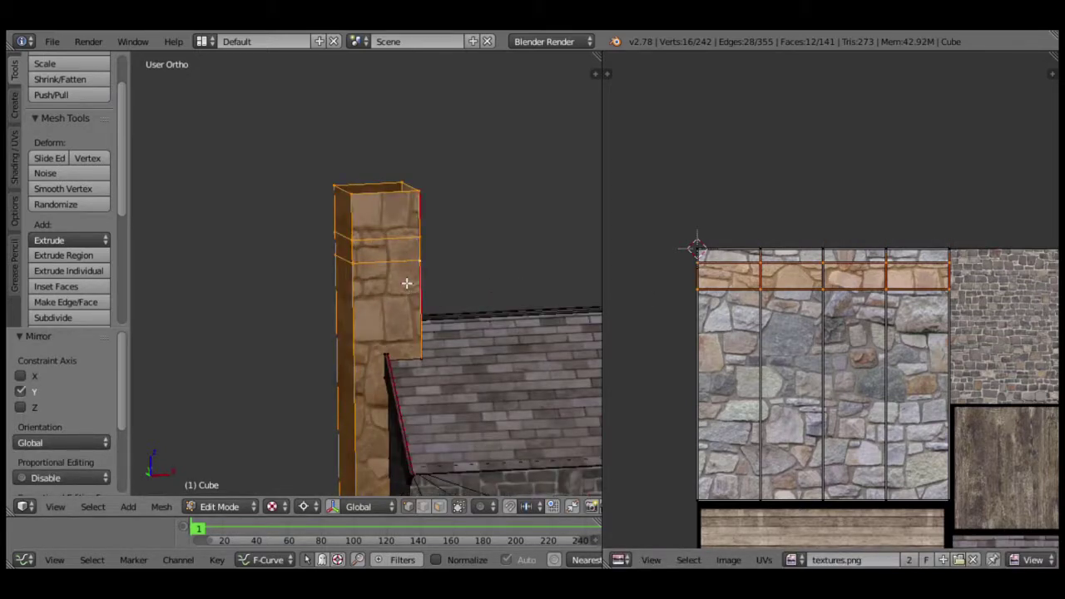
alt+right_click(432, 222)
Shrink the chimney top to 0.6 on X/Y around it and sink it 0.2 down.
key(shift+s)
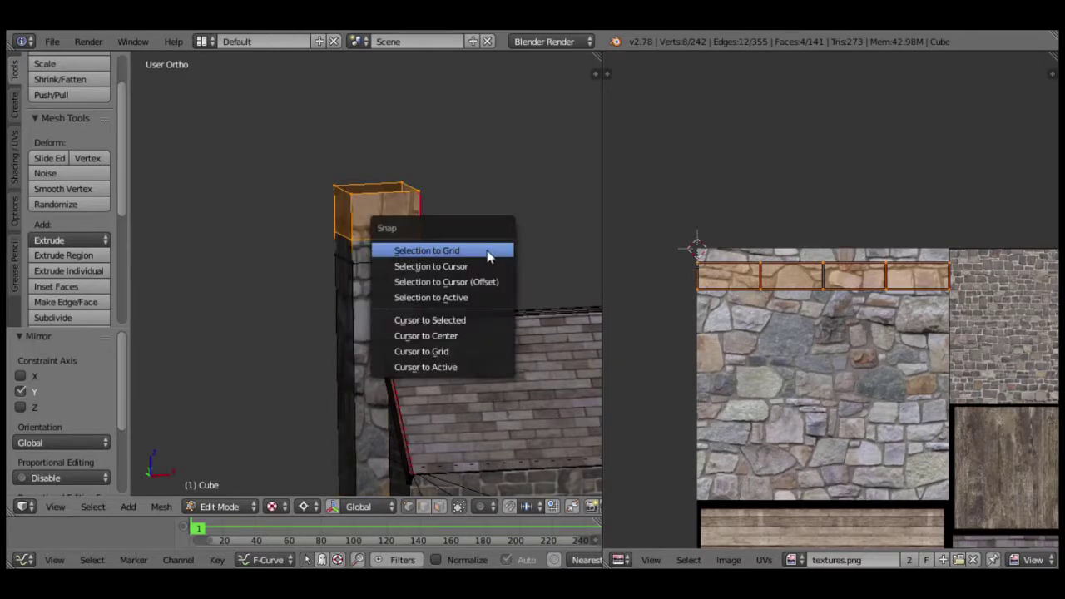
click(459, 320)
key(KP_1)
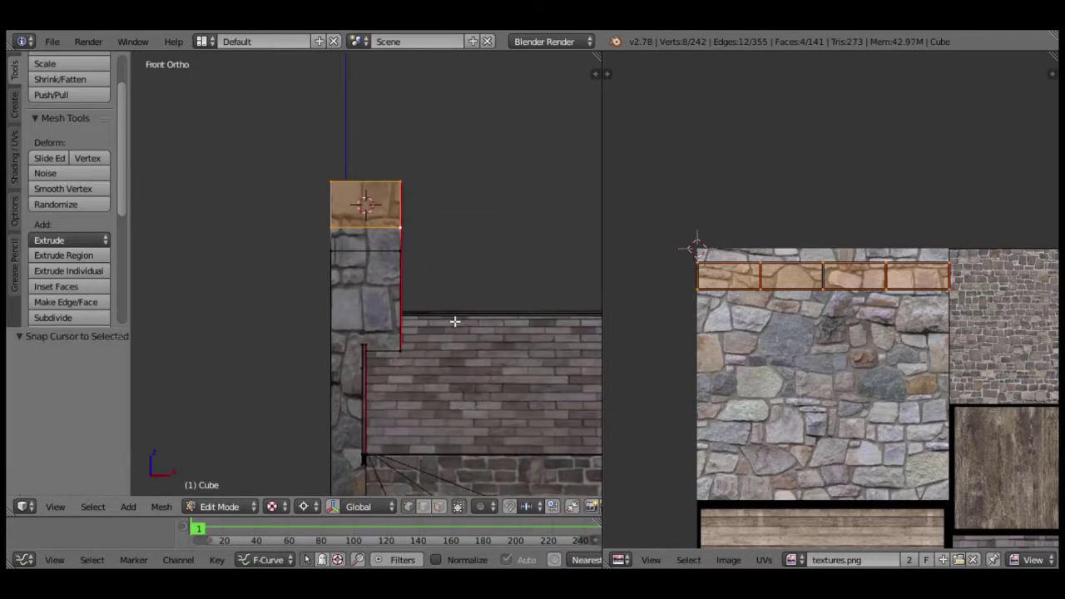
scroll(358, 324, up, 3)
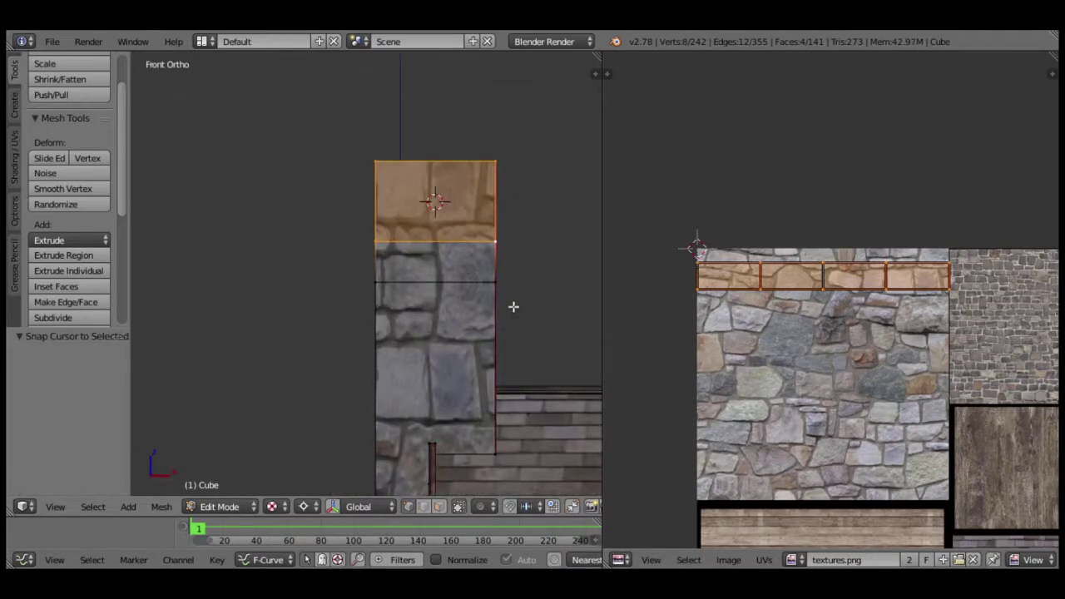
key(s)
key(shift+z)
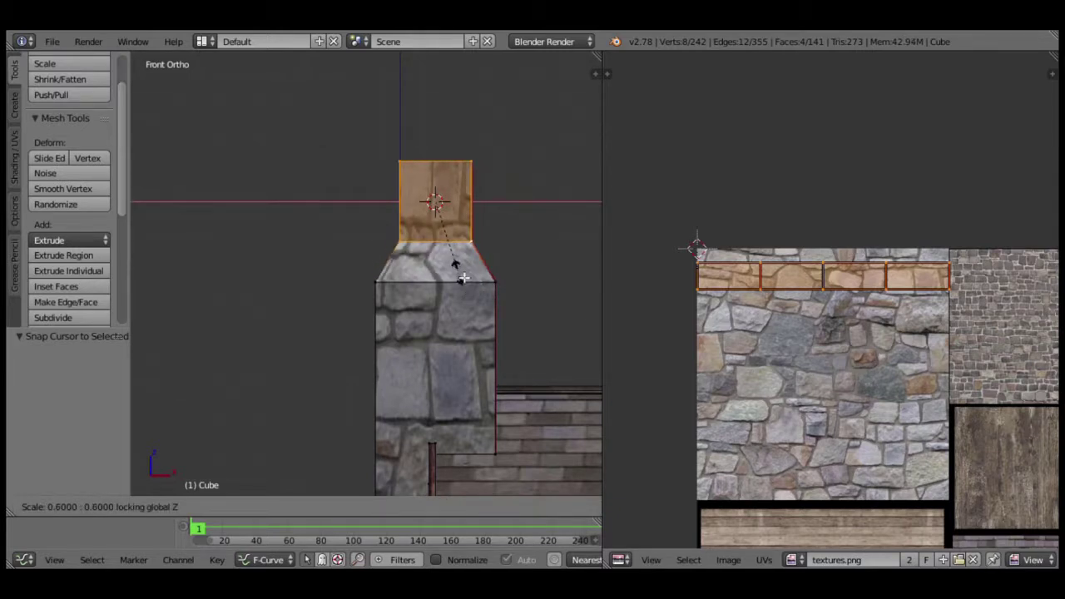
click(462, 279)
key(alt+z)
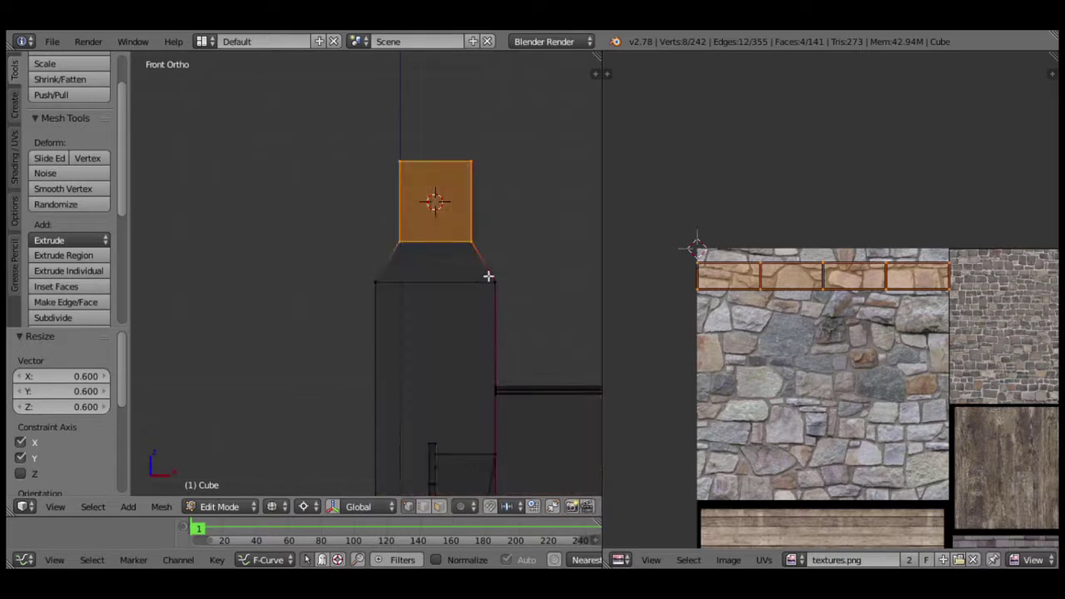
key(g)
key(z)
click(514, 266)
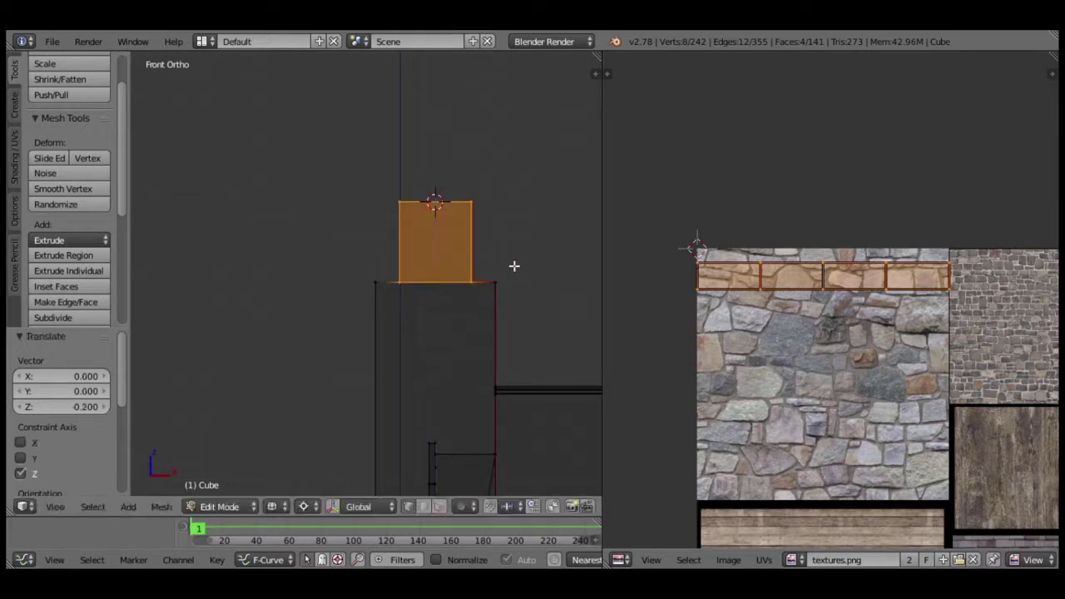
Put the 3D cursor on the rim vertex and mirror the top edges down along Z.
middle_drag(264, 326, 263, 327)
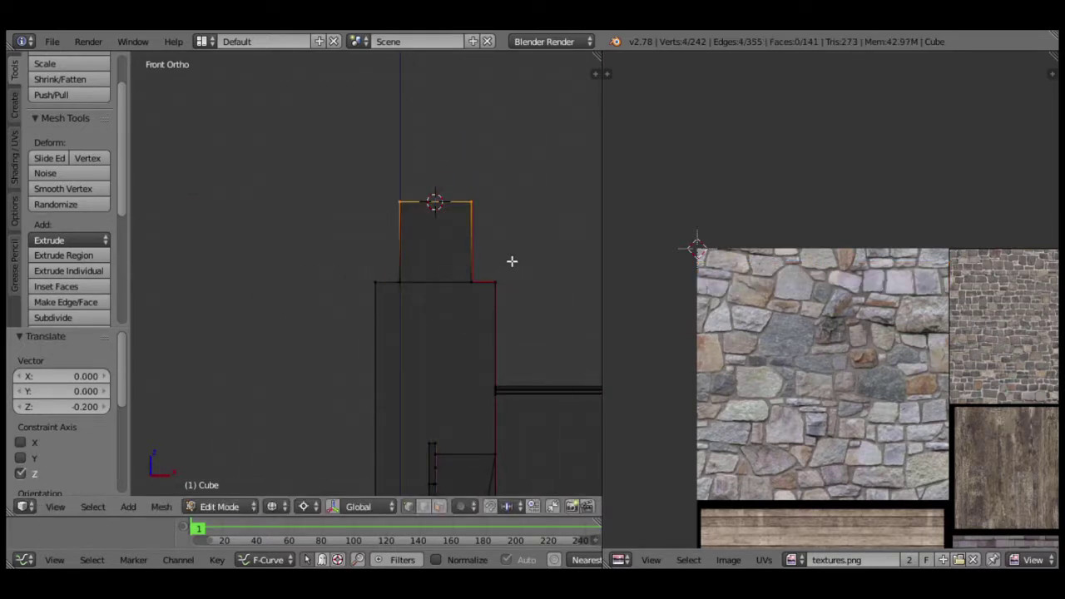
right_click(507, 283)
key(shift+s)
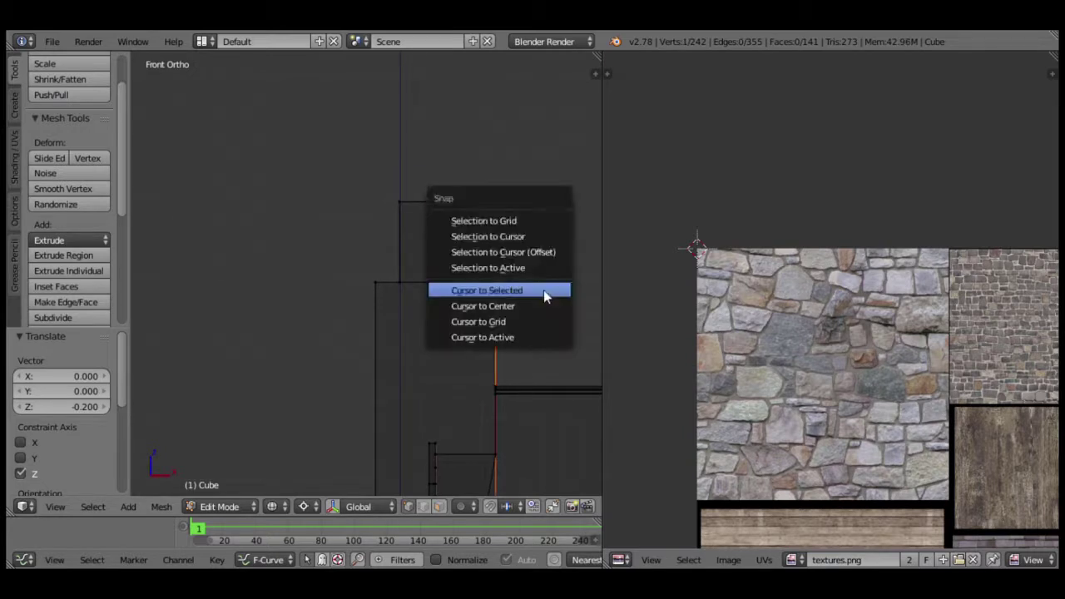
click(543, 289)
key(ctrl+z)
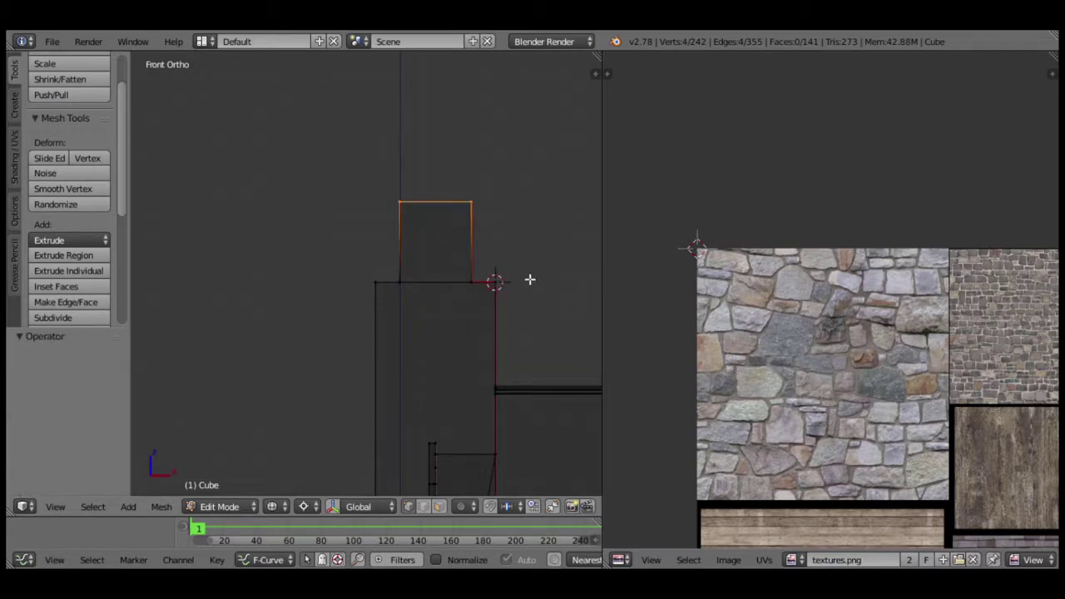
key(ctrl+m)
key(z)
click(532, 330)
Fill the bottom of the chimney opening with a new face and return to textured display.
mouse_move(459, 335)
middle_down()
mouse_move(432, 360)
mouse_move(444, 416)
mouse_move(368, 313)
middle_up()
key(f)
key(alt+z)
scroll(368, 333, down, 3)
mouse_move(367, 404)
middle_down()
mouse_move(295, 335)
mouse_move(395, 335)
middle_up()
scroll(297, 329, up, 4)
scroll(408, 335, up, 2)
key(a)
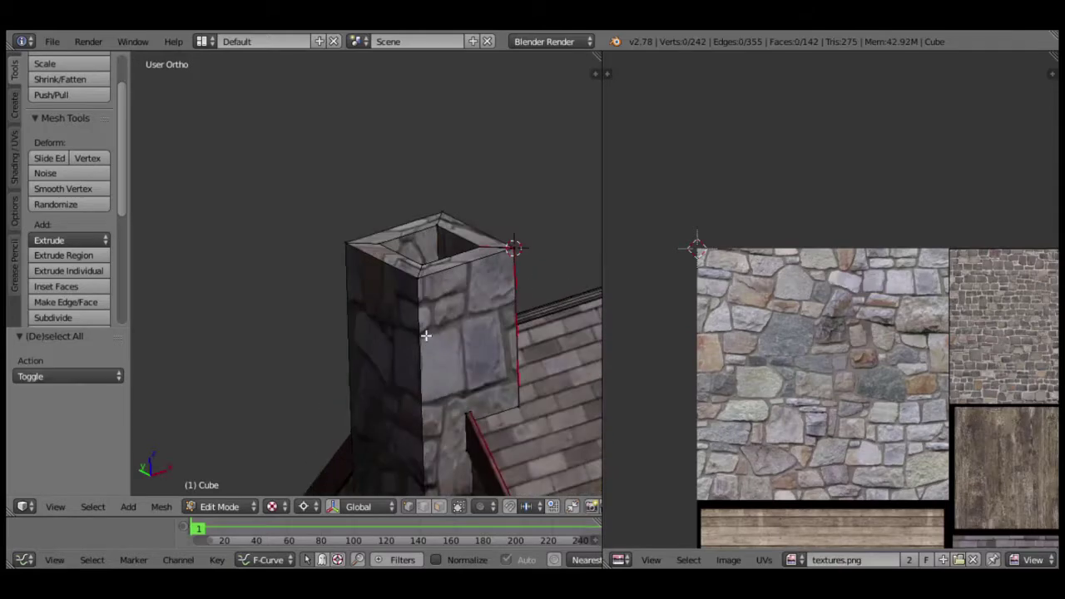
key(Tab)
Frame the house and unhide all scene objects with Alt+H.
scroll(465, 366, up, 2)
scroll(435, 366, up, 2)
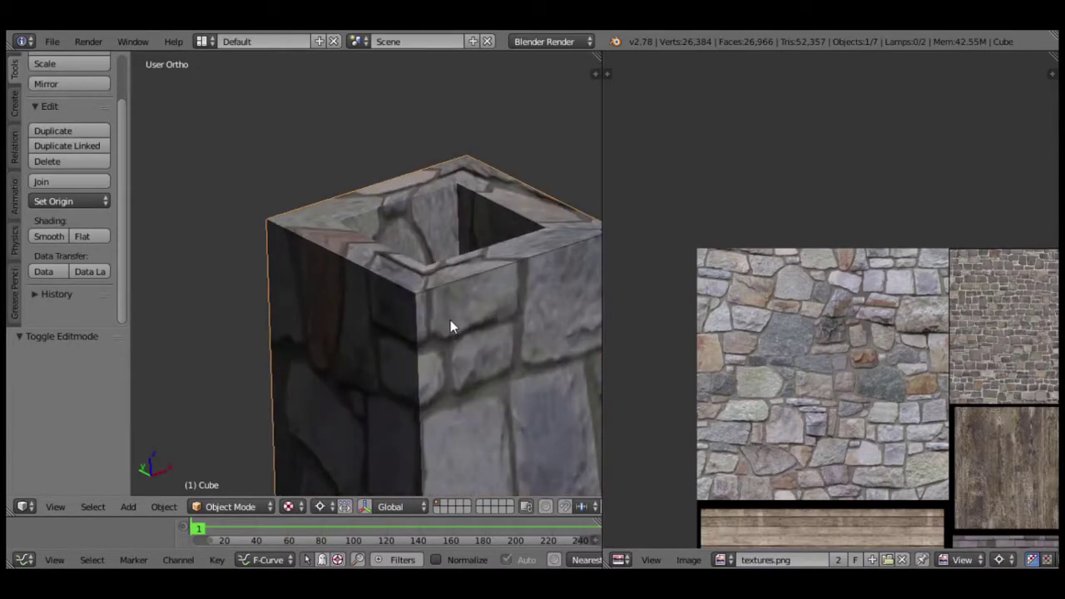
scroll(448, 322, down, 8)
shift+middle_drag(444, 322, 403, 245)
scroll(404, 244, down, 3)
shift+middle_drag(468, 350, 433, 373)
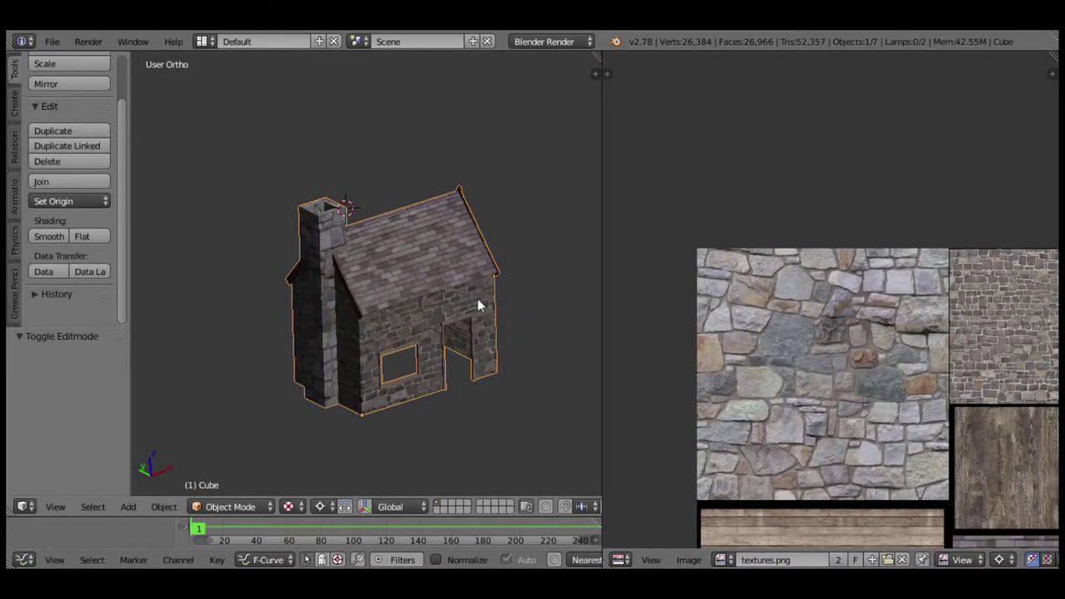
key(alt+h)
Orbit and zoom around the terrain to inspect the house below the castle.
scroll(478, 306, down, 3)
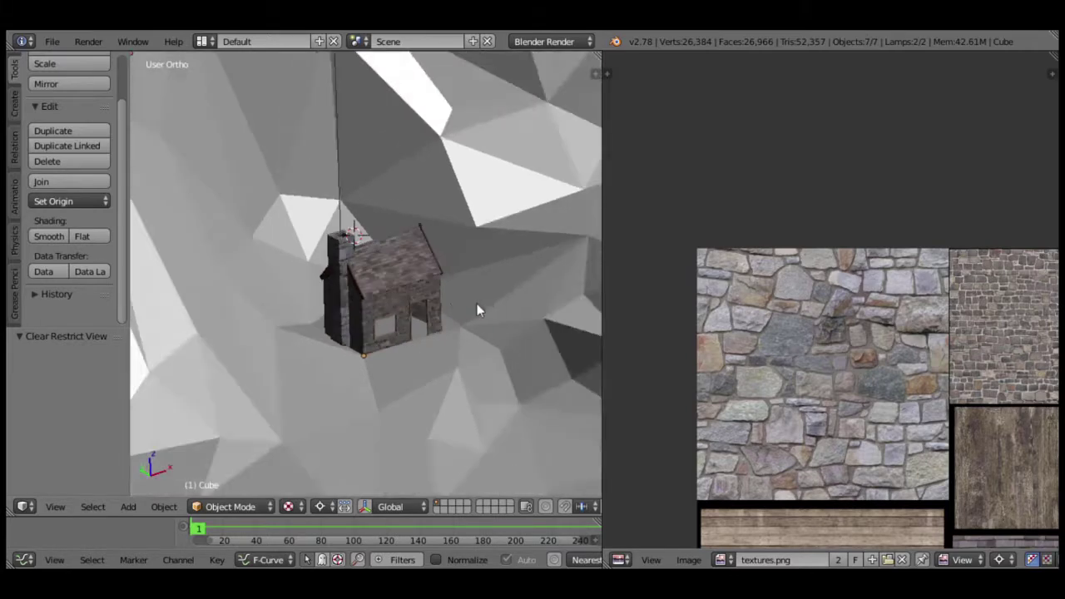
scroll(470, 308, down, 4)
mouse_move(449, 351)
middle_down()
mouse_move(416, 314)
mouse_move(394, 319)
mouse_move(309, 405)
middle_up()
scroll(377, 339, up, 4)
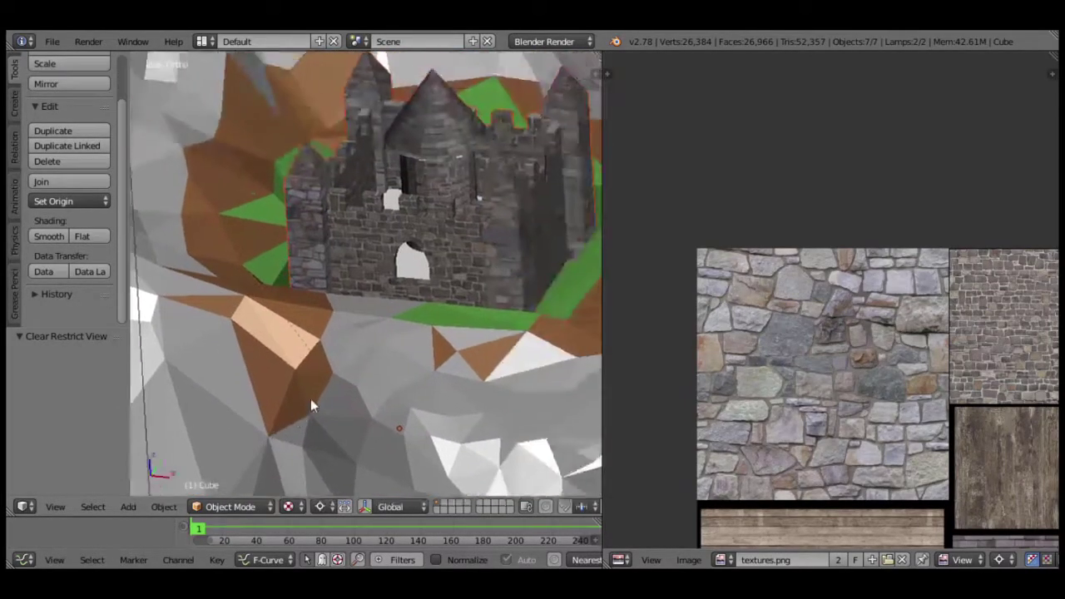
mouse_move(328, 363)
middle_down()
mouse_move(340, 340)
mouse_move(328, 397)
mouse_move(369, 371)
mouse_move(417, 297)
middle_up()
scroll(328, 391, down, 3)
scroll(417, 297, up, 3)
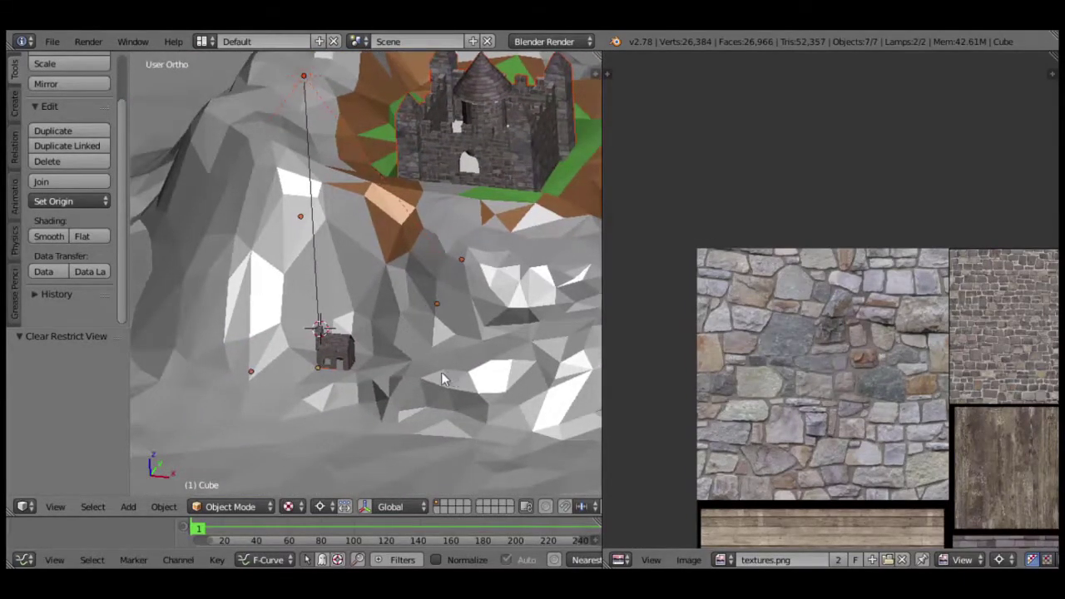
middle_drag(408, 333, 392, 369)
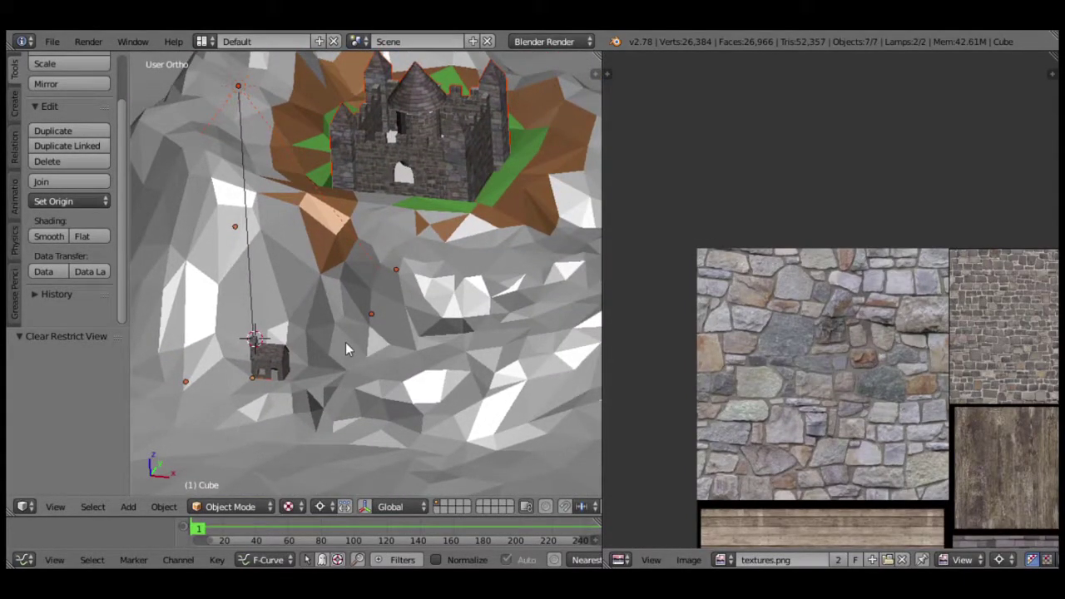
middle_drag(345, 316, 341, 350)
scroll(341, 350, down, 4)
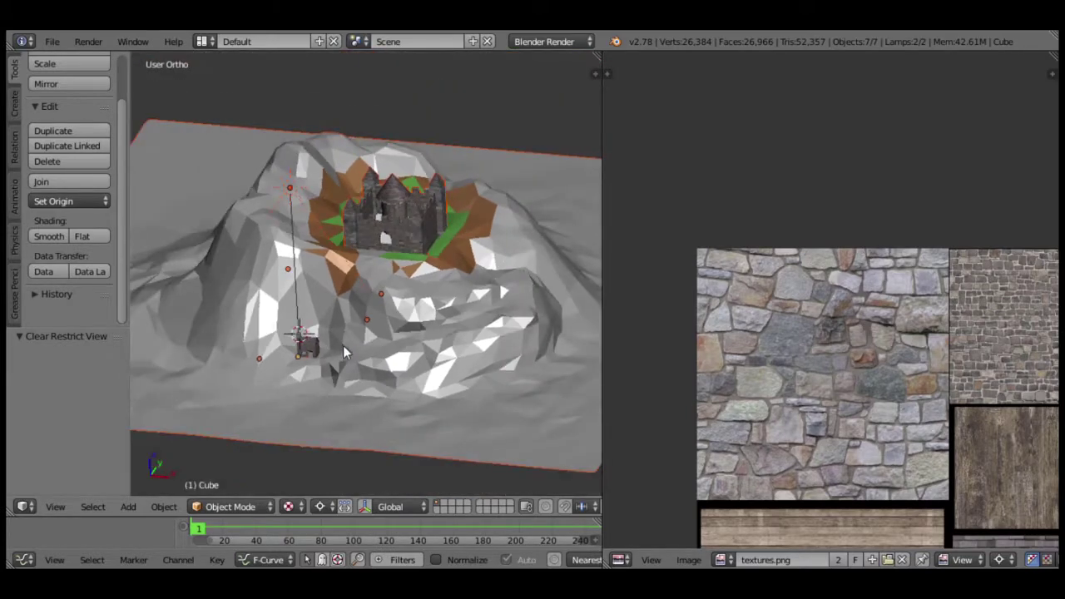
scroll(342, 352, up, 5)
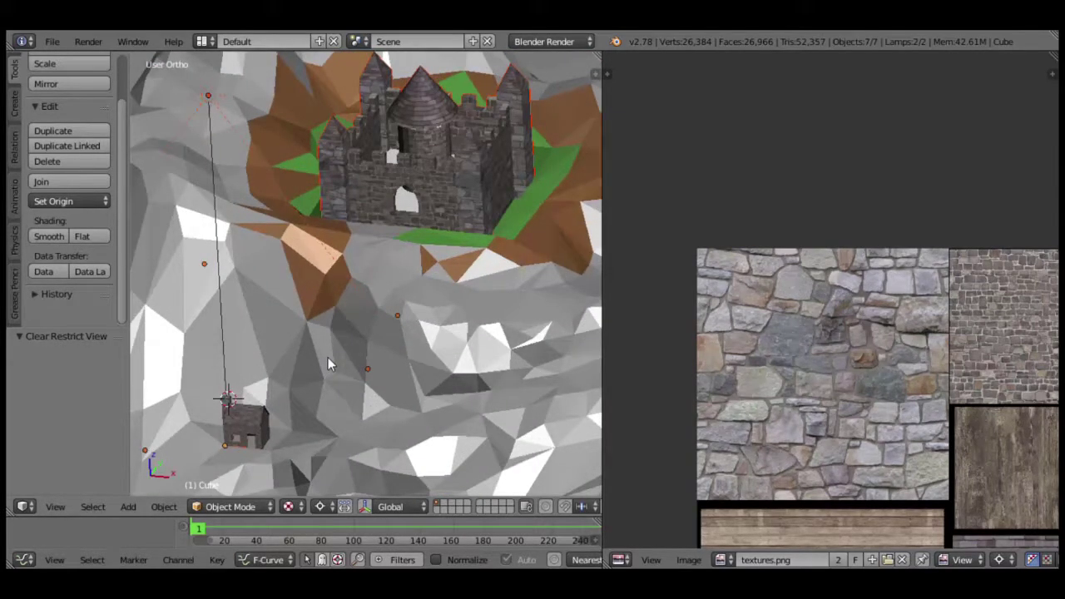
scroll(330, 357, up, 2)
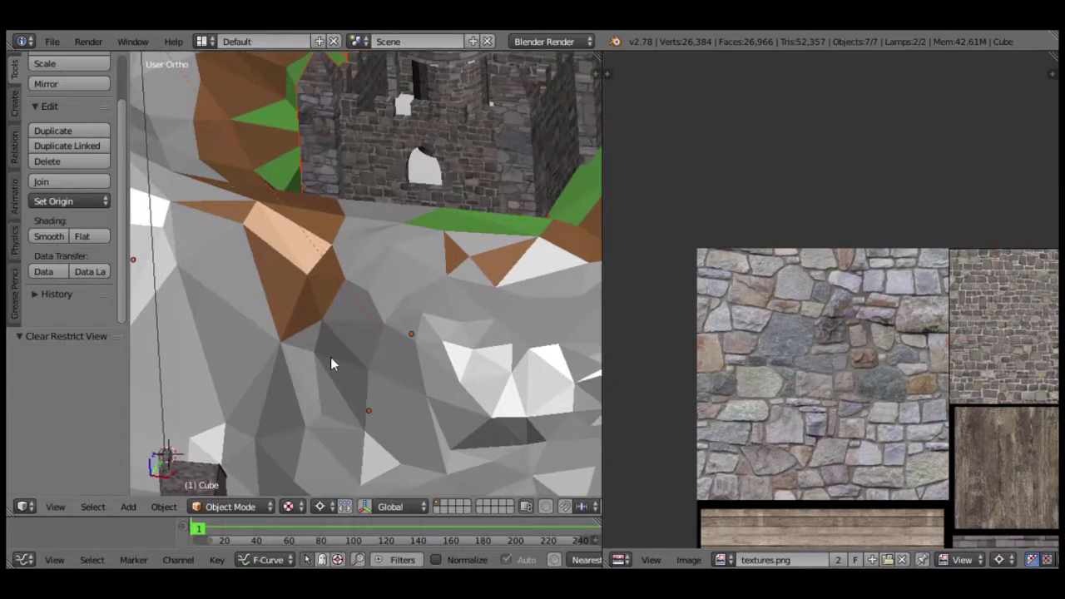
scroll(333, 357, down, 5)
scroll(345, 351, up, 1)
scroll(355, 344, up, 2)
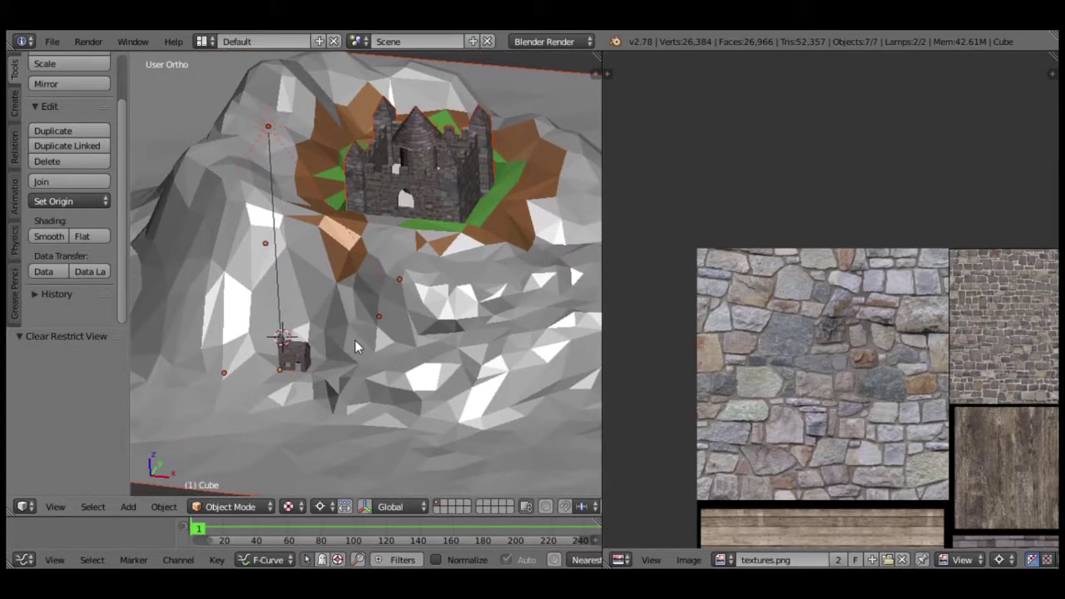
scroll(353, 352, up, 2)
scroll(297, 387, up, 2)
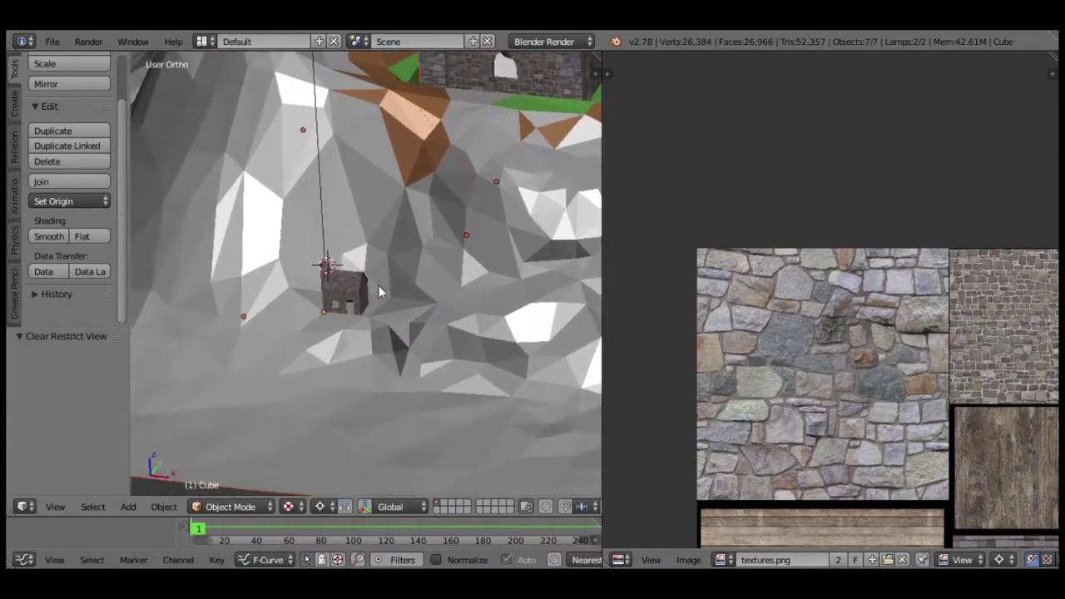
scroll(379, 292, up, 2)
scroll(377, 306, up, 2)
scroll(342, 350, up, 2)
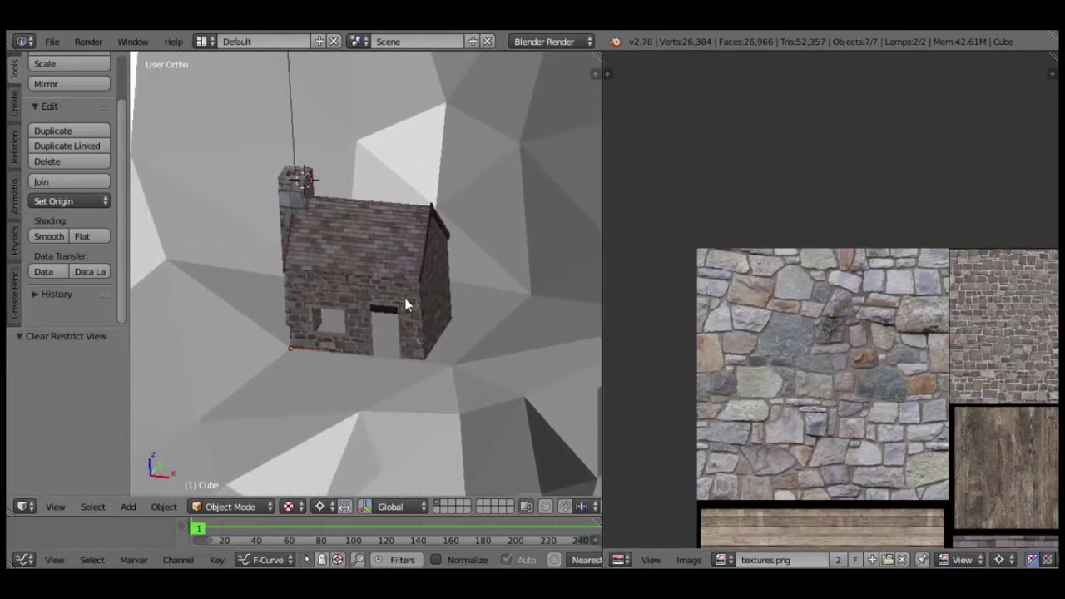
scroll(409, 302, up, 3)
scroll(404, 321, up, 1)
scroll(407, 325, up, 1)
middle_drag(409, 326, 319, 278)
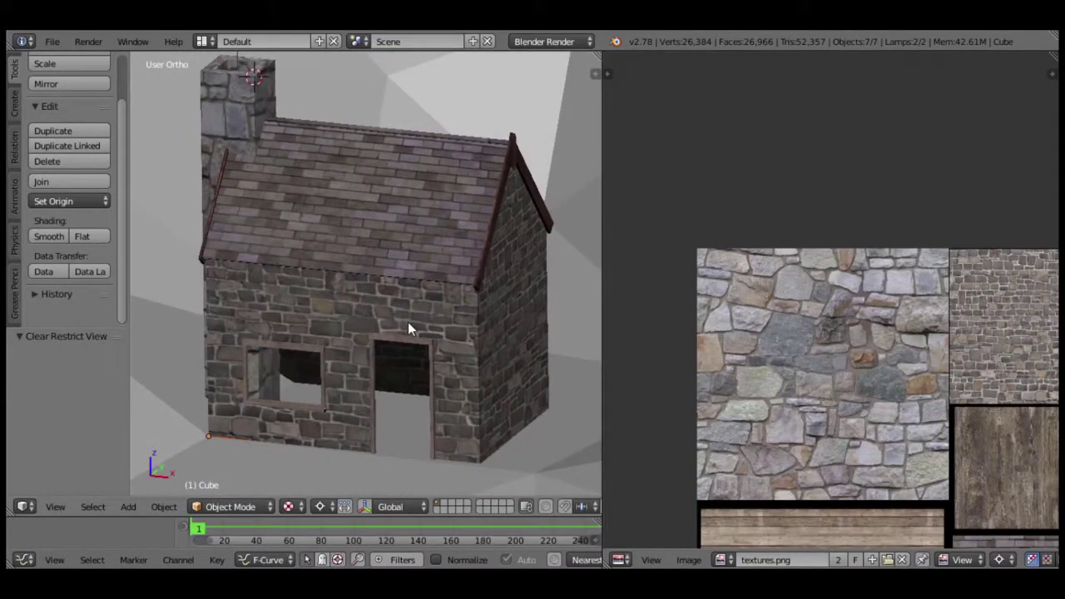